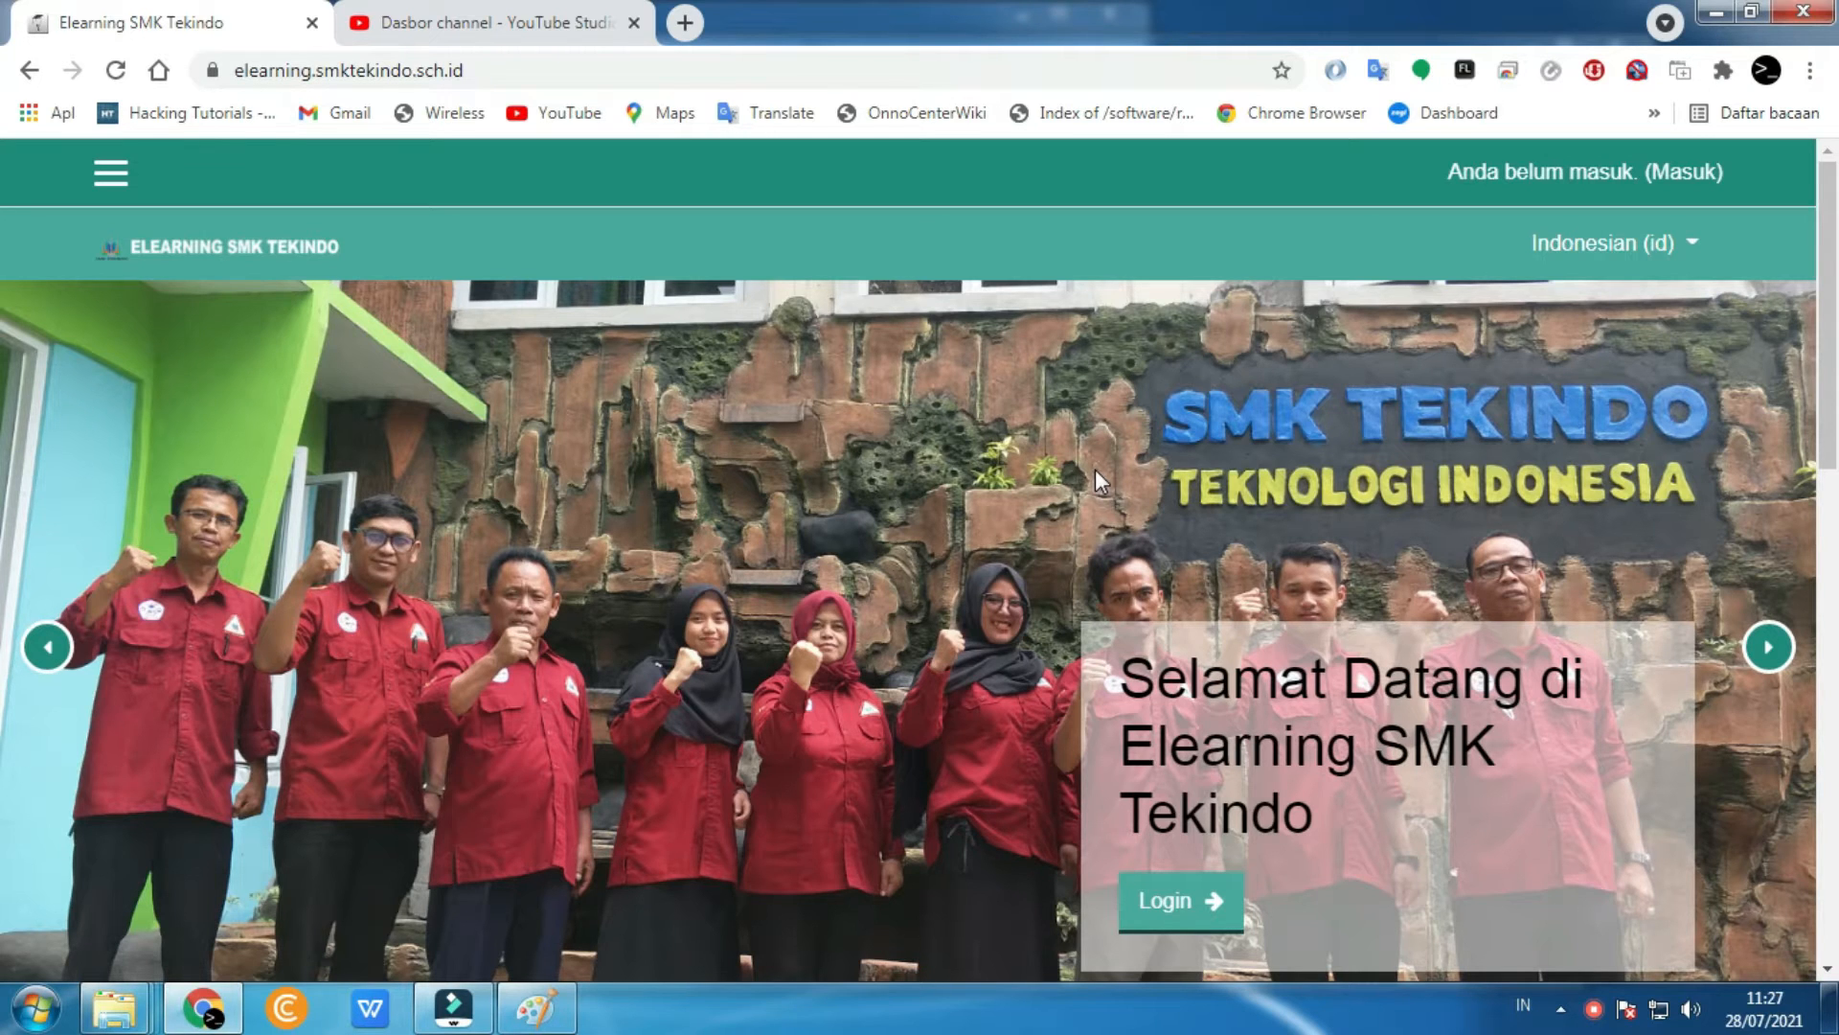
scroll(1119, 548, down, 4)
scroll(1119, 548, up, 4)
click(539, 1001)
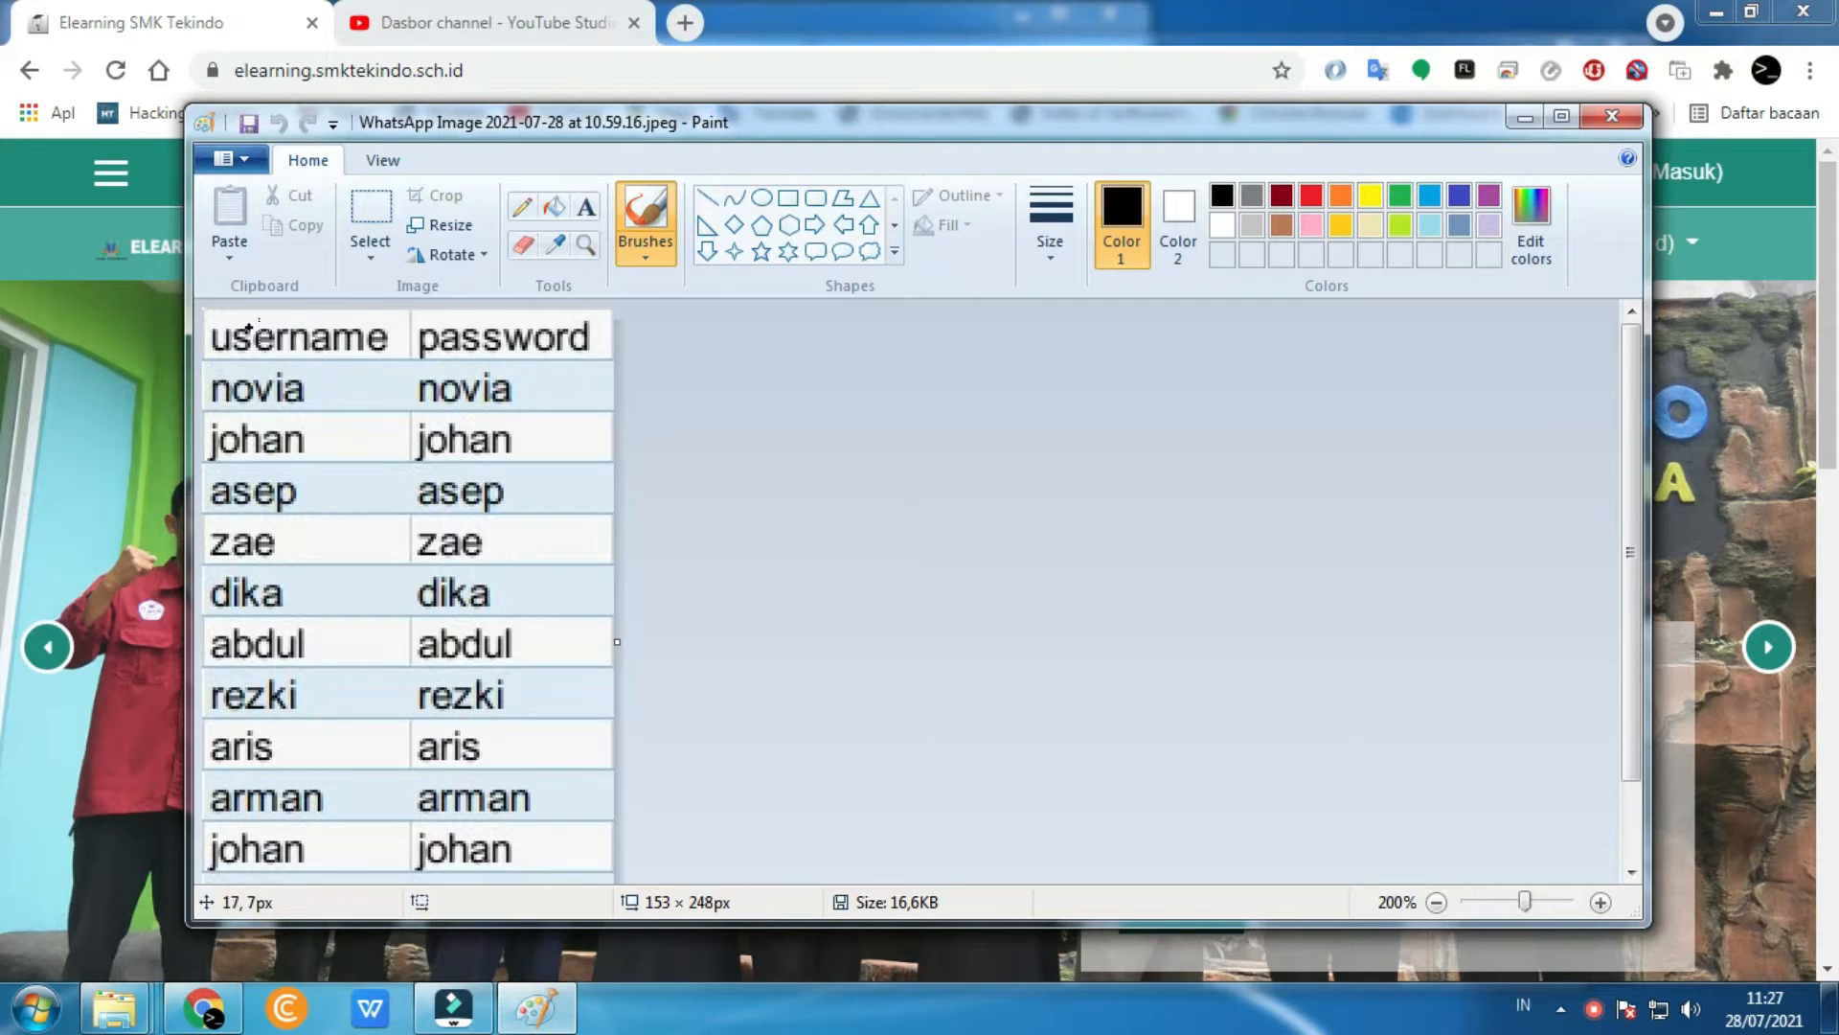
scroll(450, 517, down, 2)
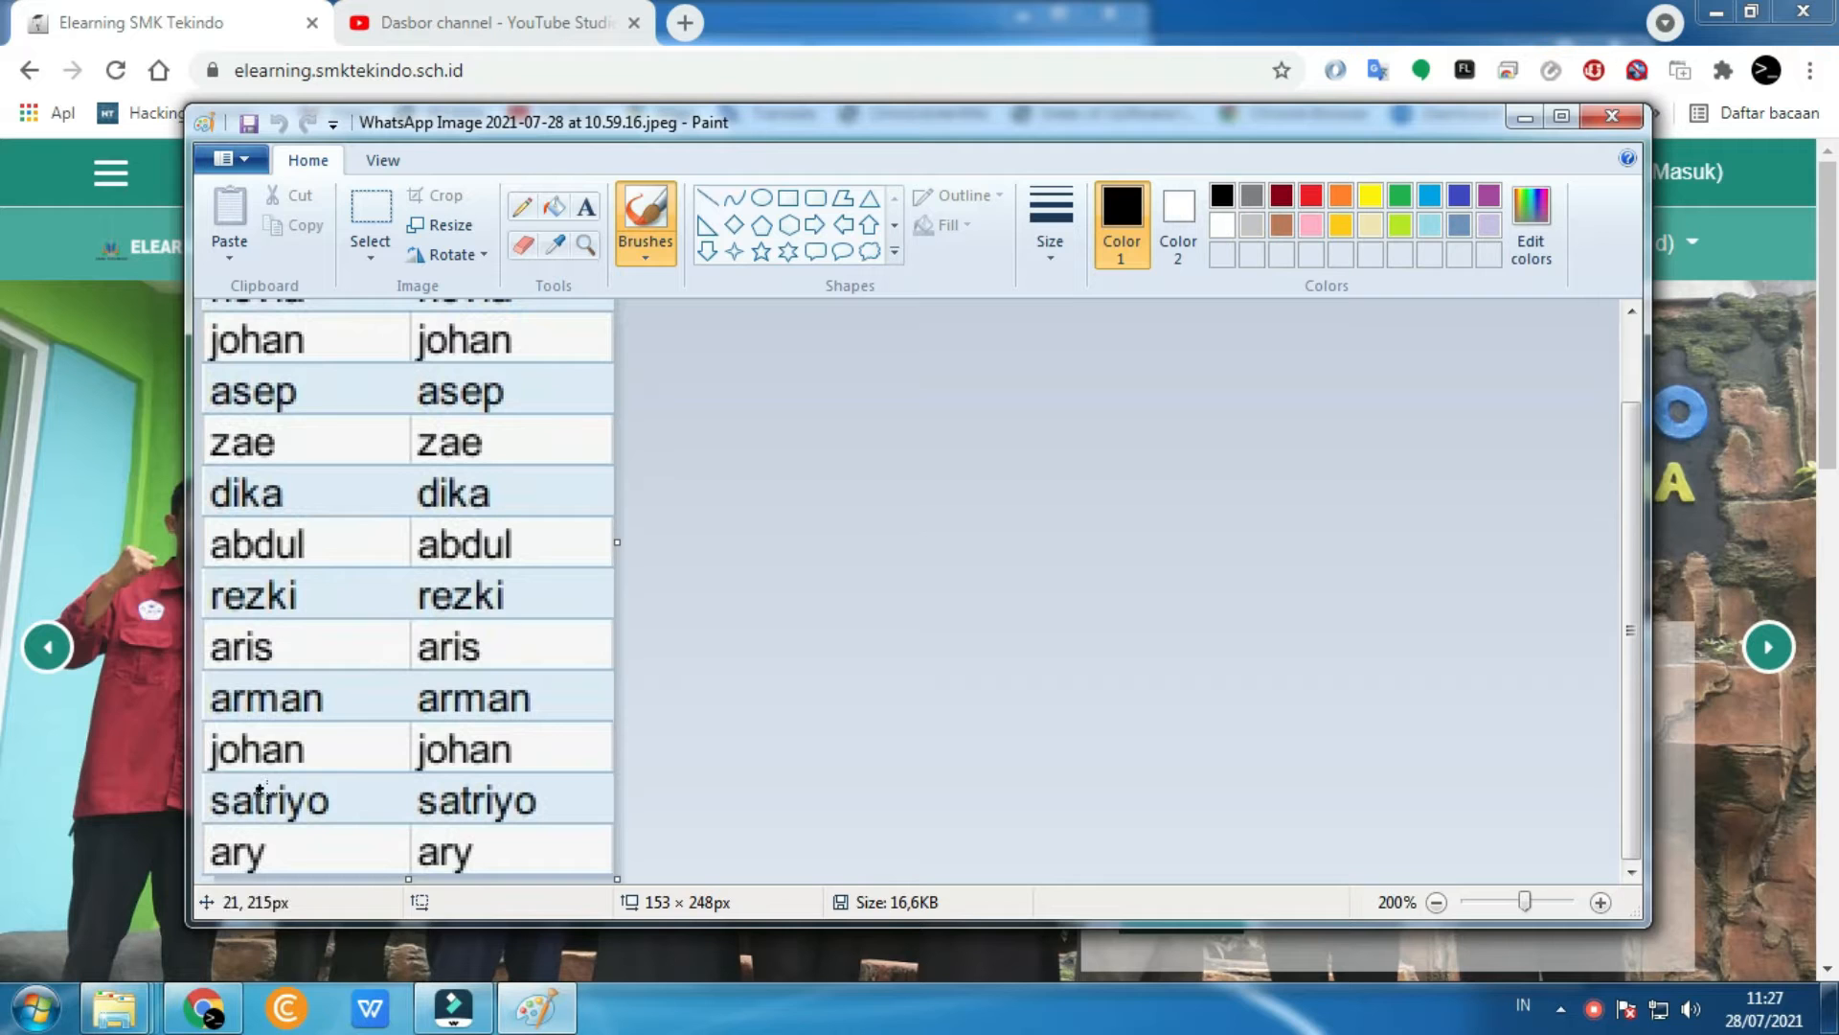
mouse_move(206, 776)
mouse_down()
mouse_move(484, 778)
mouse_move(578, 814)
mouse_move(213, 824)
mouse_up()
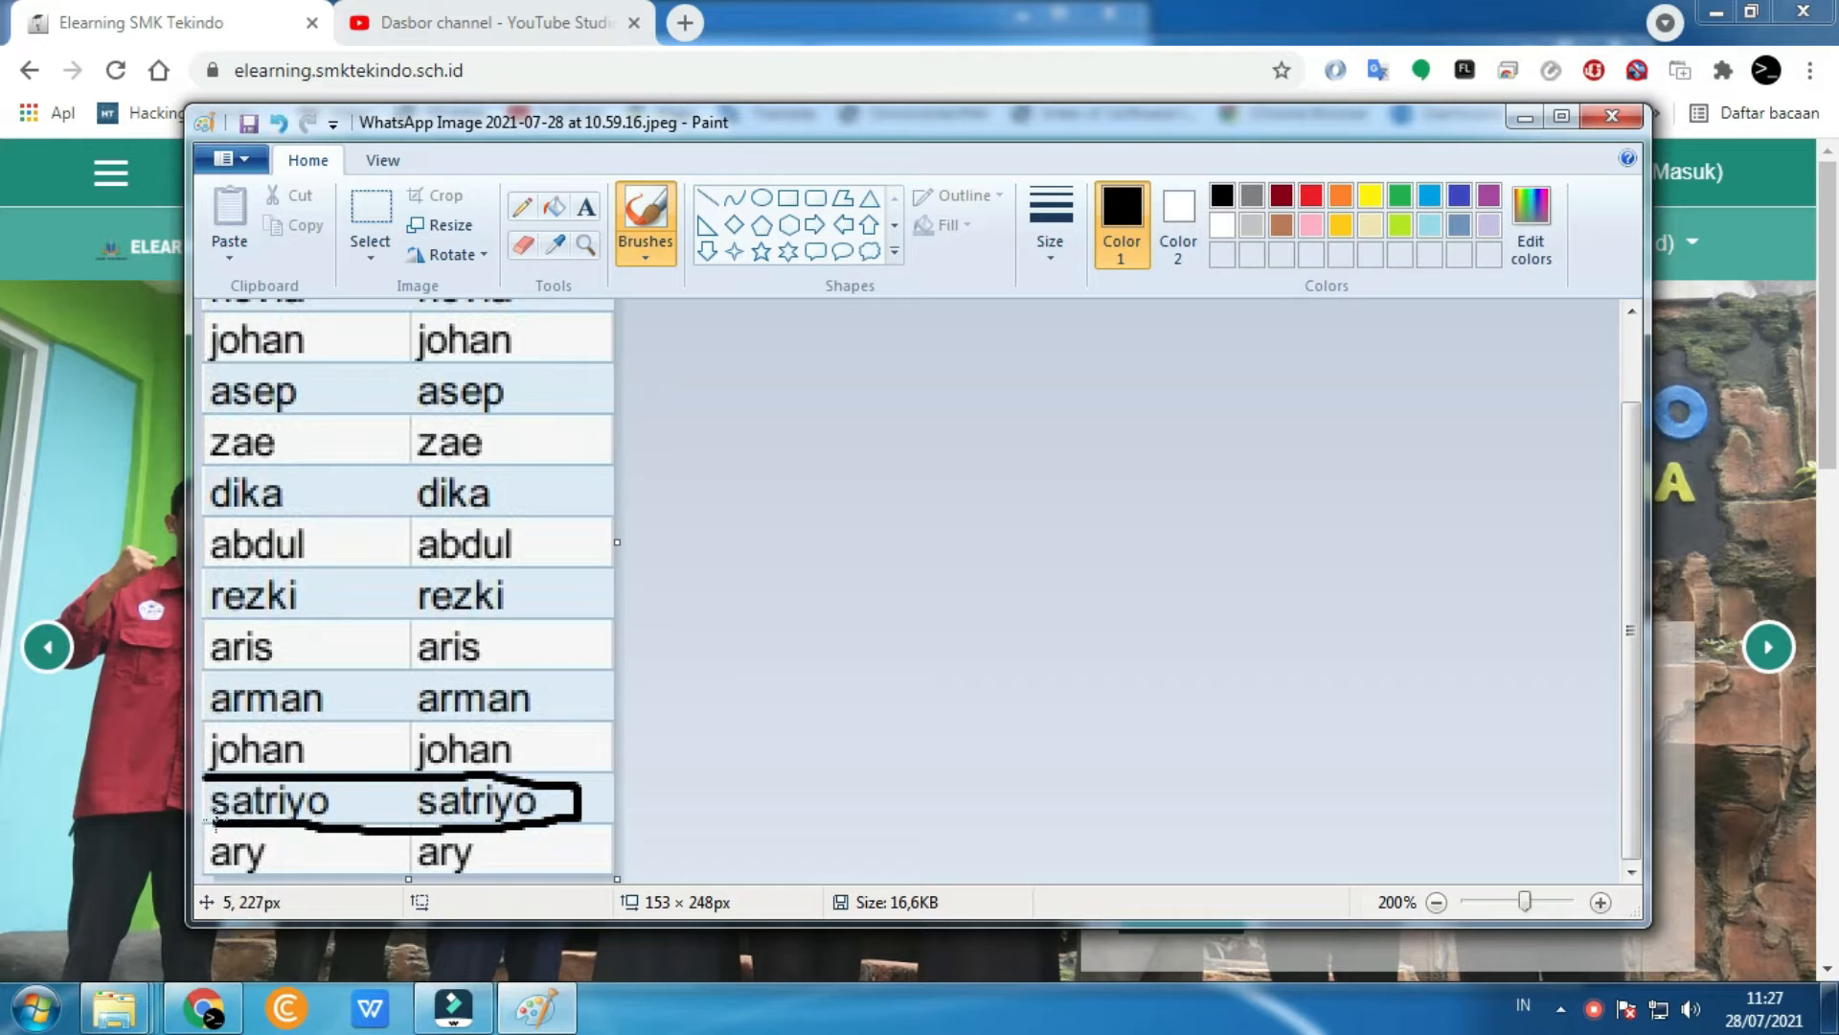
click(96, 765)
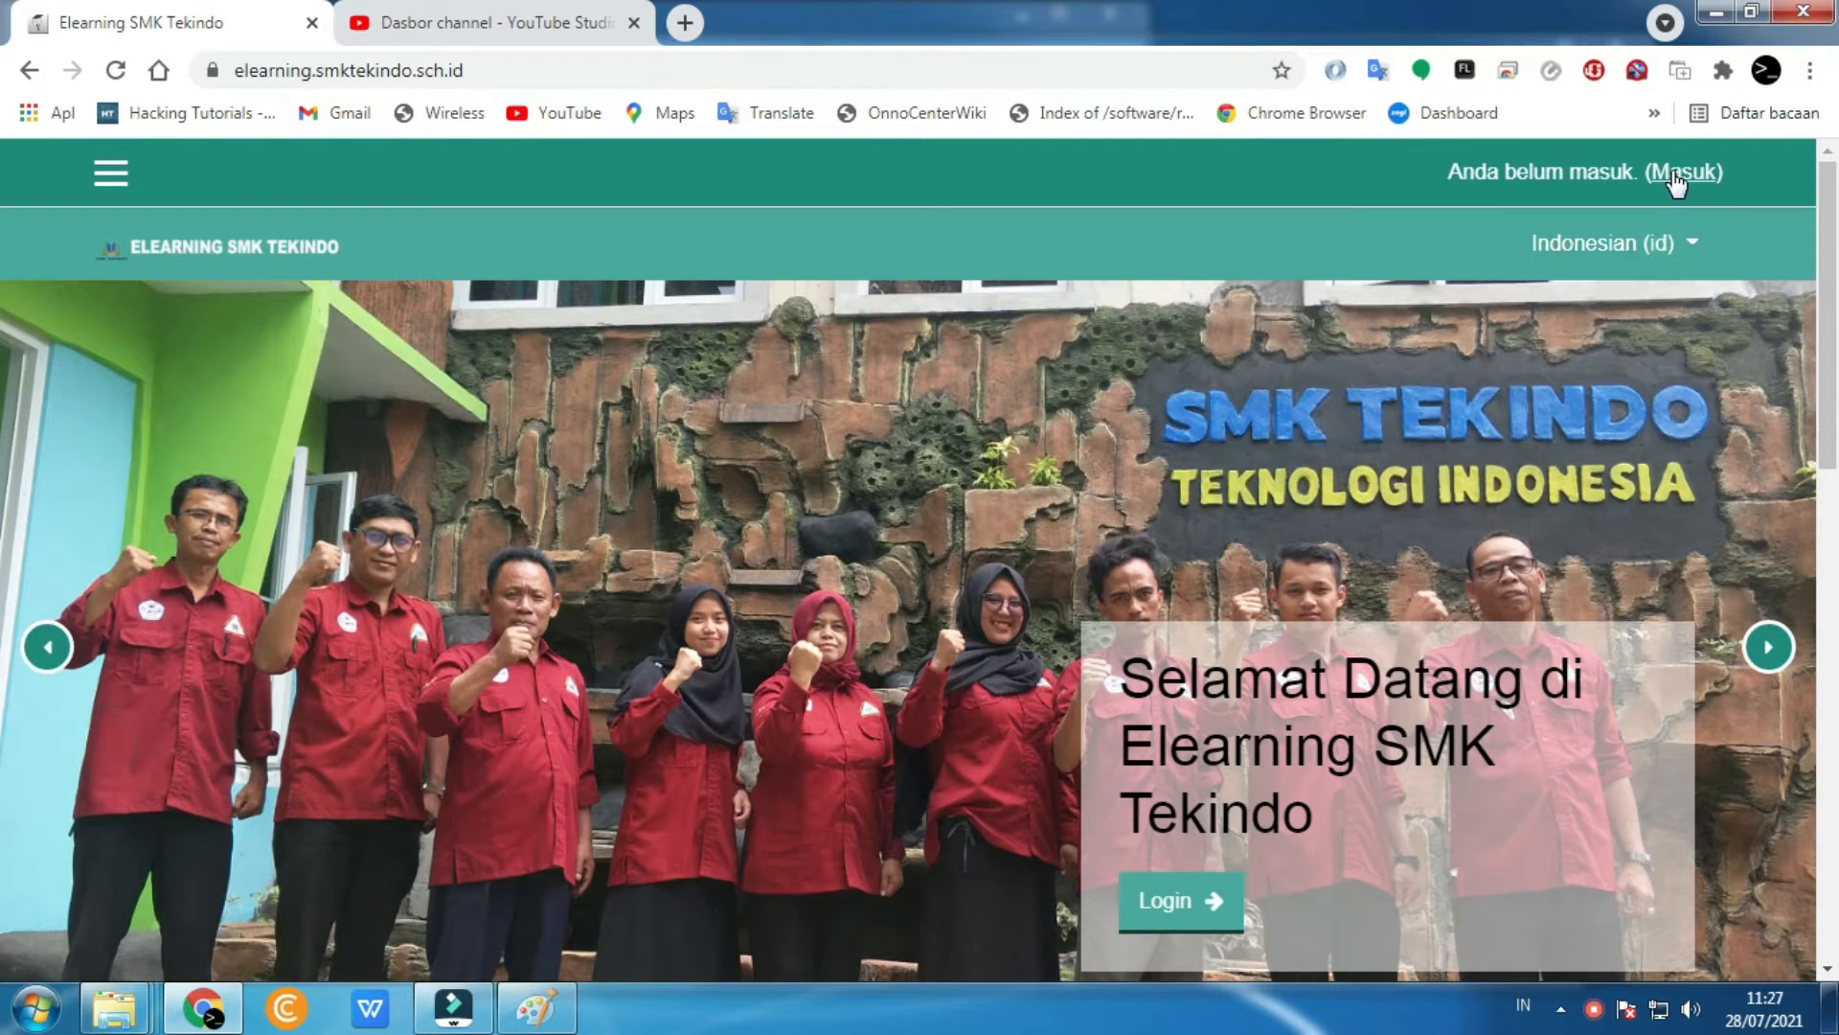
- Log into Moodle with the teacher account's username and password
click(1184, 906)
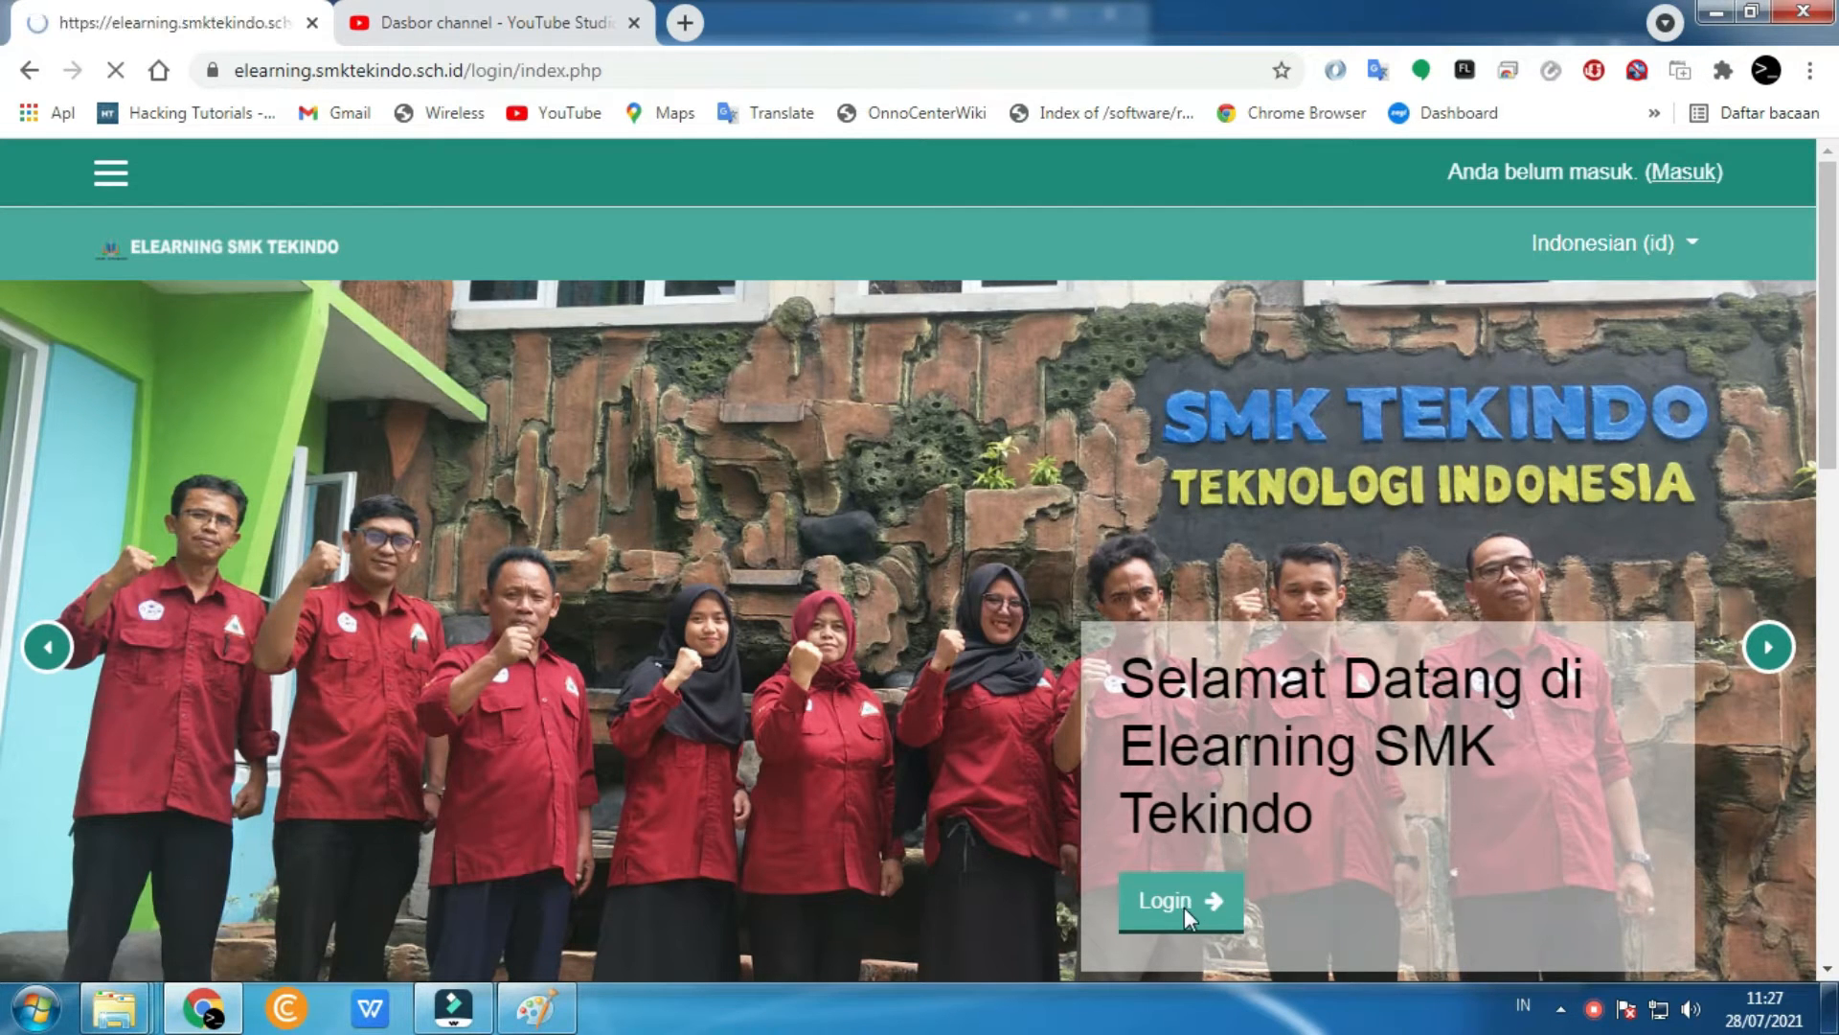
double_click(622, 496)
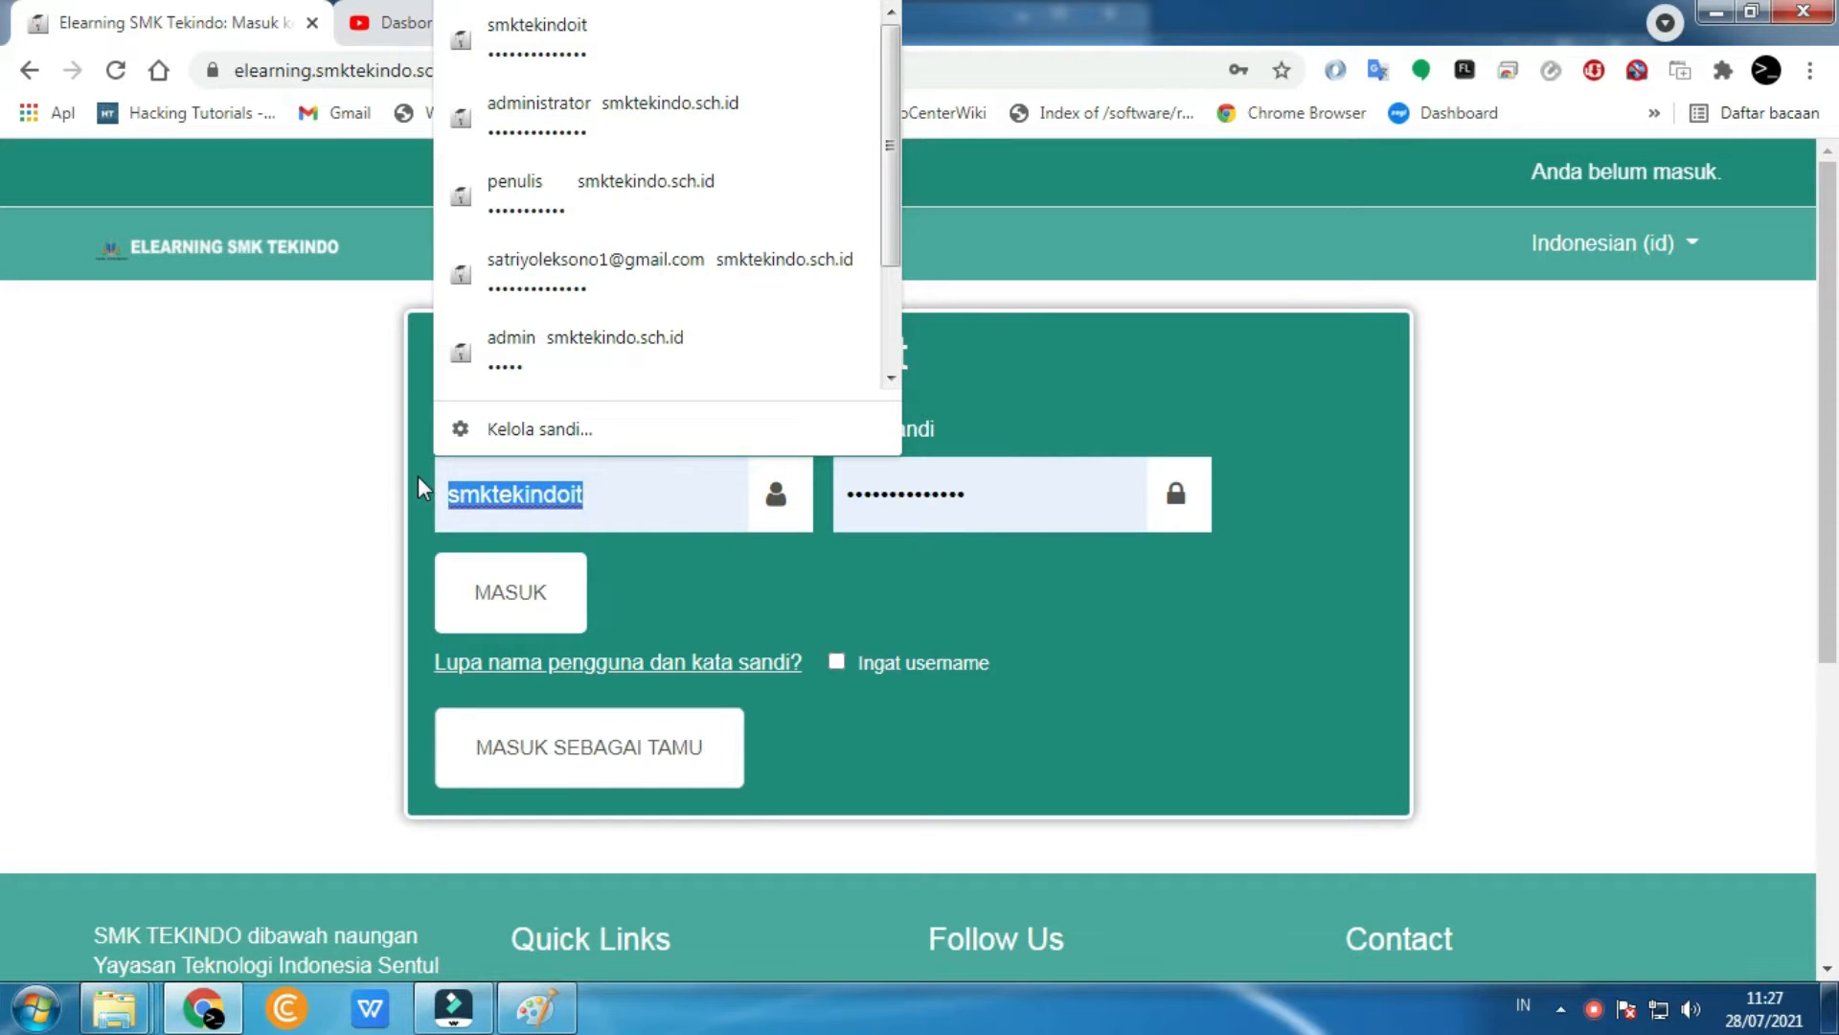
text(satri)
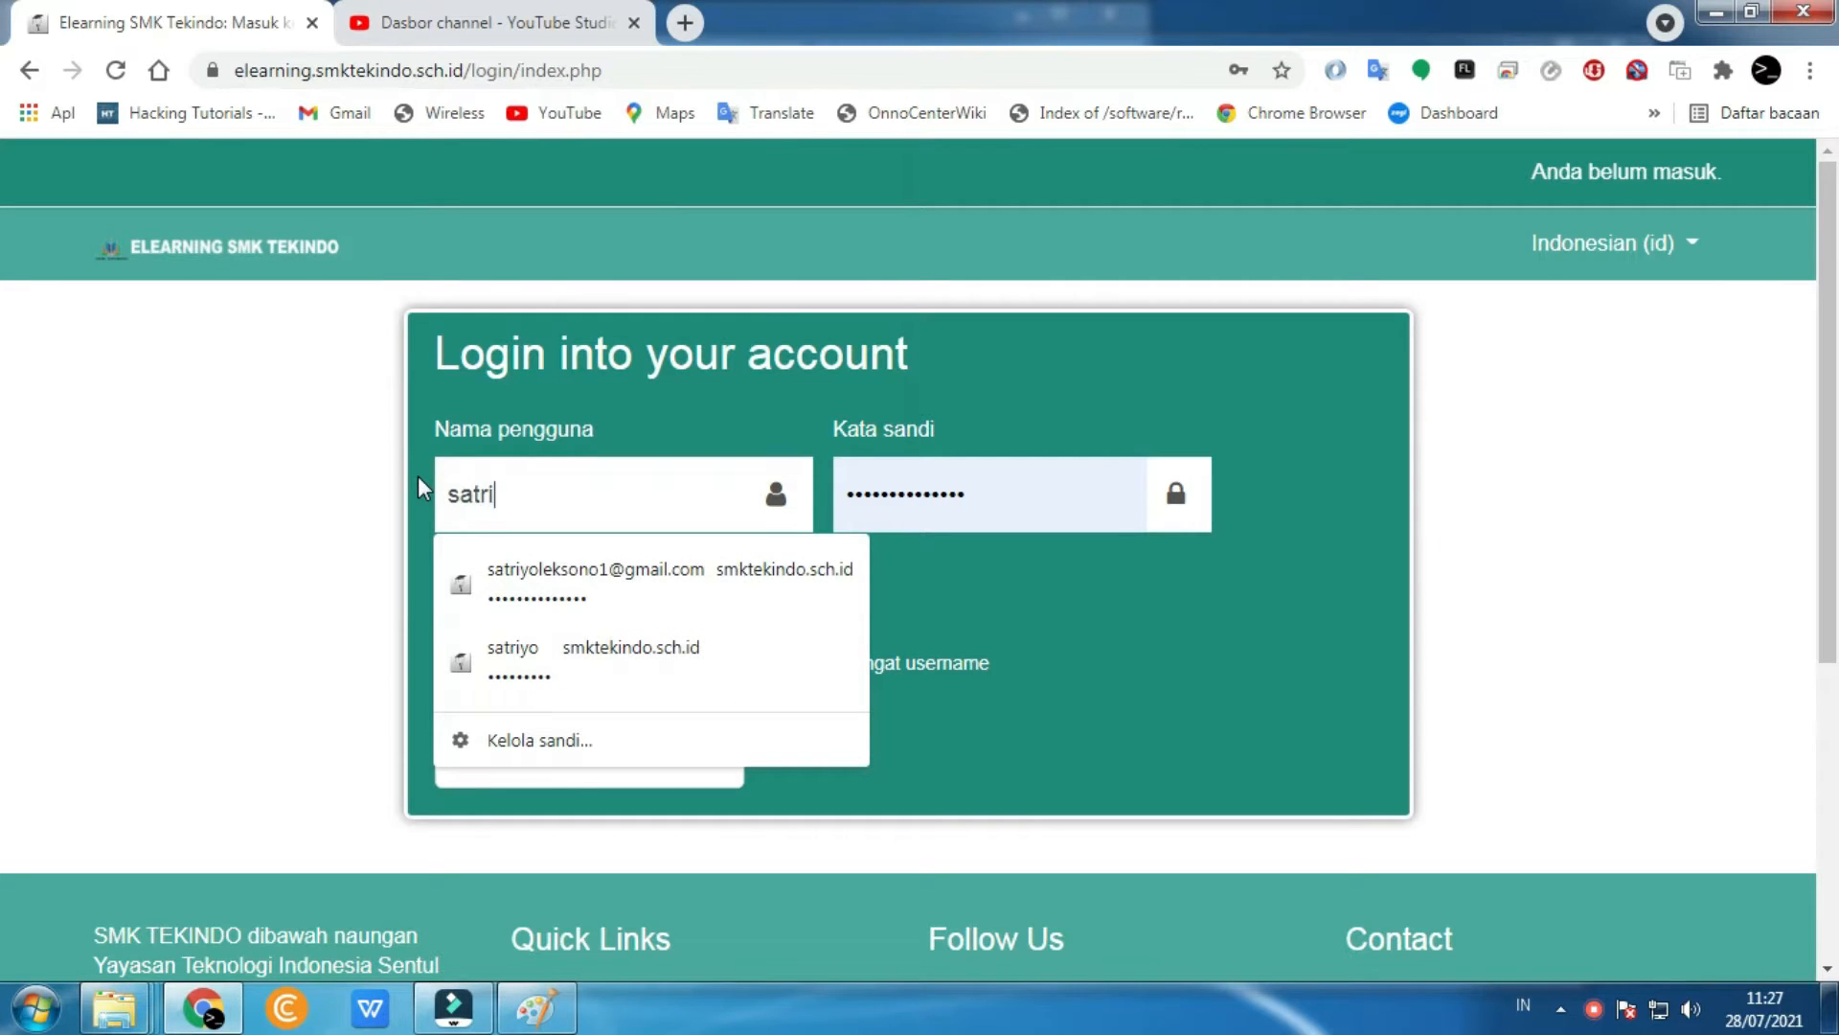
text(yo)
key(Tab)
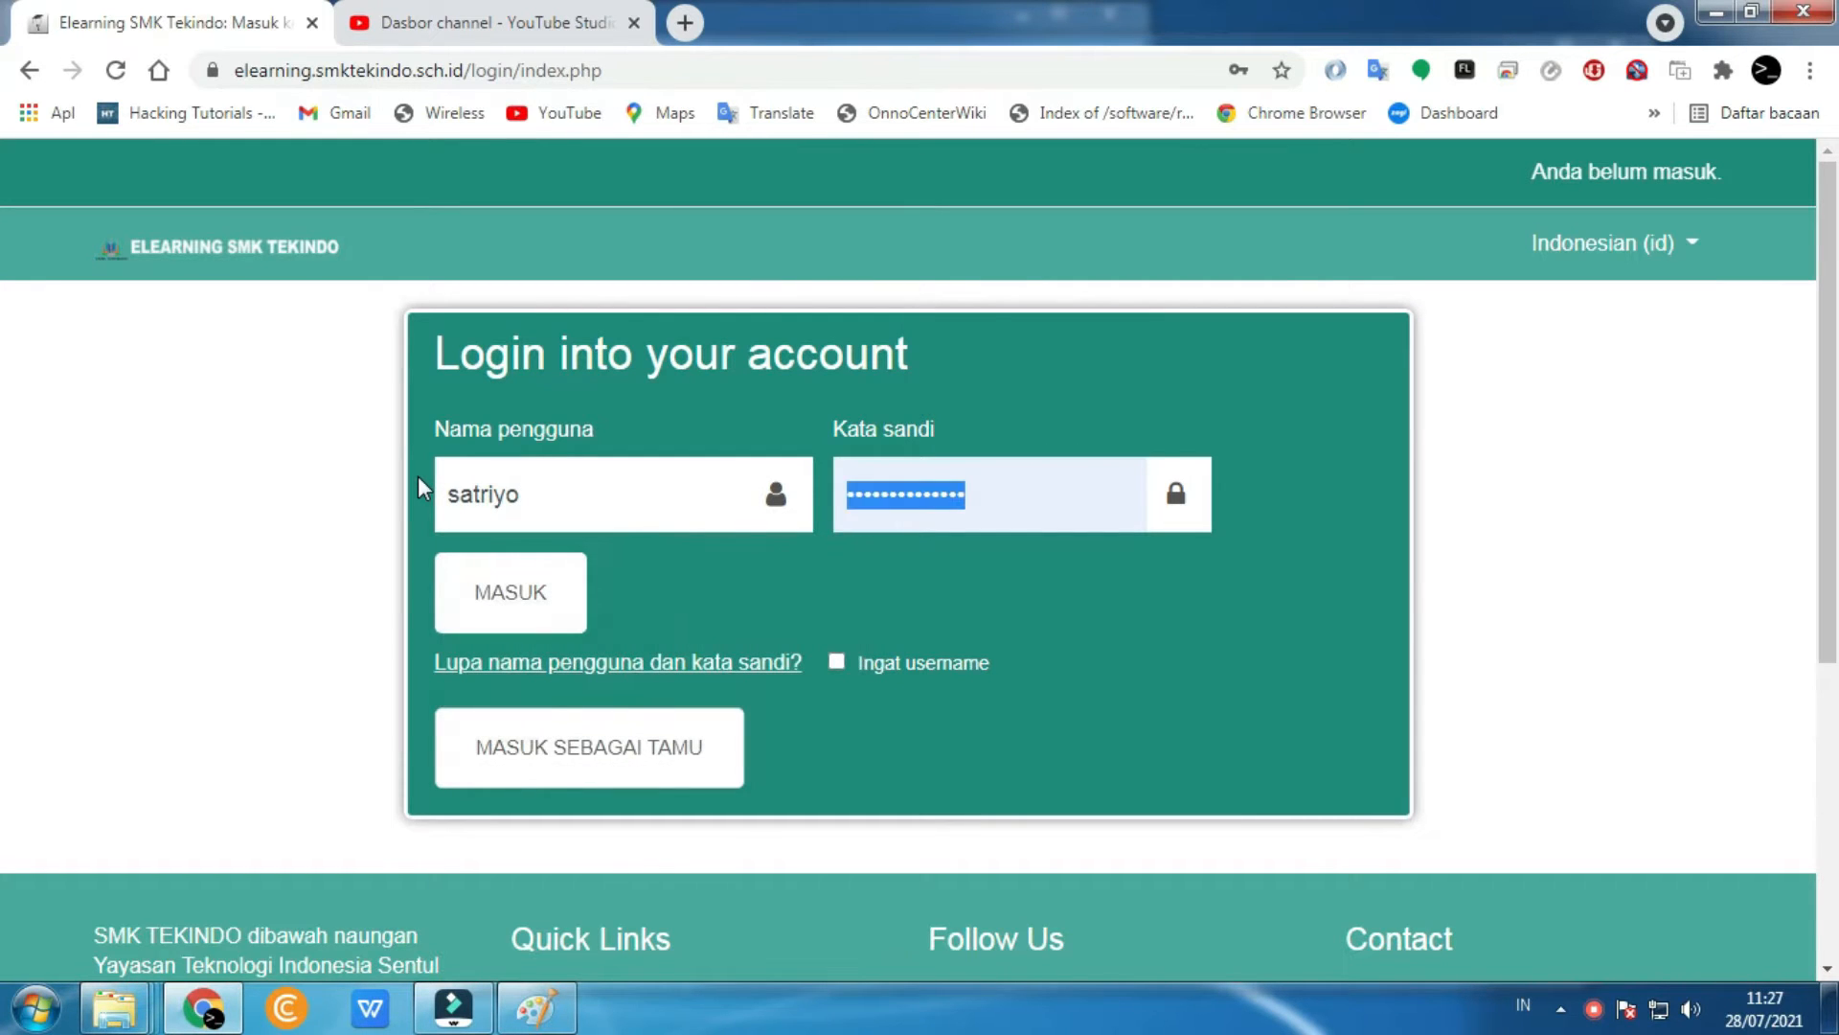
text(sa)
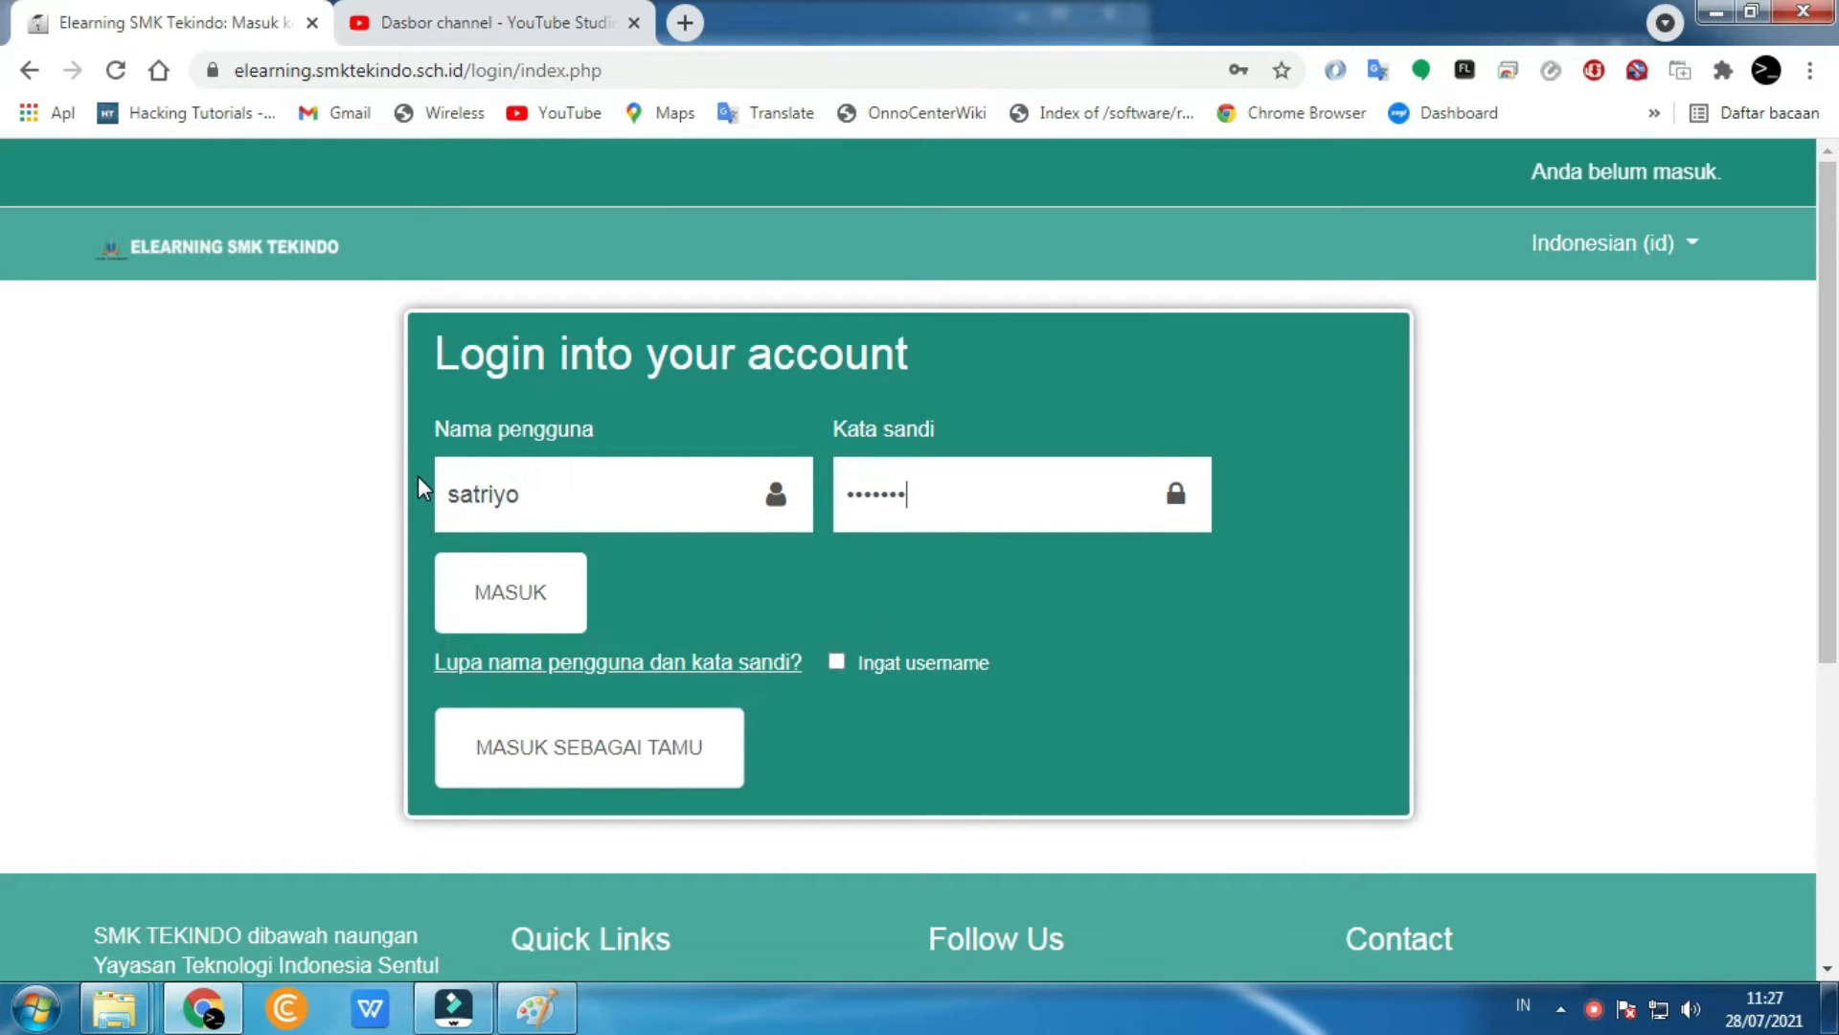
click(491, 596)
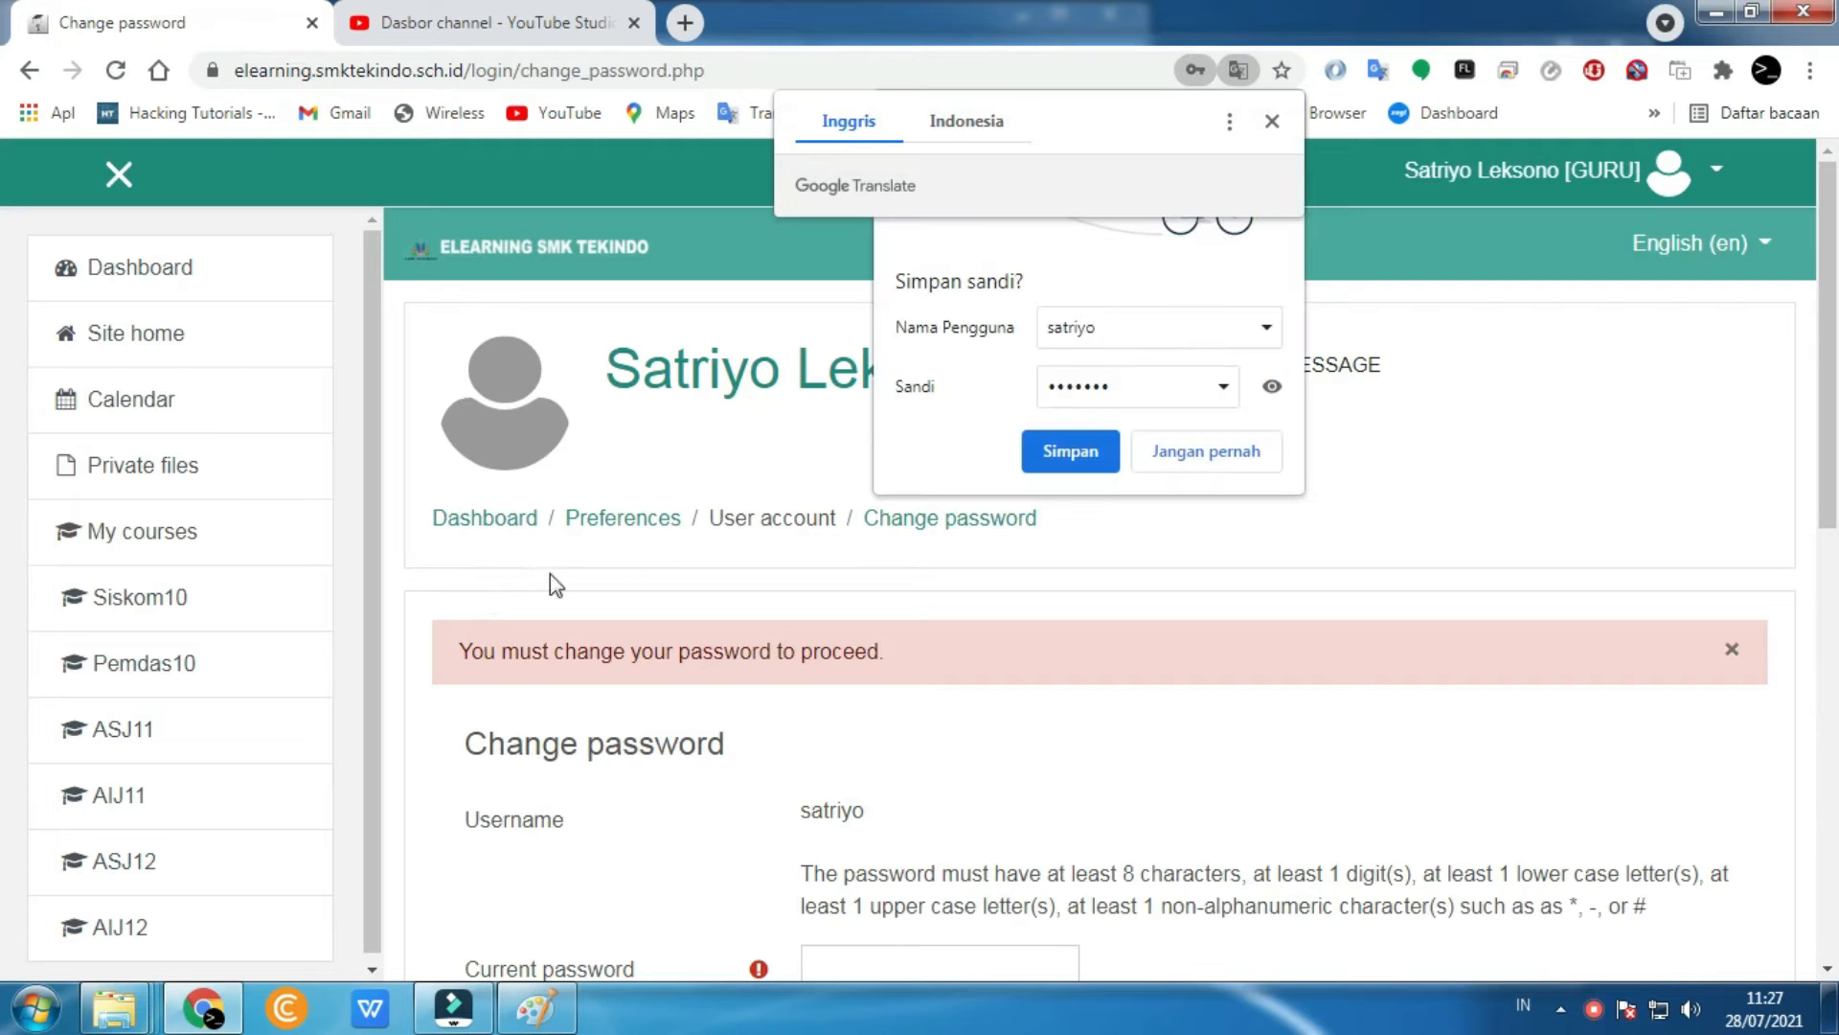
- Decline saving the login and translate the change-password page into Indonesian
click(1225, 466)
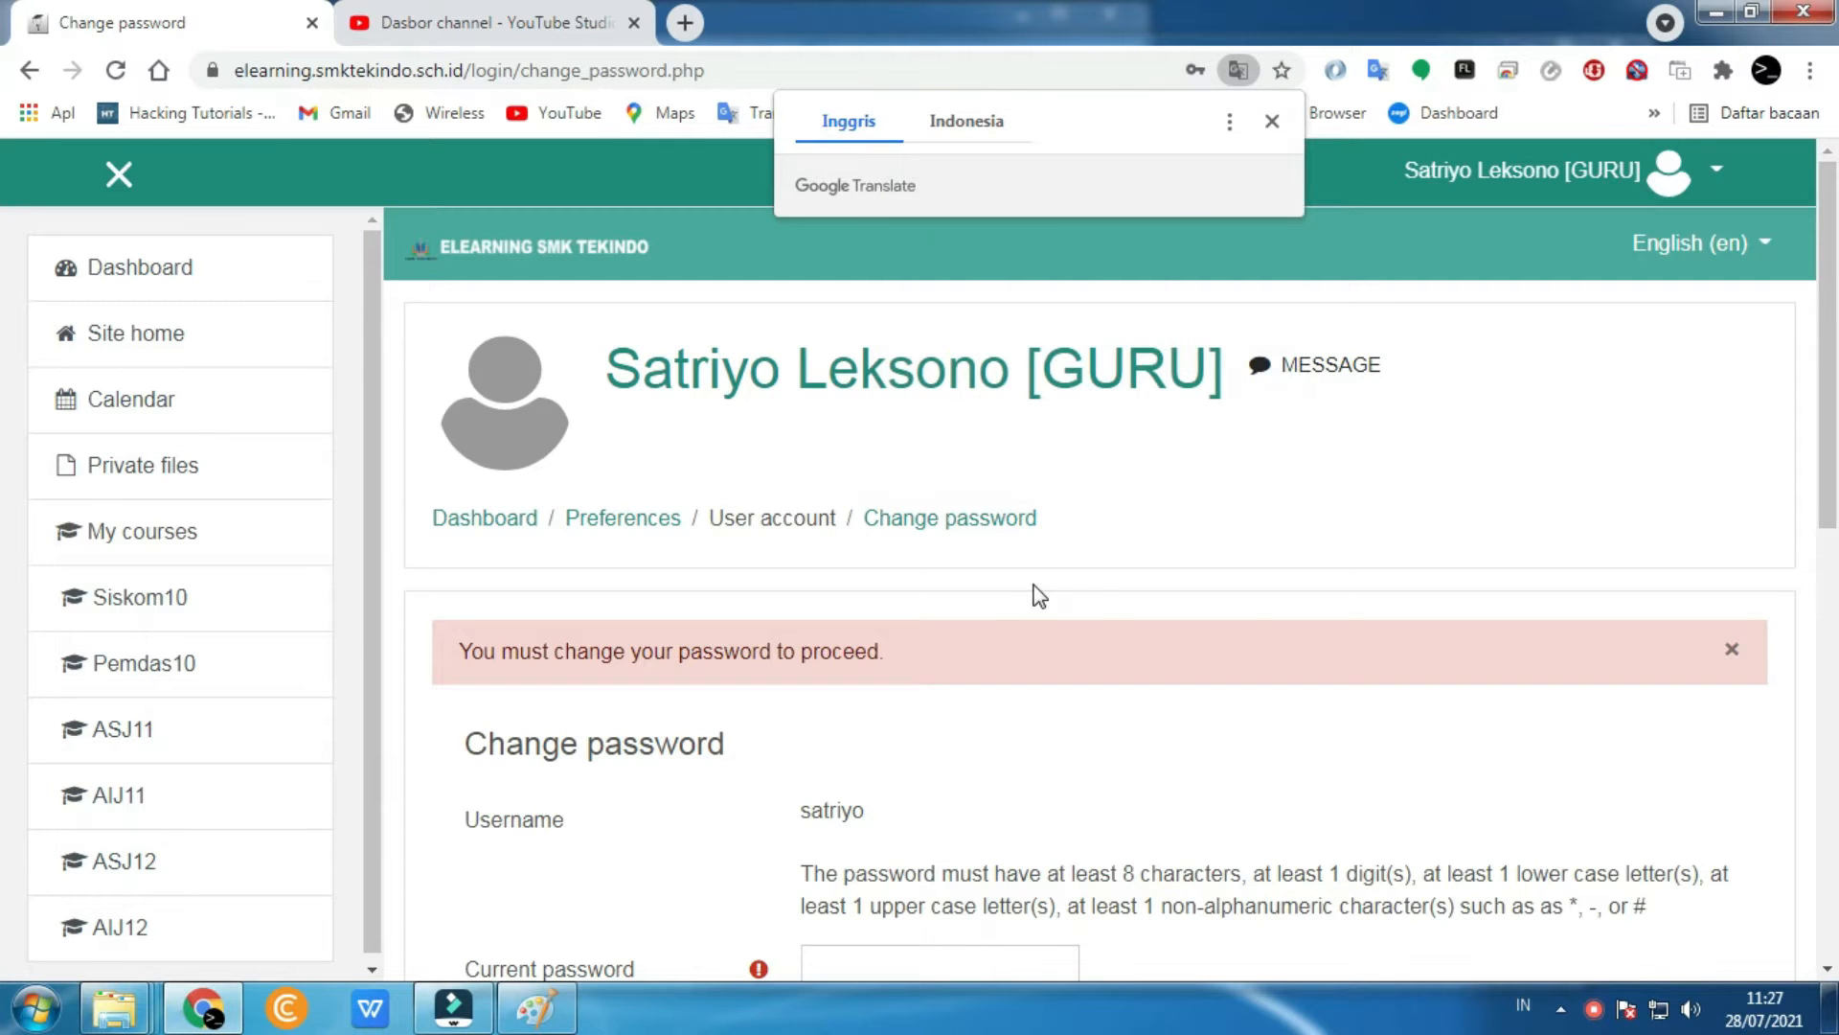
scroll(1040, 595, down, 4)
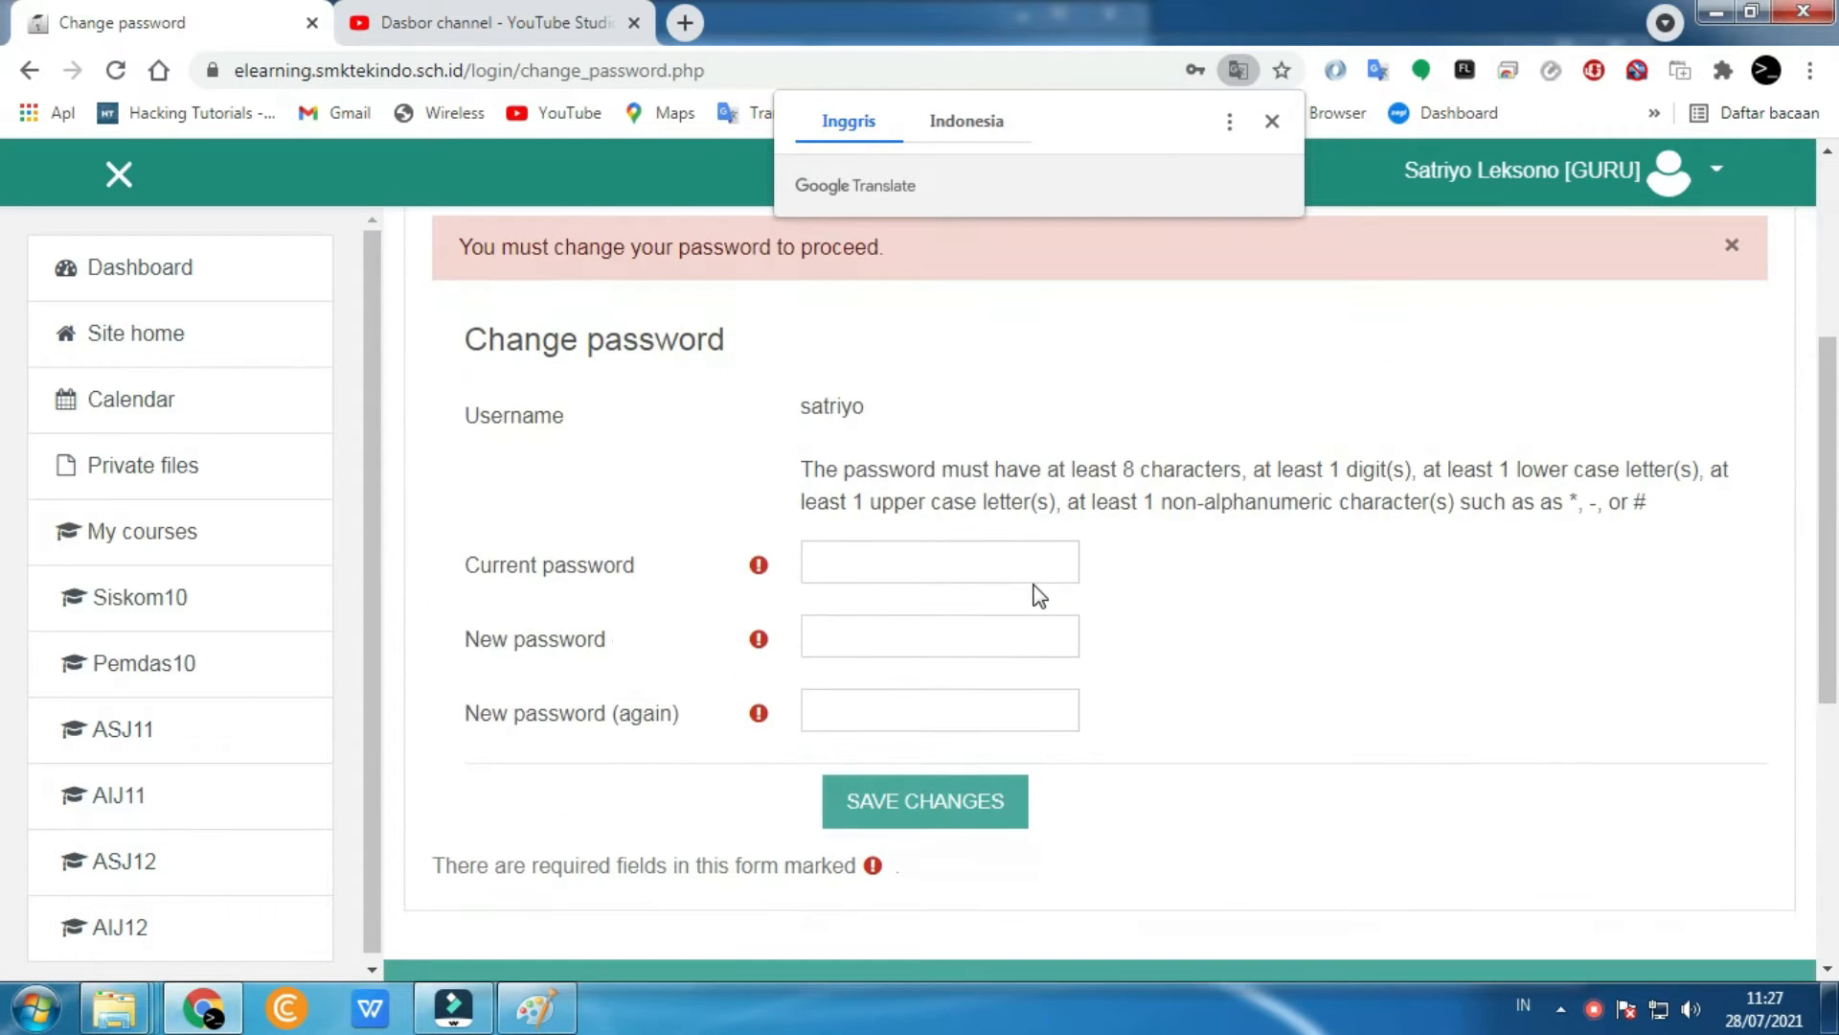
click(962, 138)
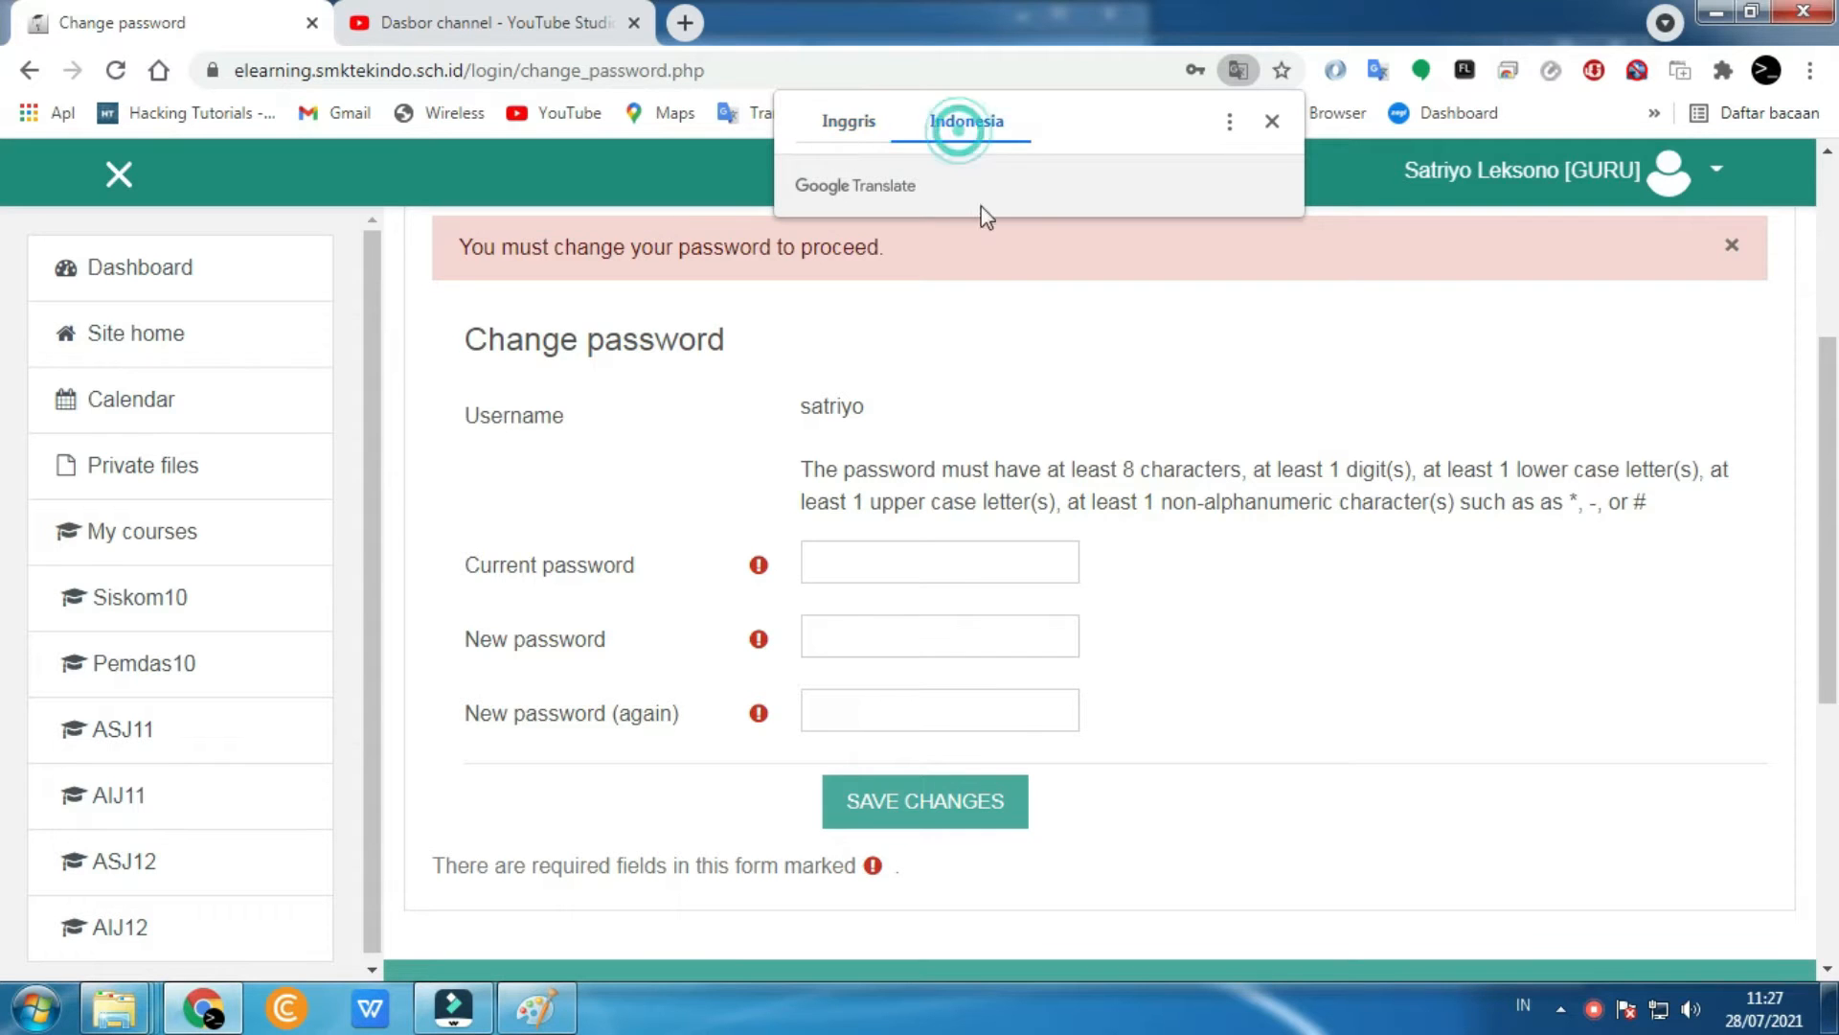
click(1102, 502)
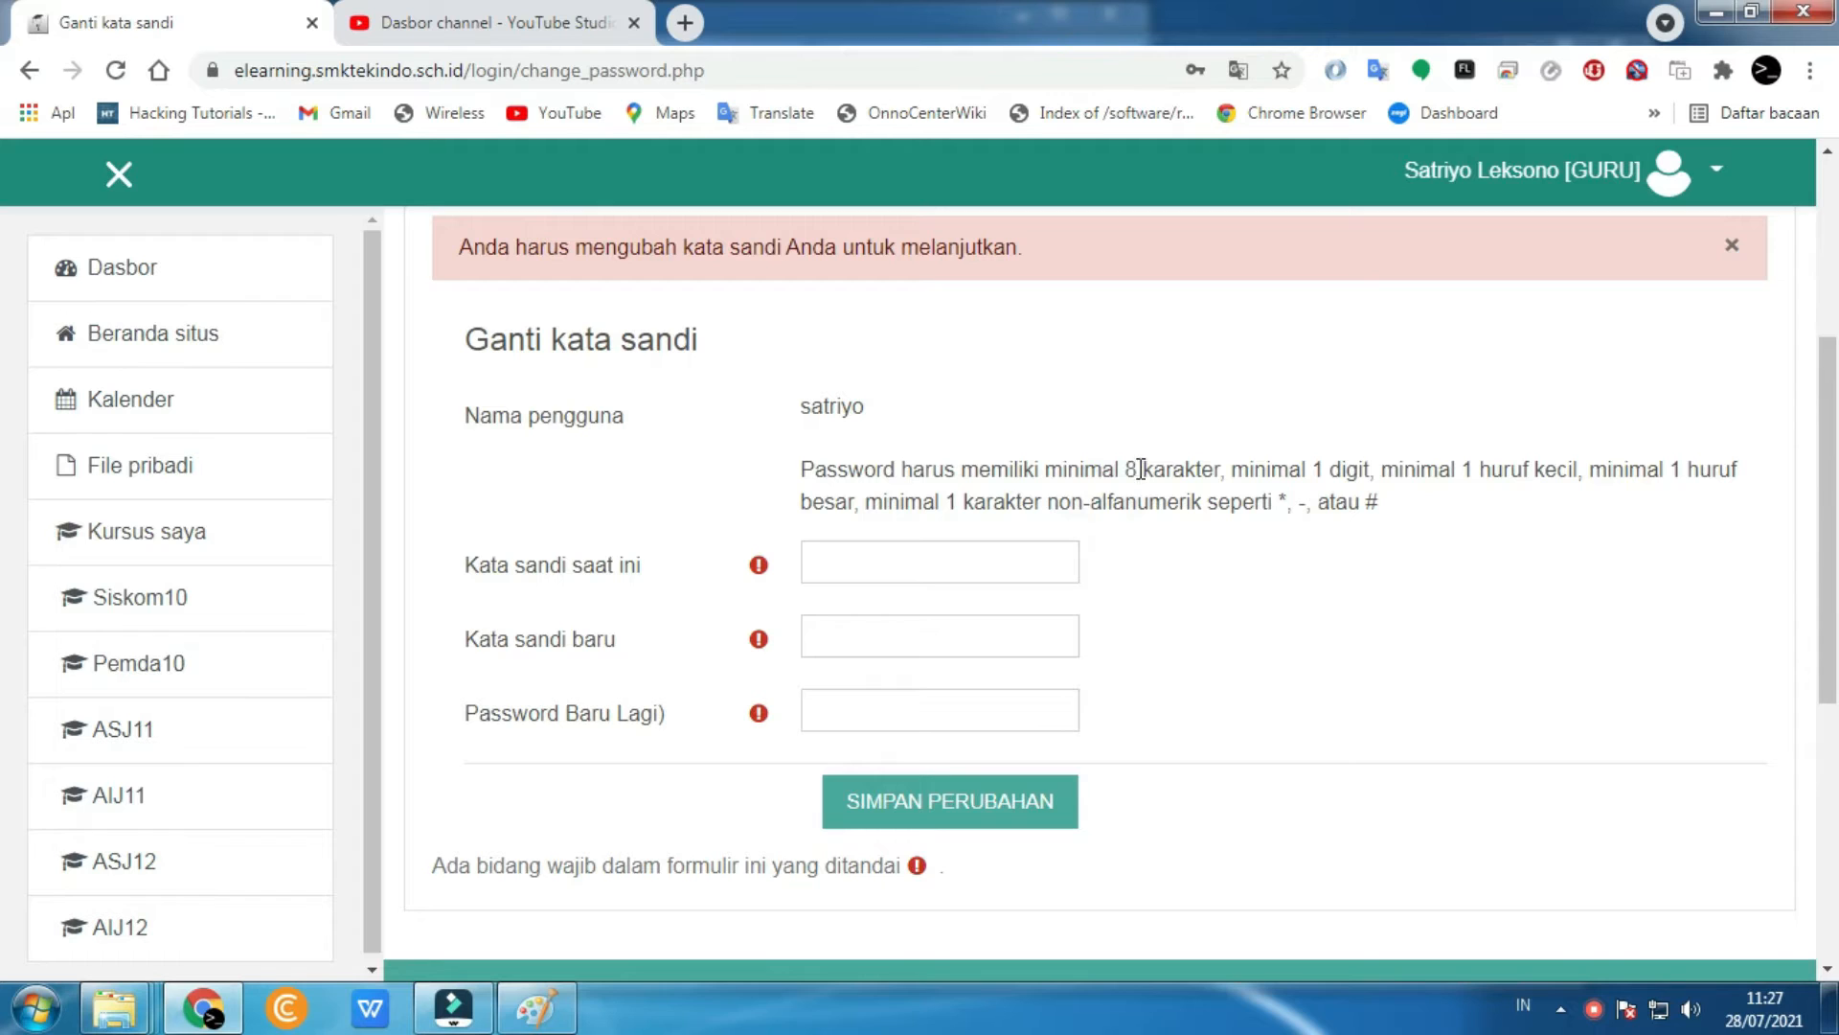
- Highlight the 8-character and non-alphanumeric character password requirements
drag(1115, 470, 1229, 471)
click(1111, 469)
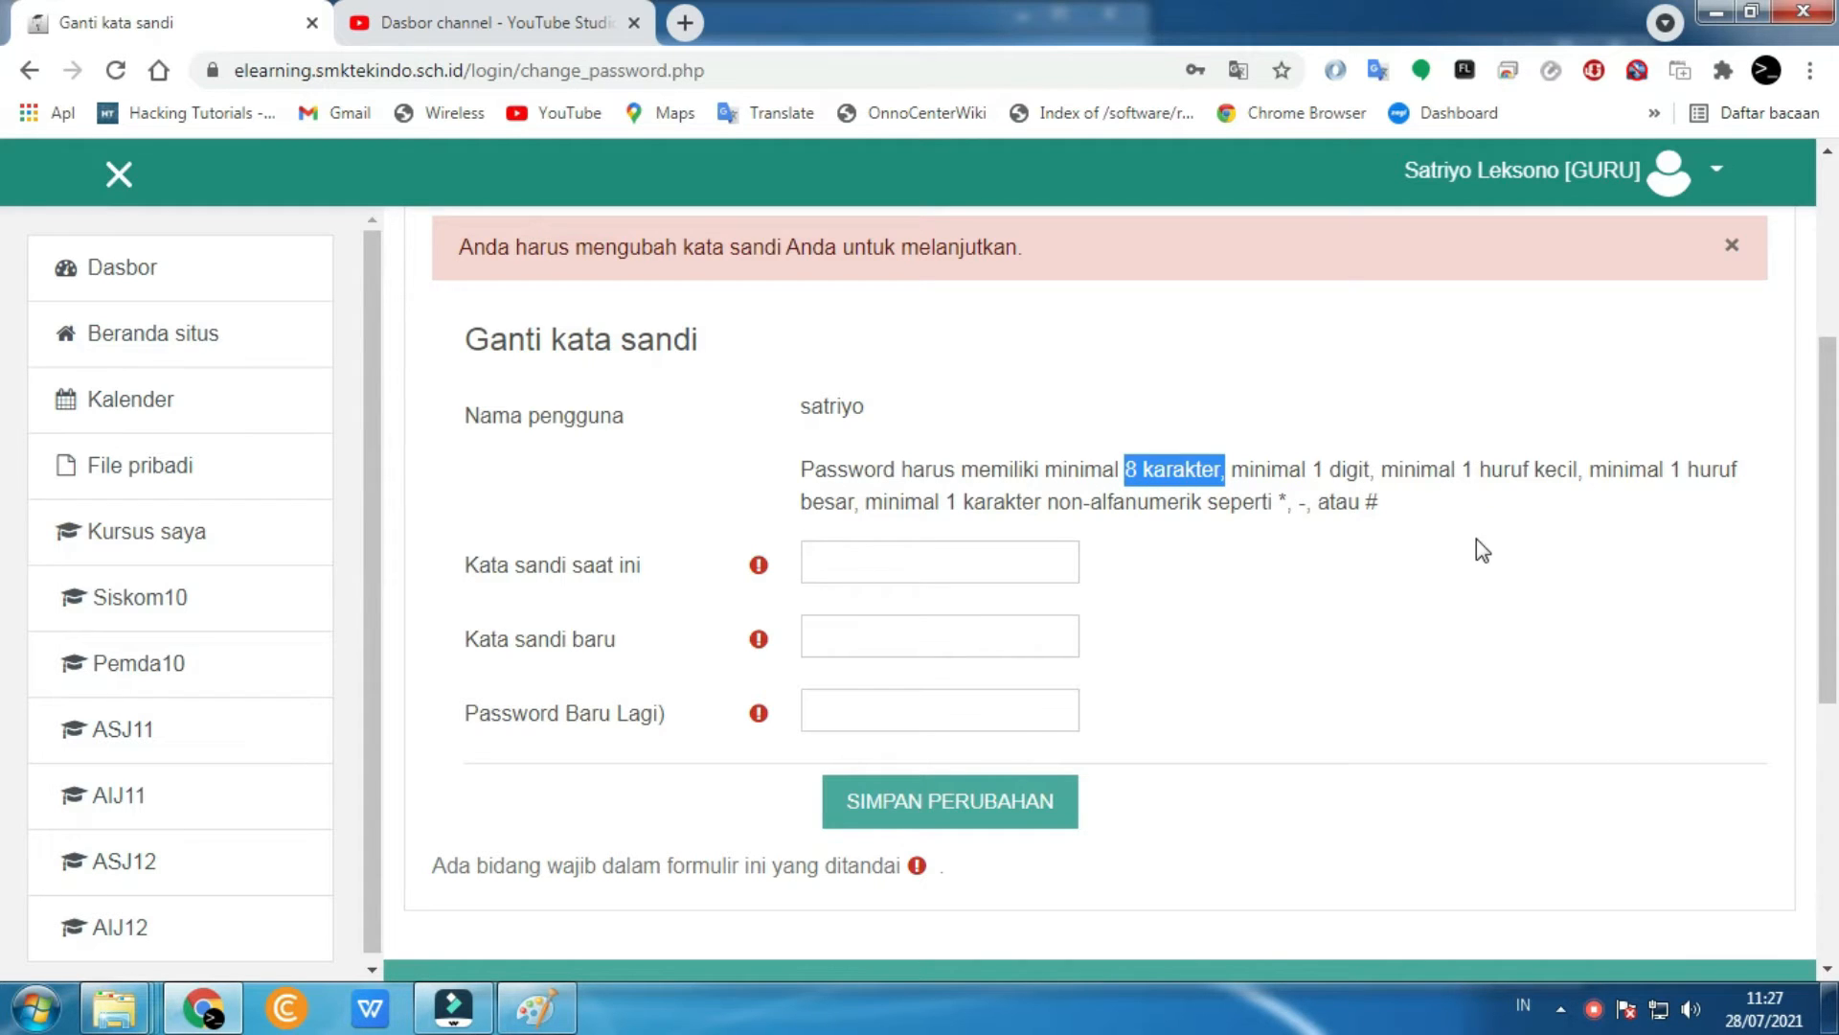
drag(937, 501, 1004, 501)
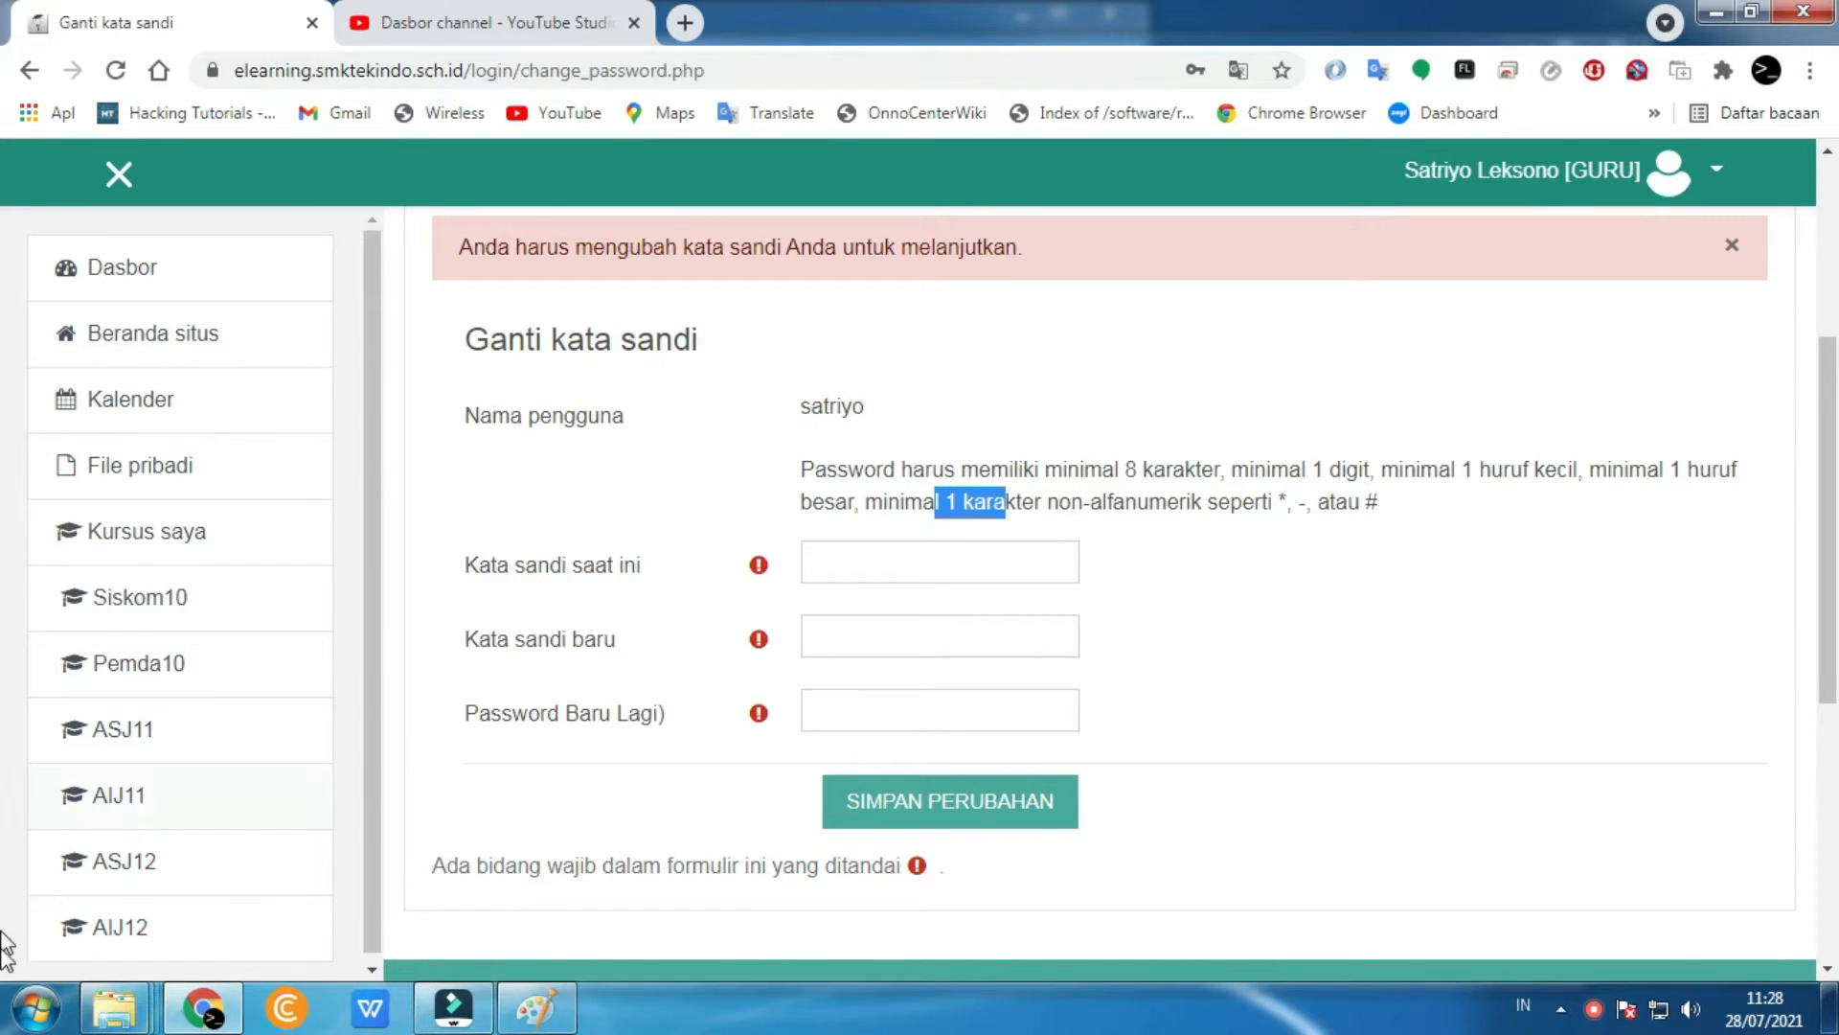
click(21, 1015)
- Draft a sample new password in a new Notepad note, then go back to the browser form
text(note)
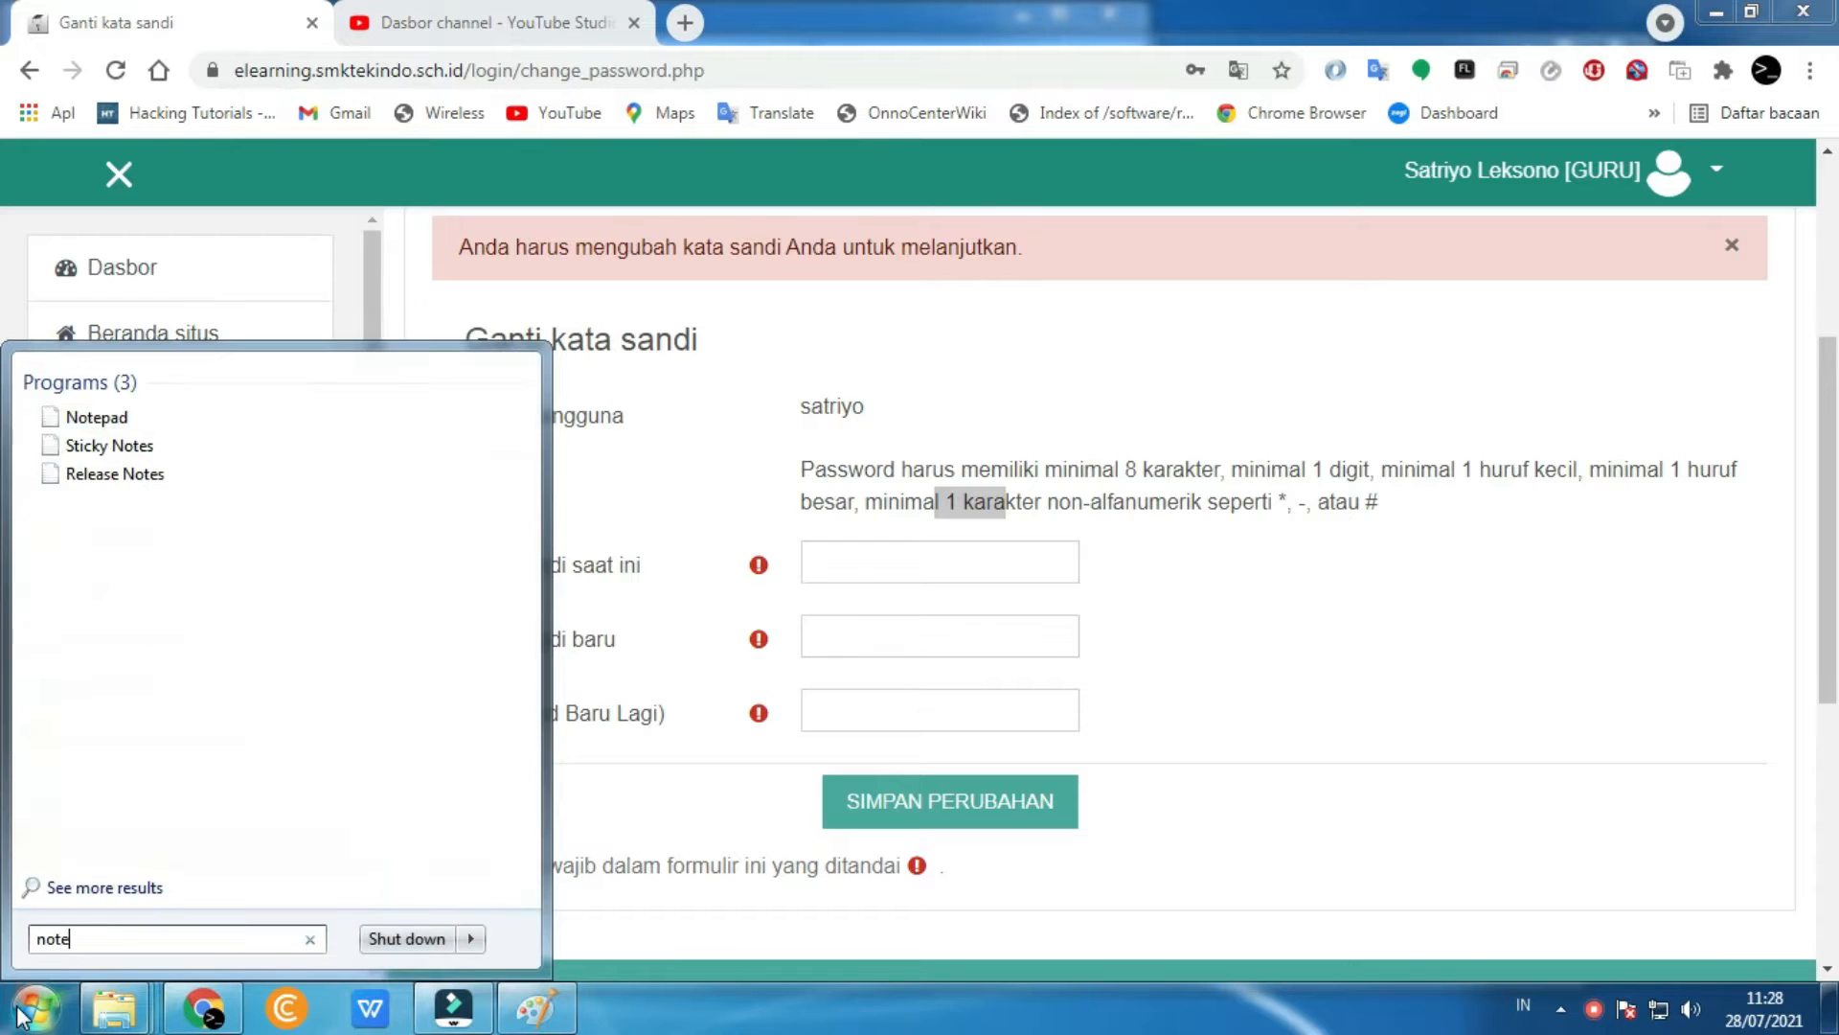
key(Return)
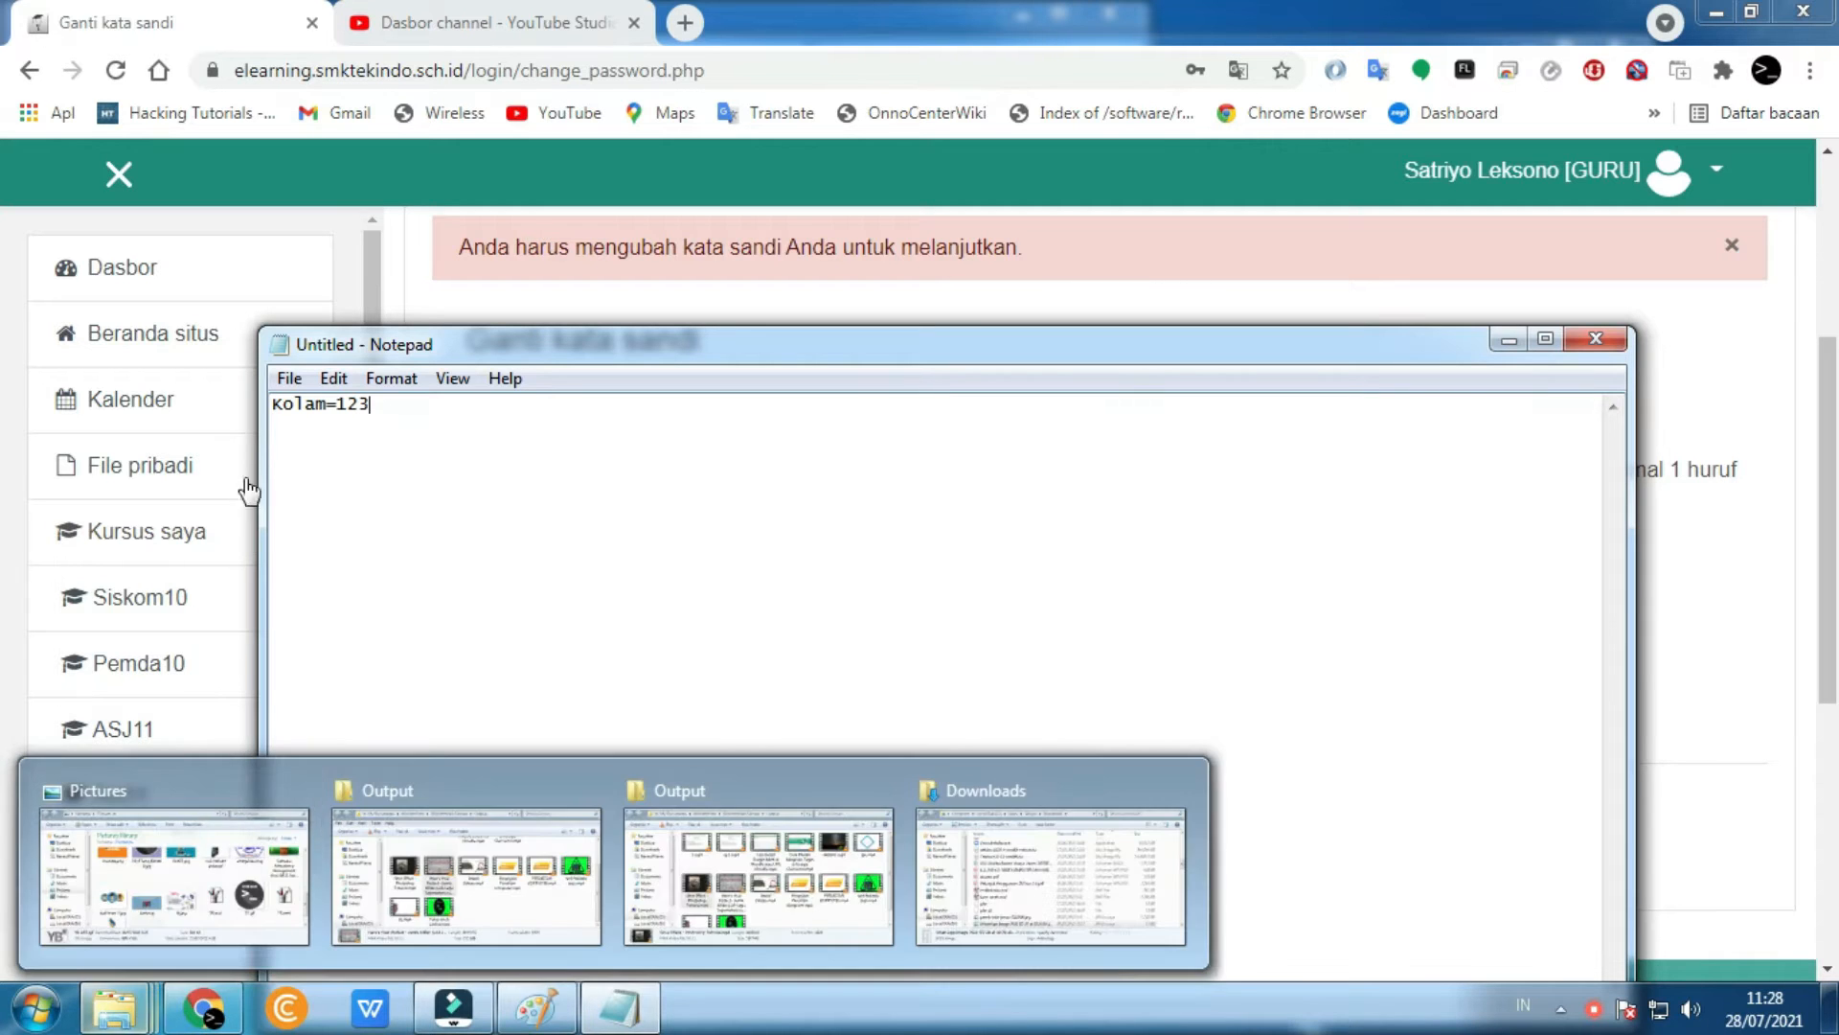
drag(273, 404, 285, 405)
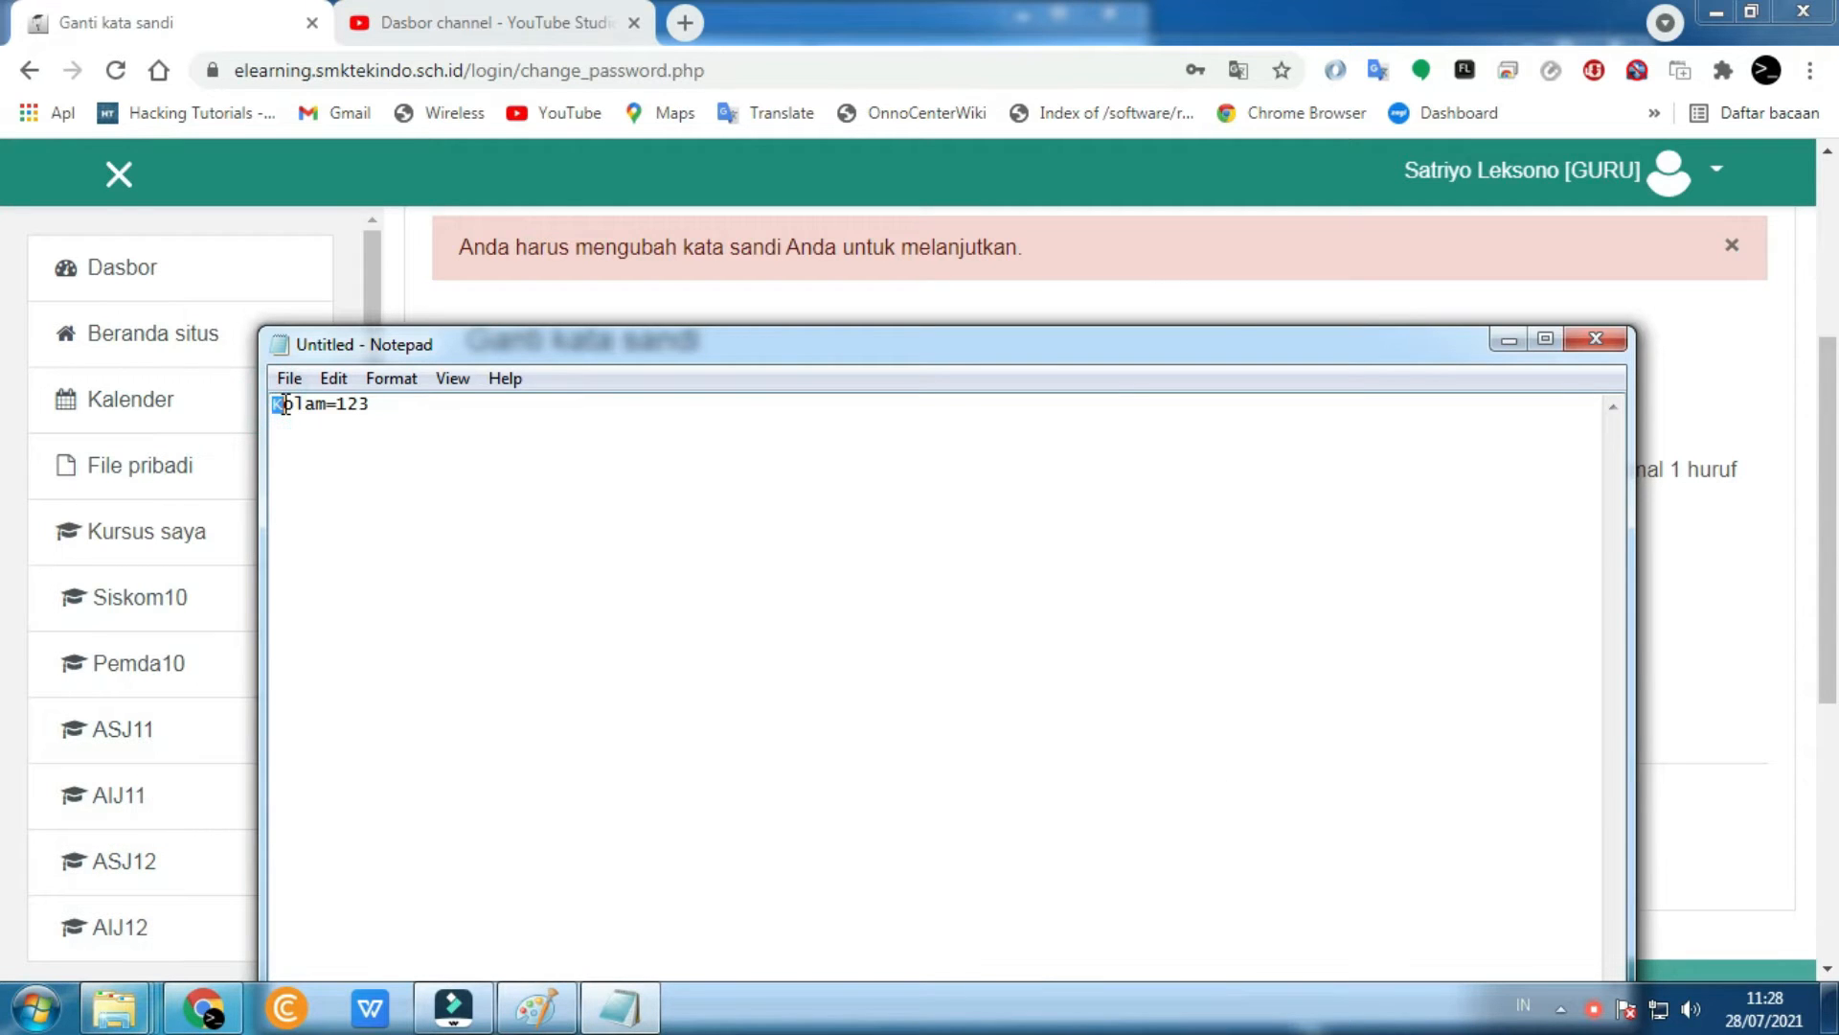
double_click(287, 405)
click(327, 410)
double_click(328, 410)
click(329, 410)
click(1323, 293)
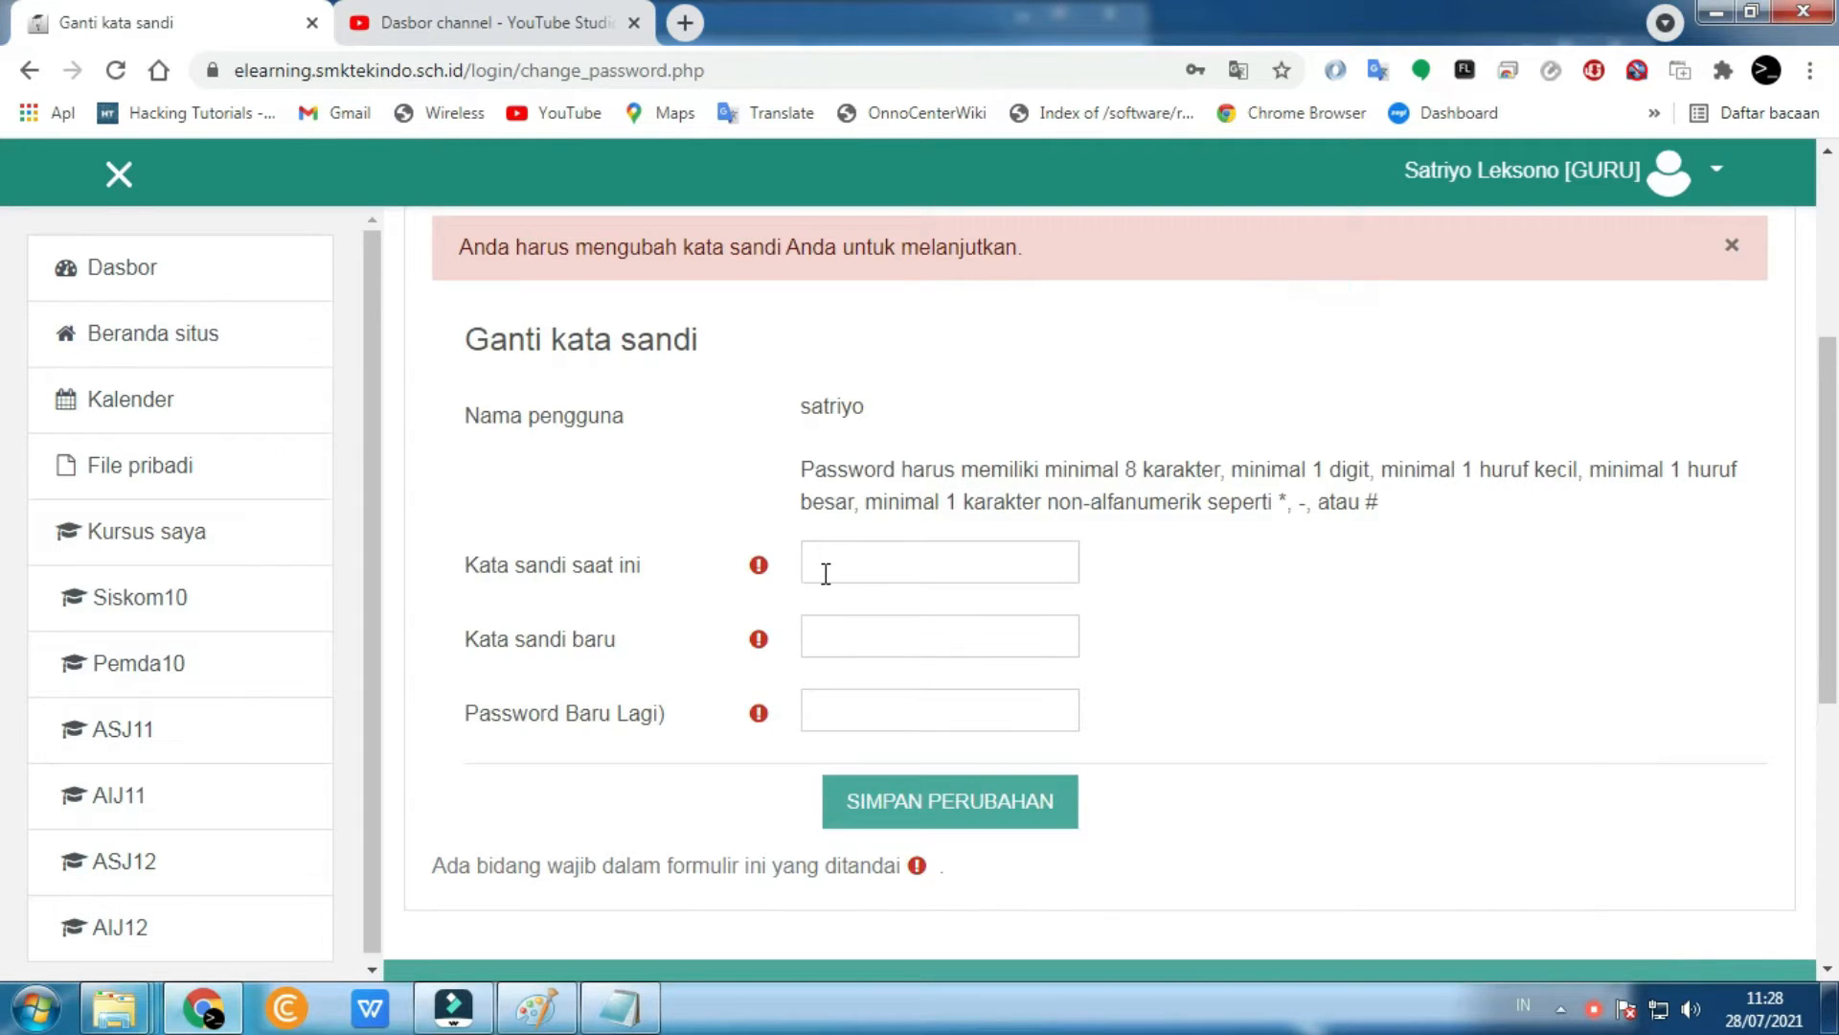
- Enter the current password and the new password twice, then save the change
click(850, 553)
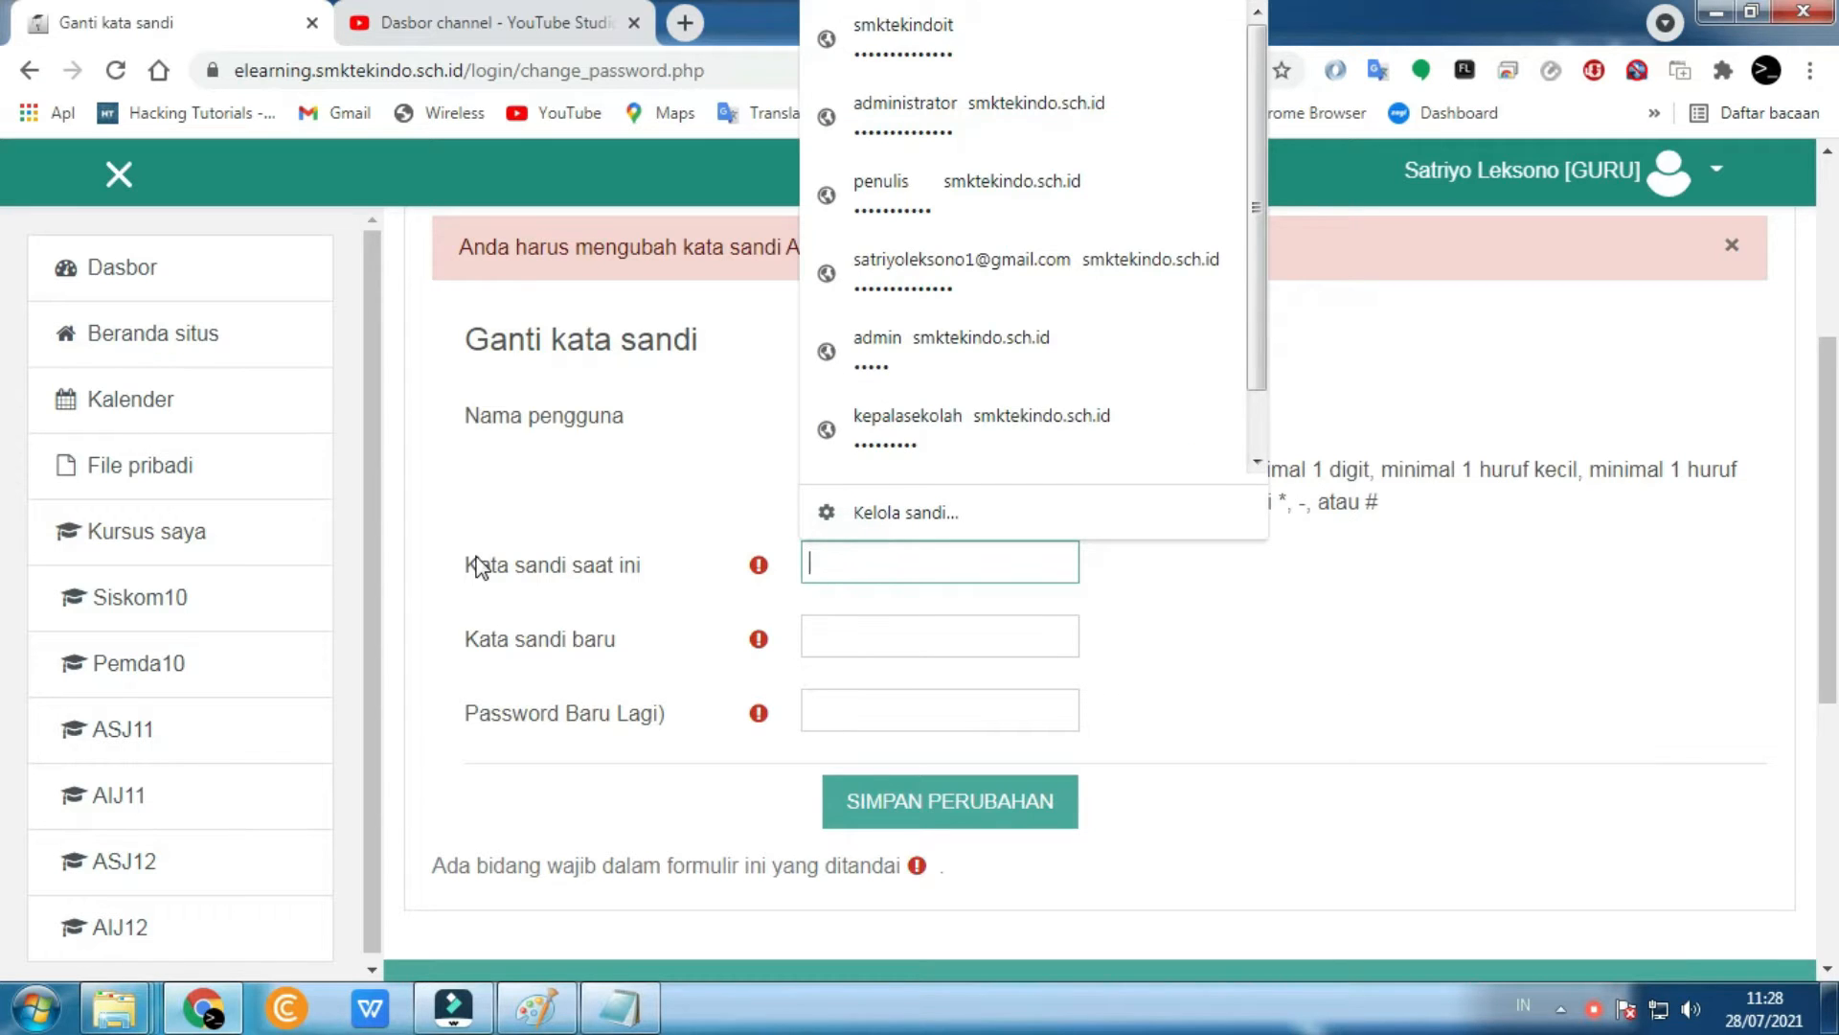
drag(467, 573, 623, 565)
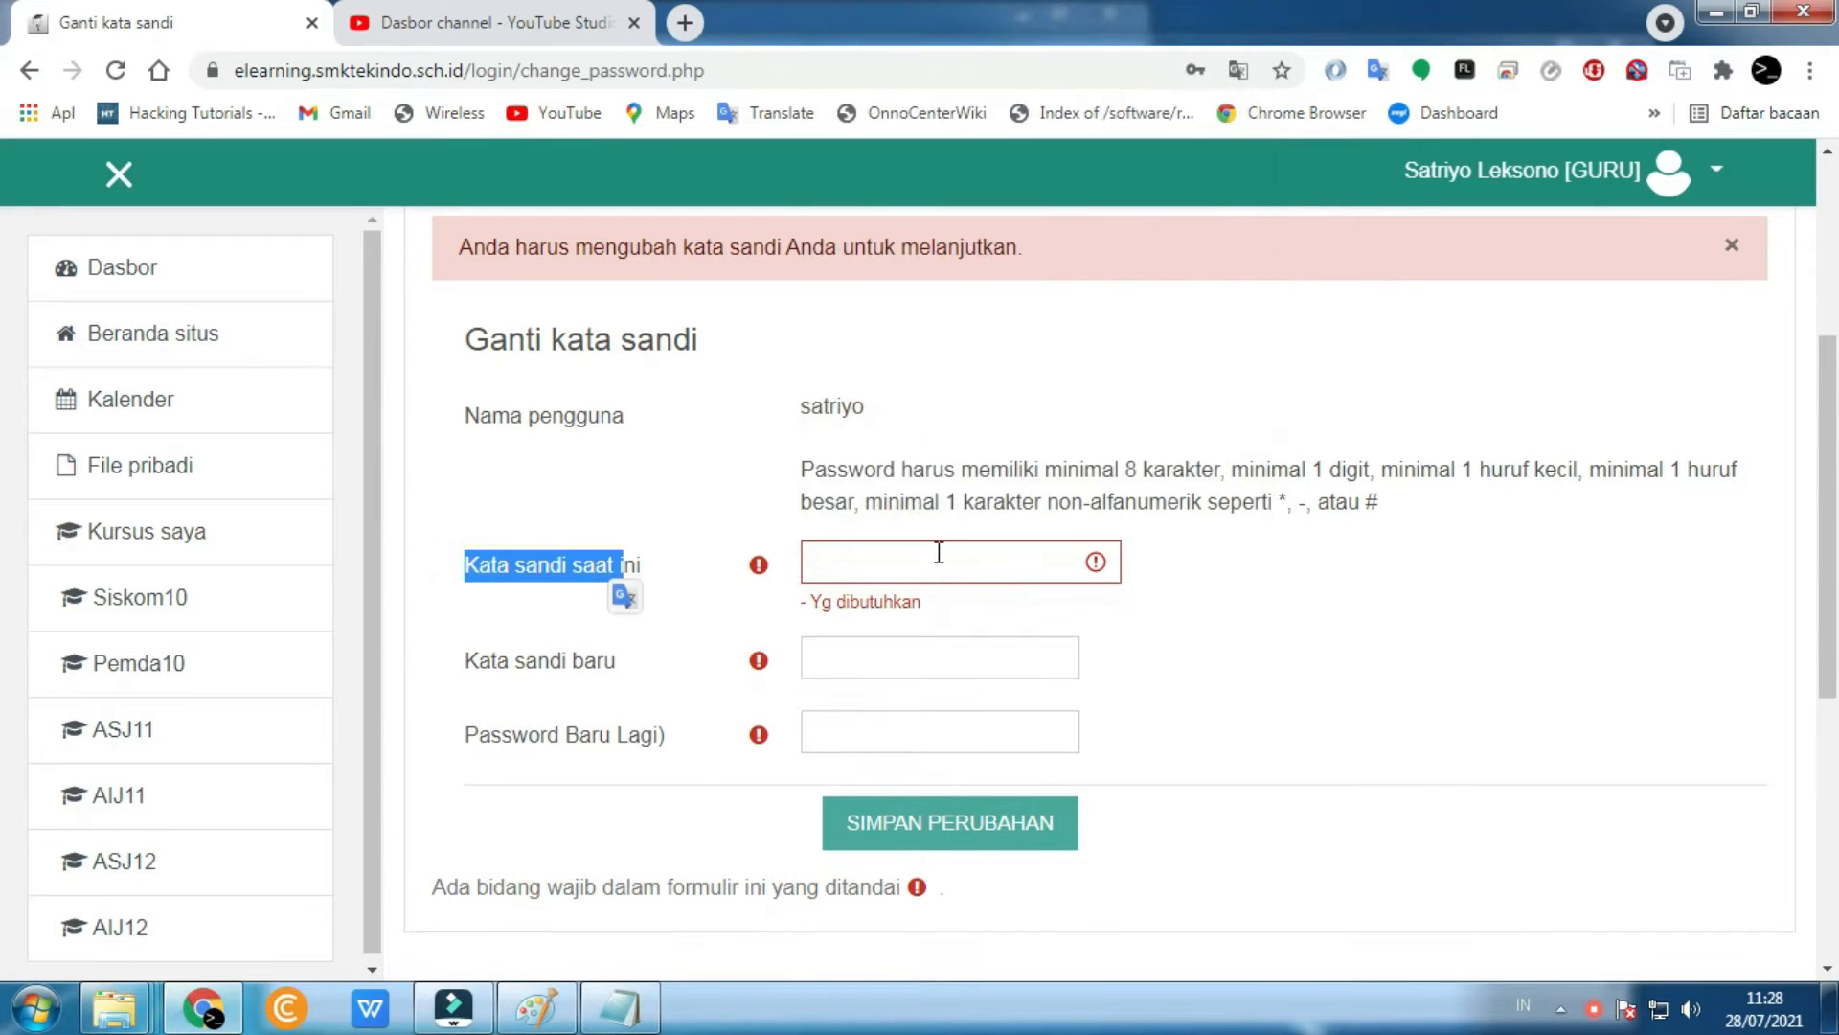
click(934, 553)
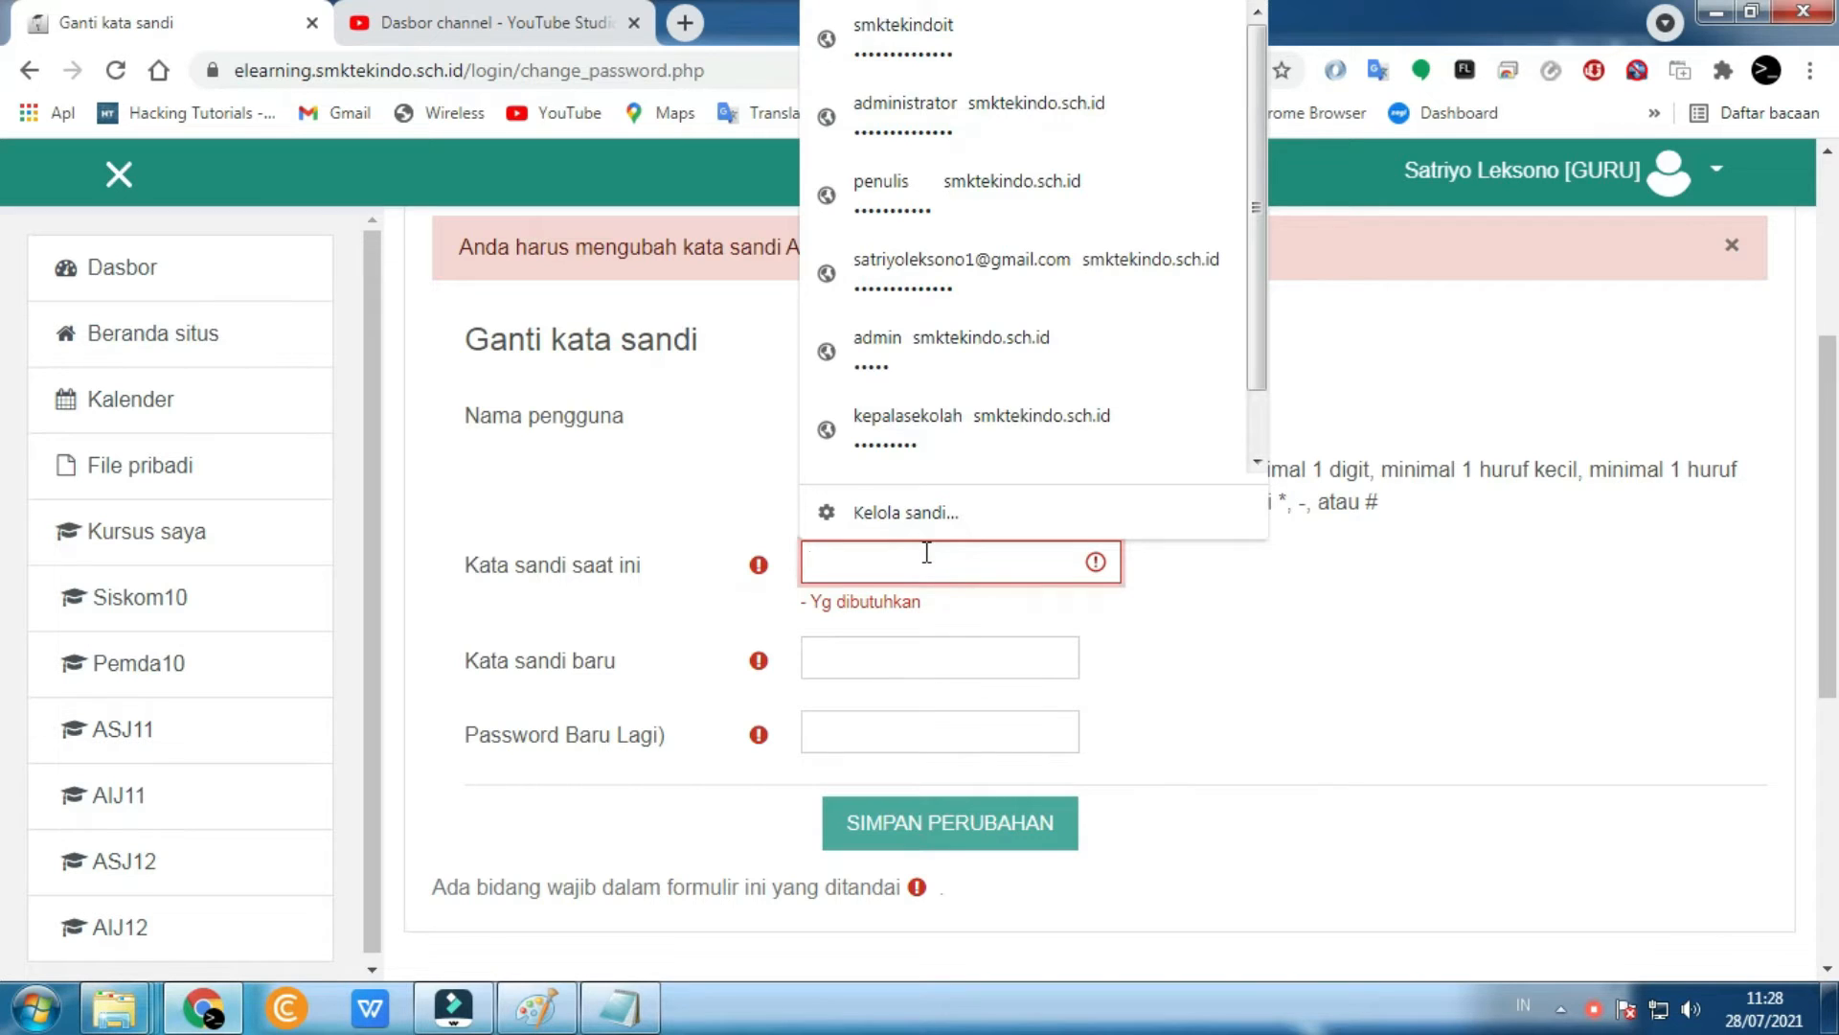
text(••)
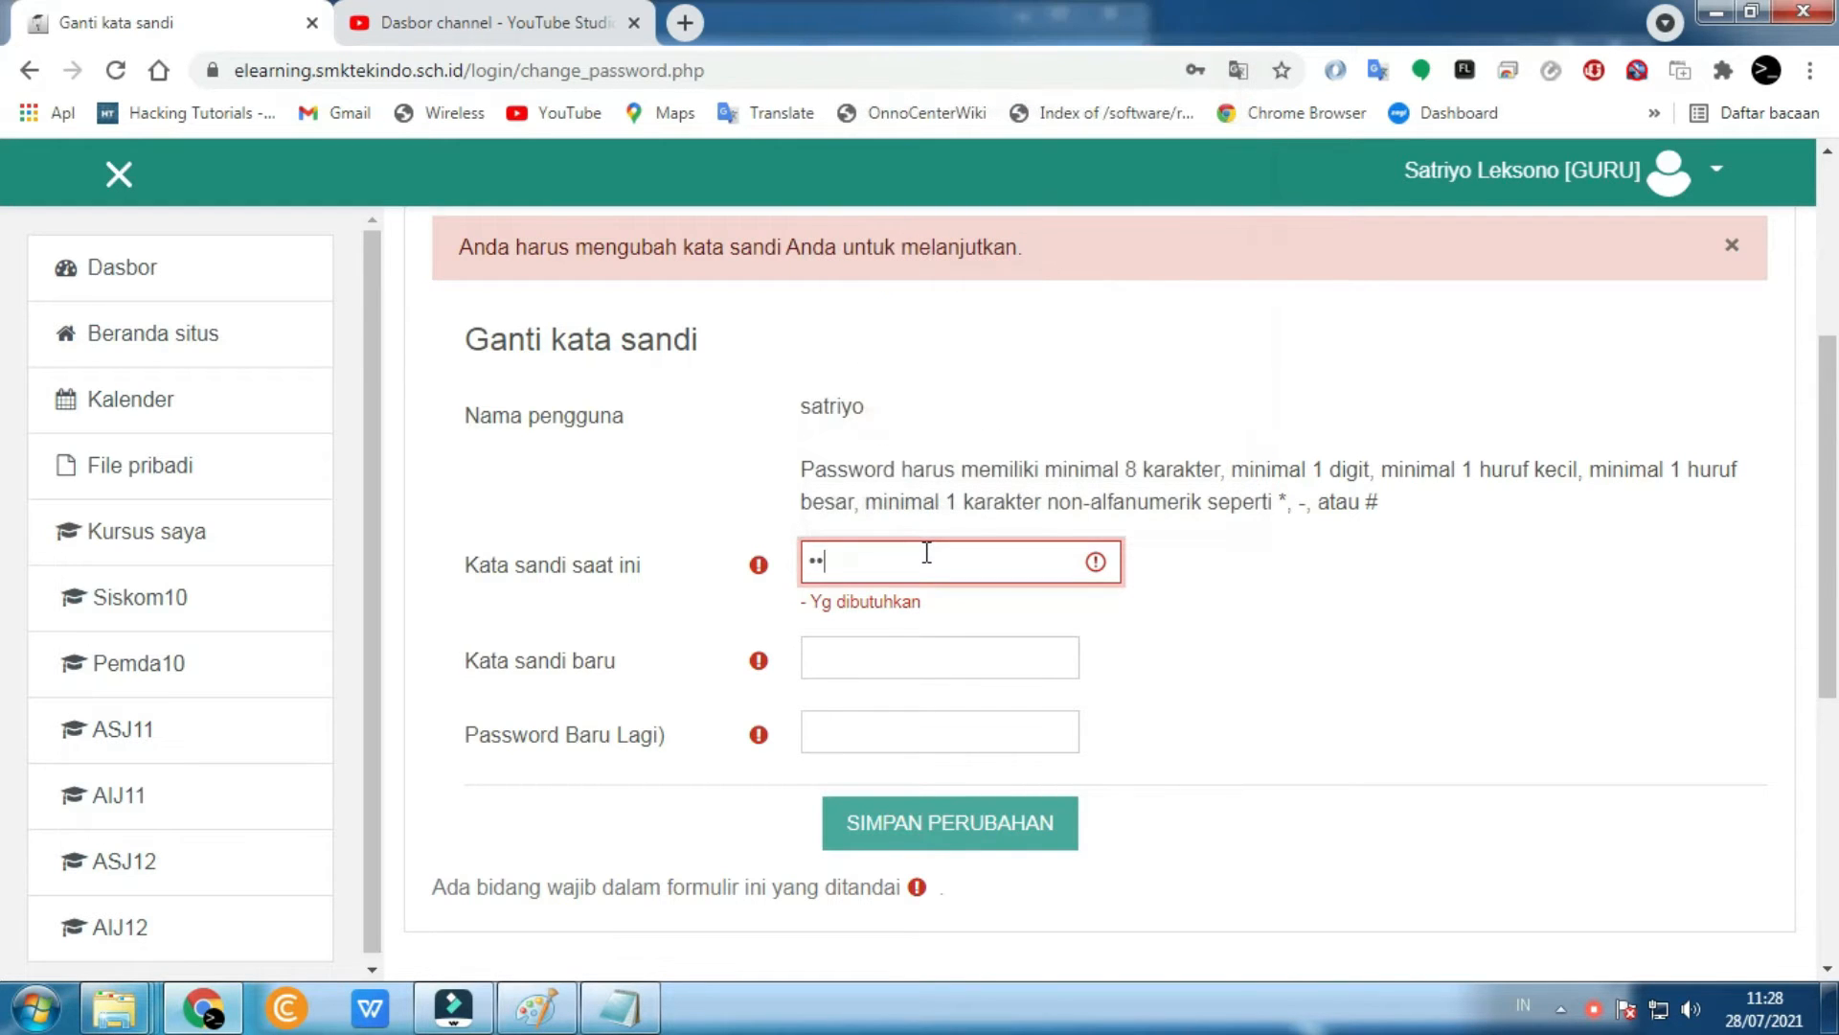
click(941, 669)
text(•••••••••)
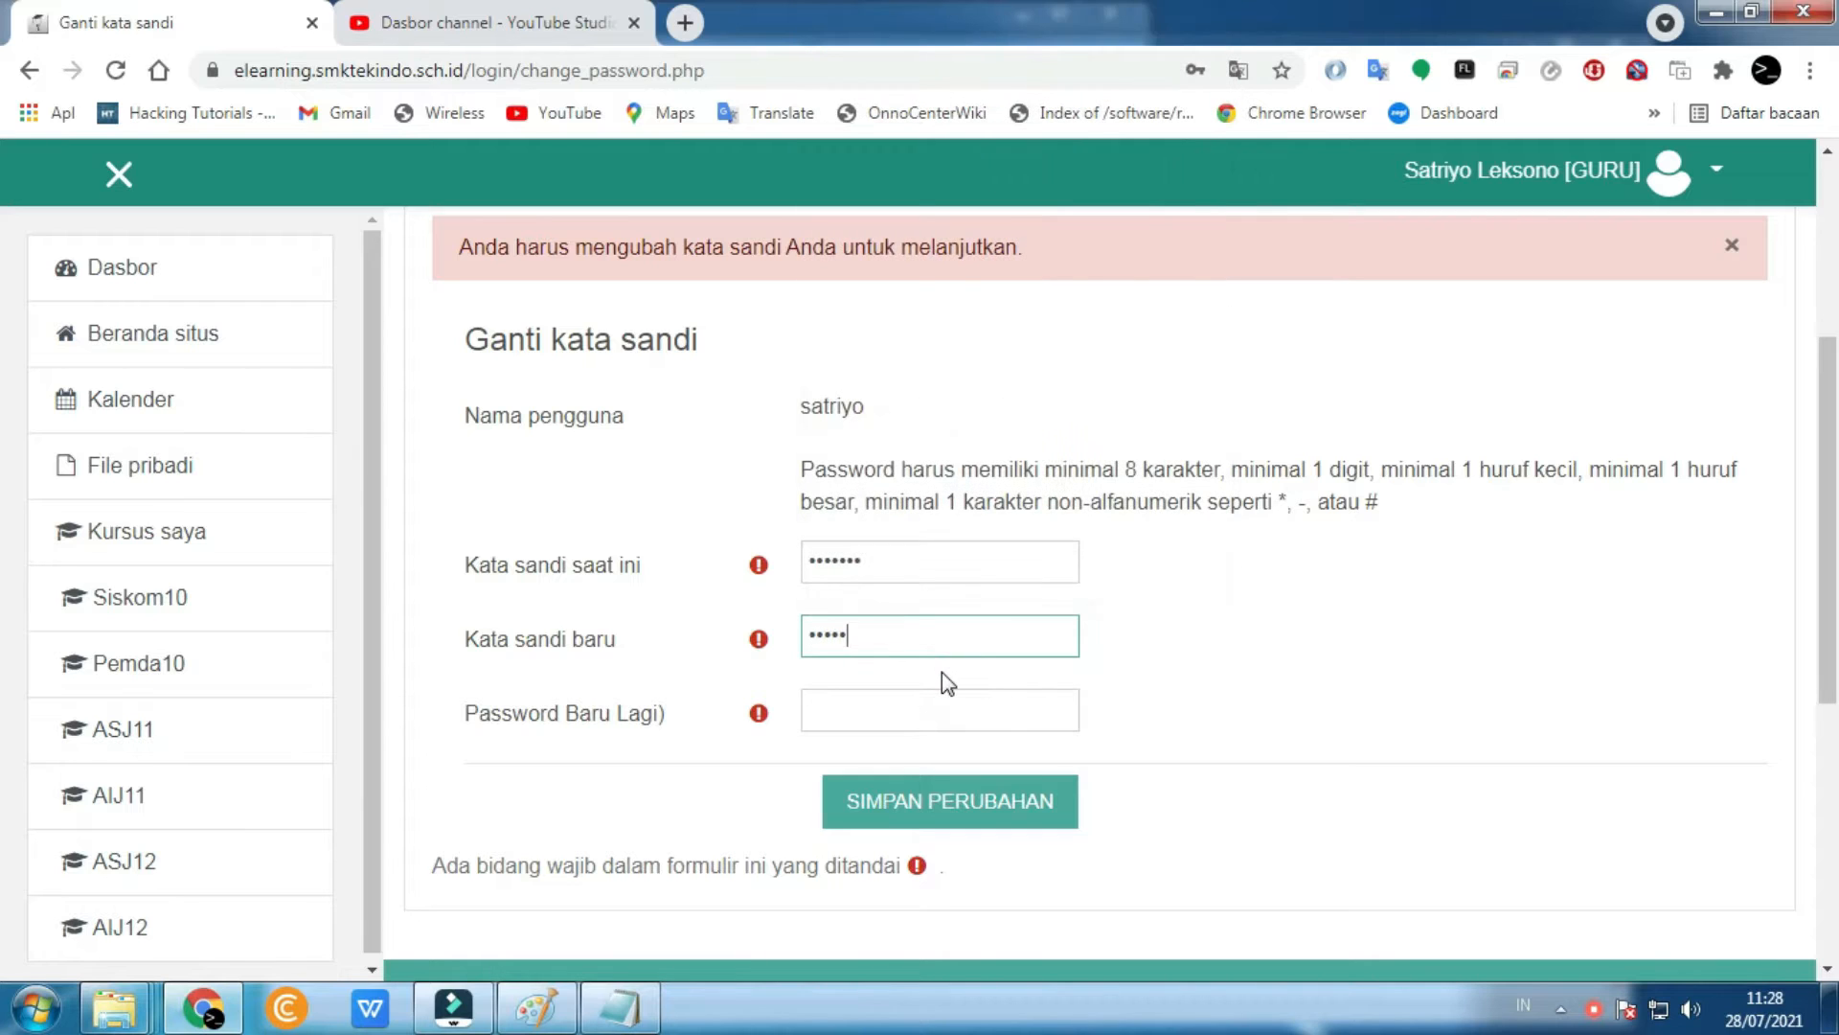
key(Tab)
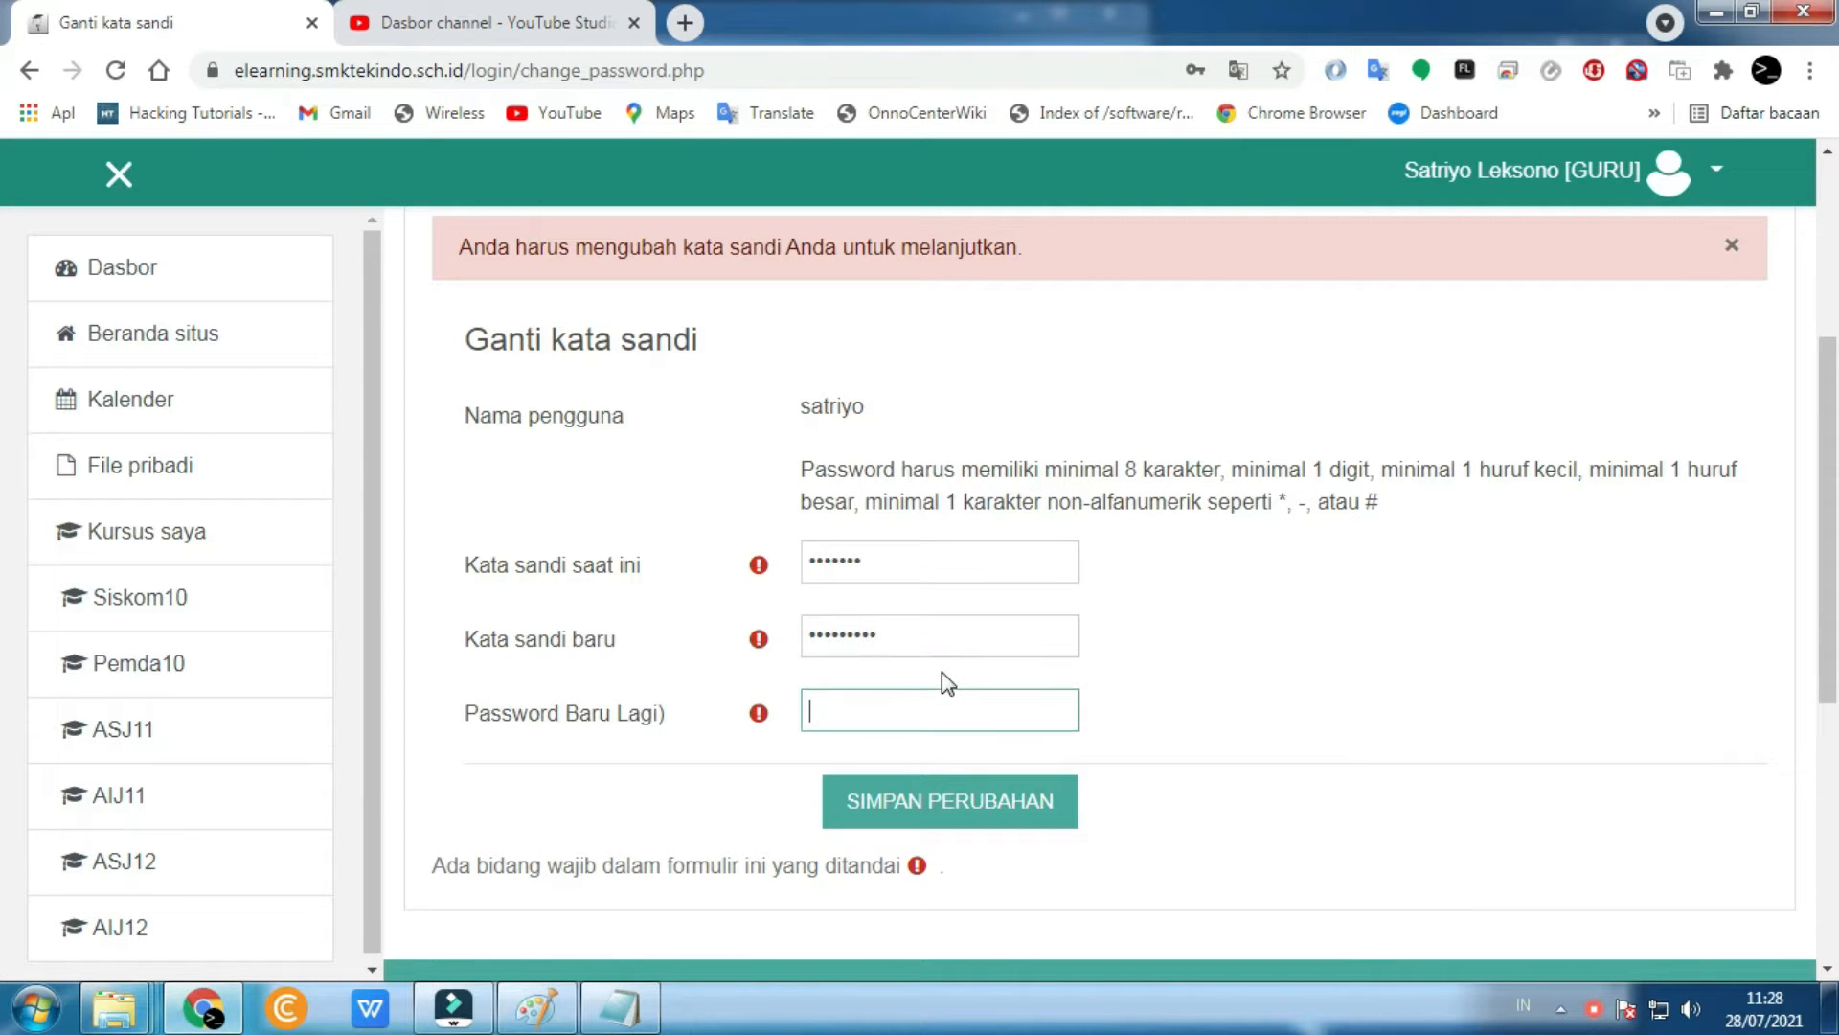
text(•••••••••)
click(962, 810)
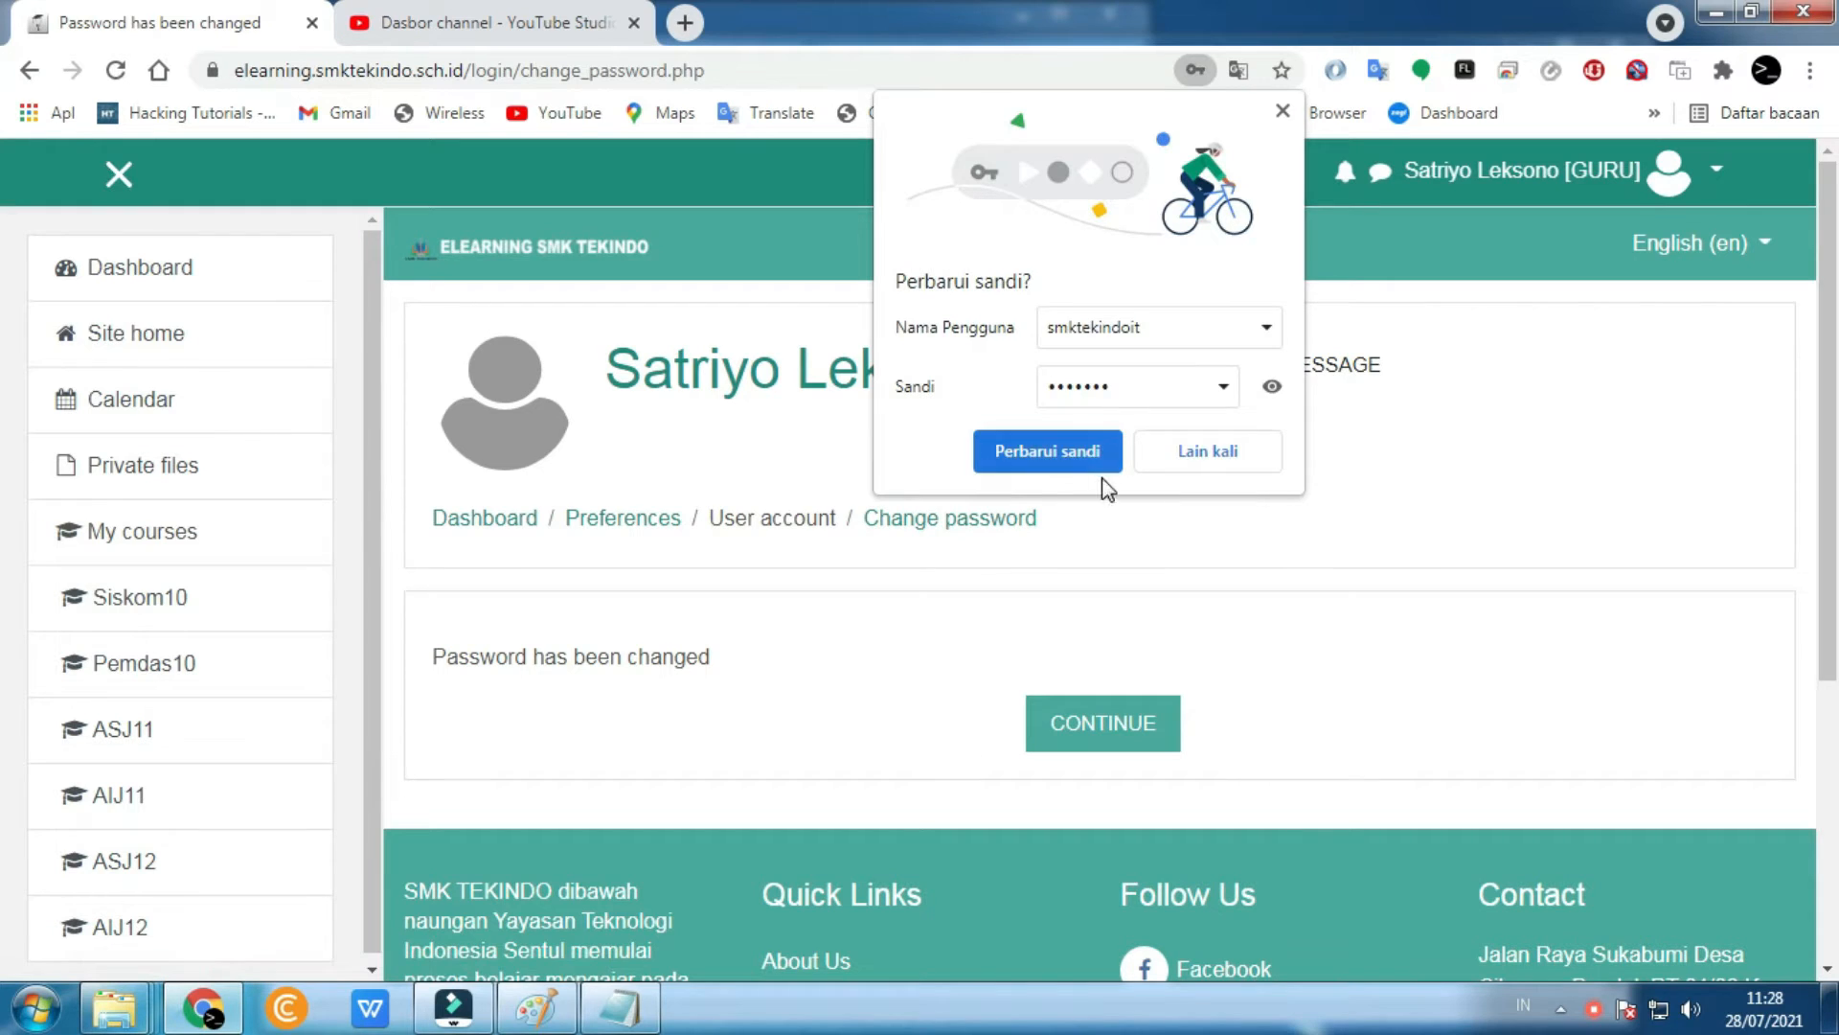
- Update the browser's saved password and continue past the password-changed confirmation
click(1078, 466)
click(1121, 721)
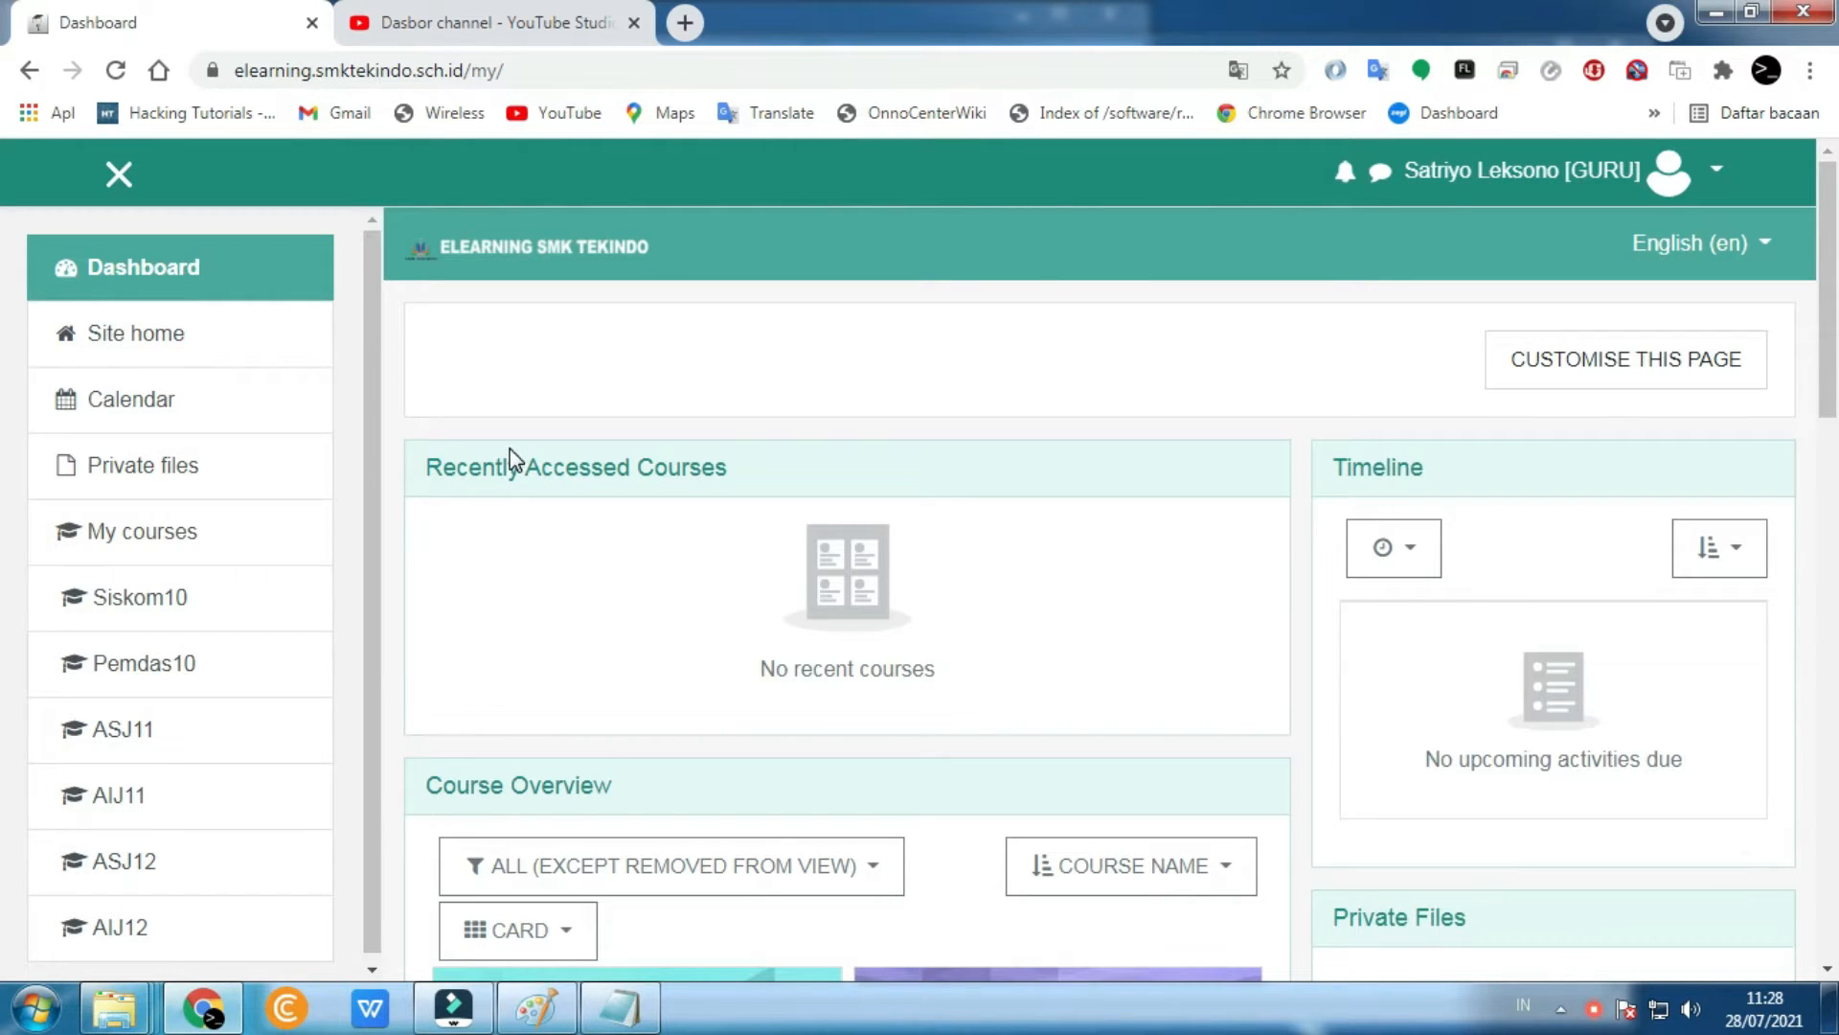
scroll(512, 448, down, 1)
scroll(517, 447, up, 1)
scroll(518, 451, down, 3)
scroll(661, 690, up, 3)
- Open the teacher's profile page from the account menu and its Edit profile form
click(1674, 172)
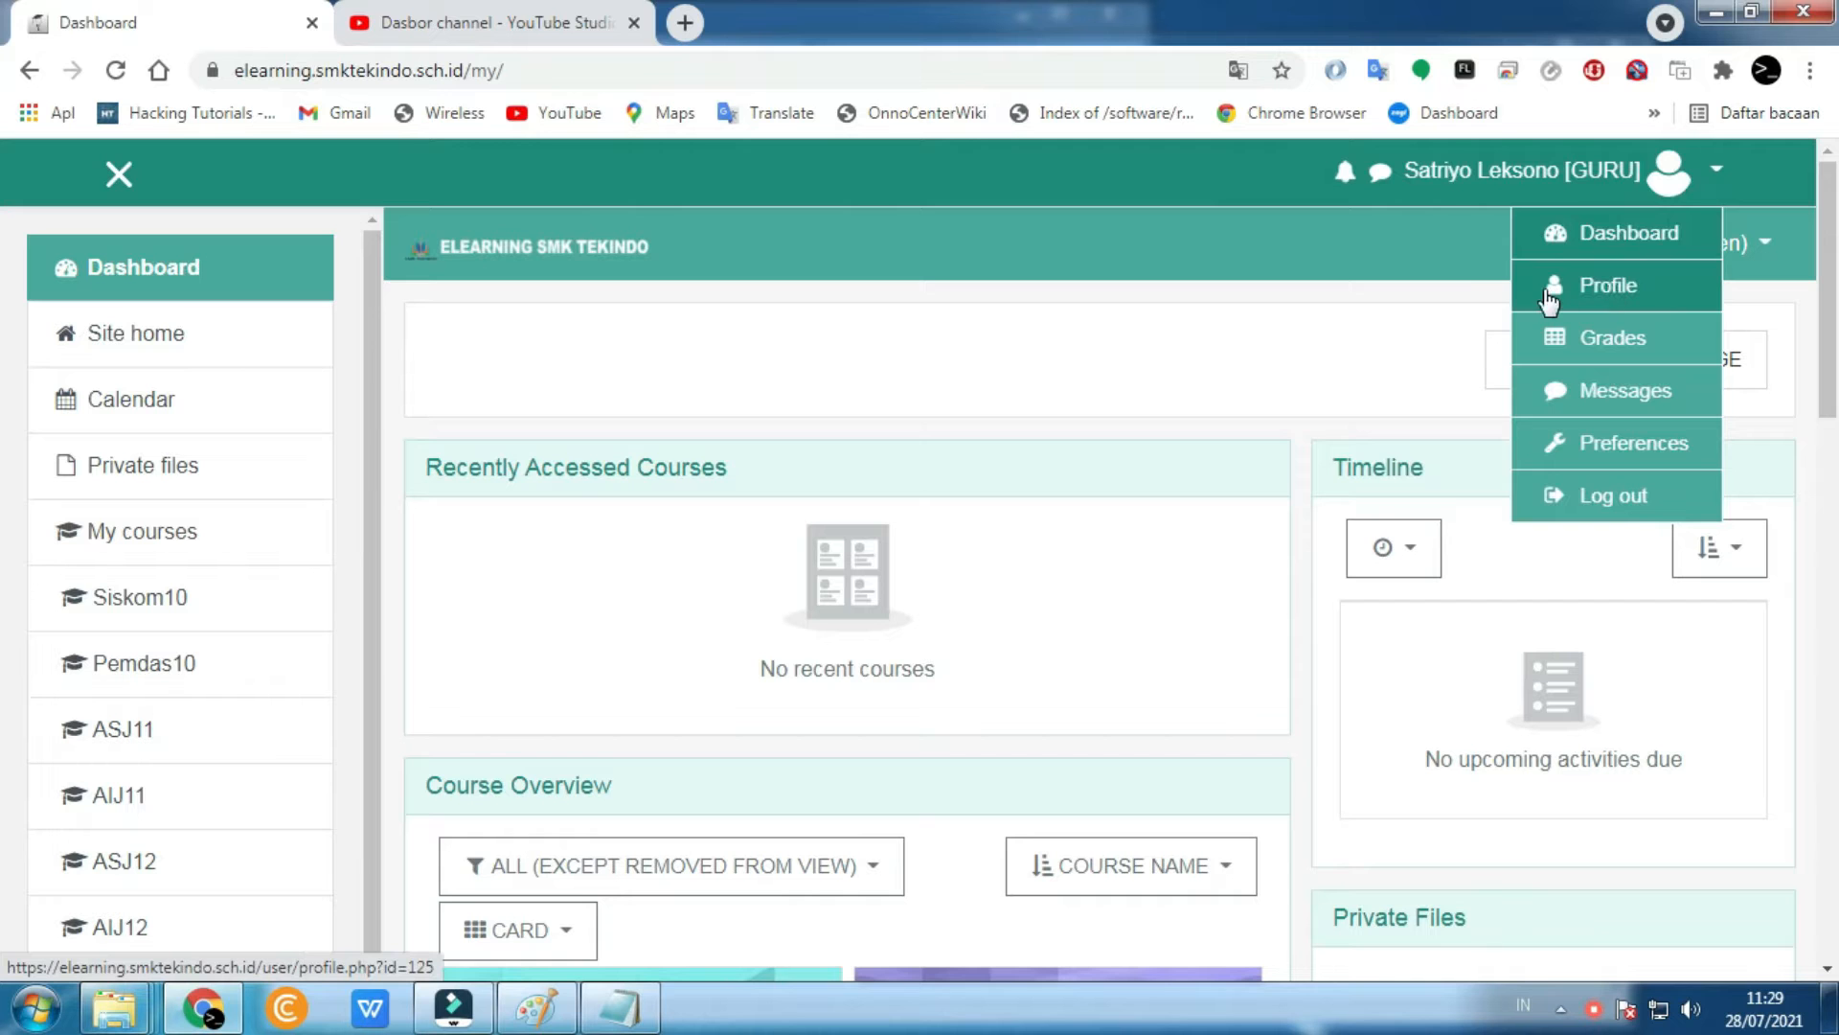
click(1544, 287)
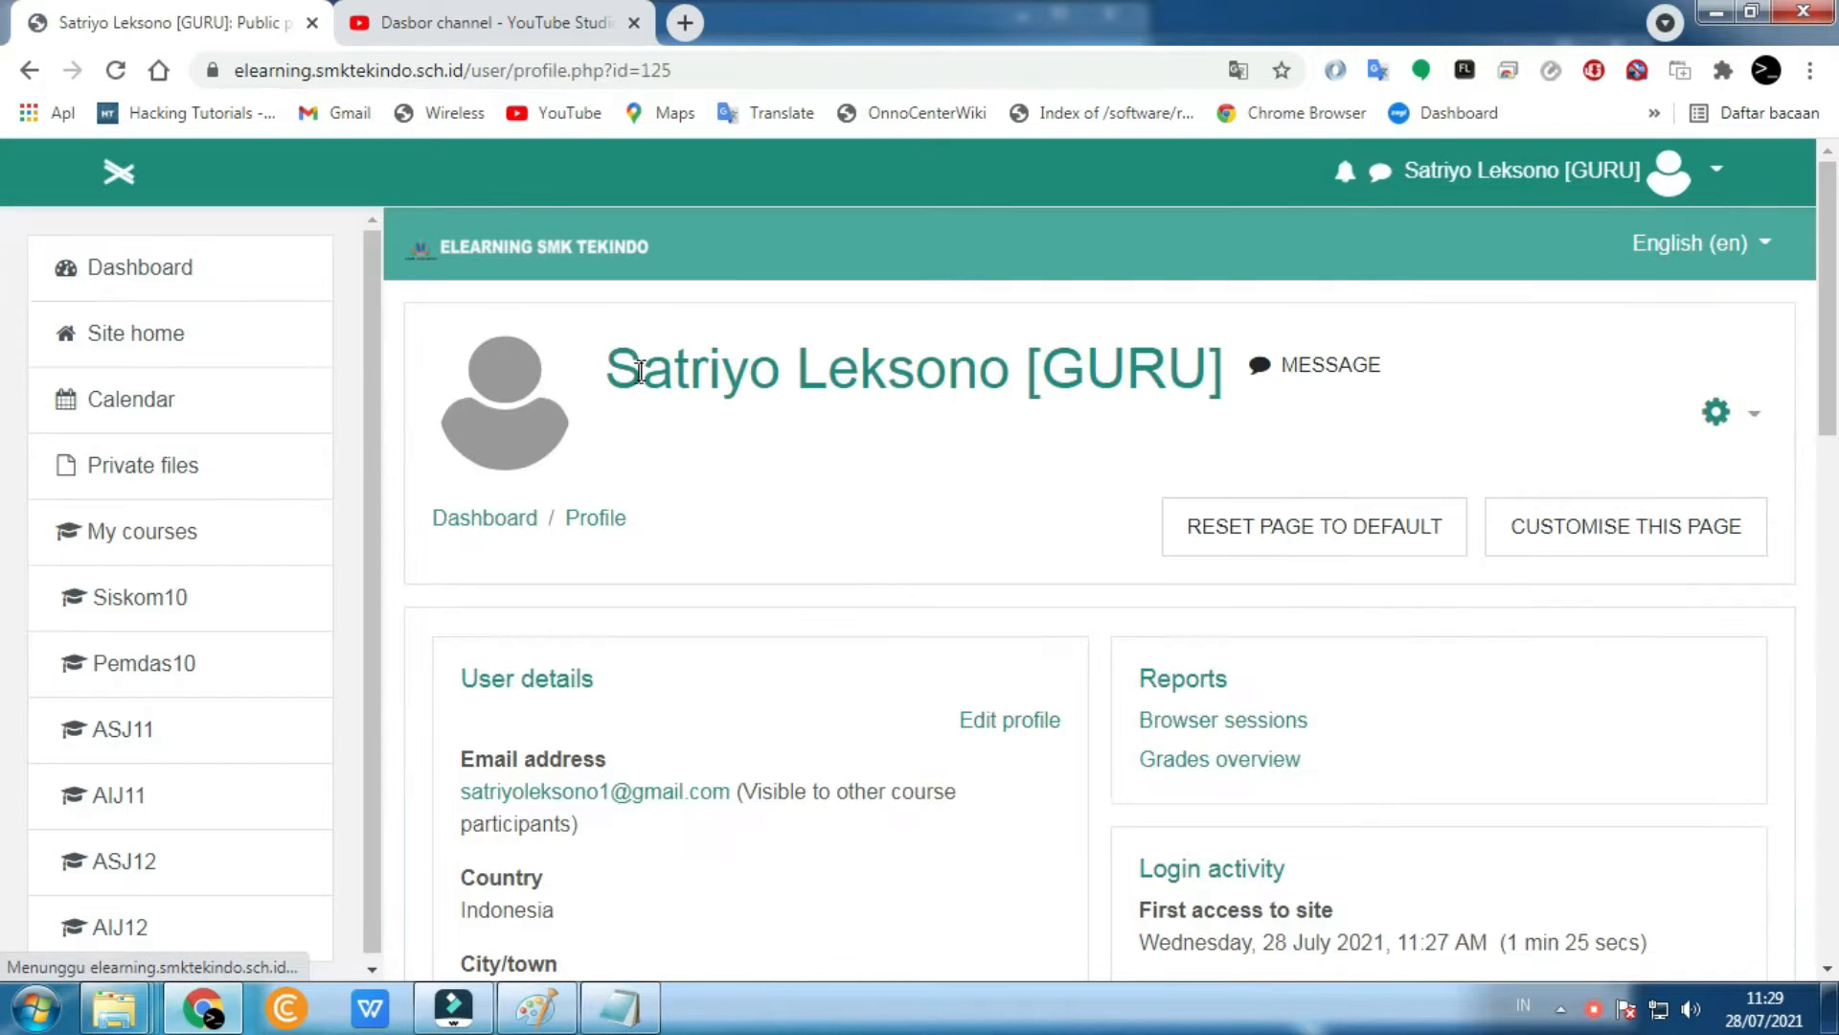
scroll(624, 470, down, 3)
scroll(657, 530, down, 6)
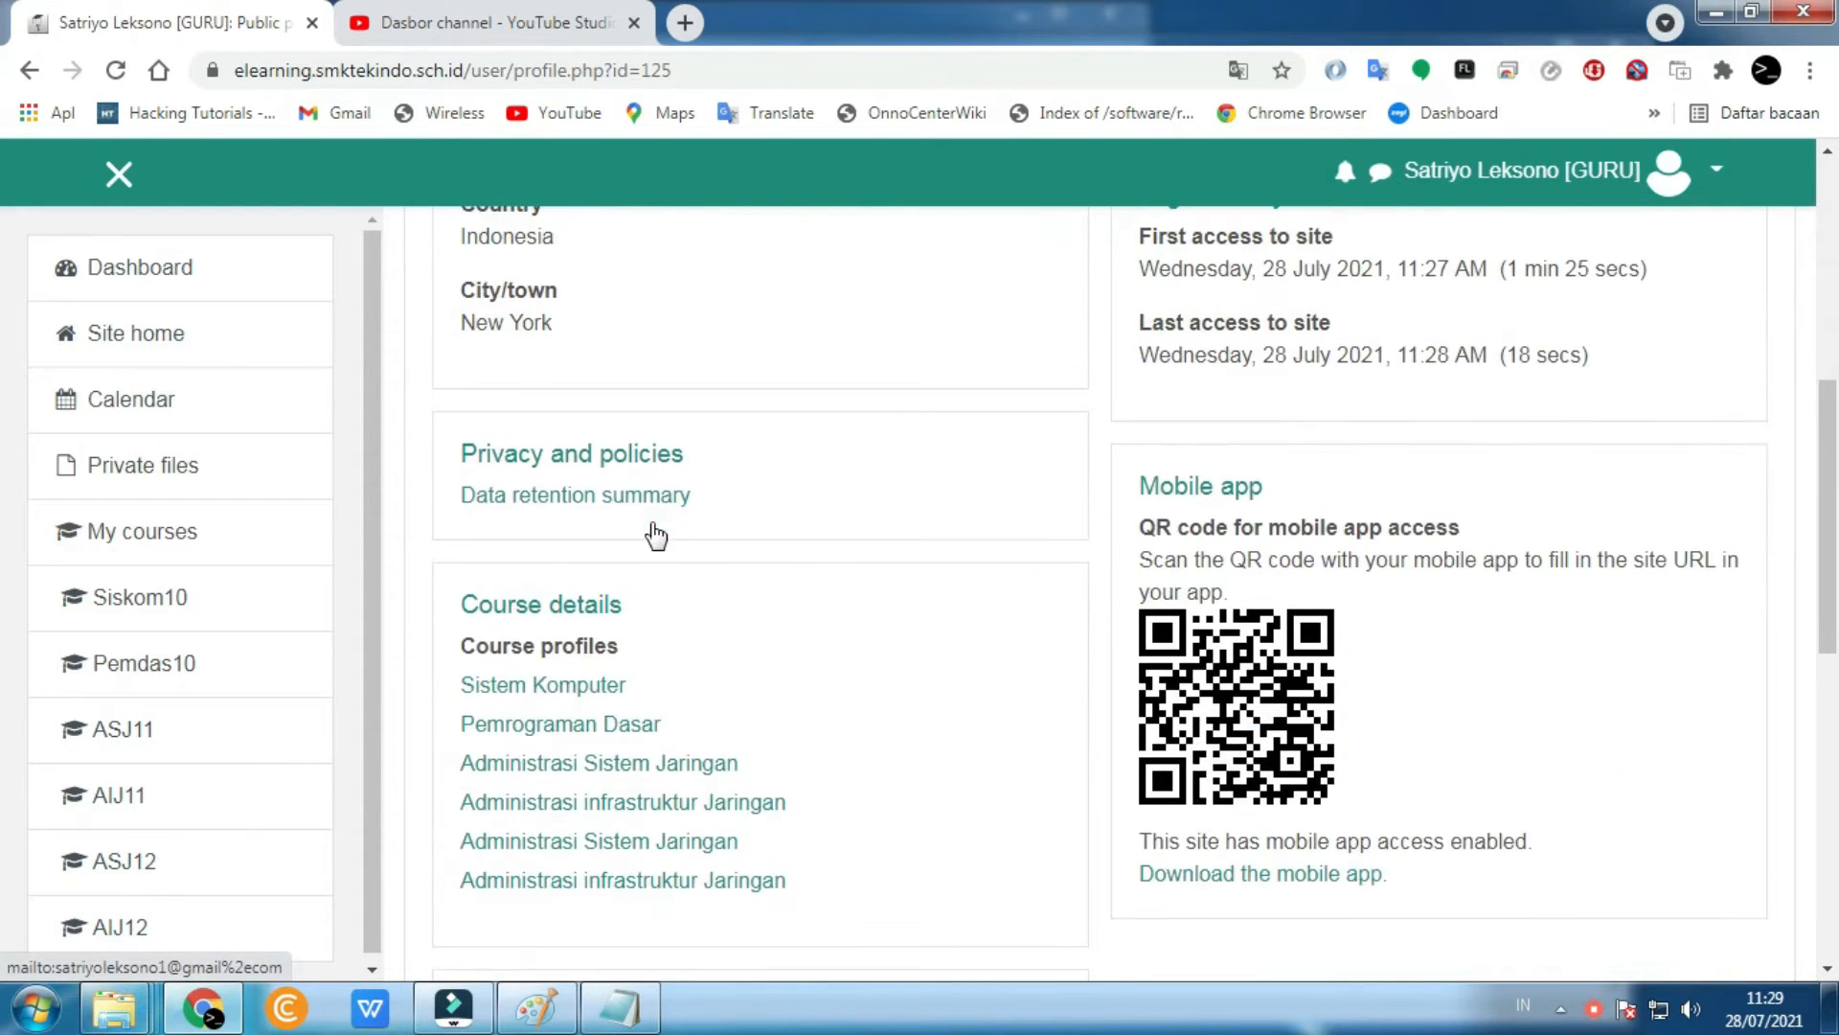
scroll(657, 532, up, 4)
scroll(658, 533, up, 5)
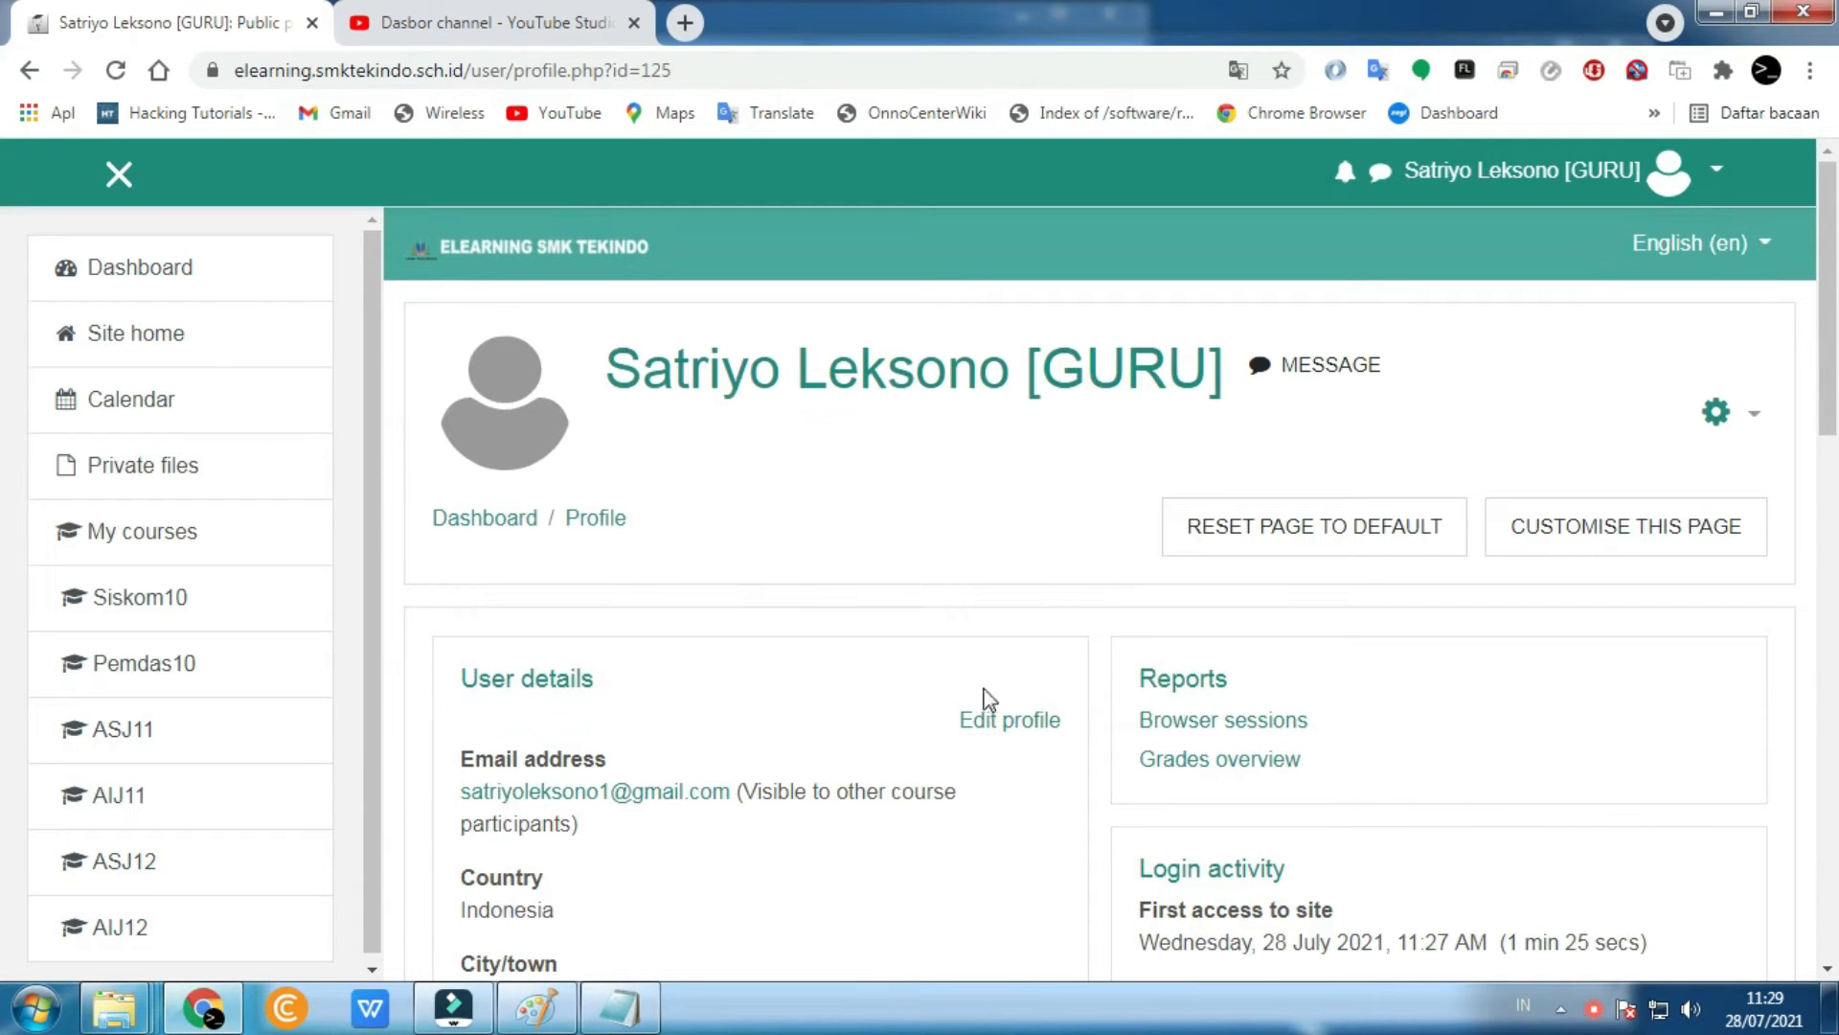
click(996, 725)
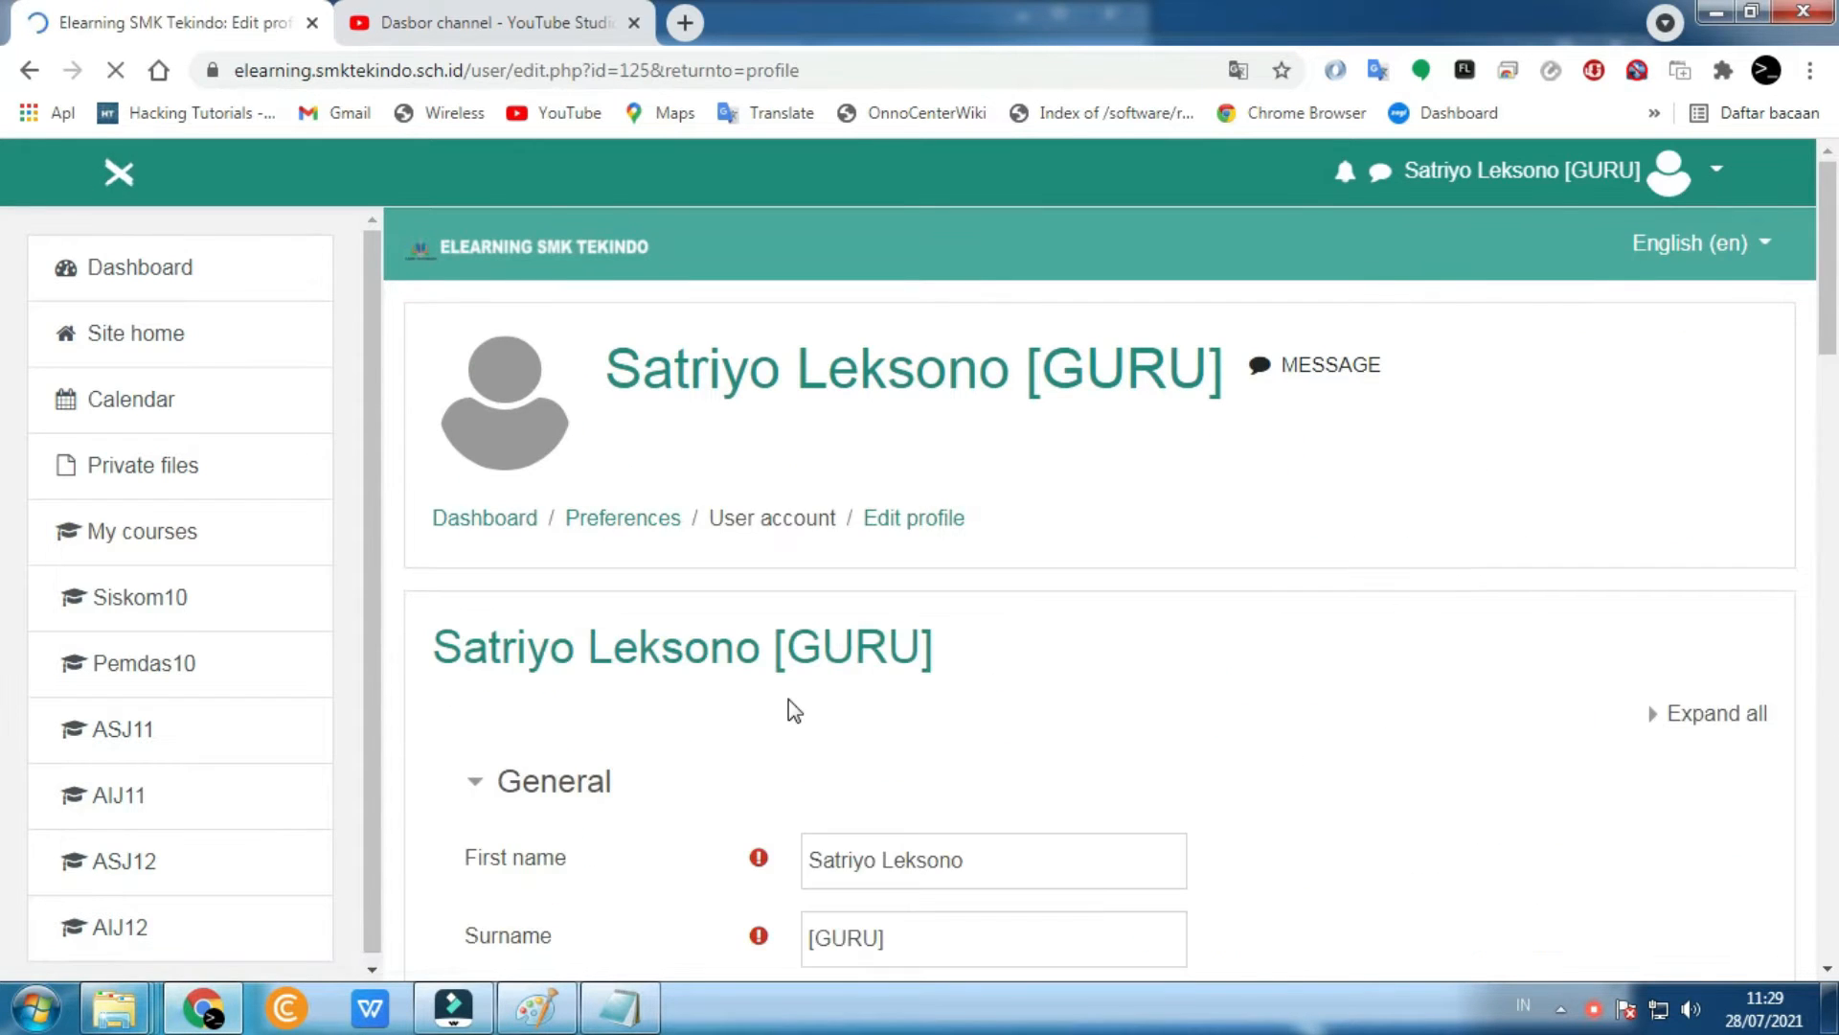
- Replace the City/town value New York with Bogor
scroll(952, 511, down, 4)
click(1006, 534)
click(1347, 555)
scroll(1133, 452, down, 2)
click(1113, 467)
click(1385, 650)
drag(941, 707, 726, 720)
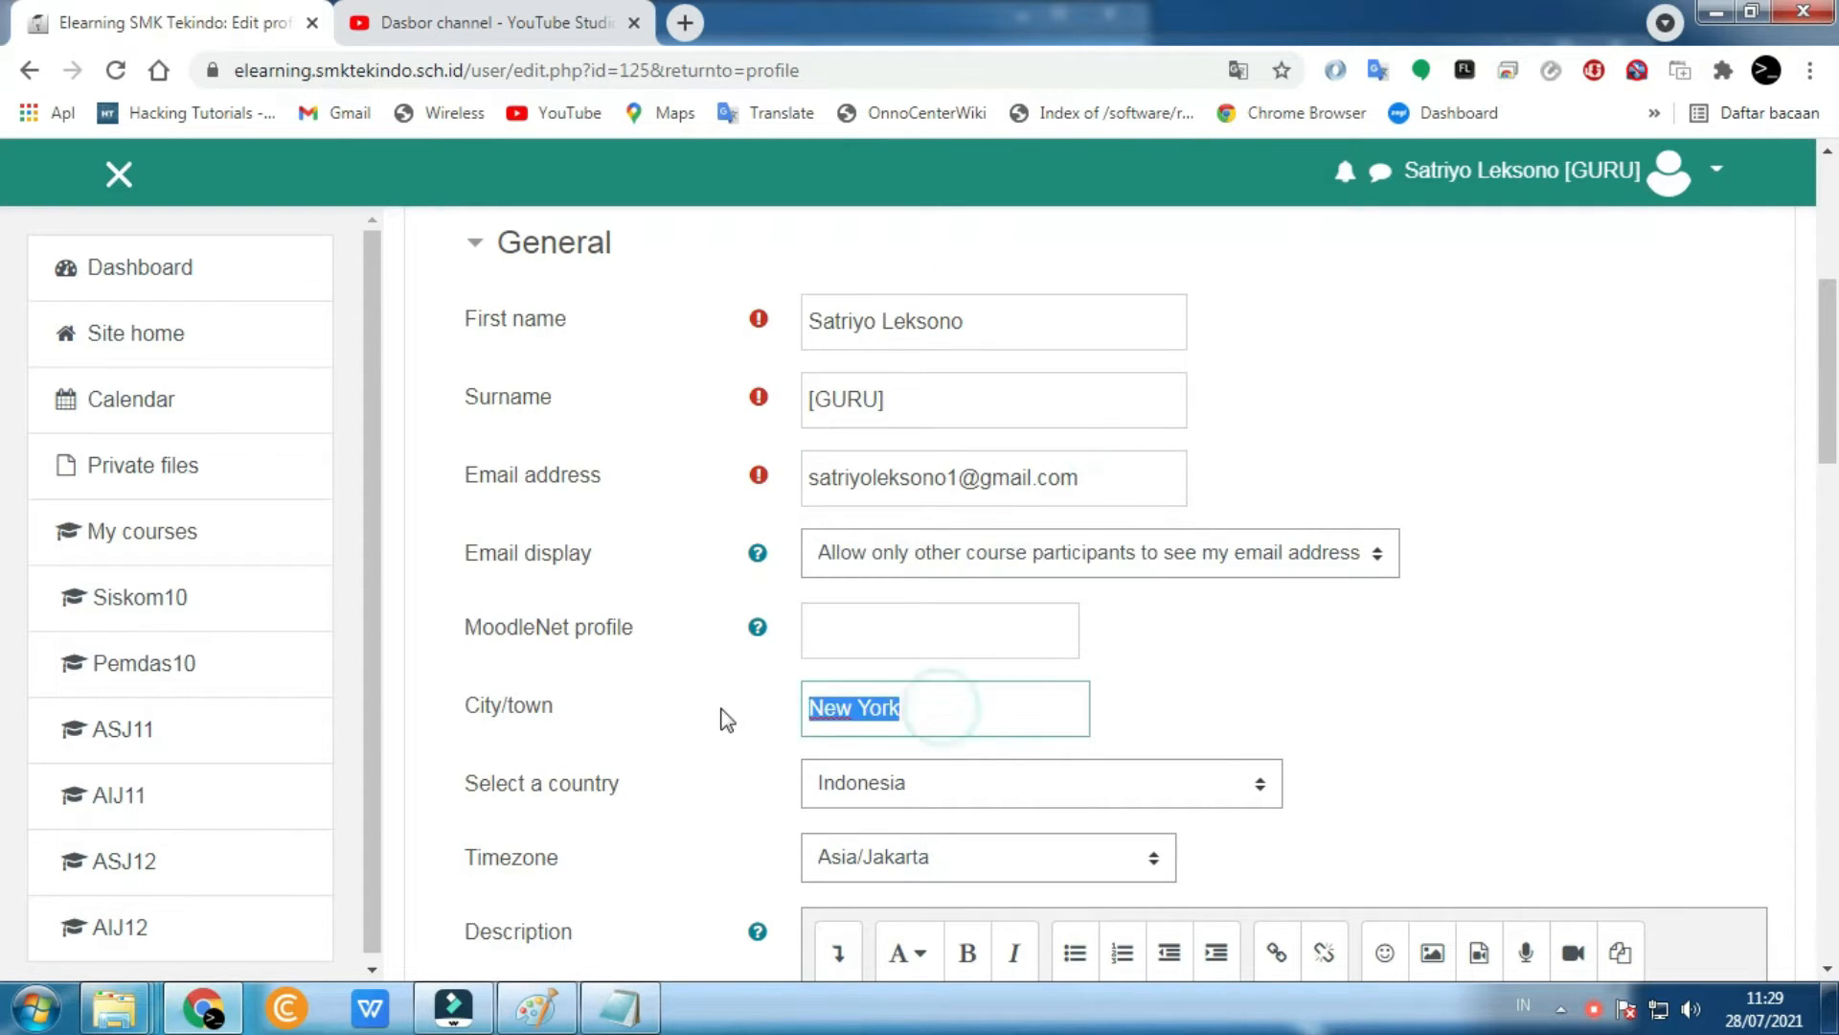
text(Bo)
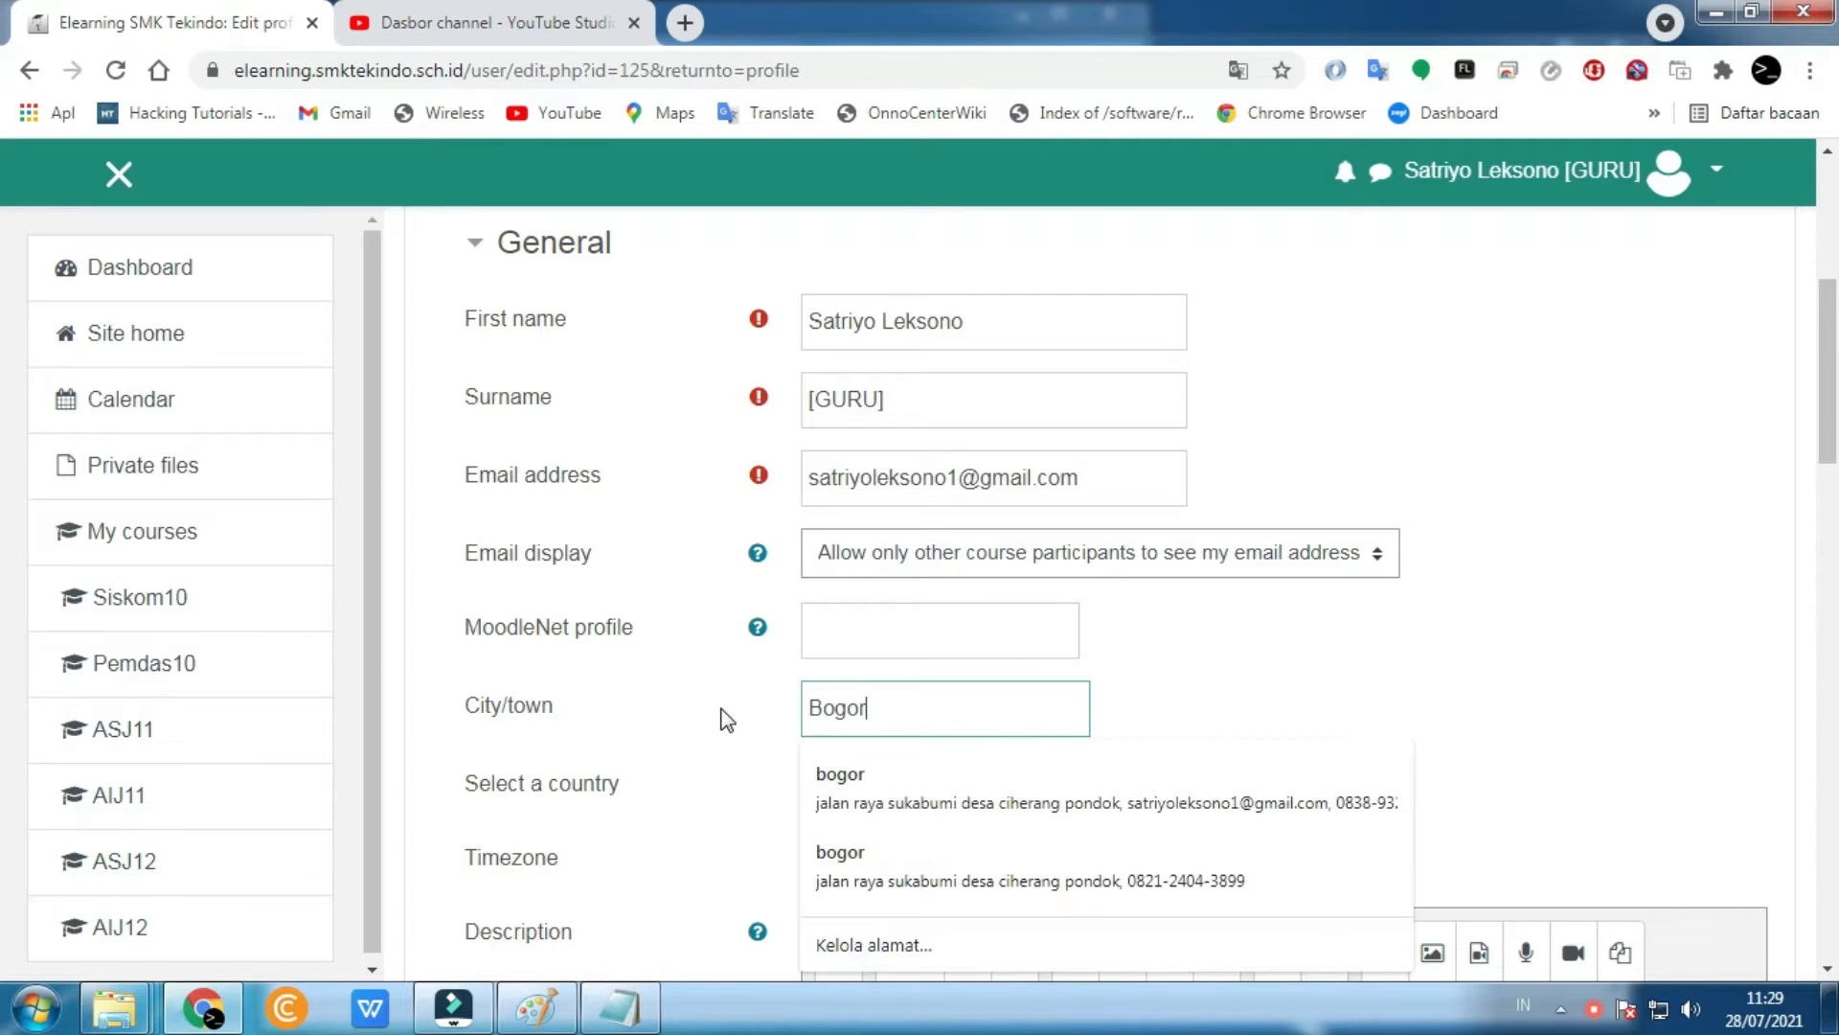
text(gor)
click(1334, 669)
- Upload image17..jpg as the user picture and save the updated profile
scroll(1334, 668, down, 5)
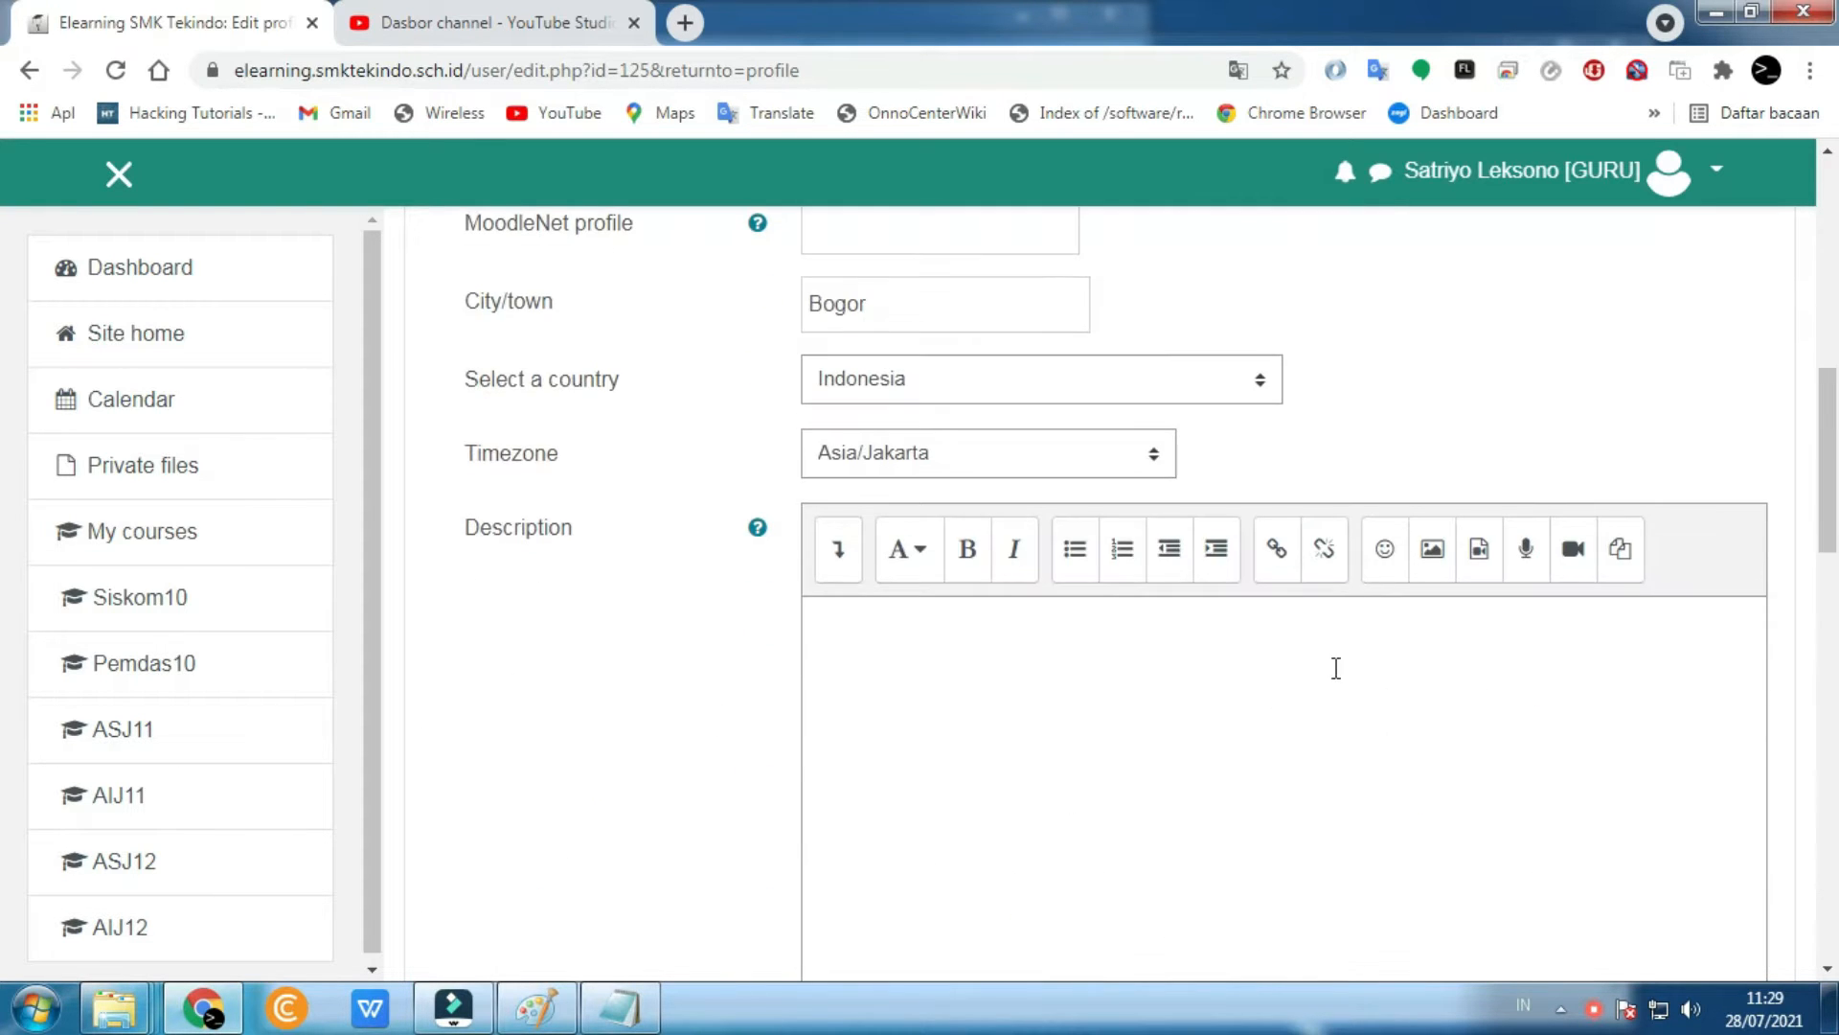
scroll(1314, 677, down, 8)
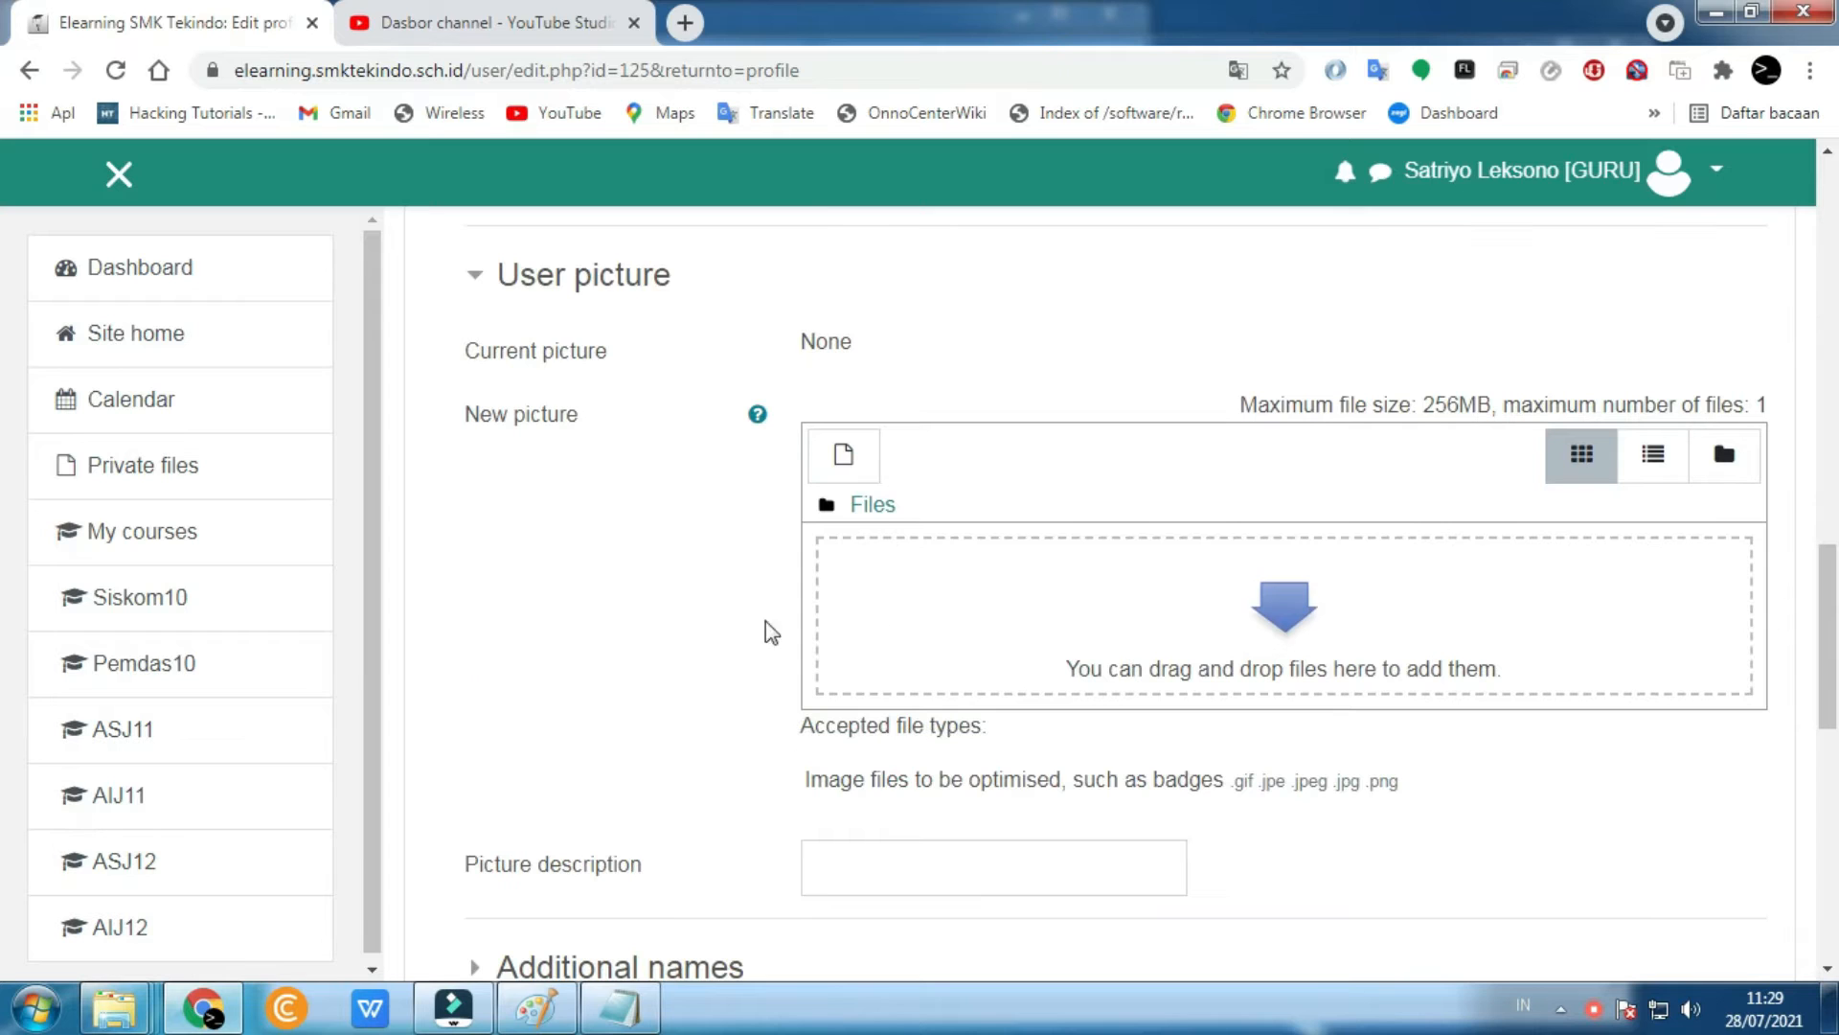
click(1250, 638)
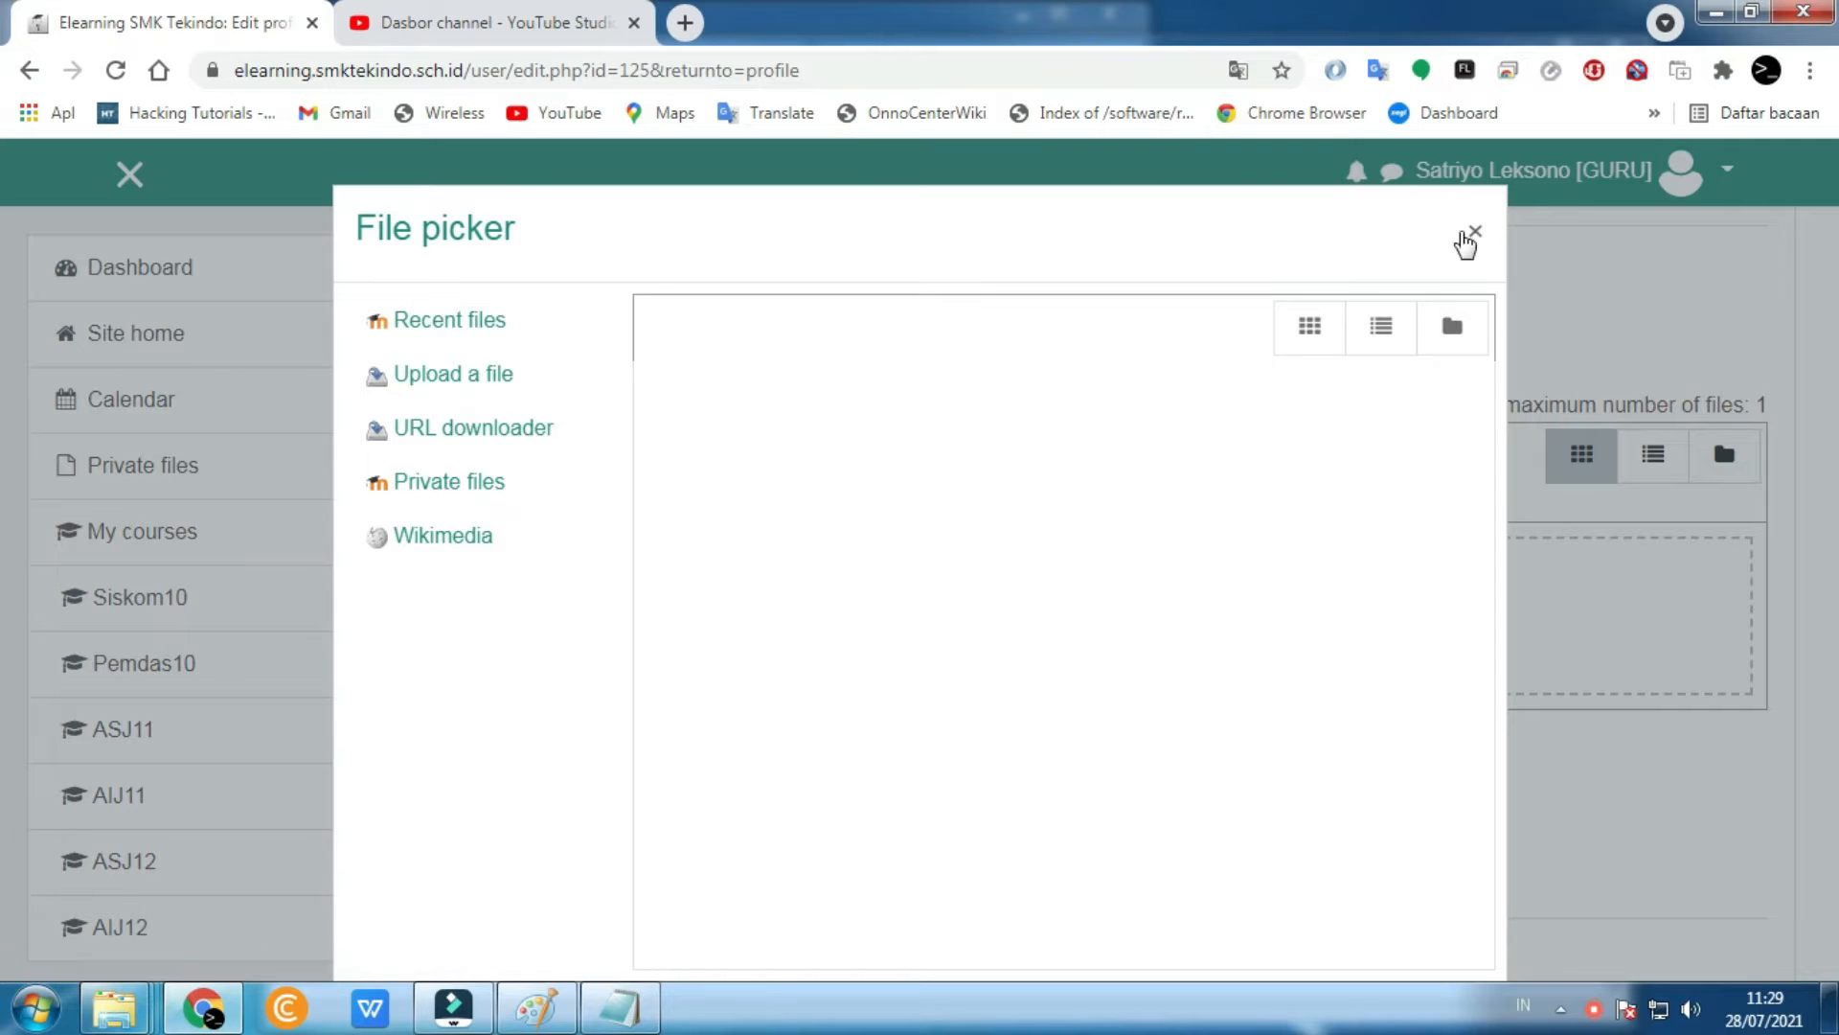
click(1466, 231)
click(1227, 625)
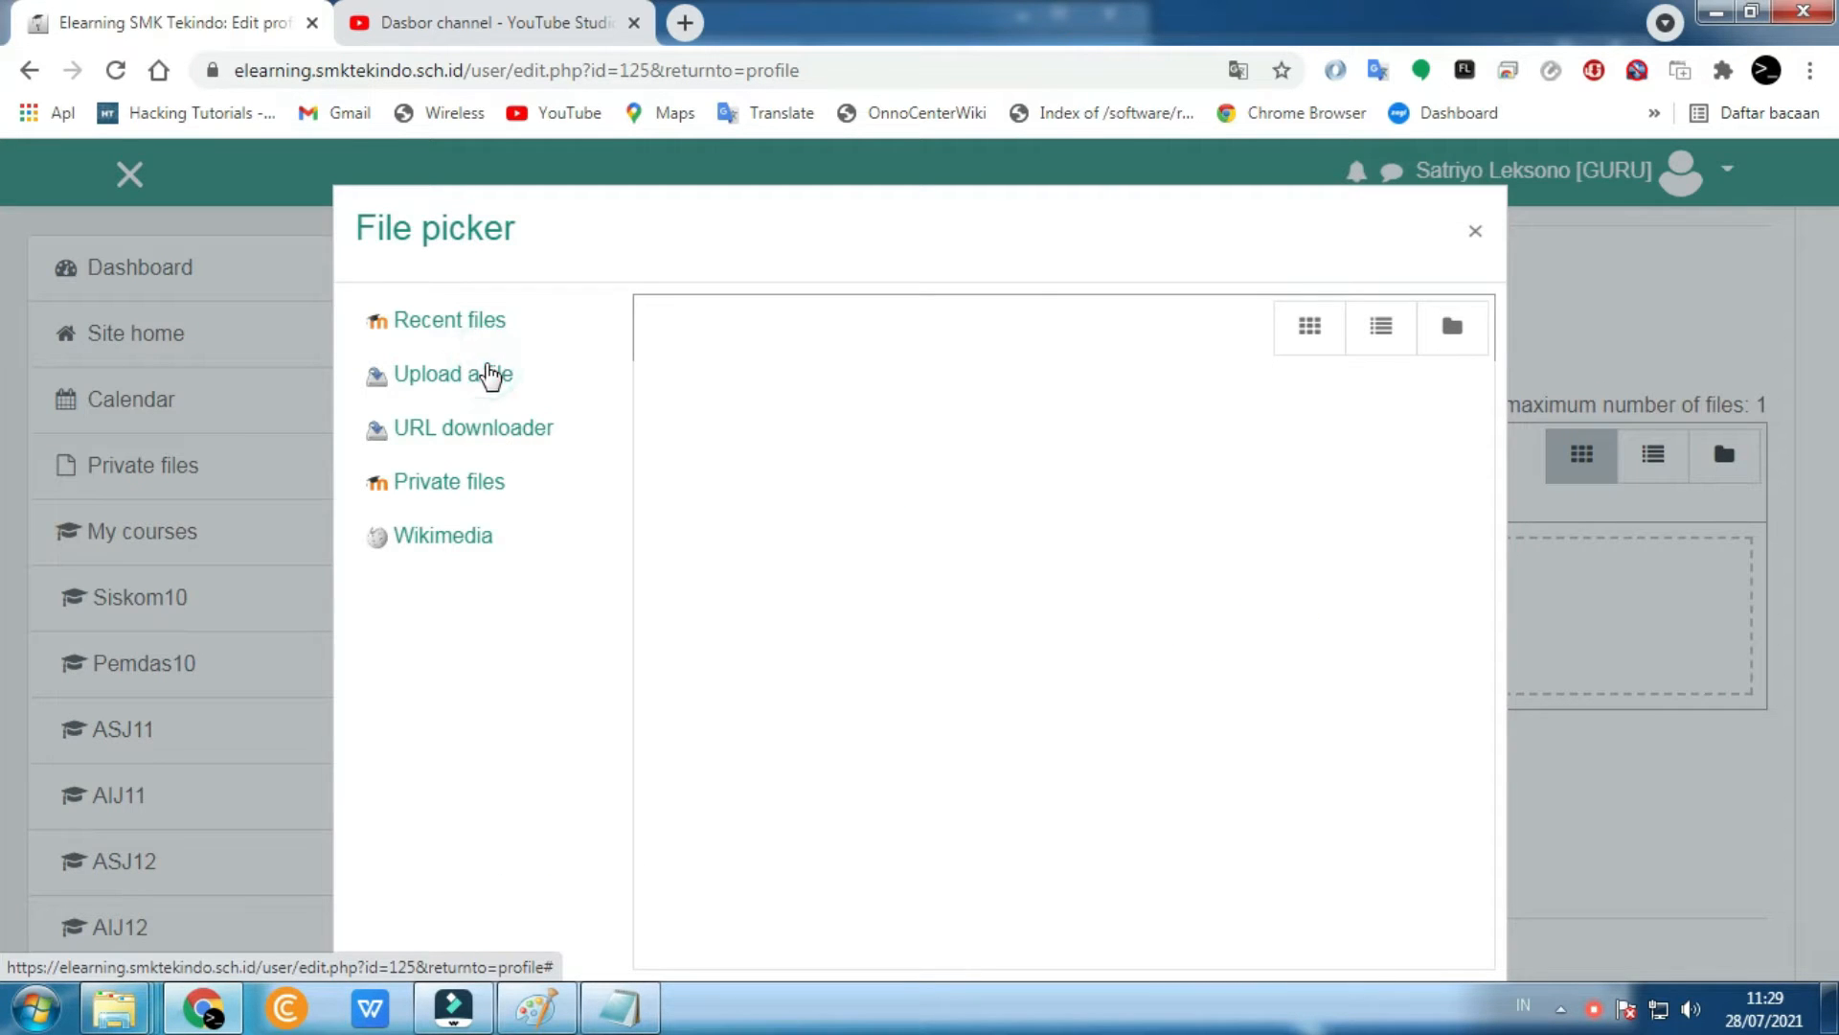
click(485, 379)
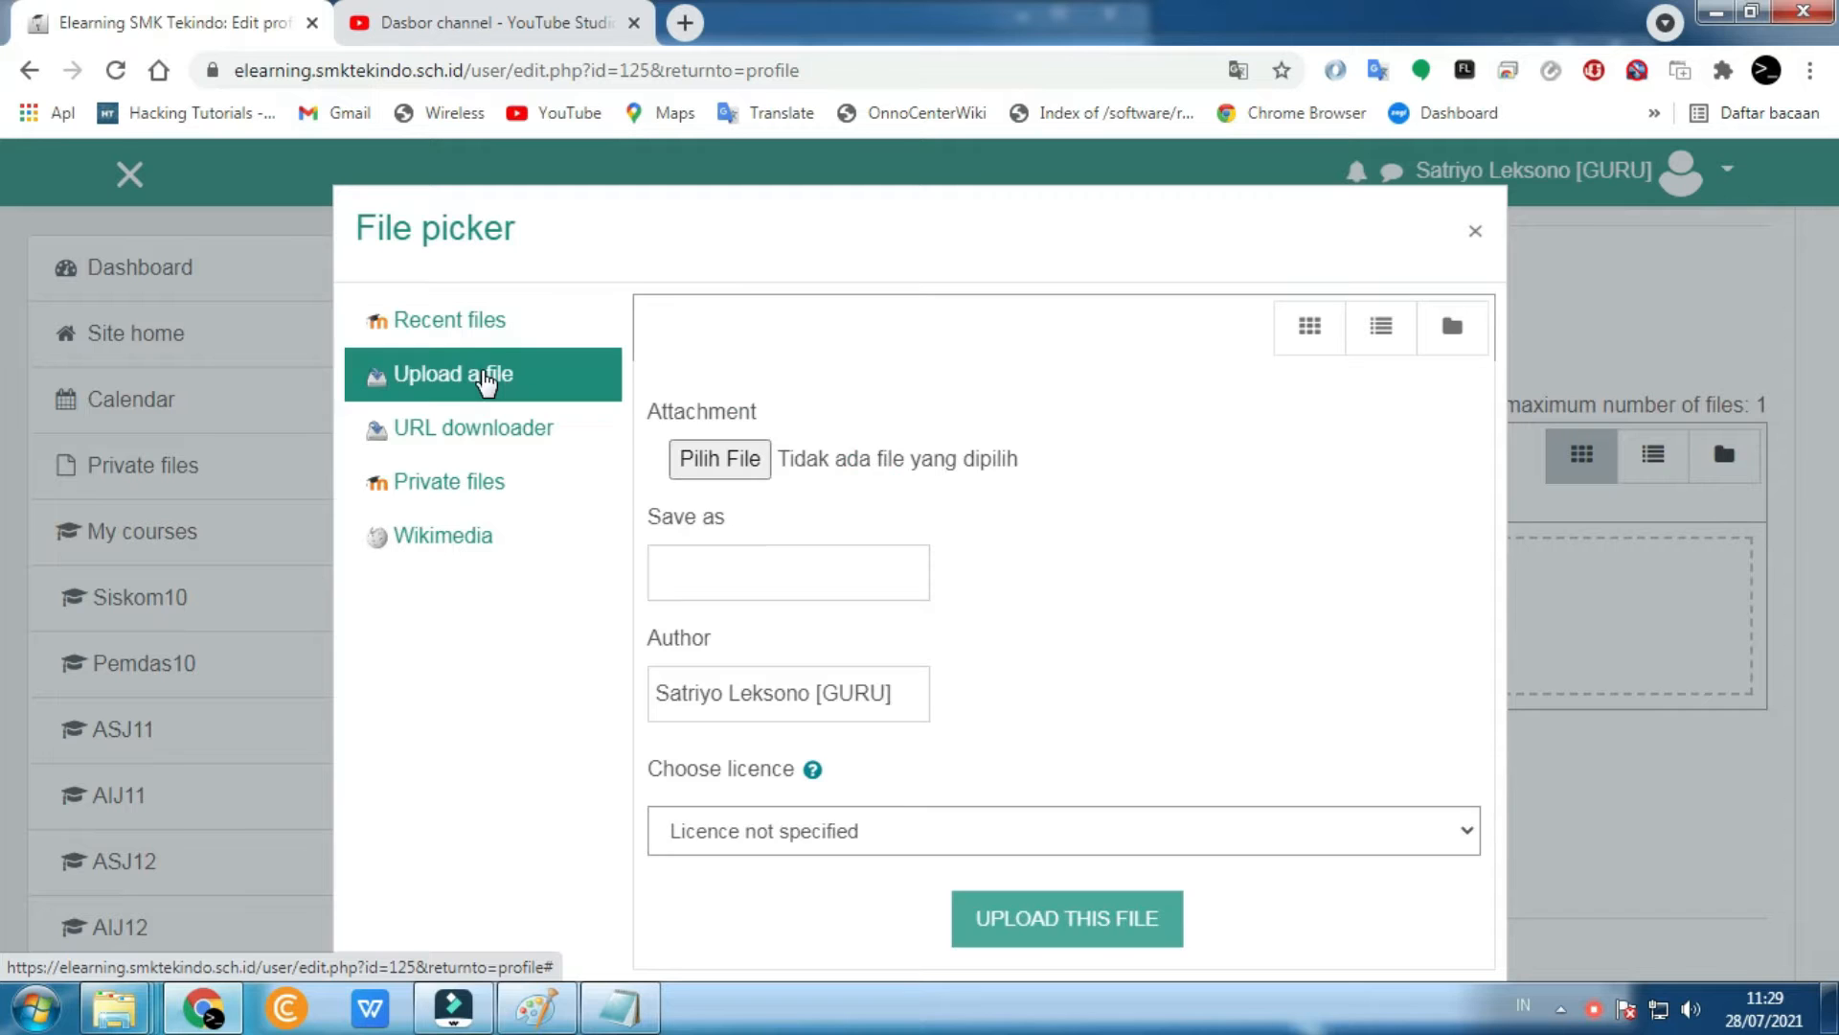
click(713, 459)
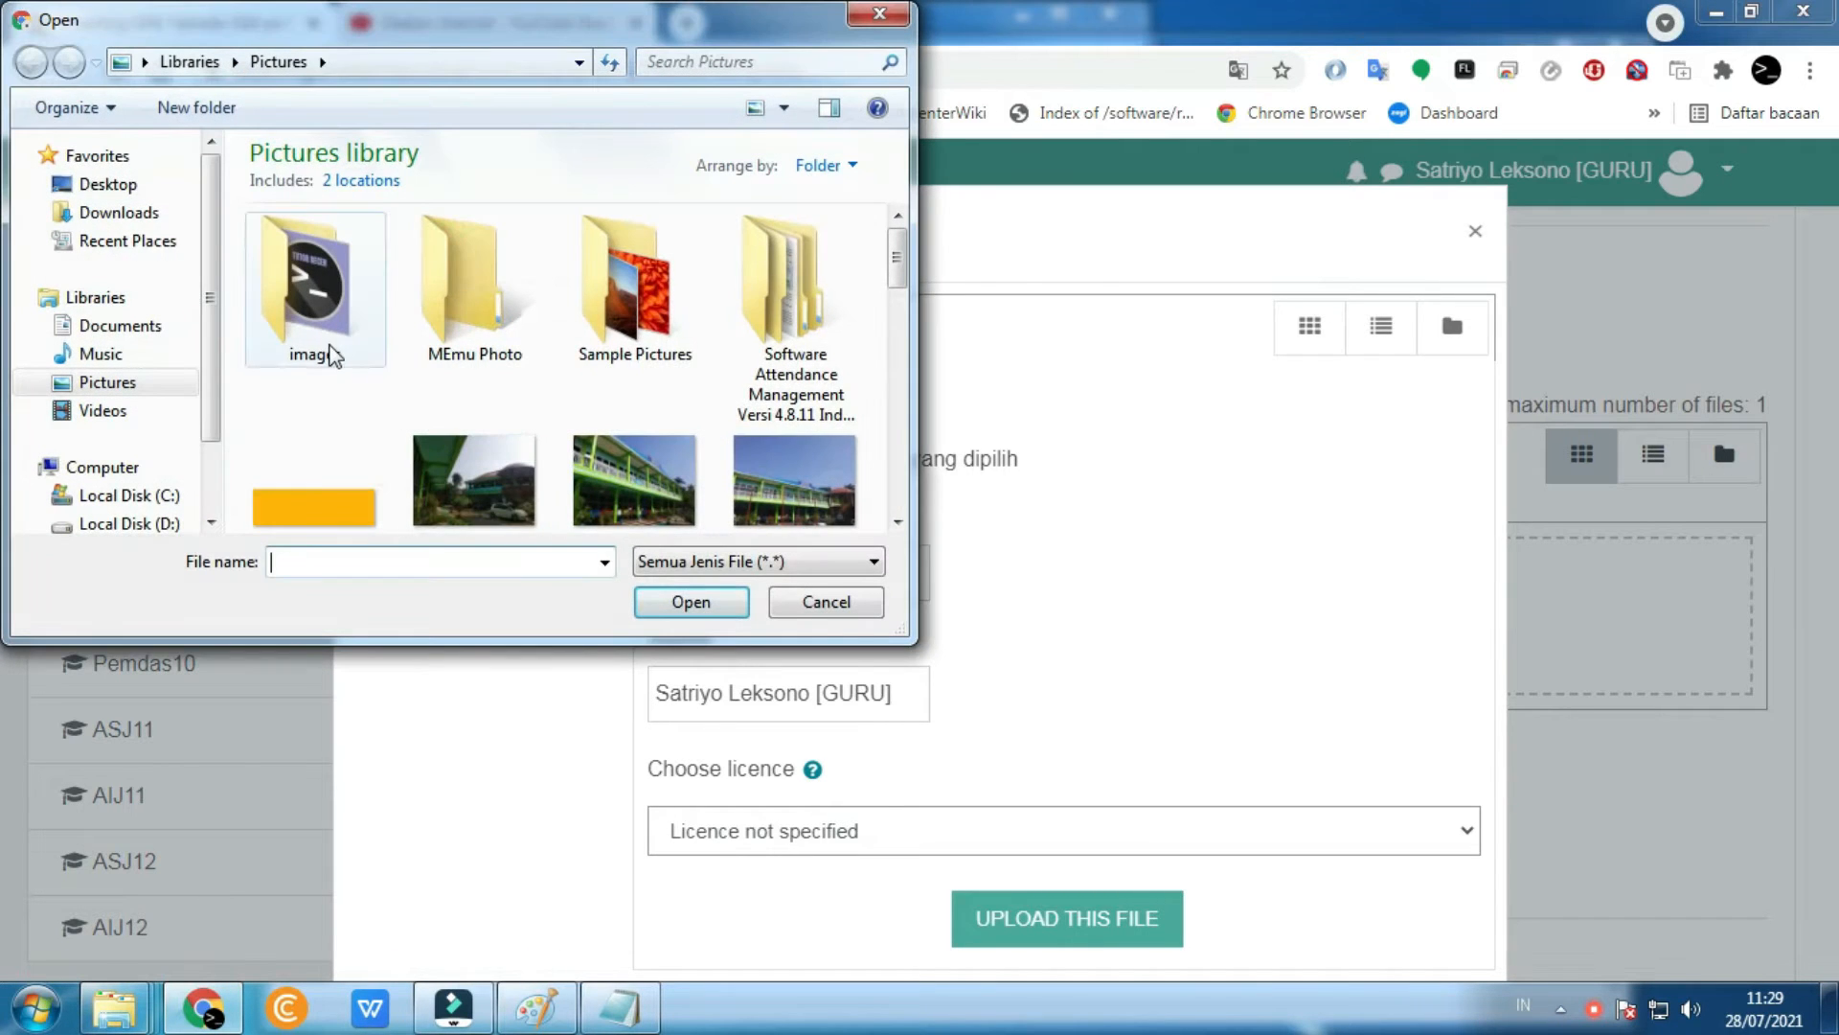
double_click(330, 353)
click(336, 331)
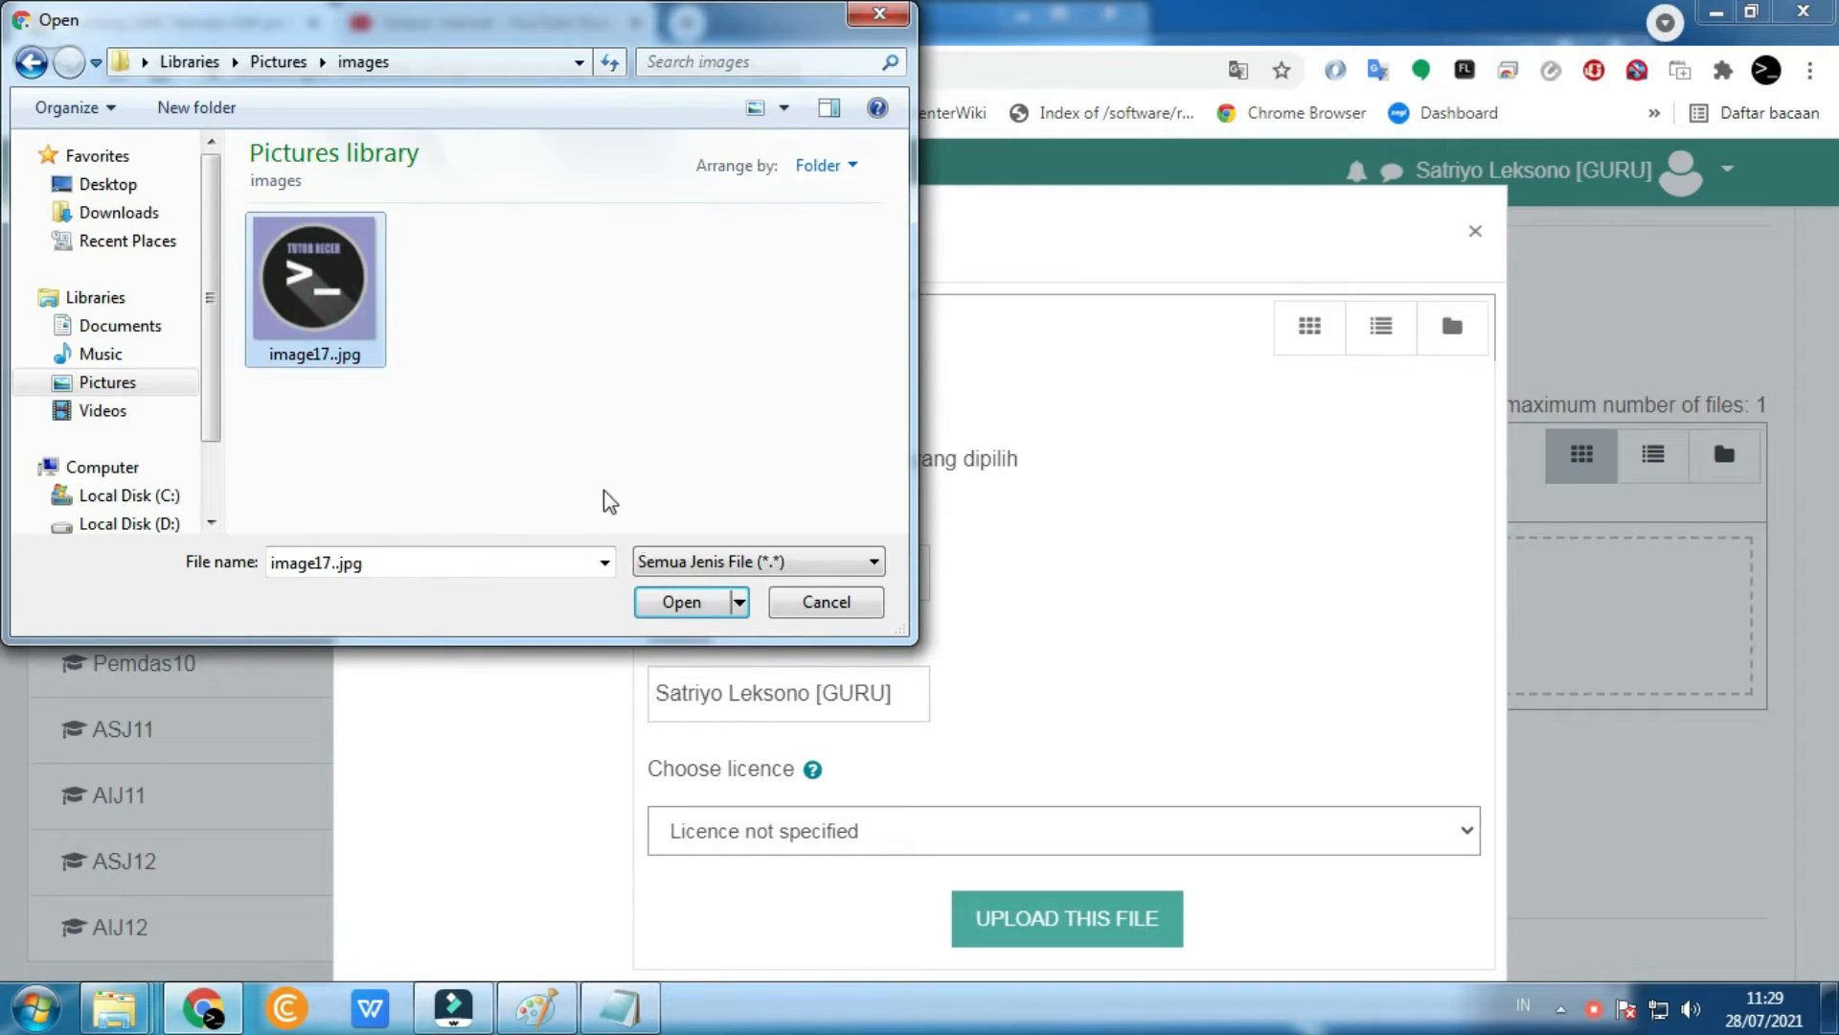
click(682, 601)
click(1038, 917)
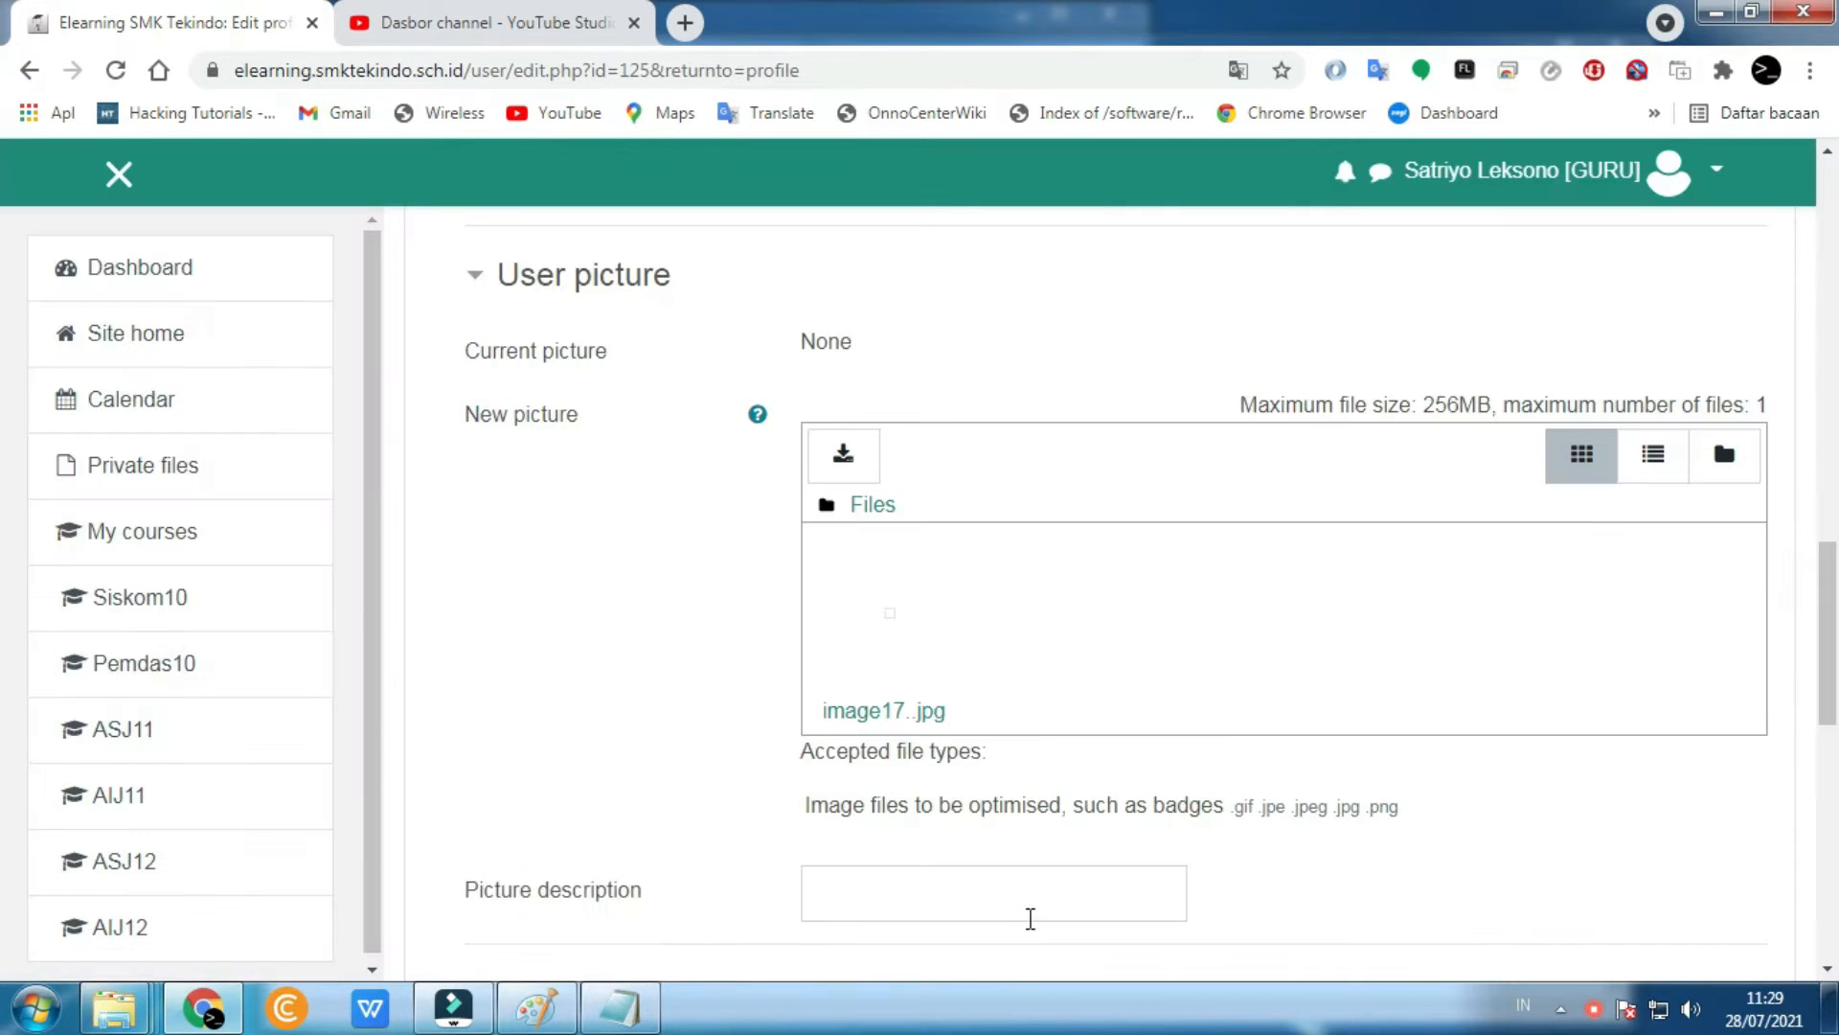
scroll(1027, 918, down, 5)
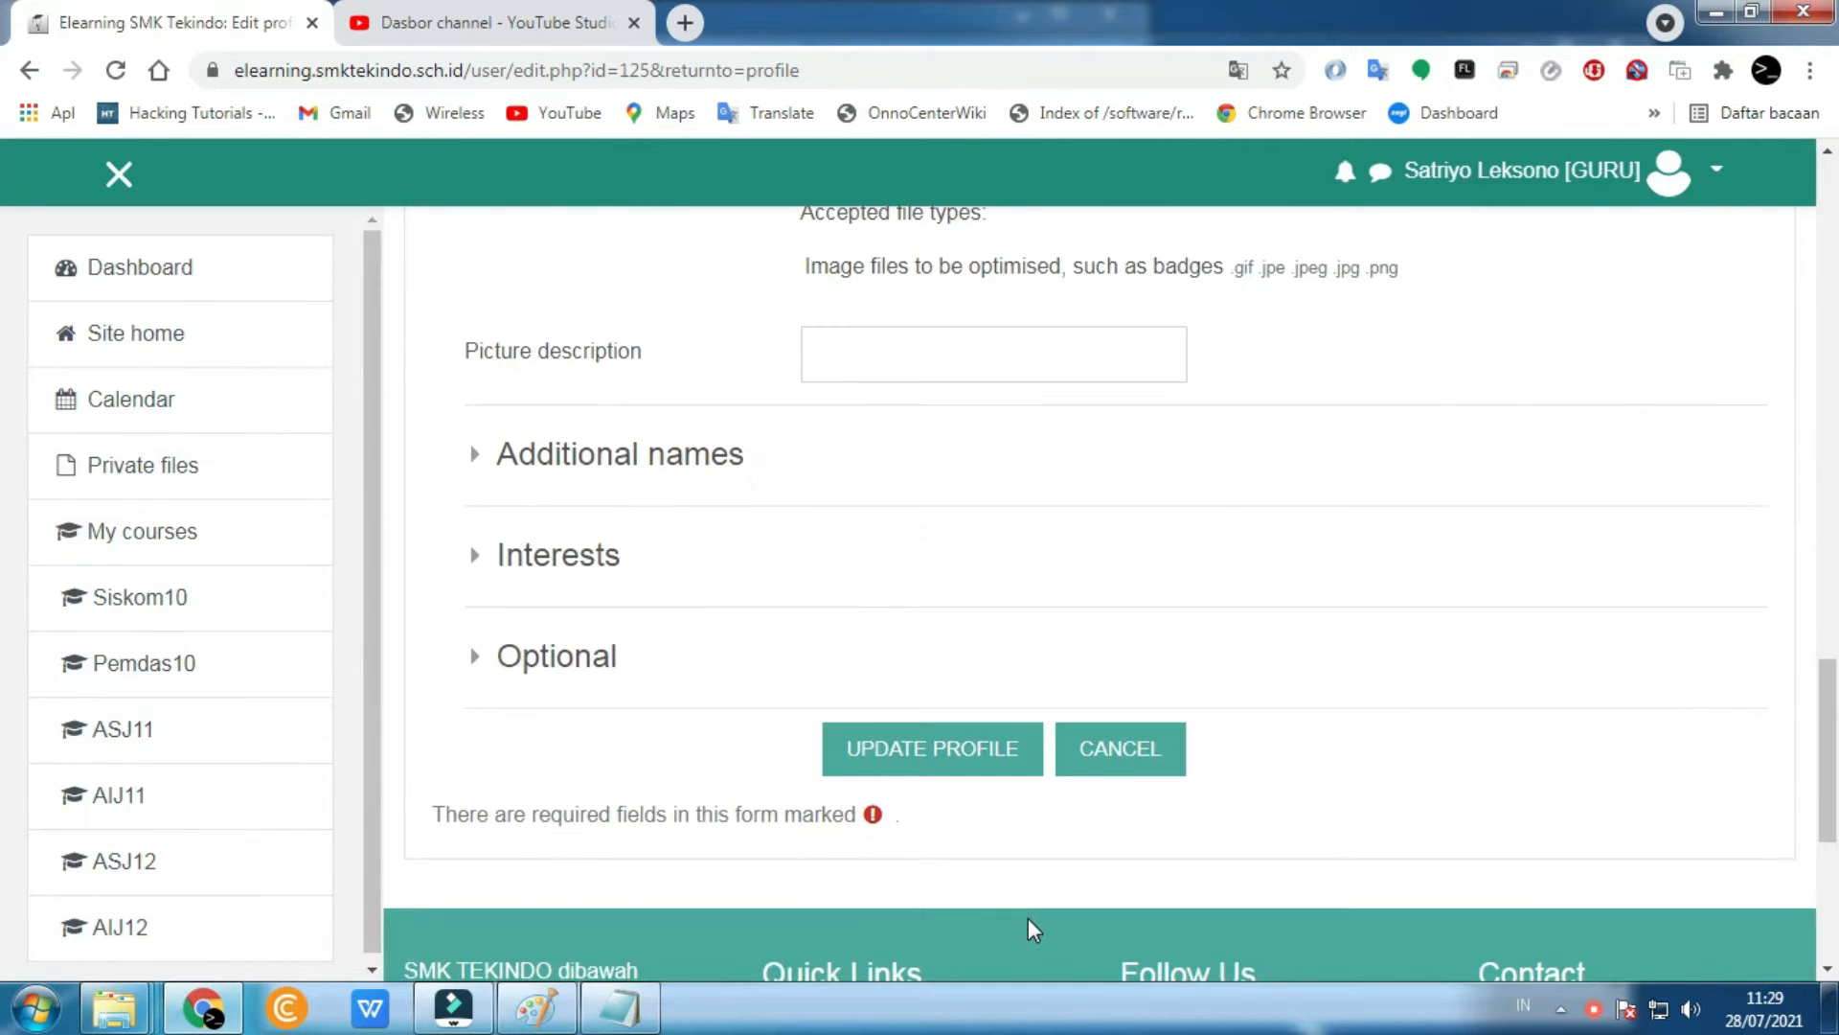
click(911, 766)
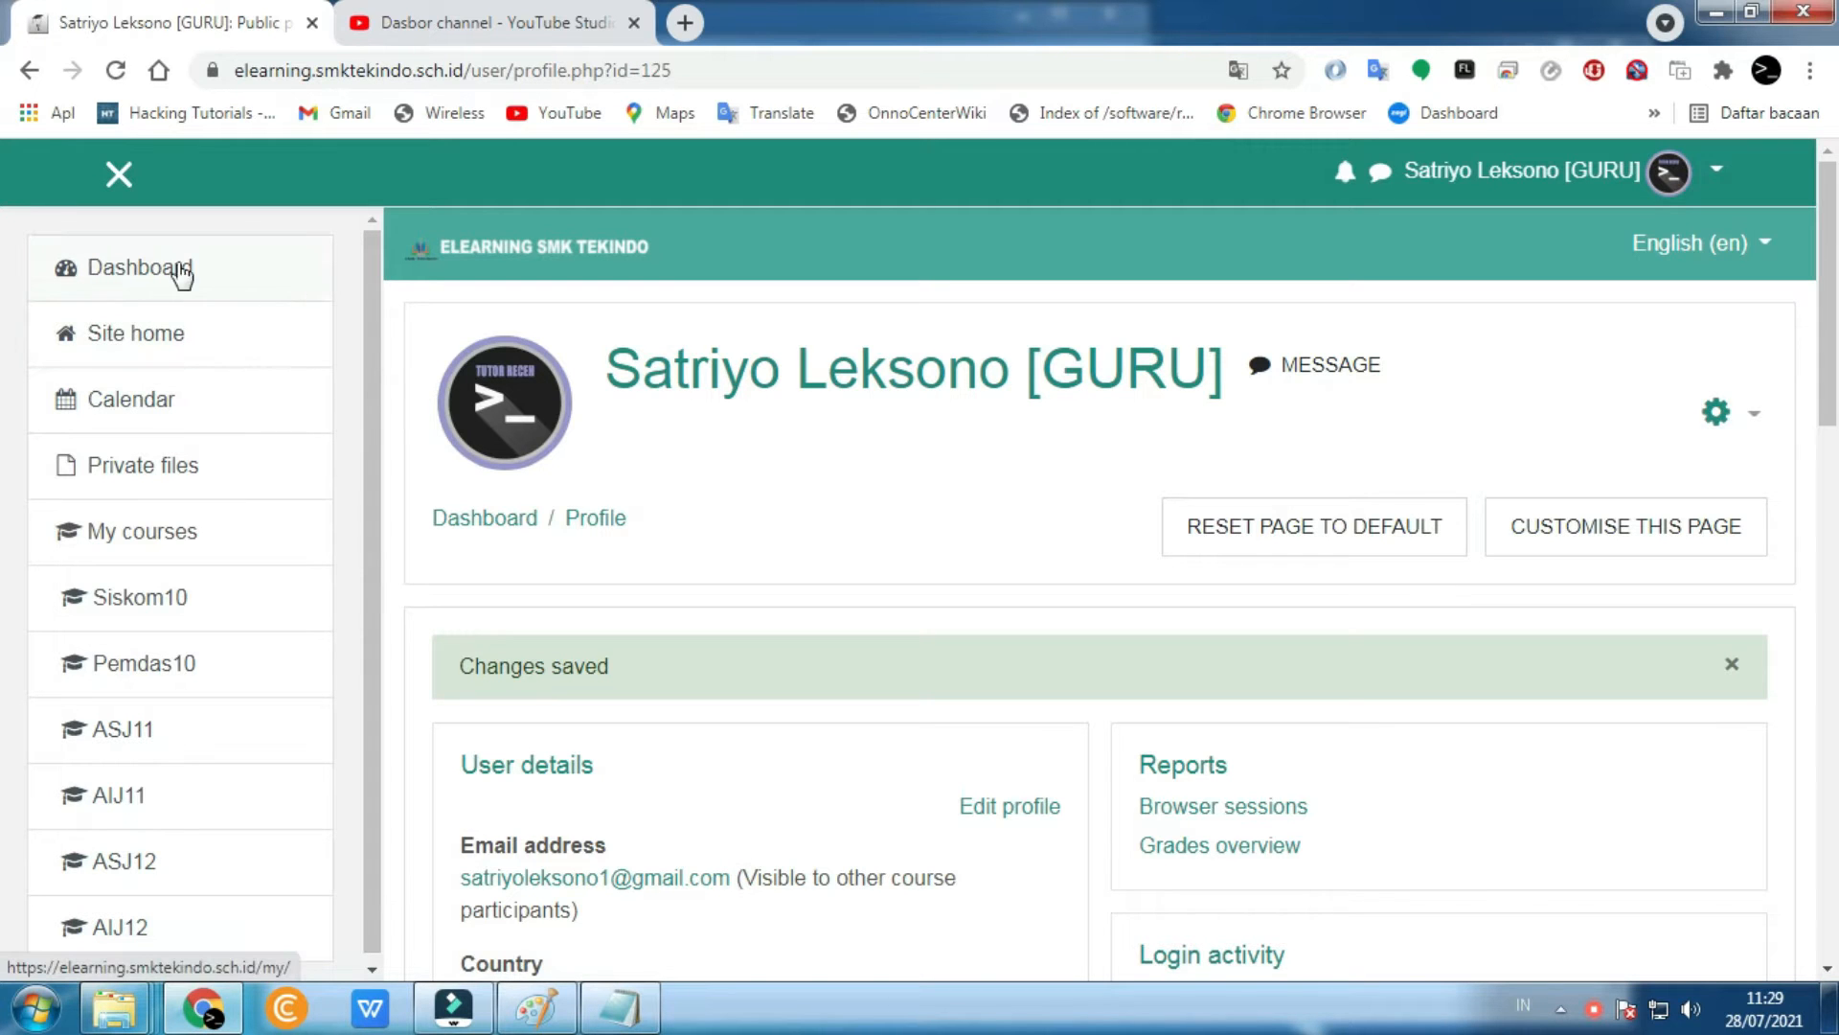
- Go to the Dashboard and scroll through its course cards and side blocks
click(105, 275)
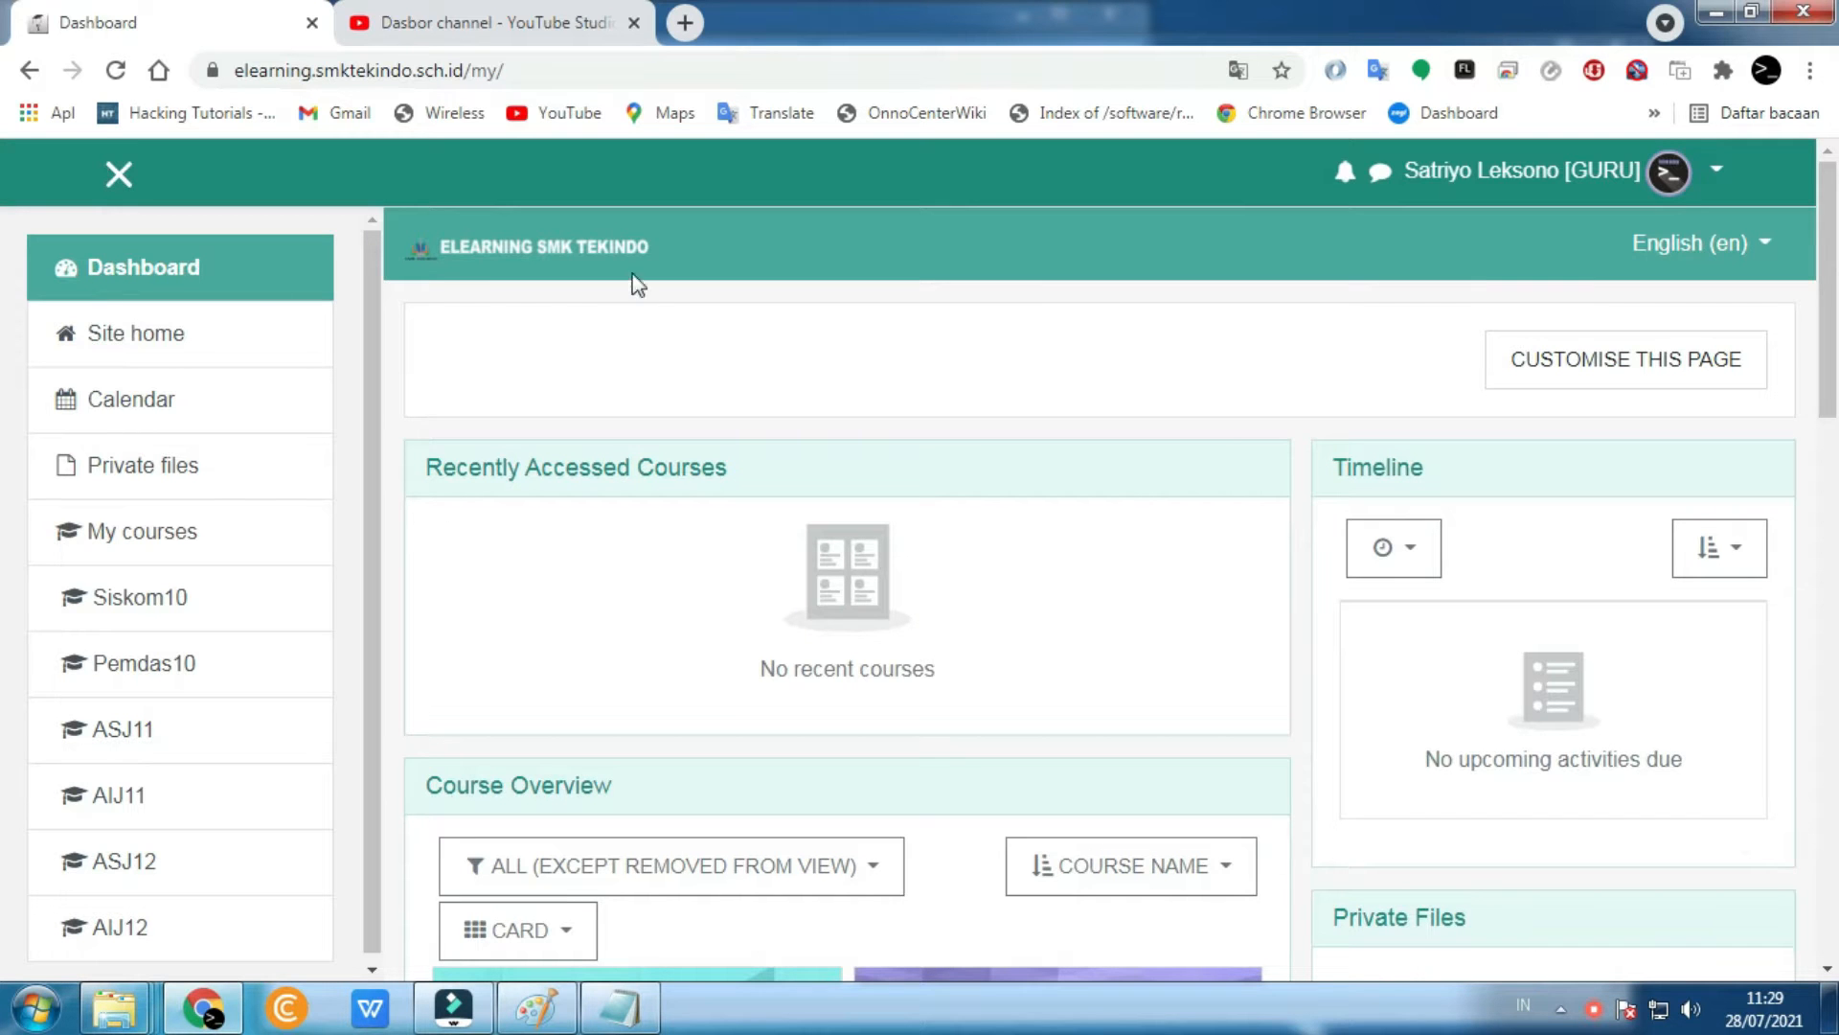
scroll(983, 460, down, 3)
scroll(983, 460, up, 3)
scroll(990, 466, down, 3)
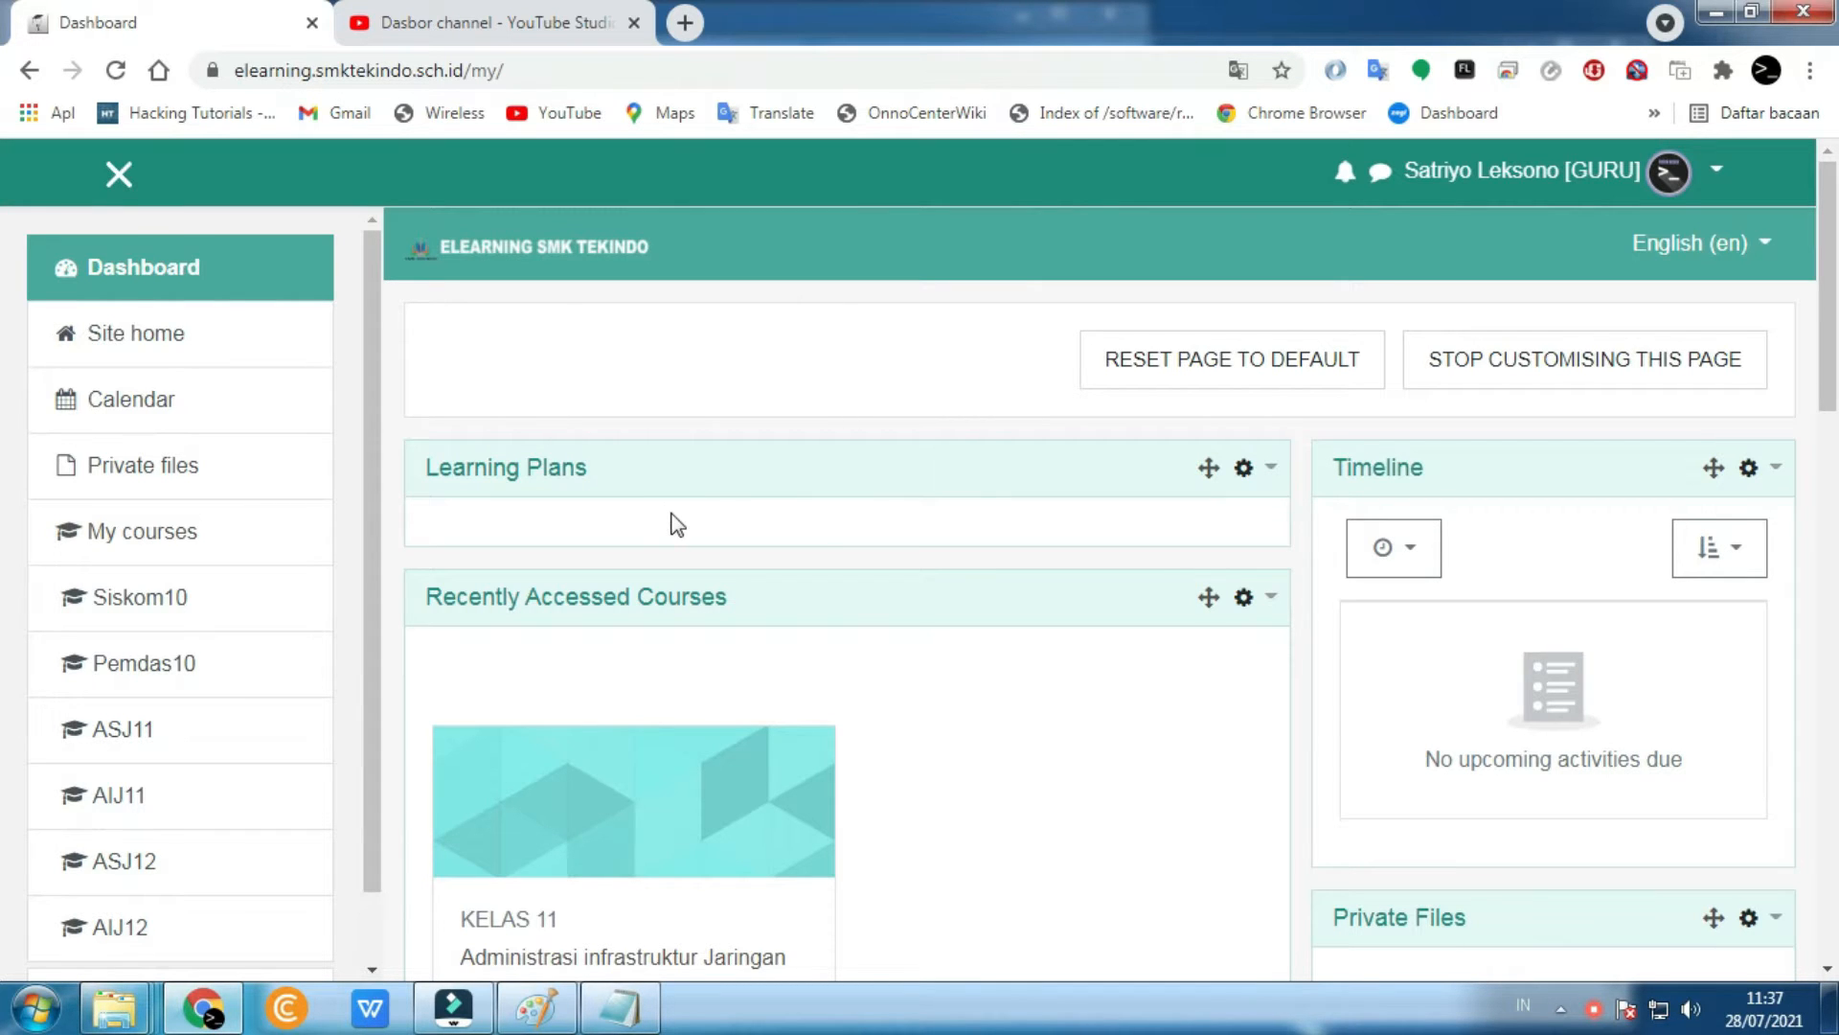
scroll(677, 524, down, 8)
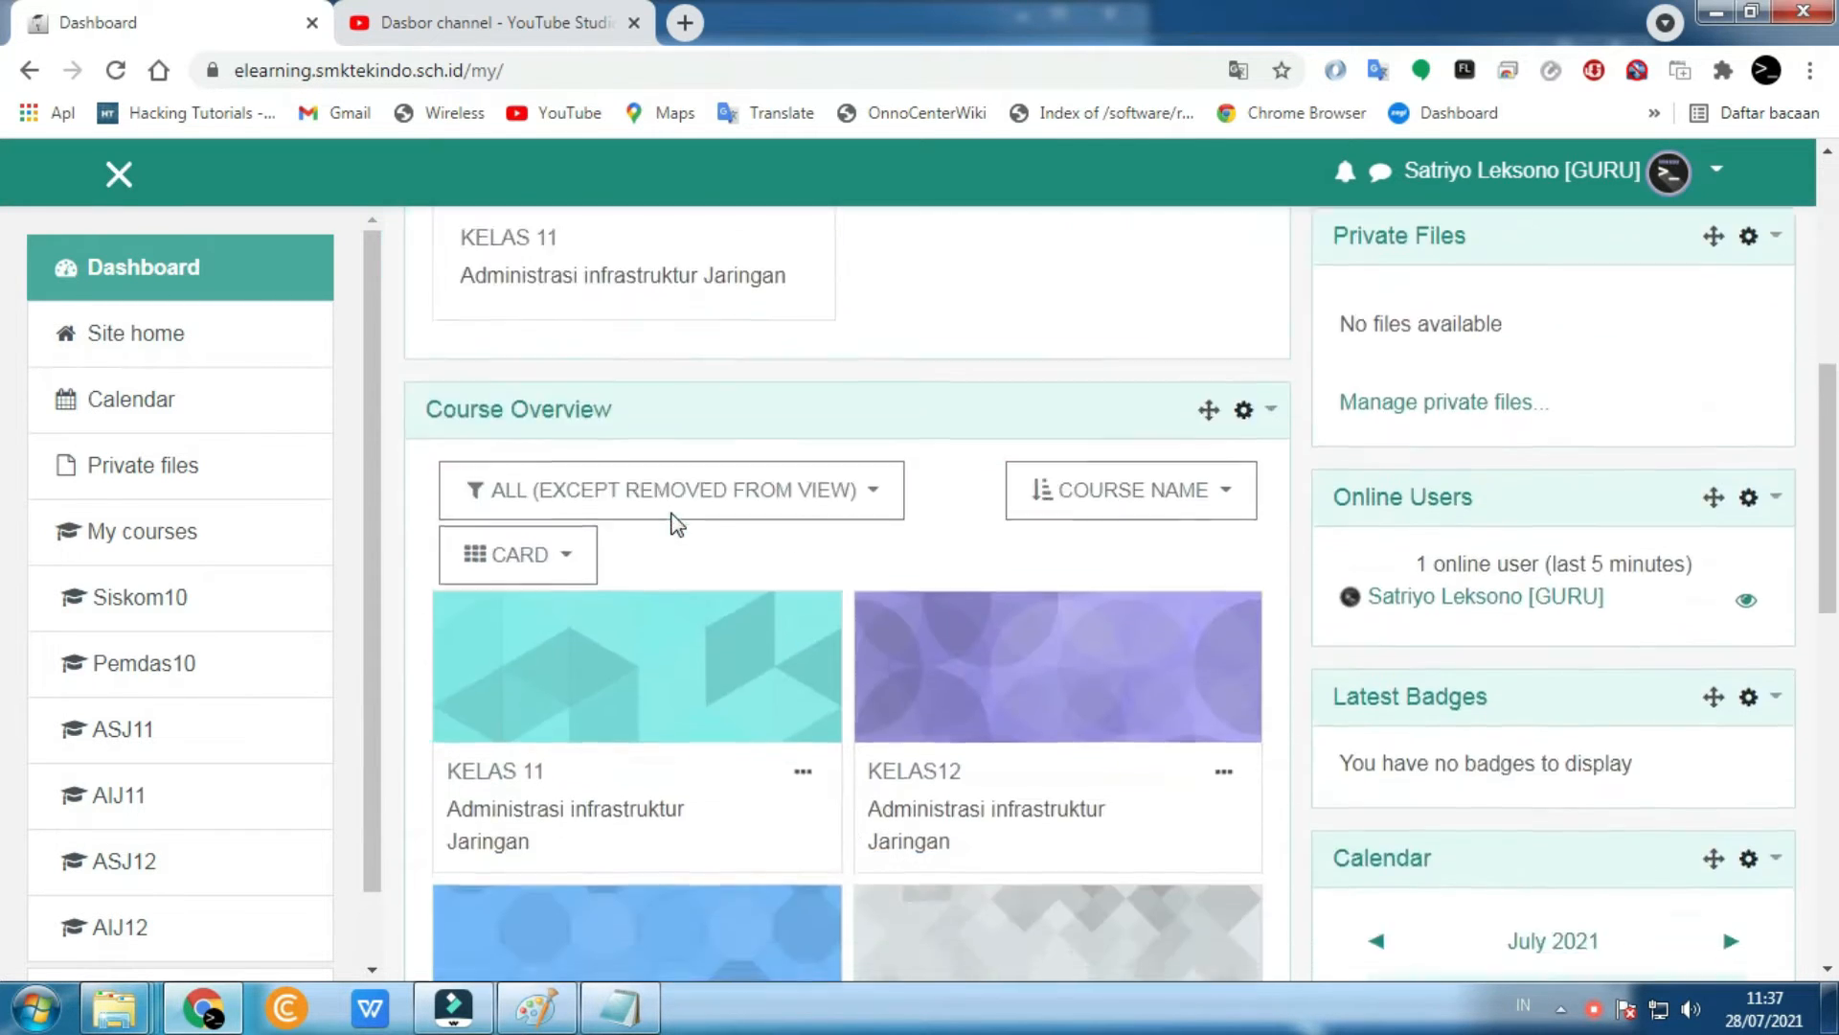
scroll(677, 524, up, 6)
scroll(678, 524, down, 10)
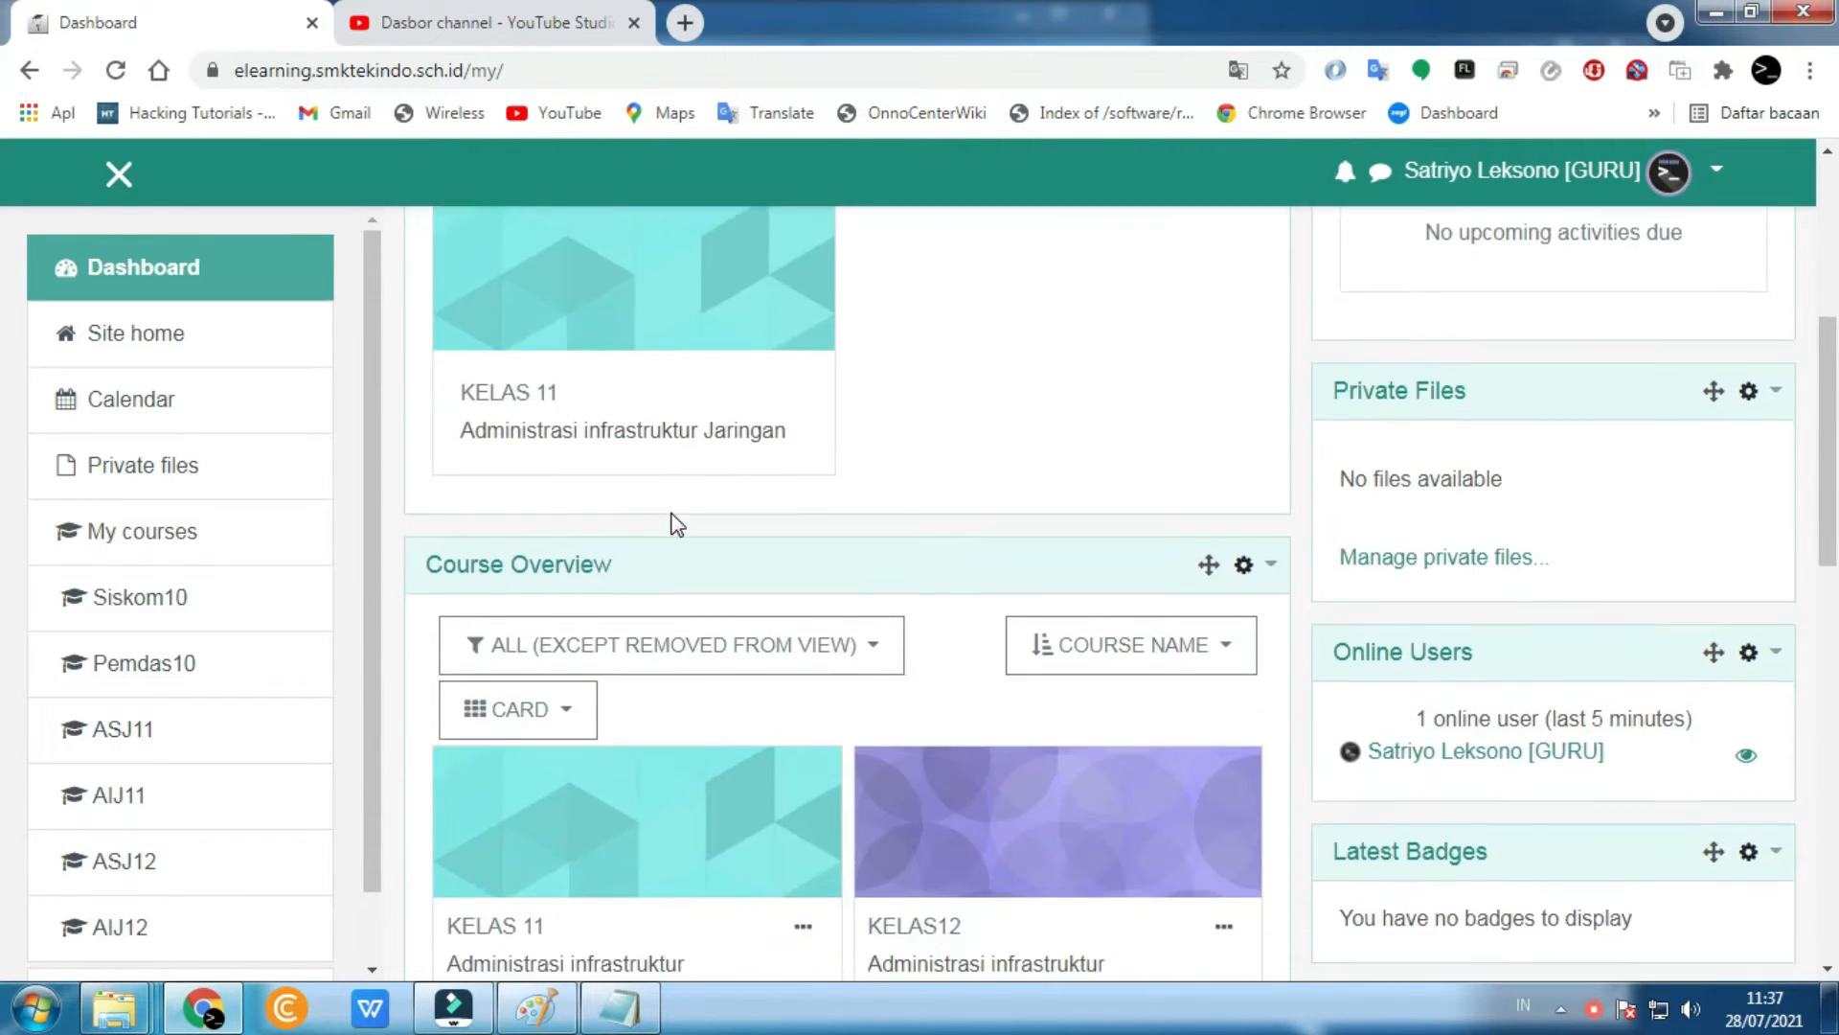
scroll(678, 524, down, 1)
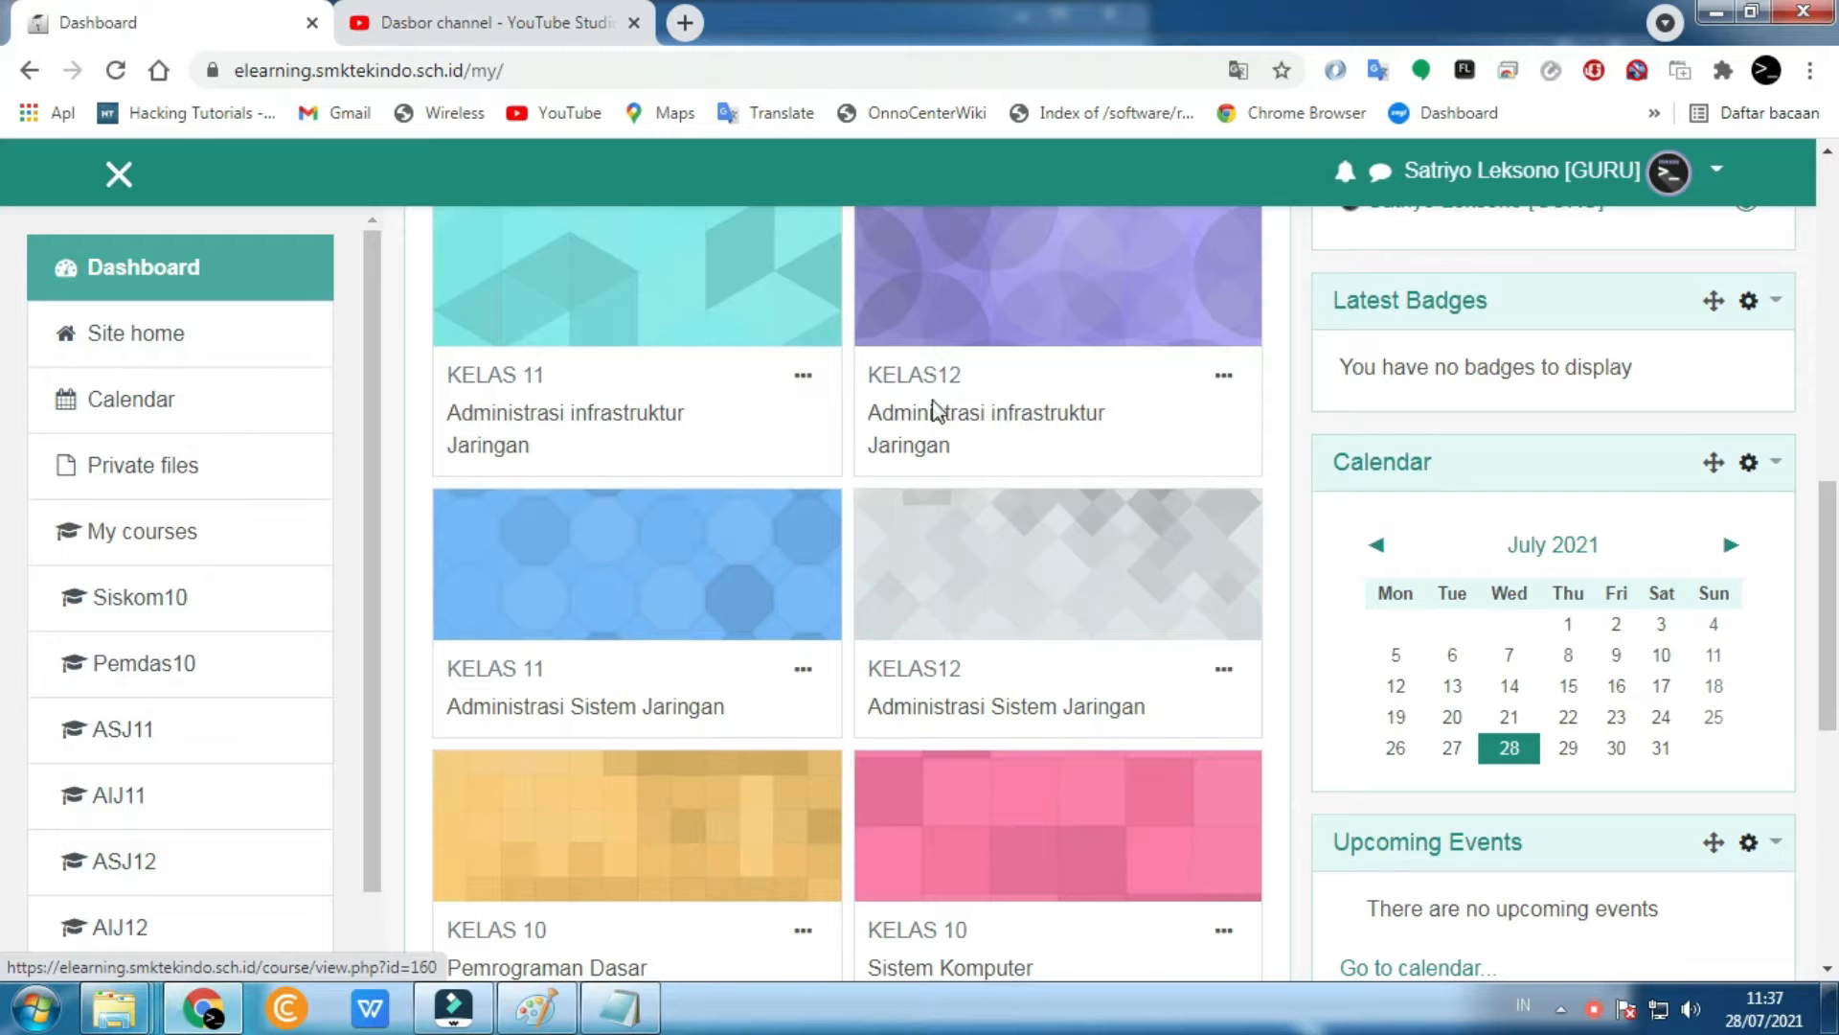
scroll(756, 734, down, 5)
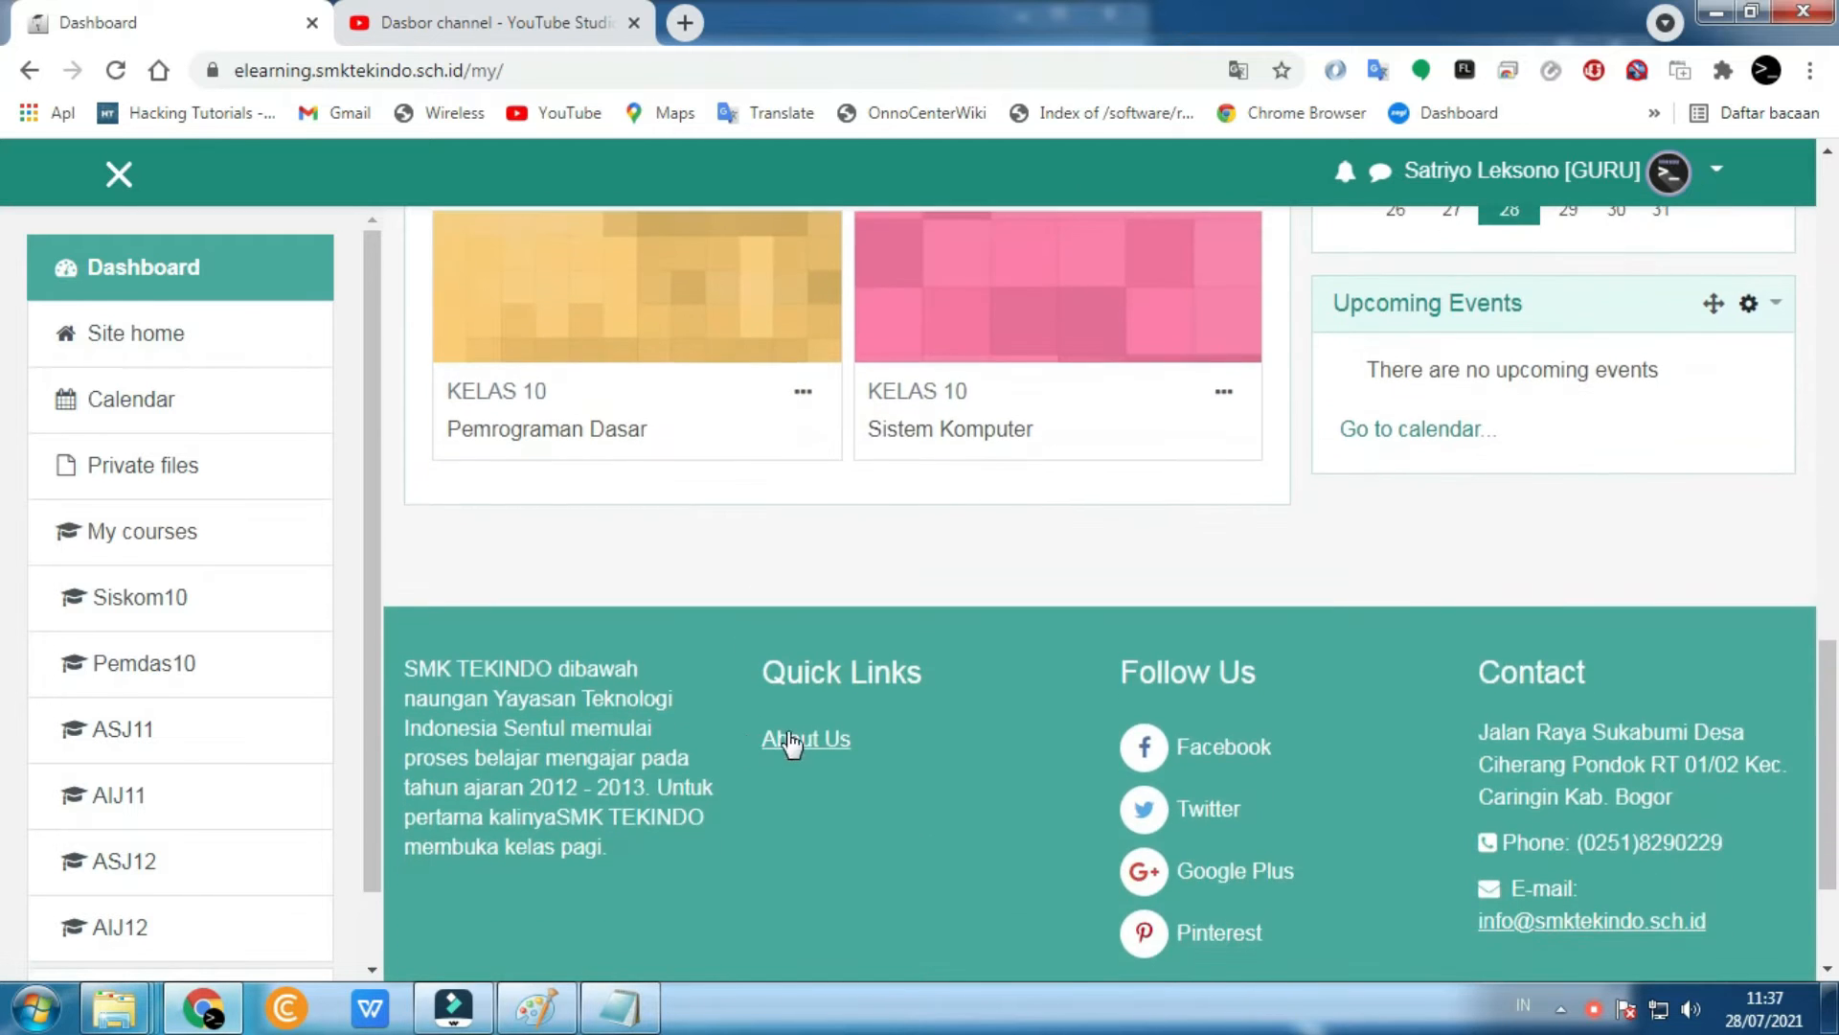
scroll(791, 728, up, 6)
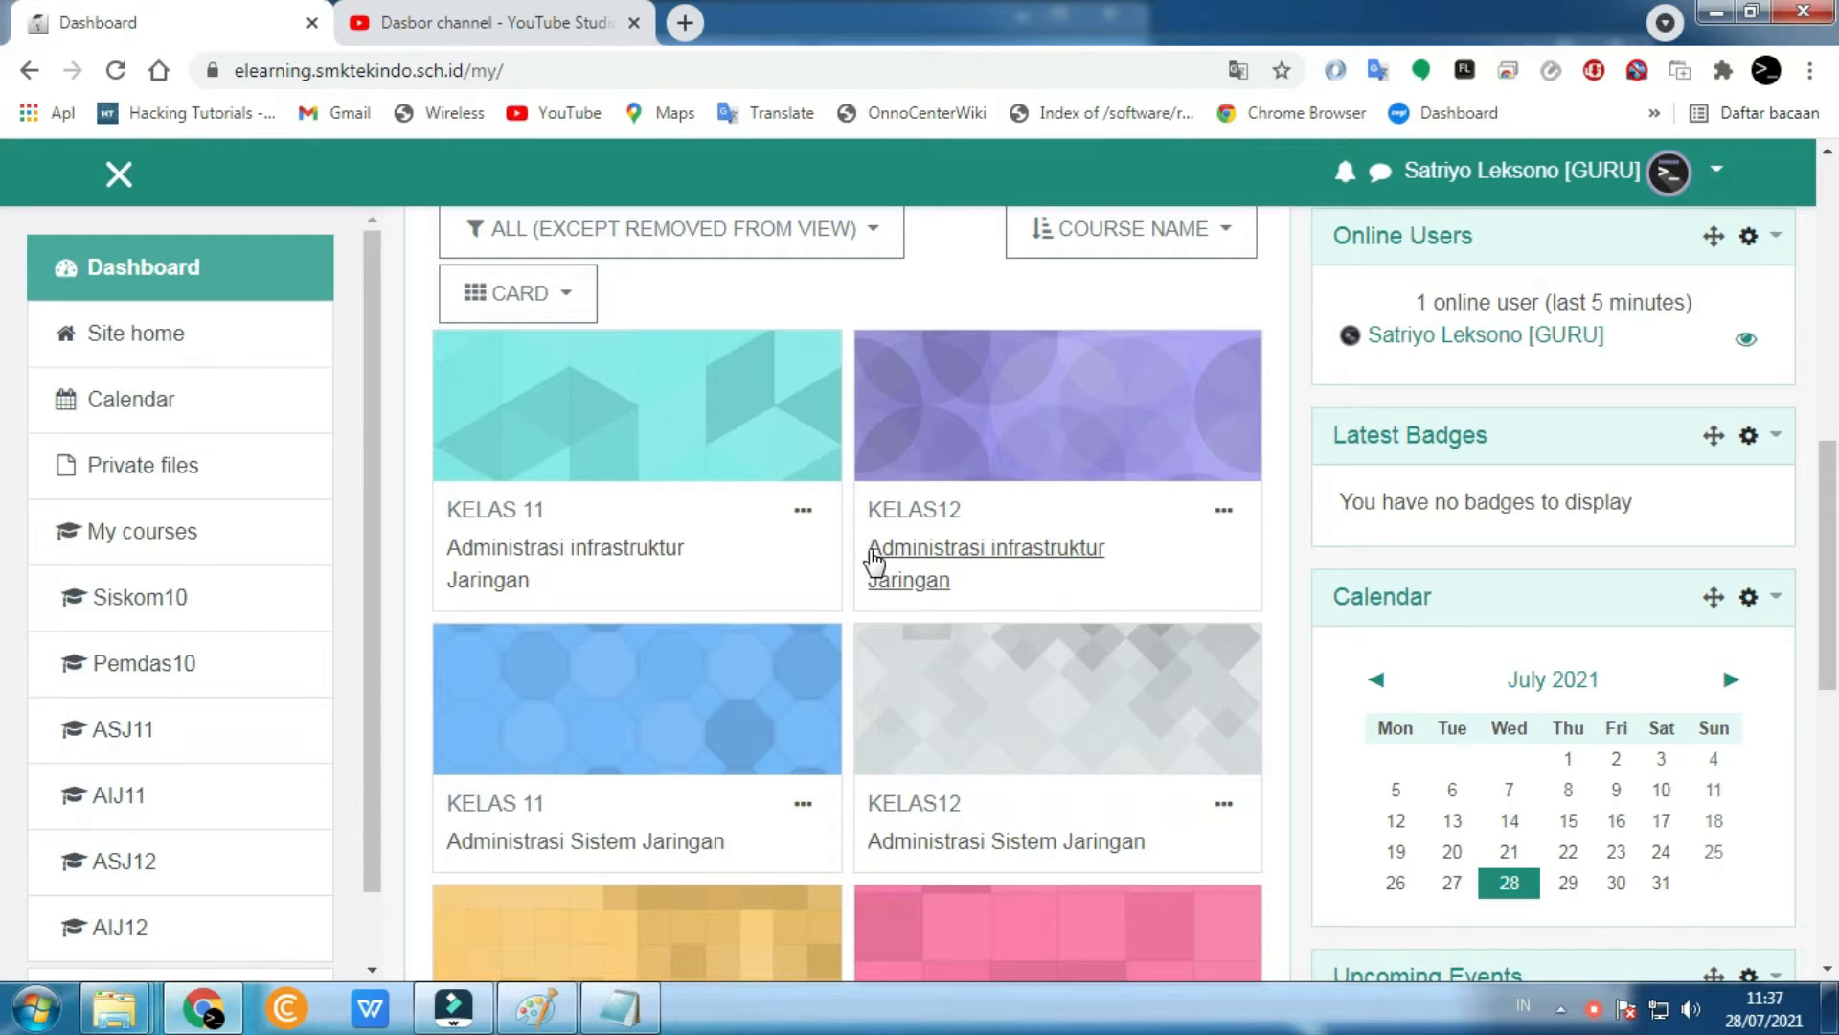
scroll(895, 623, down, 1)
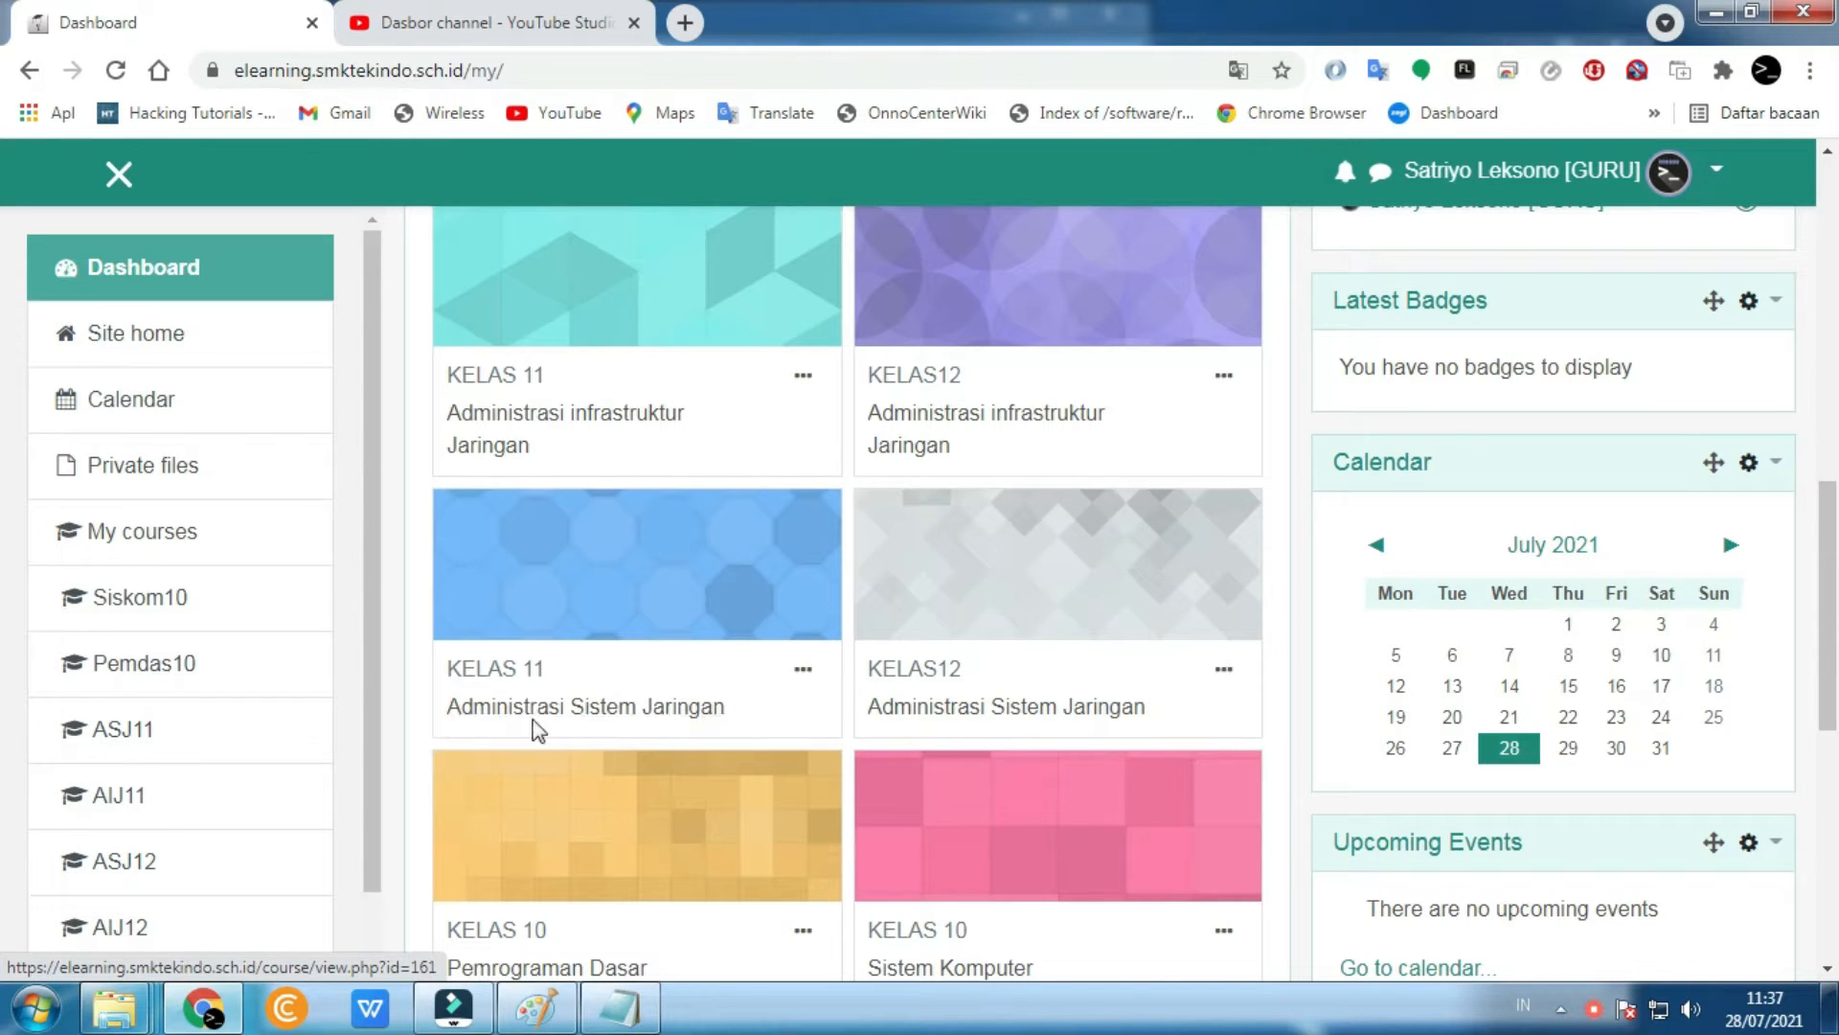
scroll(996, 709, down, 4)
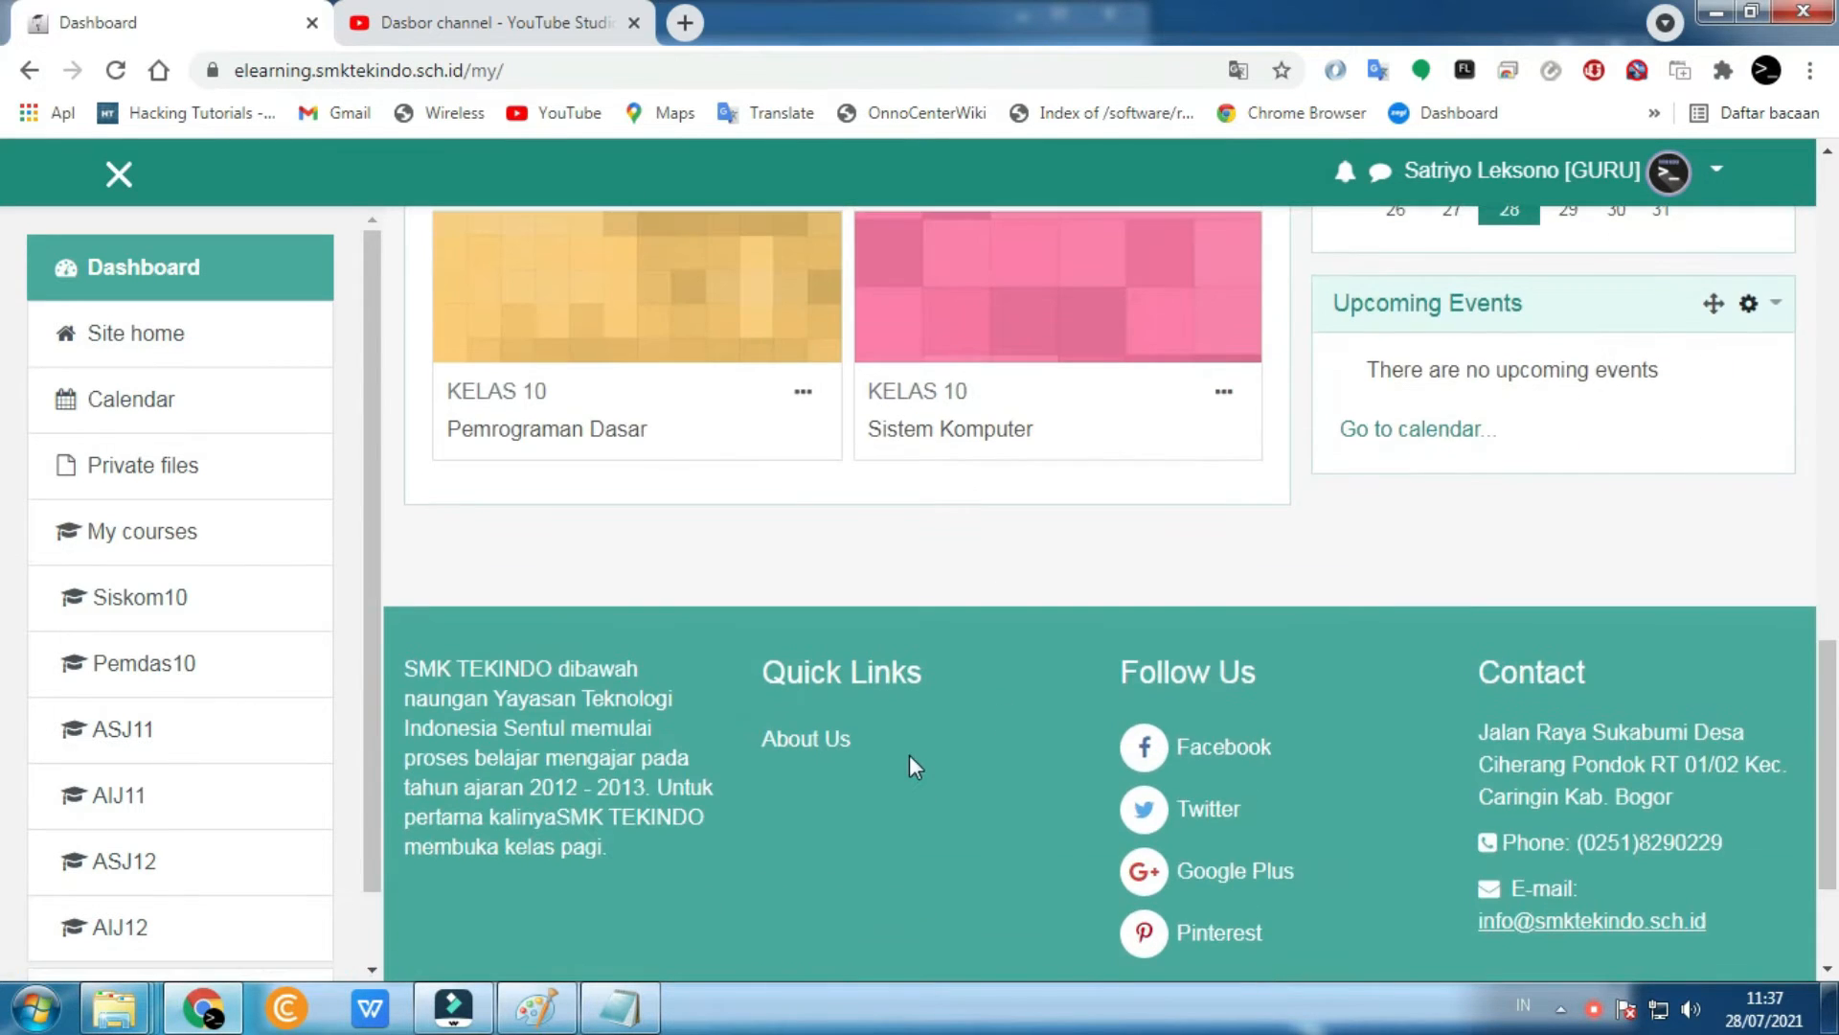
scroll(910, 757, up, 10)
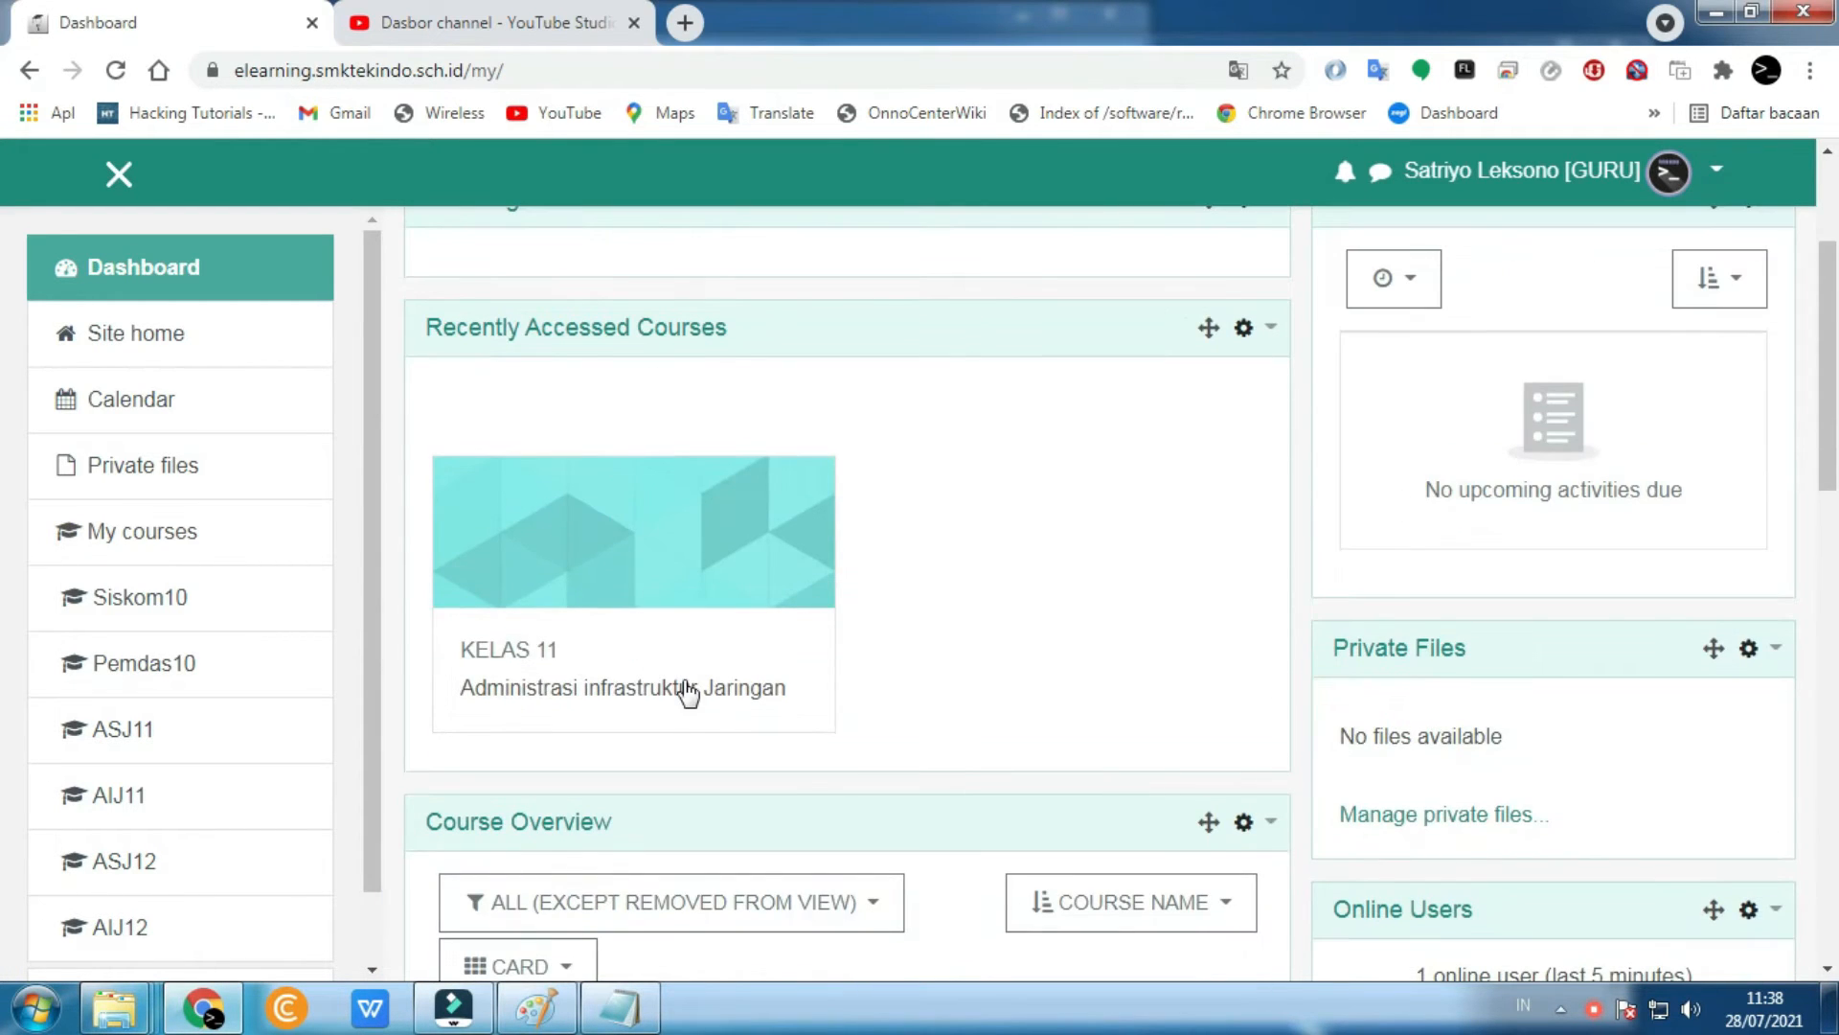
scroll(665, 680, up, 3)
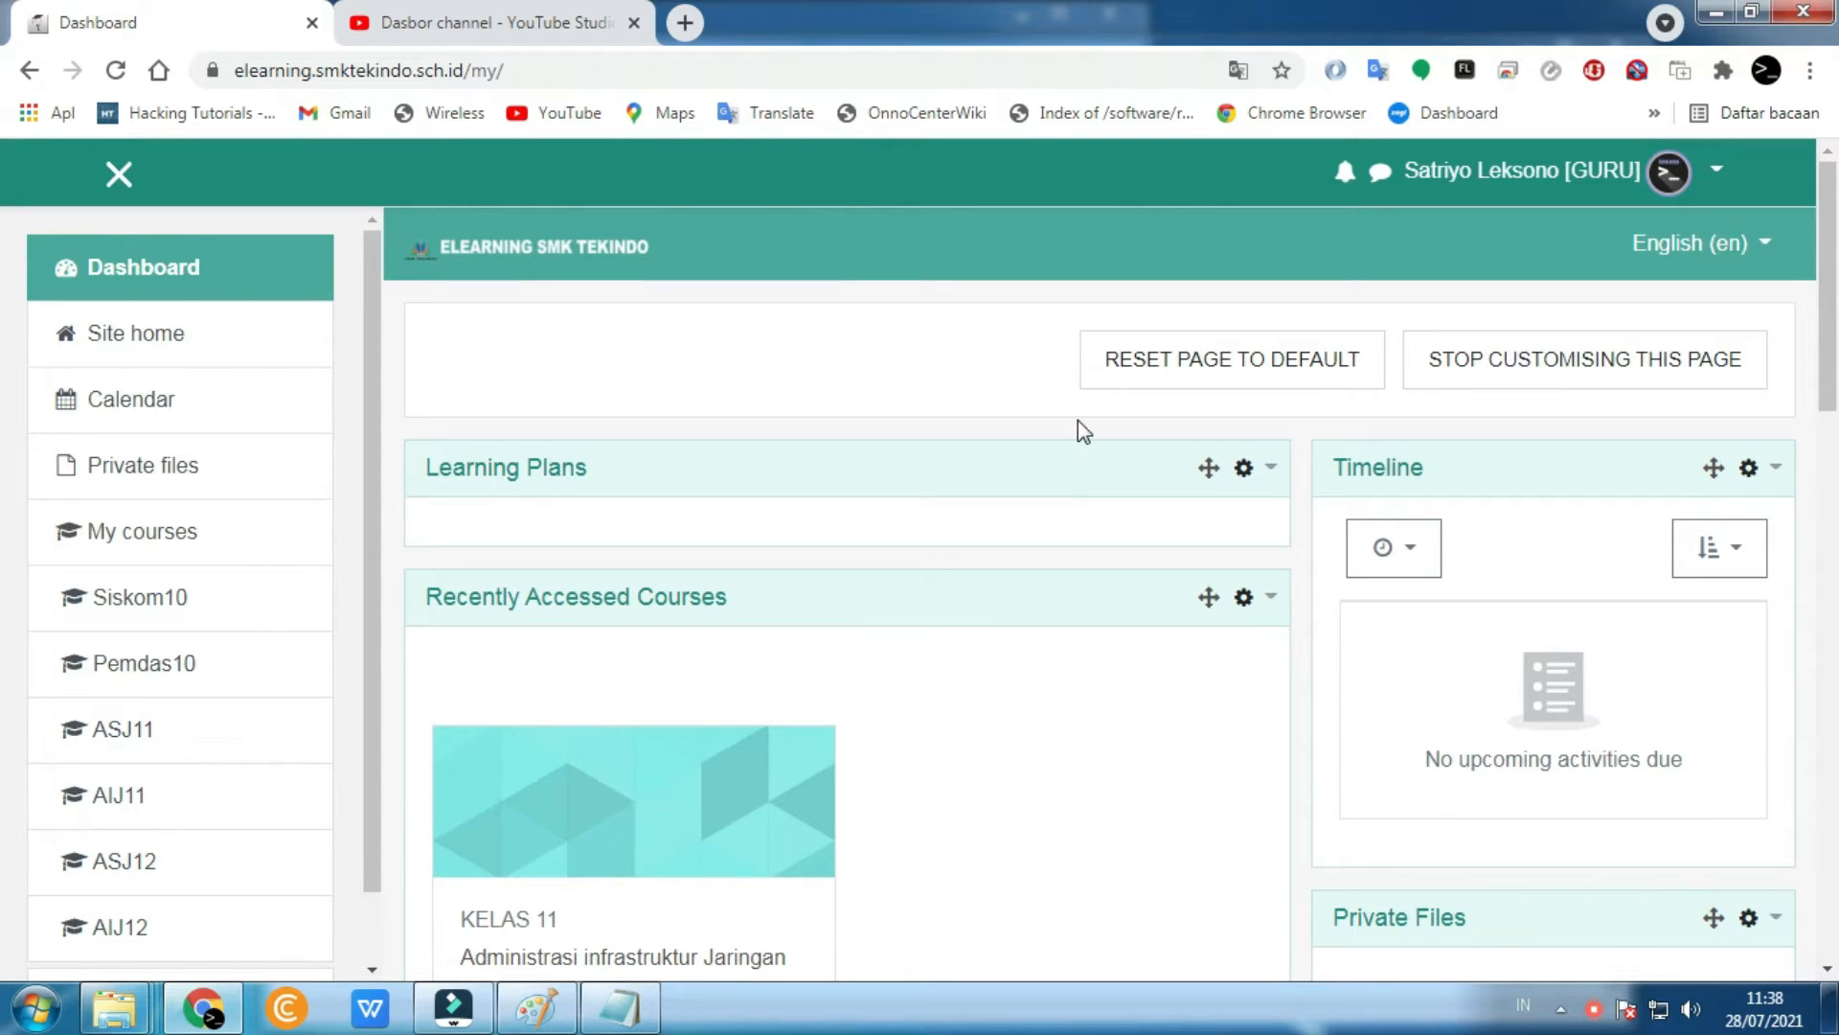
scroll(1078, 420, down, 1)
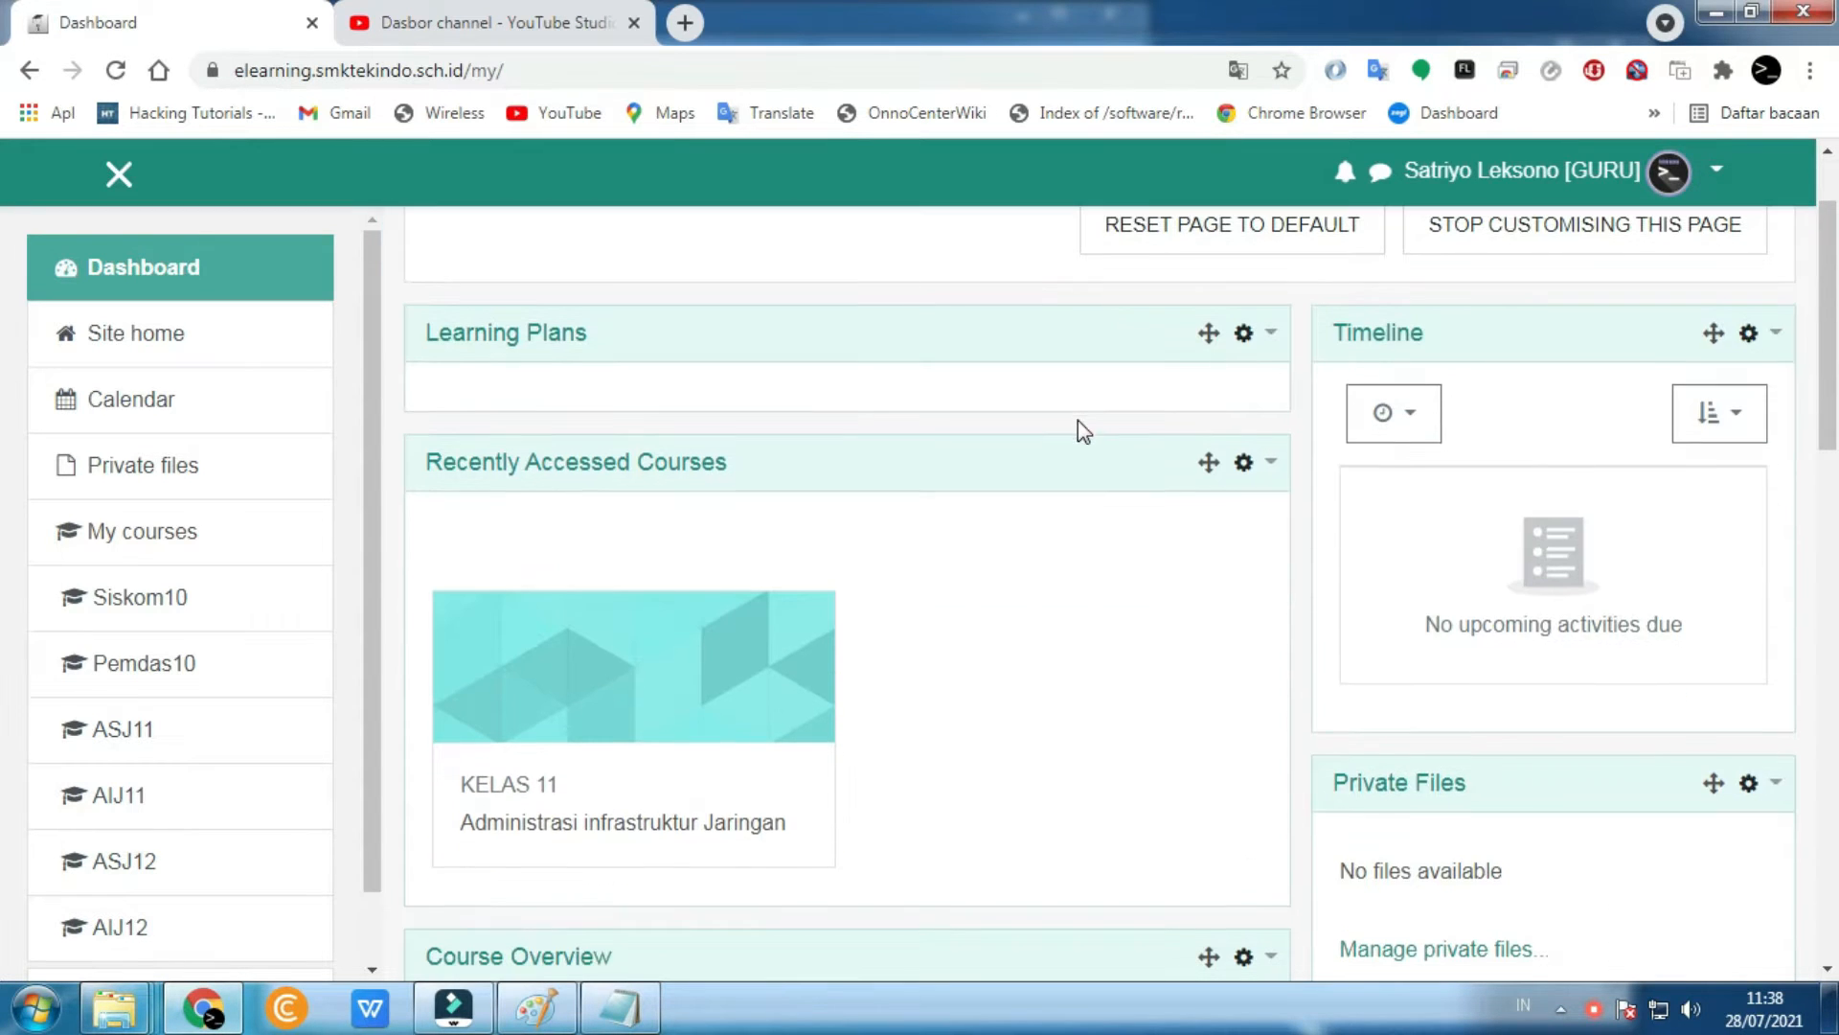
- Delete the Learning Plans block from the dashboard
click(1244, 334)
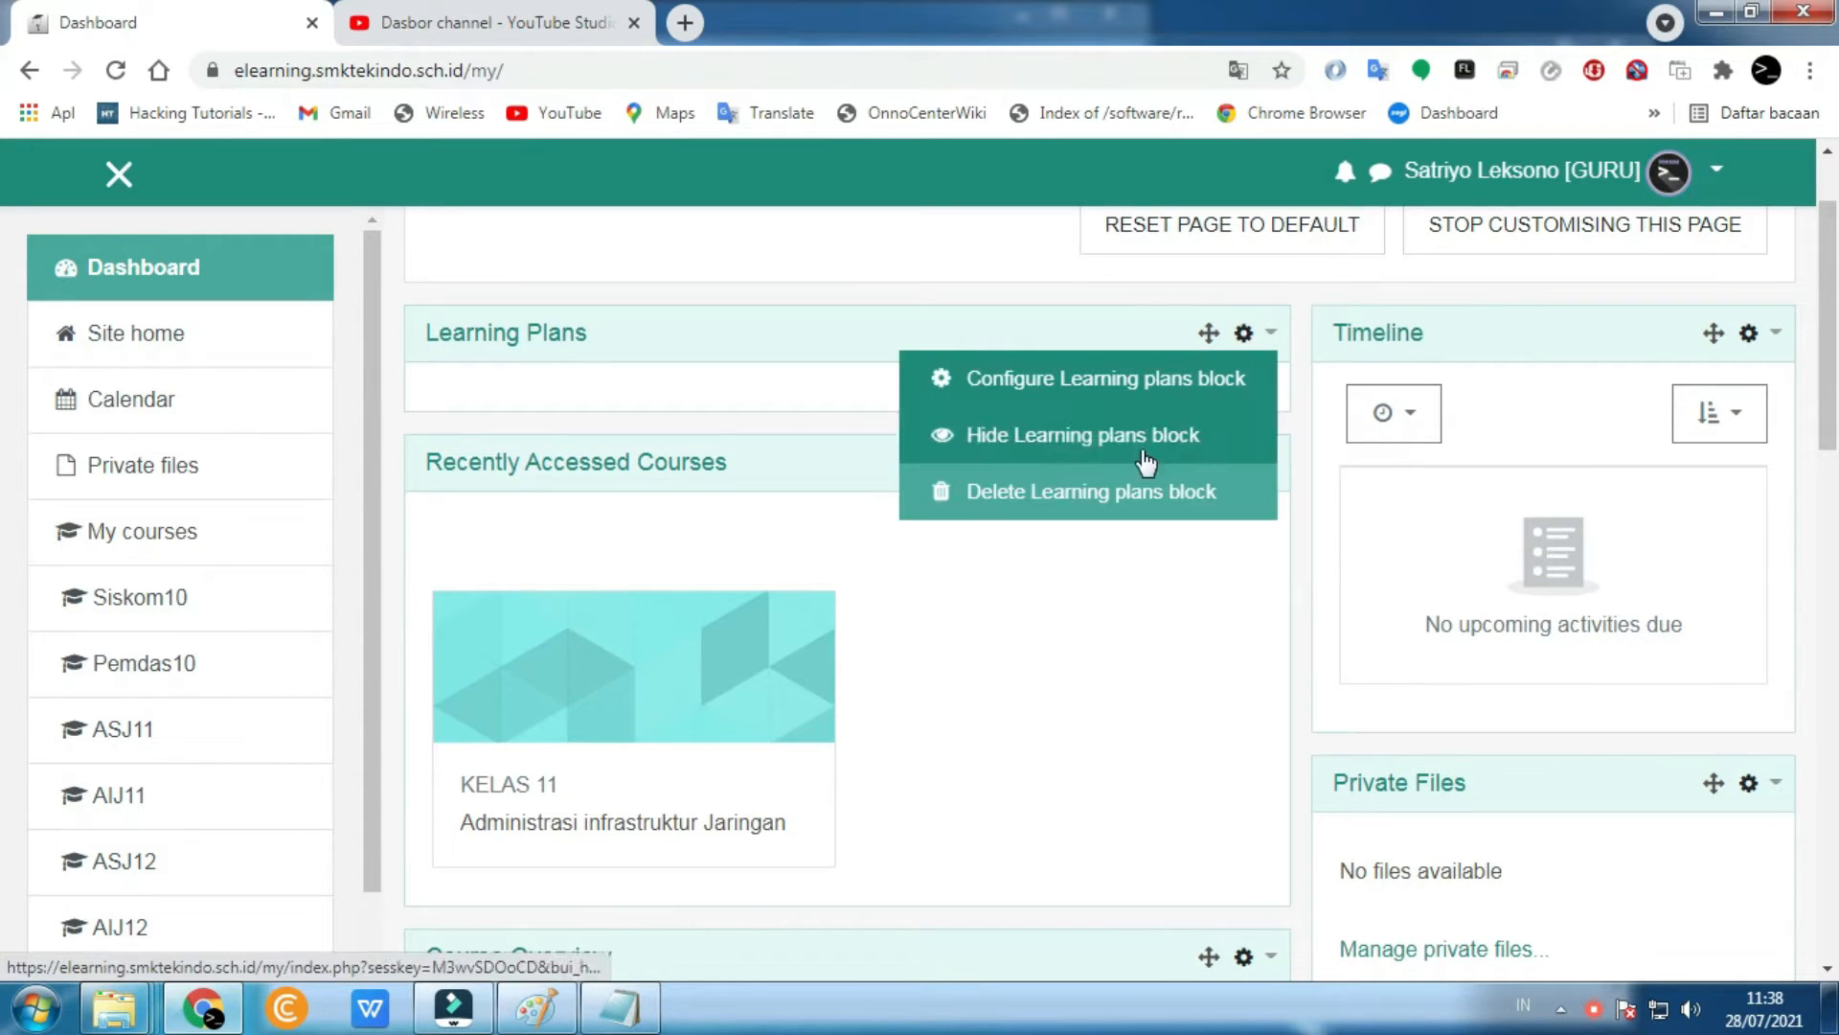
click(1113, 495)
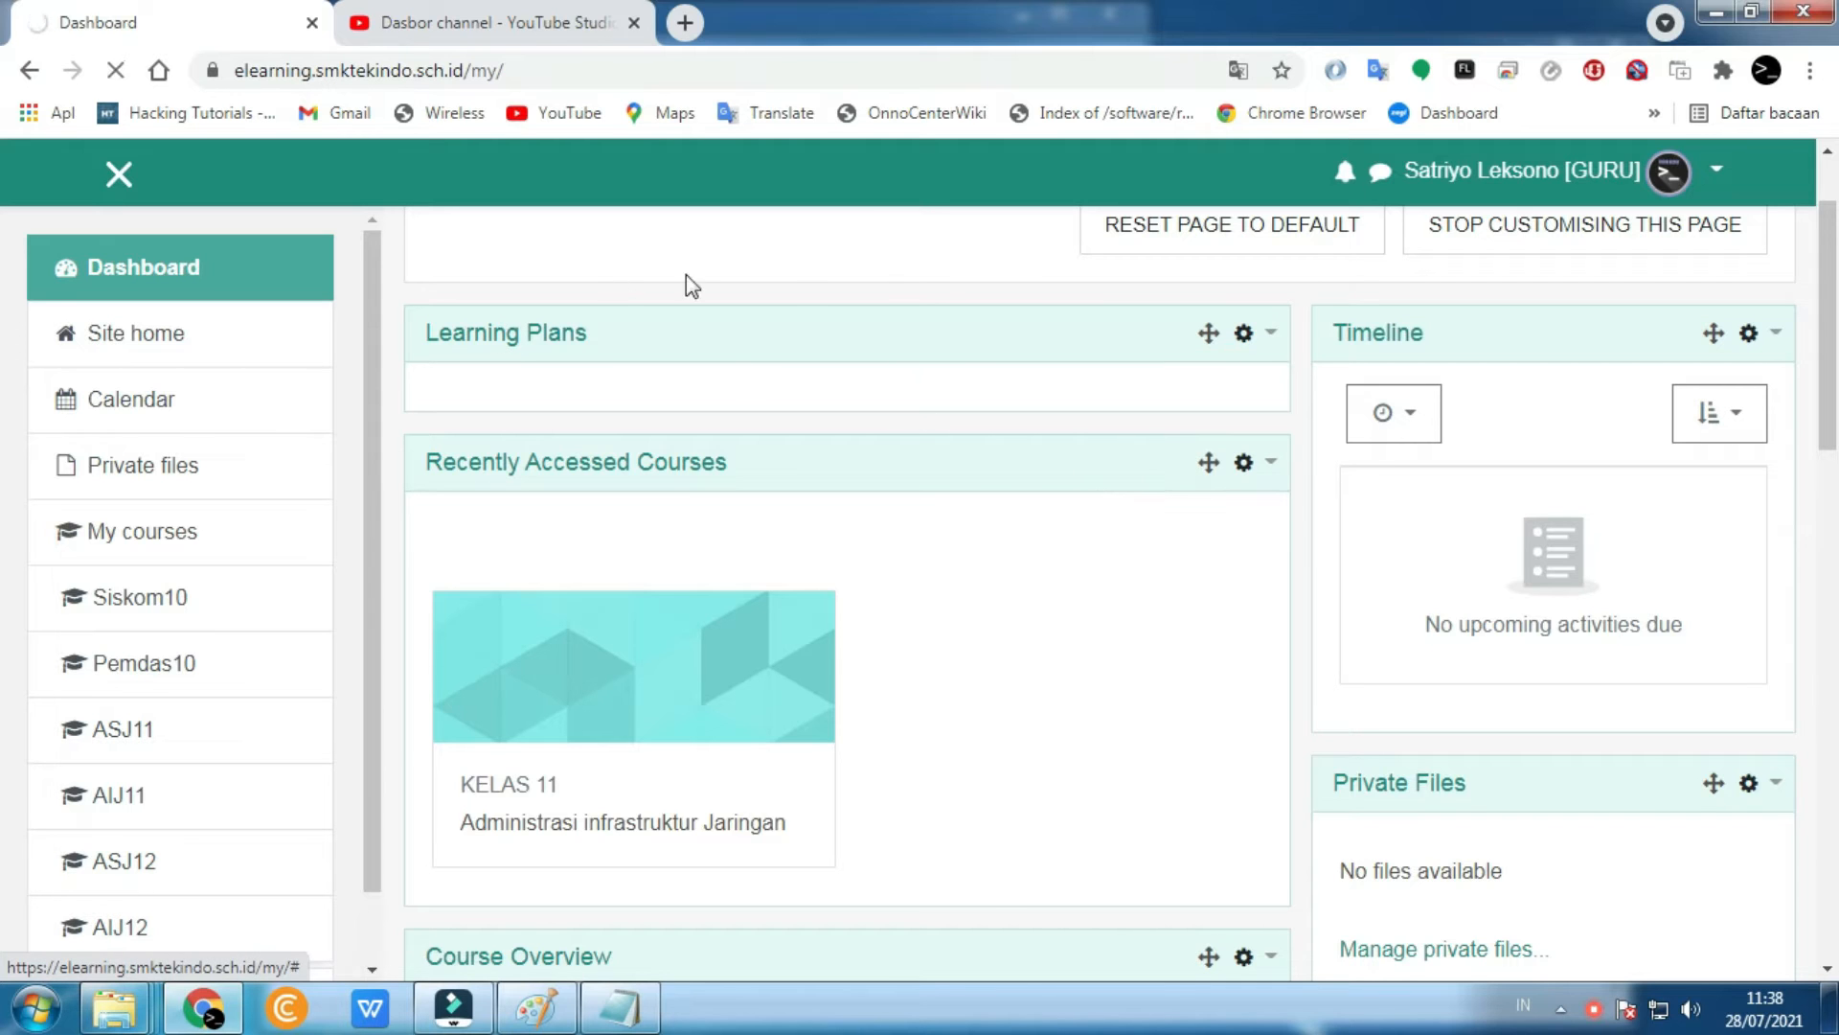
scroll(1054, 613, down, 3)
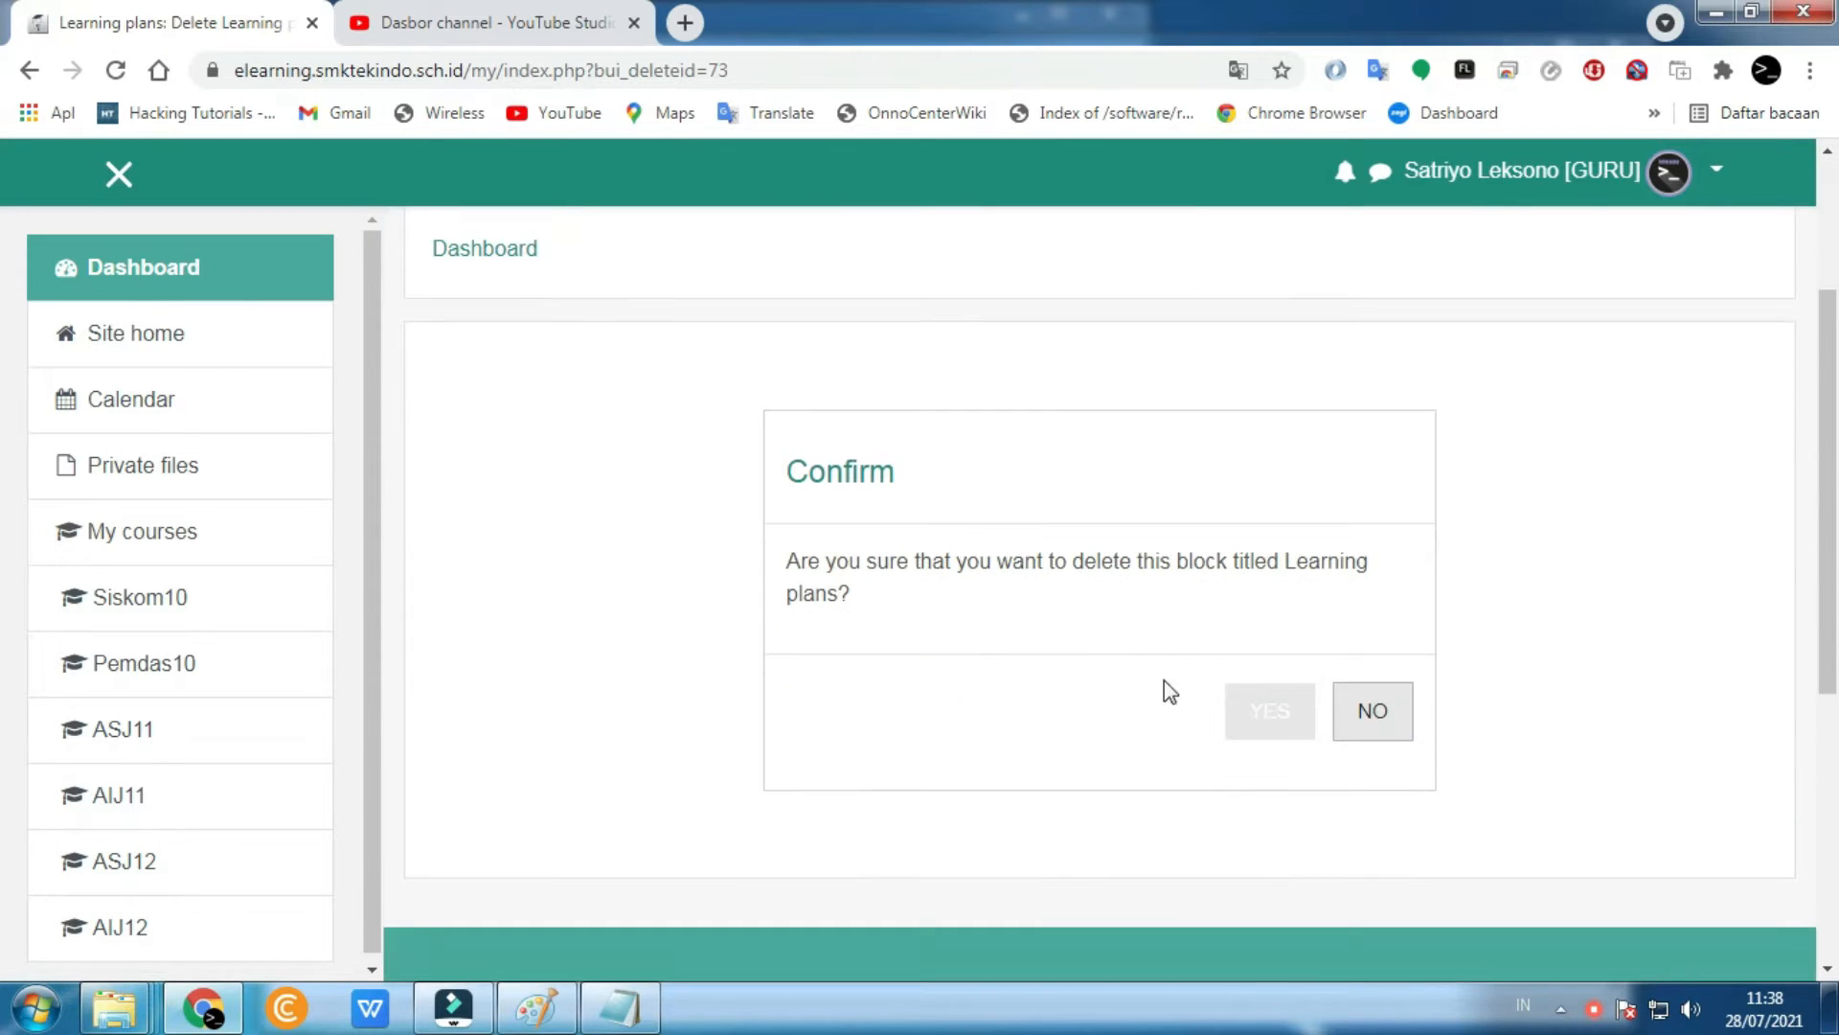
click(1272, 717)
scroll(676, 642, down, 1)
scroll(676, 642, down, 6)
scroll(706, 649, up, 7)
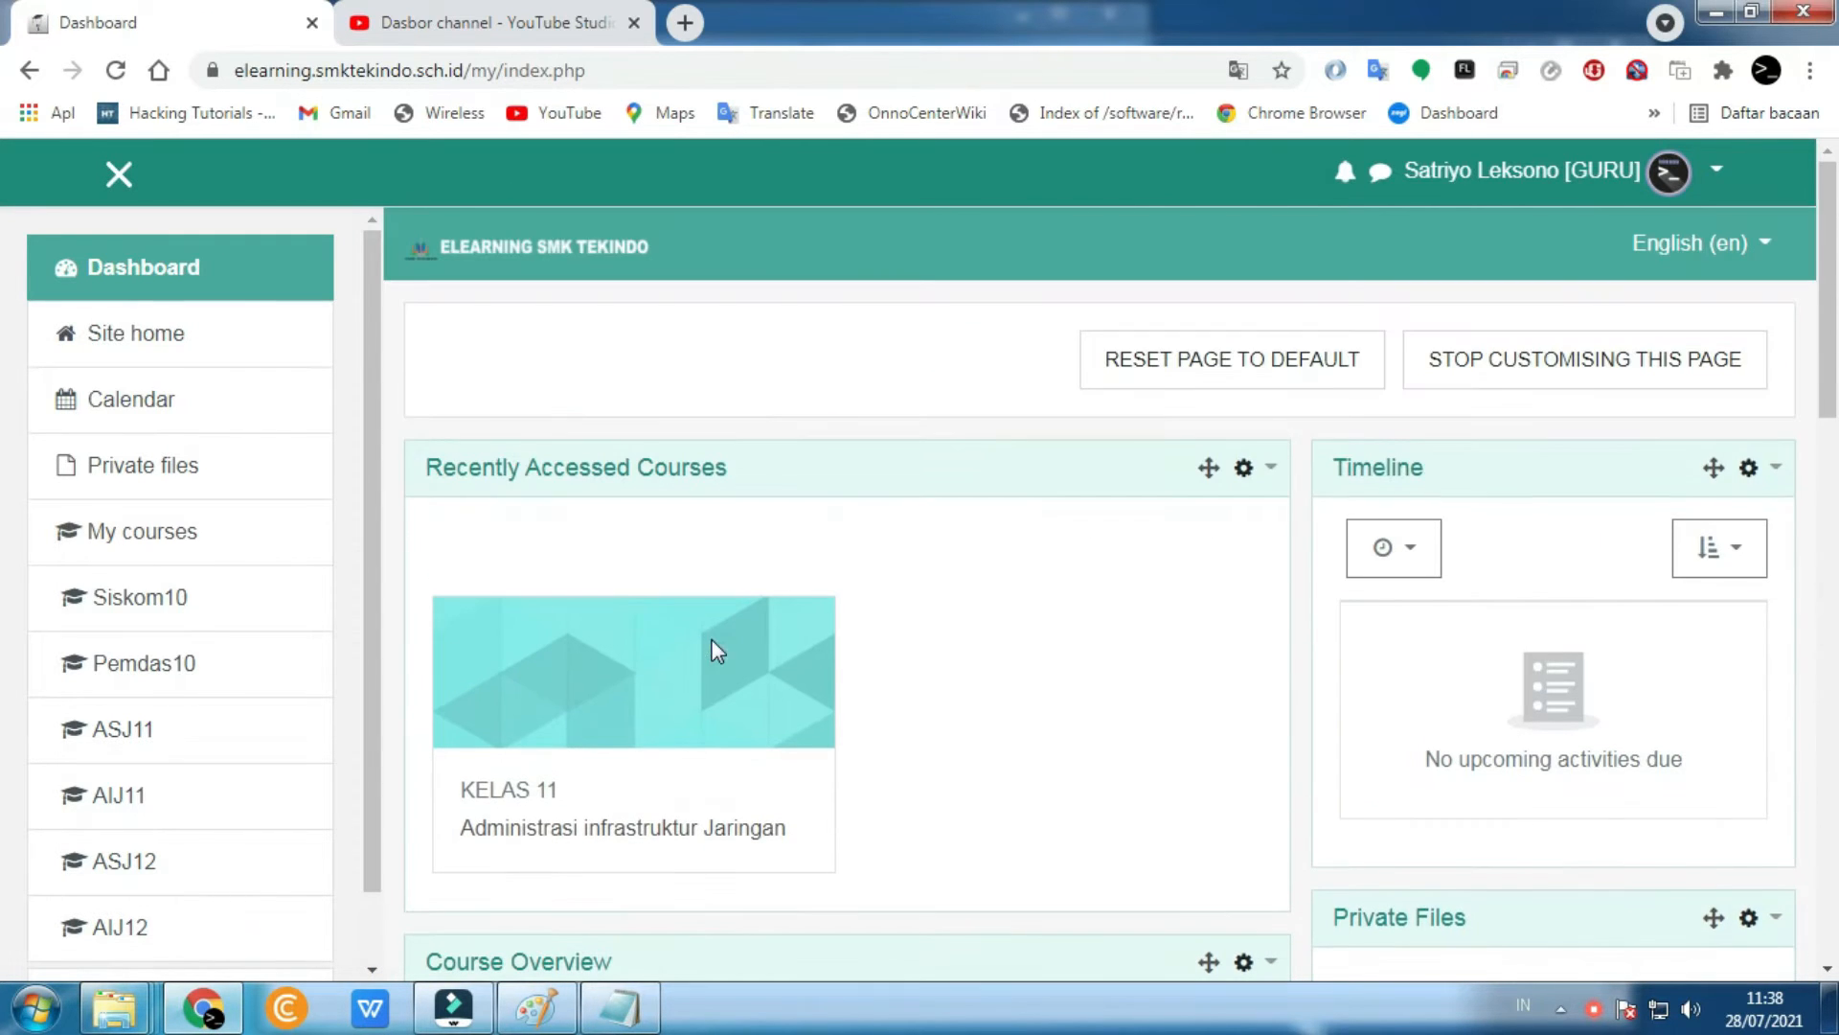
- Delete the Recently Accessed Courses block, confirming with Yes
click(1245, 469)
click(1130, 621)
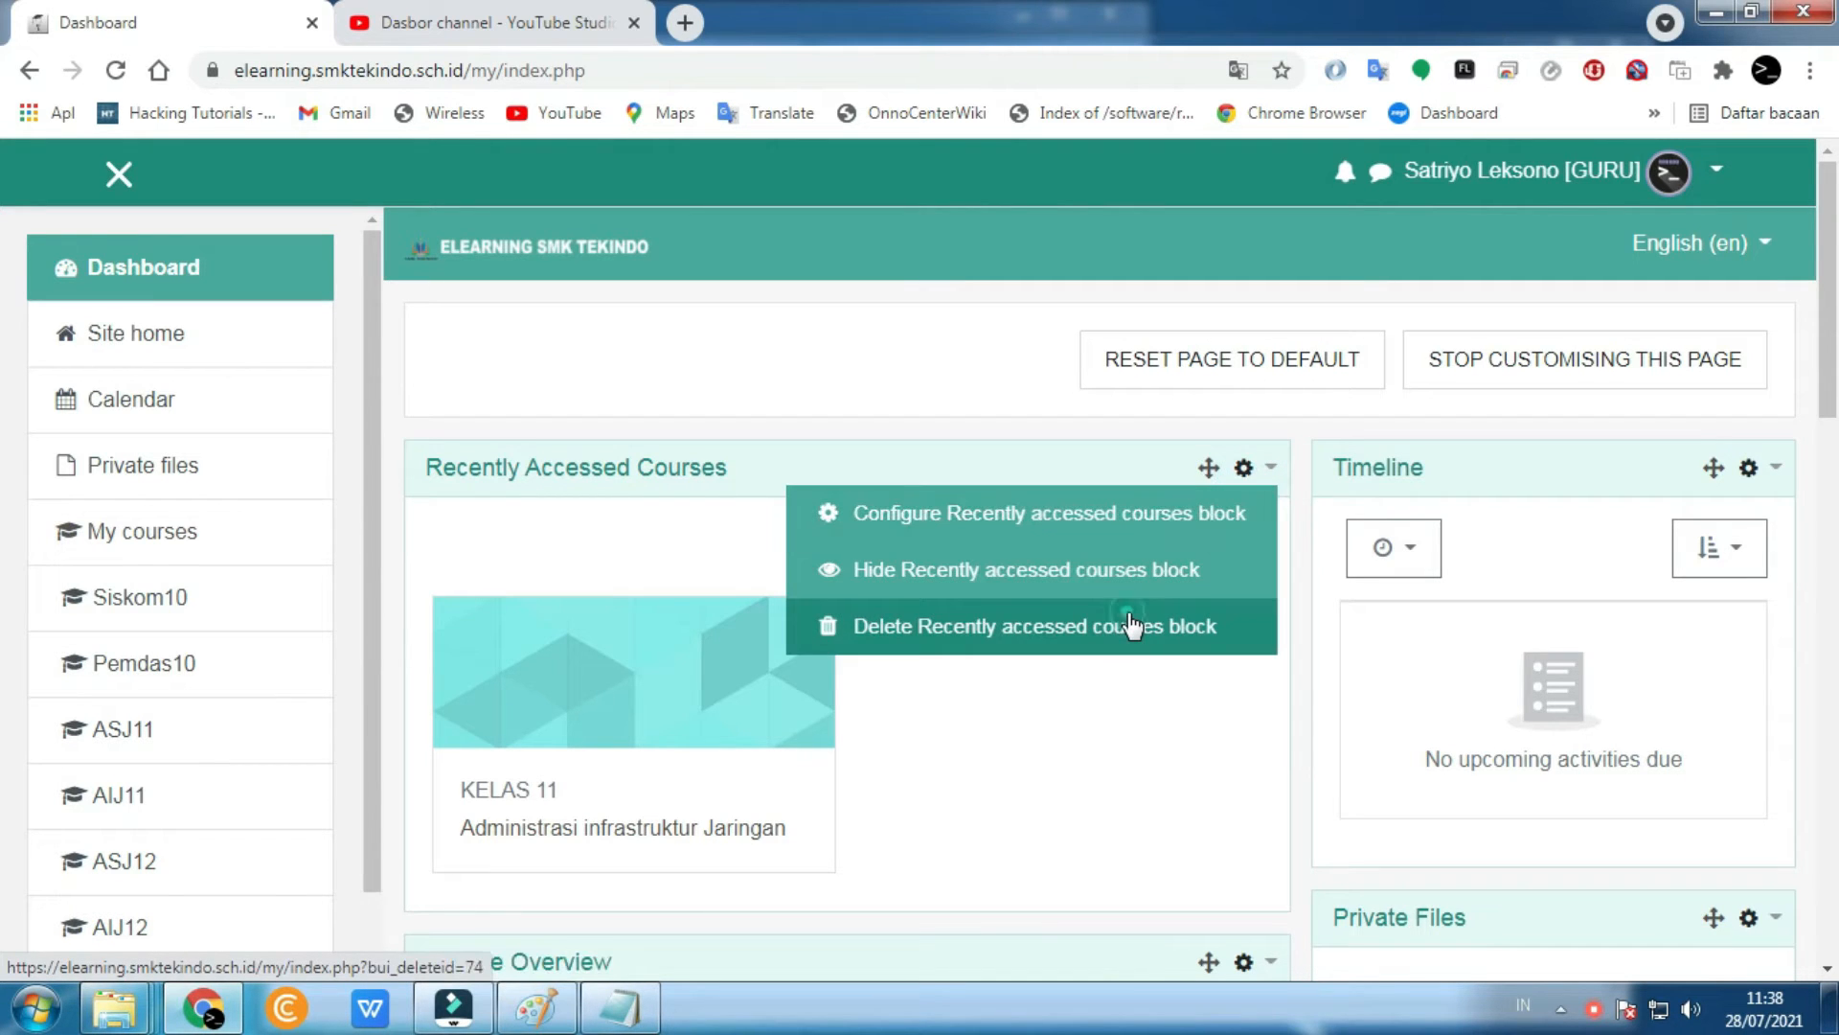
scroll(938, 613, down, 3)
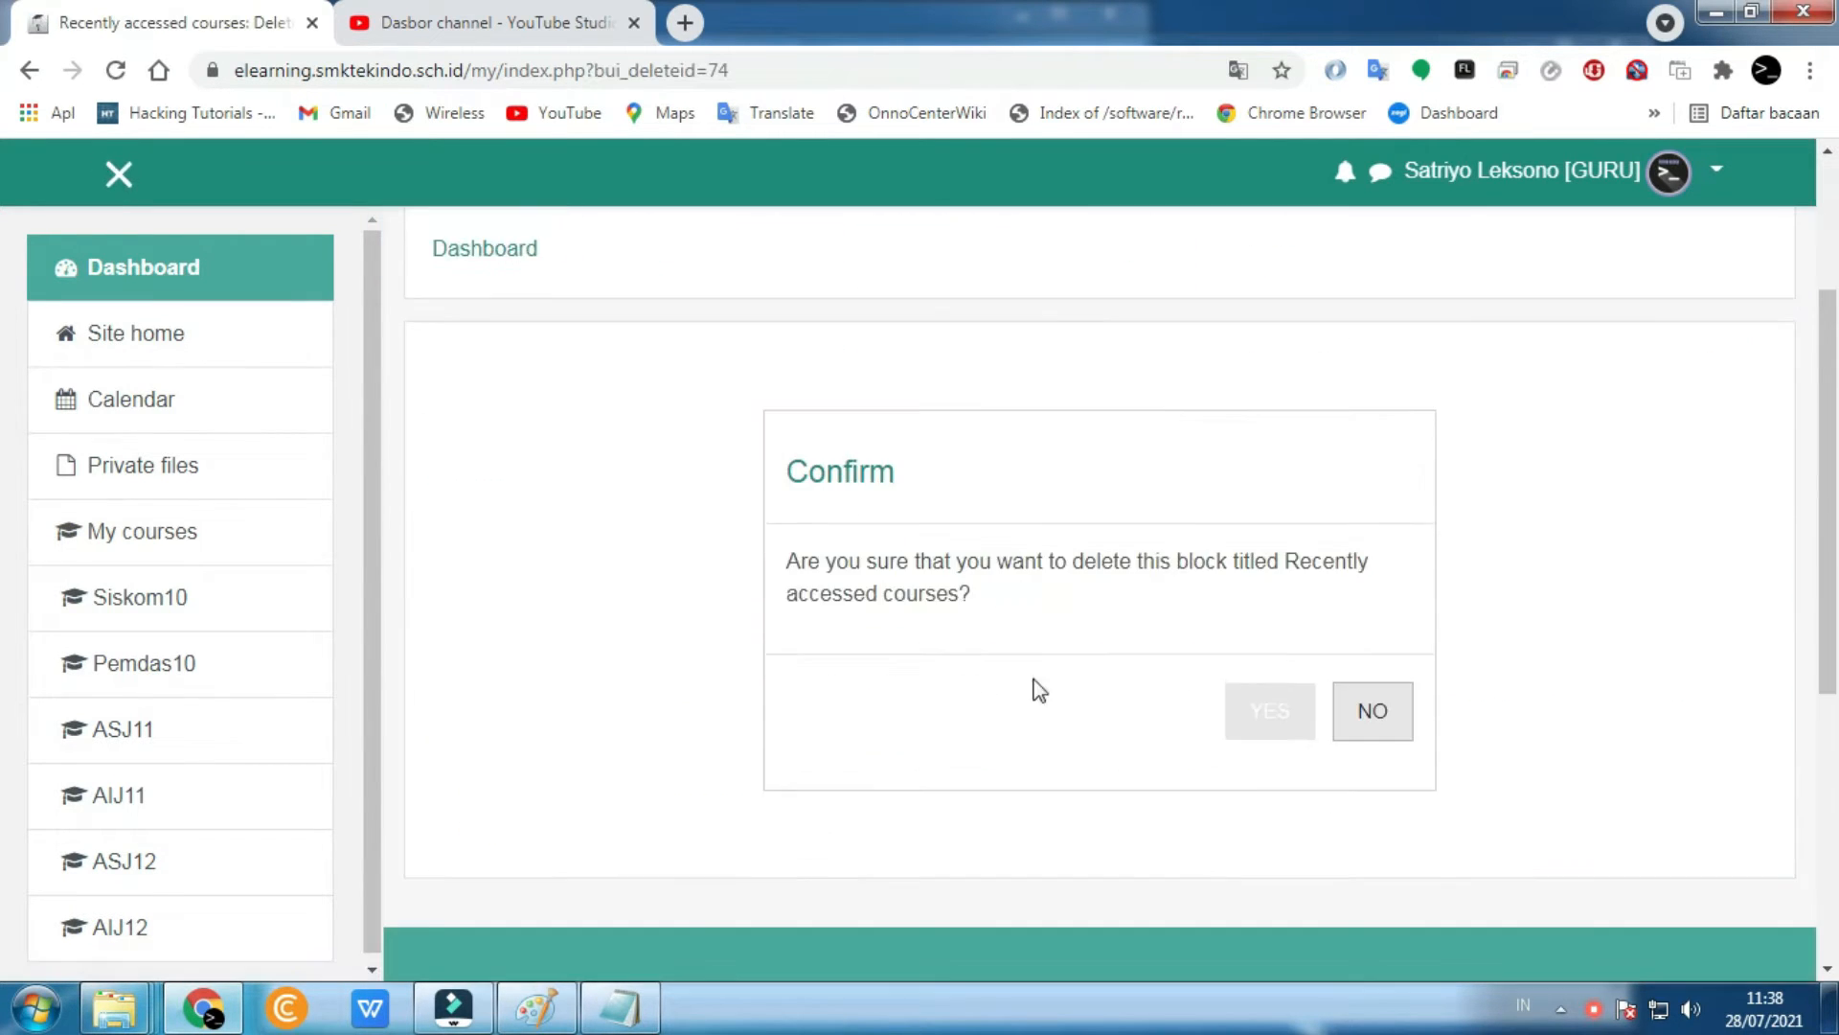
click(1271, 716)
scroll(767, 670, down, 5)
scroll(760, 669, up, 5)
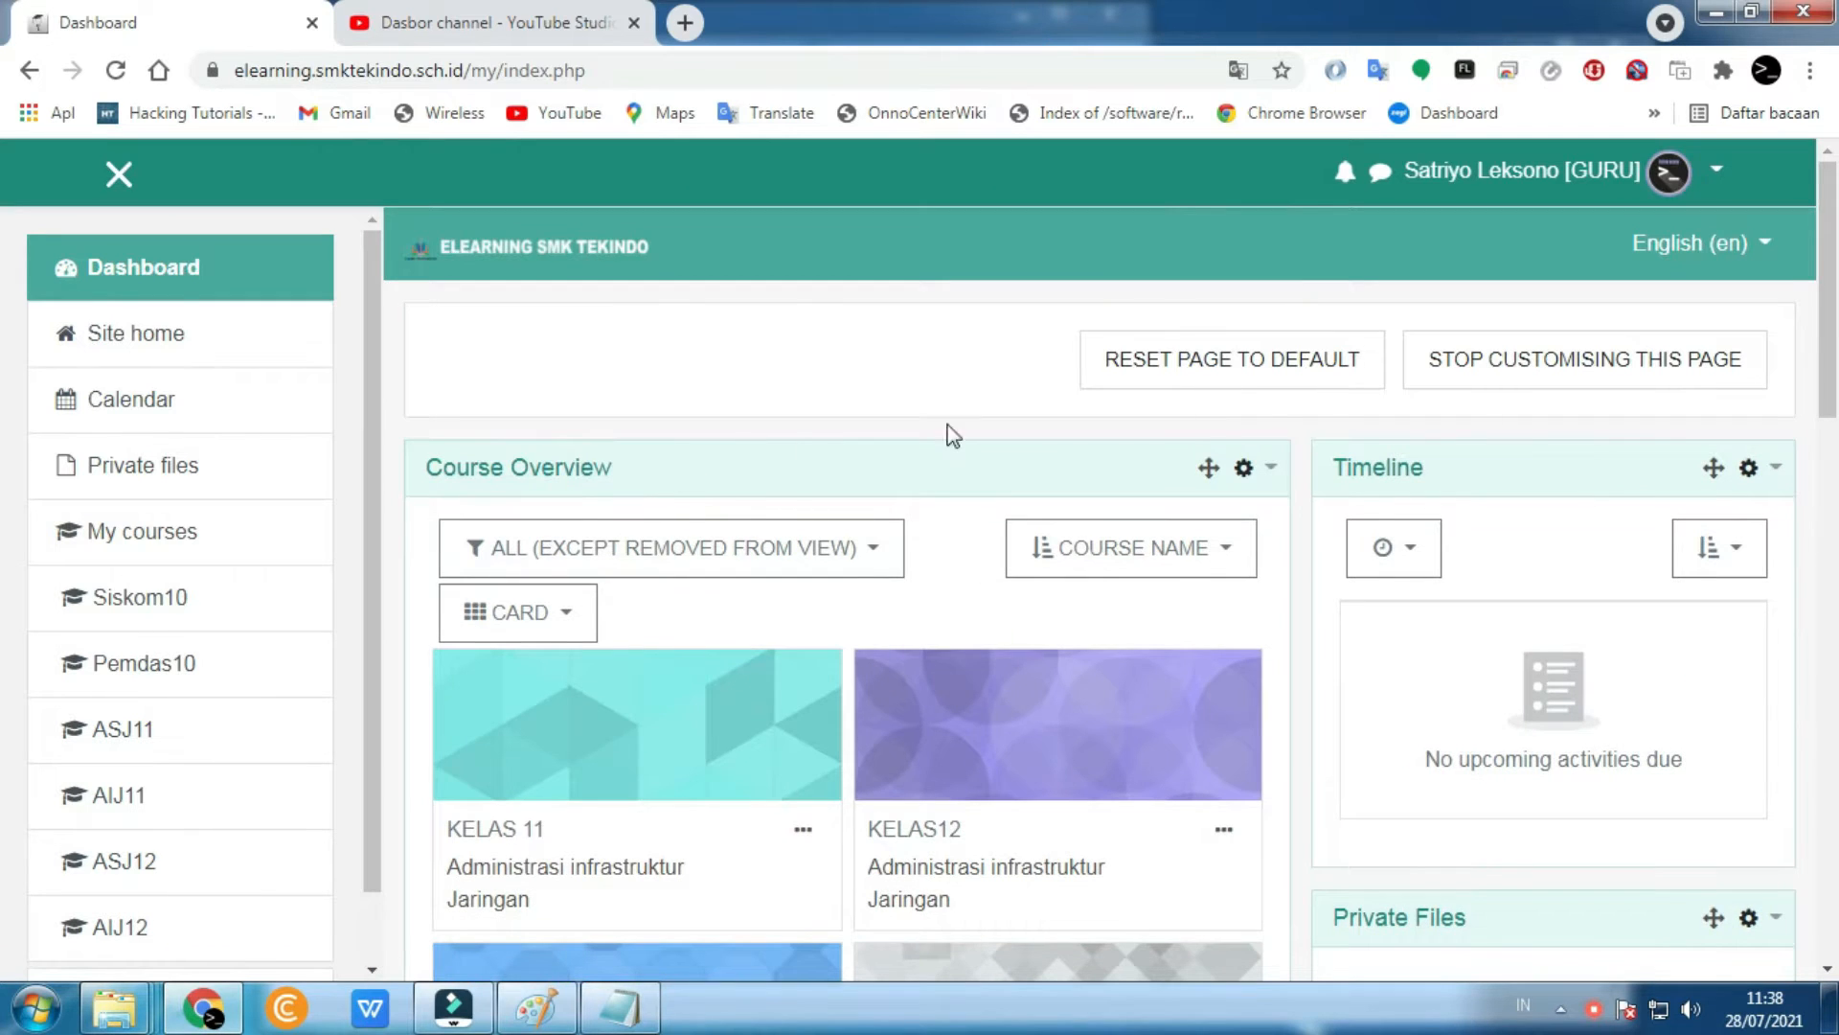
scroll(855, 479, down, 10)
scroll(939, 594, up, 9)
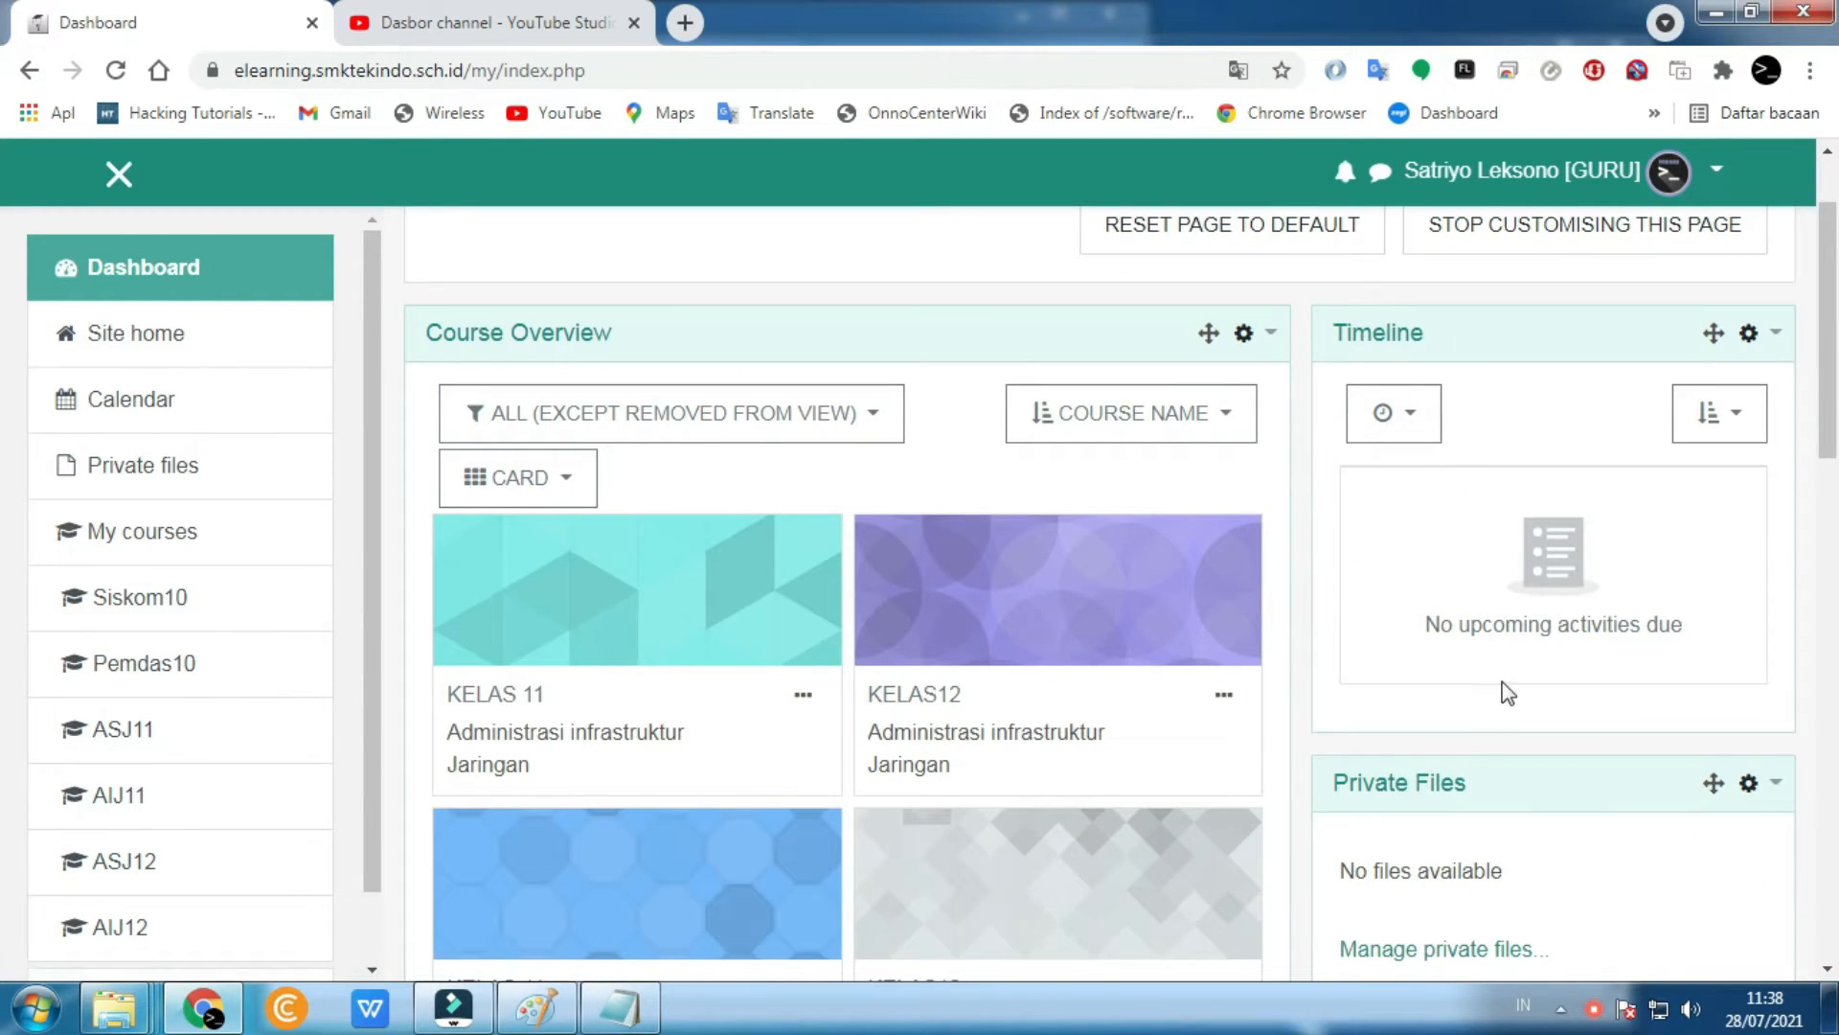
scroll(1508, 699, down, 4)
- Drag the Online Users block above Timeline in the right column
drag(1718, 645, 1688, 379)
scroll(1688, 431, up, 3)
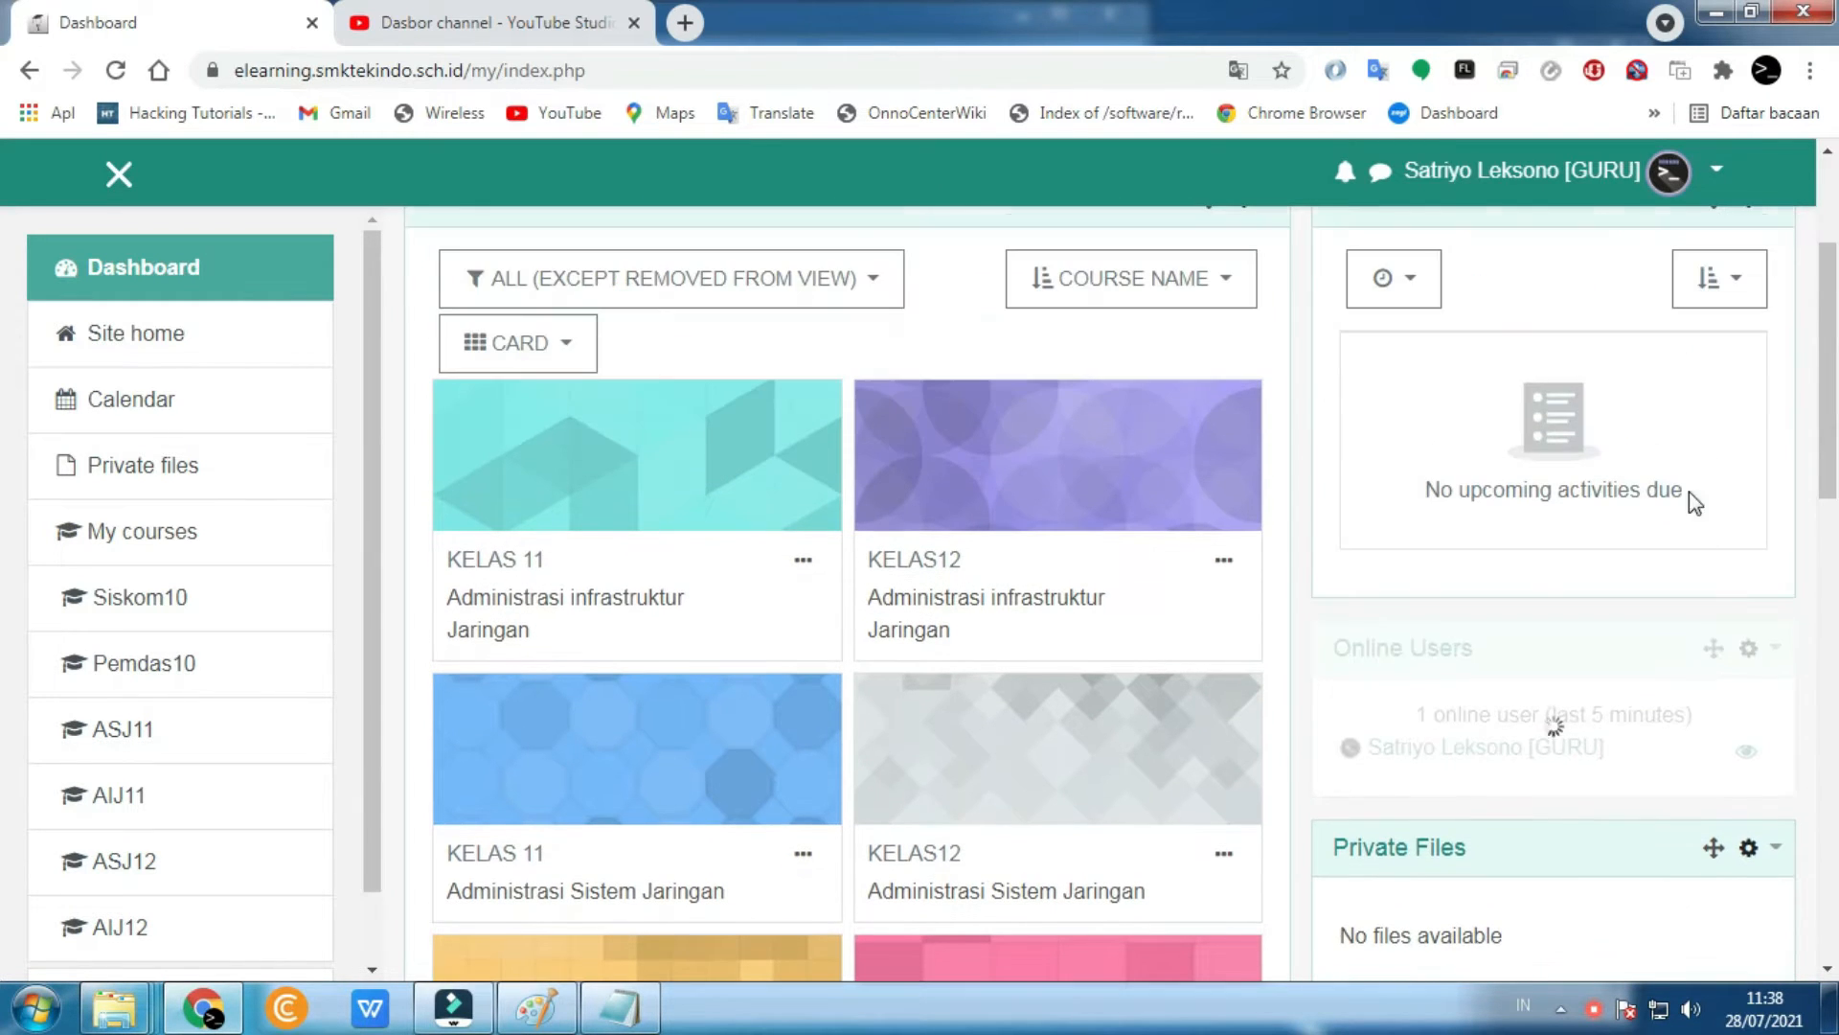
drag(1715, 645, 1704, 329)
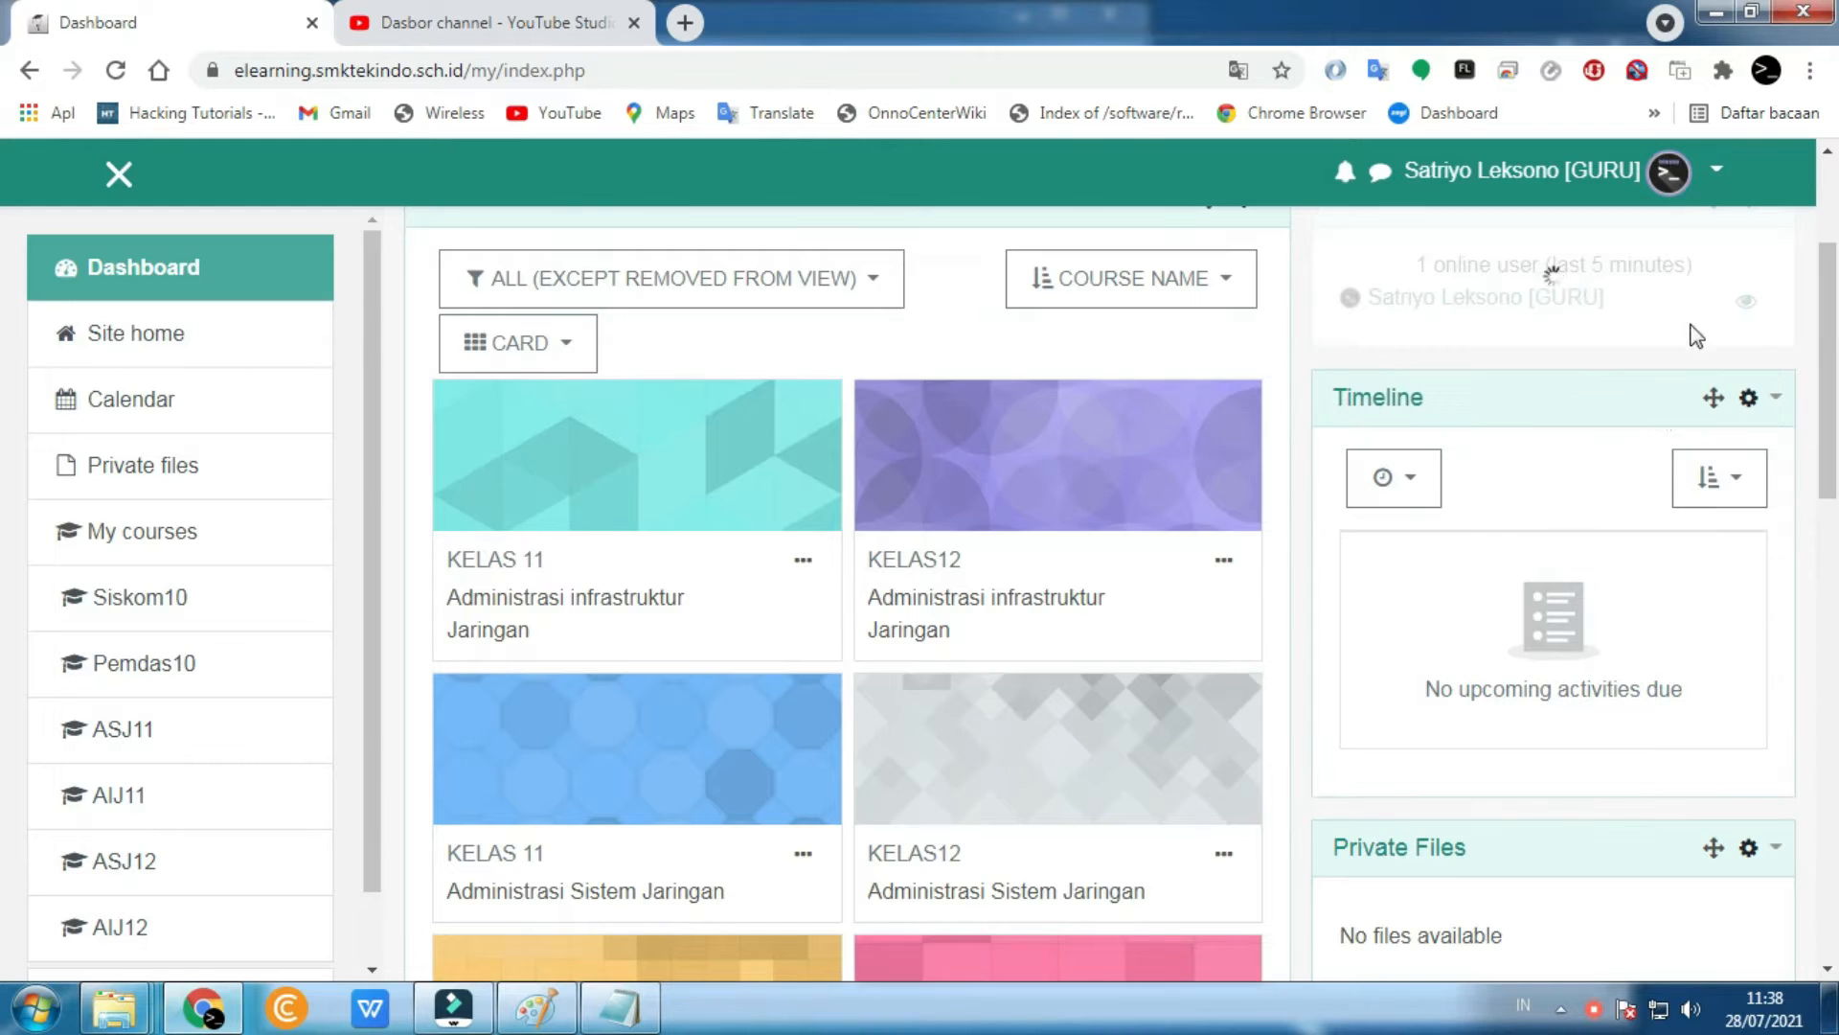
scroll(1612, 495, up, 3)
scroll(1613, 494, down, 8)
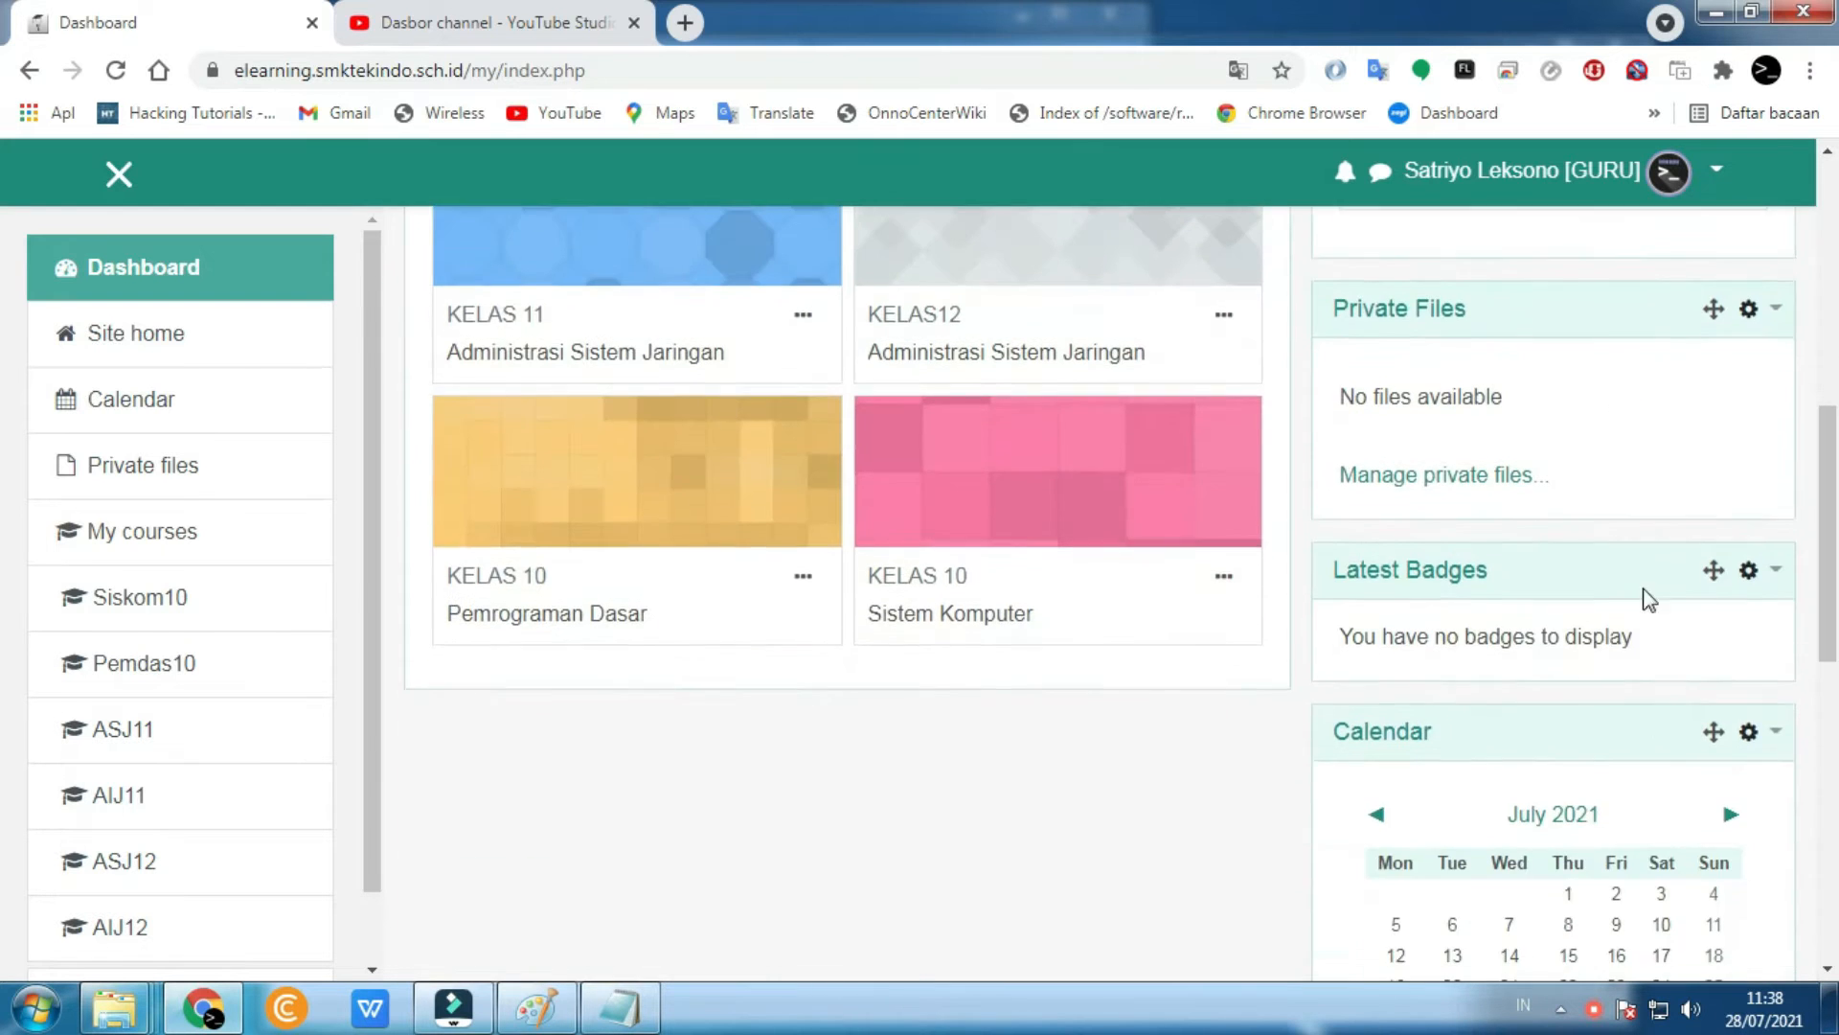
- Move the Calendar block up above Timeline and review the rearranged dashboard
drag(1720, 738, 1650, 360)
scroll(1640, 495, up, 3)
drag(1706, 710, 1667, 361)
scroll(1665, 424, up, 1)
scroll(1507, 644, up, 3)
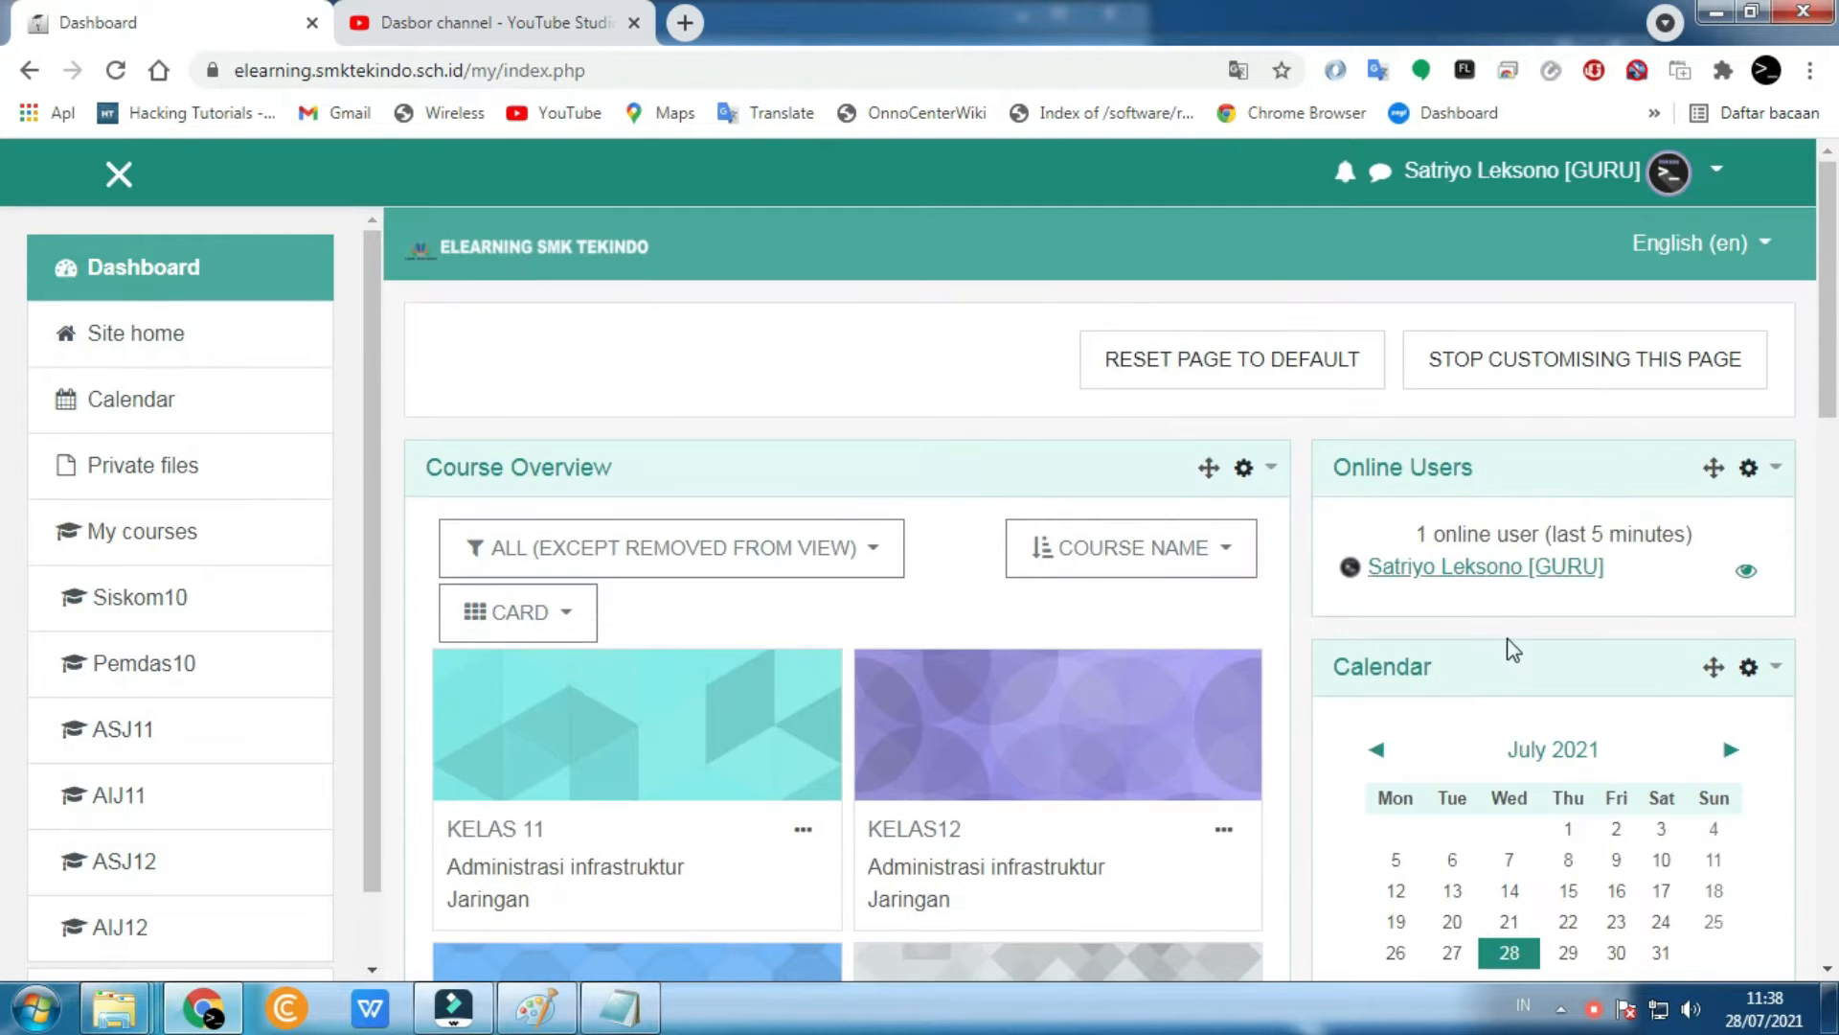
scroll(1514, 709, down, 3)
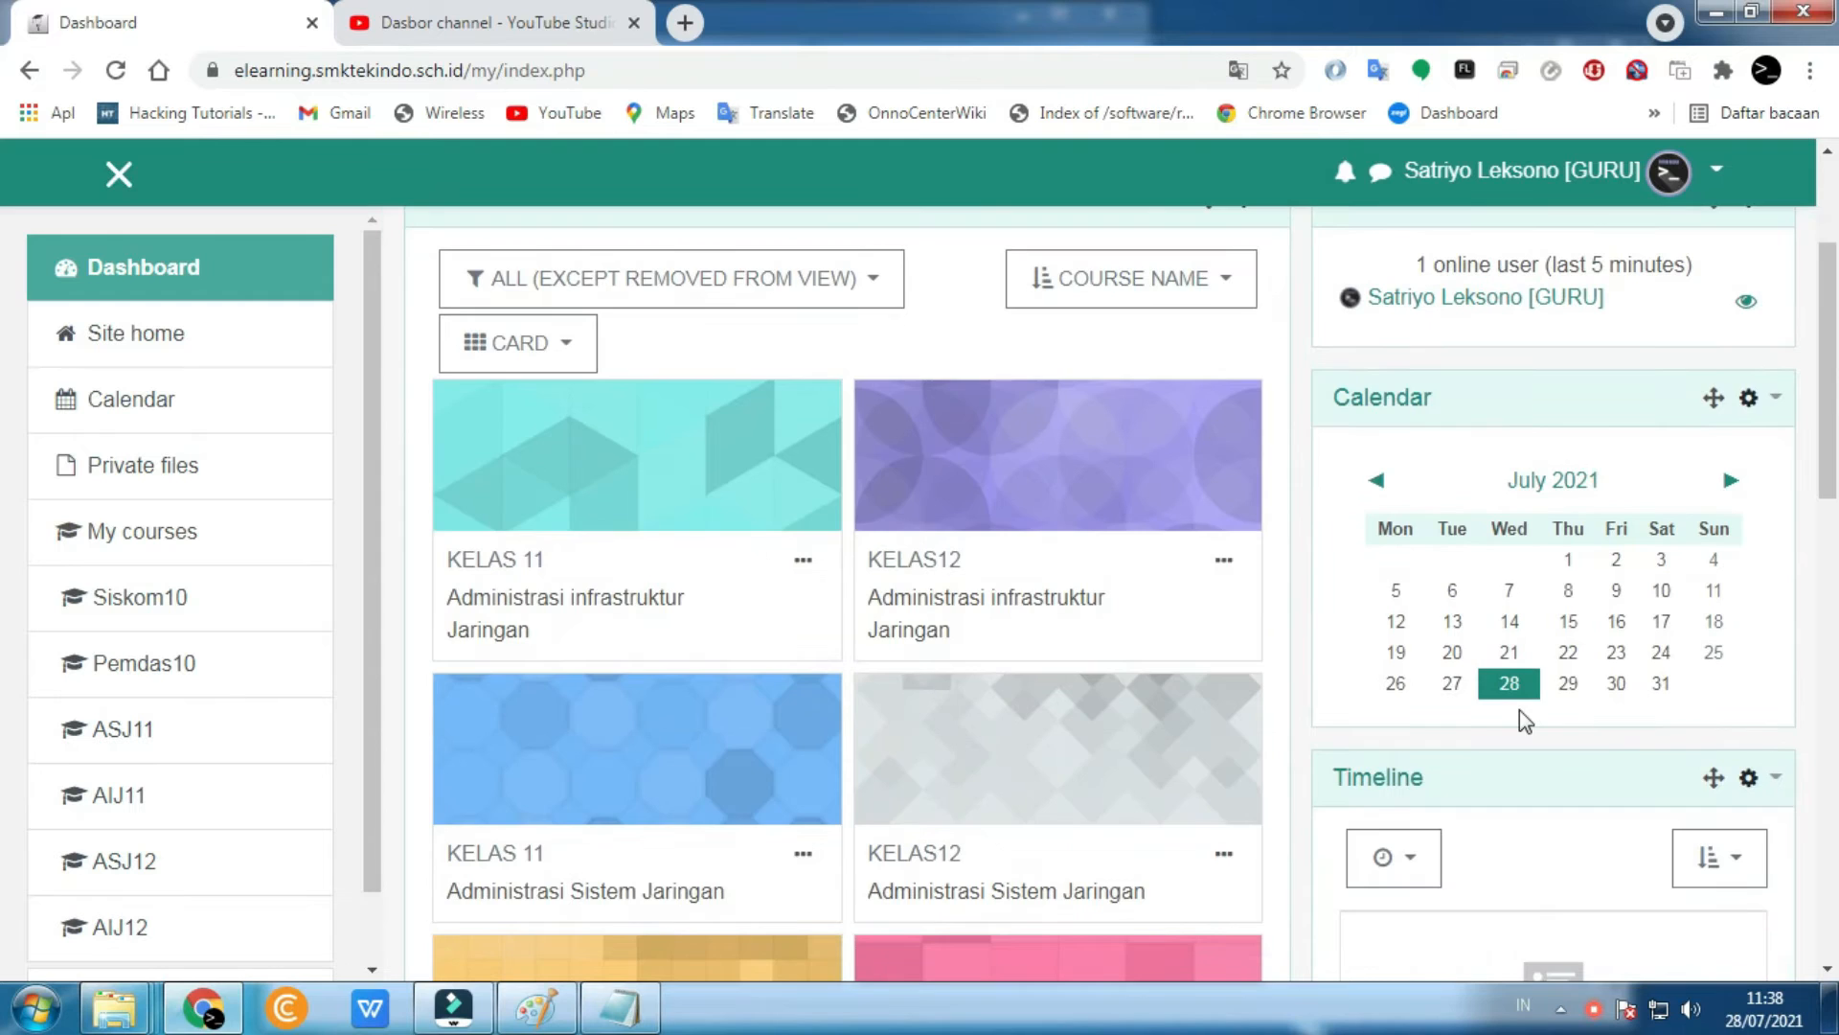
scroll(1519, 710, up, 3)
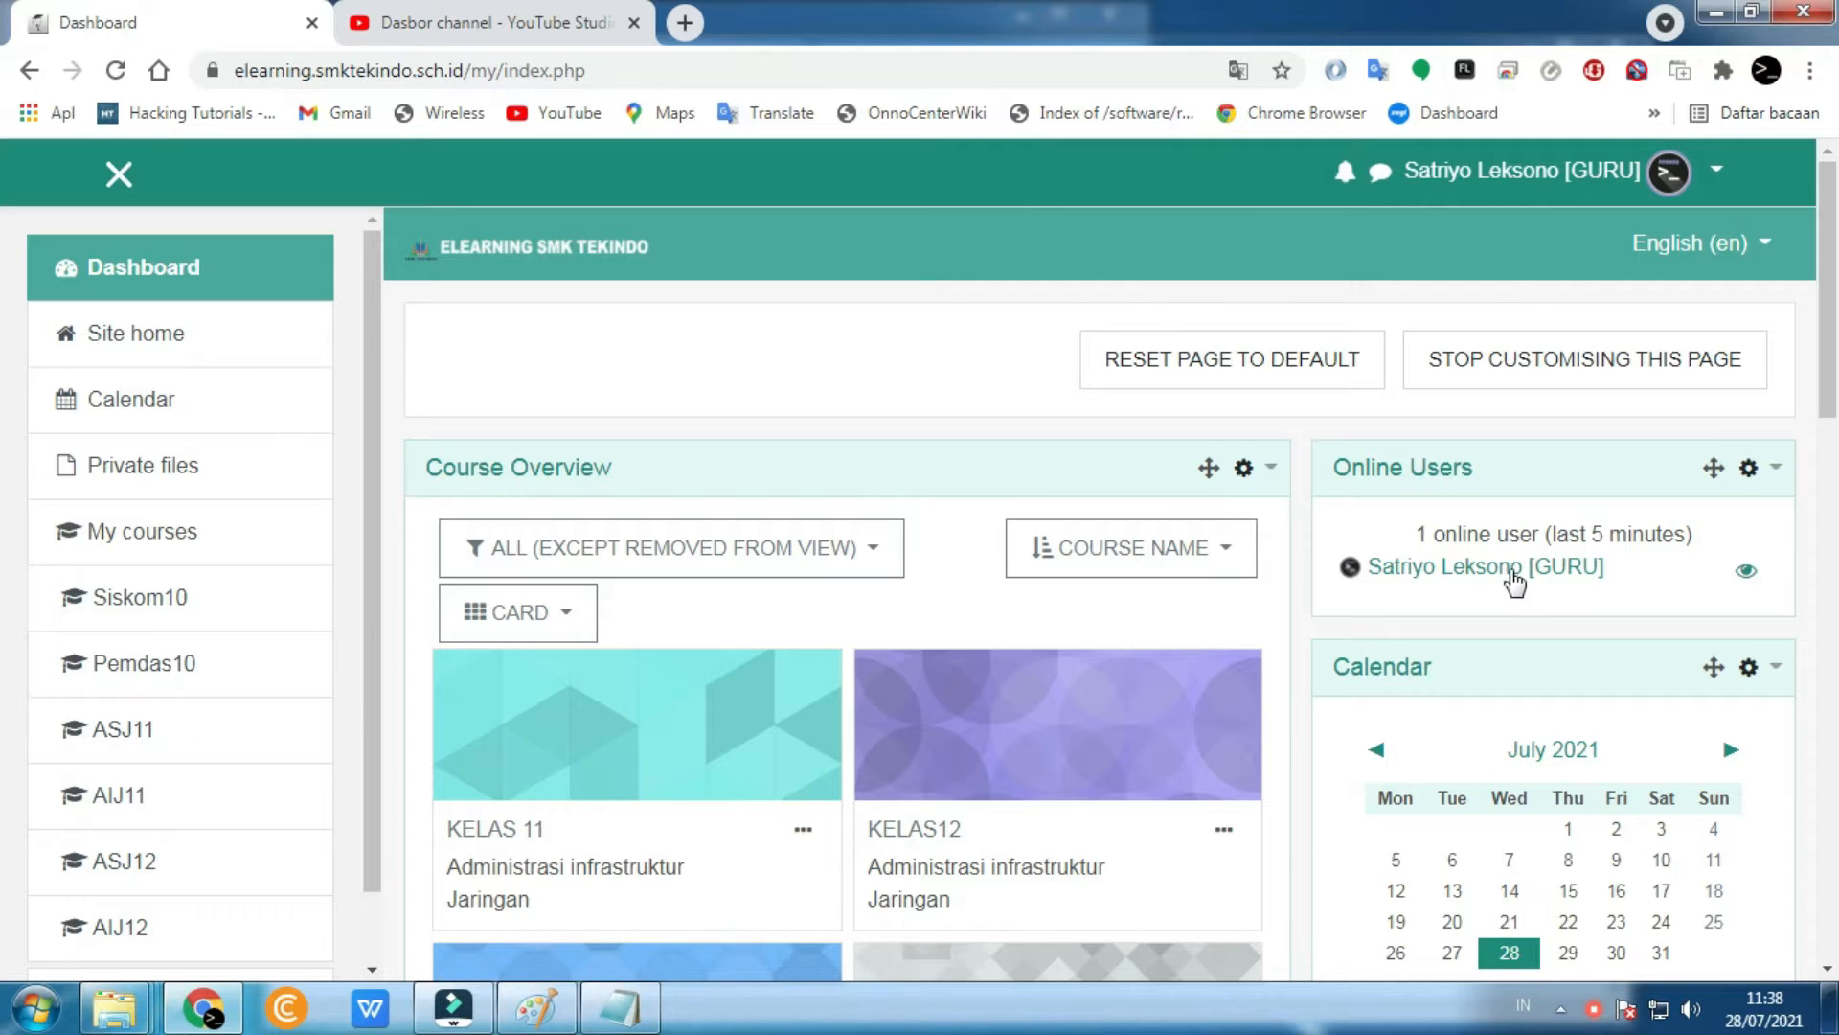
scroll(888, 560, down, 8)
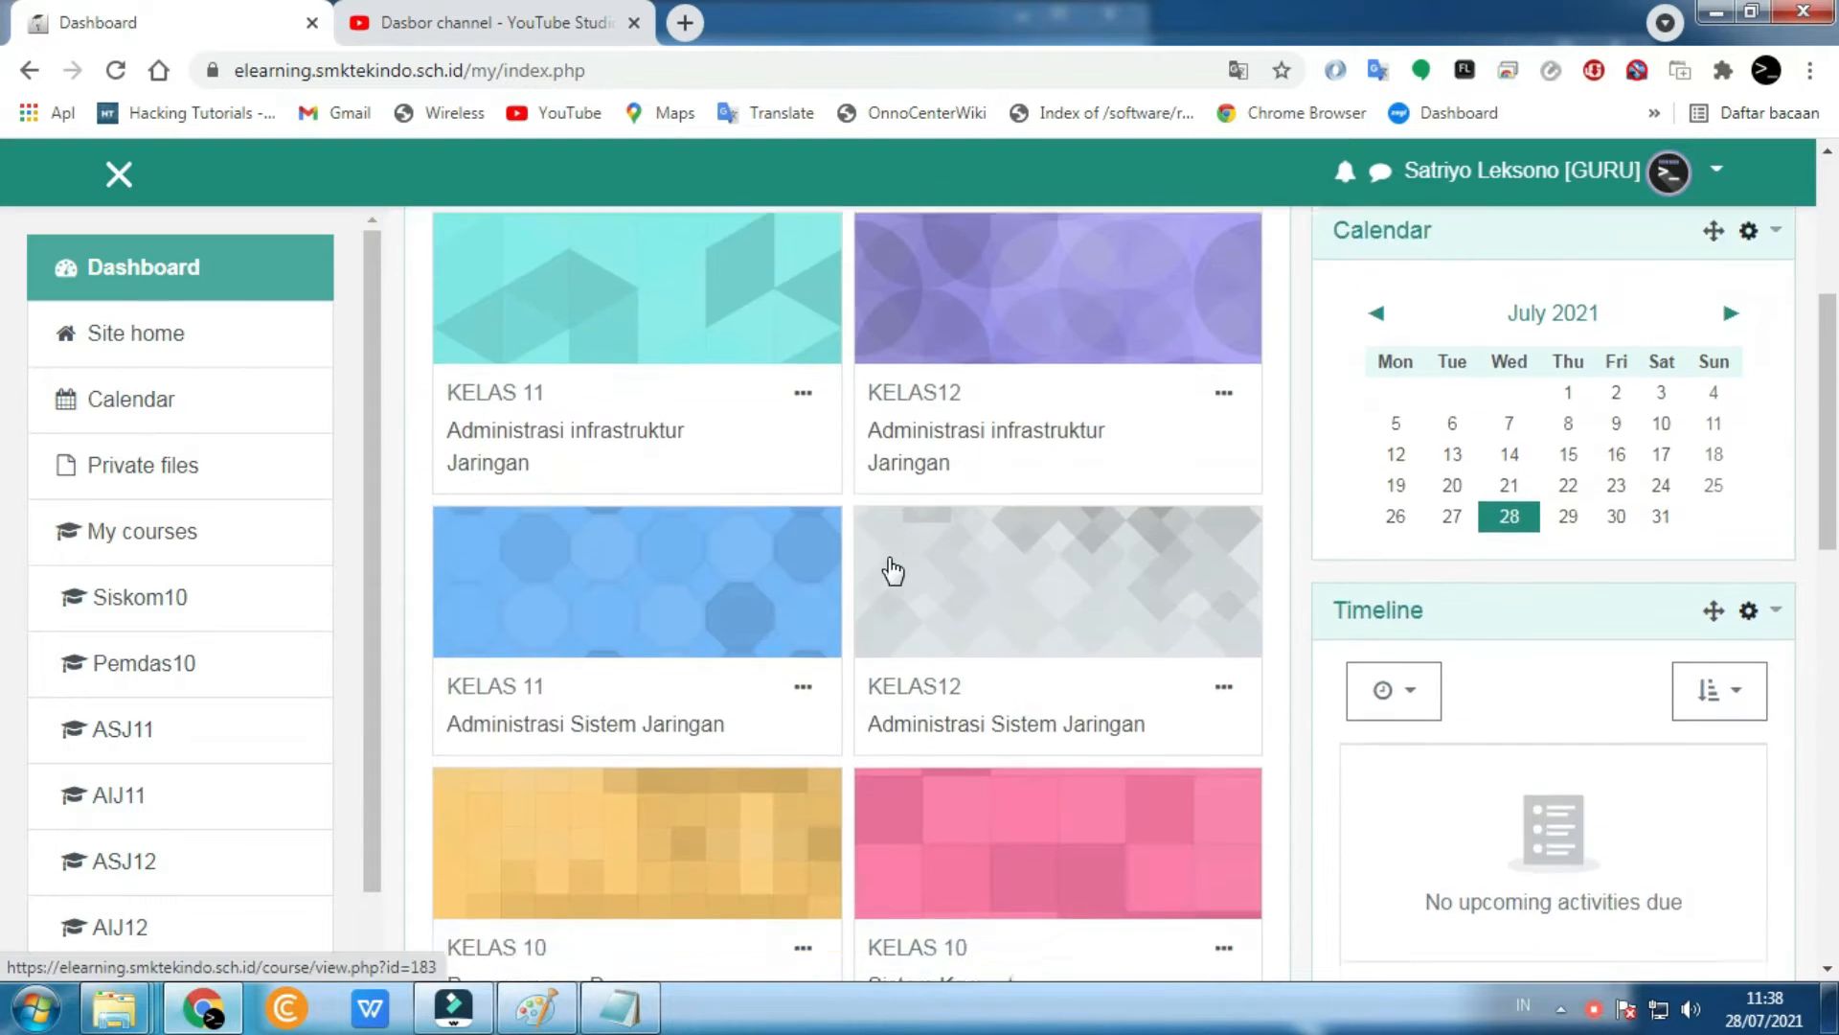
scroll(888, 559, down, 1)
scroll(888, 559, up, 9)
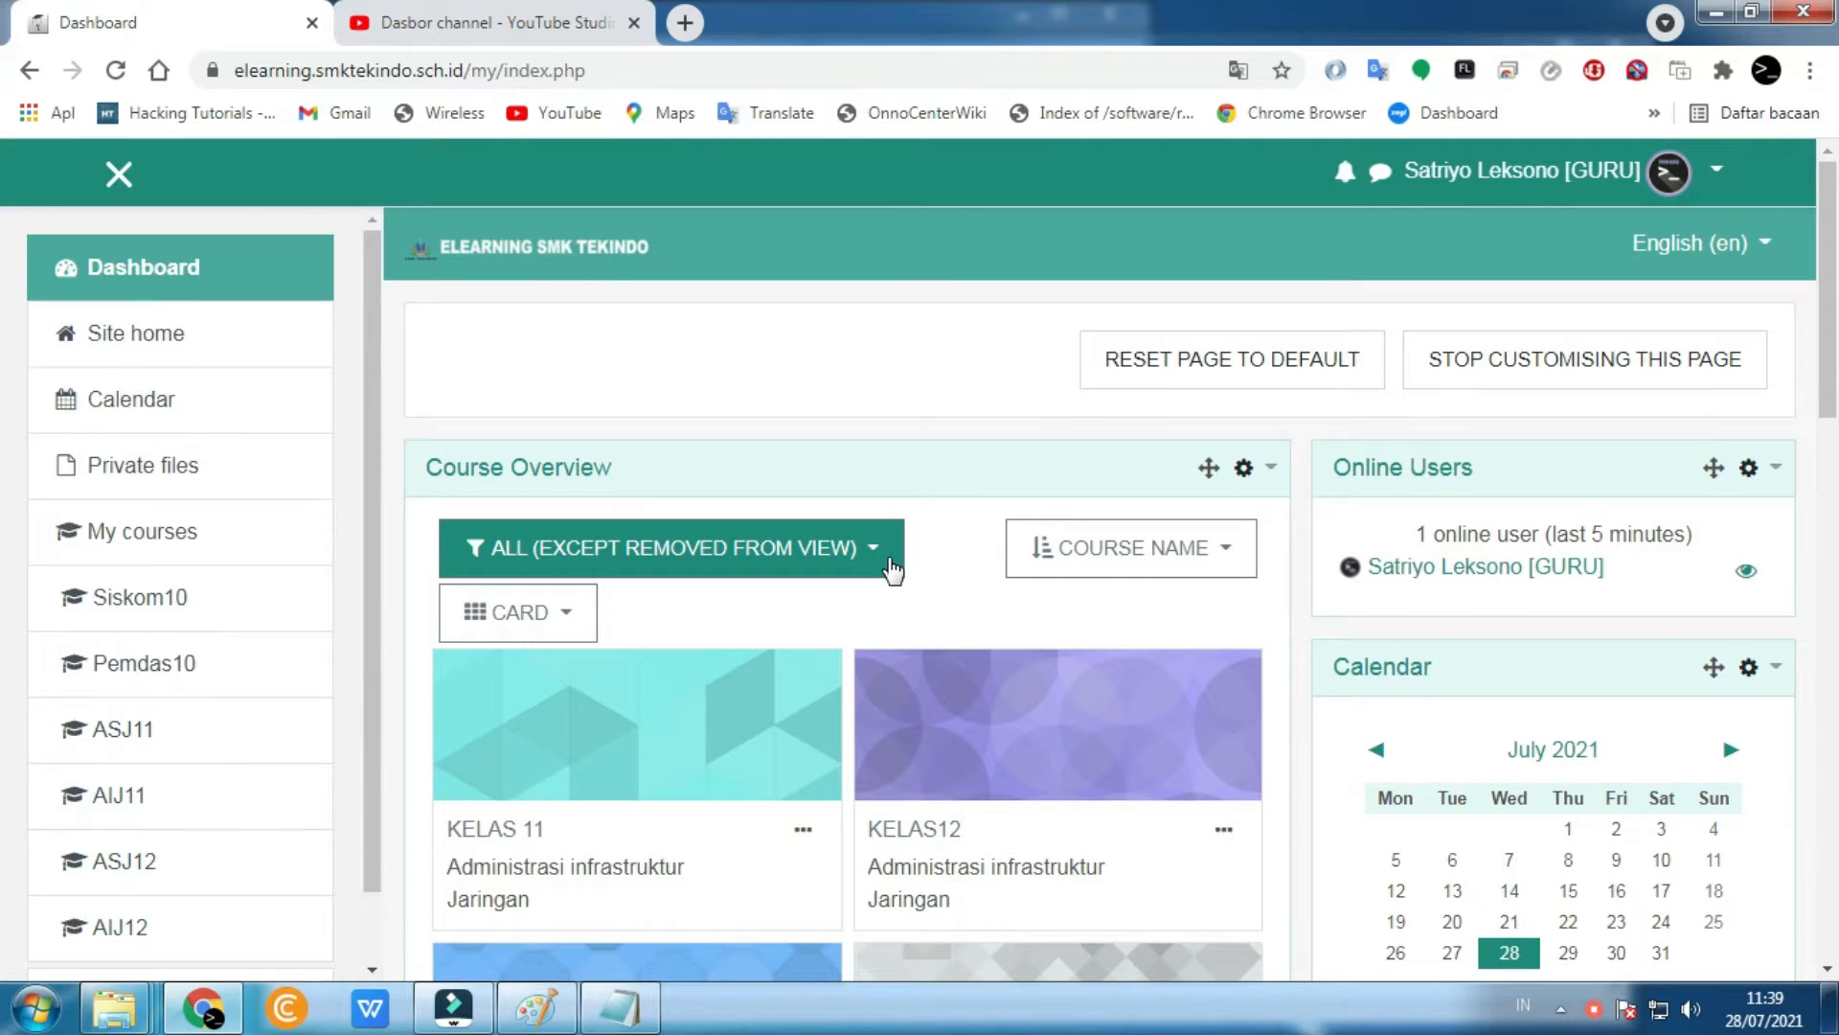
scroll(893, 570, down, 9)
scroll(1233, 589, up, 4)
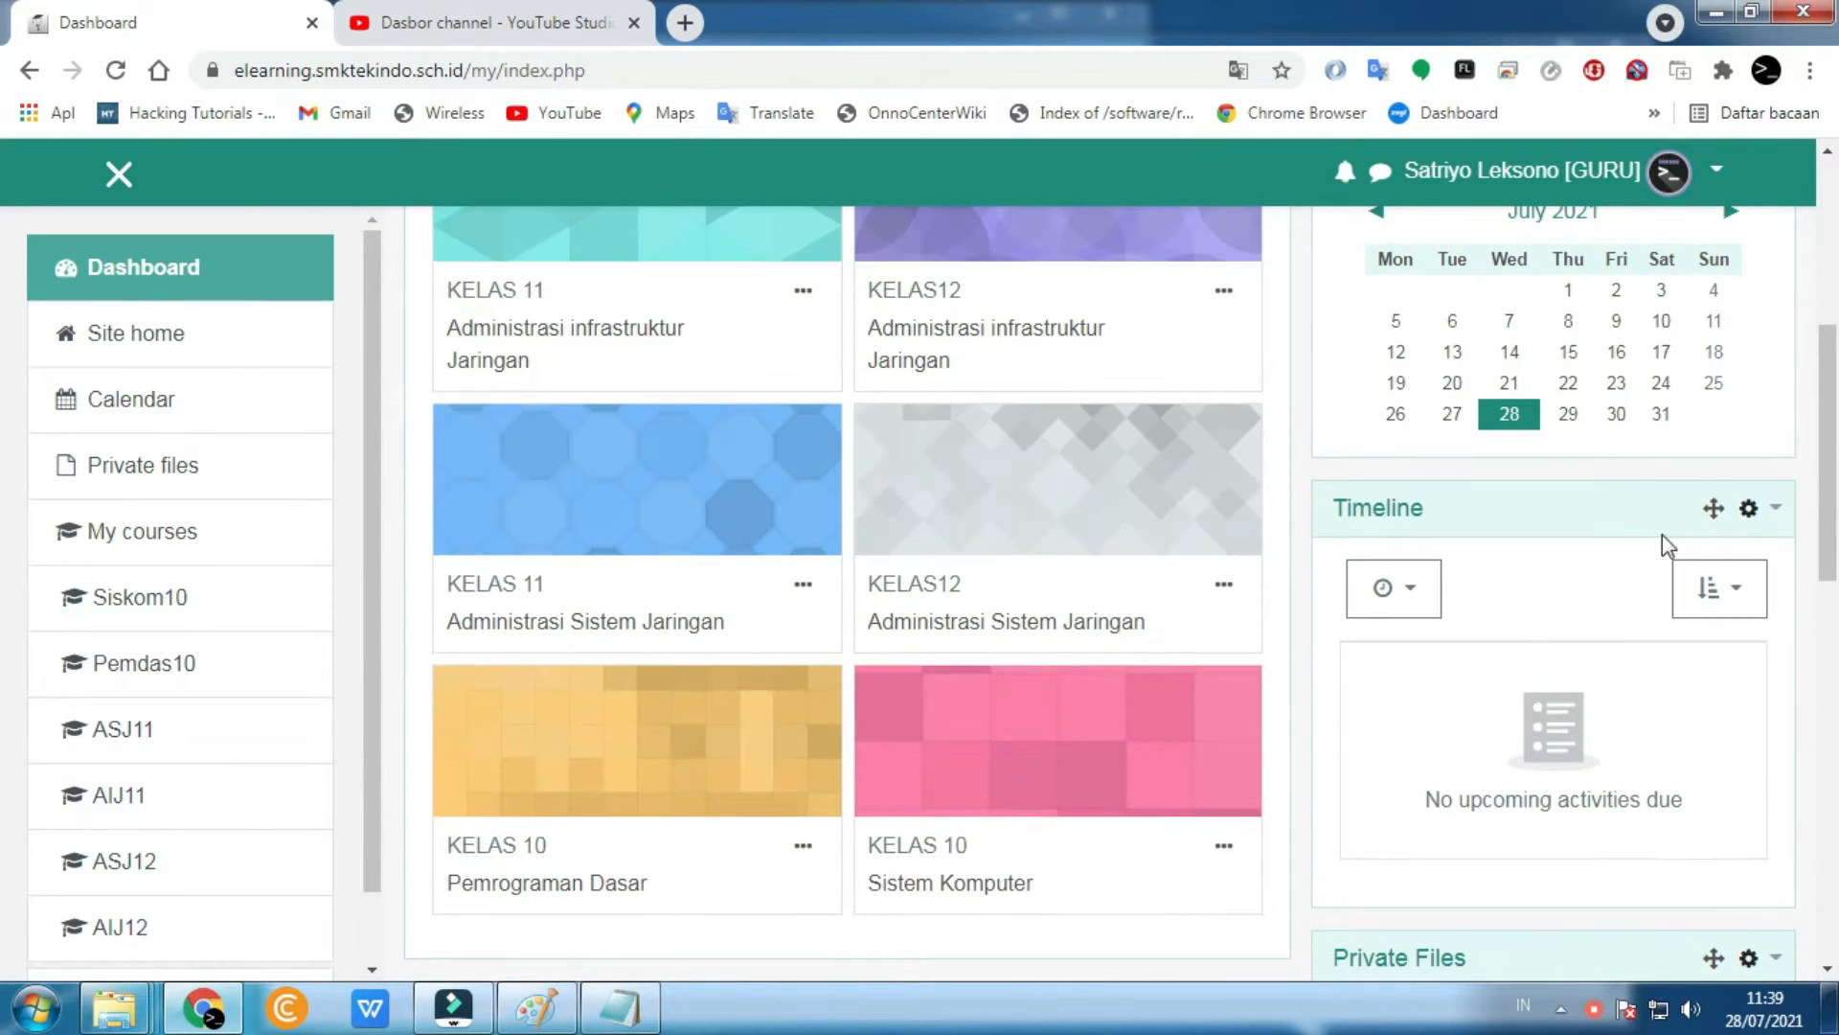
- Delete the Timeline block from the dashboard and confirm
click(1746, 514)
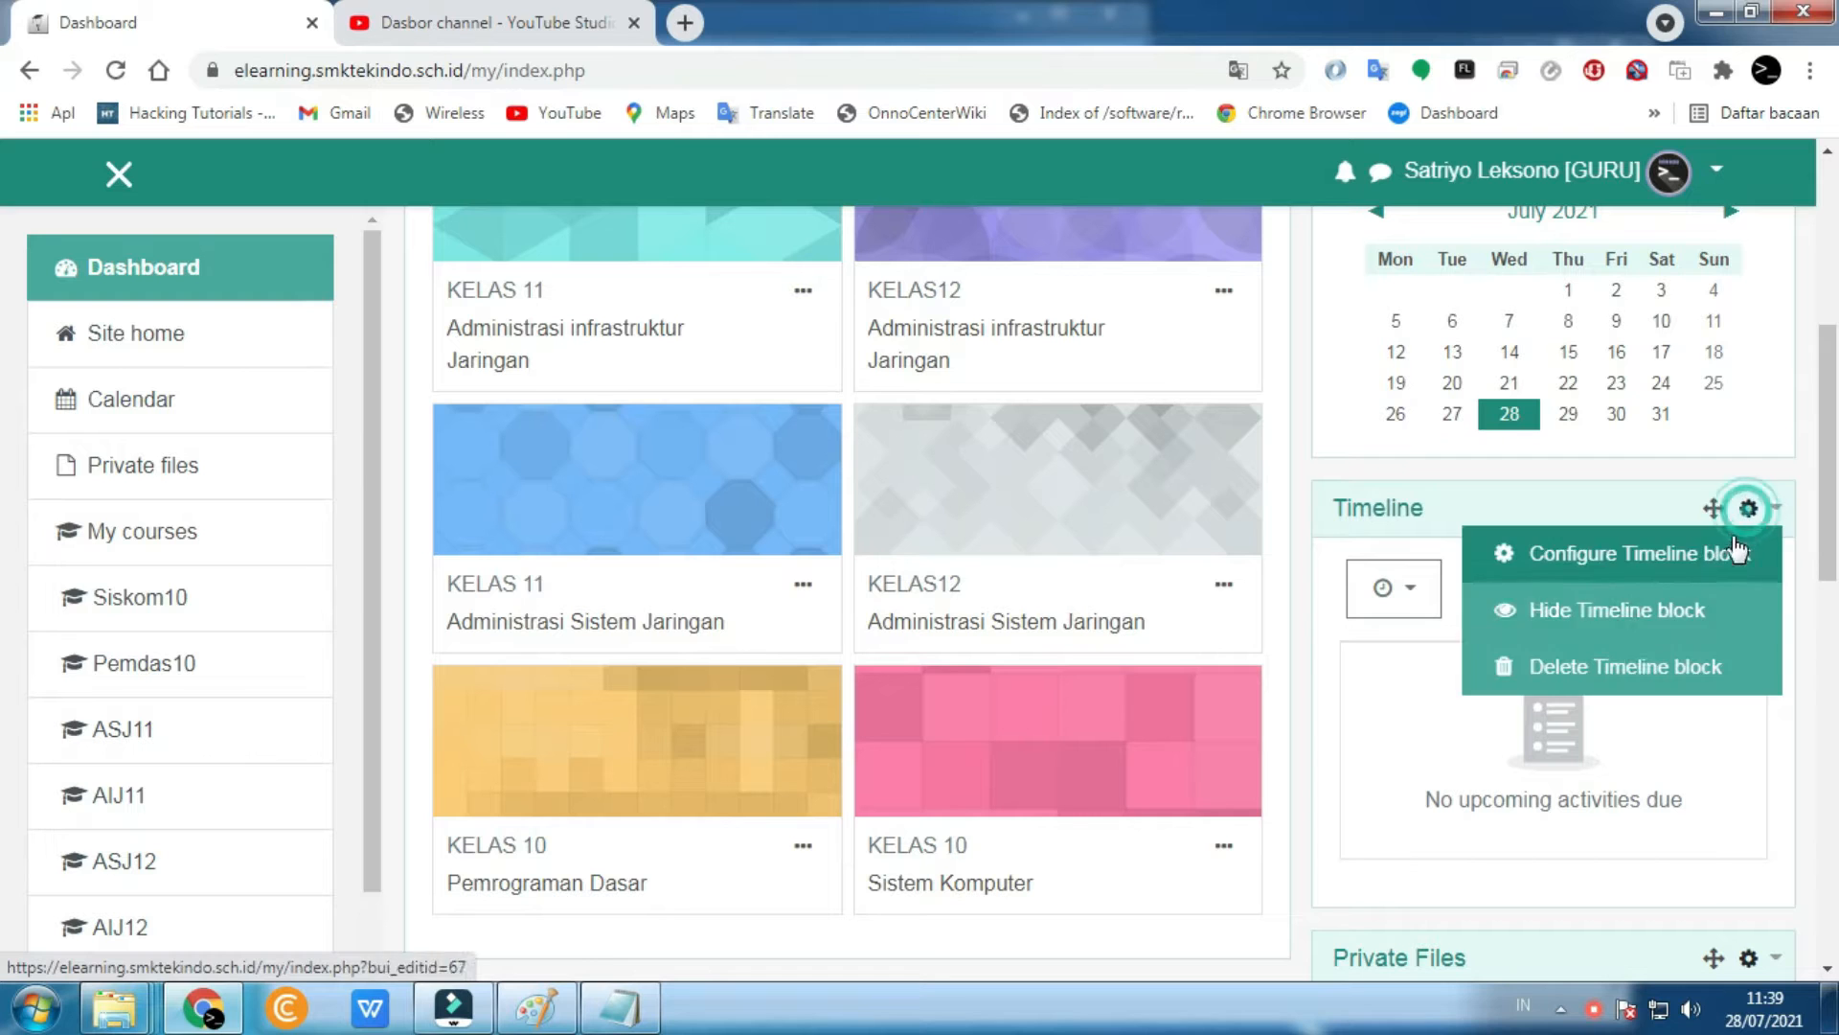
click(1626, 659)
click(1277, 949)
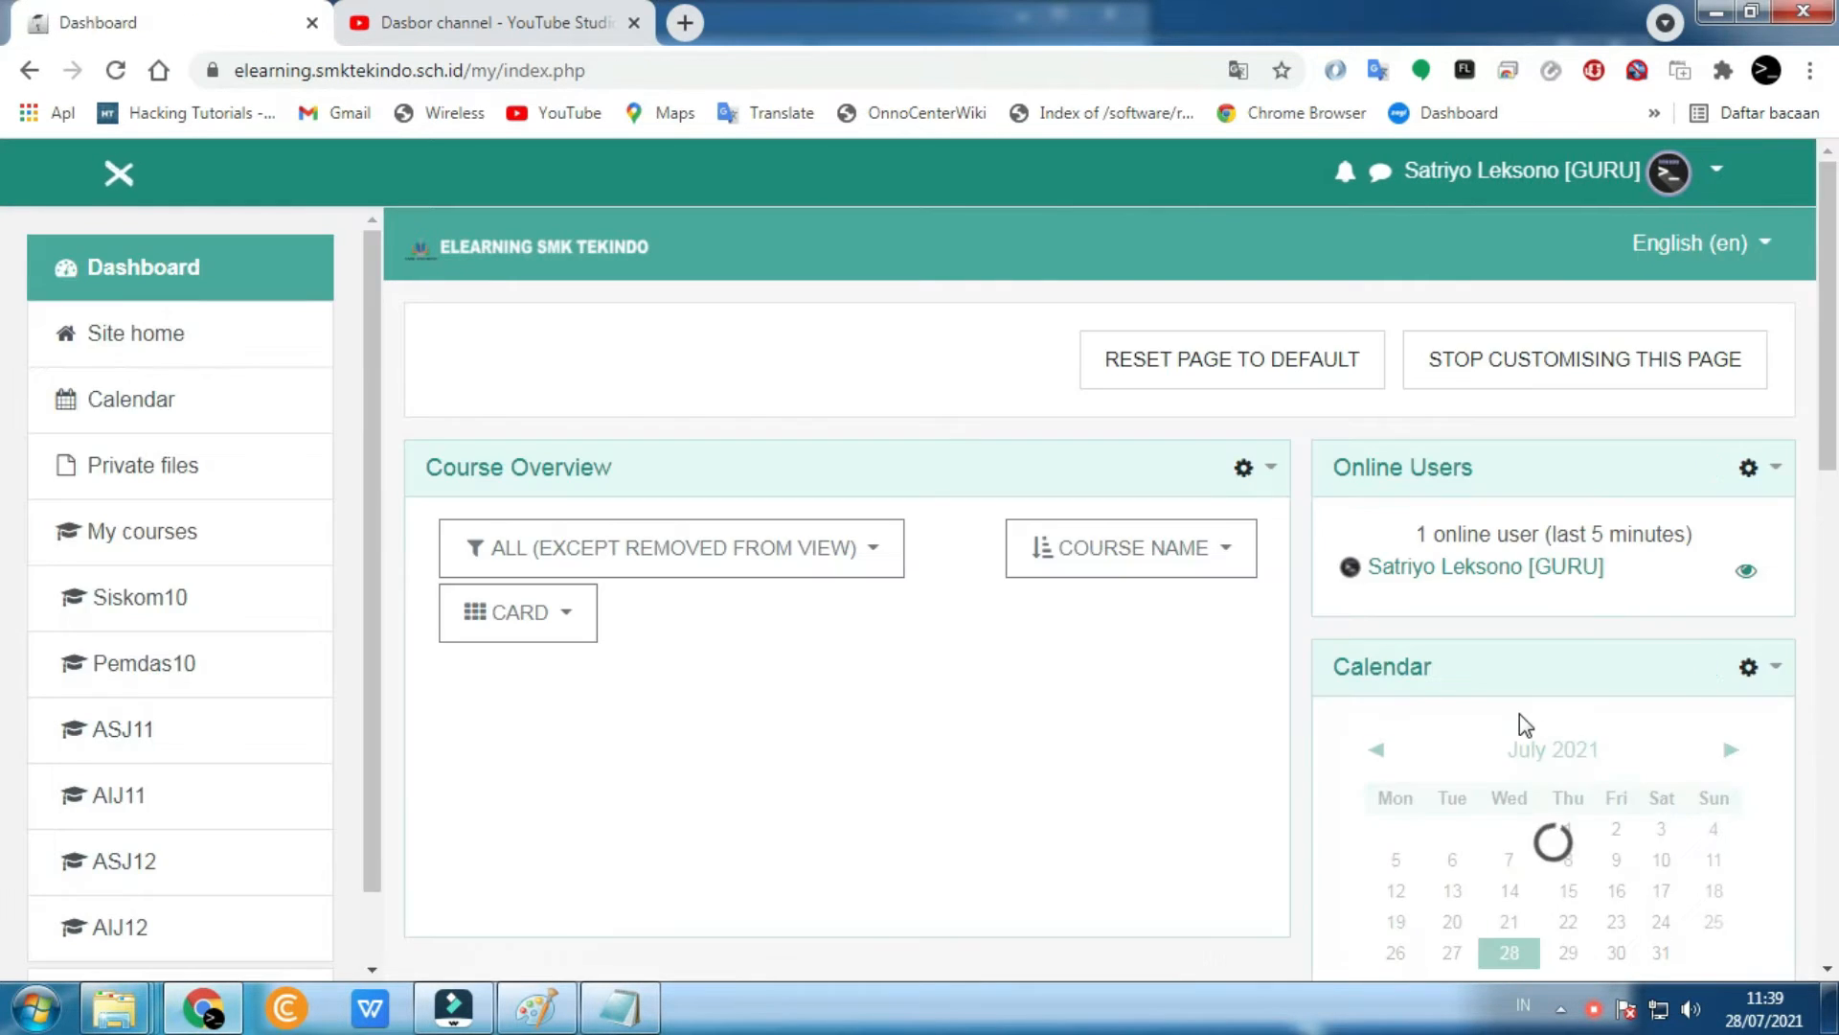
- Delete the Calendar block too, leaving Online Users, Private Files, Latest Badges and Upcoming Events
scroll(1533, 715, down, 3)
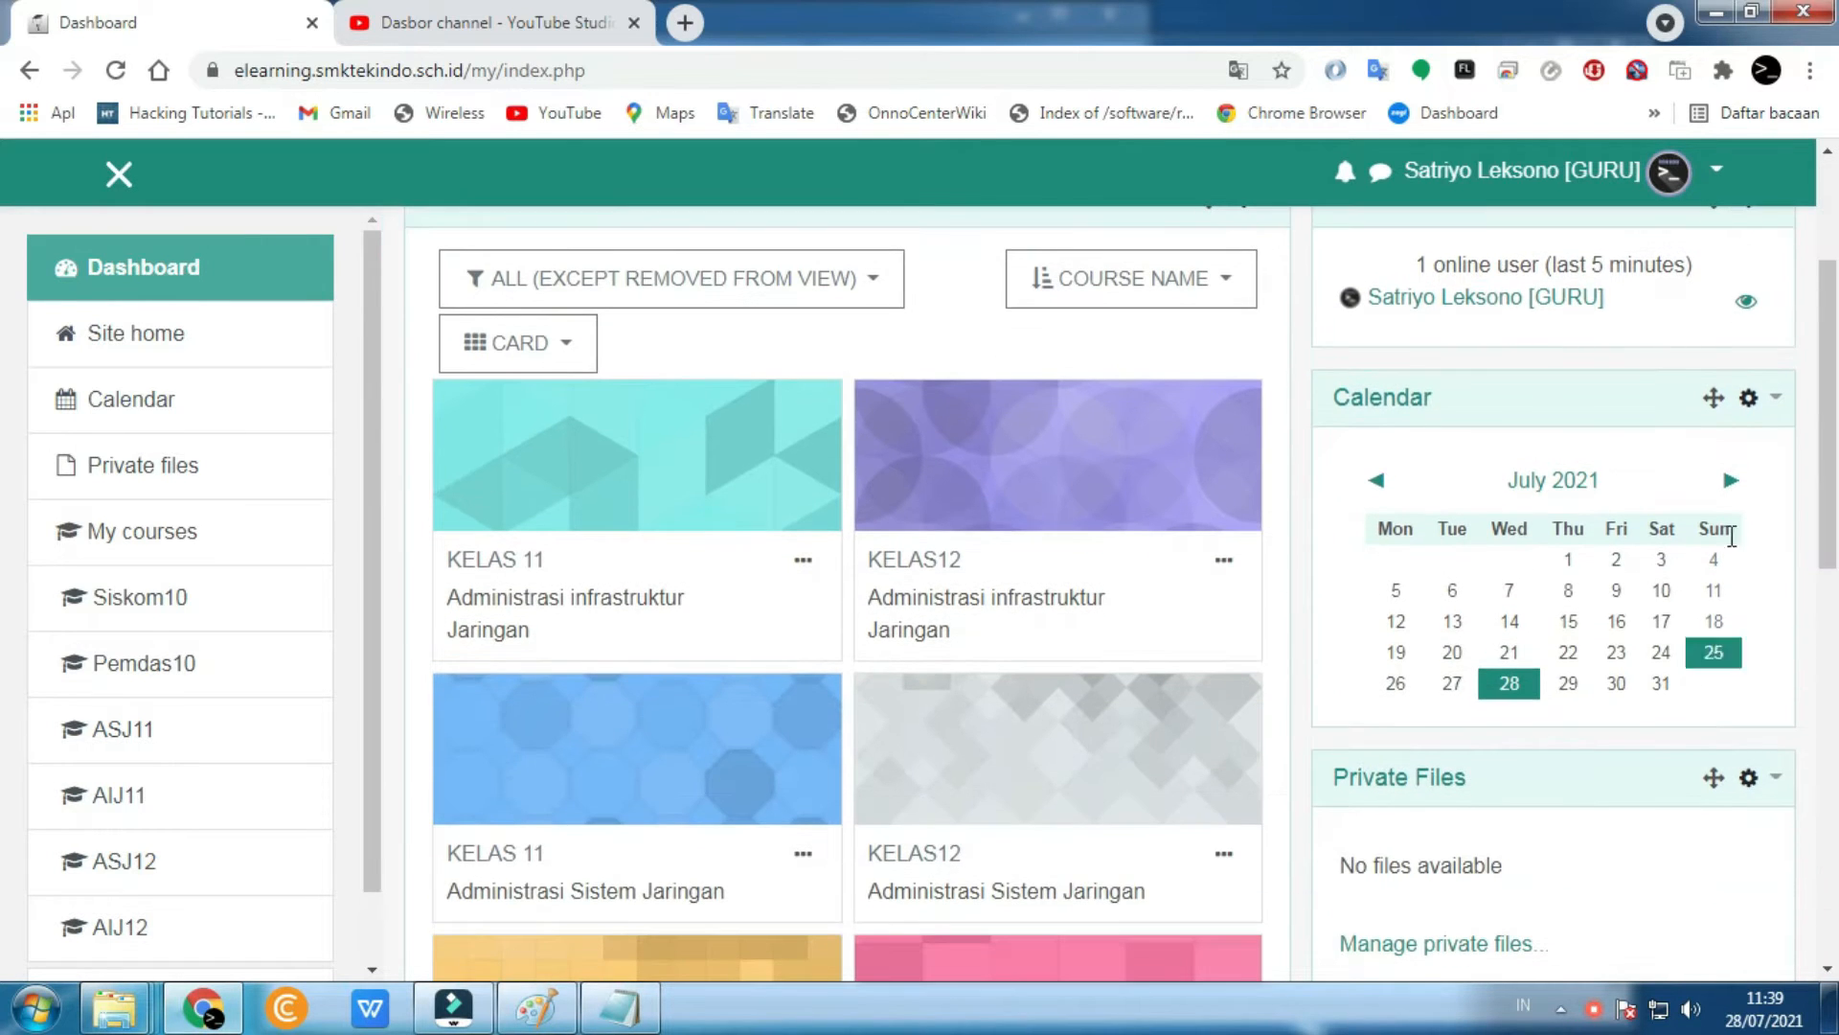
click(1759, 402)
click(1677, 546)
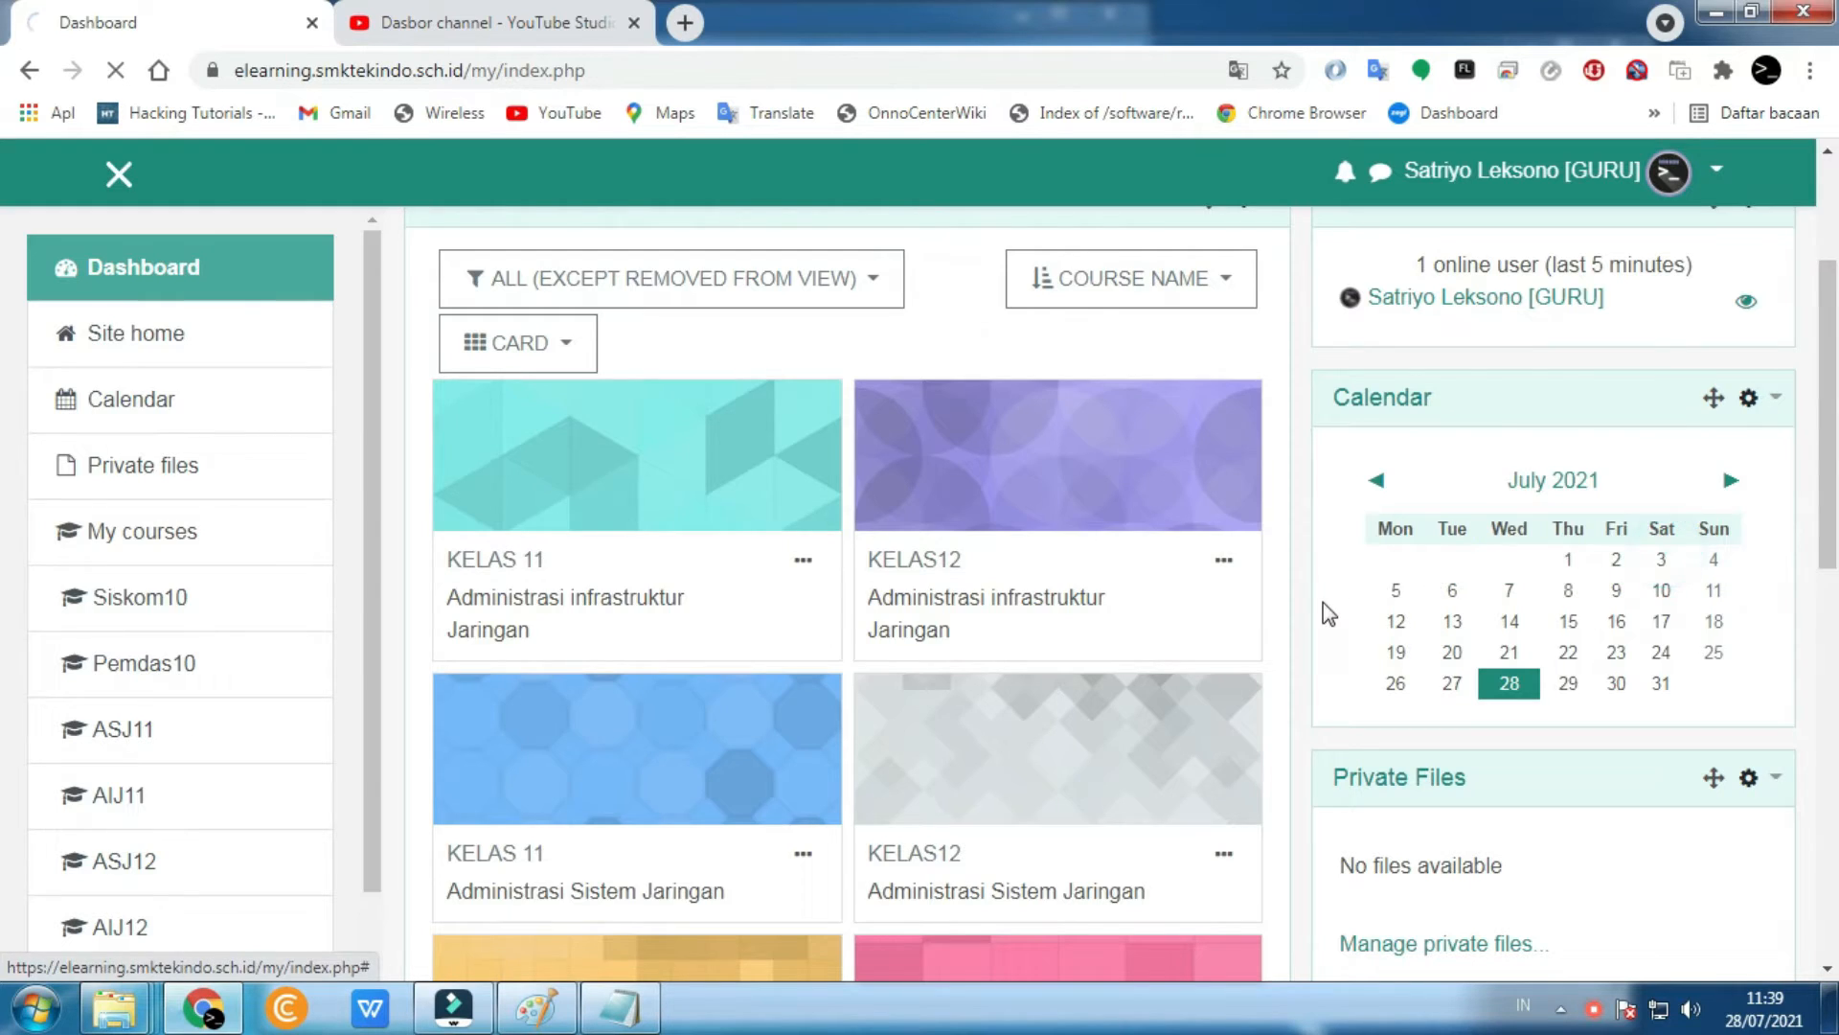
click(1271, 949)
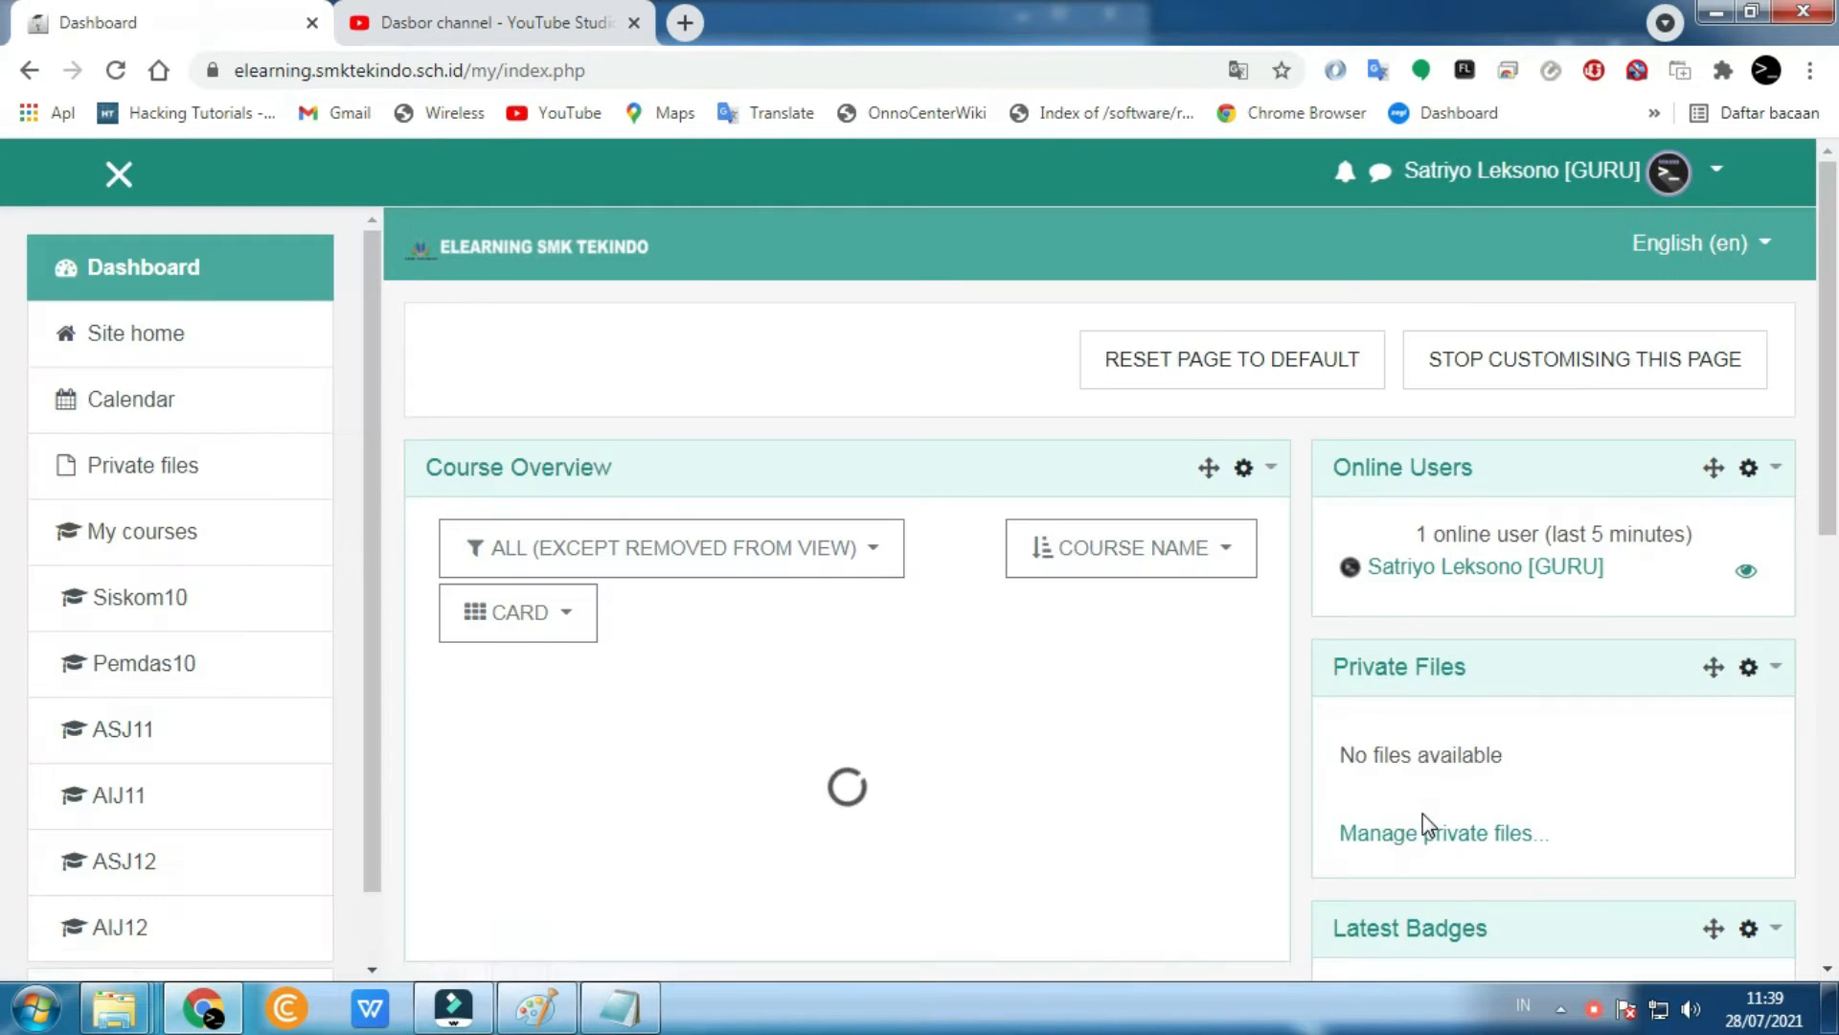
scroll(1293, 822, down, 4)
scroll(1293, 822, up, 4)
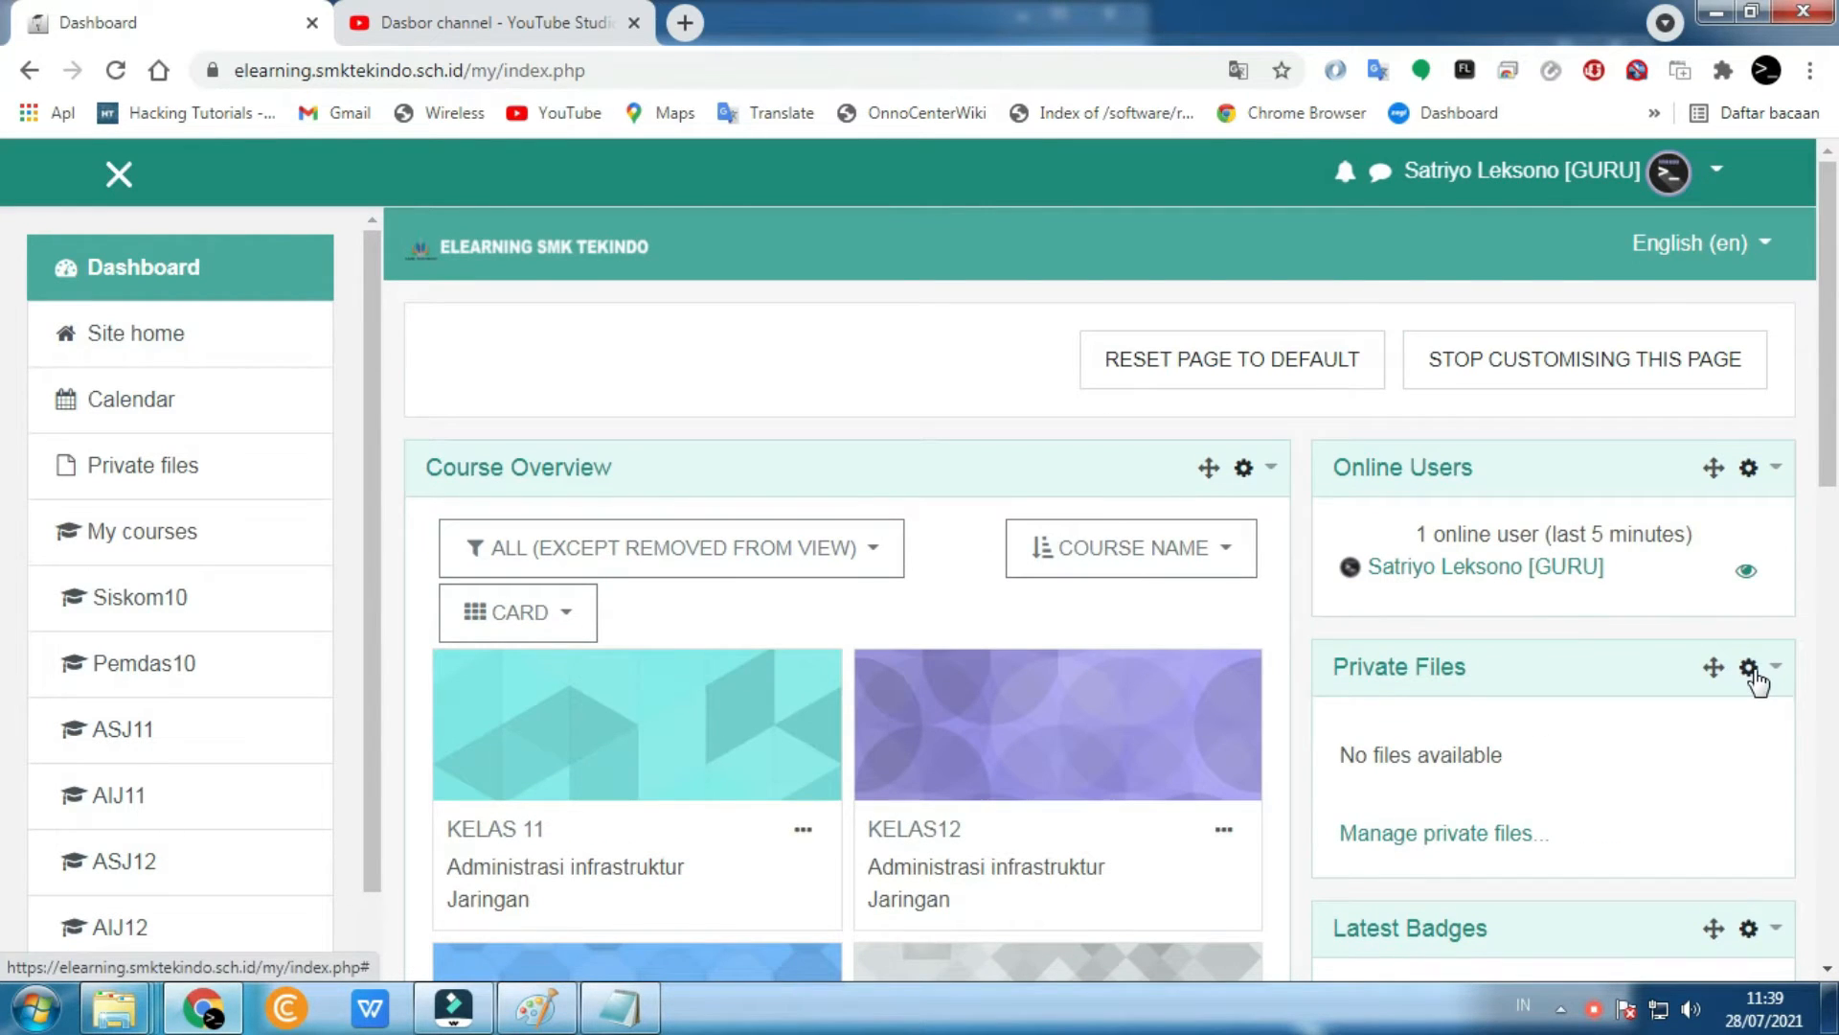
scroll(1756, 680, down, 7)
scroll(1757, 677, up, 4)
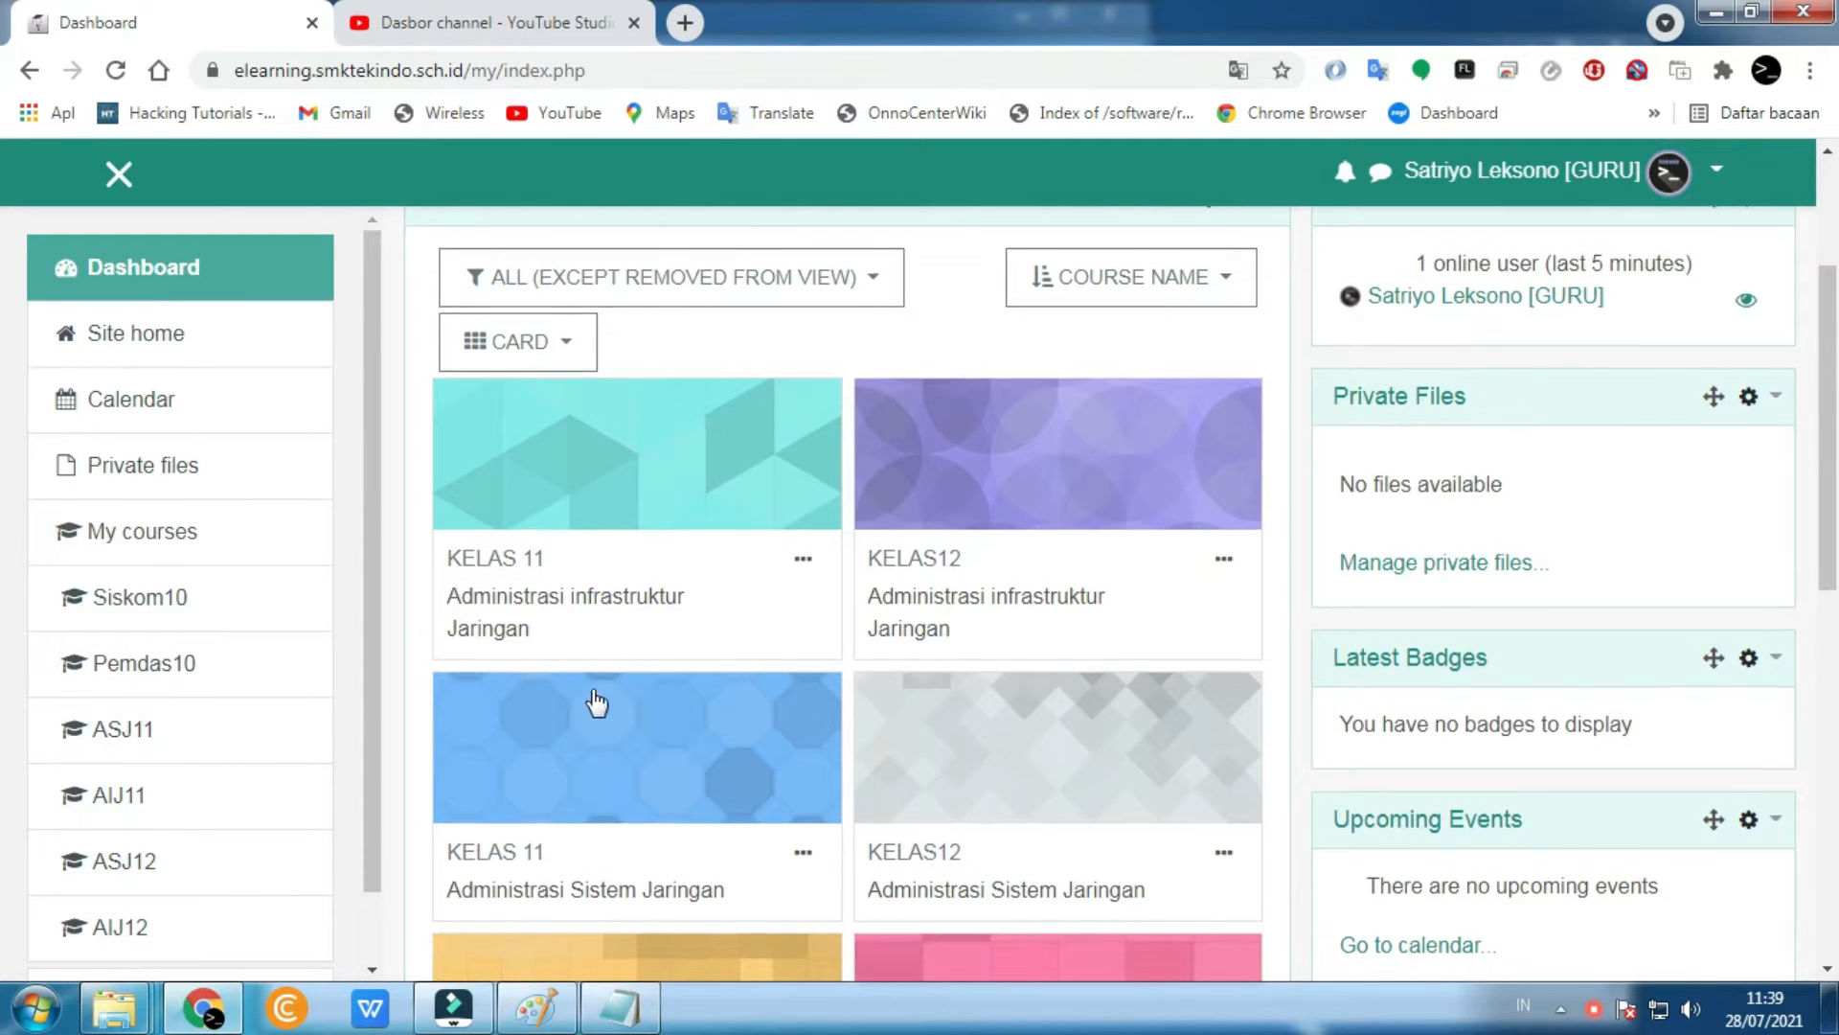
scroll(536, 702, down, 1)
scroll(296, 706, down, 1)
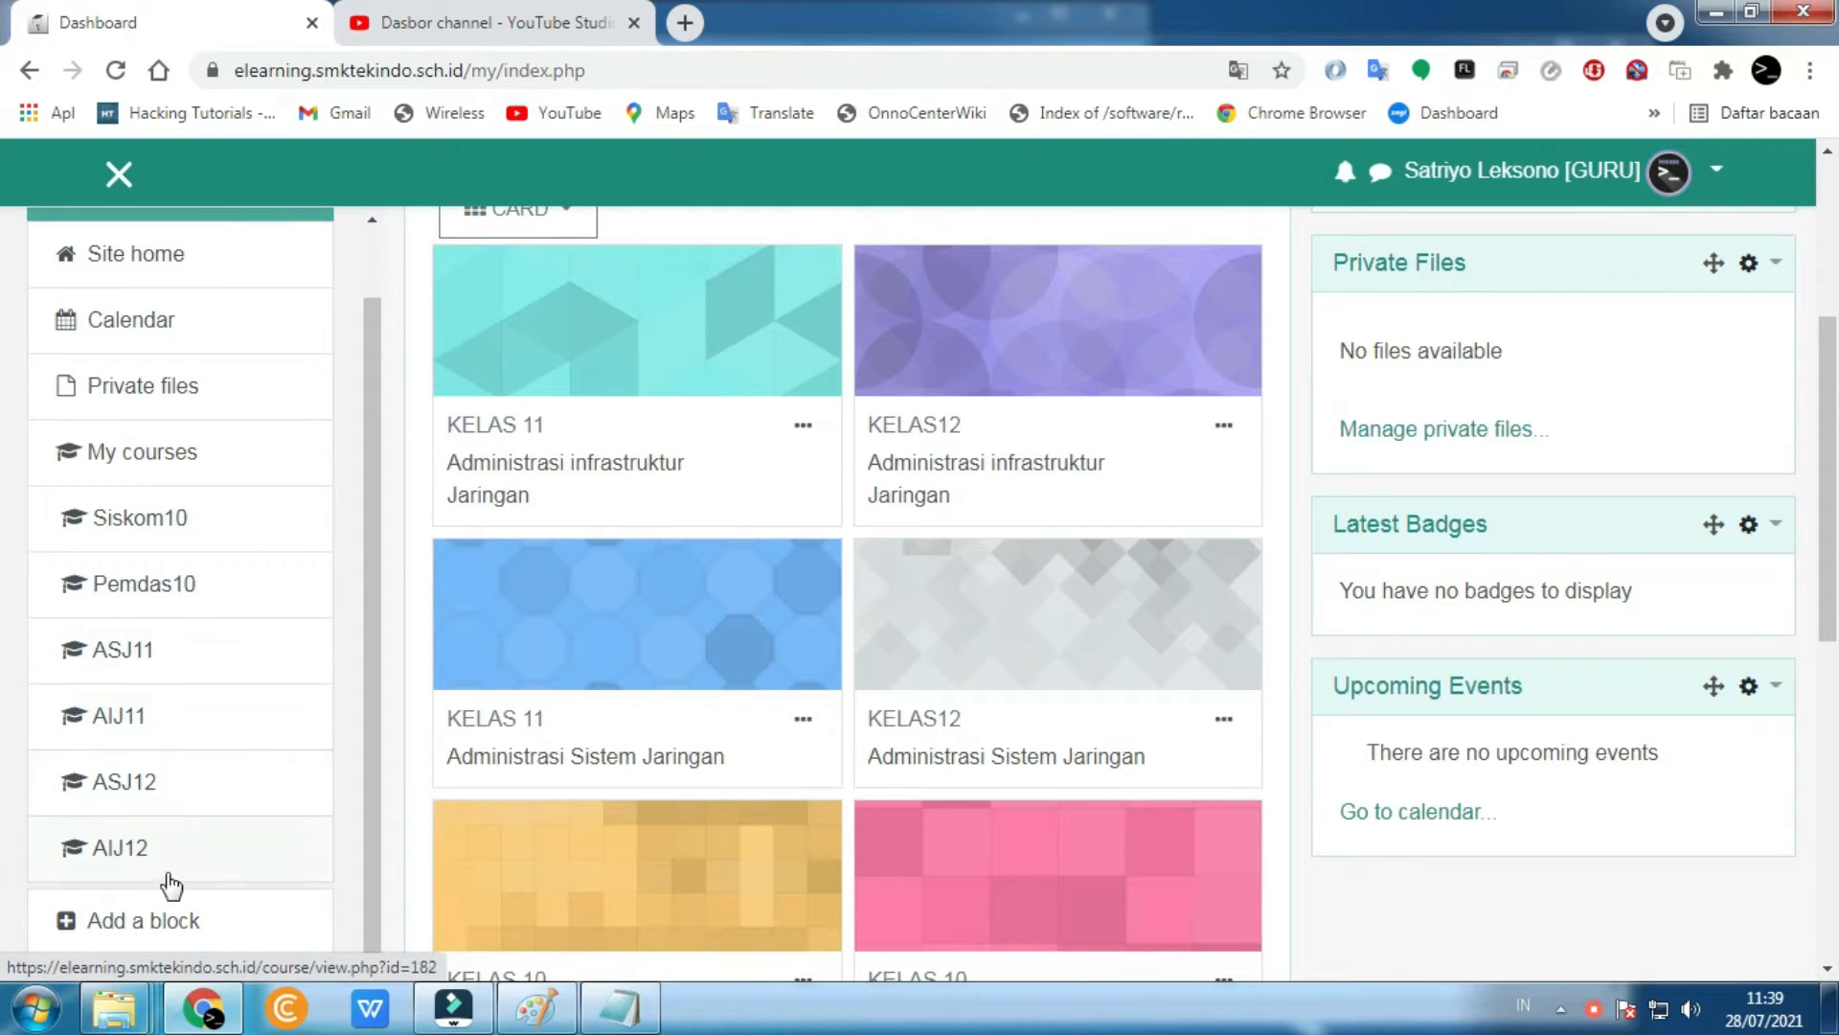
- Add a Calendar block back to the dashboard, beneath Online Users
click(110, 925)
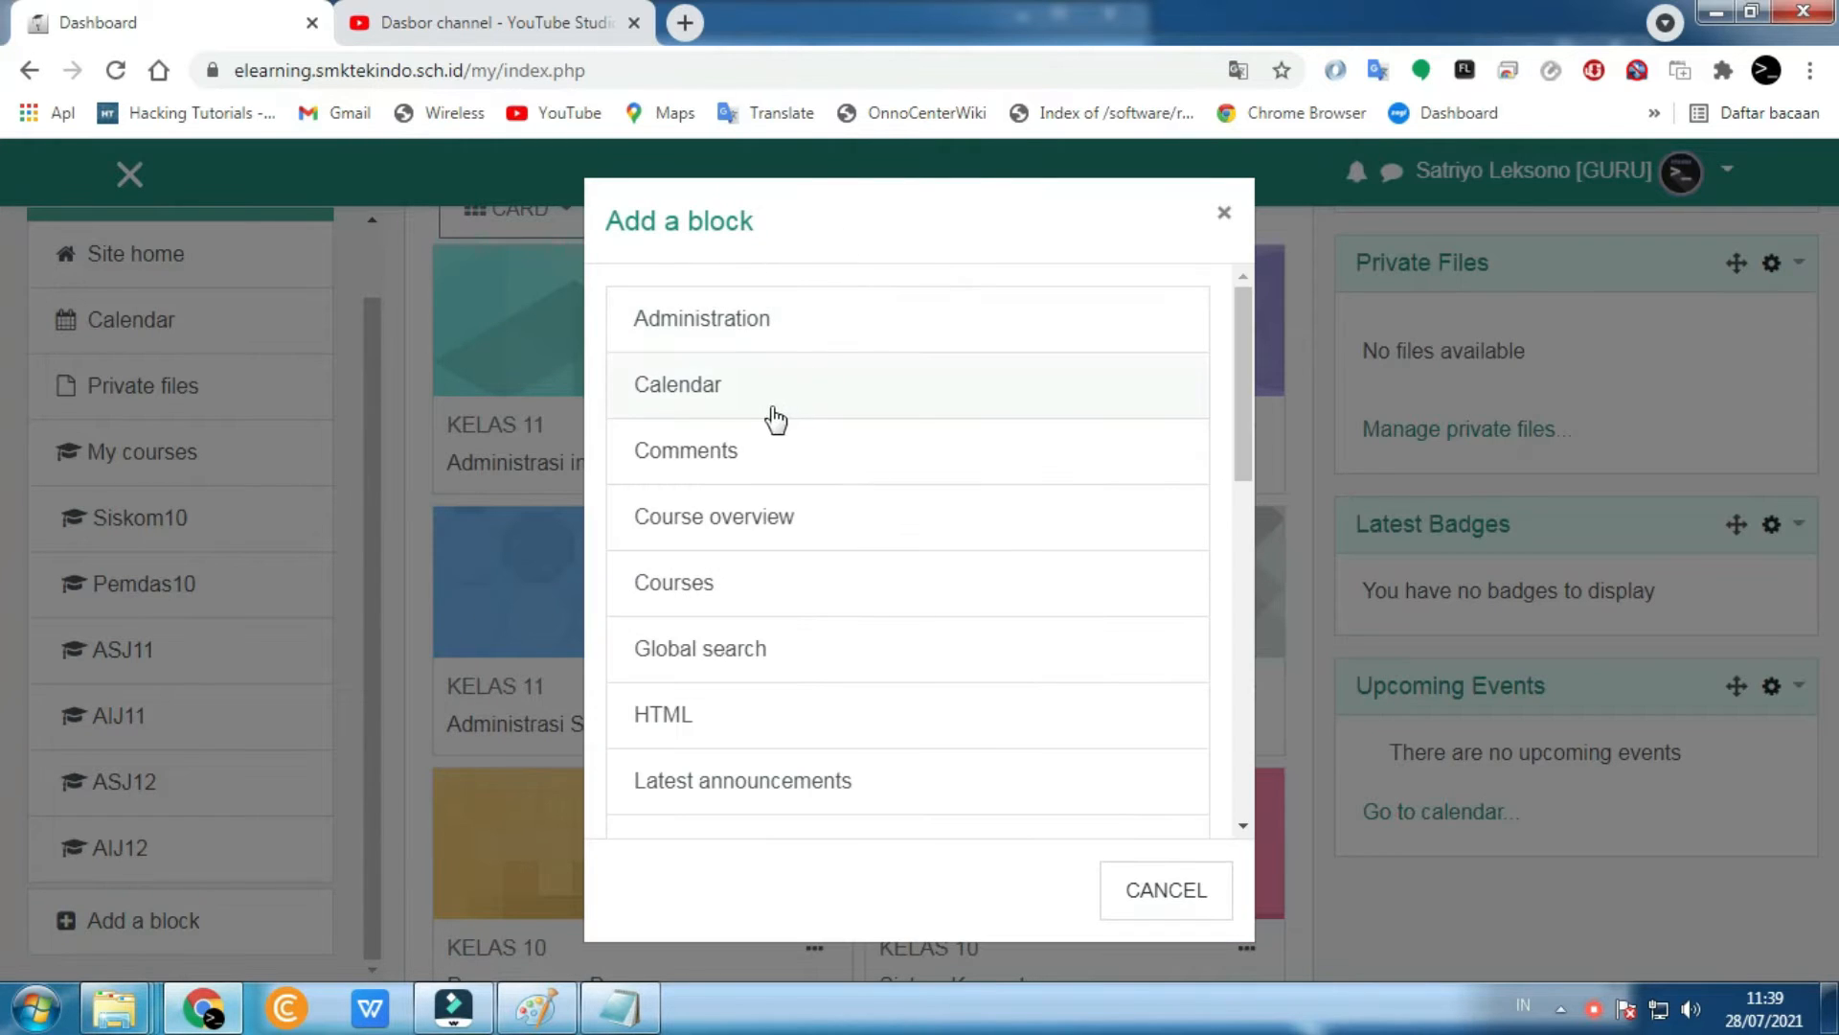
click(767, 410)
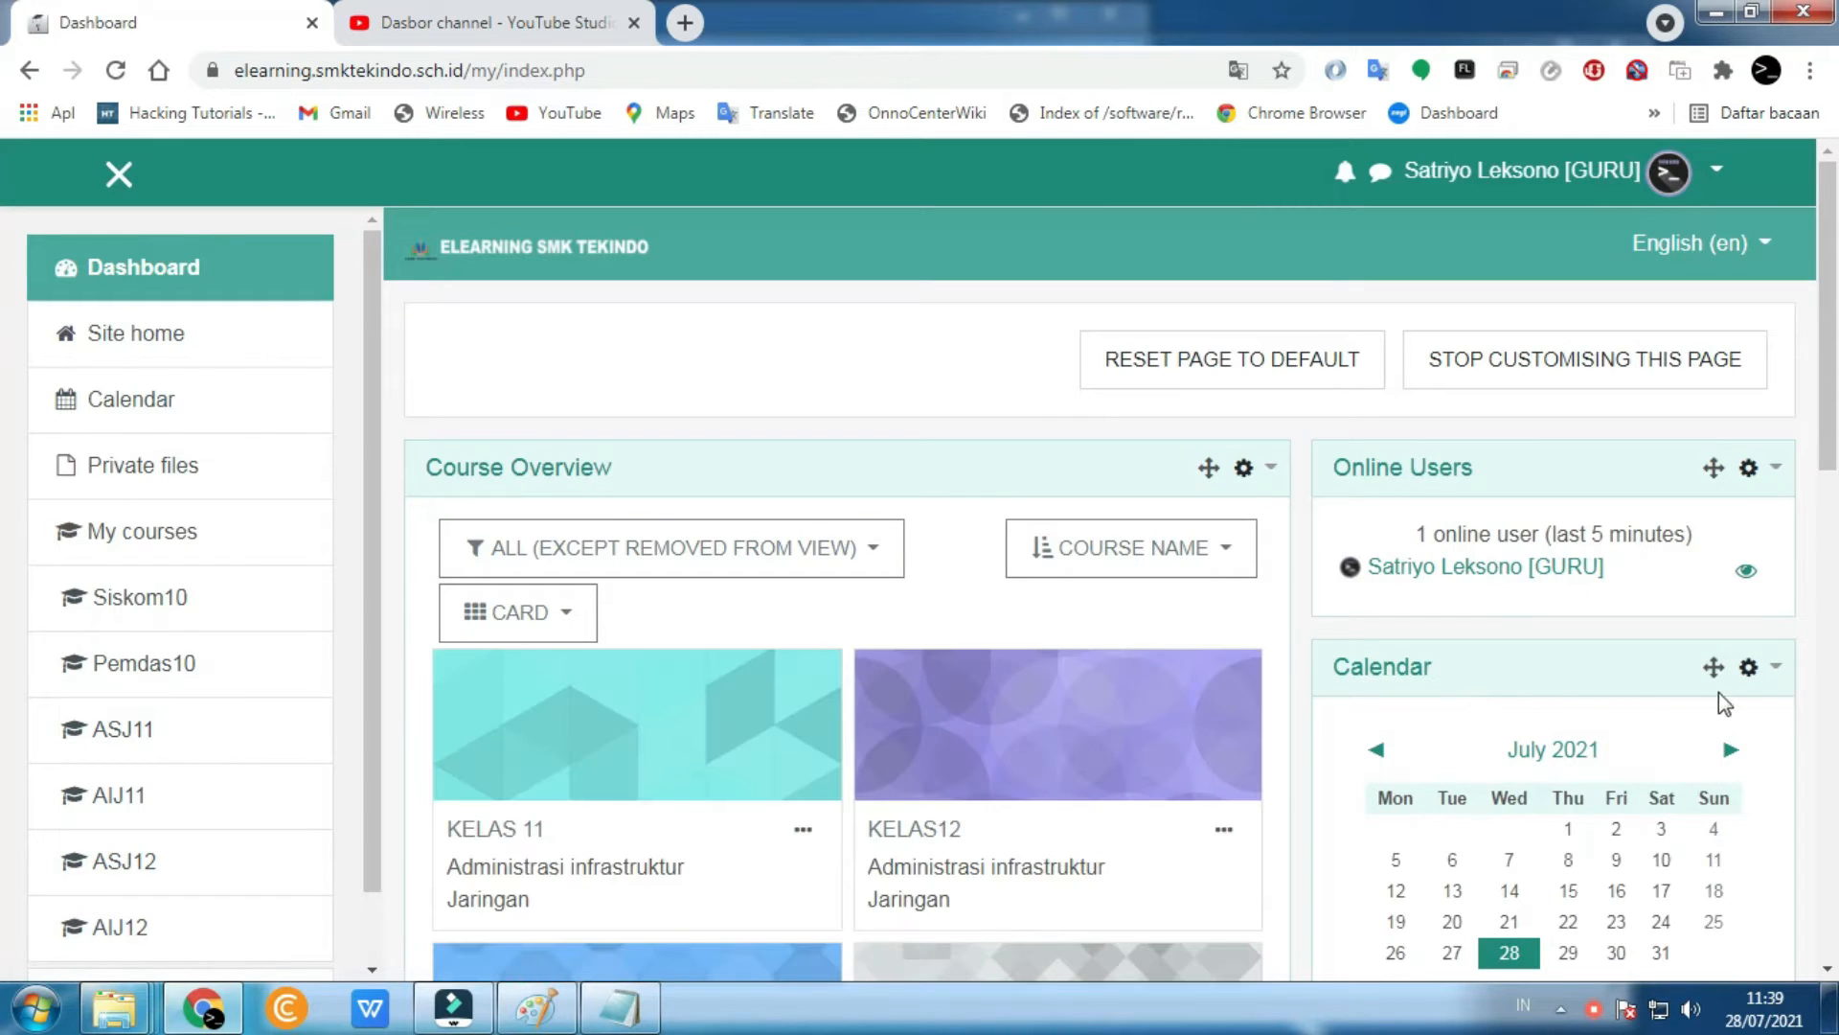
scroll(1745, 699, down, 5)
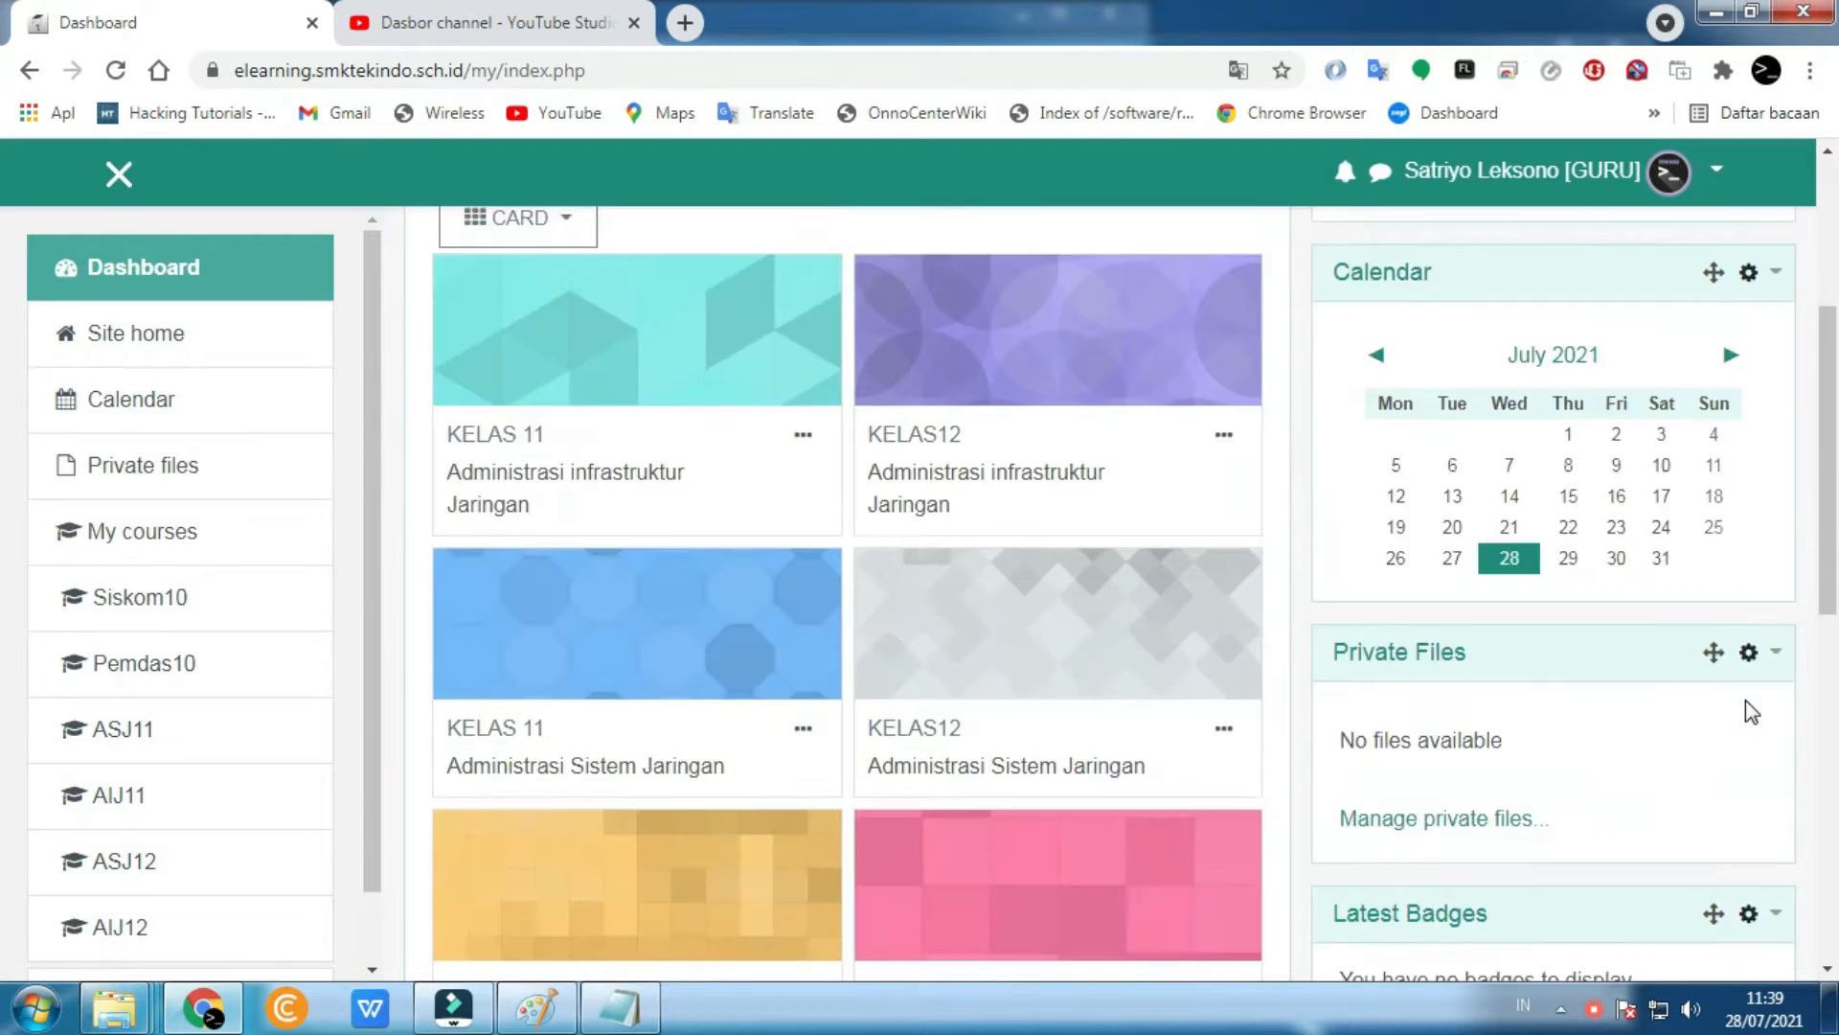
click(1749, 509)
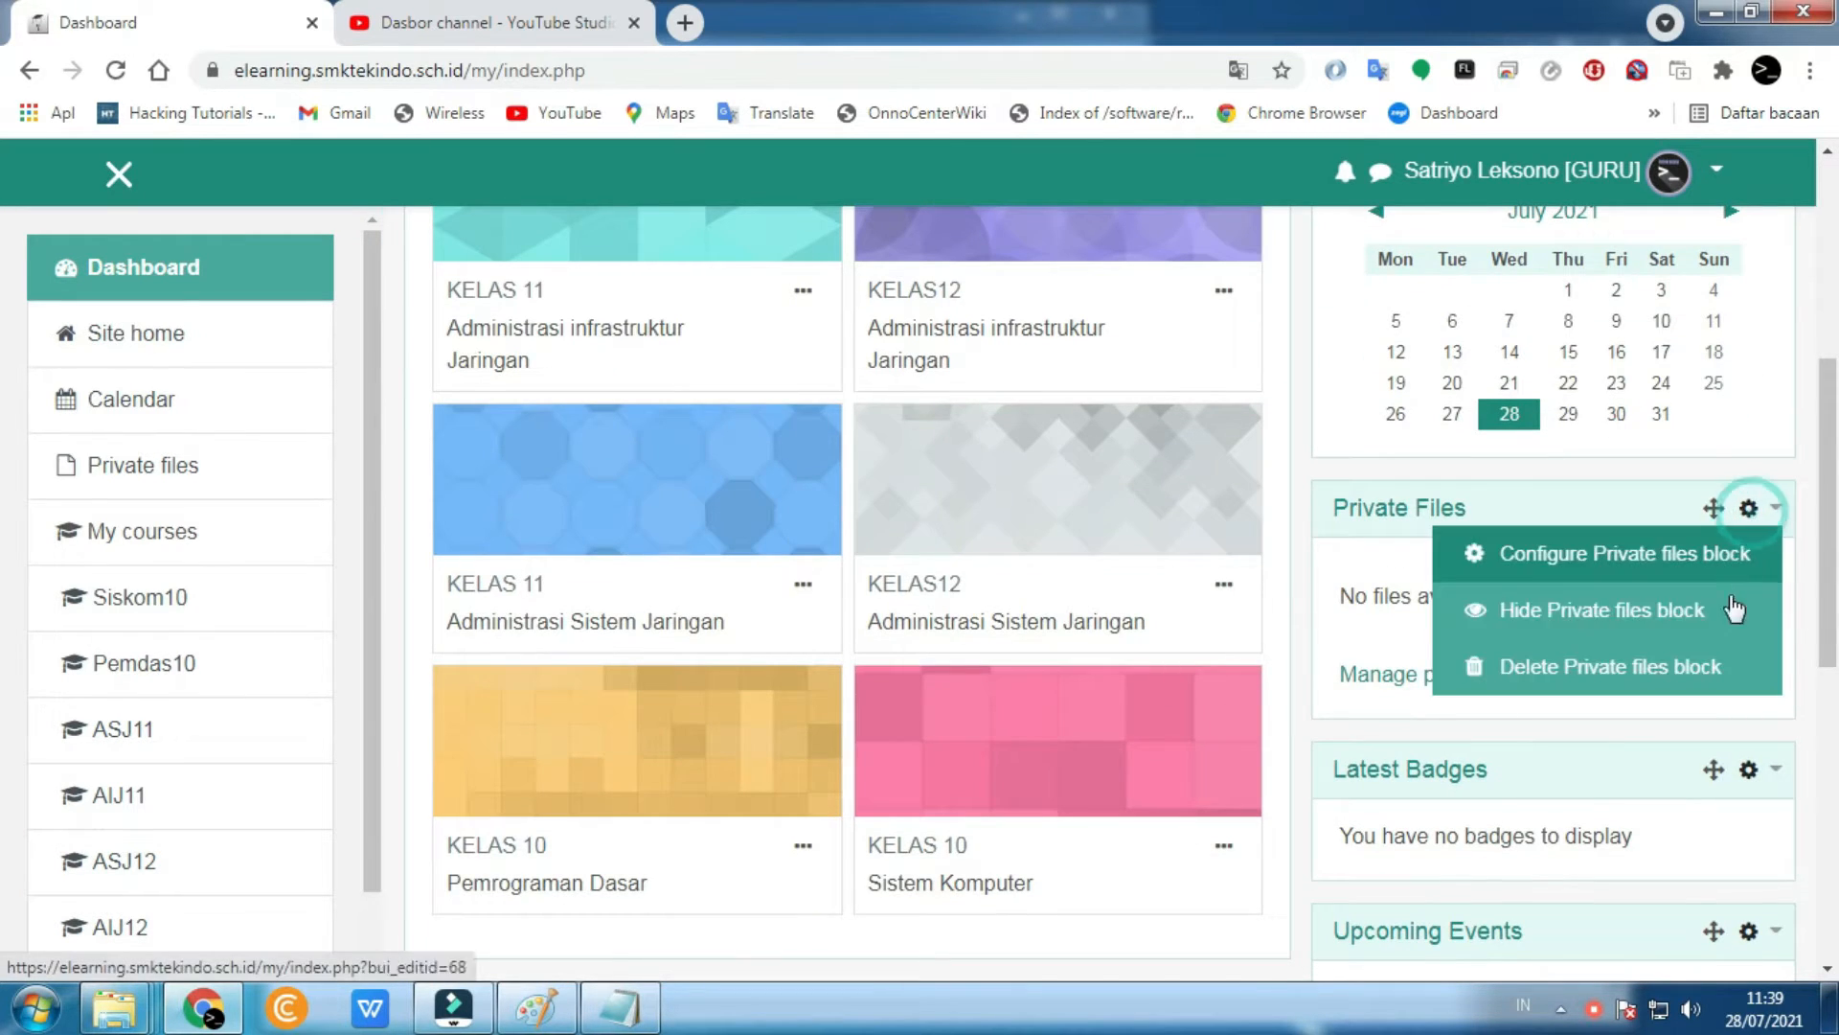
click(1662, 663)
click(1272, 947)
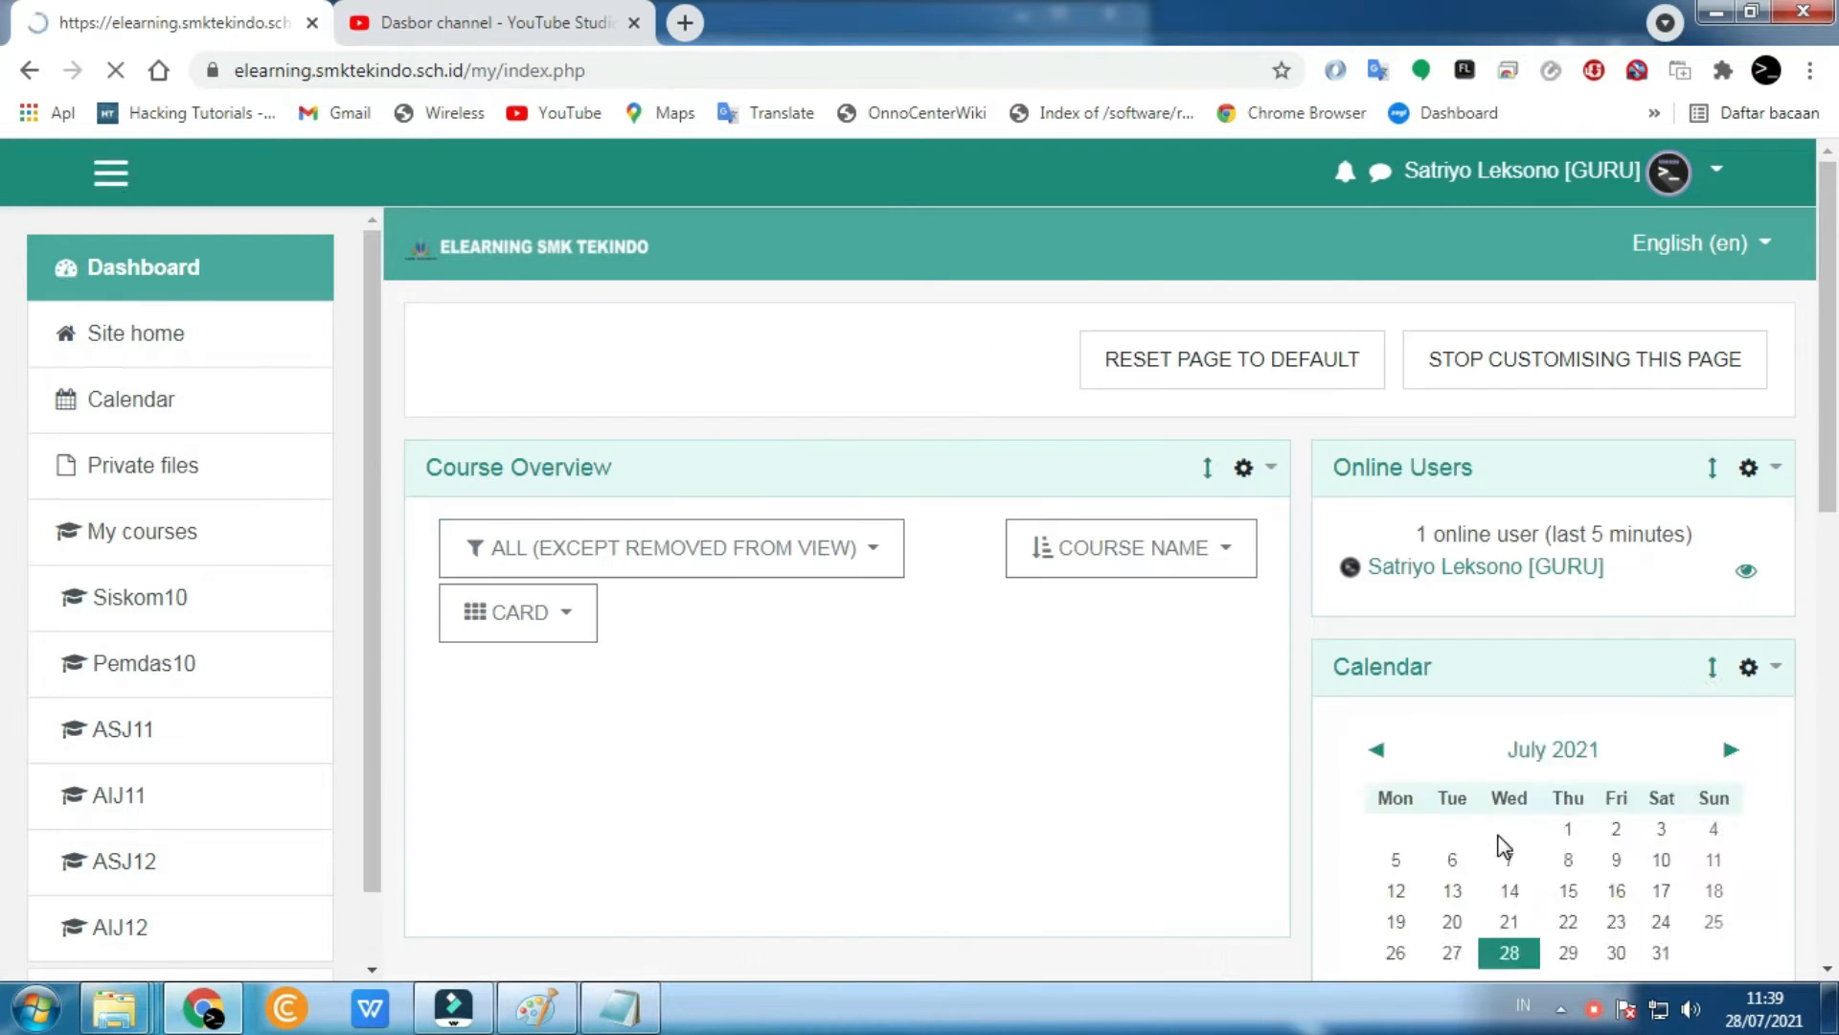
scroll(1498, 842, down, 4)
click(1750, 641)
click(1631, 795)
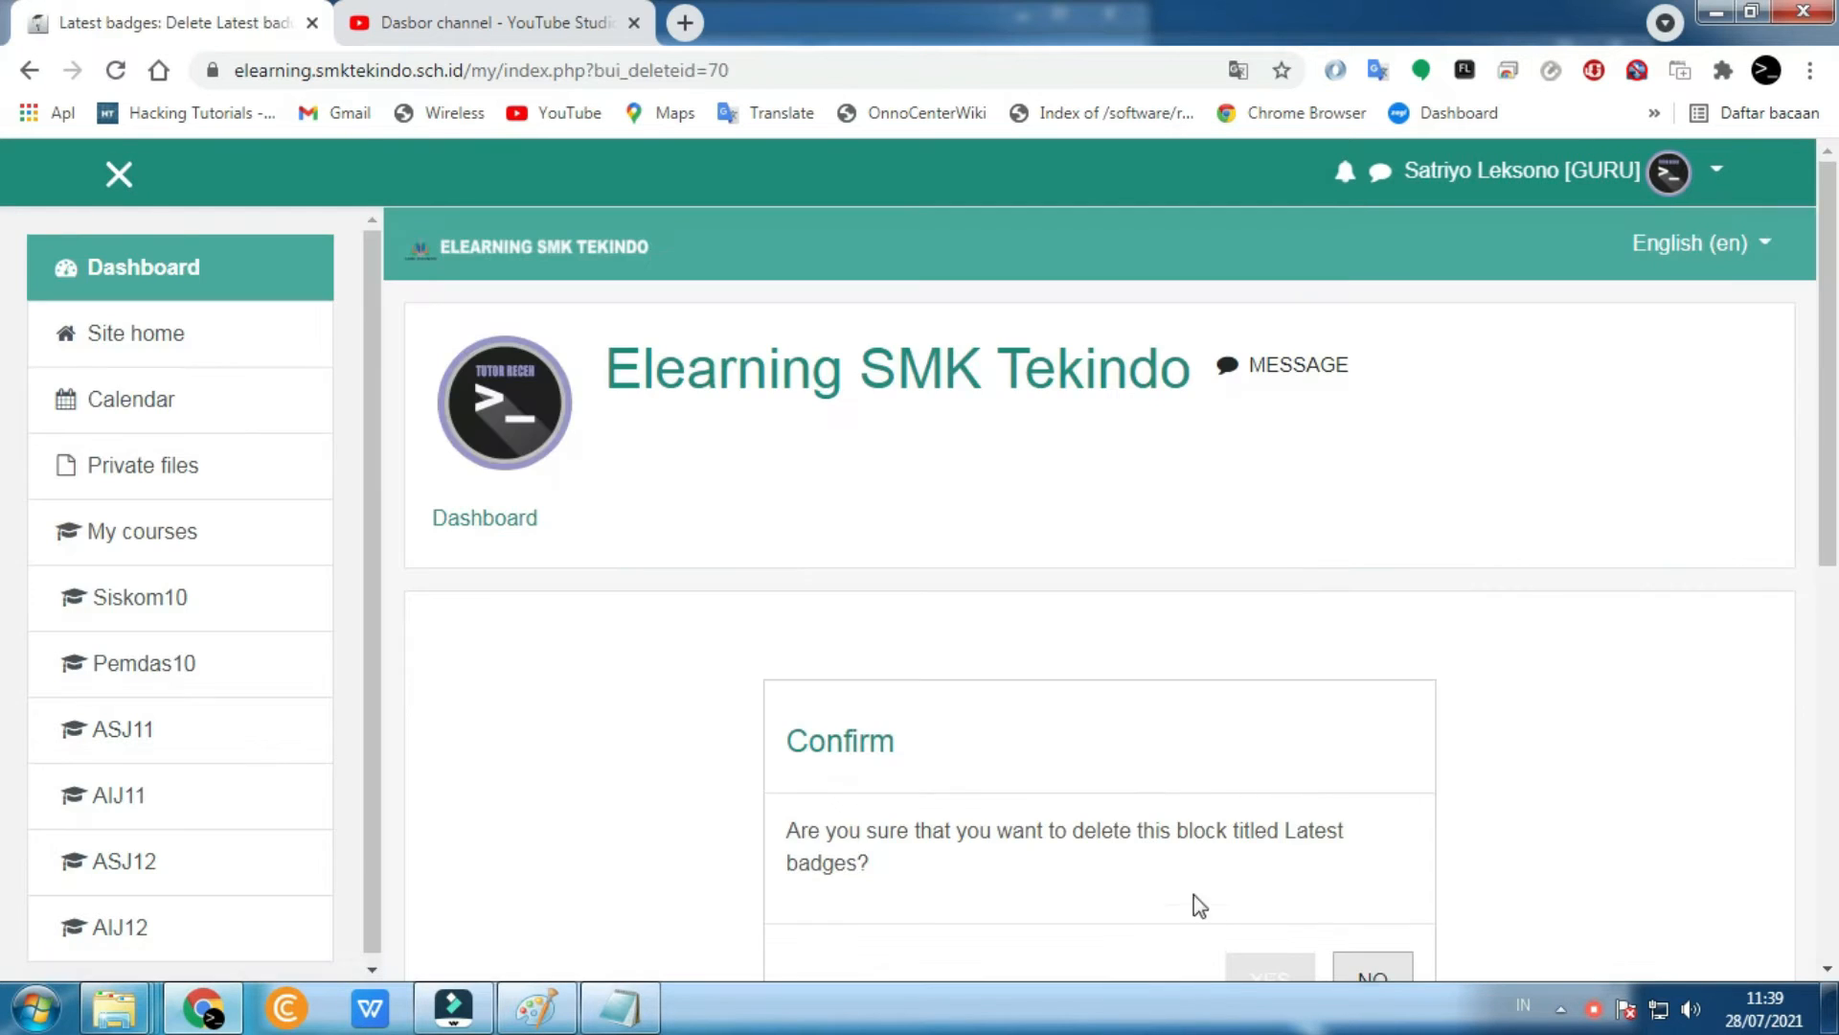
click(1258, 975)
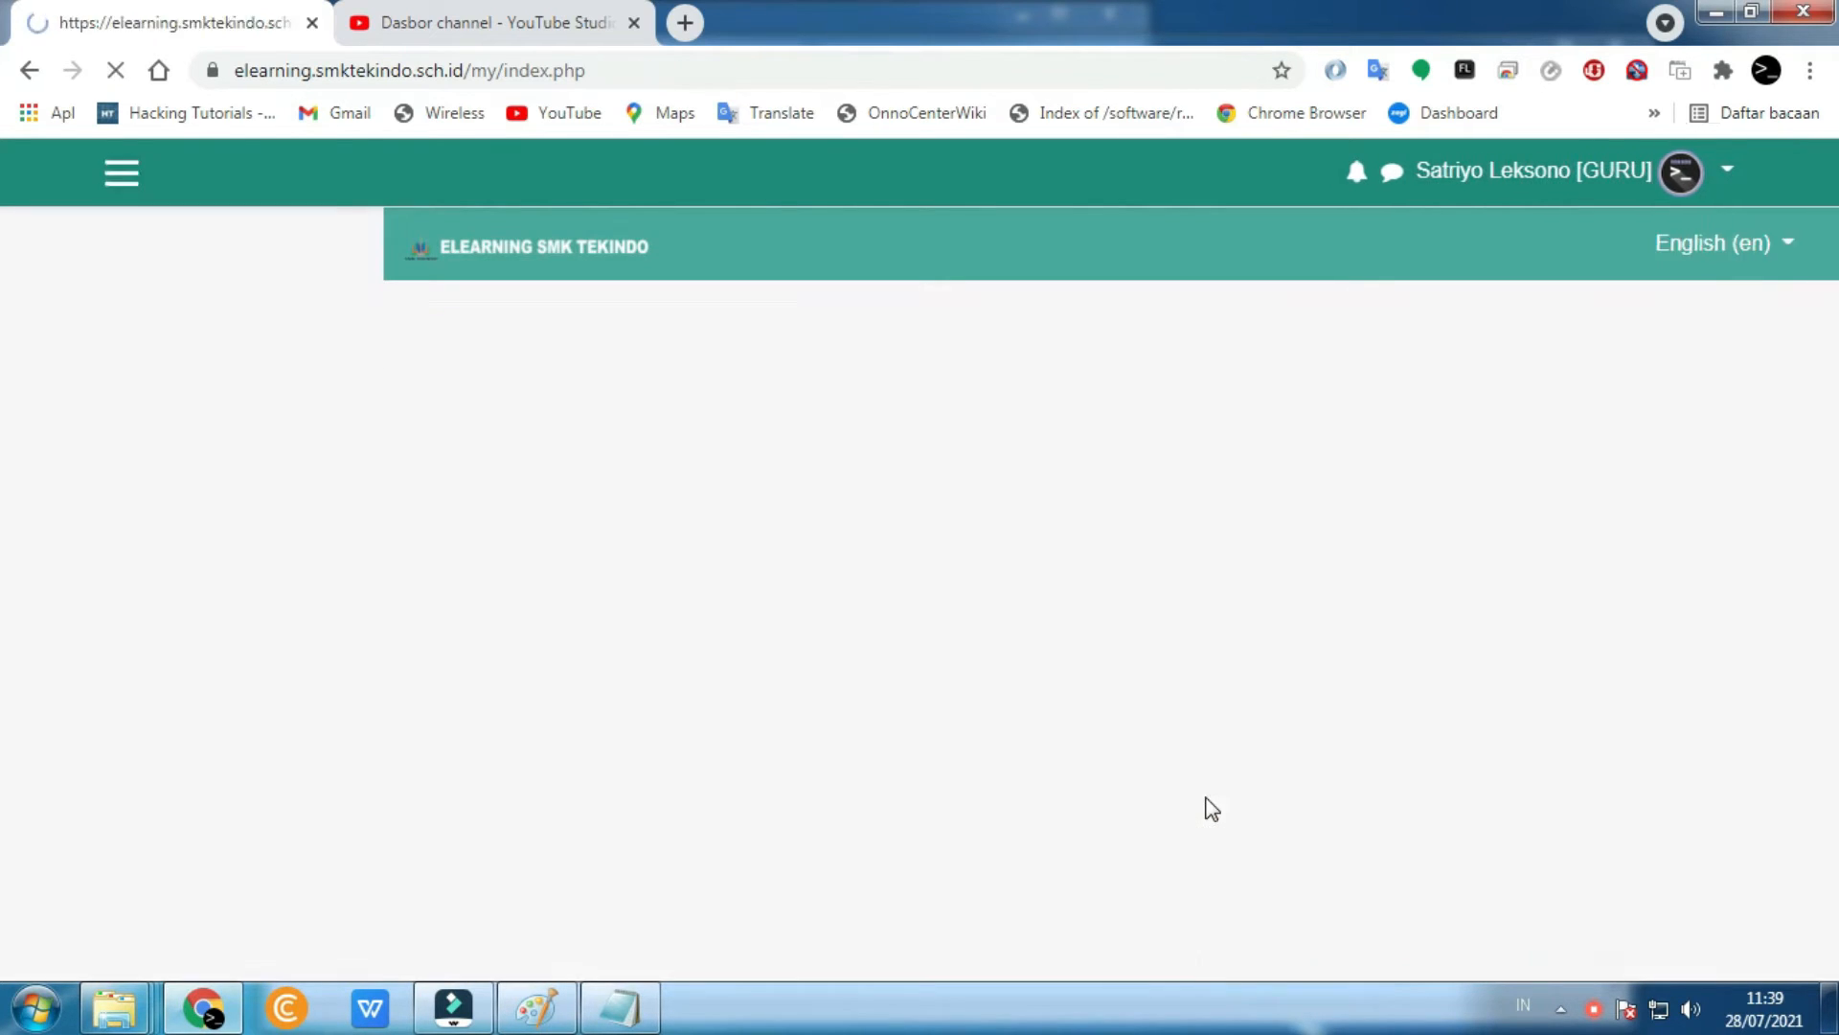
scroll(1676, 767, down, 3)
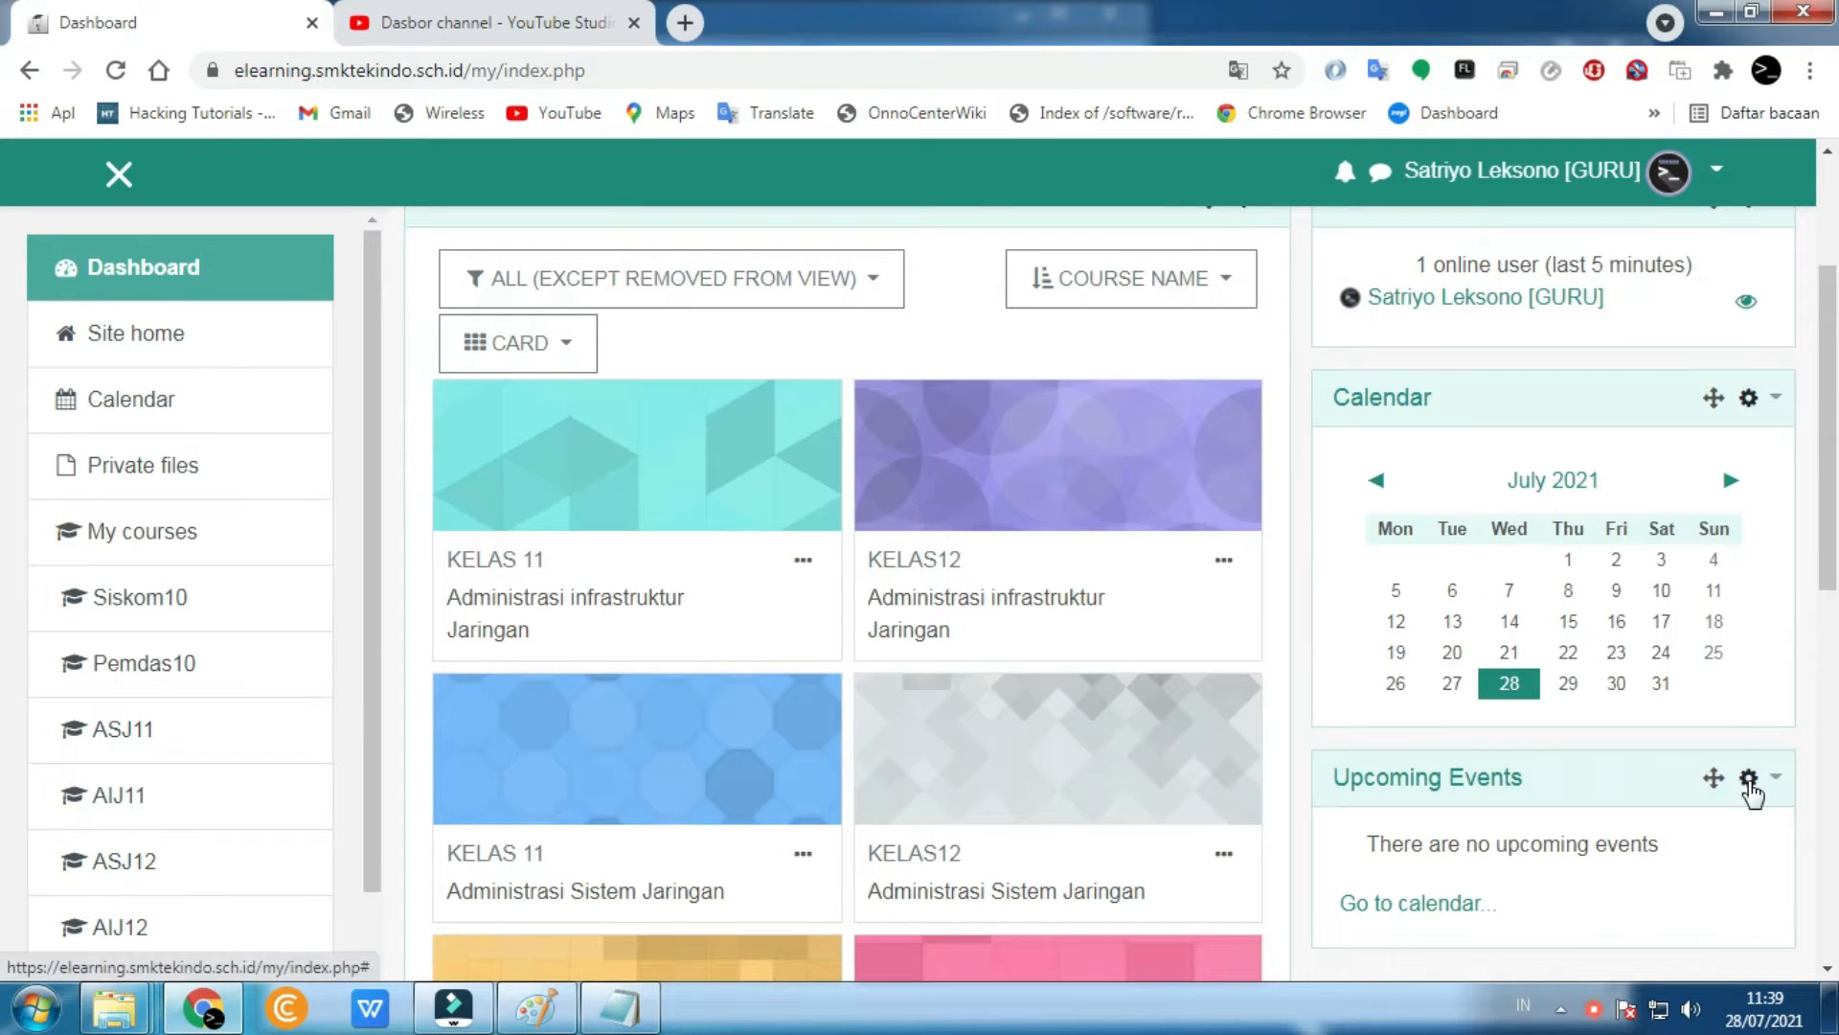
click(1750, 784)
click(1585, 937)
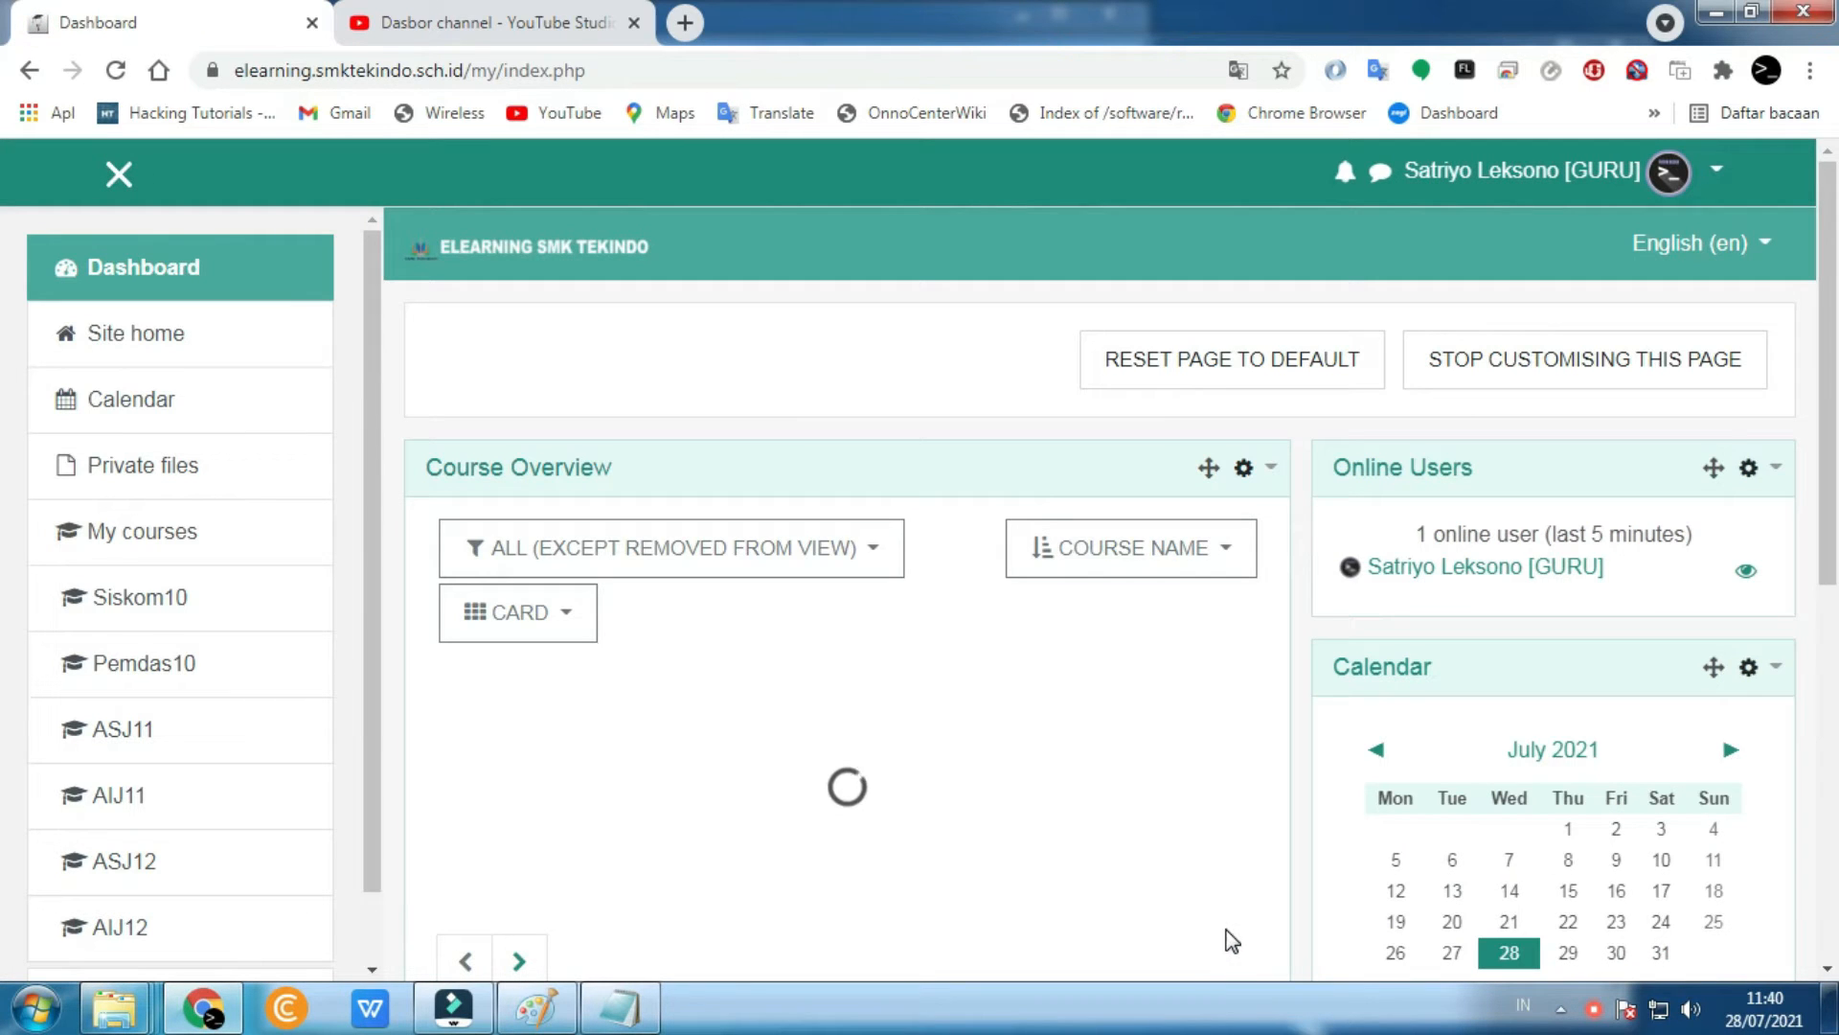
scroll(1015, 613, down, 4)
scroll(1008, 657, up, 5)
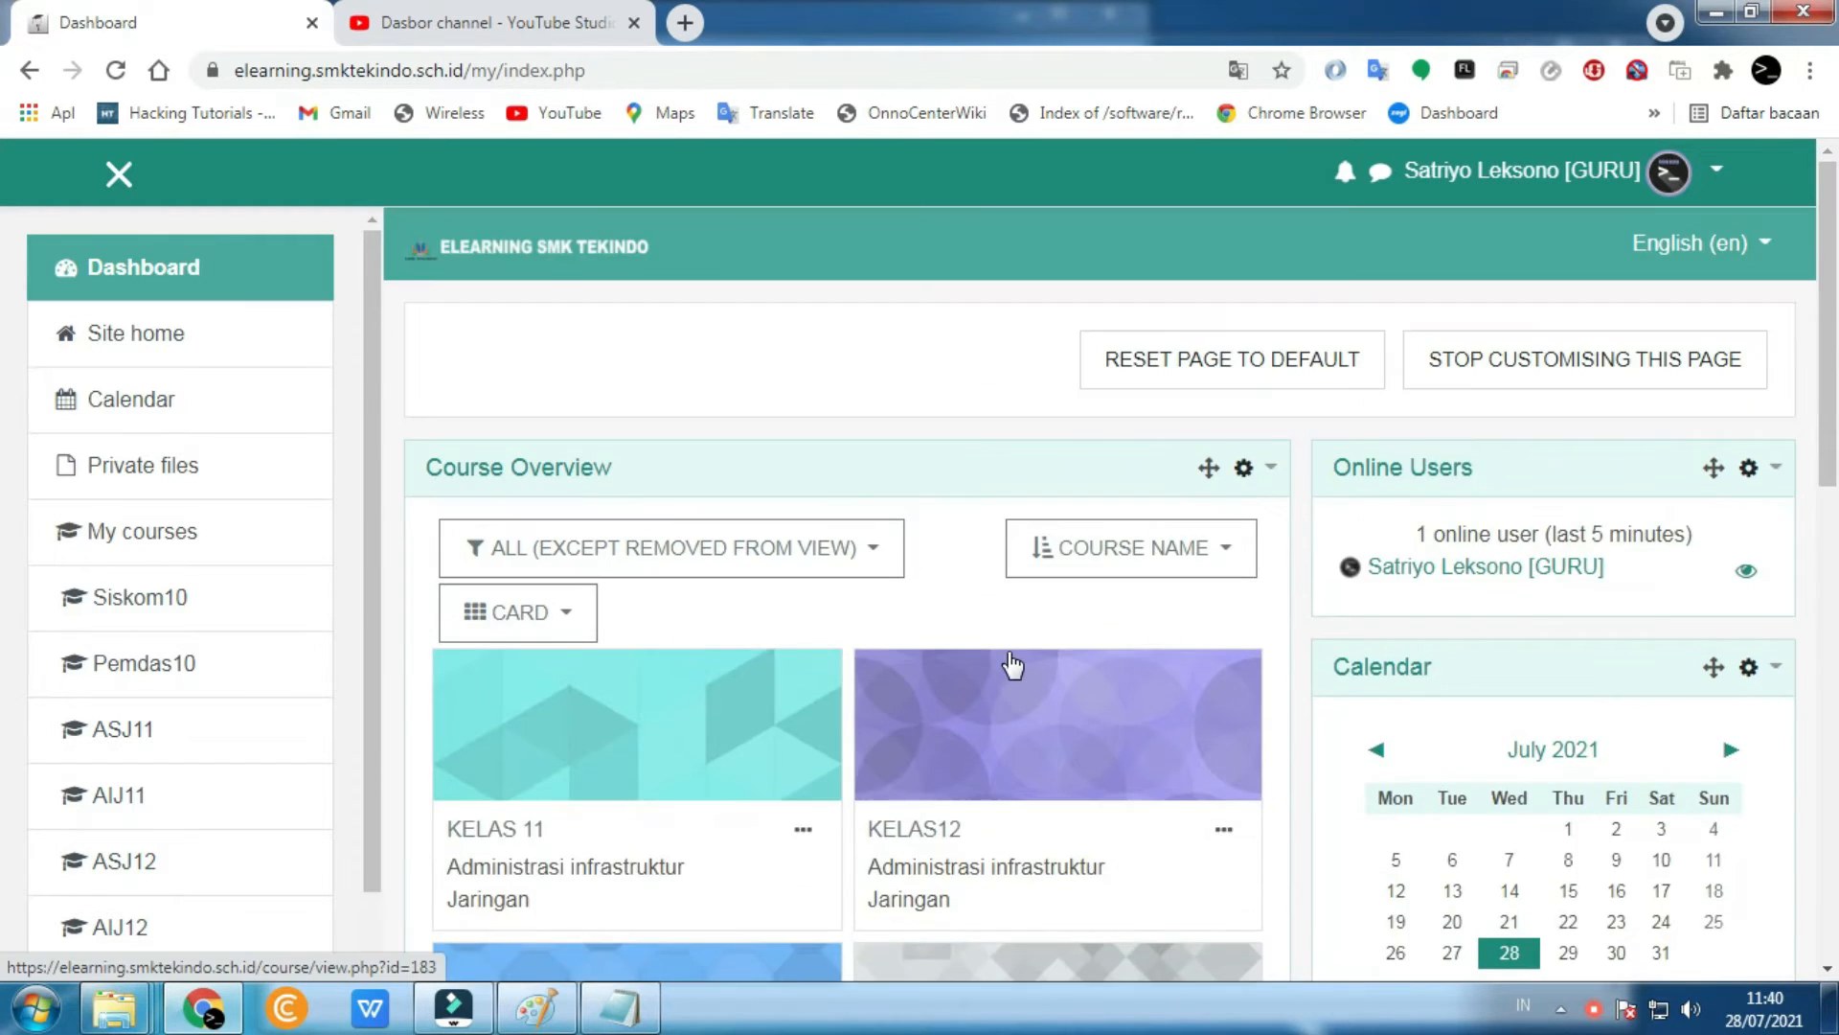
scroll(1389, 704, down, 10)
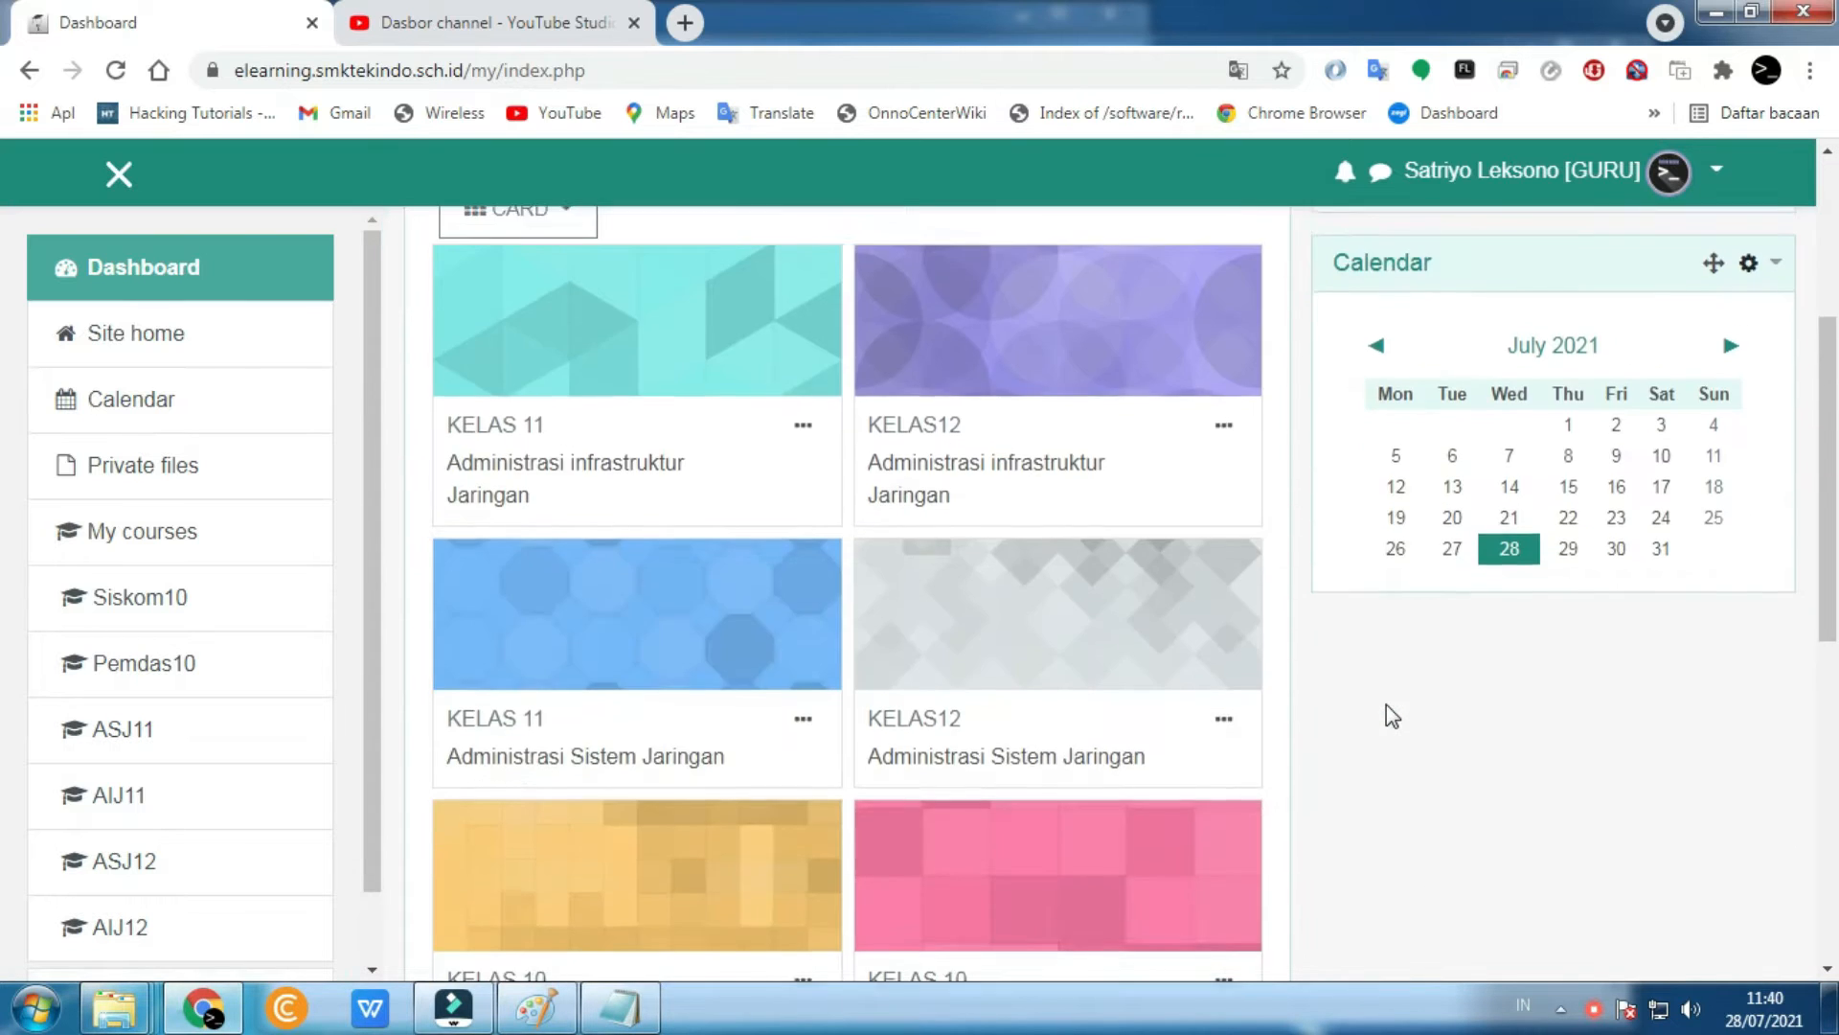
scroll(1387, 705, up, 10)
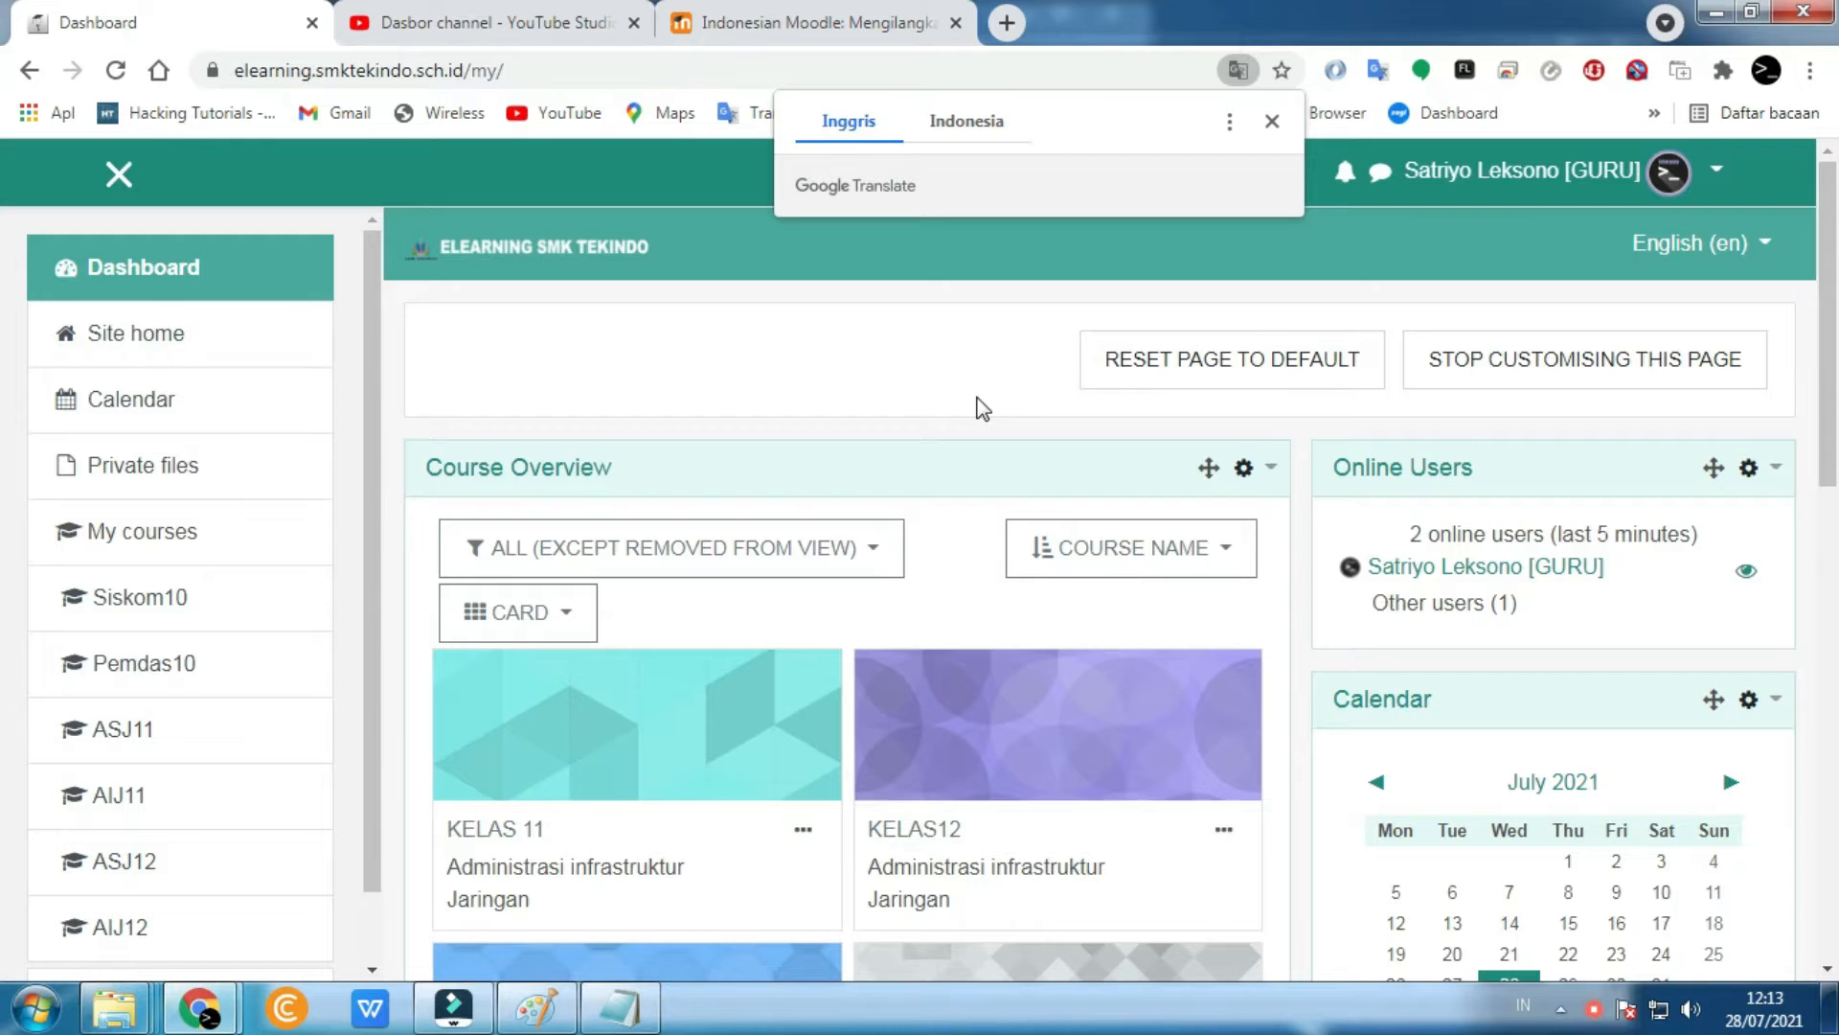
- Open the KELAS 10 Sistem Komputer course card from Course Overview
scroll(982, 408, down, 5)
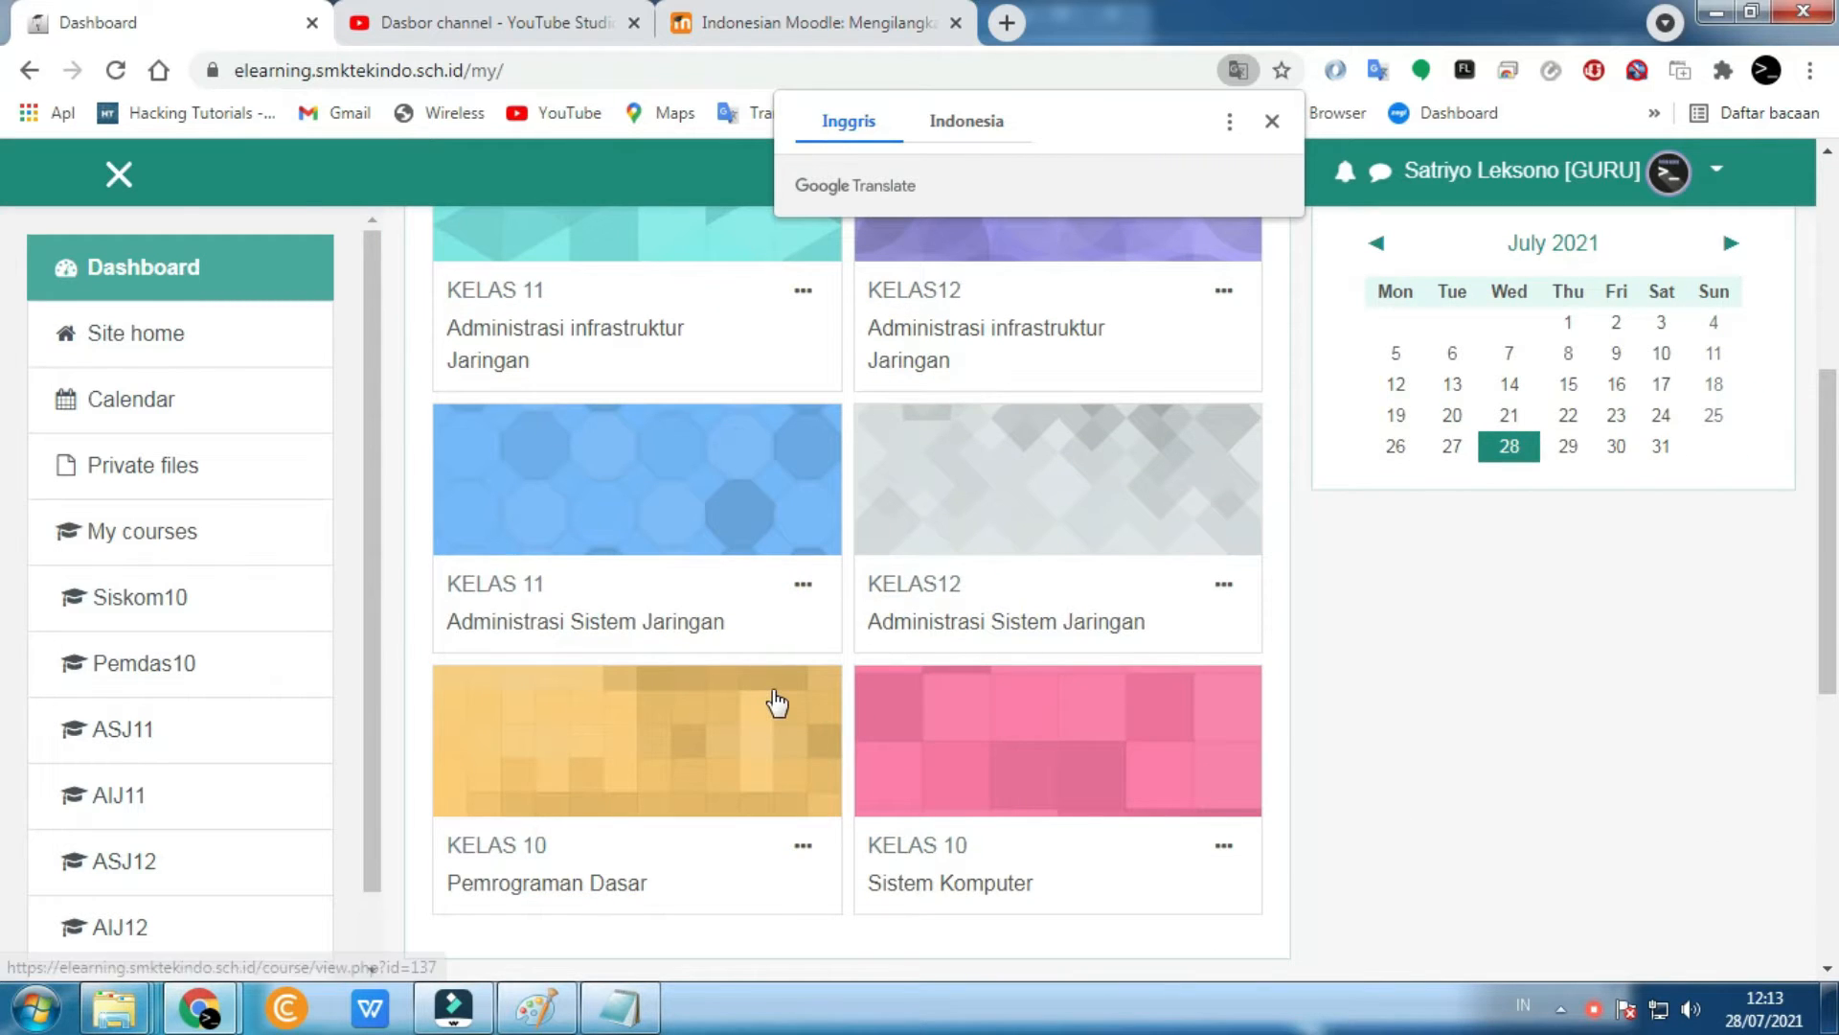
scroll(776, 704, down, 3)
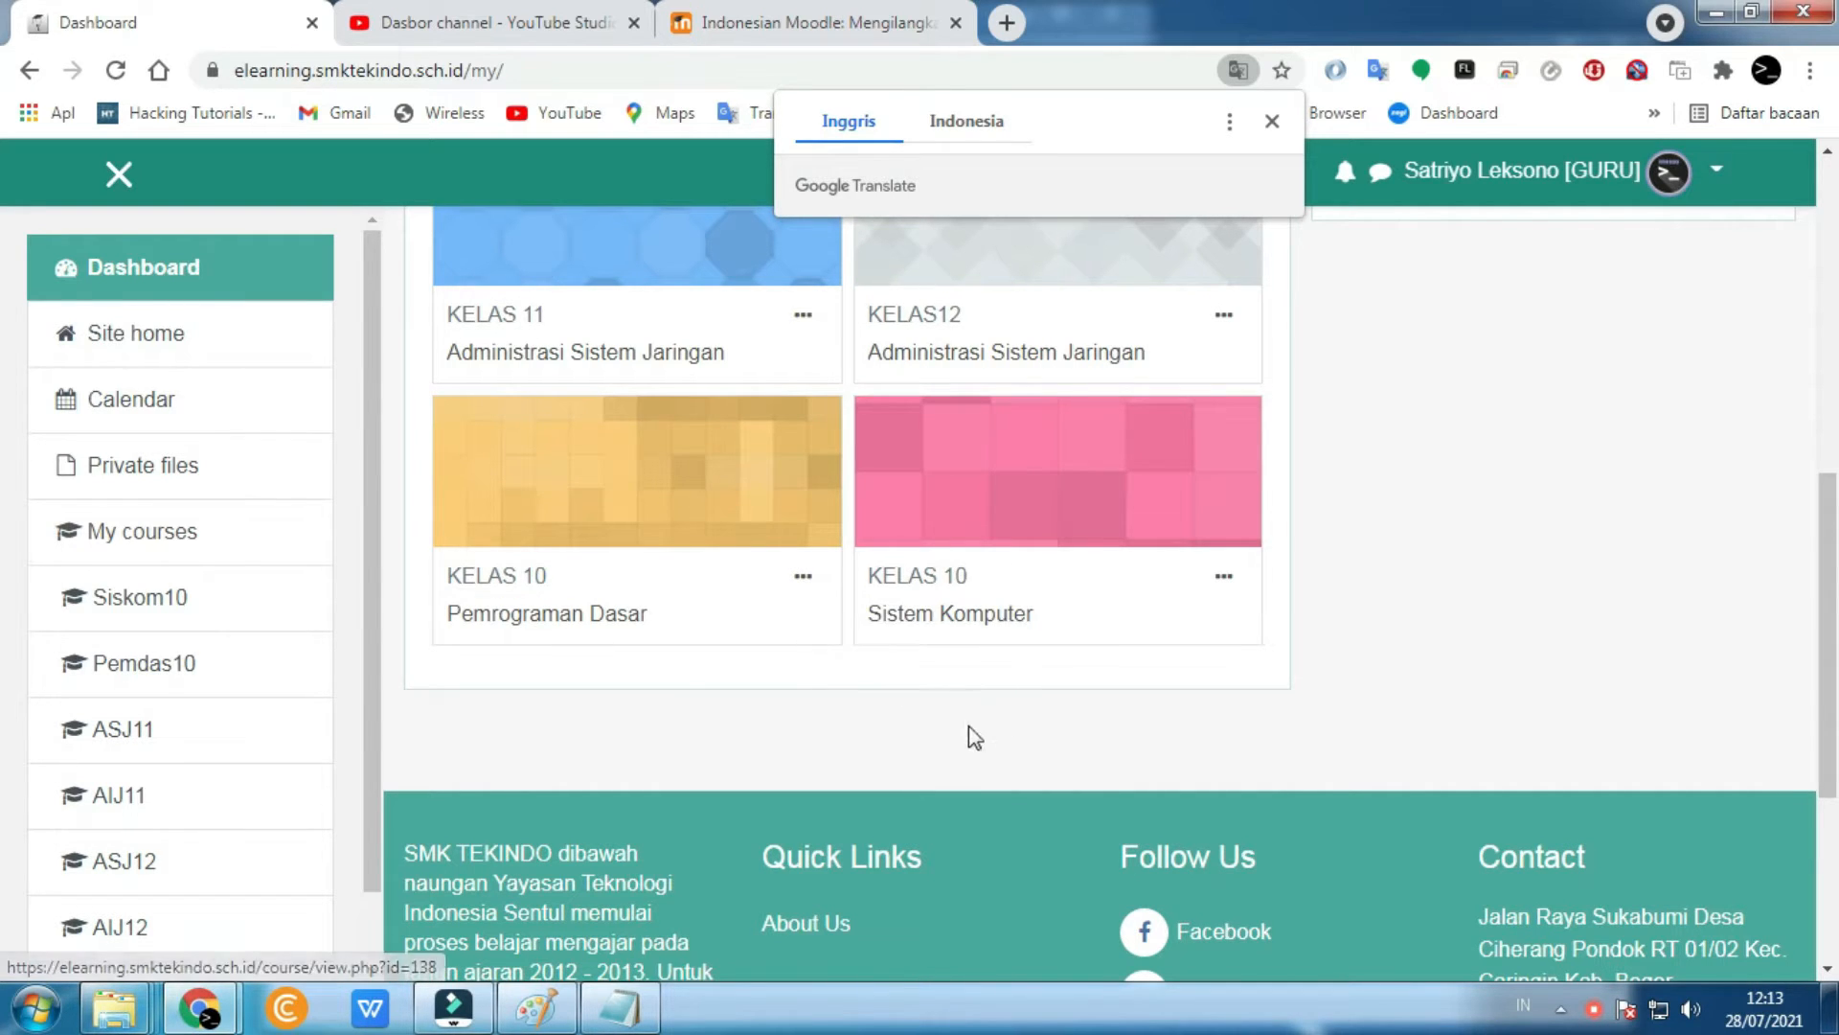
scroll(960, 716, up, 1)
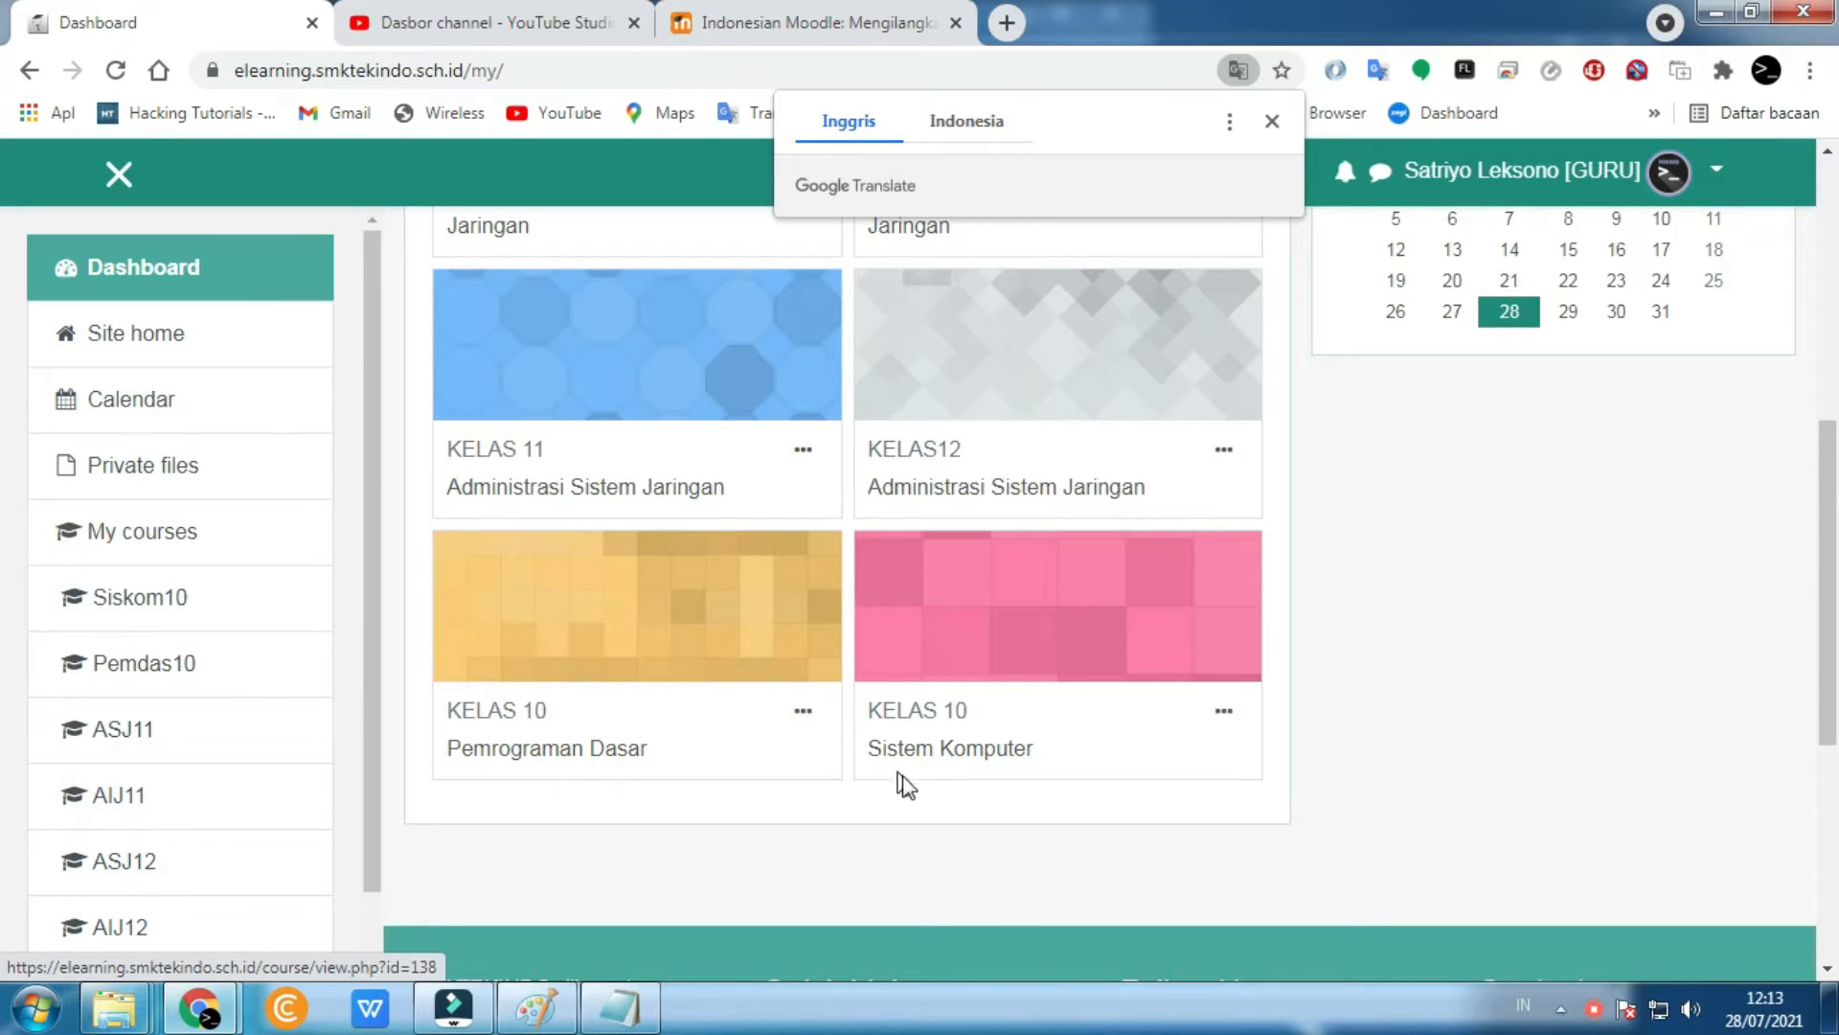
click(931, 749)
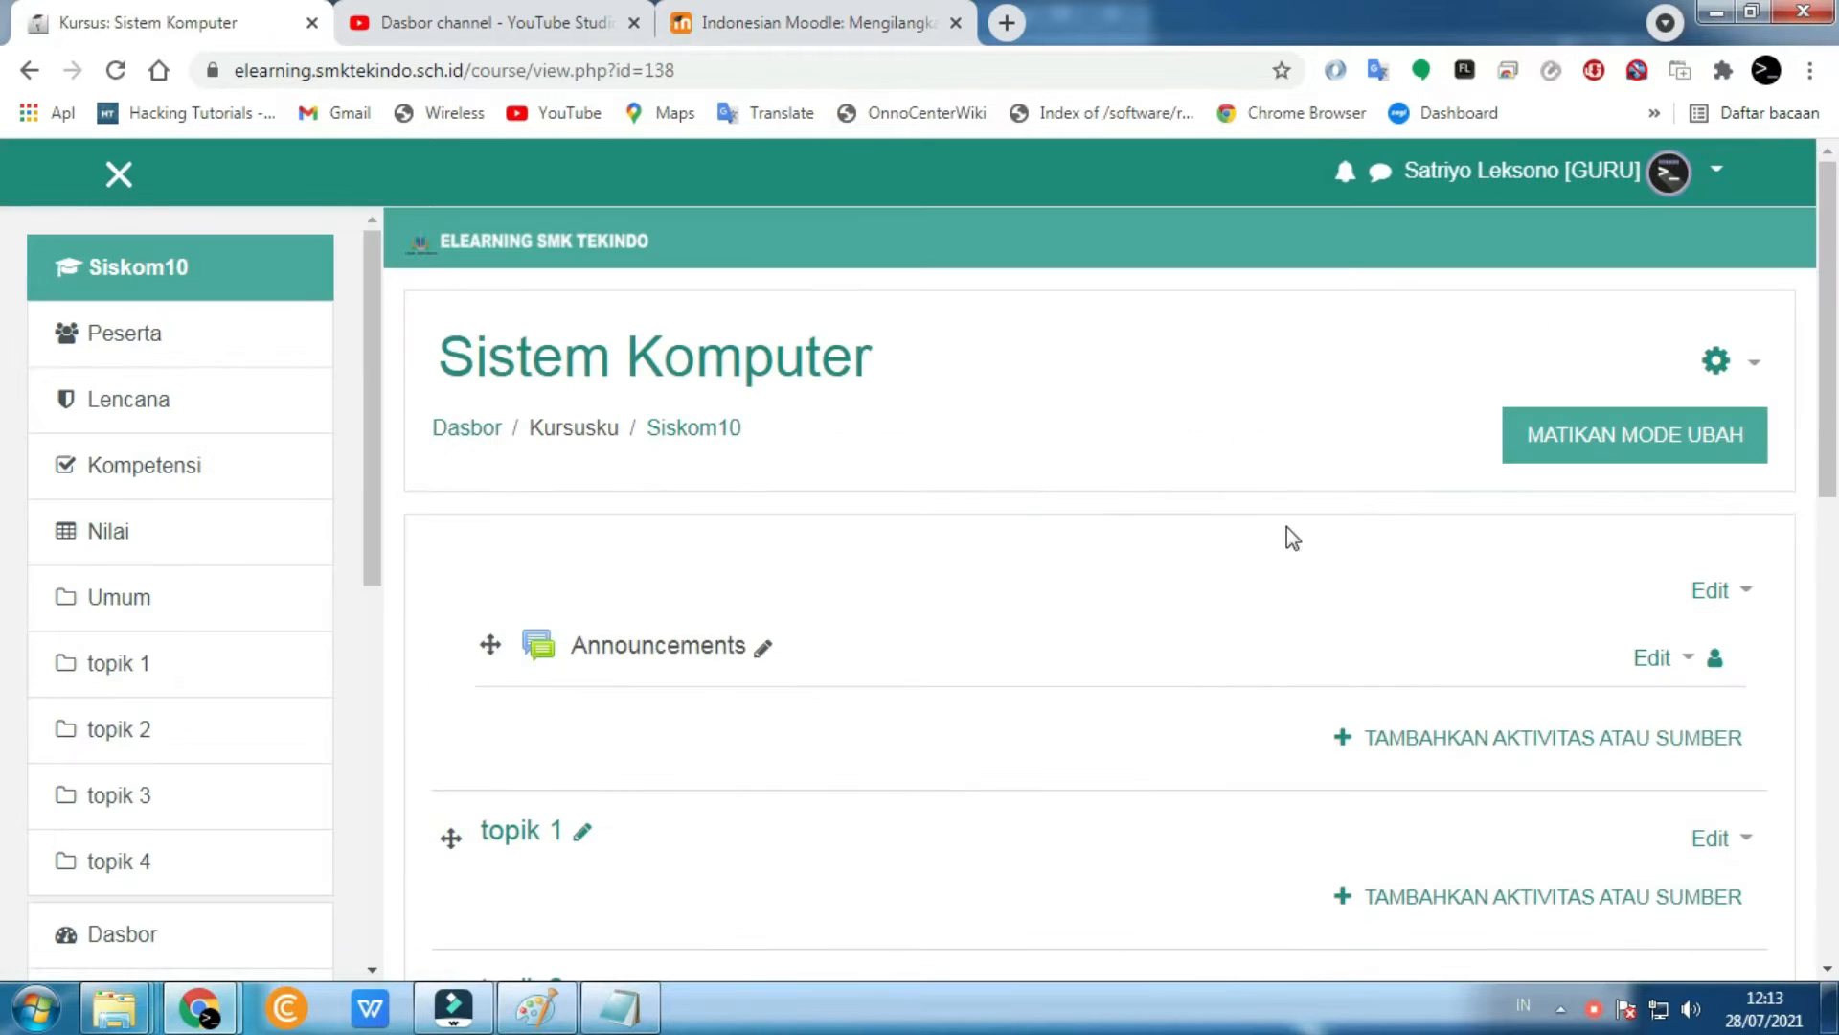
- In Sistem Komputer's Edit setelan, set Aktifkan pelacakan penyelesaian to Tidak
click(1719, 364)
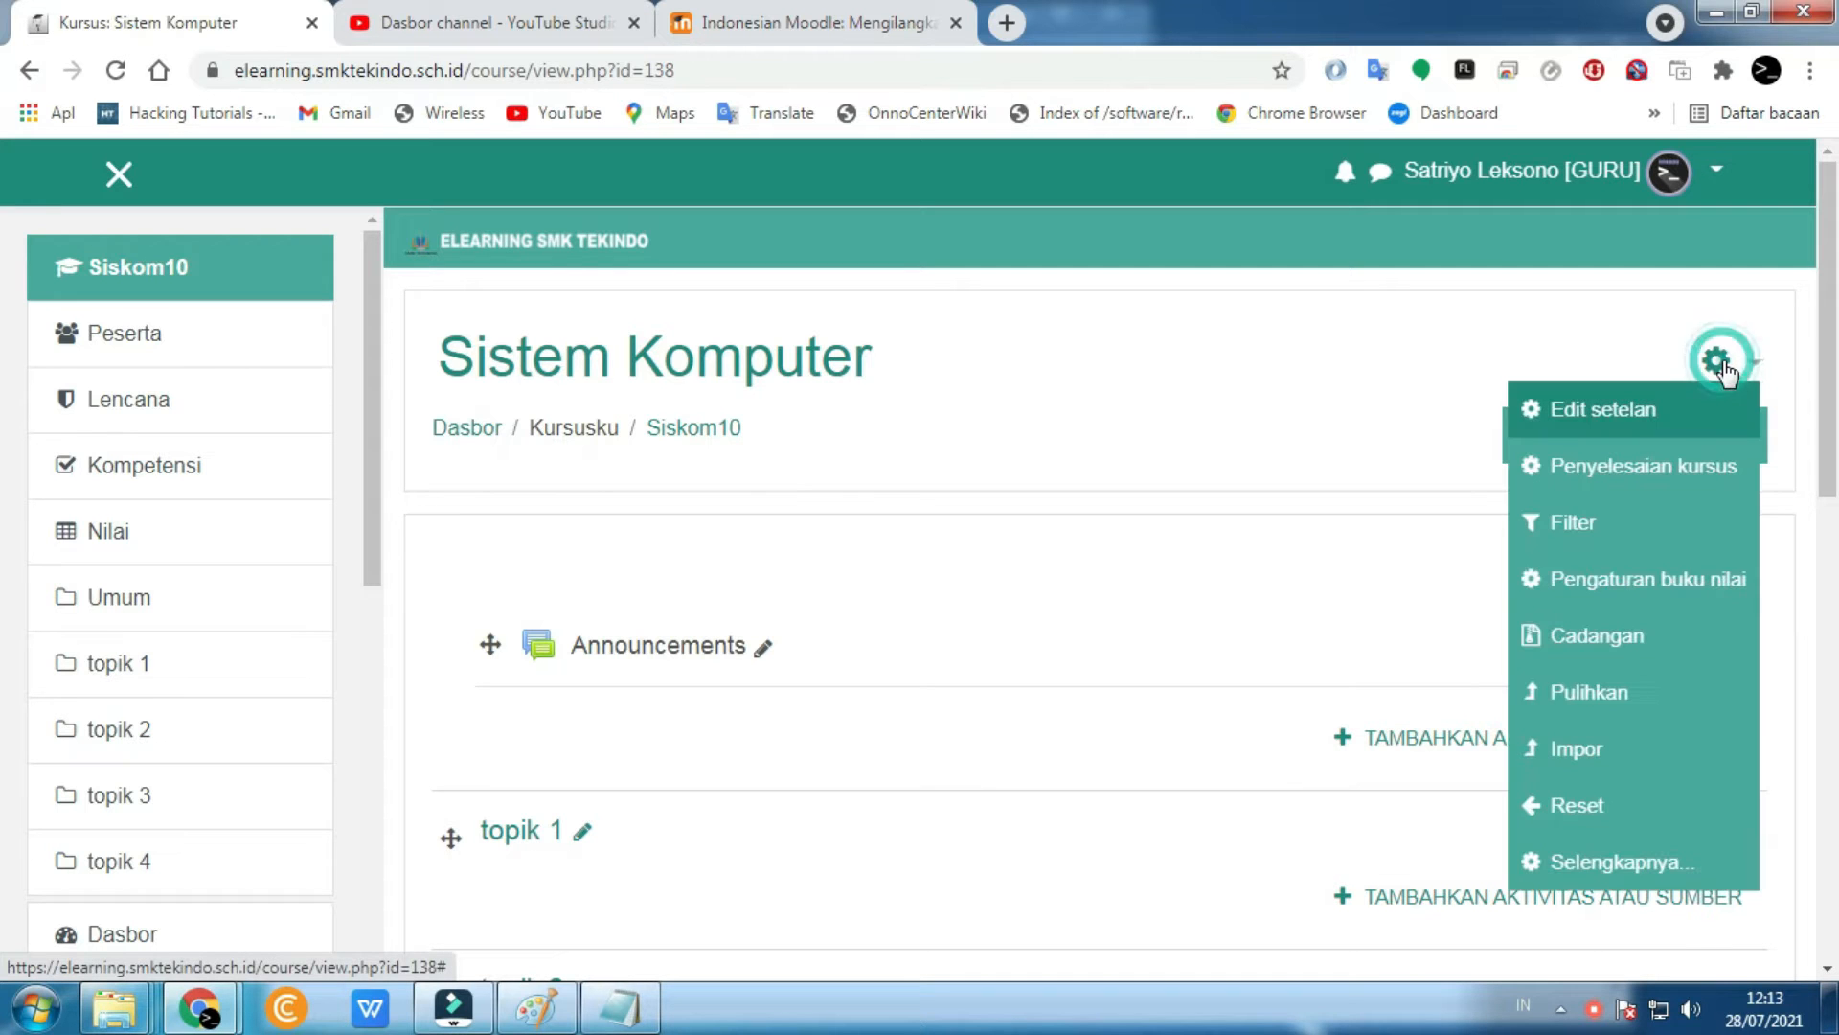
click(1612, 421)
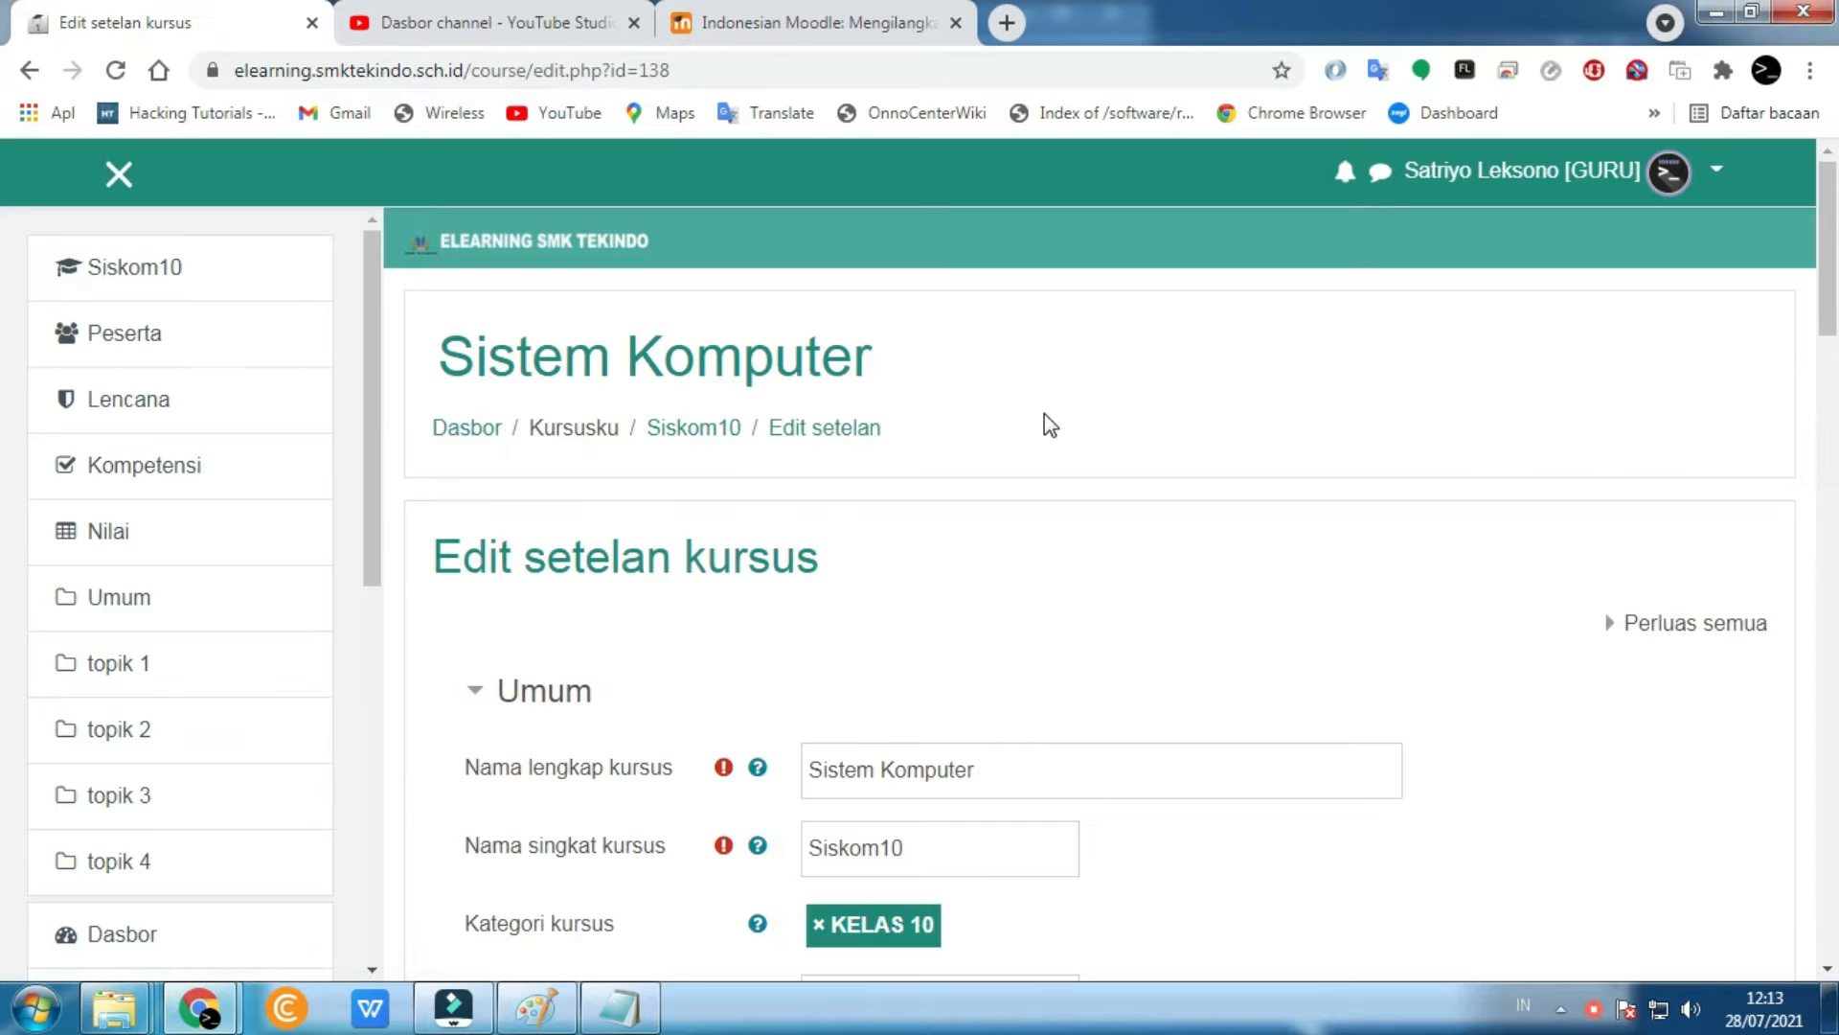
scroll(1051, 426, down, 8)
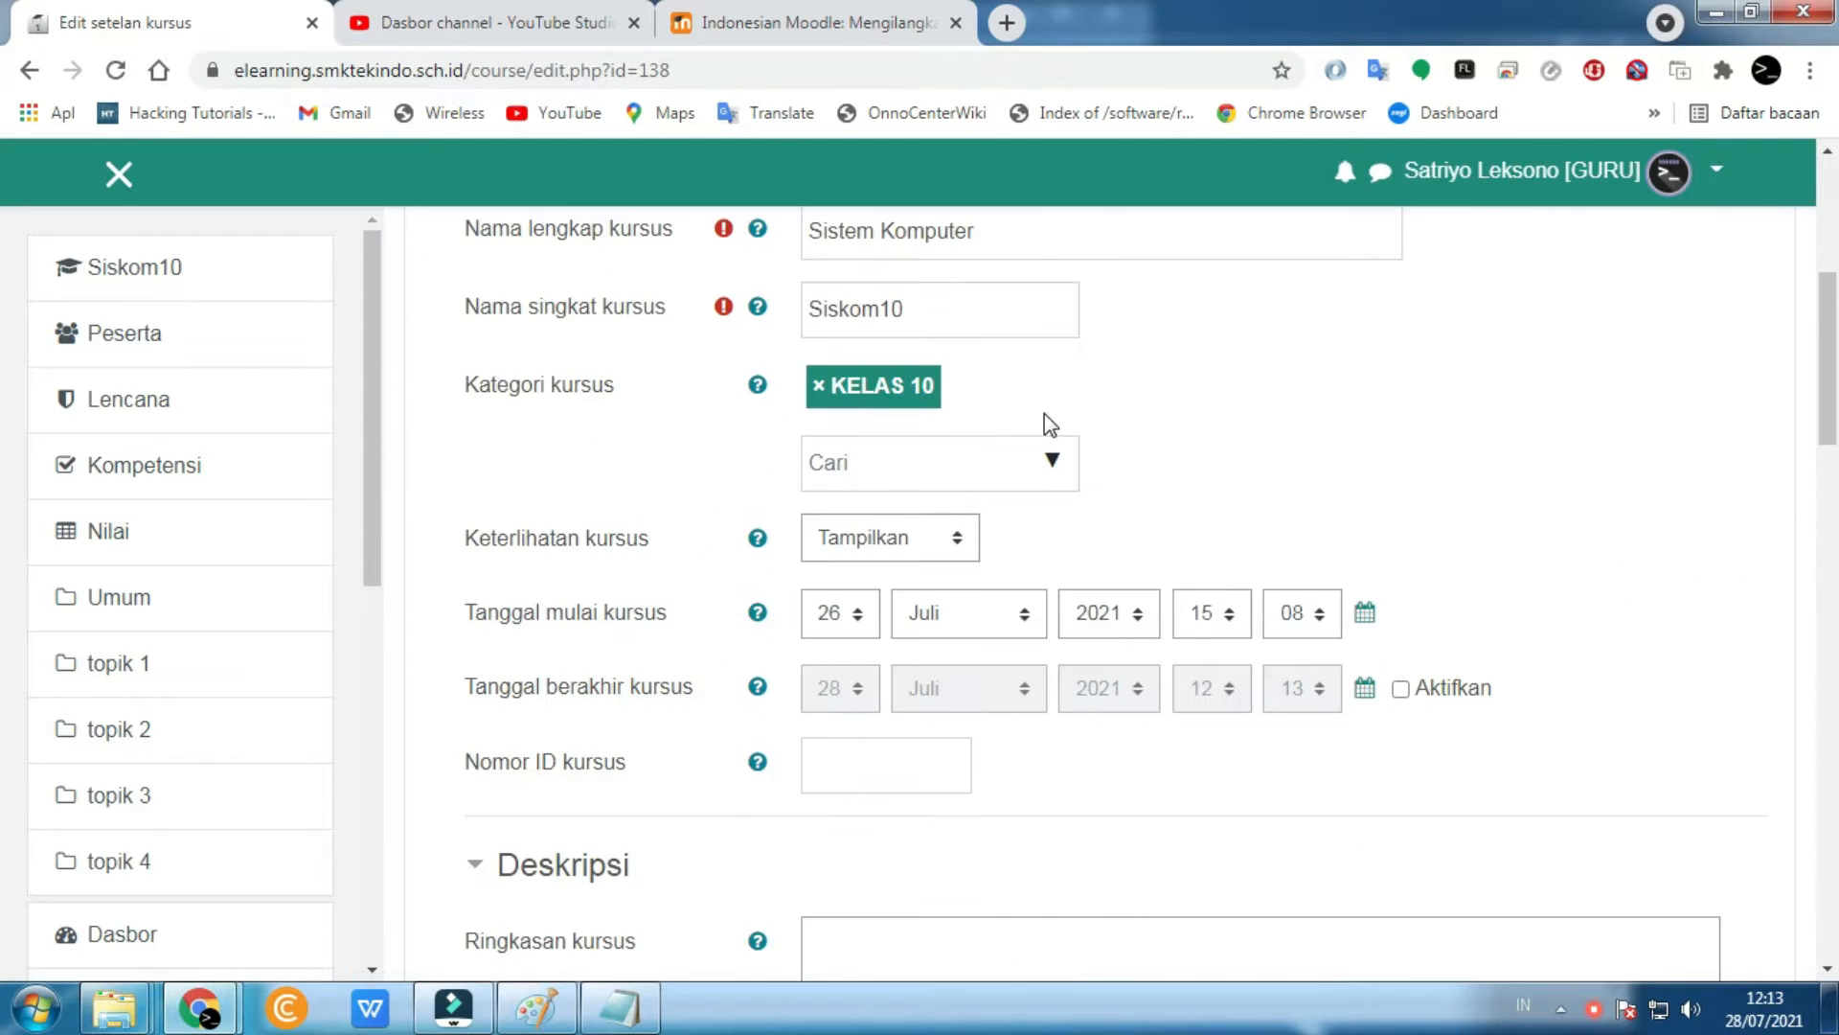
scroll(1047, 421, down, 12)
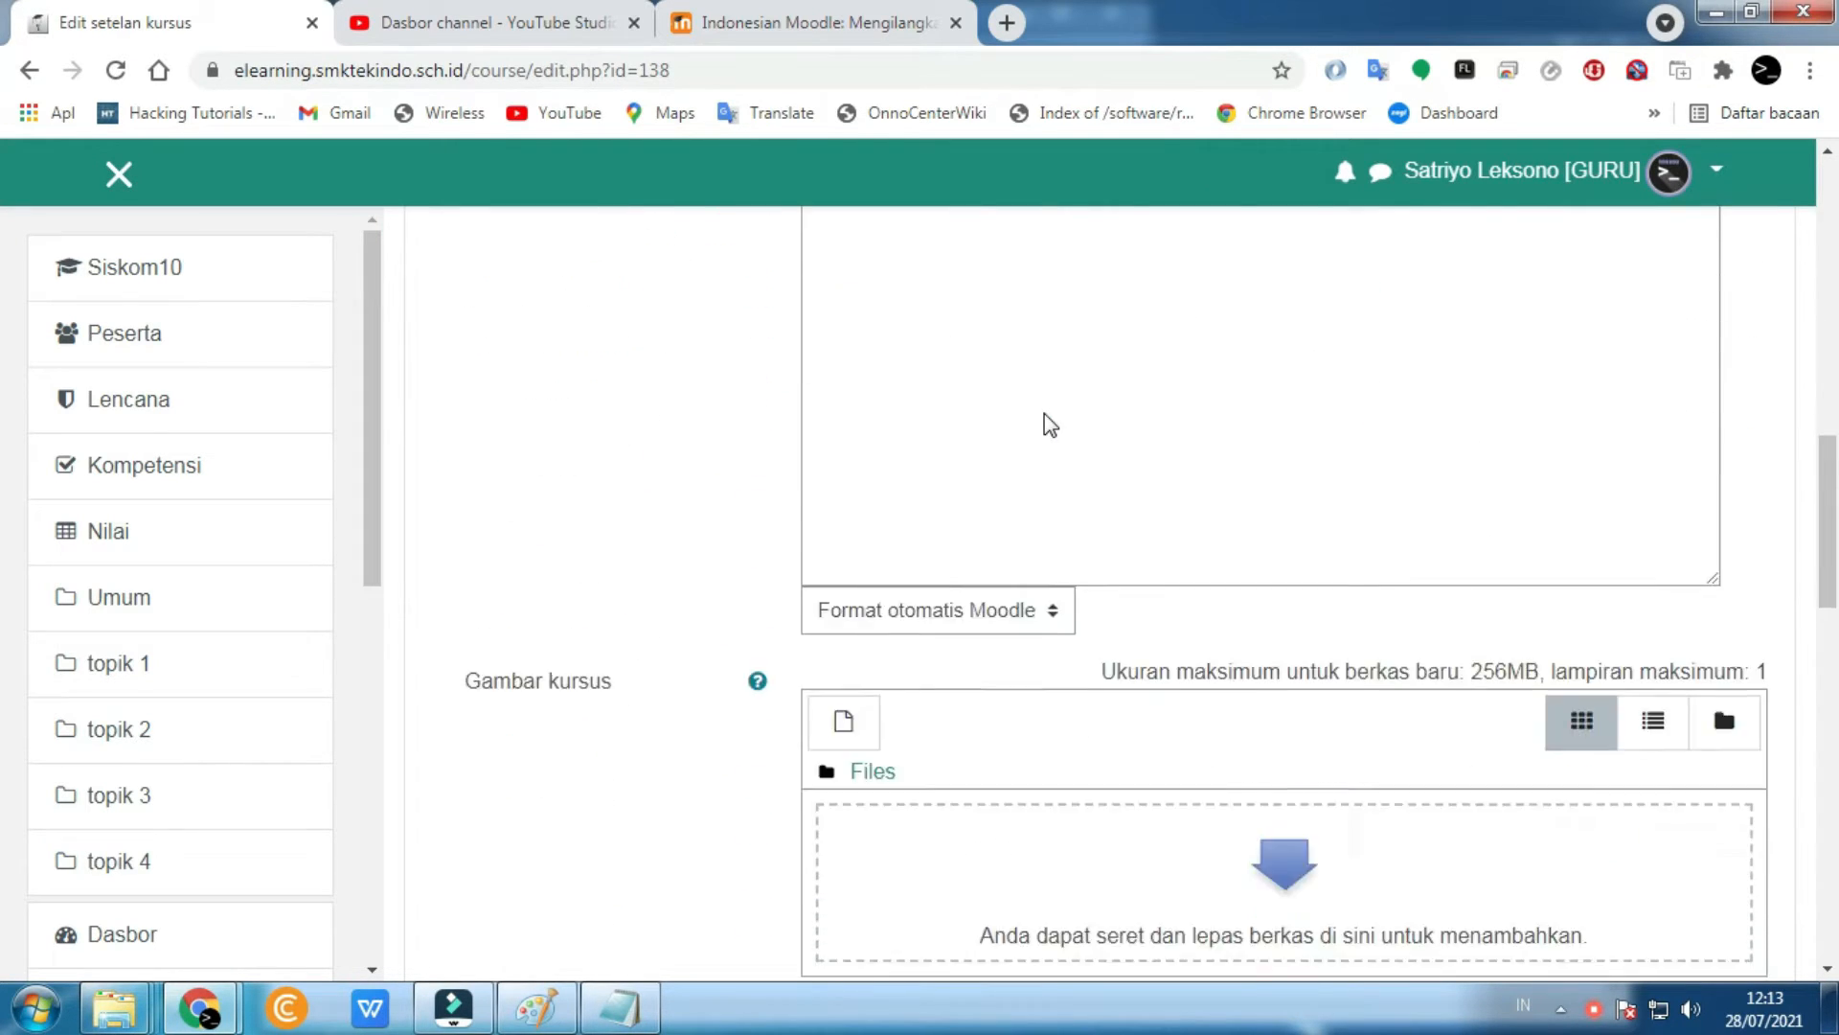
scroll(1045, 418, down, 2)
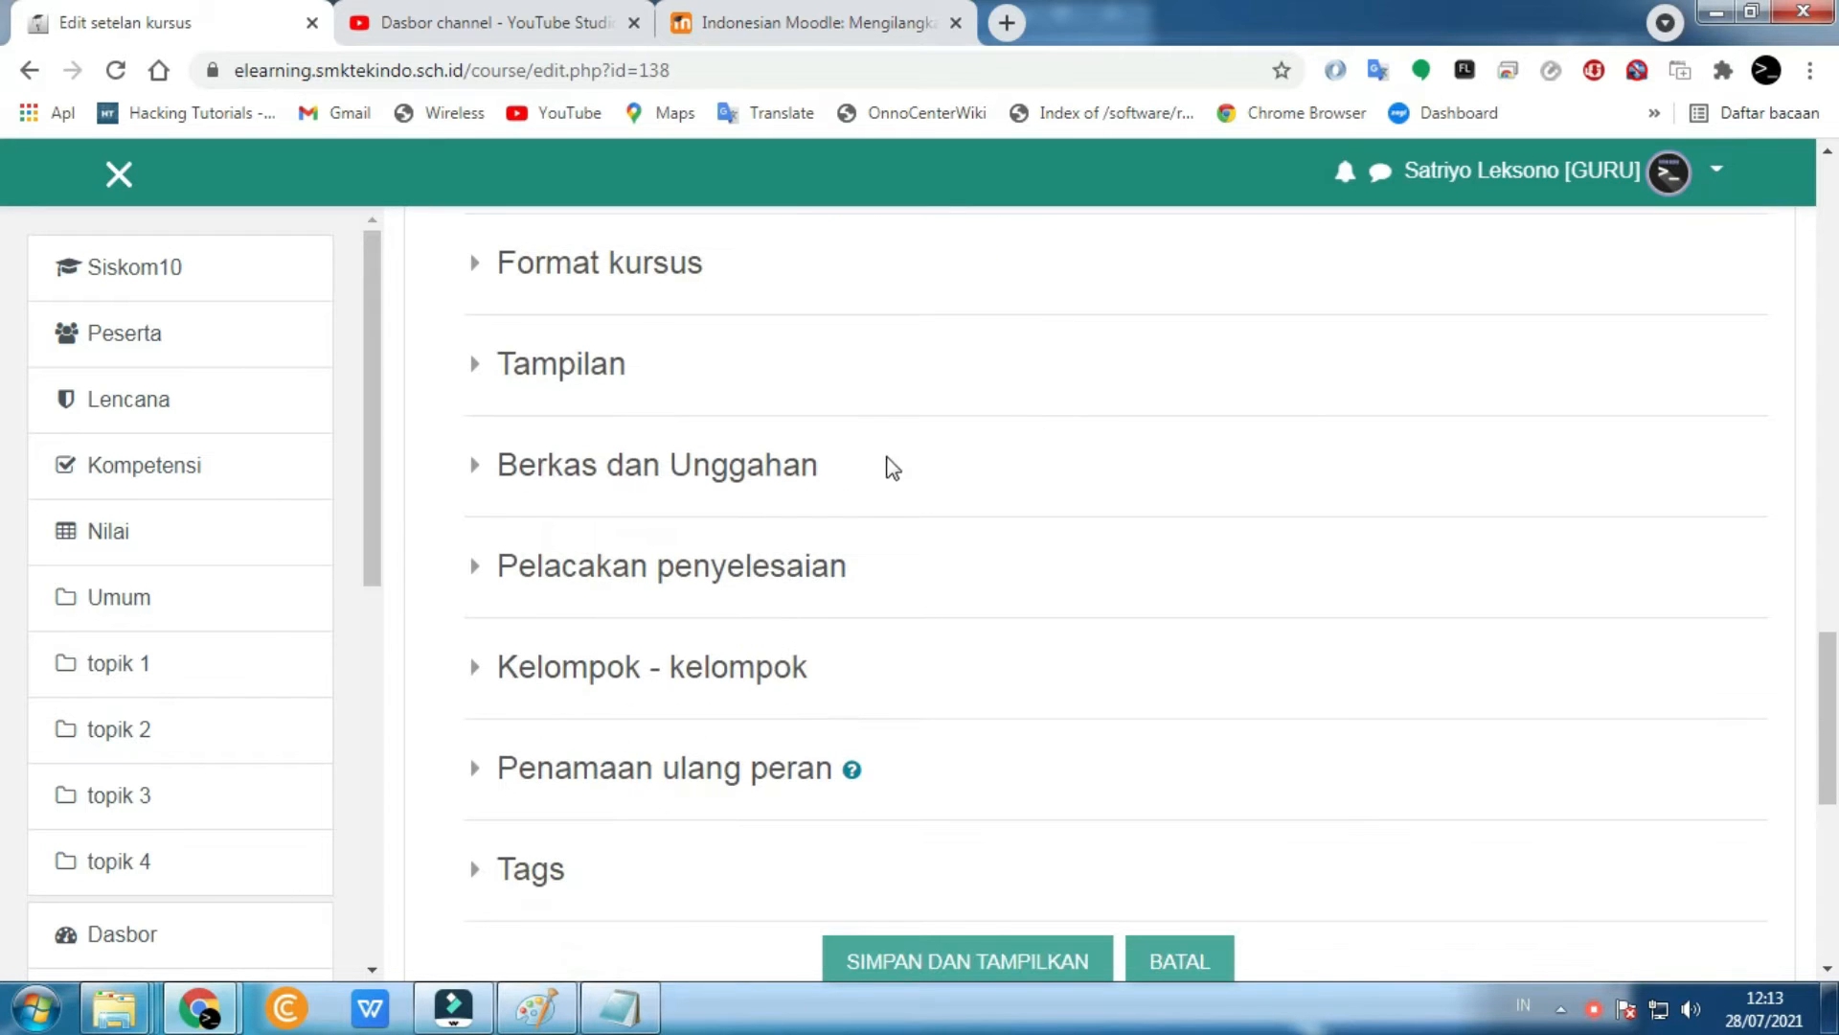
click(530, 575)
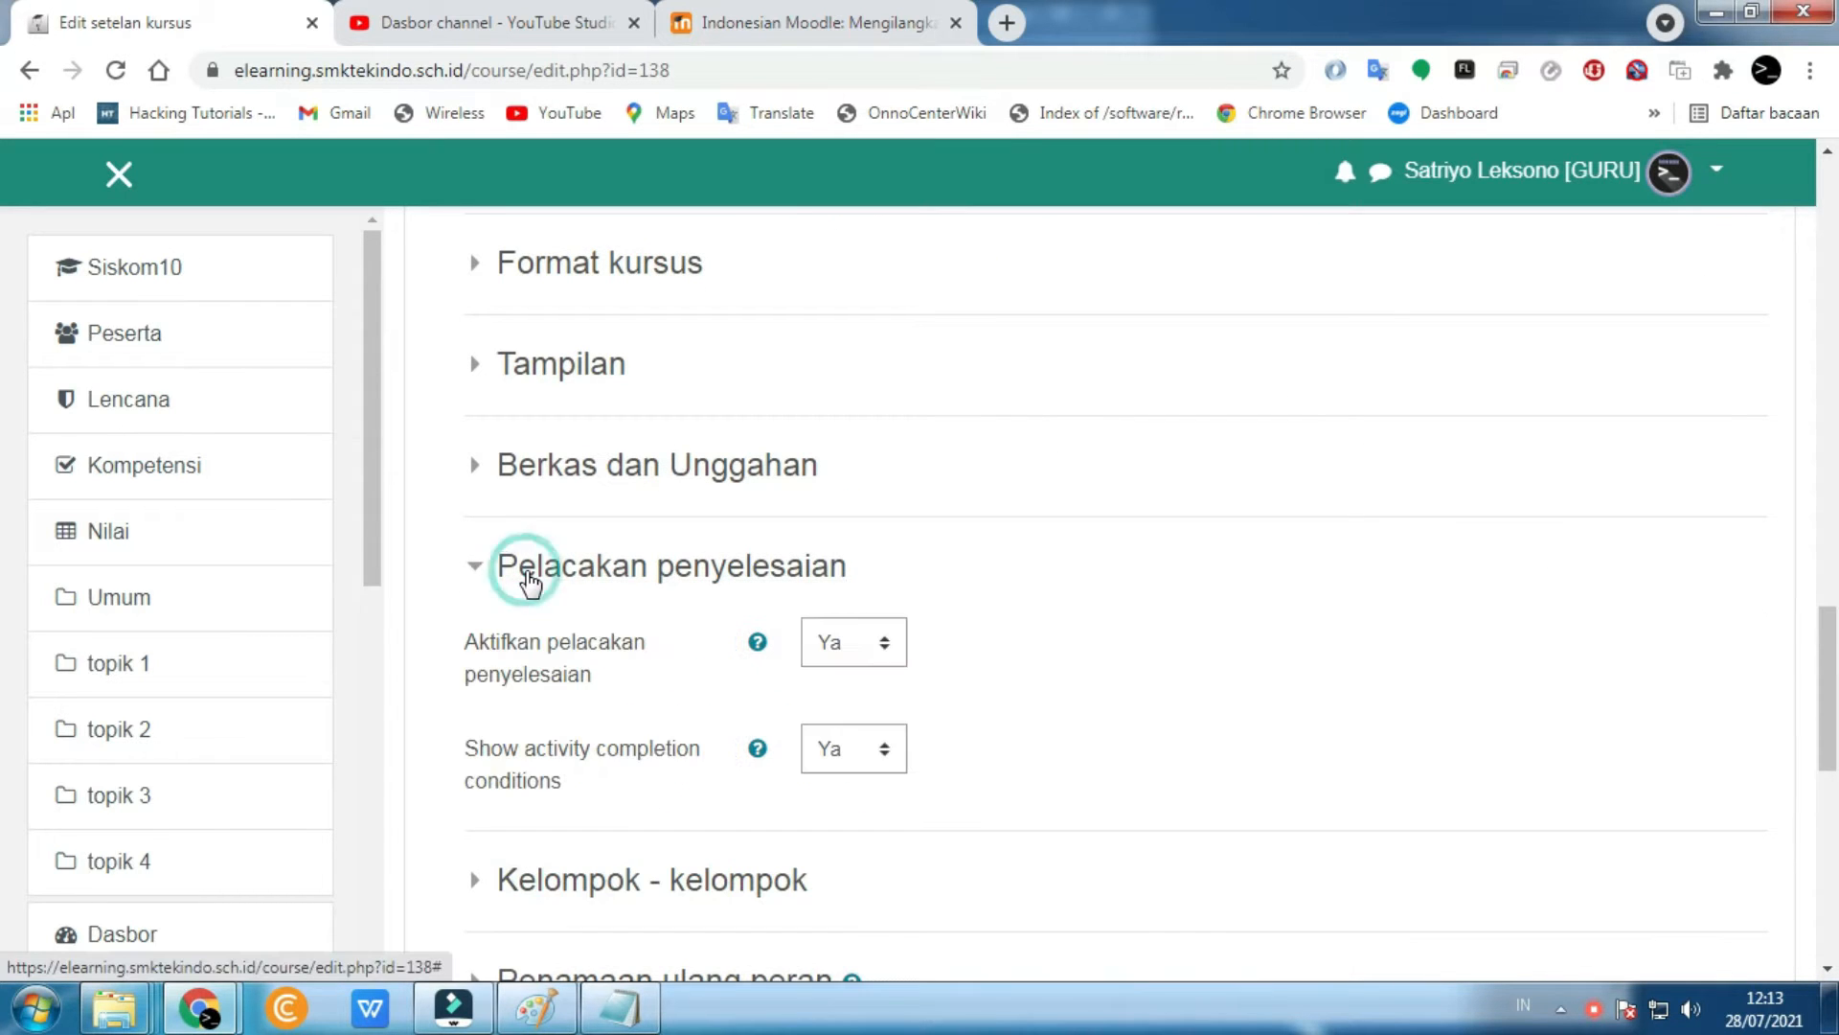
click(881, 649)
click(872, 682)
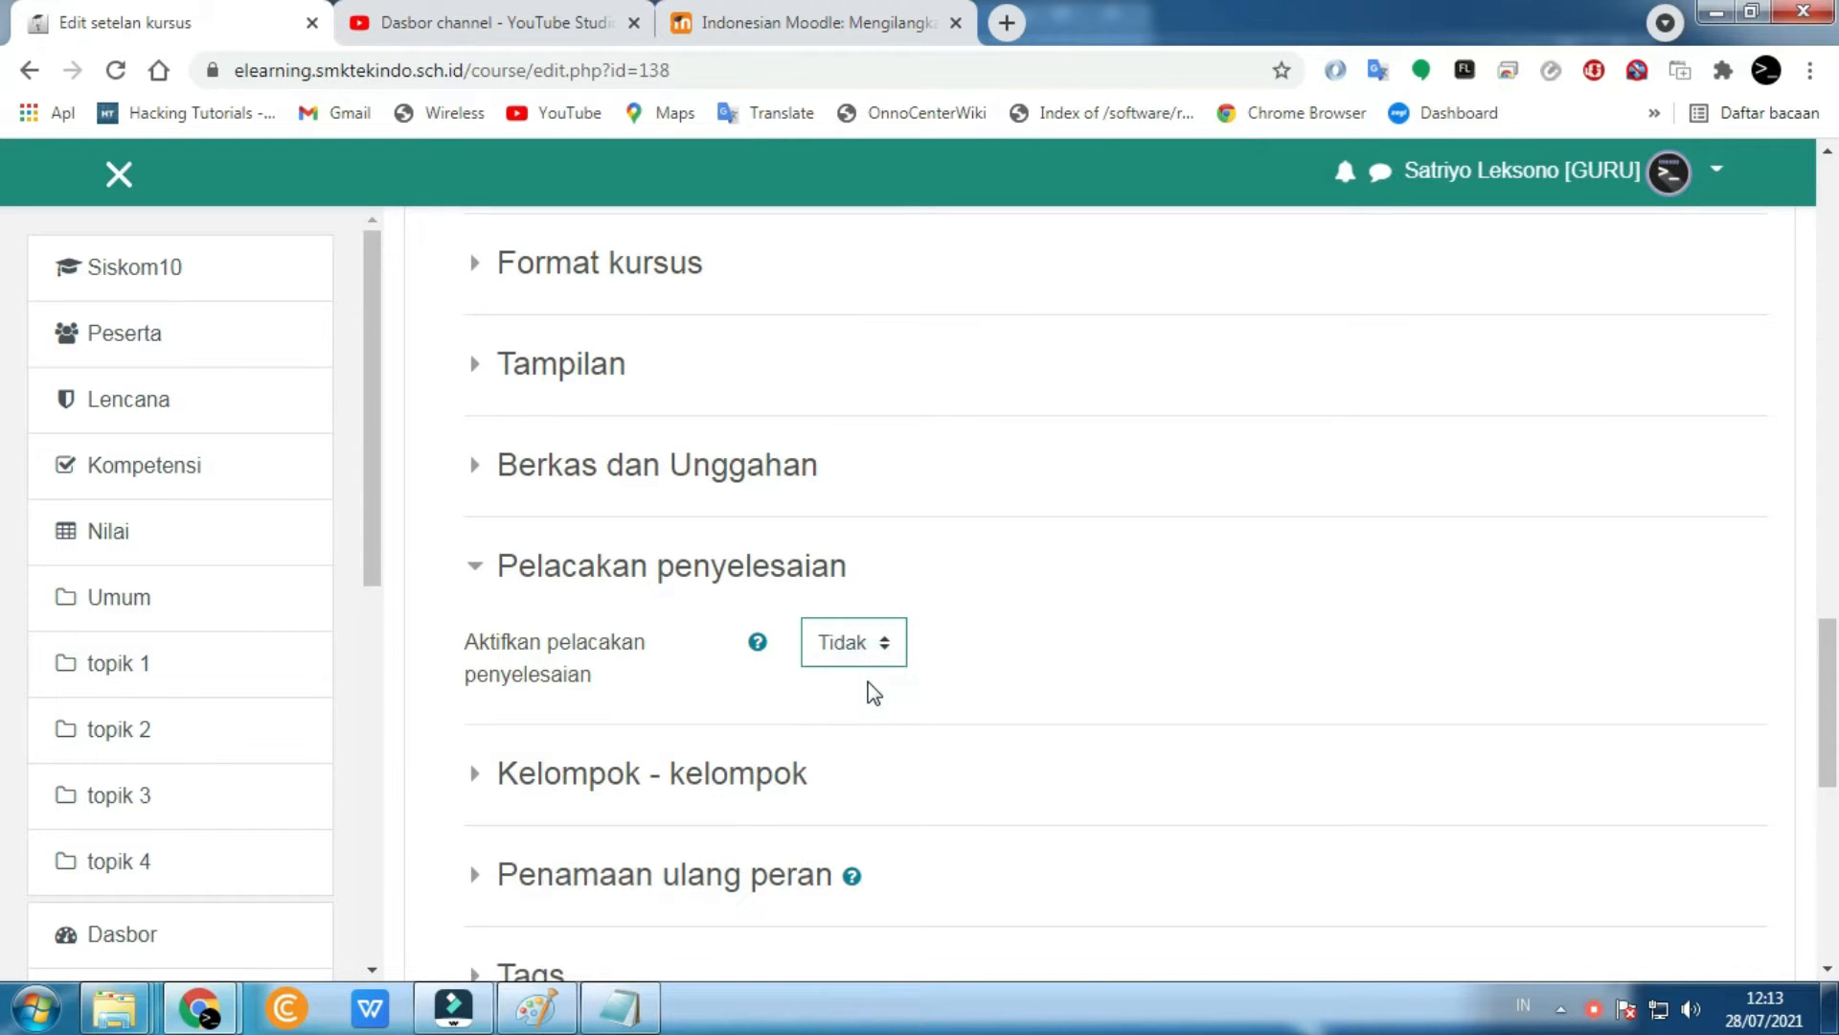
scroll(871, 685, down, 8)
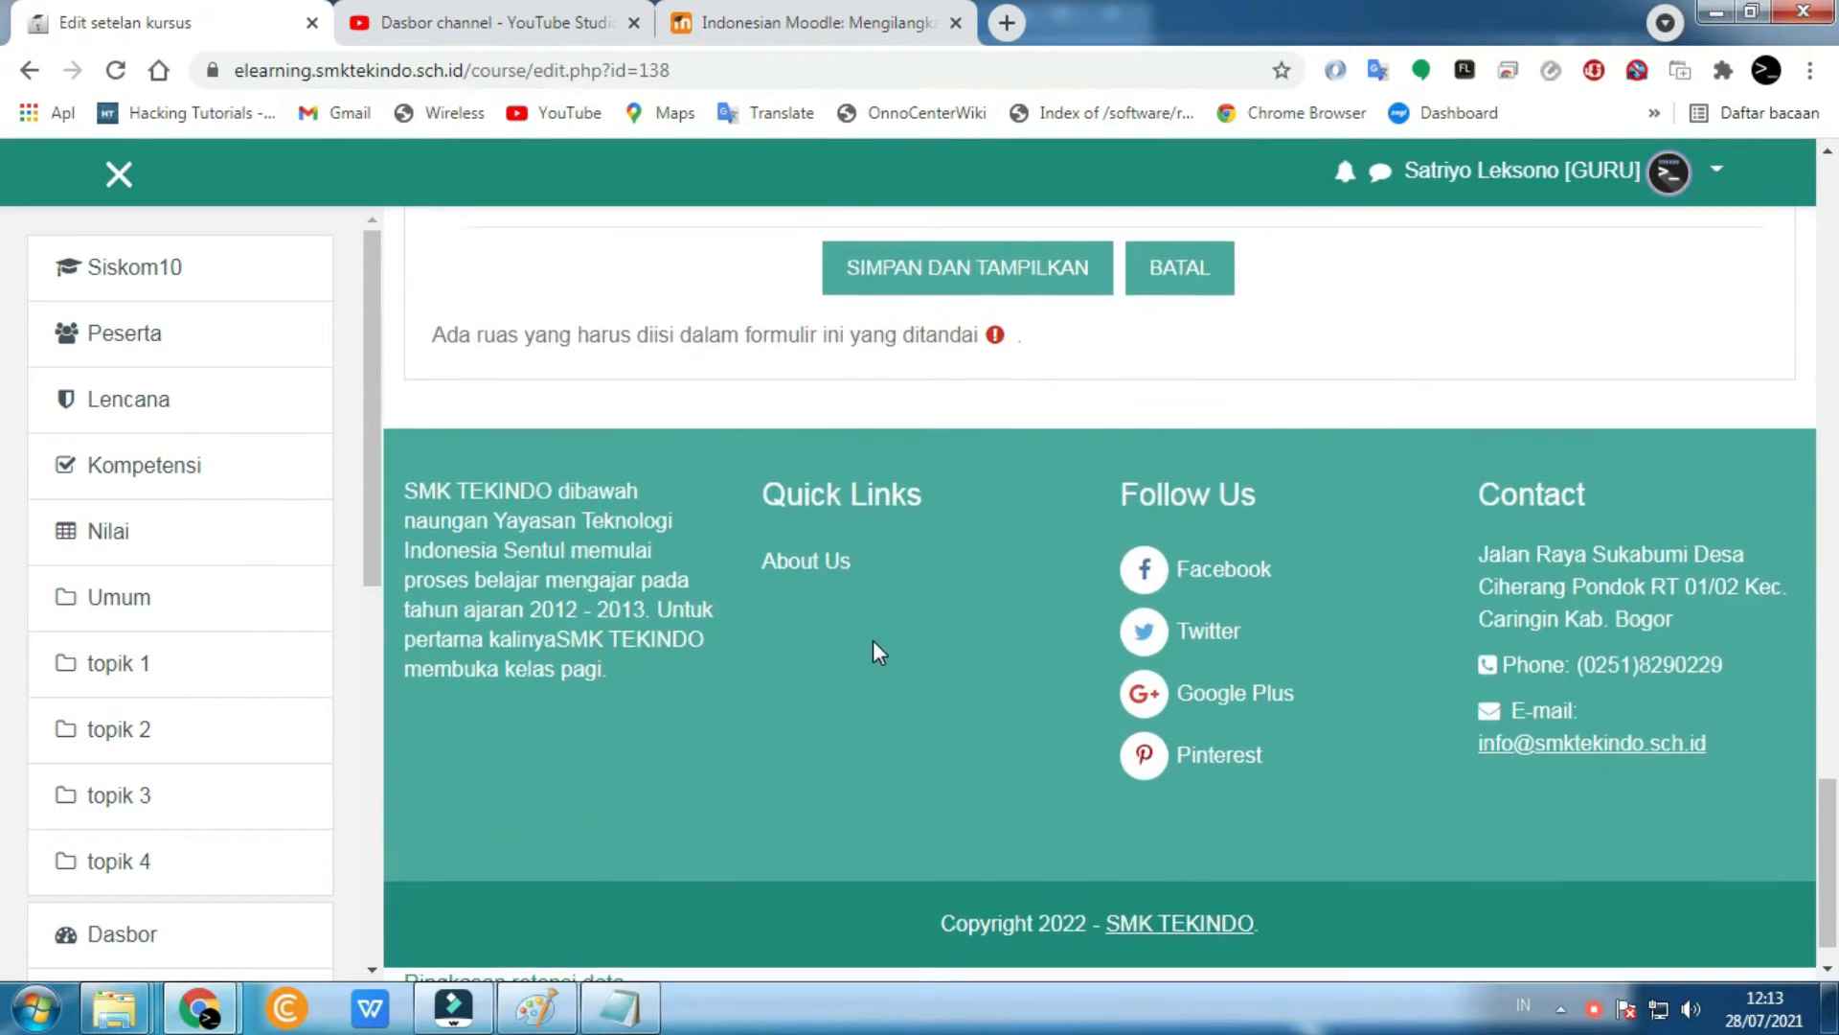
scroll(872, 640, up, 1)
- Save with SIMPAN DAN TAMPILKAN and reopen Sistem Komputer from the Dasbor course card
click(958, 415)
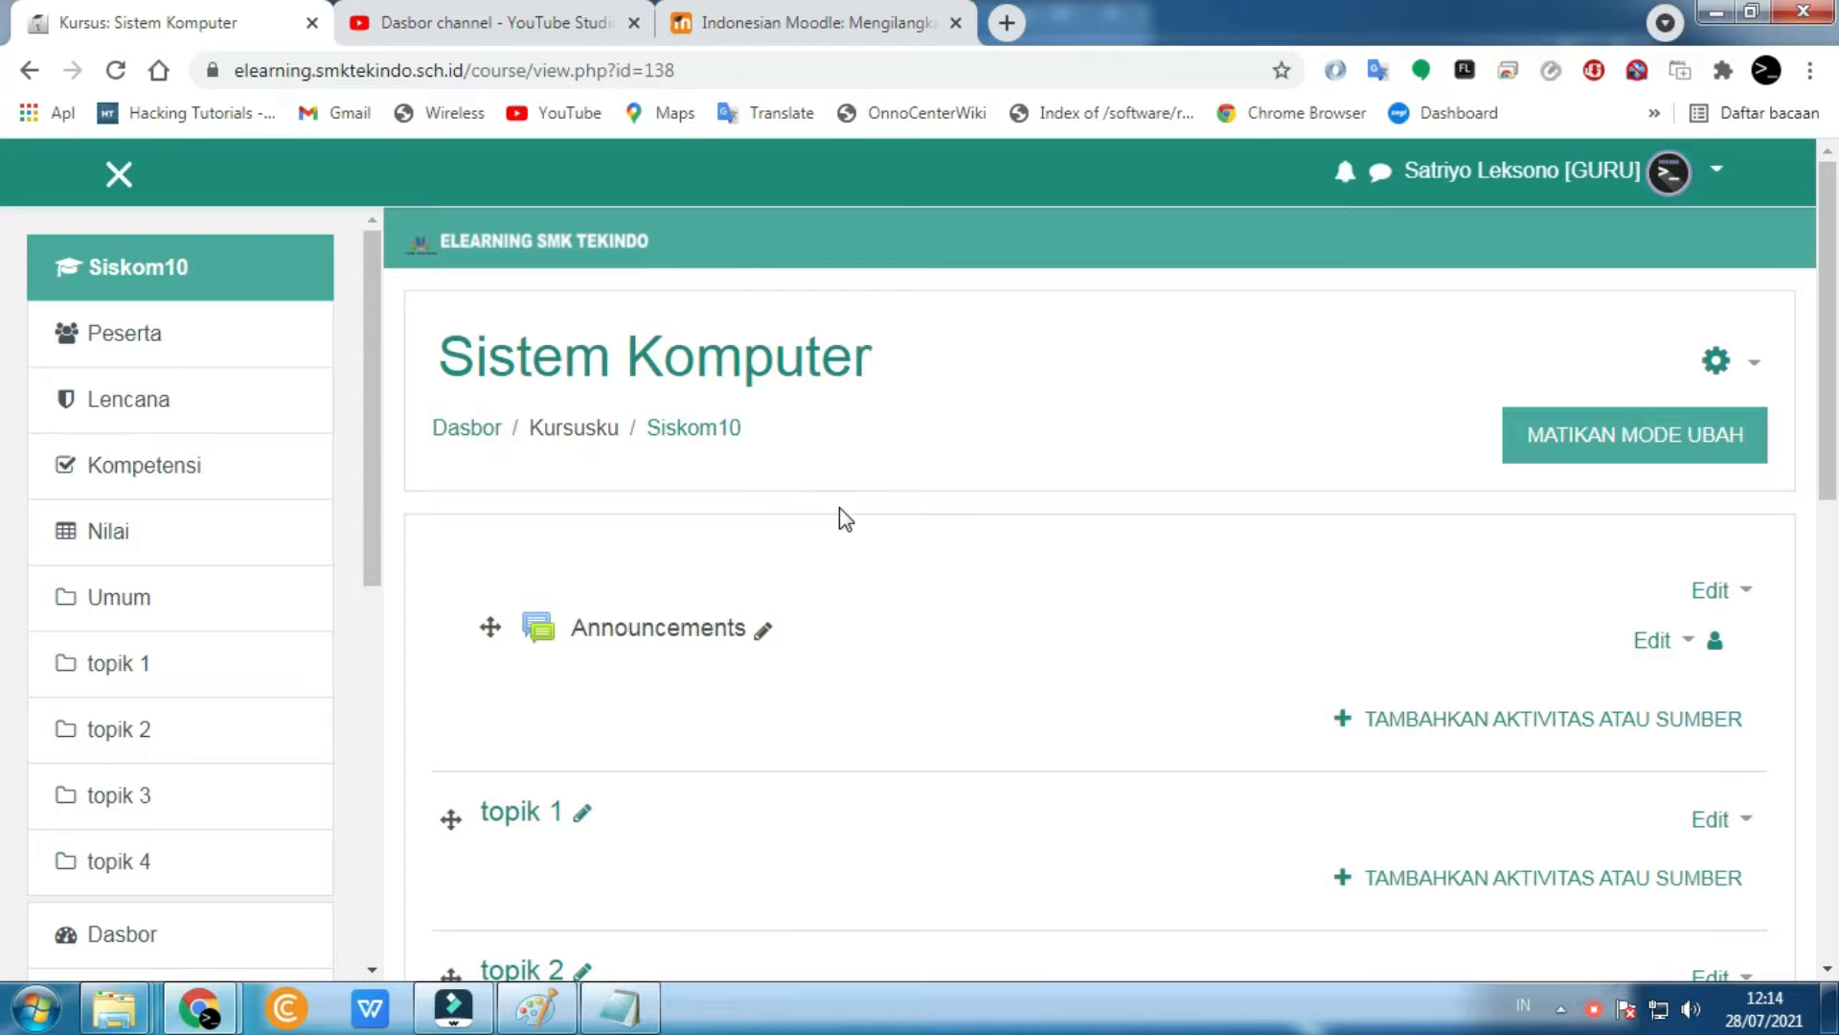
click(198, 927)
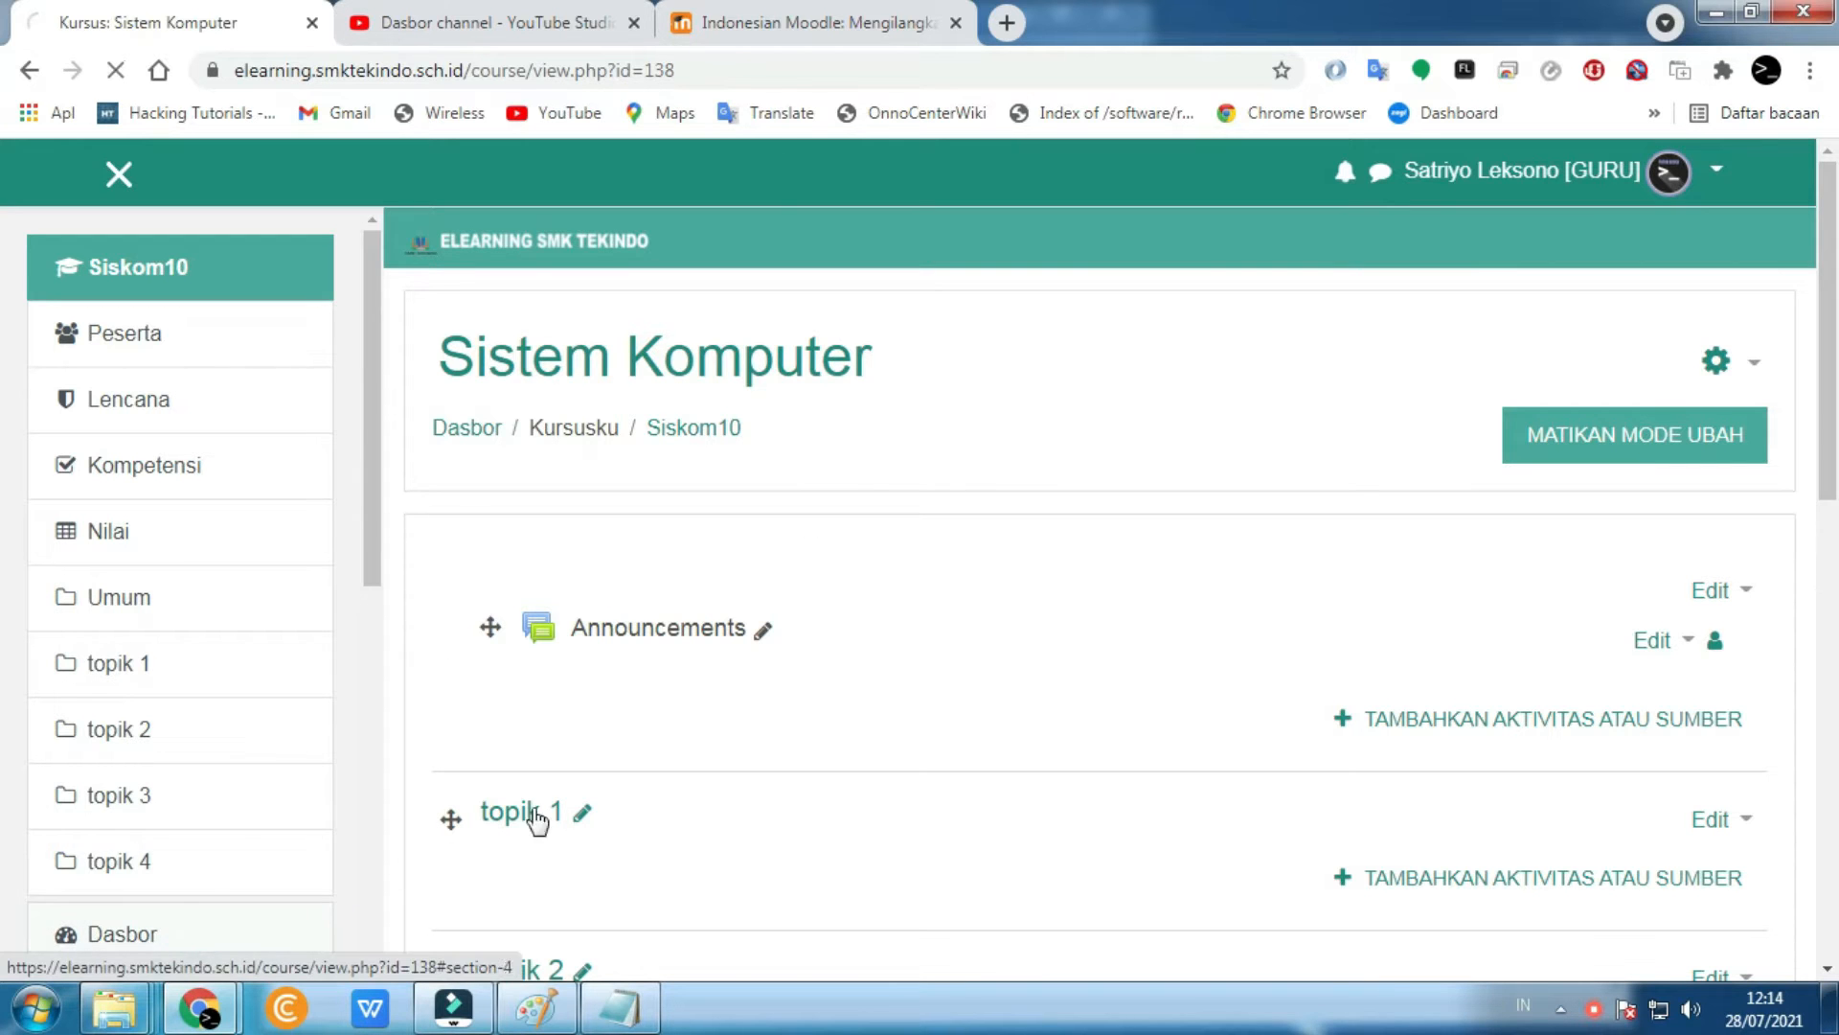
scroll(992, 576, down, 5)
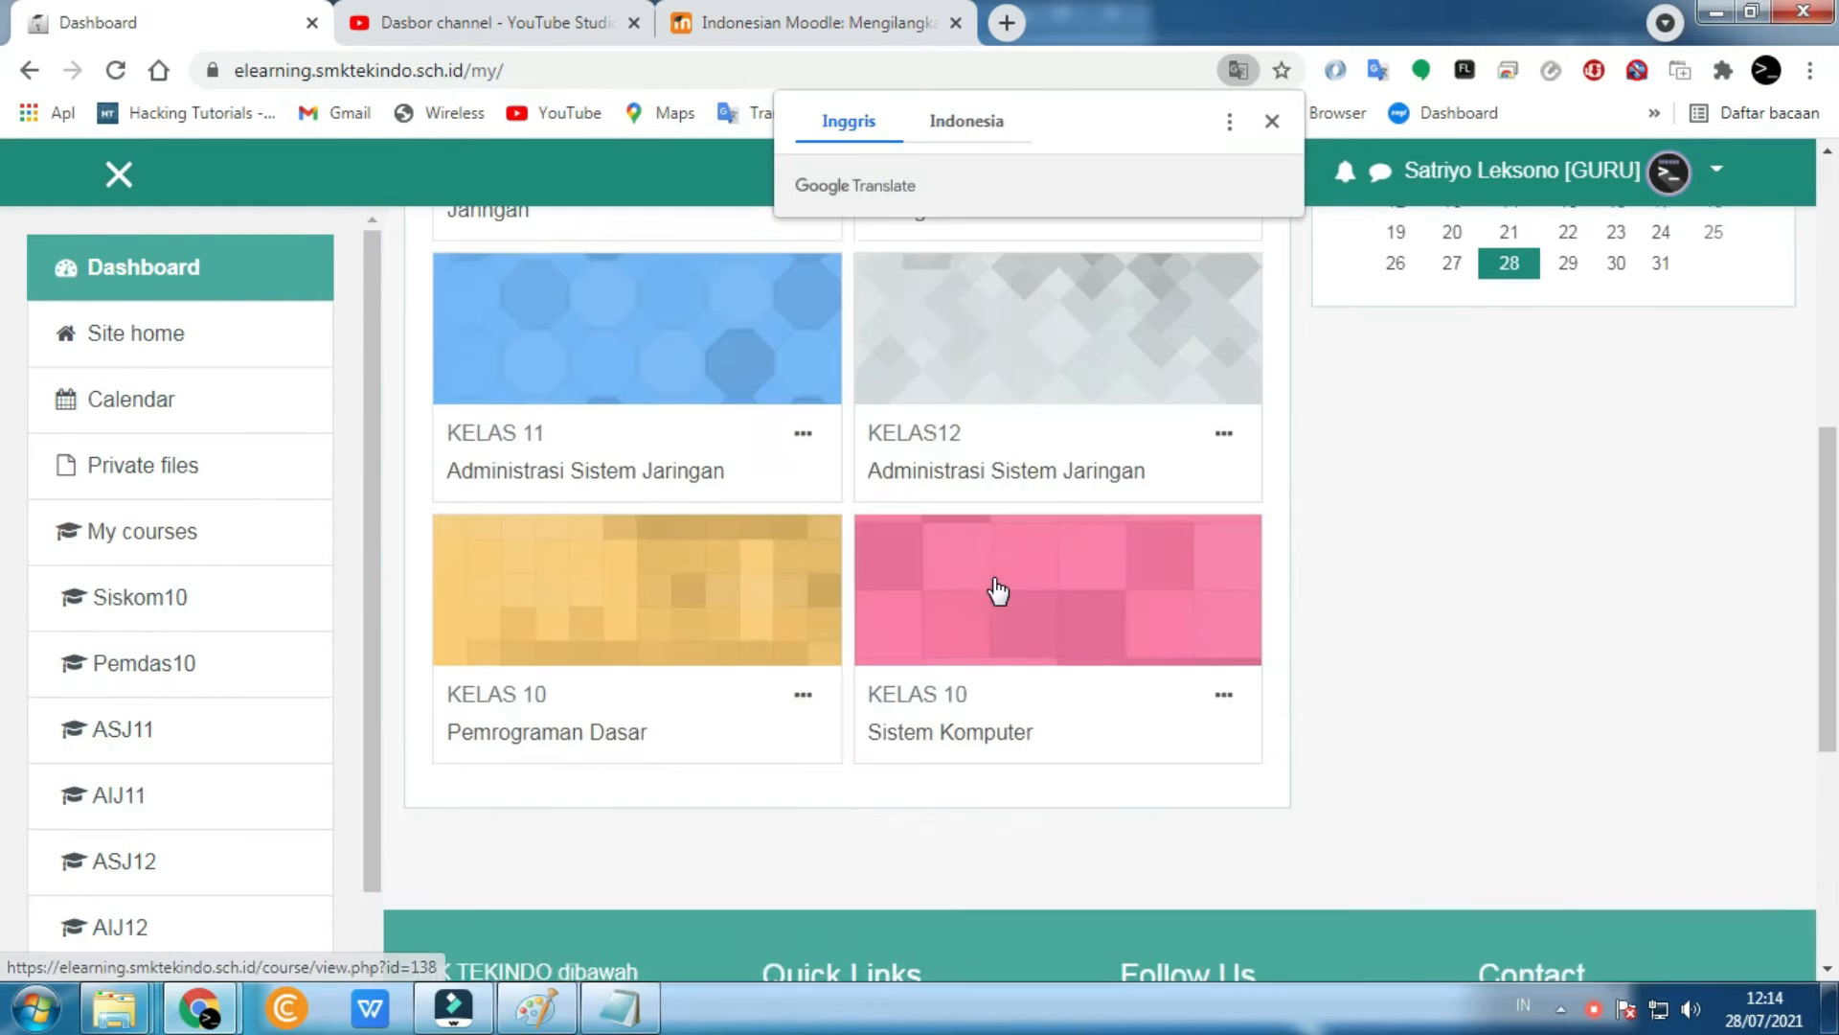
scroll(1006, 565, up, 2)
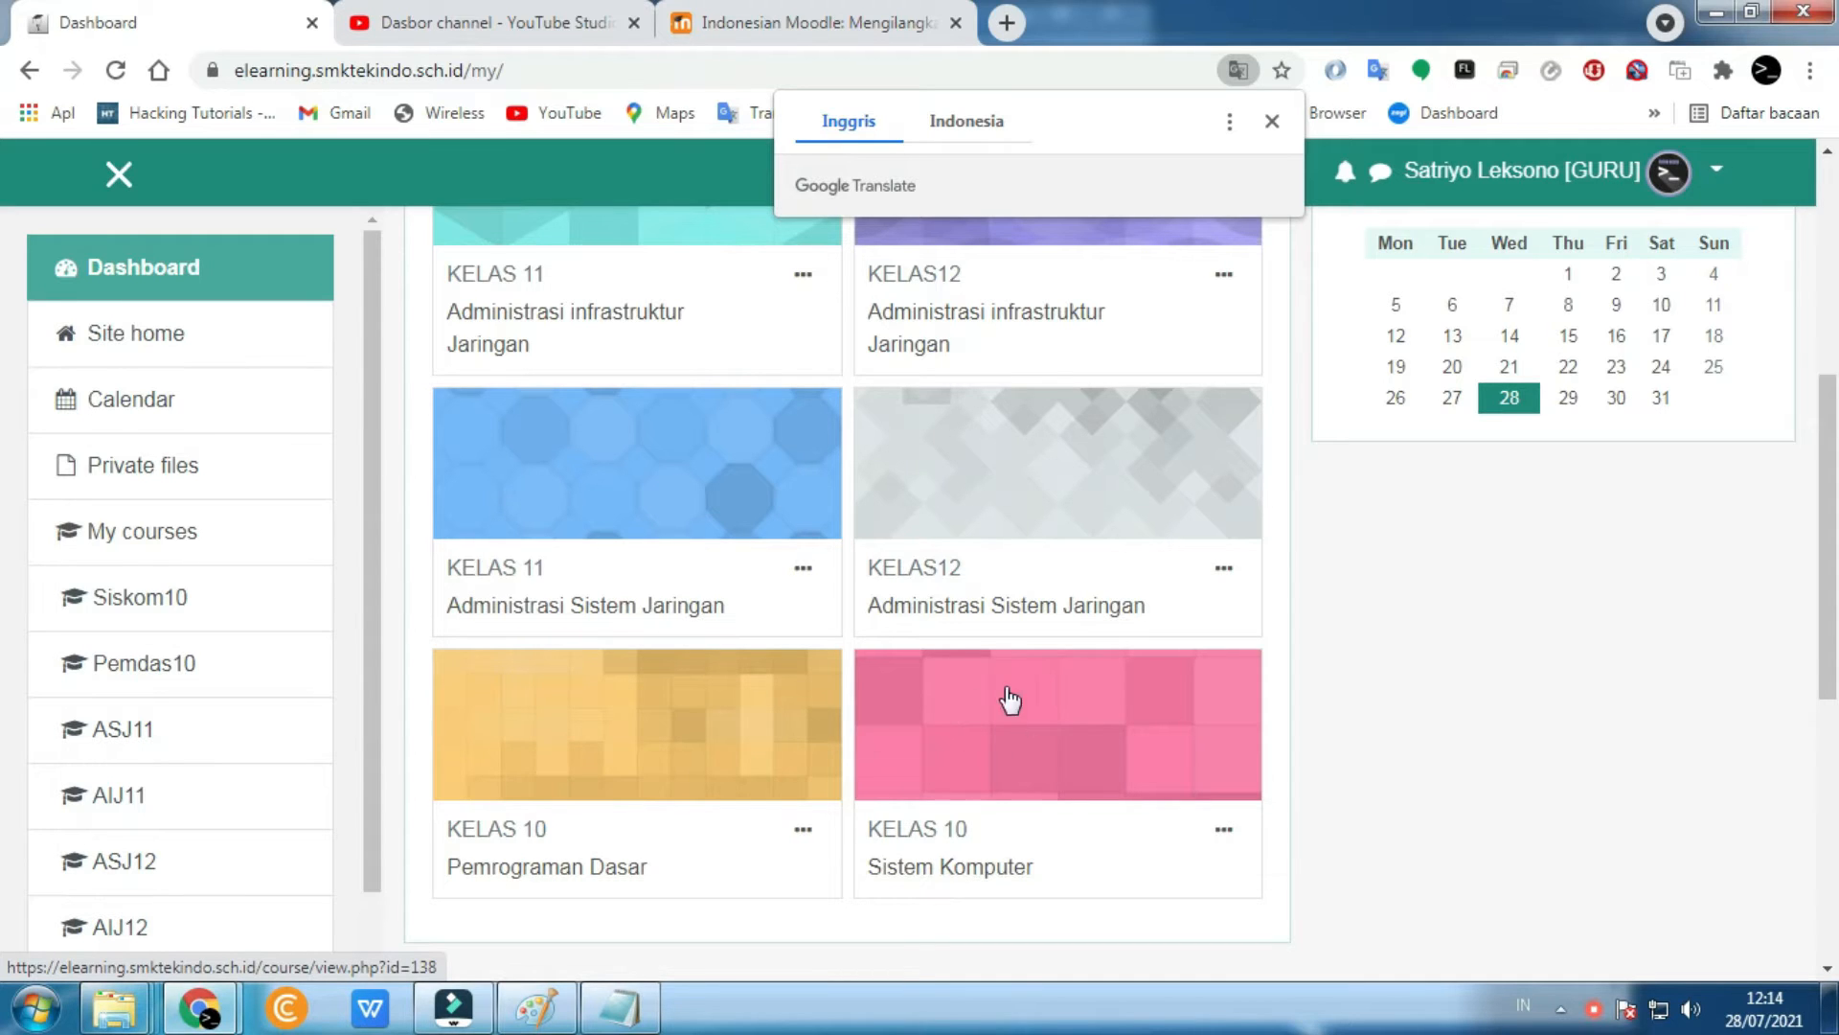
click(942, 869)
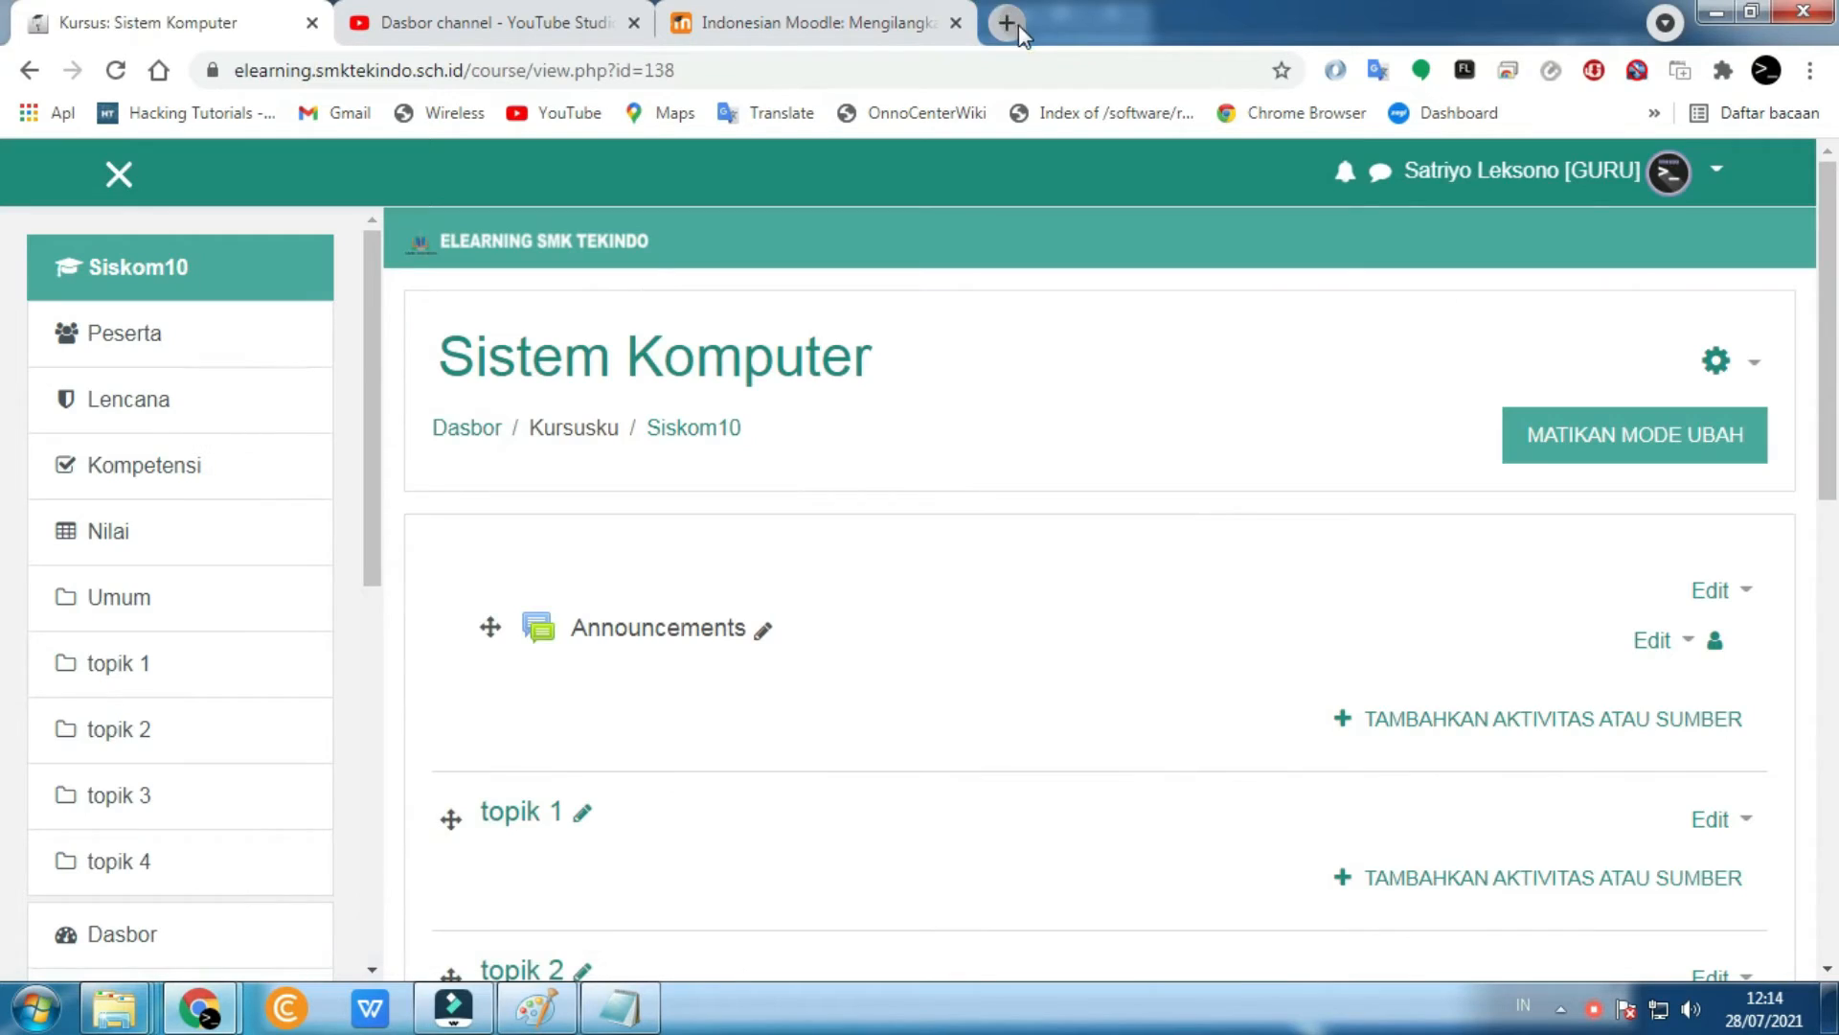
click(1007, 23)
- Search Google Images for 'sistem komputer'
text(sim)
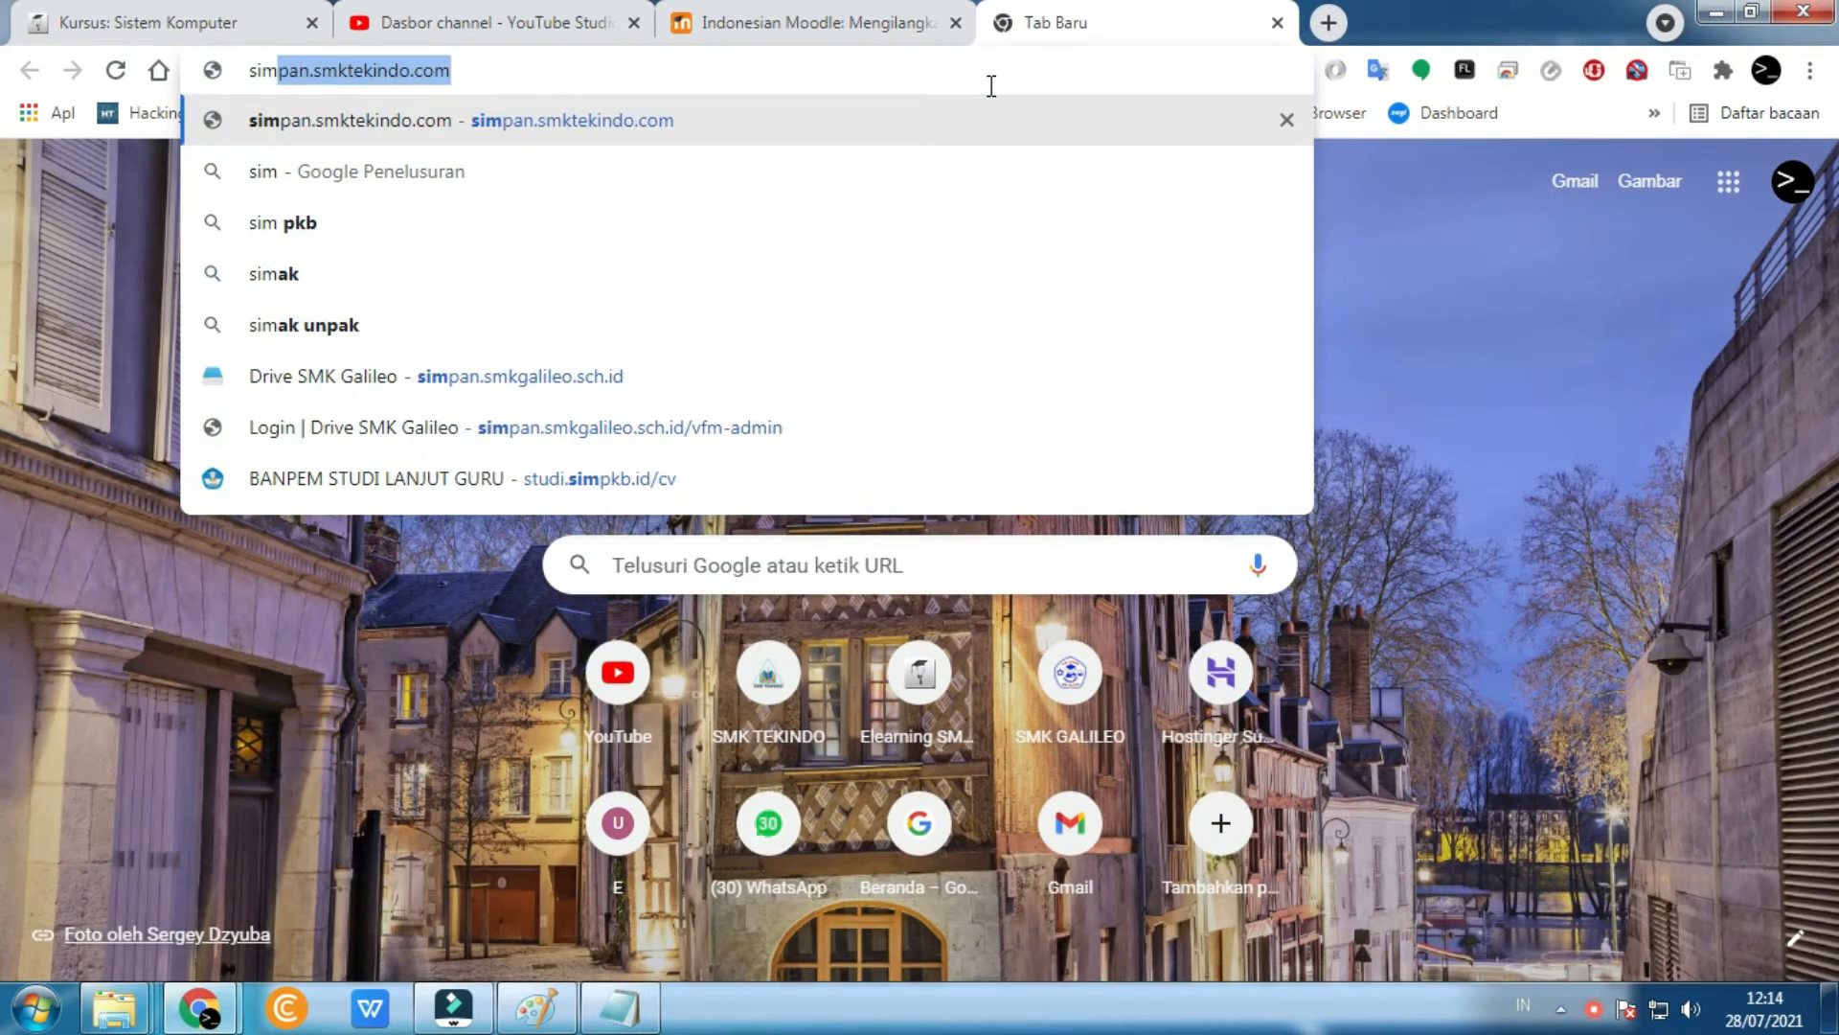
text(stem kom)
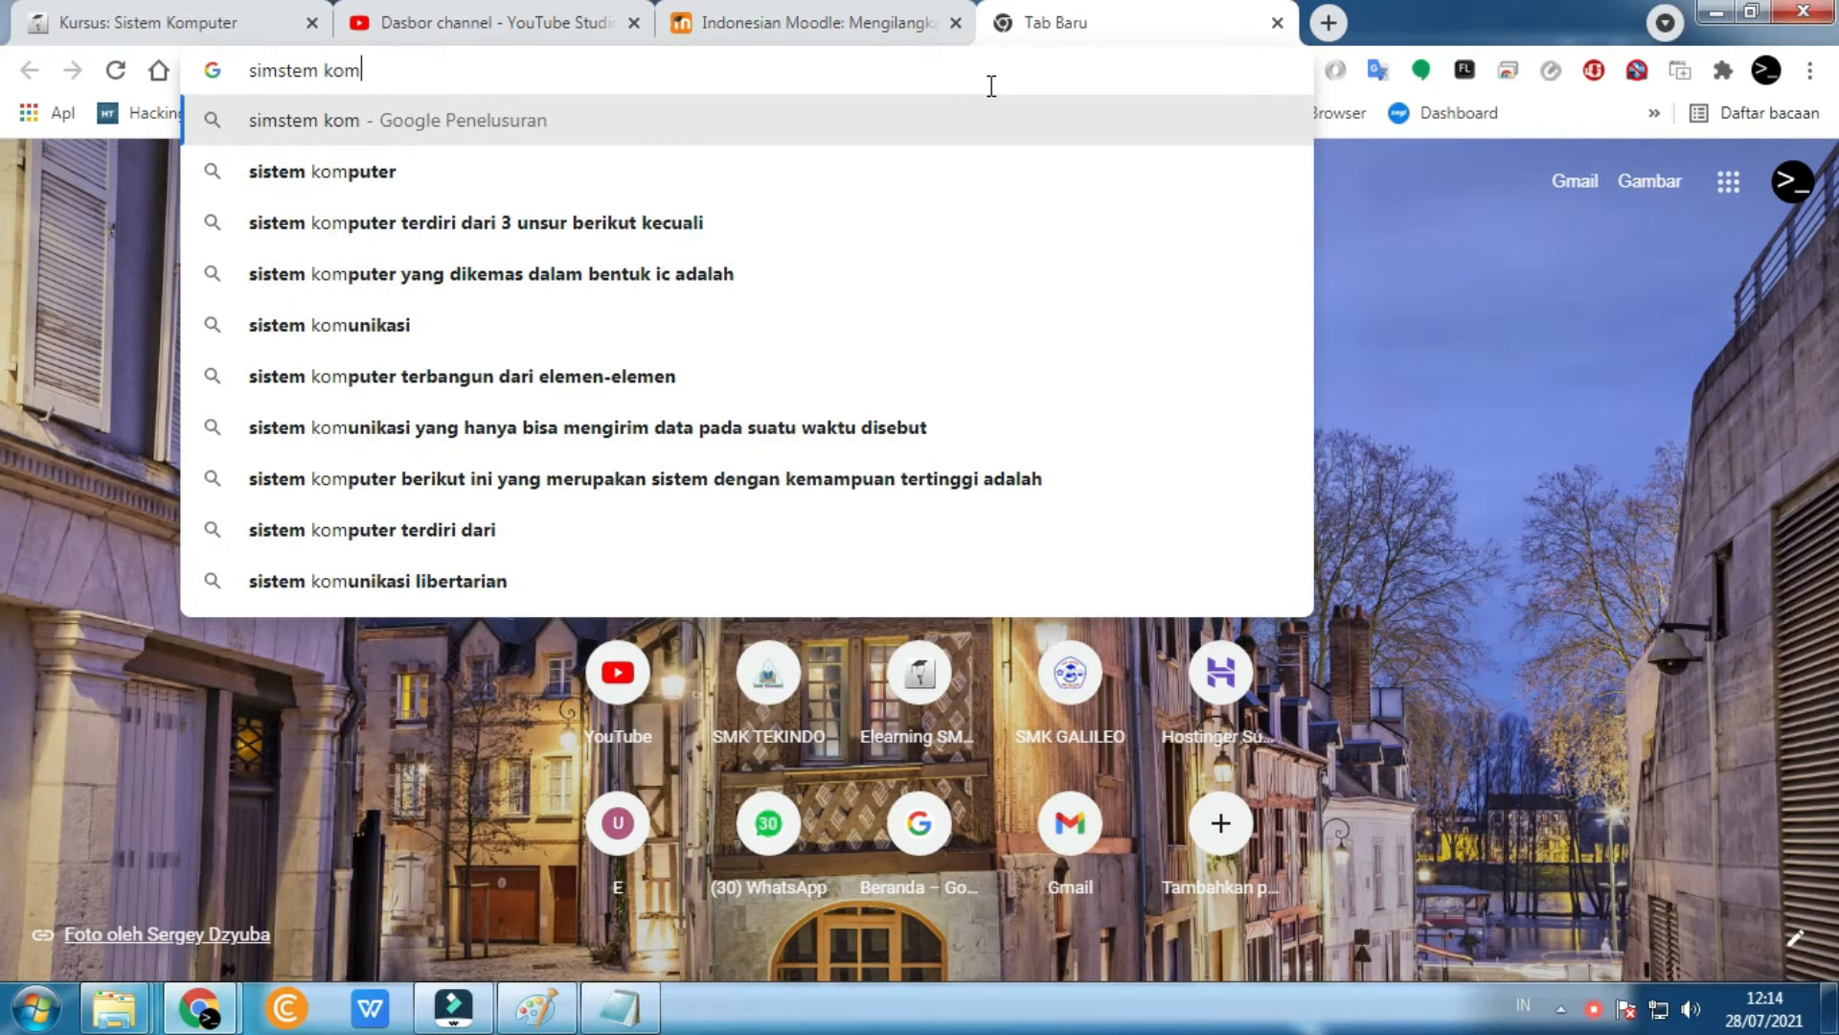
key(Down)
key(Return)
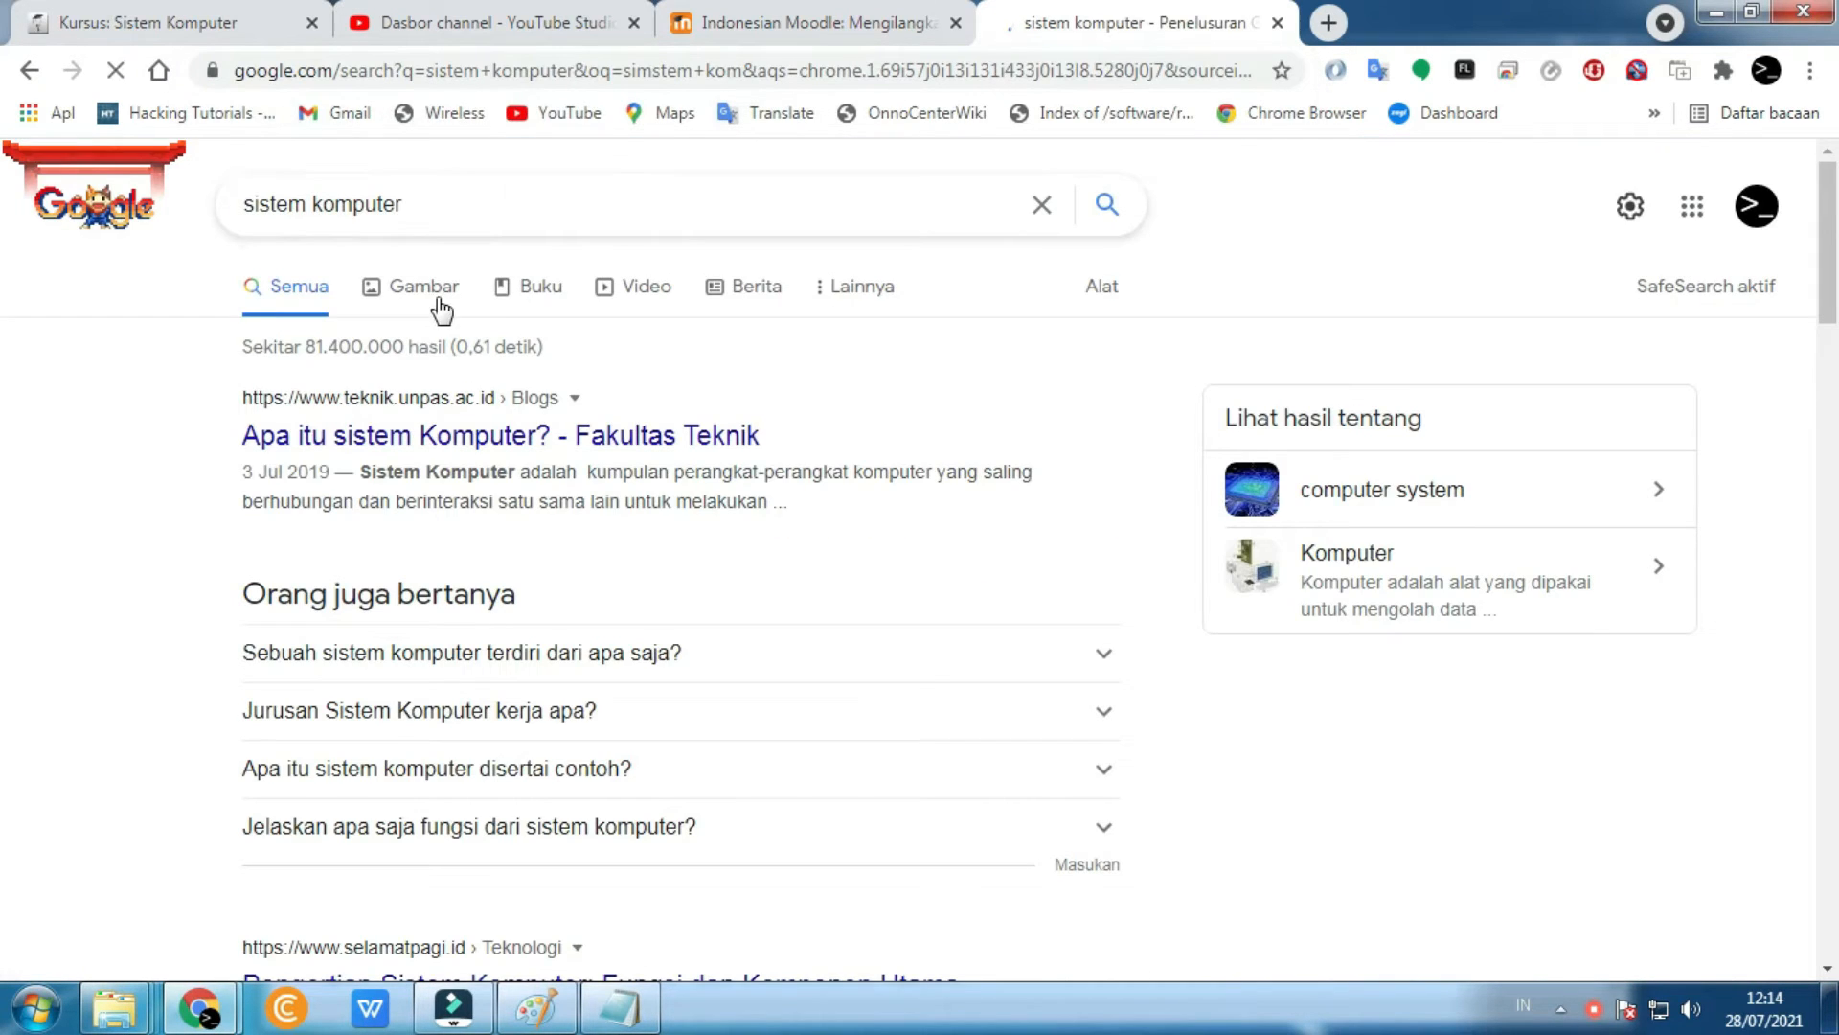
click(436, 287)
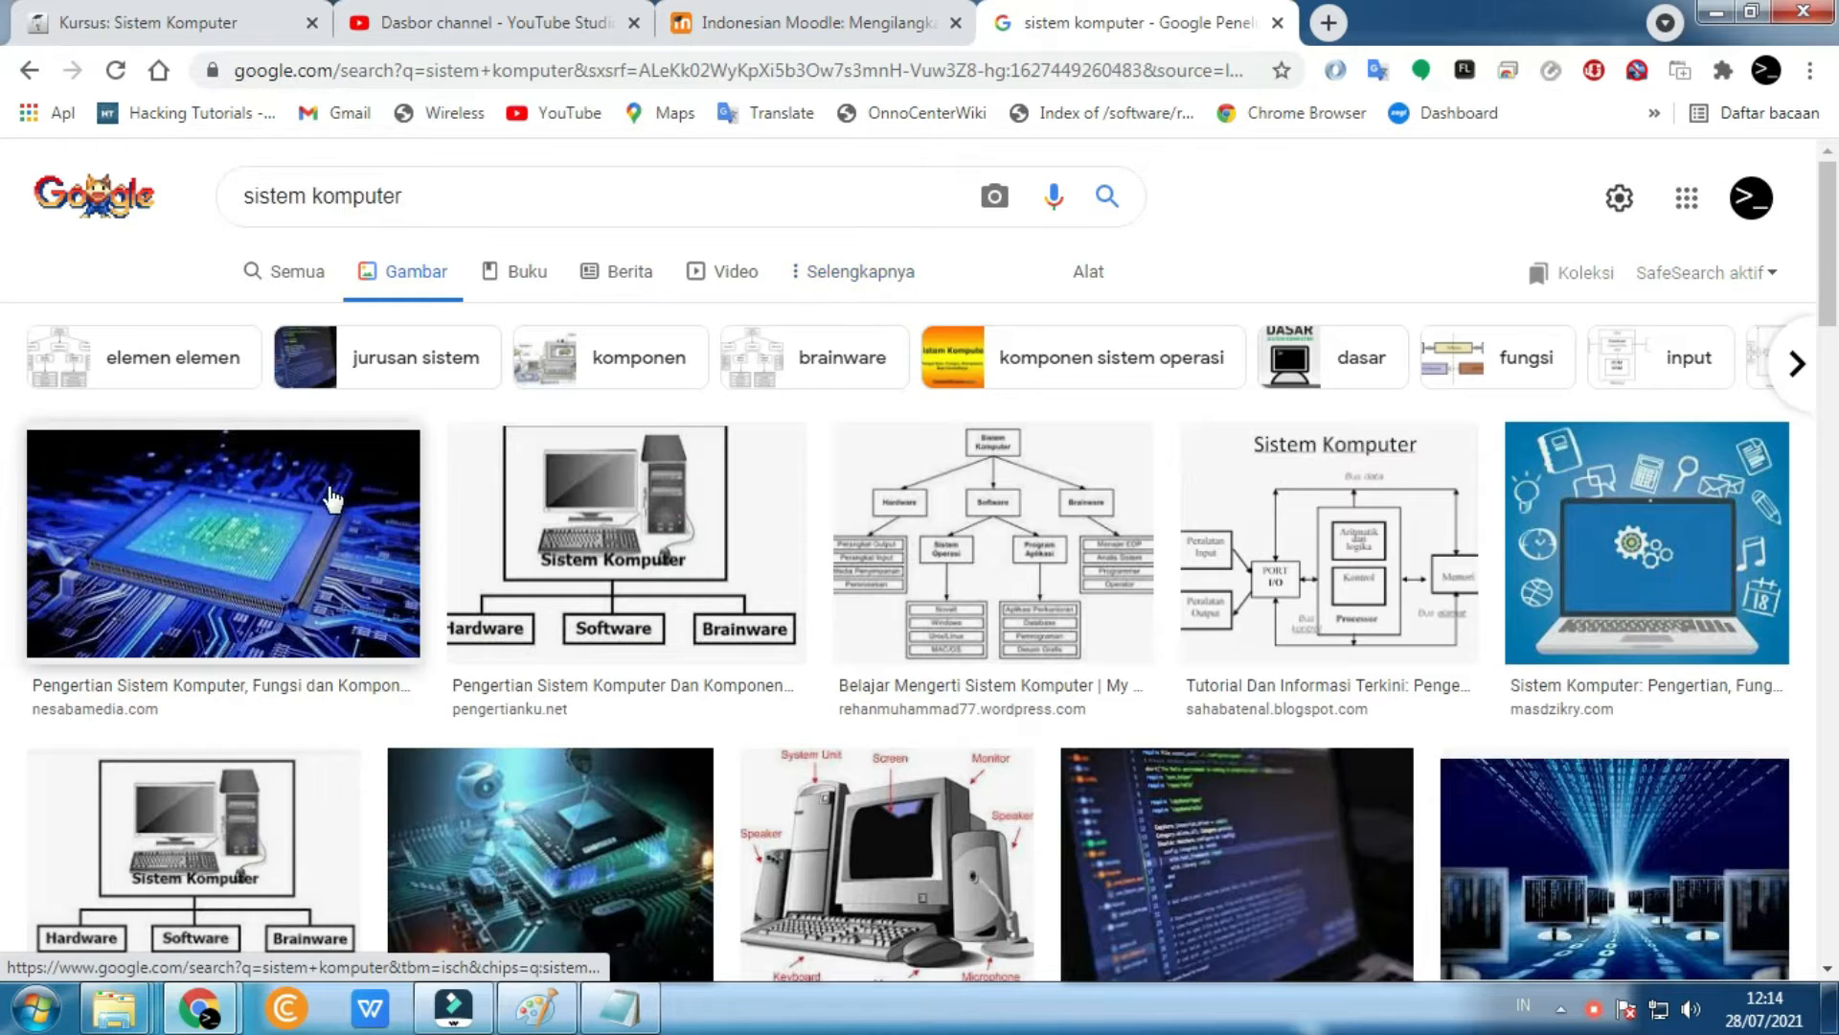
- Save the circuit-chip image as pengertian-sistem-komputer.jpg in My Pictures
click(295, 536)
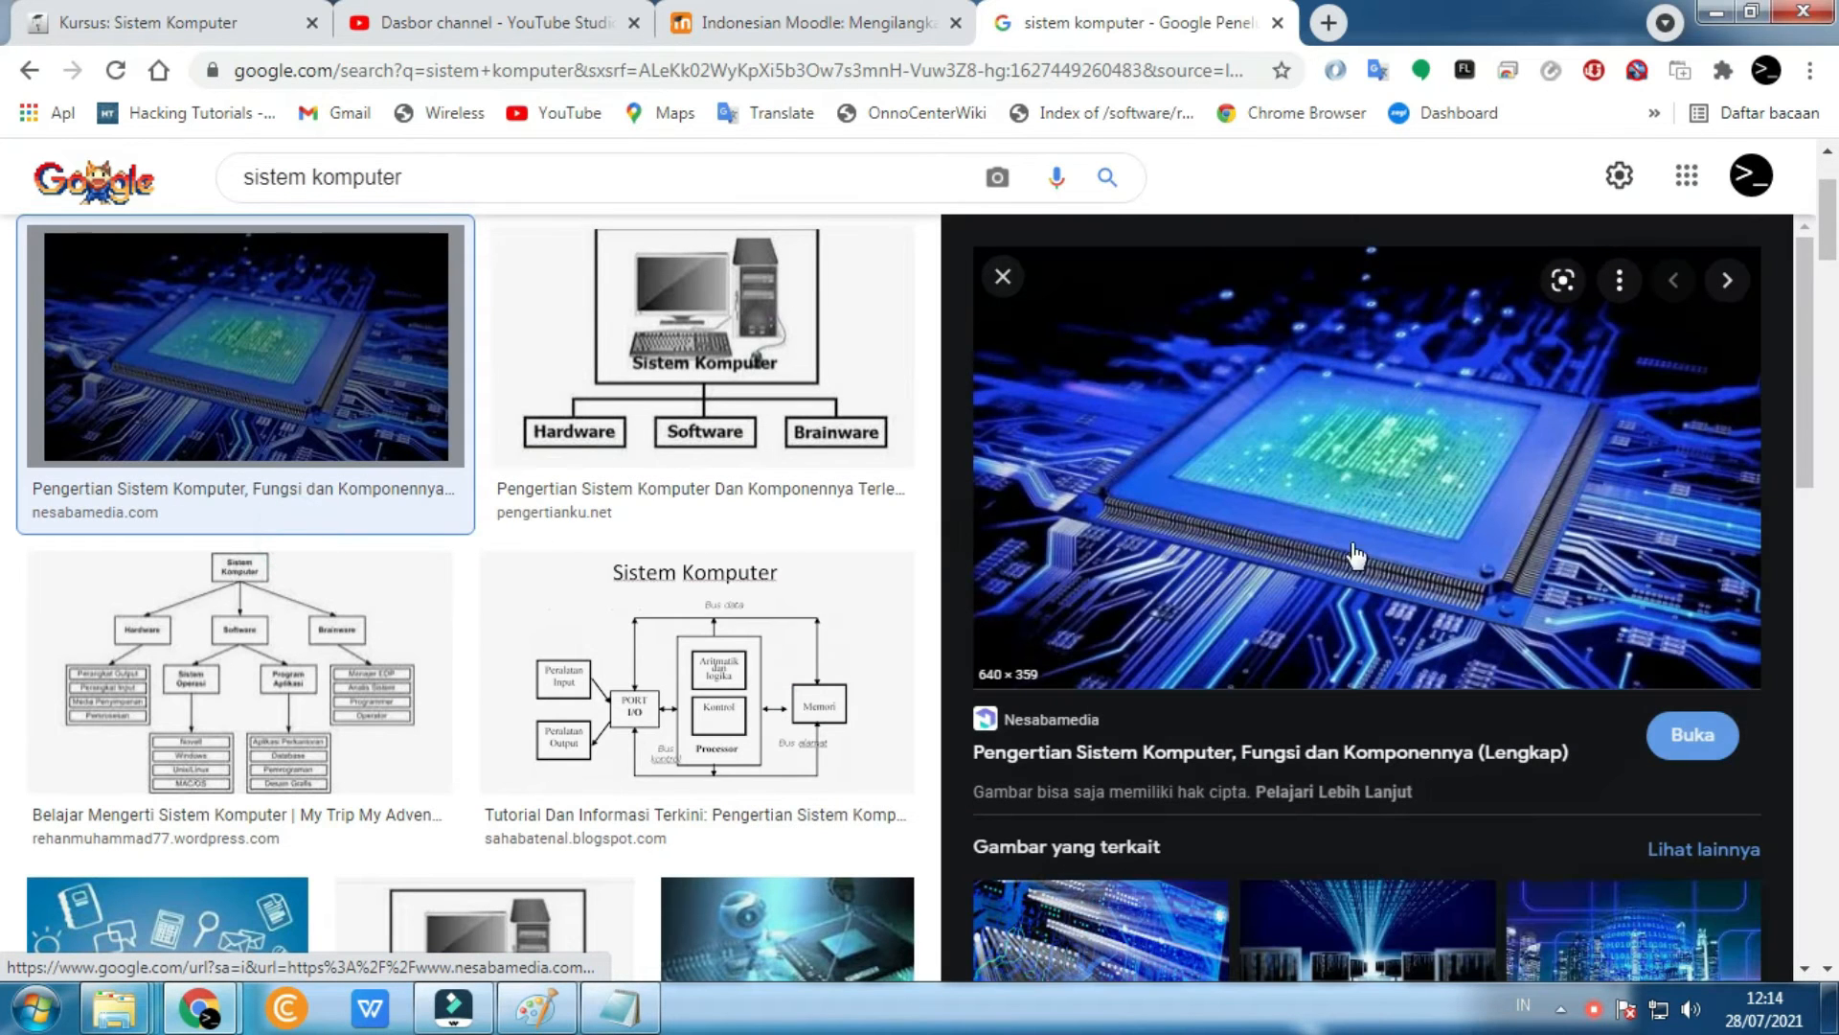
right_click(1306, 522)
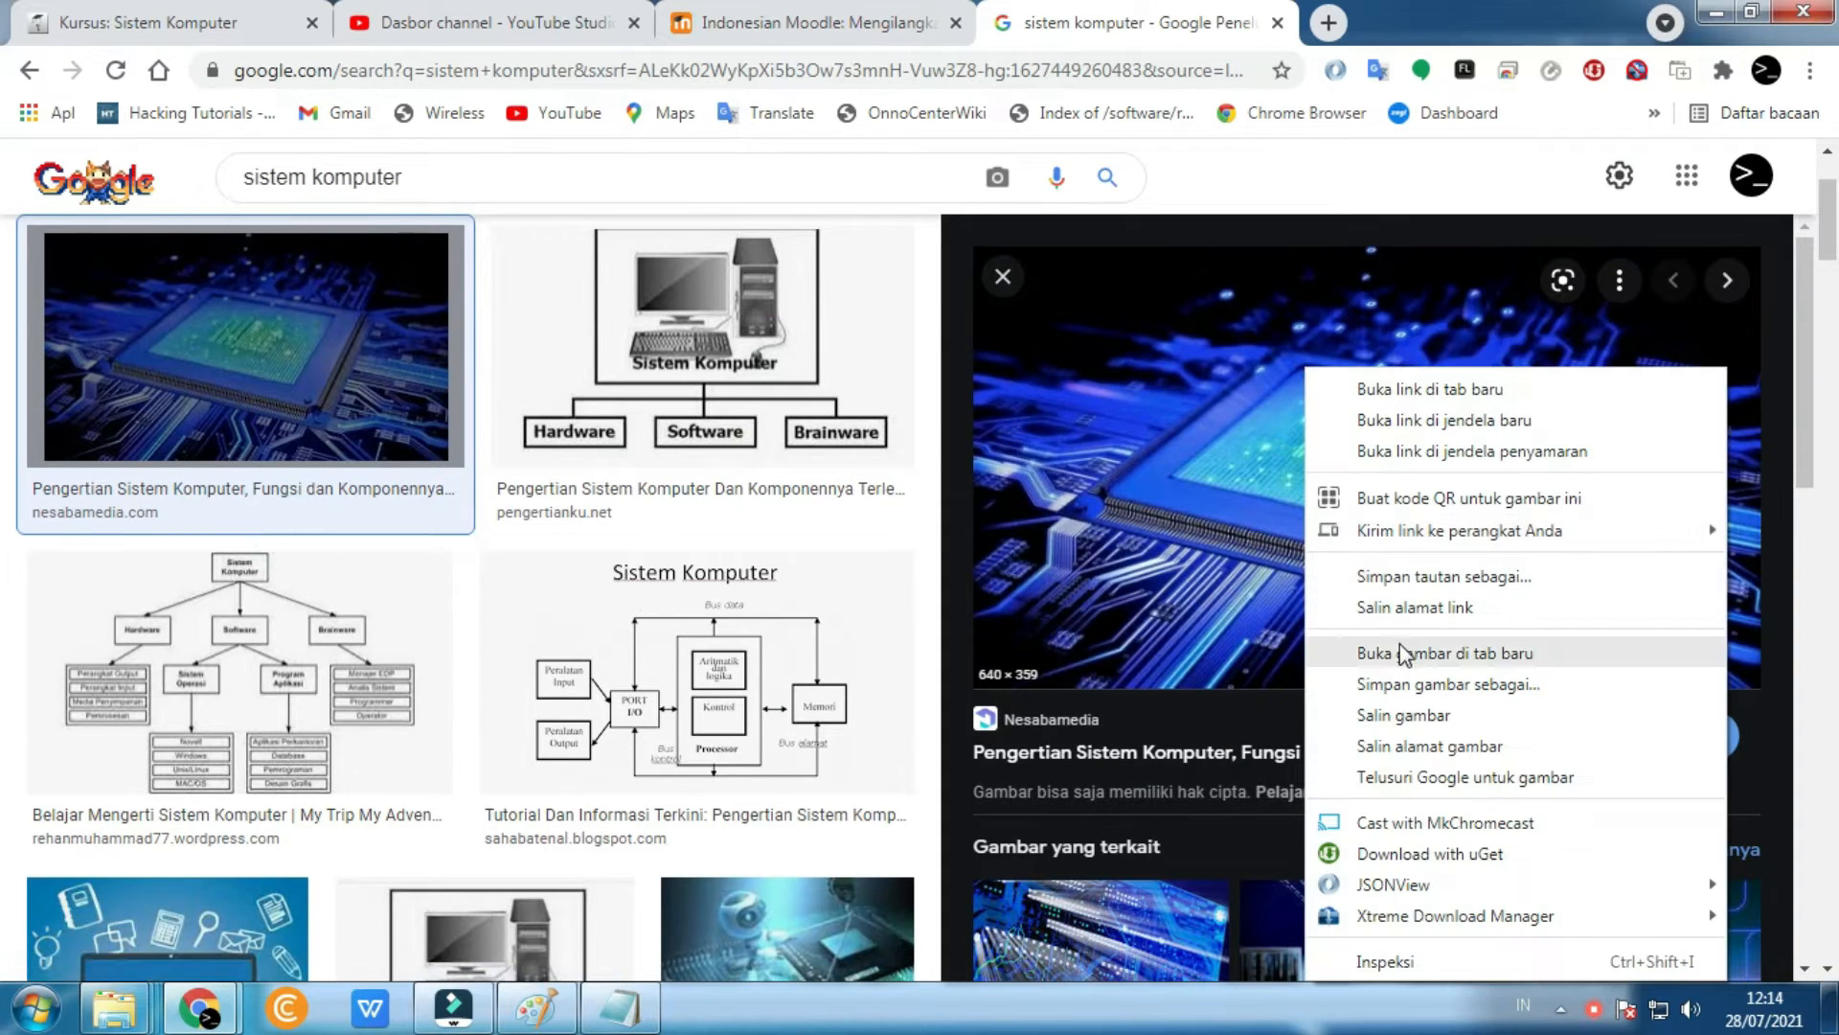
click(1408, 684)
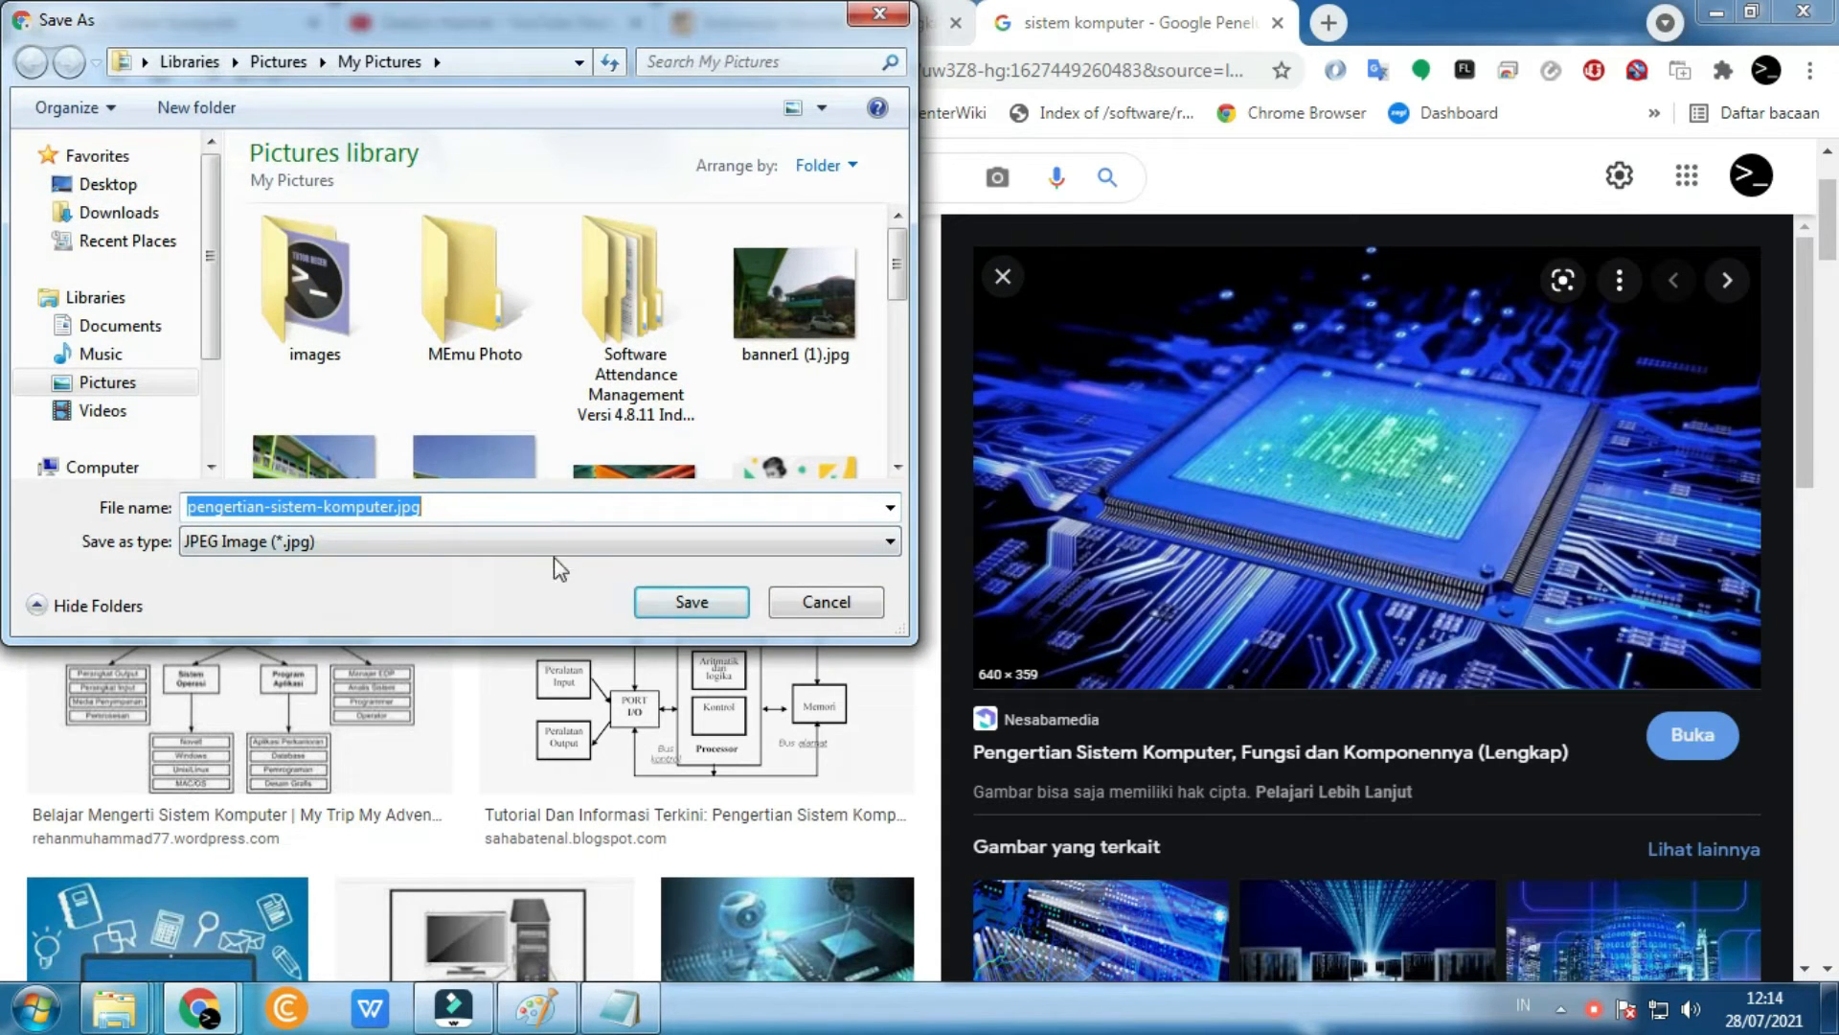
click(690, 602)
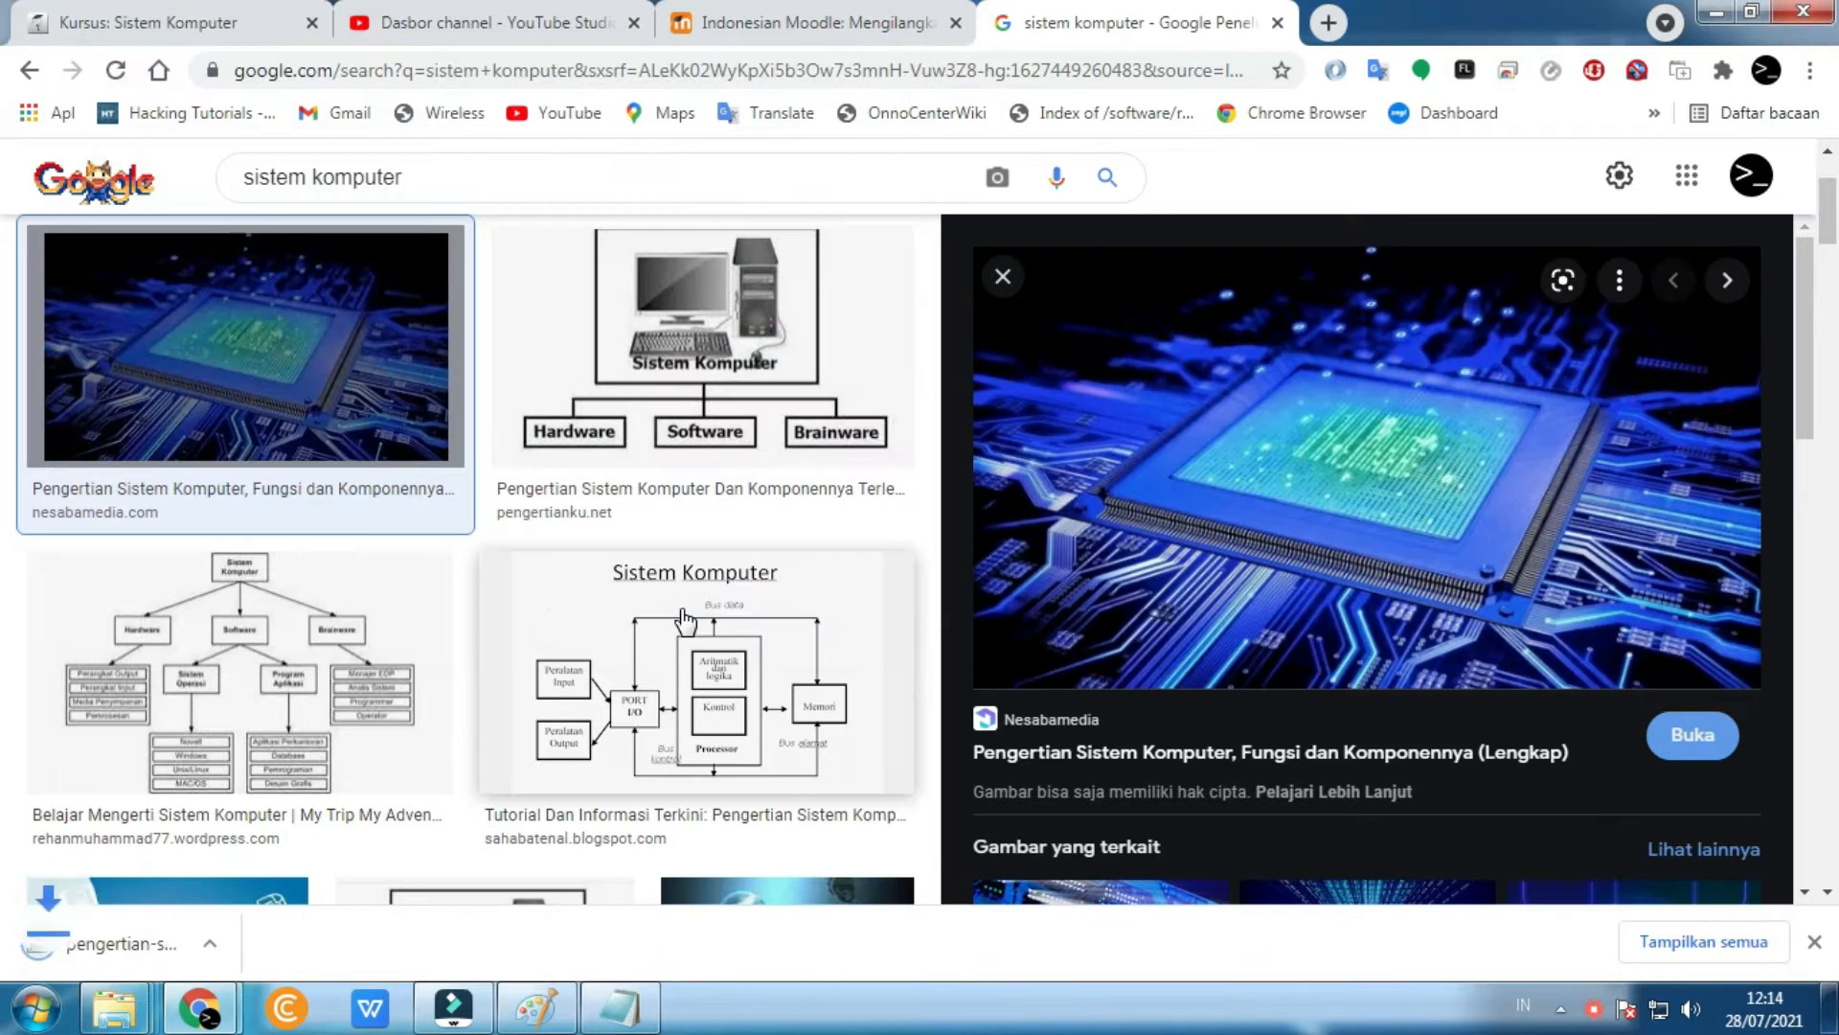
- Return to the Sistem Komputer course and open its course settings form
click(140, 29)
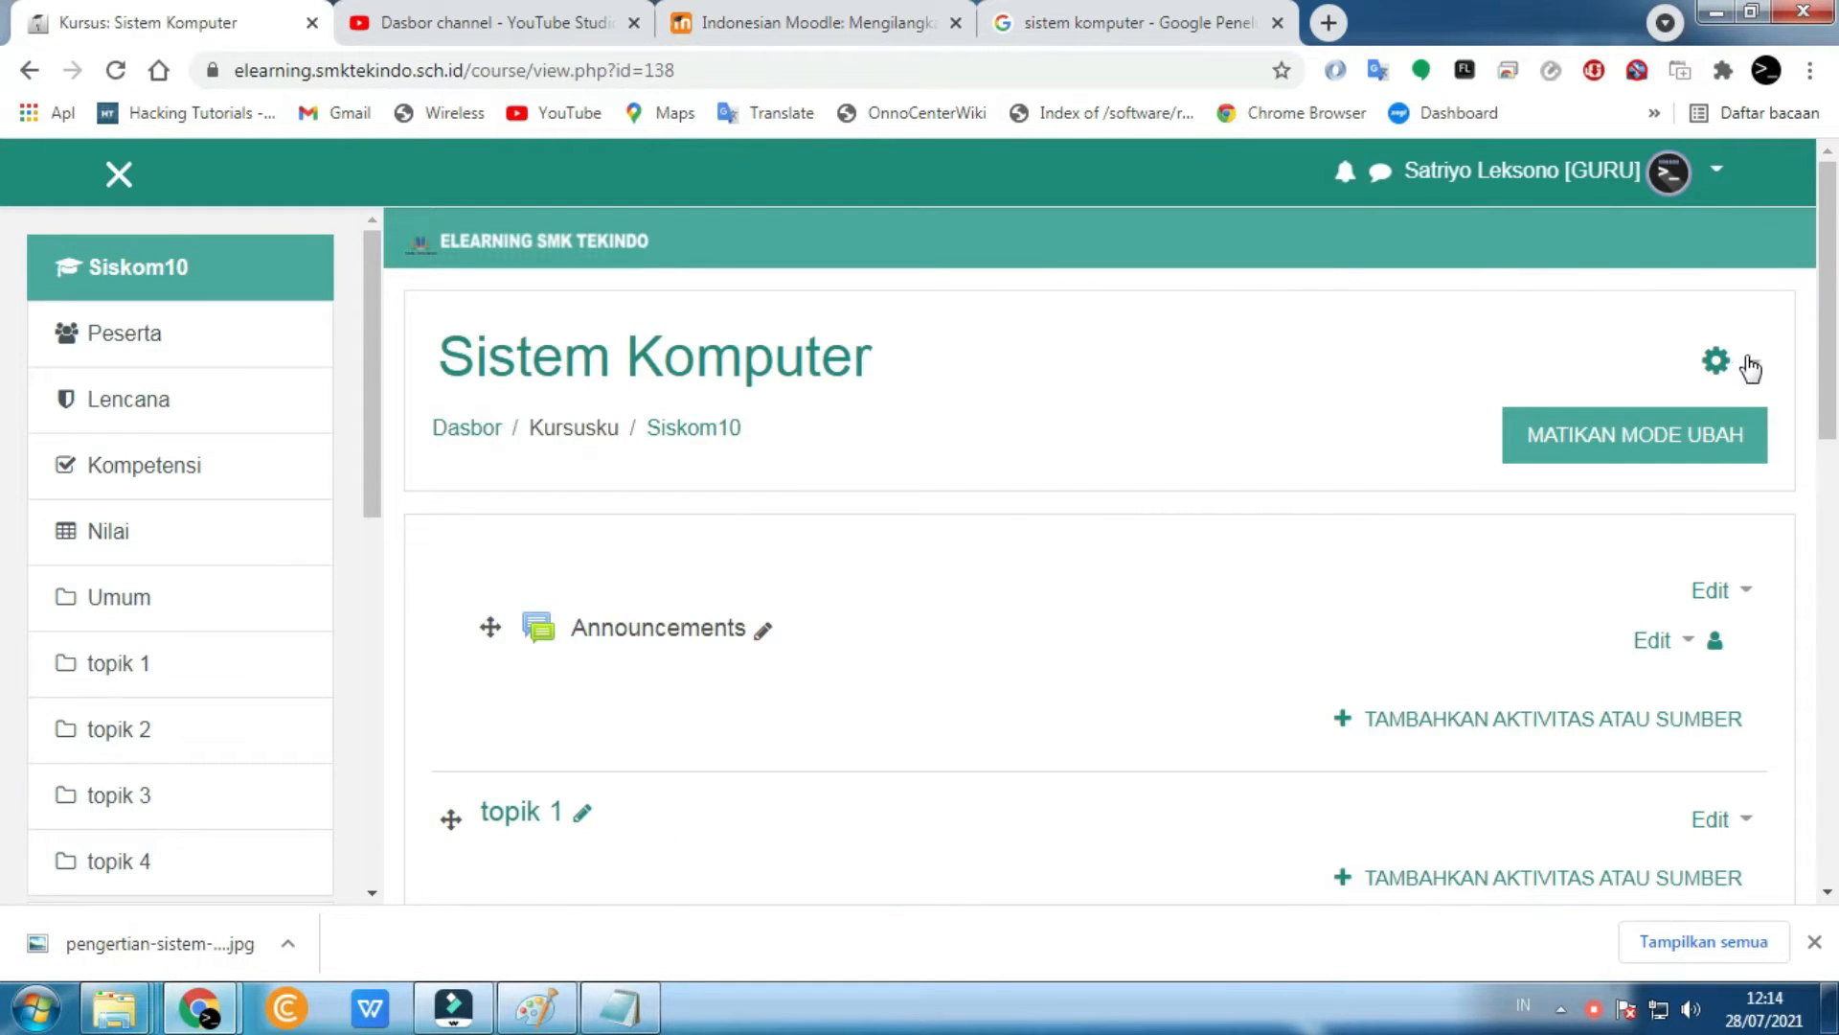
click(1715, 363)
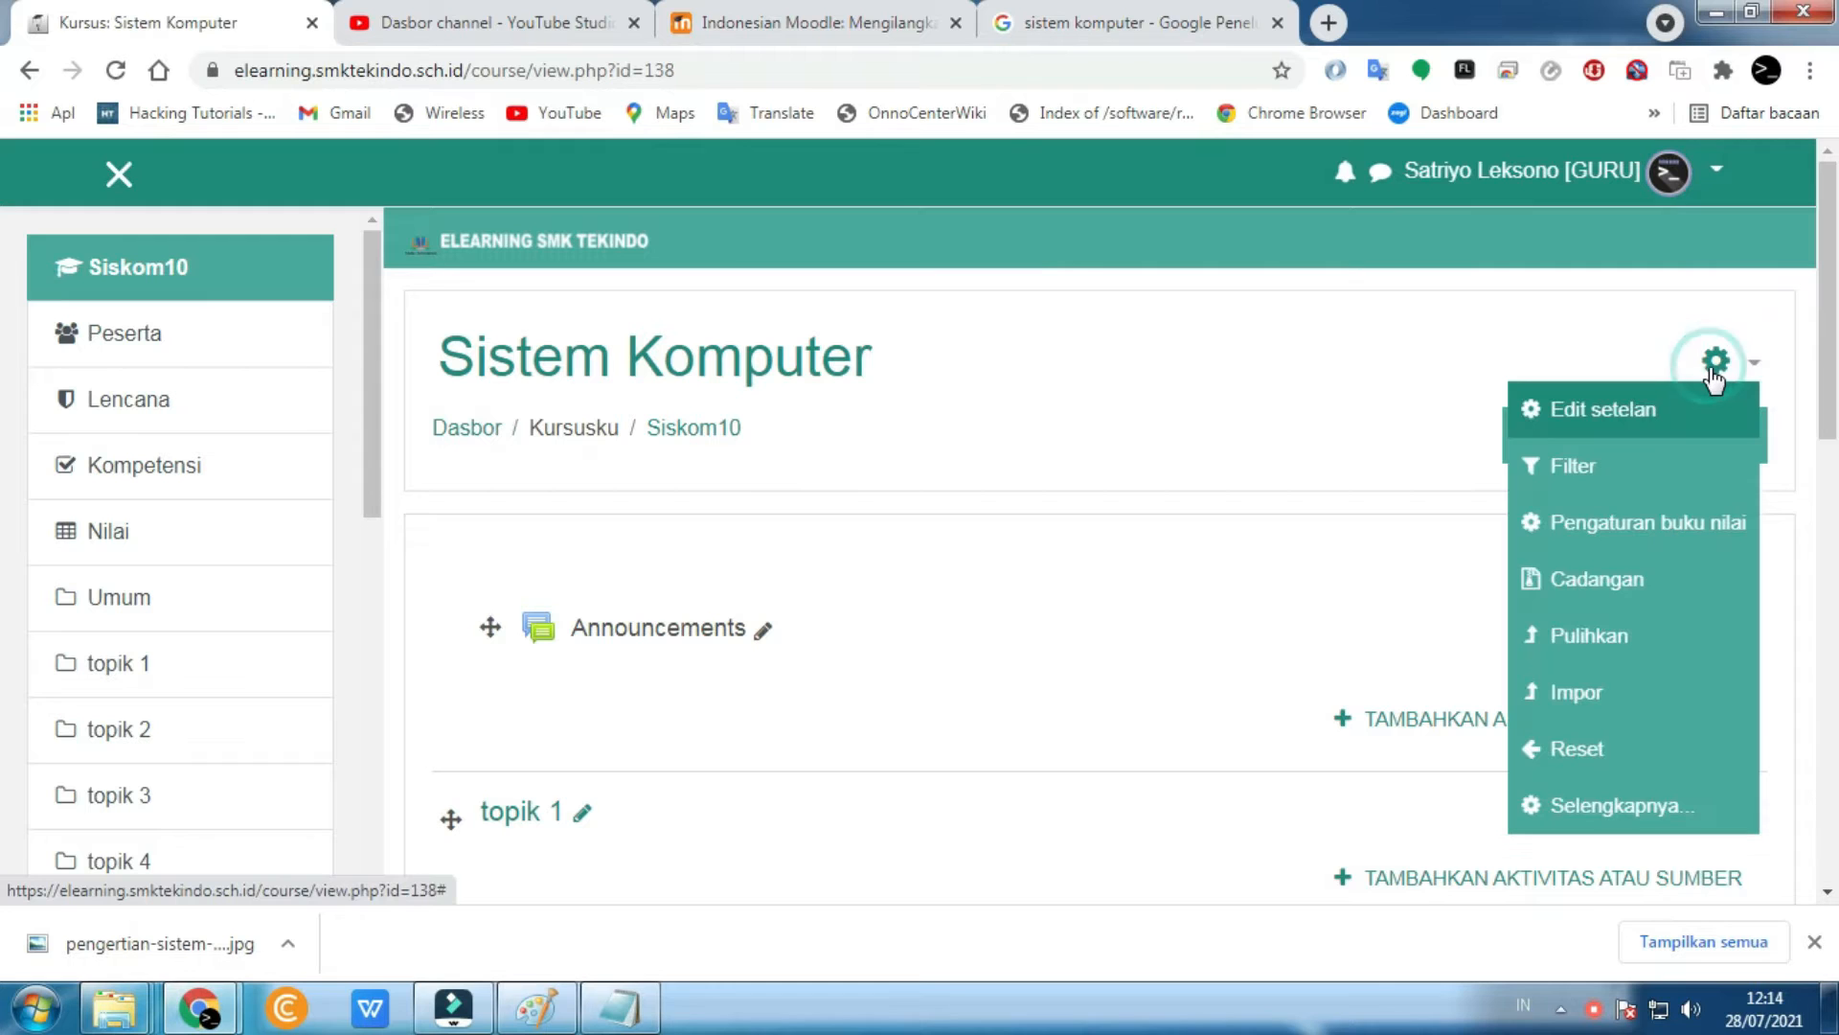
click(1588, 412)
scroll(1022, 681, down, 5)
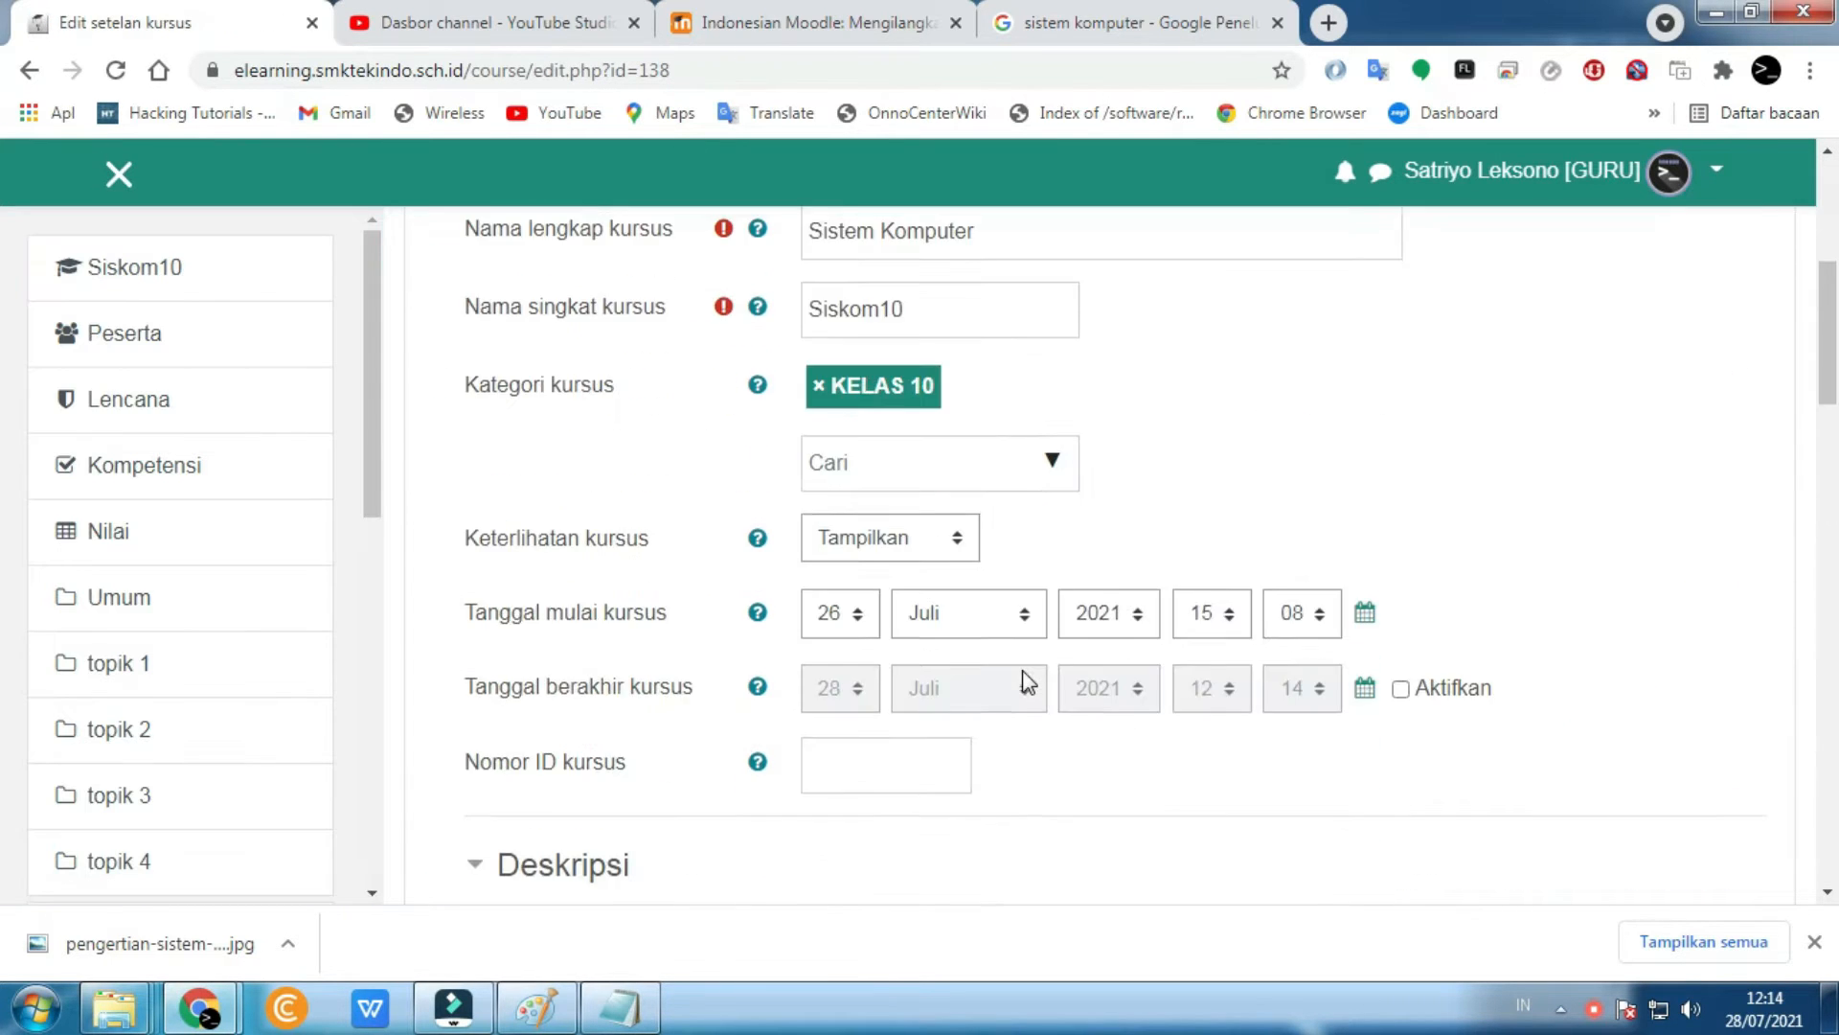
scroll(1022, 681, down, 12)
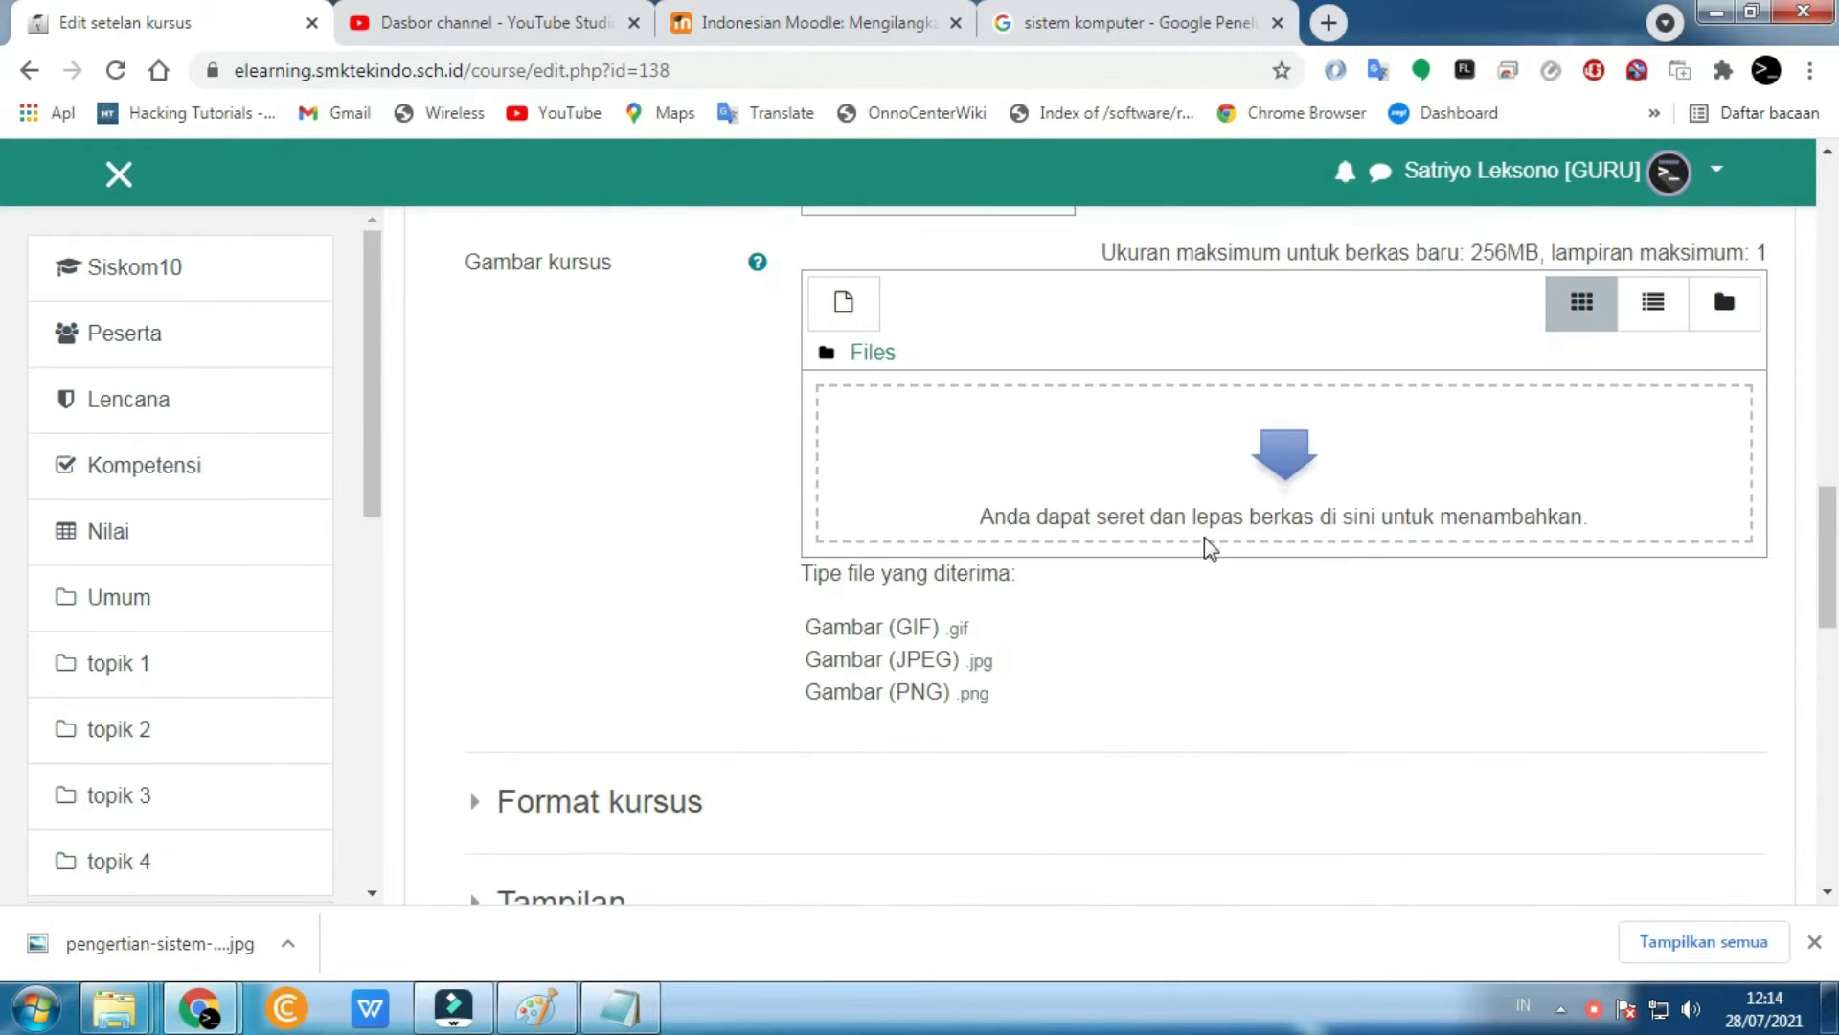
- Upload pengertian-sistem-komputer.jpg from Pictures as the course image and save the settings
click(1285, 450)
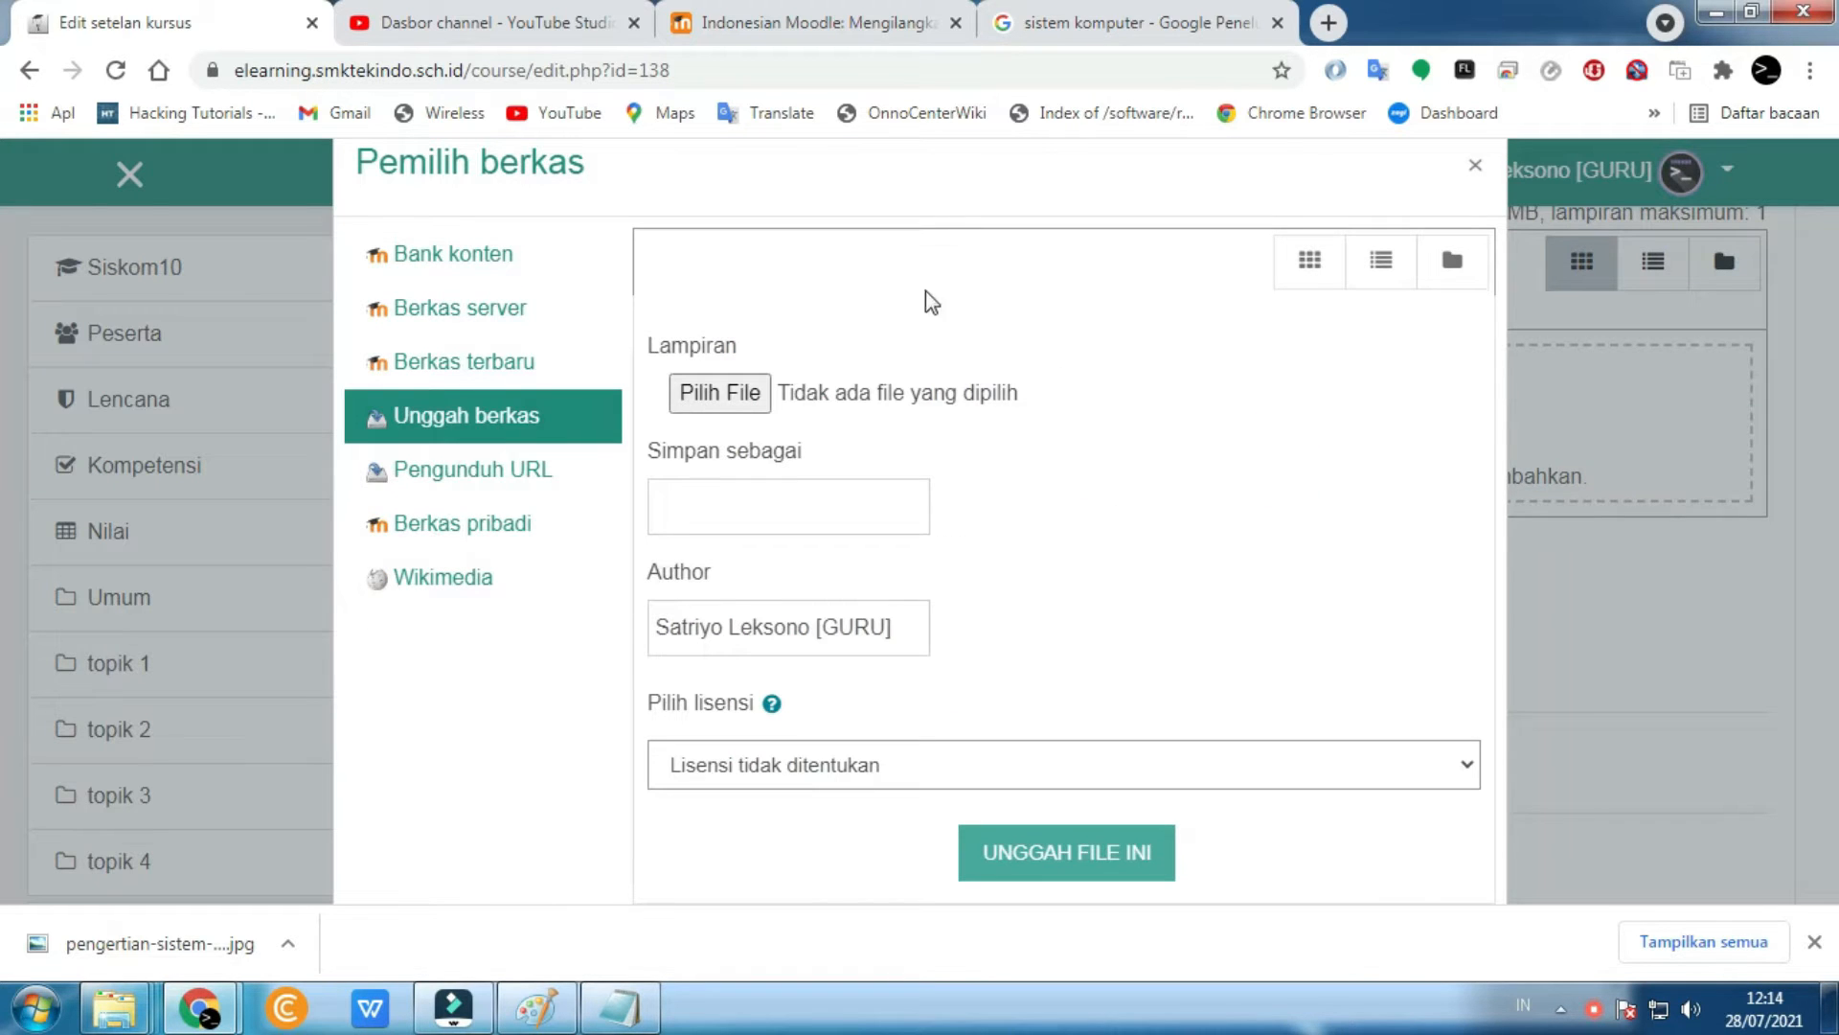
click(713, 394)
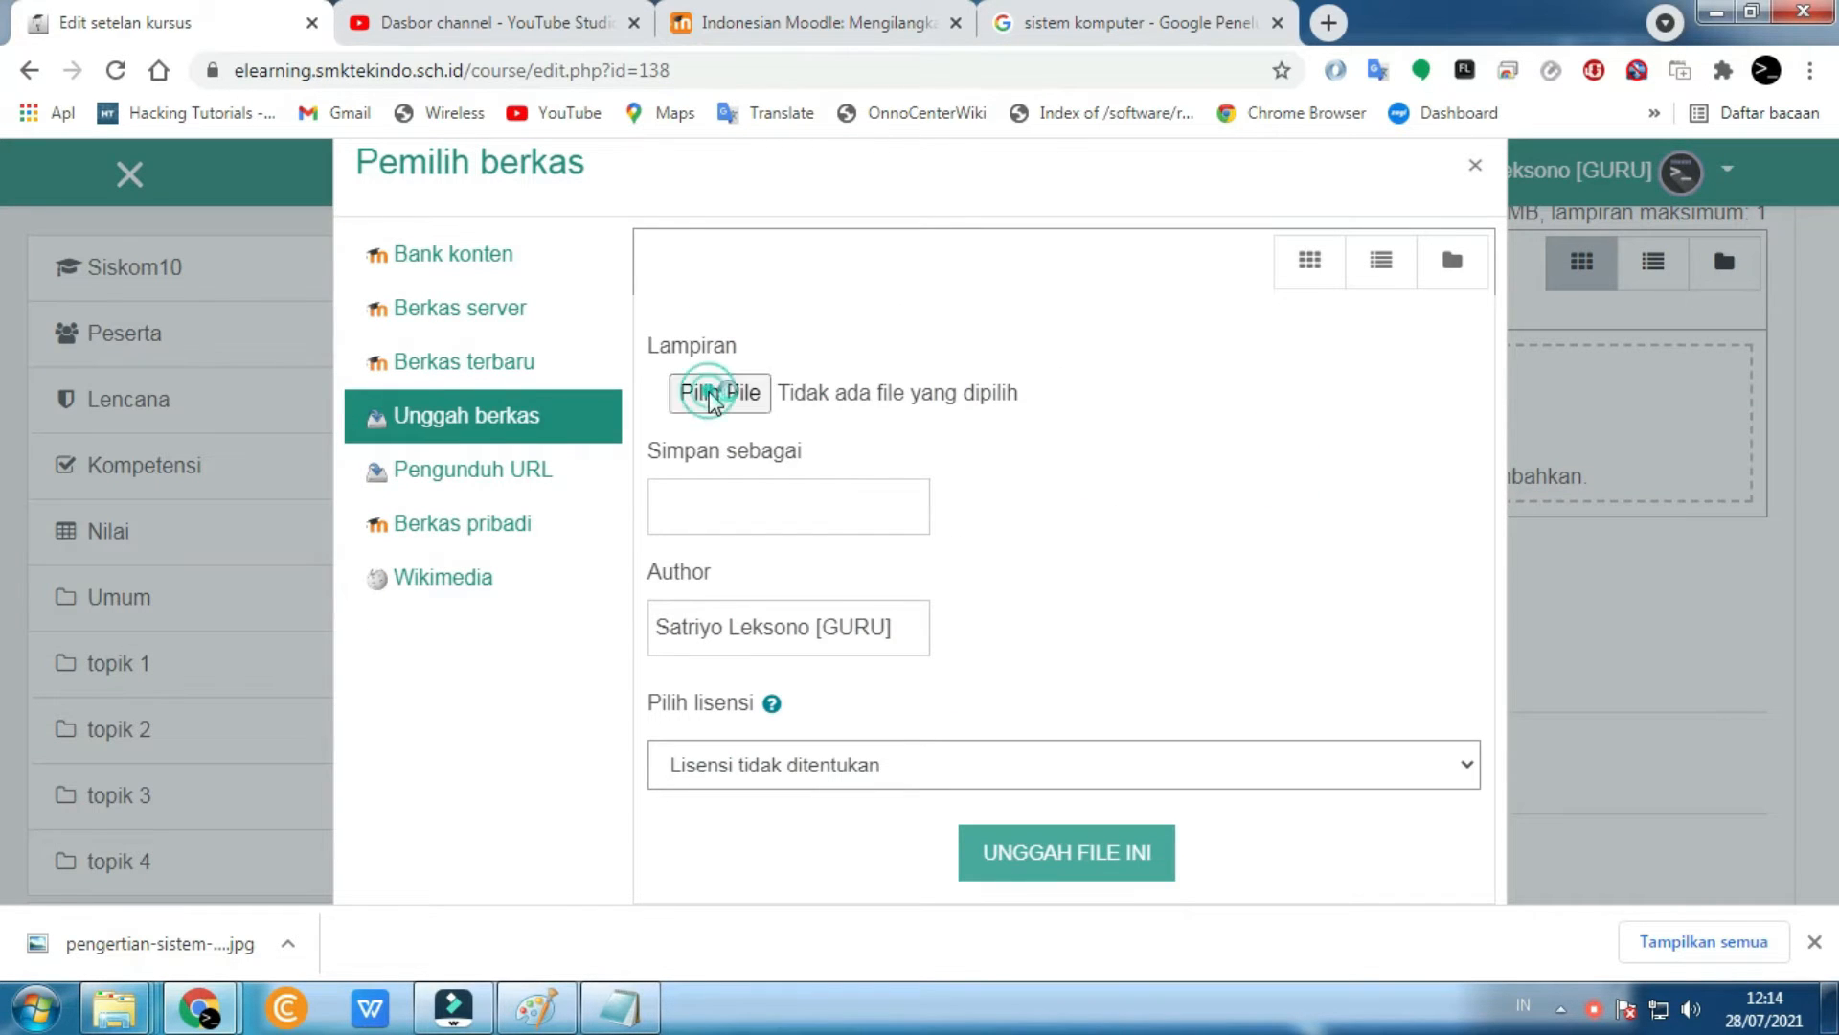
click(108, 381)
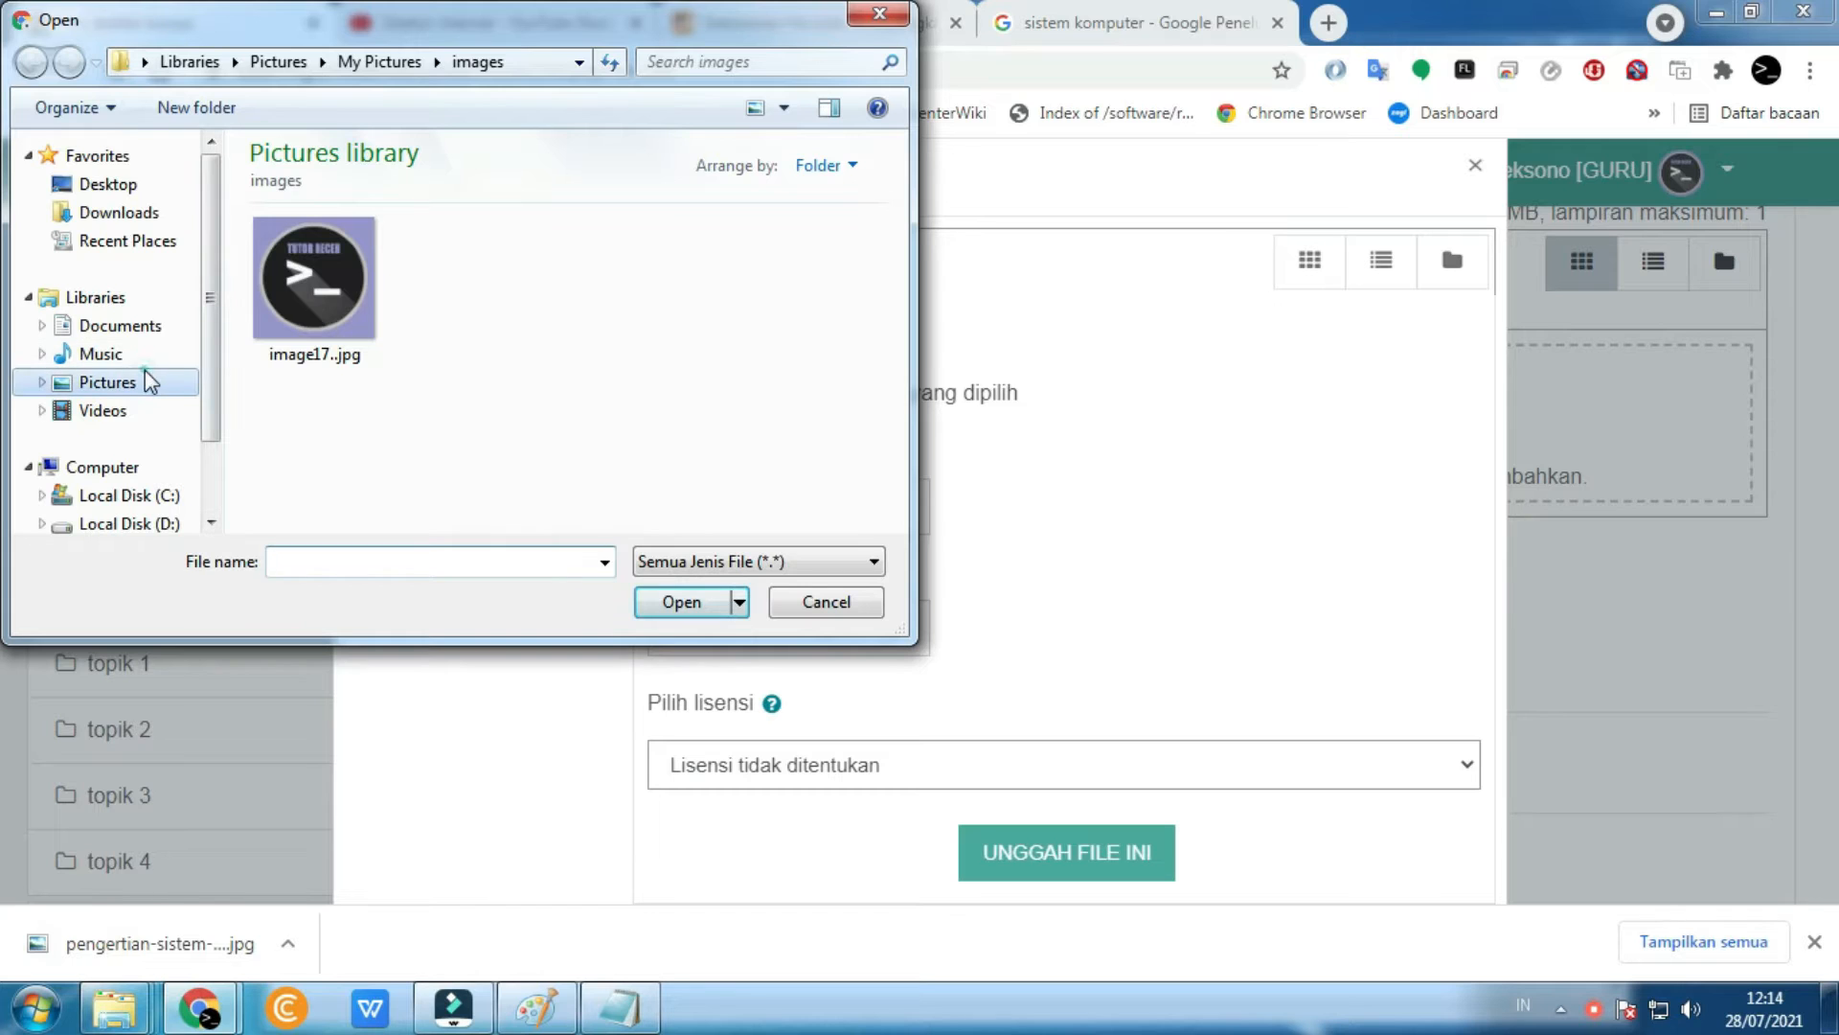
click(529, 473)
scroll(530, 473, down, 6)
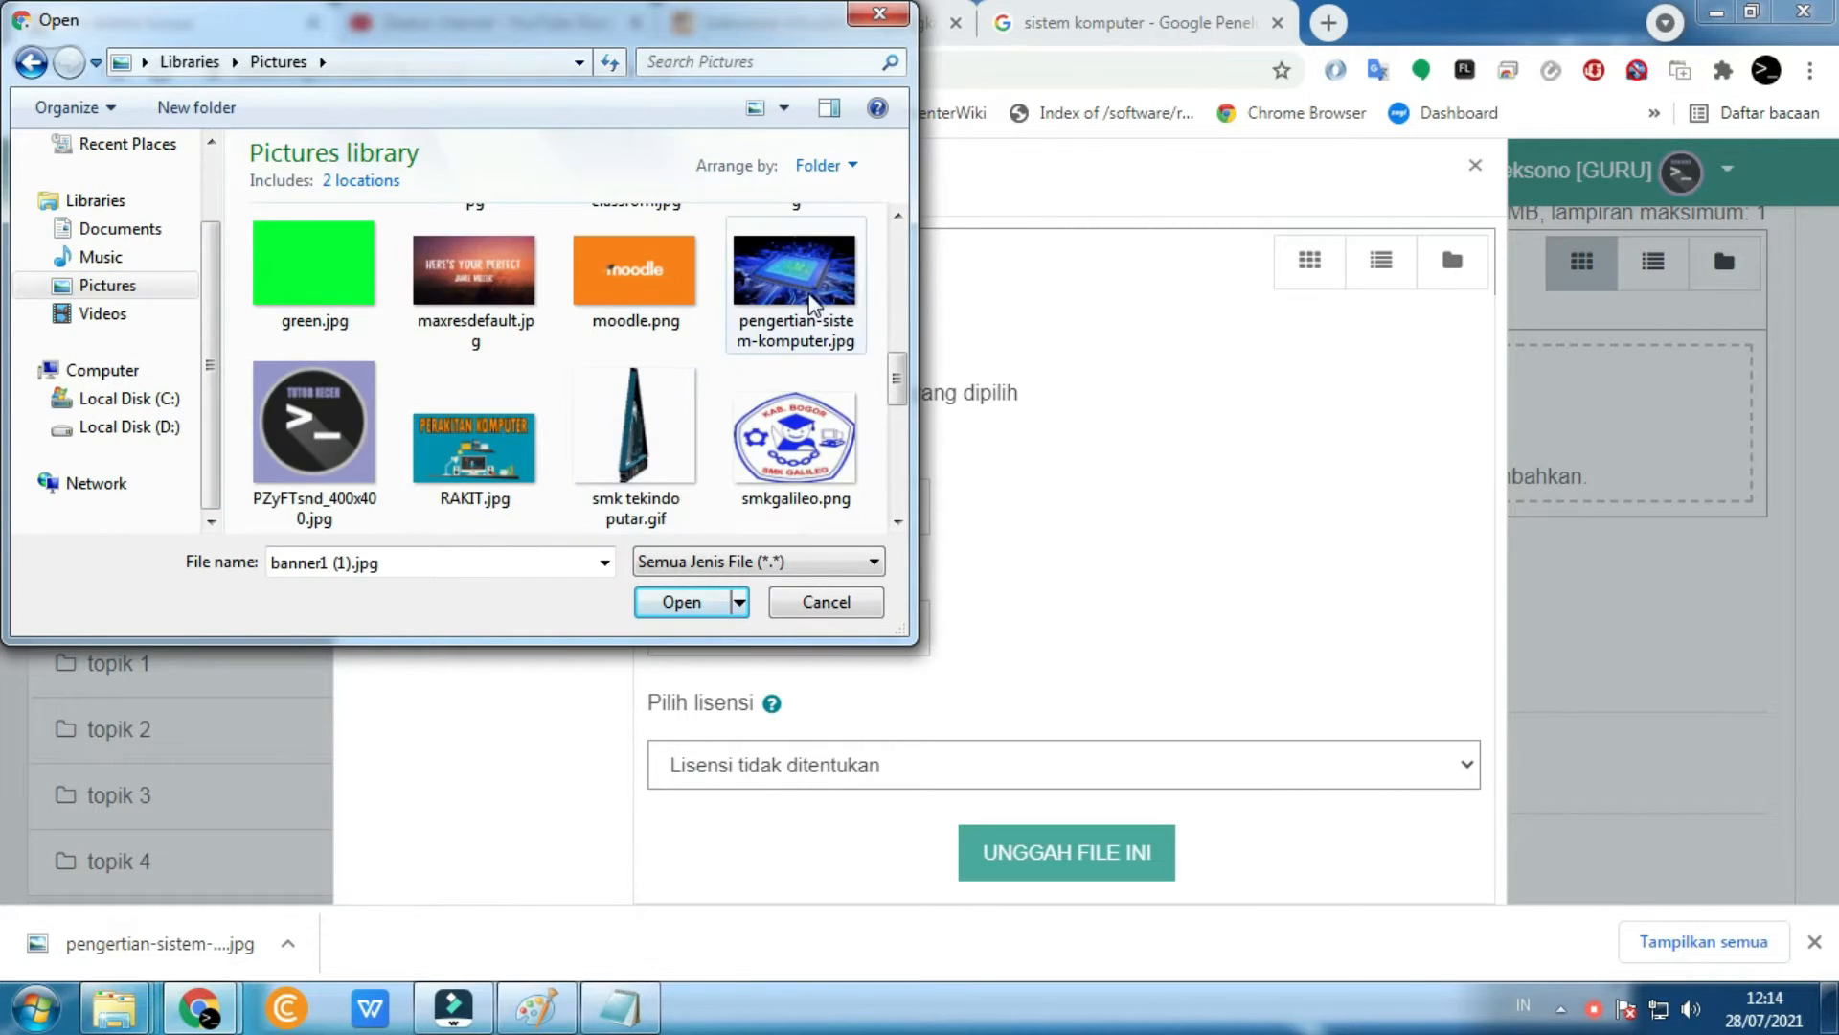
click(804, 283)
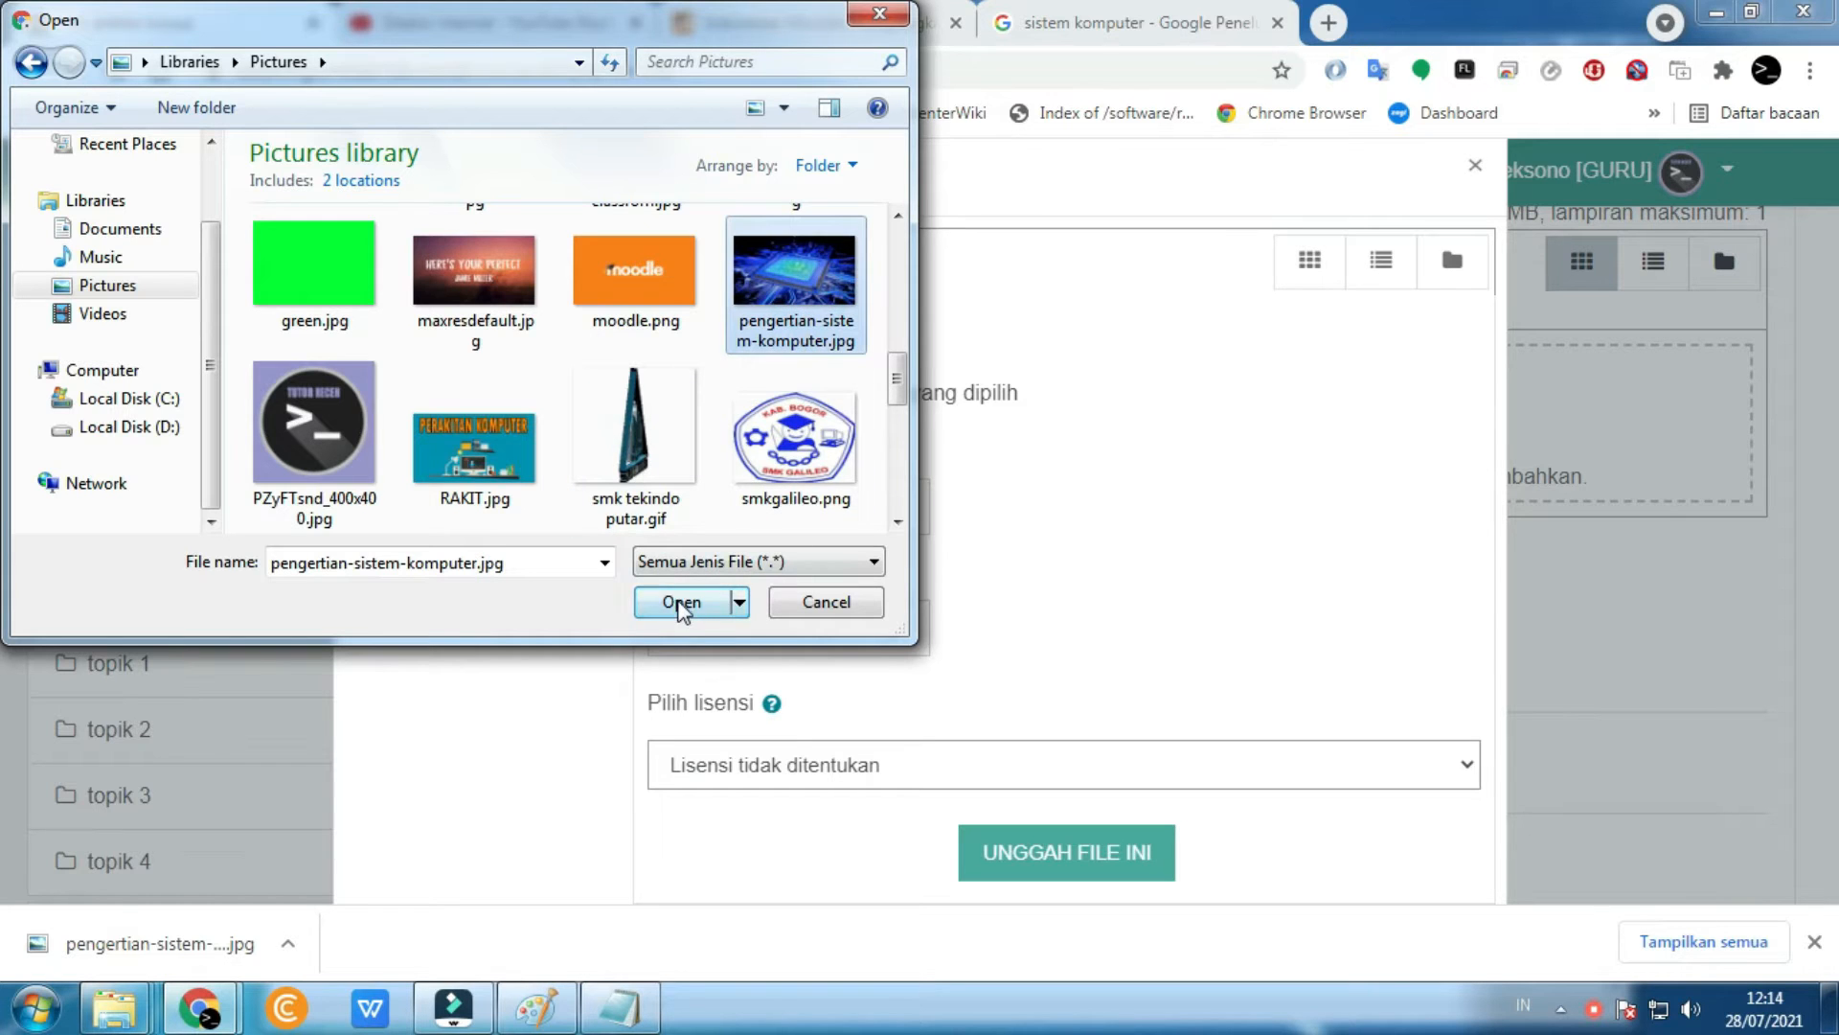
click(709, 618)
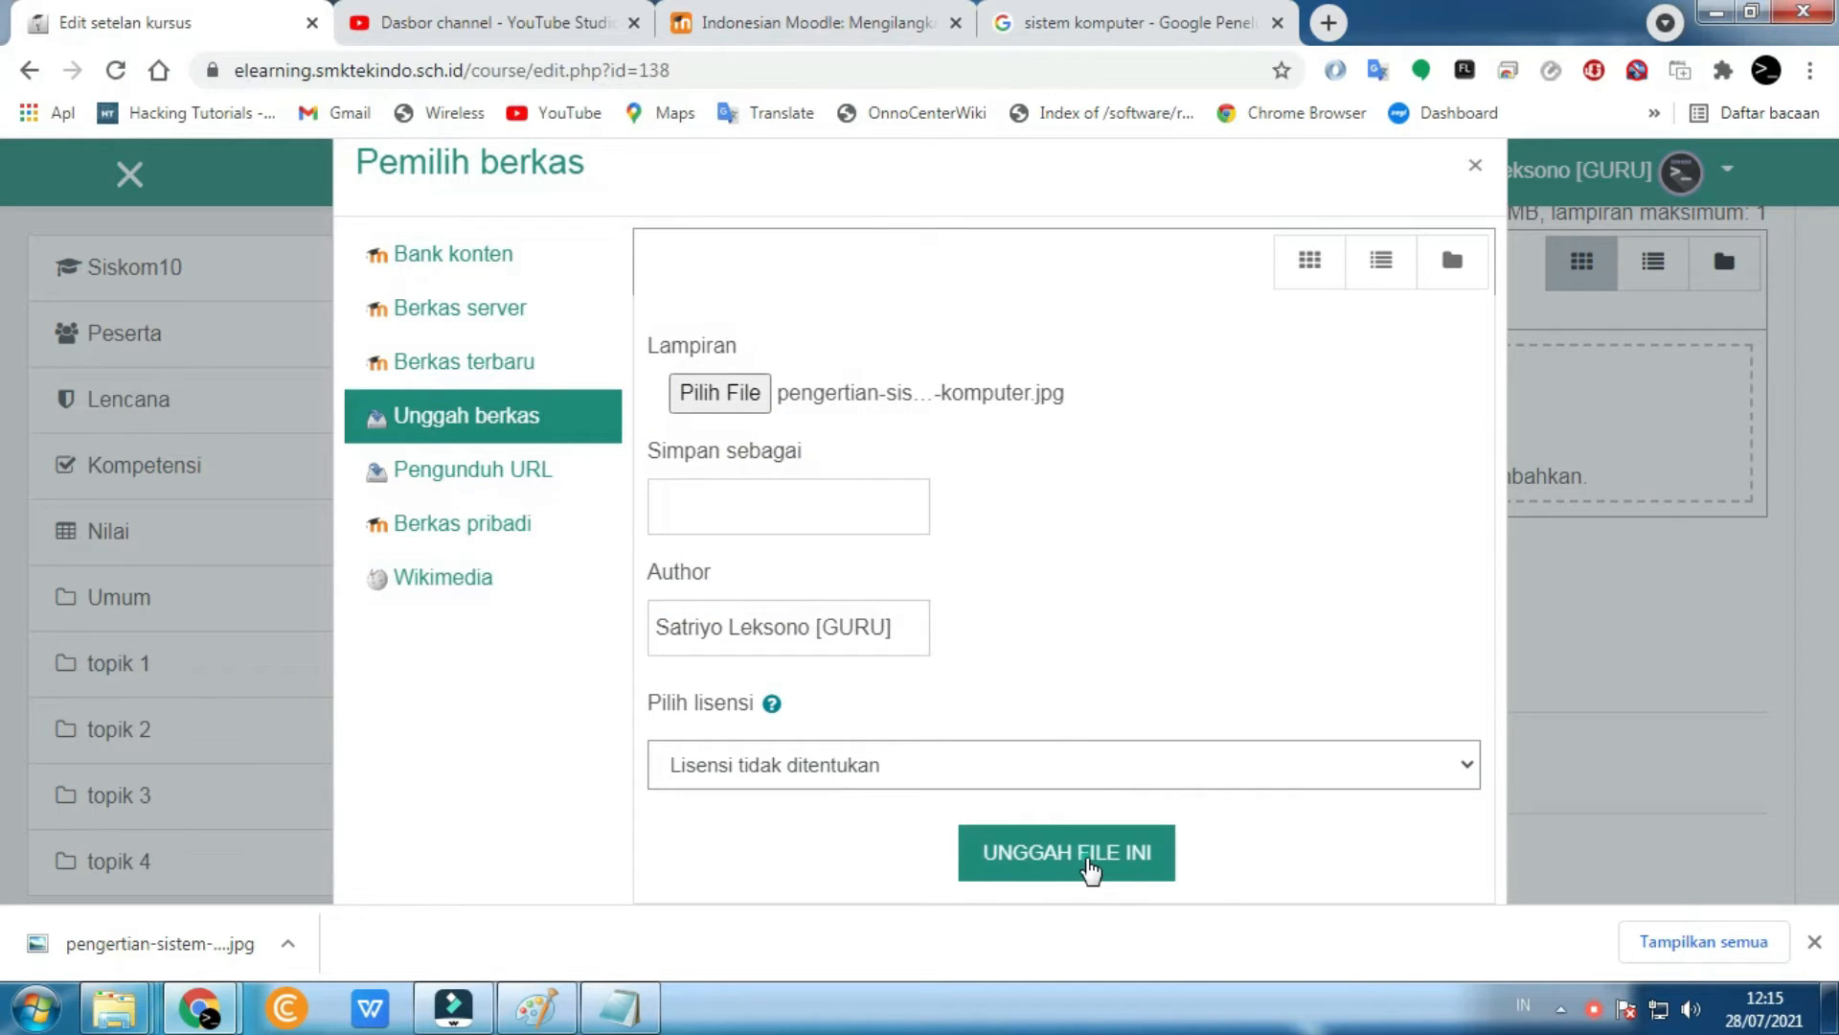
click(1090, 869)
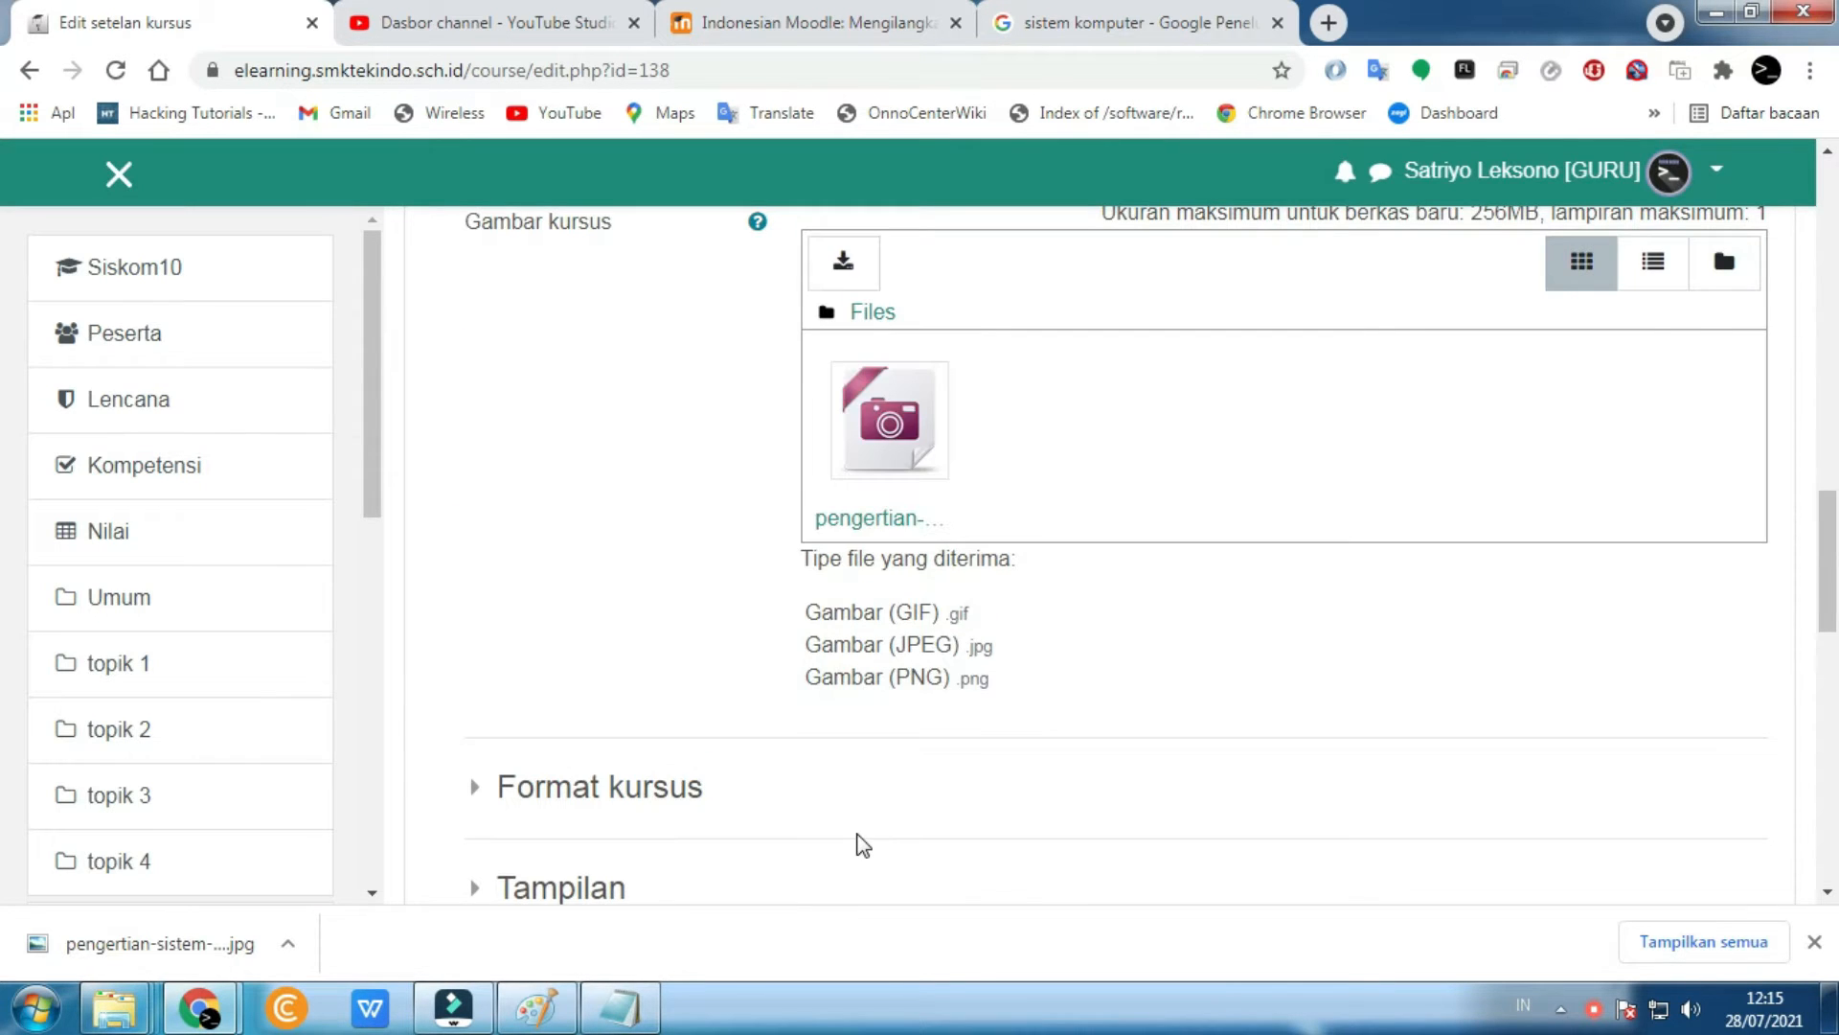
scroll(862, 845, down, 8)
click(938, 684)
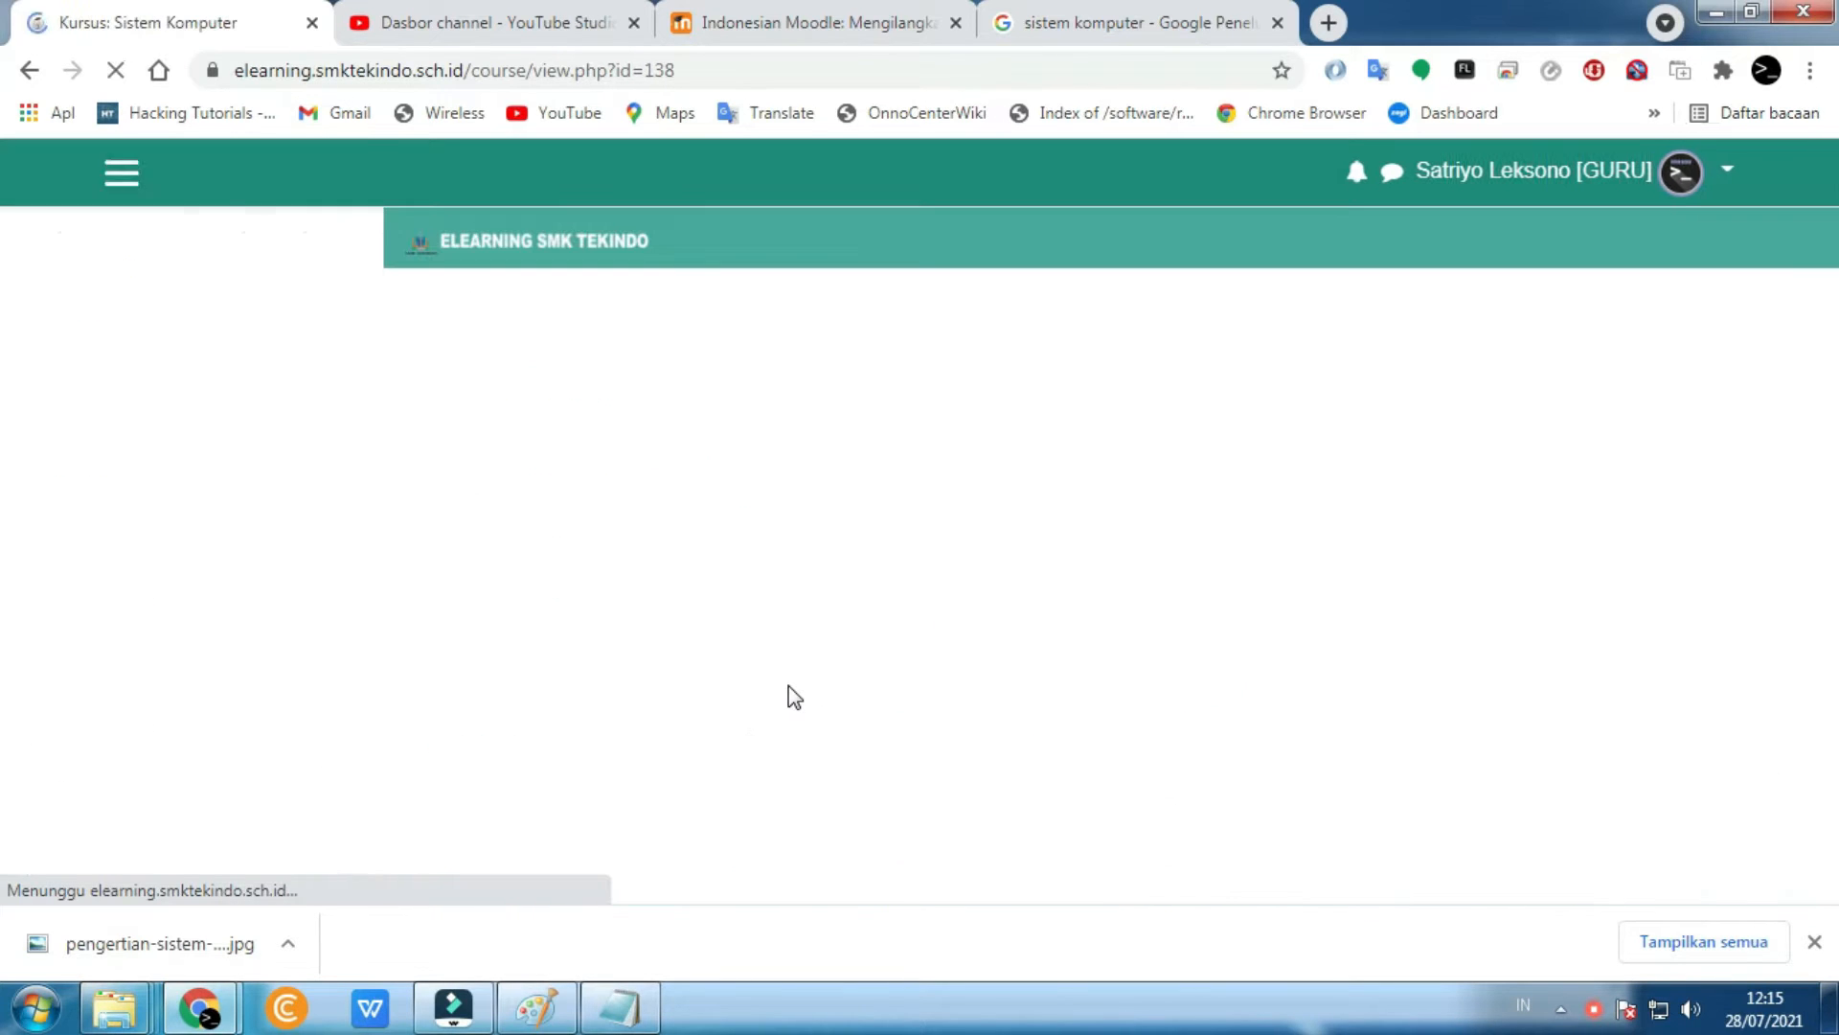
- Return to the Dasbor and browse the six Course Overview cards
scroll(213, 458, down, 4)
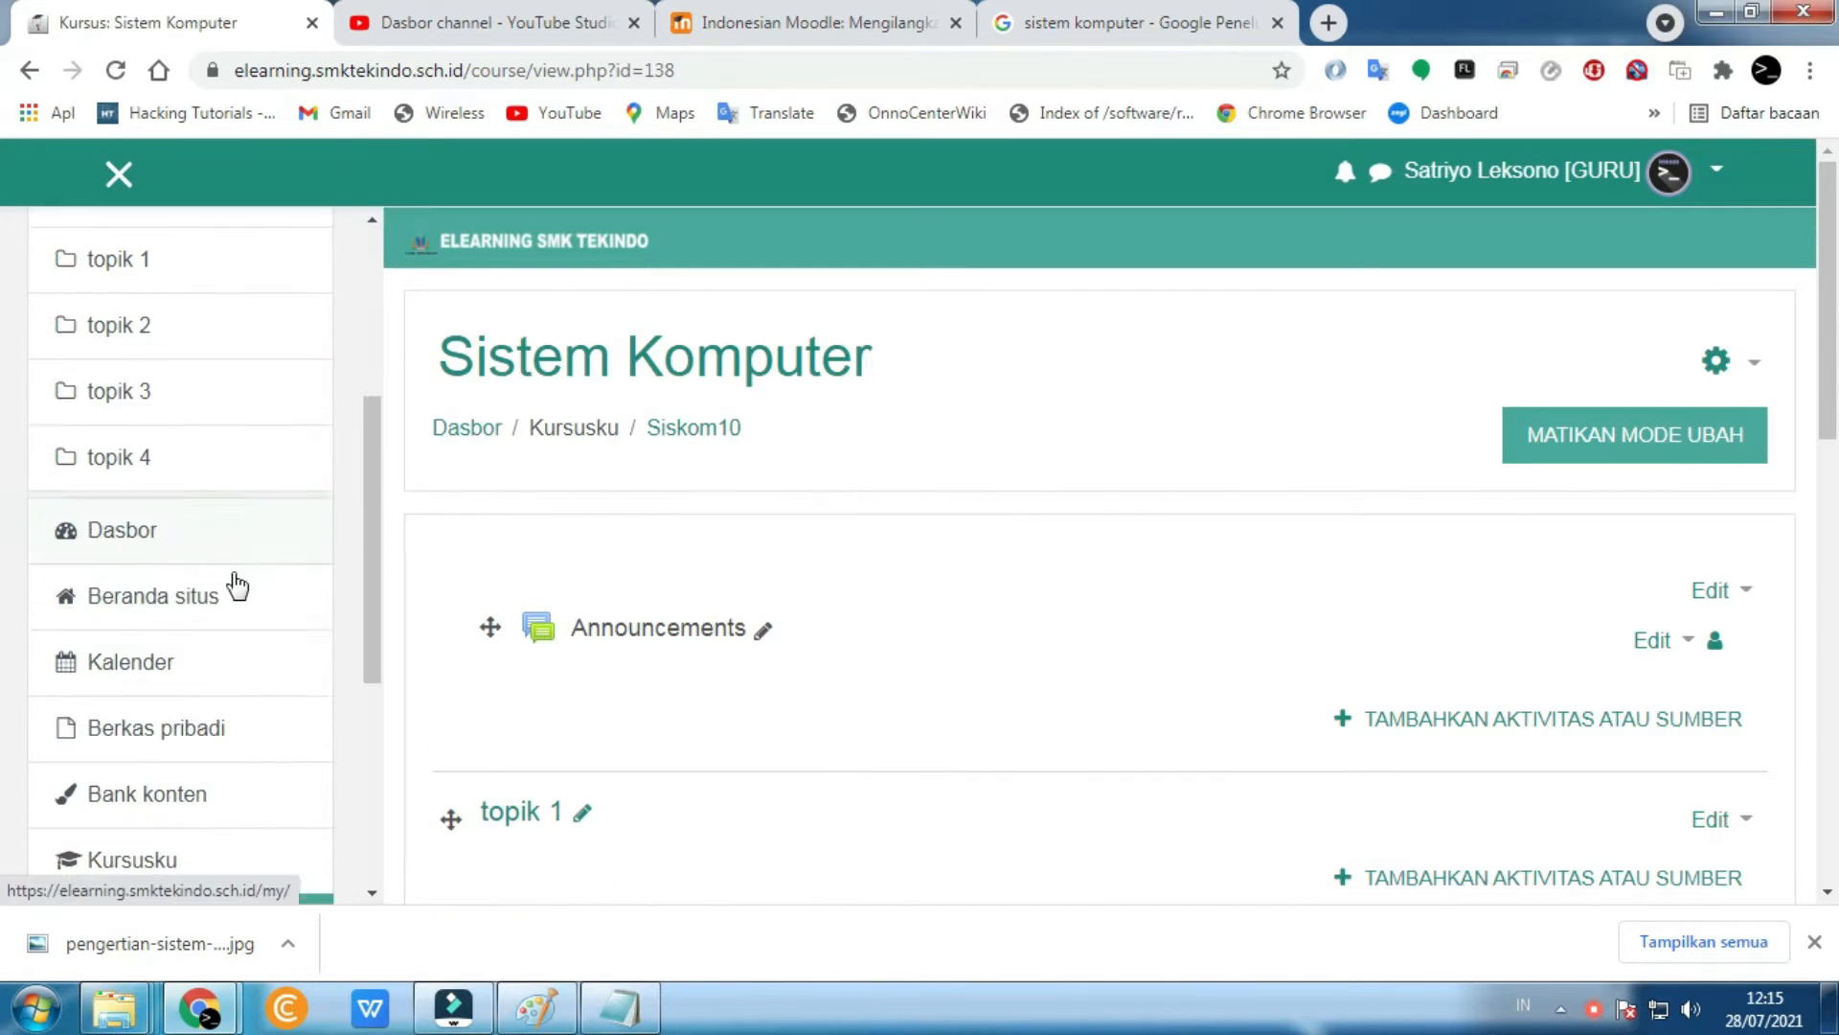
click(176, 542)
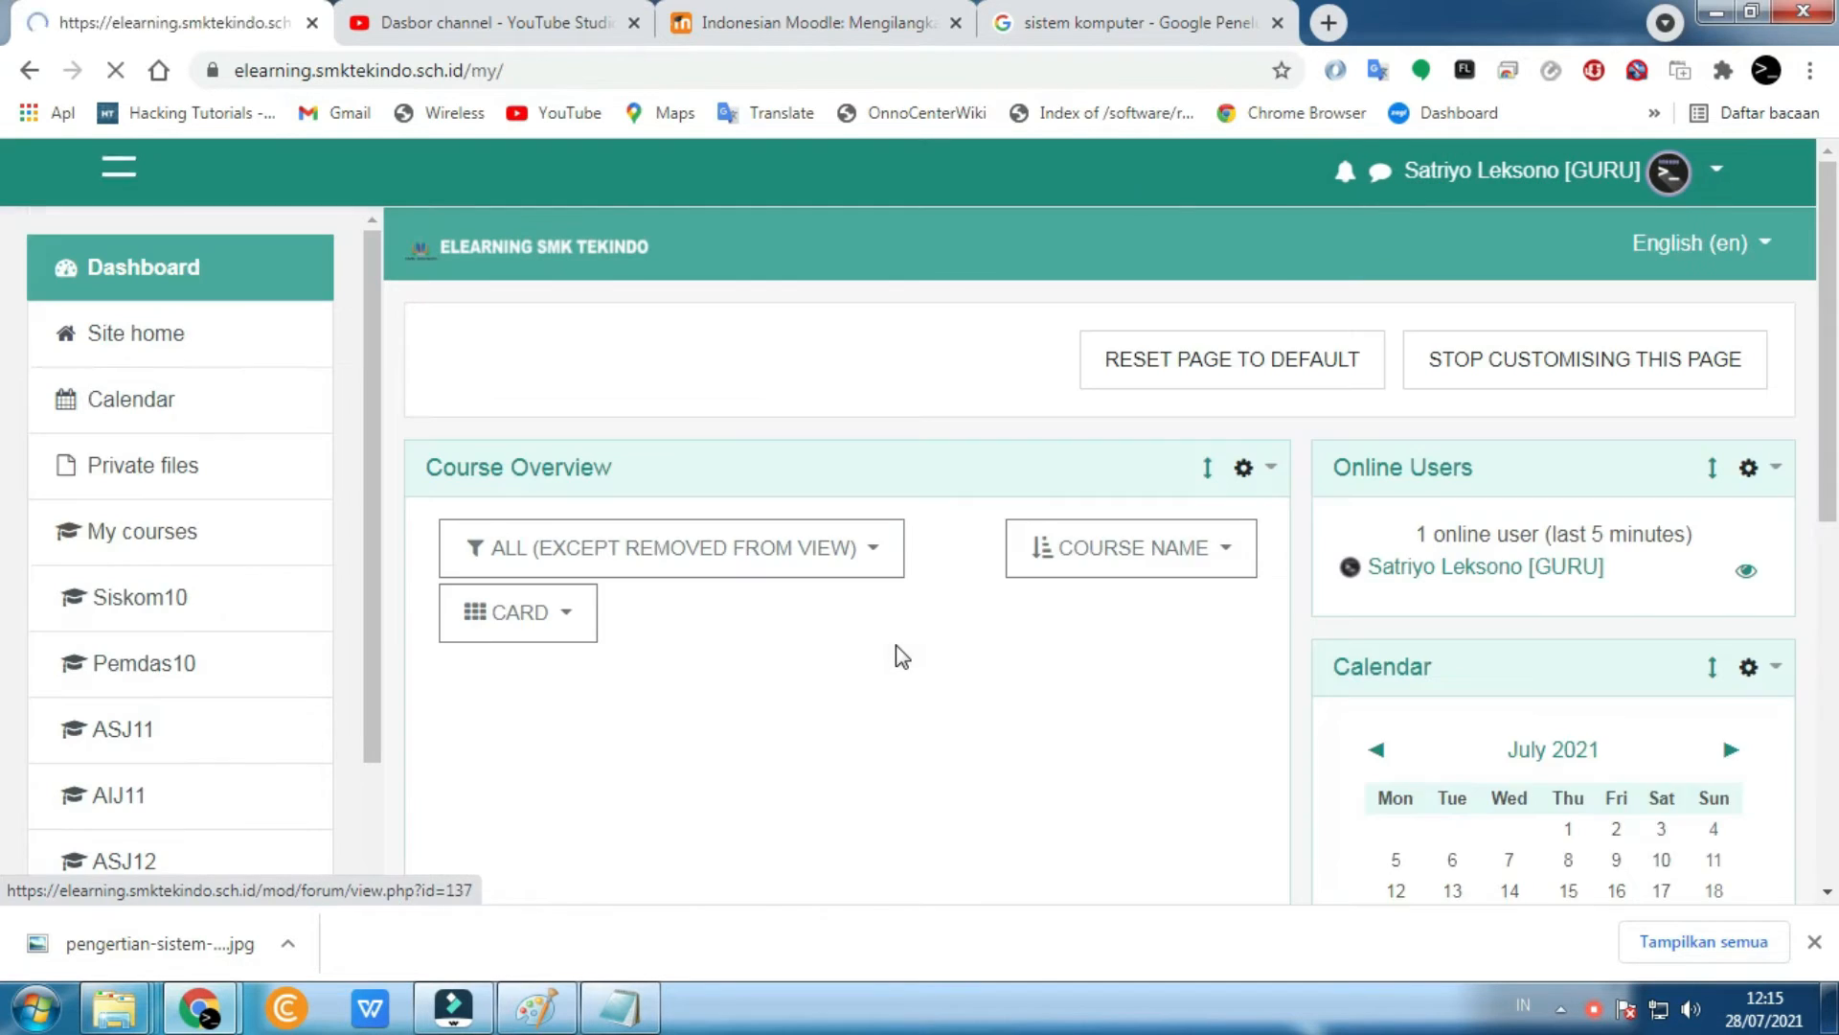
scroll(895, 646, down, 5)
scroll(895, 645, down, 3)
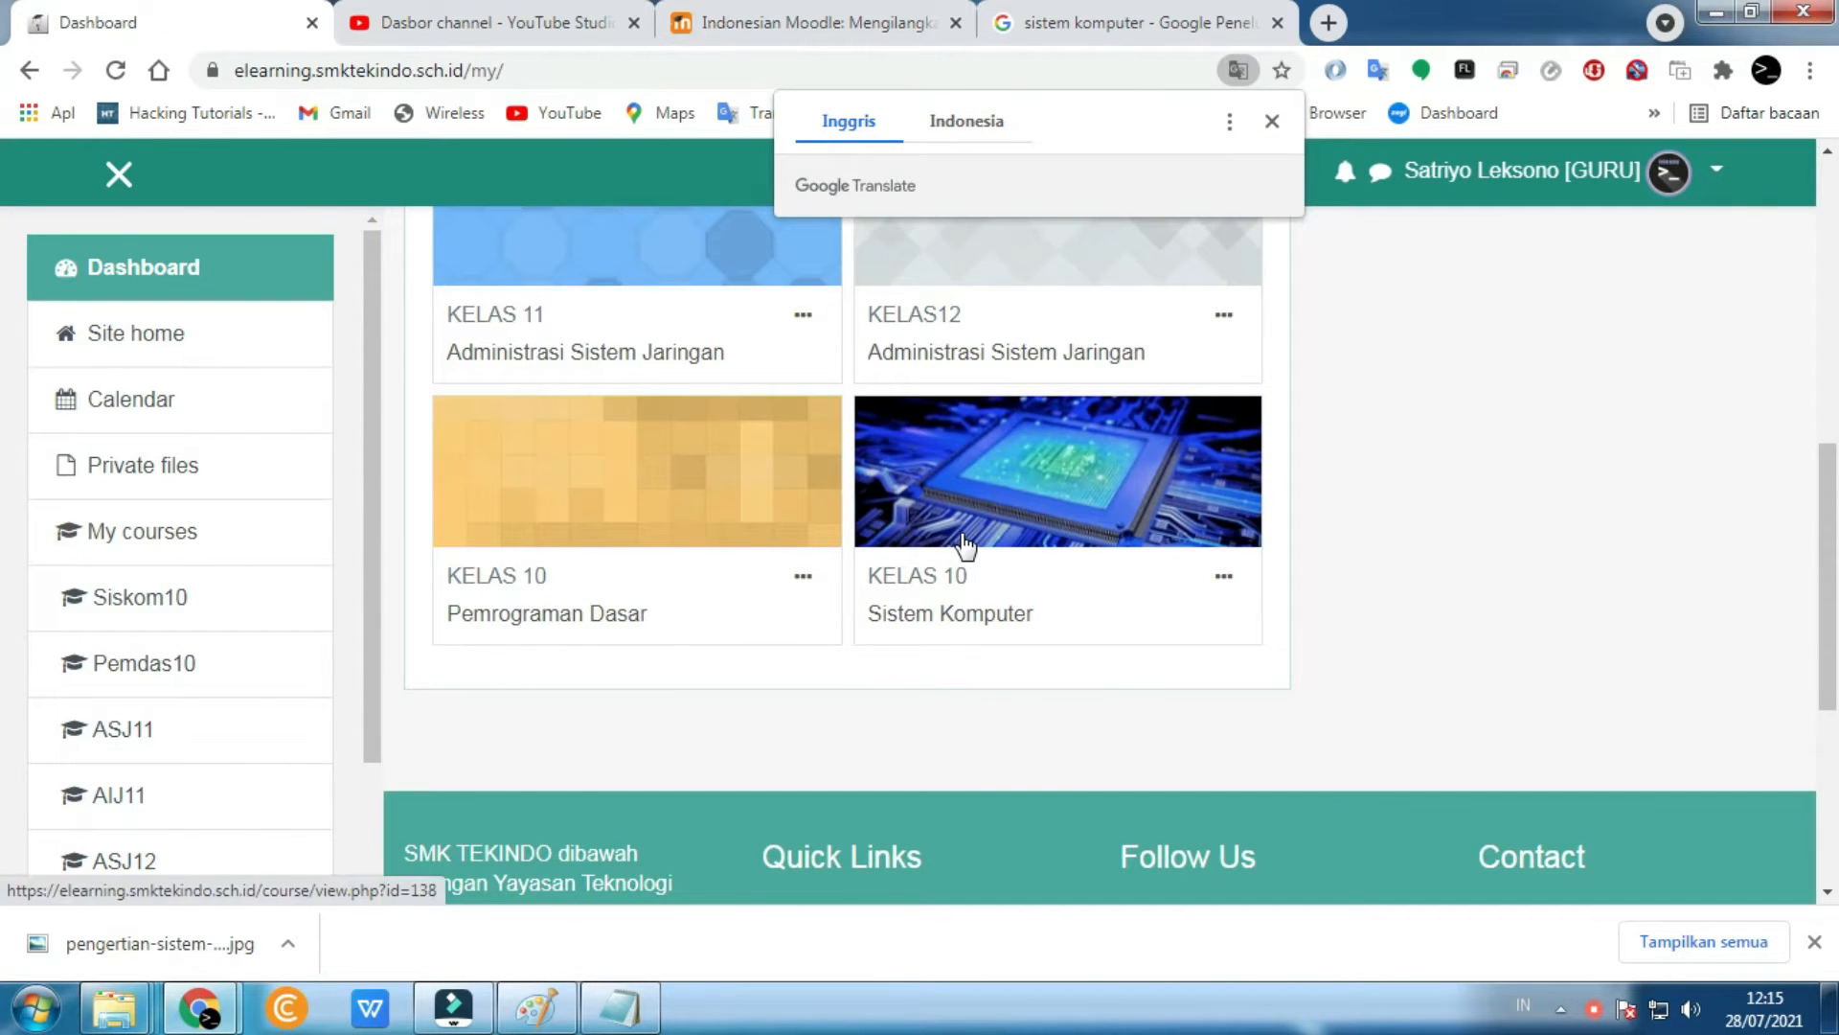
scroll(963, 541, up, 8)
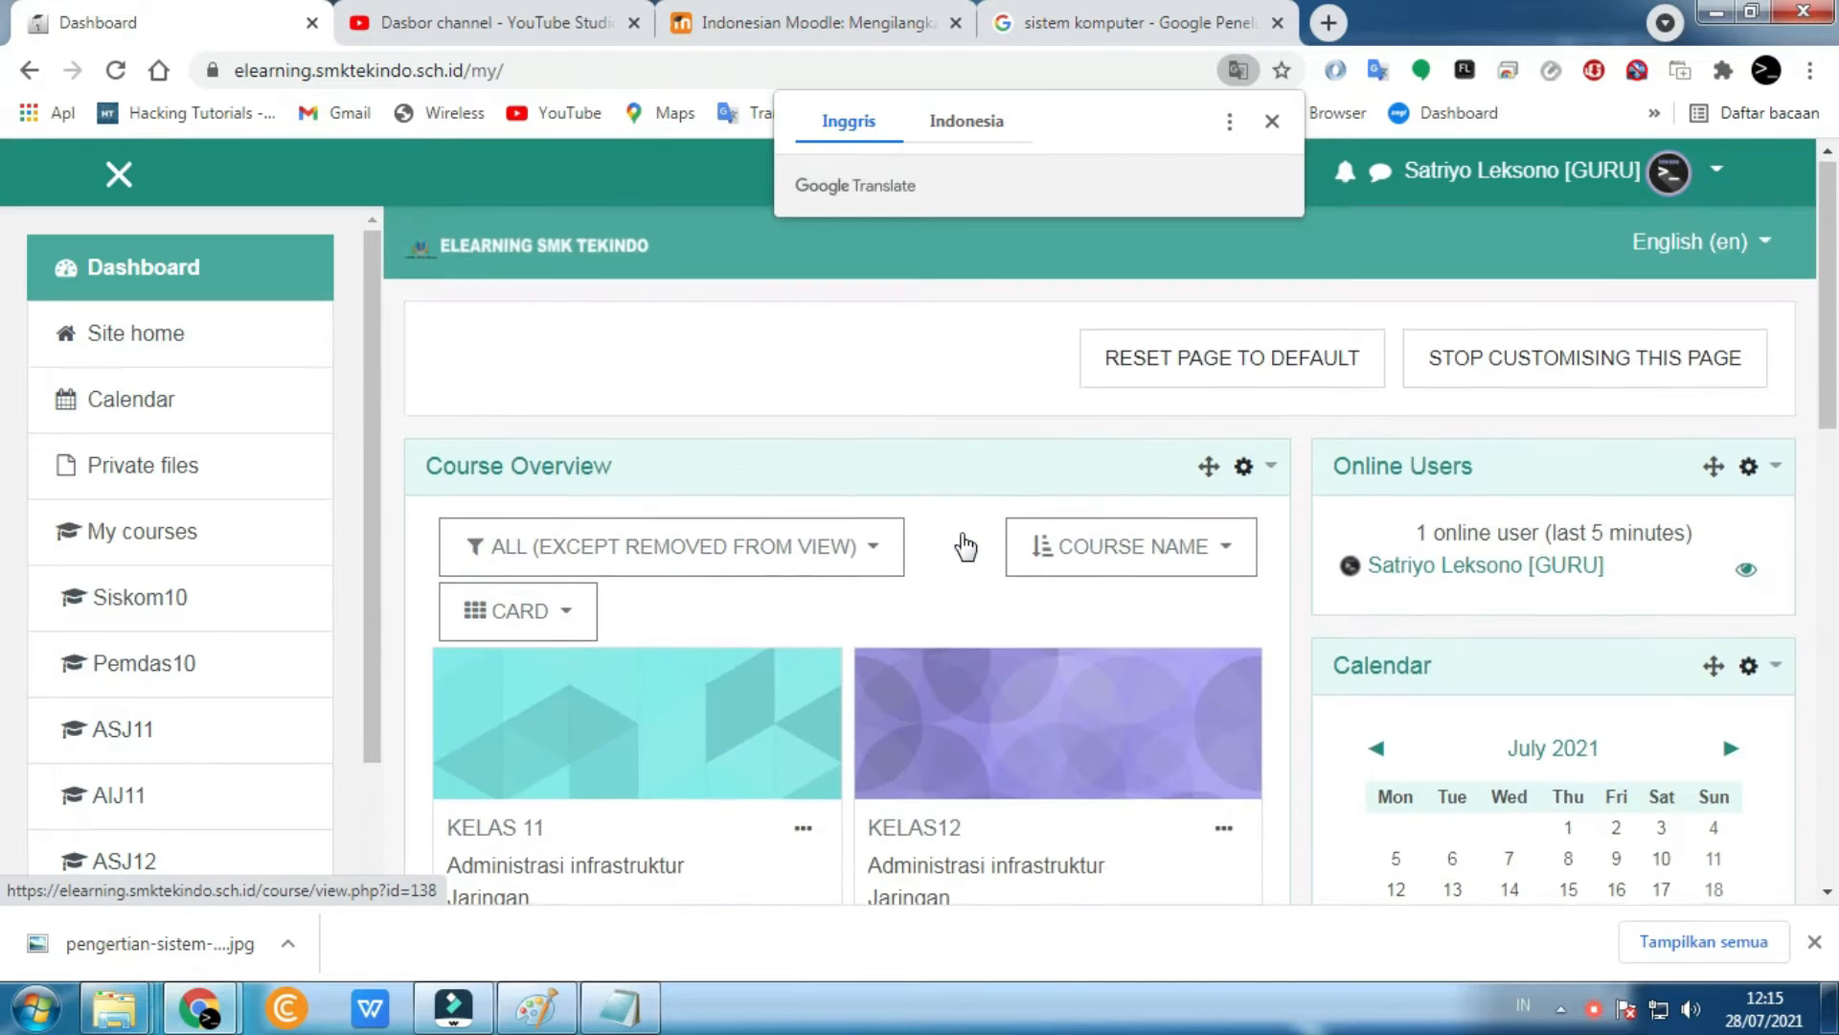
right_click(1592, 1008)
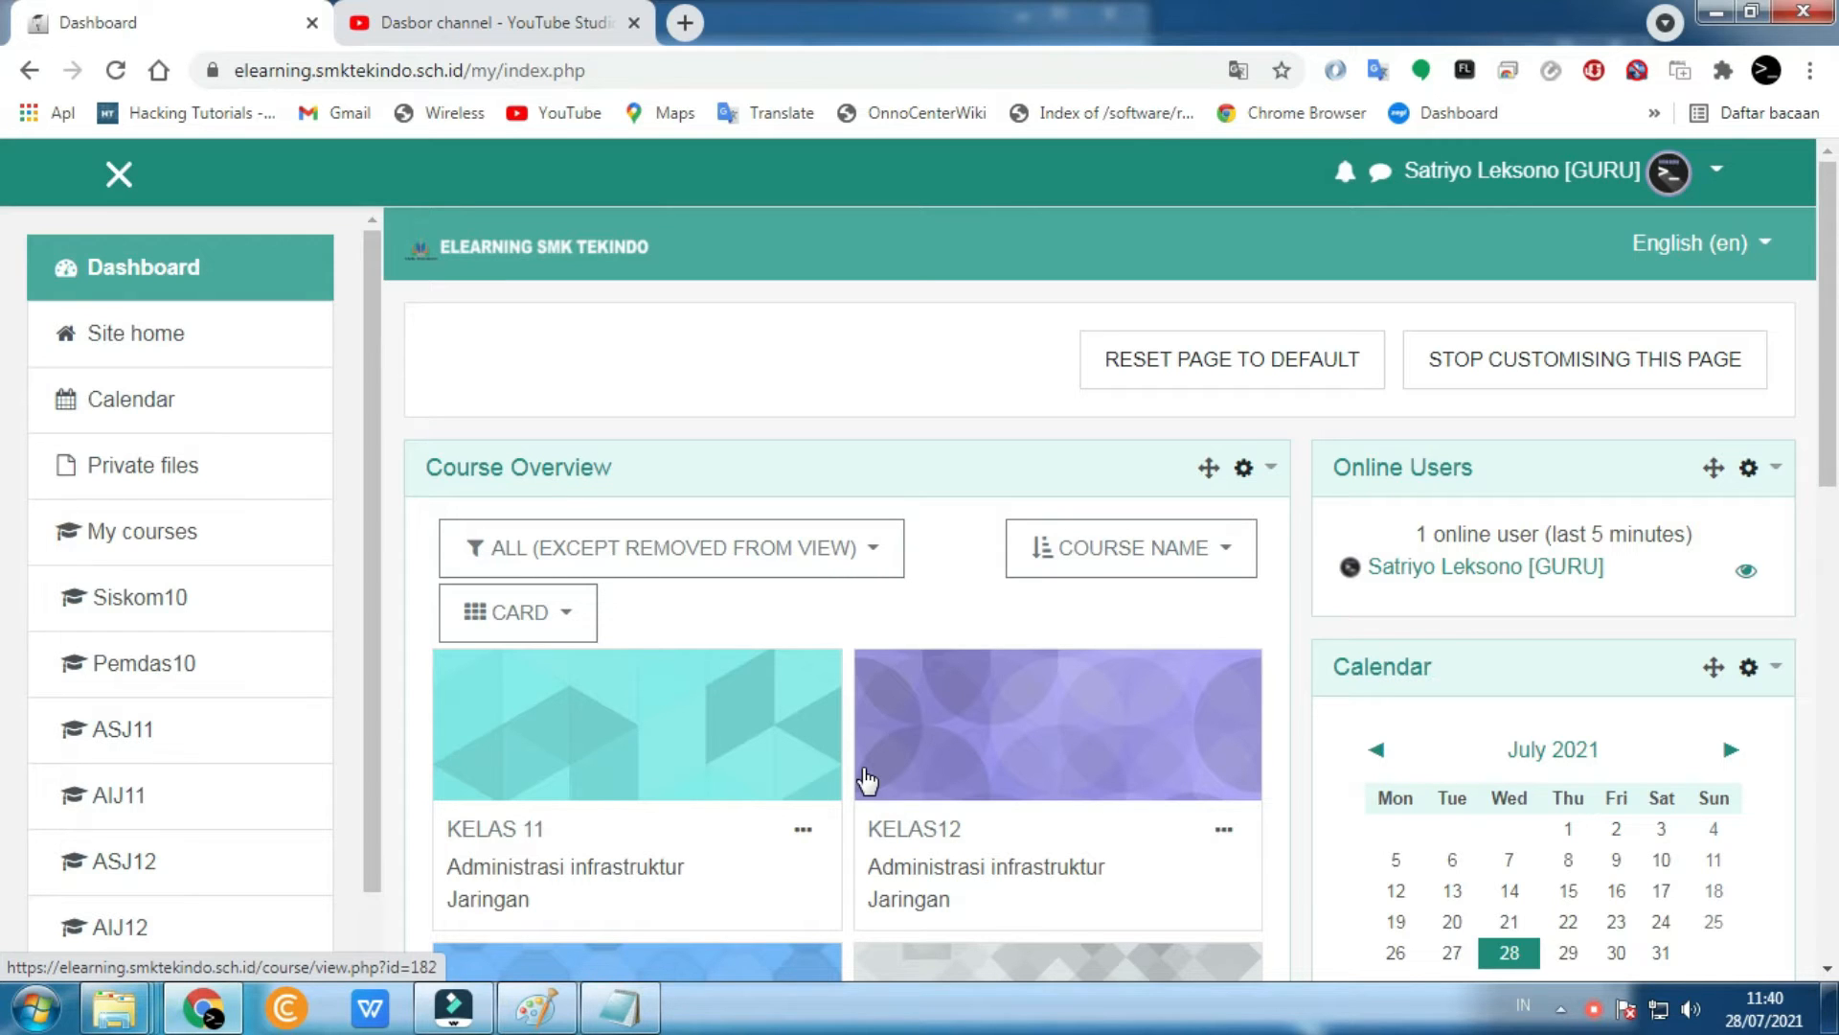
scroll(897, 746, down, 5)
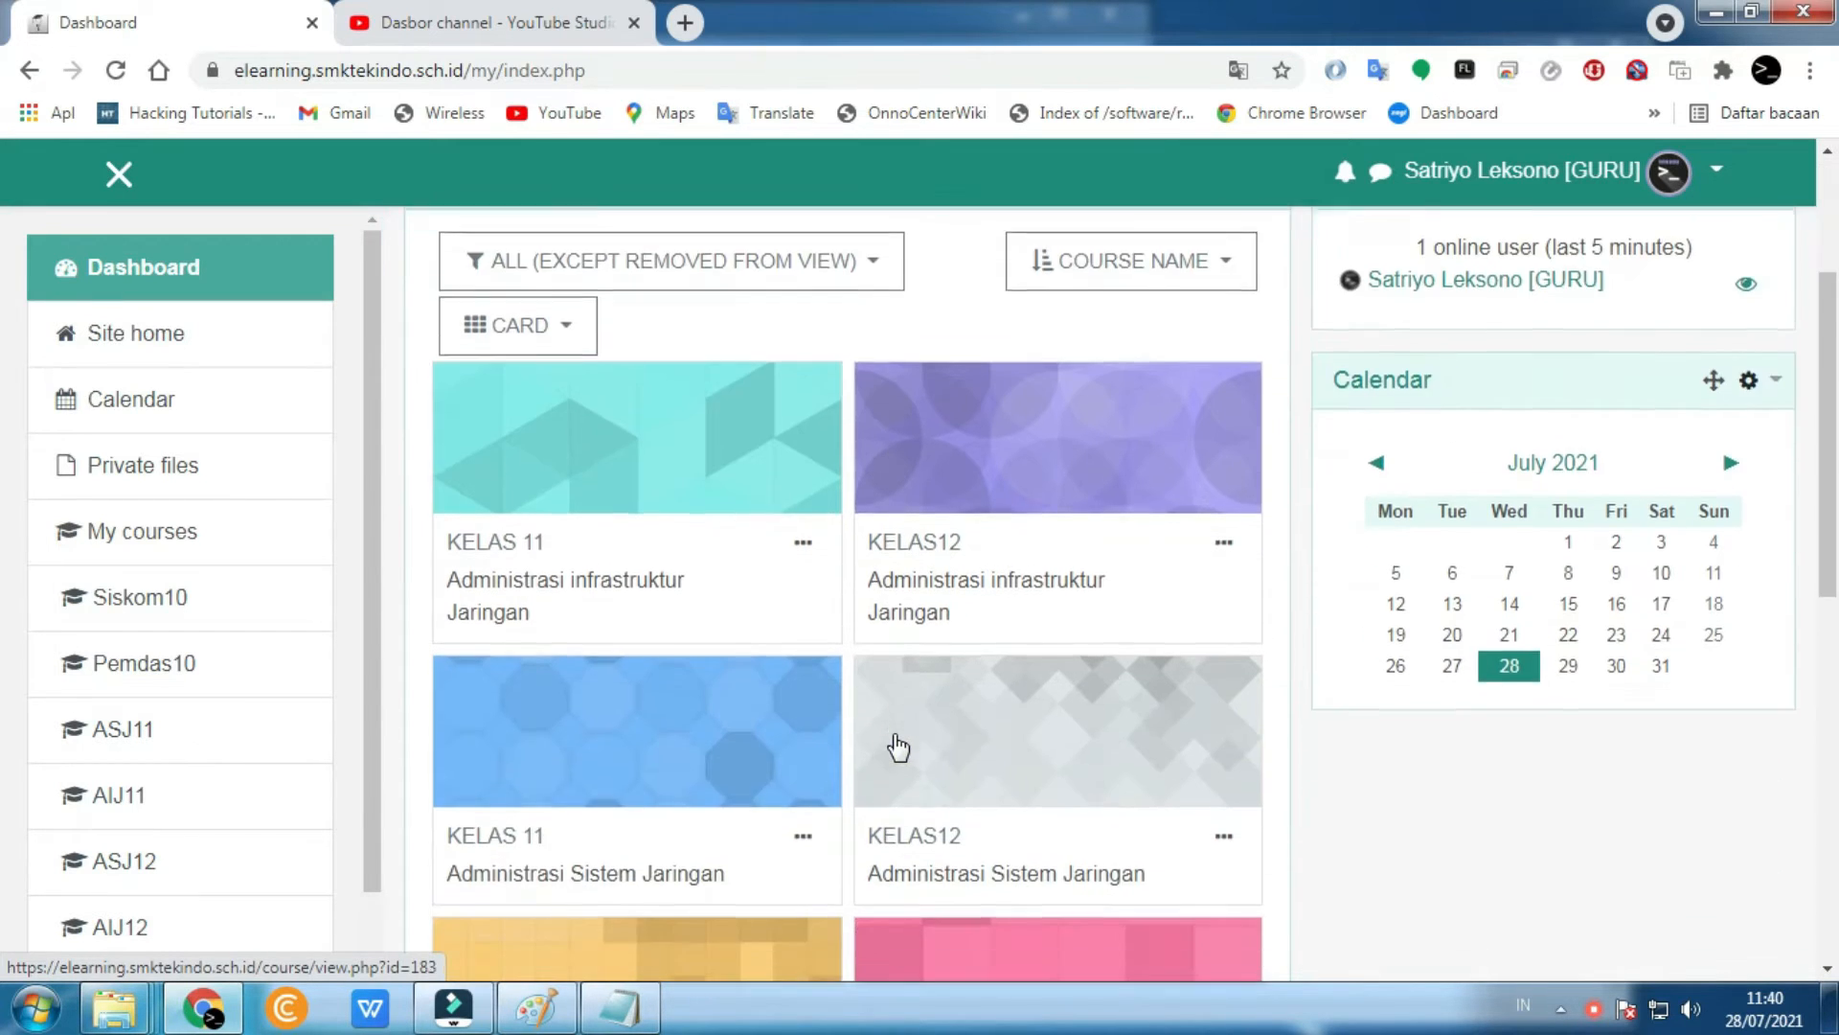
scroll(877, 745, down, 1)
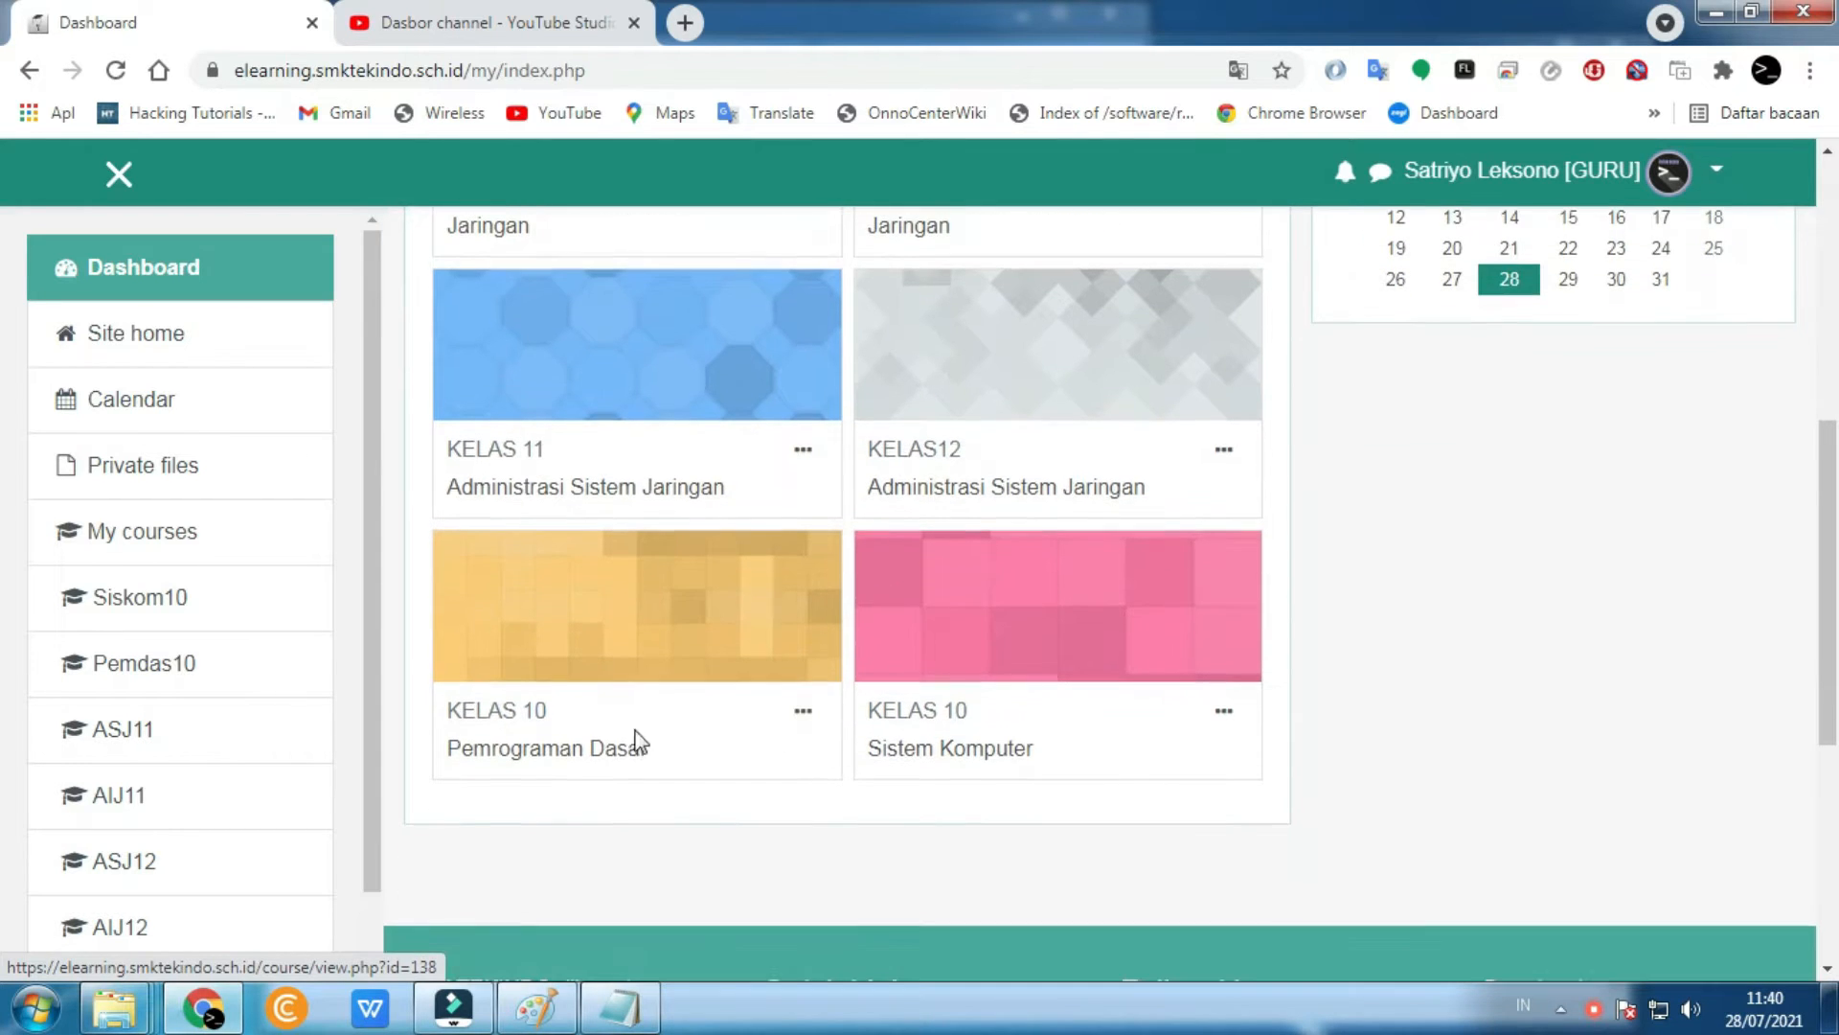
- Open Pemrograman Dasar and rename its topik 1 section to ABSENSI HARIAN
click(511, 755)
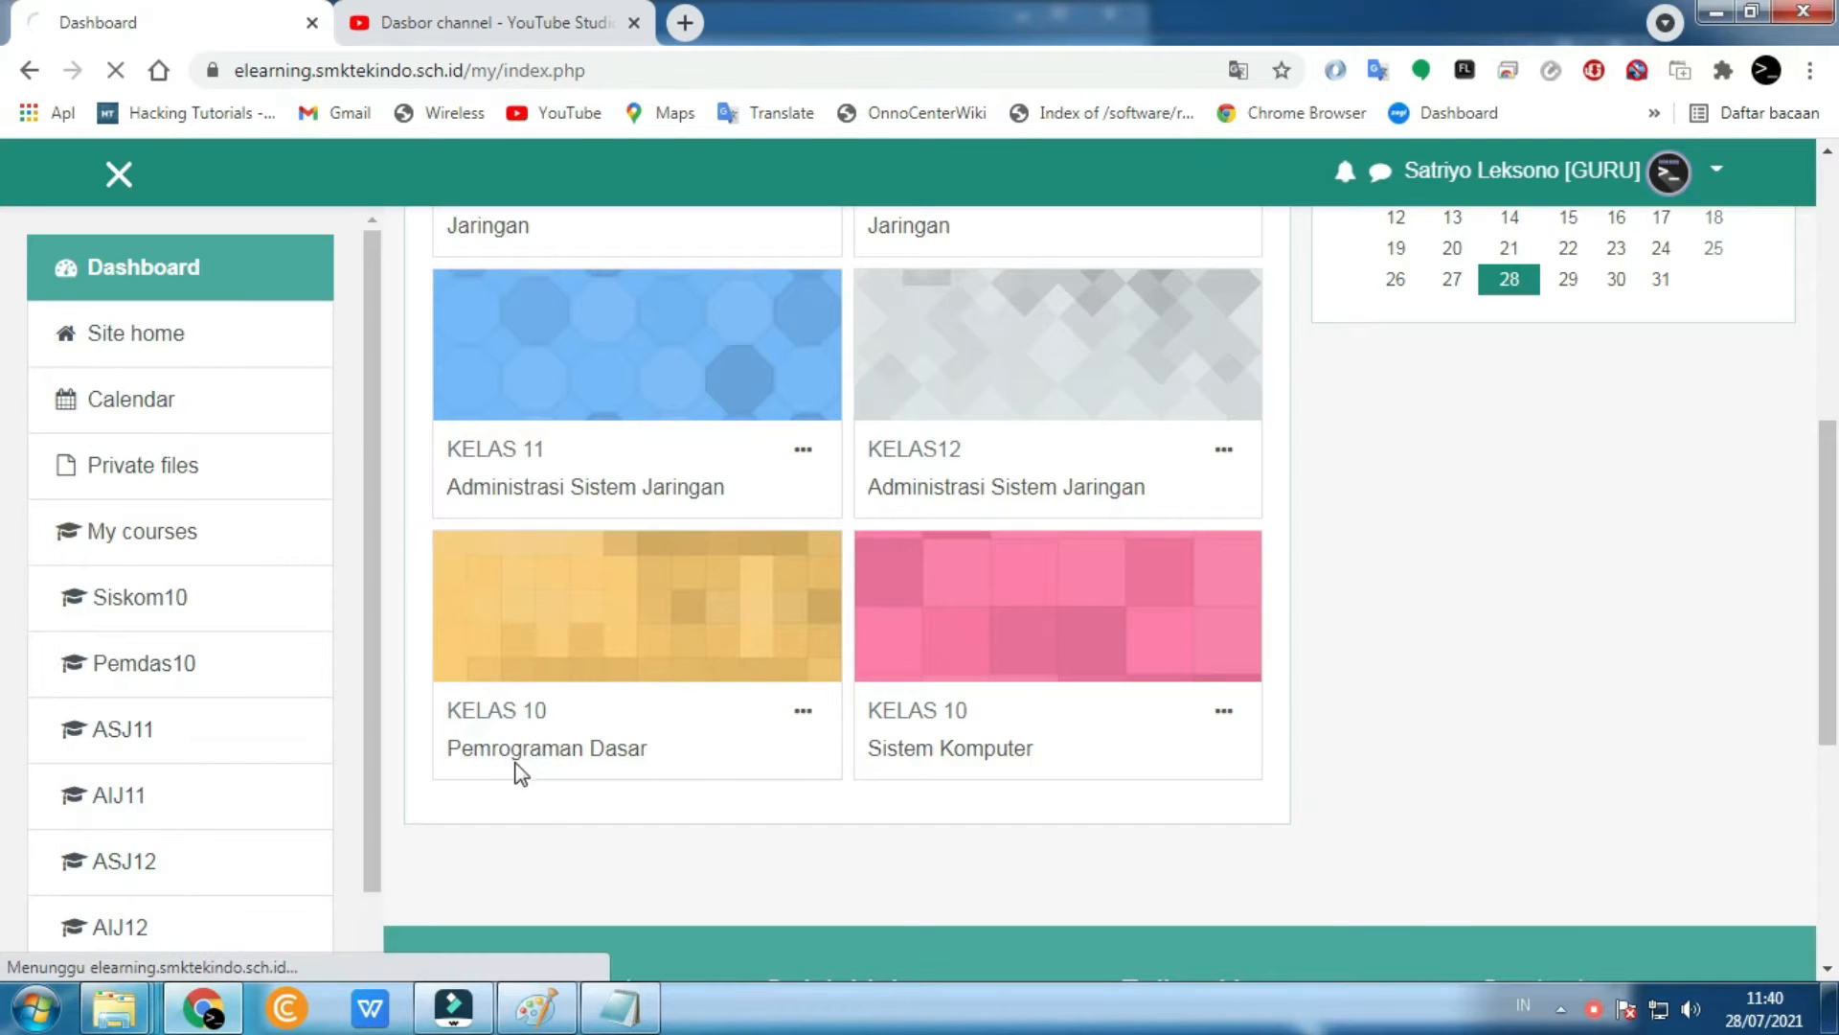
scroll(537, 814, down, 4)
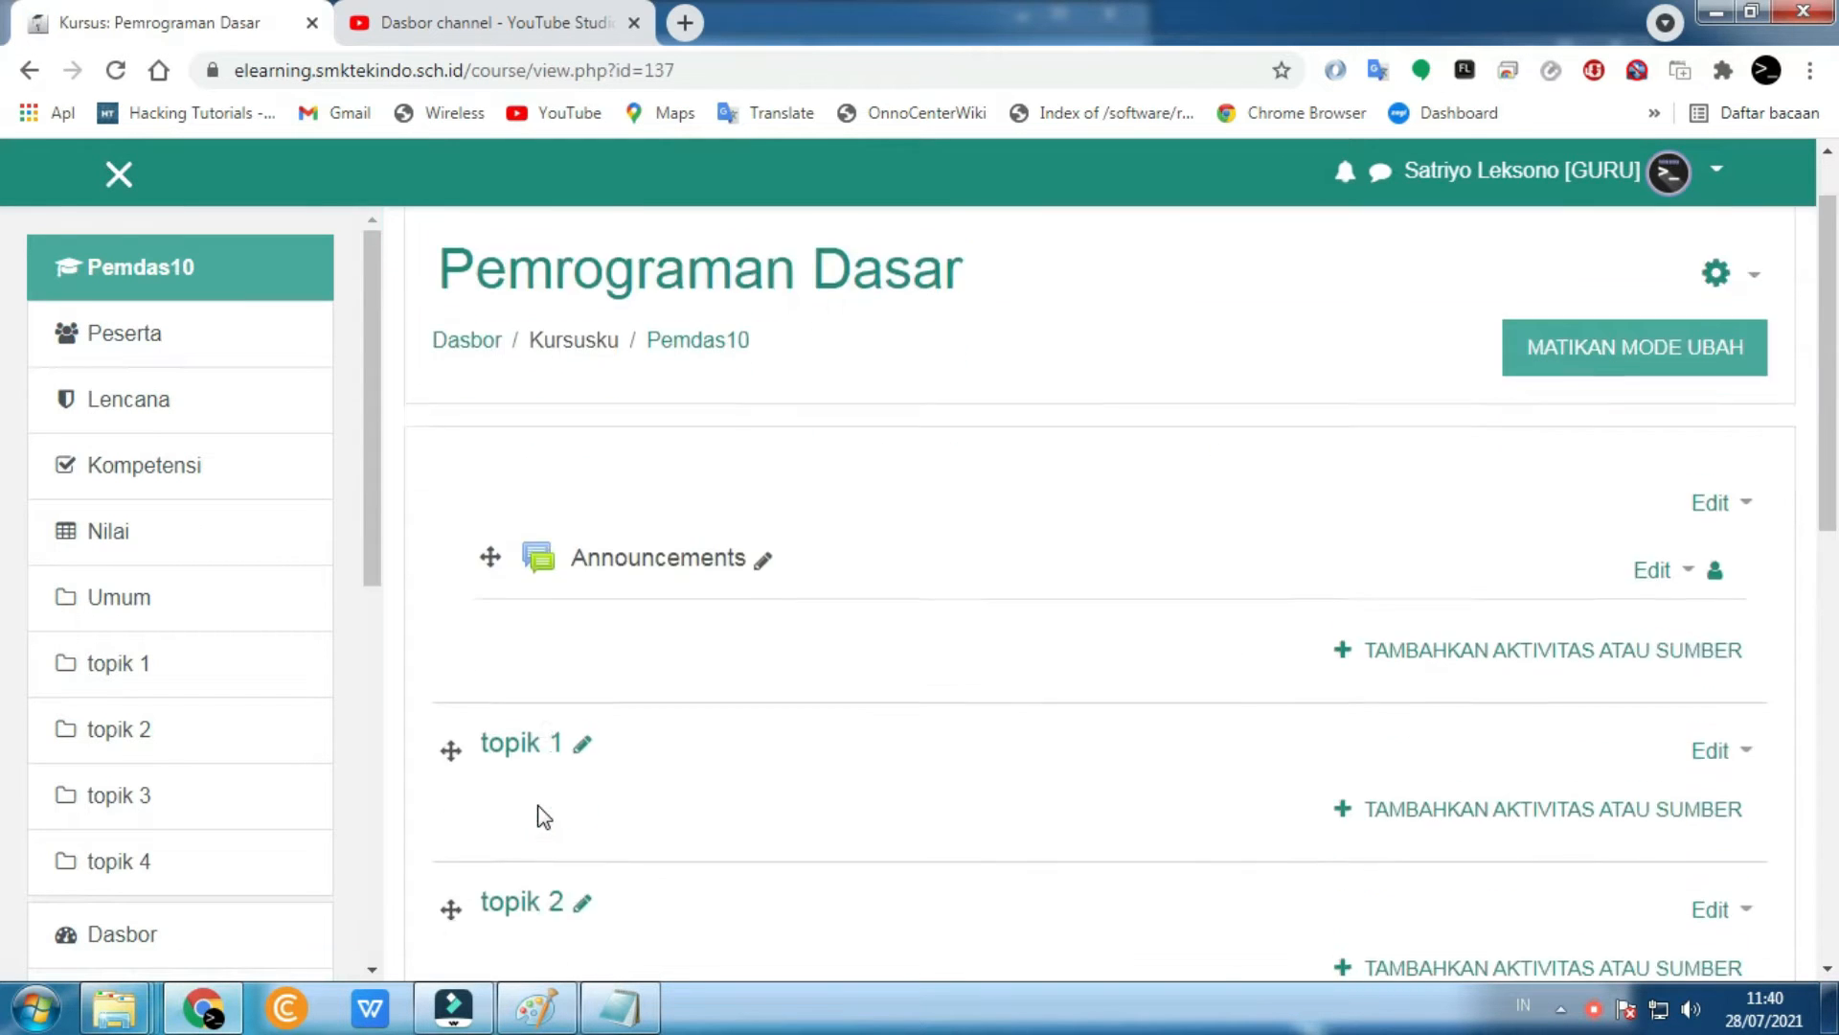
scroll(537, 814, up, 3)
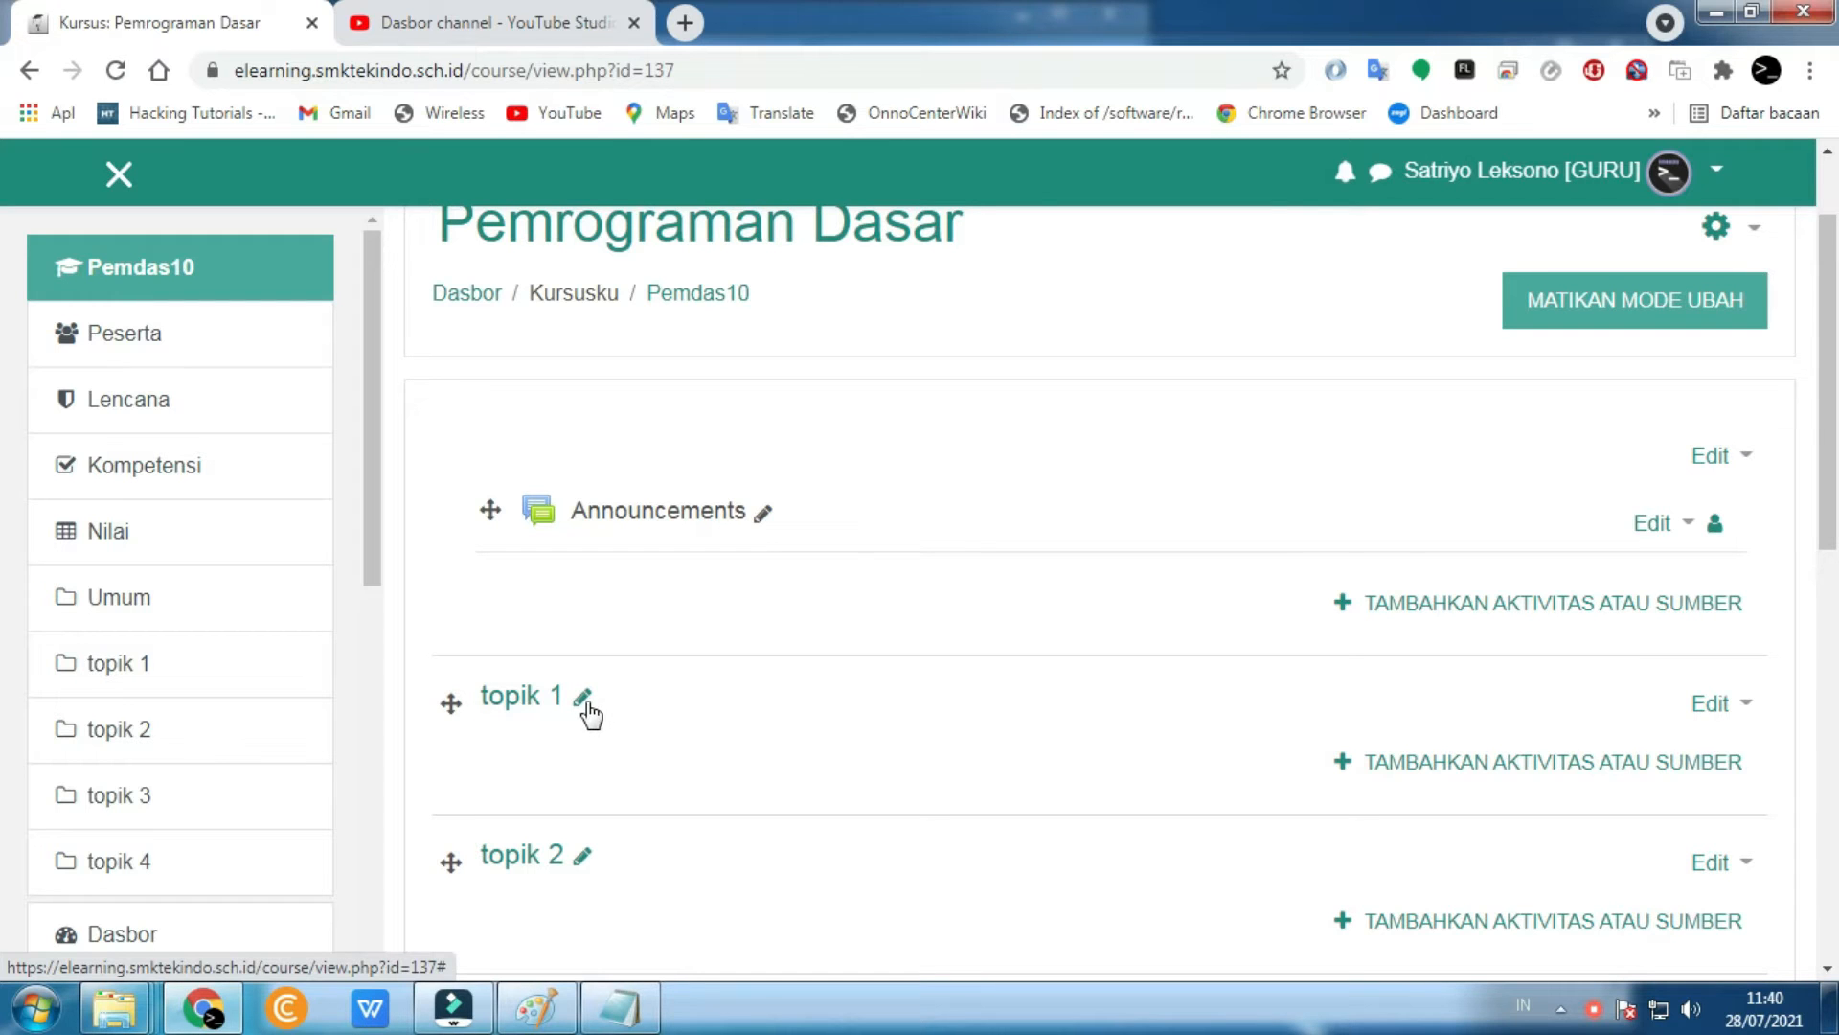
click(582, 703)
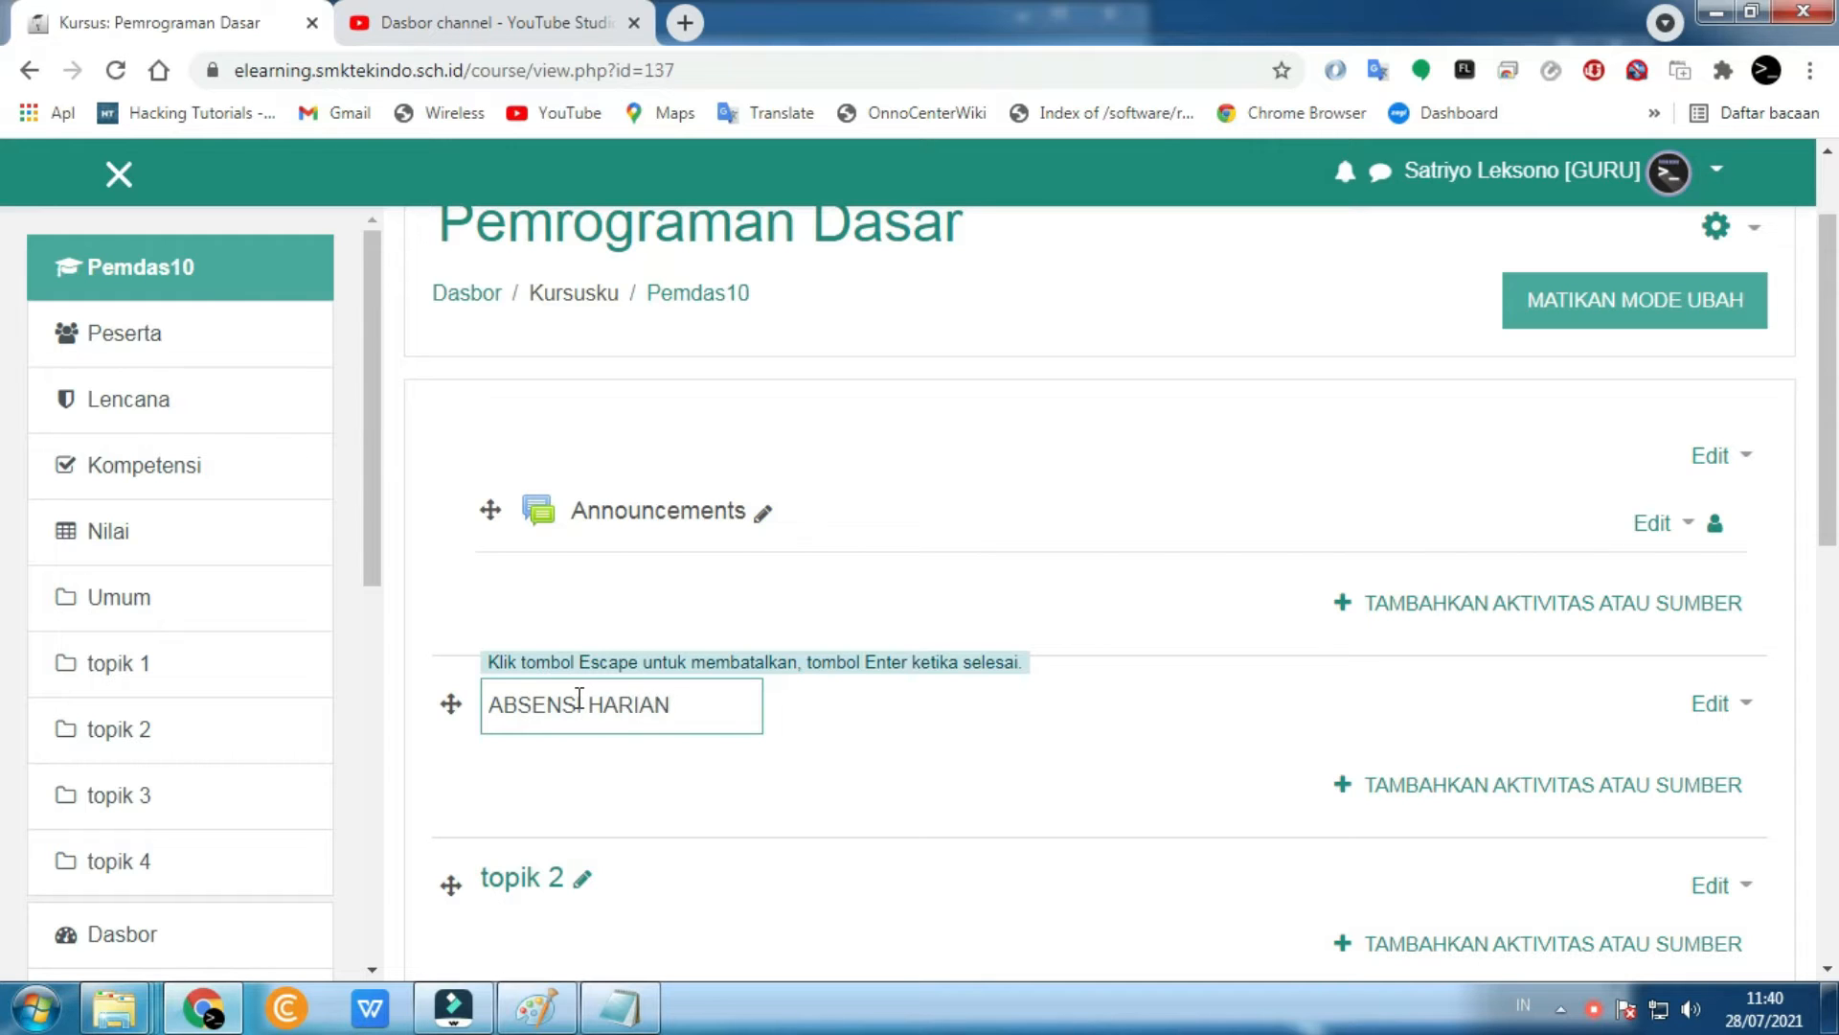
key(Return)
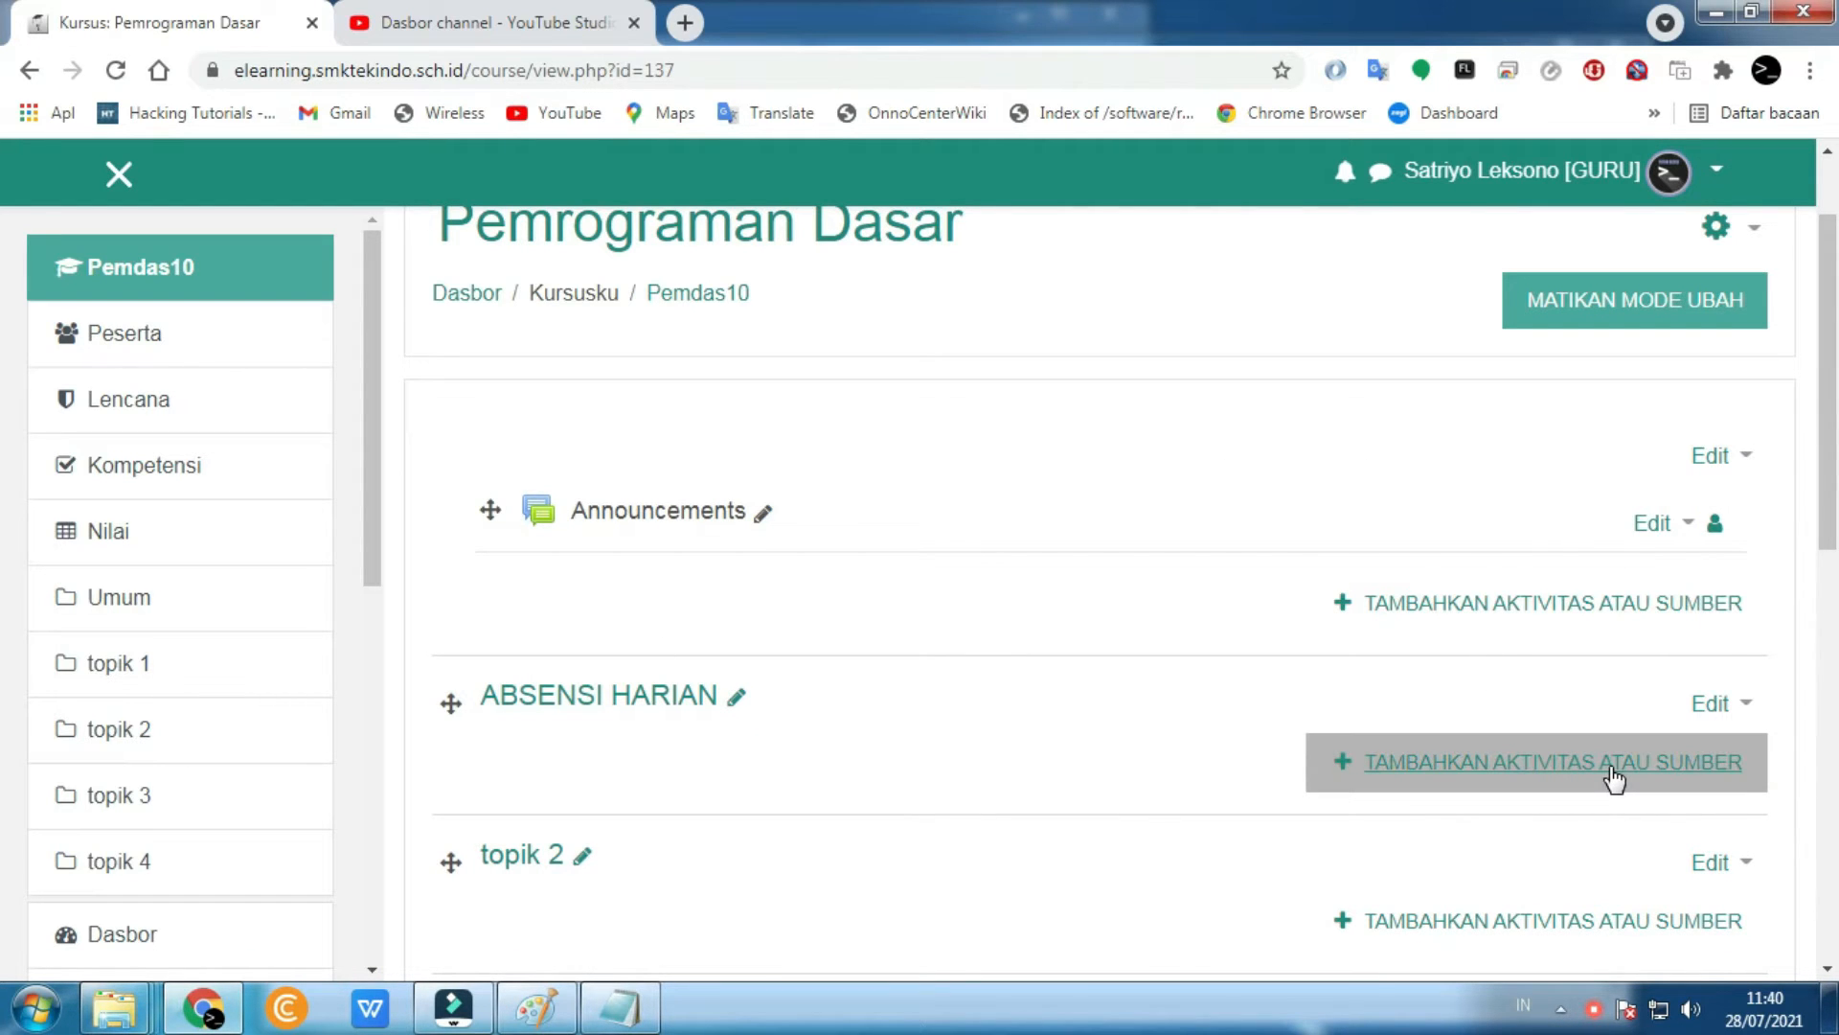
- Turn course editing off and back on
scroll(1226, 479, up, 1)
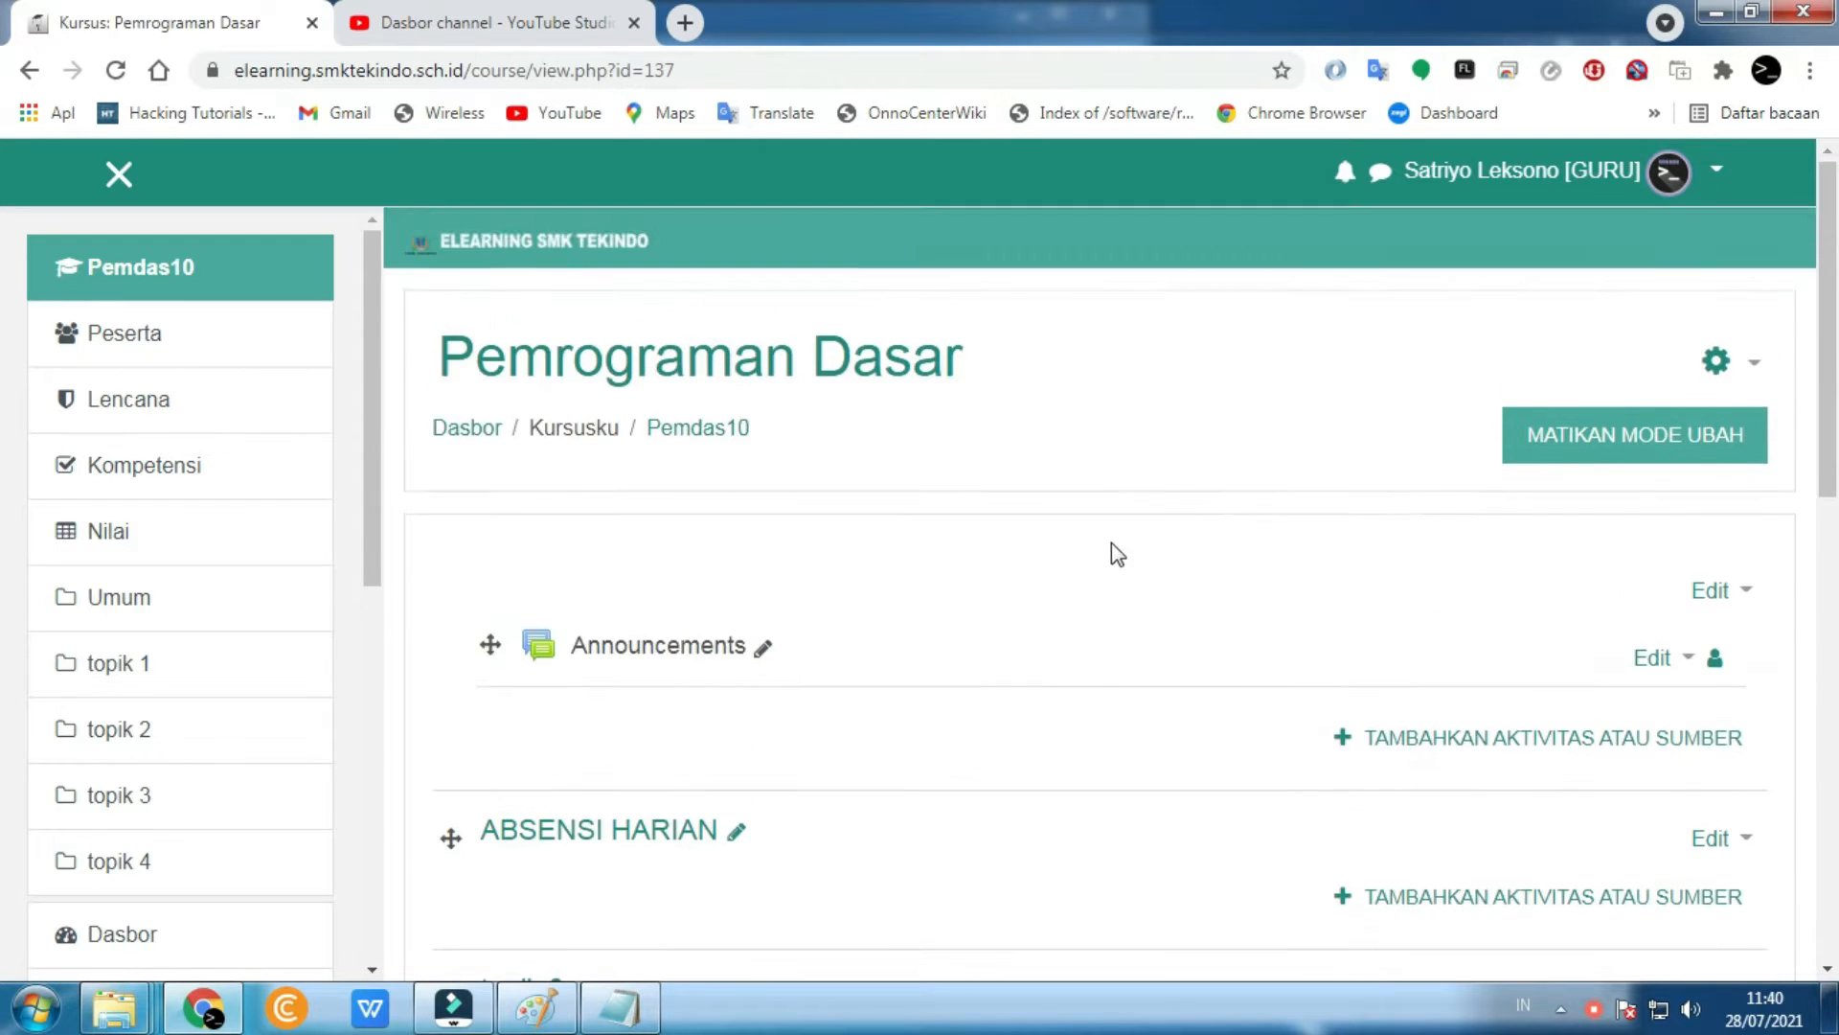
scroll(1109, 550, down, 2)
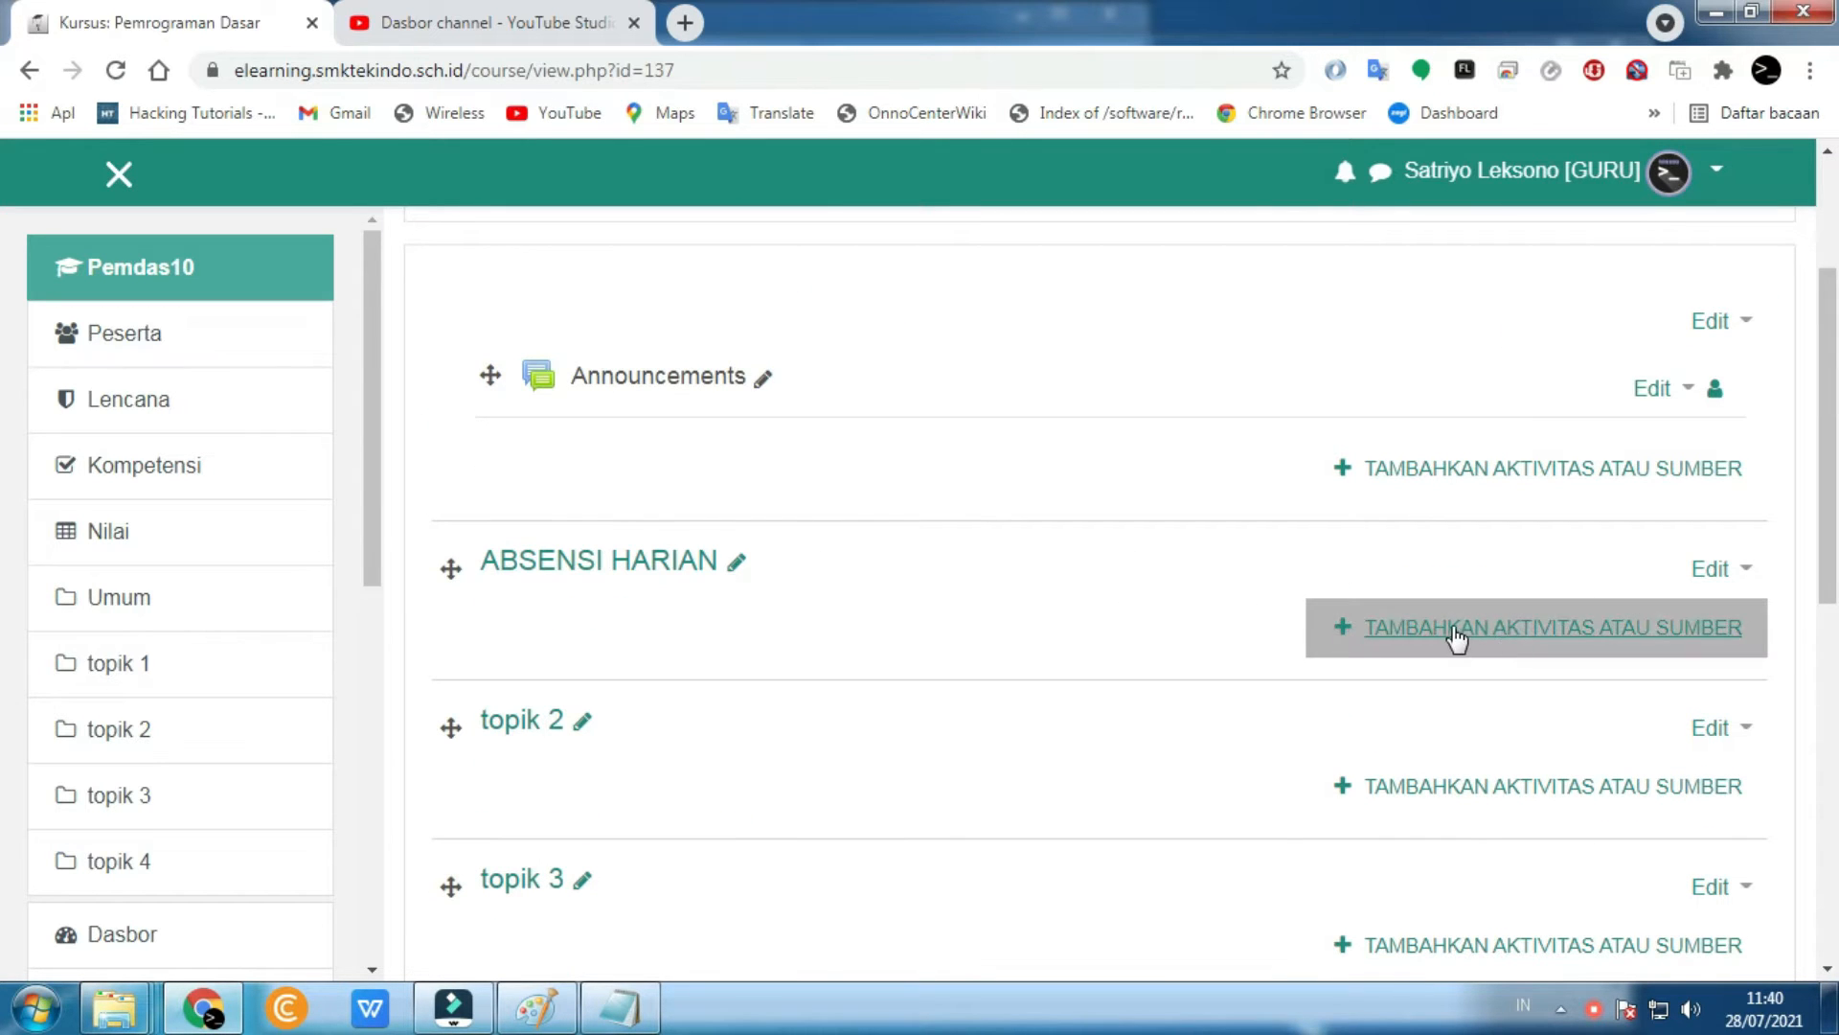
scroll(1457, 641, up, 3)
click(1688, 446)
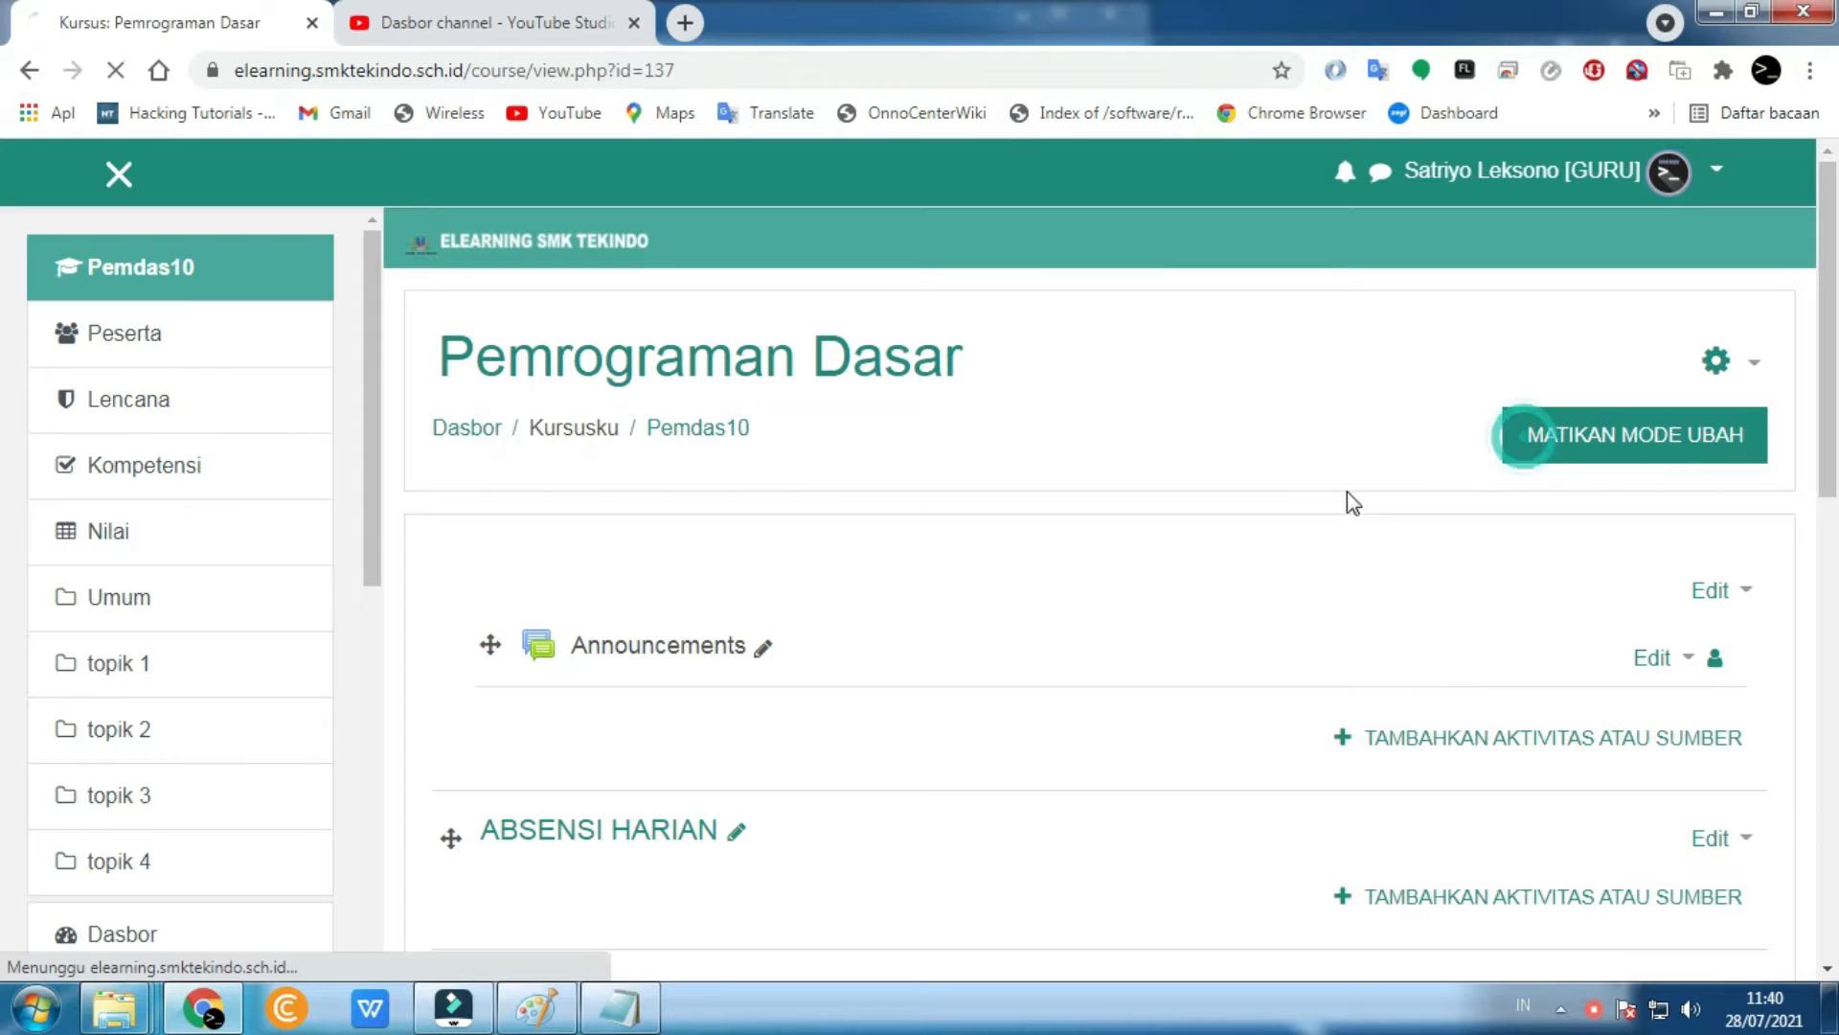
scroll(1409, 533, down, 3)
scroll(1409, 534, up, 4)
click(1598, 443)
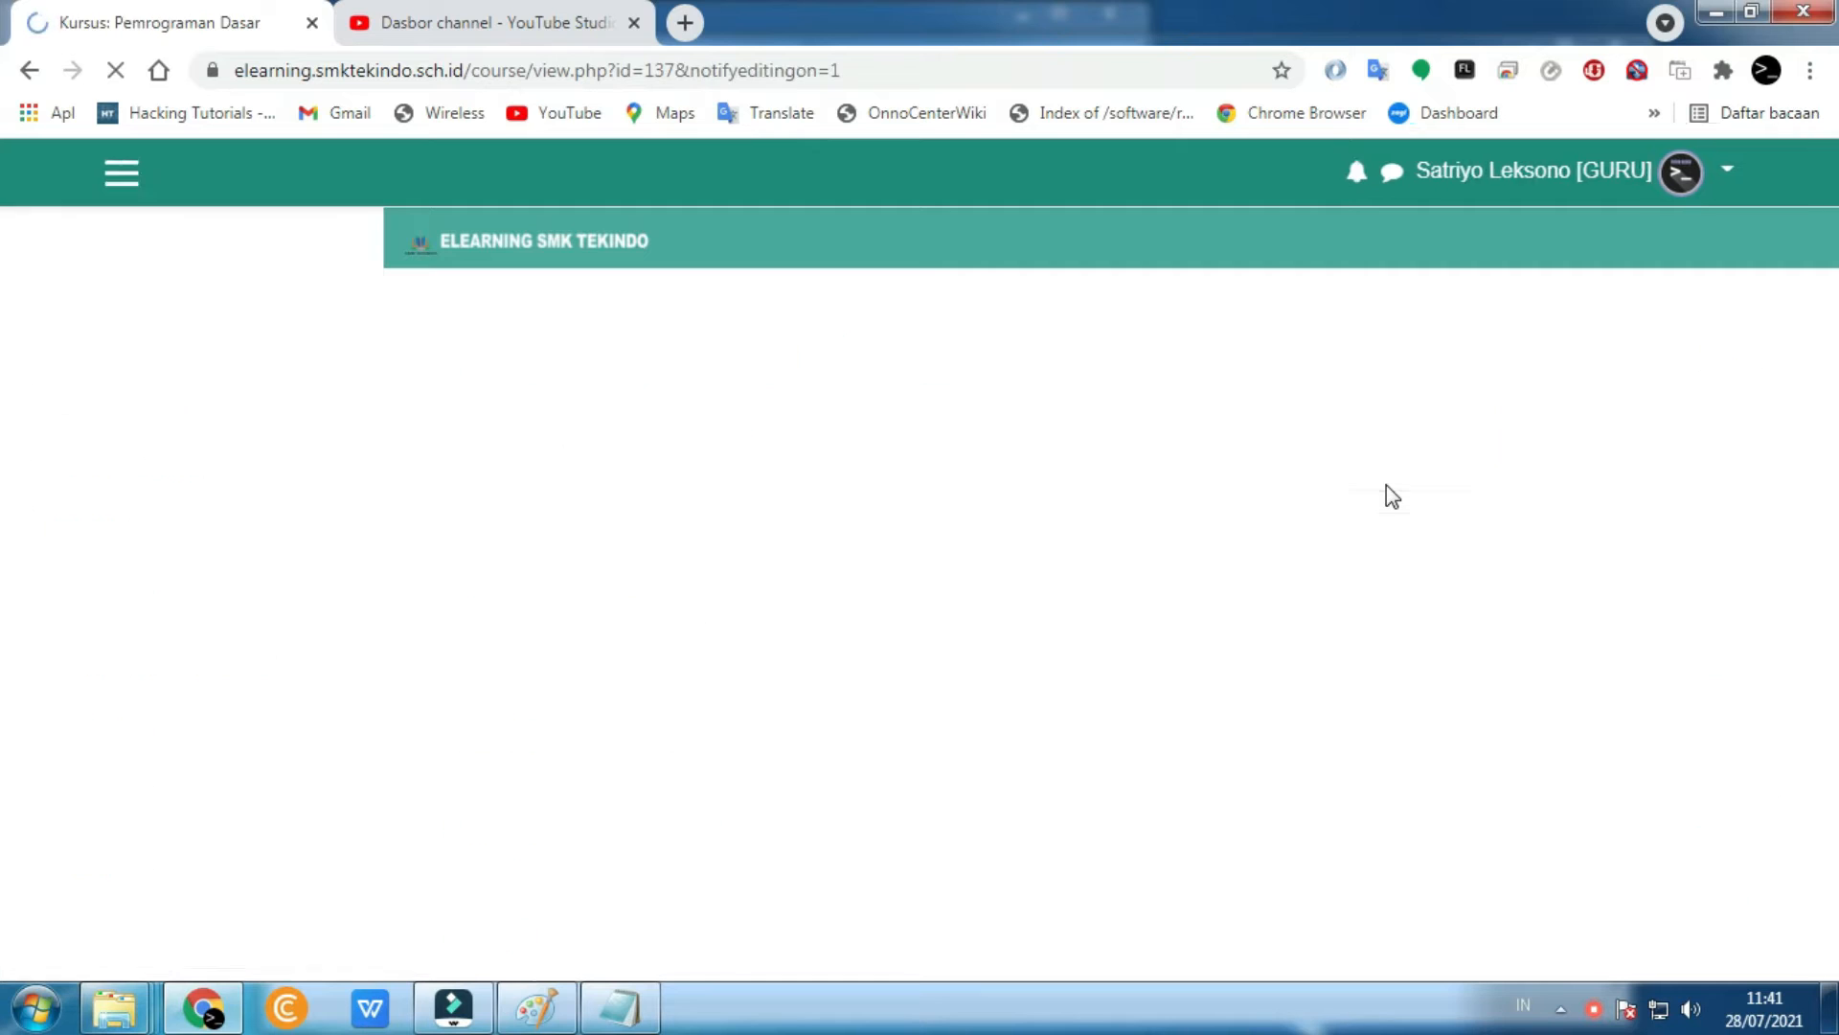
- Open the activity chooser under ABSENSI HARIAN and pick Kehadiran
scroll(667, 610, down, 3)
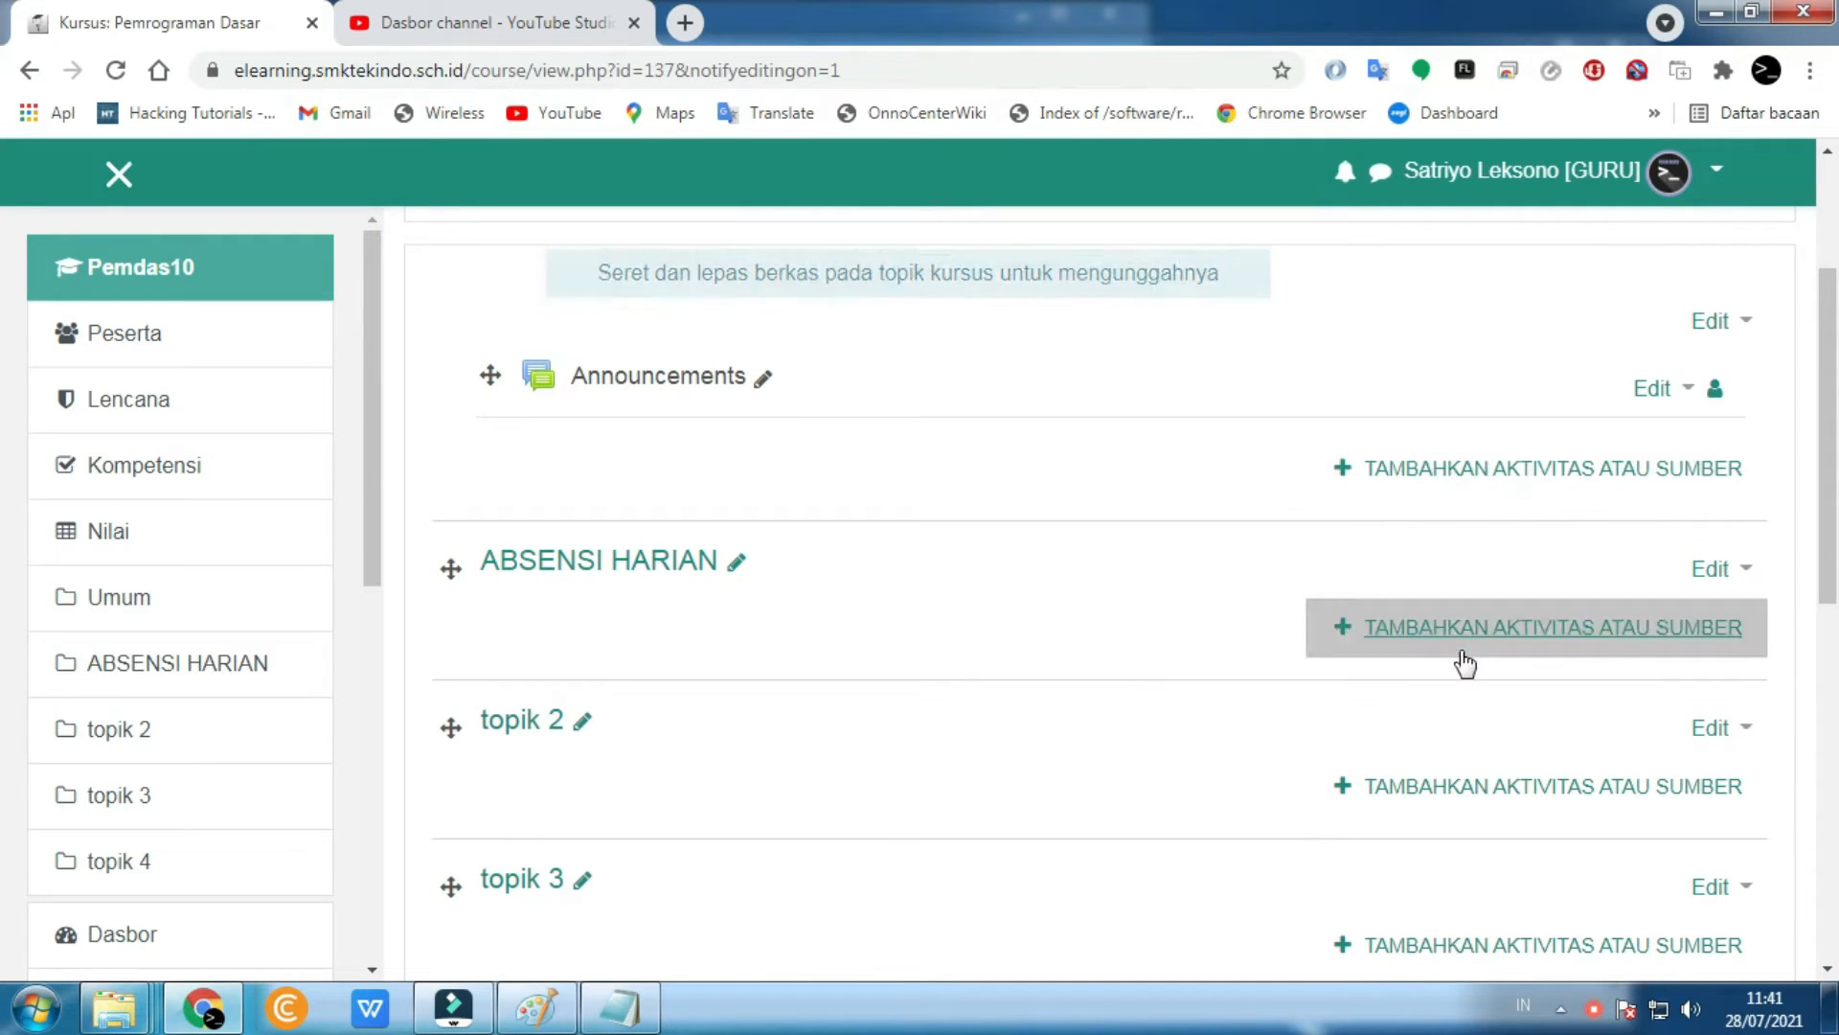
click(1368, 629)
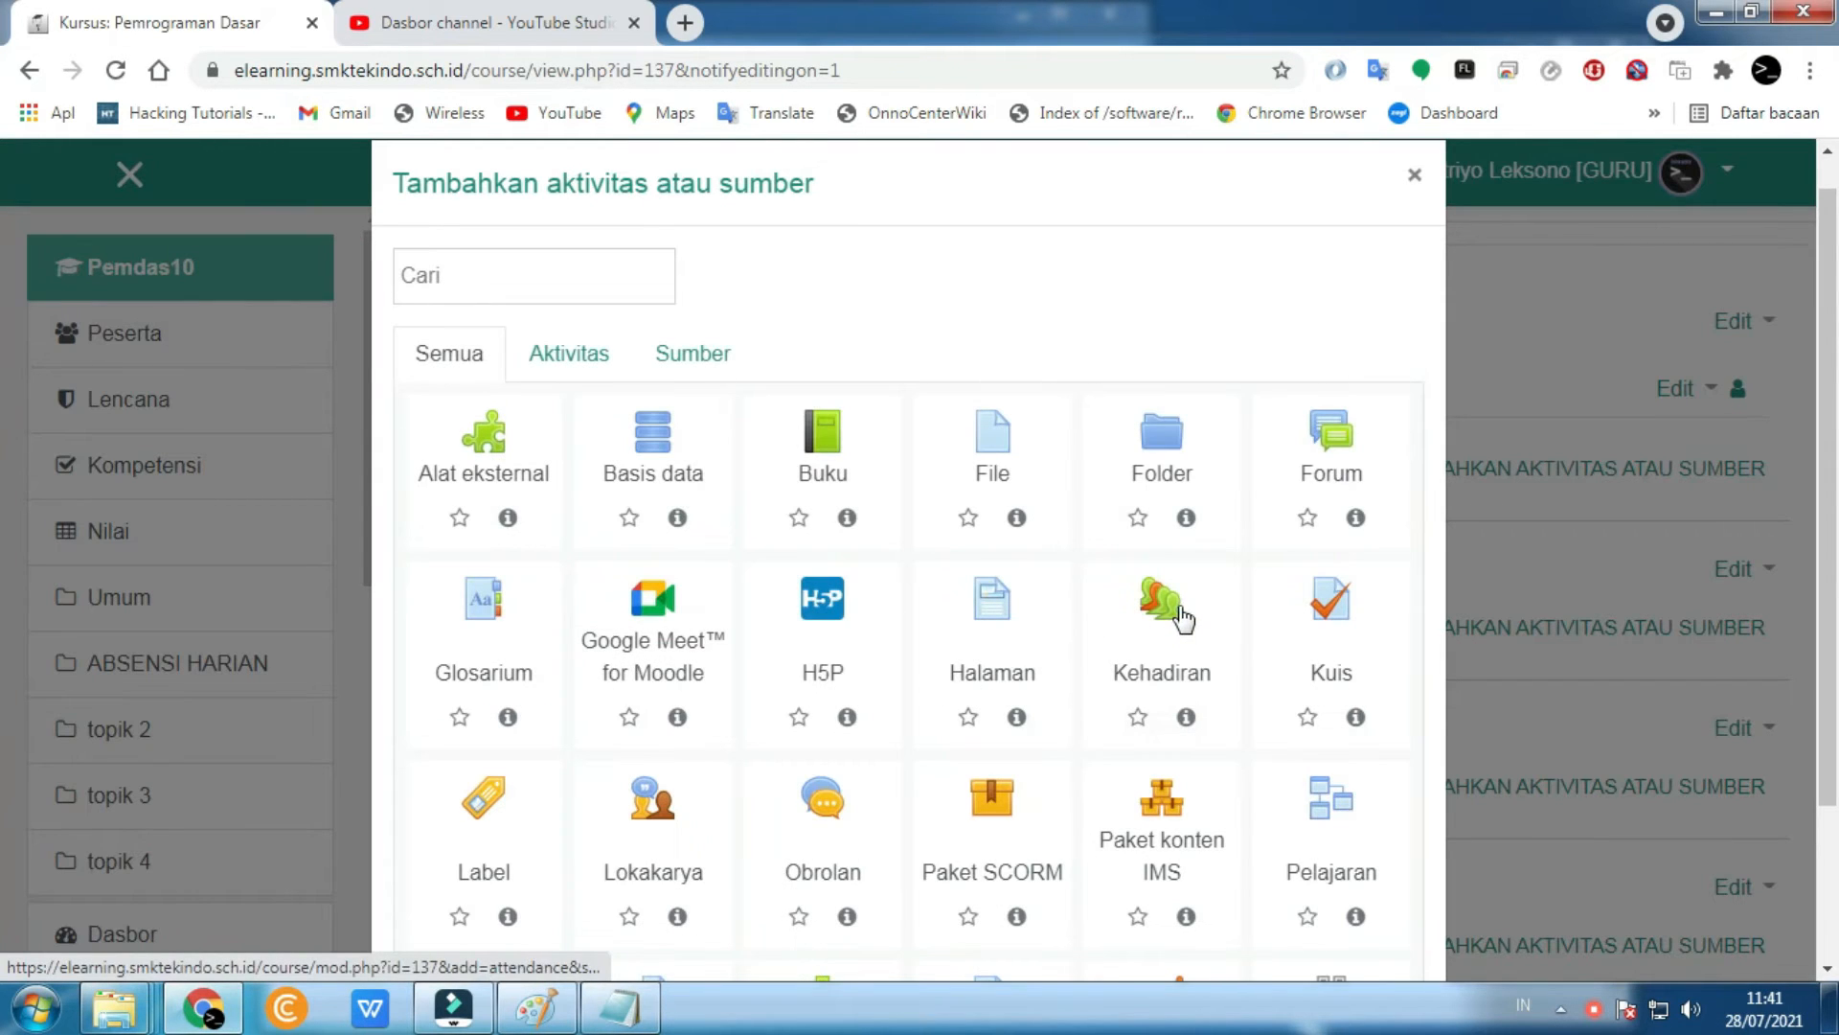
click(1185, 620)
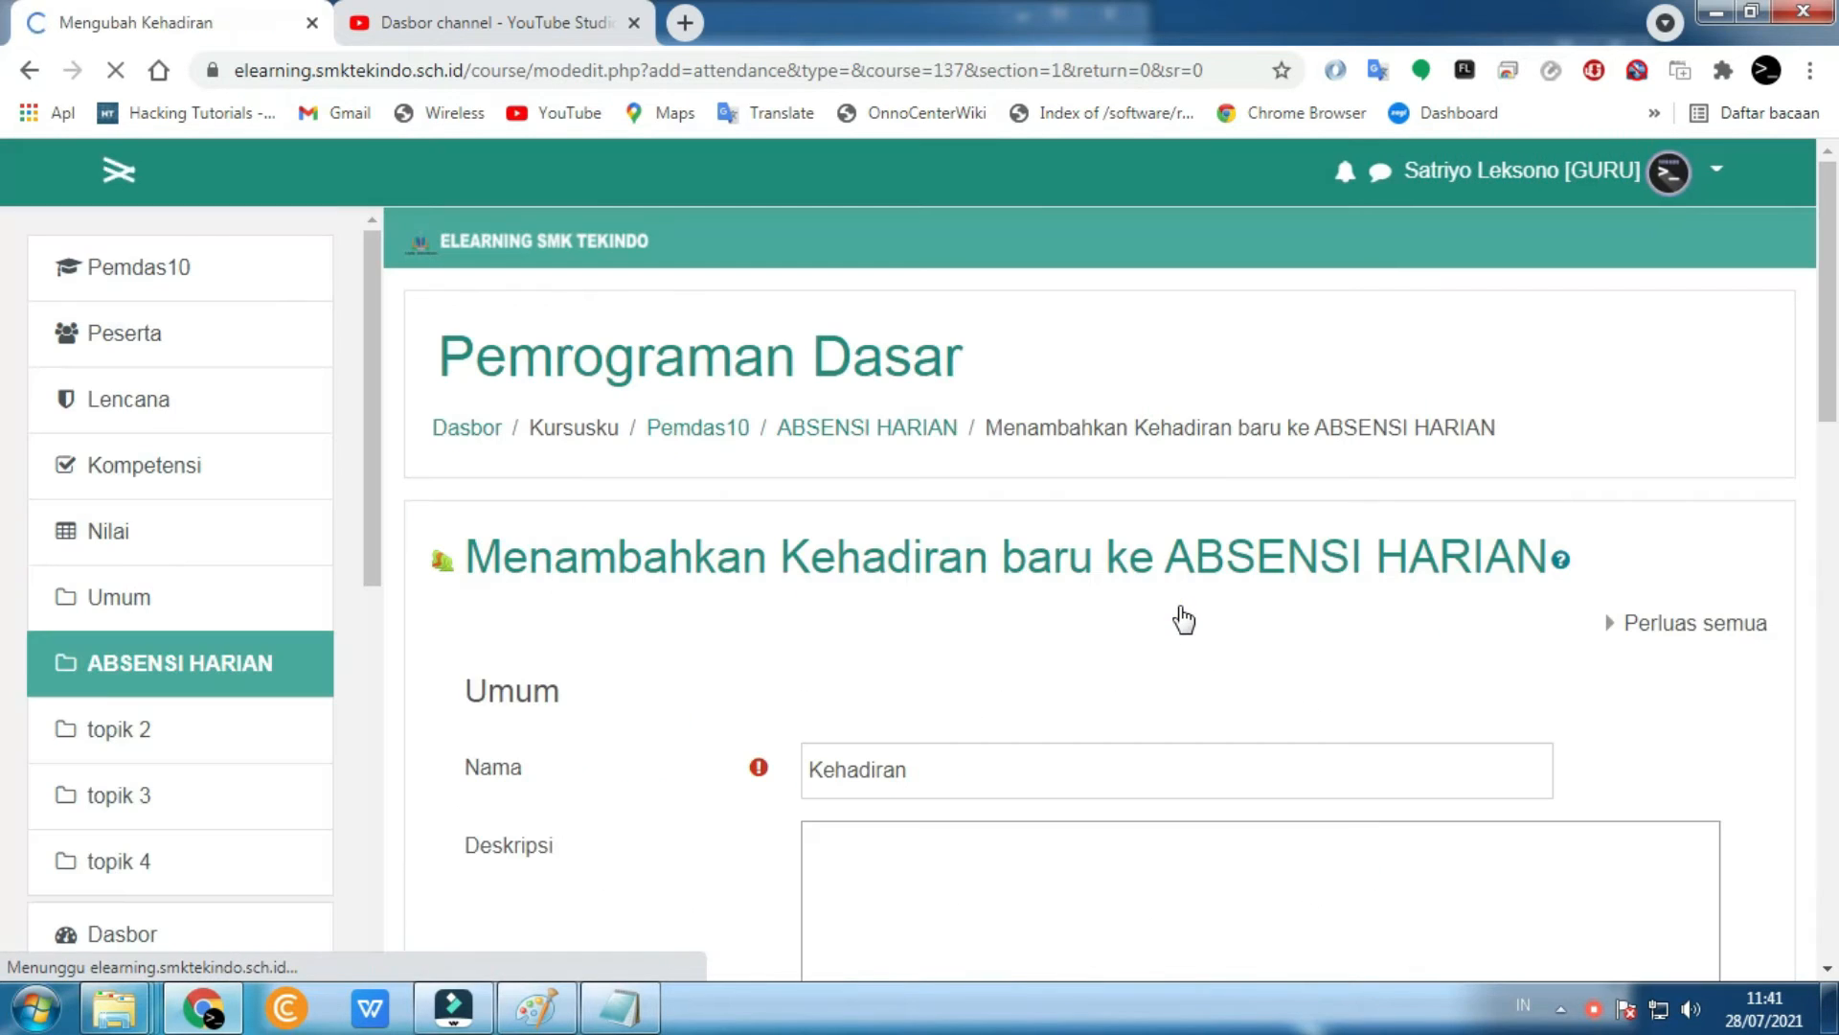
- Save the Kehadiran attendance settings with SIMPAN DAN TAMPILKAN to reach its empty sessions page
scroll(996, 678, down, 7)
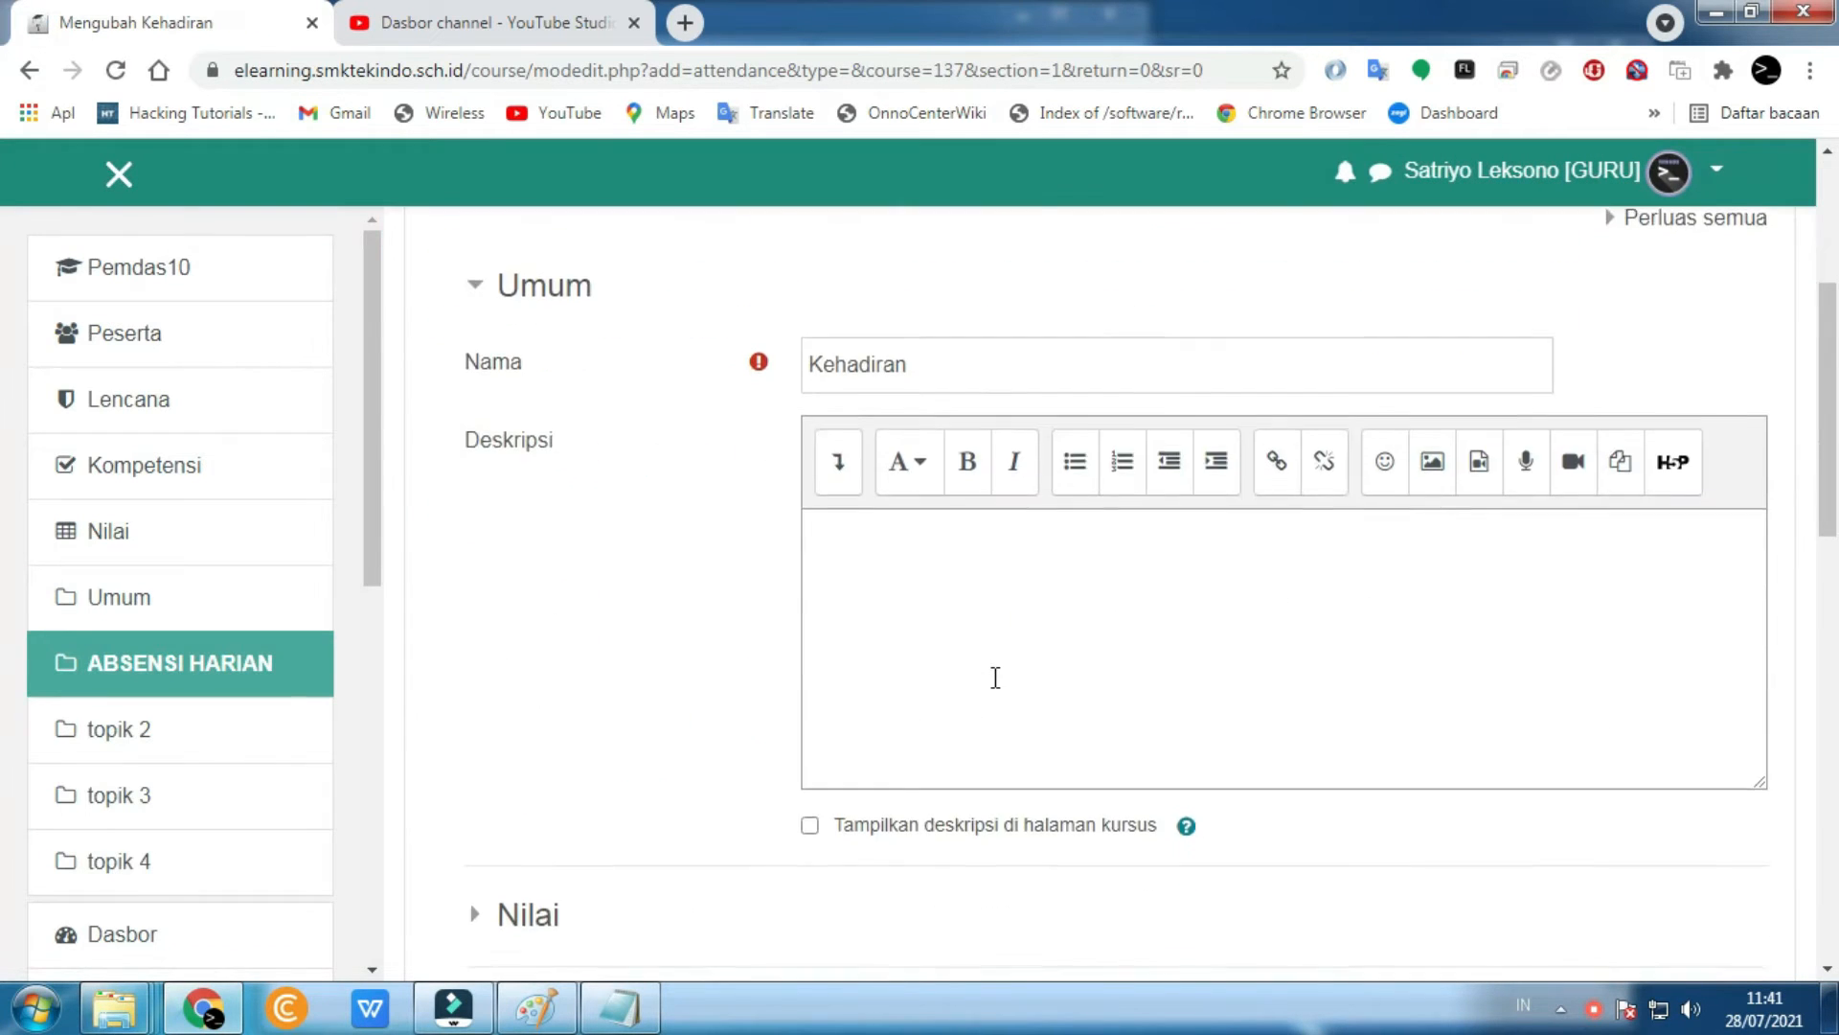
scroll(1001, 671, up, 2)
scroll(1001, 671, up, 1)
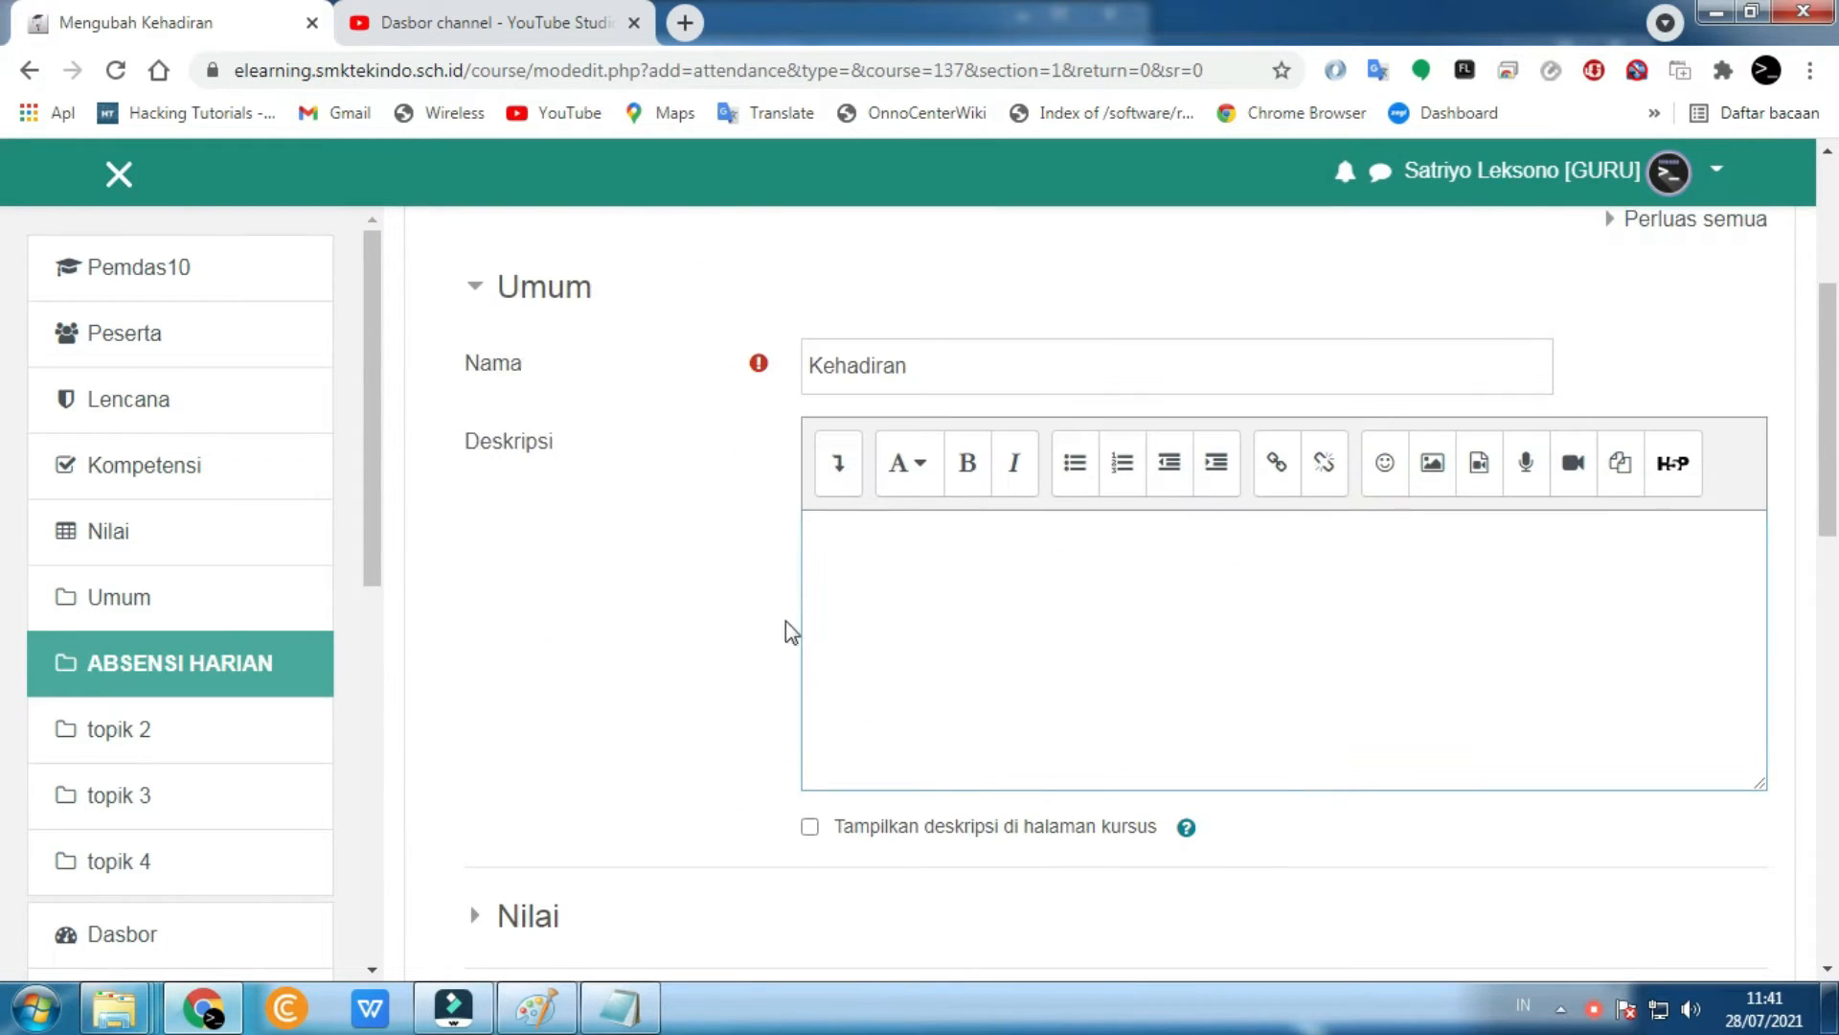
scroll(1053, 665, down, 8)
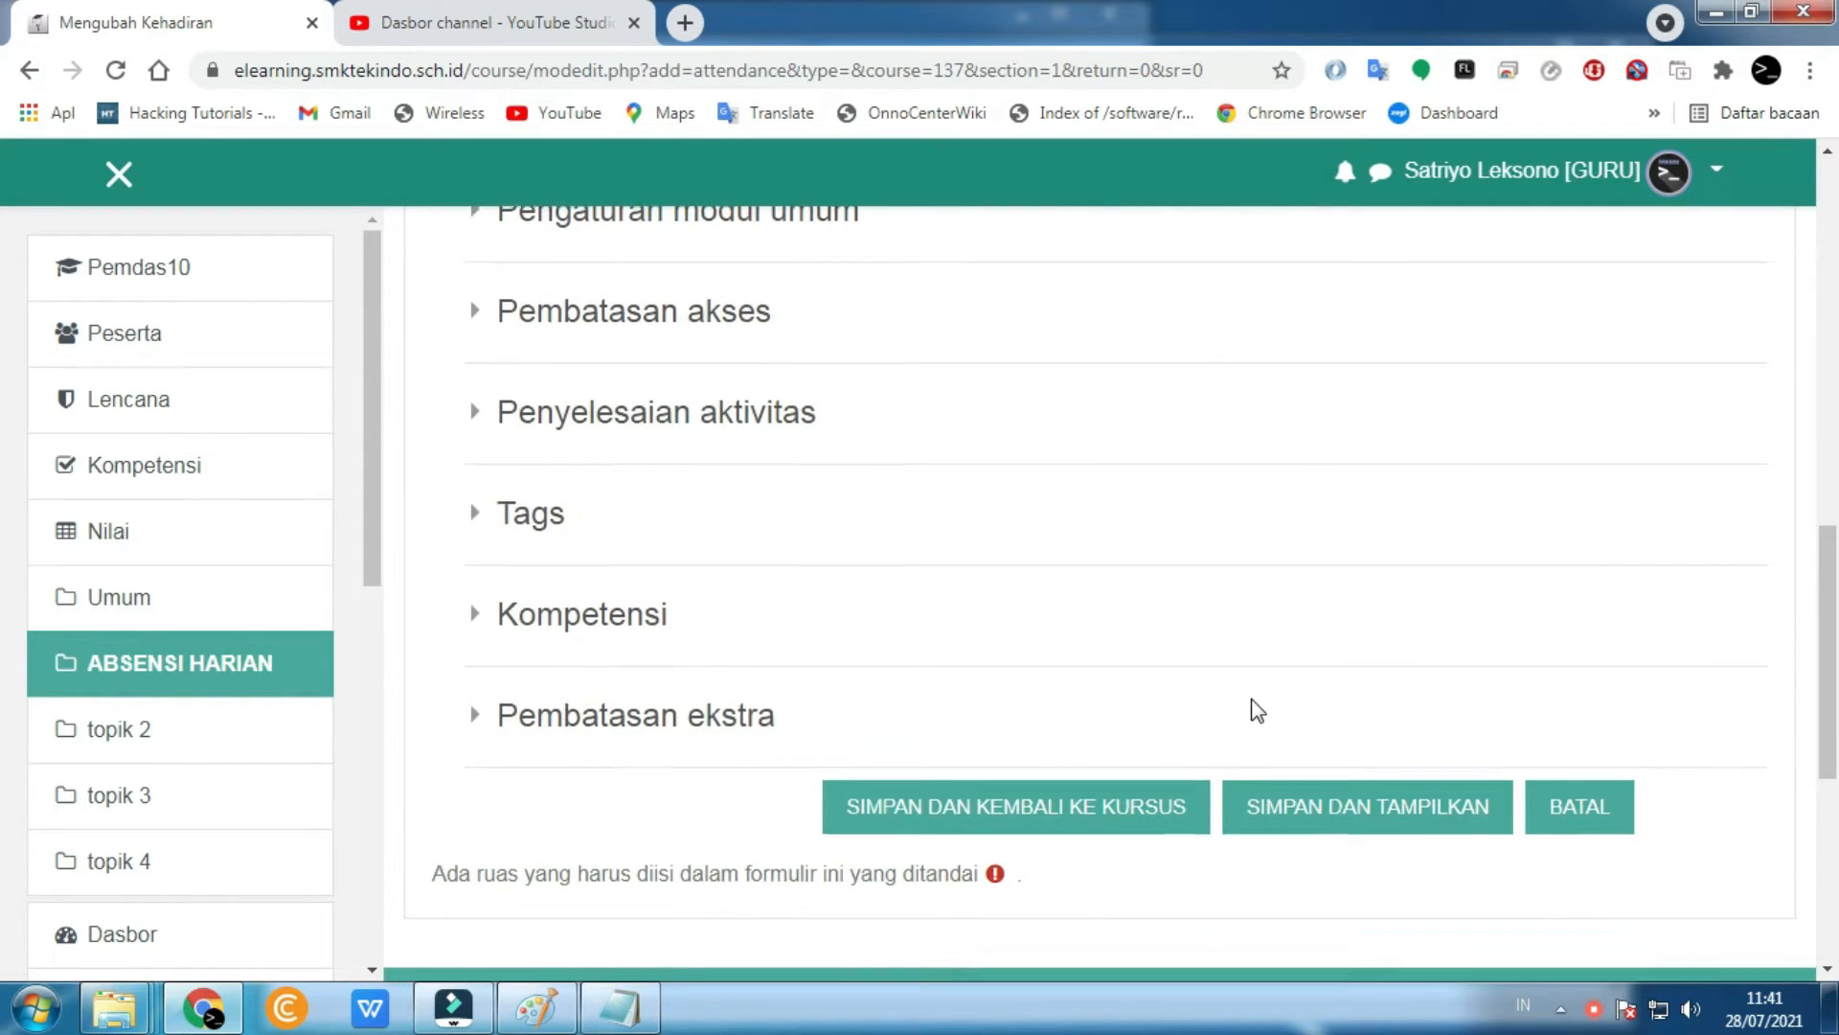
scroll(1250, 707, up, 9)
scroll(960, 608, down, 2)
scroll(1113, 751, down, 8)
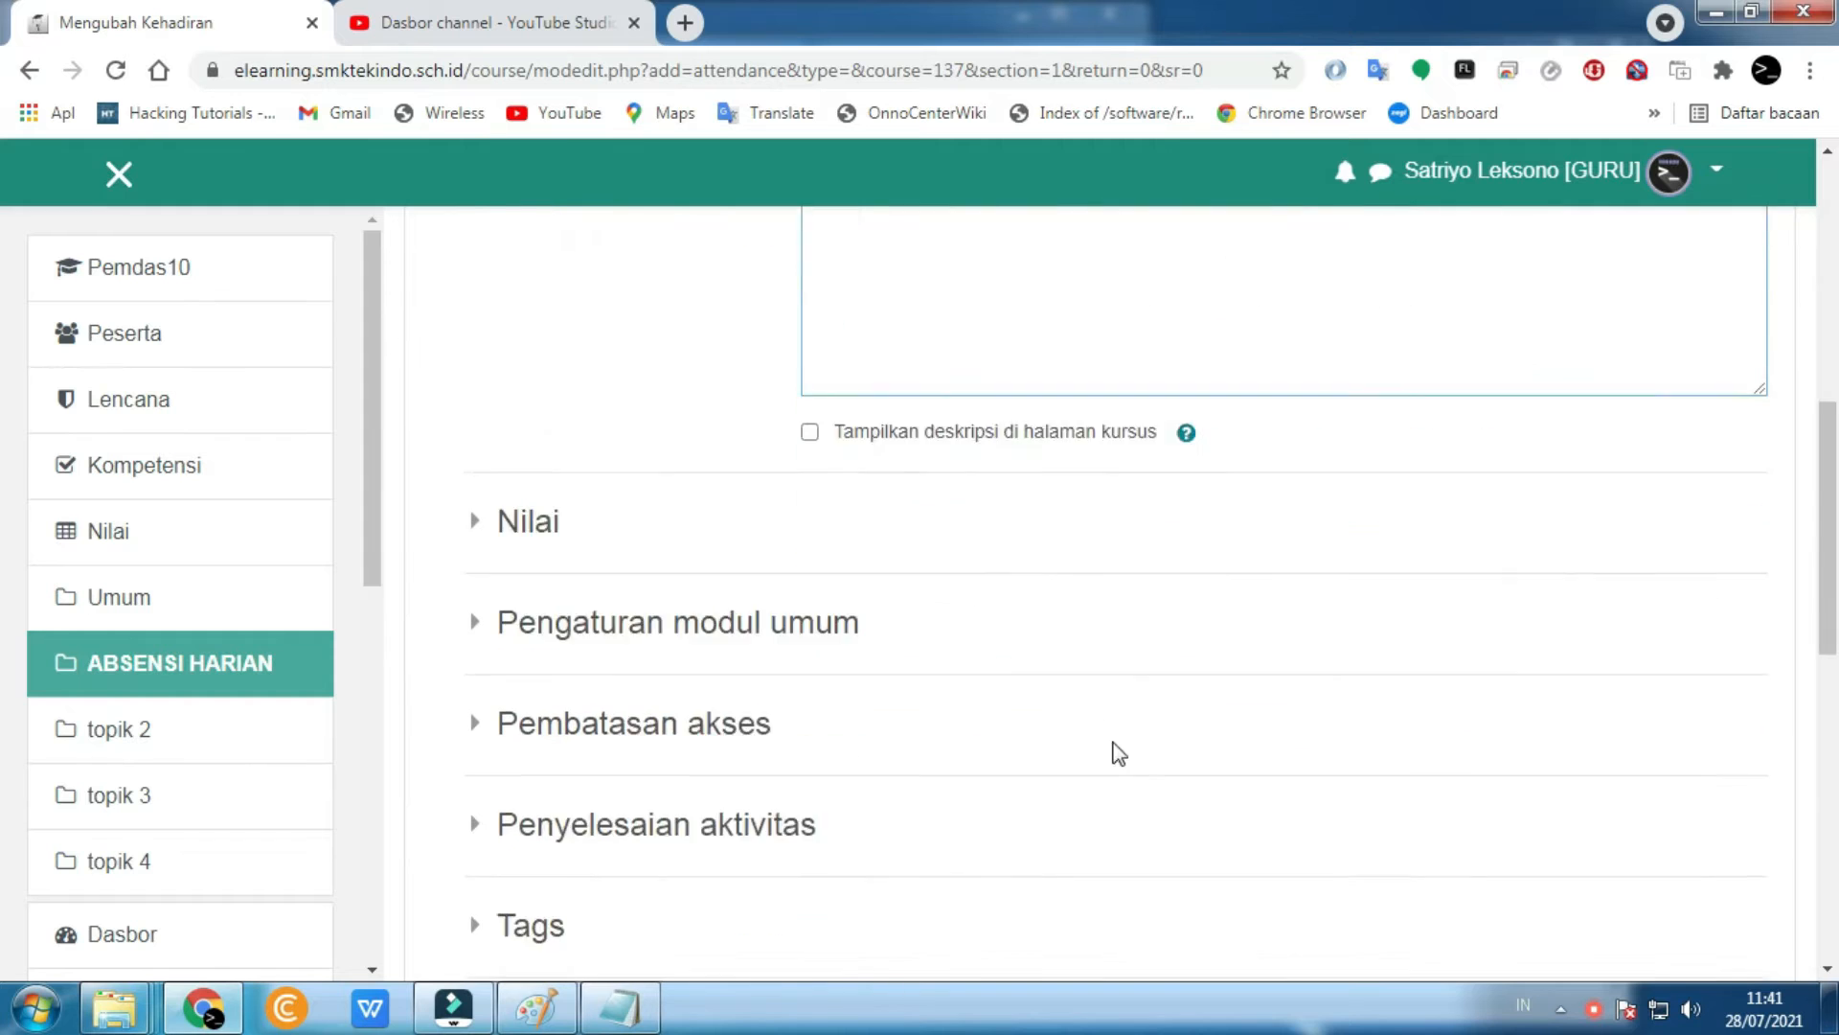
click(1338, 822)
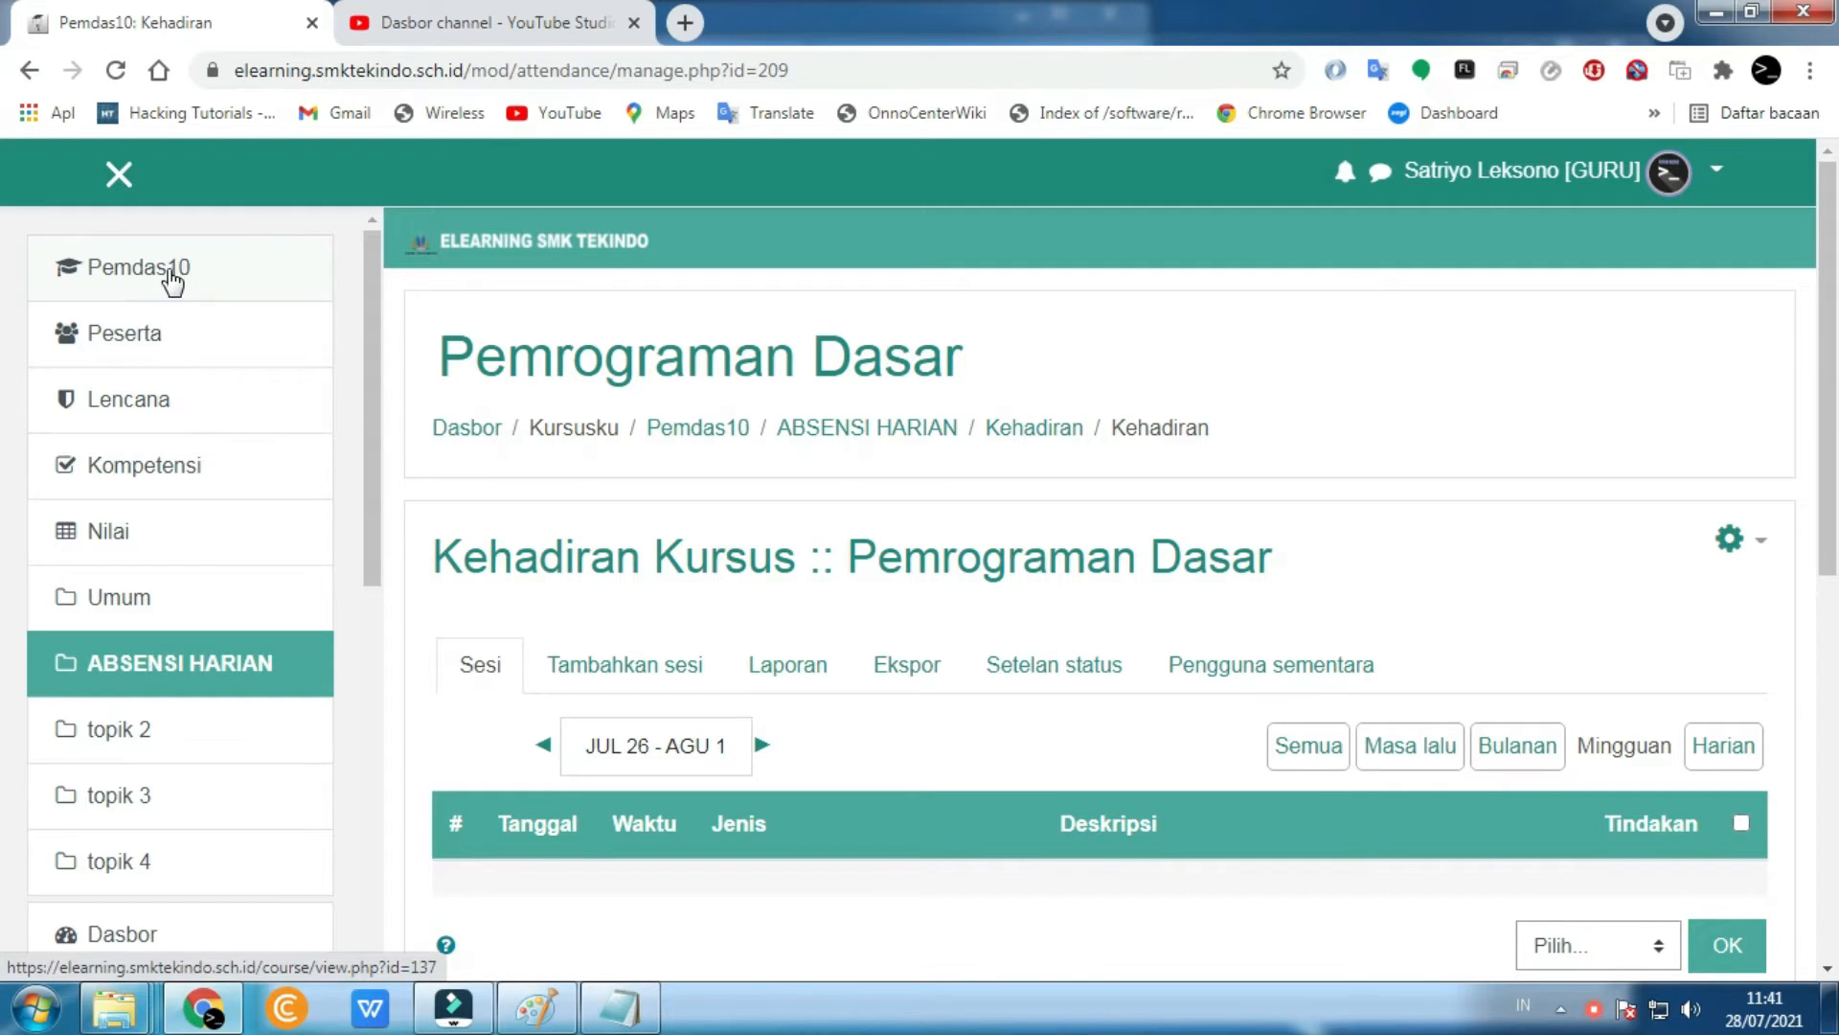
- Go back to the Pemrograman Dasar course page via Pemdas10 and find Kehadiran under ABSENSI HARIAN
click(141, 278)
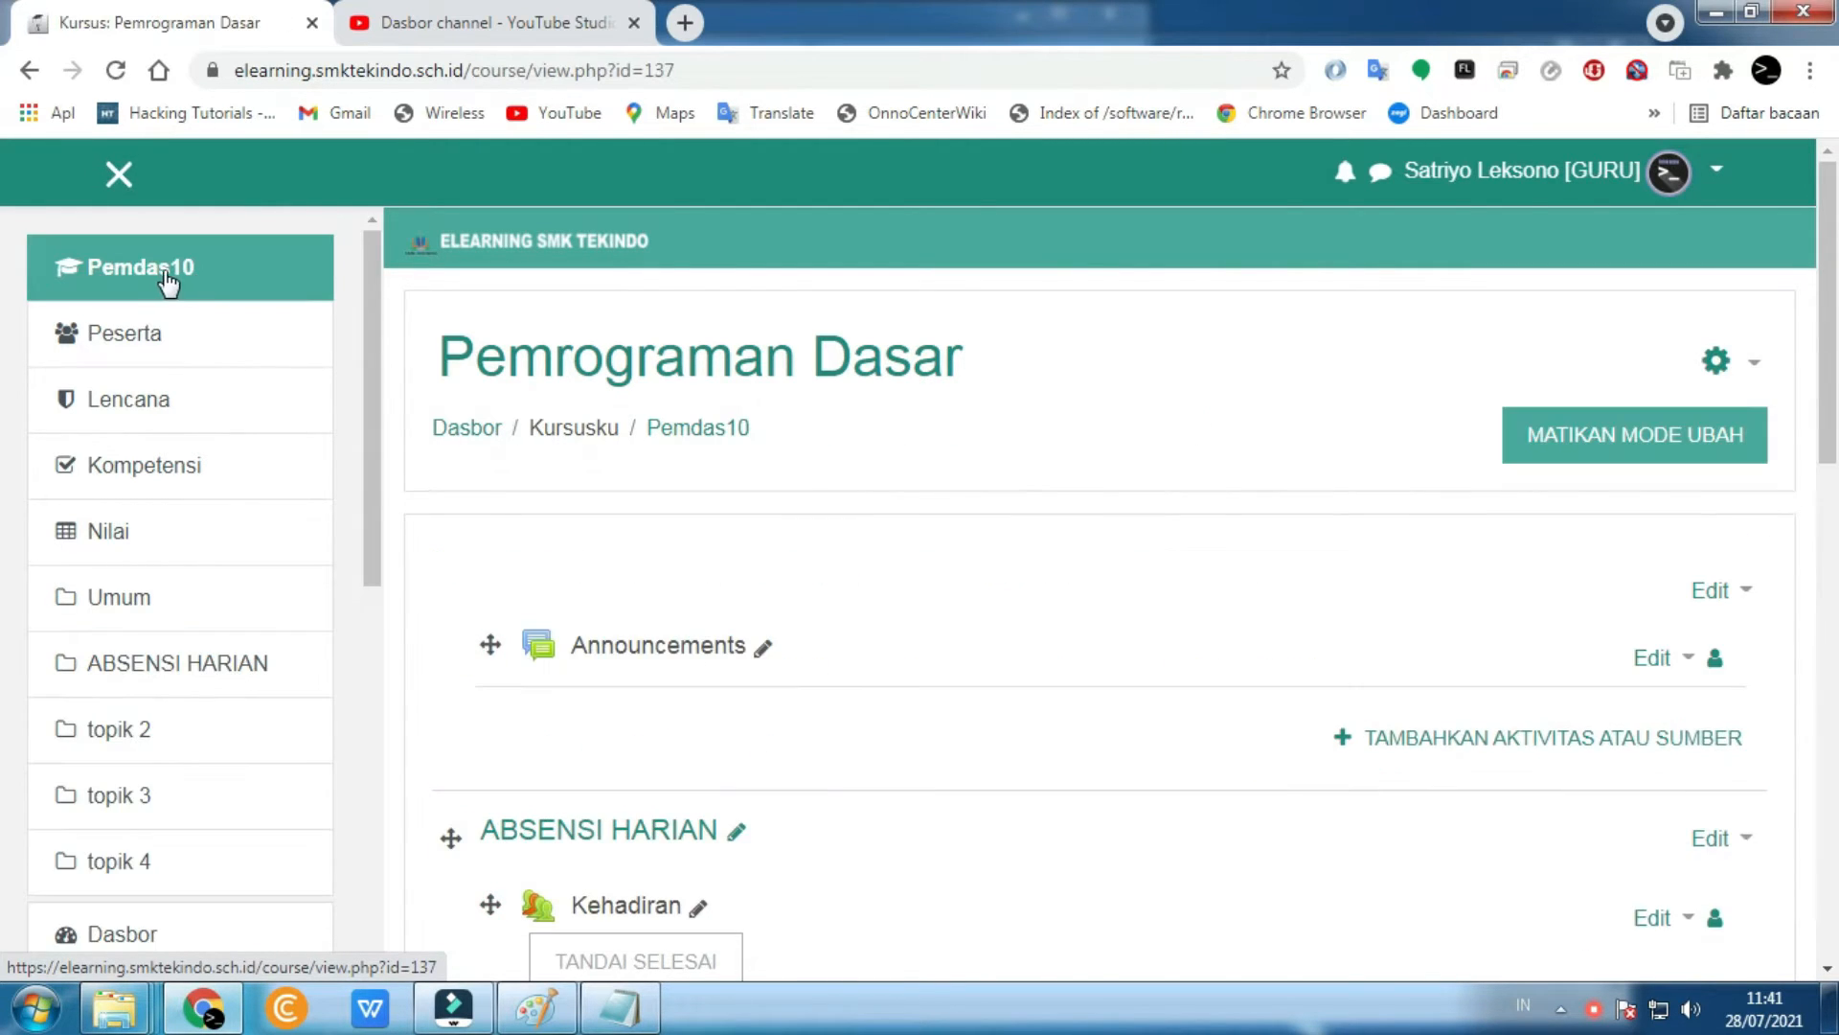
scroll(627, 410, down, 4)
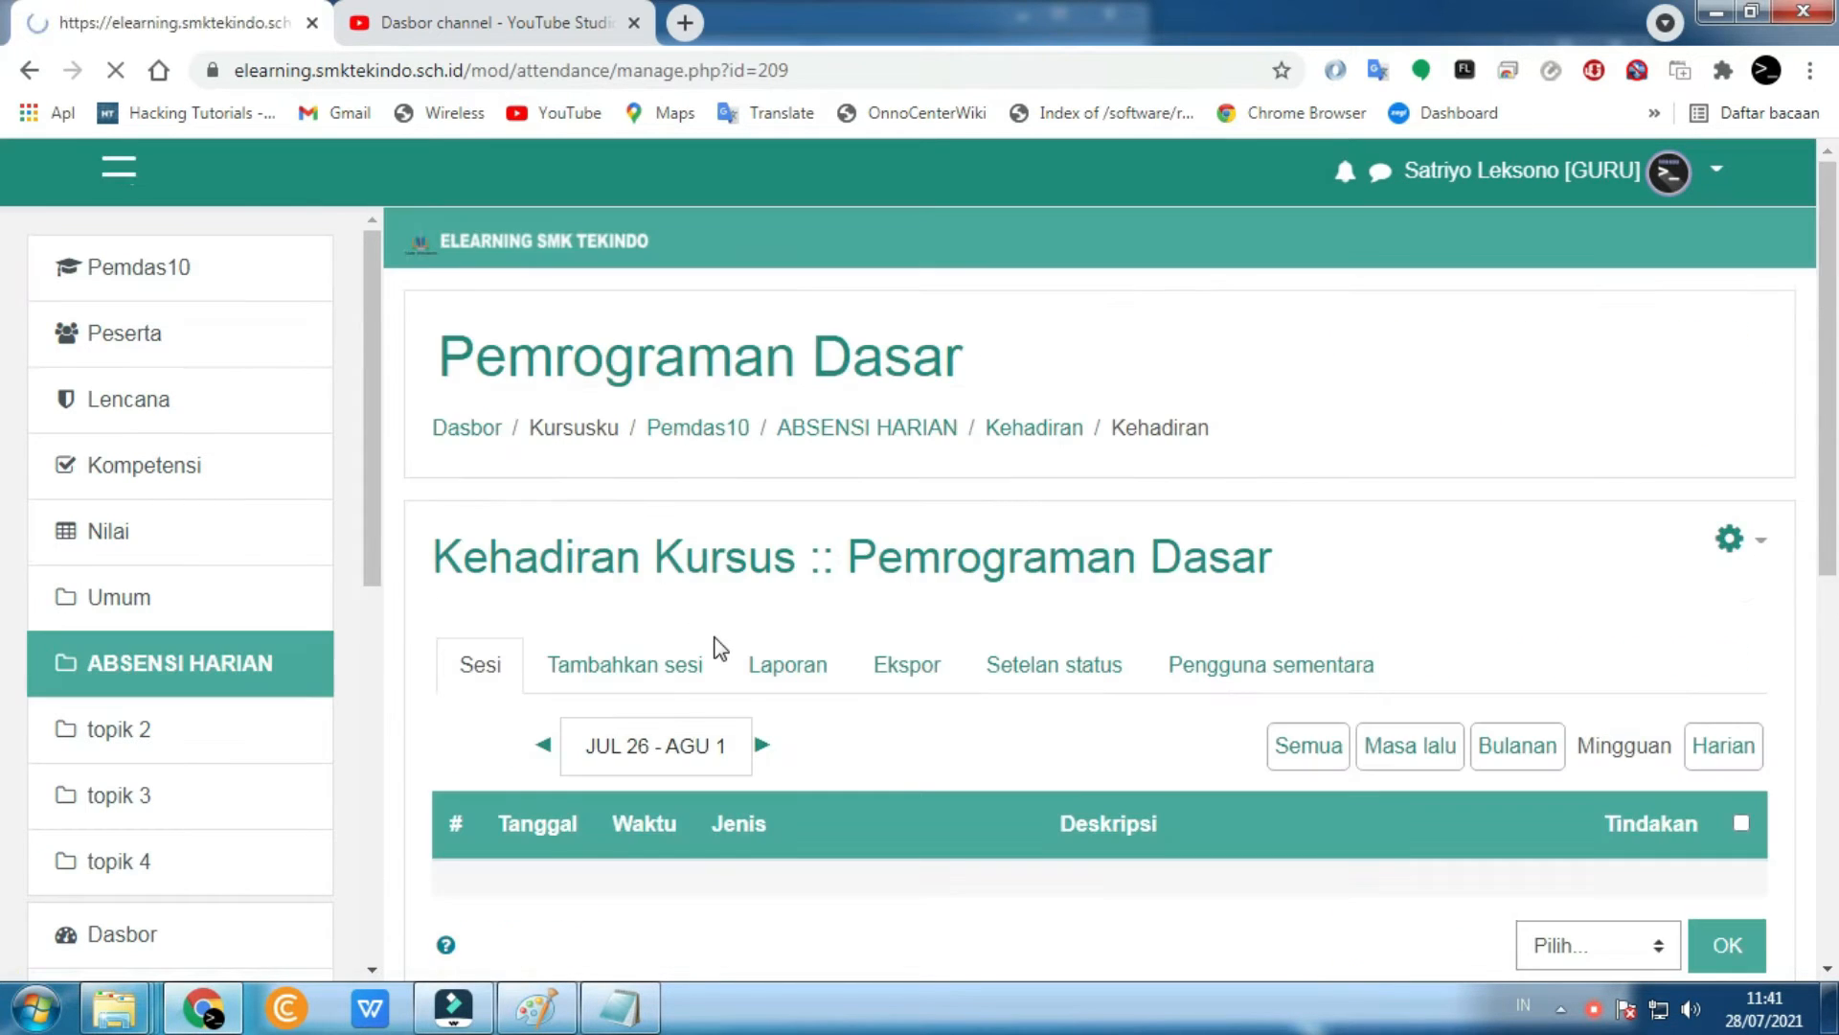
scroll(658, 689, down, 1)
click(1295, 786)
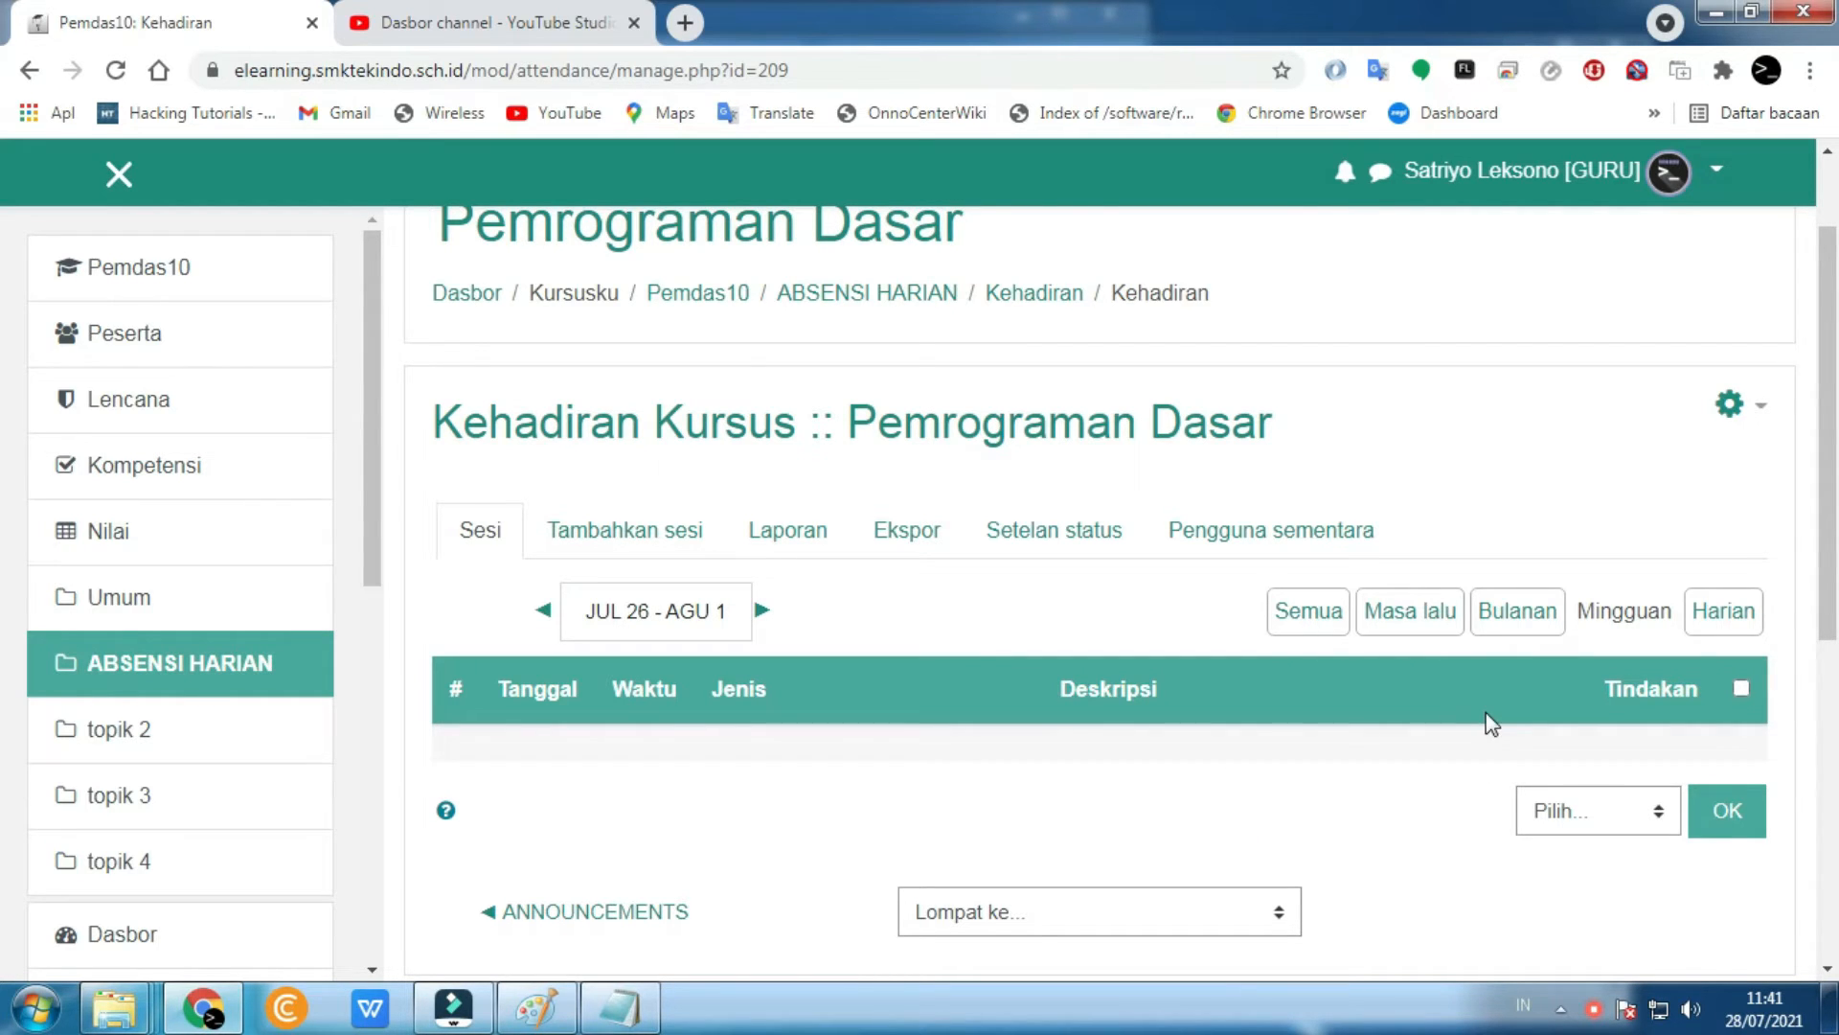
click(254, 268)
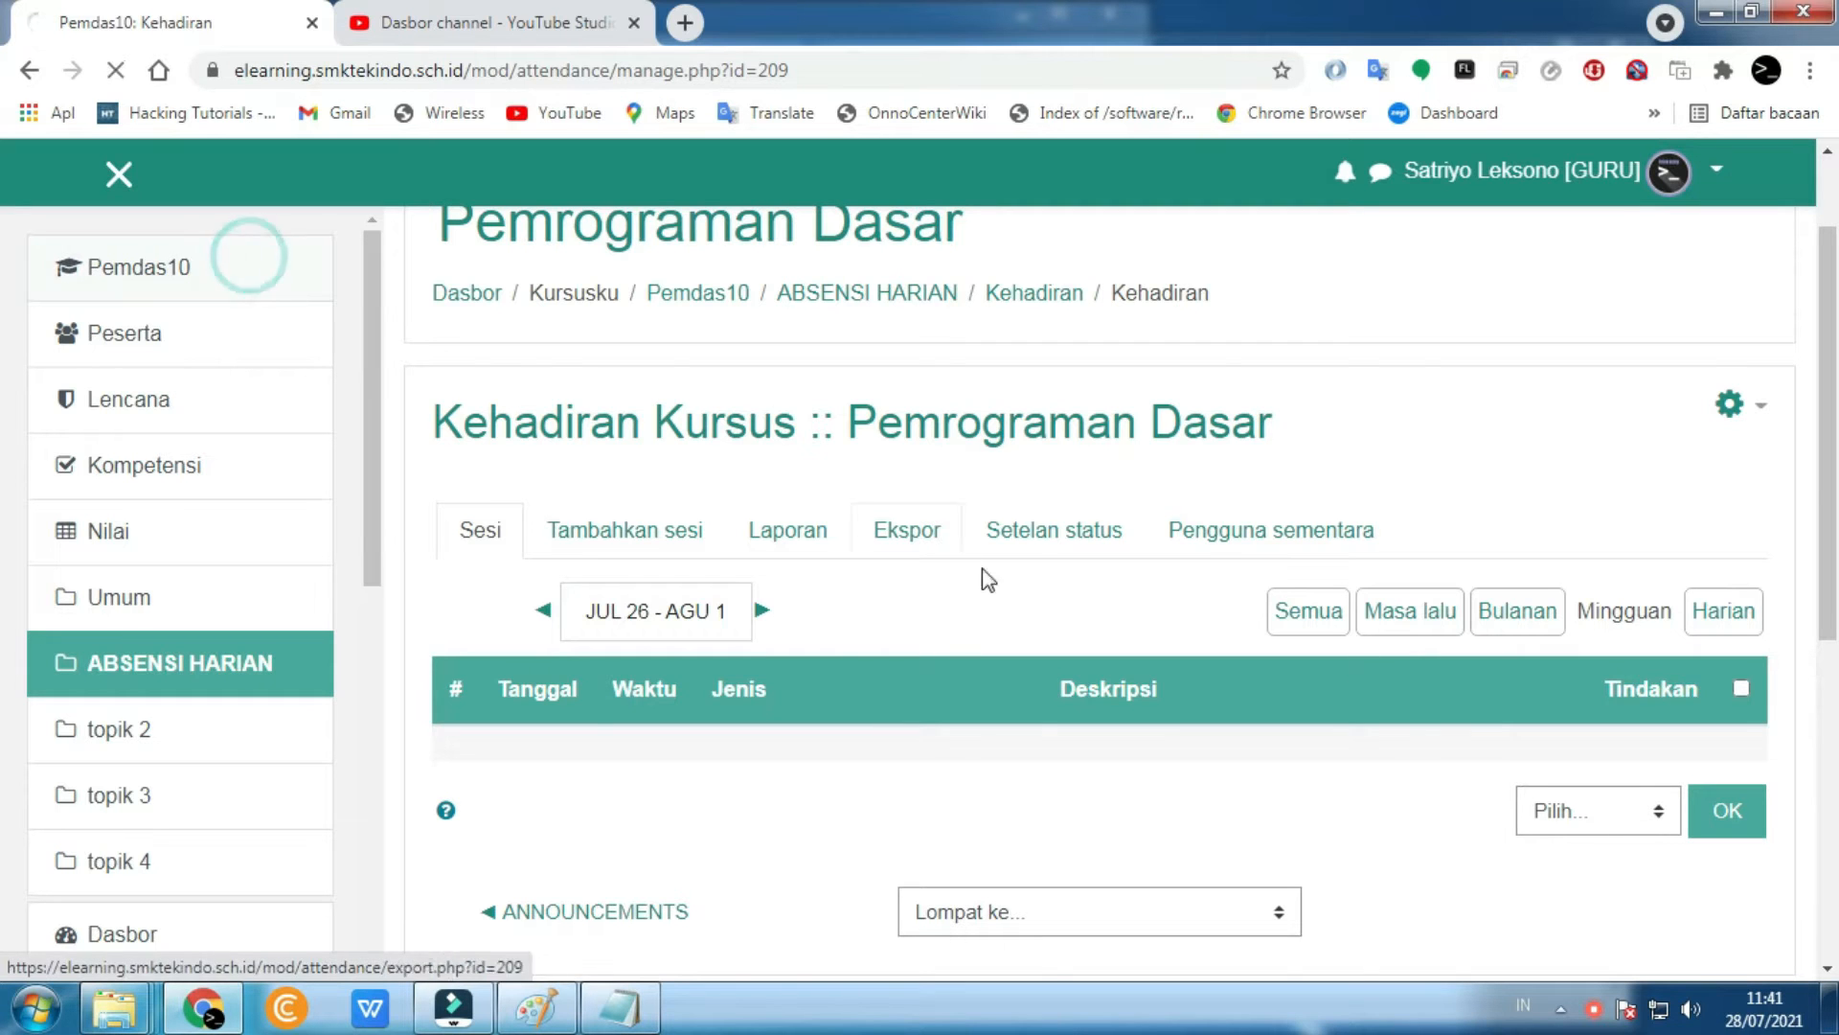
scroll(824, 670, down, 3)
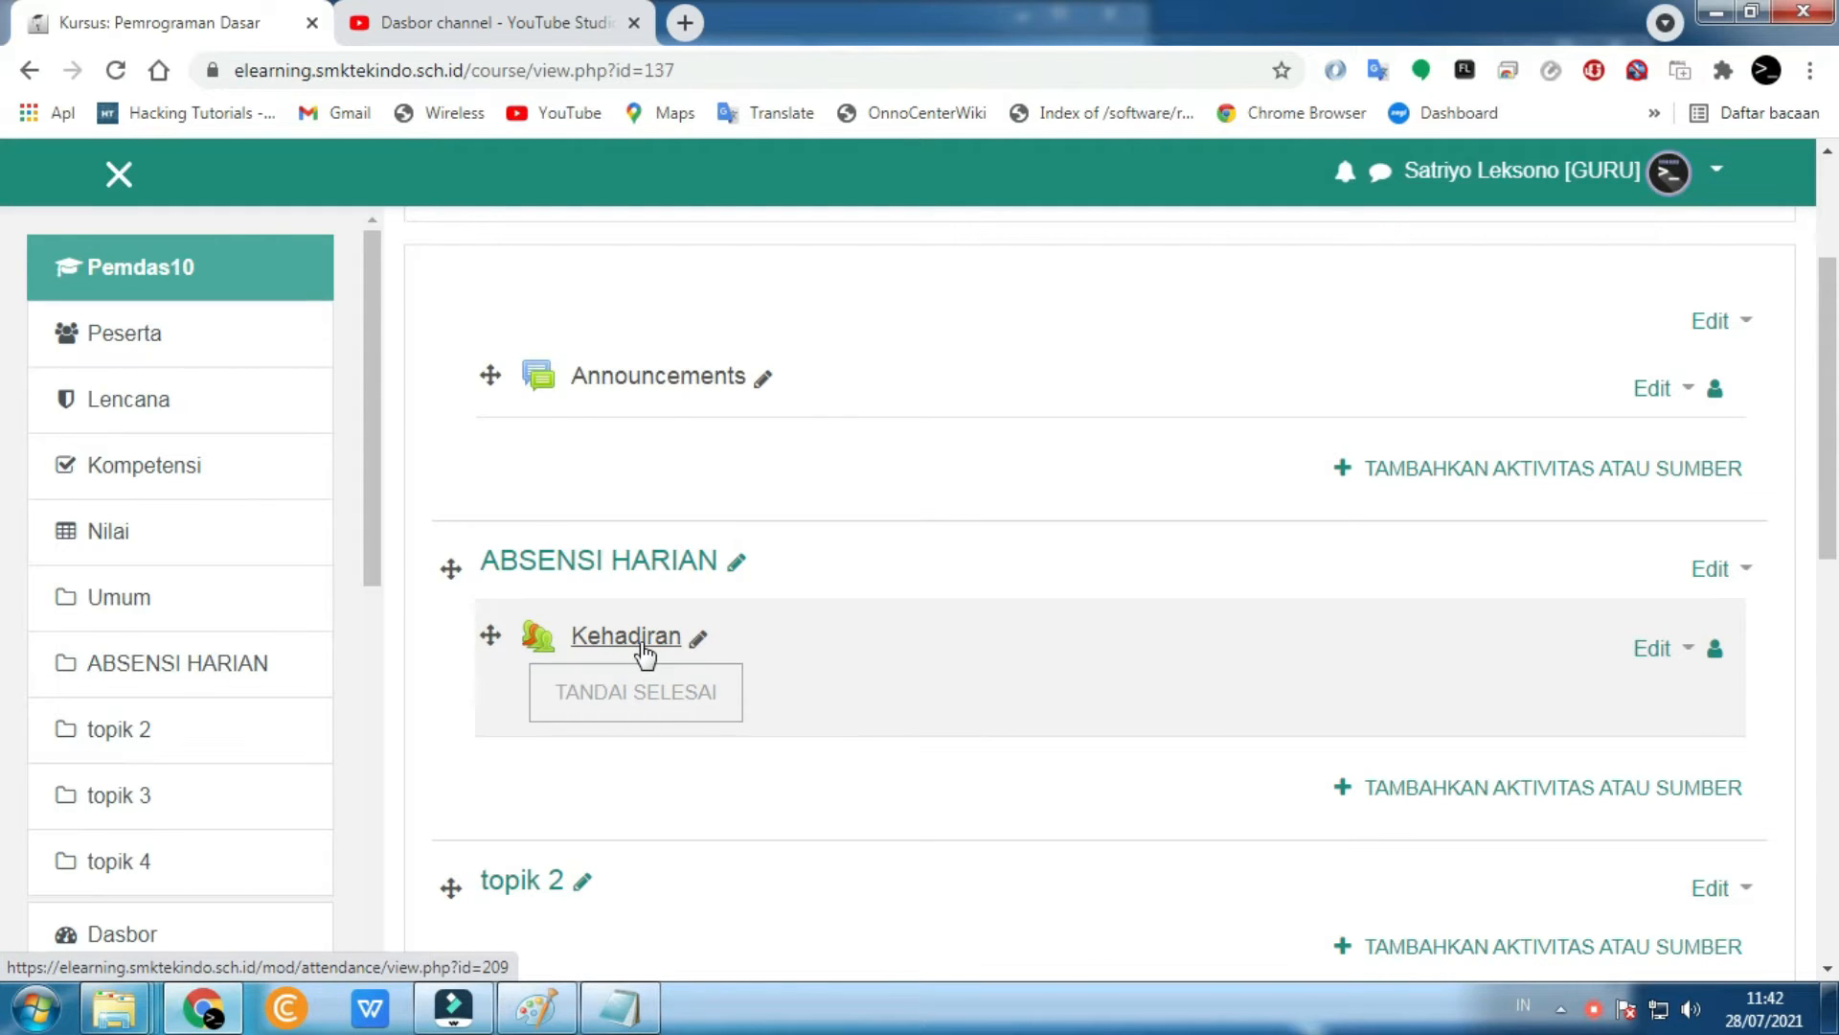
- Open Kehadiran's Tambahkan sesi form and keep the session date at 28 Juli 2021
click(644, 656)
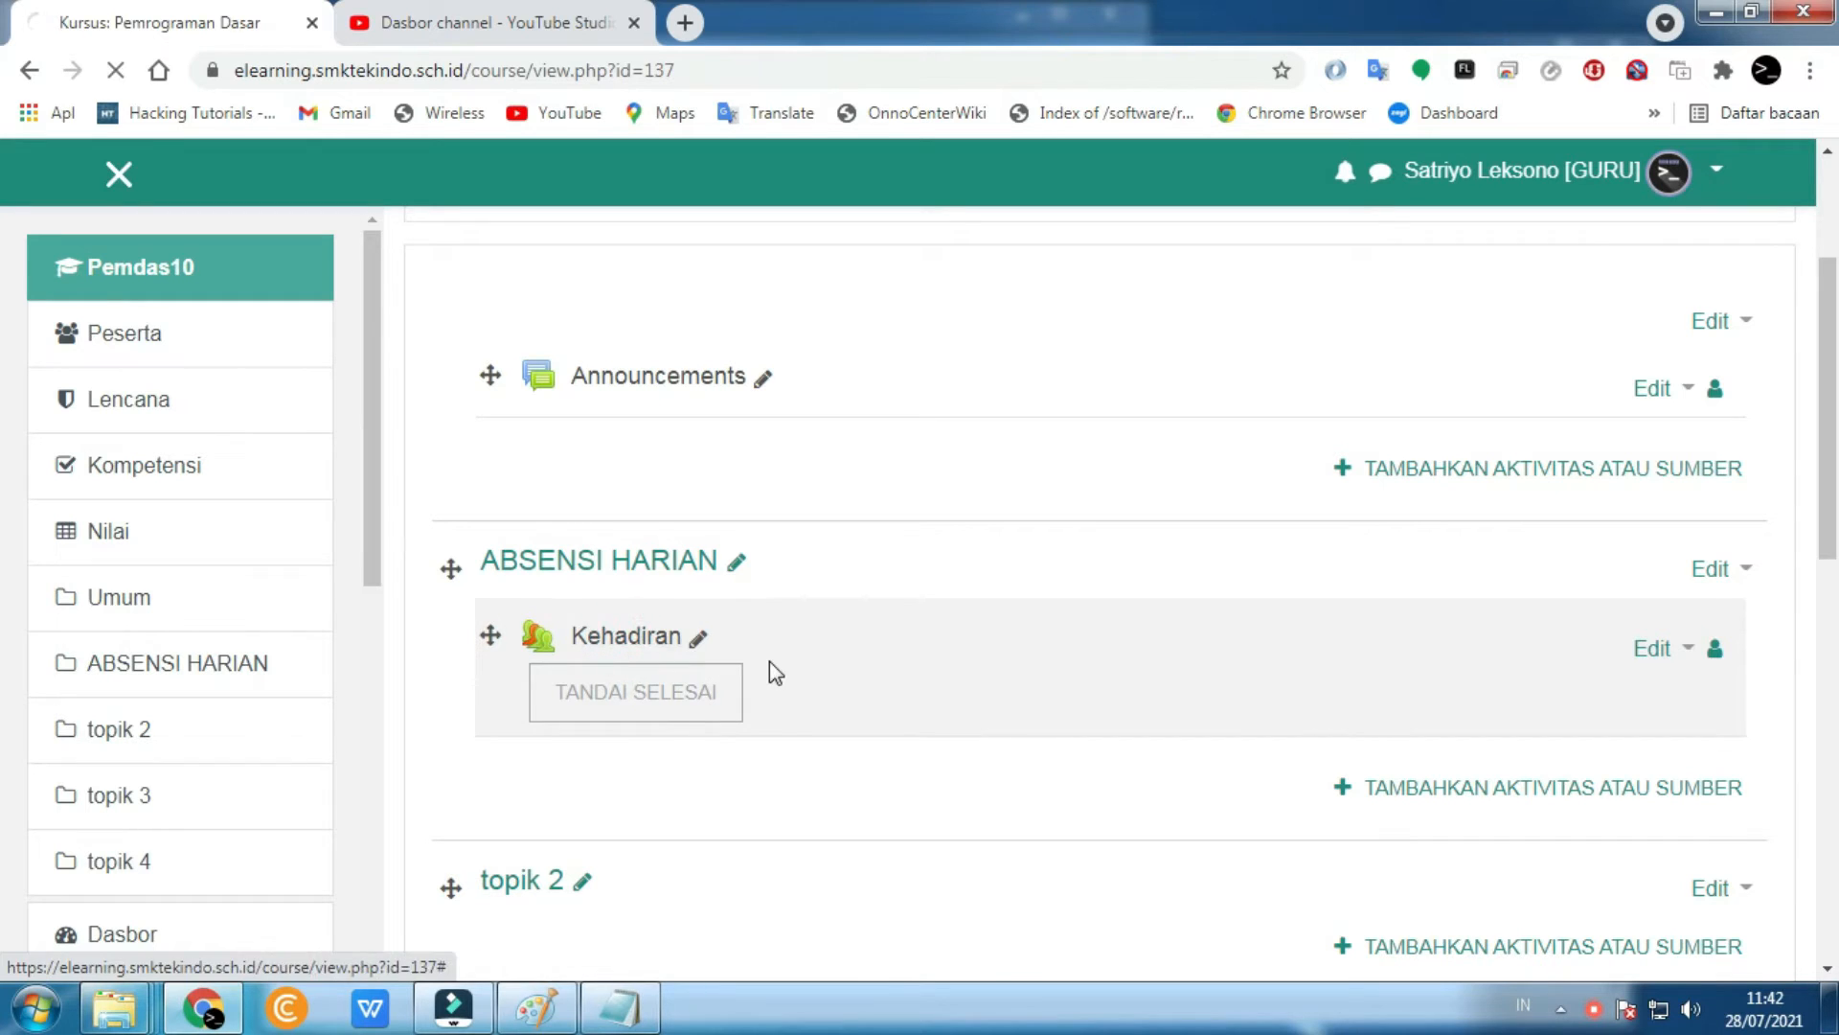
click(634, 665)
scroll(979, 710, down, 4)
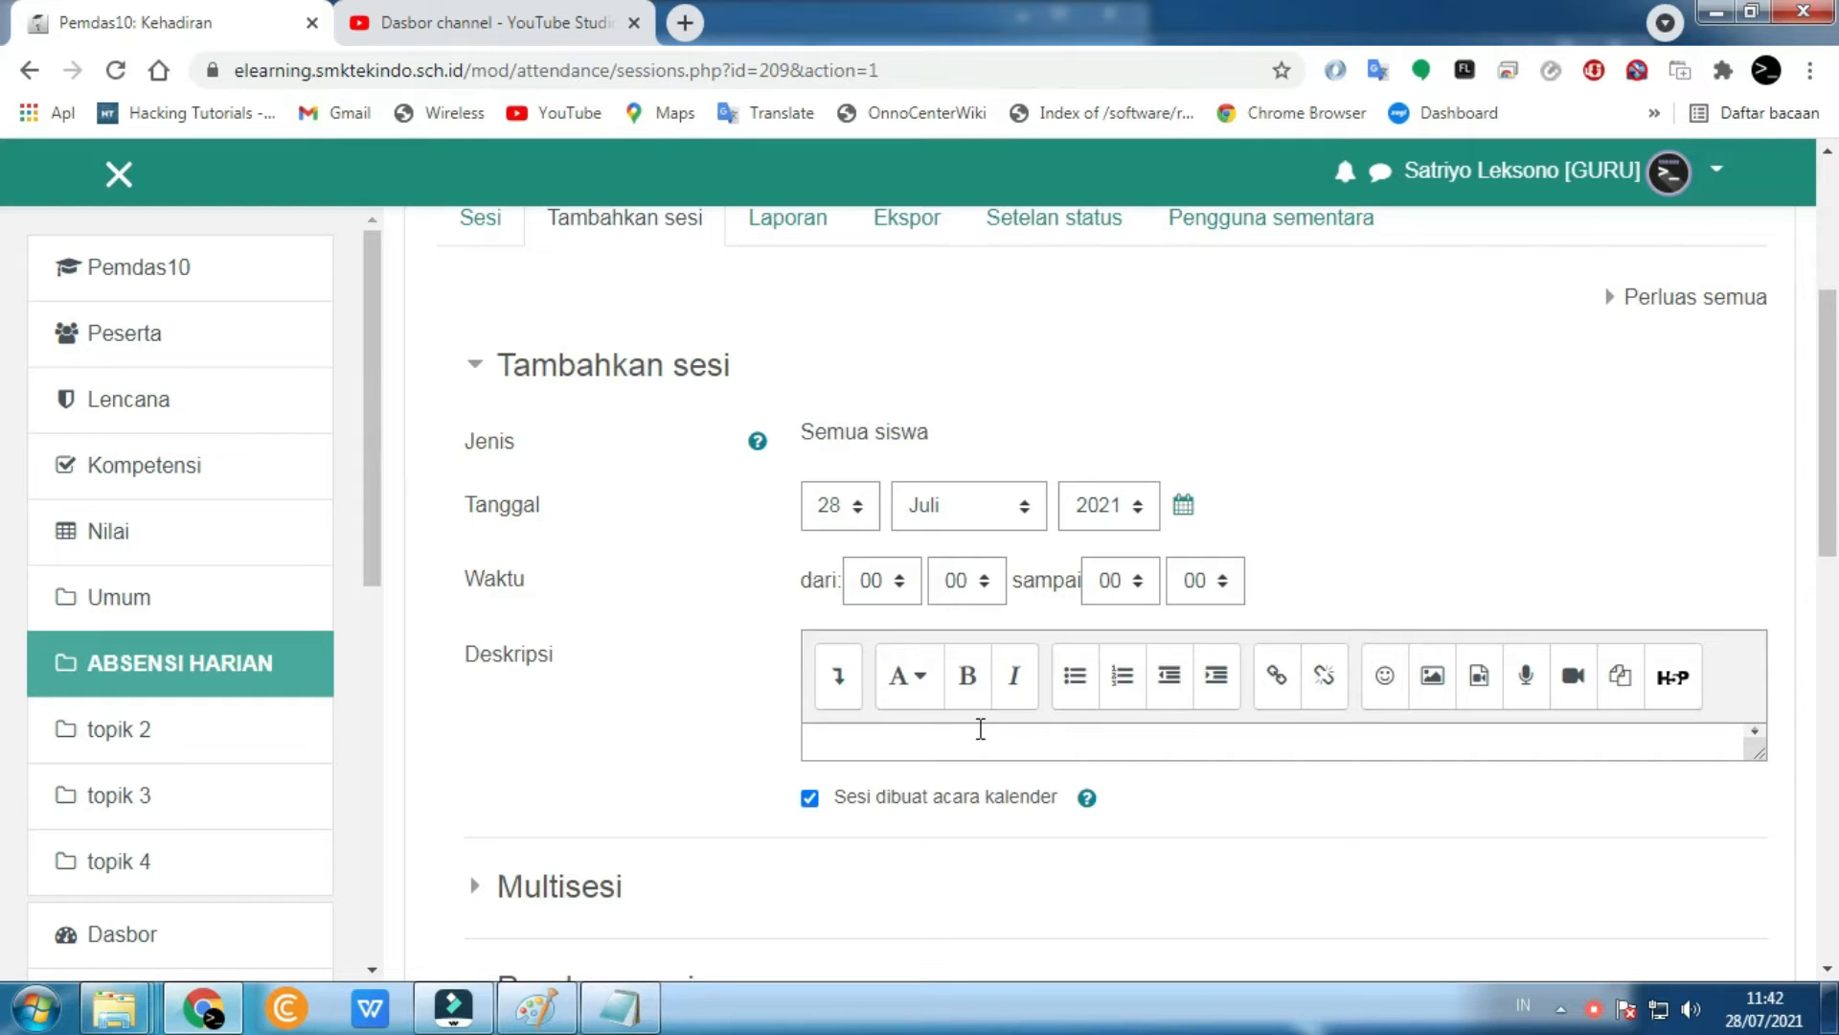
click(846, 522)
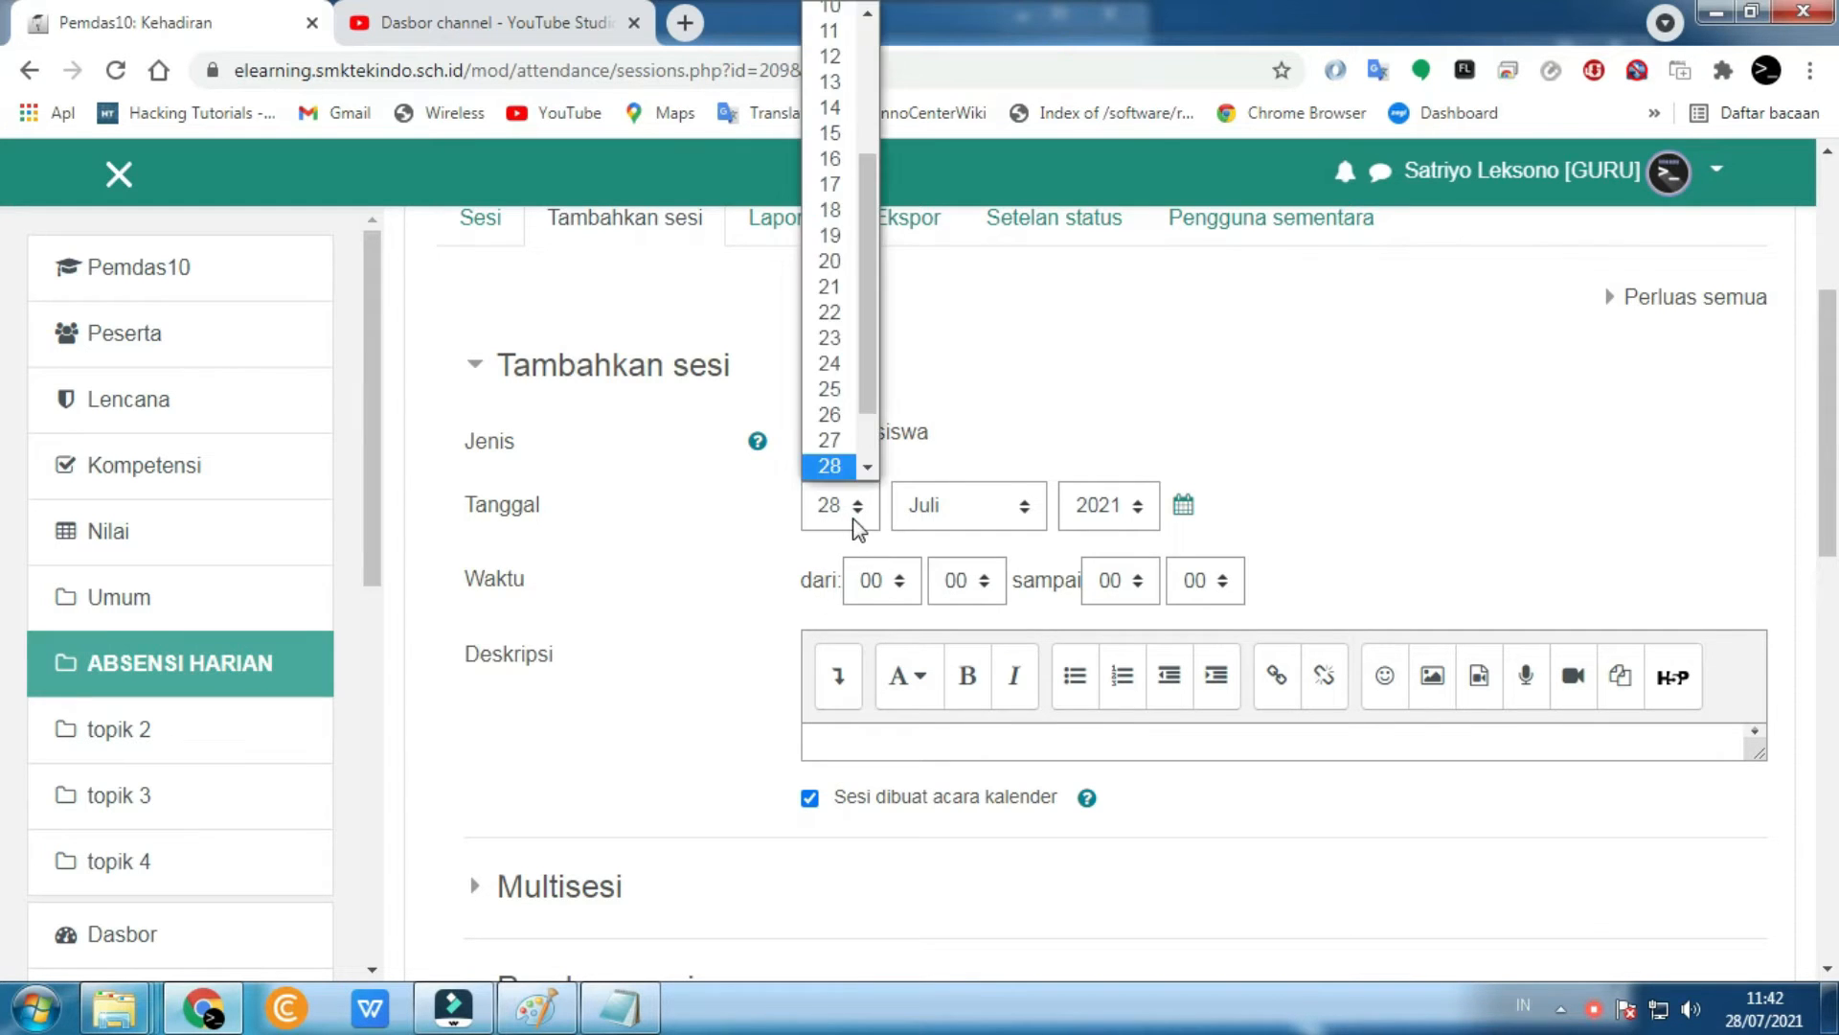
click(834, 466)
click(700, 551)
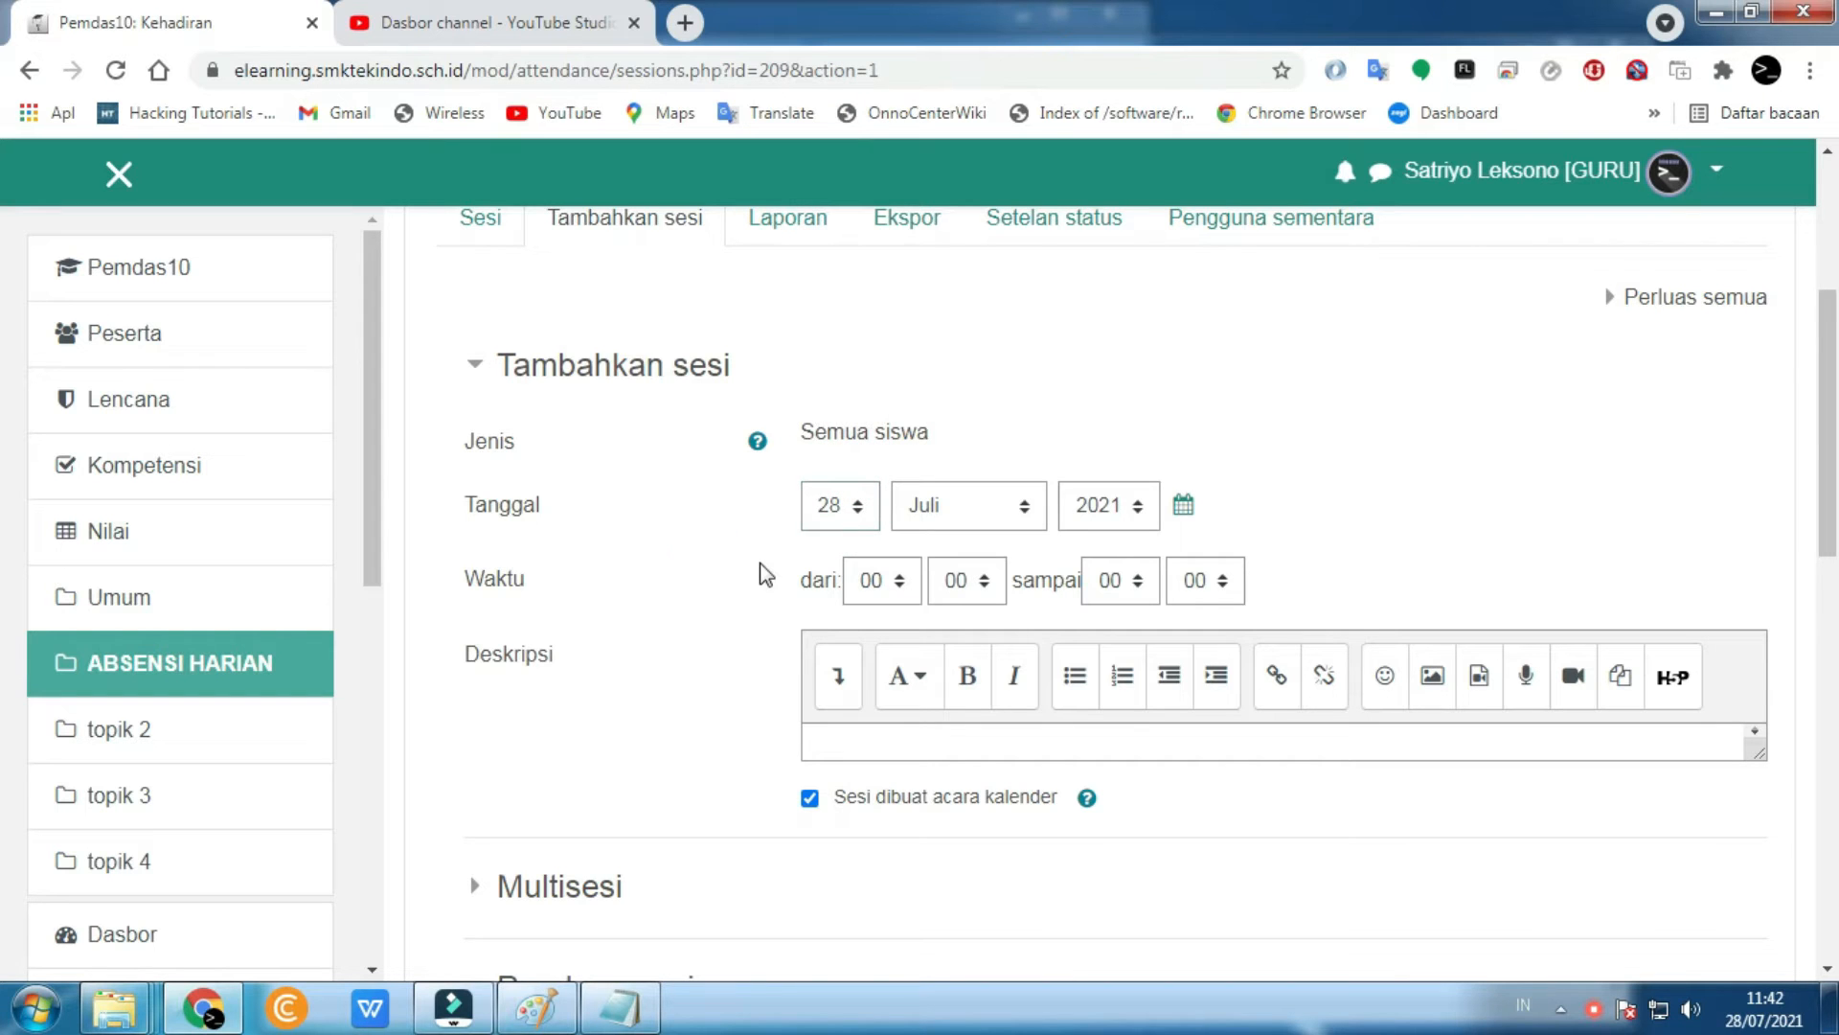
- Set the session time to 07:00–12:00 and create the session with TAMBAHKAN
click(903, 583)
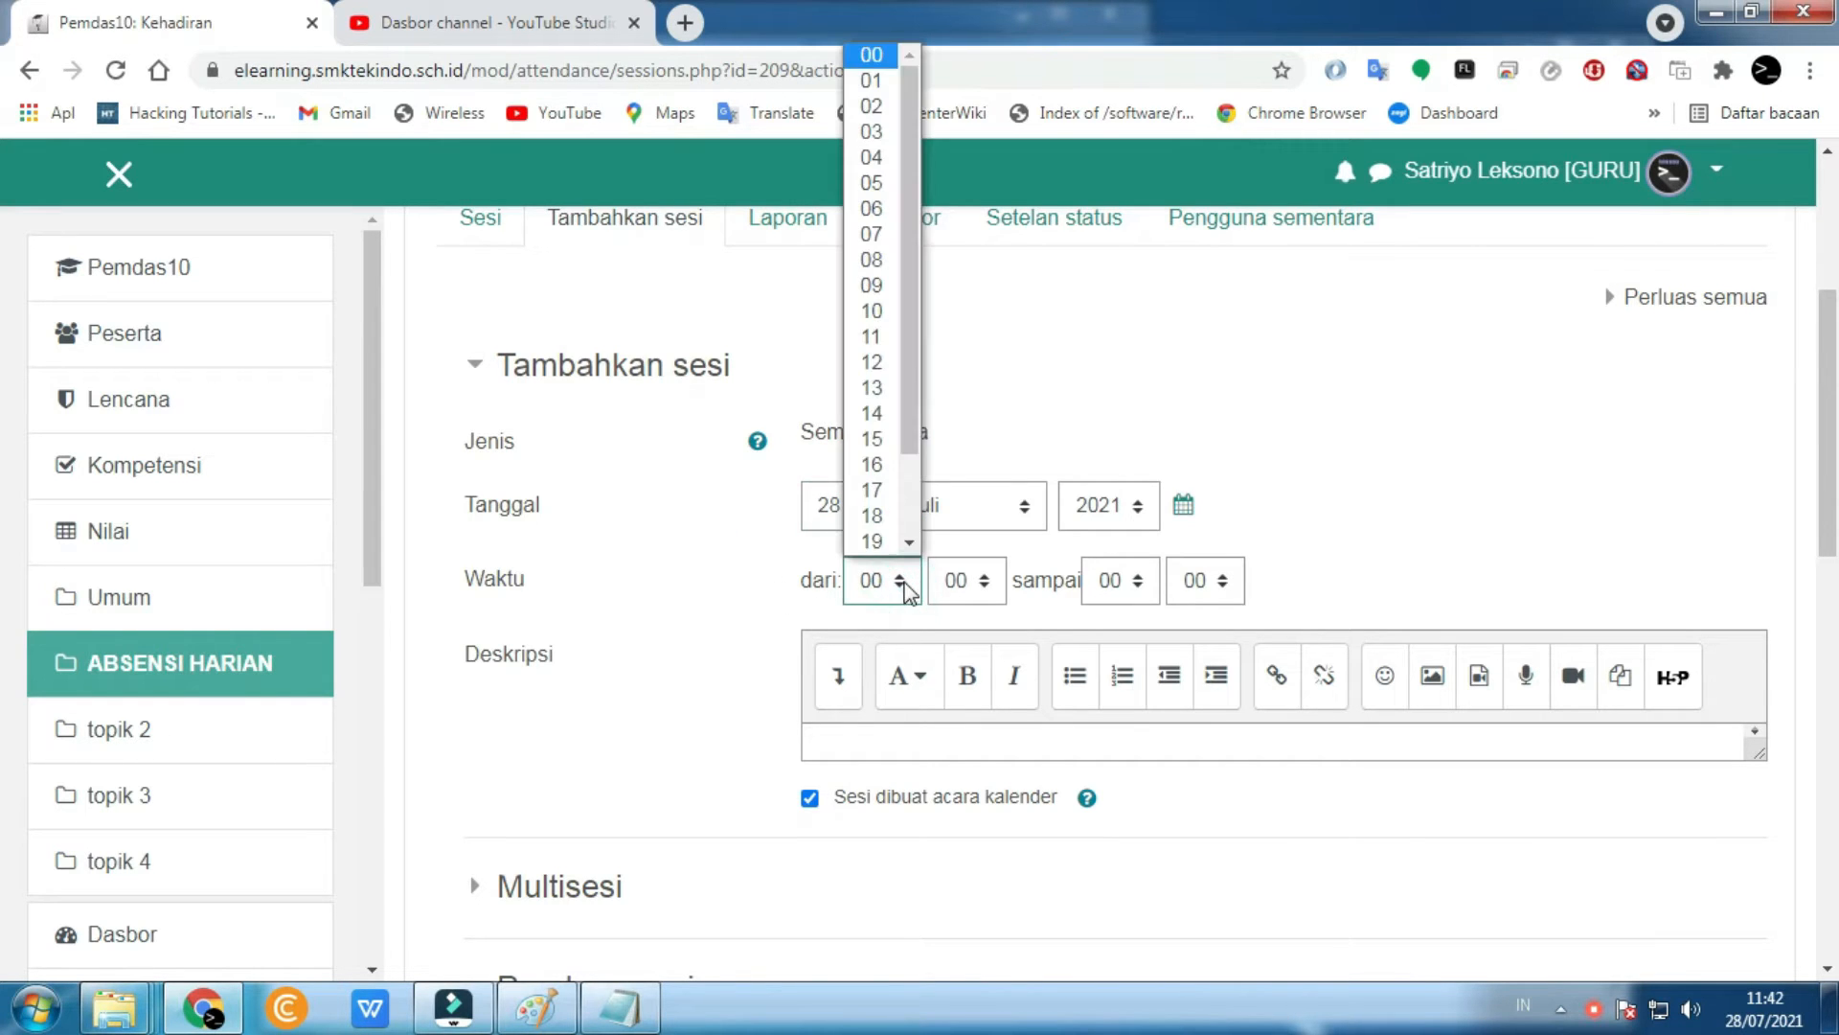
click(871, 234)
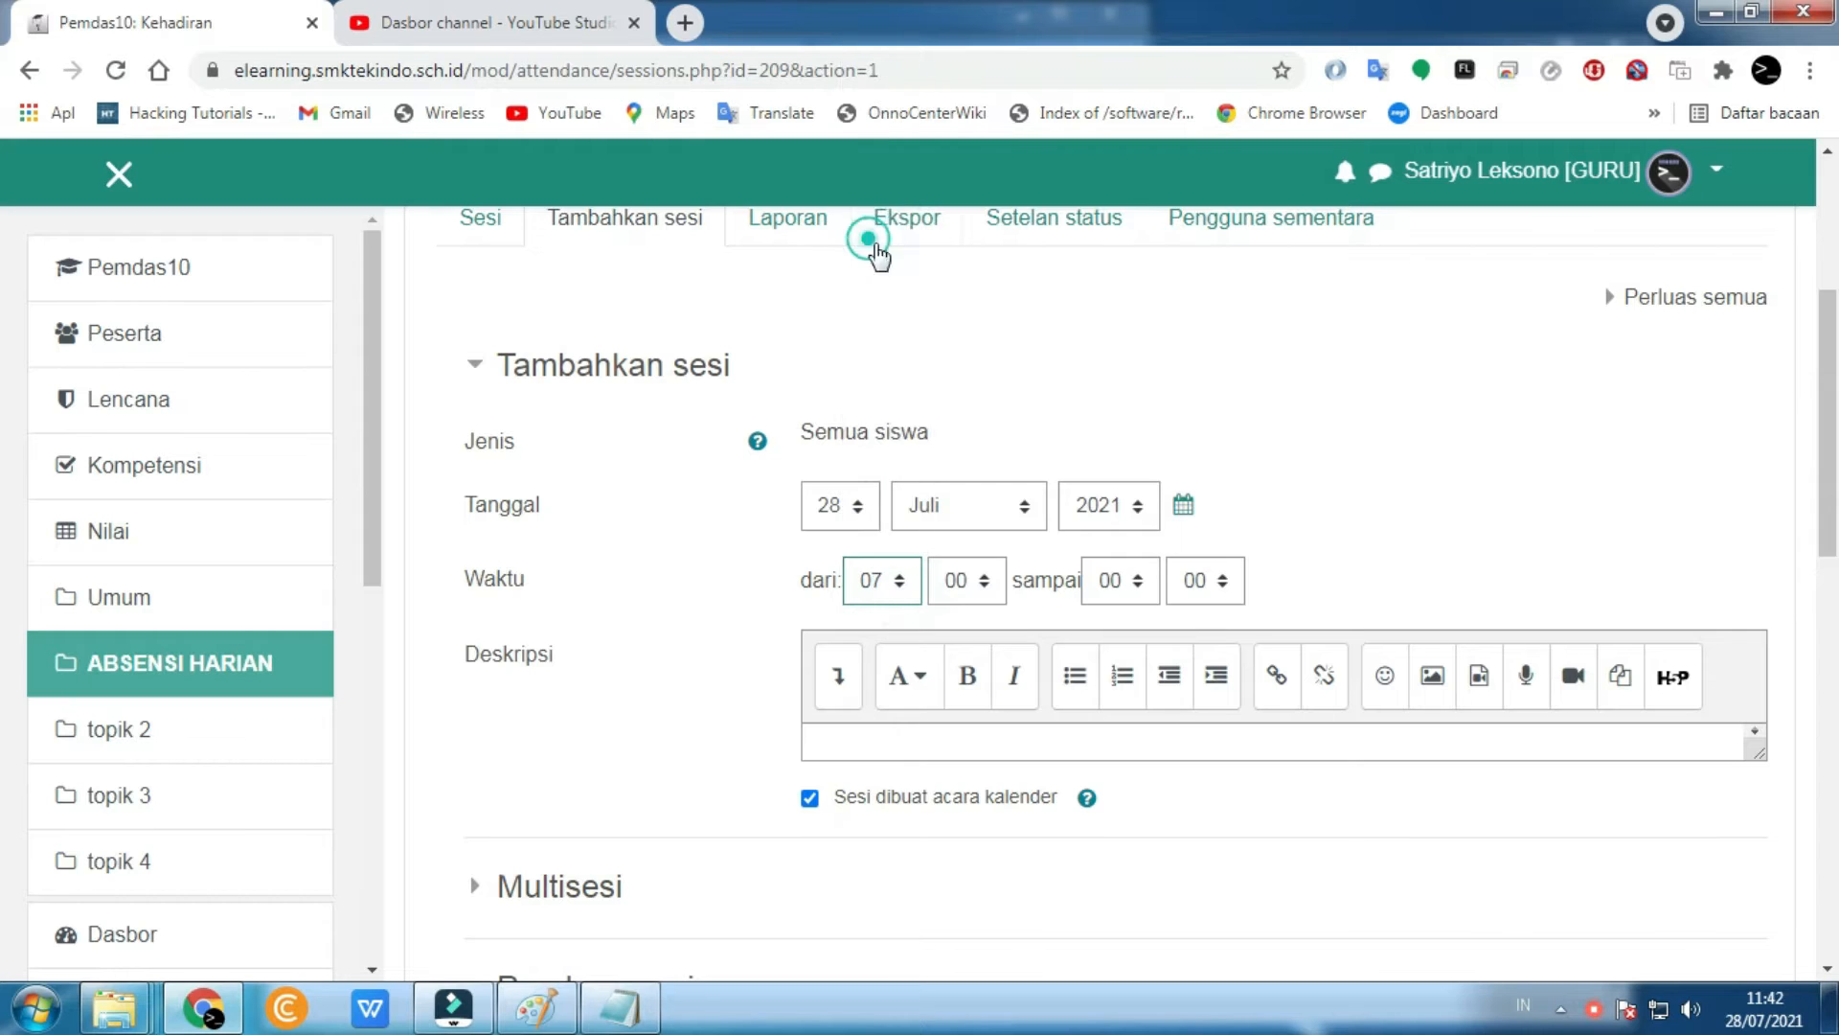
click(1121, 583)
click(1102, 371)
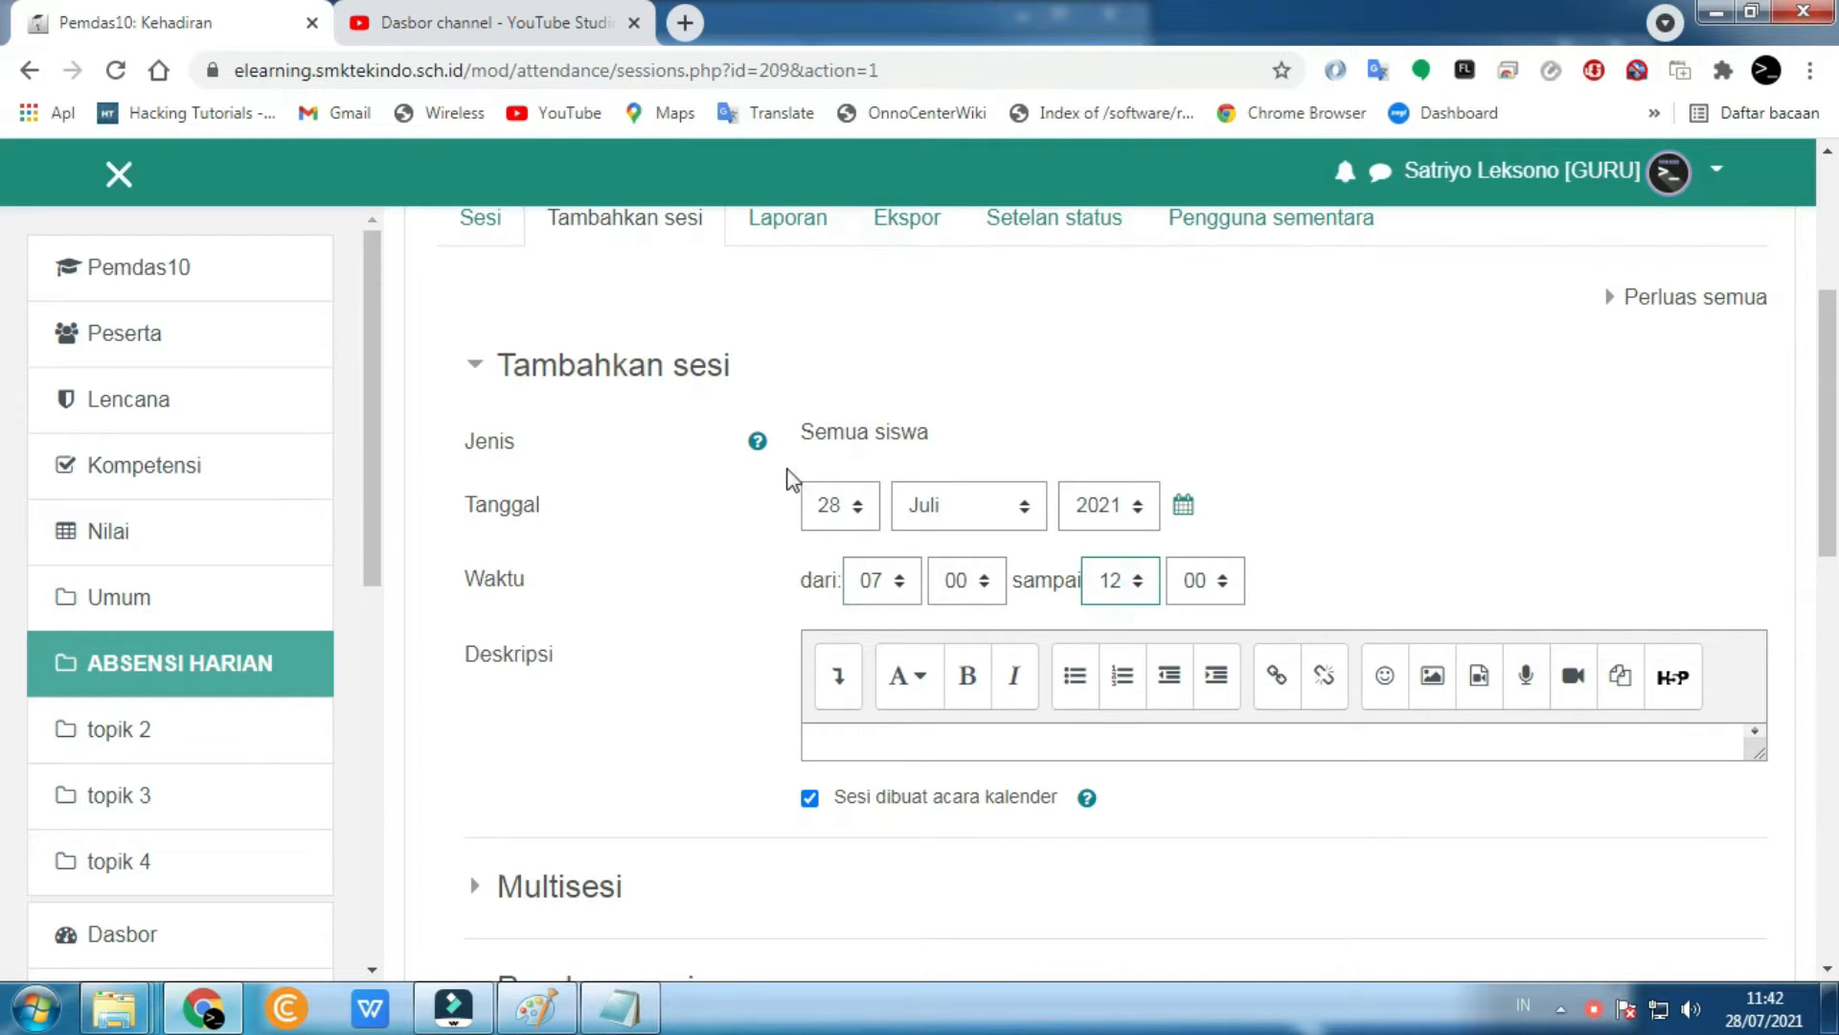
scroll(686, 579, down, 7)
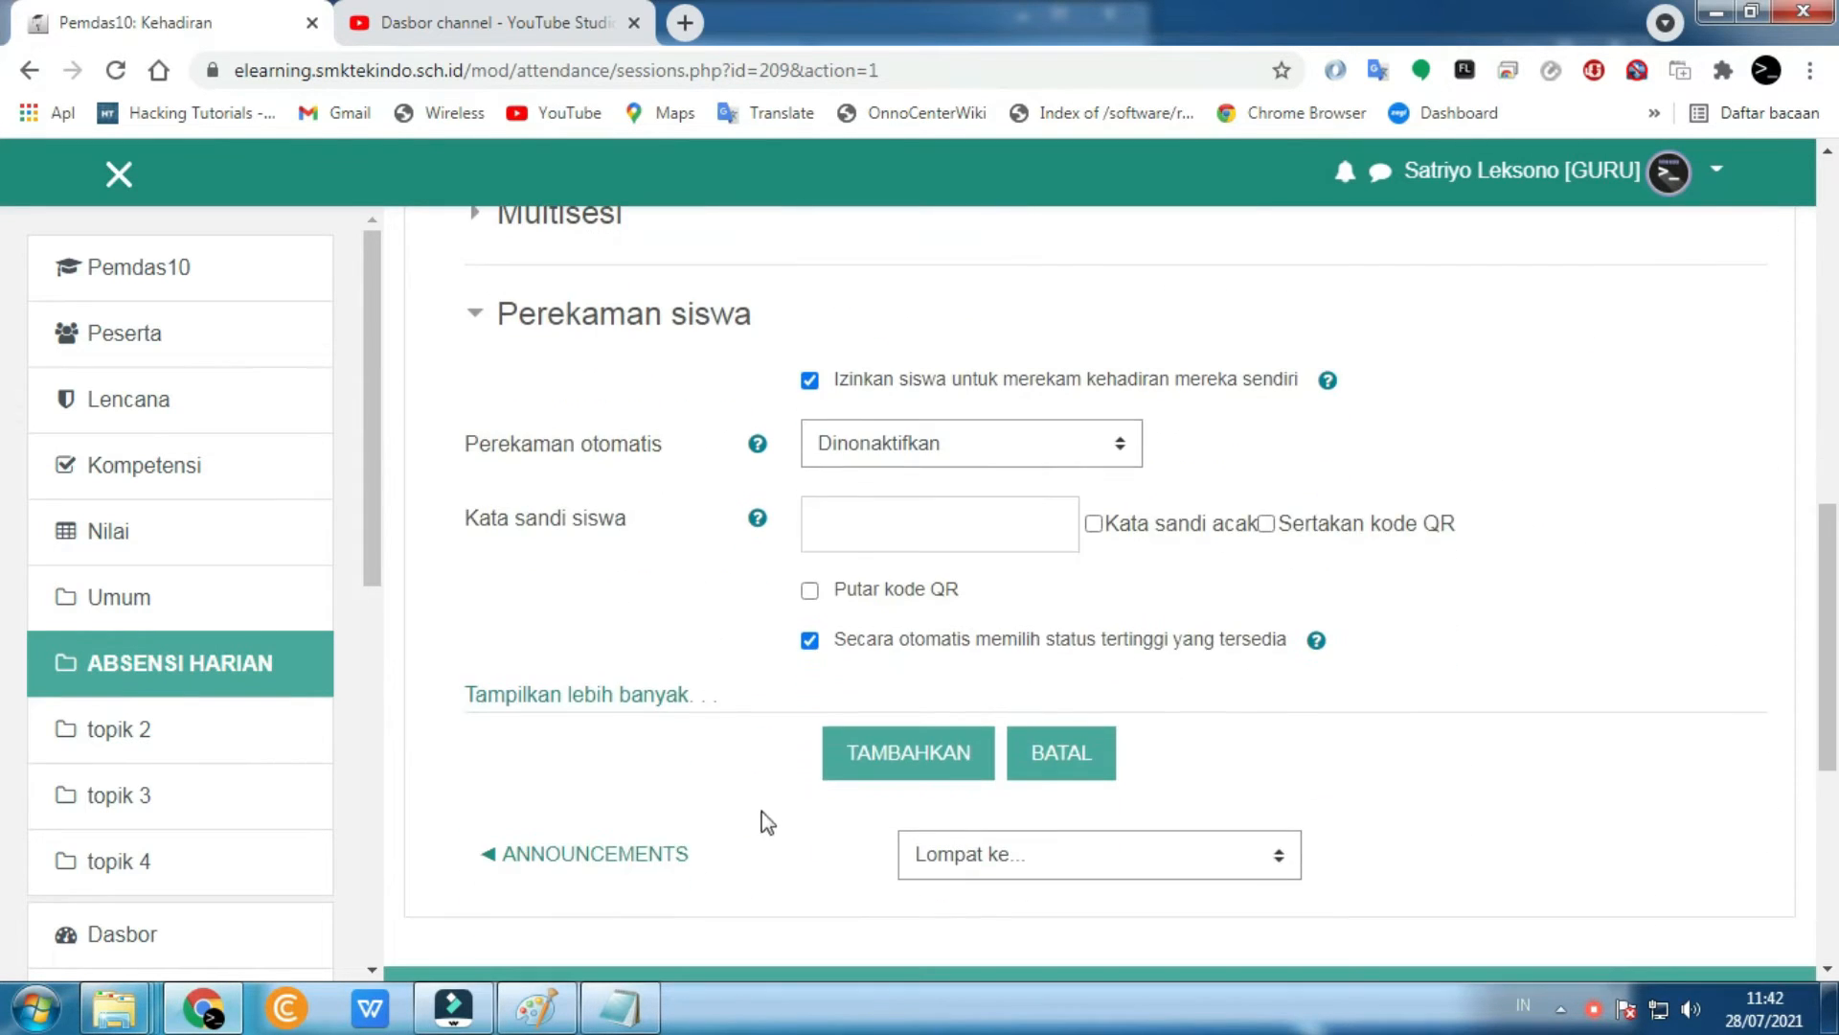
click(901, 771)
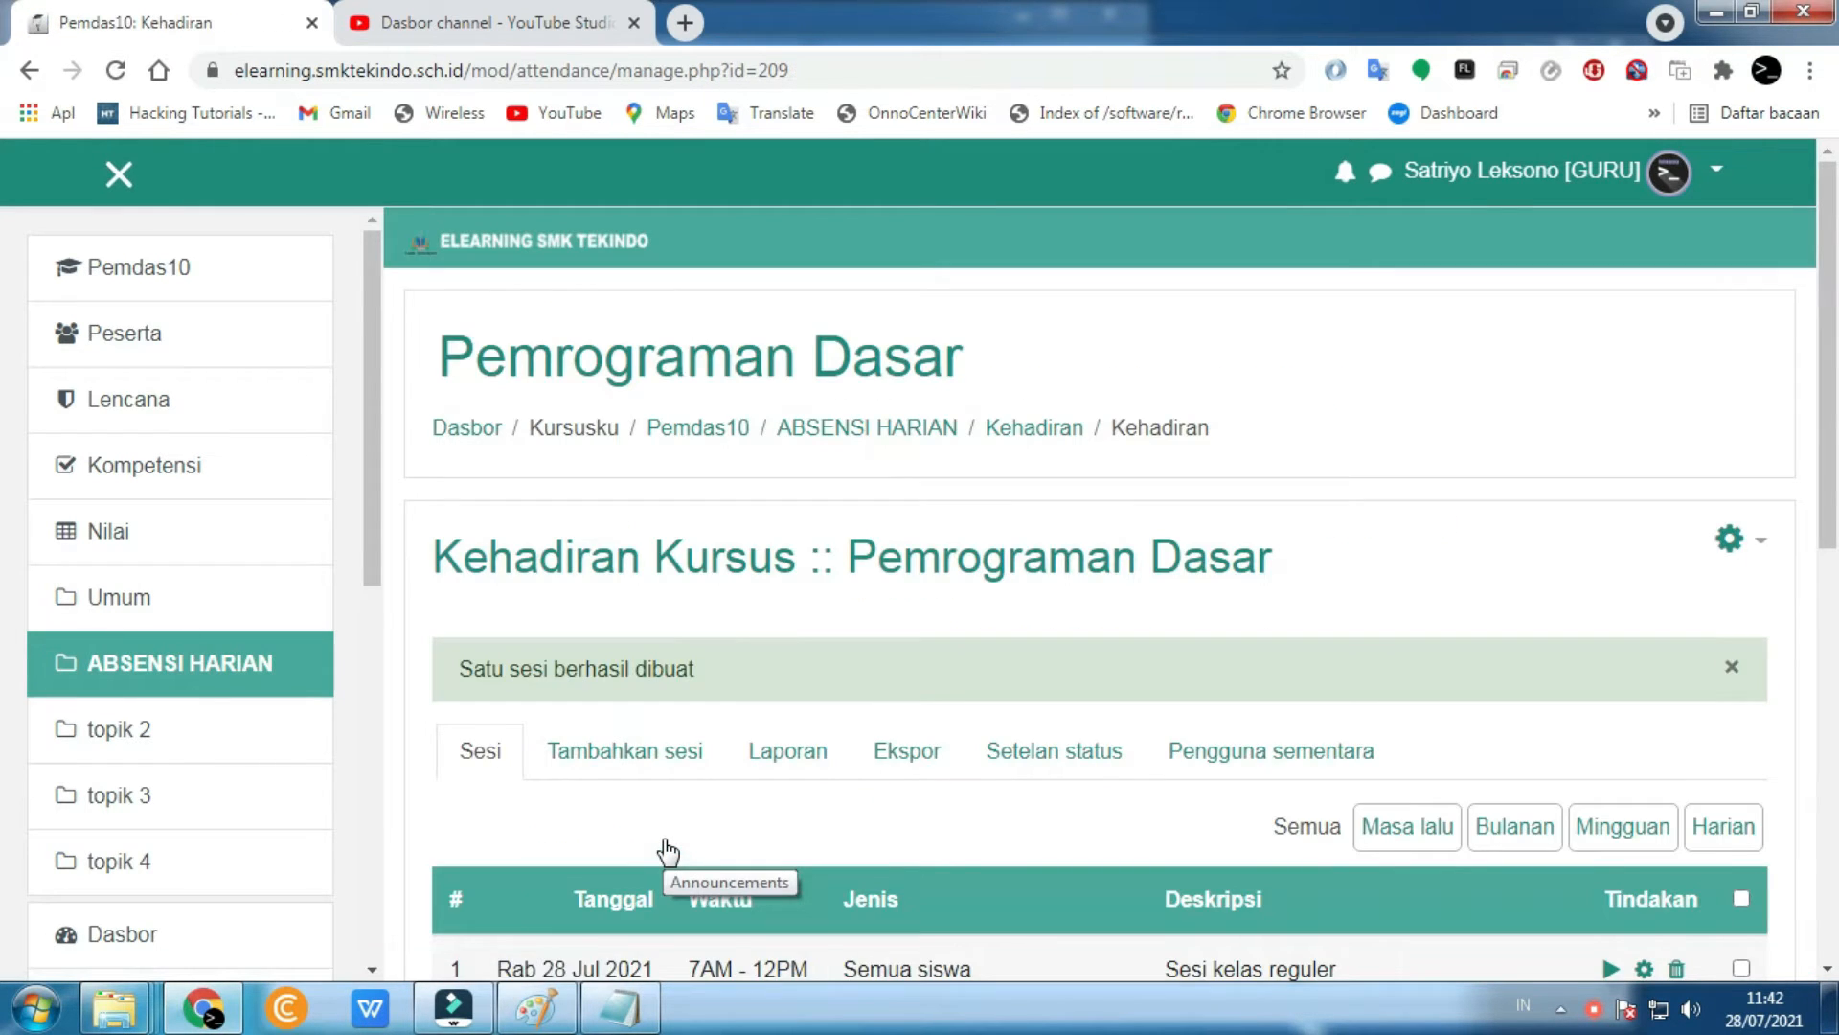
- Check the Rab 28 Jul 2021 7AM–12PM session, then return to the Pemrograman Dasar course page
scroll(668, 851, down, 4)
scroll(667, 852, up, 3)
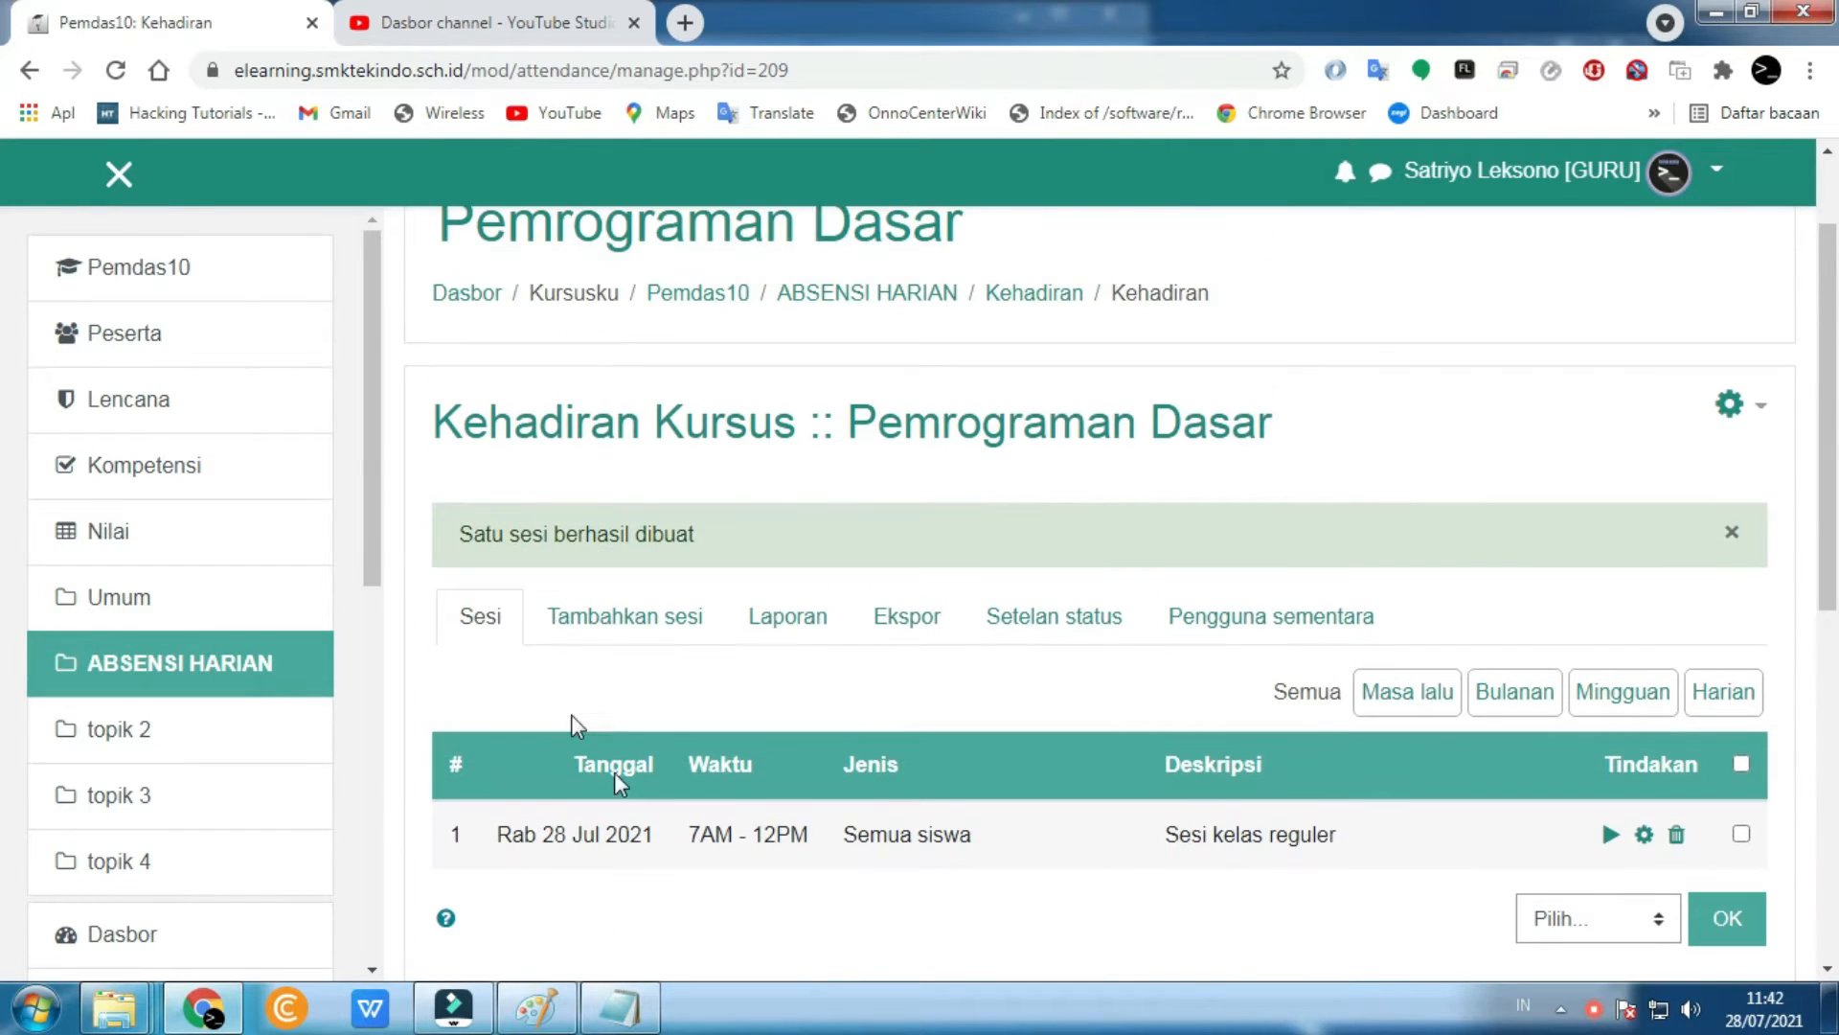
click(148, 278)
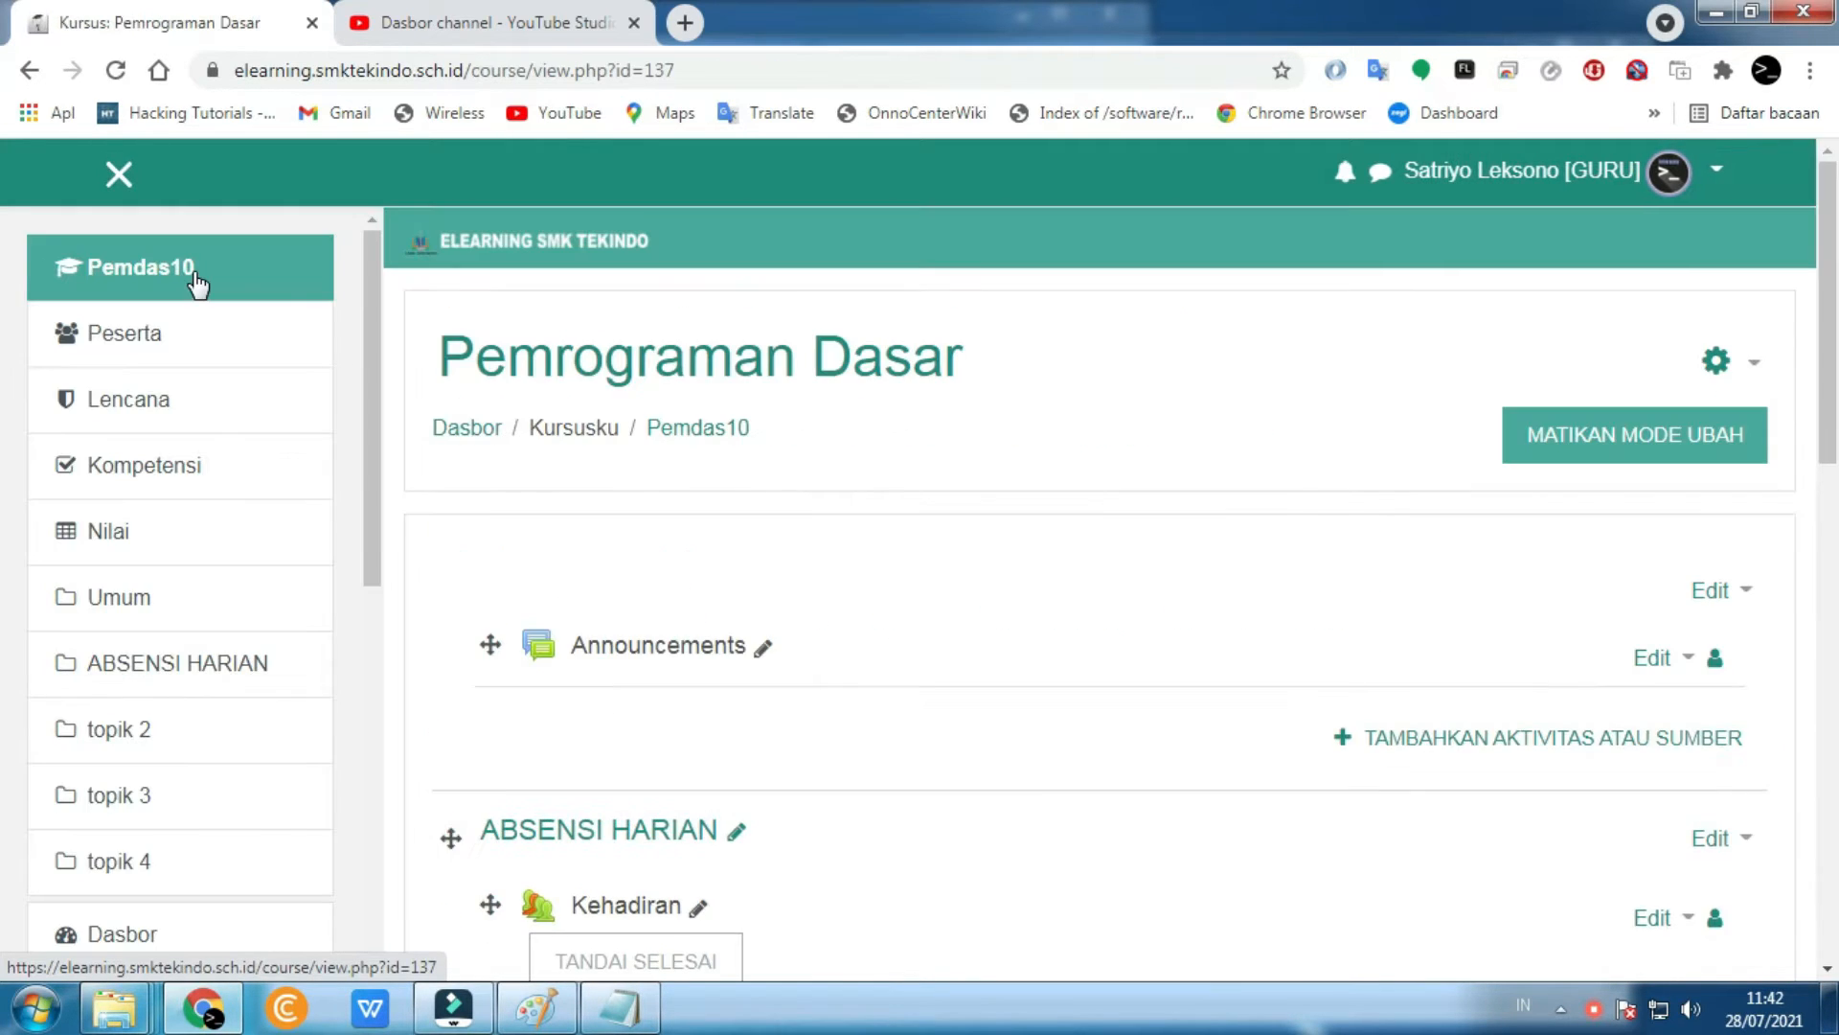
scroll(736, 734, down, 4)
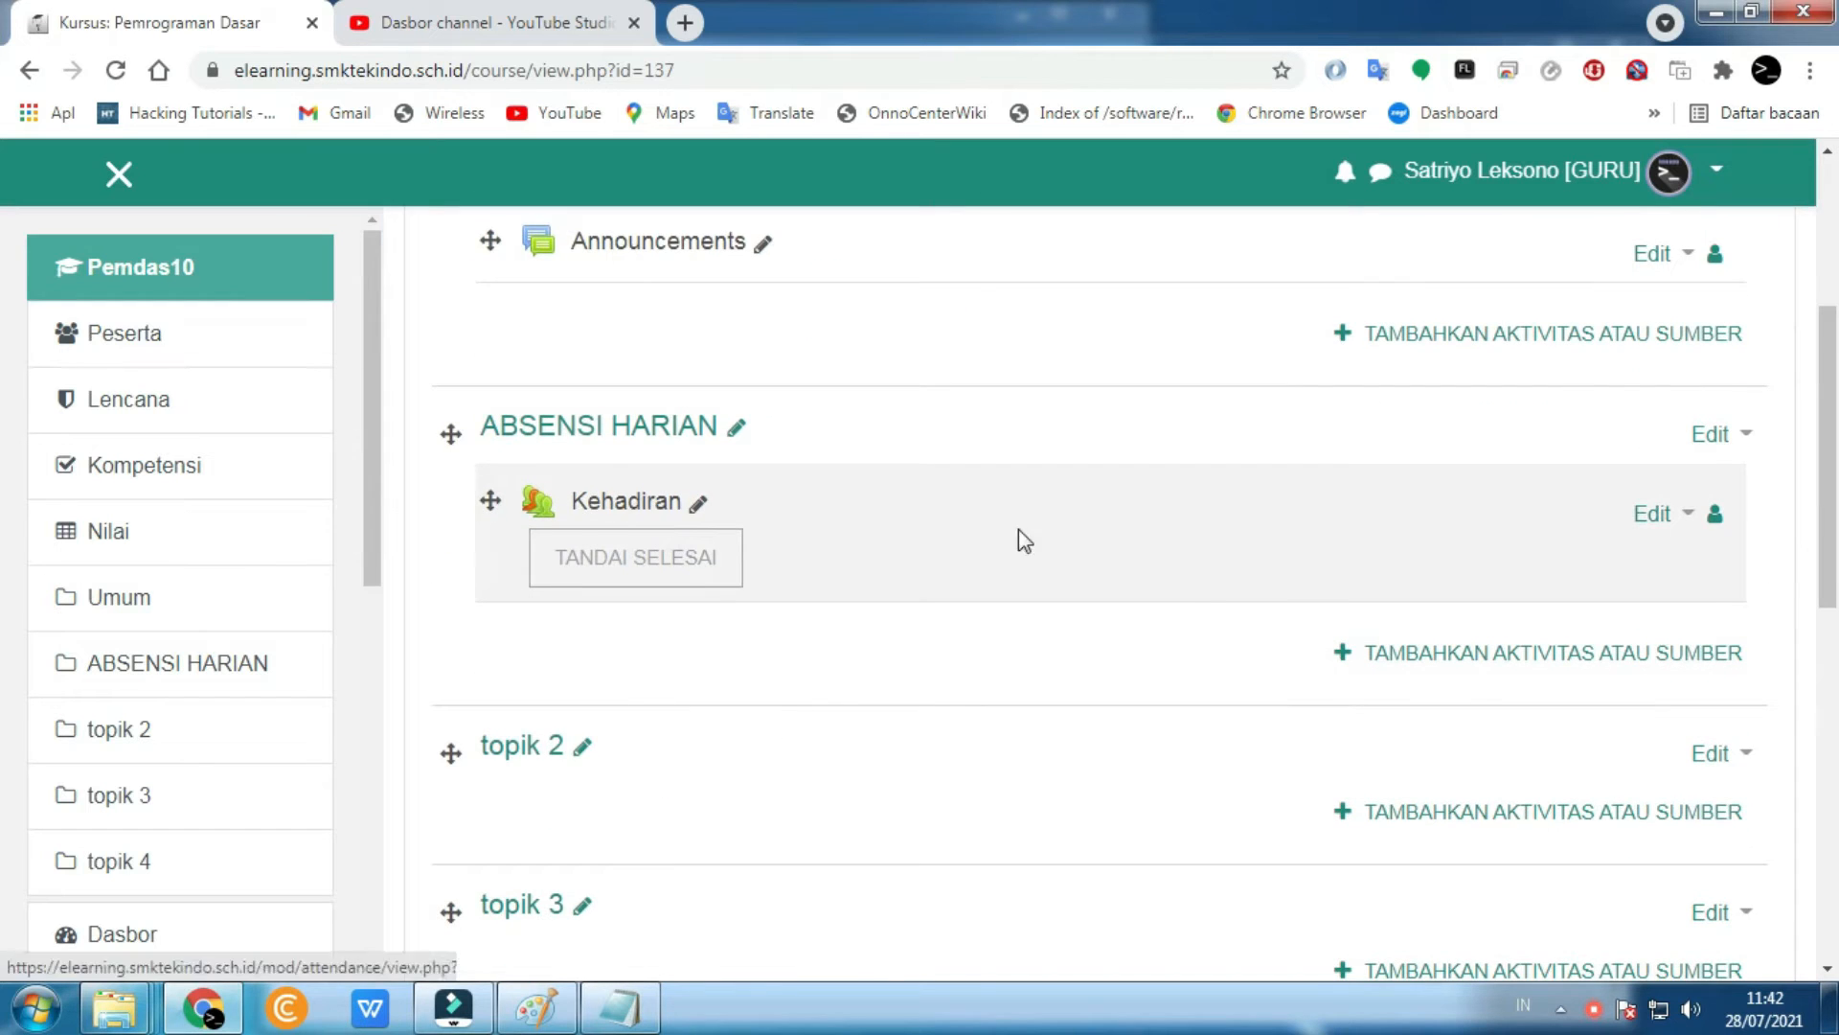
scroll(1195, 586, up, 5)
click(609, 907)
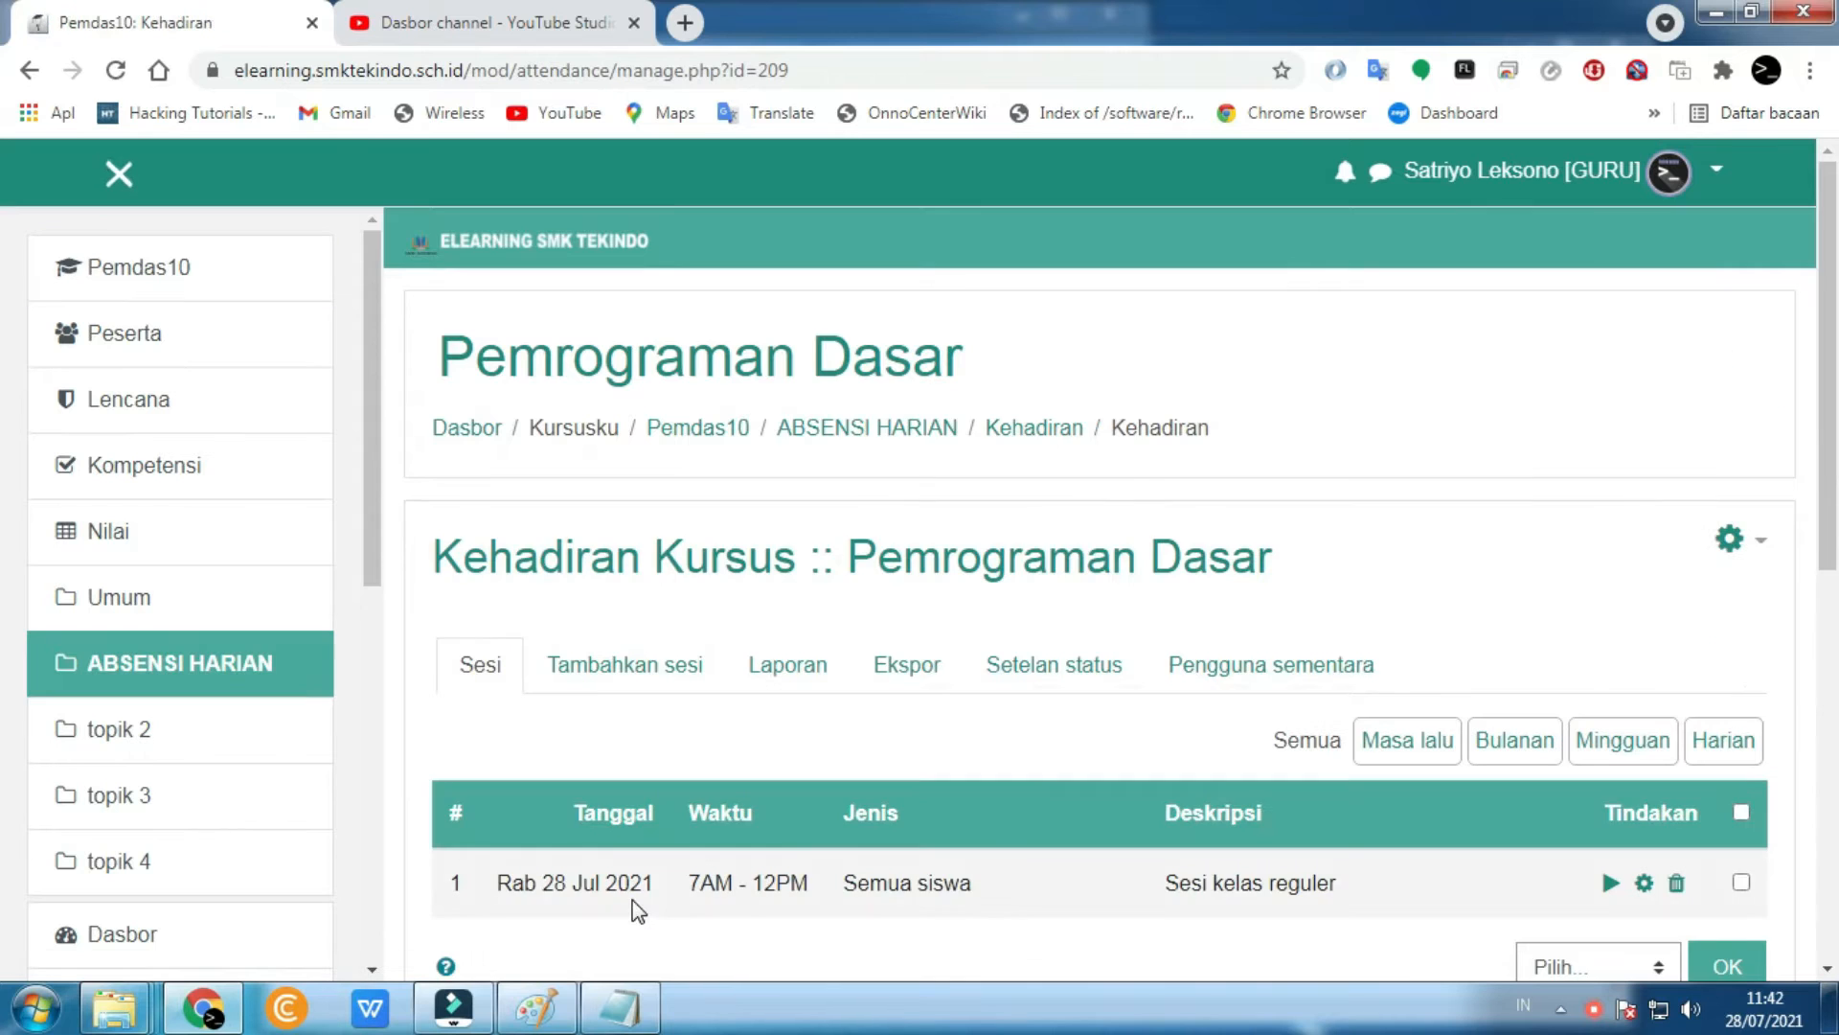
scroll(738, 747, down, 2)
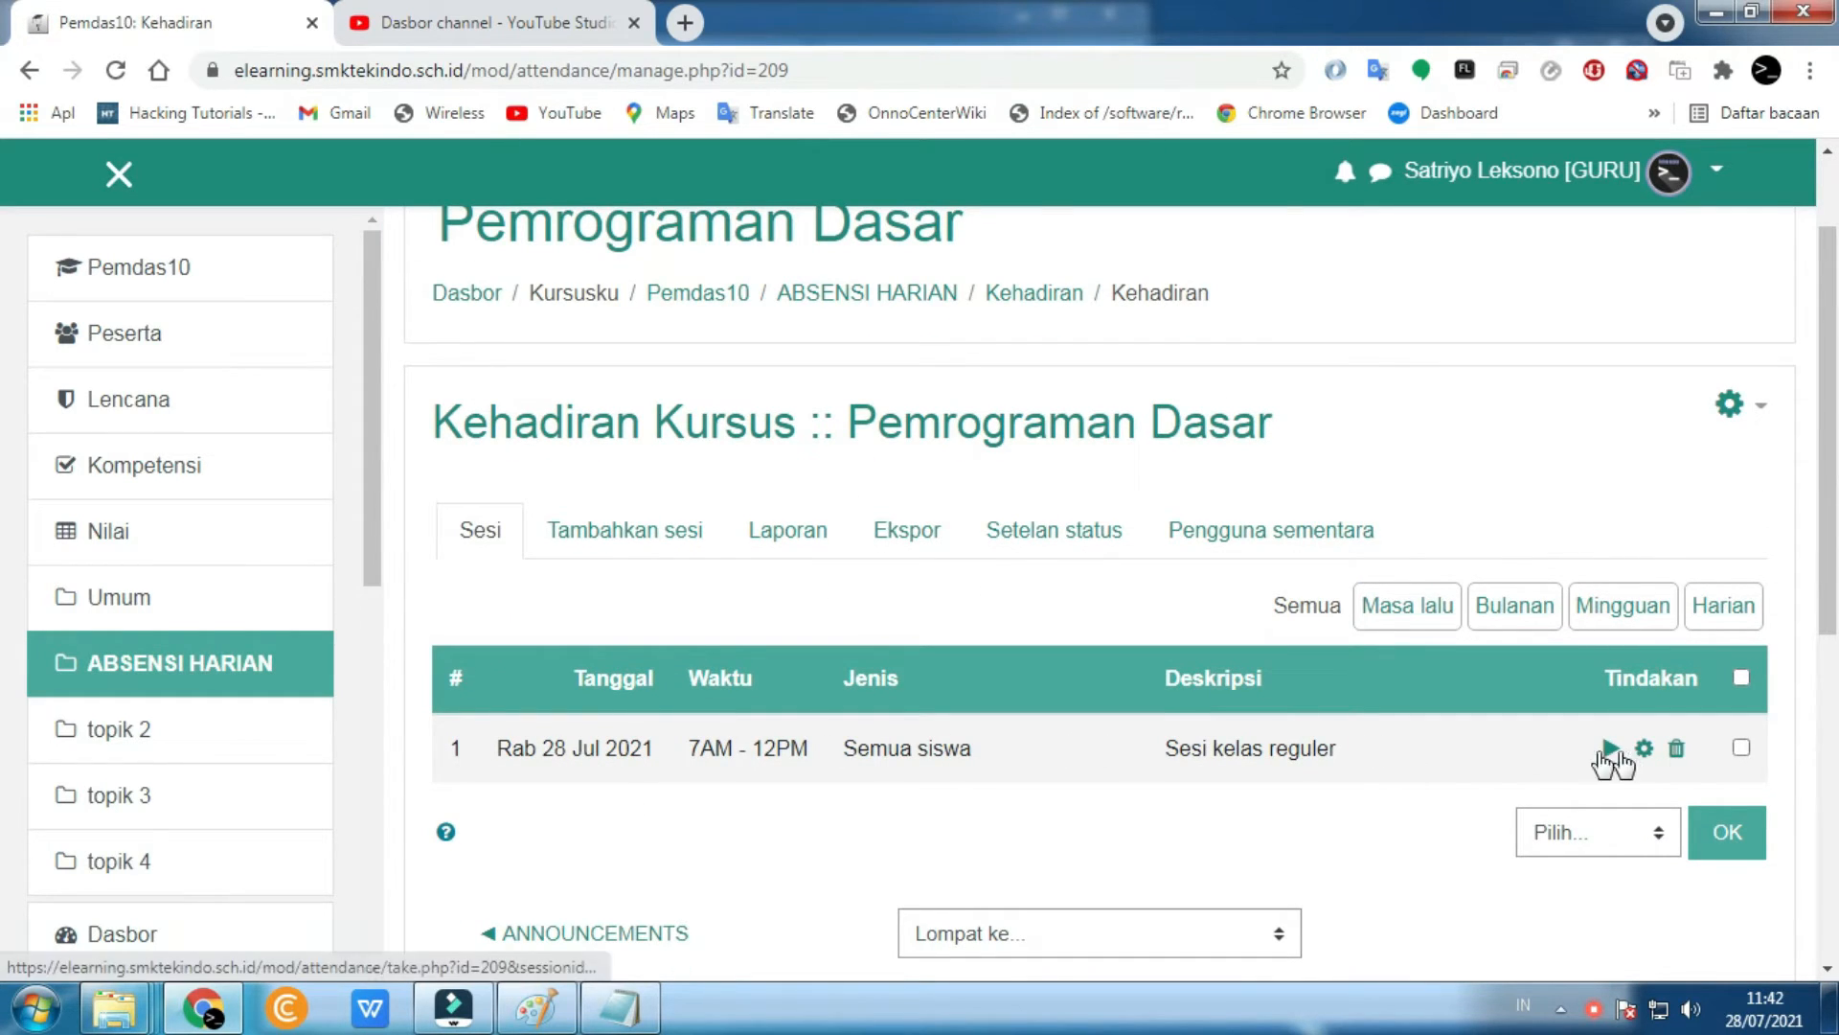
click(174, 273)
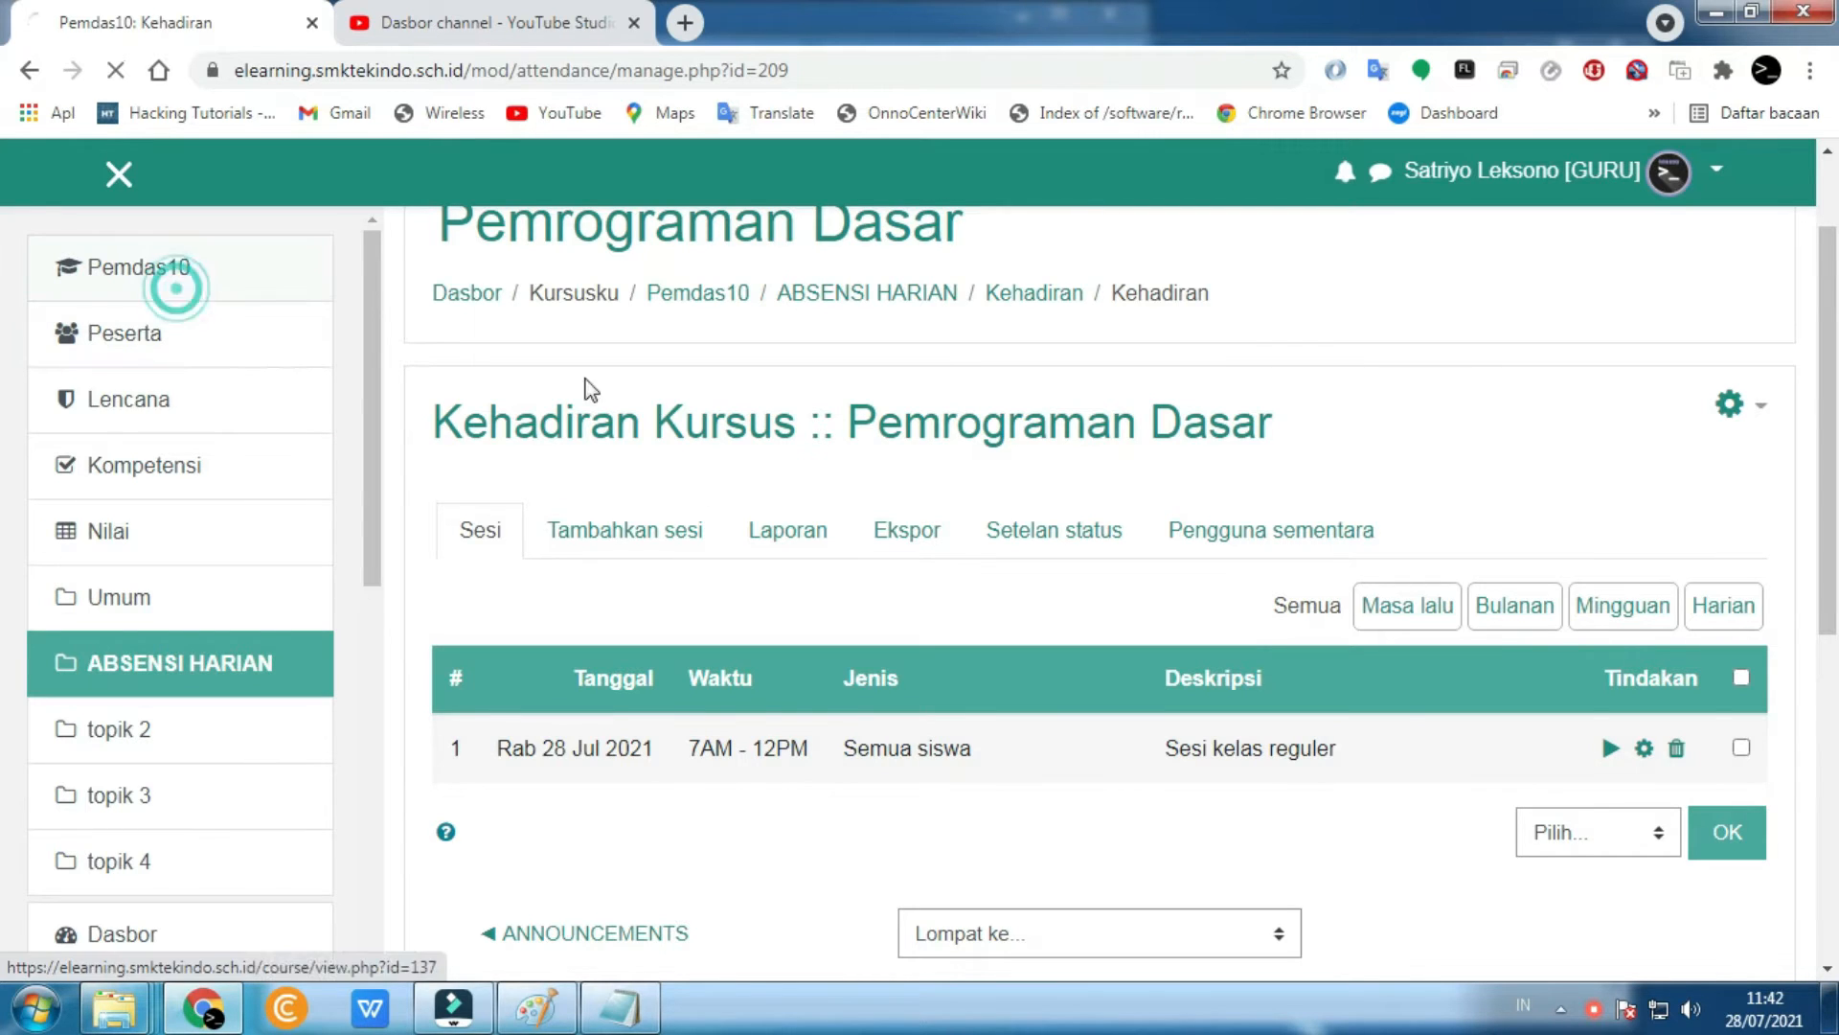
scroll(1181, 503, down, 1)
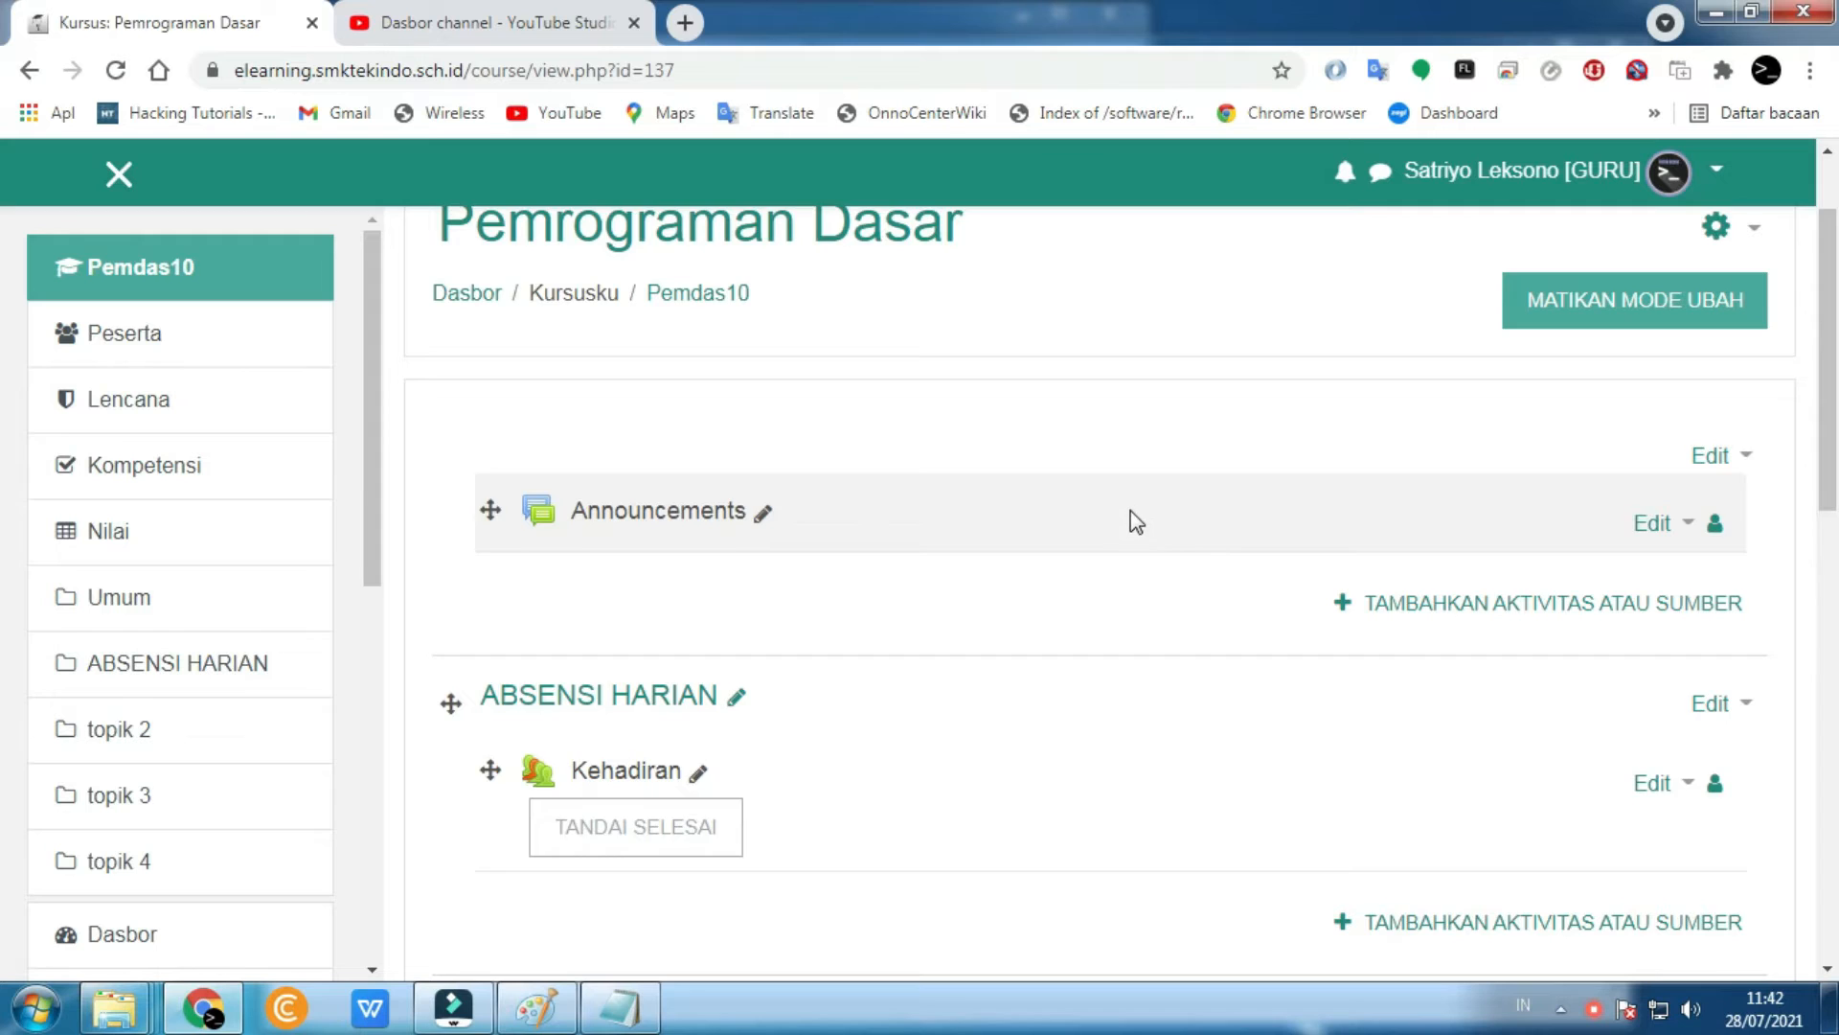
scroll(1130, 508, up, 1)
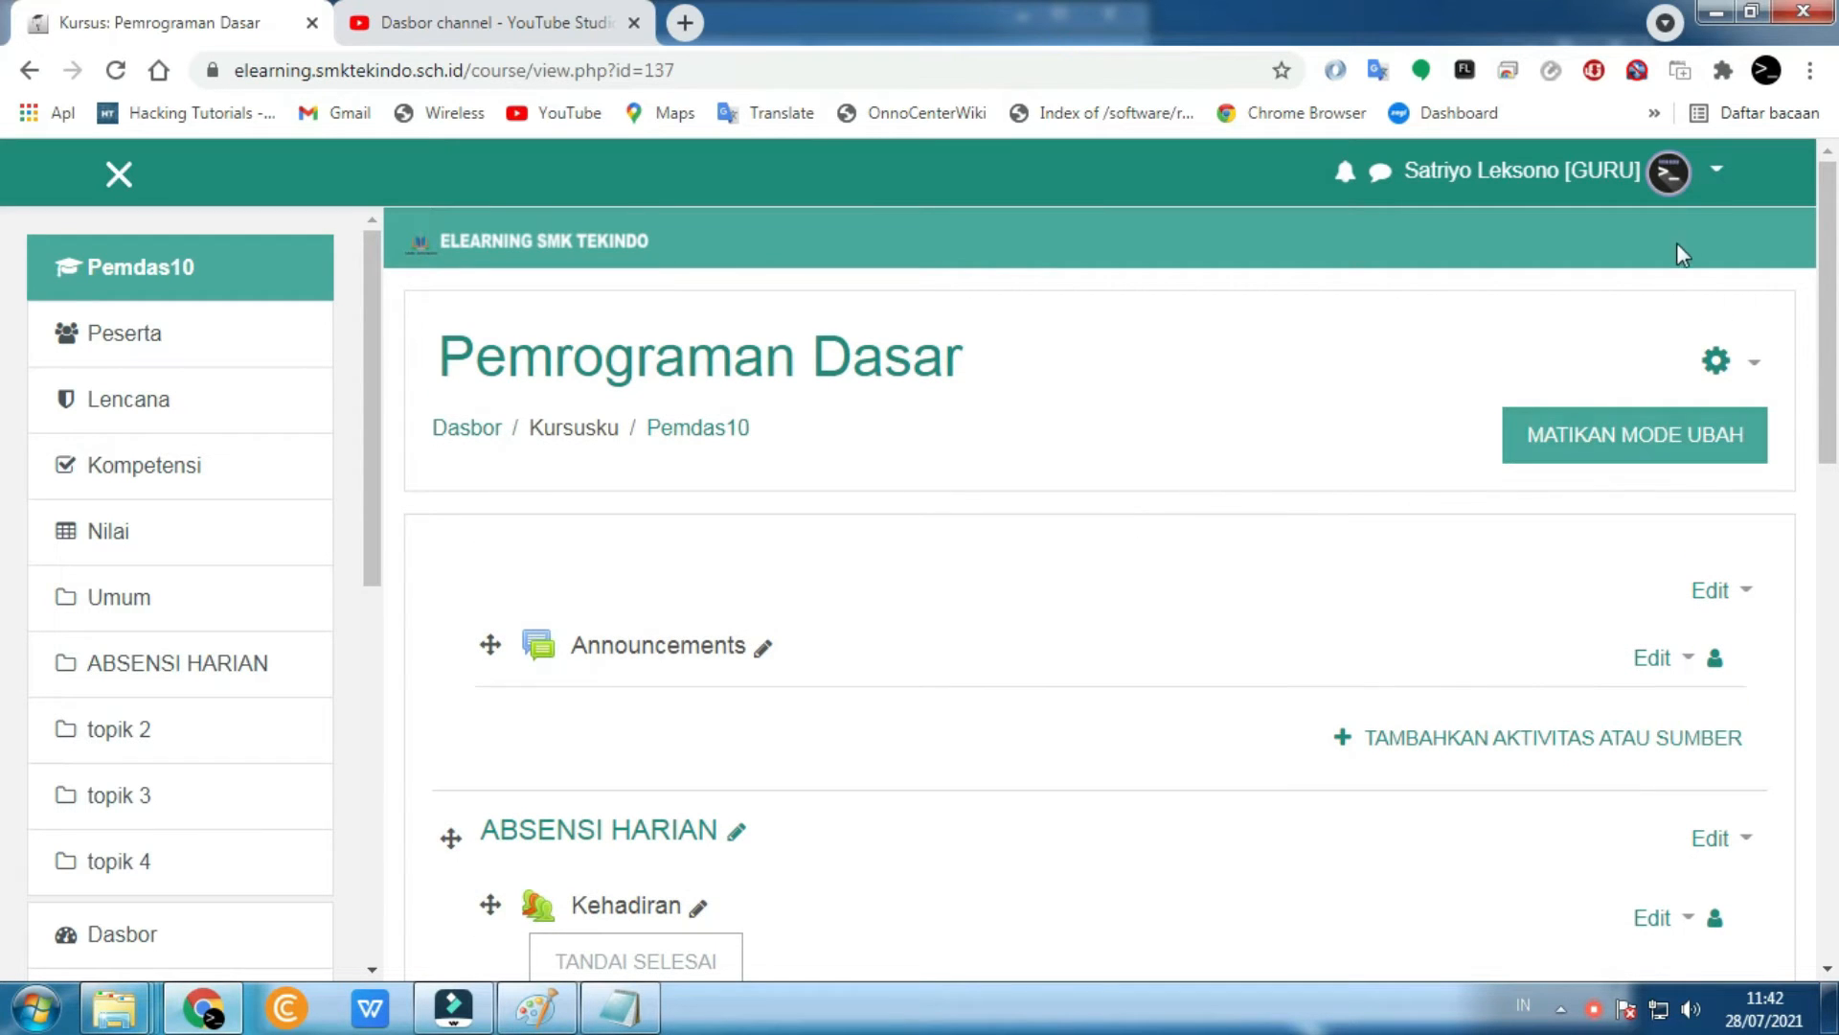
- Switch role to SISWA and open Kehadiran to see the student view
click(1691, 182)
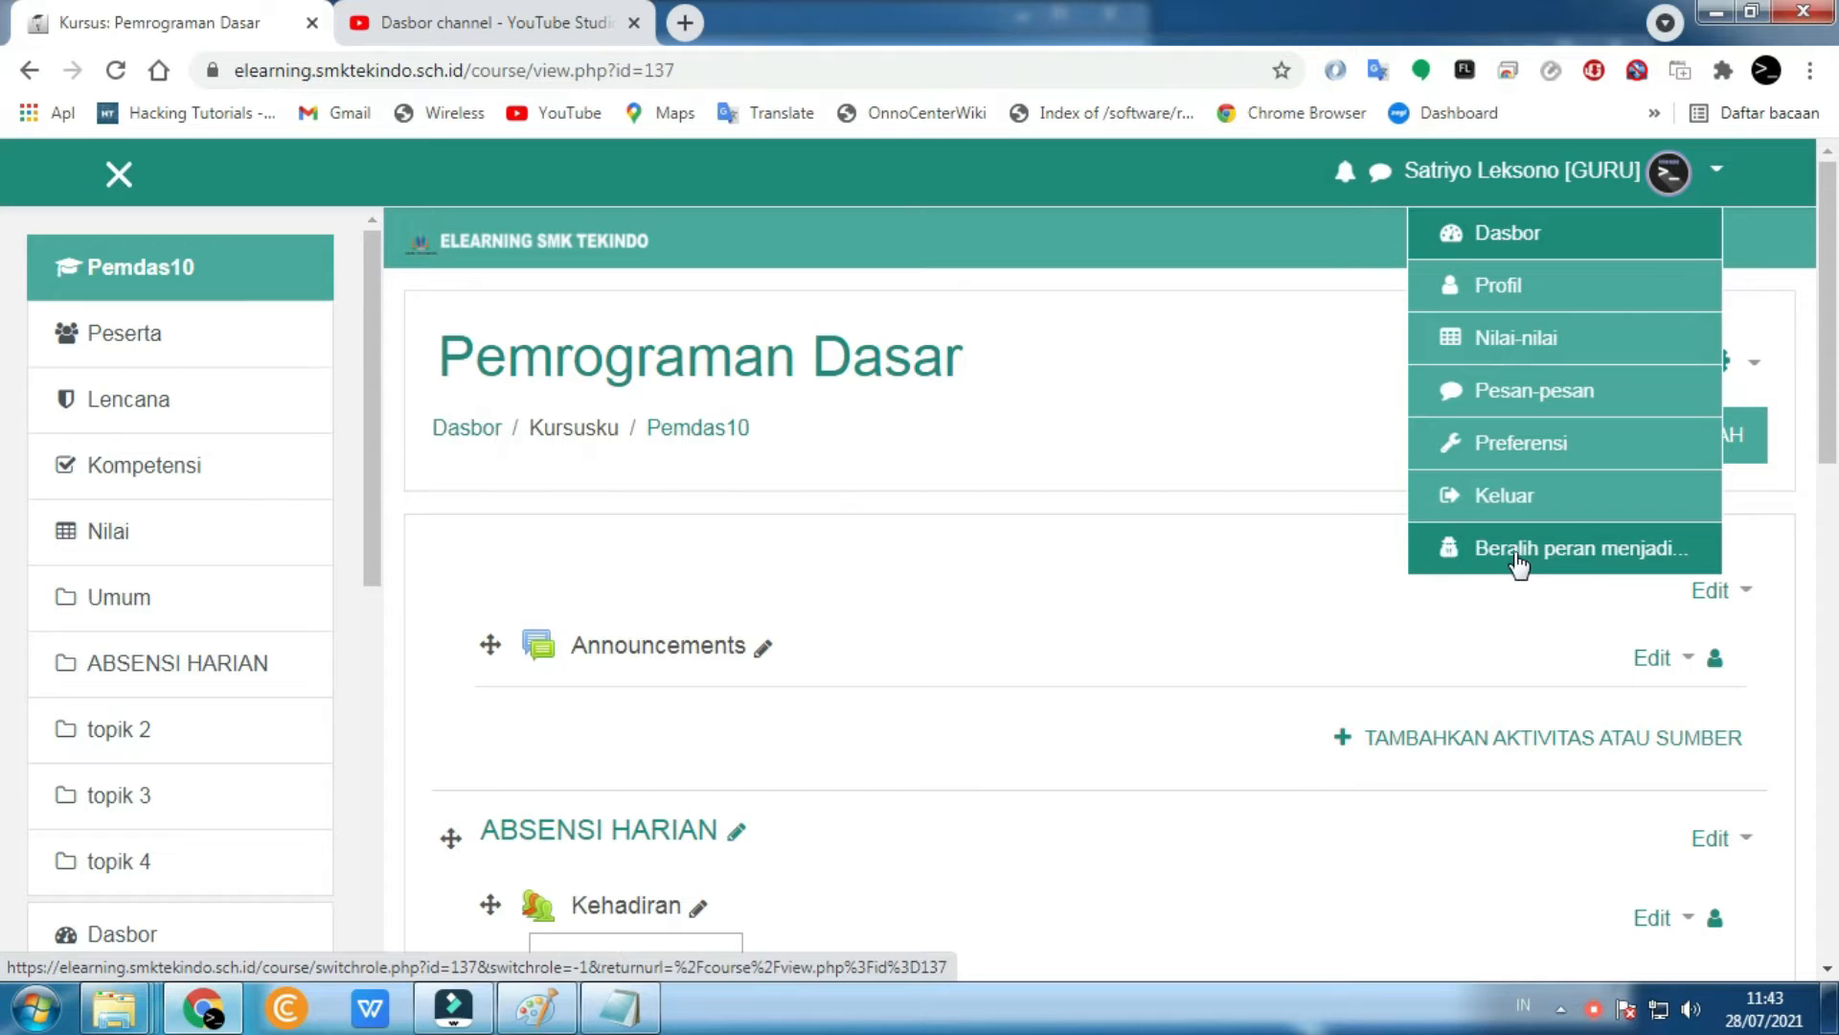
click(1586, 554)
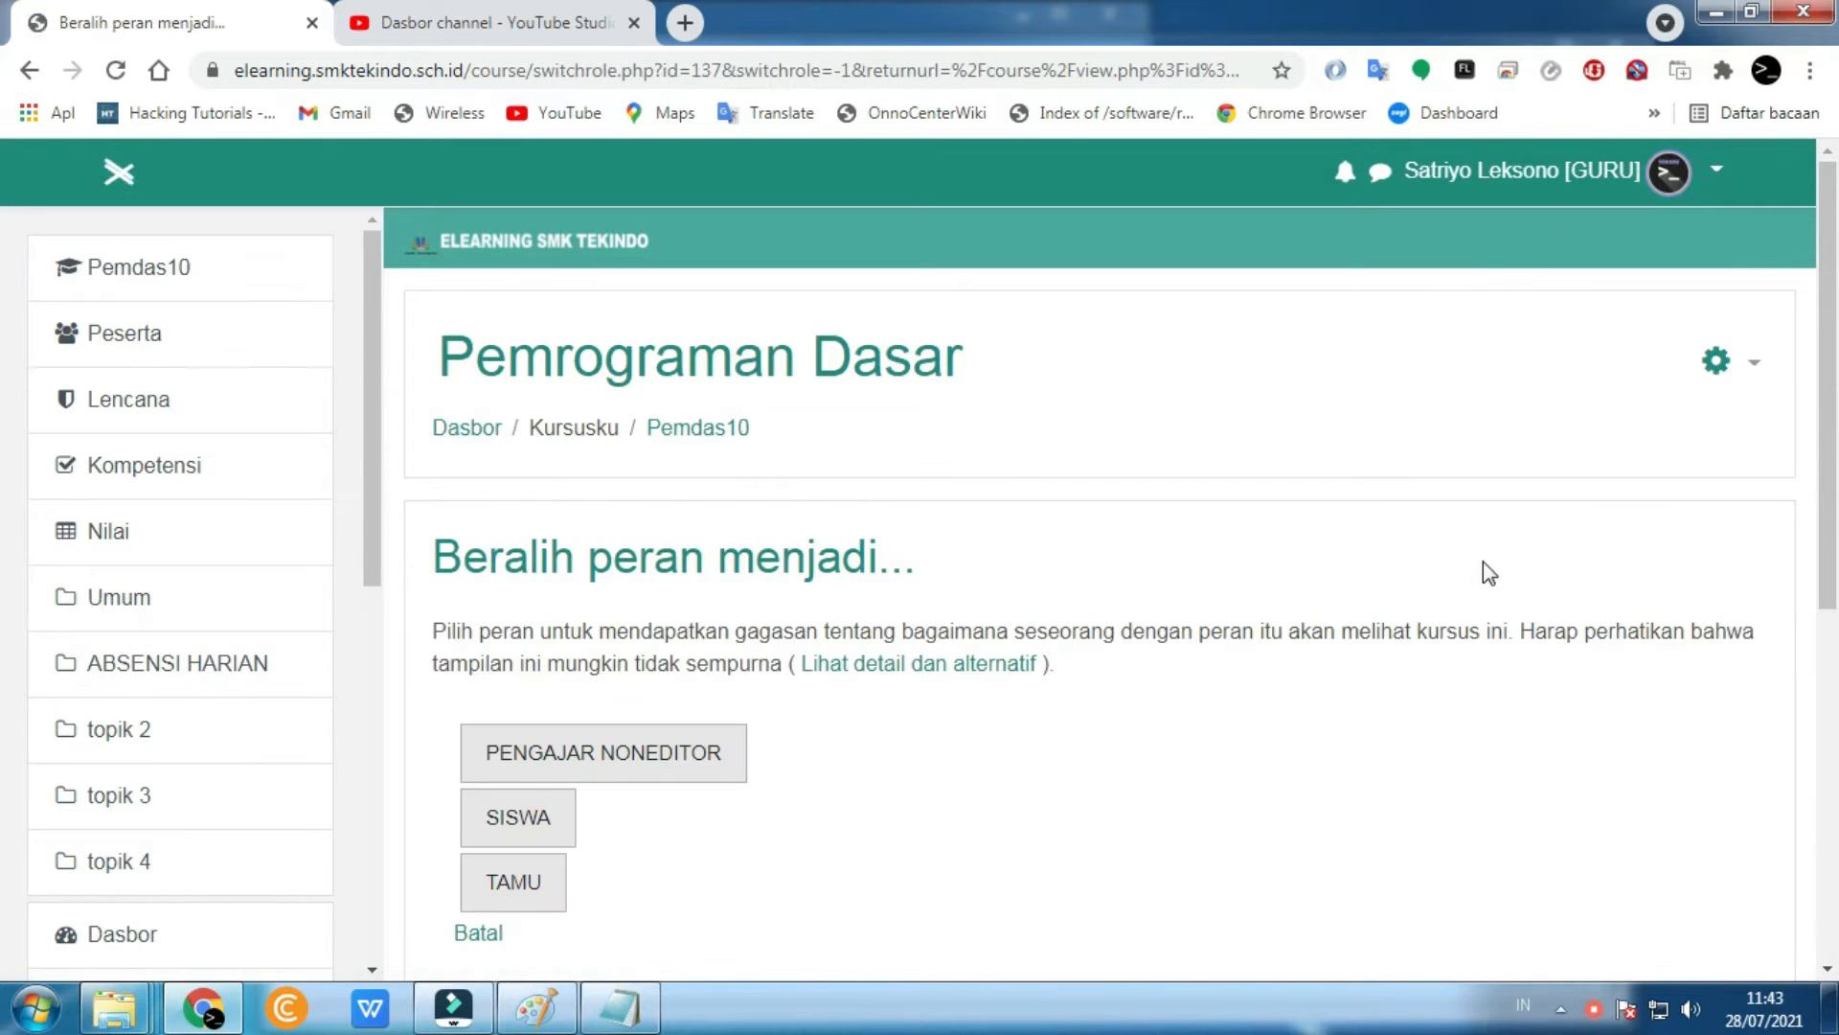
click(529, 824)
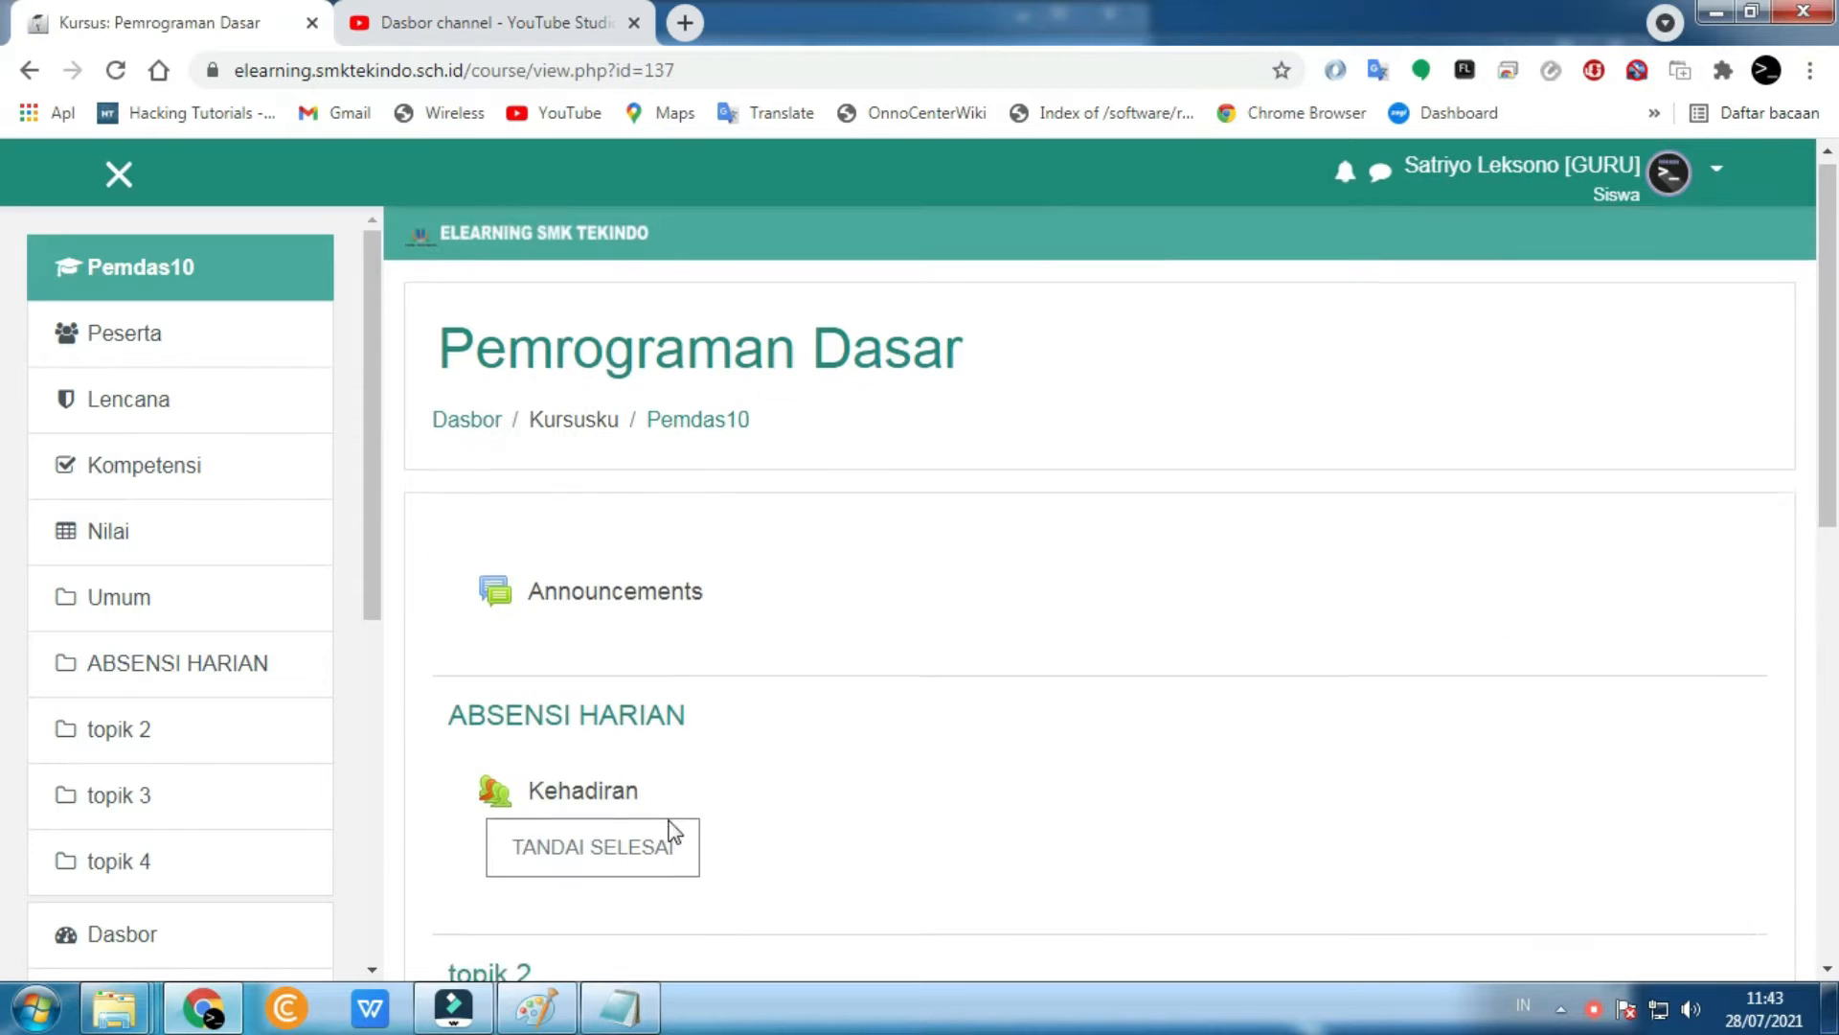
scroll(583, 681, down, 3)
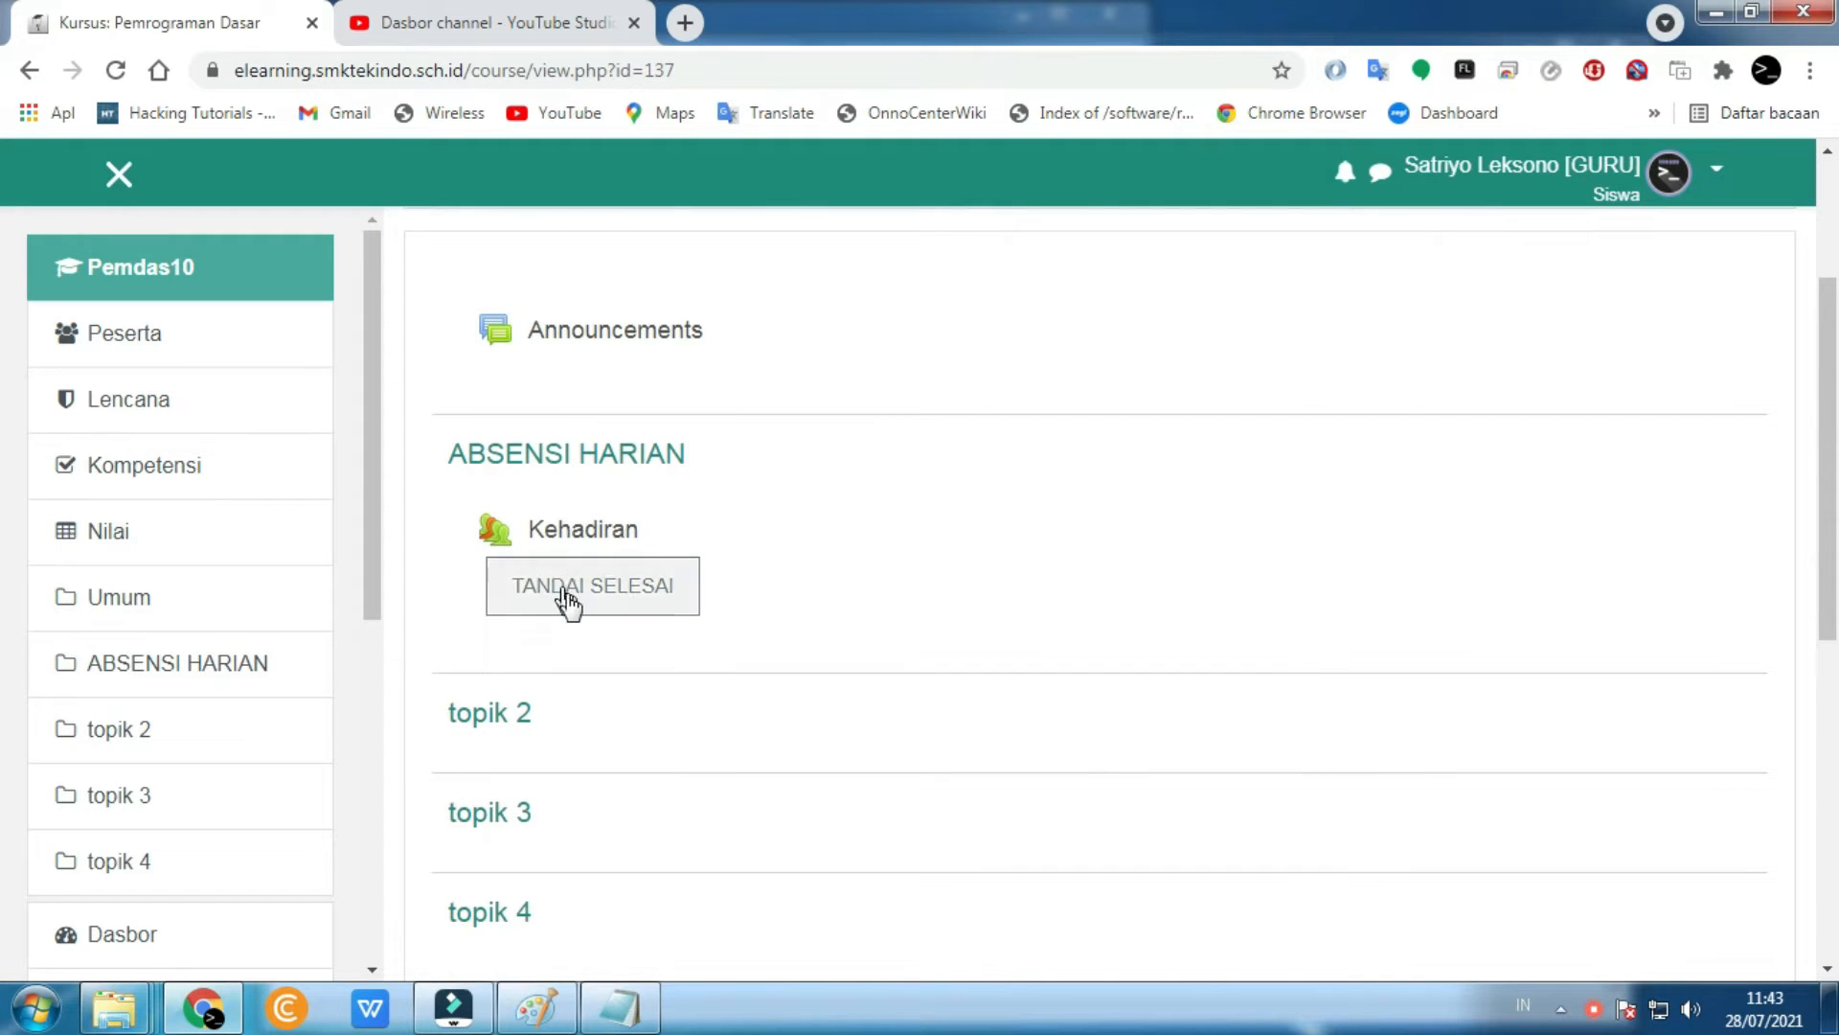
click(584, 539)
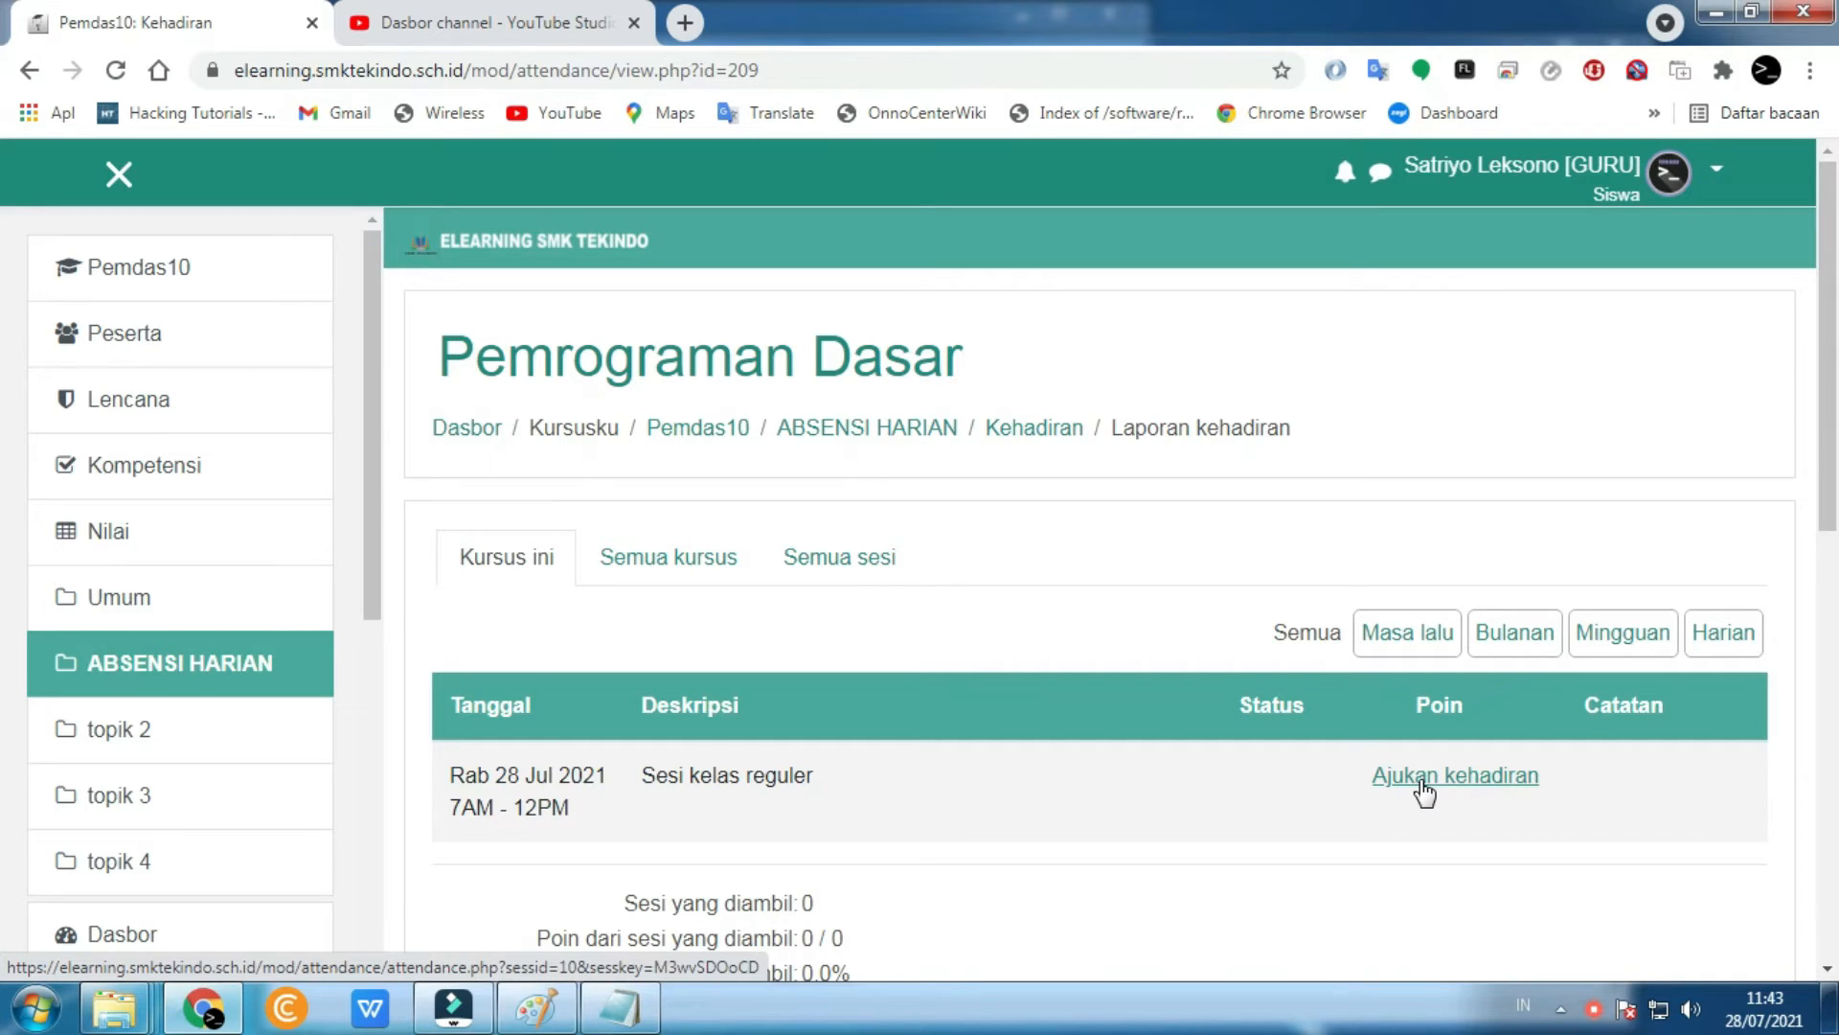
- Return to the normal teacher role on the Kehadiran sessions page
click(1667, 169)
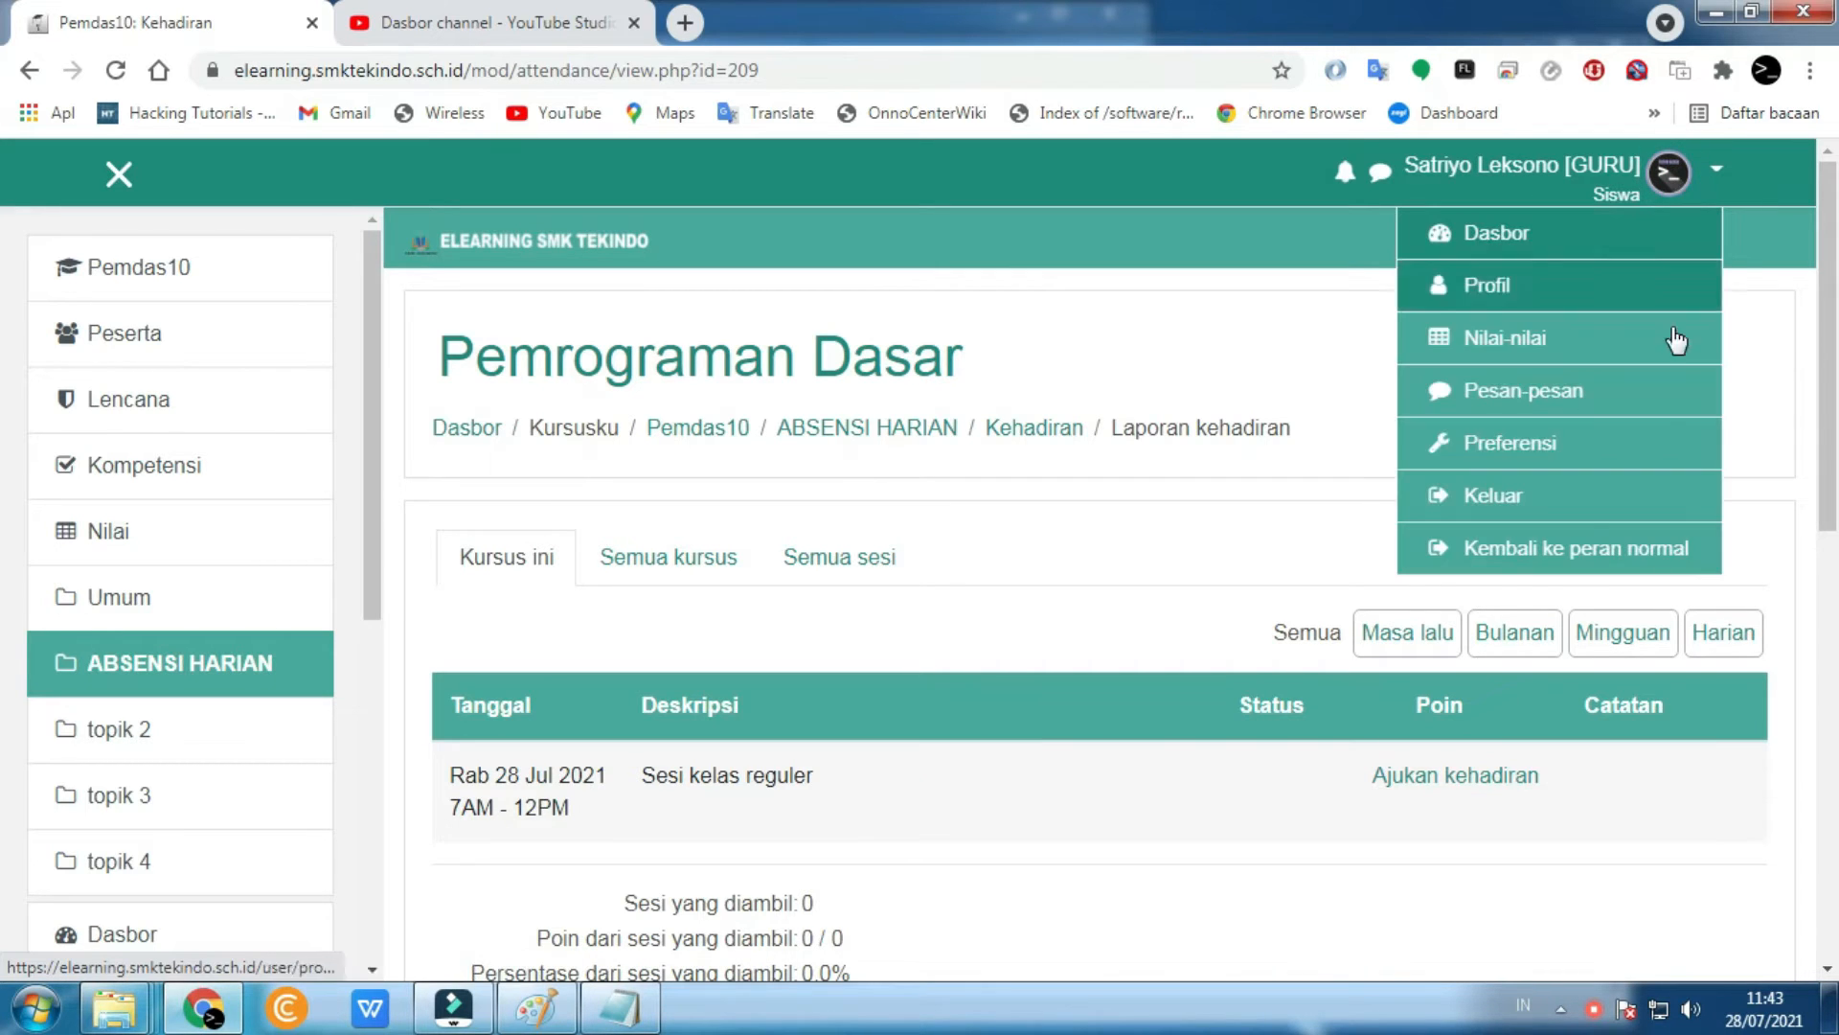
click(1598, 546)
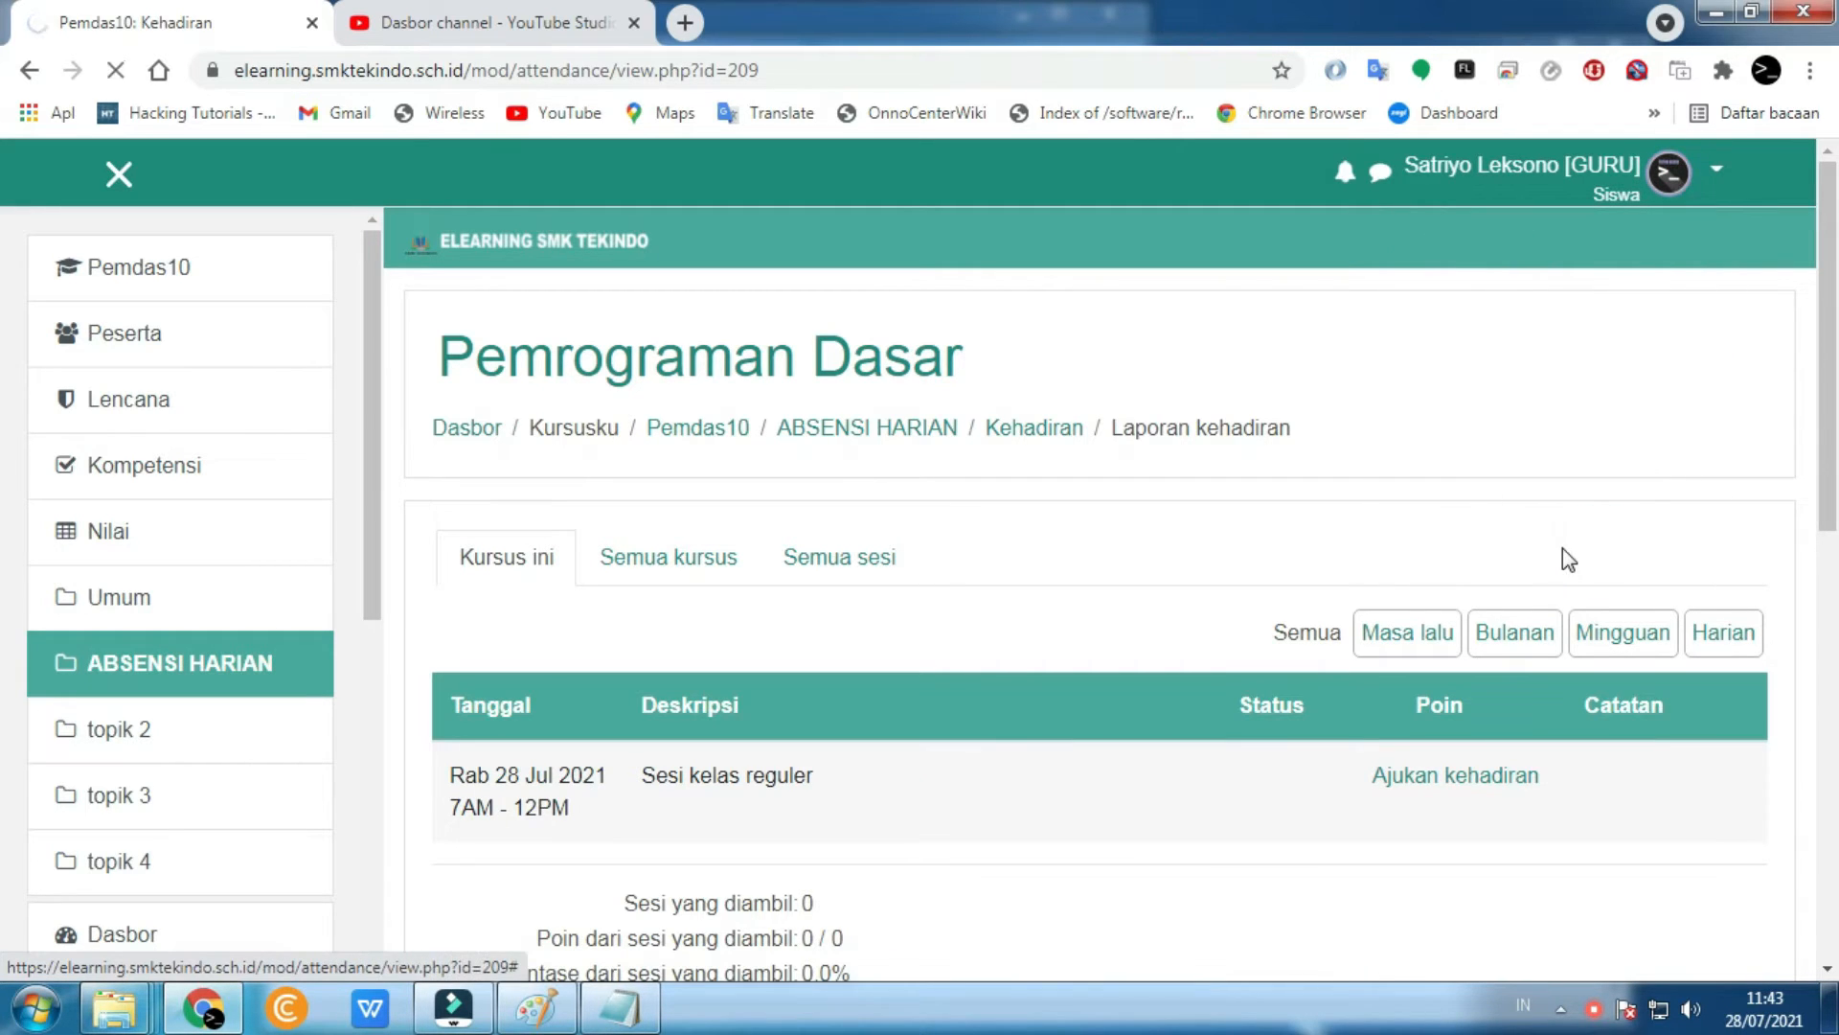
scroll(499, 625, down, 1)
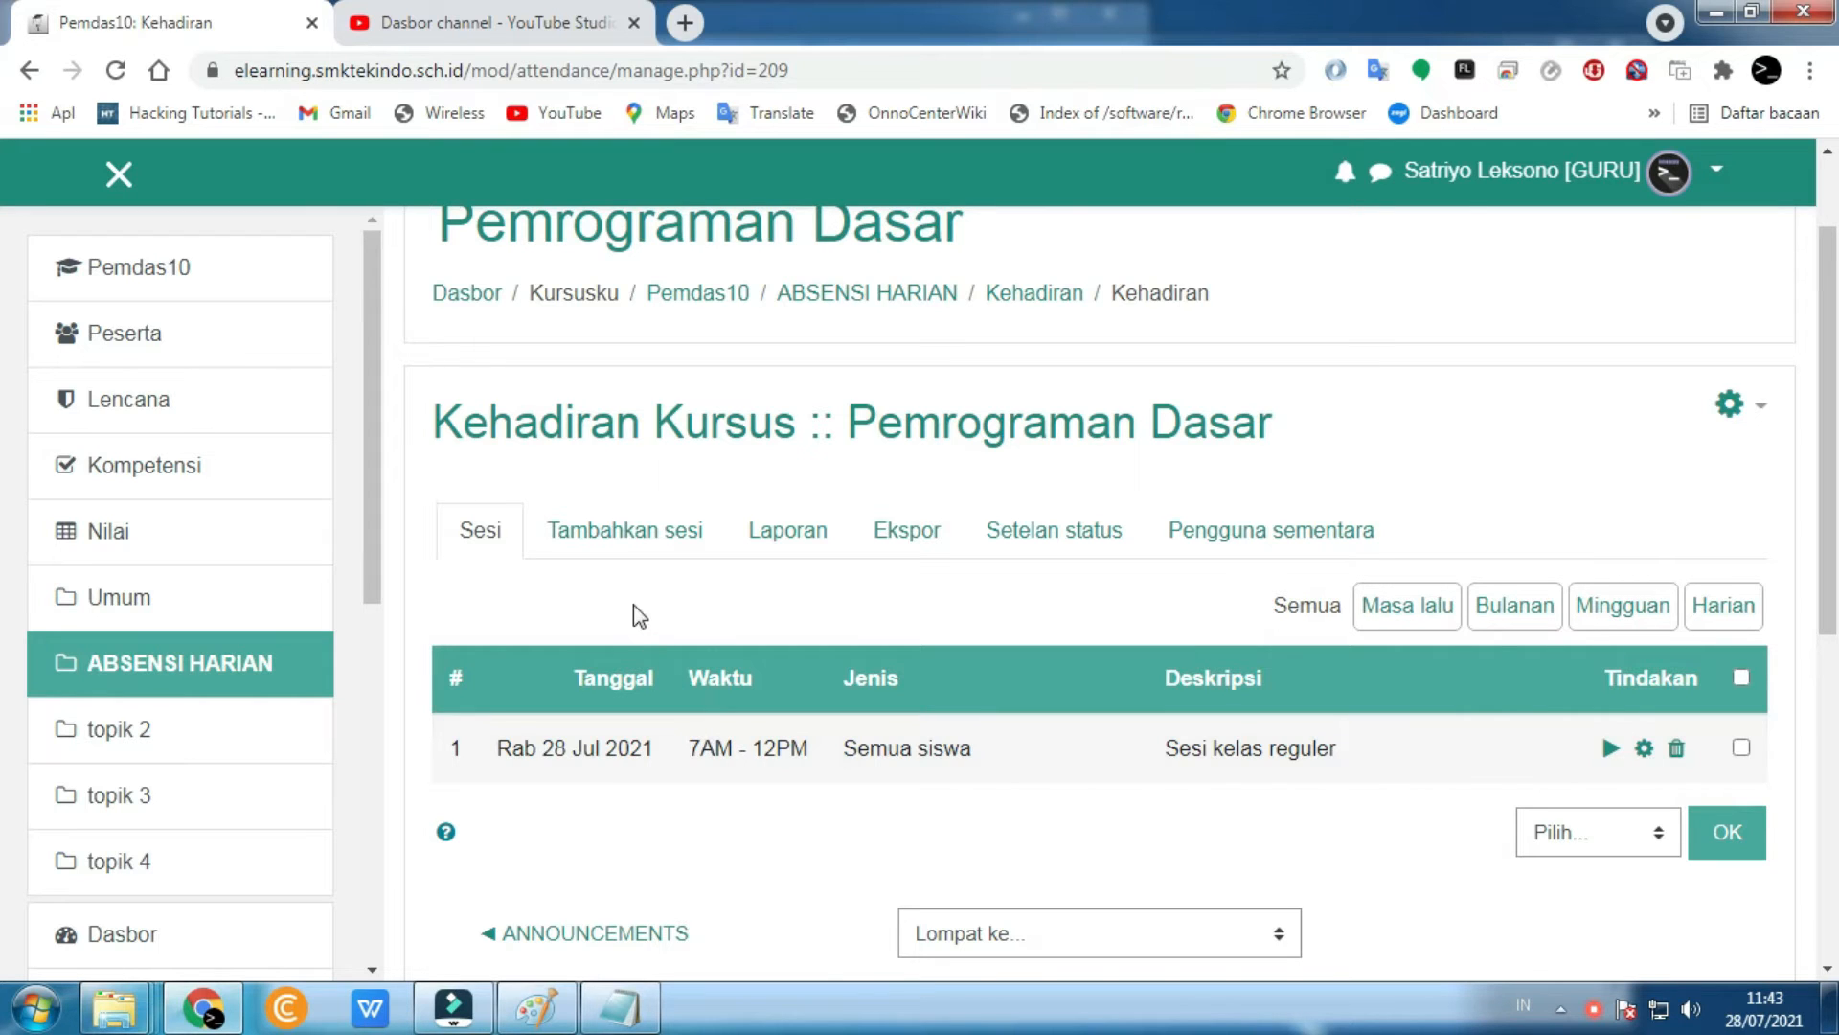
- Open the Tambahkan sesi form and keep the session date at 28 Juli 2021
click(621, 535)
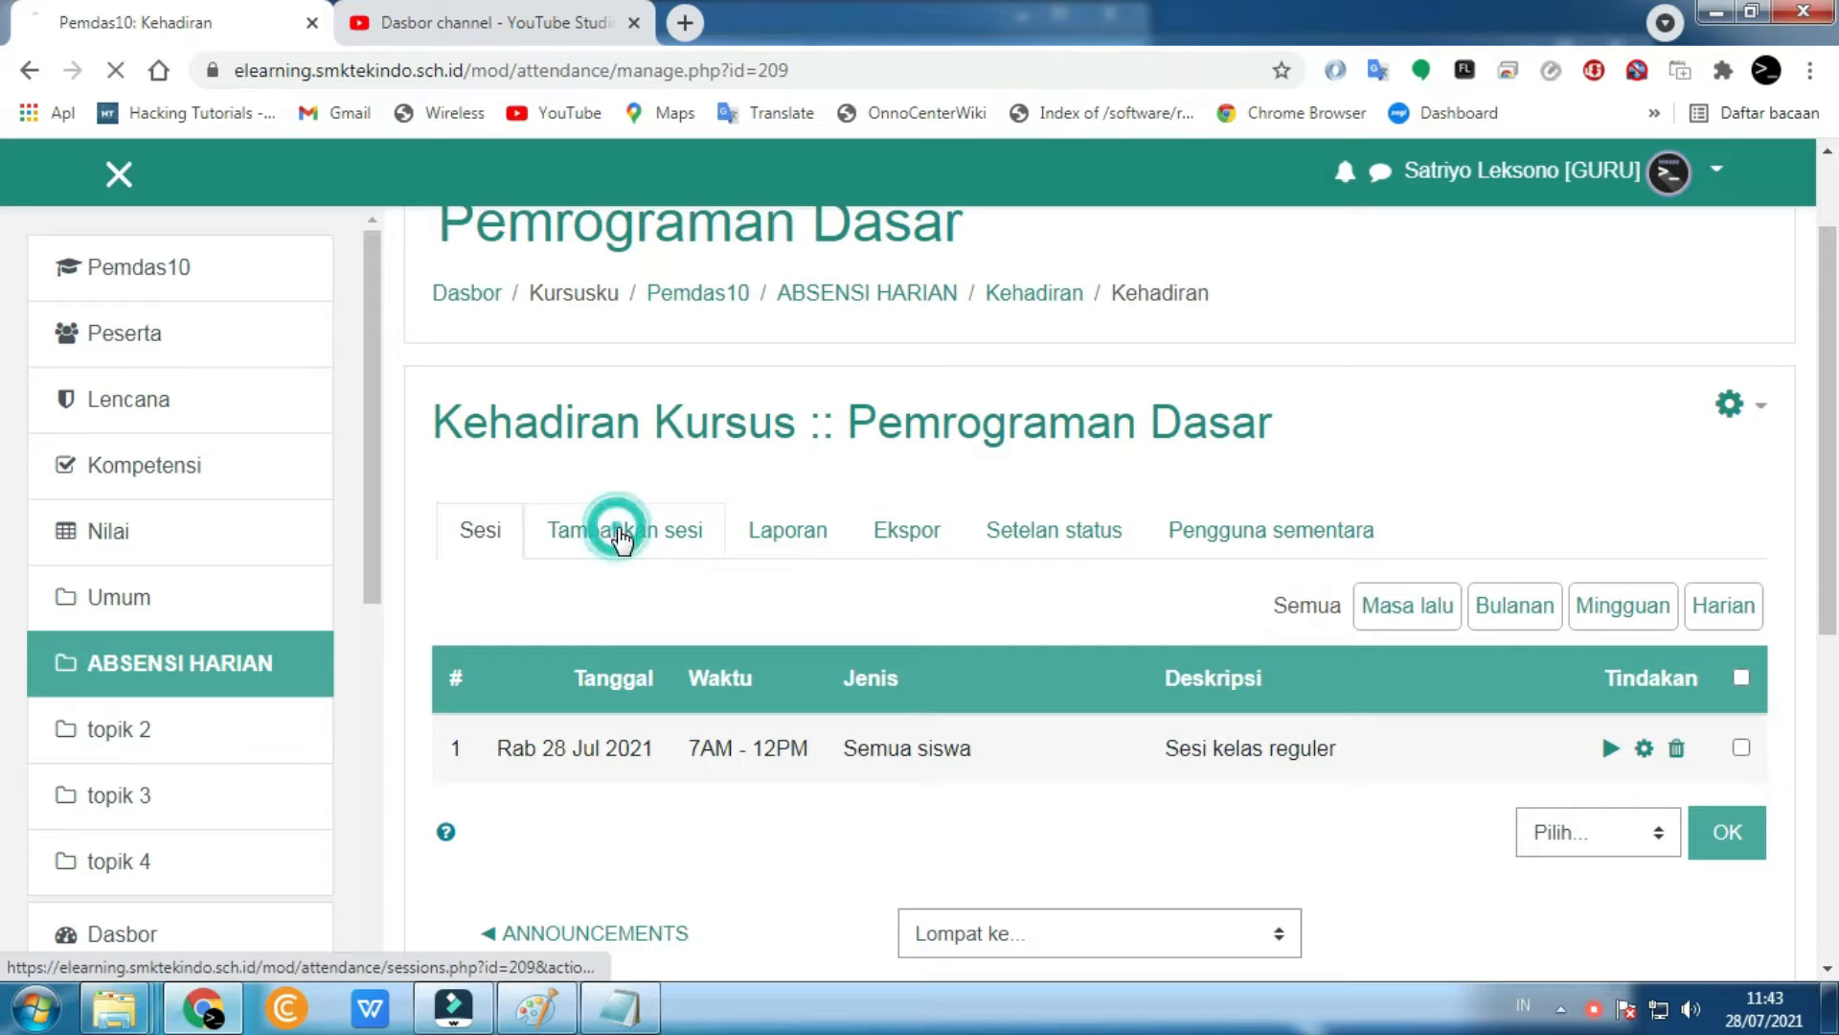
scroll(808, 711, down, 2)
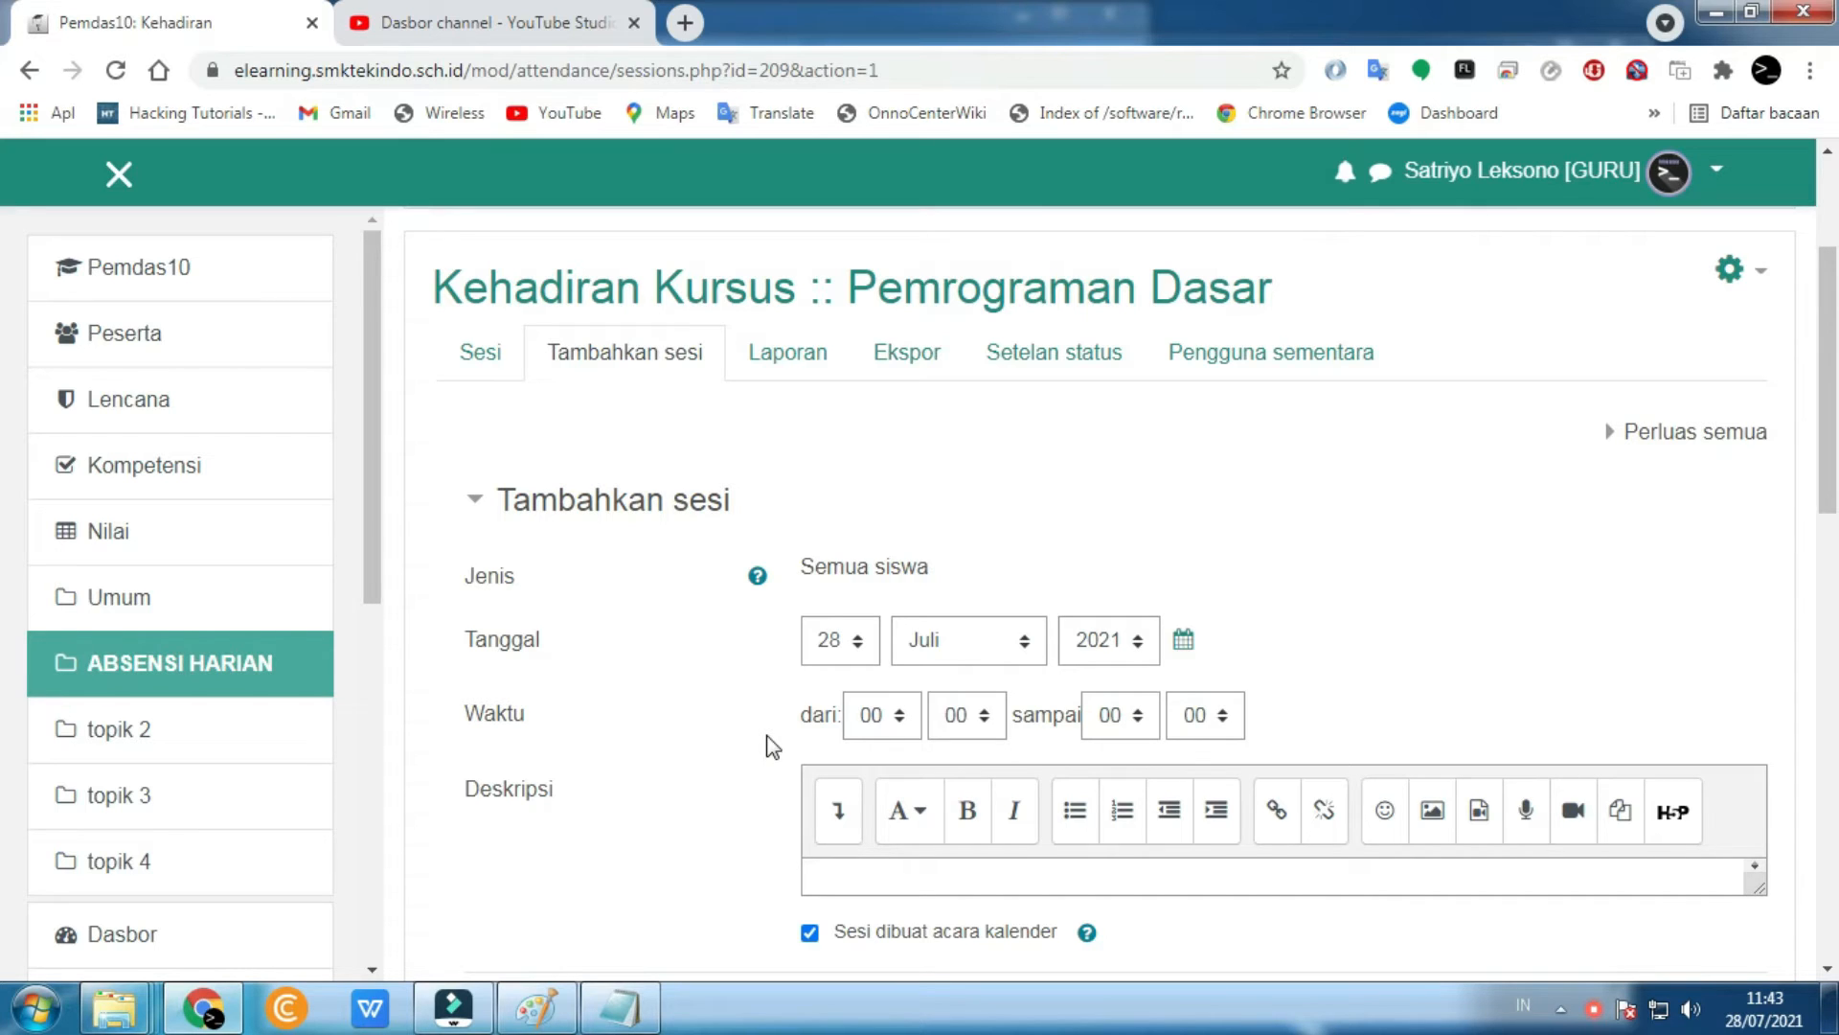
click(896, 725)
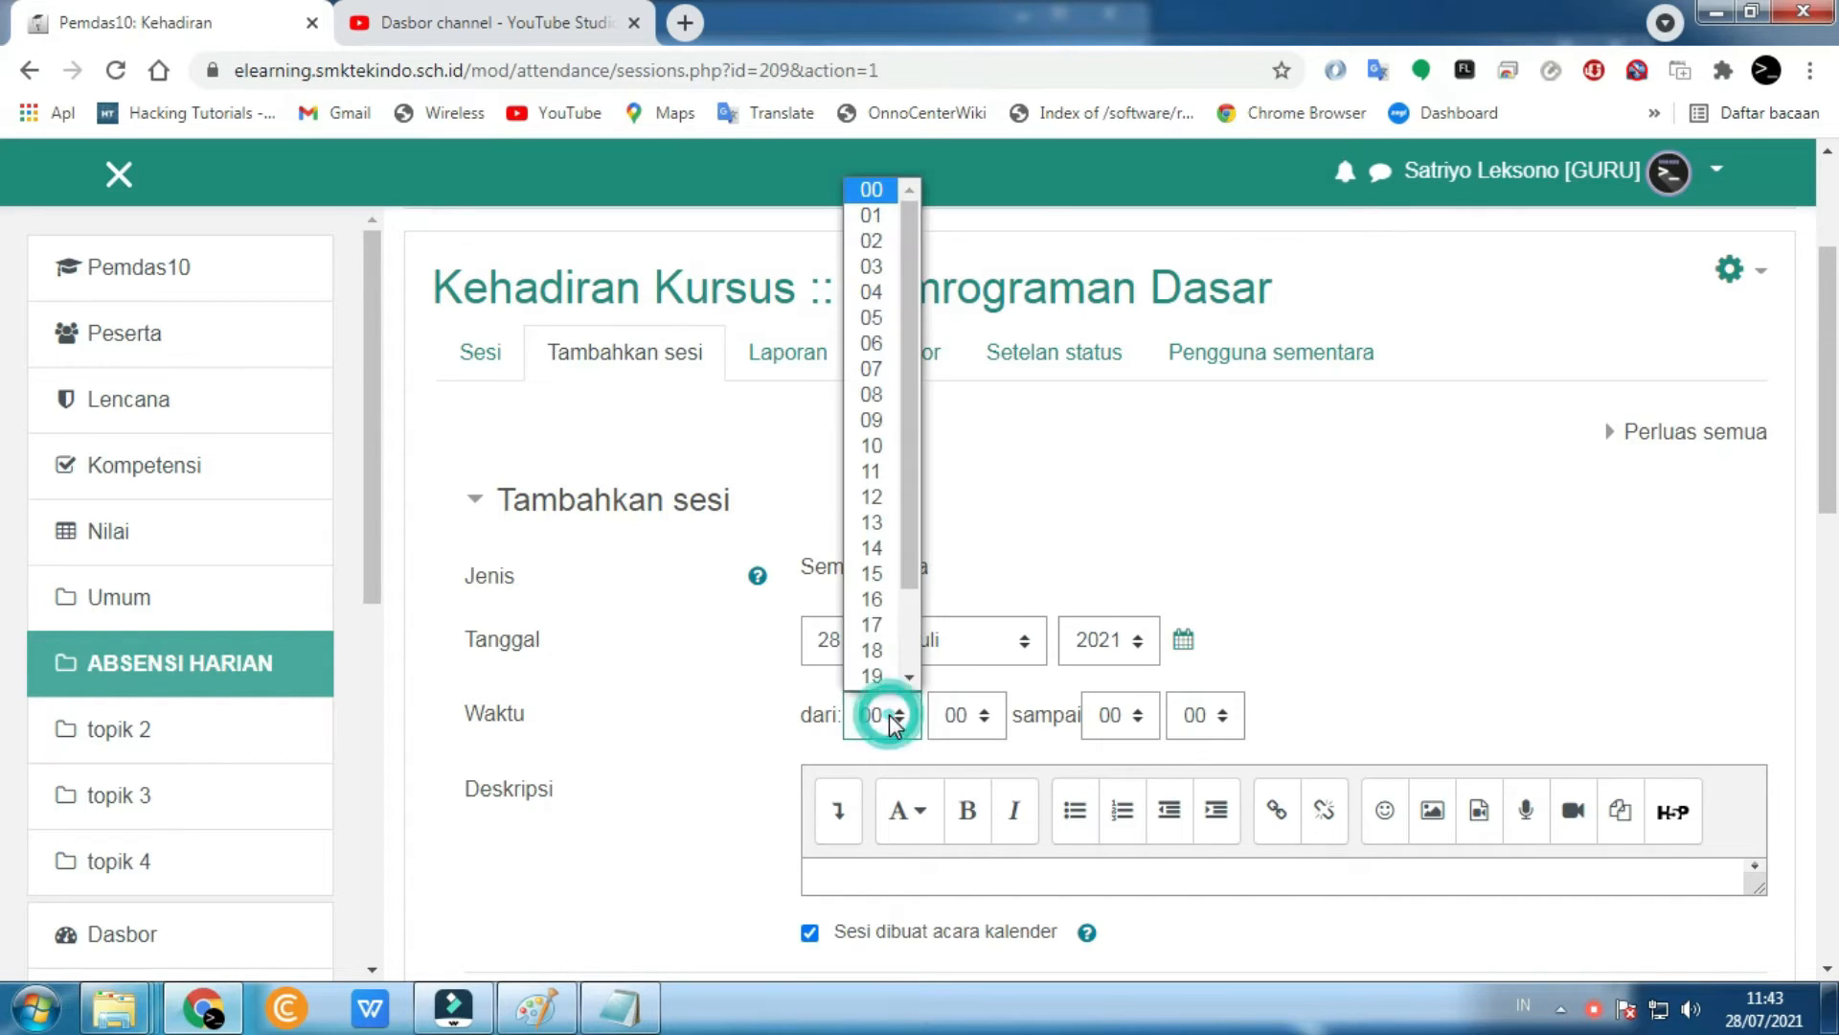
click(765, 730)
click(858, 640)
click(843, 637)
scroll(711, 682, down, 1)
click(862, 505)
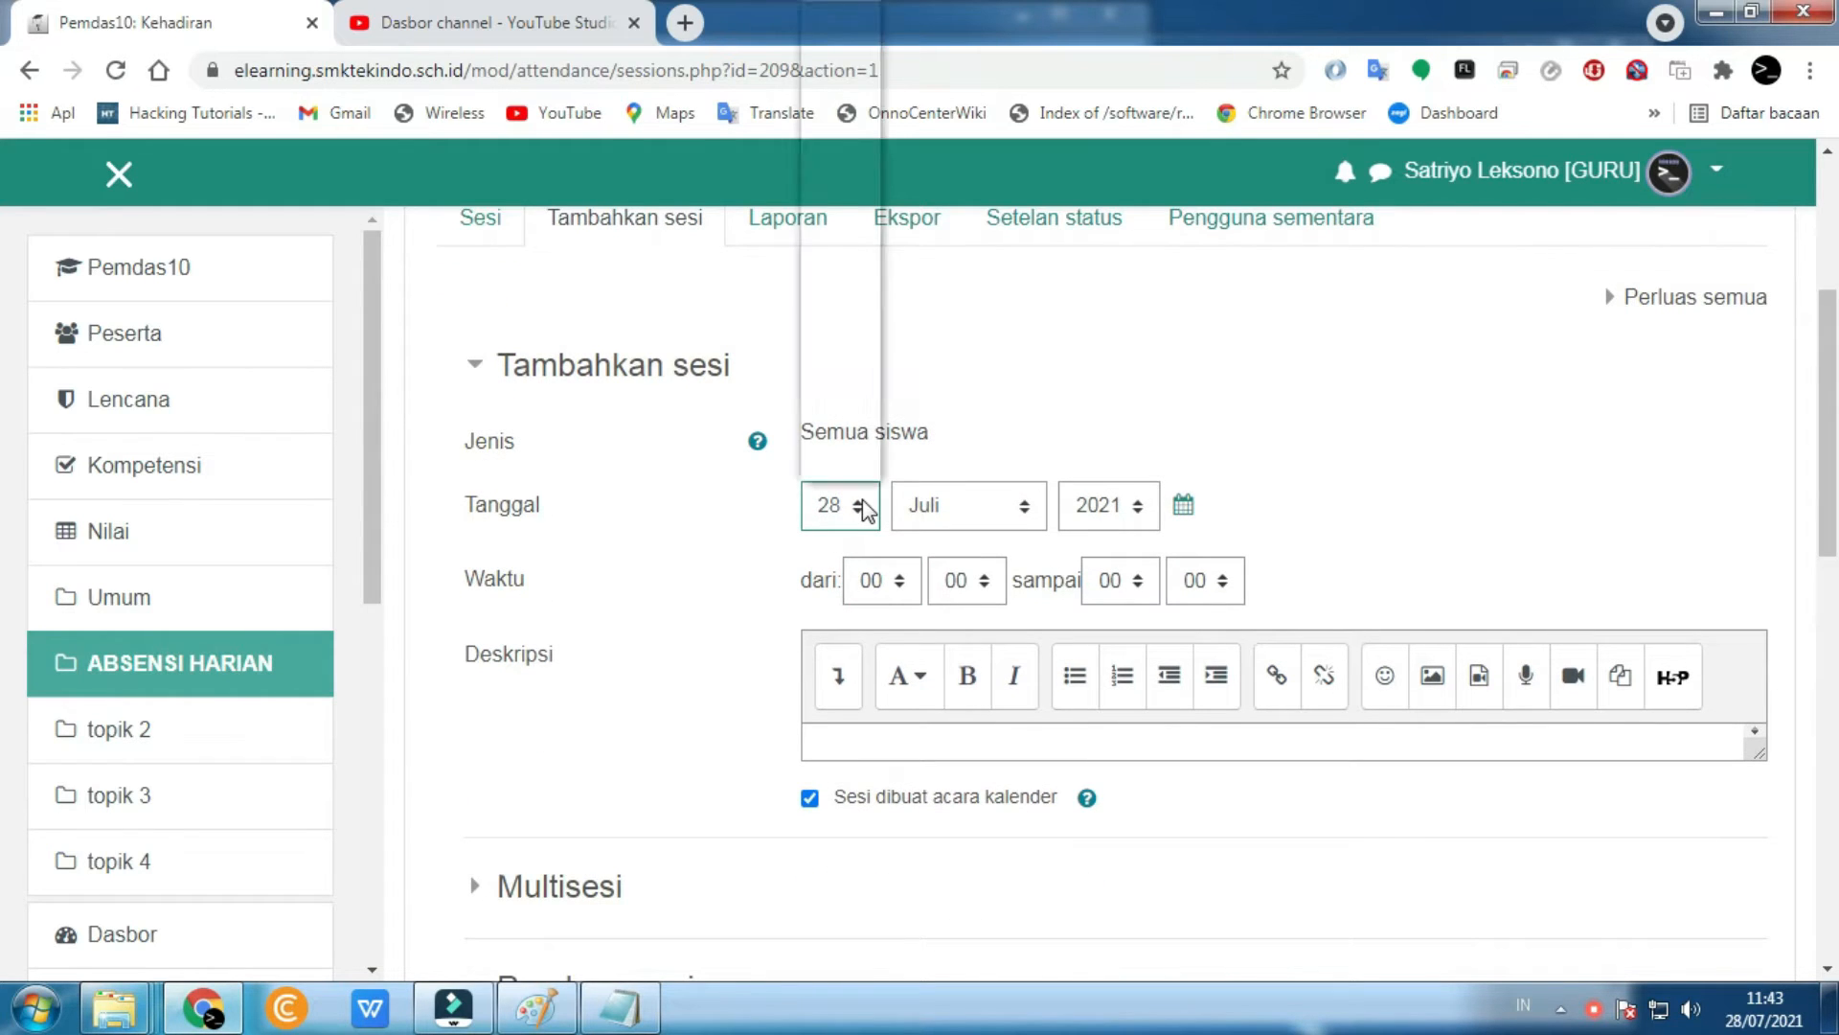
click(847, 468)
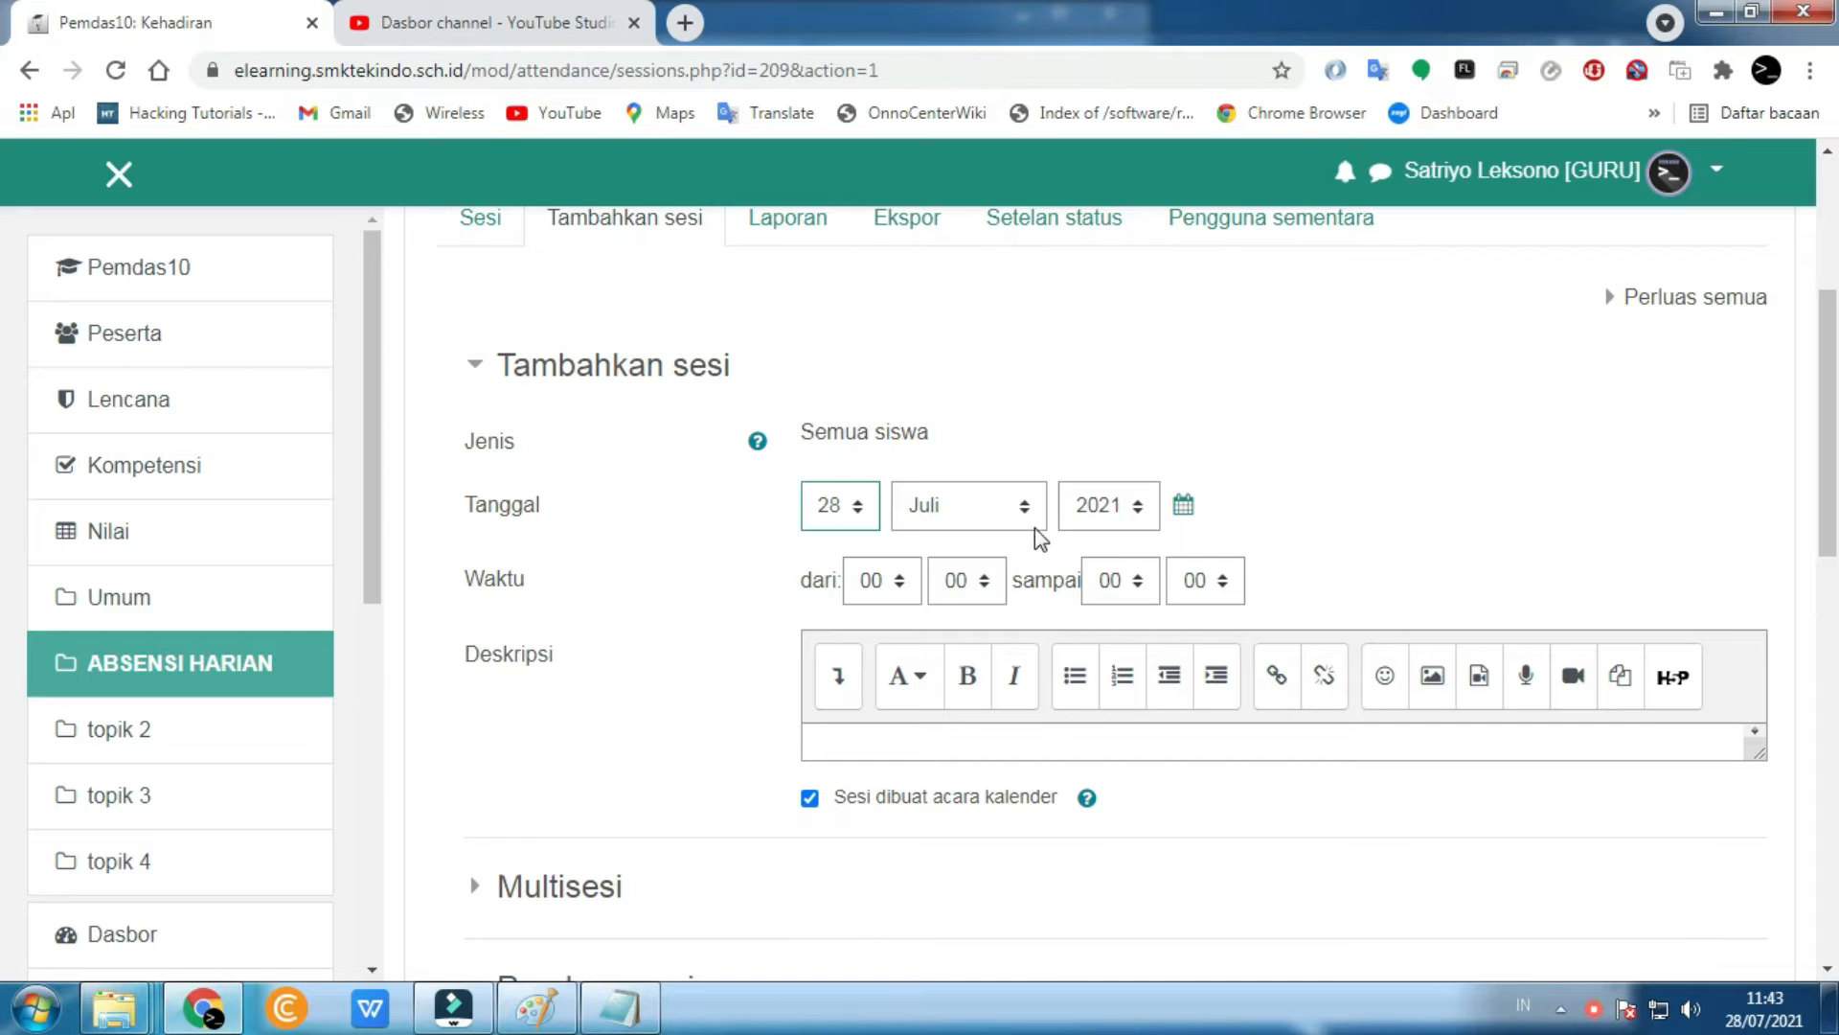
click(1761, 1014)
click(1761, 1016)
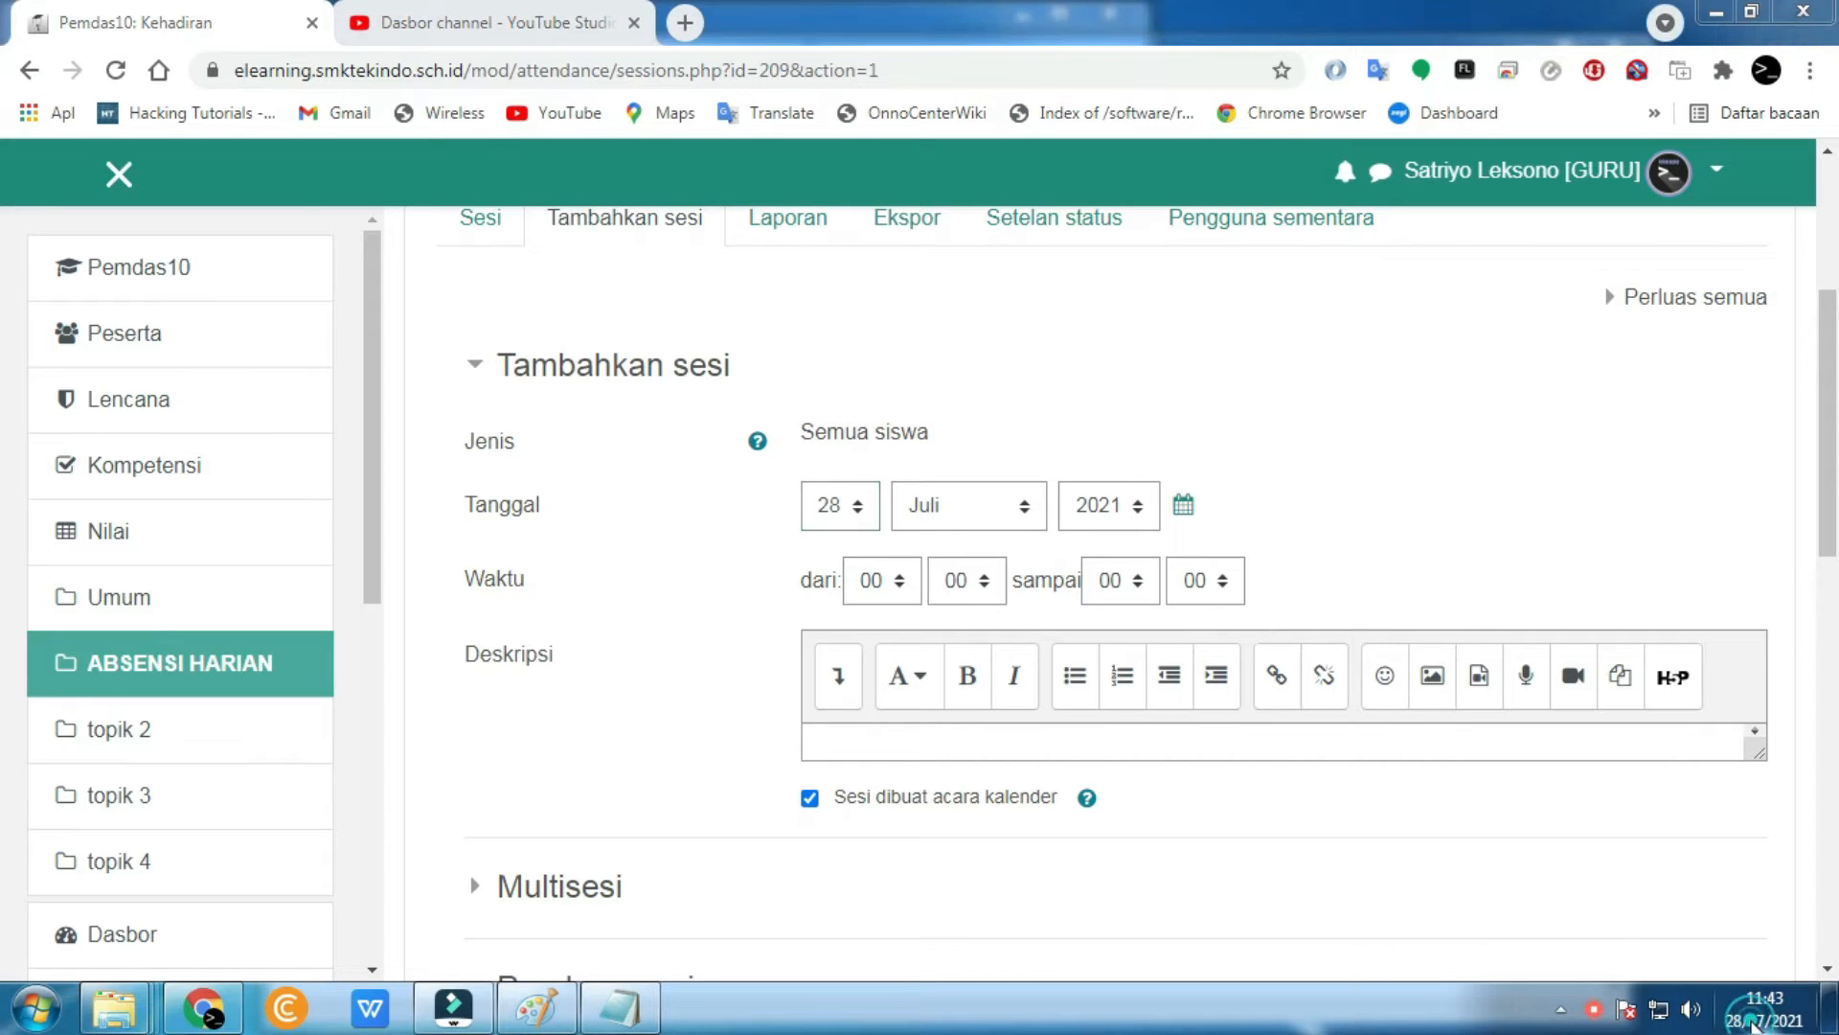
- Set the session time from 07:00 to 12:00
click(883, 582)
click(871, 234)
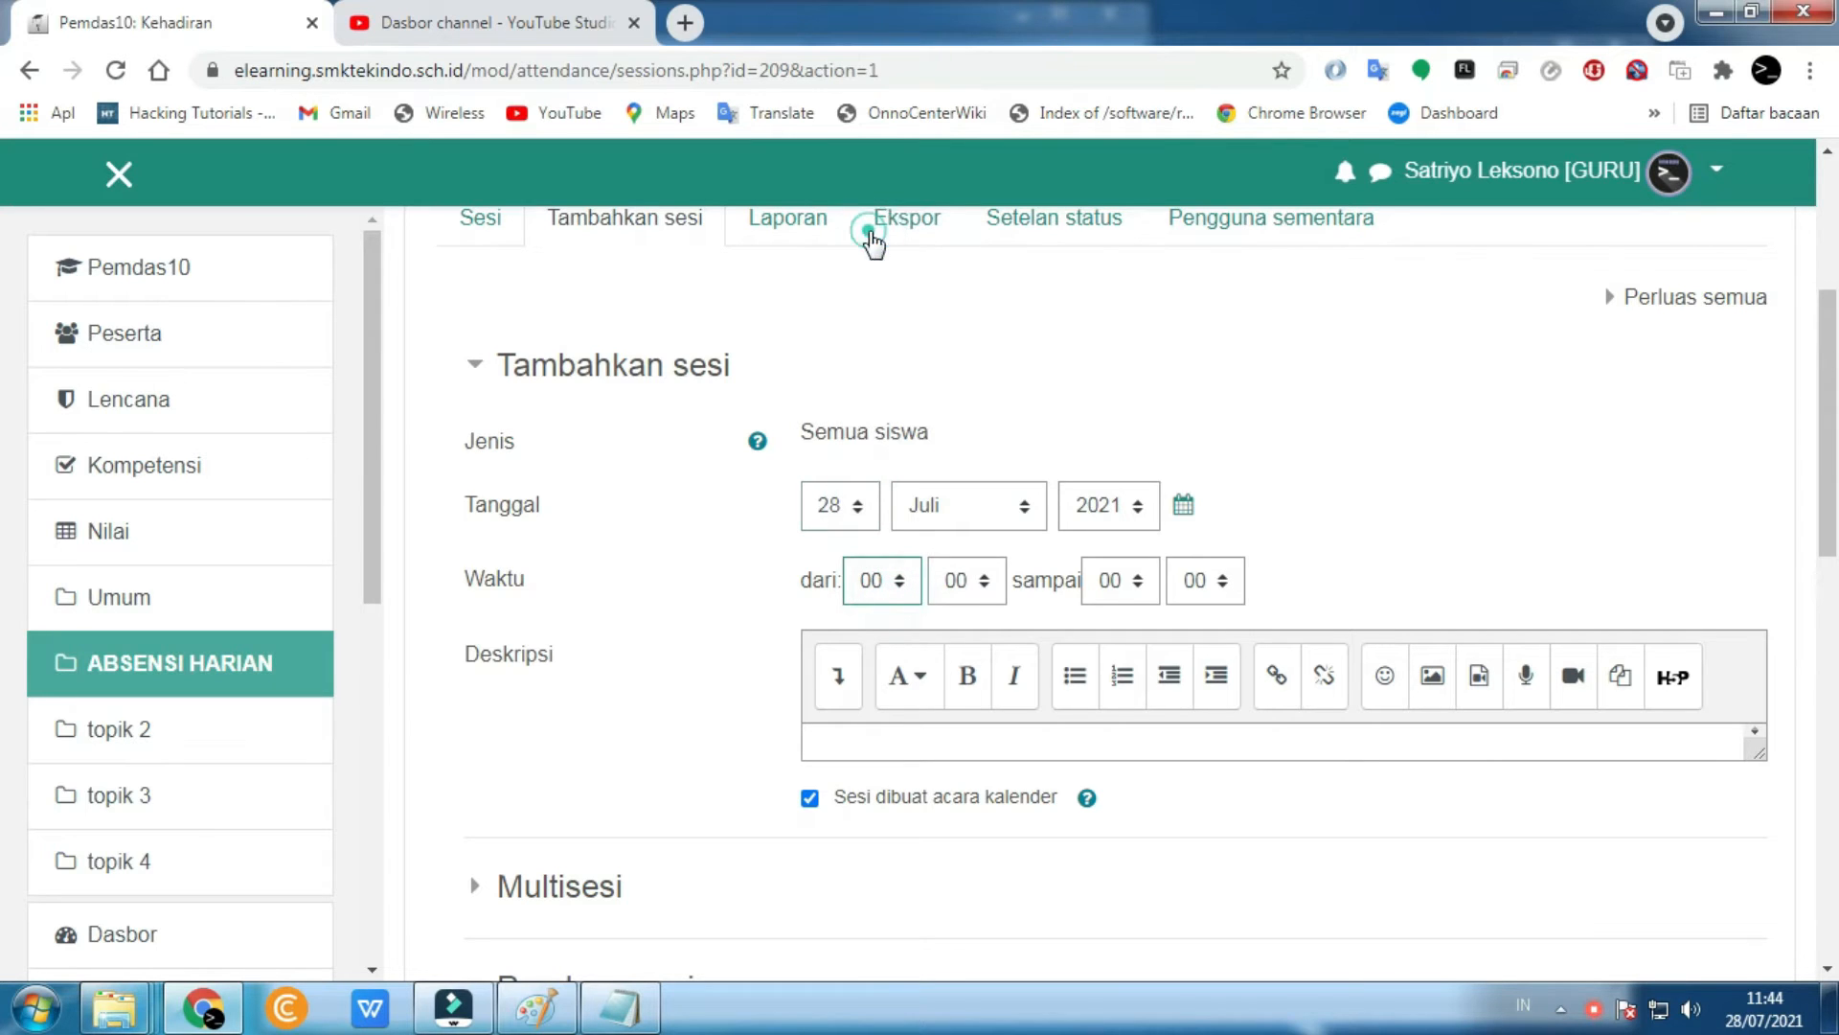
click(1111, 581)
click(1109, 363)
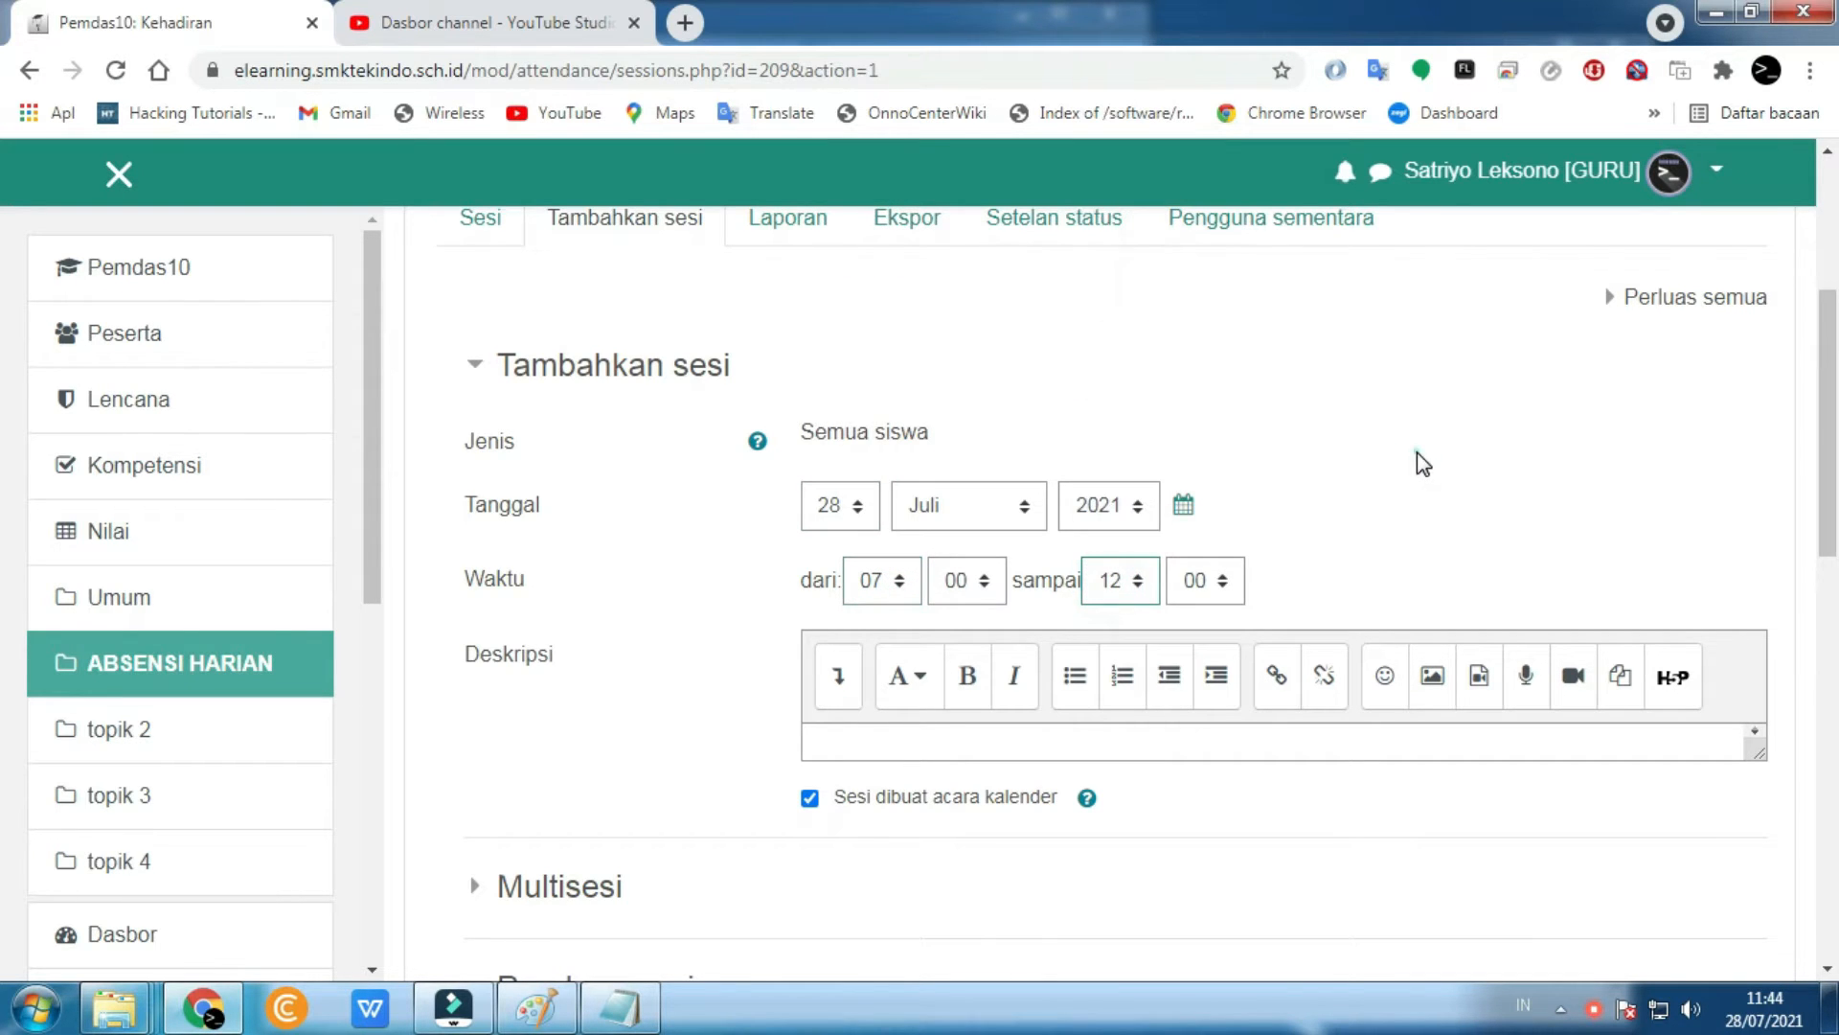
scroll(1419, 456, down, 2)
scroll(1417, 452, down, 1)
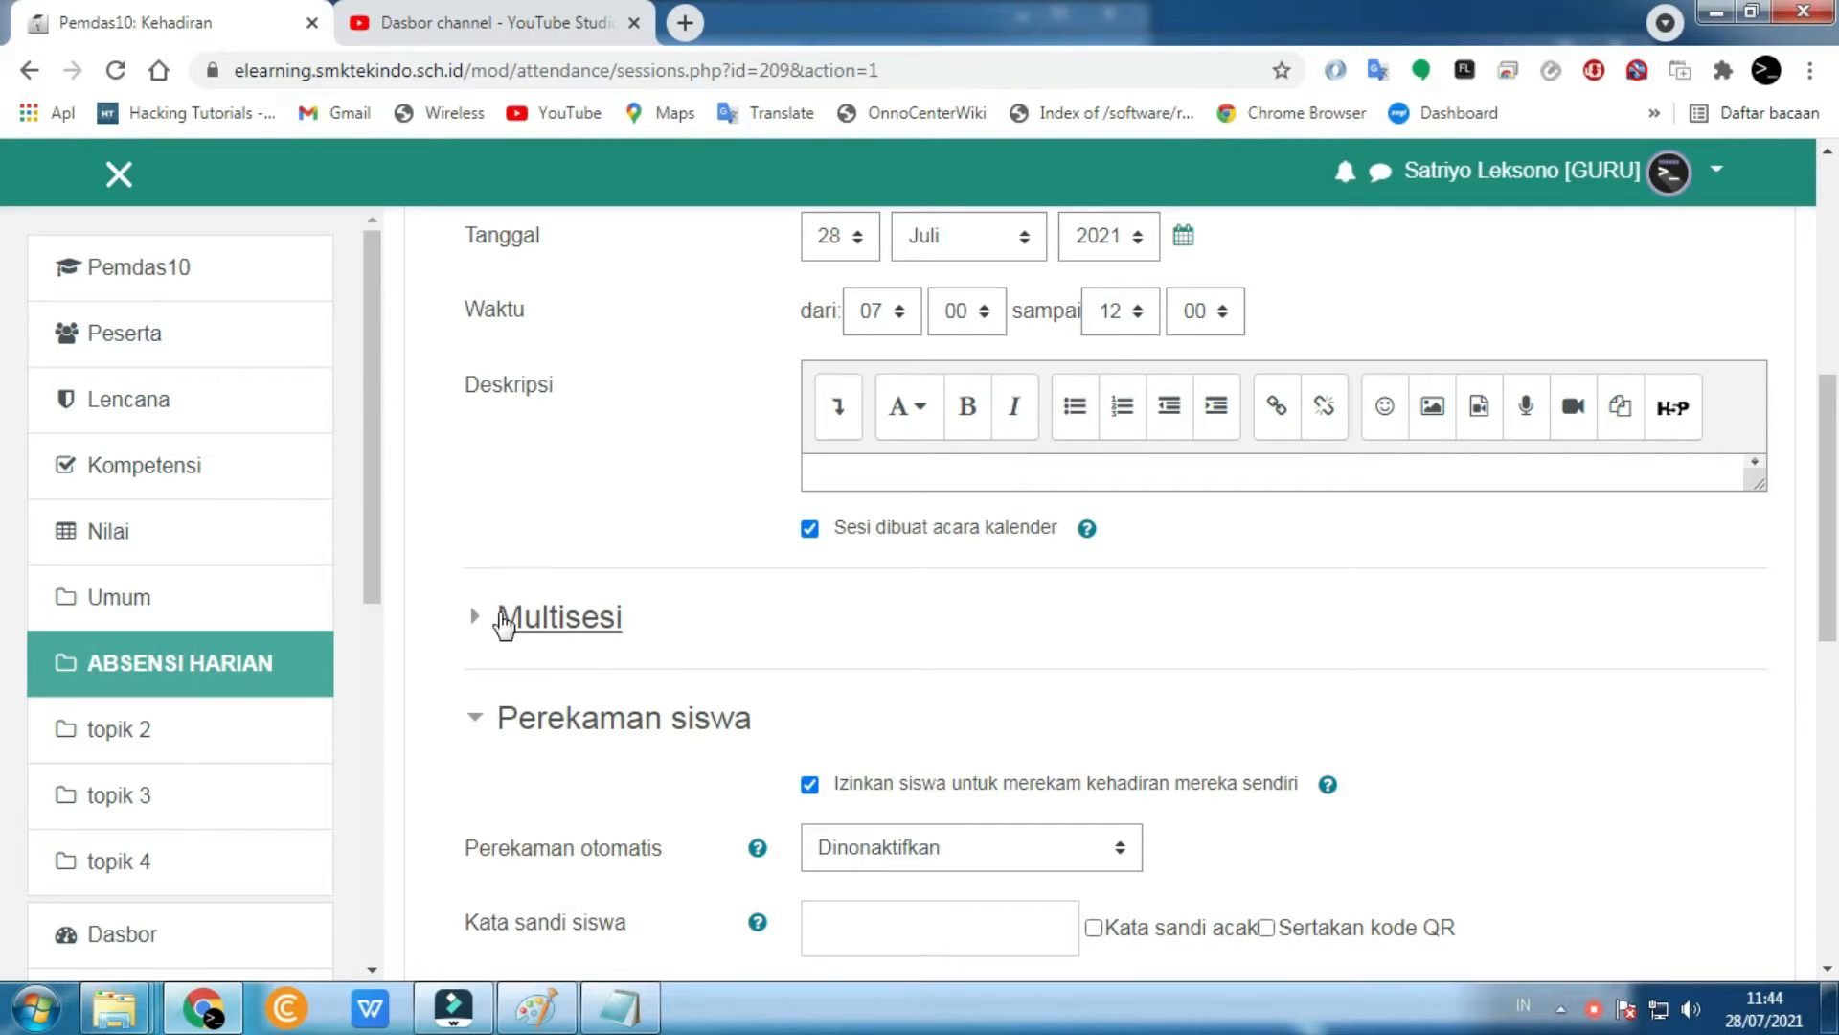
- In Multisesi, turn on Ulangi sesi and repeat the session every Rabu
click(553, 623)
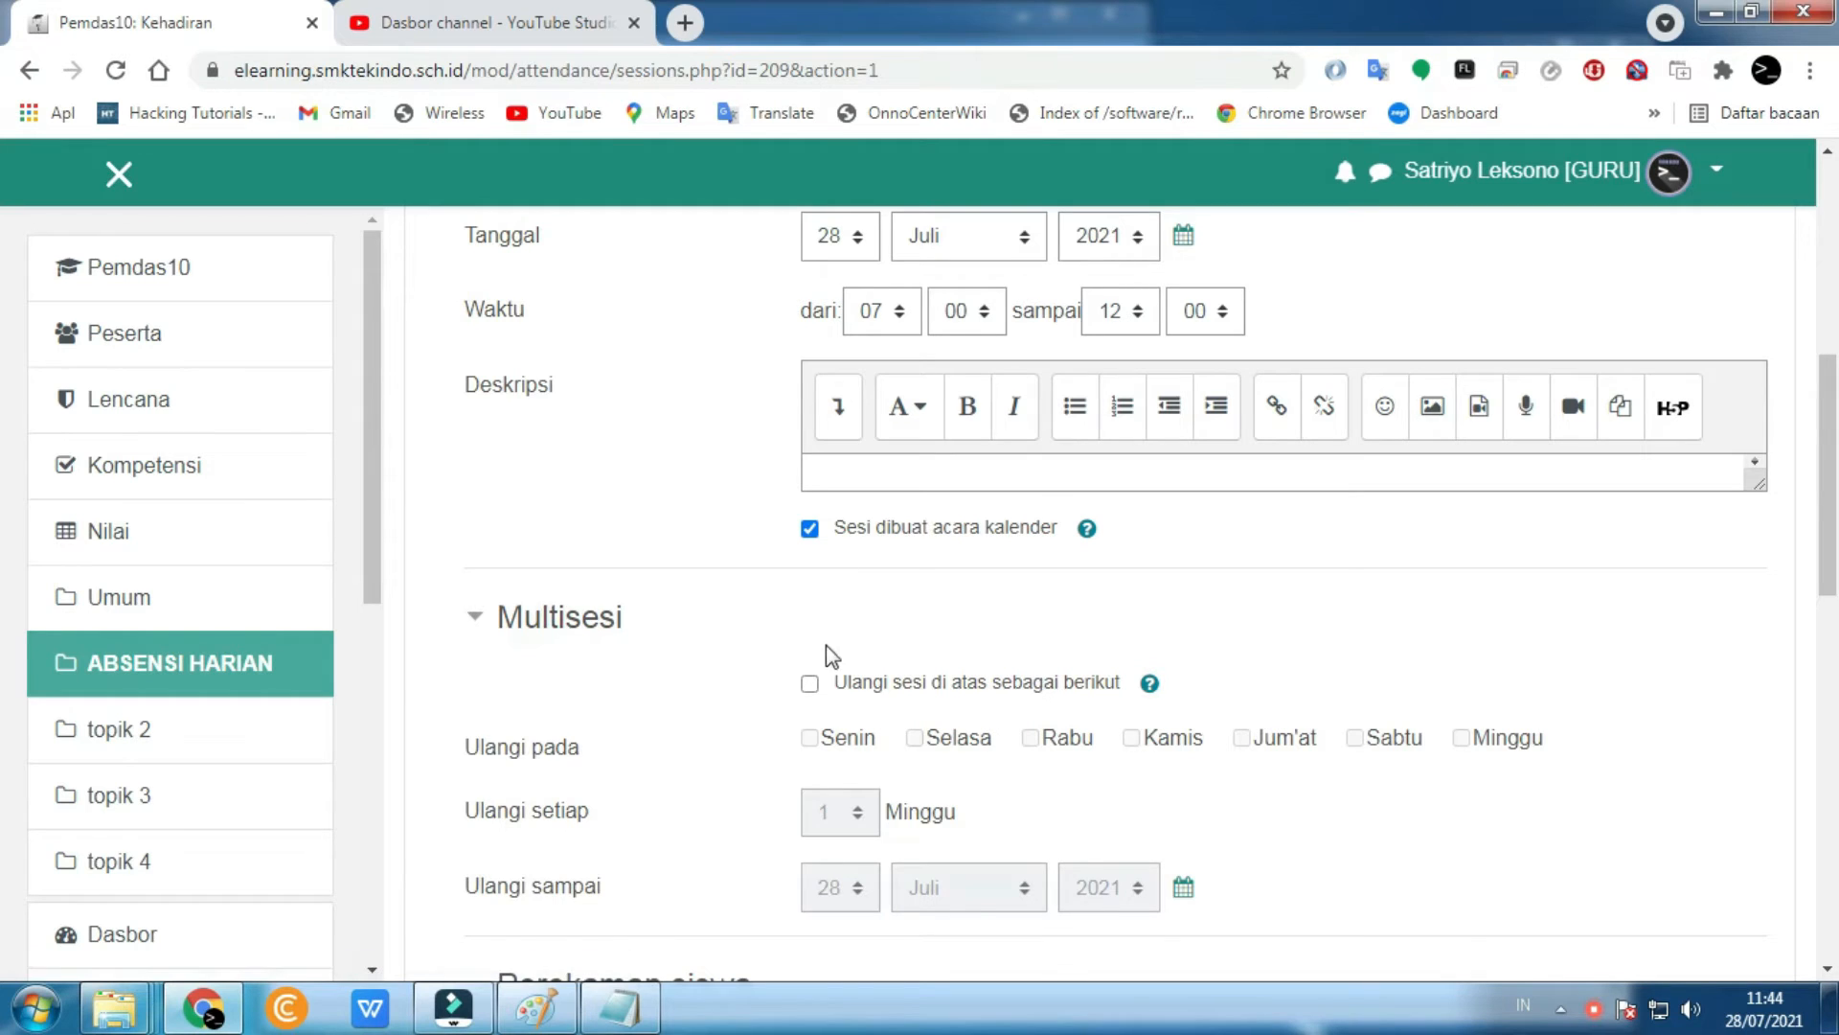
click(809, 684)
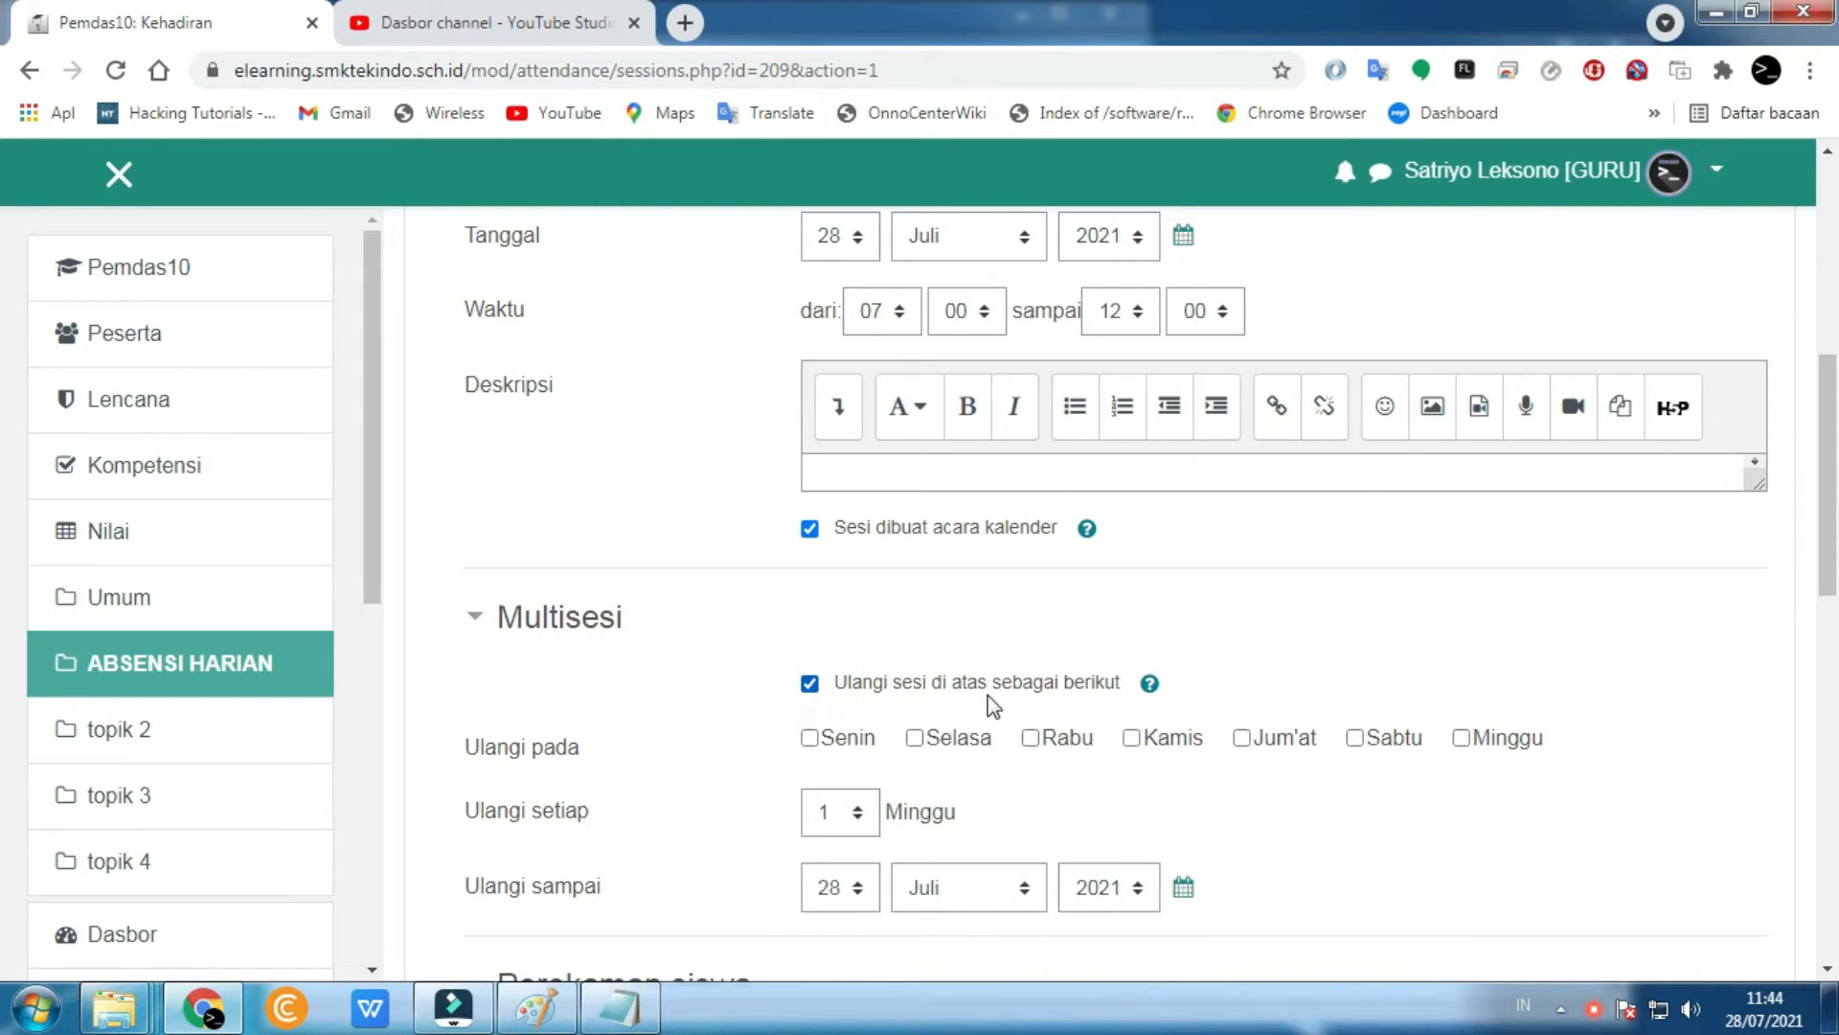
scroll(1006, 704, down, 3)
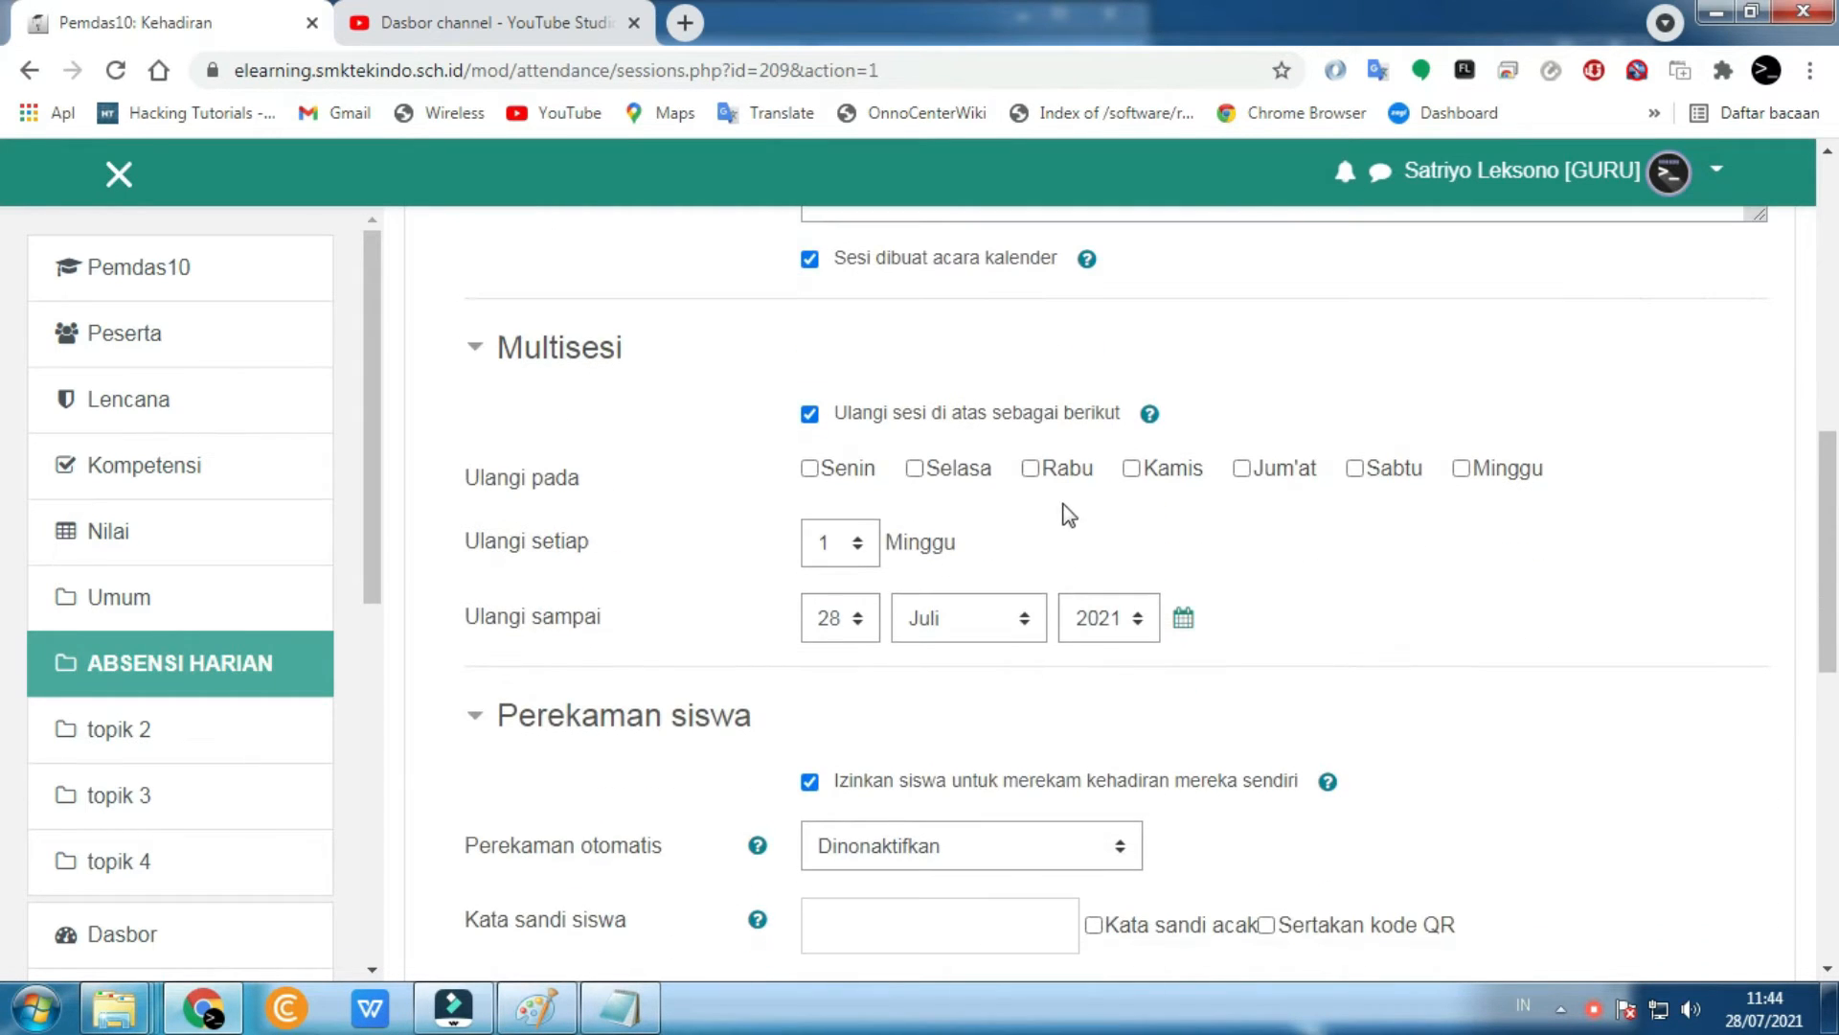
click(1031, 469)
- Set Ulangi sampai to 25 Agustus 2021 and create the weekly sessions
click(857, 621)
click(1765, 1010)
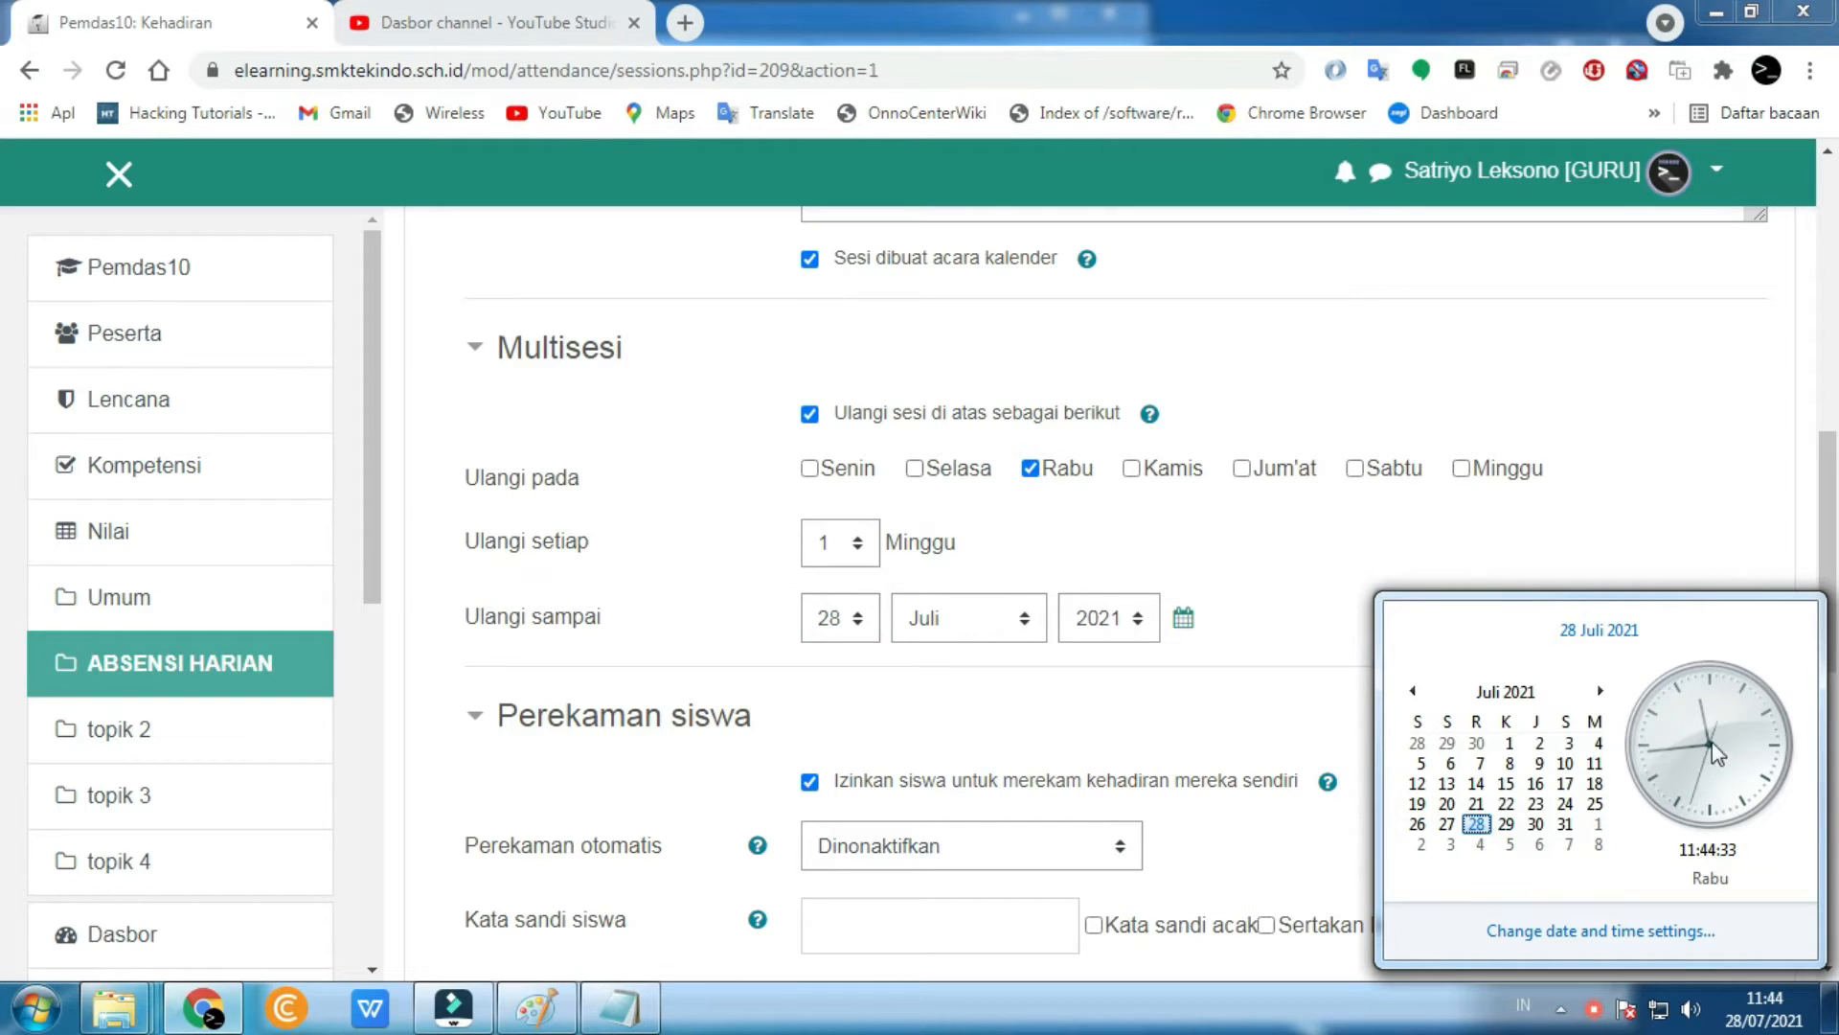
click(1601, 692)
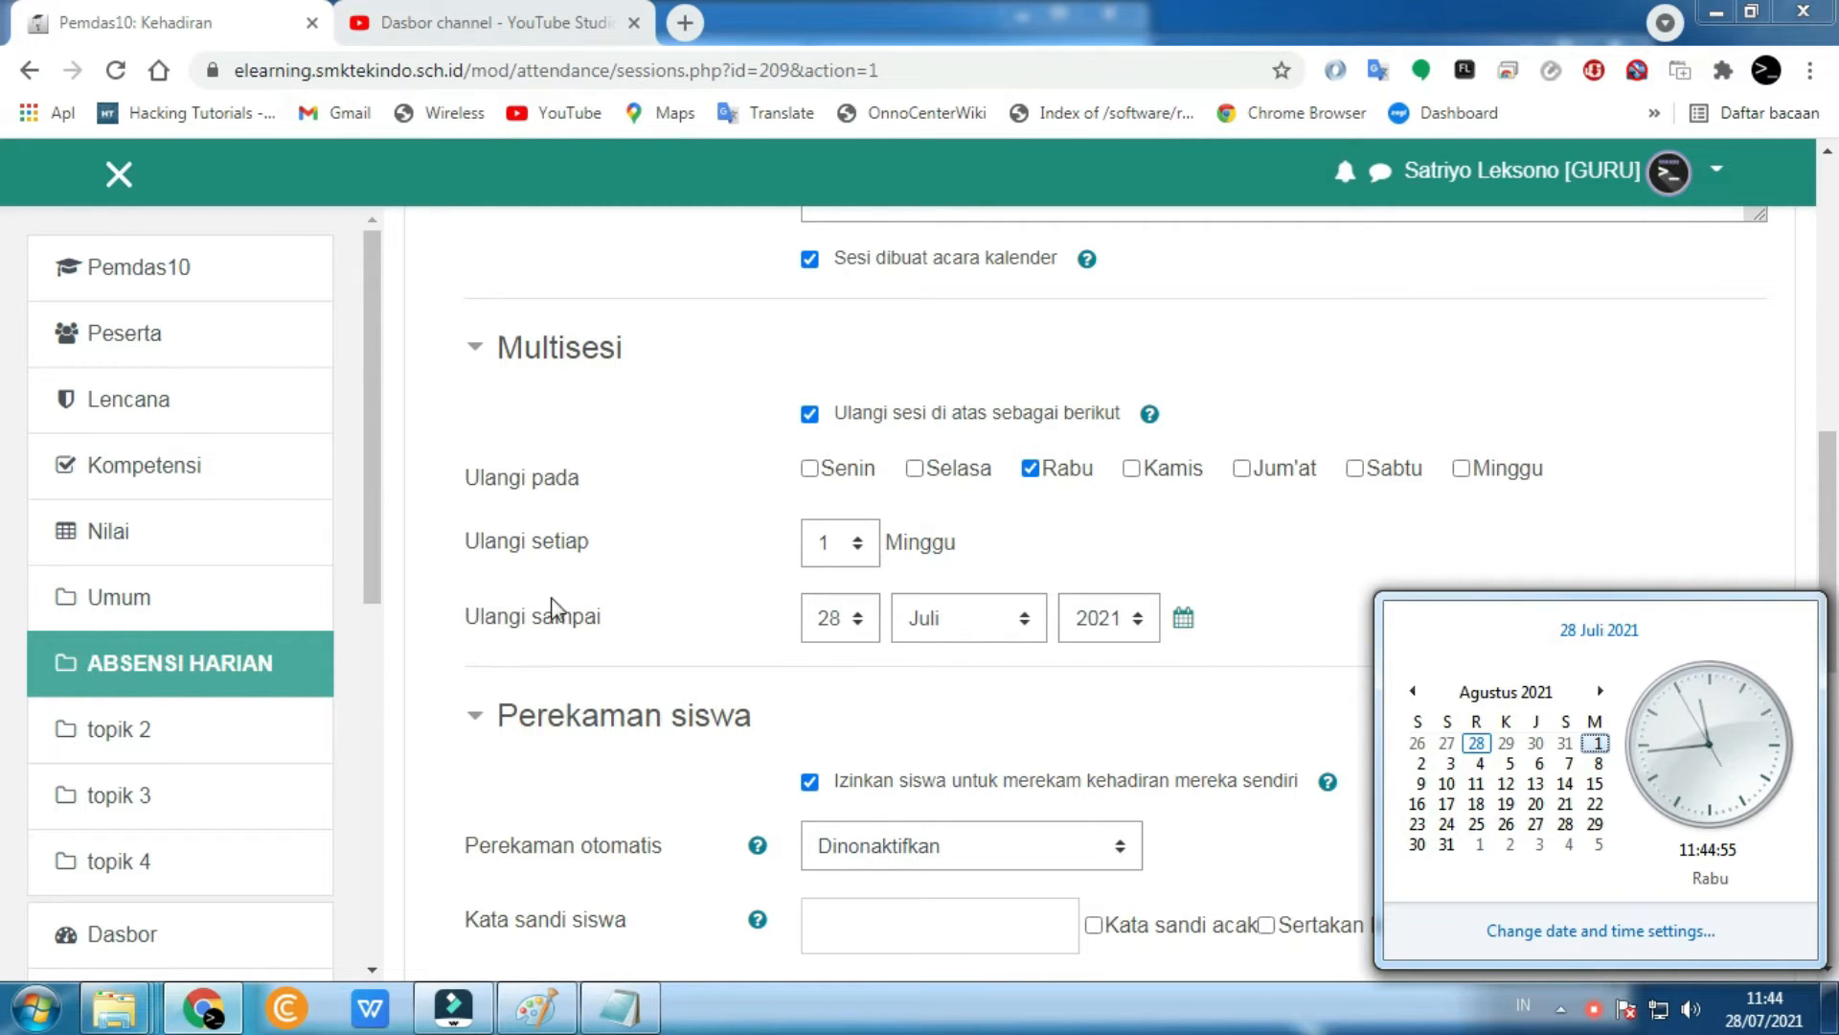
click(847, 618)
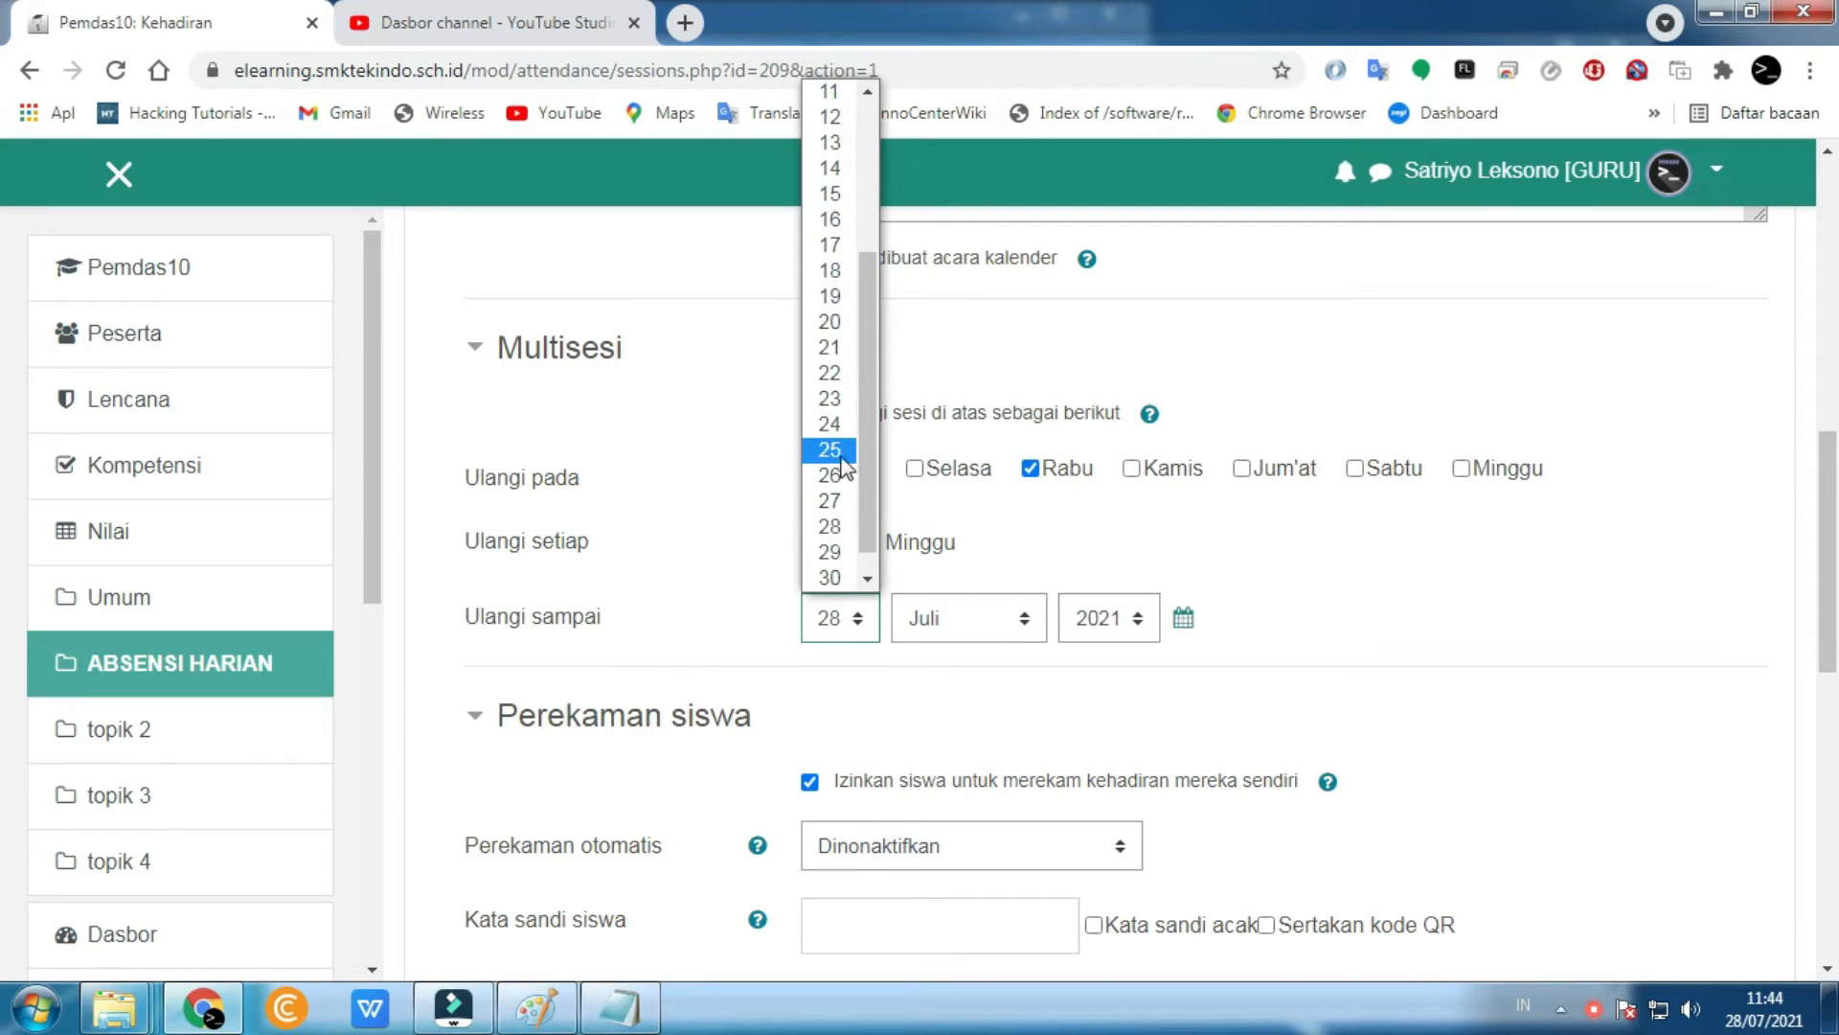
click(842, 456)
click(985, 618)
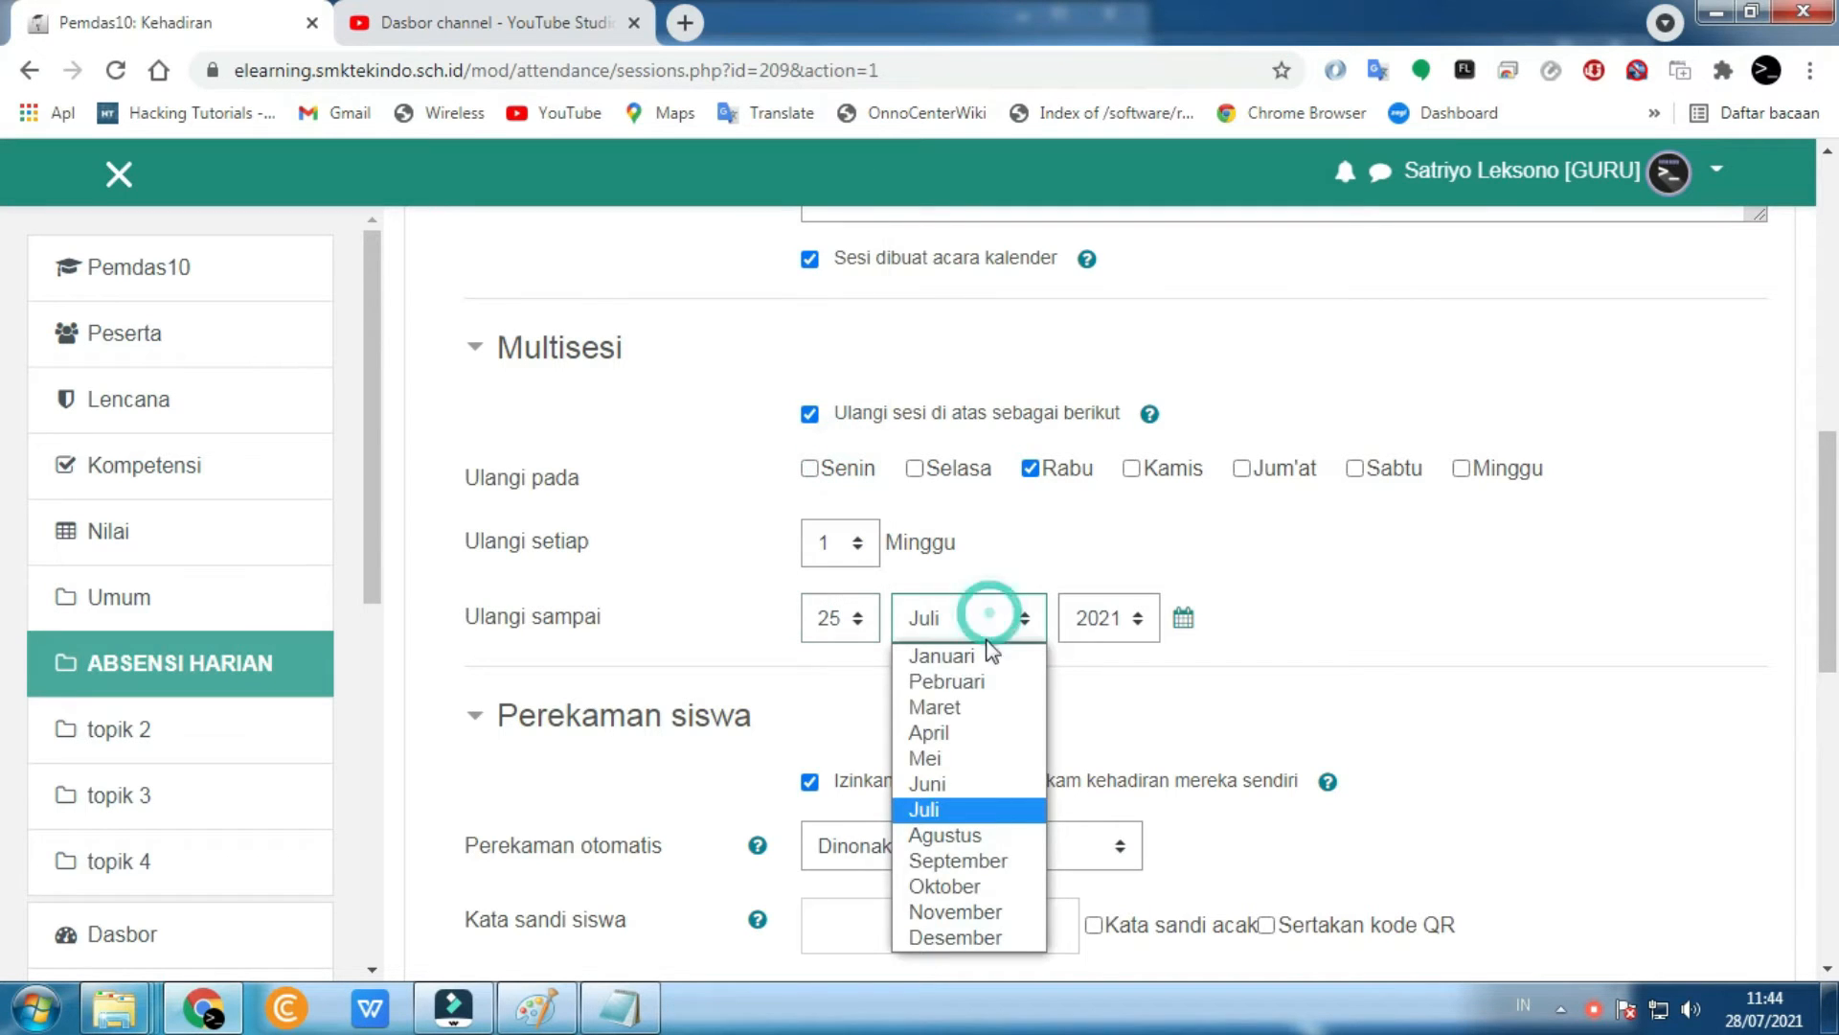
click(973, 831)
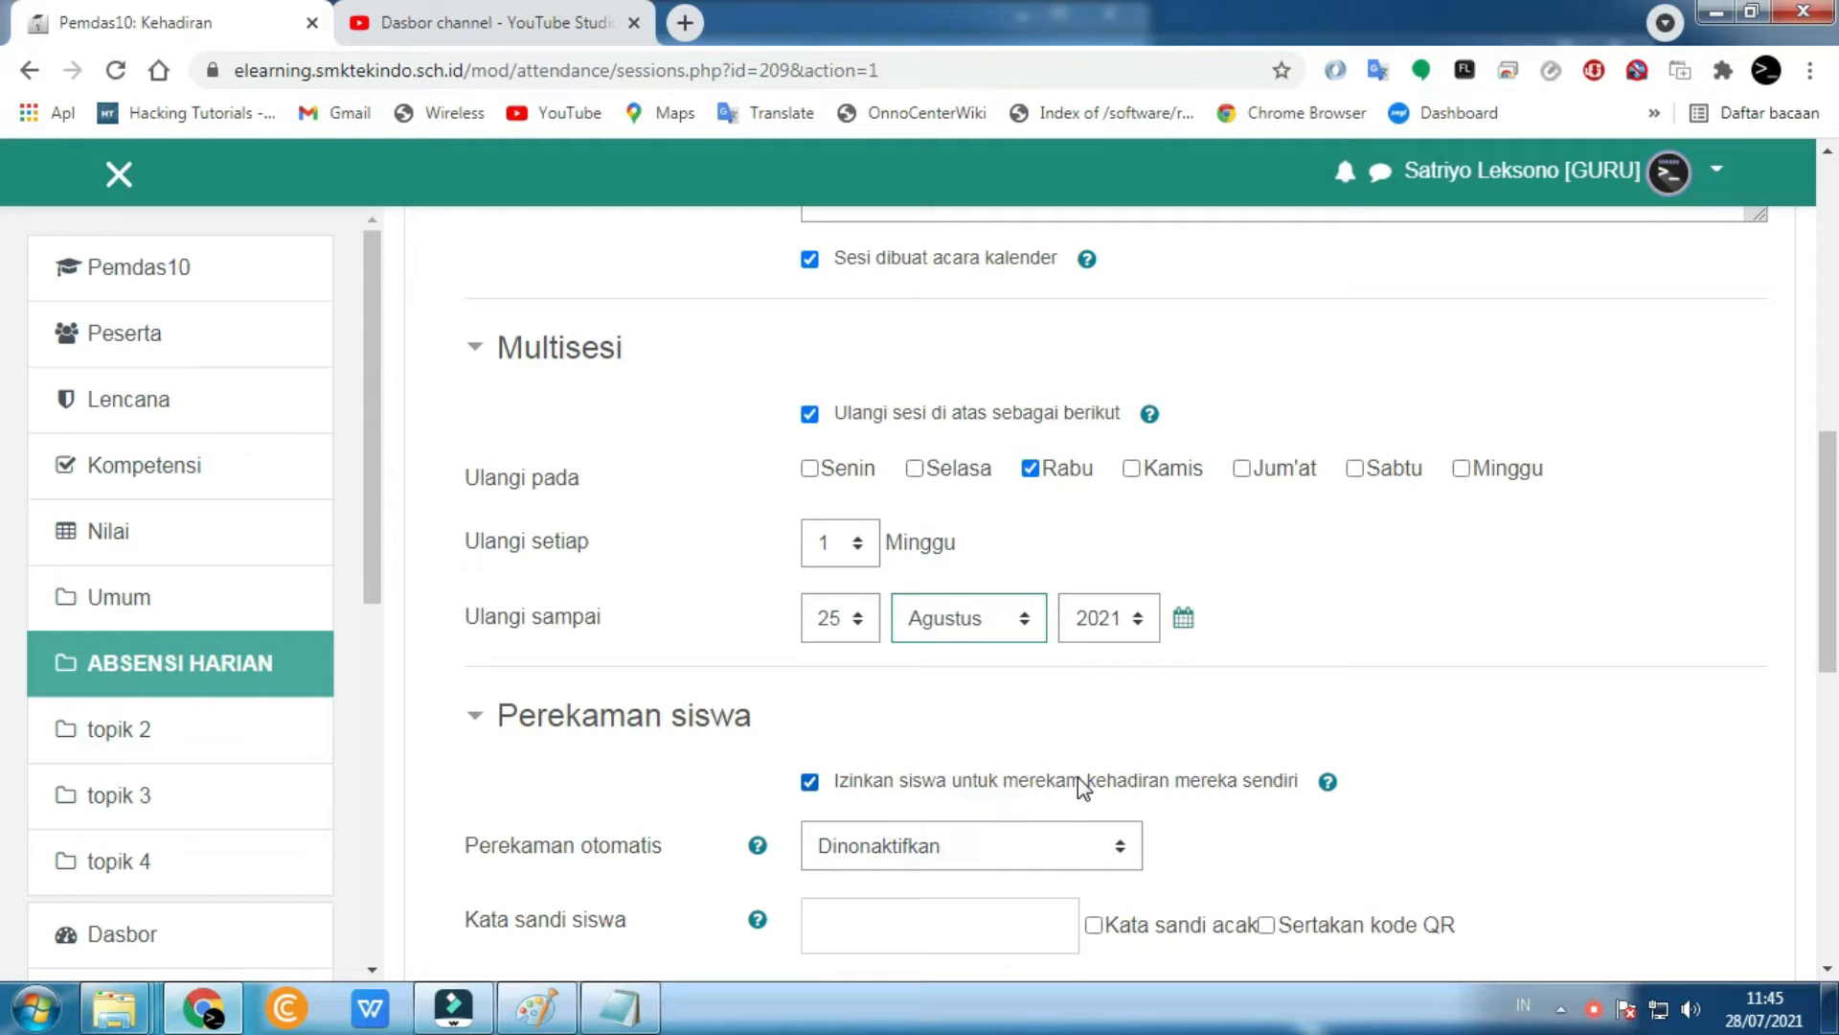
scroll(1078, 777, down, 7)
click(922, 510)
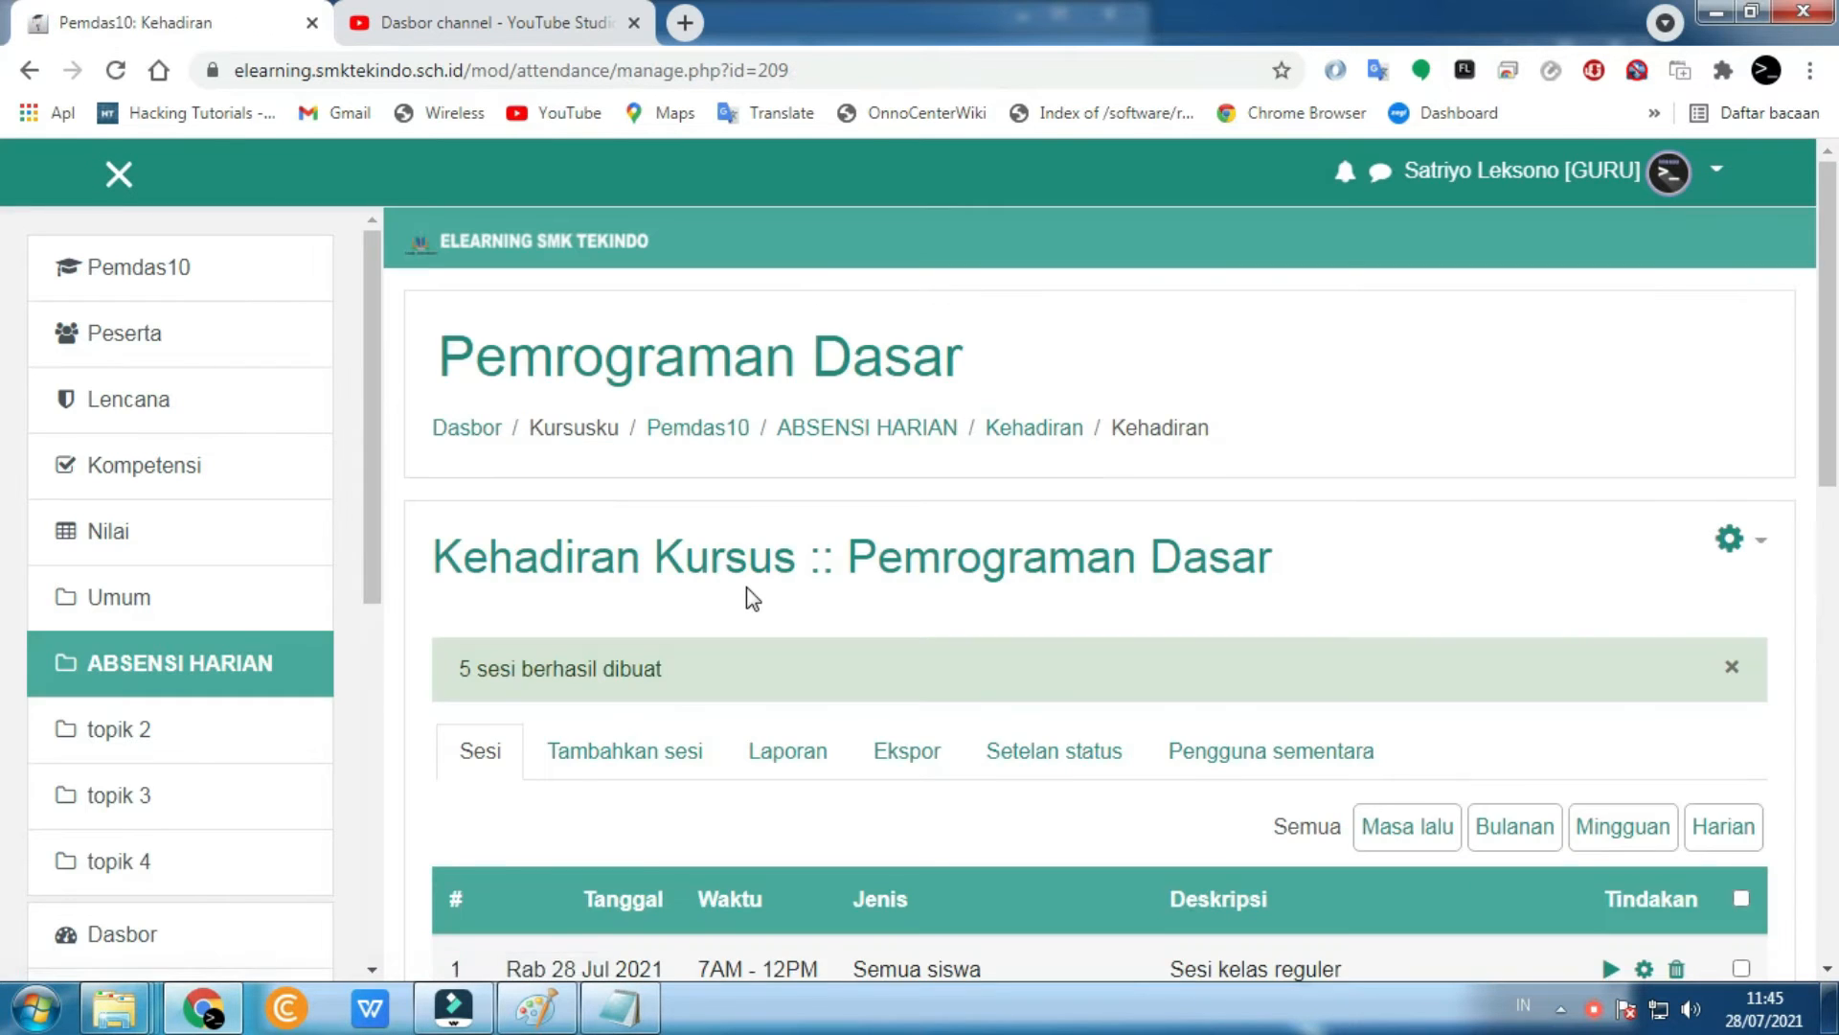
scroll(746, 588, down, 6)
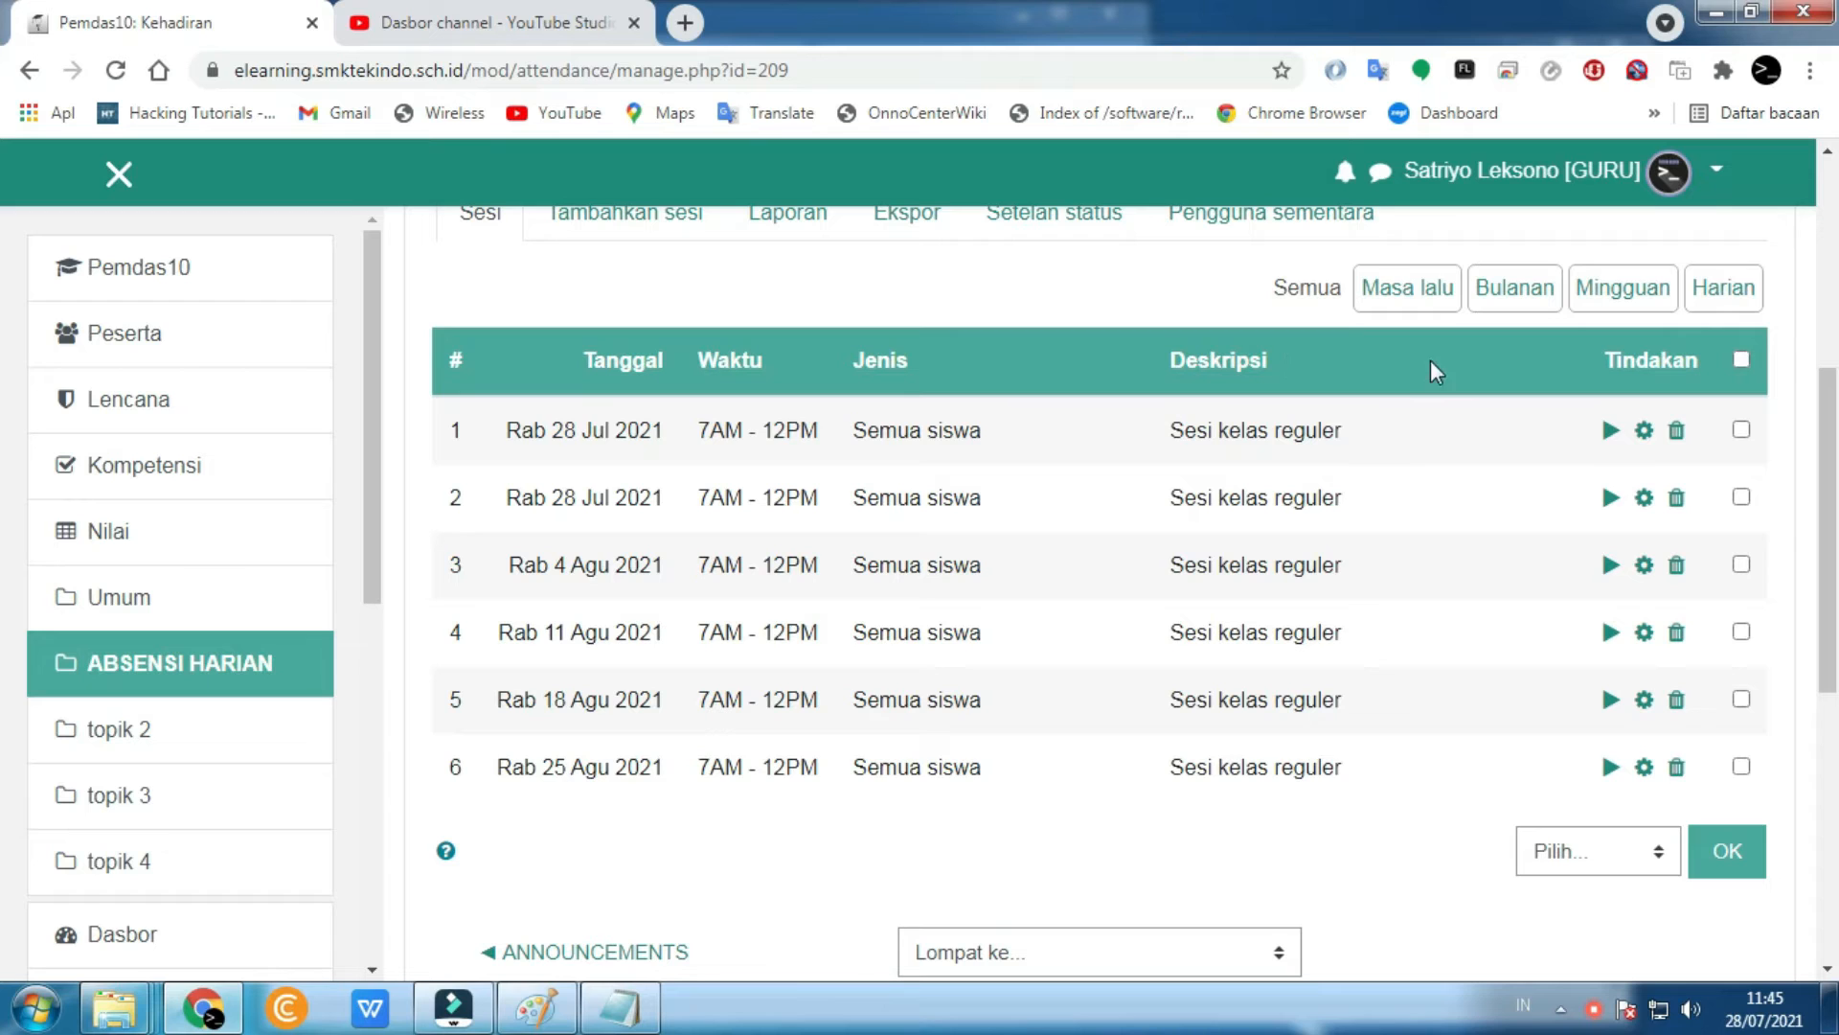
drag(510, 437, 776, 502)
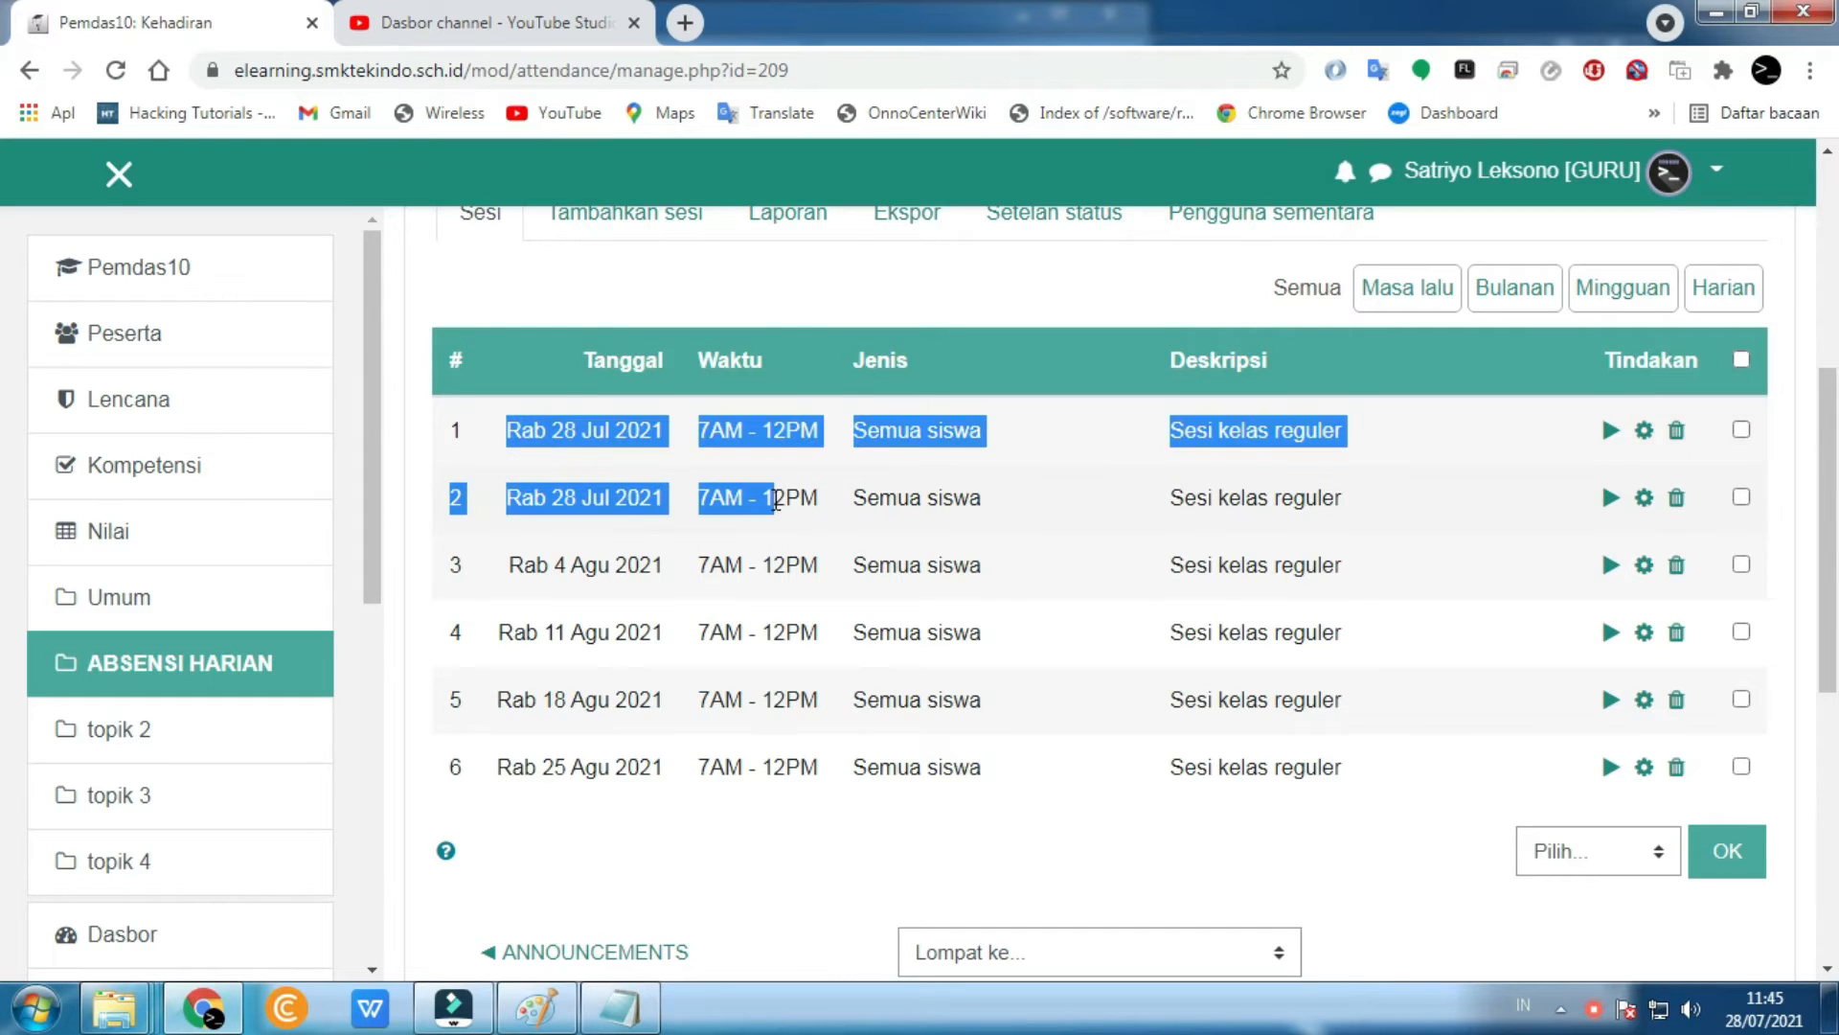
- Delete the duplicate first 28 Jul 2021 session and confirm with LANJUTKAN
click(926, 496)
drag(506, 429, 1371, 513)
click(515, 479)
click(1008, 561)
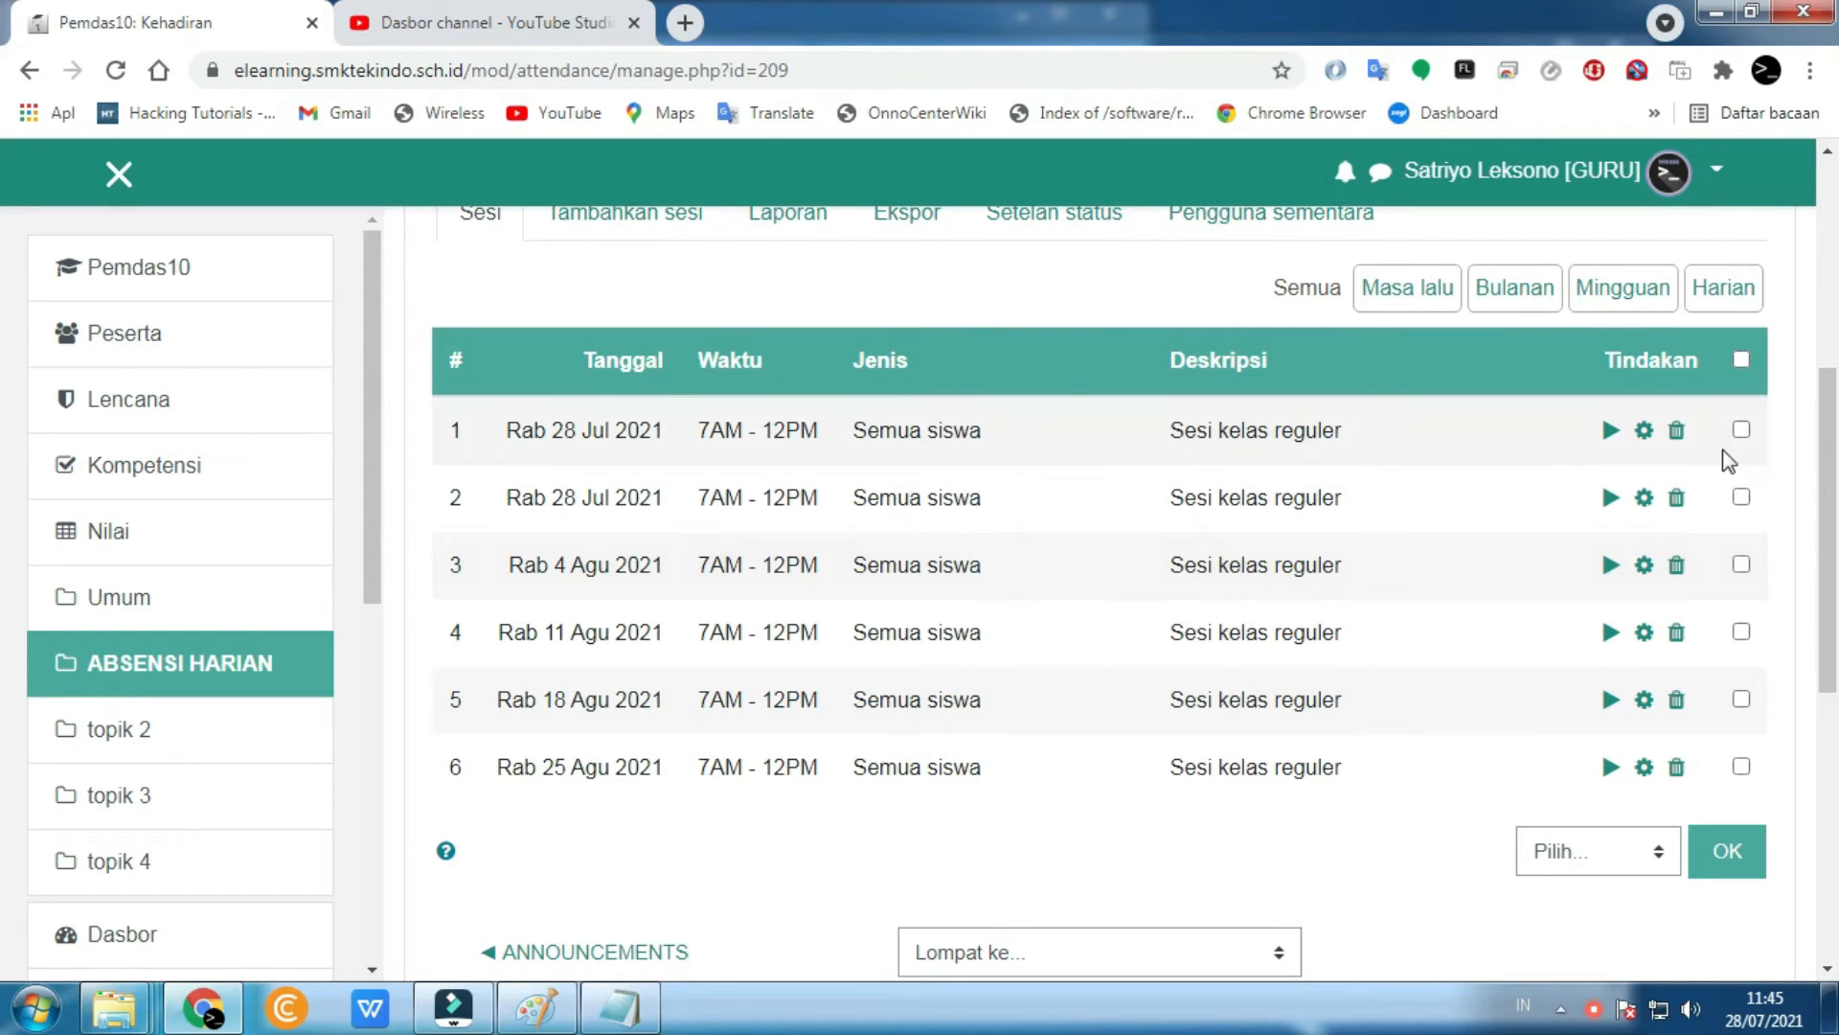
click(1675, 433)
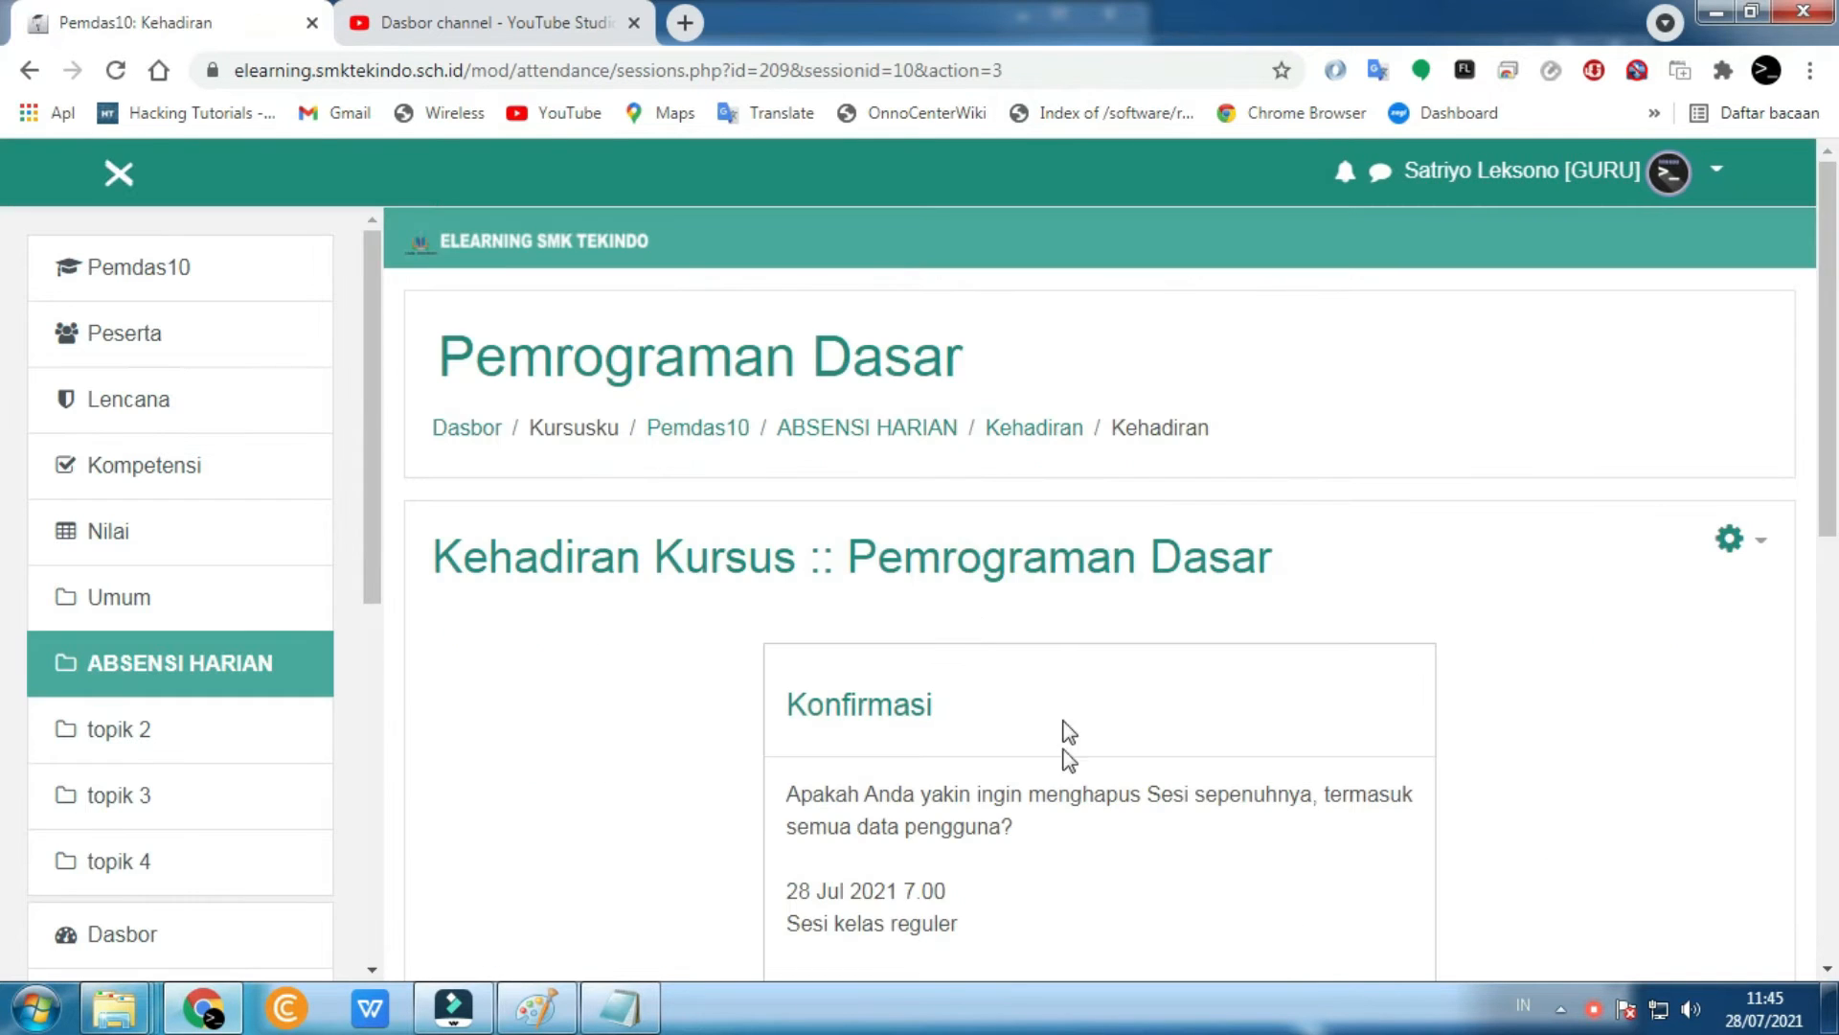
scroll(1054, 766, down, 6)
click(1221, 505)
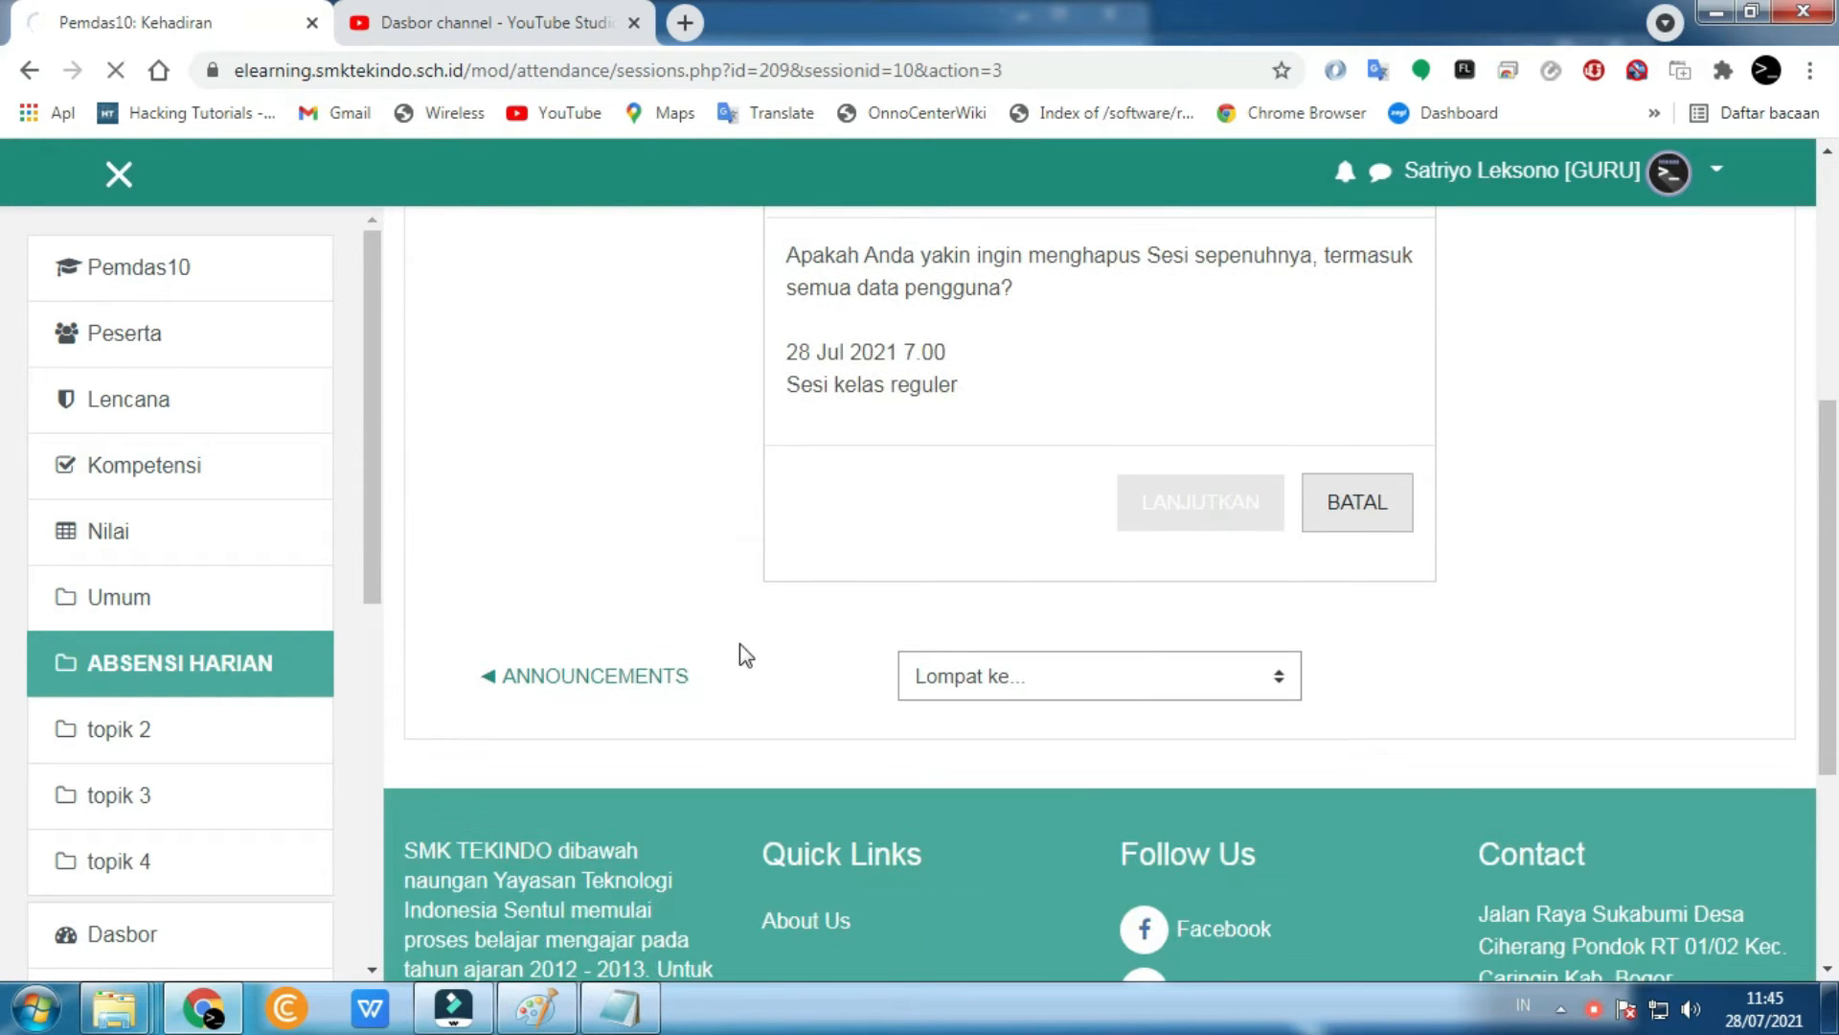
scroll(646, 840, down, 4)
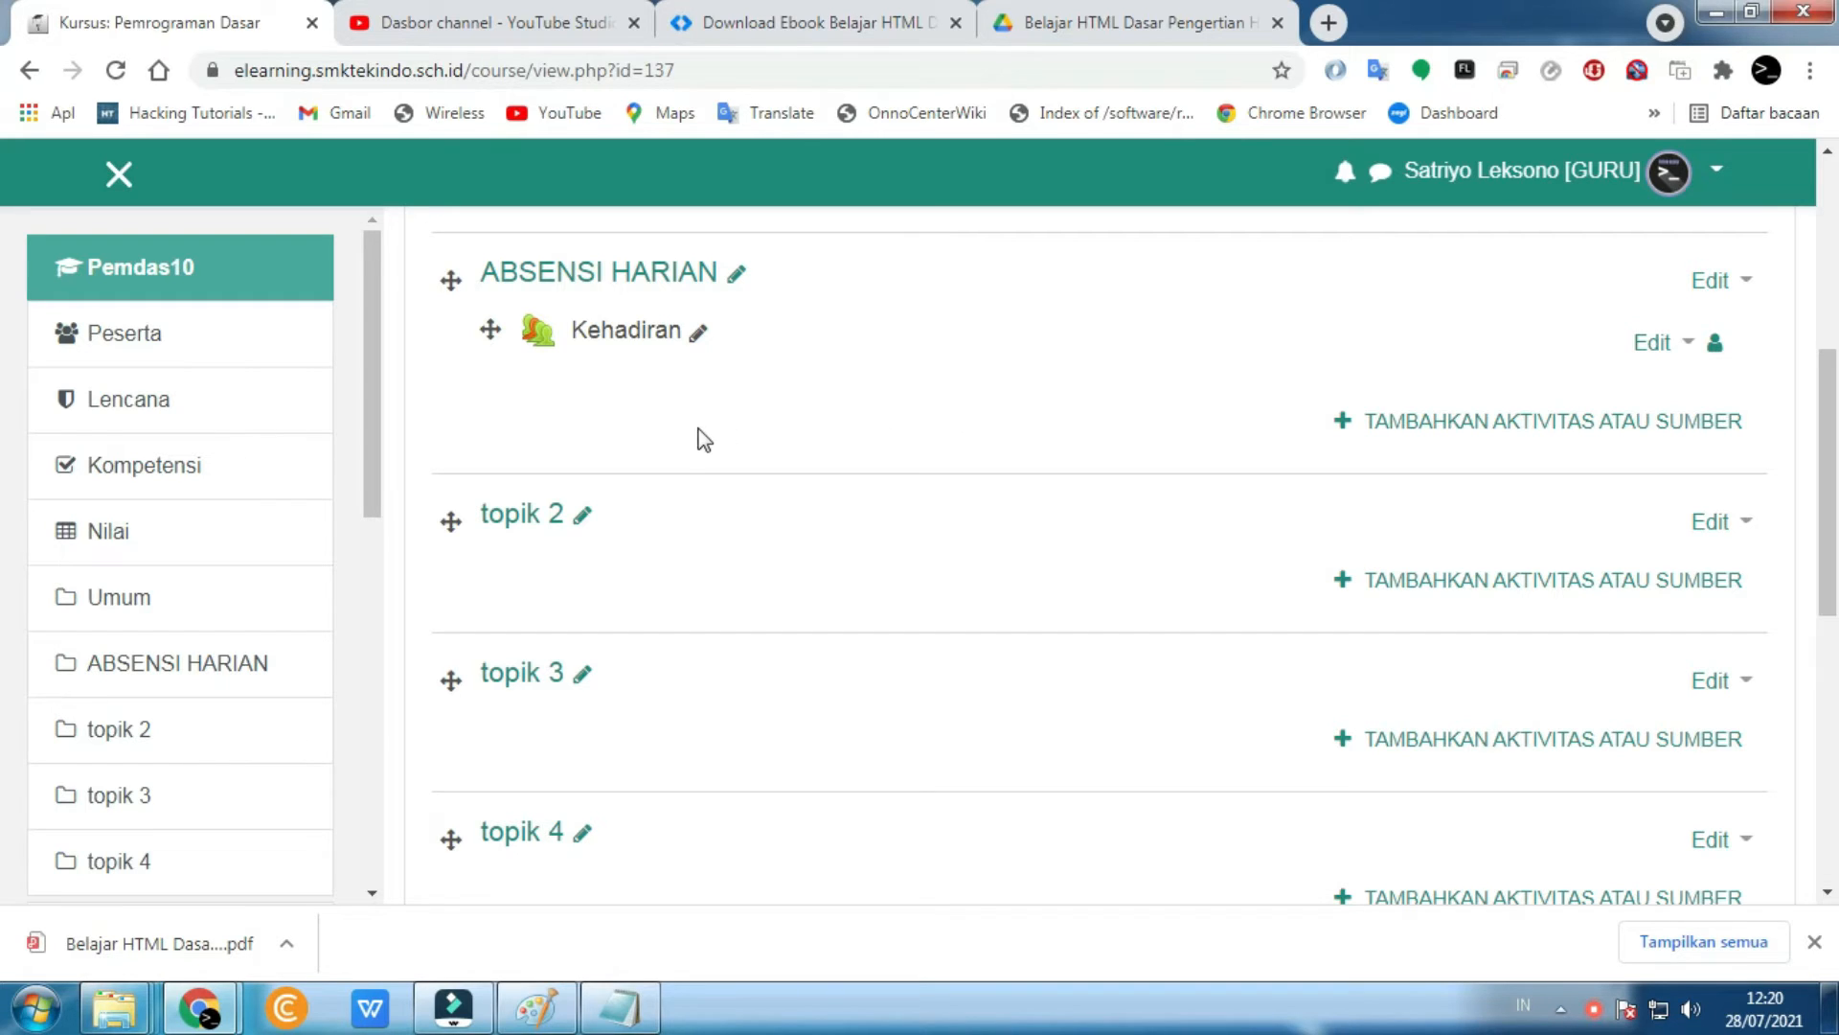
- Rename the topik 2 section to 'PERTEMUAN 1'
click(584, 516)
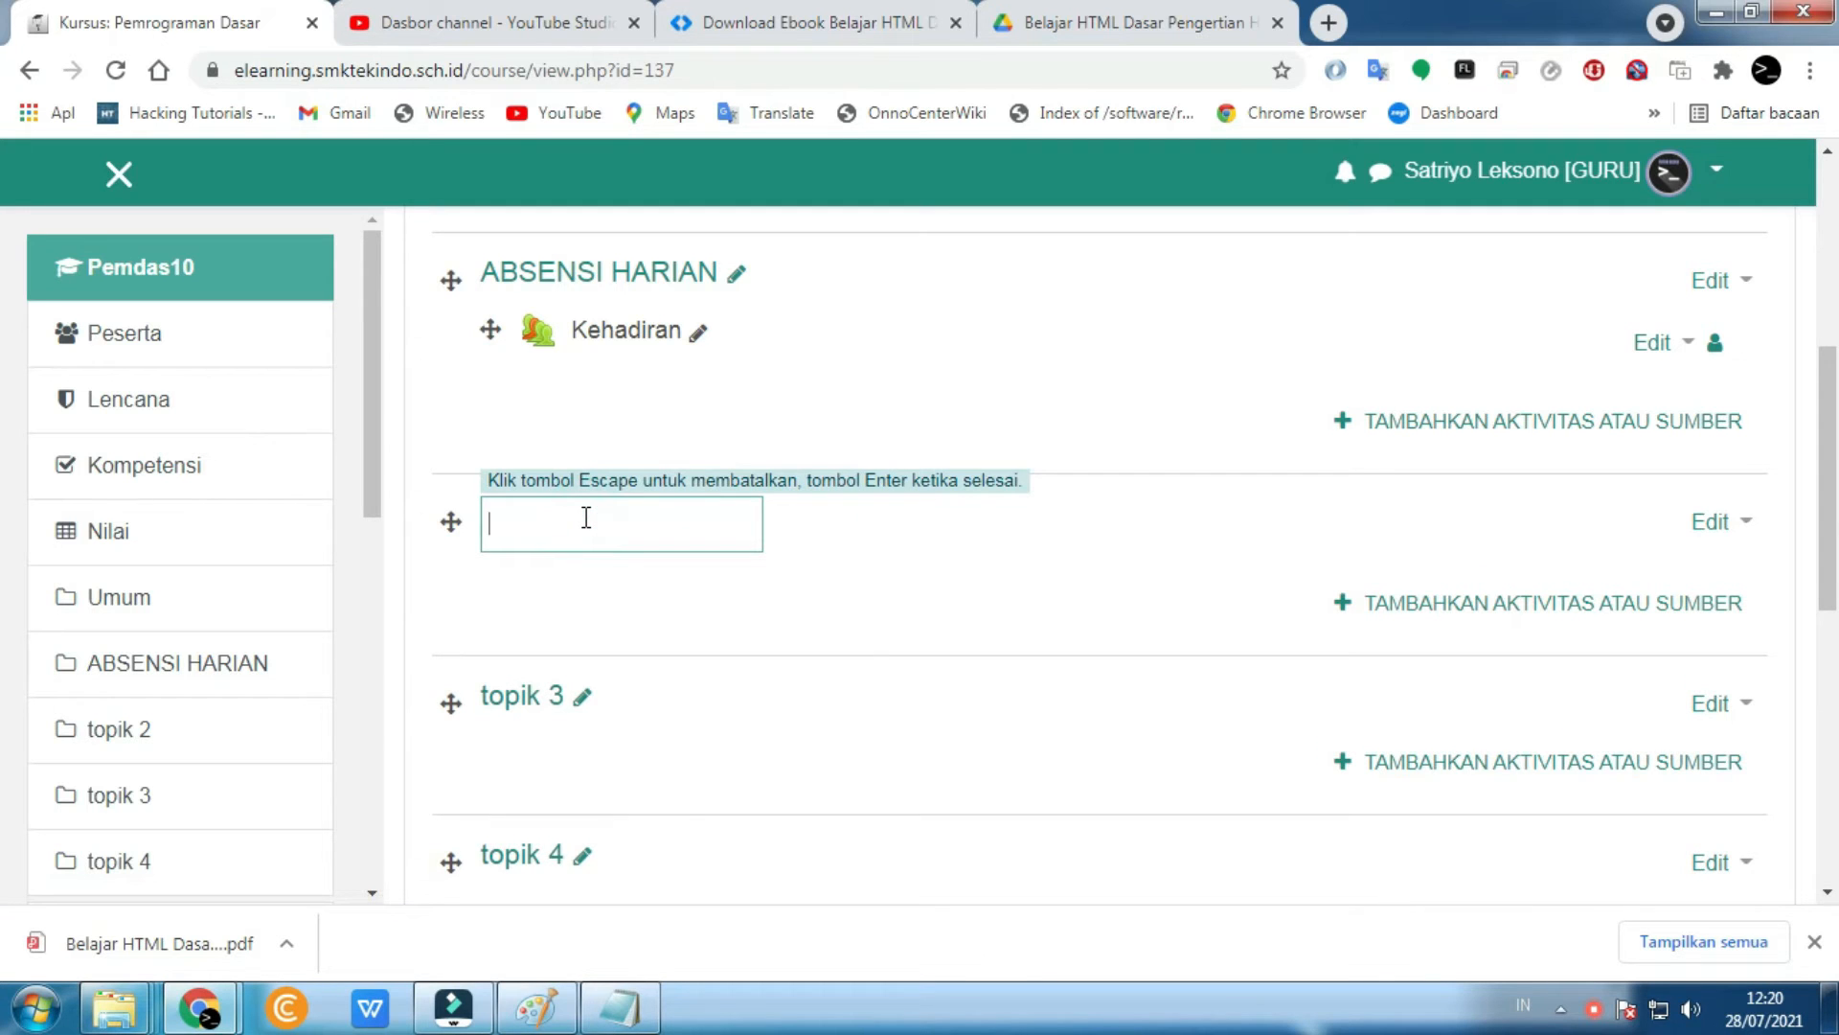
text(PERTEMUAN 1)
key(Return)
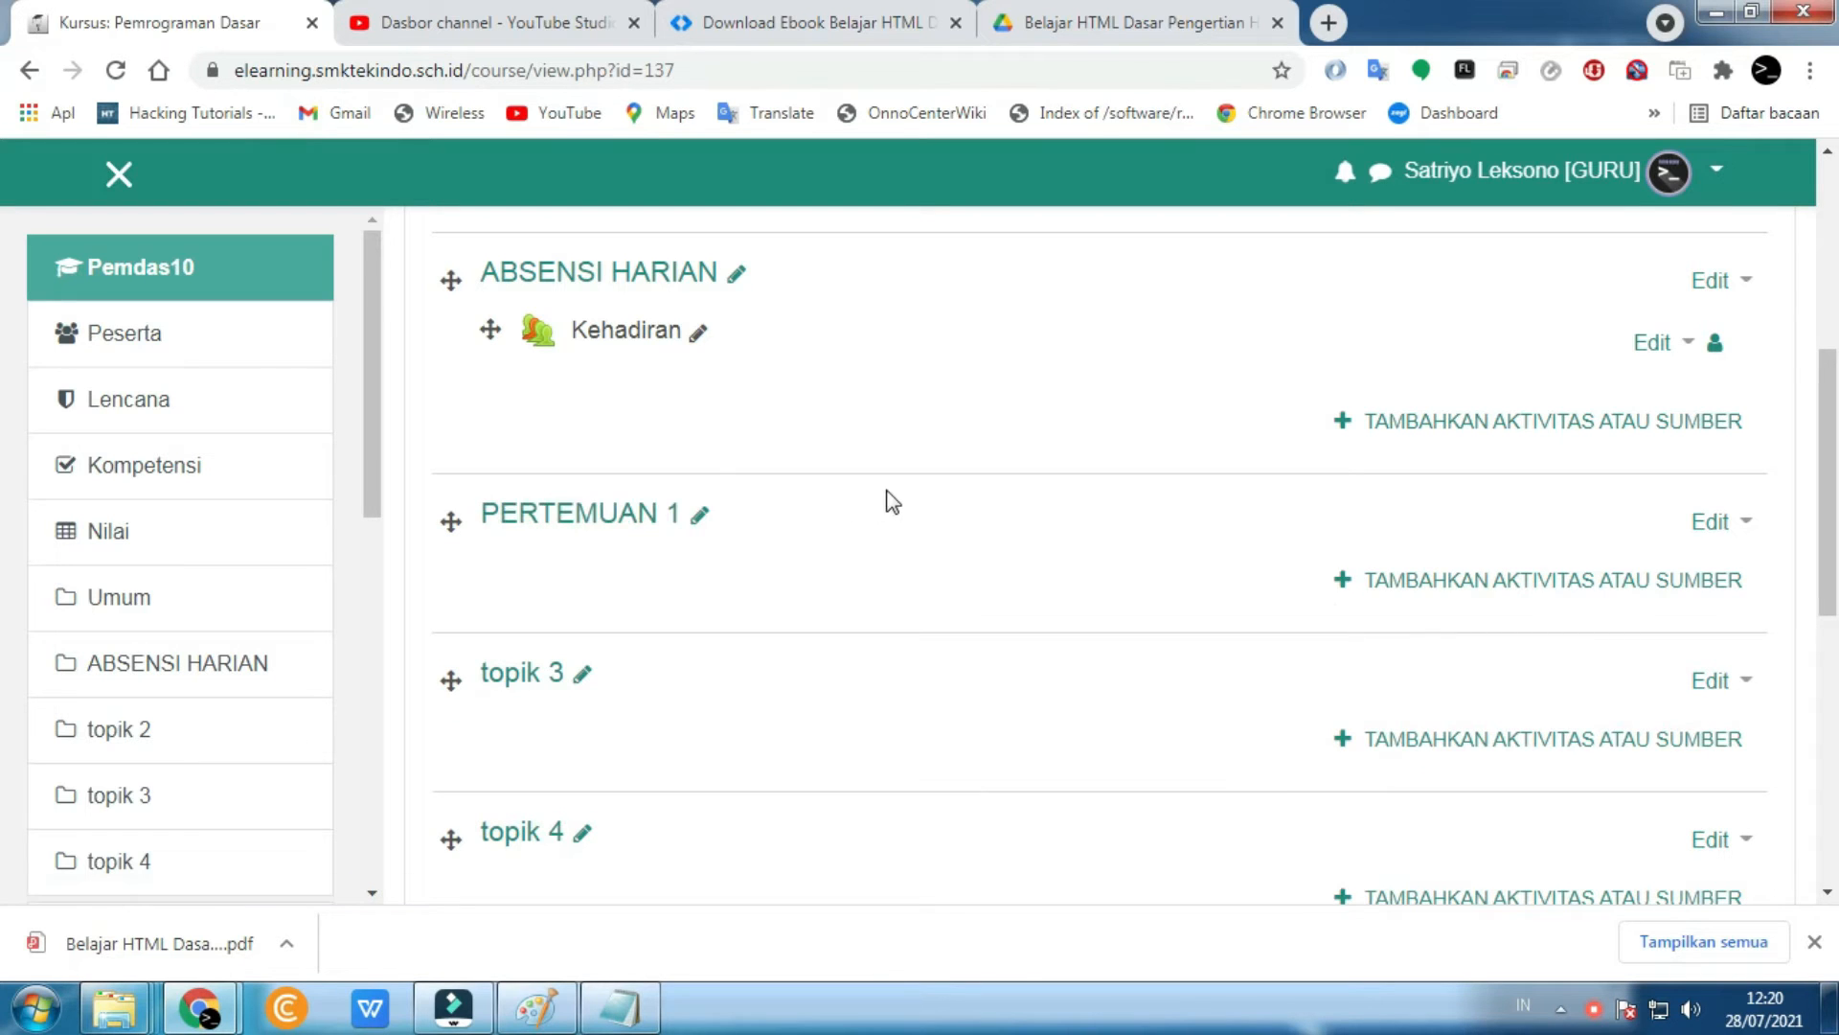
- Start adding a File resource to the PERTEMUAN 1 section
click(1428, 594)
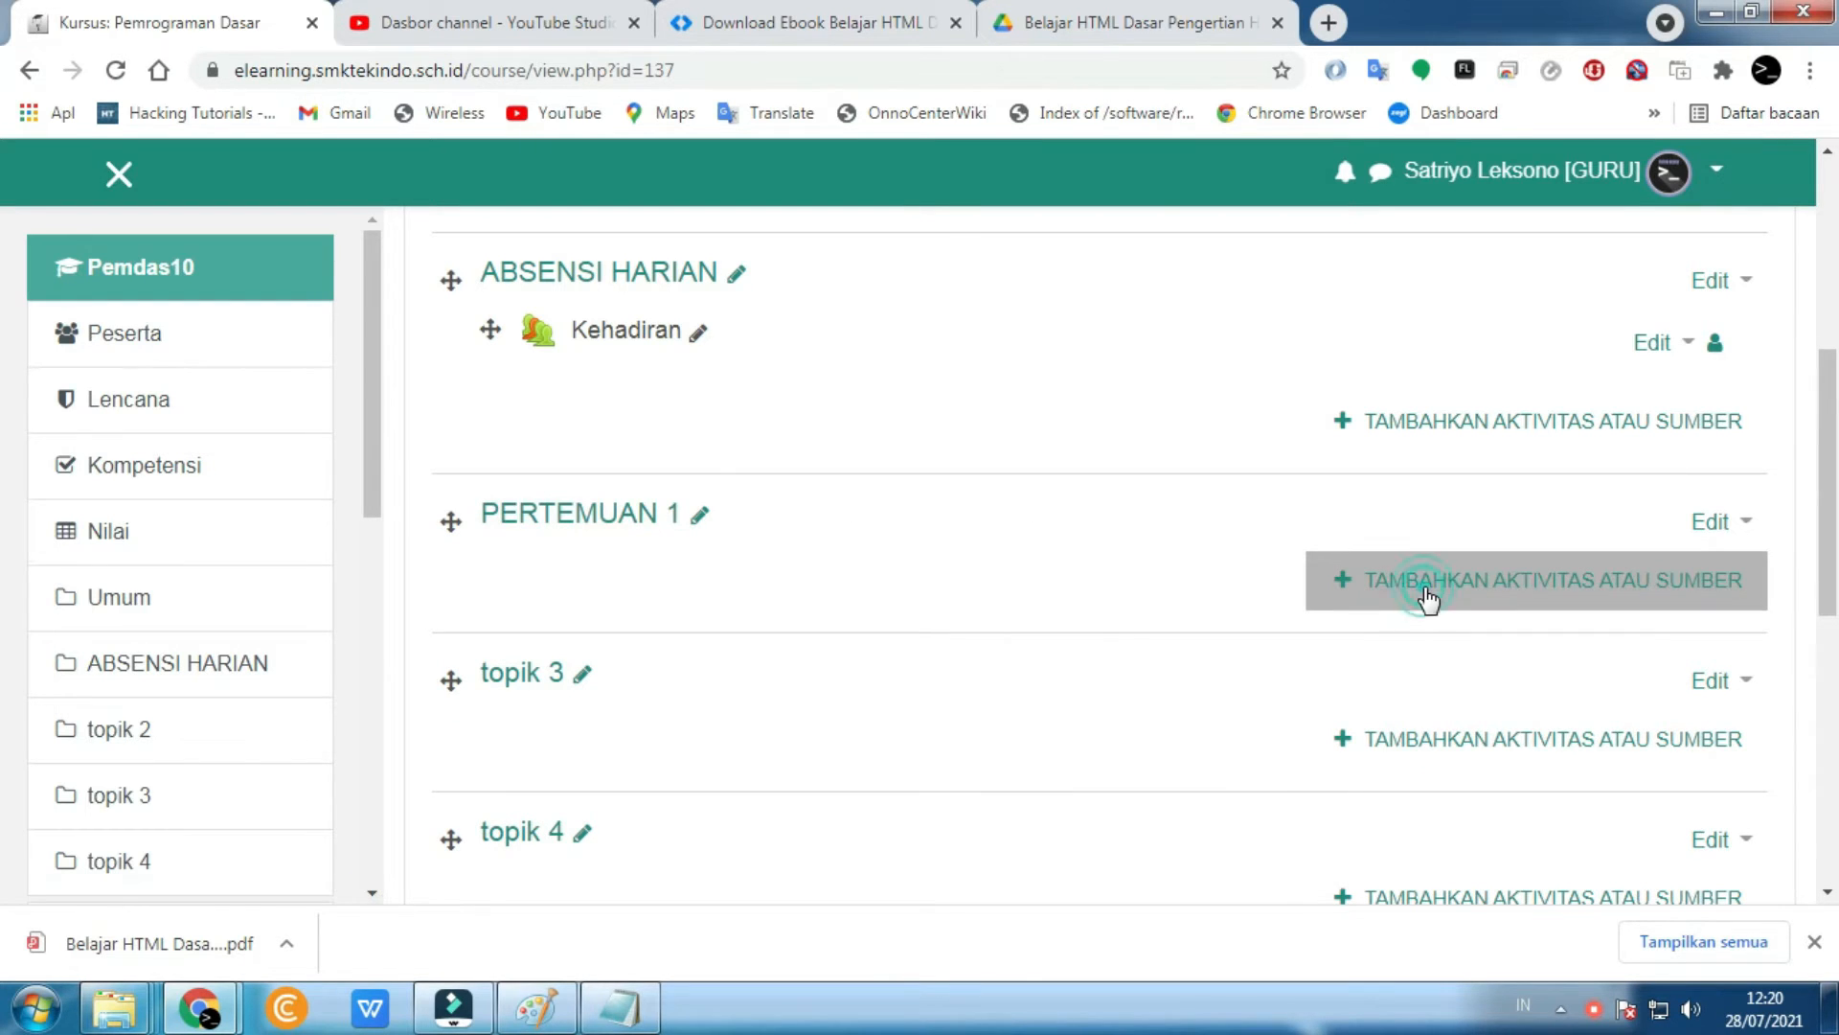
scroll(1116, 610, down, 3)
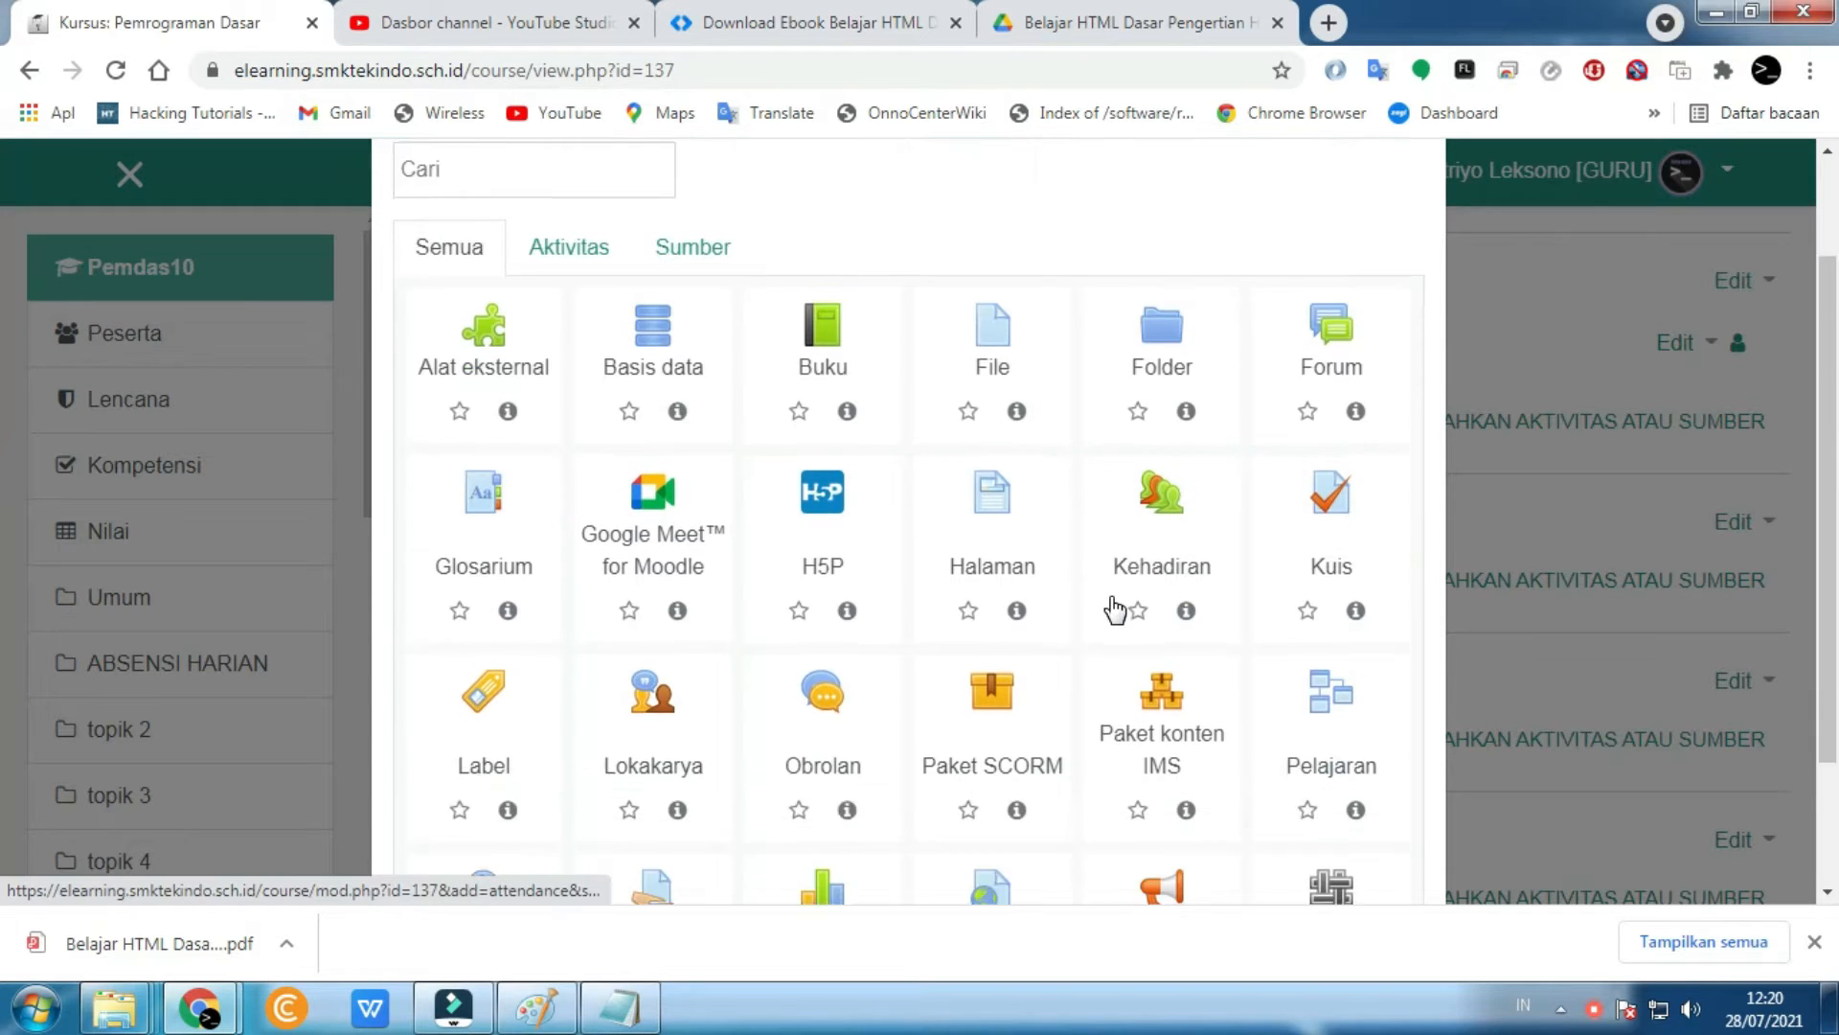
scroll(1116, 609, up, 2)
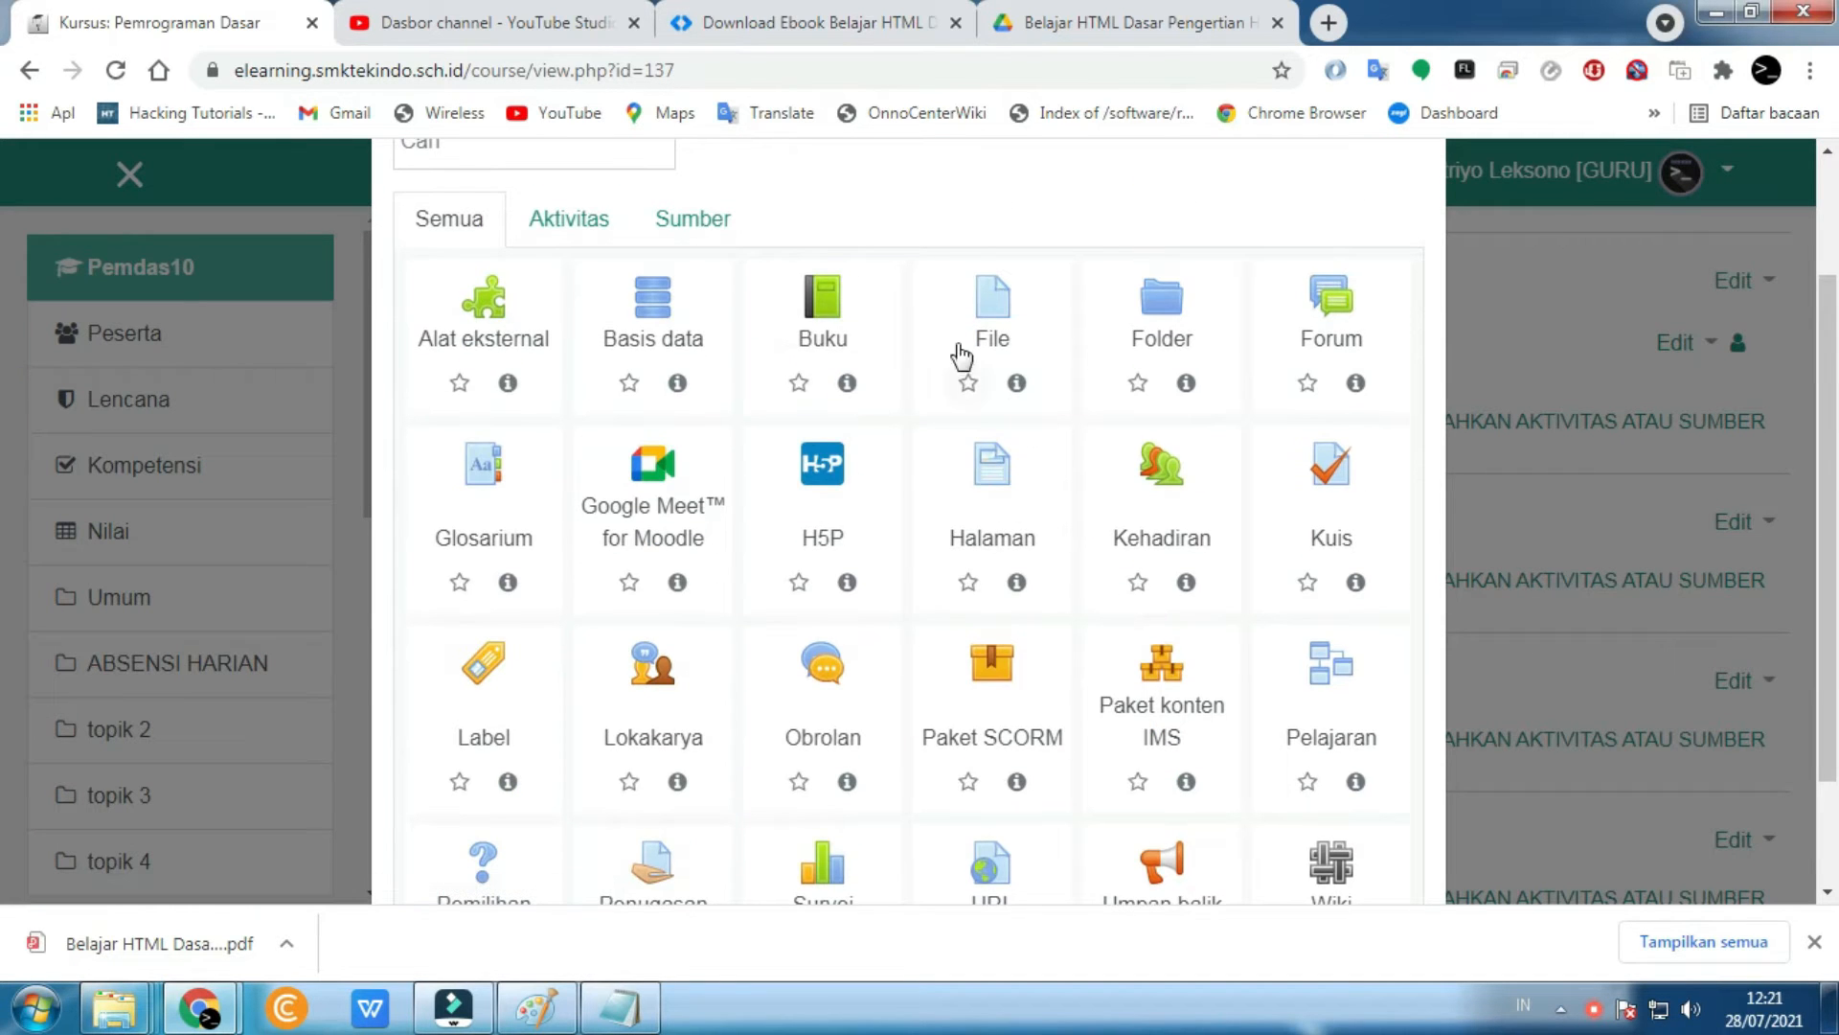
click(981, 303)
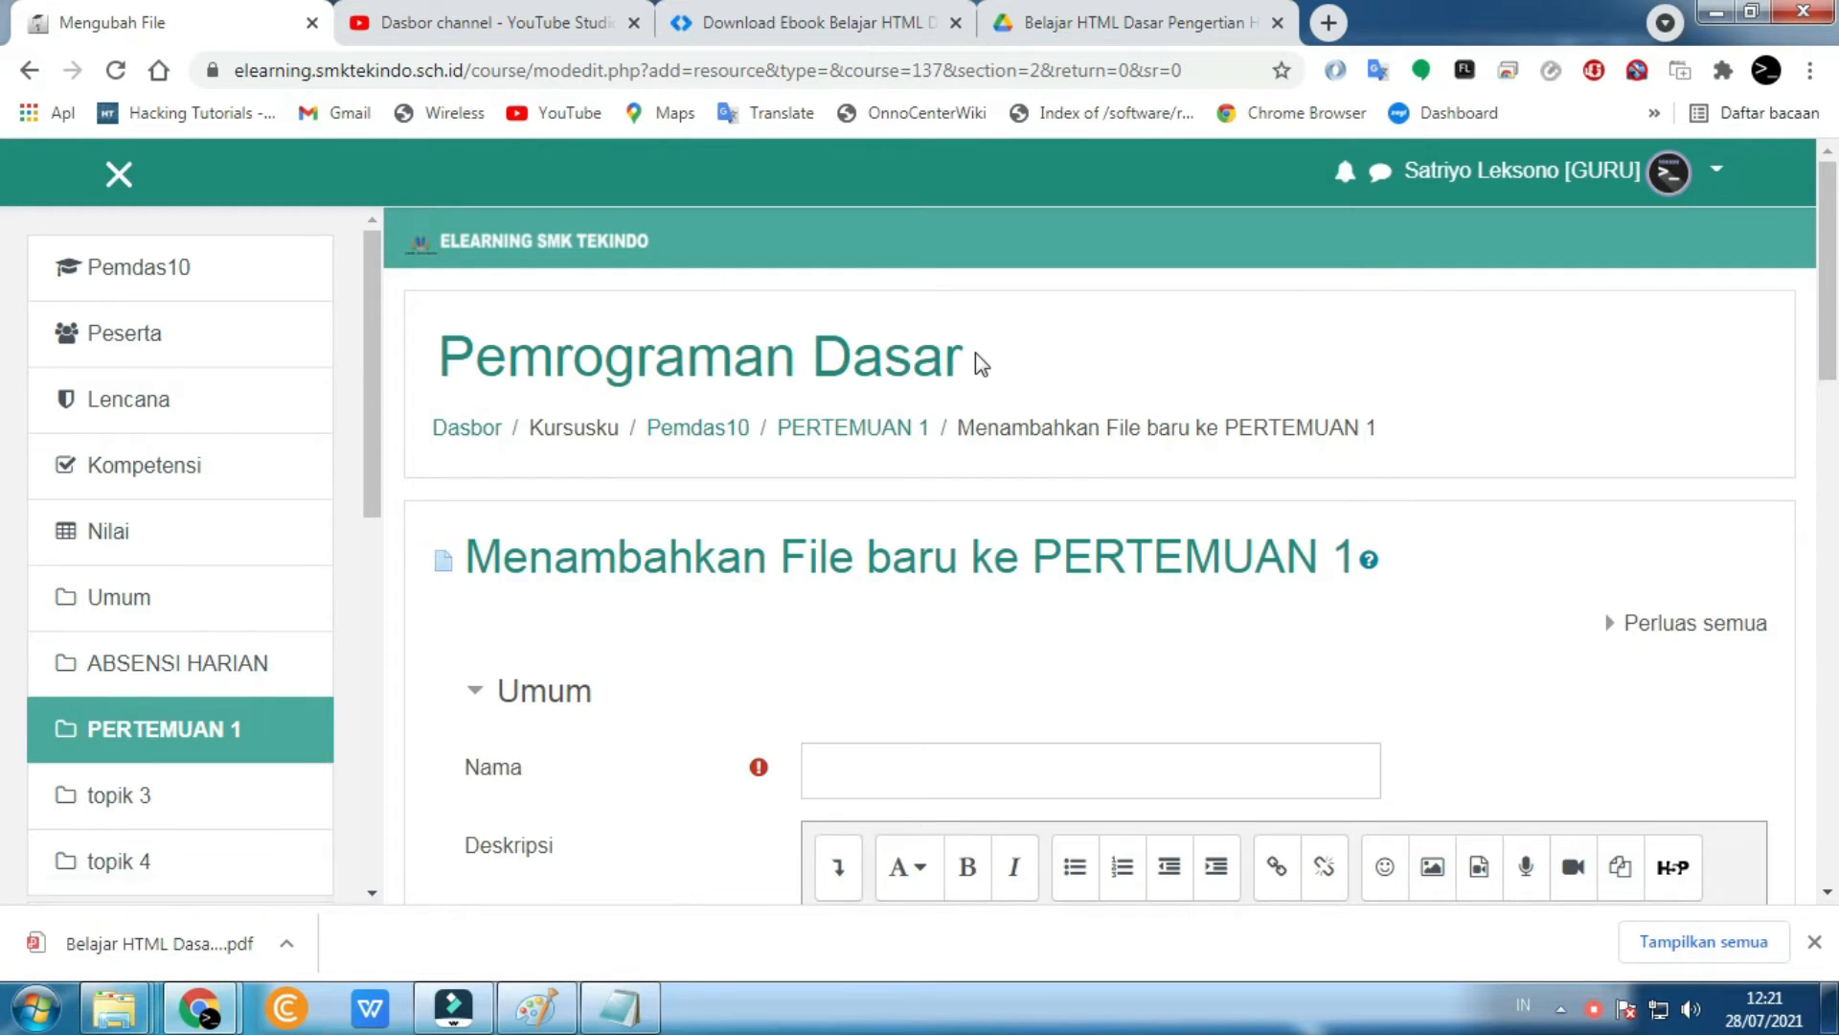
- Name the file 'Ebook Pengertian HTML', describe it 'Silakan di download dan di pelajari', shown on course page
click(913, 498)
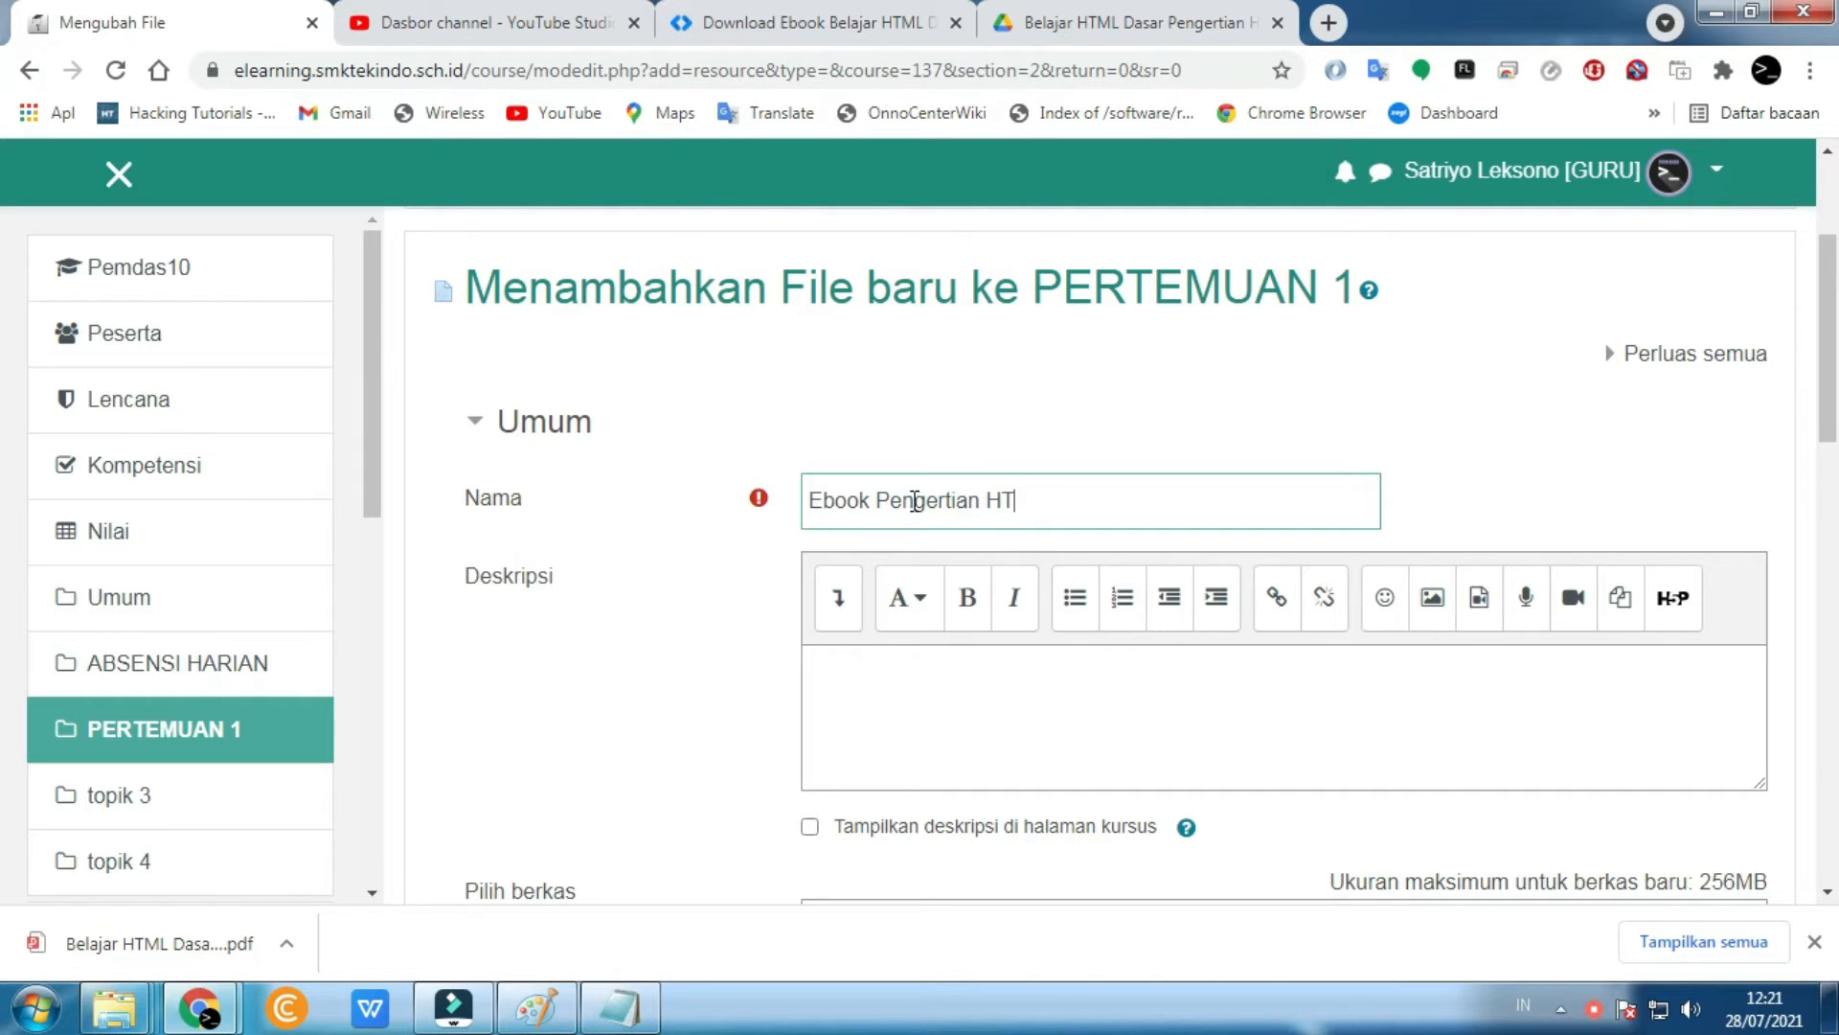
click(973, 670)
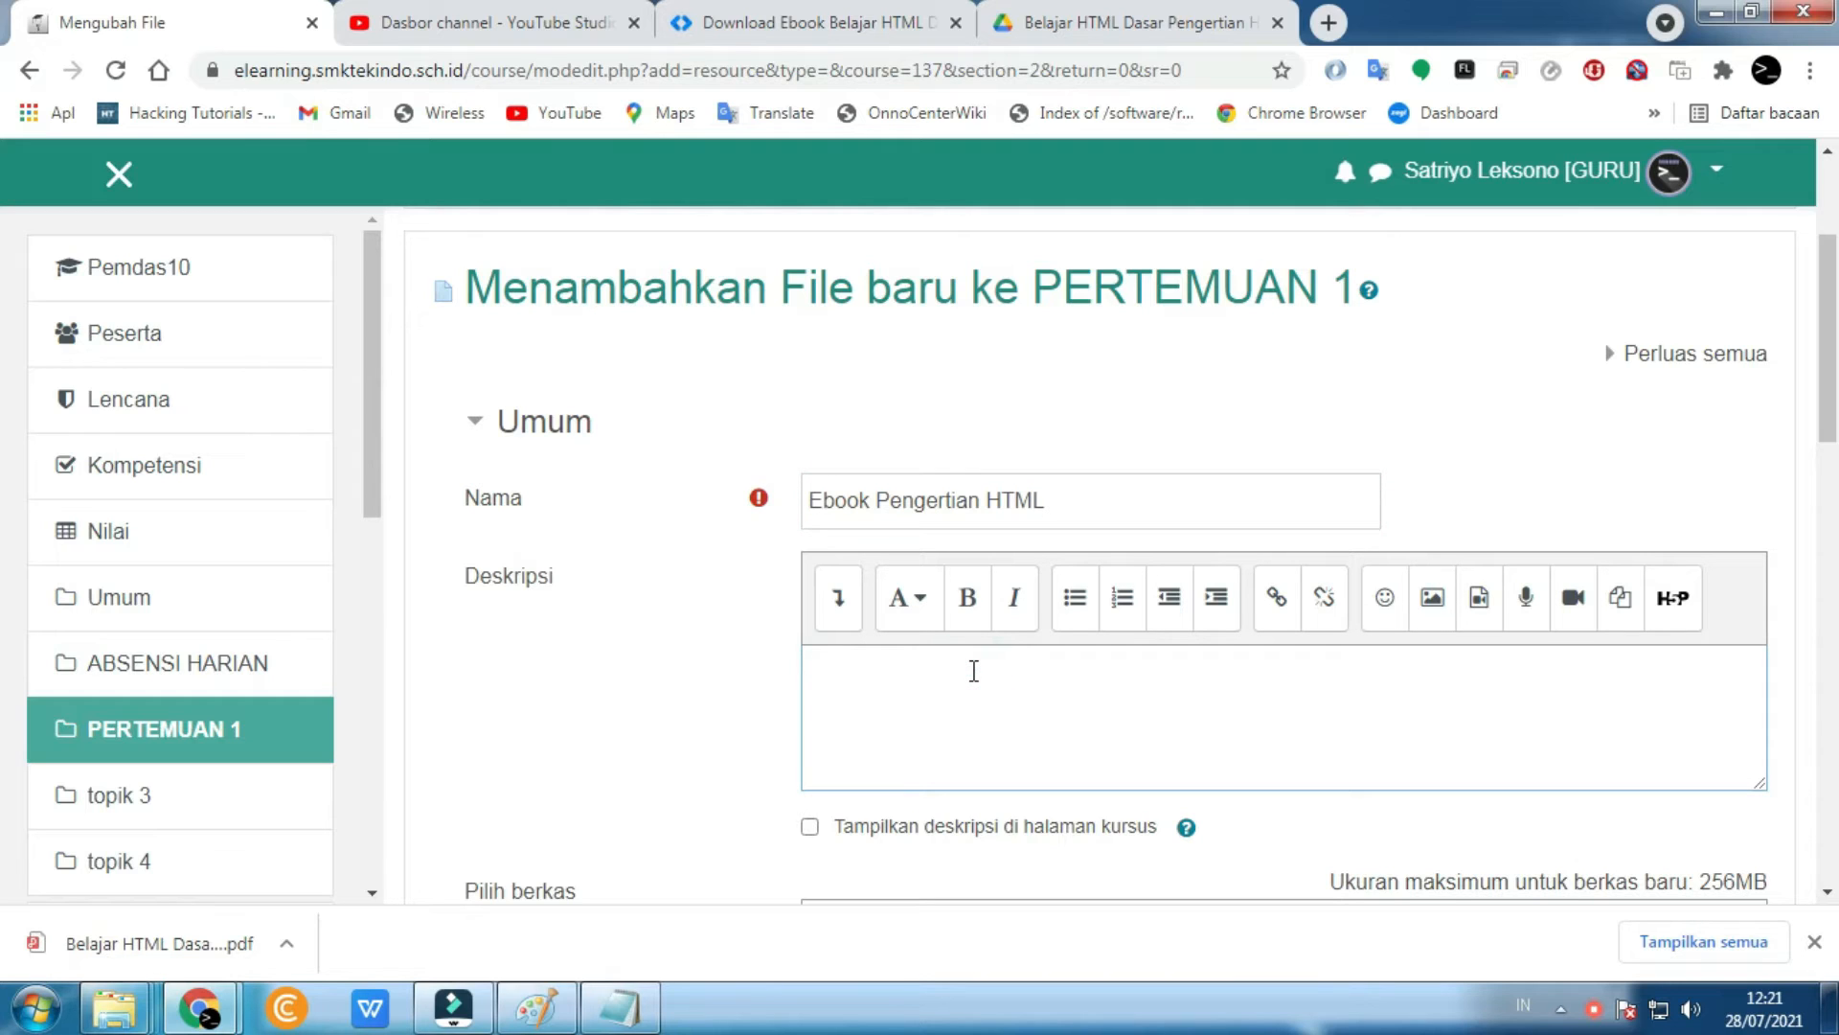
text(Silakan di download dan di pelajari)
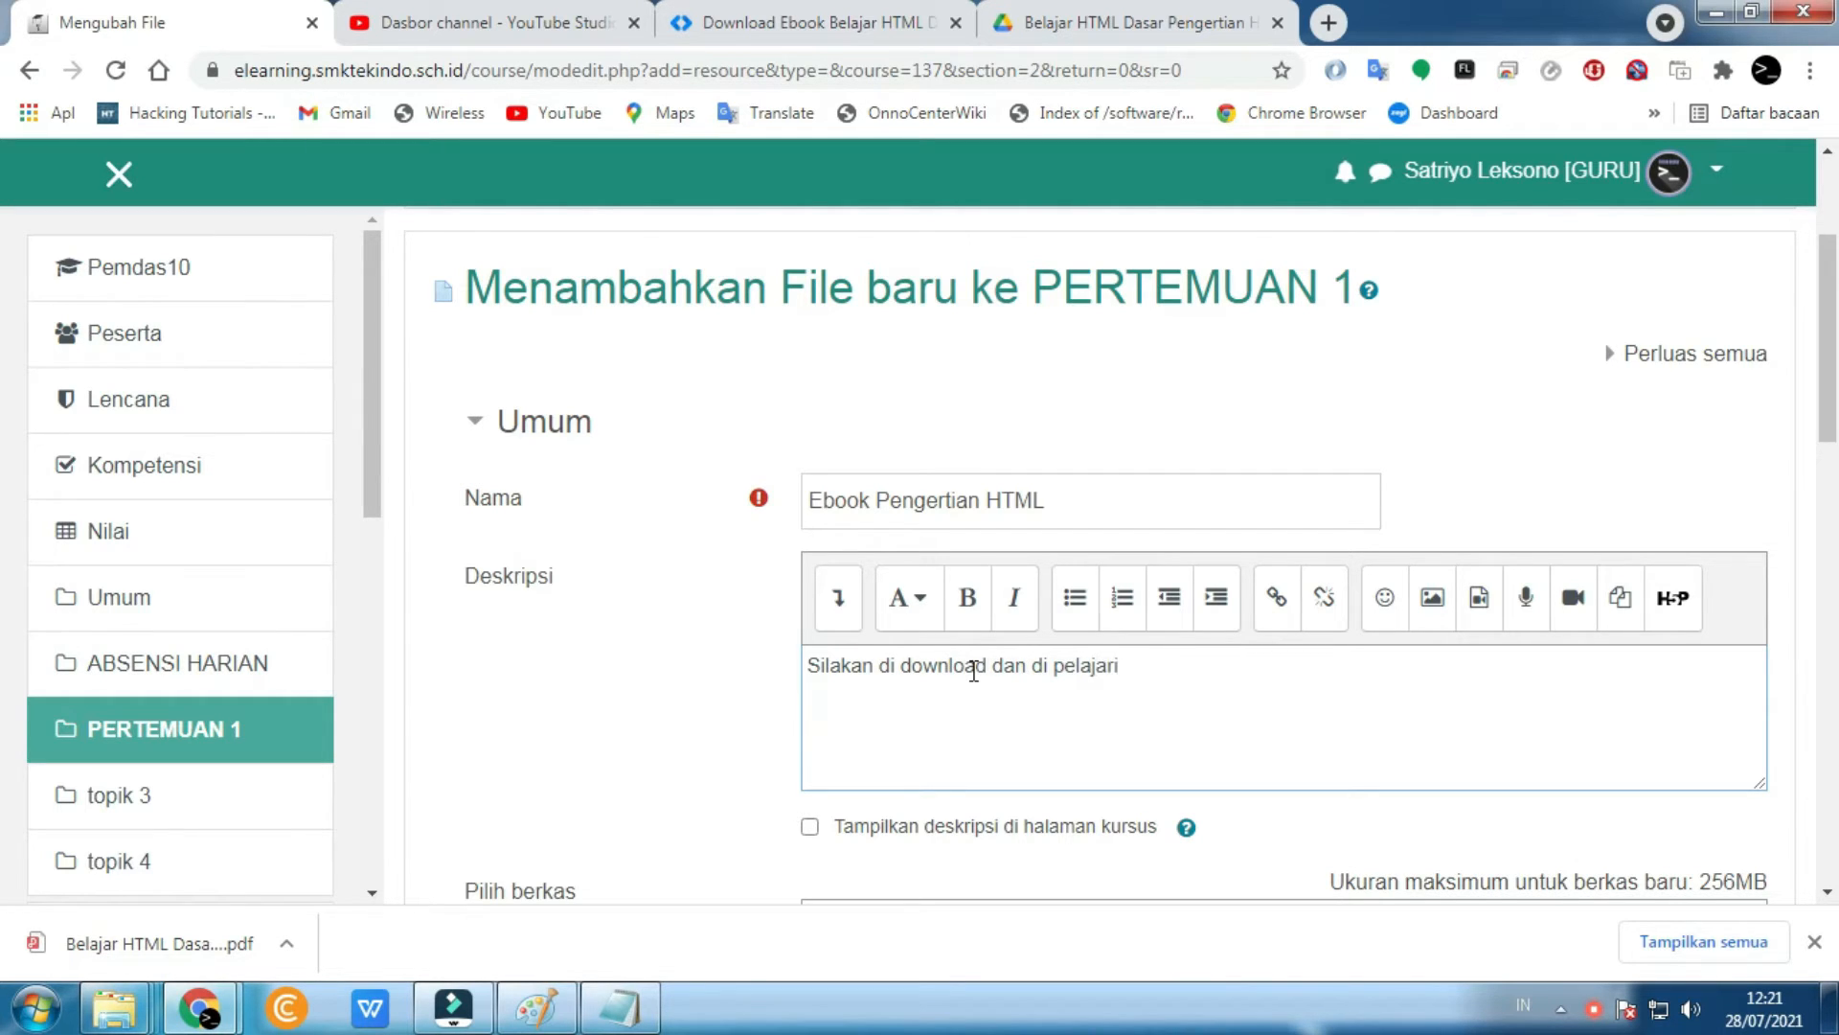
scroll(910, 750, down, 1)
click(813, 691)
scroll(813, 699, down, 4)
scroll(813, 702, up, 1)
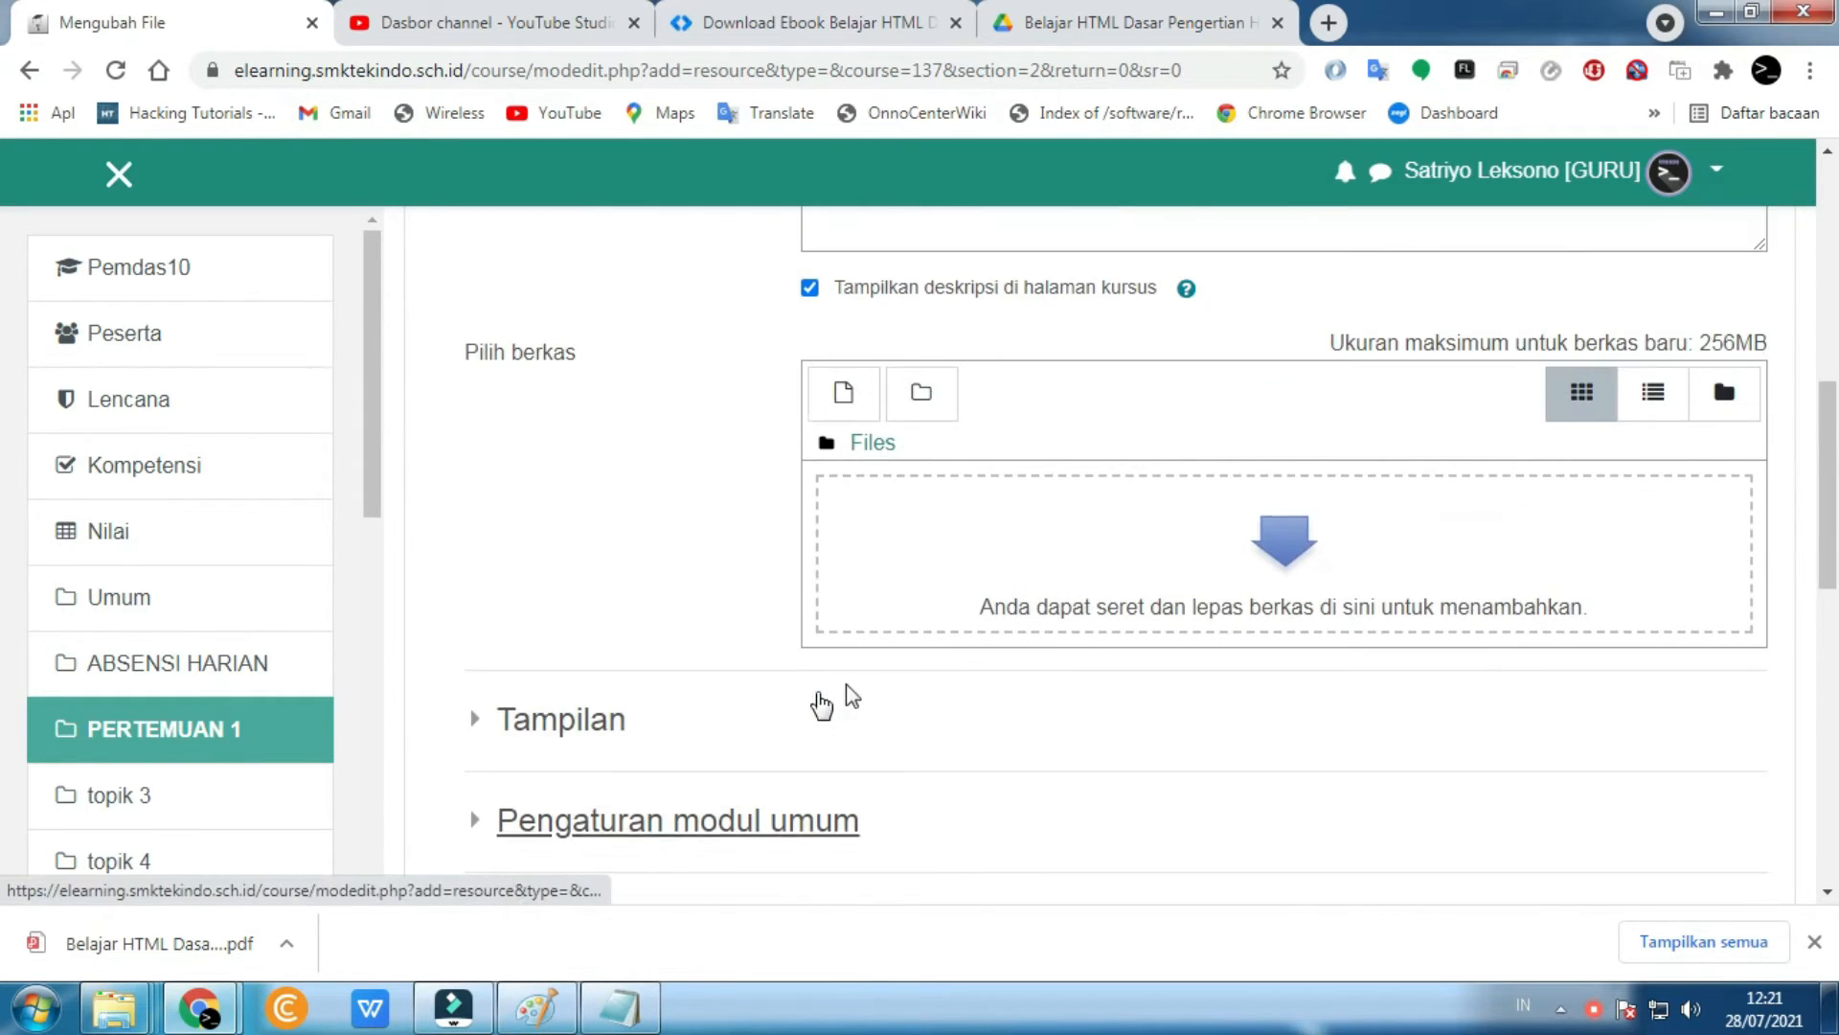
- Find and select Belajar HTML Dasar Pengertian HTML v2.pdf in the Downloads folder, sorted by name
click(1267, 567)
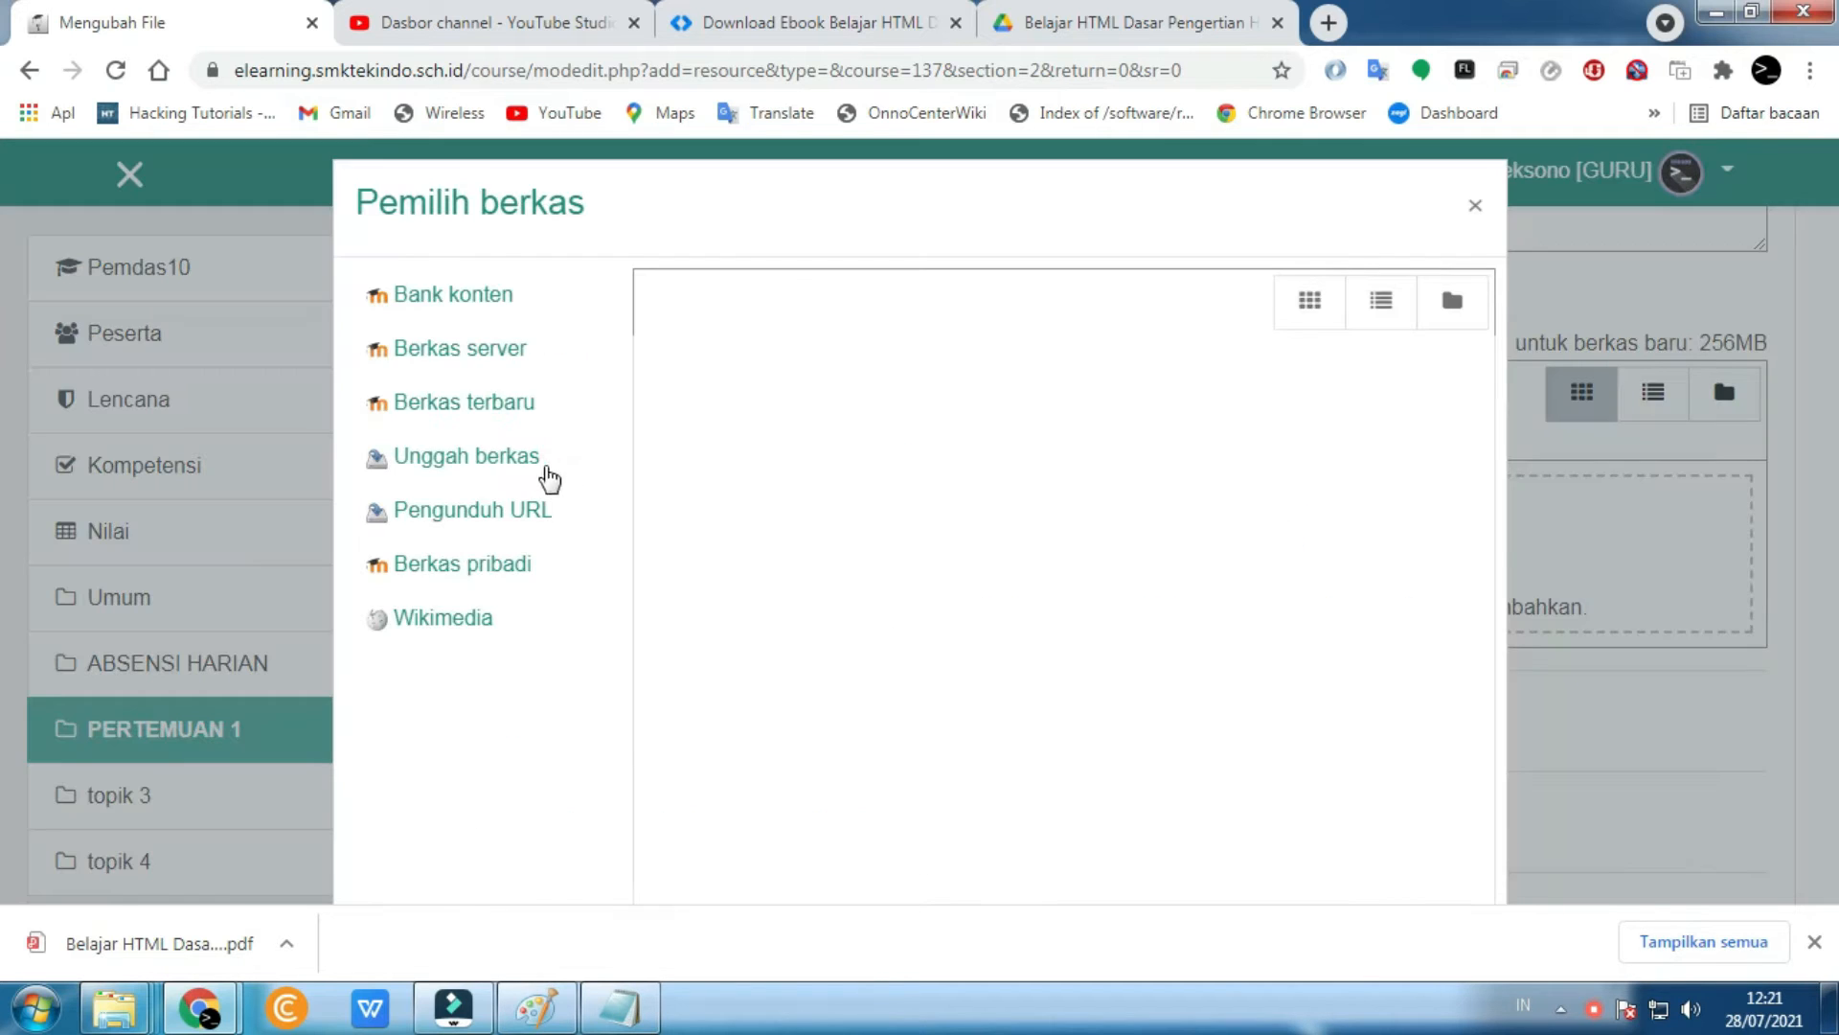
click(544, 468)
click(711, 396)
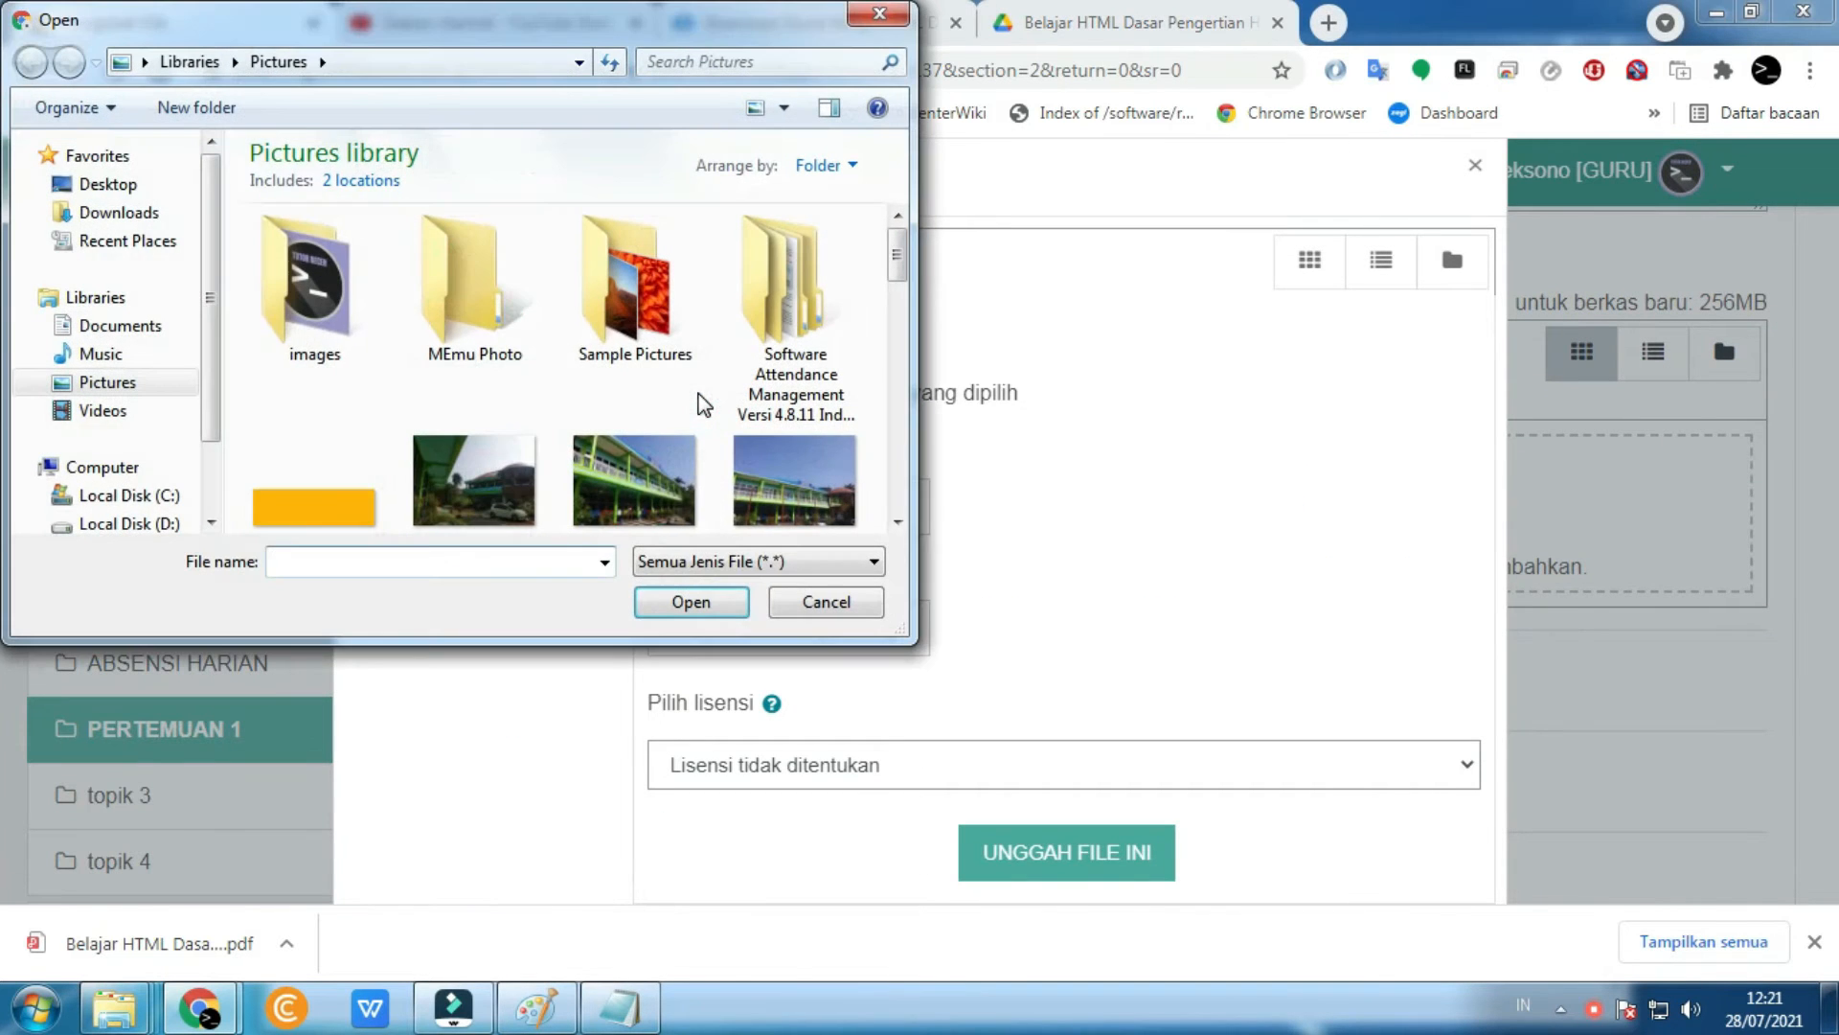
click(123, 213)
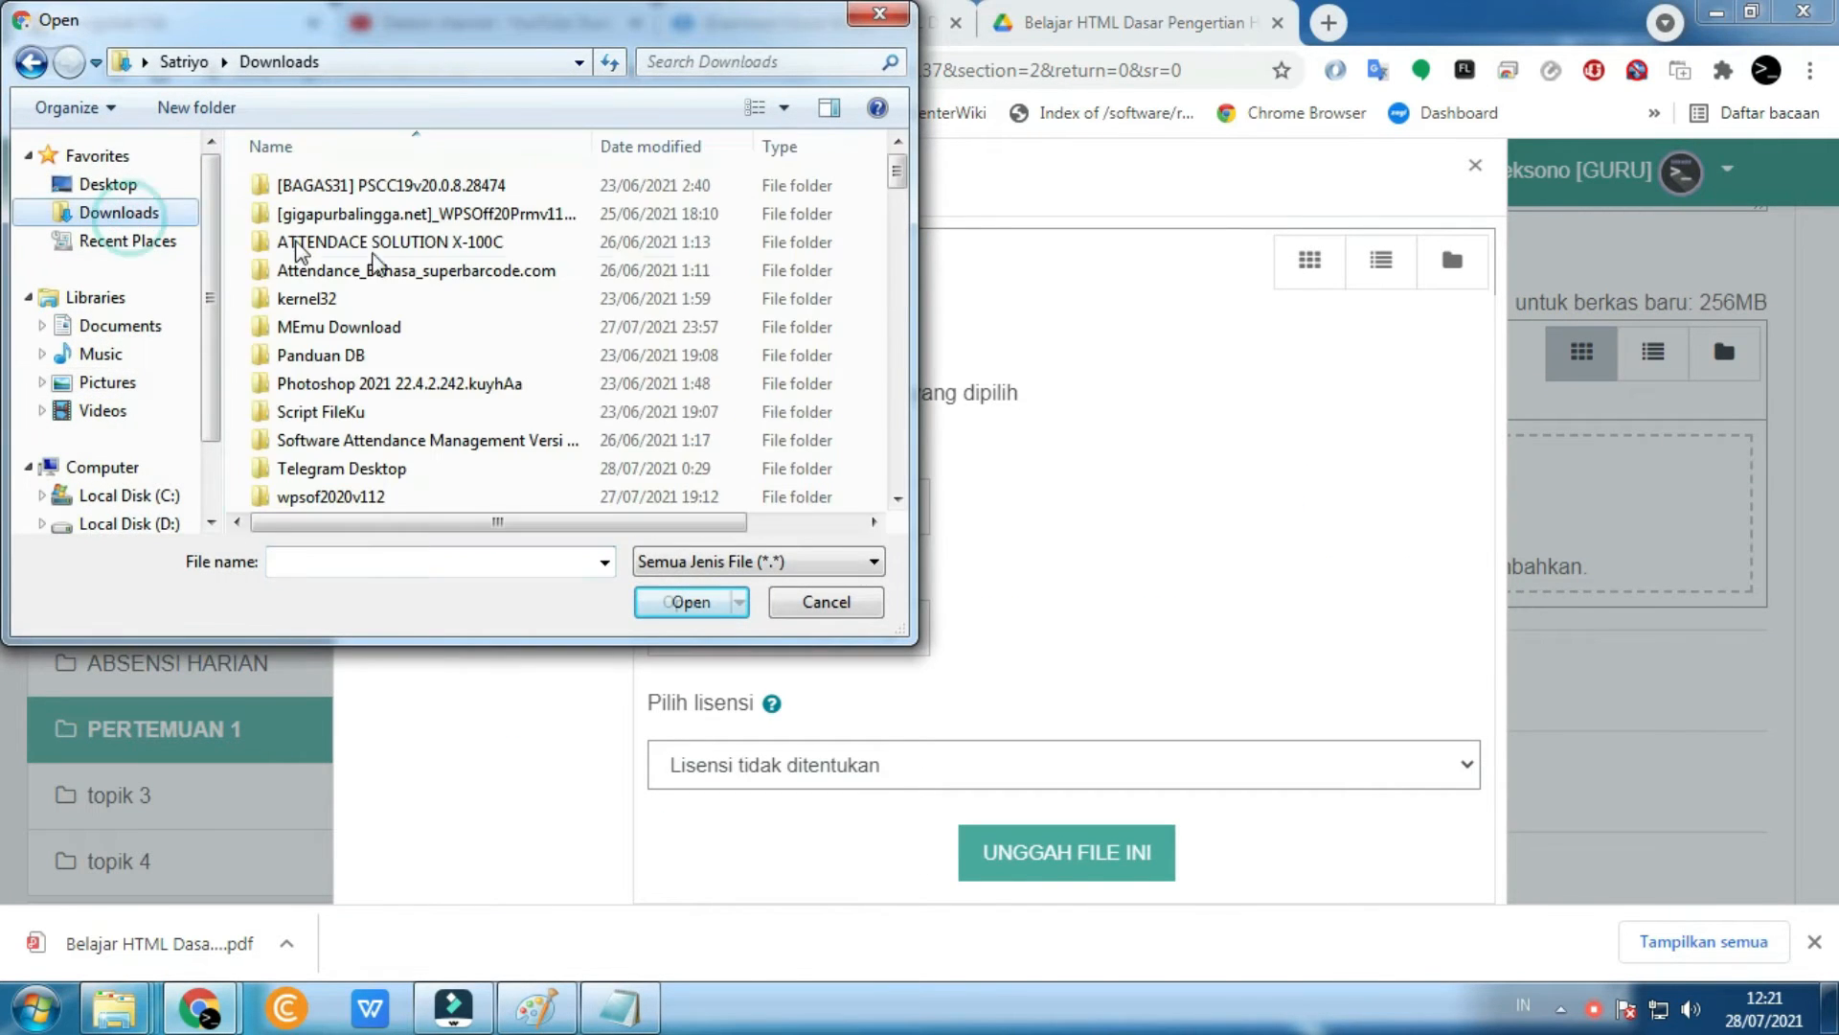
scroll(438, 324, down, 3)
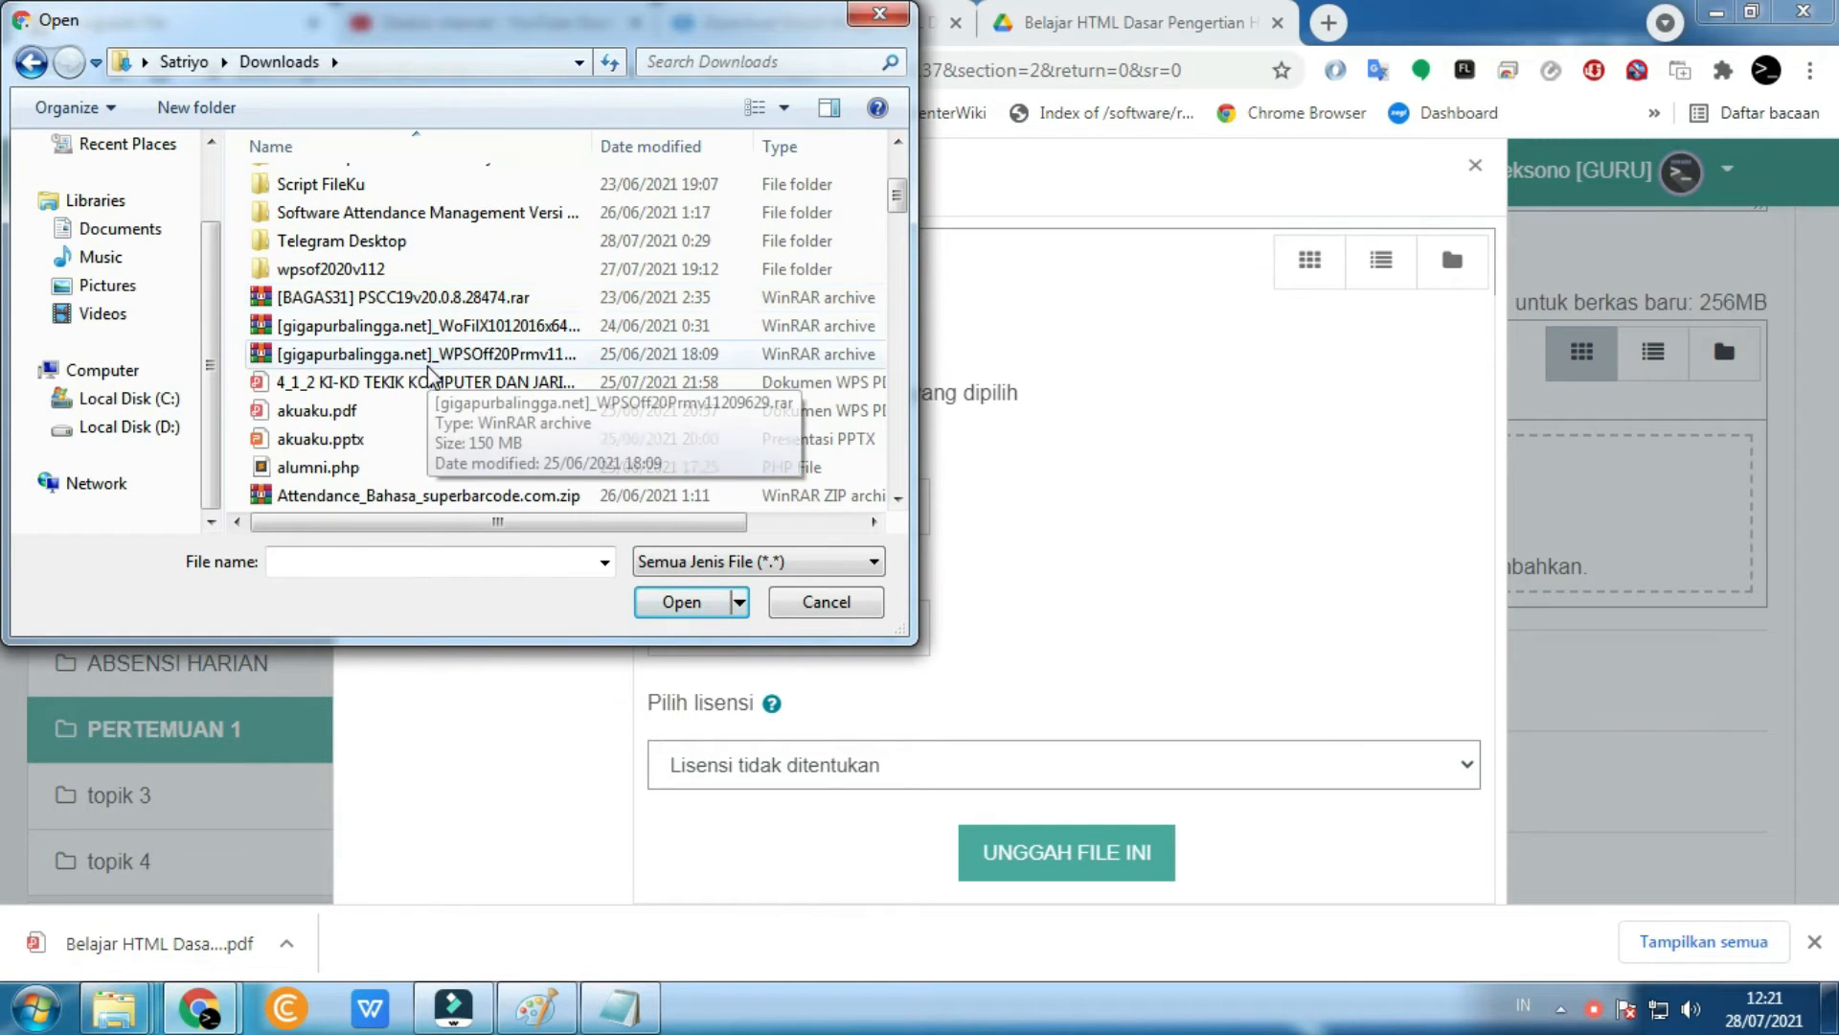
scroll(428, 376, up, 3)
click(433, 143)
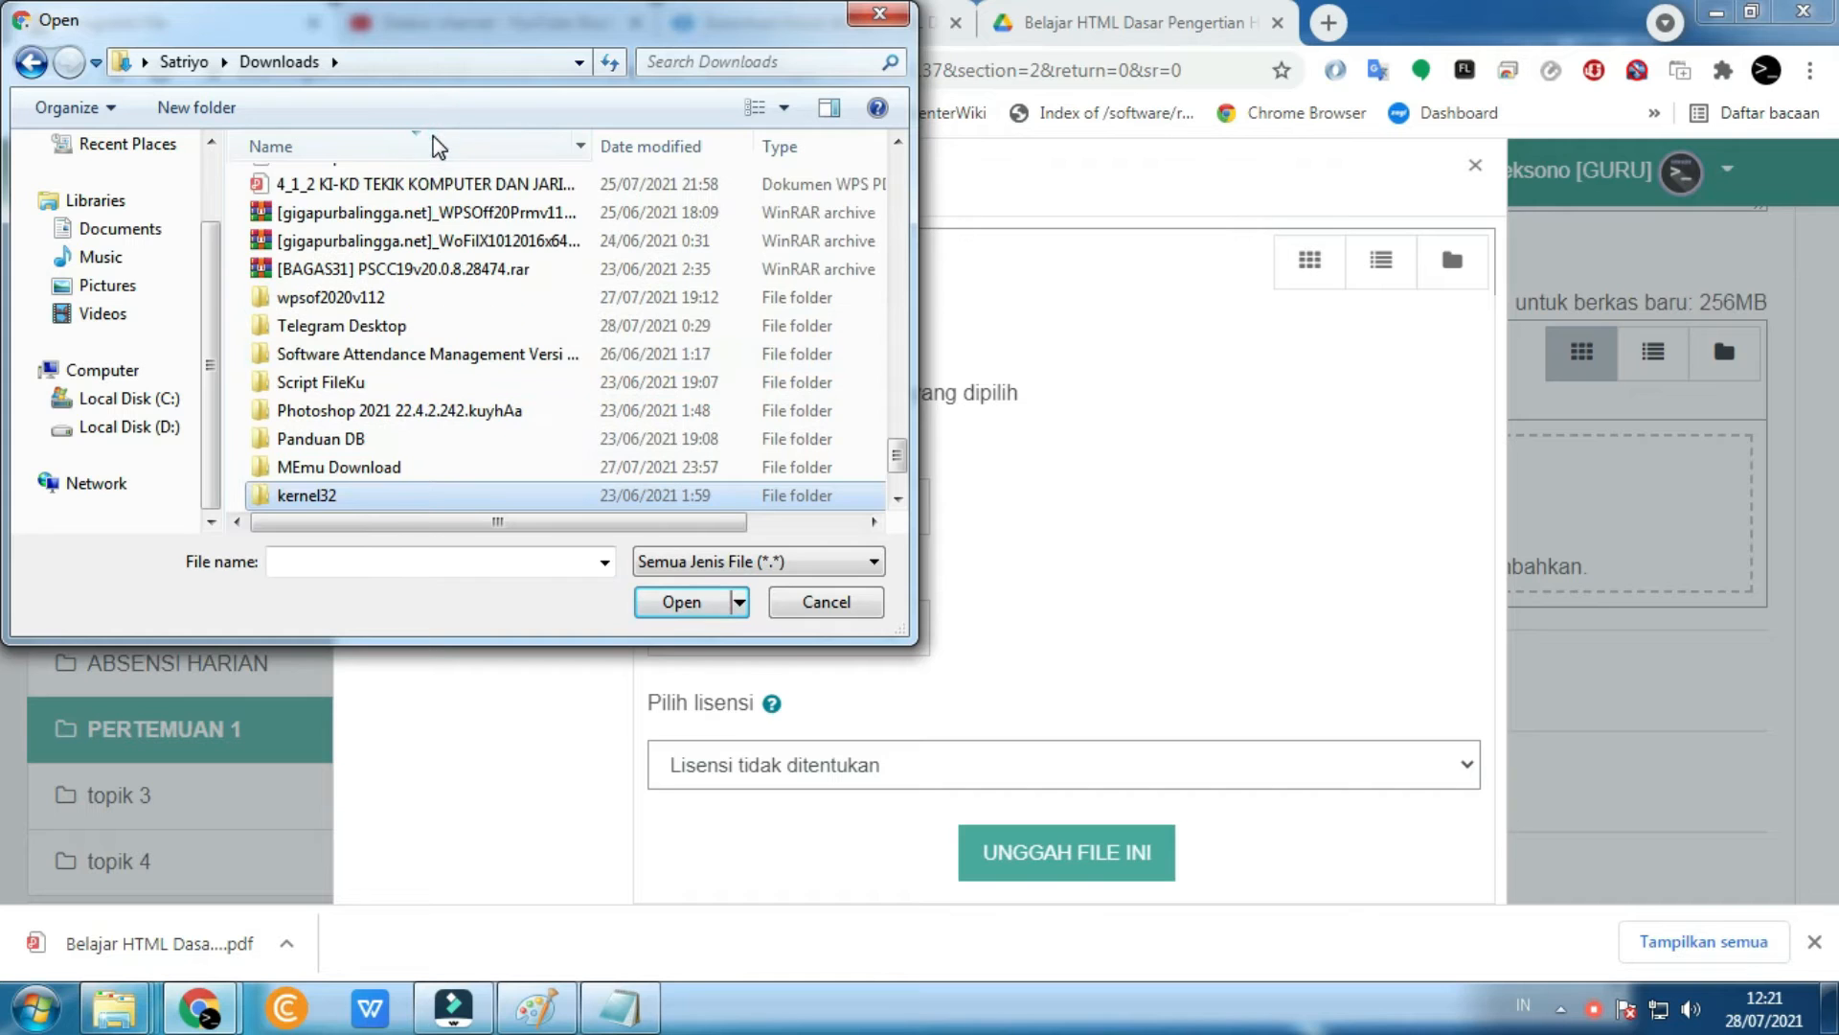
click(431, 144)
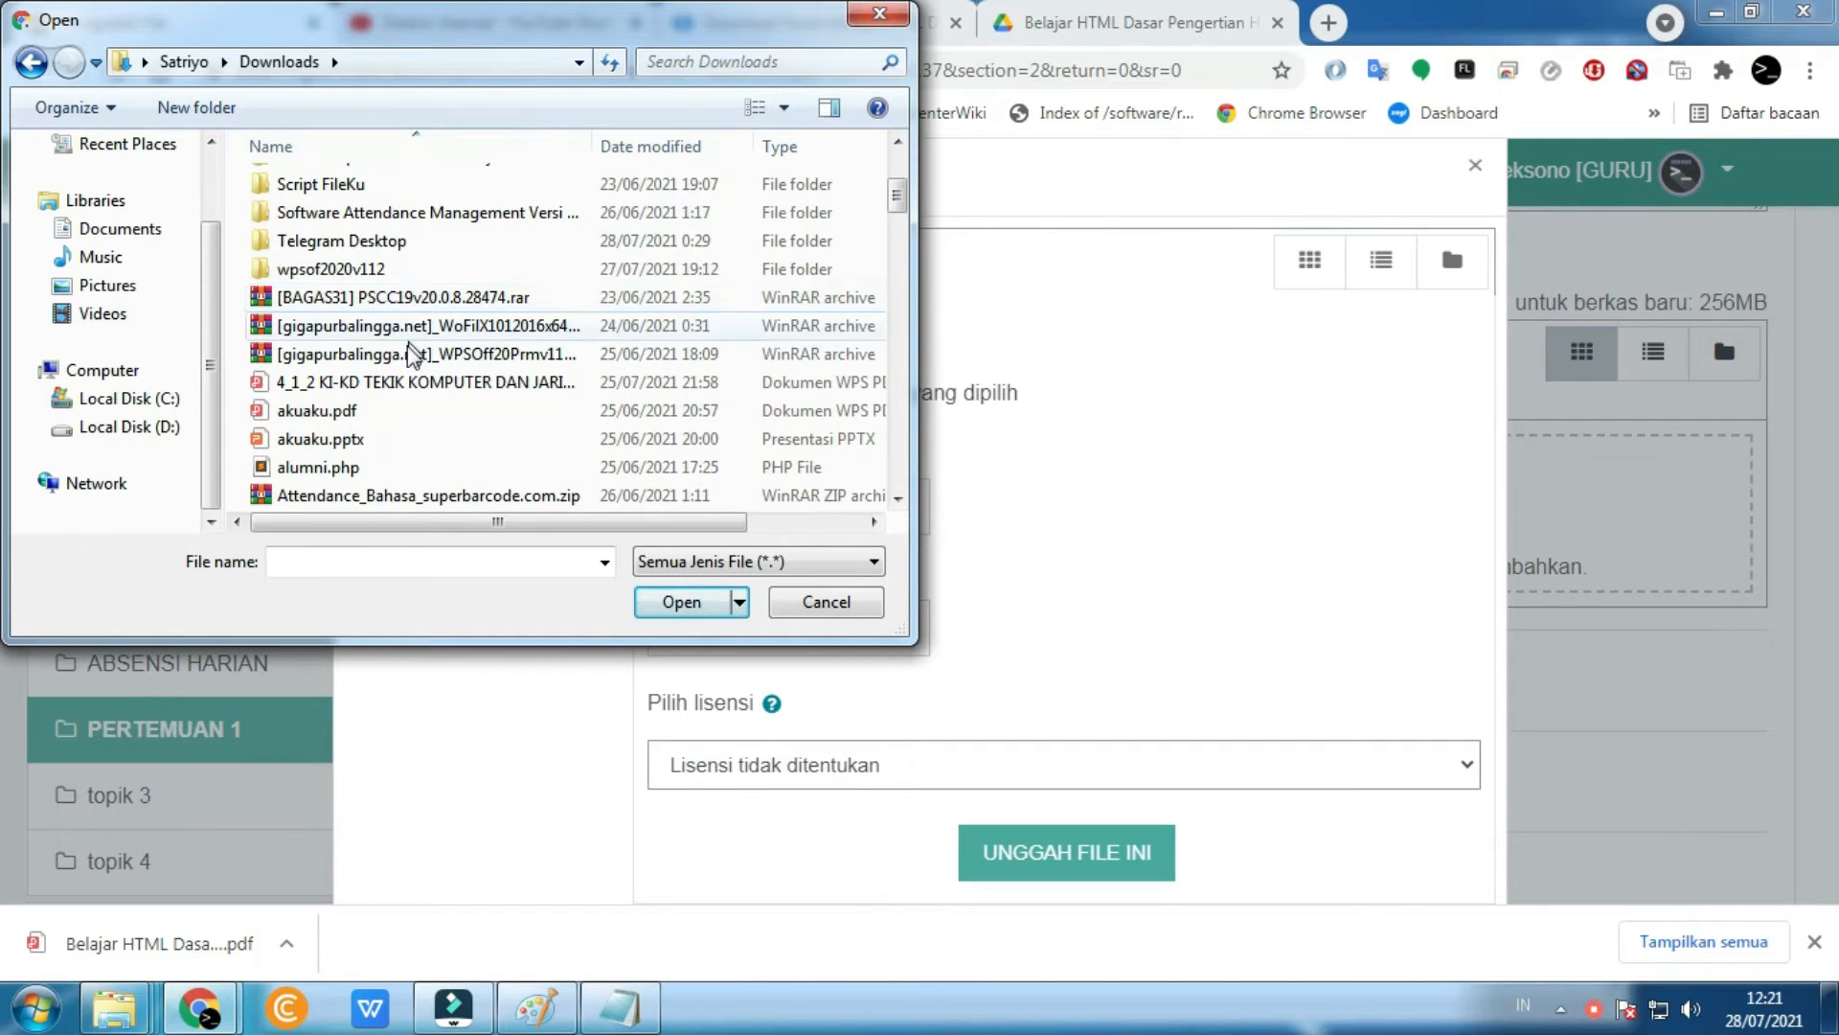
scroll(410, 368, down, 3)
click(400, 278)
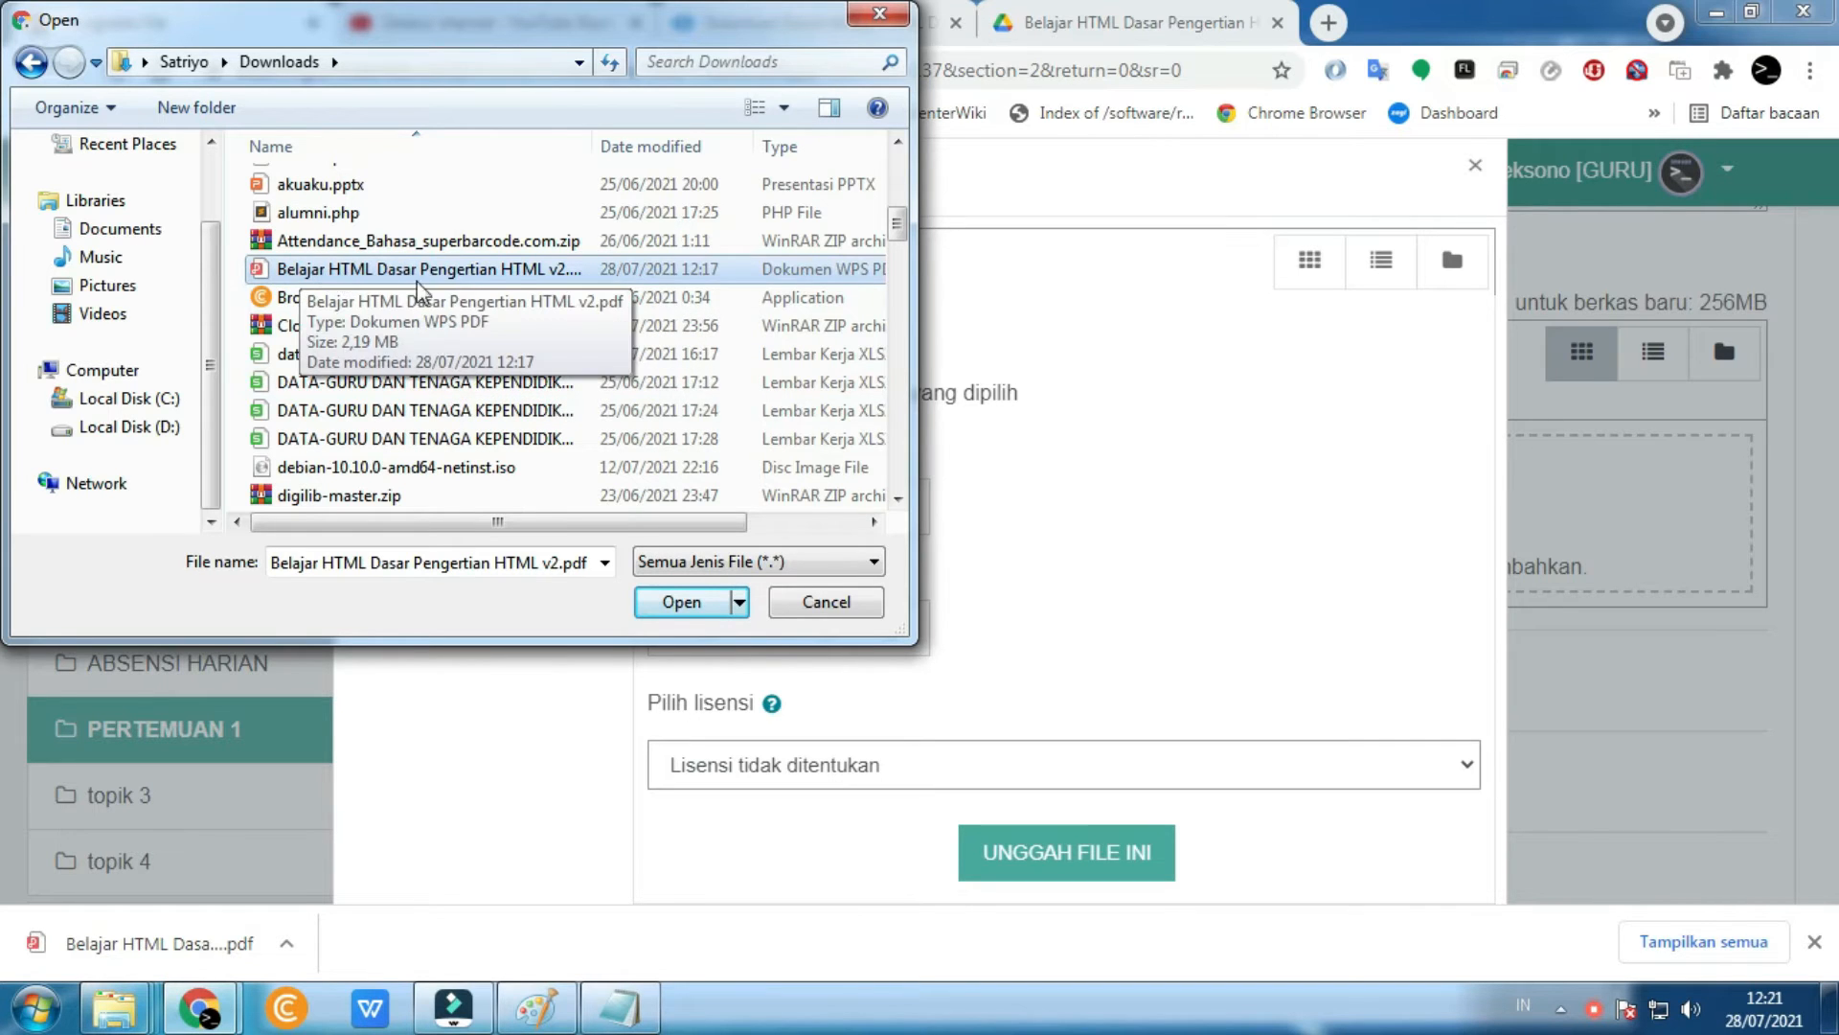
- Upload the chosen PDF as the resource's file and dismiss the downloads notice
click(674, 602)
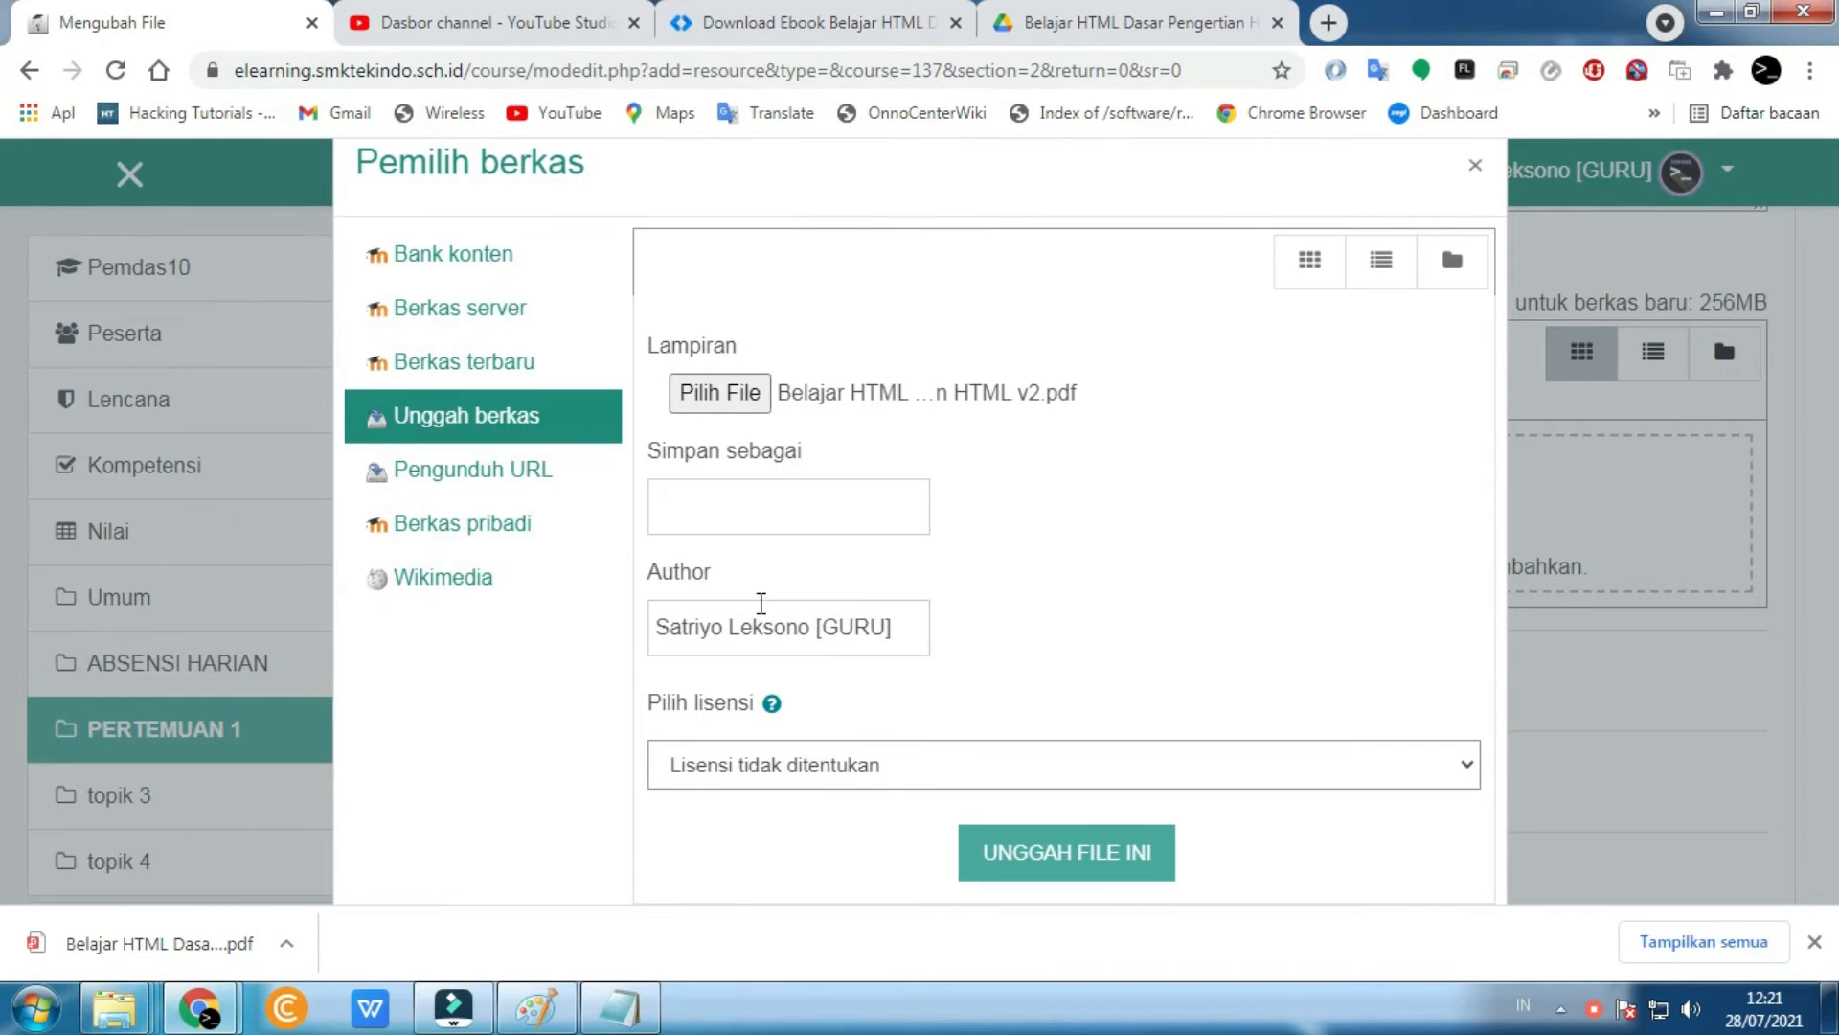
click(1062, 851)
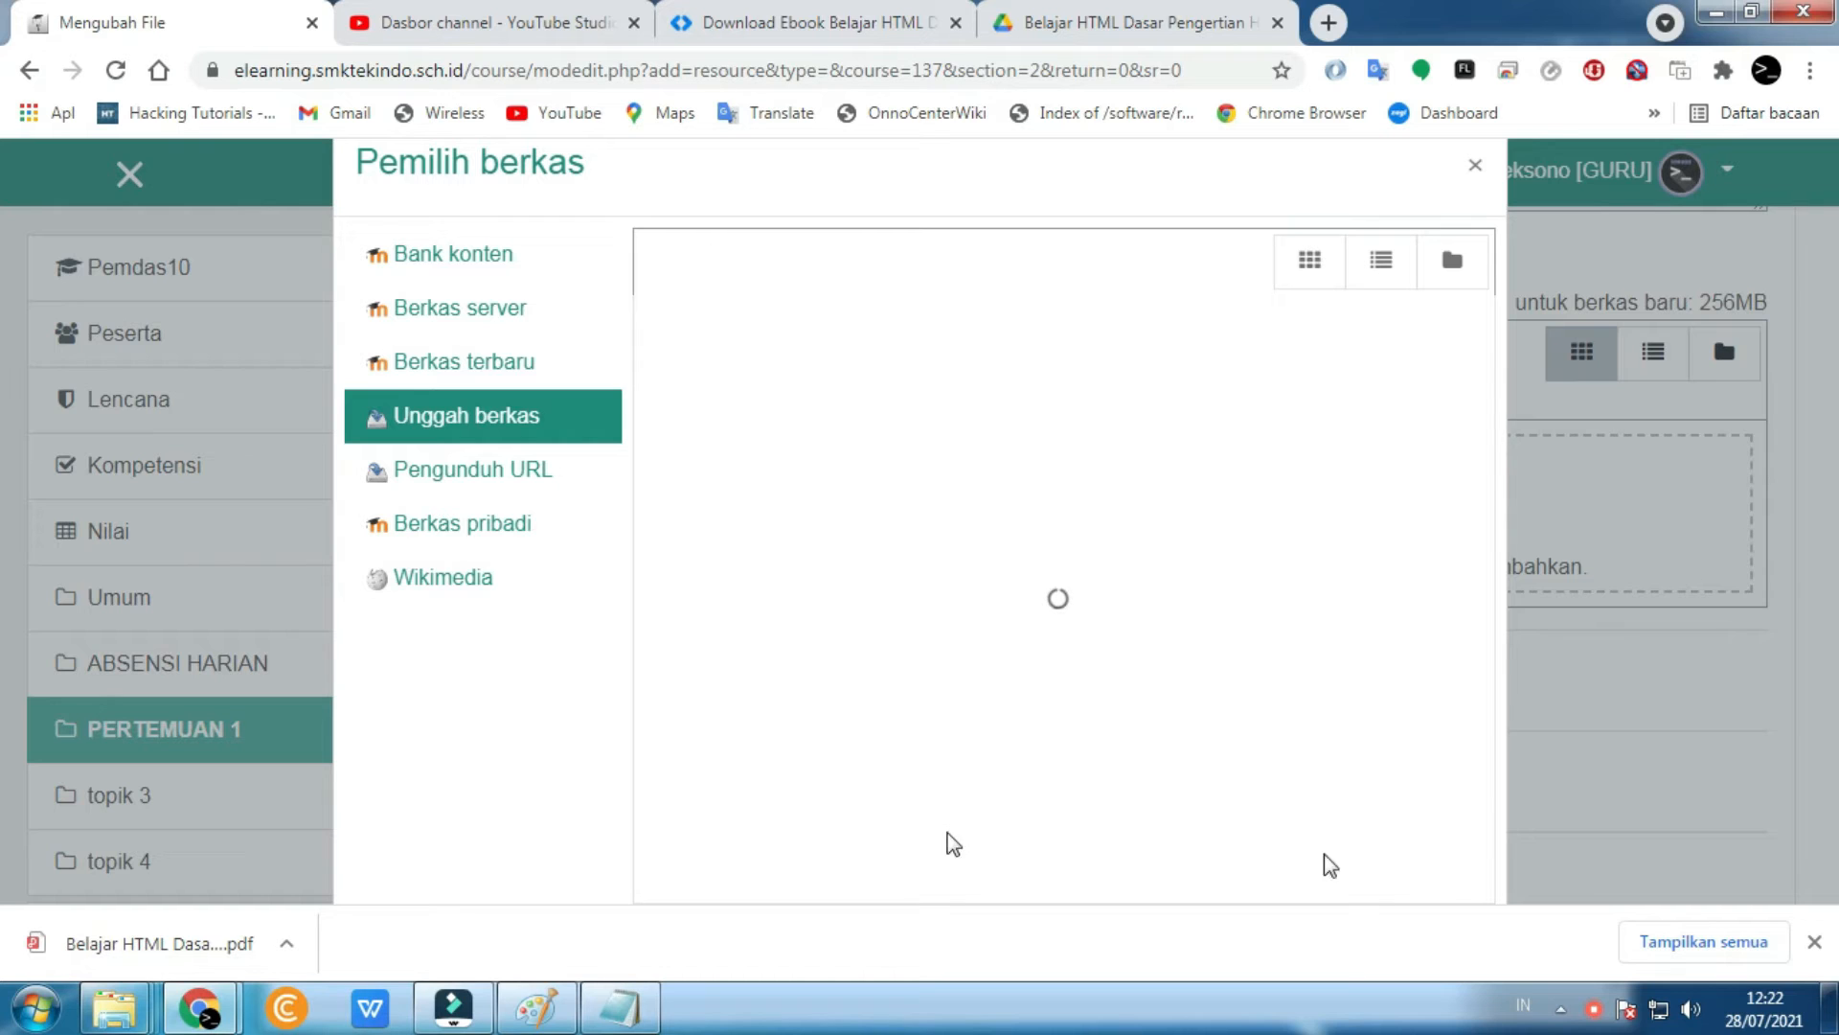
click(1815, 943)
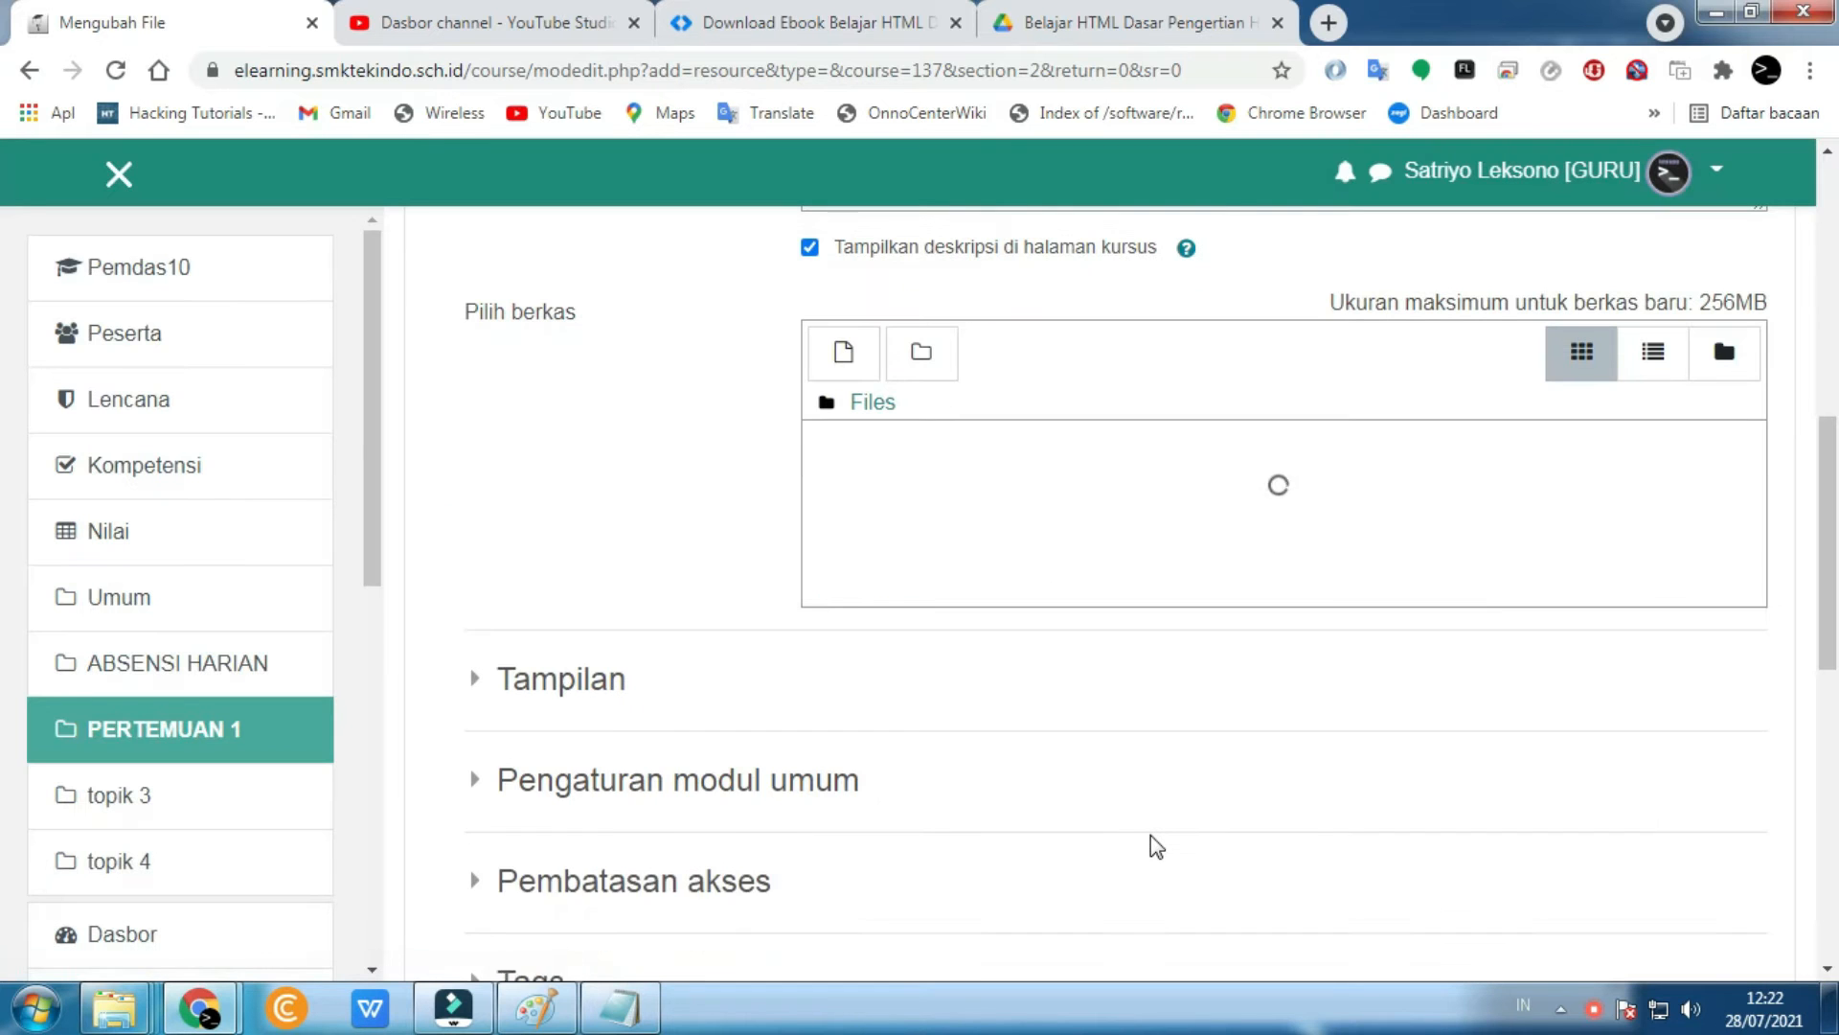
scroll(882, 800, down, 7)
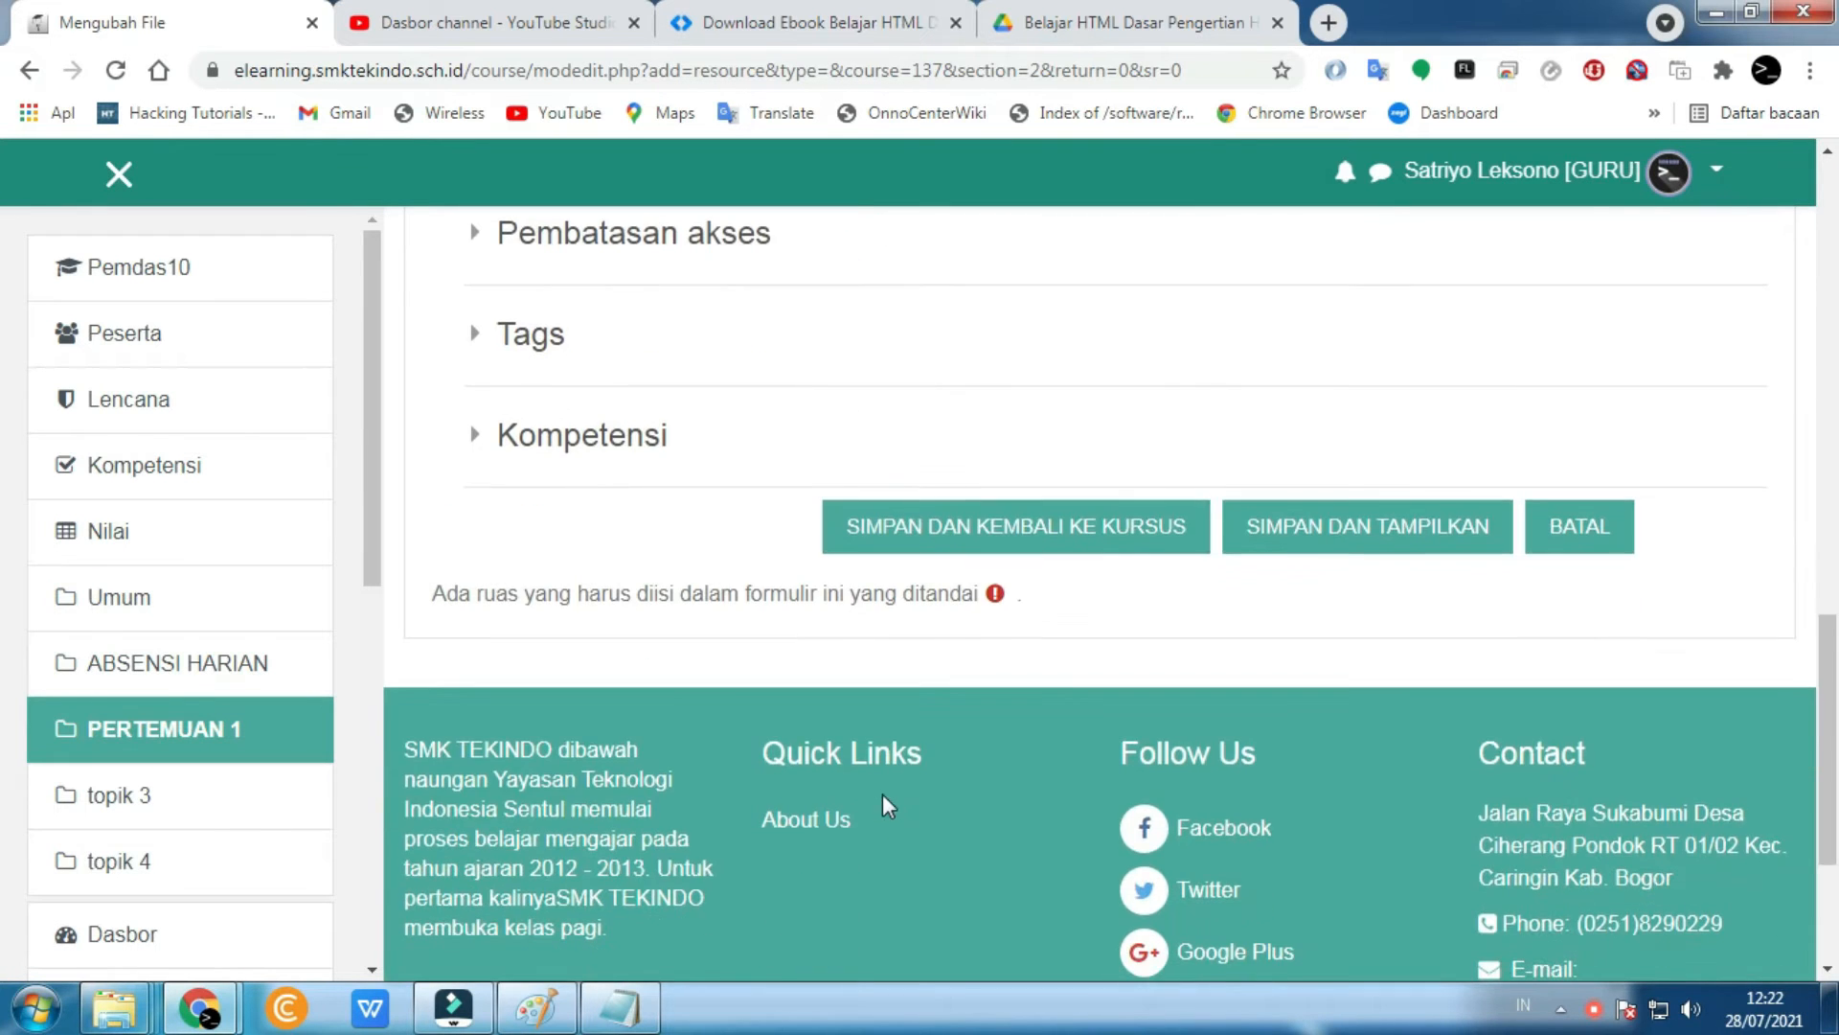
- Save the Ebook Pengertian HTML resource and view the Pemdas10 course in the Siswa role
click(1353, 535)
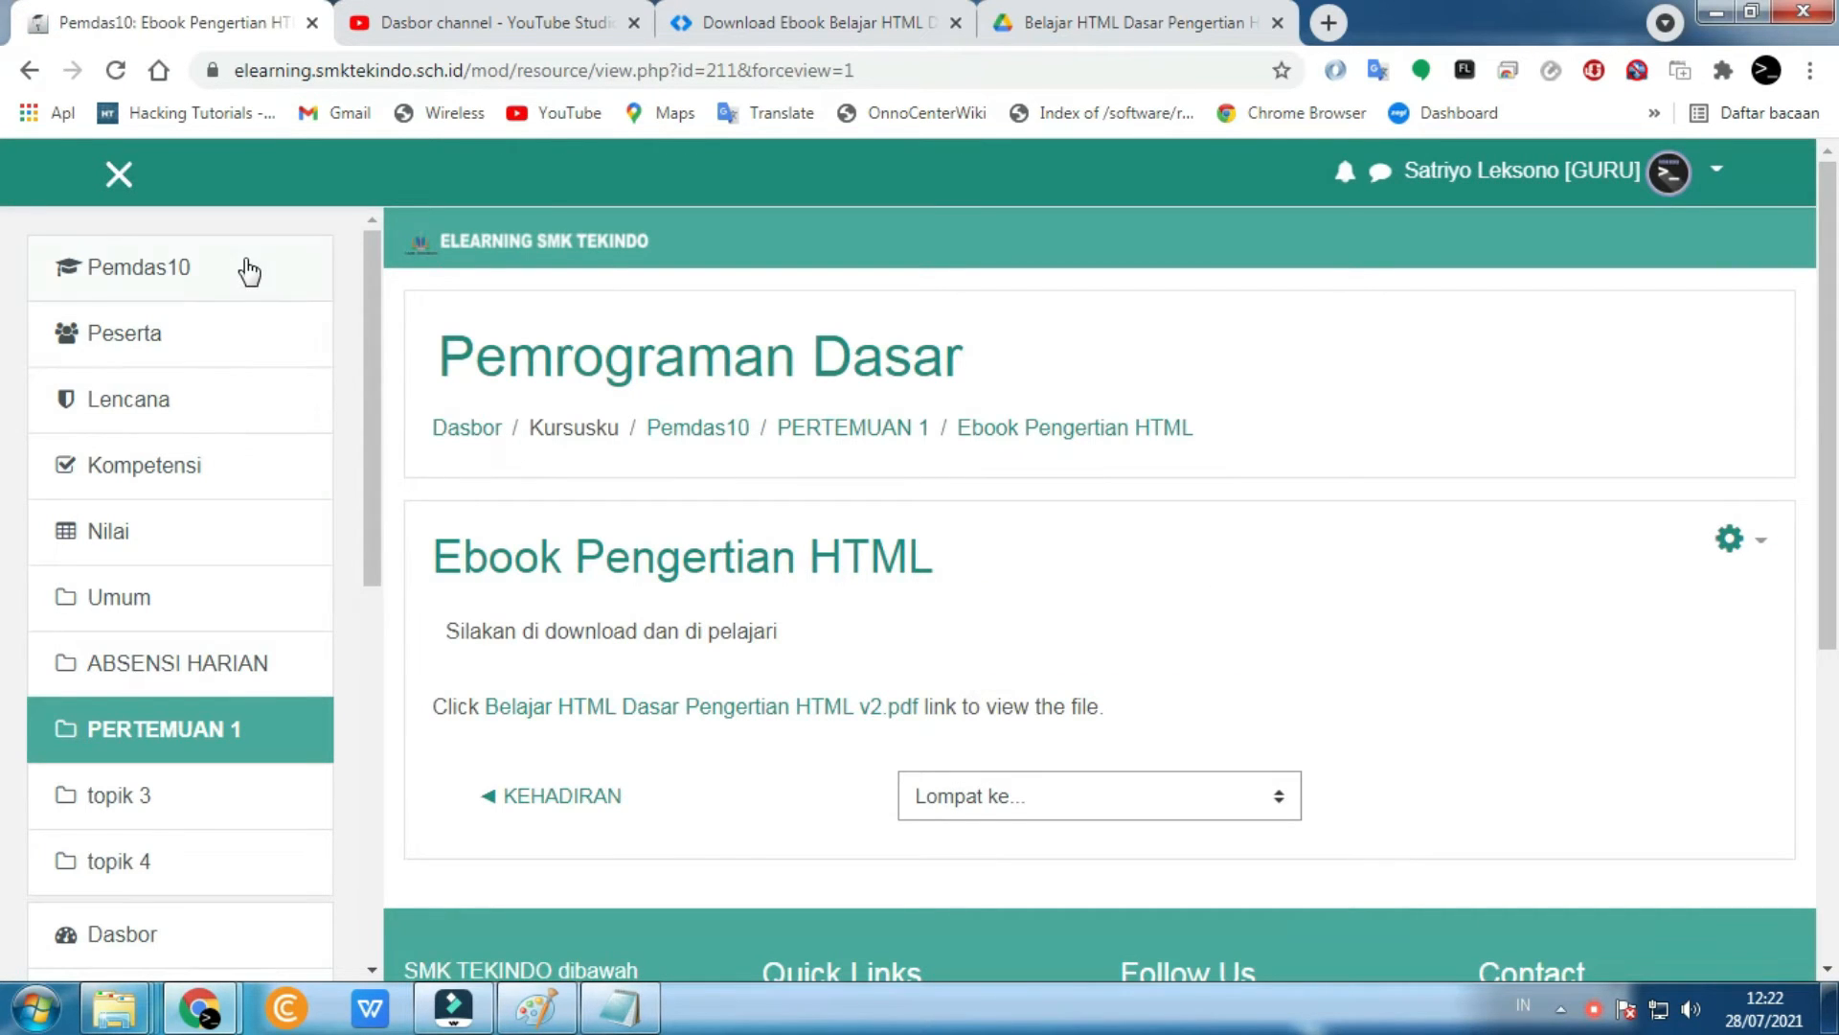
click(158, 267)
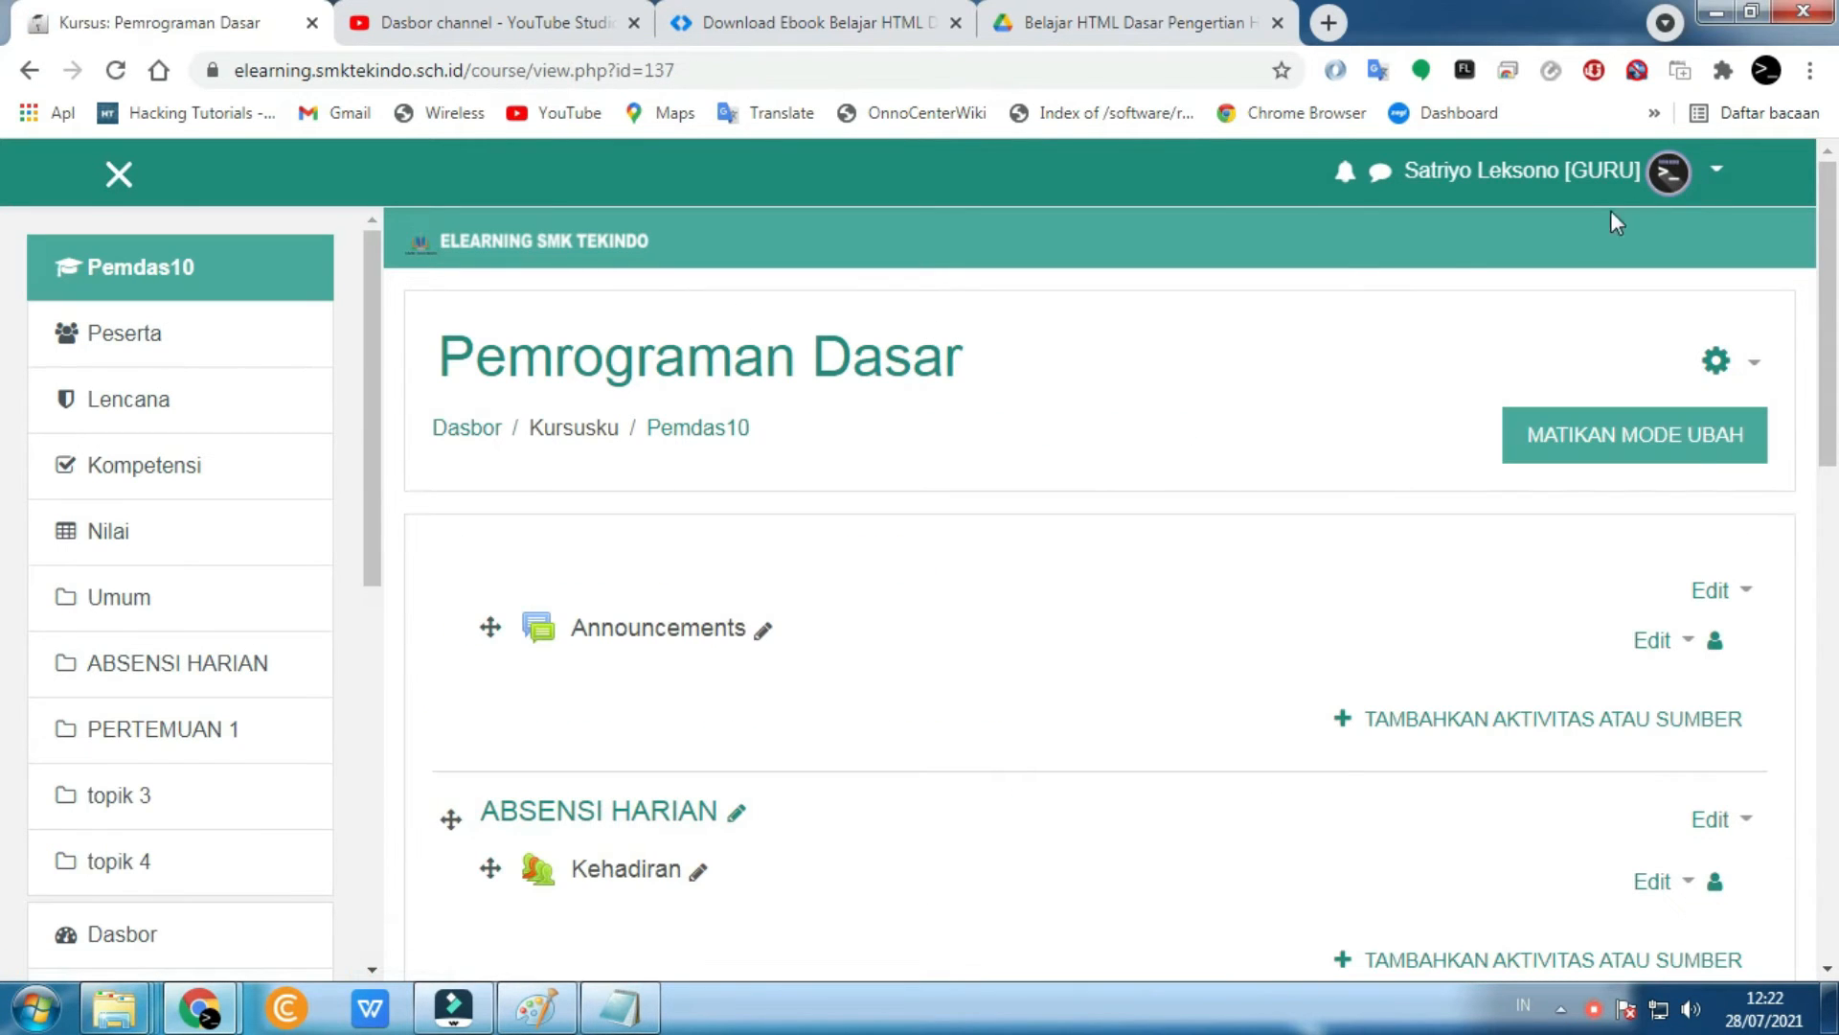
click(1679, 175)
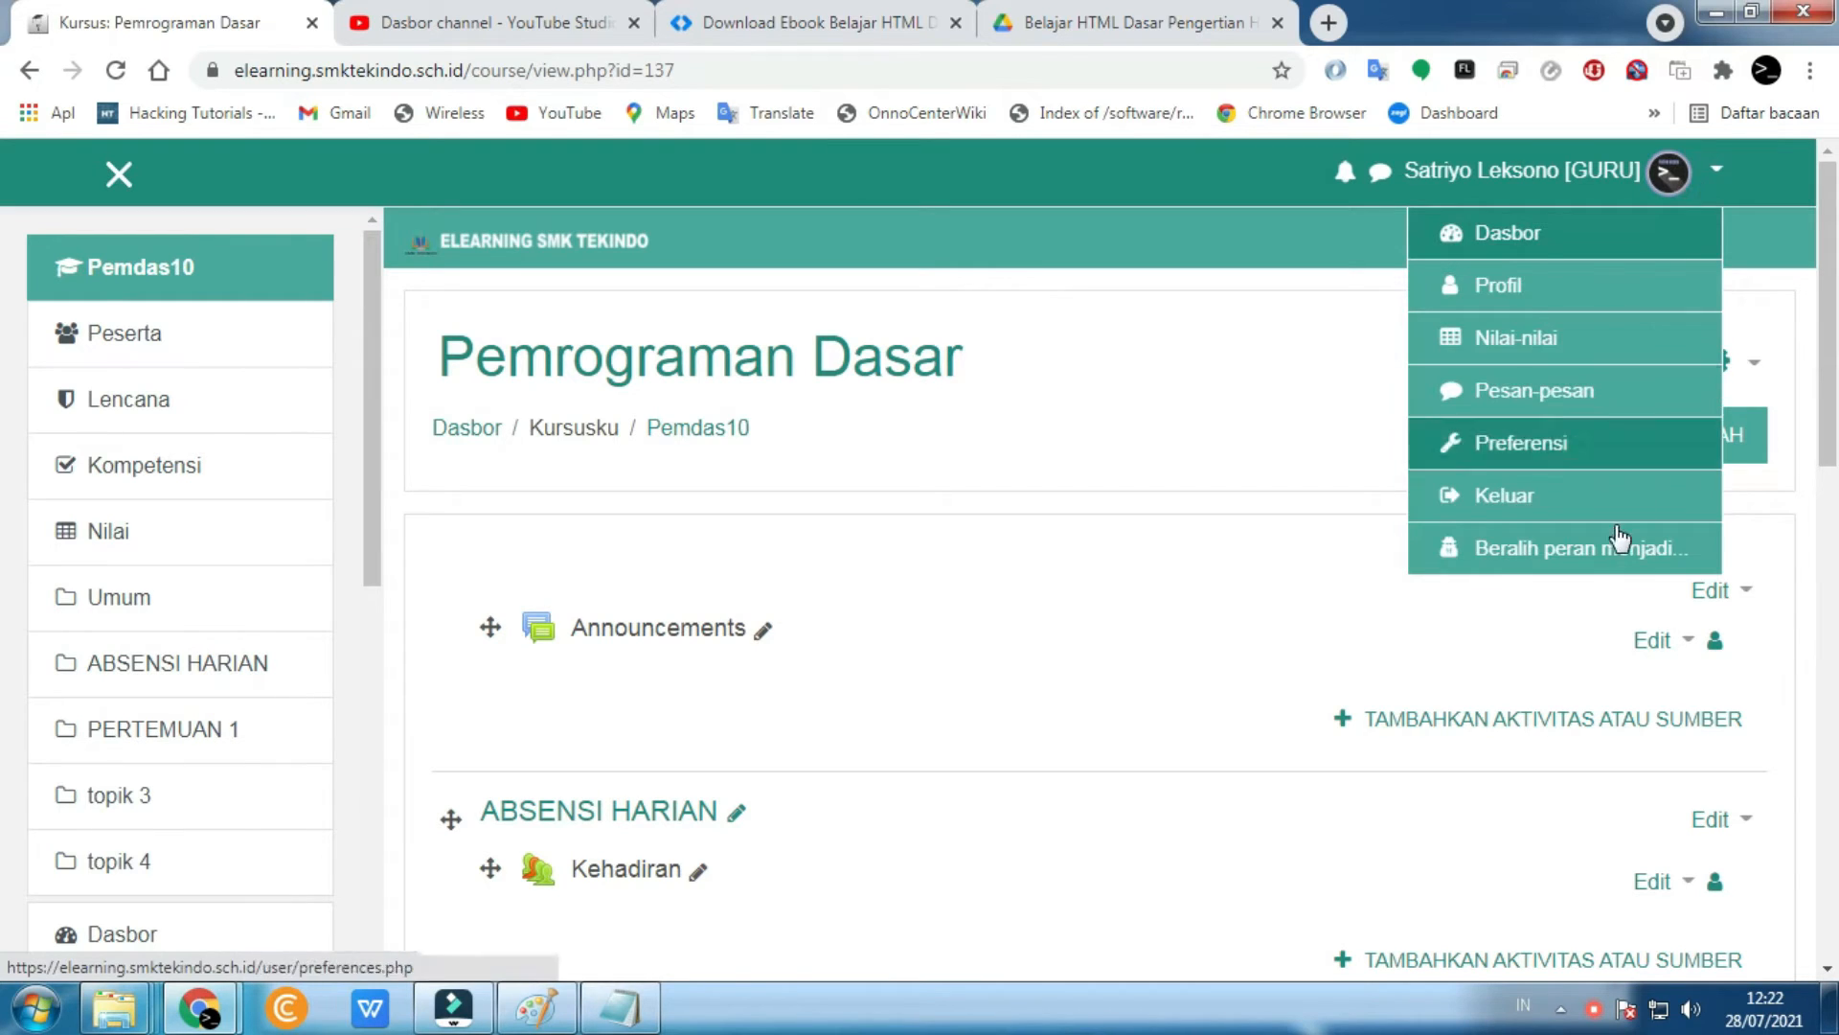
click(1585, 561)
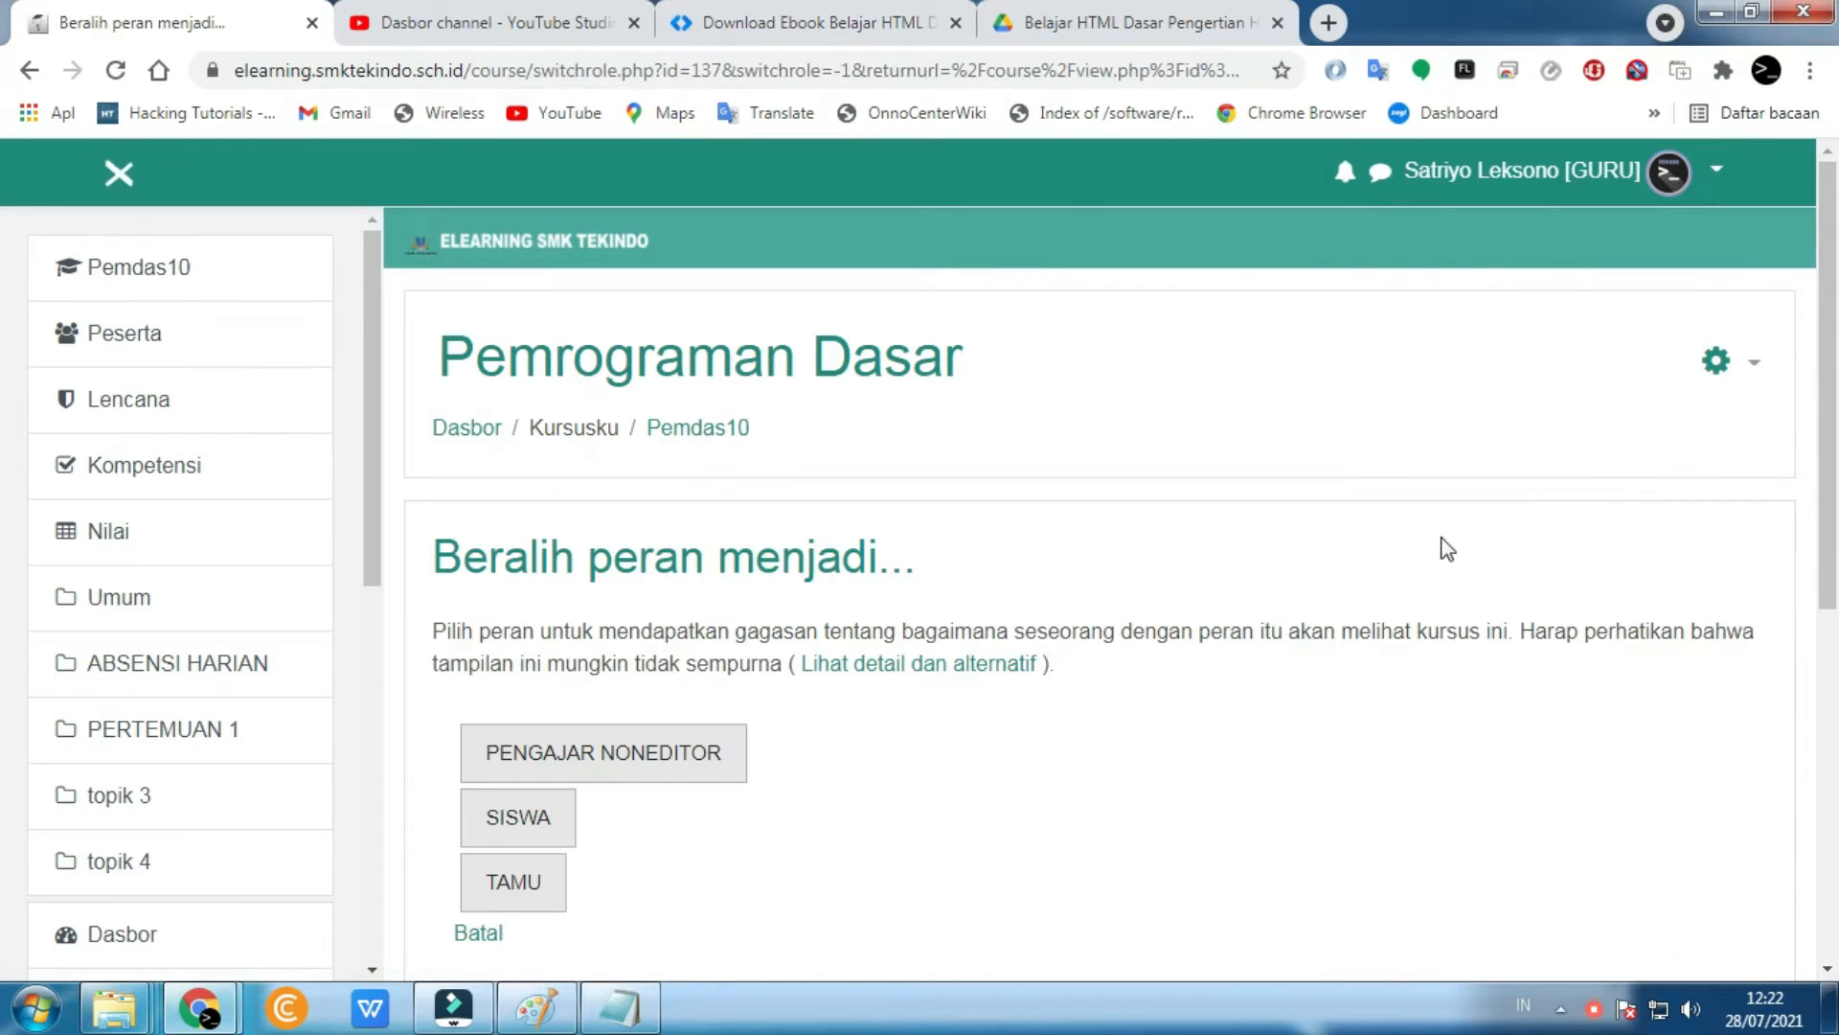
click(505, 823)
scroll(784, 829, down, 3)
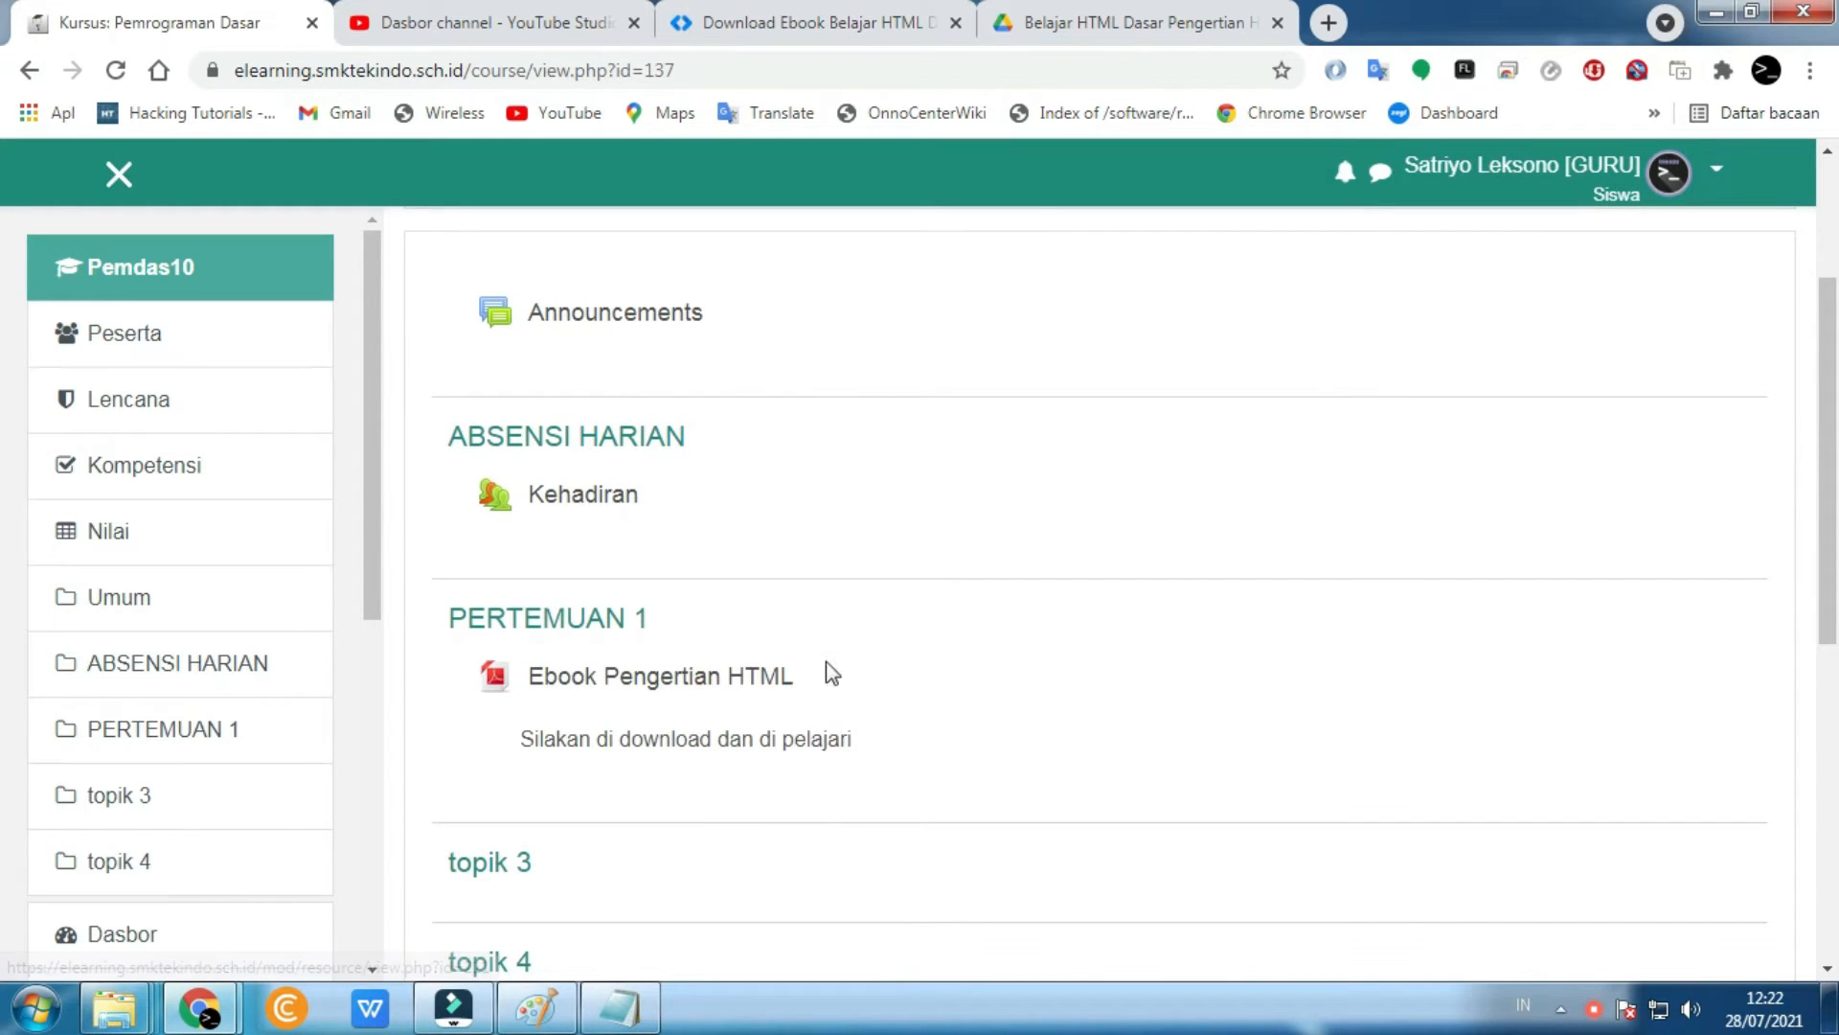
click(655, 680)
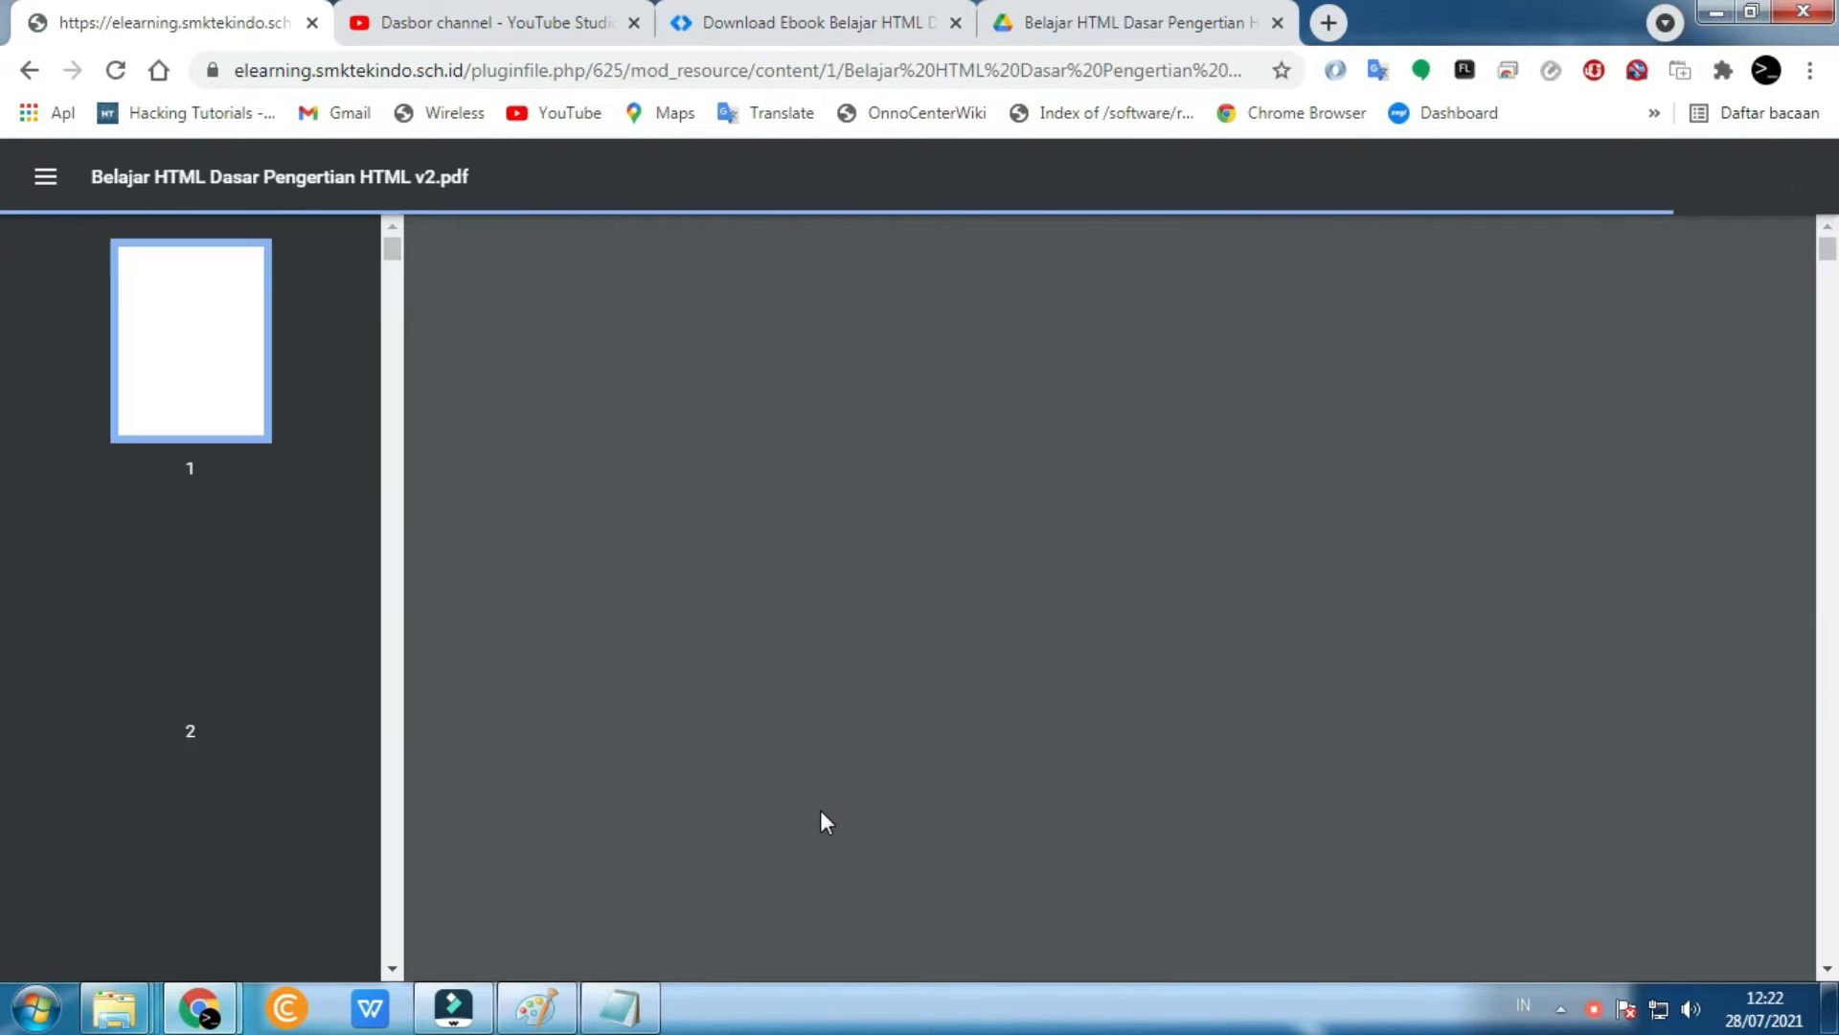
scroll(828, 747, down, 5)
scroll(832, 699, down, 8)
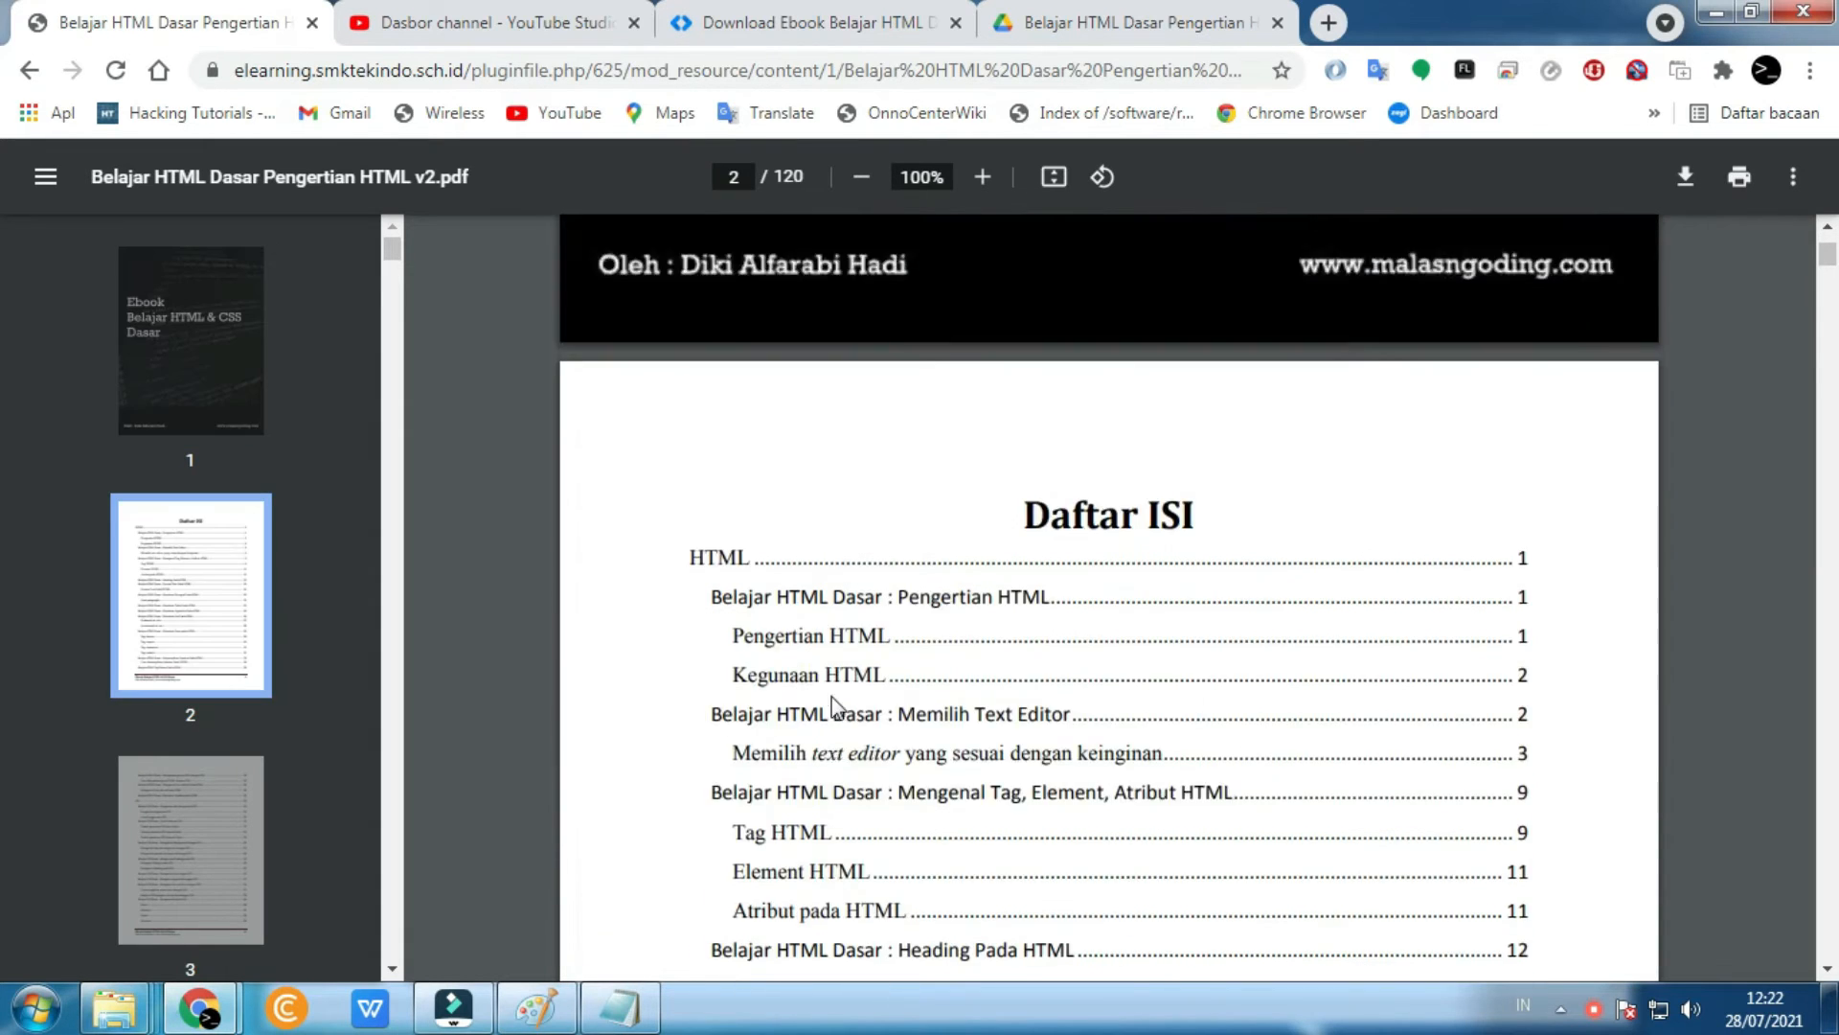
scroll(1295, 489, up, 6)
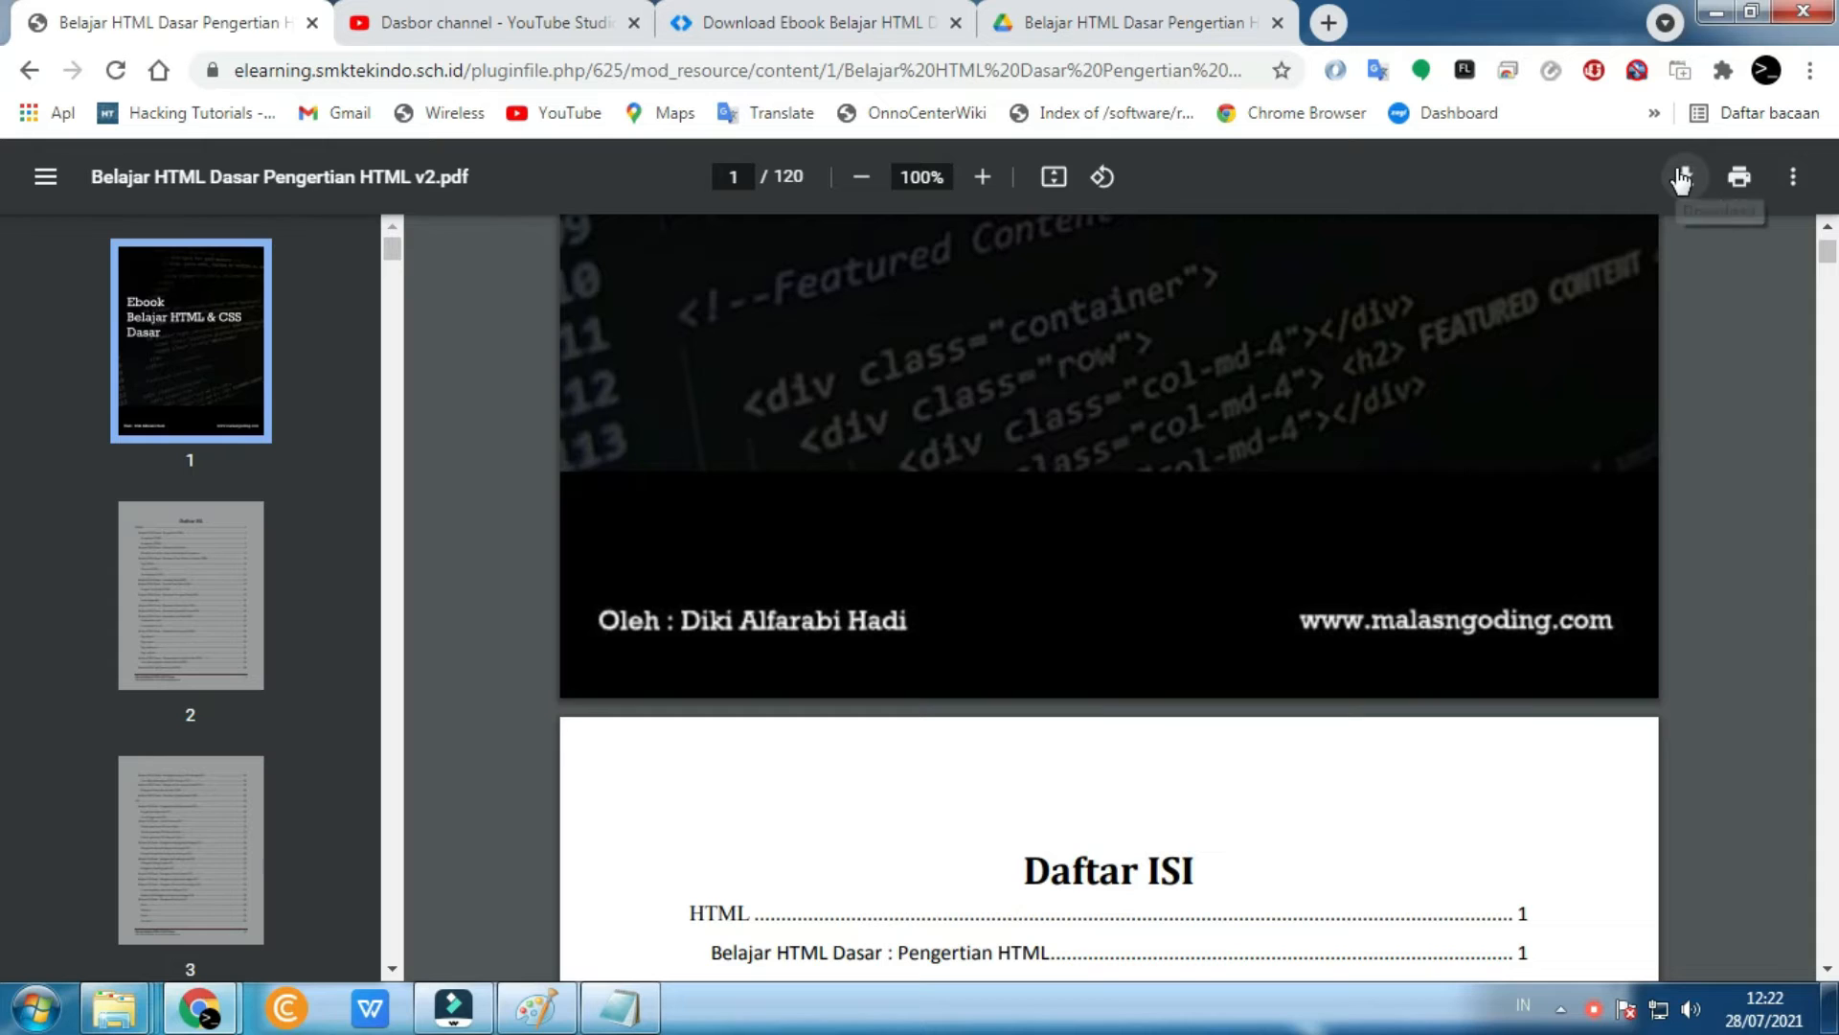
click(30, 70)
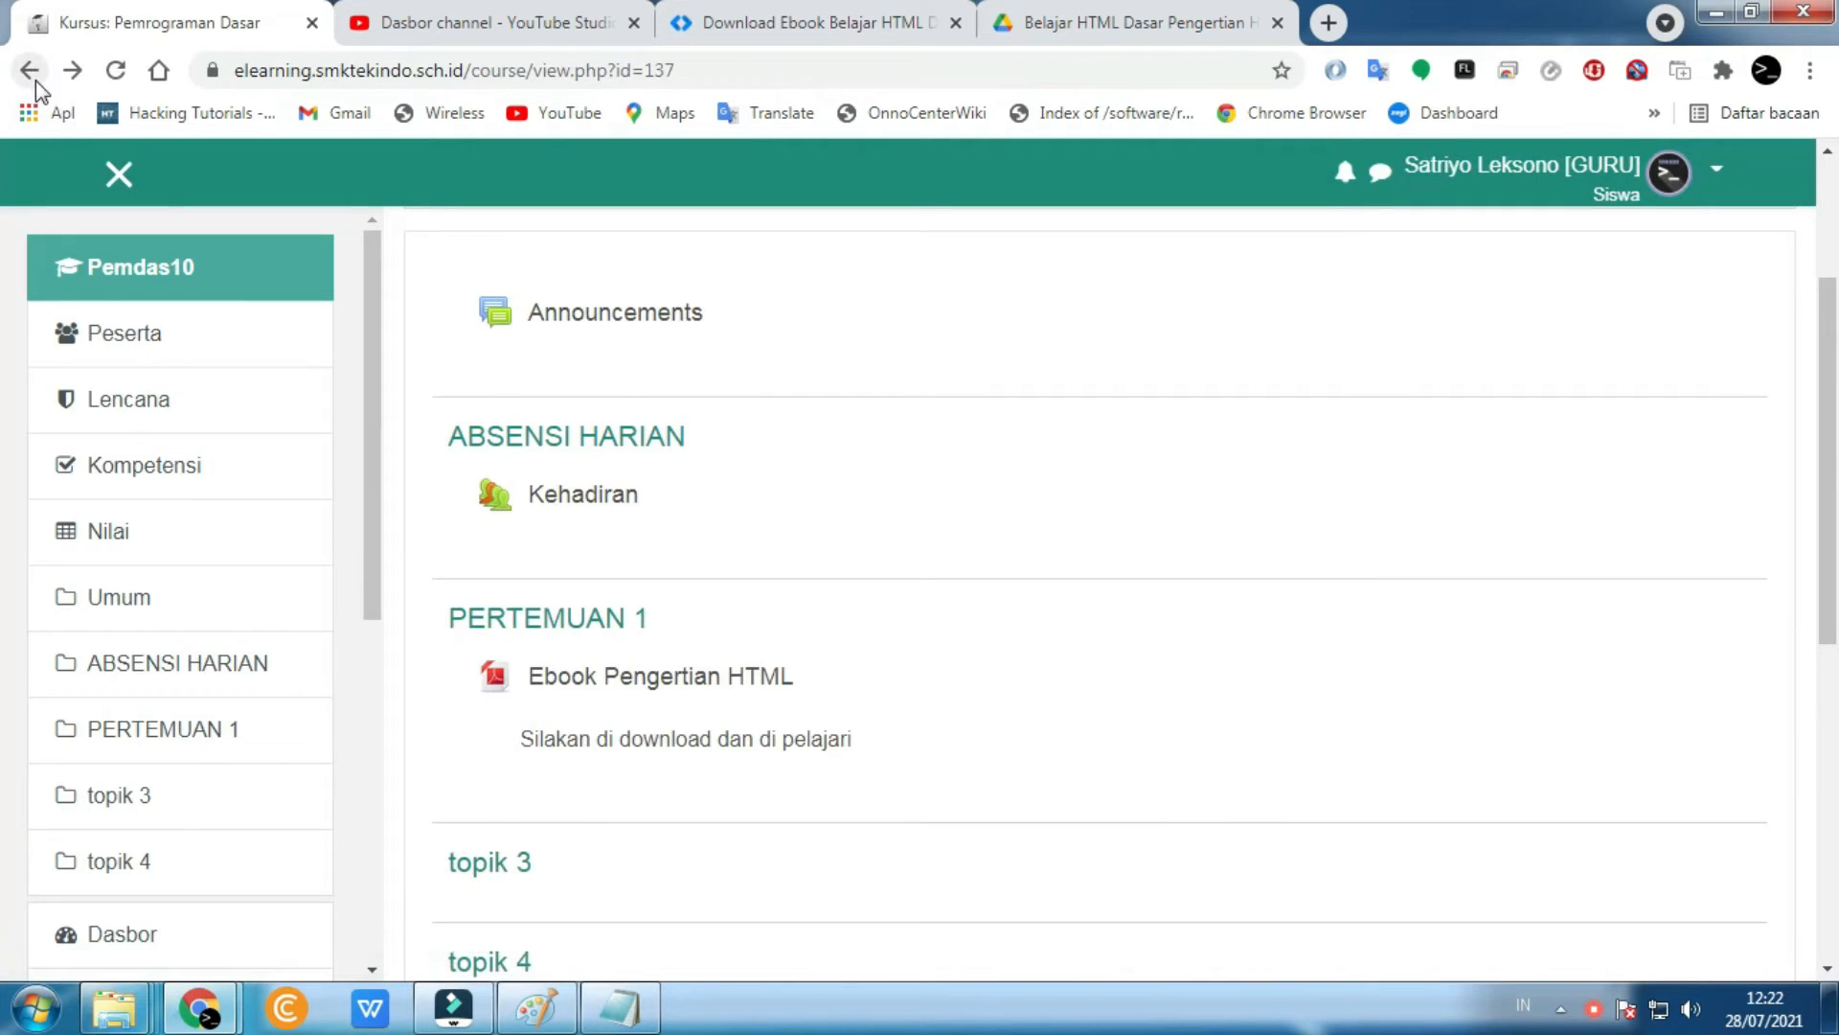
scroll(743, 684, down, 3)
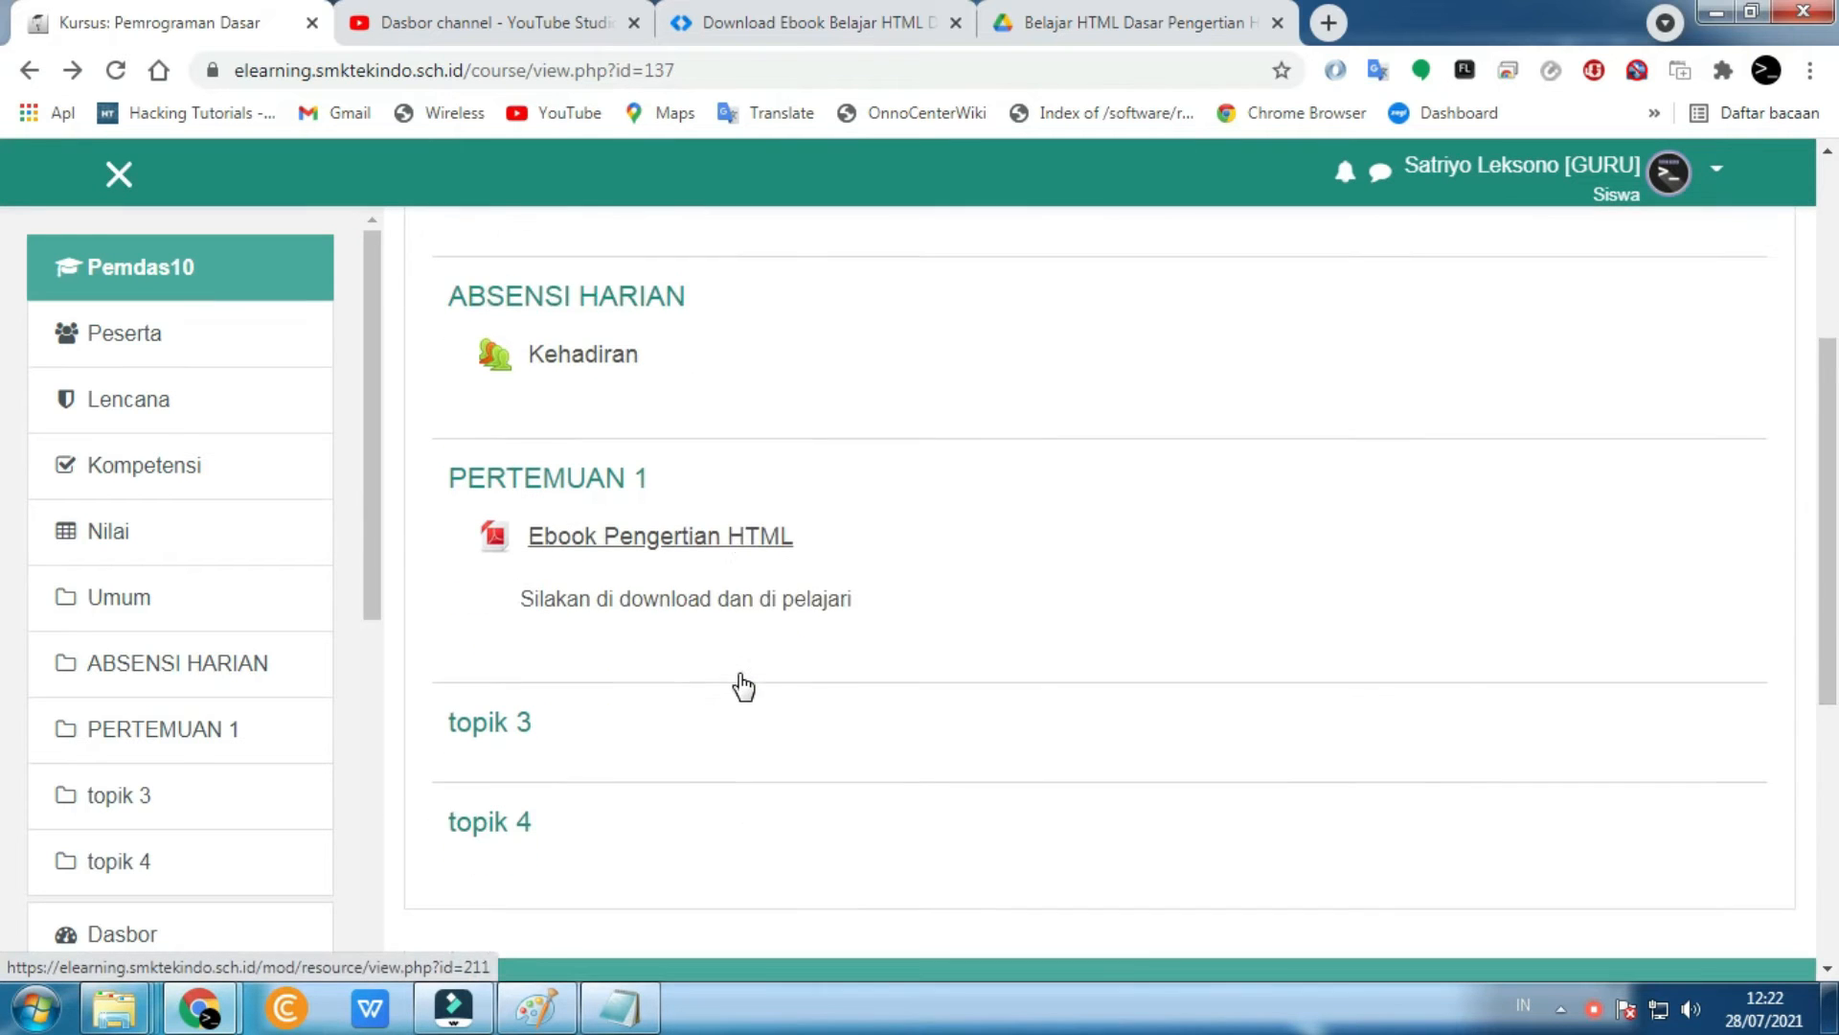
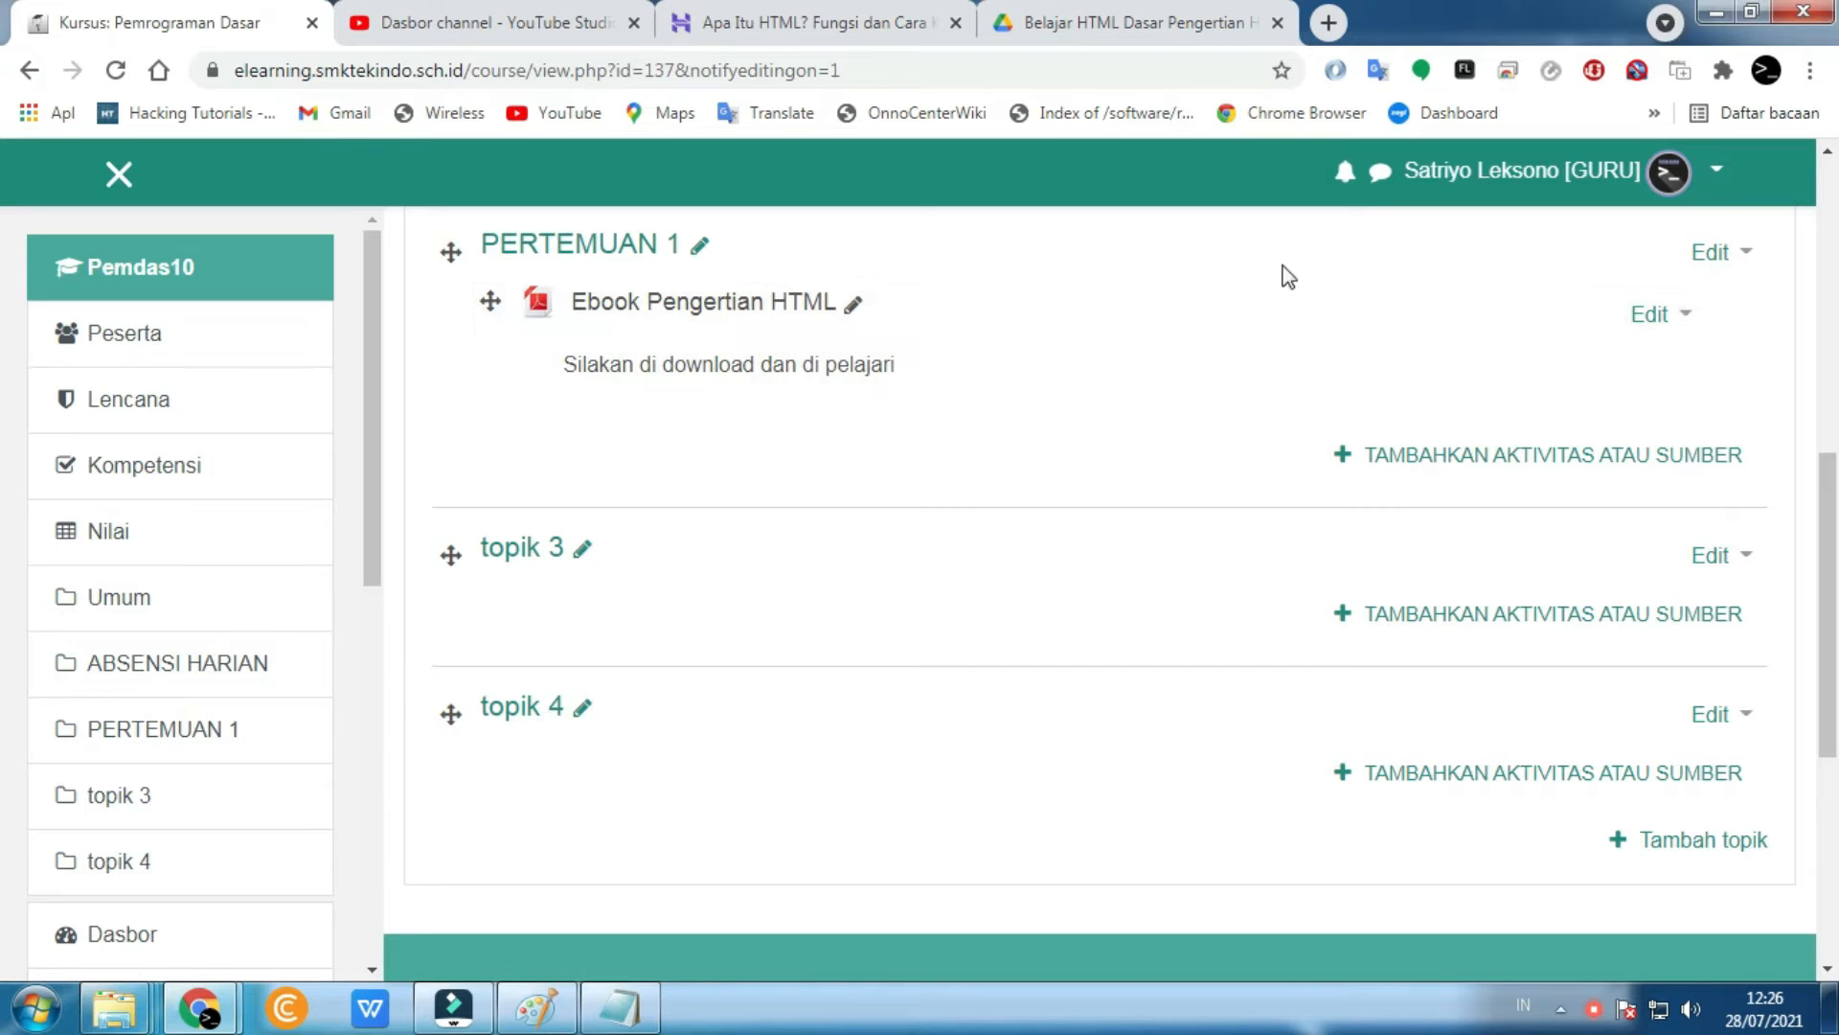
- Add a Halaman page to PERTEMUAN 1 and name it 'Pengertian HTML'
click(1428, 477)
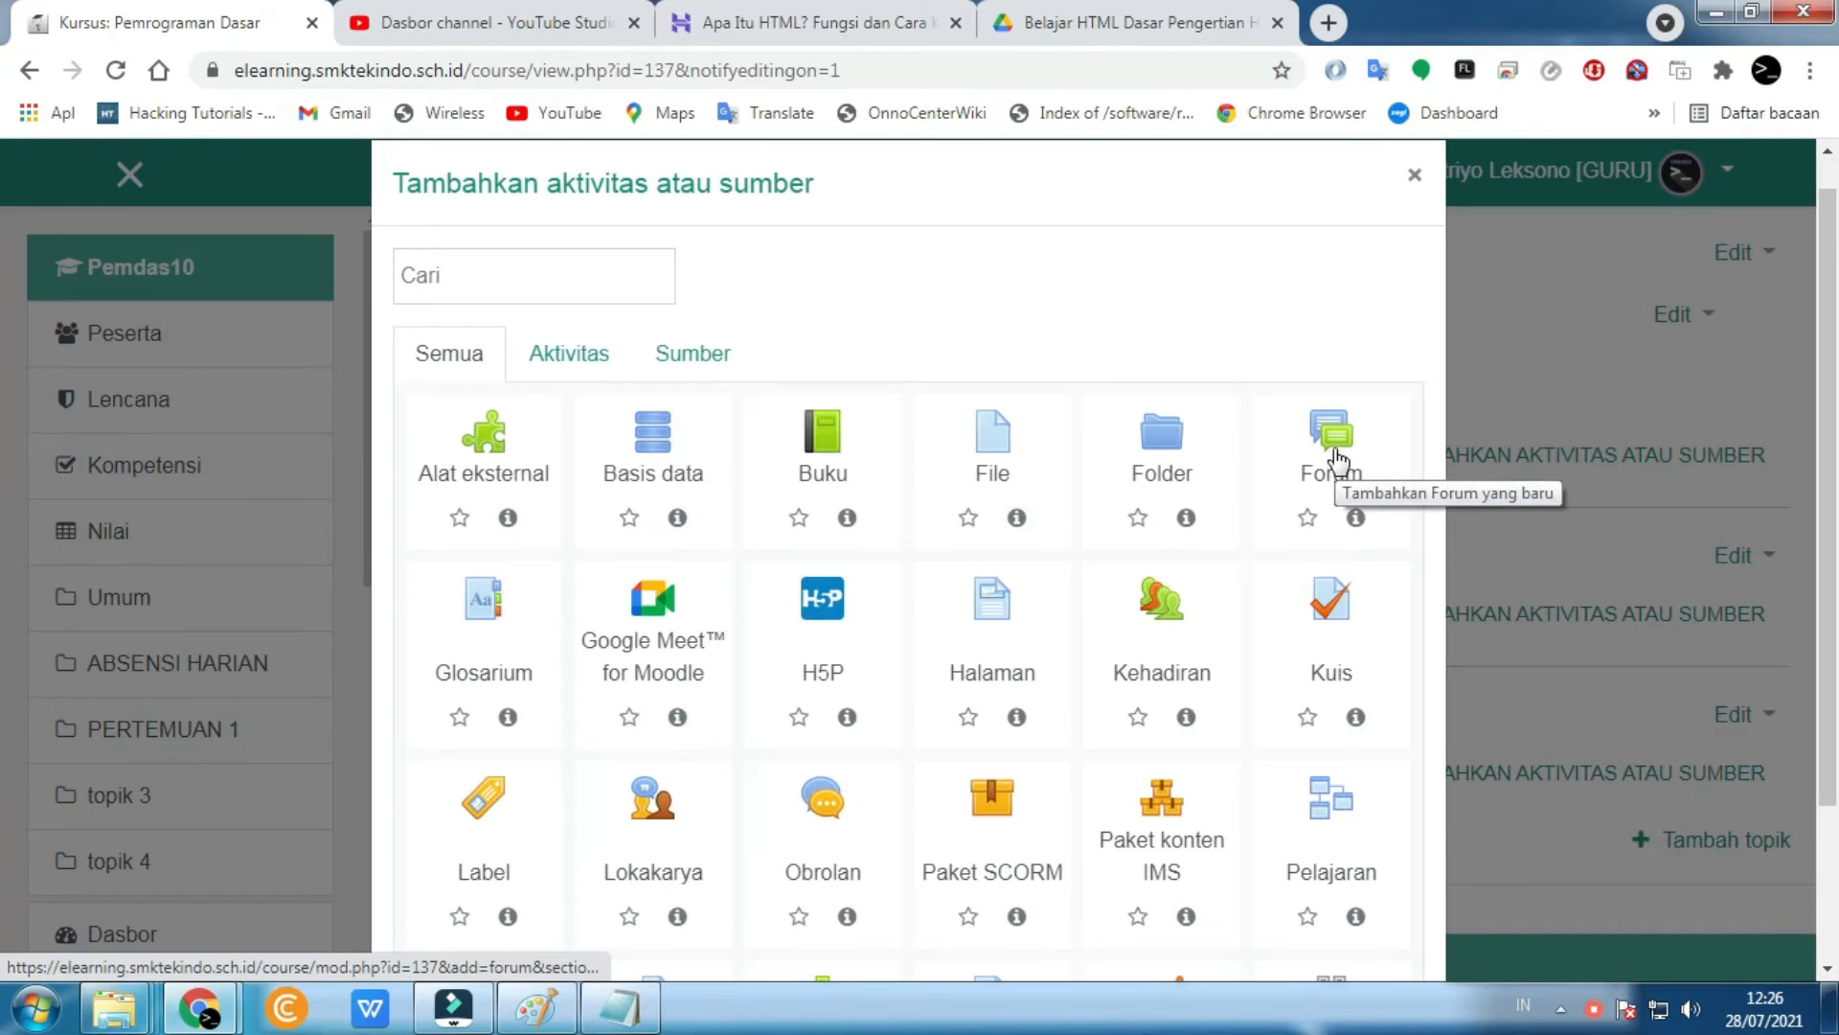
click(993, 611)
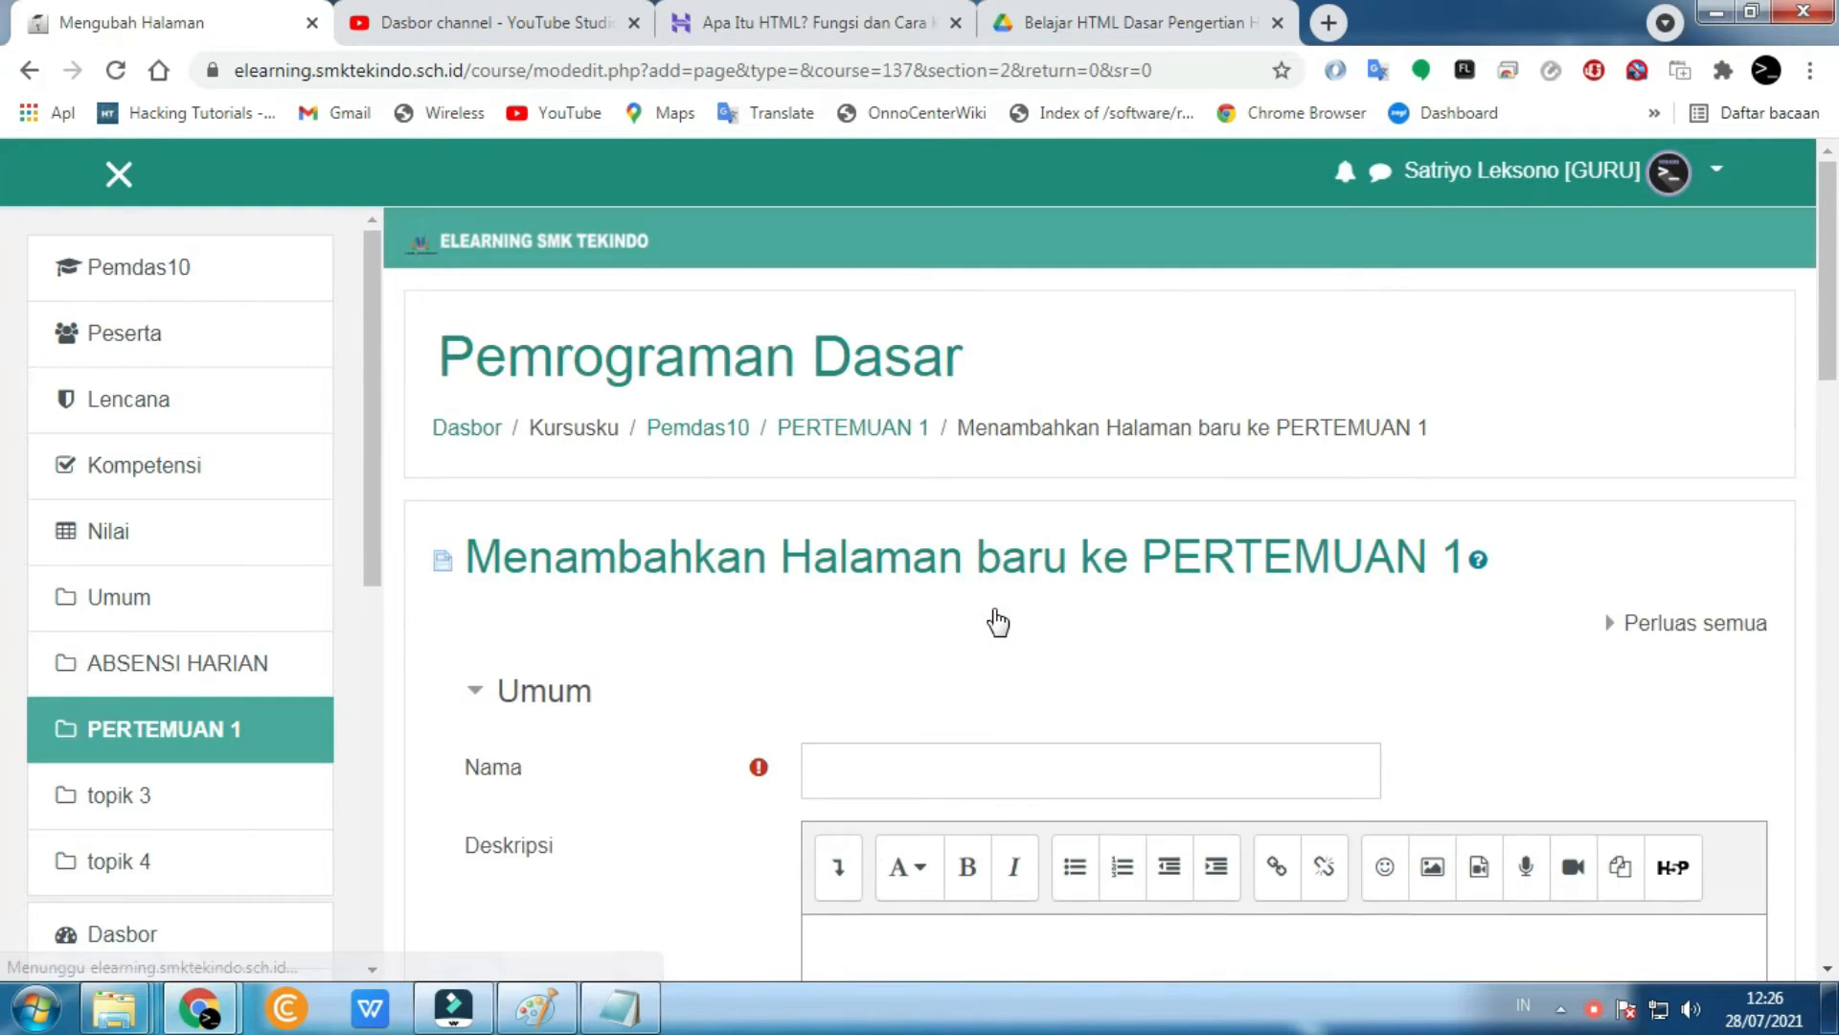
scroll(942, 508, down, 4)
click(906, 365)
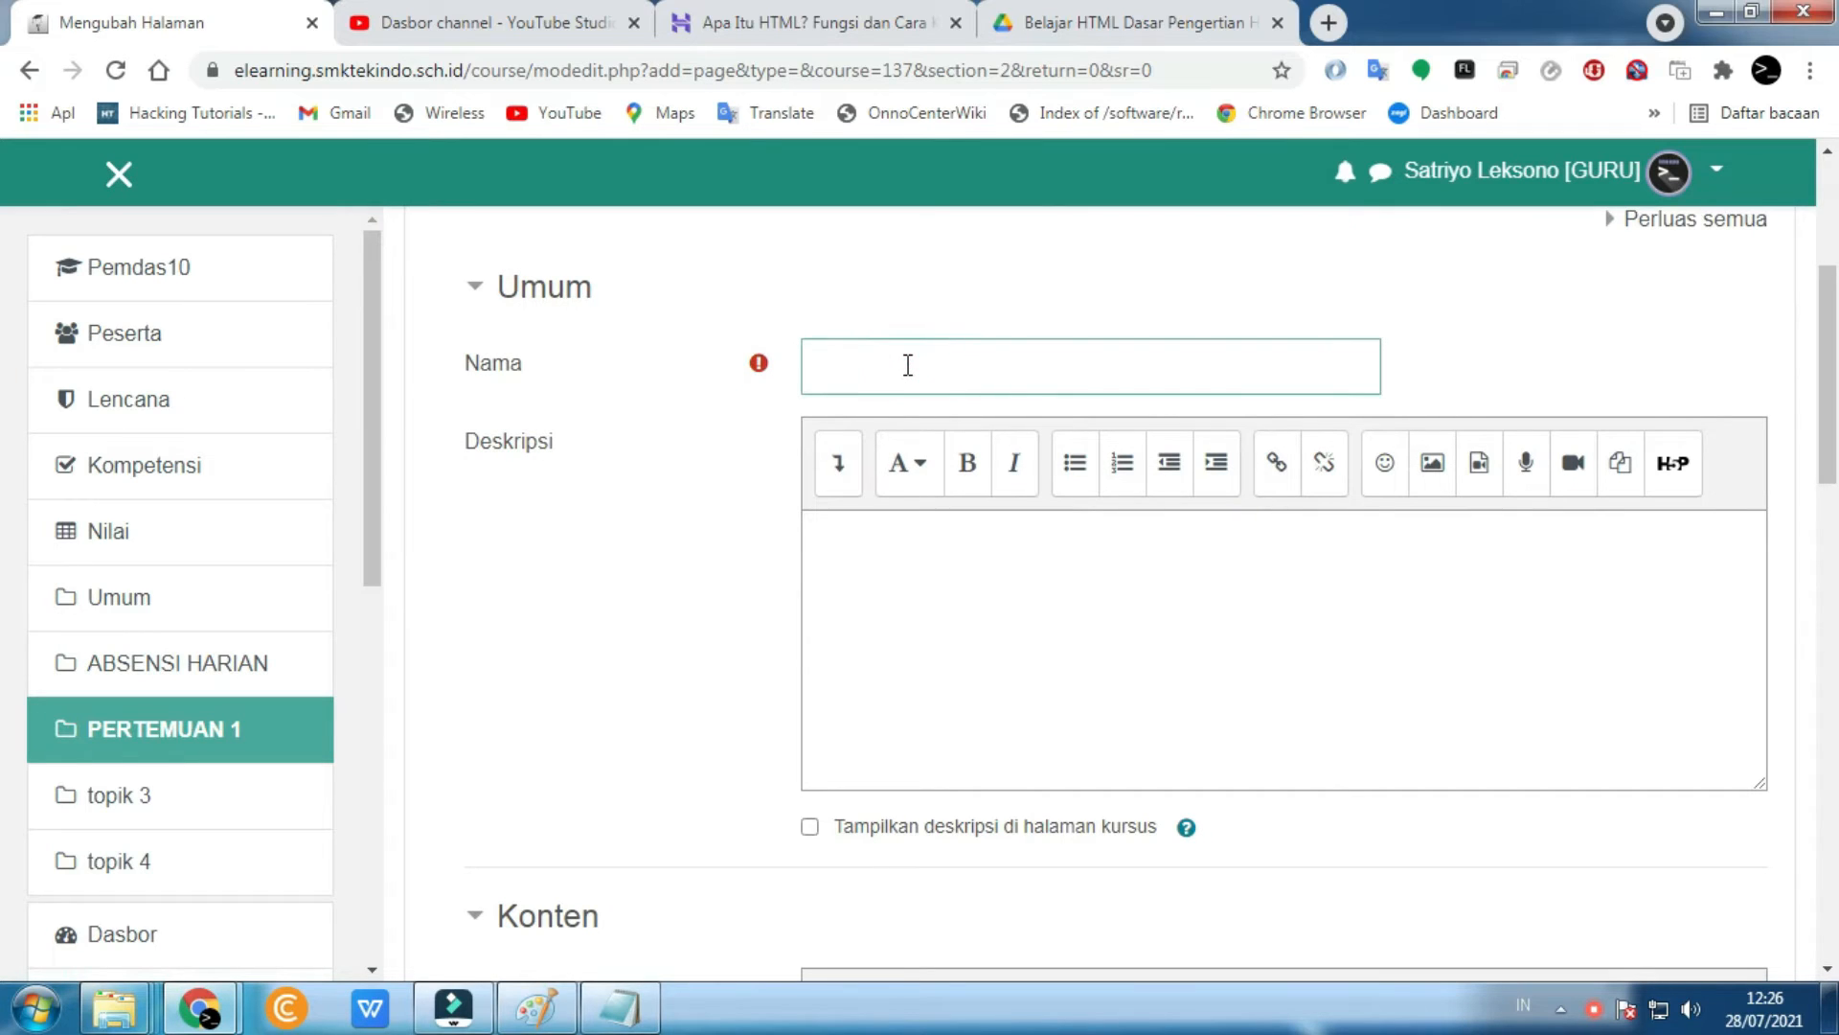
text(Pengertian HTML)
scroll(908, 367, down, 8)
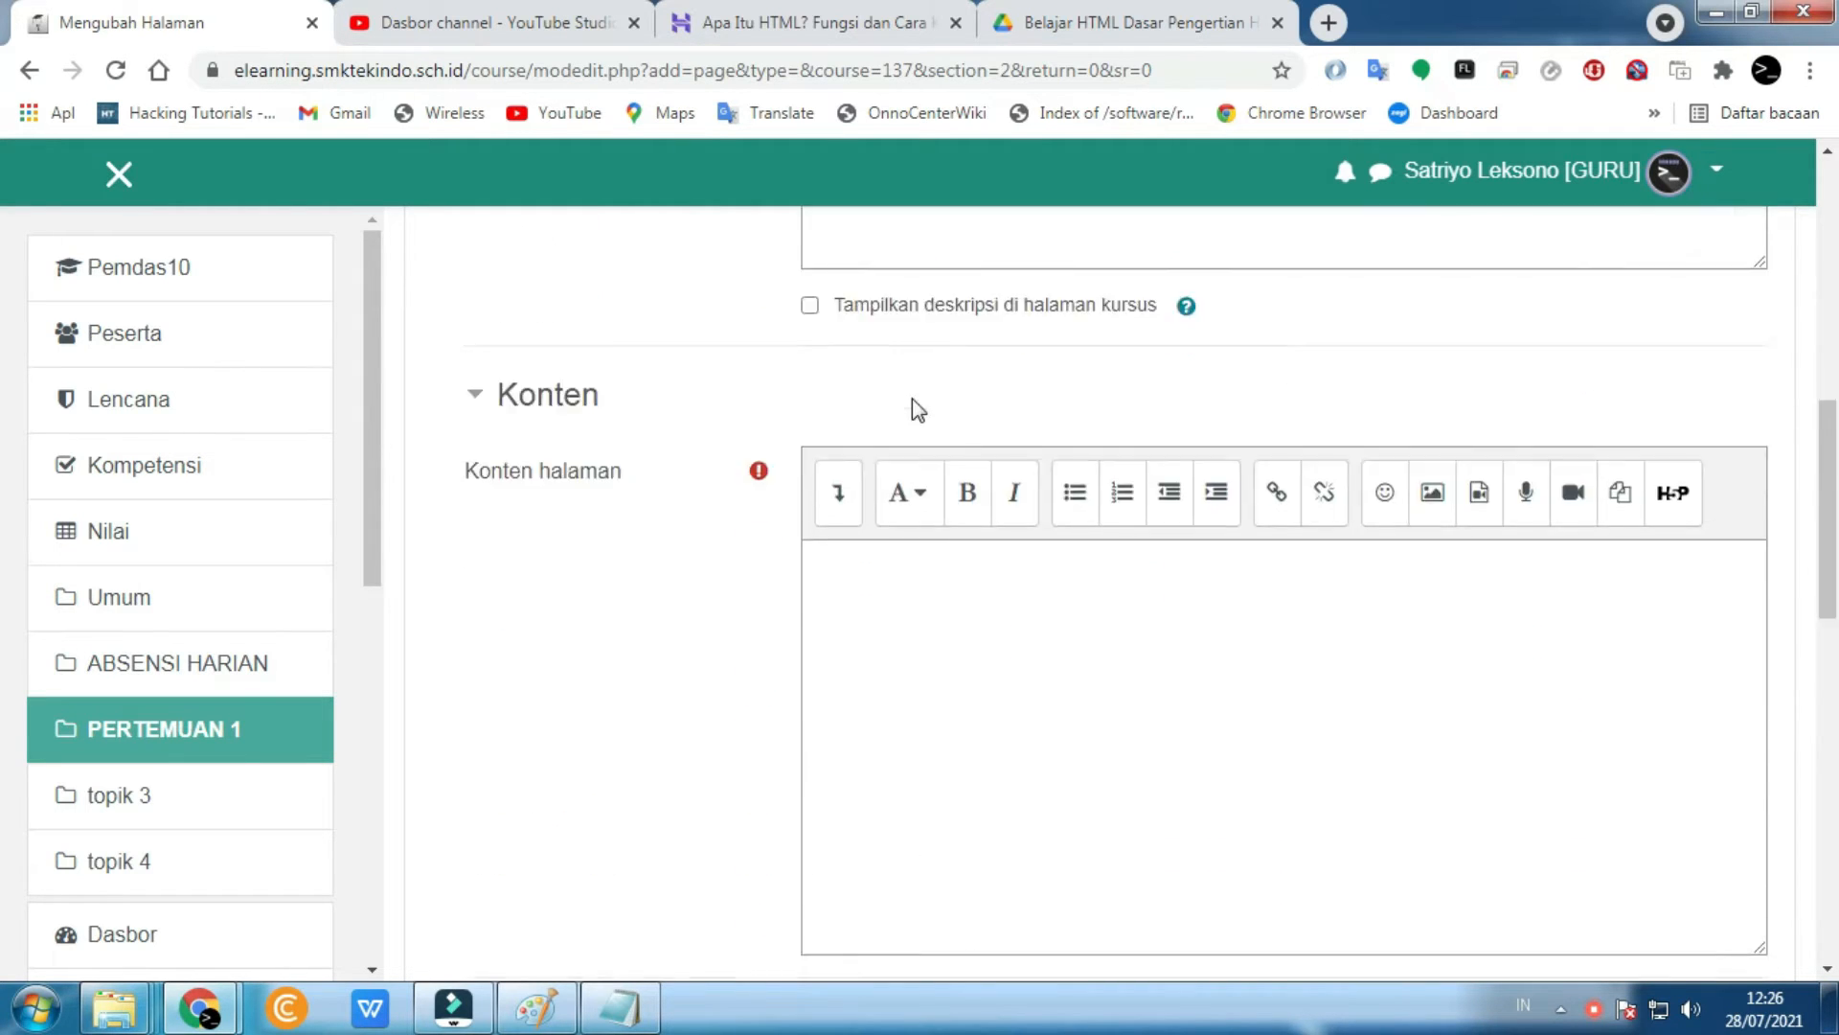
scroll(917, 412, up, 3)
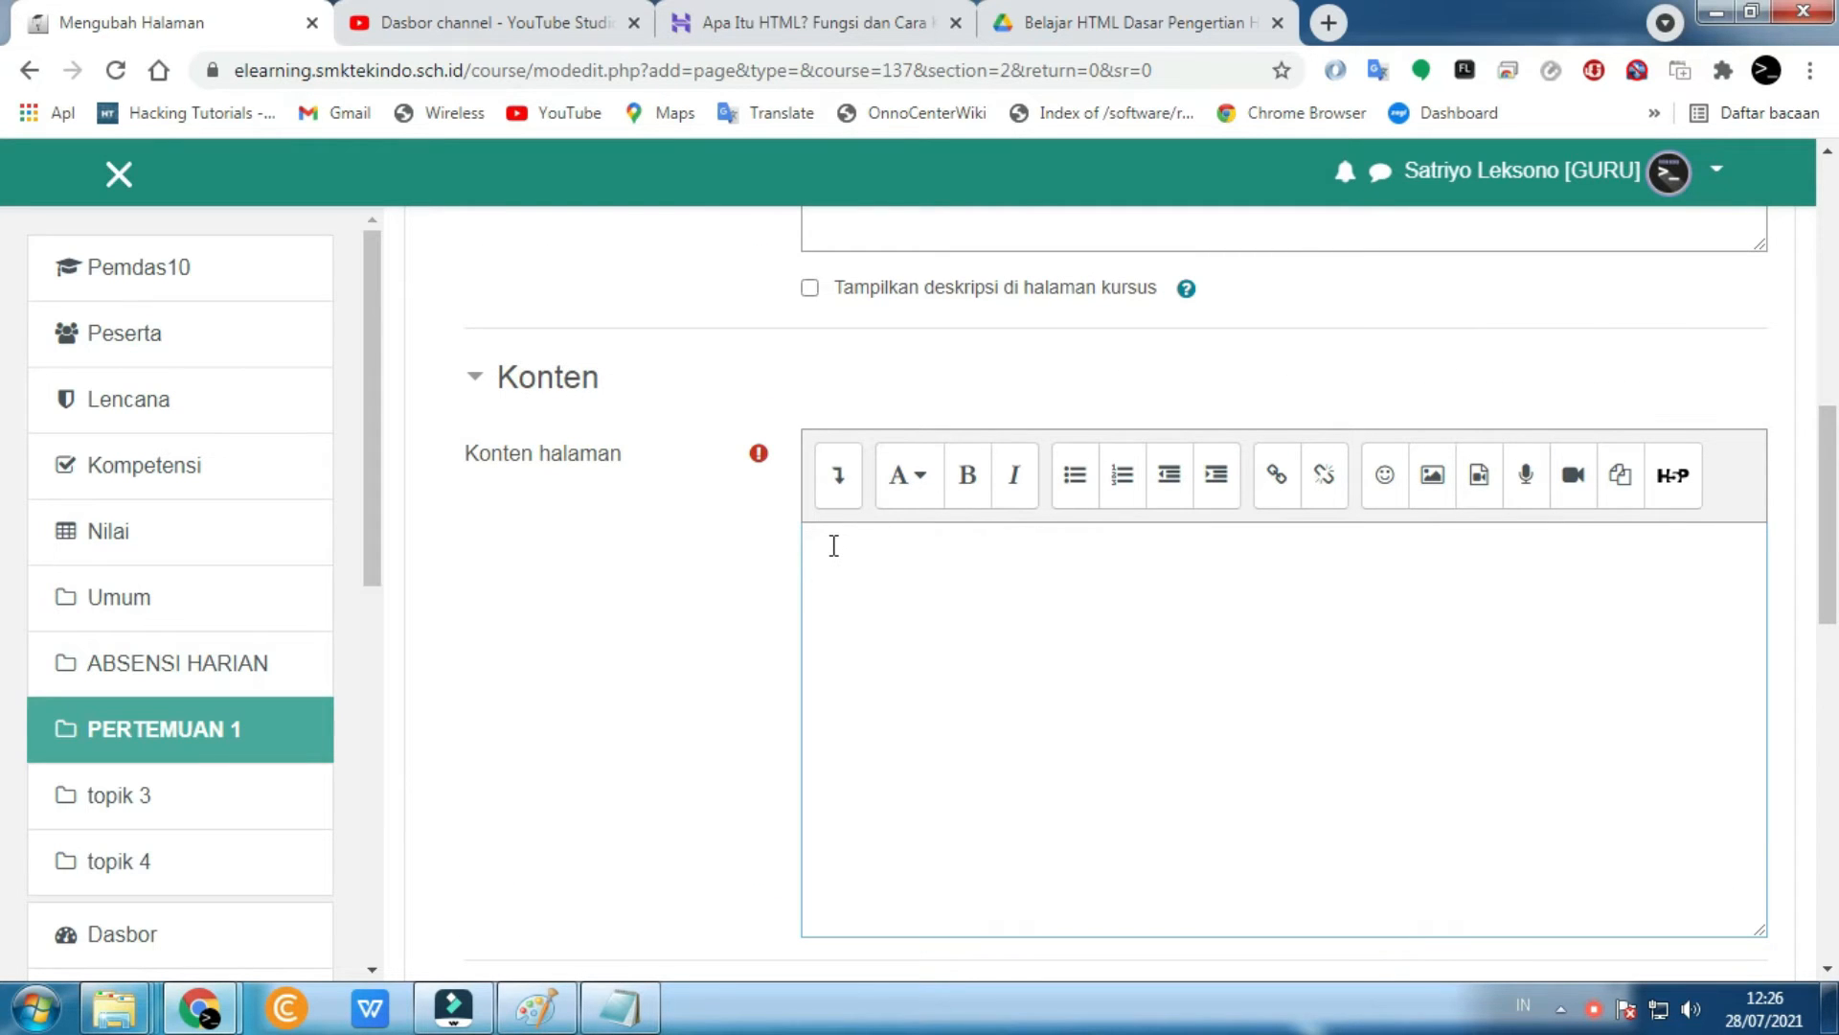
- Copy the article title 'Apa Itu HTML? Fungsi dan Cara Kerja HTML' into the page content
click(795, 21)
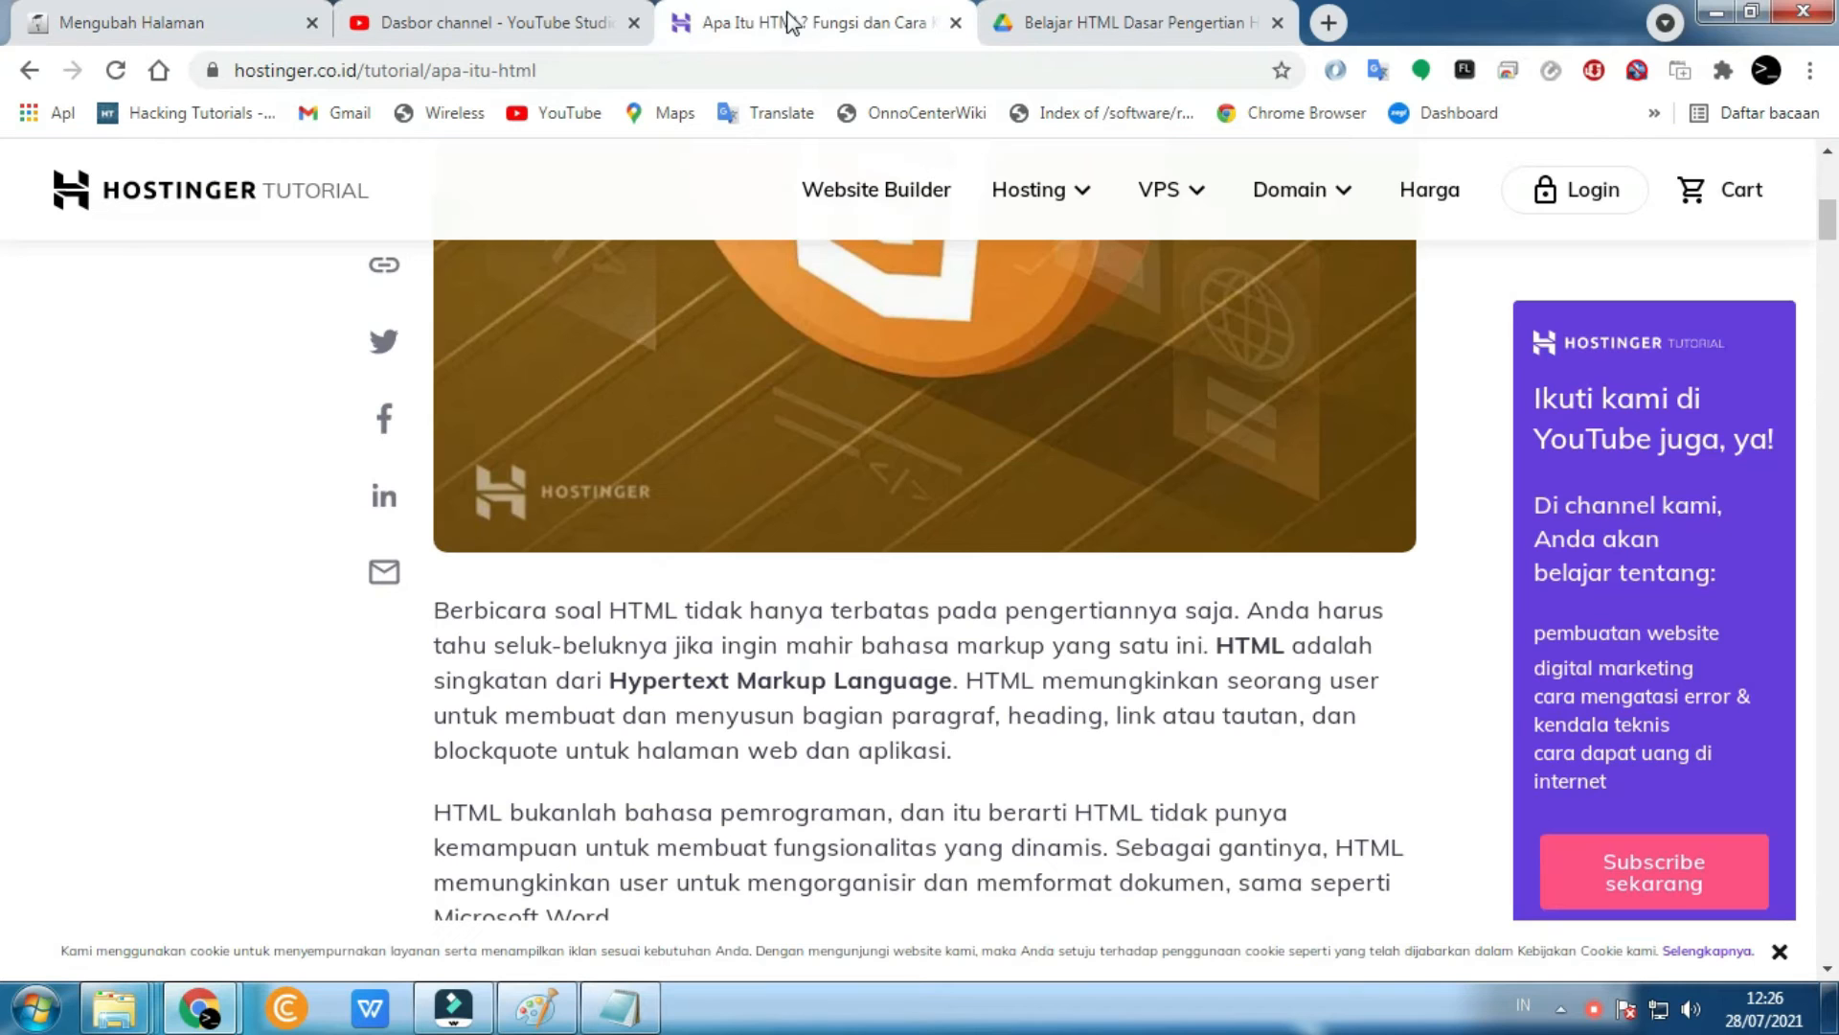
scroll(728, 350, up, 3)
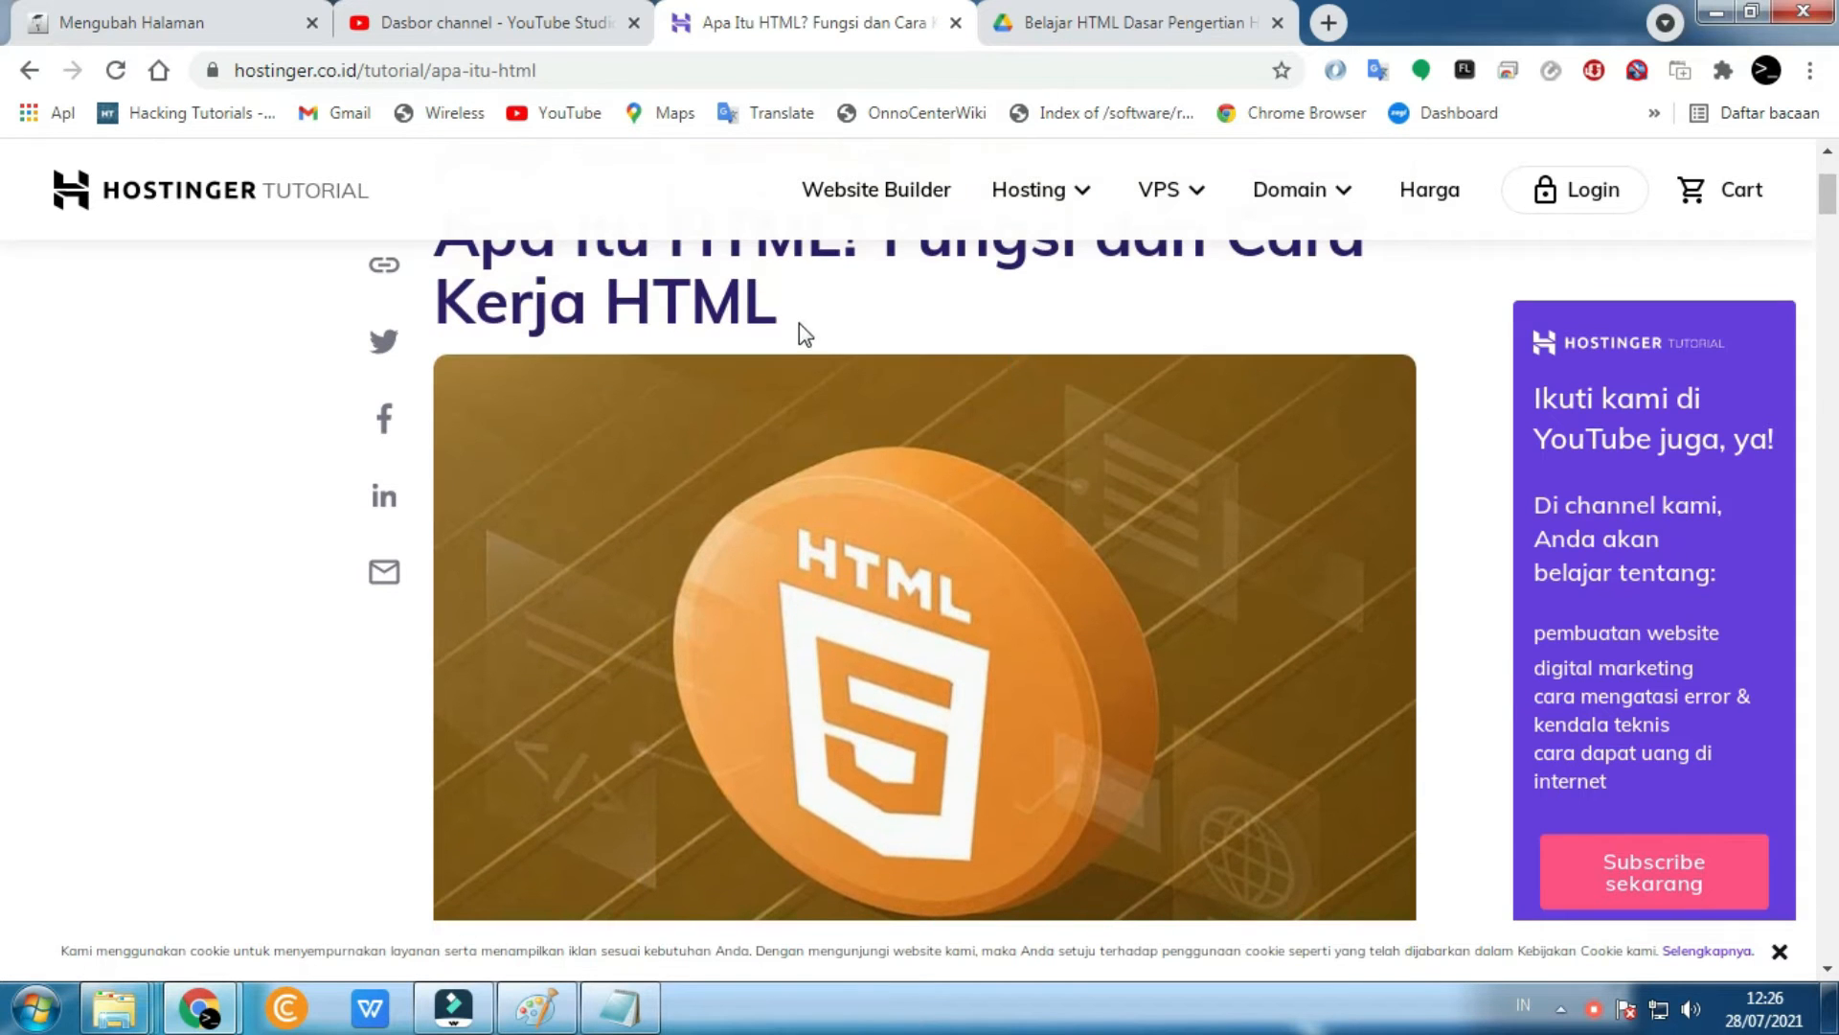
scroll(803, 372, up, 1)
drag(781, 440, 438, 371)
key(ctrl+c)
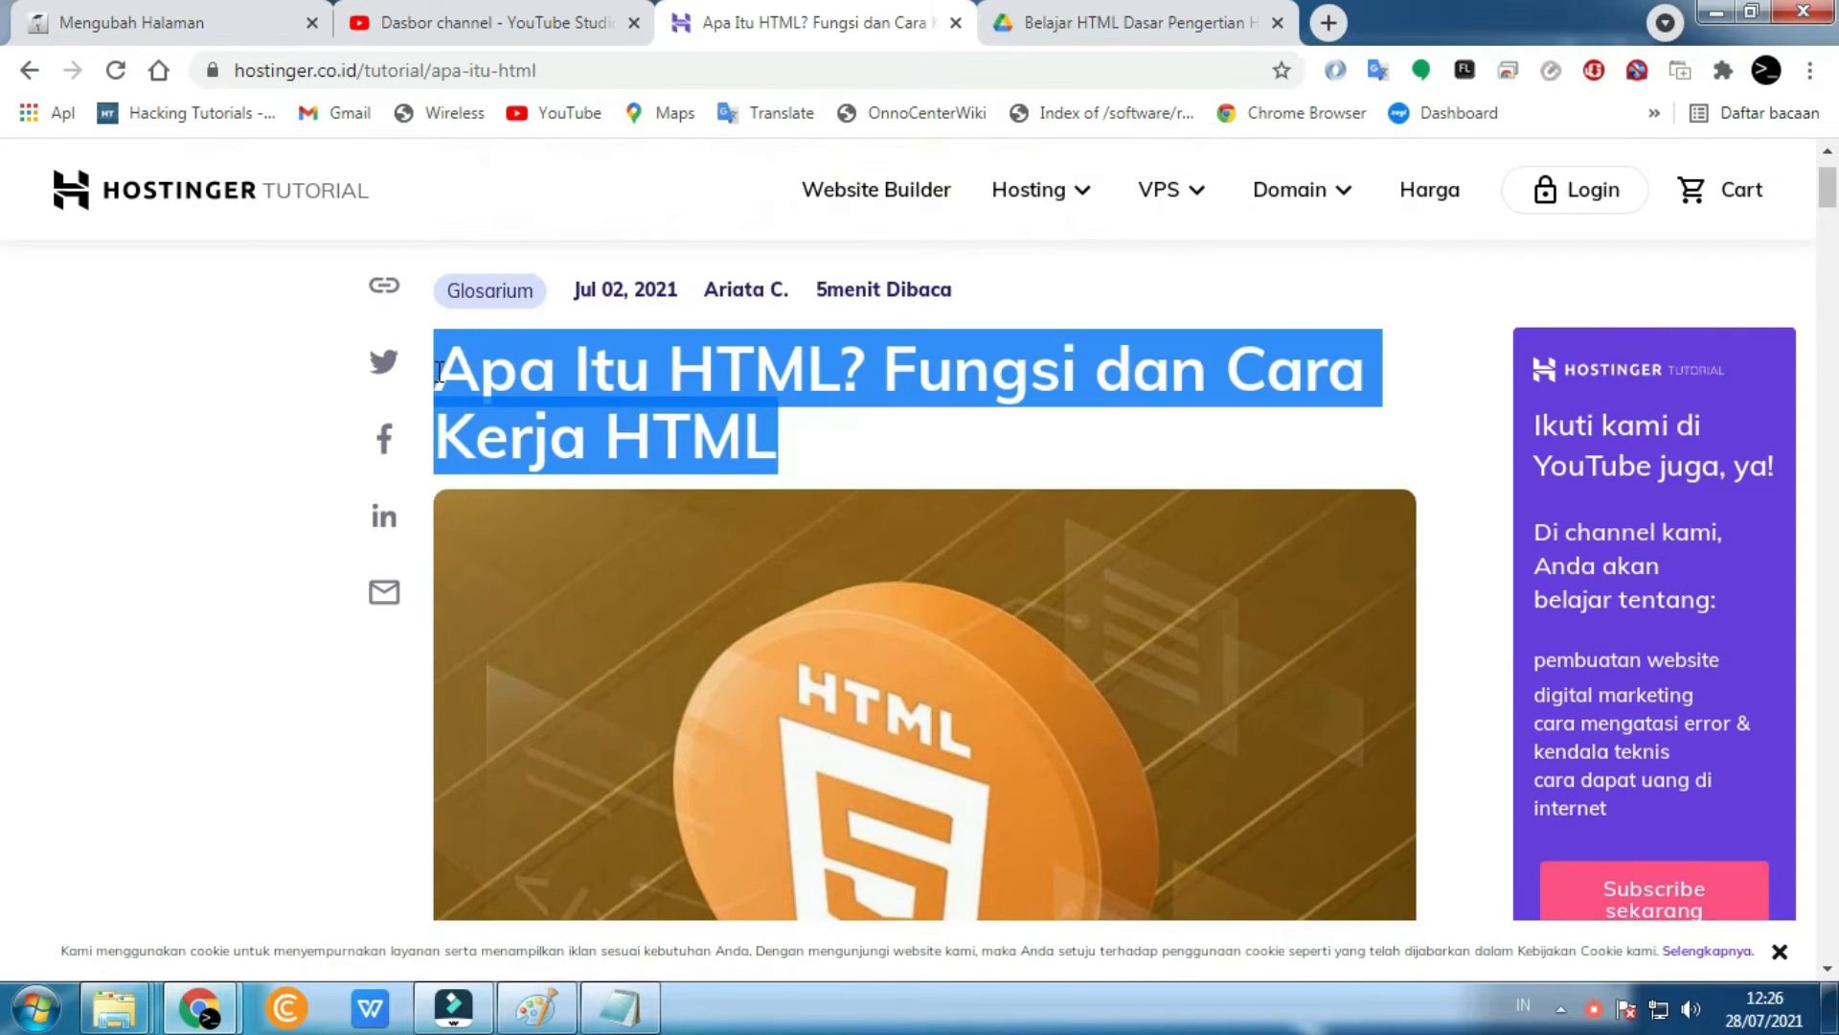
click(488, 21)
click(305, 19)
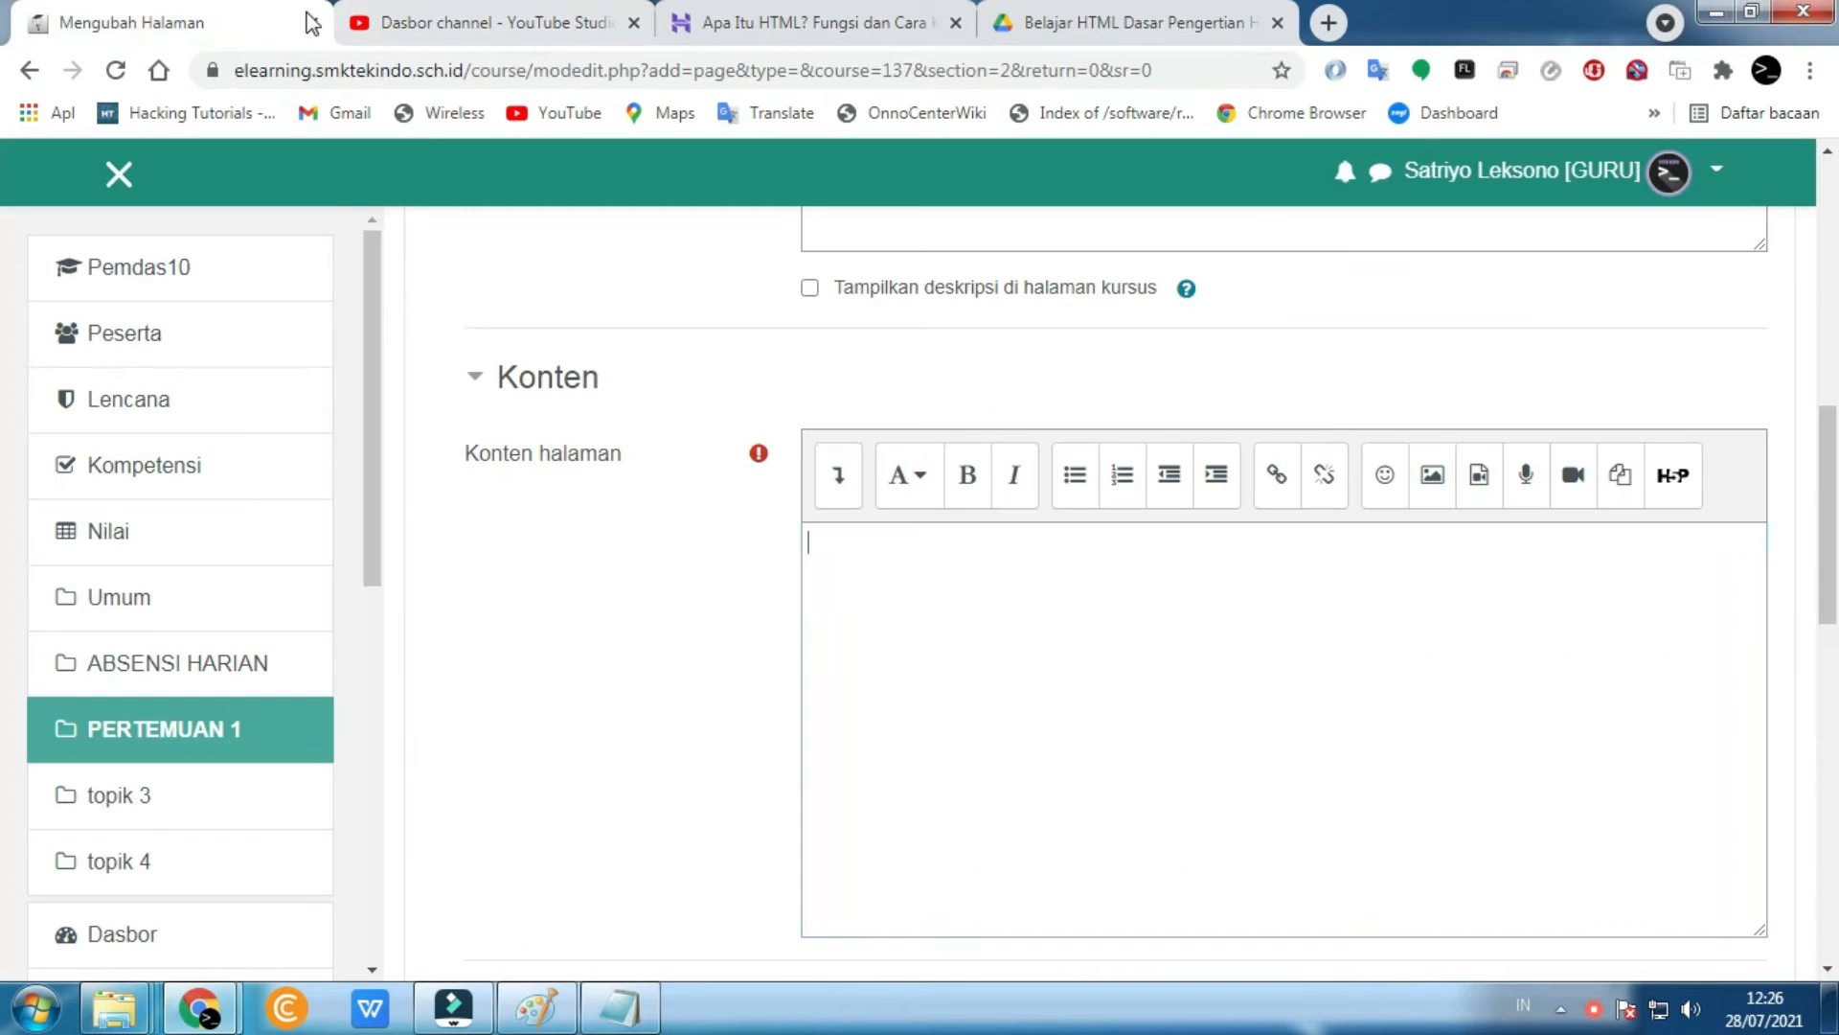
right_click(968, 604)
click(1050, 362)
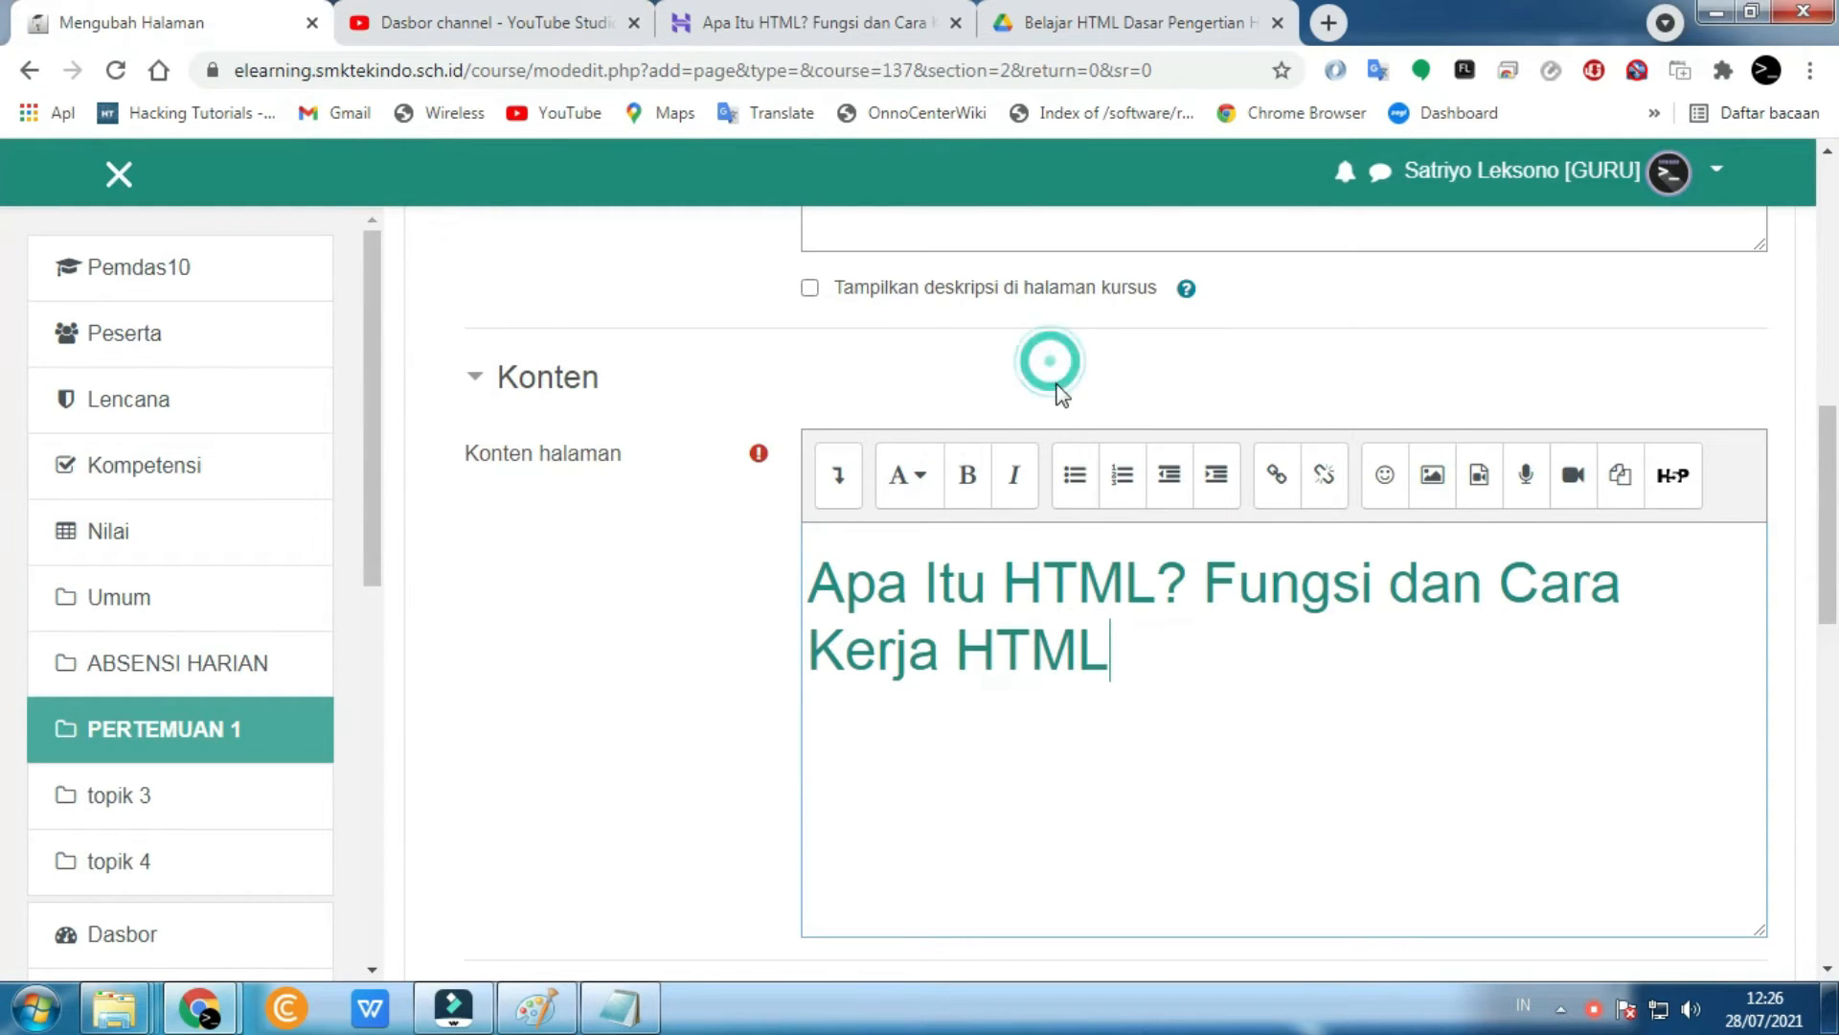
- Copy the article's first three paragraphs into the page content below the title
key(alt+Tab)
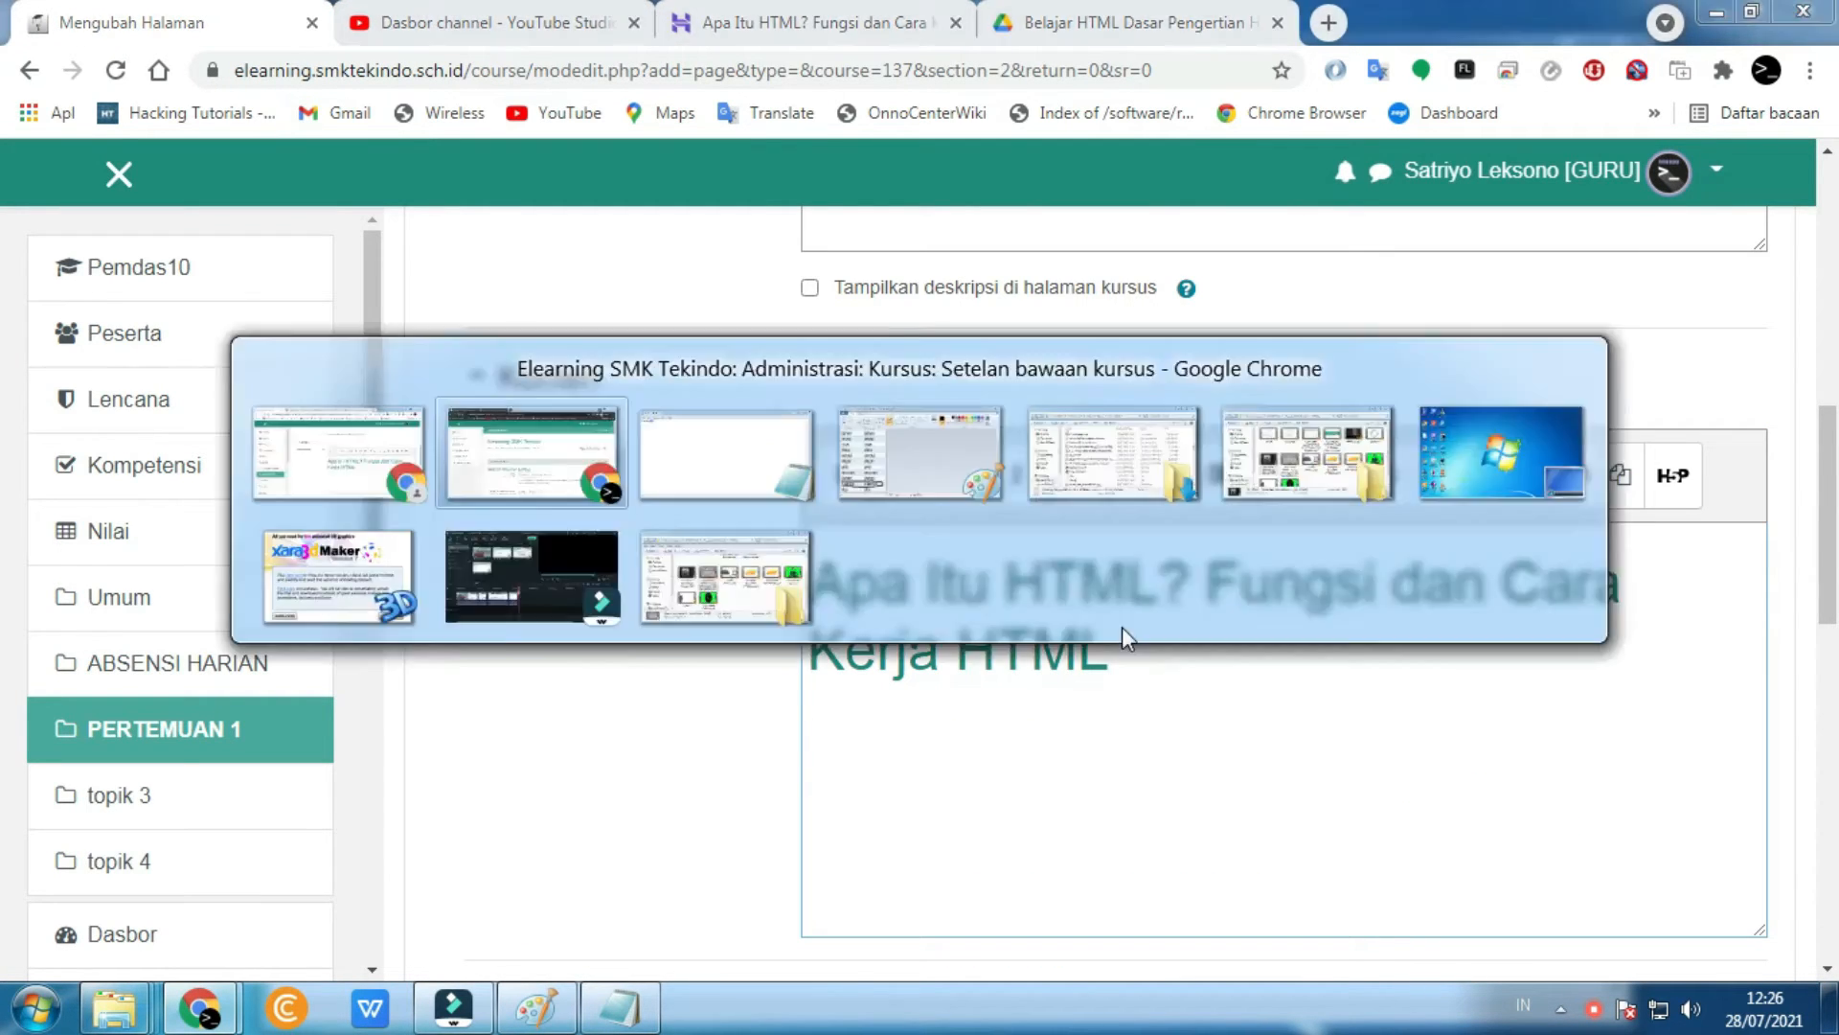
scroll(739, 377, down, 5)
key(alt+Tab)
click(709, 21)
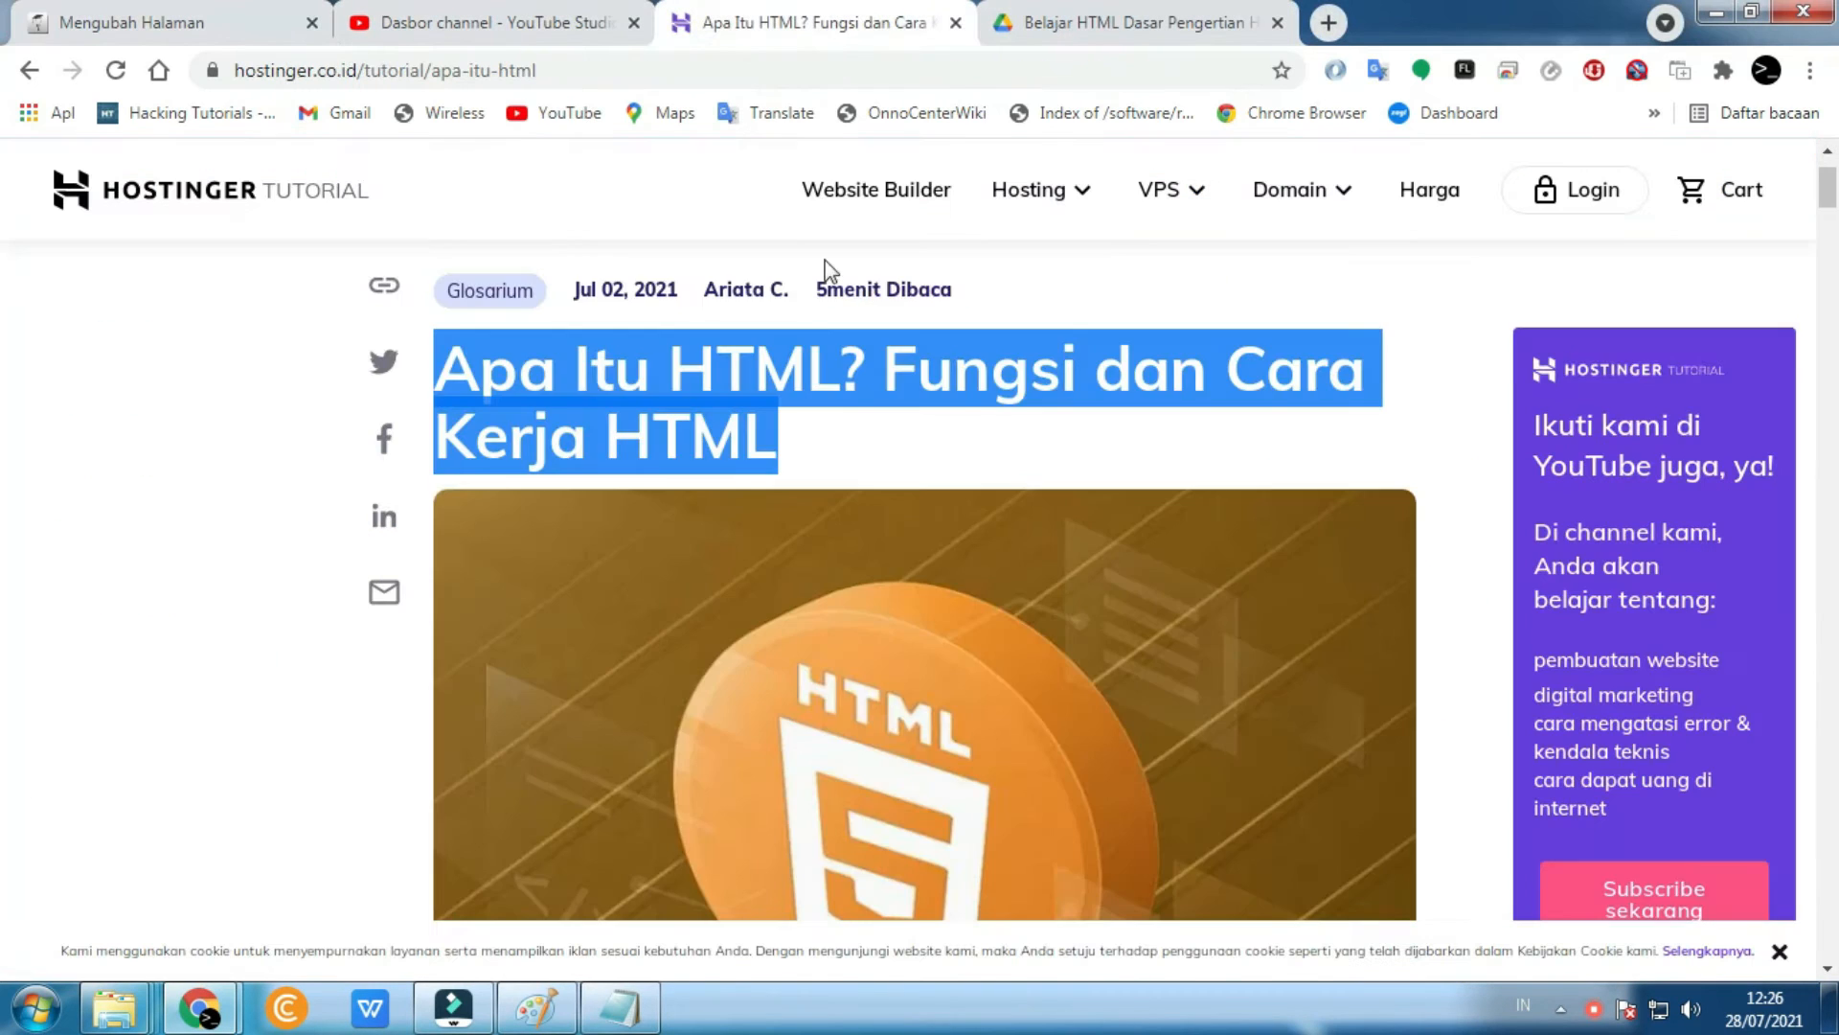
scroll(776, 408, down, 6)
drag(436, 337, 752, 855)
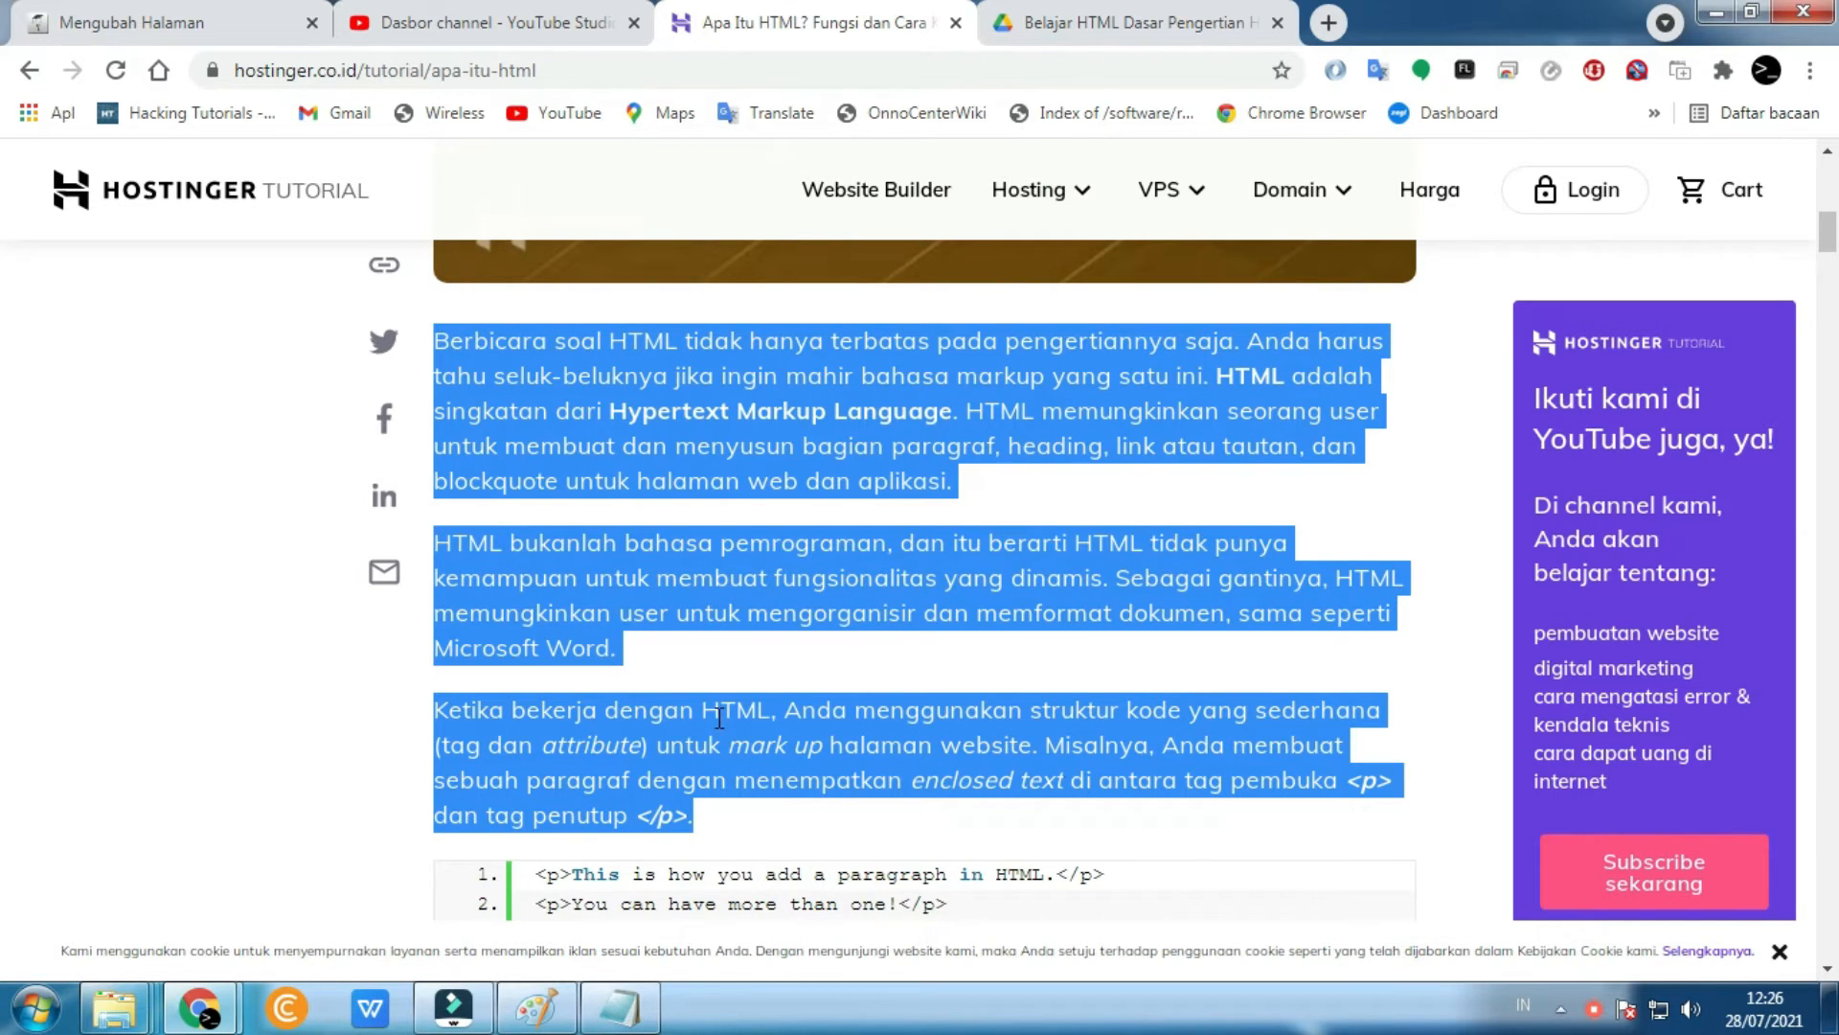
scroll(719, 716, down, 3)
click(134, 21)
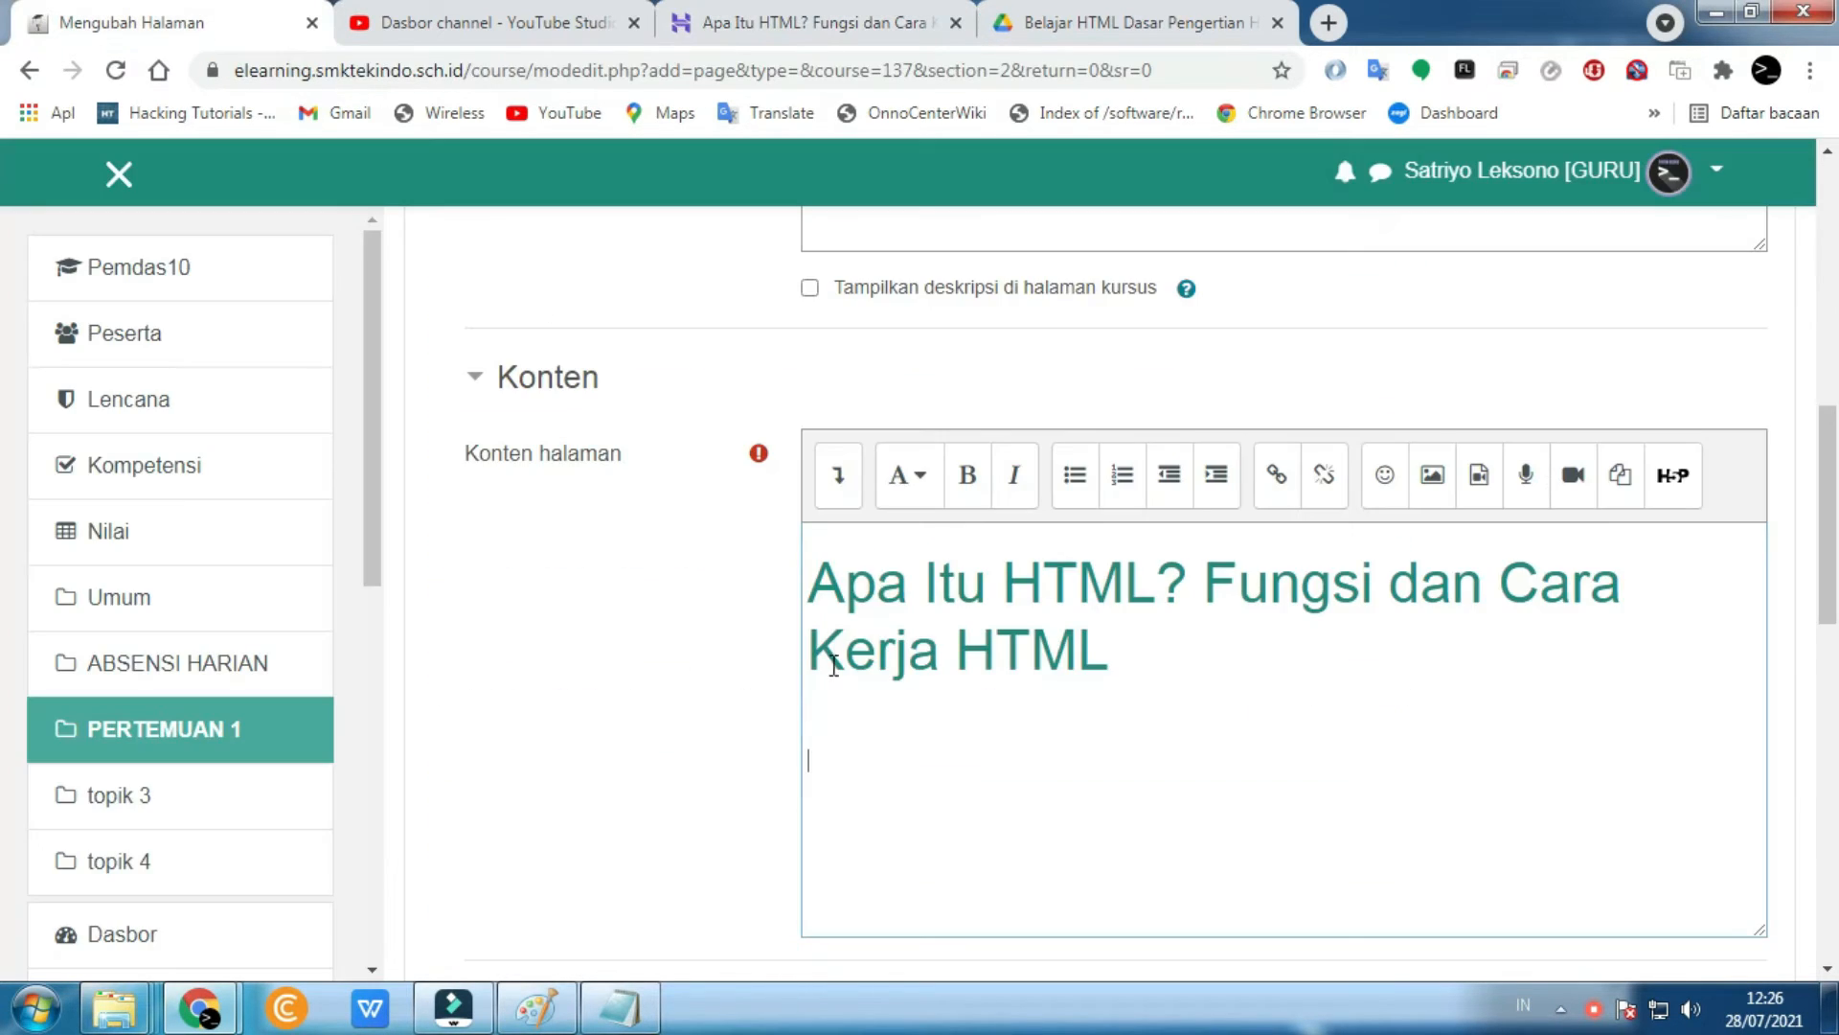
right_click(833, 753)
click(939, 500)
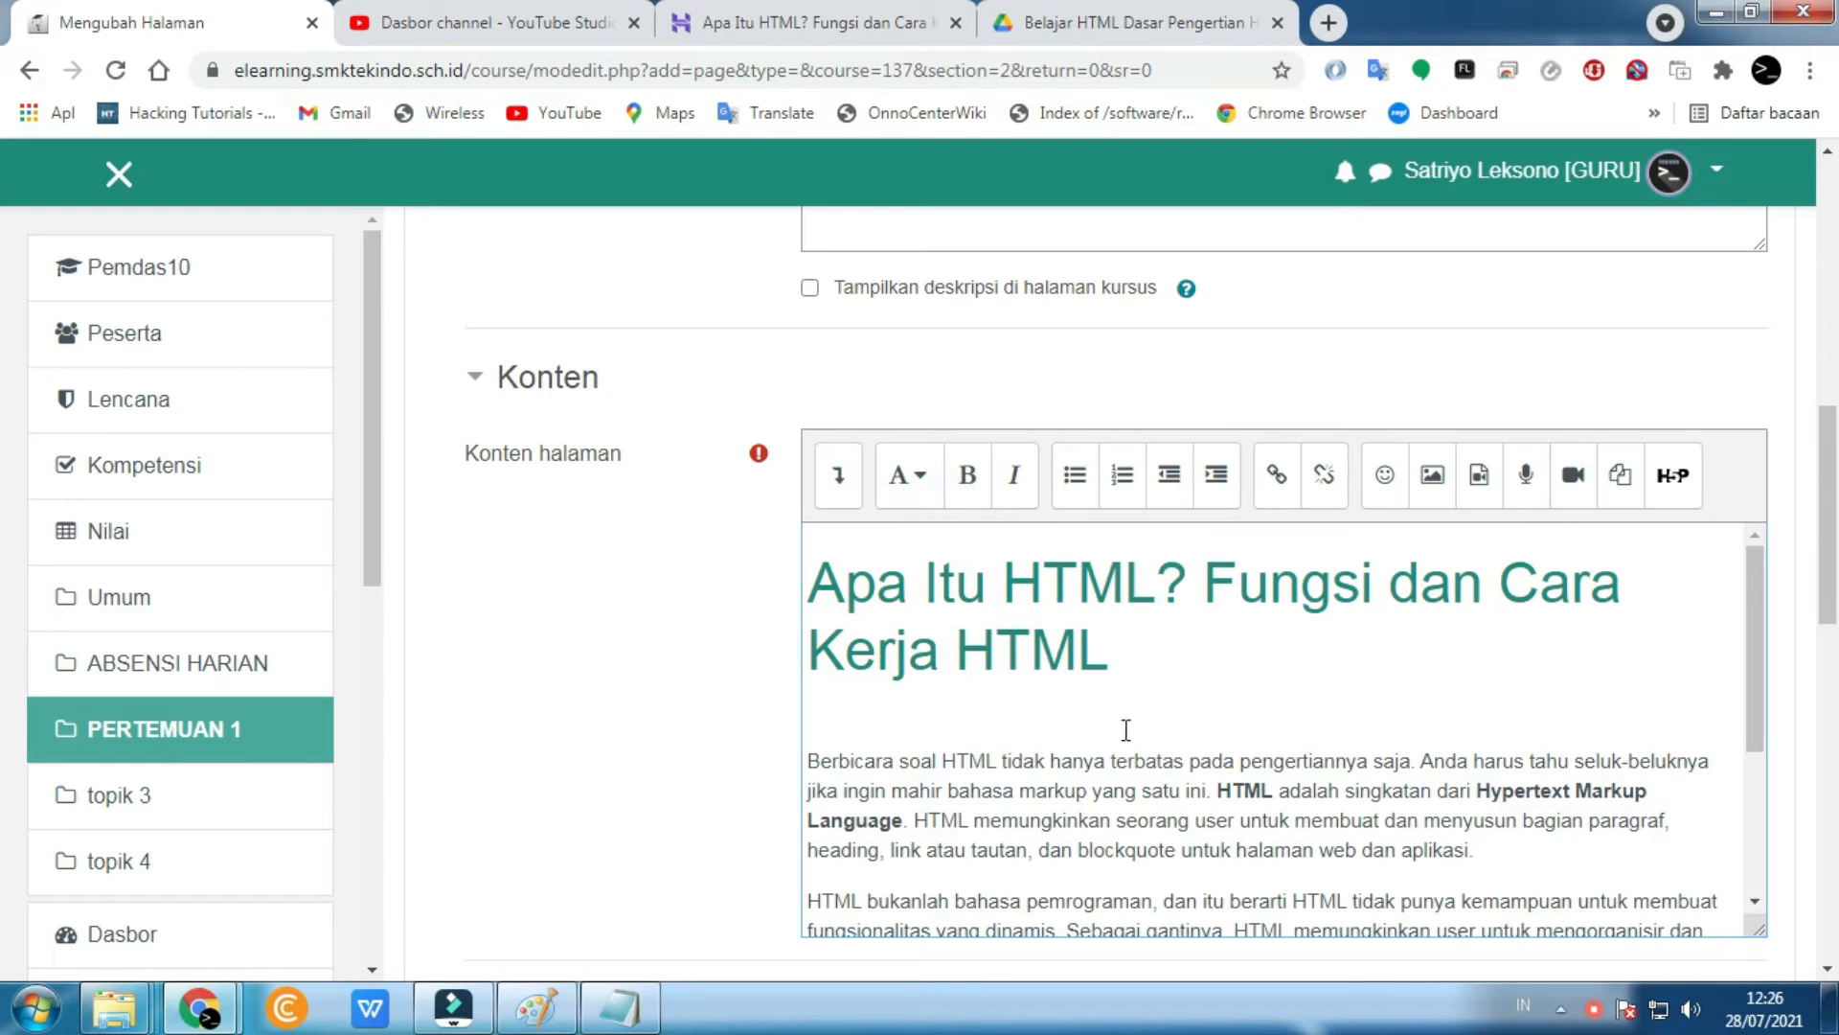
scroll(1129, 734, down, 3)
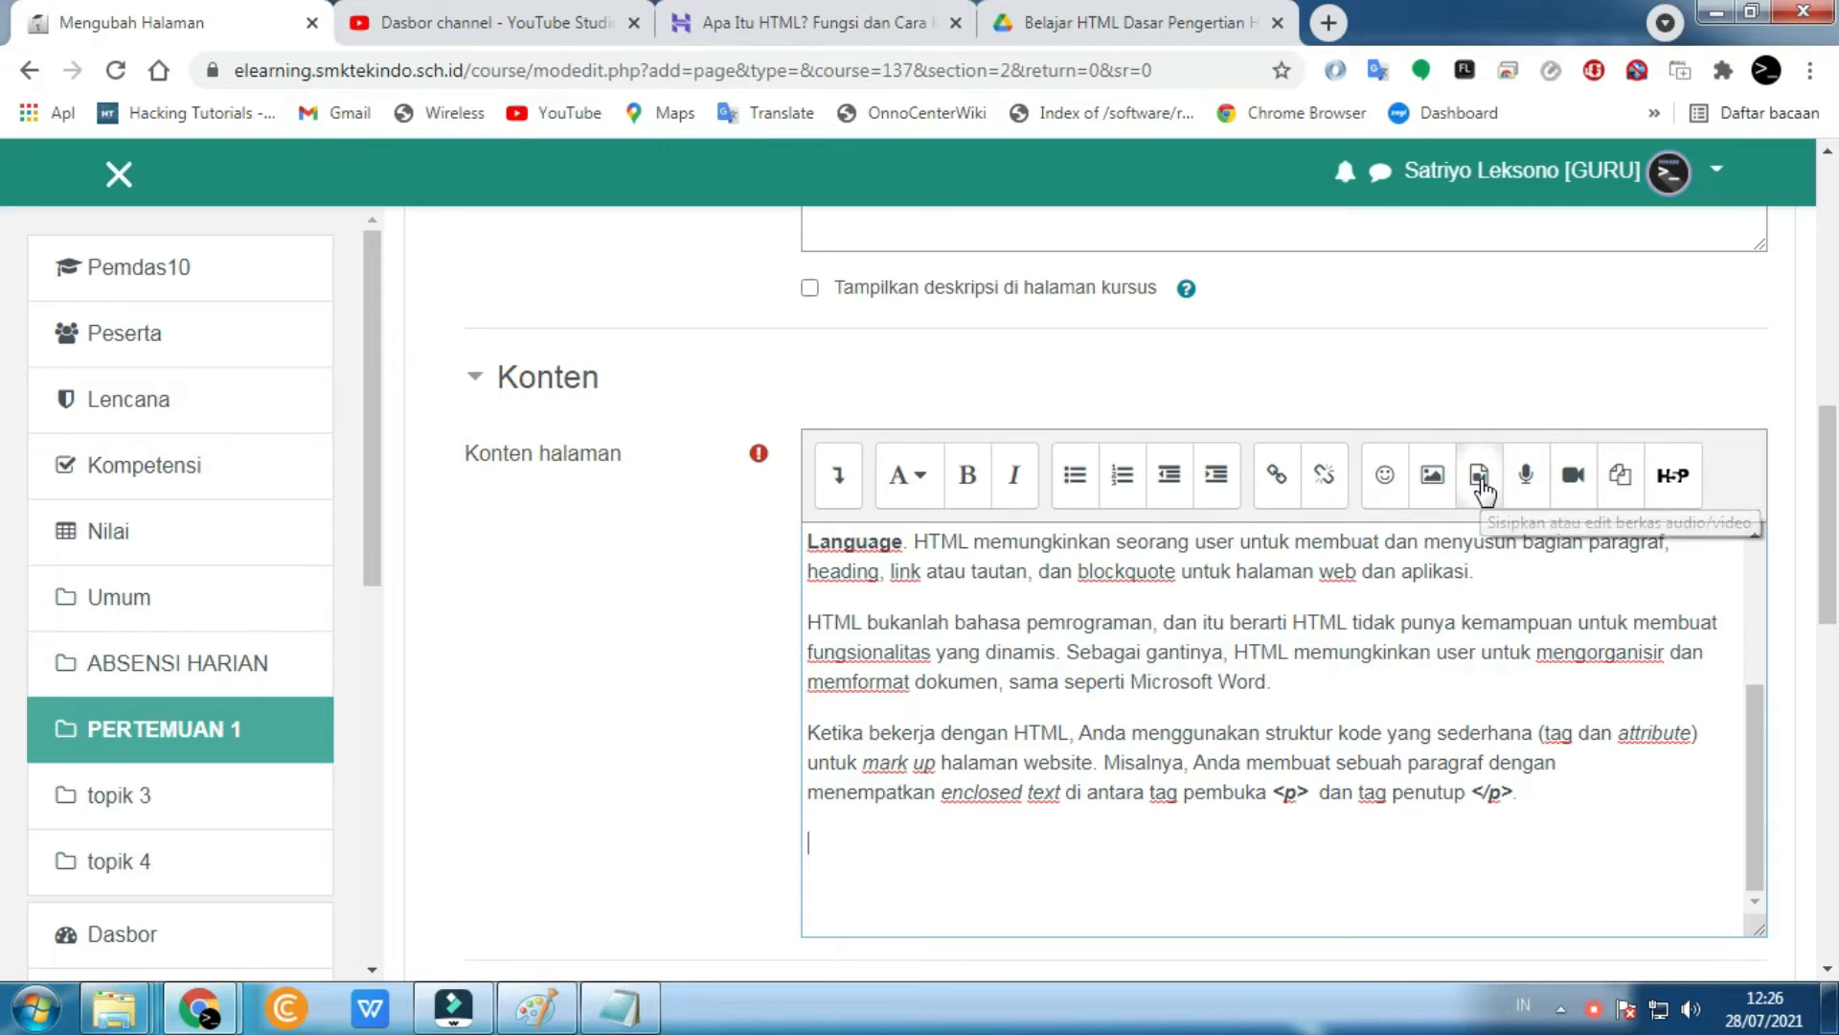
- Upload firewall-670x335.jpg from the Pictures library as the content image
click(1426, 486)
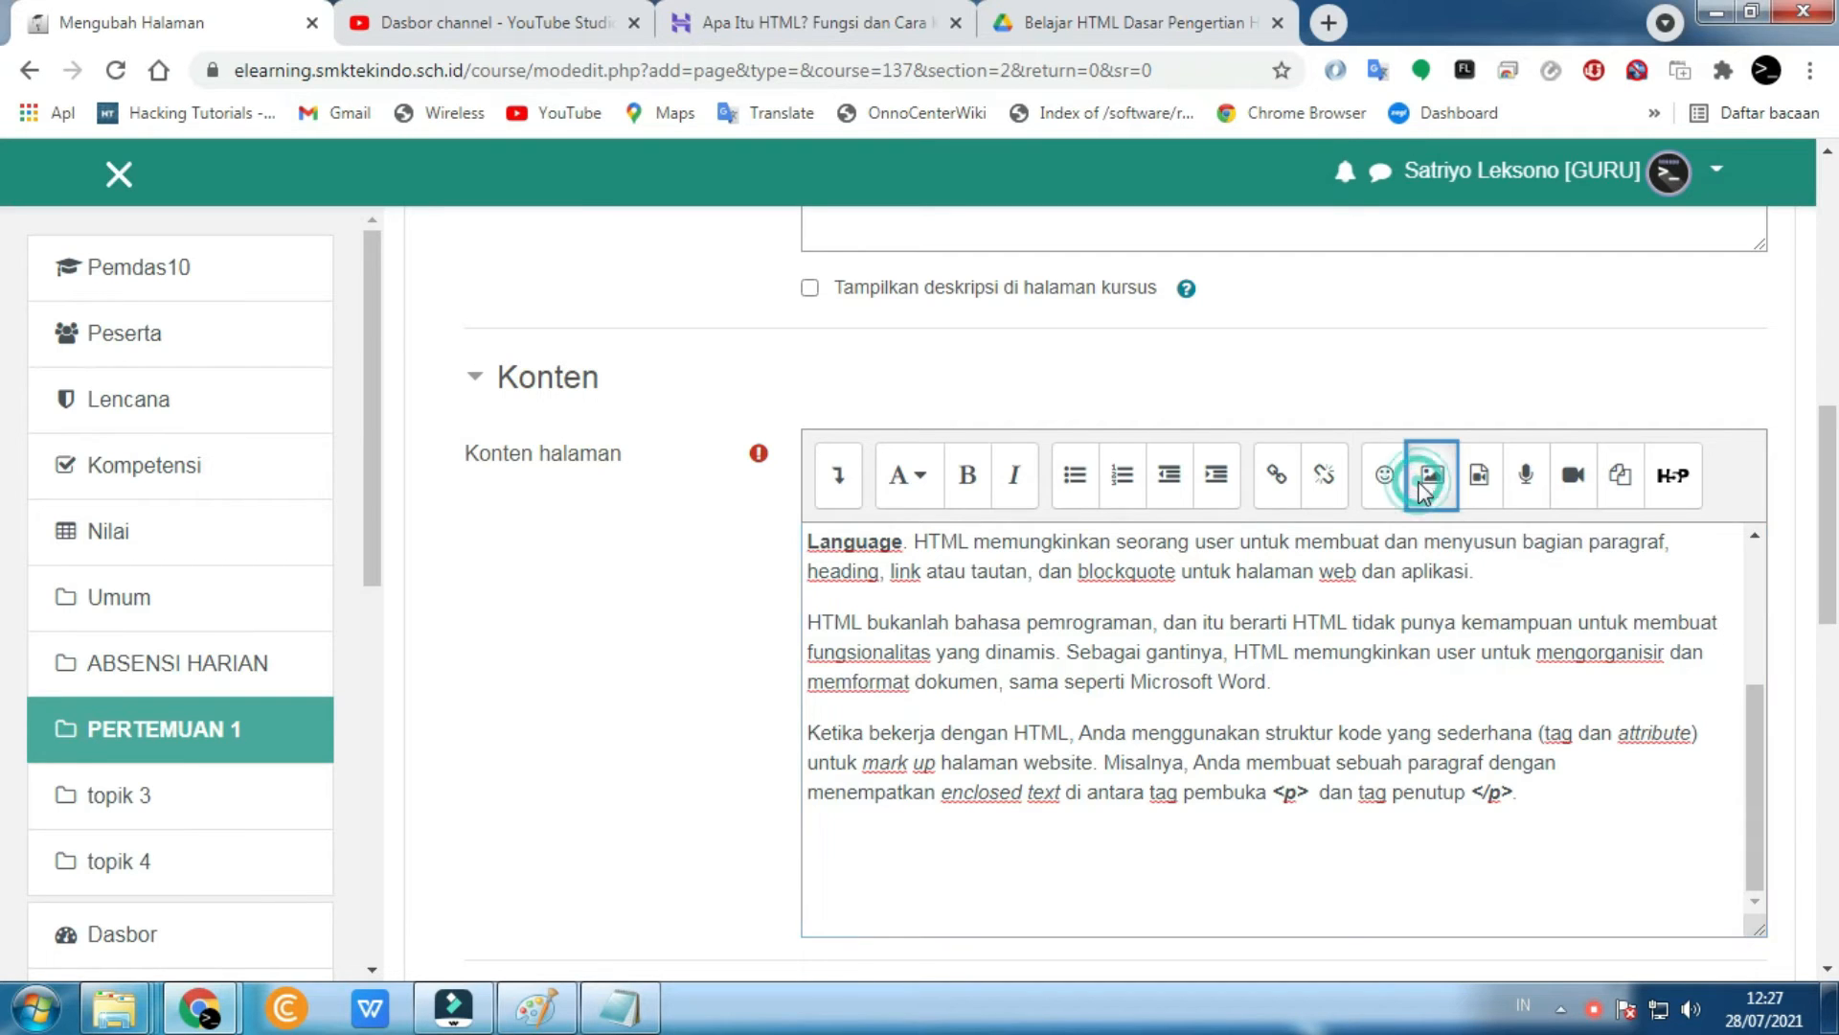
click(1002, 410)
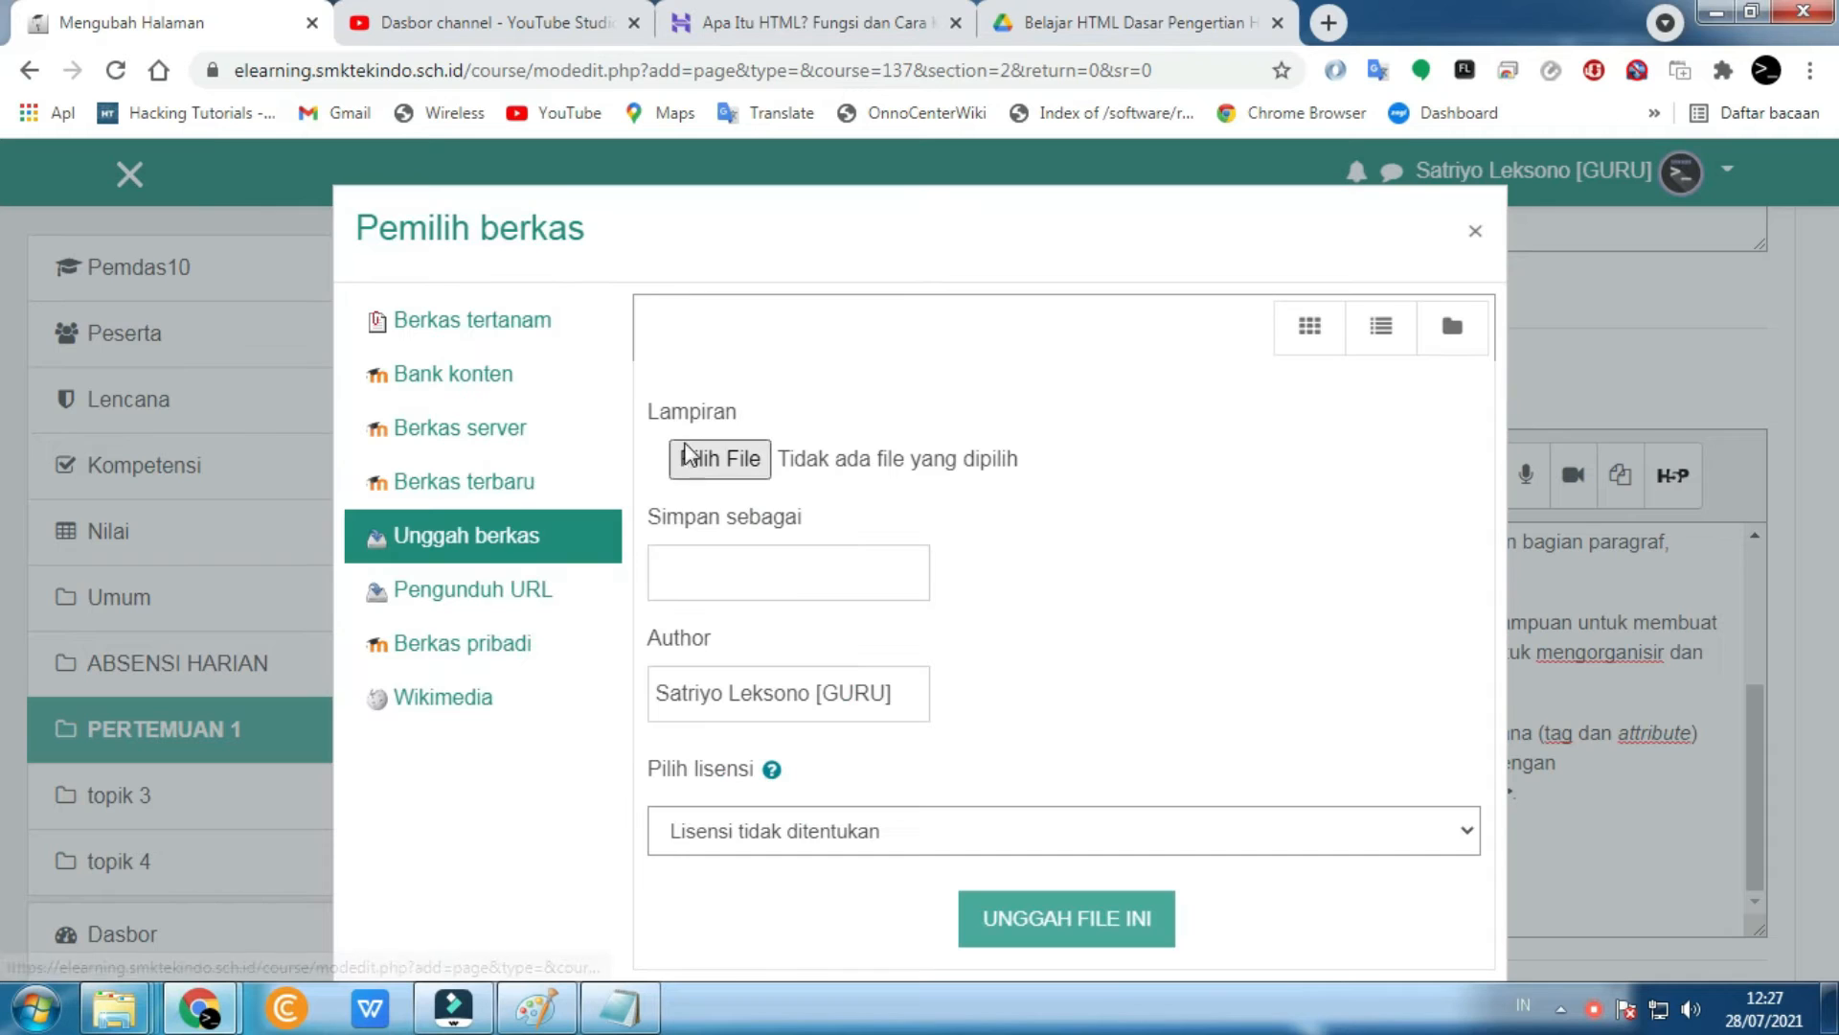
click(686, 456)
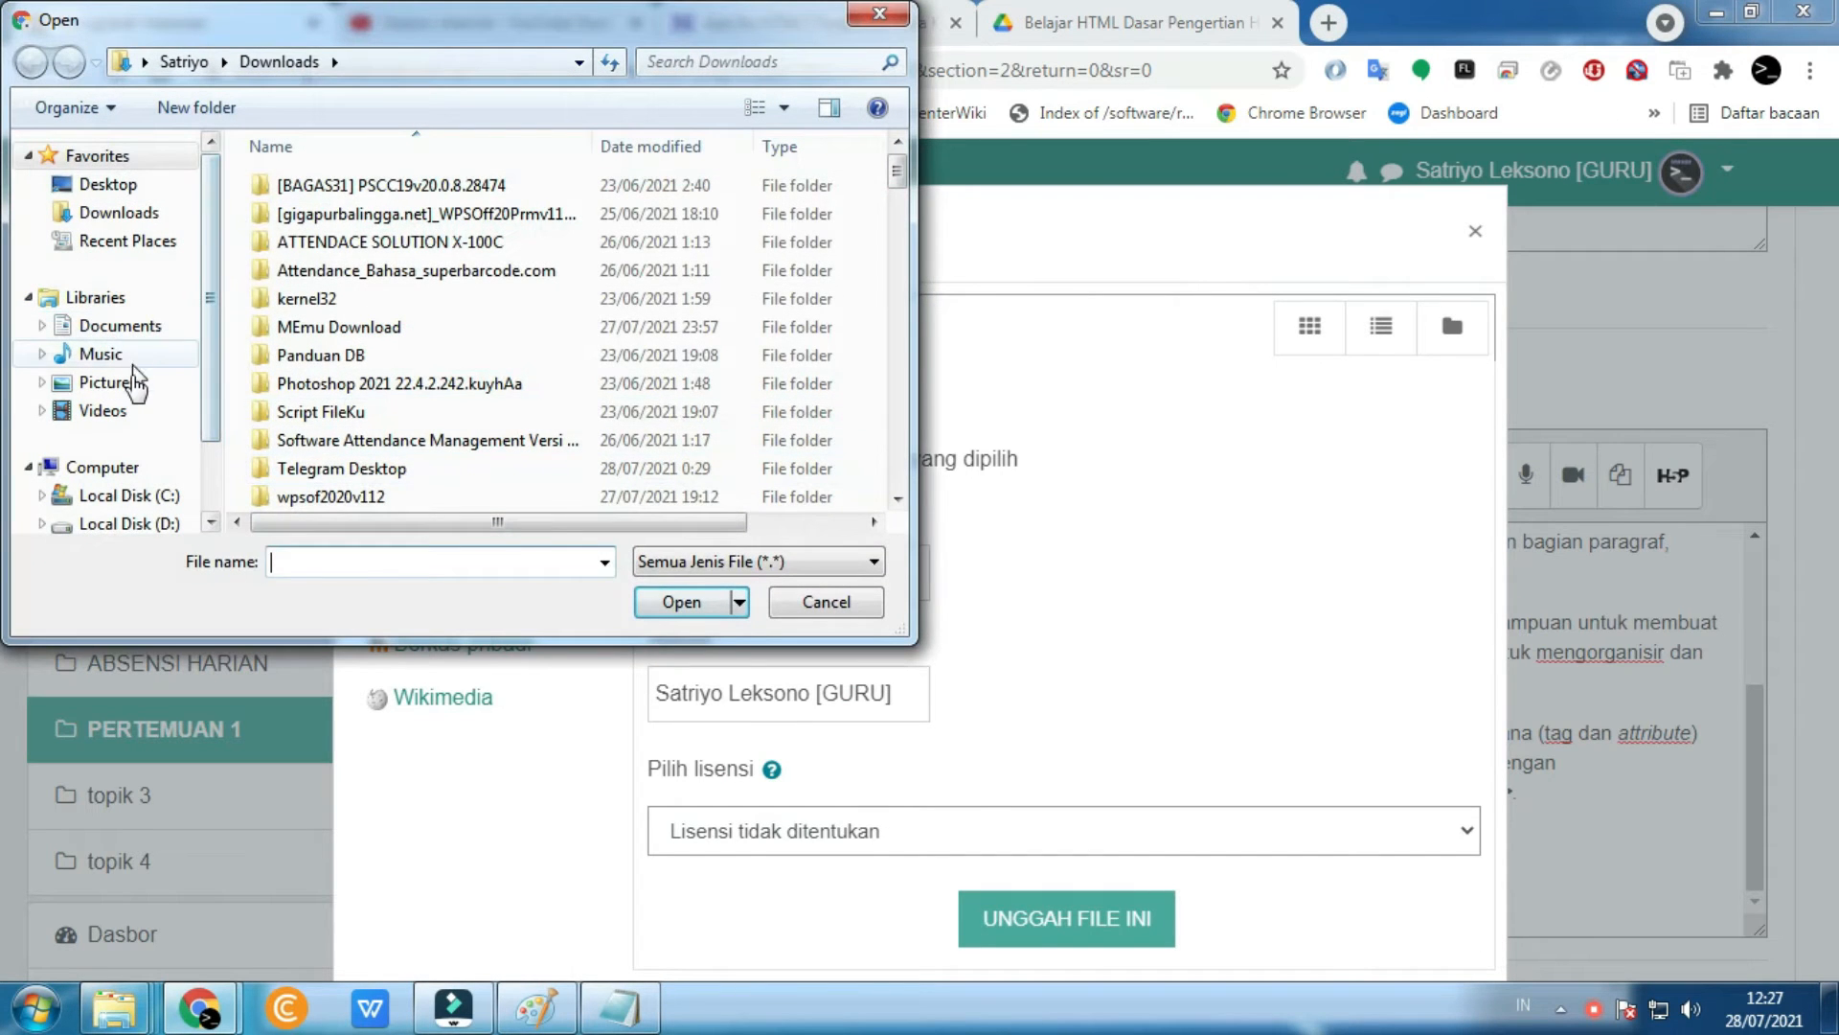
click(124, 382)
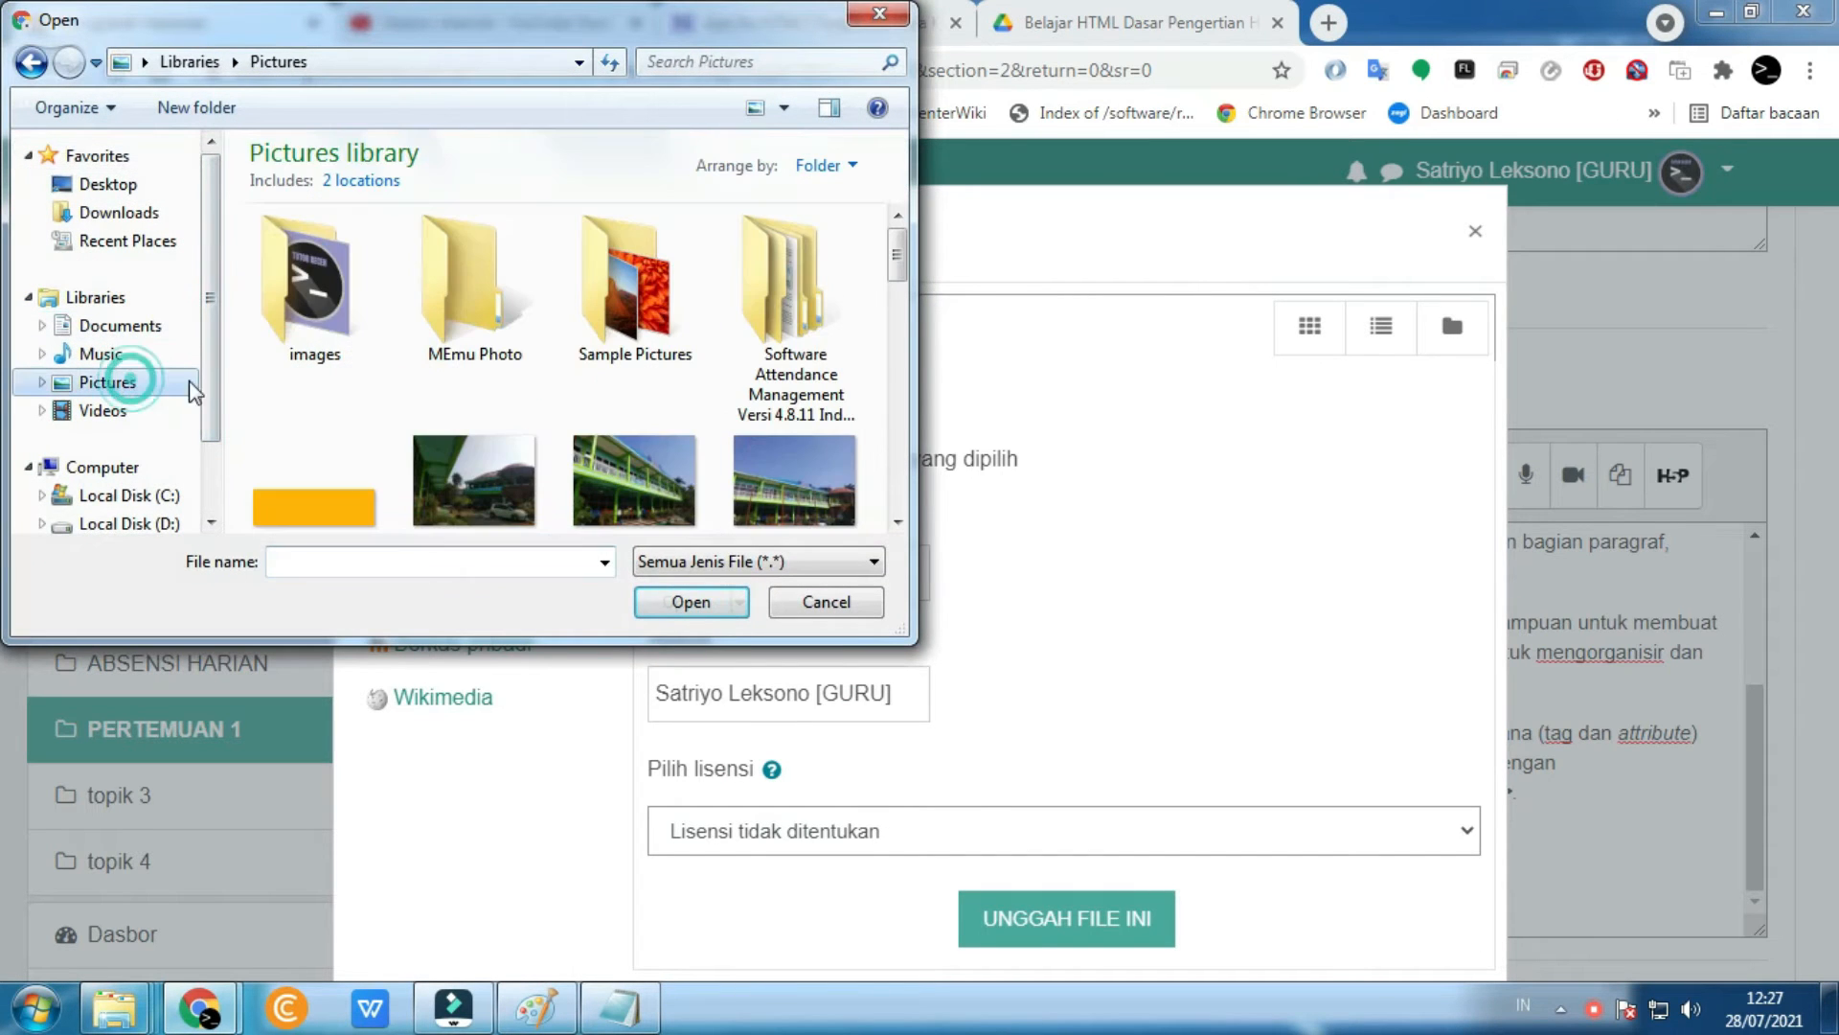
click(416, 485)
scroll(428, 456, down, 5)
double_click(487, 457)
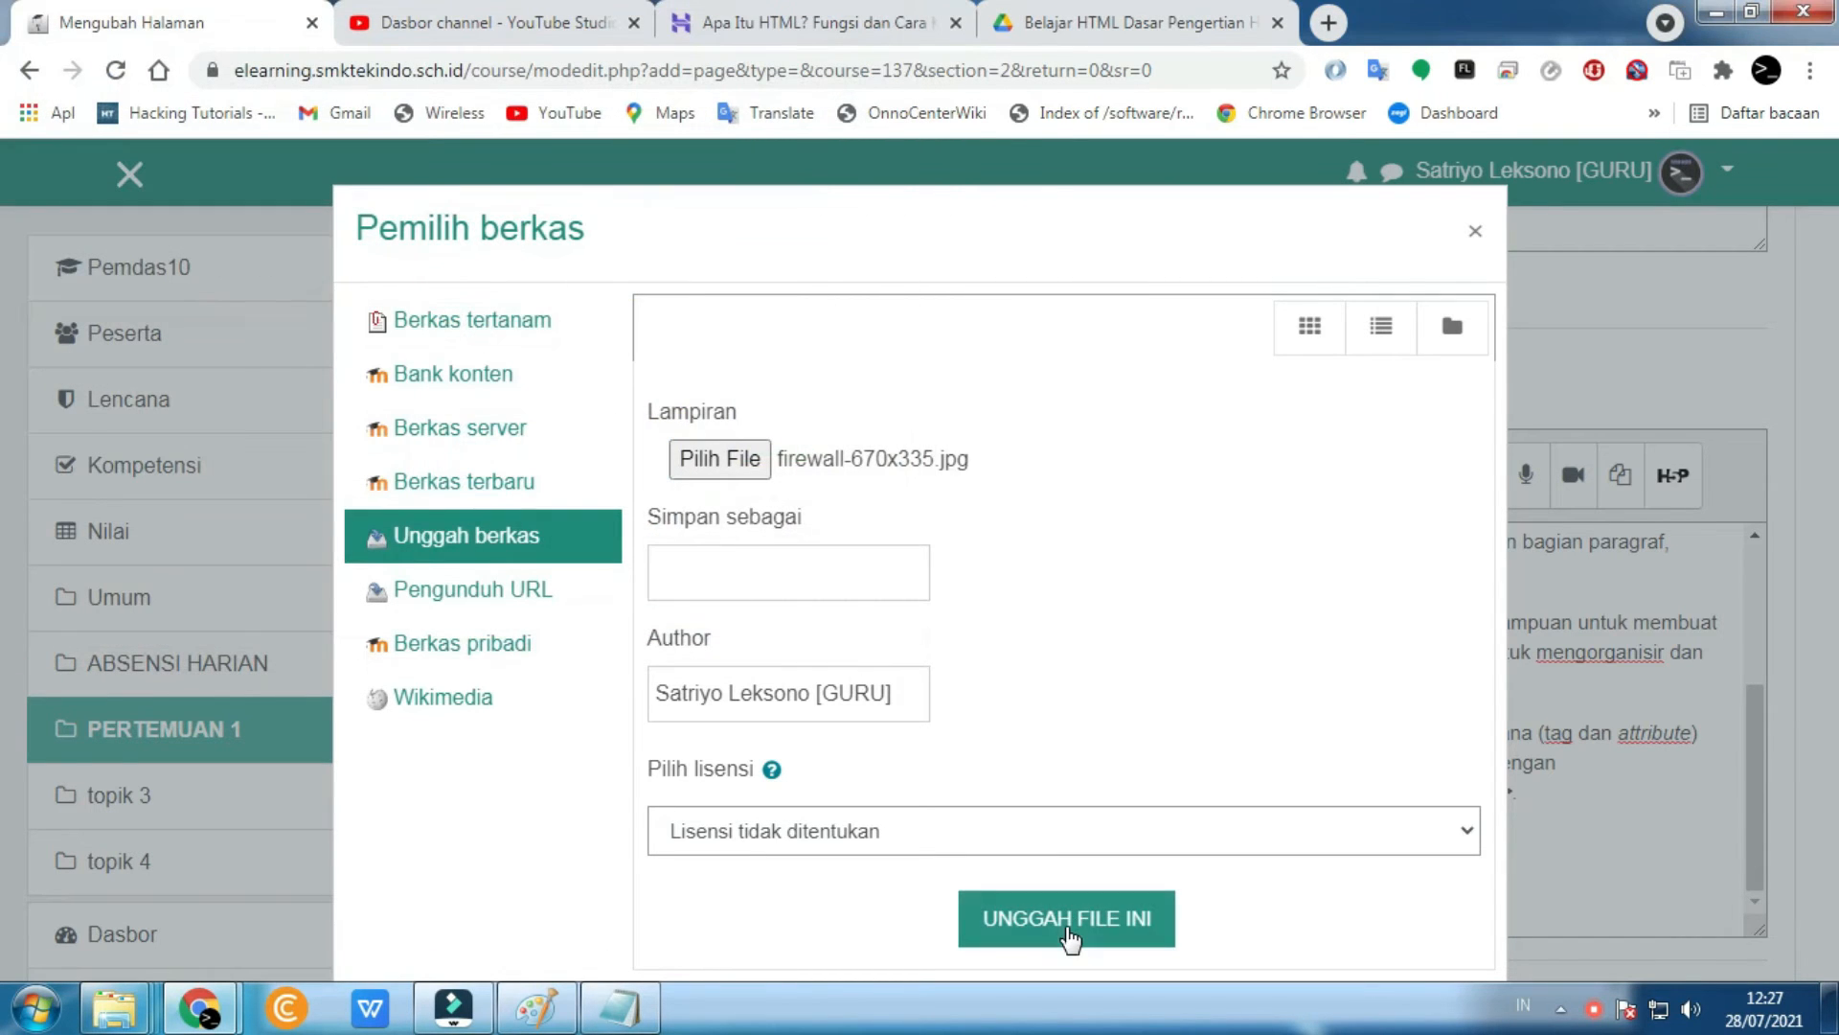
click(1067, 931)
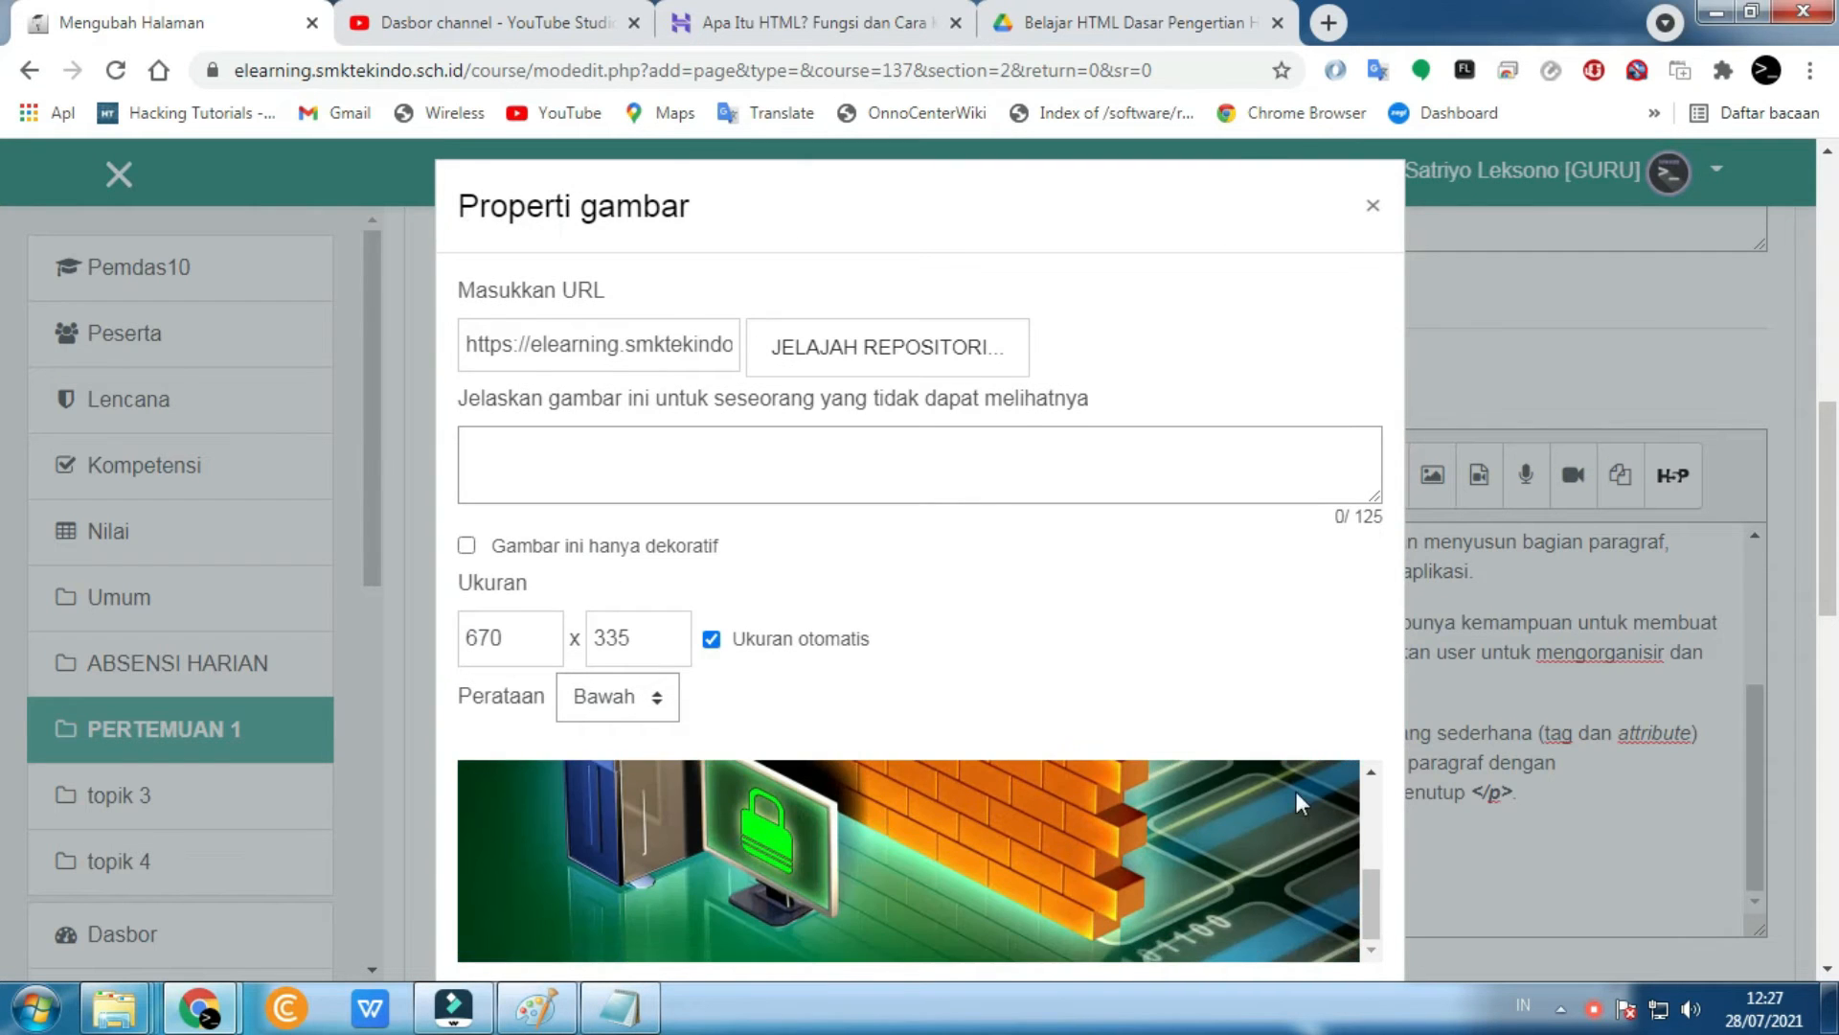
- Give the image the description 'pengertian HTML' and save it into the page content
scroll(1317, 795, down, 1)
click(948, 883)
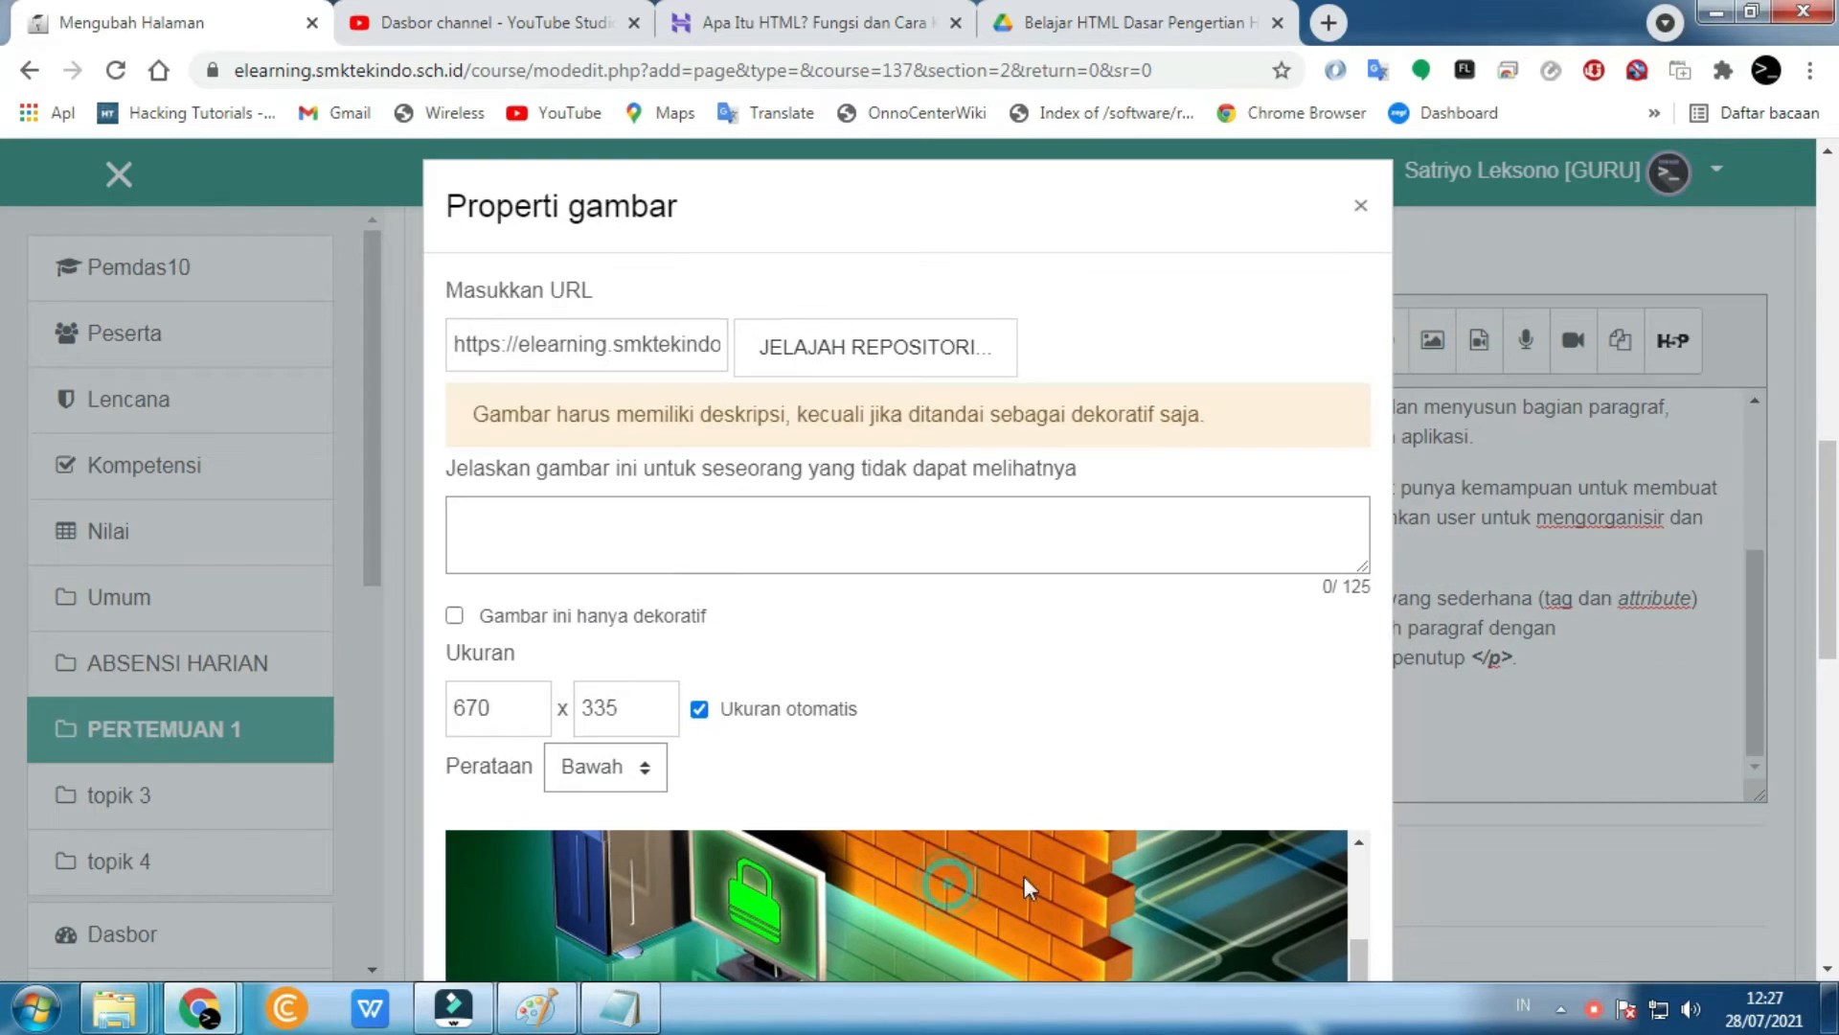
scroll(948, 730, down, 1)
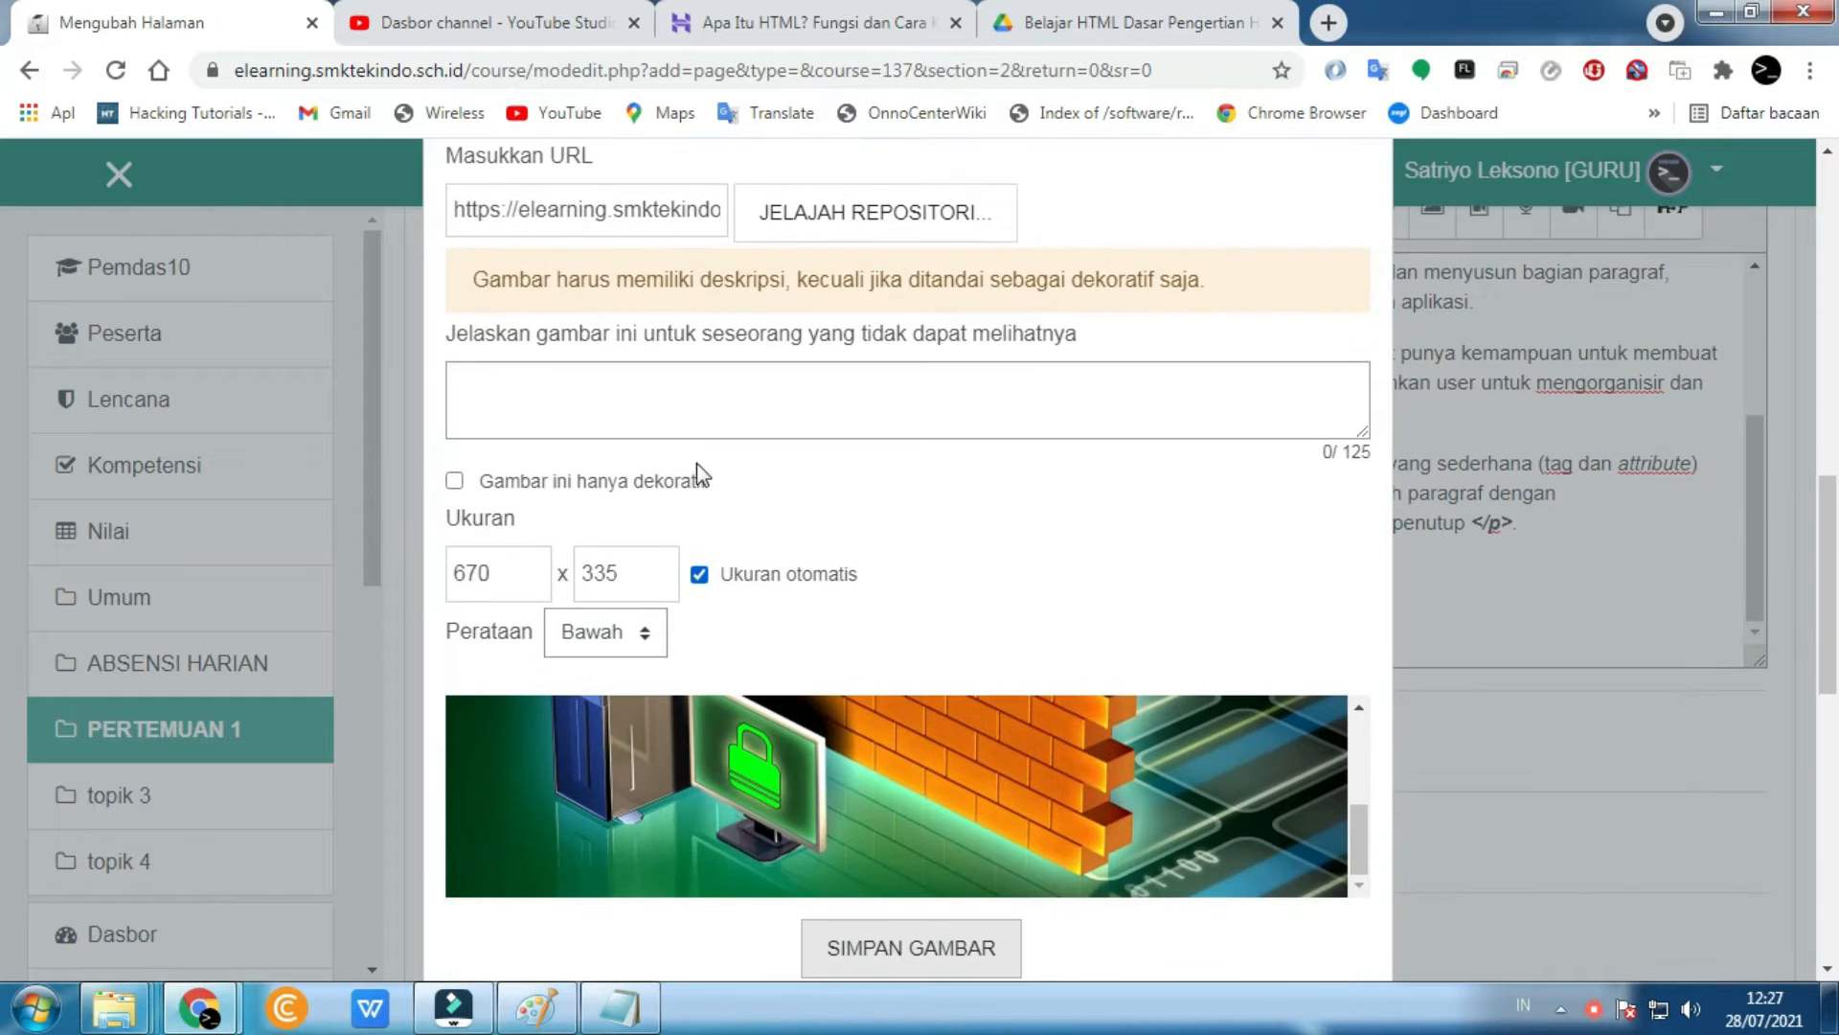
click(688, 375)
scroll(689, 393, up, 3)
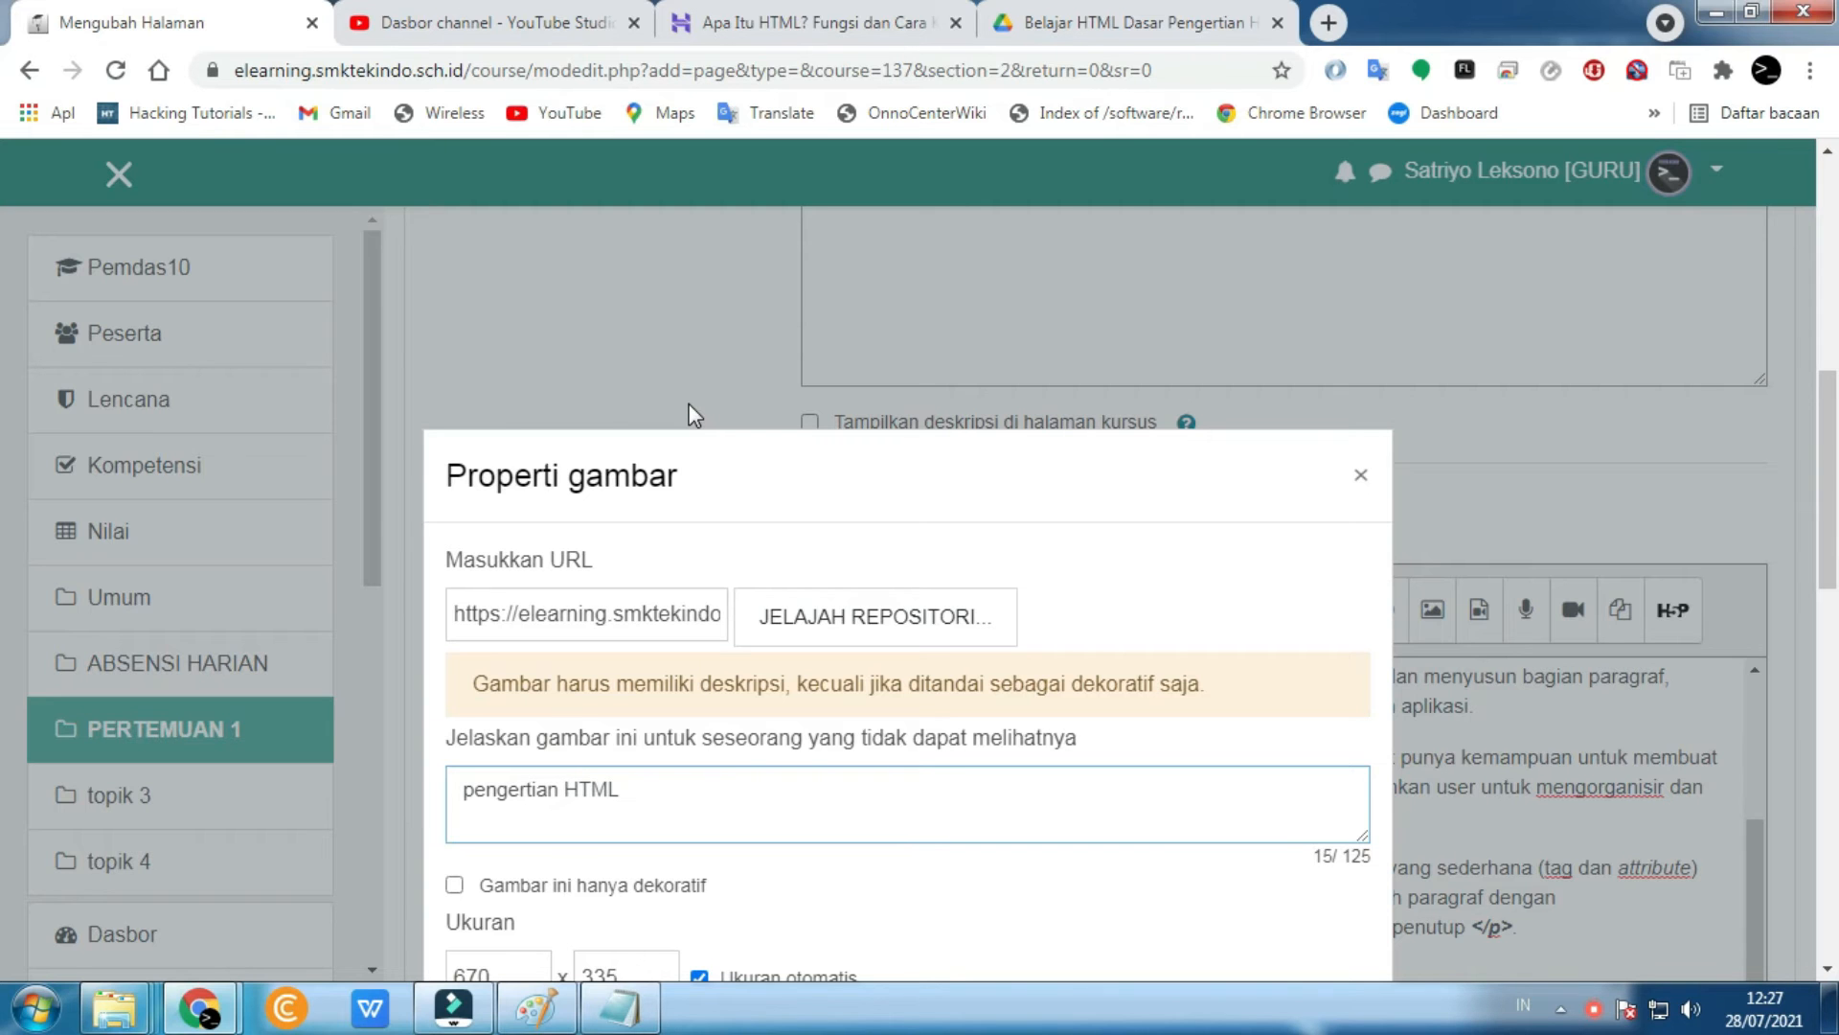
scroll(728, 440, down, 6)
click(830, 546)
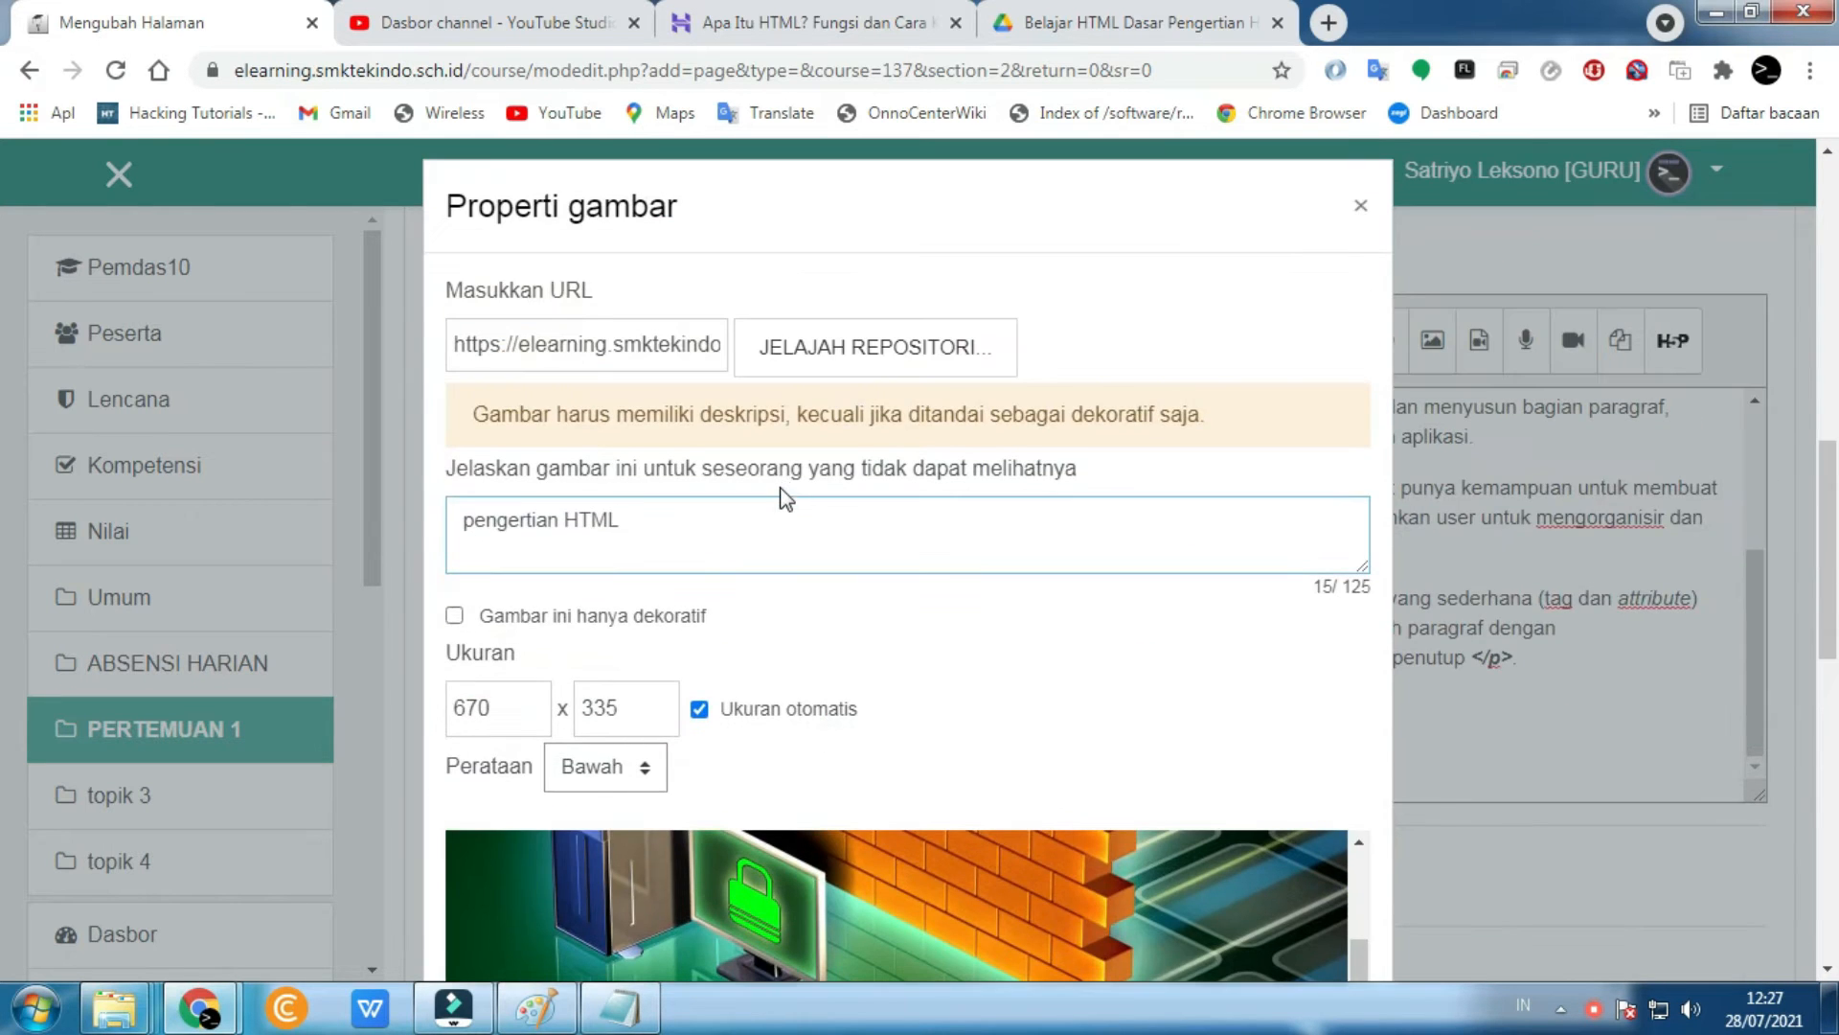
scroll(786, 498, down, 2)
scroll(786, 500, down, 3)
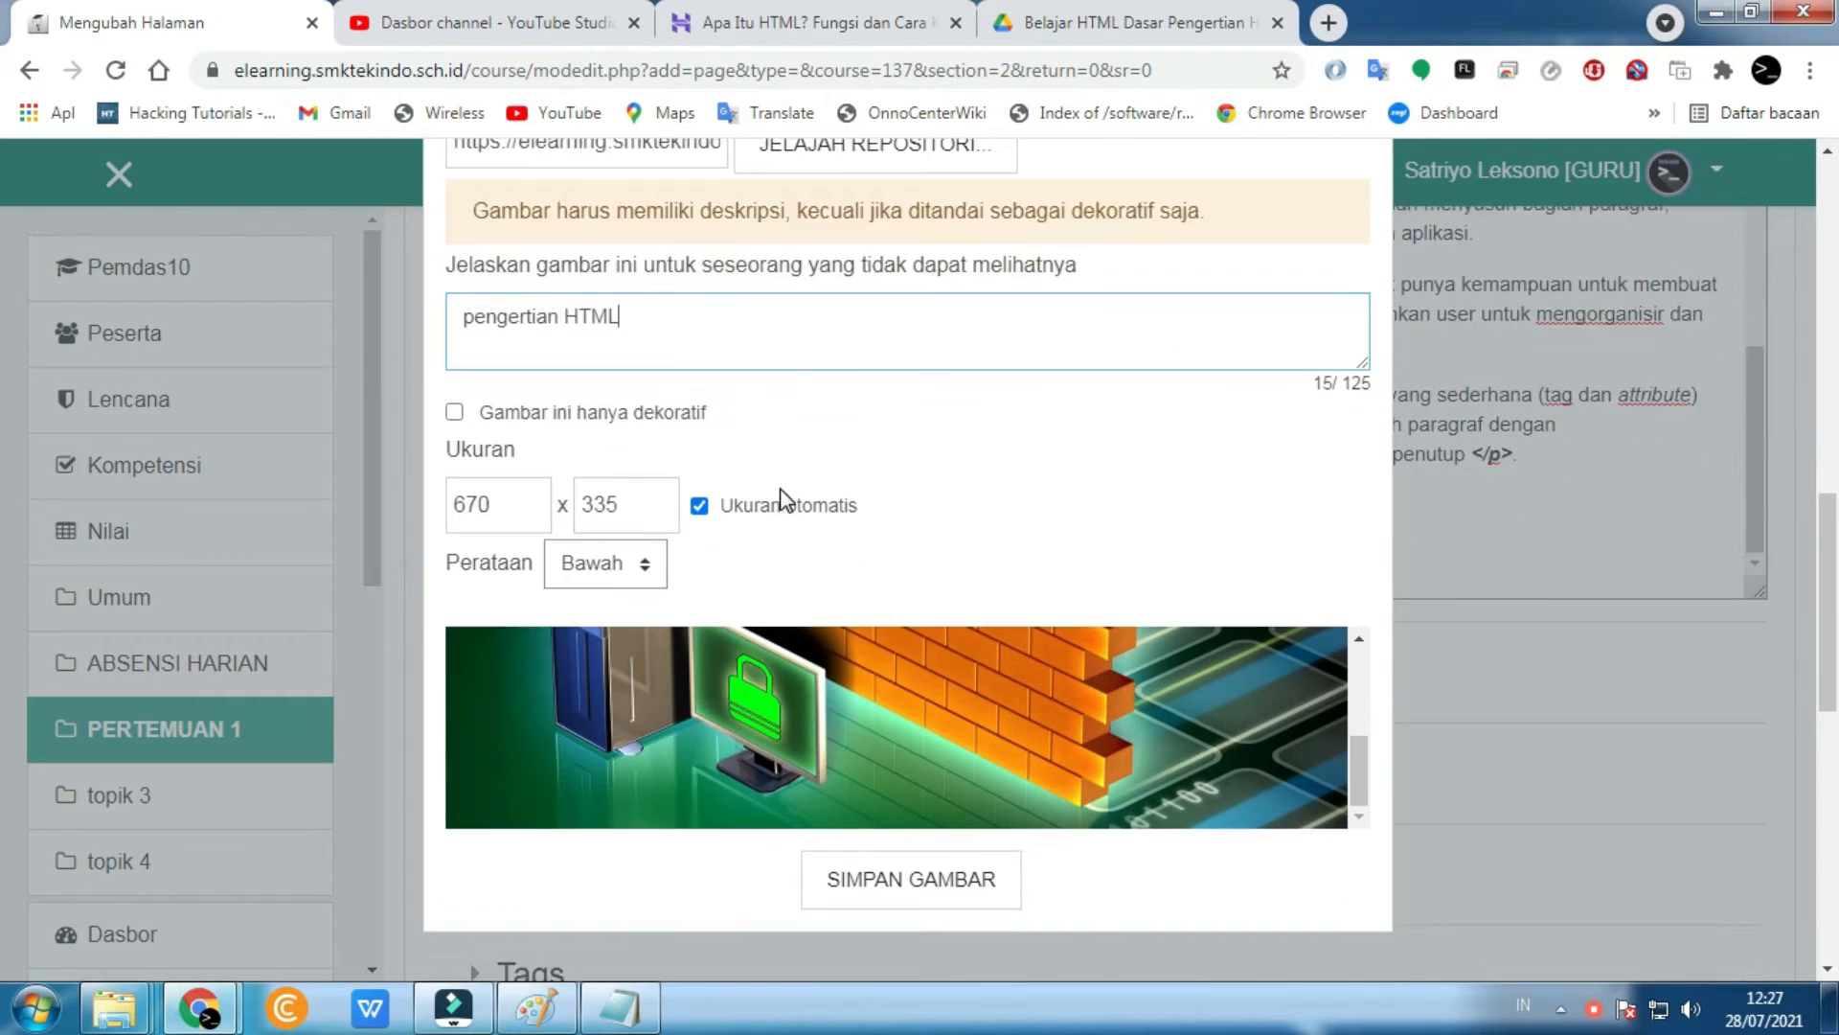
click(889, 683)
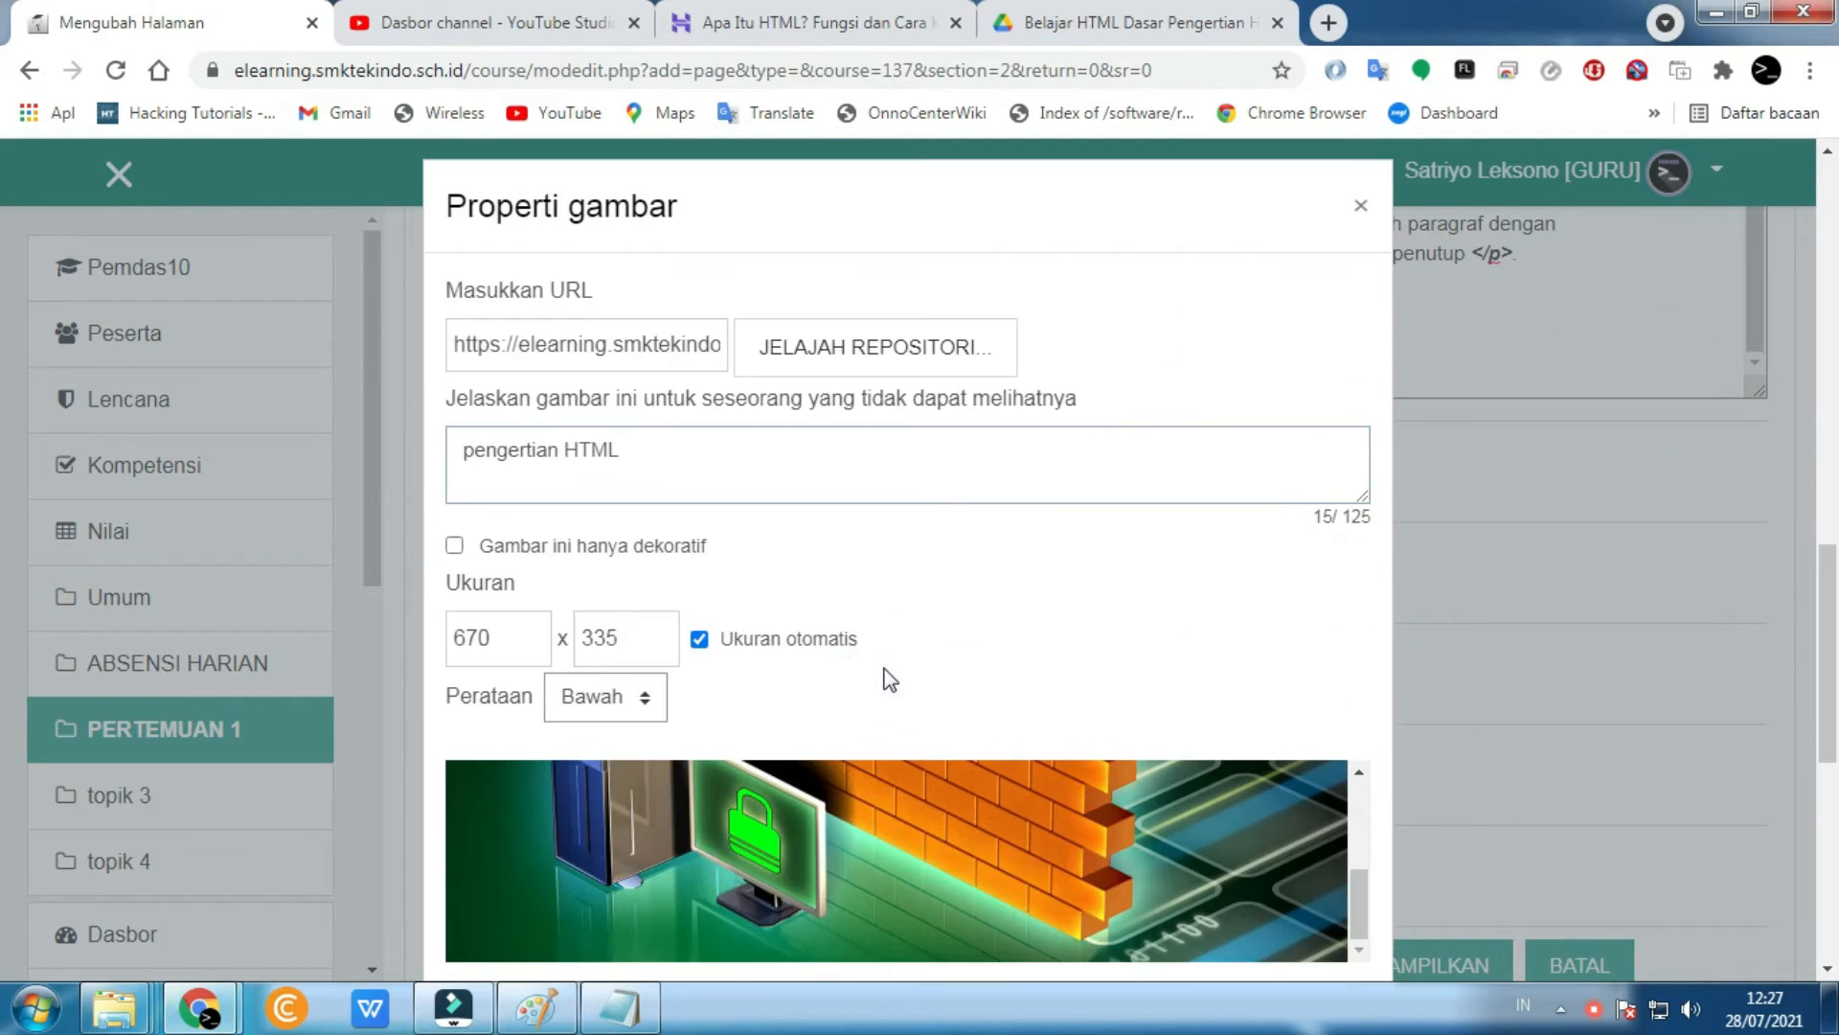
scroll(882, 677, down, 4)
click(920, 617)
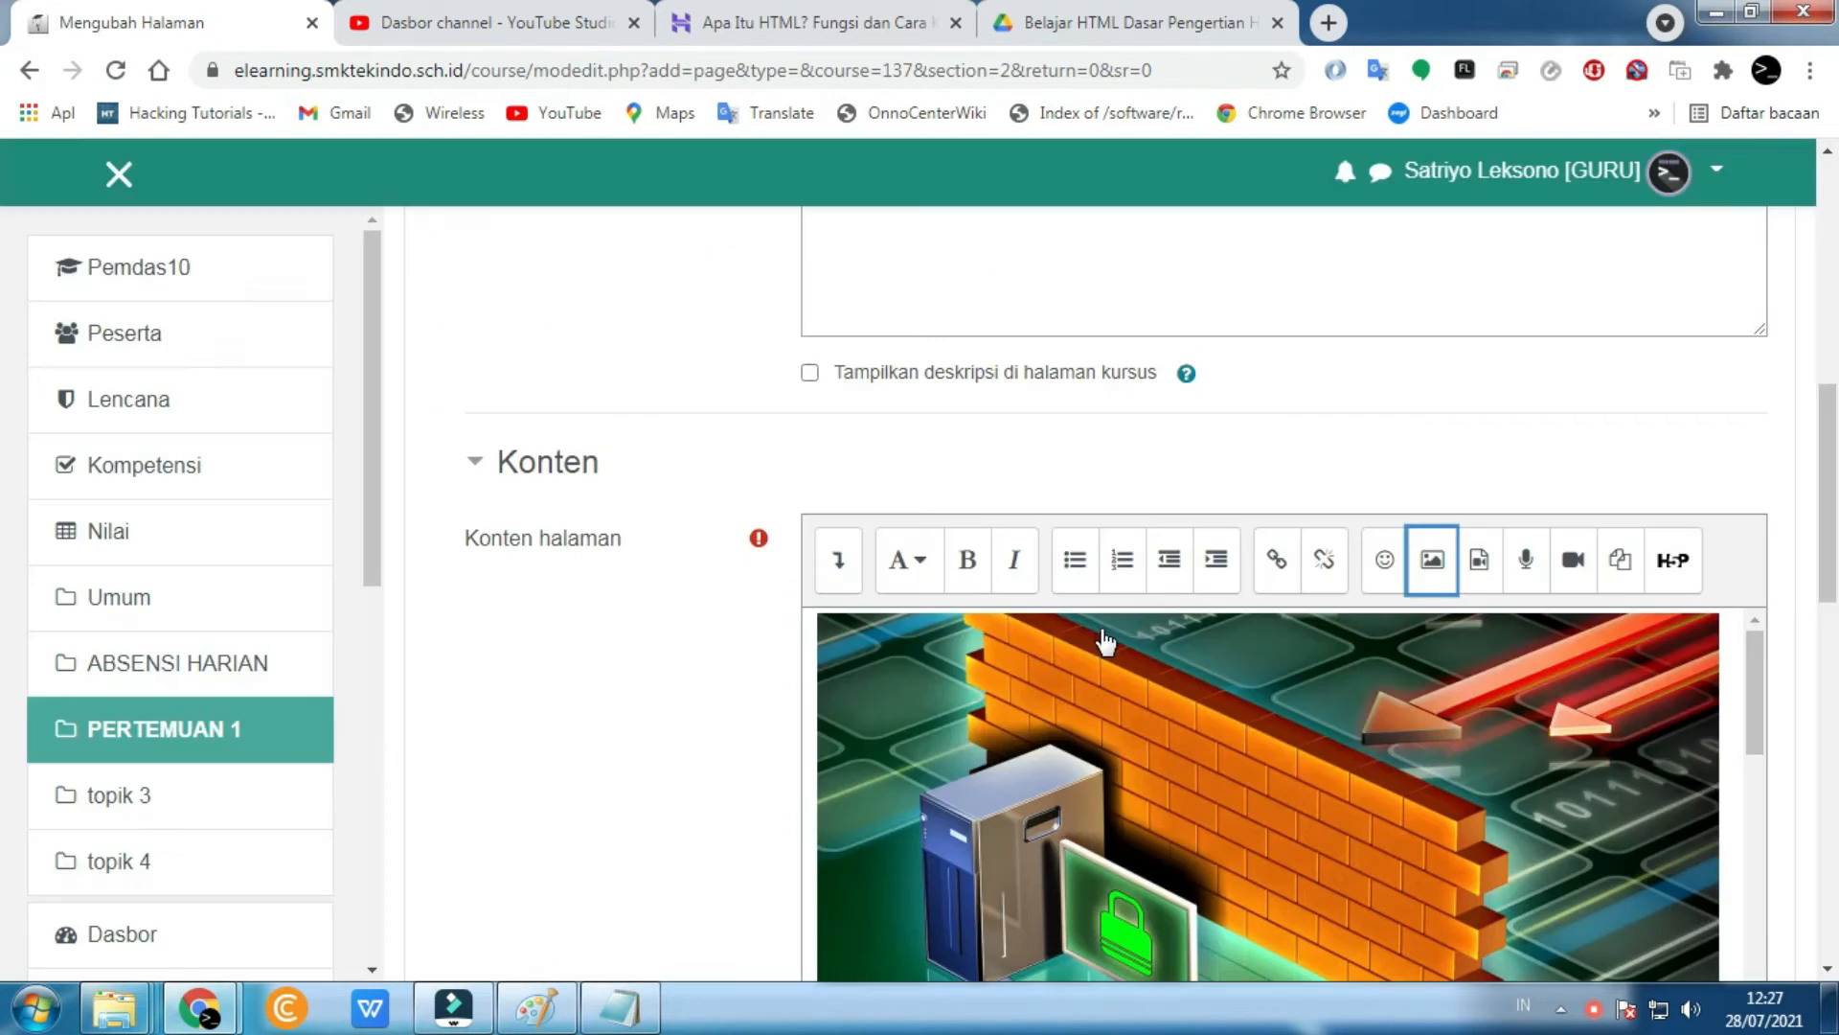
- Add a blank line above the firewall image in the page content
scroll(1106, 637, down, 3)
scroll(1504, 743, up, 3)
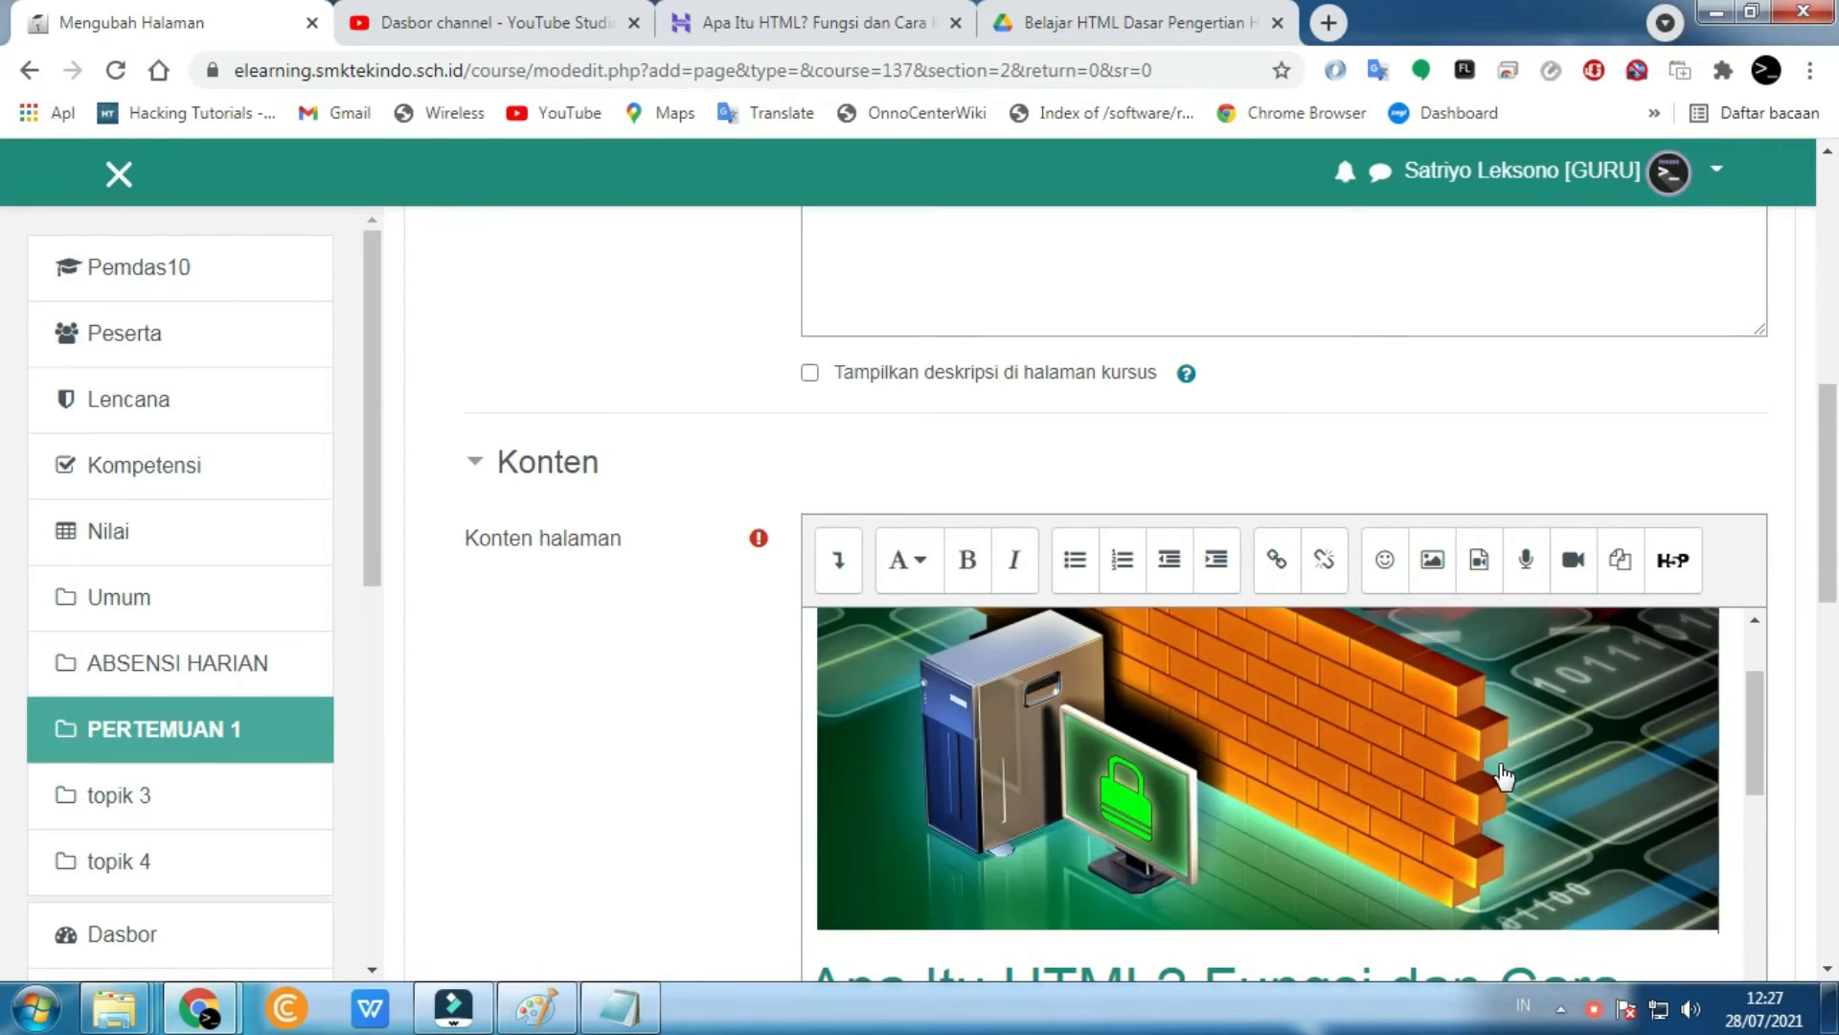
click(1501, 764)
scroll(1642, 871, down, 4)
click(1354, 720)
scroll(1354, 720, up, 3)
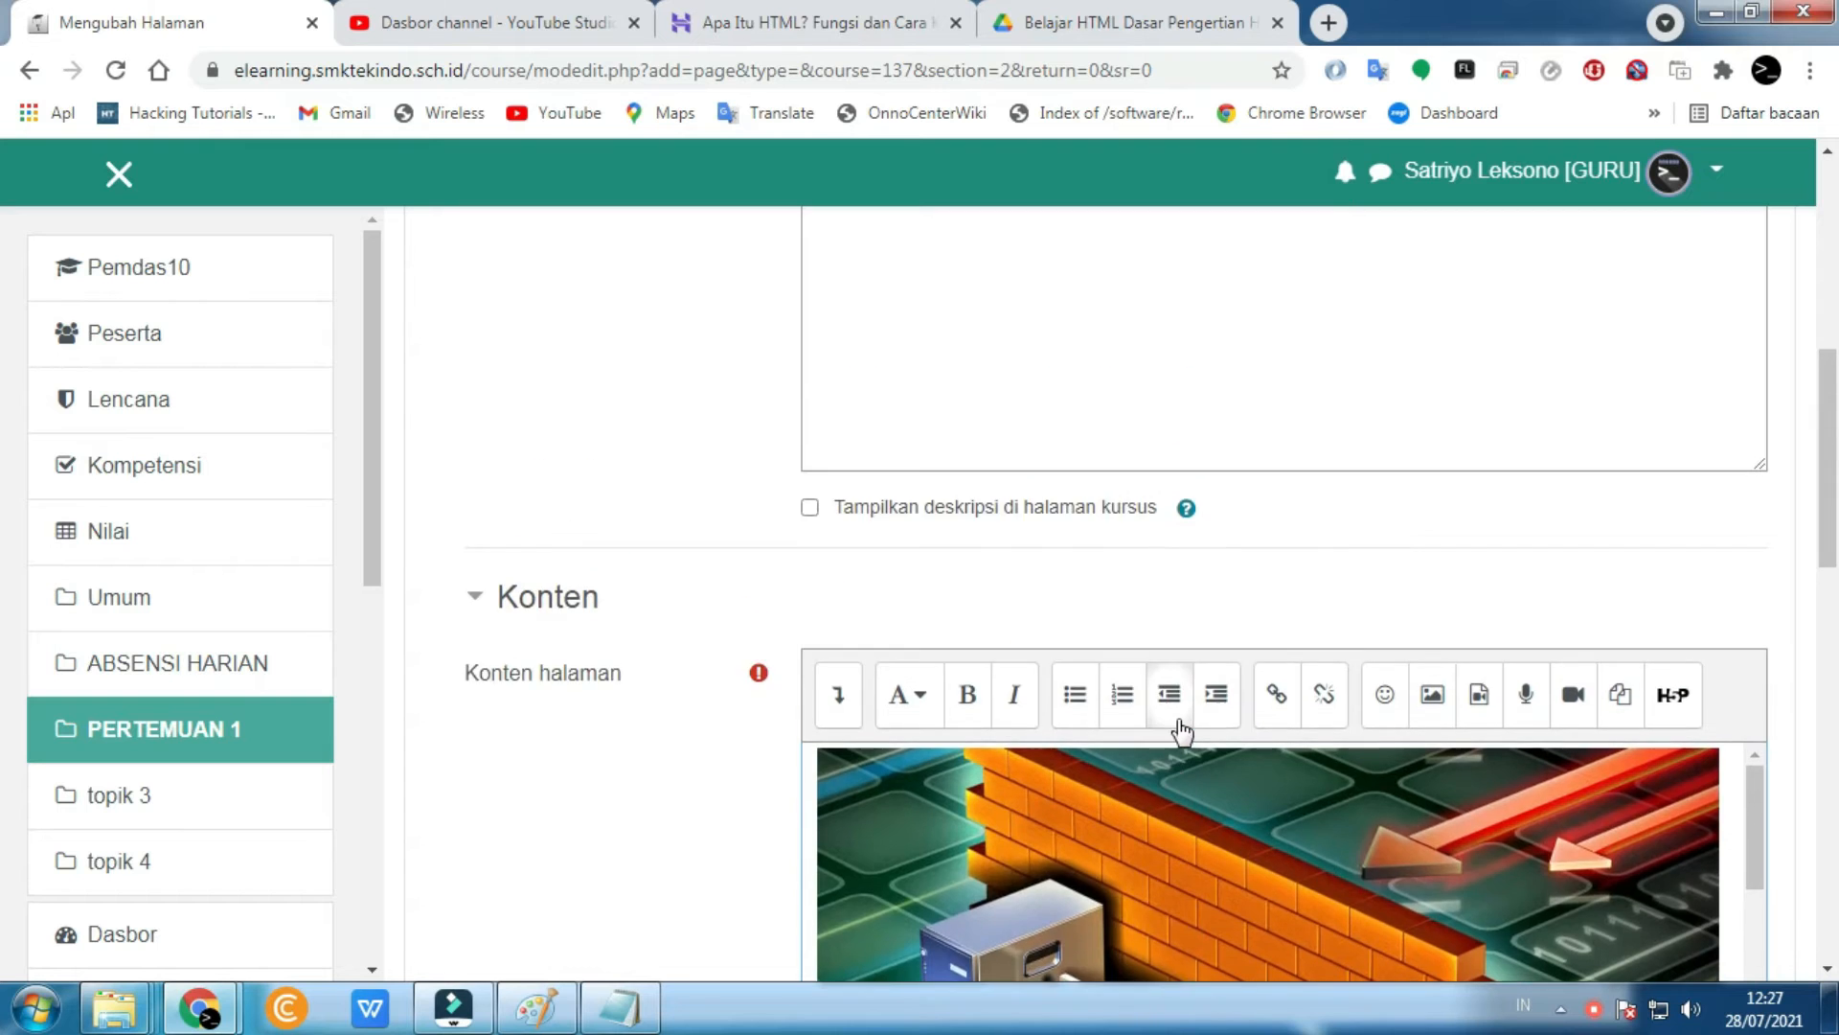
scroll(1179, 726, down, 4)
scroll(927, 569, down, 2)
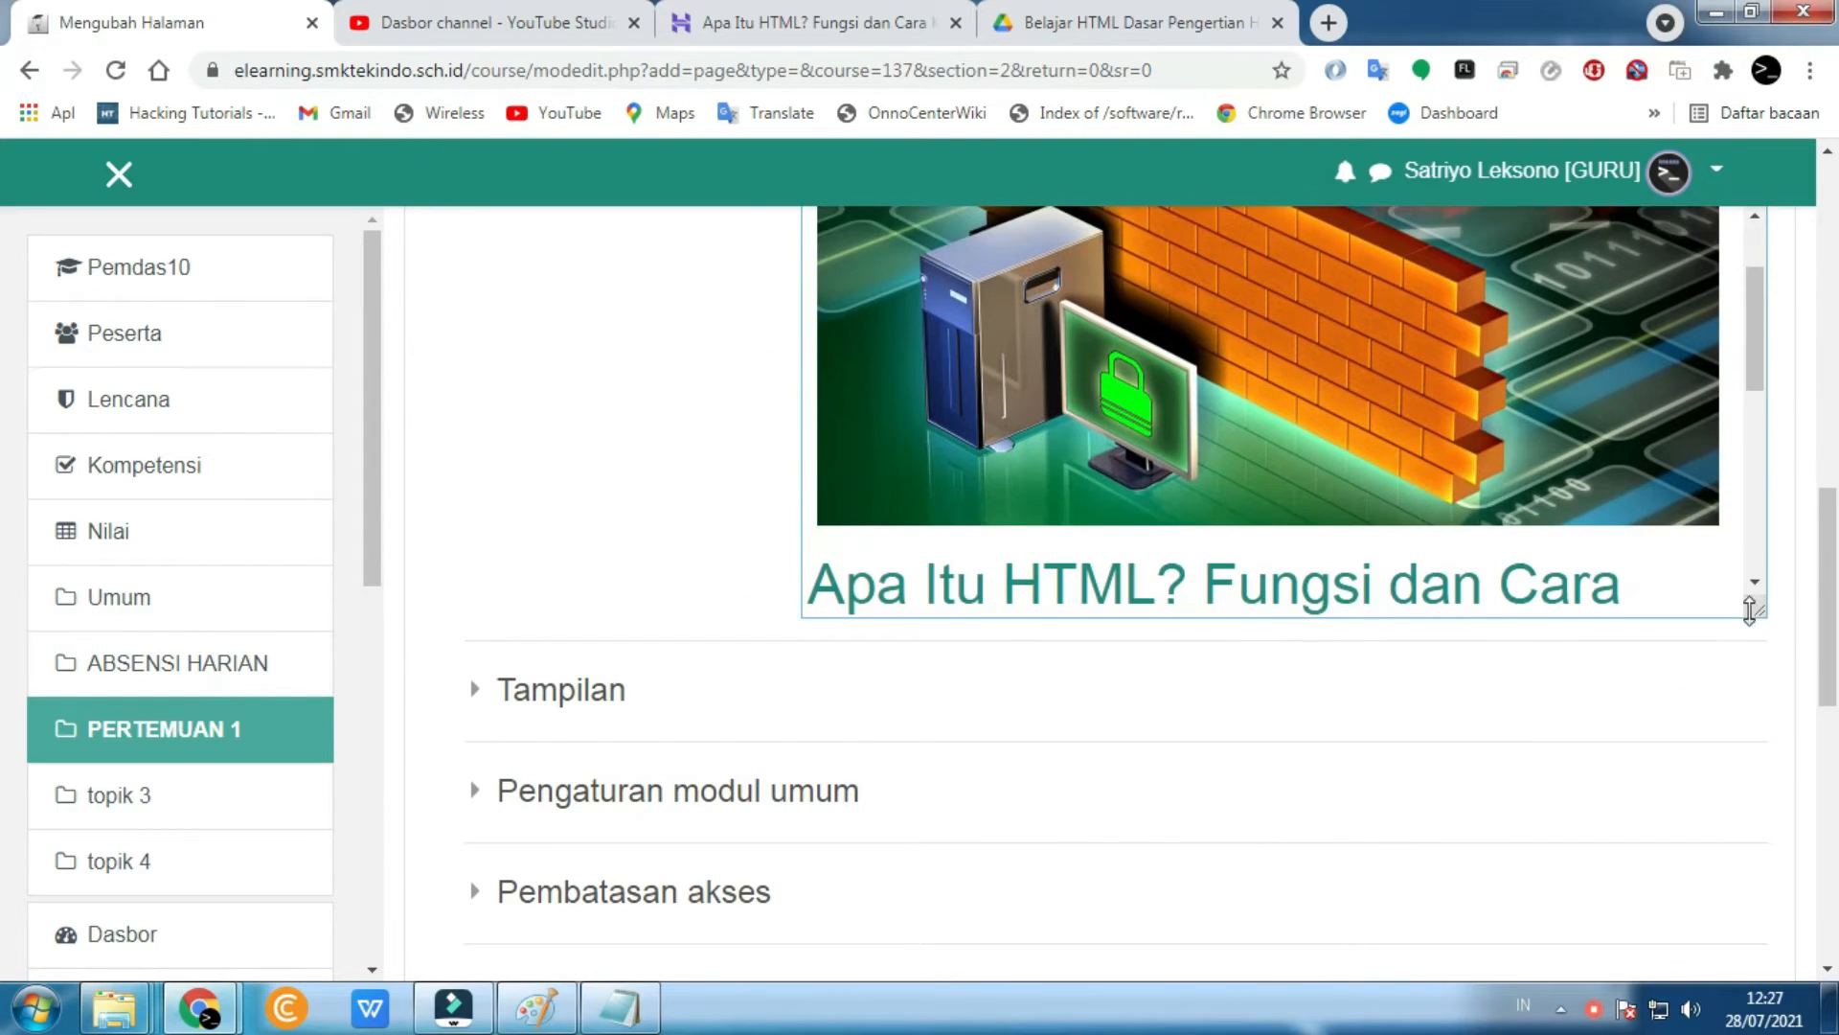
drag(1750, 603, 1749, 968)
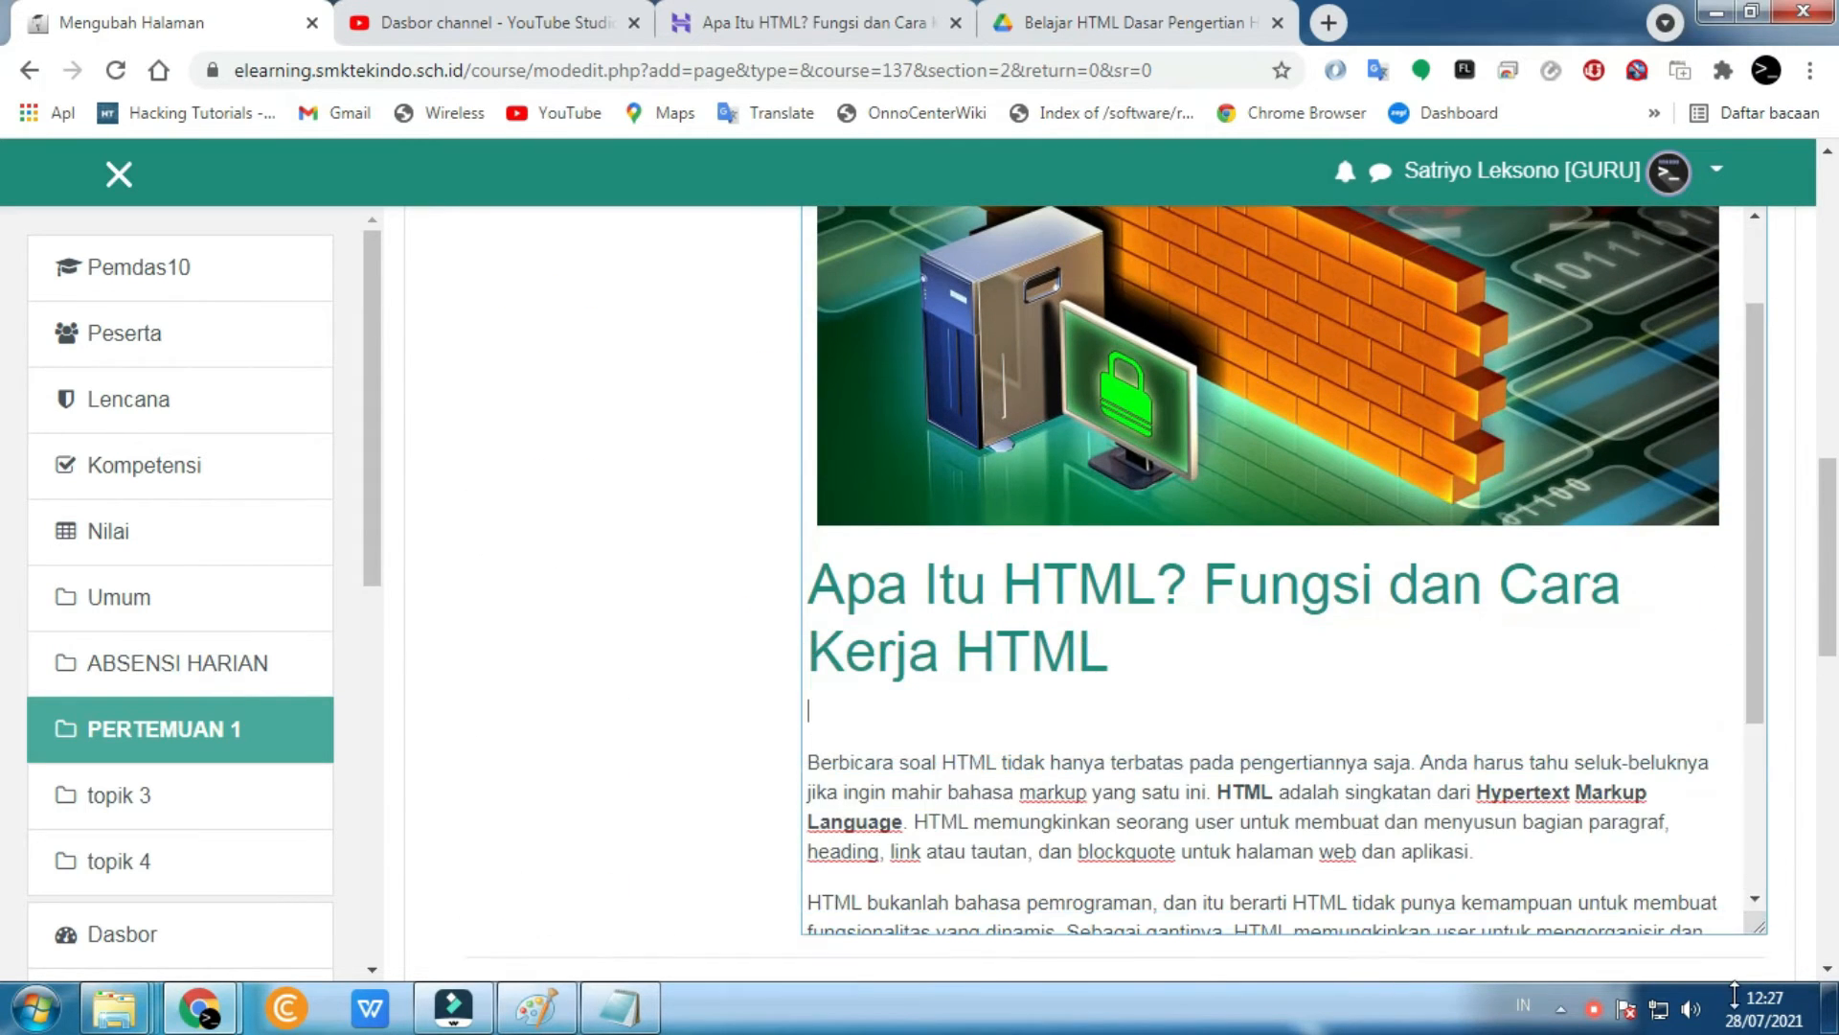
scroll(1327, 606, up, 2)
drag(1327, 606, 1289, 814)
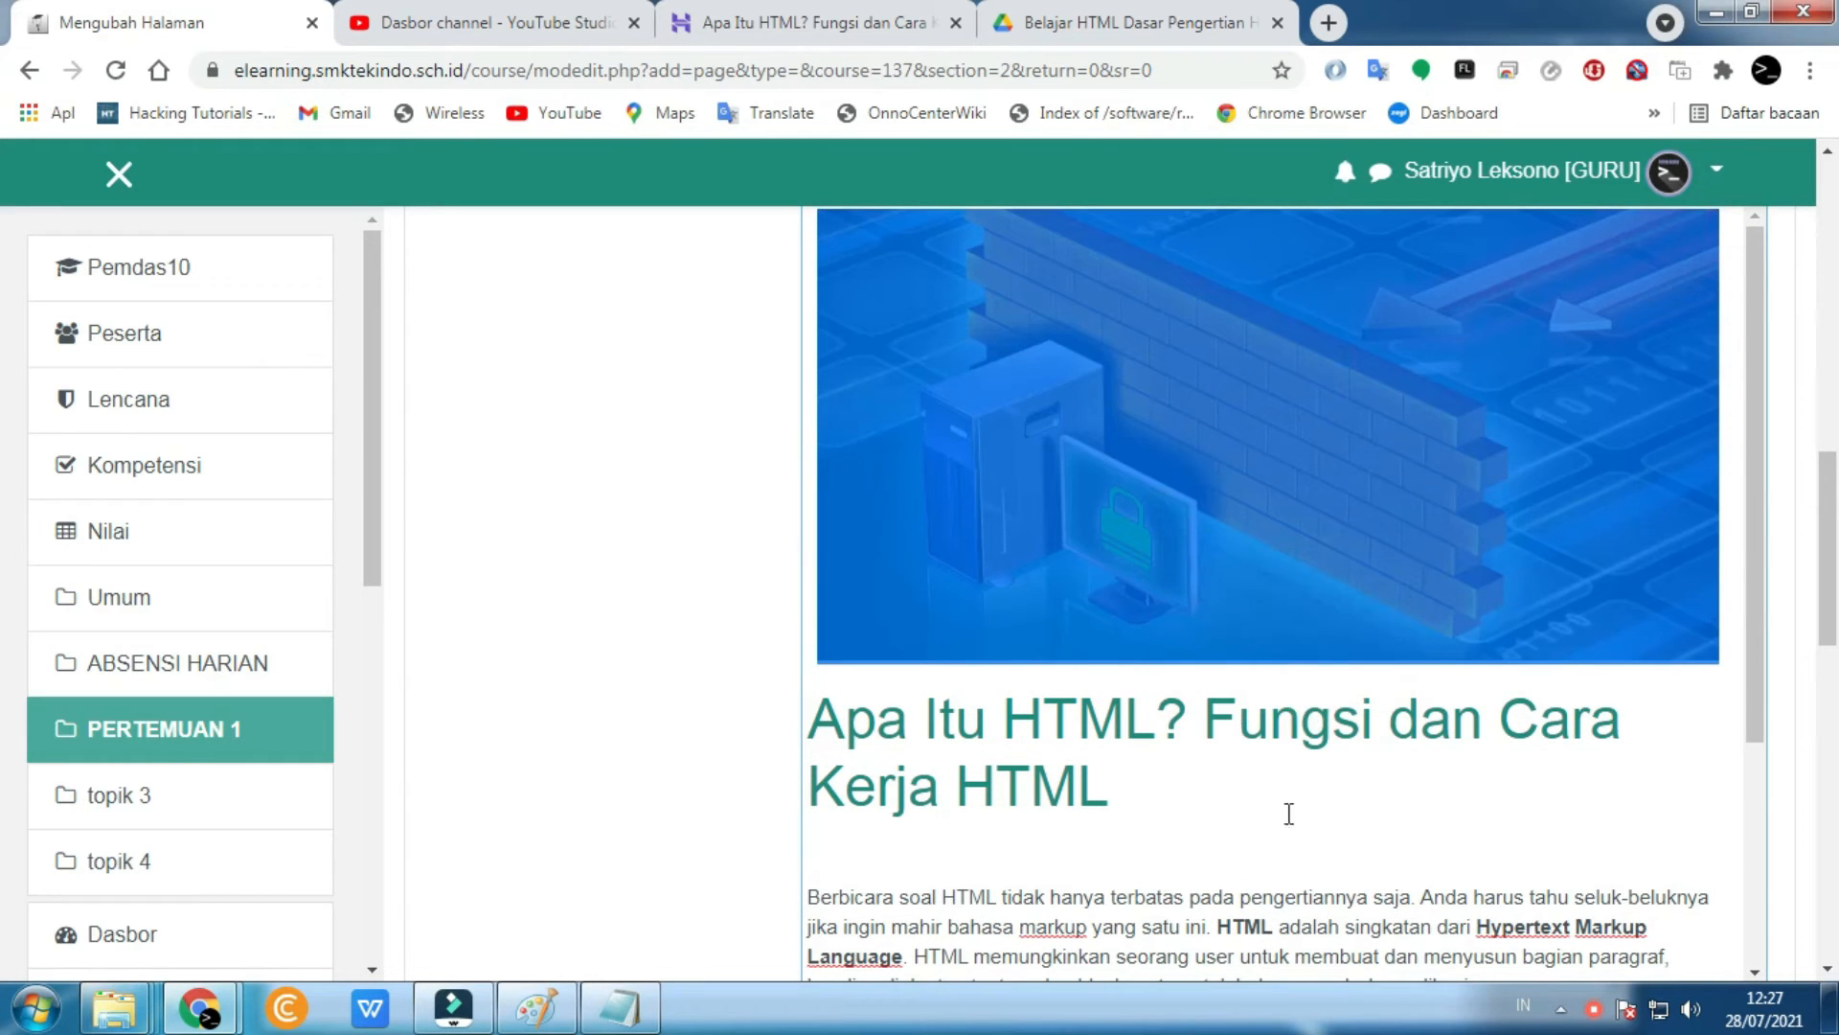
click(816, 646)
key(Return)
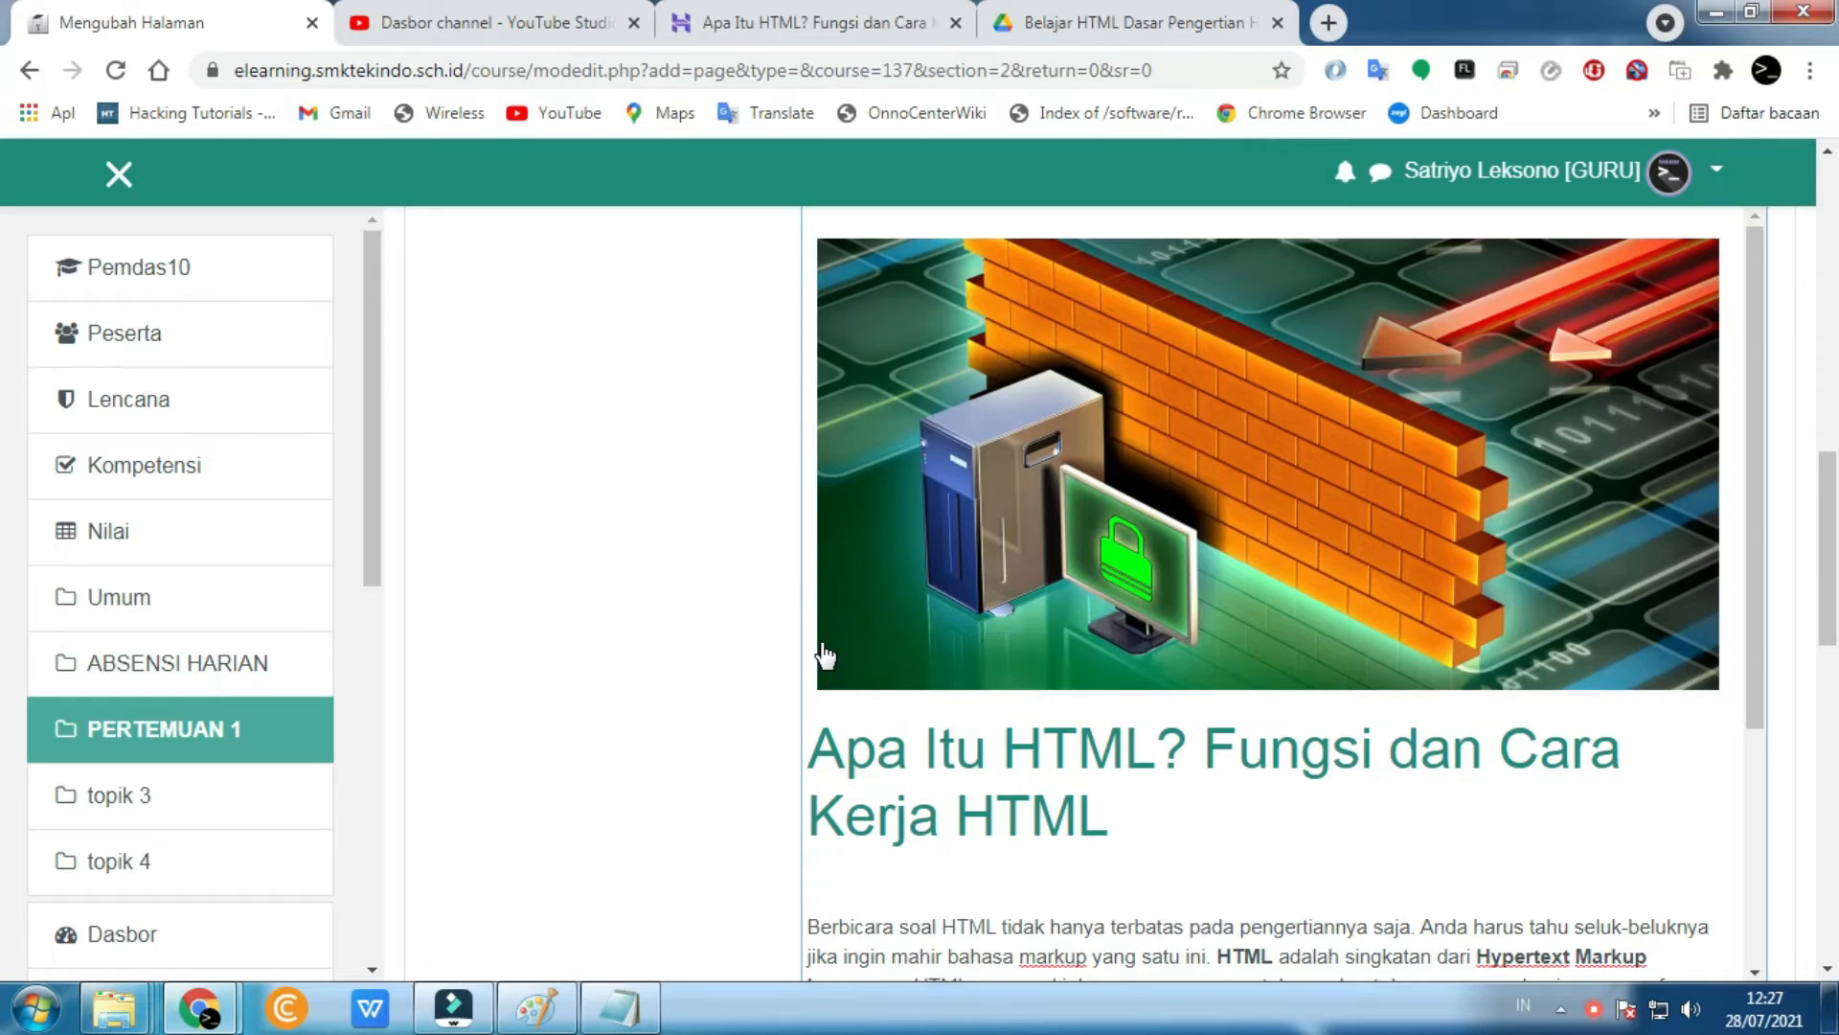
- Move the 'Apa Itu HTML? Fungsi dan Cara Kerja HTML' heading above the firewall image
drag(1064, 822, 805, 743)
key(ctrl+c)
key(BackSpace)
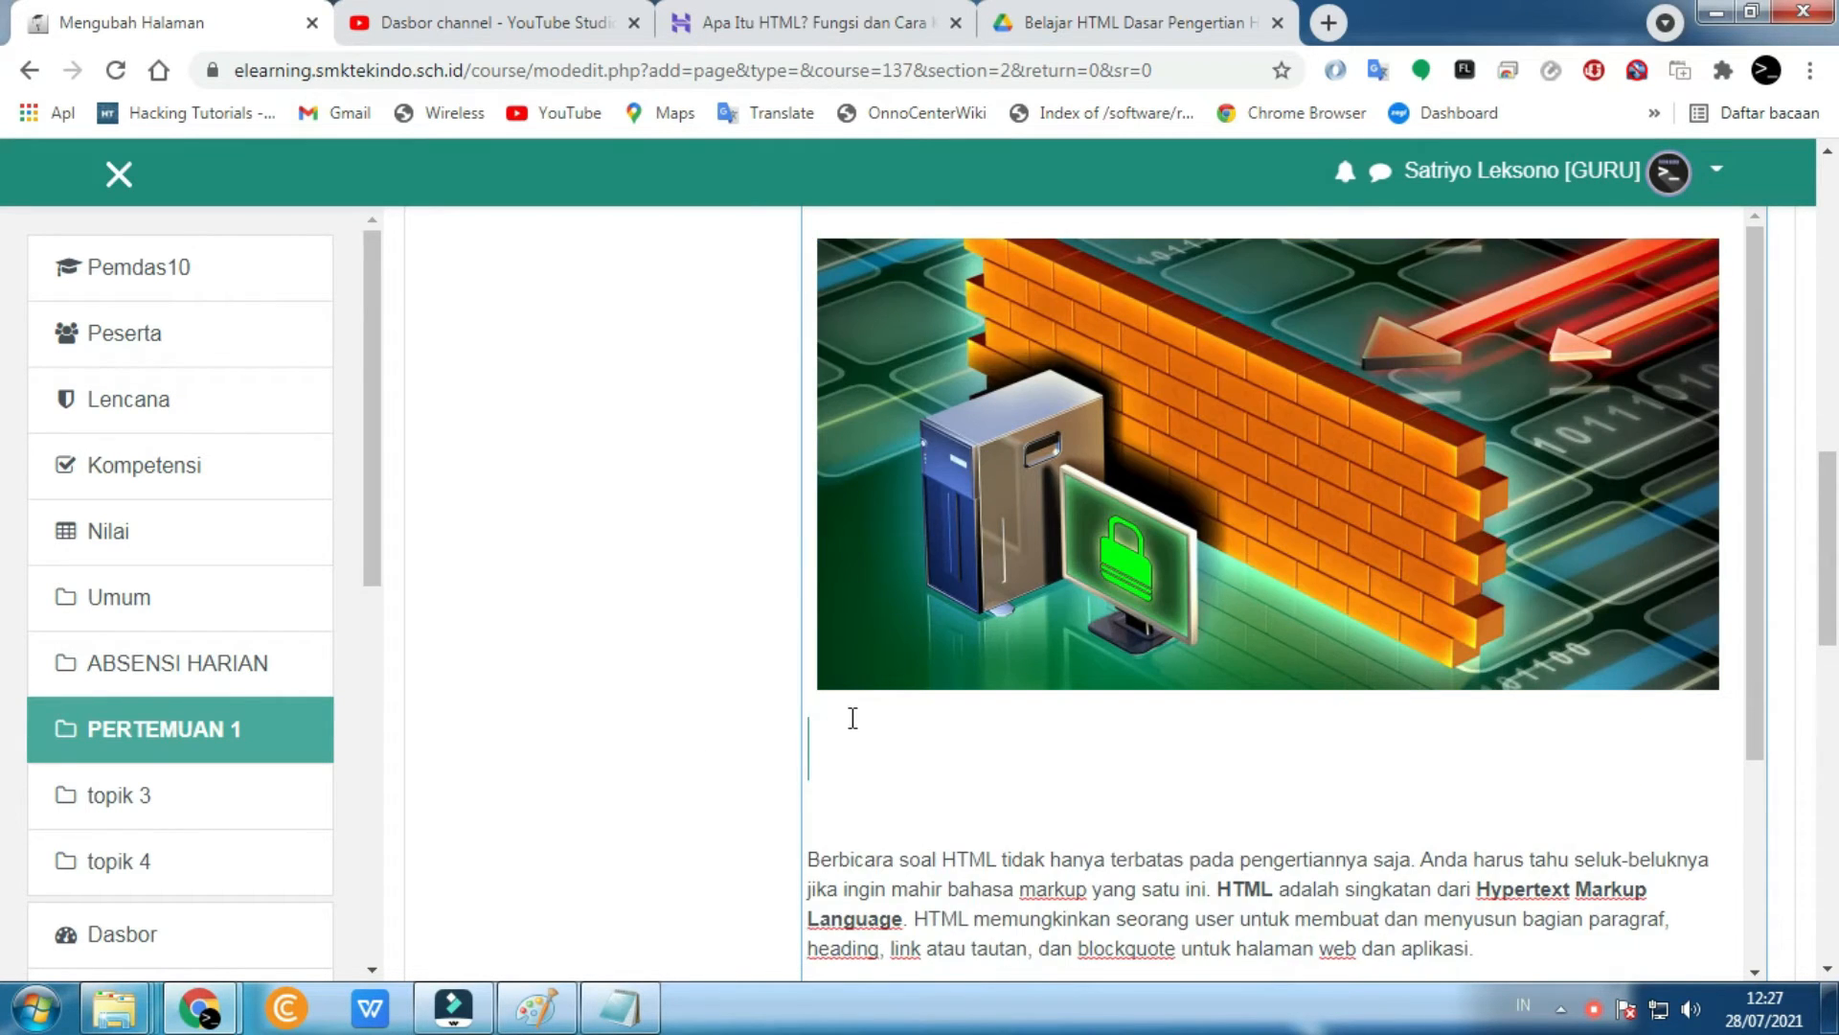
scroll(850, 718, up, 5)
click(852, 755)
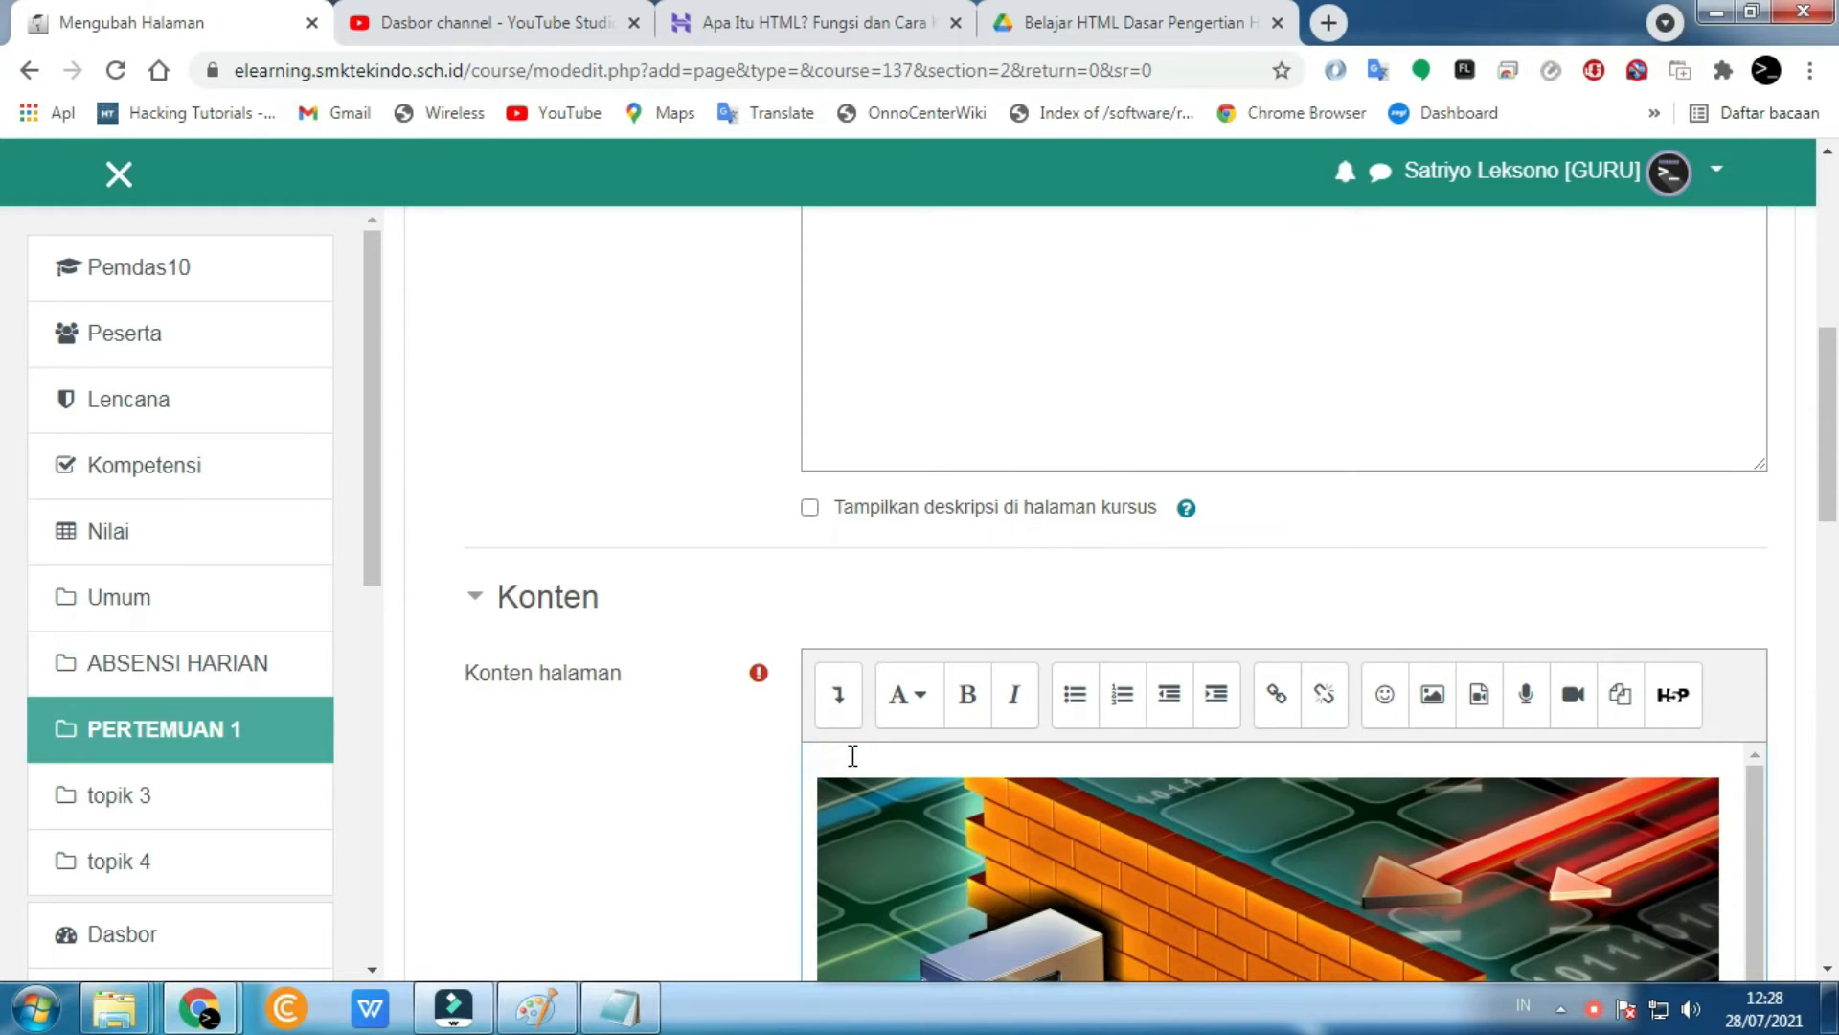
key(ctrl+v)
scroll(851, 754, down, 3)
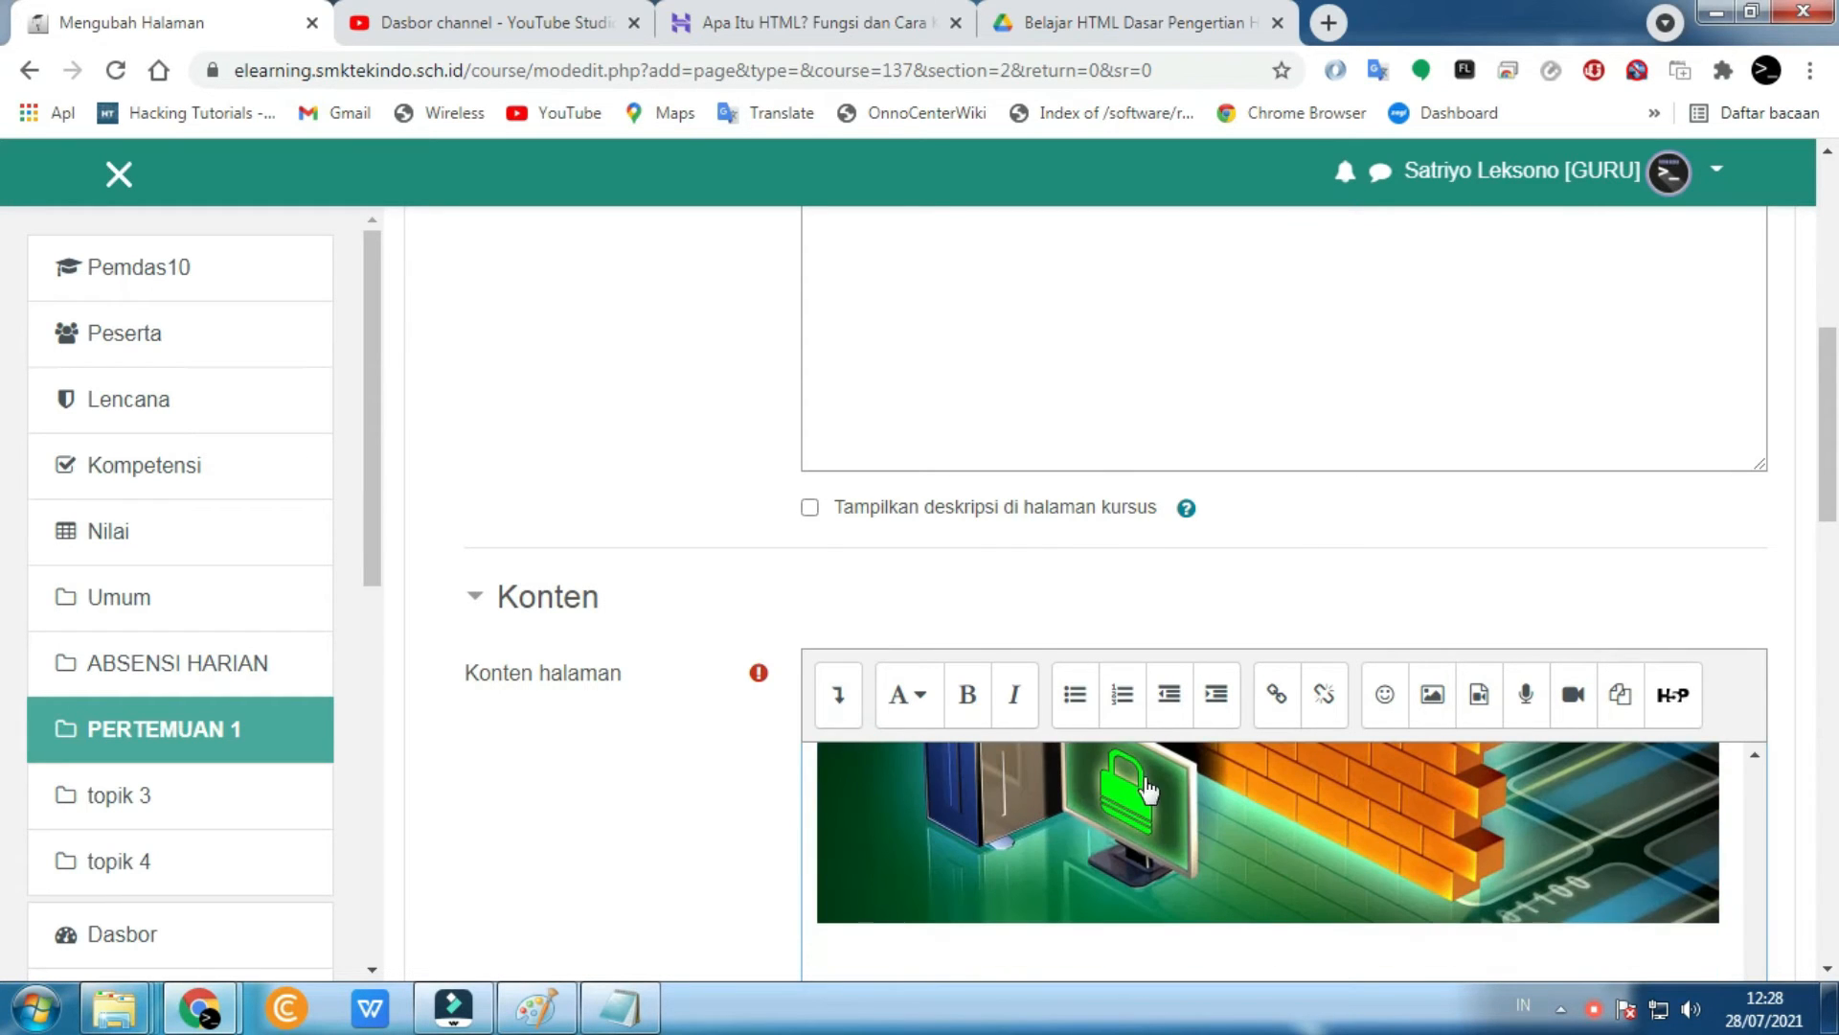
scroll(587, 637, down, 4)
scroll(1065, 626, up, 3)
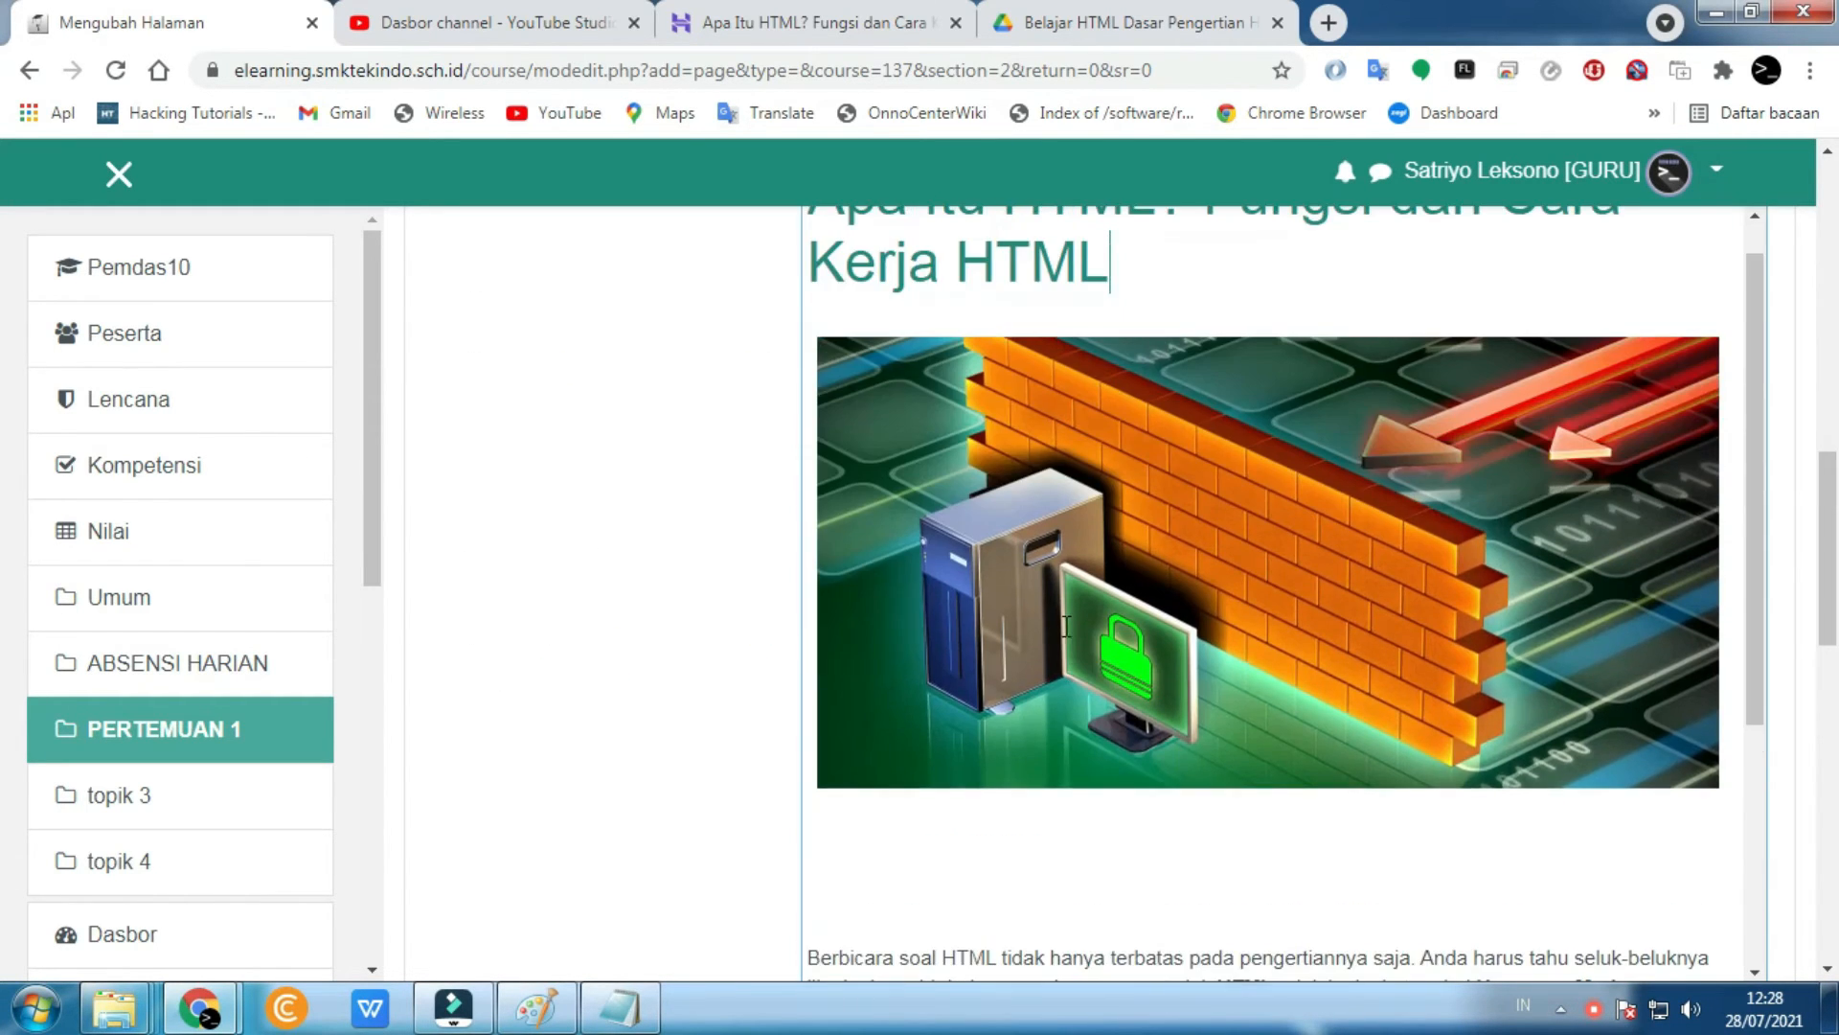
- Close the Rekam video dialog and reveal the editor's extra formatting buttons
scroll(1069, 638, down, 4)
click(1540, 850)
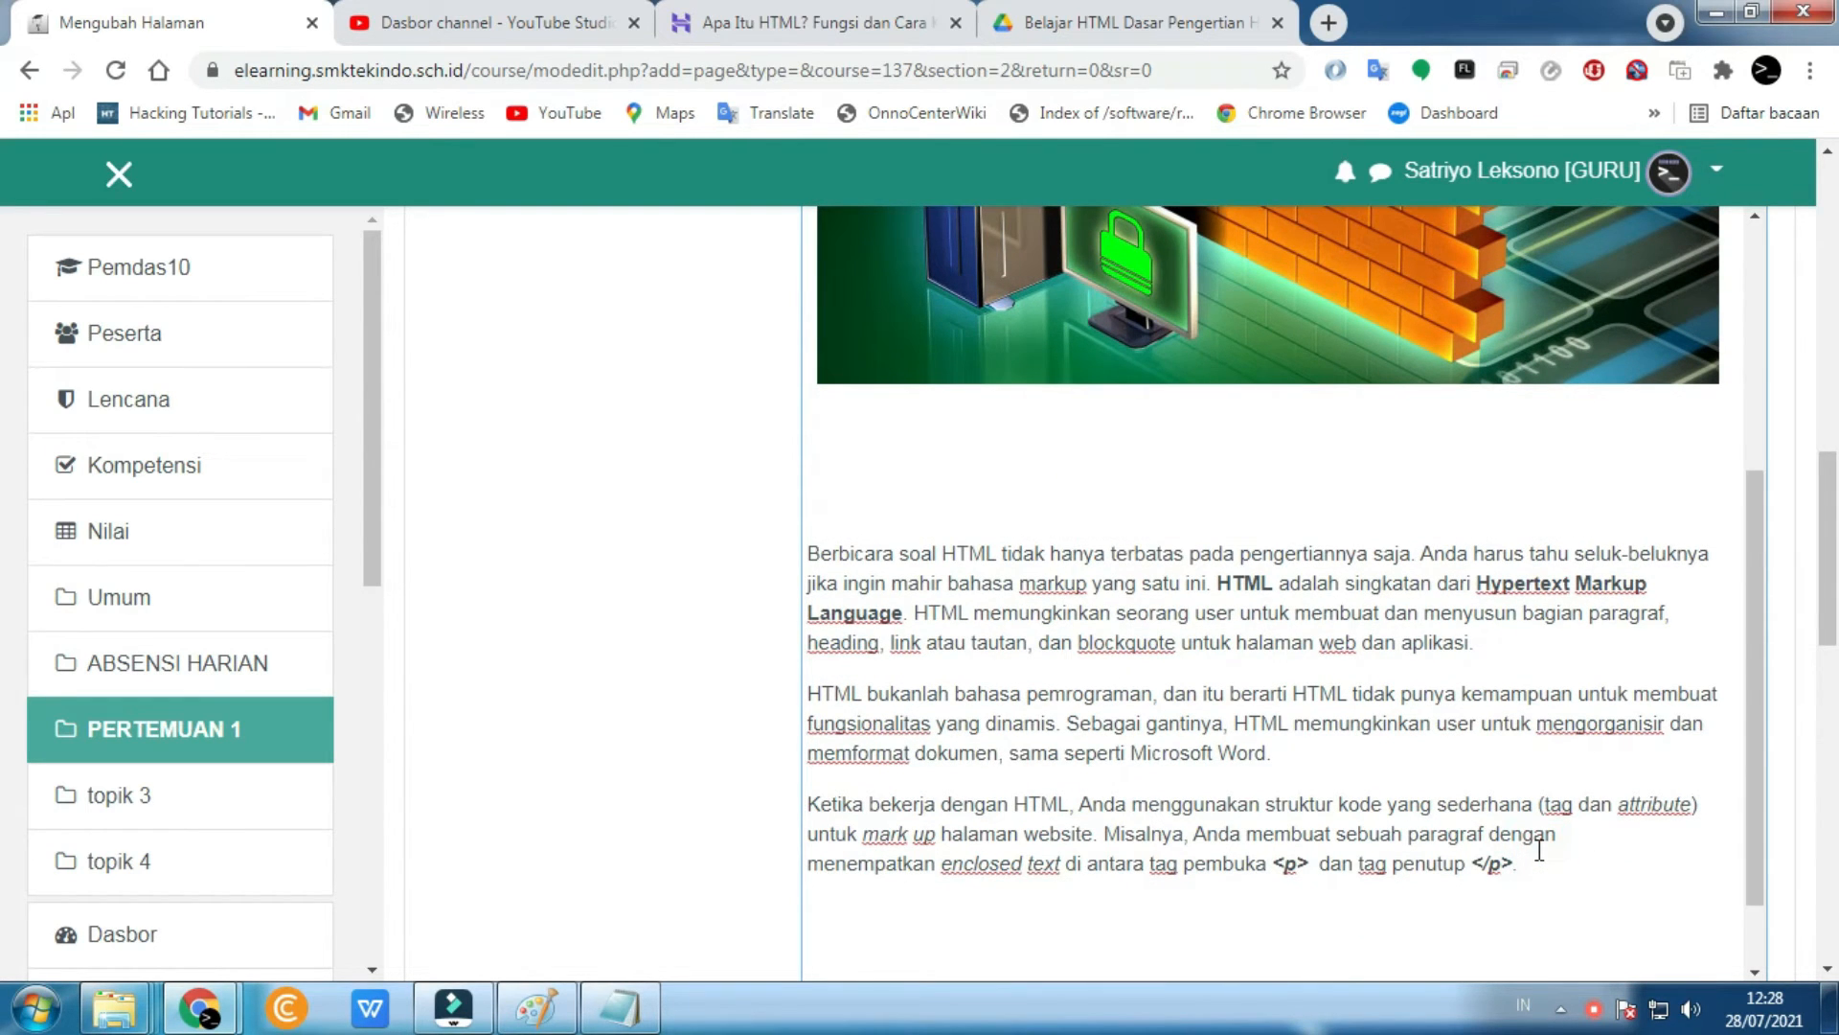
scroll(783, 710, up, 4)
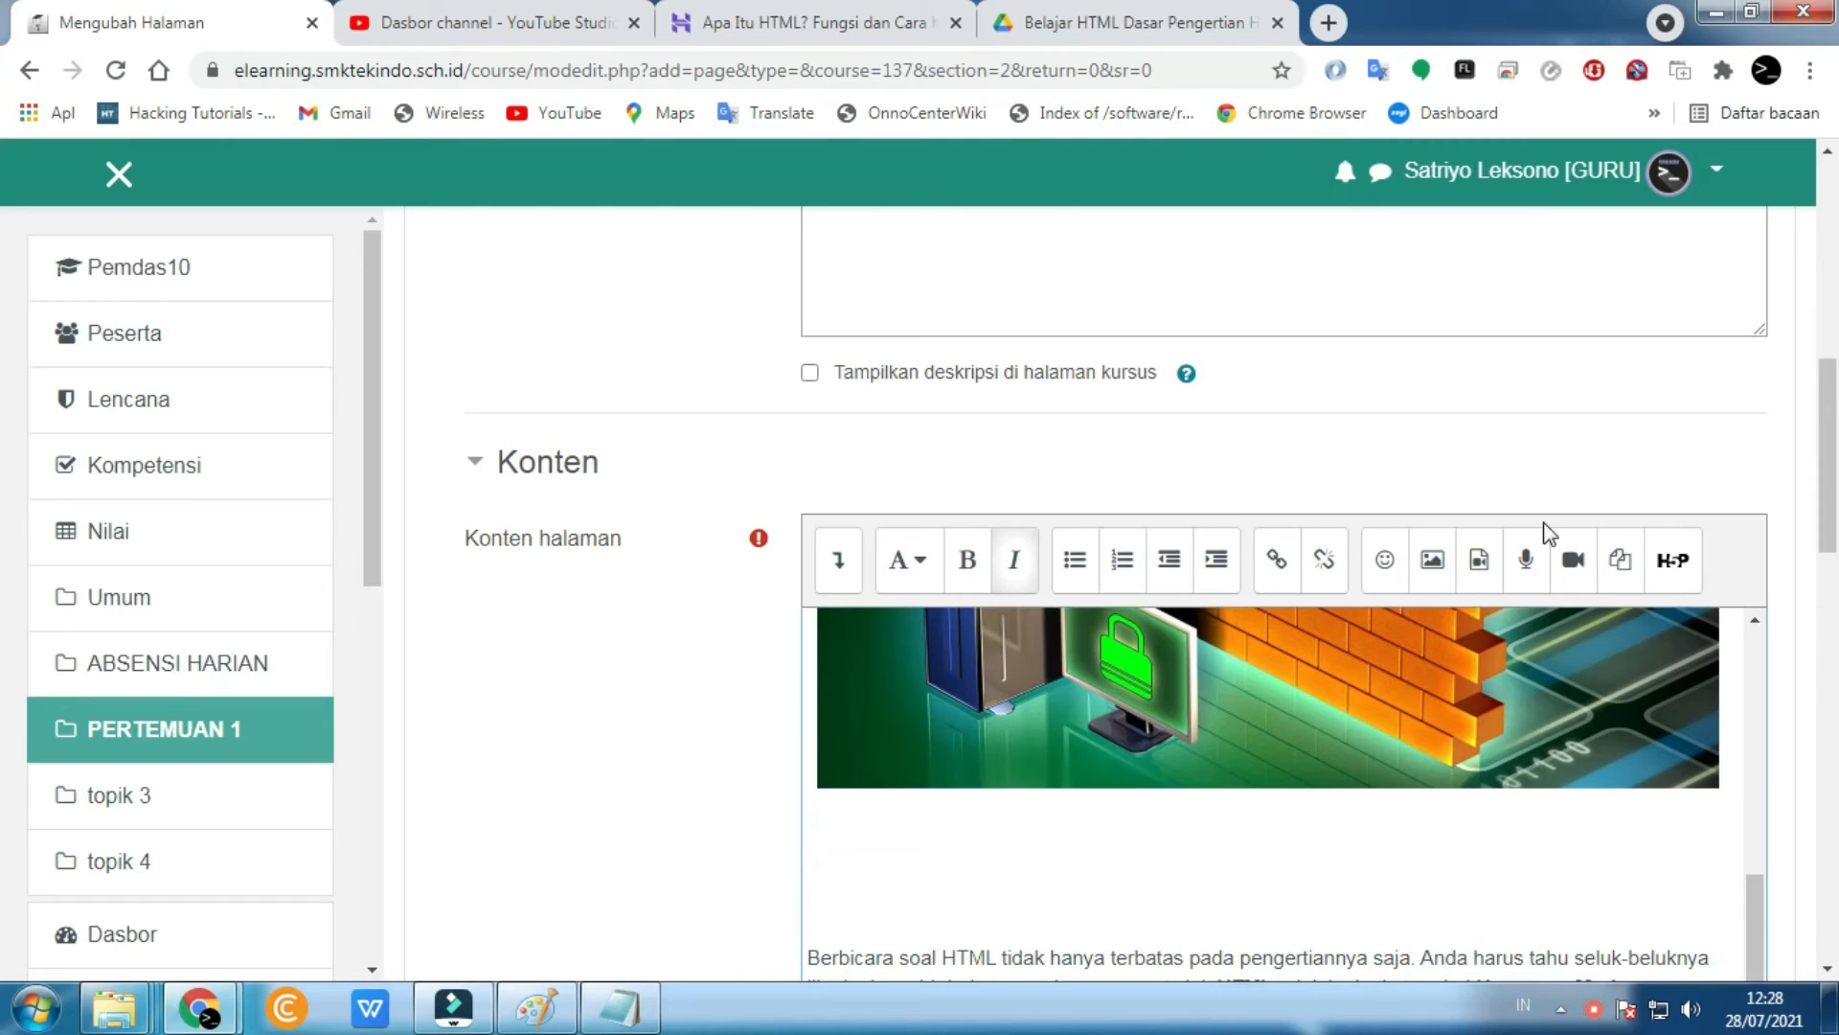
click(1581, 573)
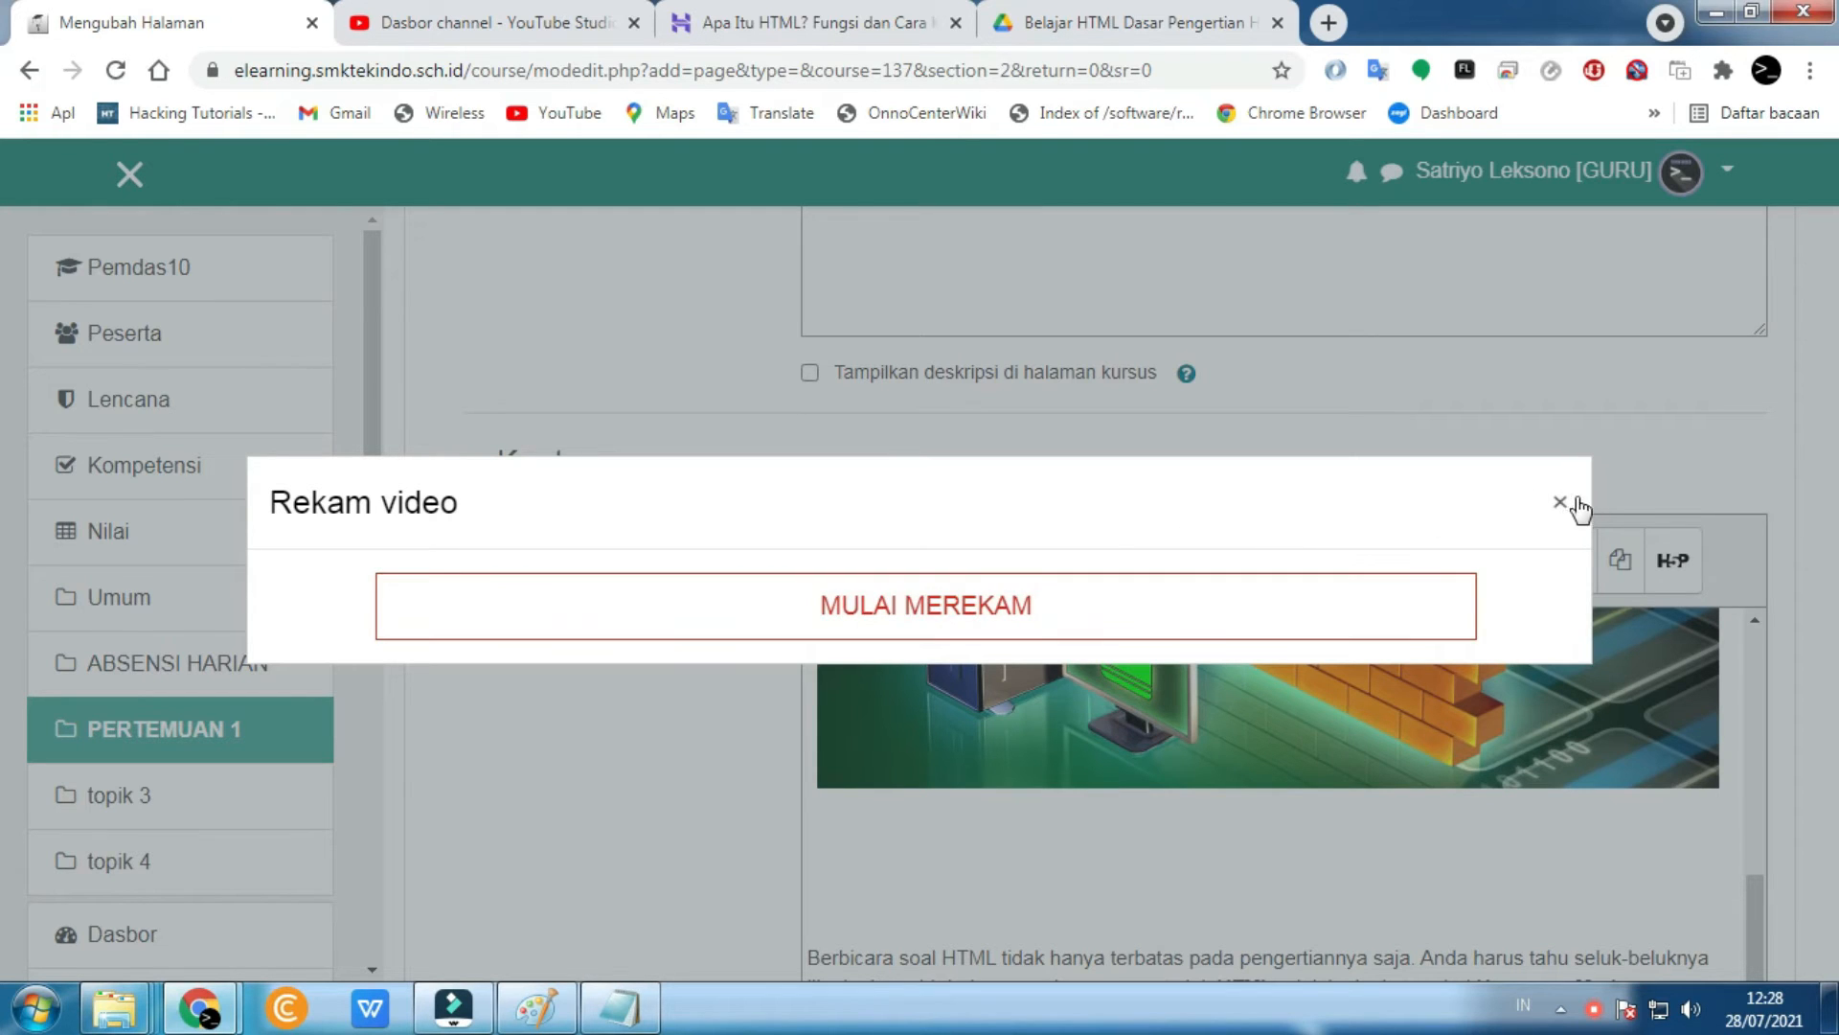
click(1562, 504)
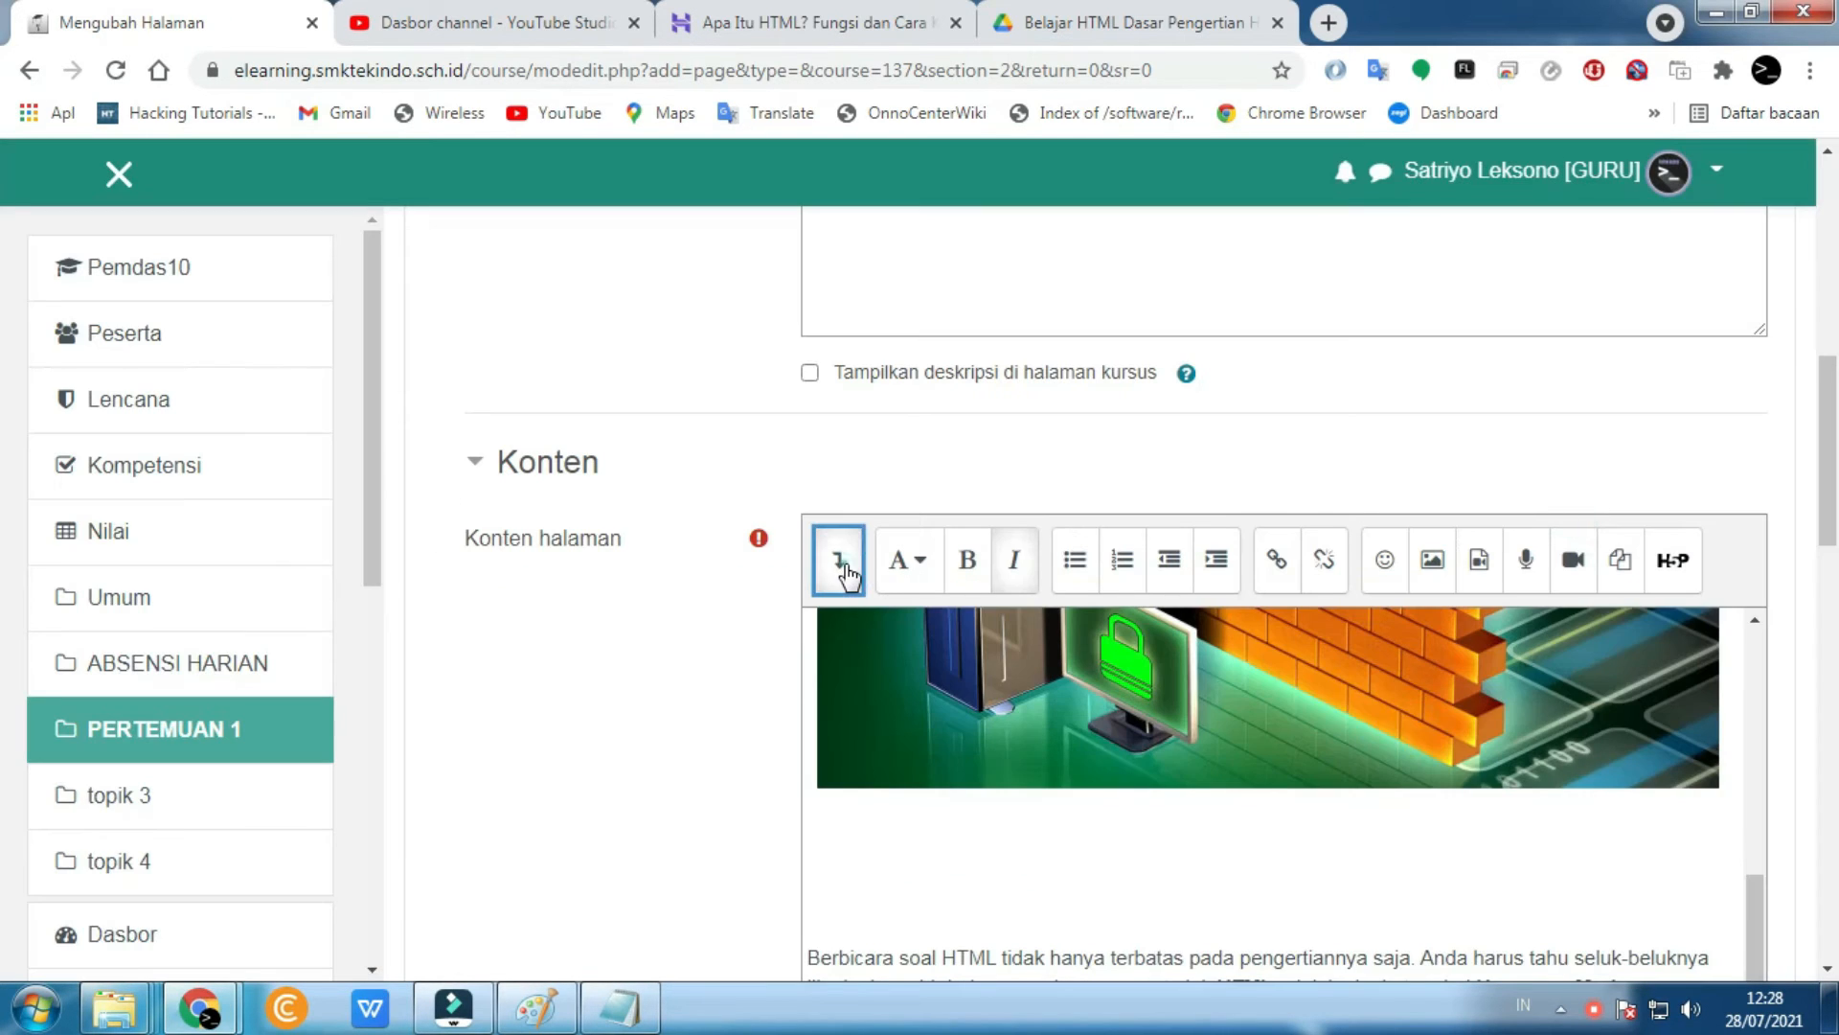
click(841, 564)
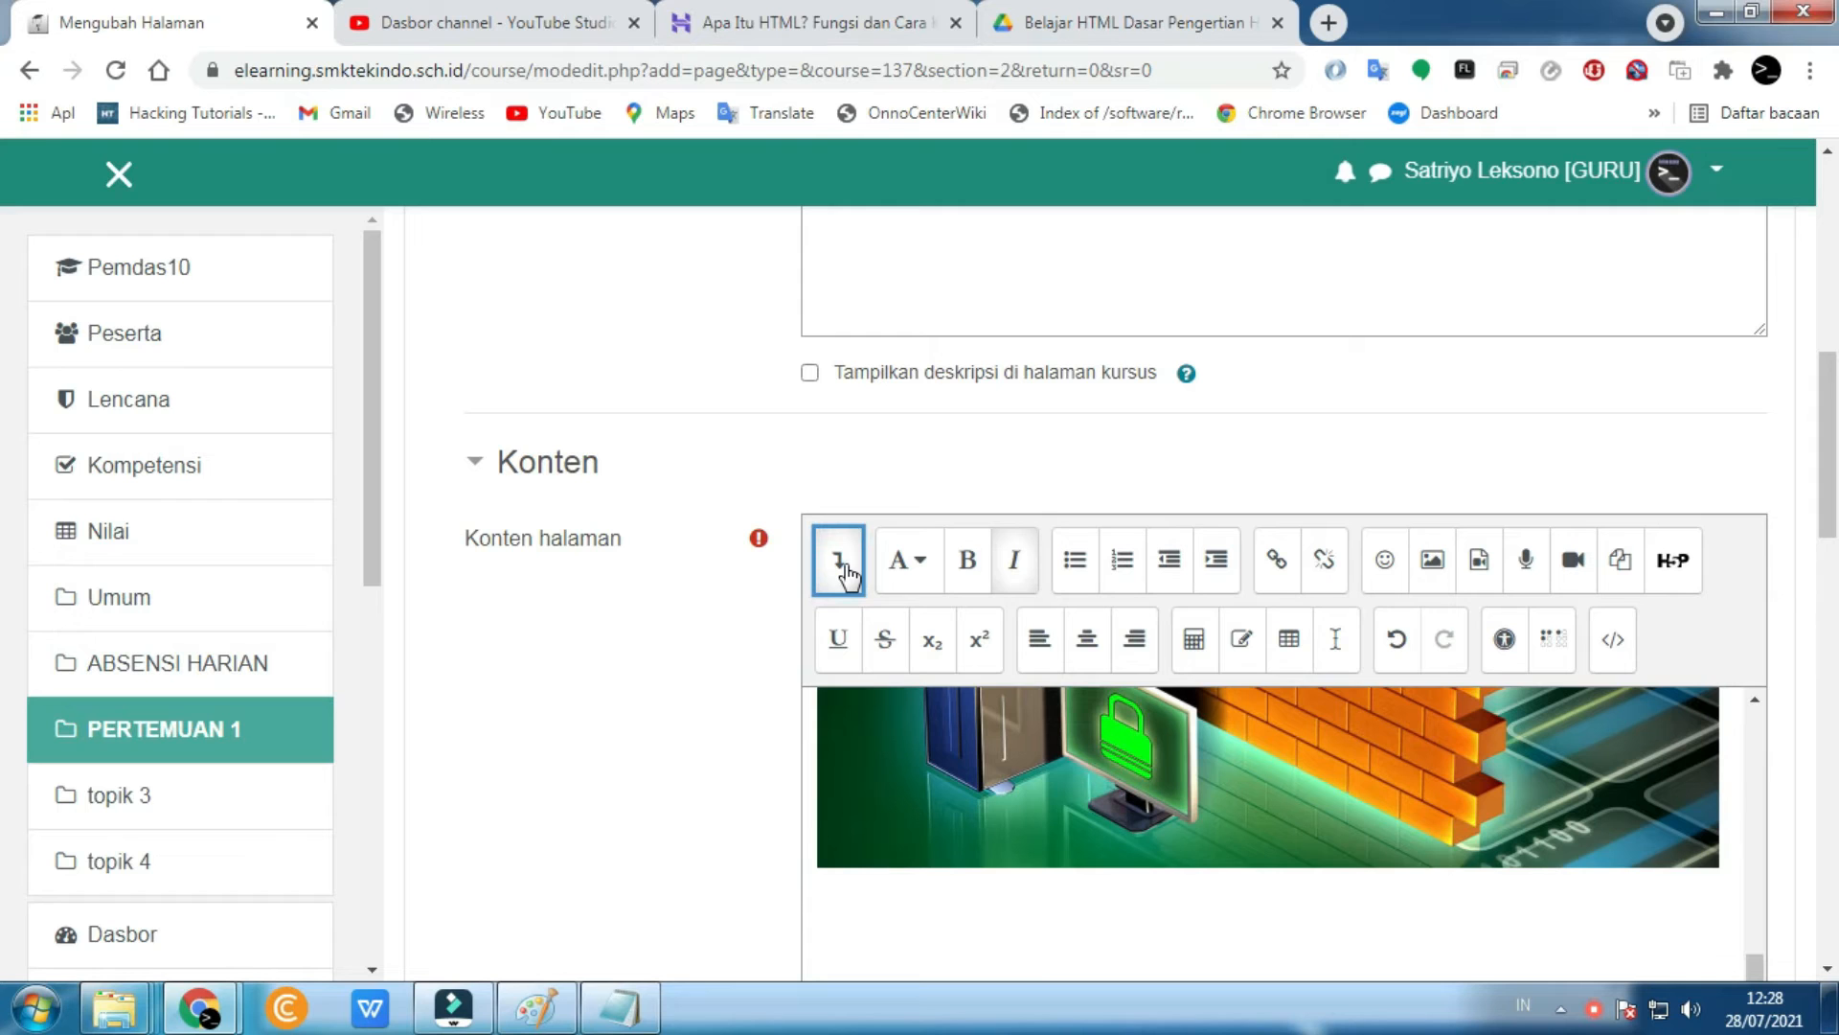
- Search YouTube for 'html' and open the HTML Dasar playlist
click(551, 20)
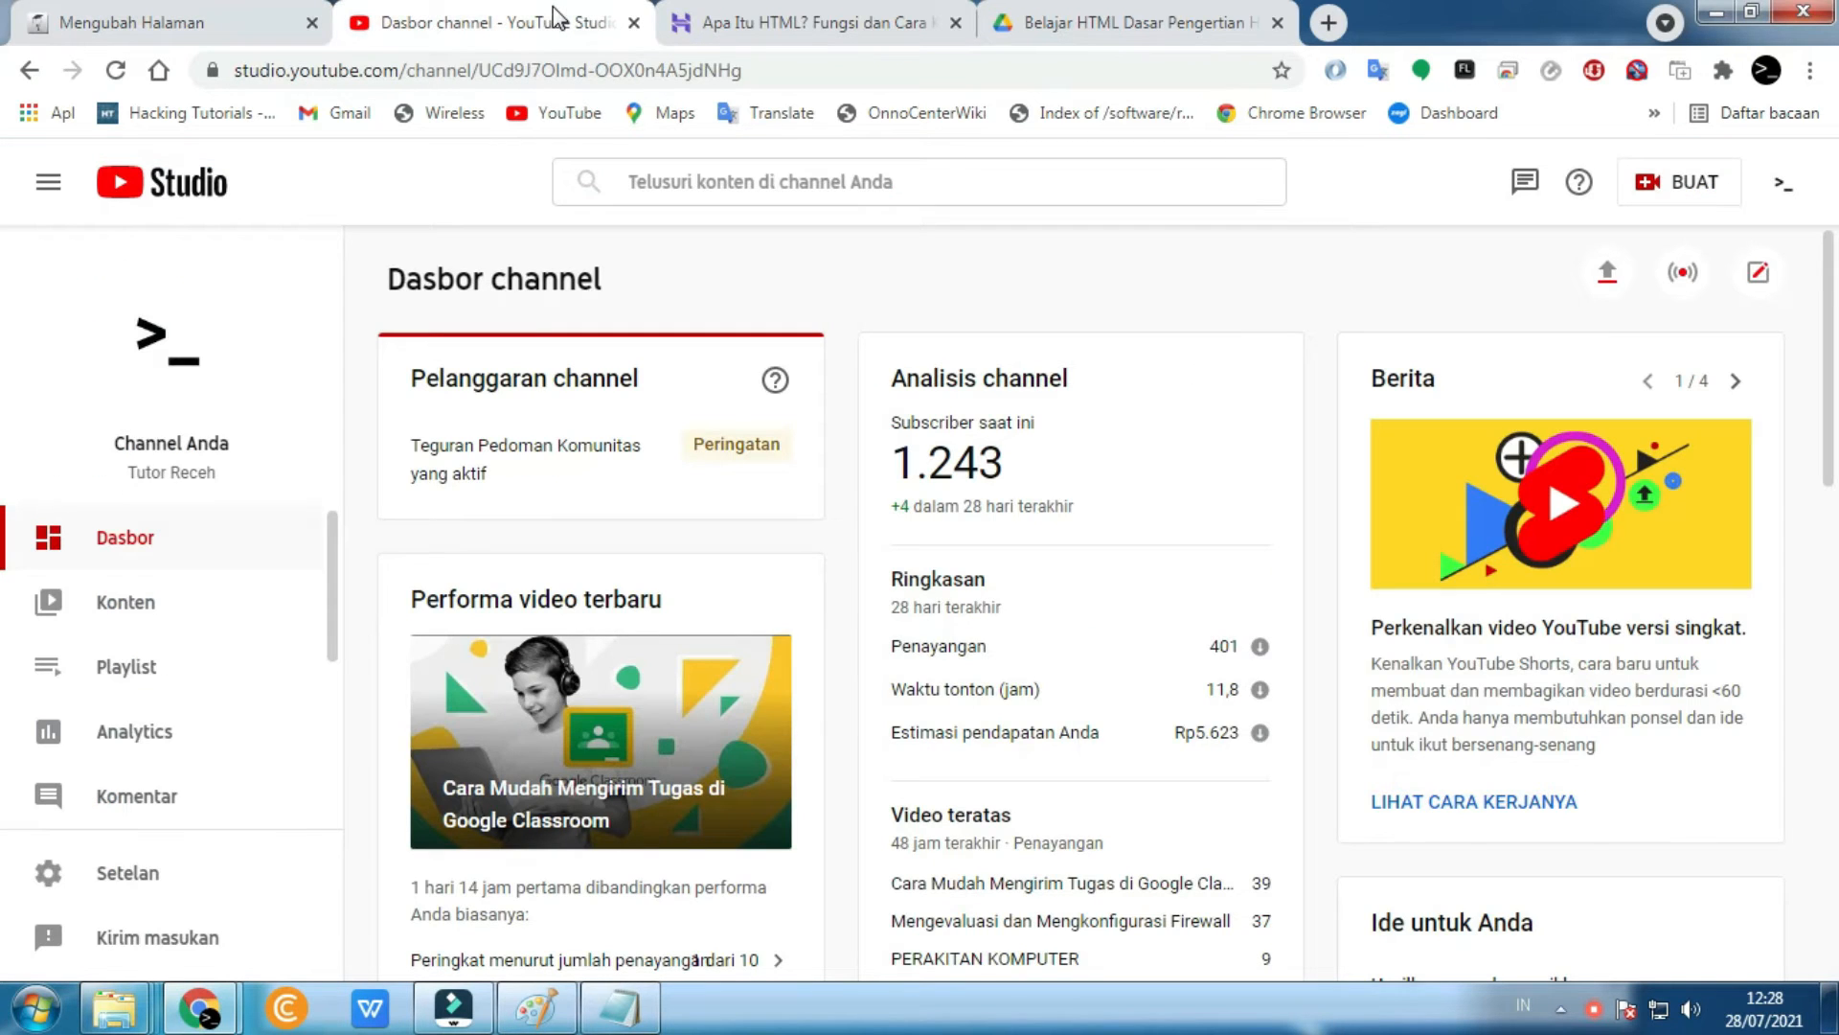
click(560, 112)
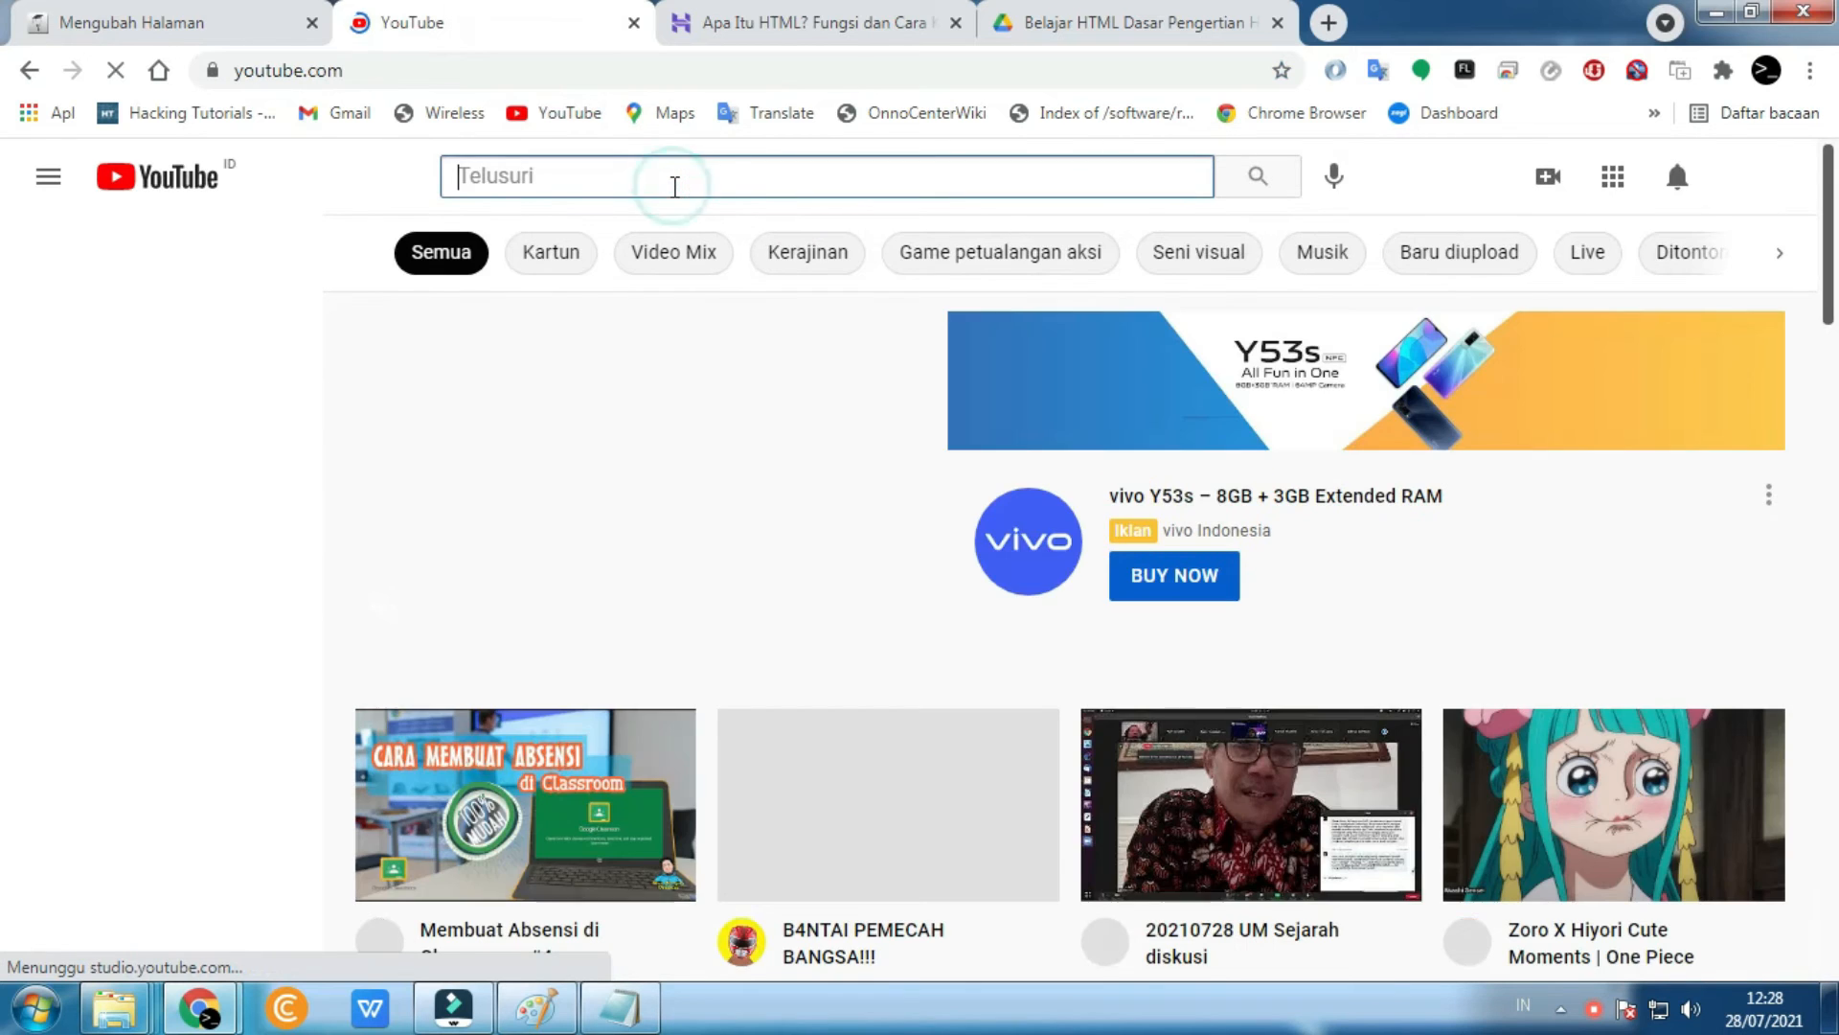
click(674, 186)
text(h)
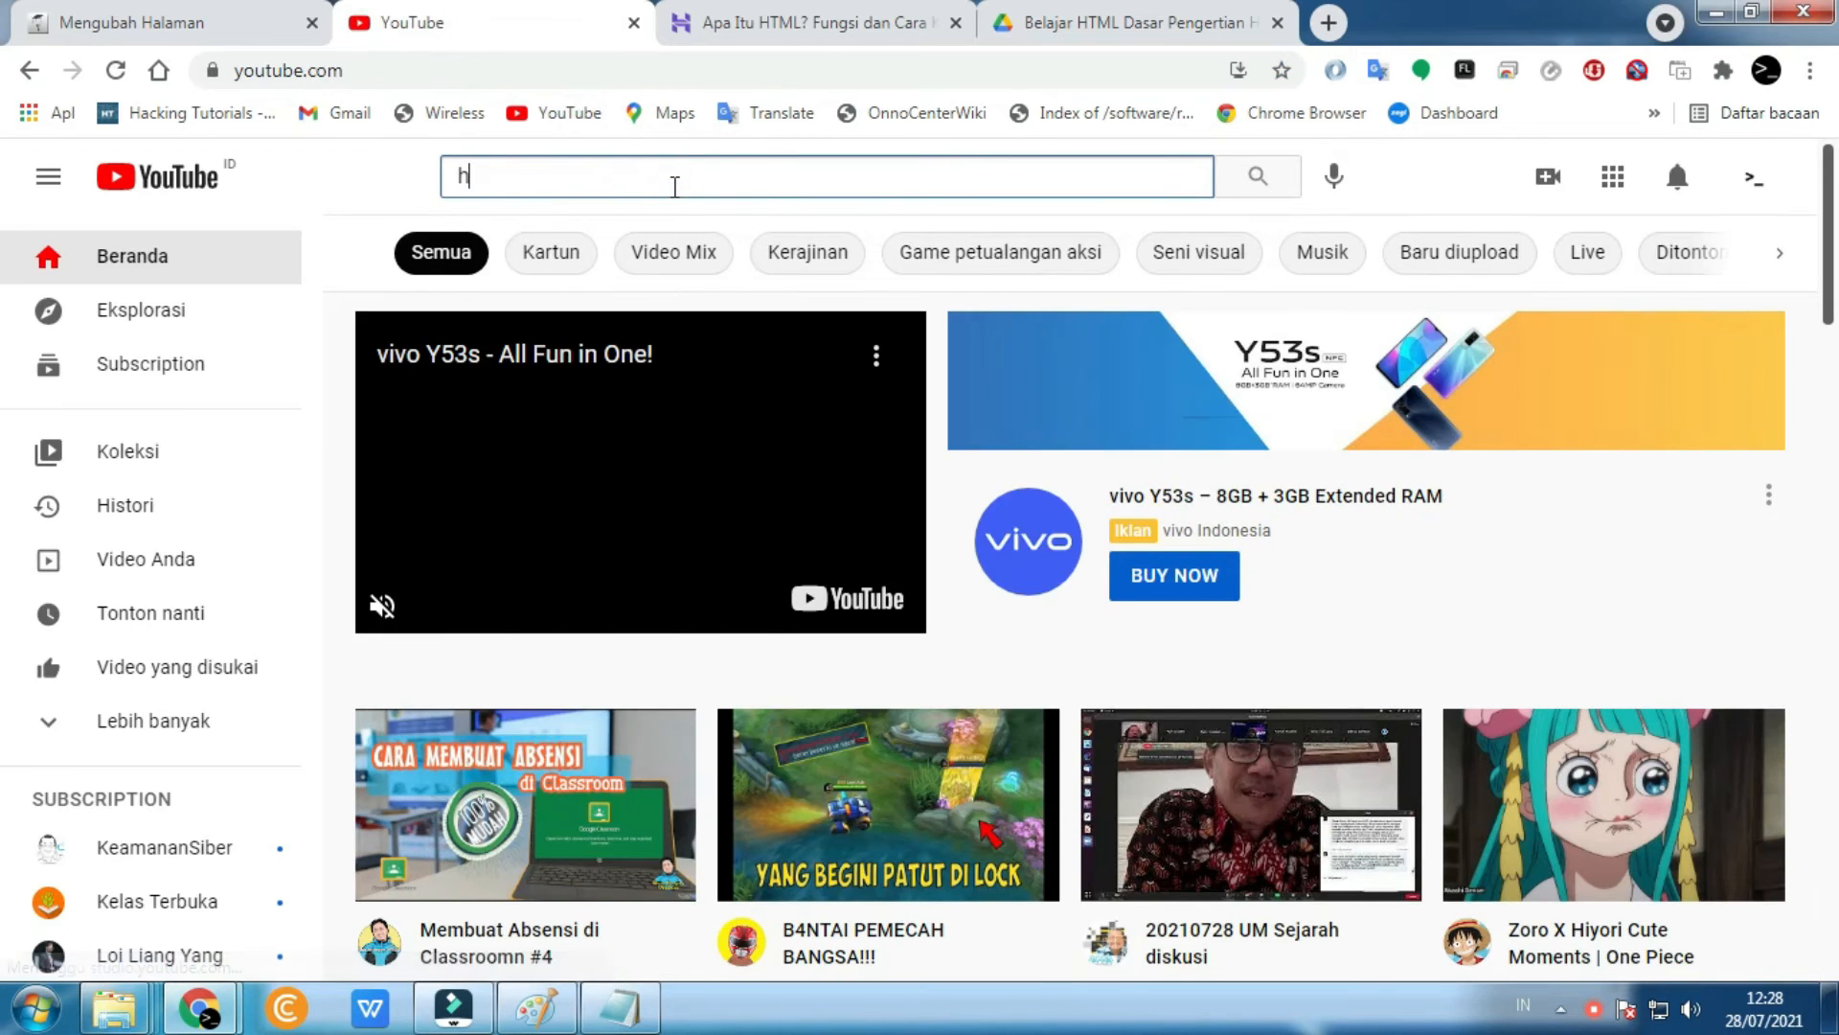
text(tml)
key(Return)
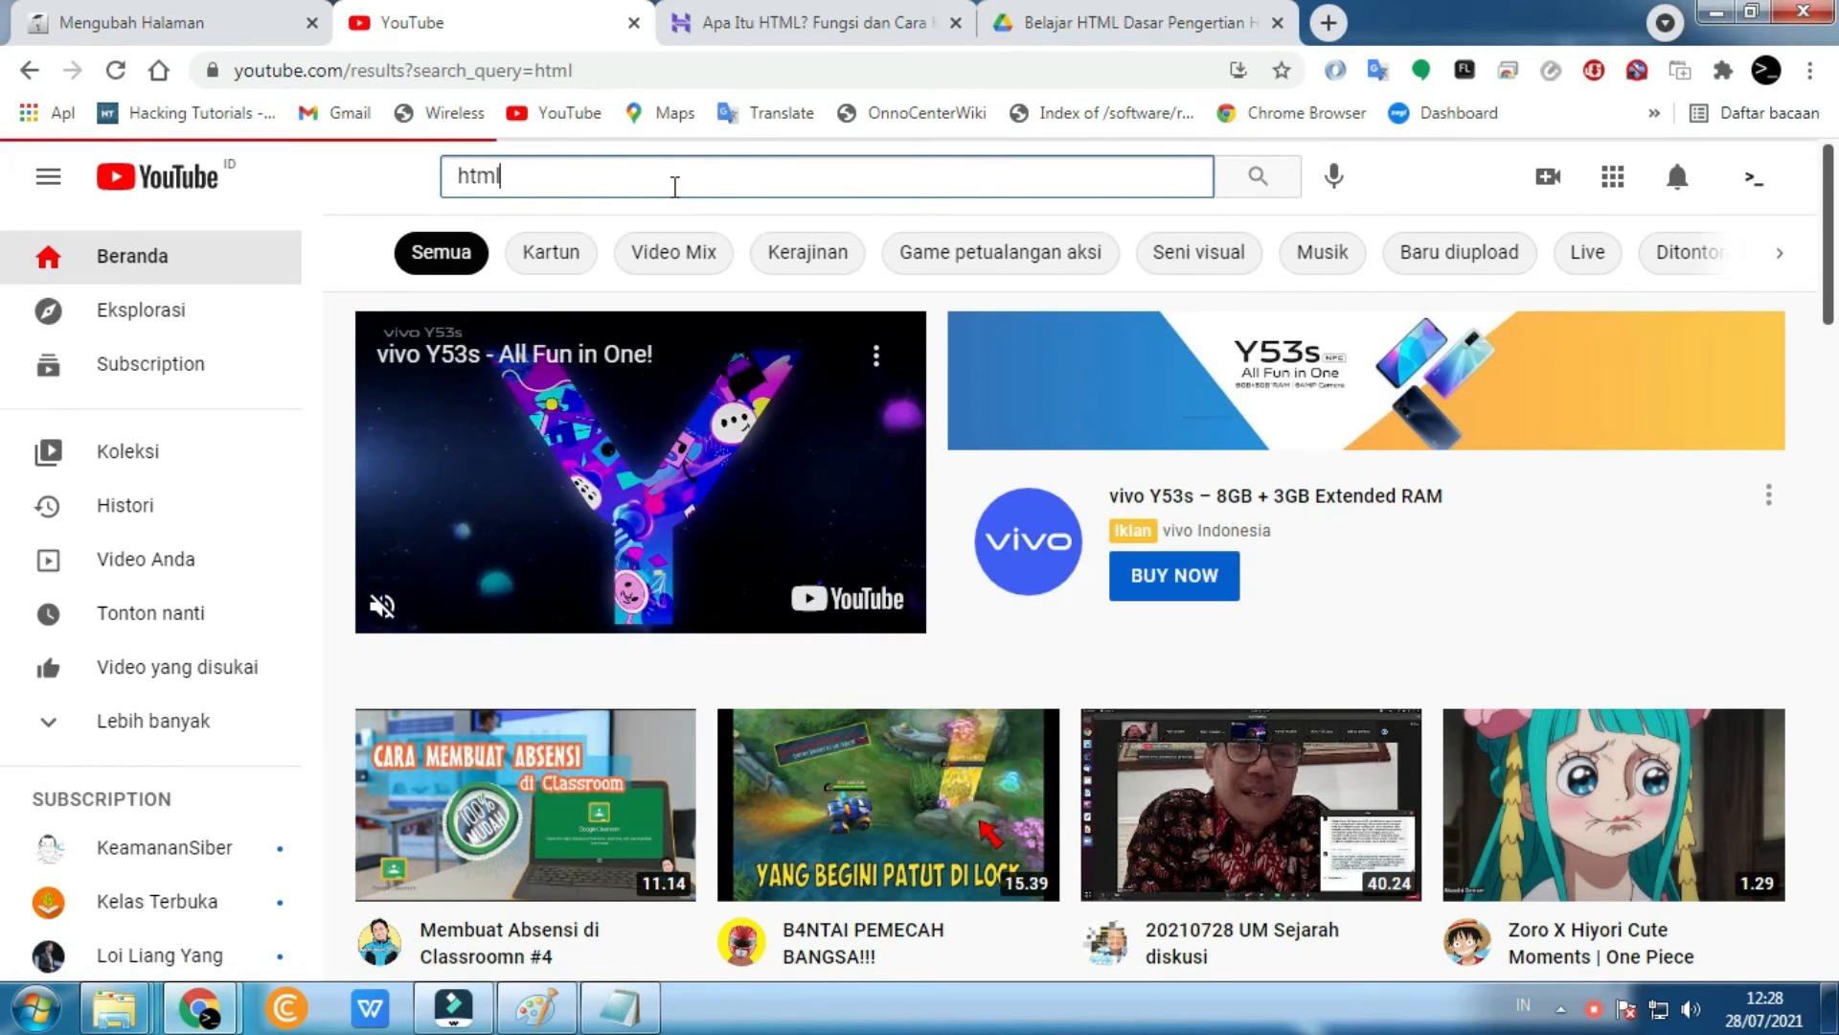
scroll(723, 302, down, 1)
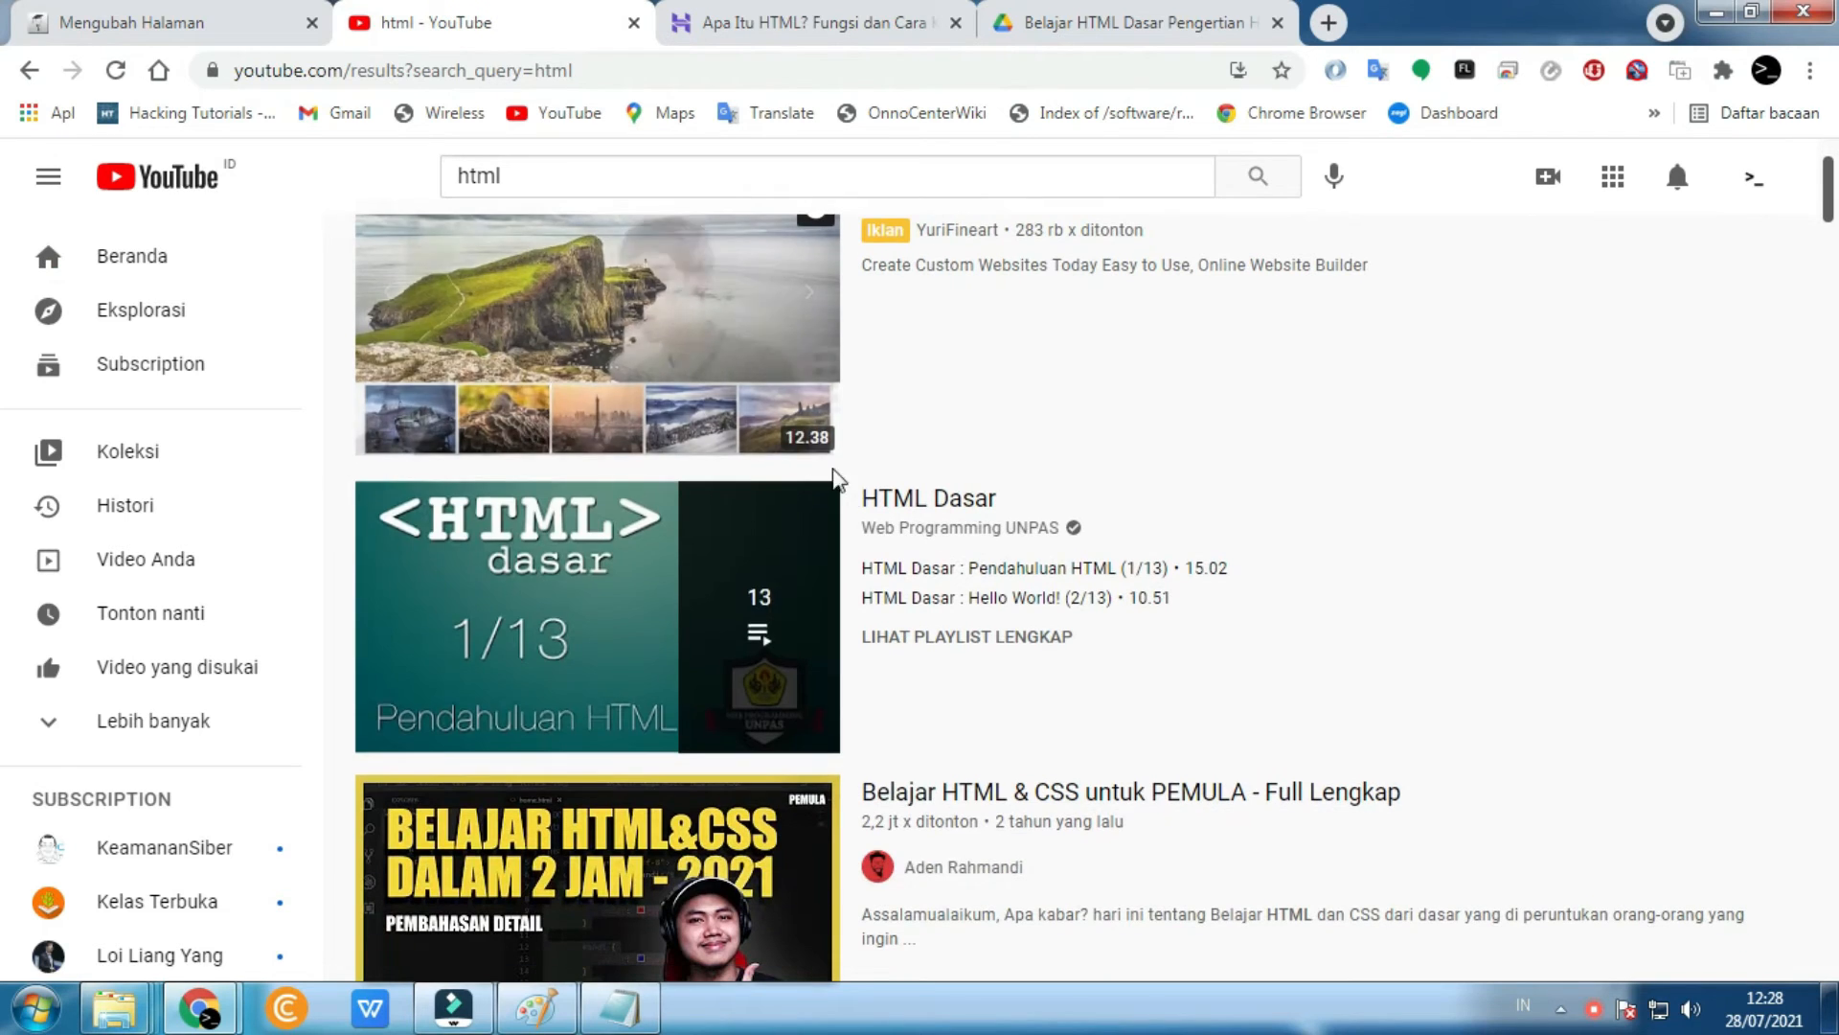
mouse_move(719, 623)
click(964, 503)
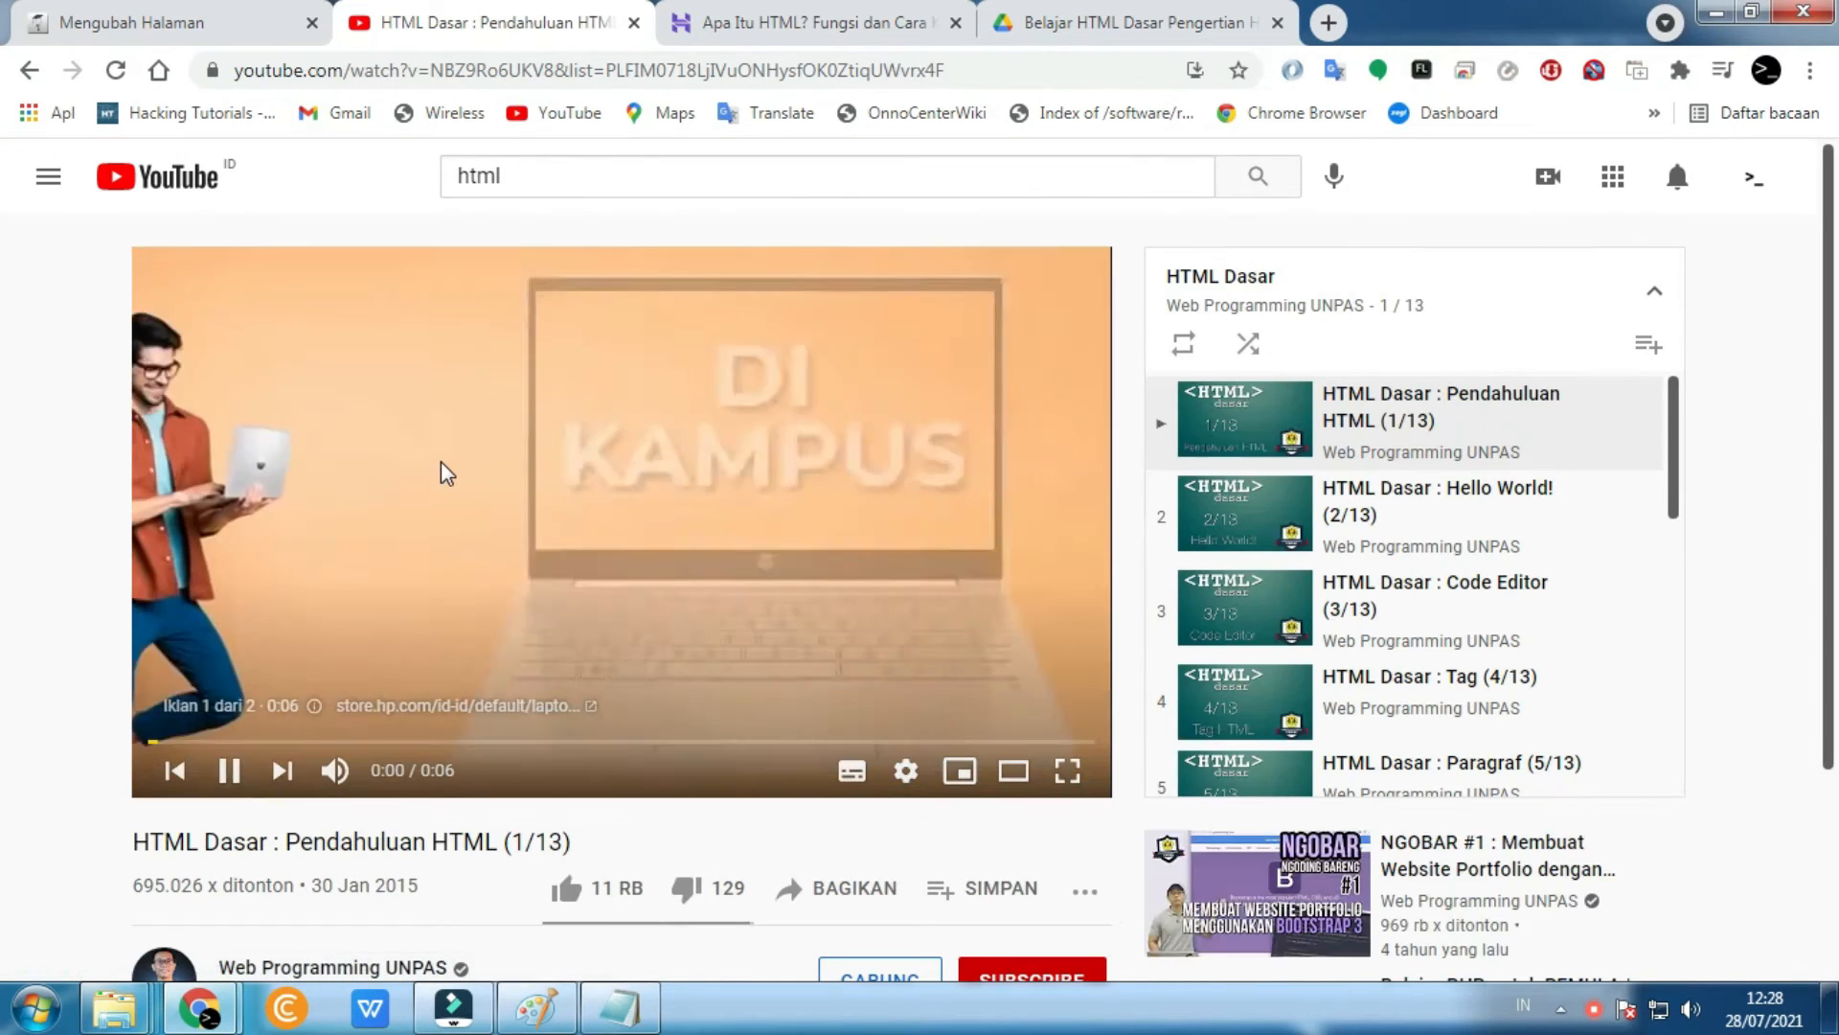
- Open the first video, Pendahuluan HTML (1/13), on its own page without the playlist
click(441, 467)
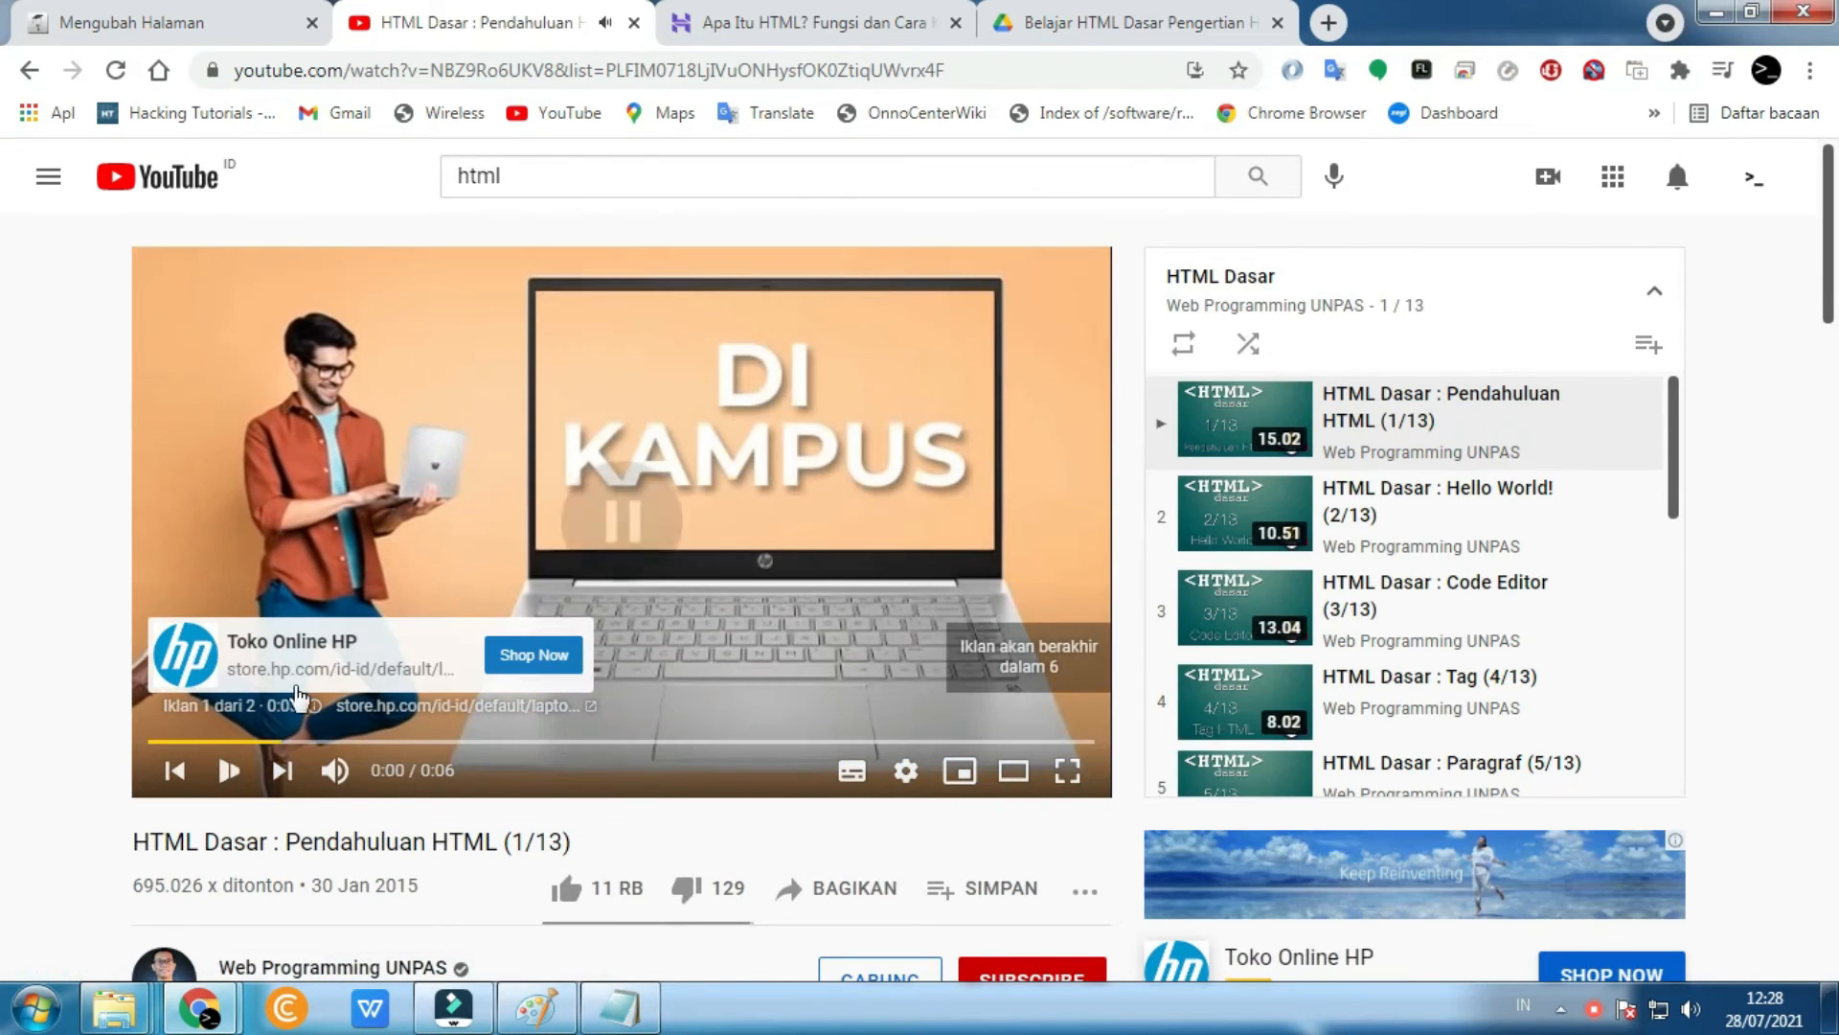
click(1373, 410)
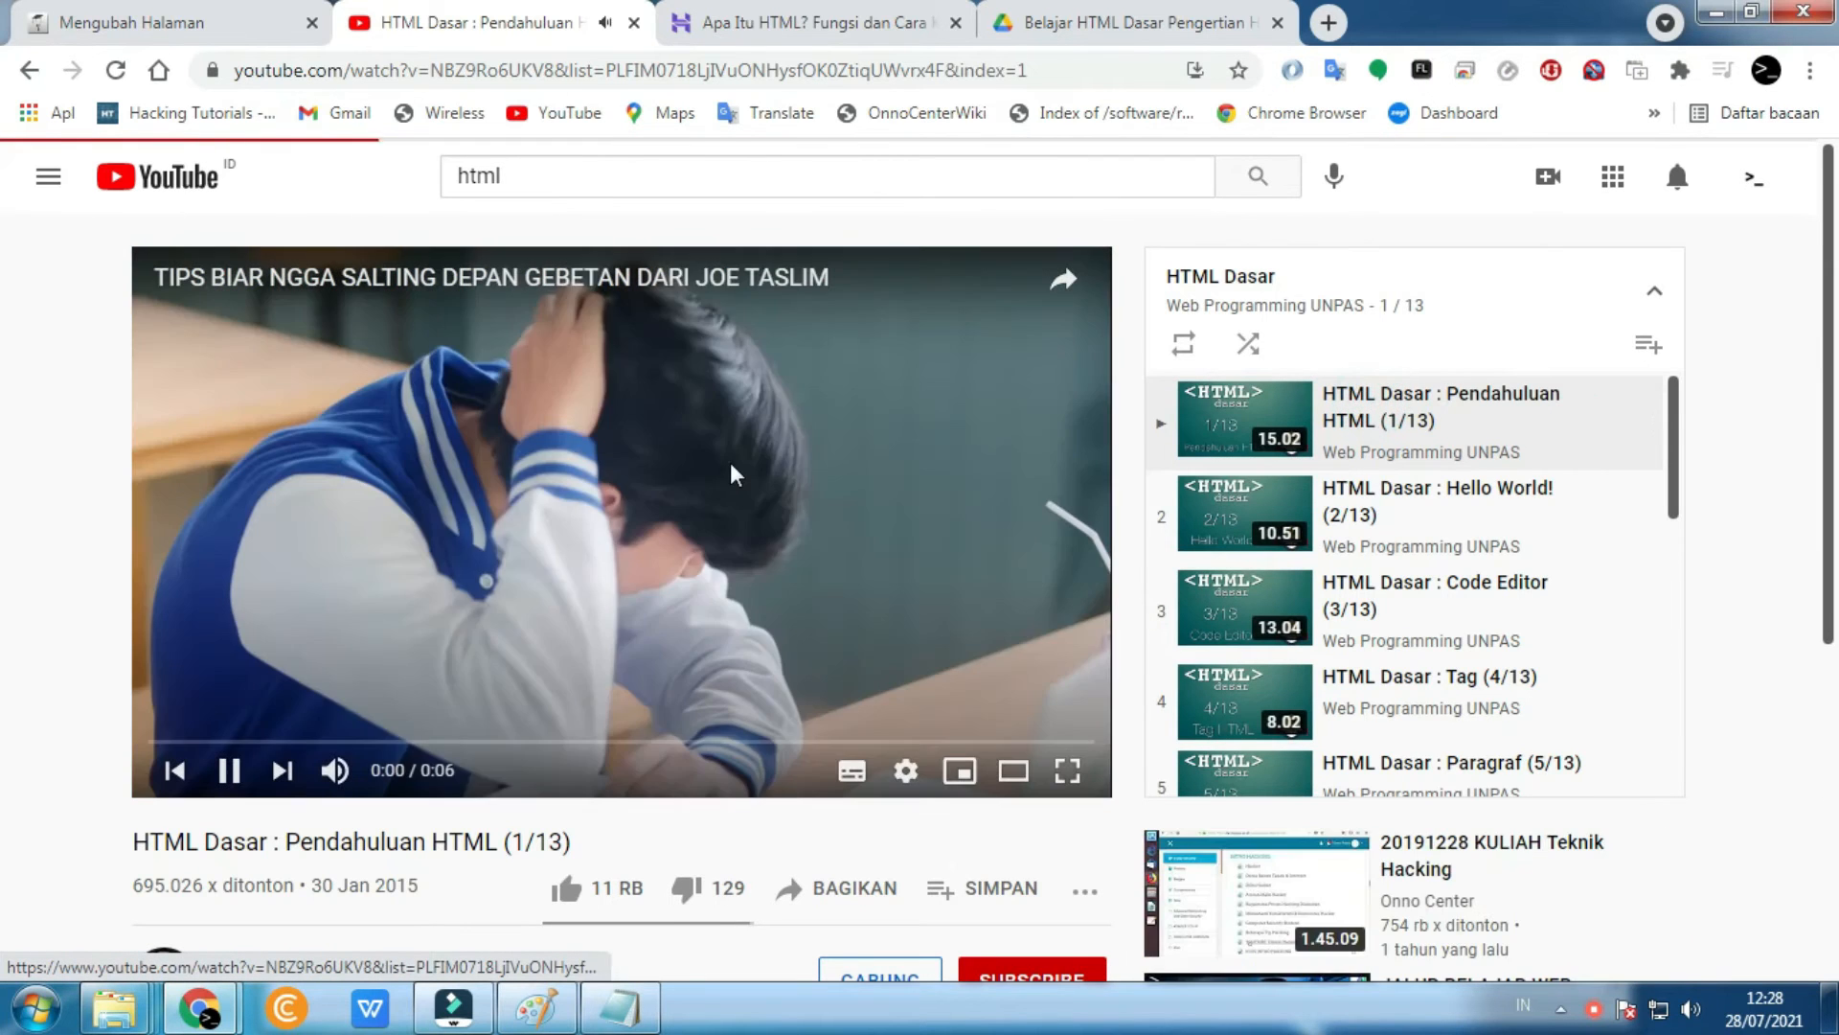
click(731, 472)
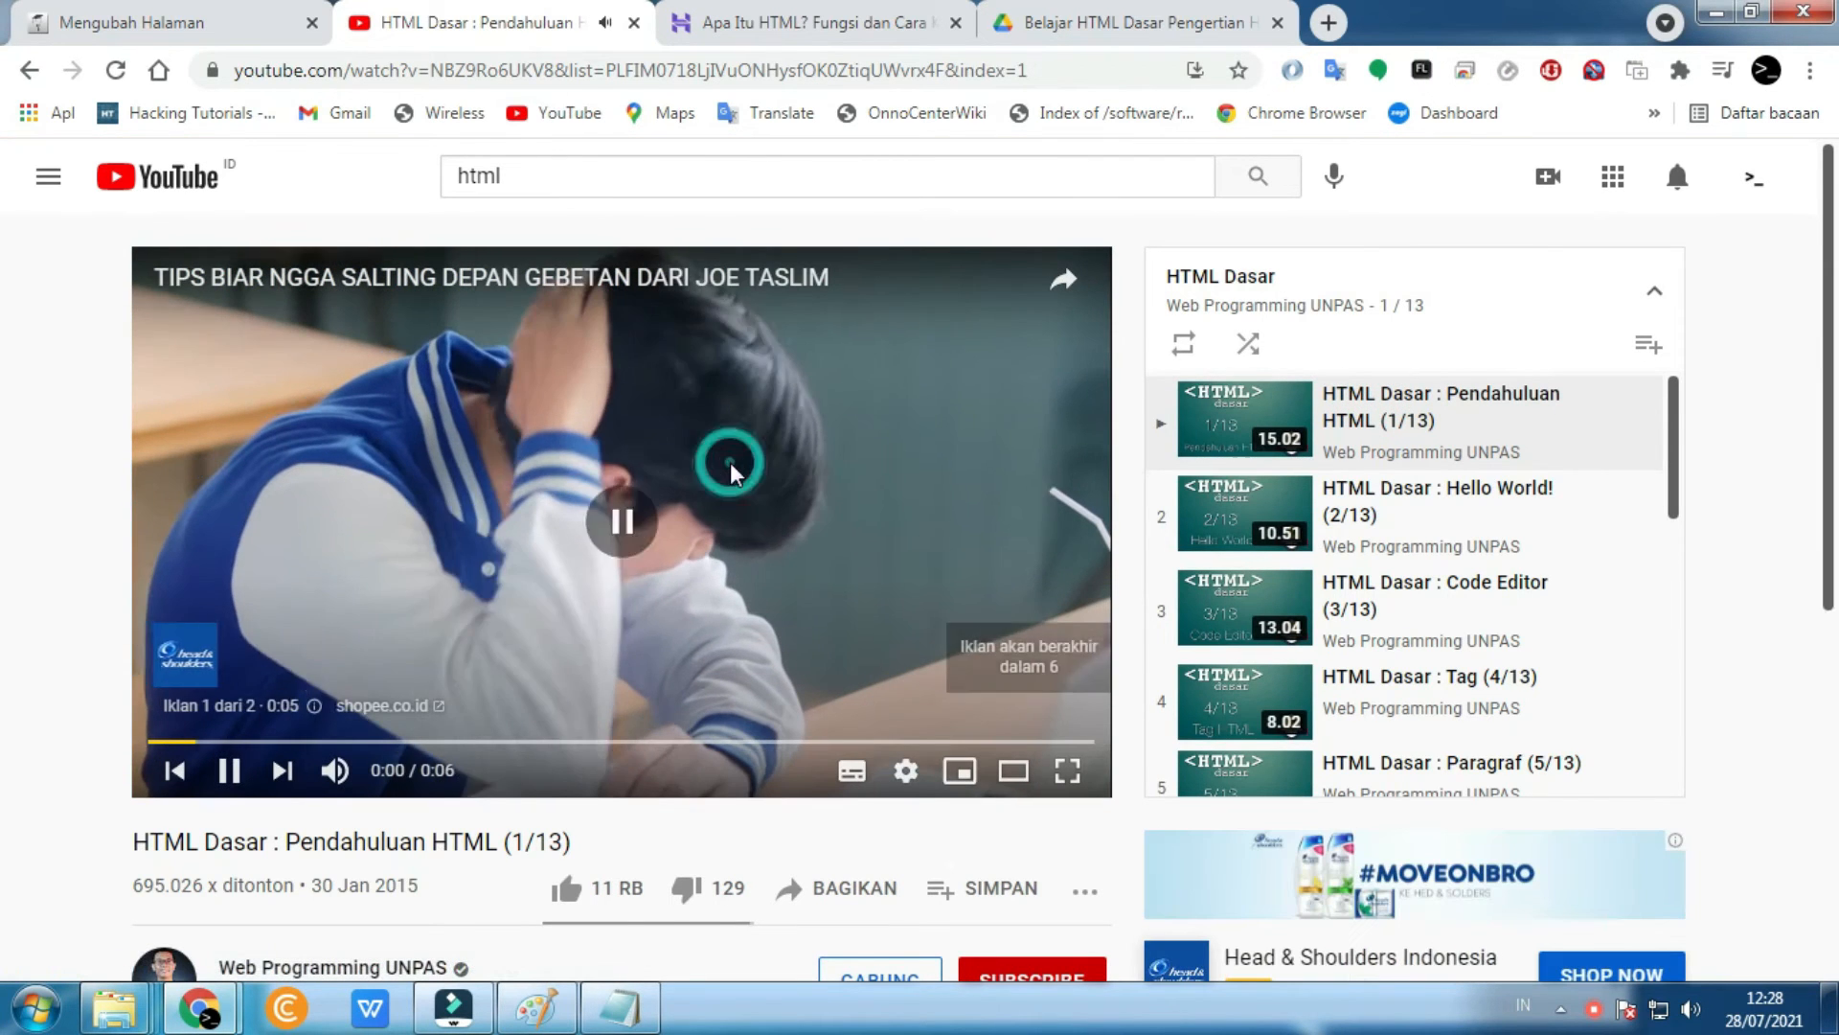
drag(559, 69, 1195, 105)
key(BackSpace)
key(Return)
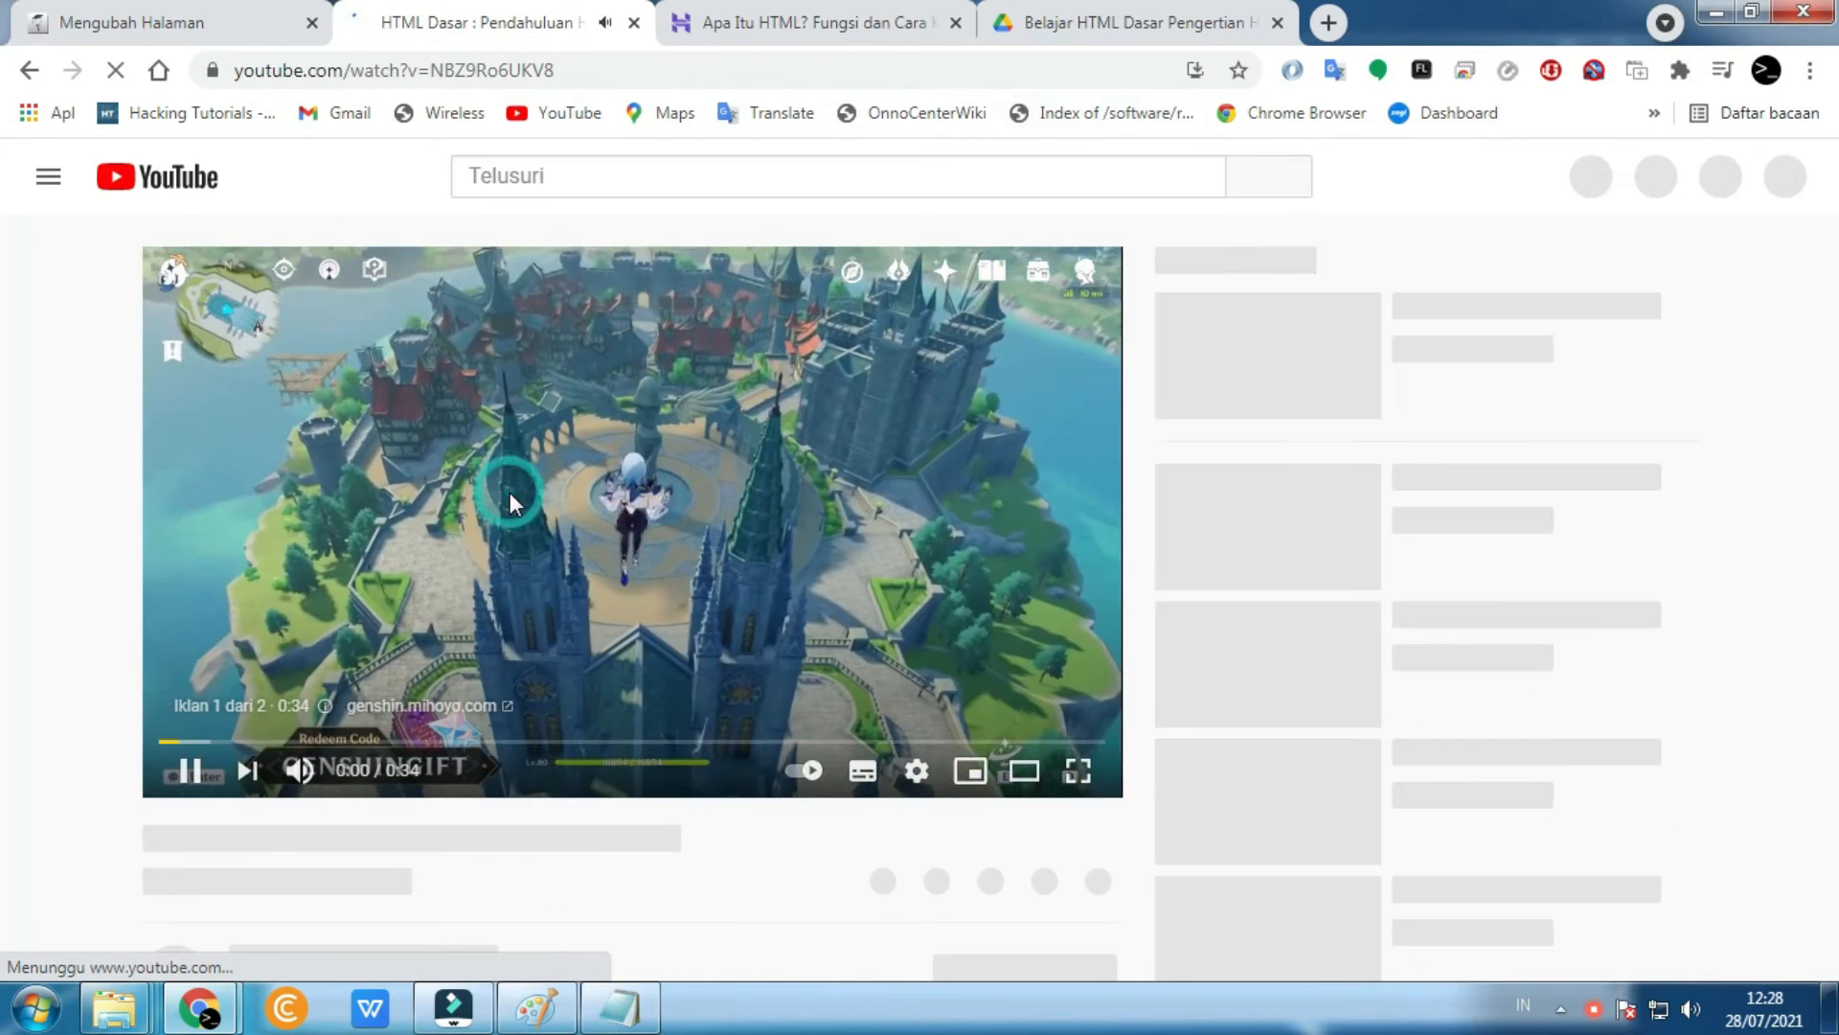
click(517, 506)
scroll(669, 525, down, 4)
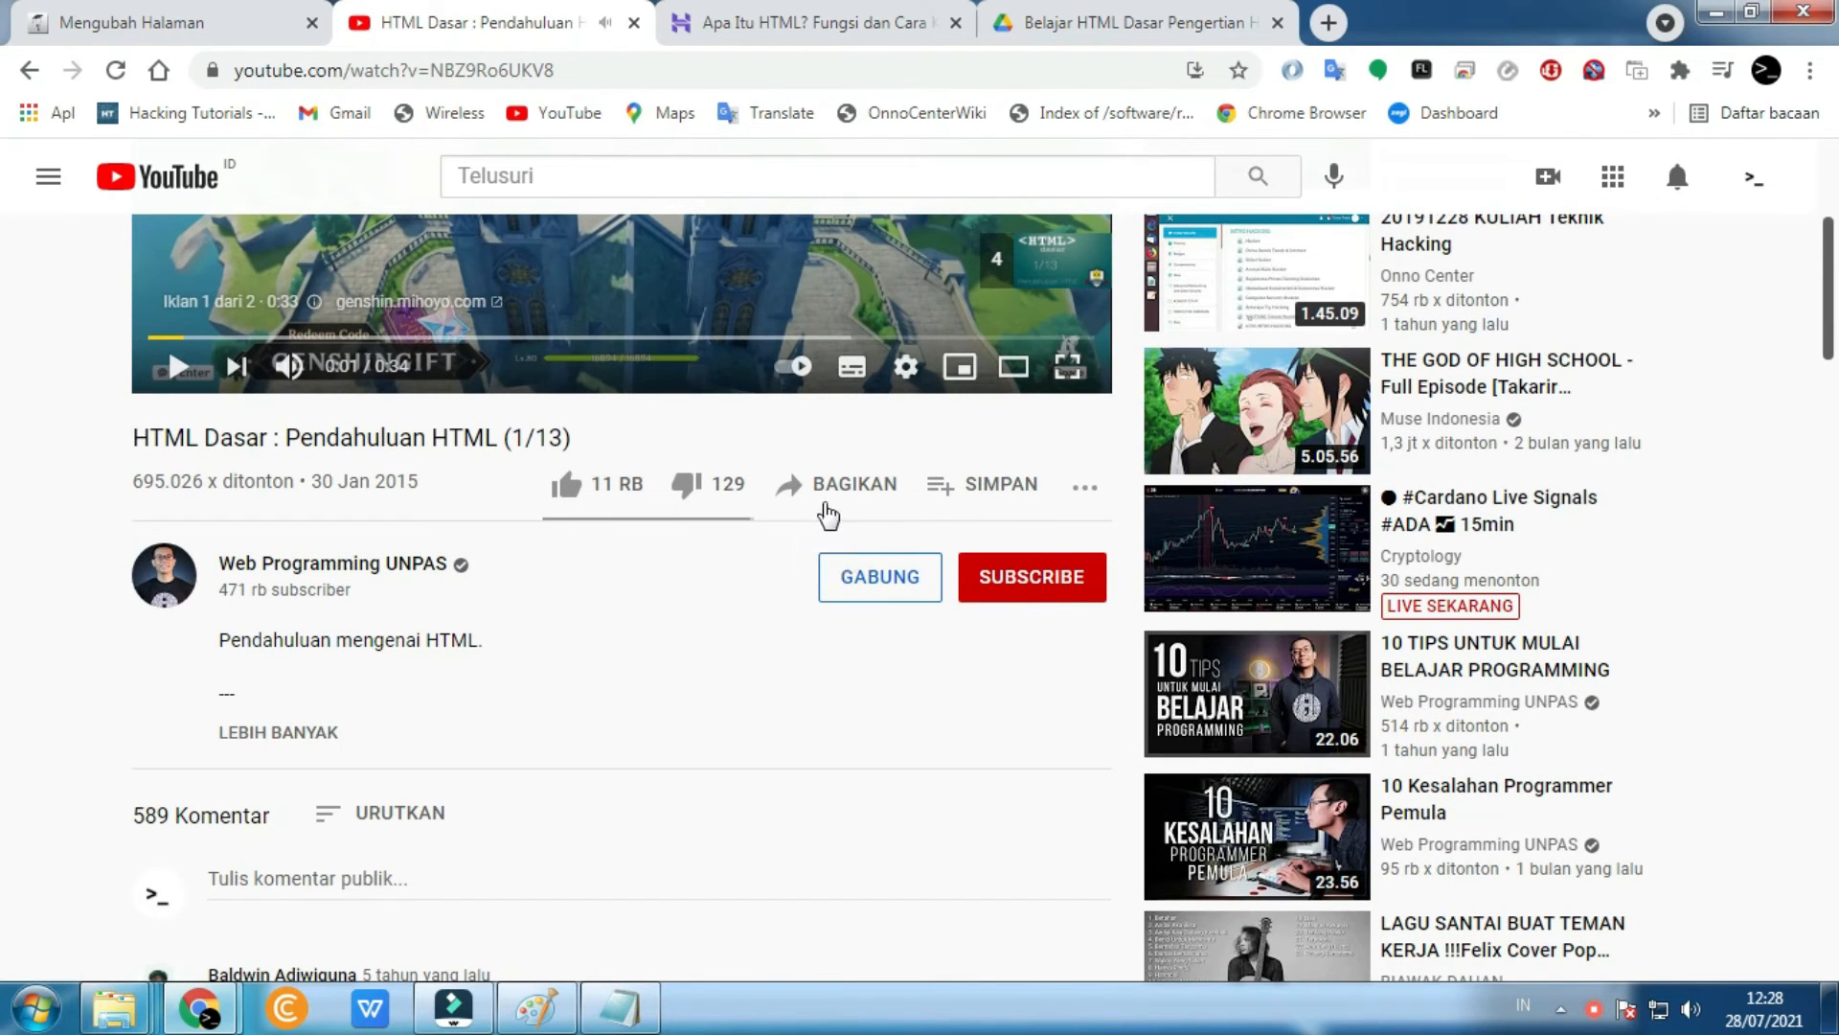
- Copy the video's 560×315 iframe embed code and return to the Moodle editor
click(836, 505)
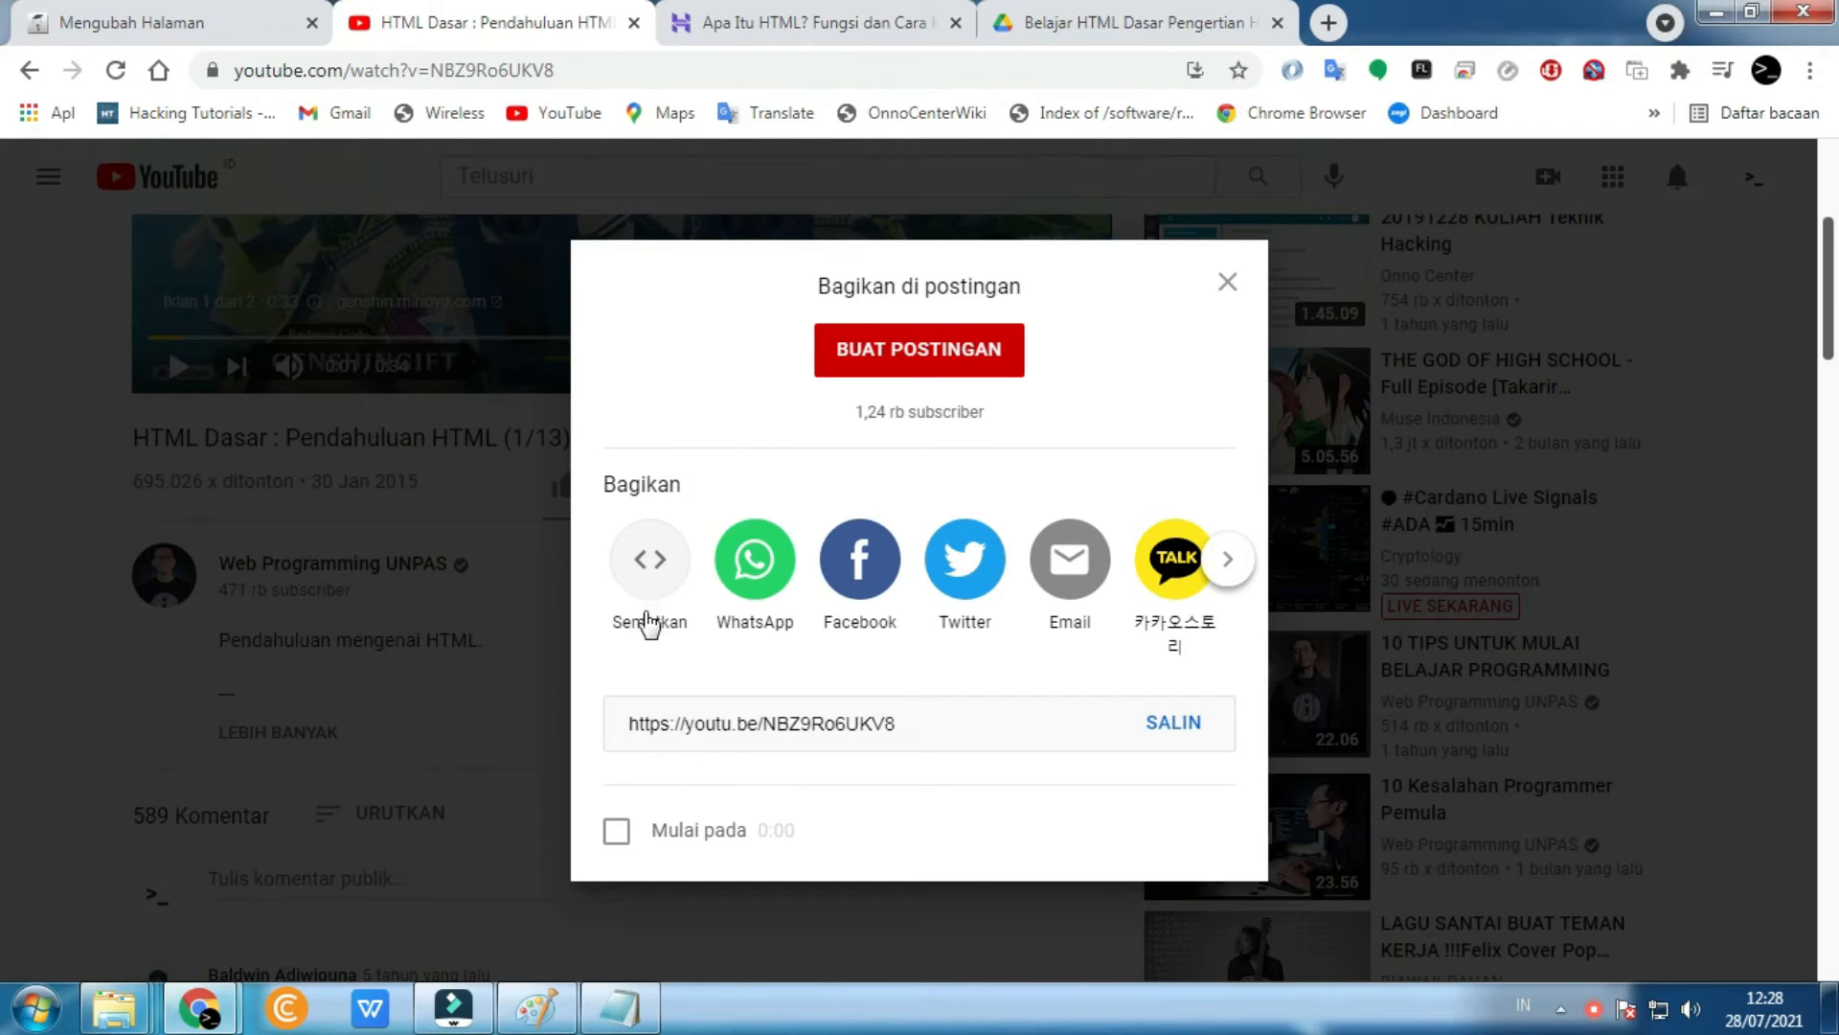
click(645, 578)
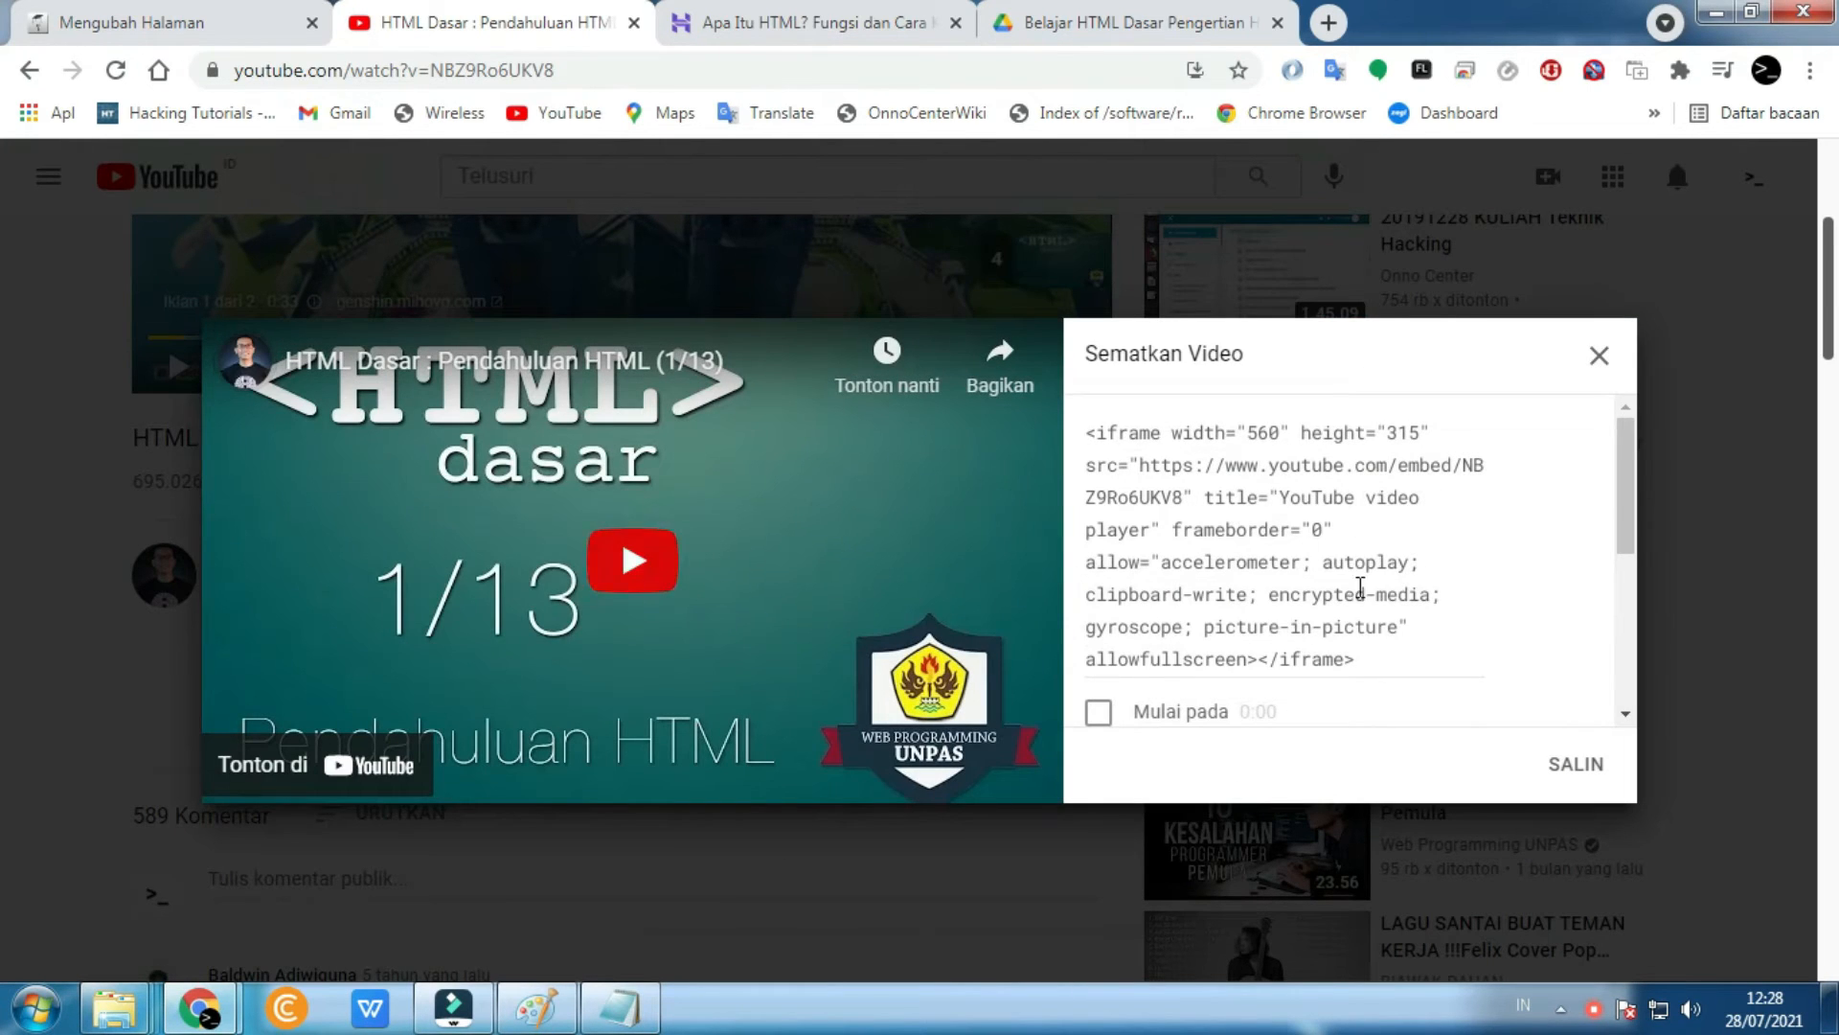
drag(1359, 665, 1088, 433)
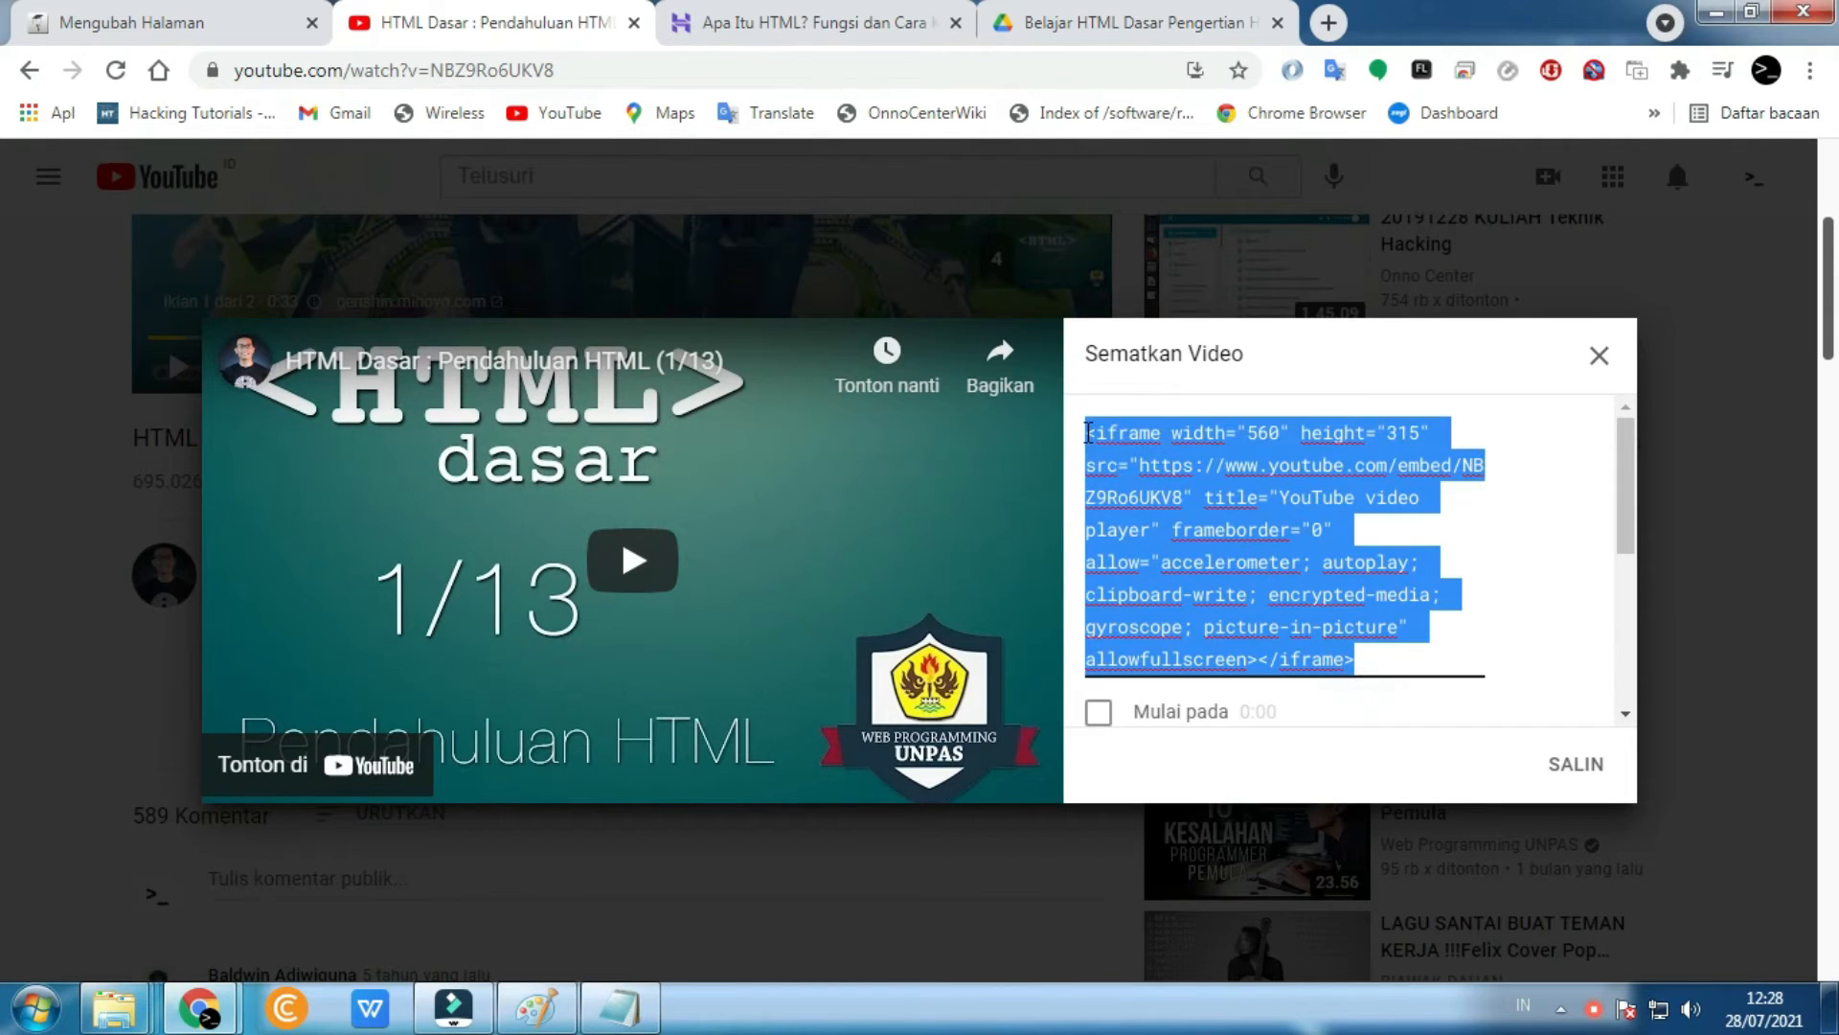
right_click(1192, 586)
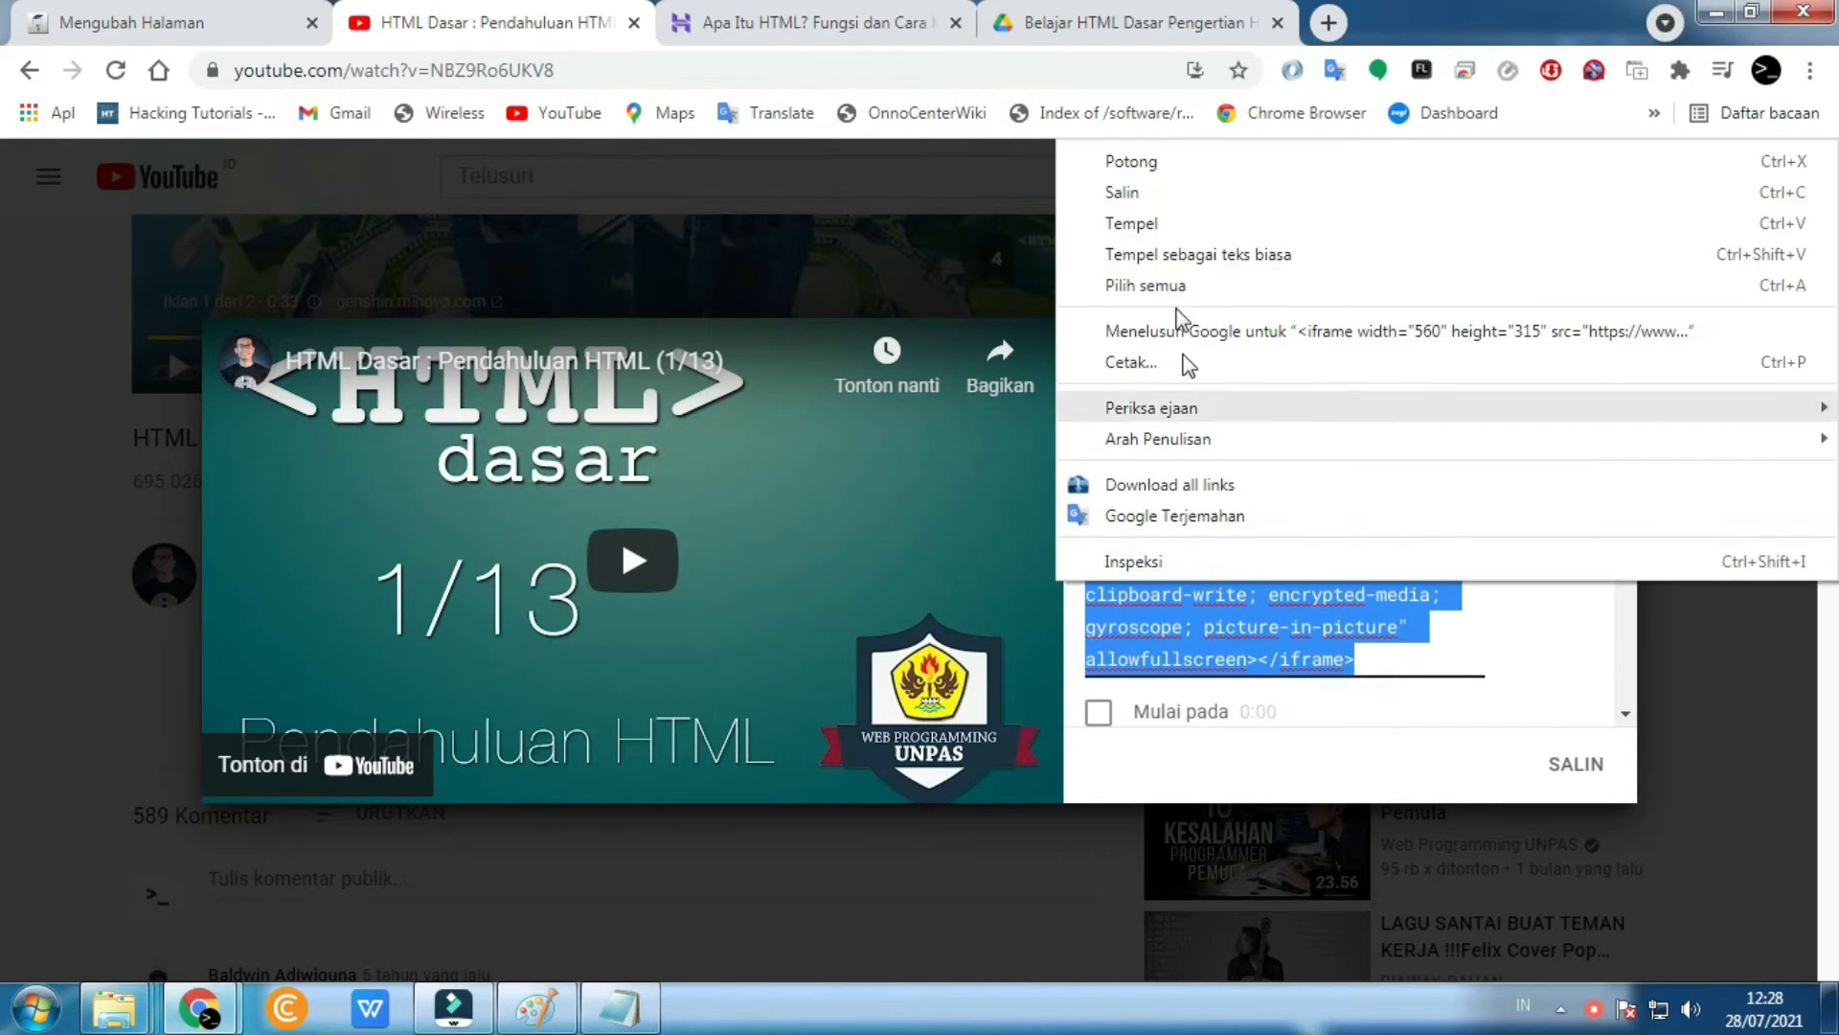
click(1148, 195)
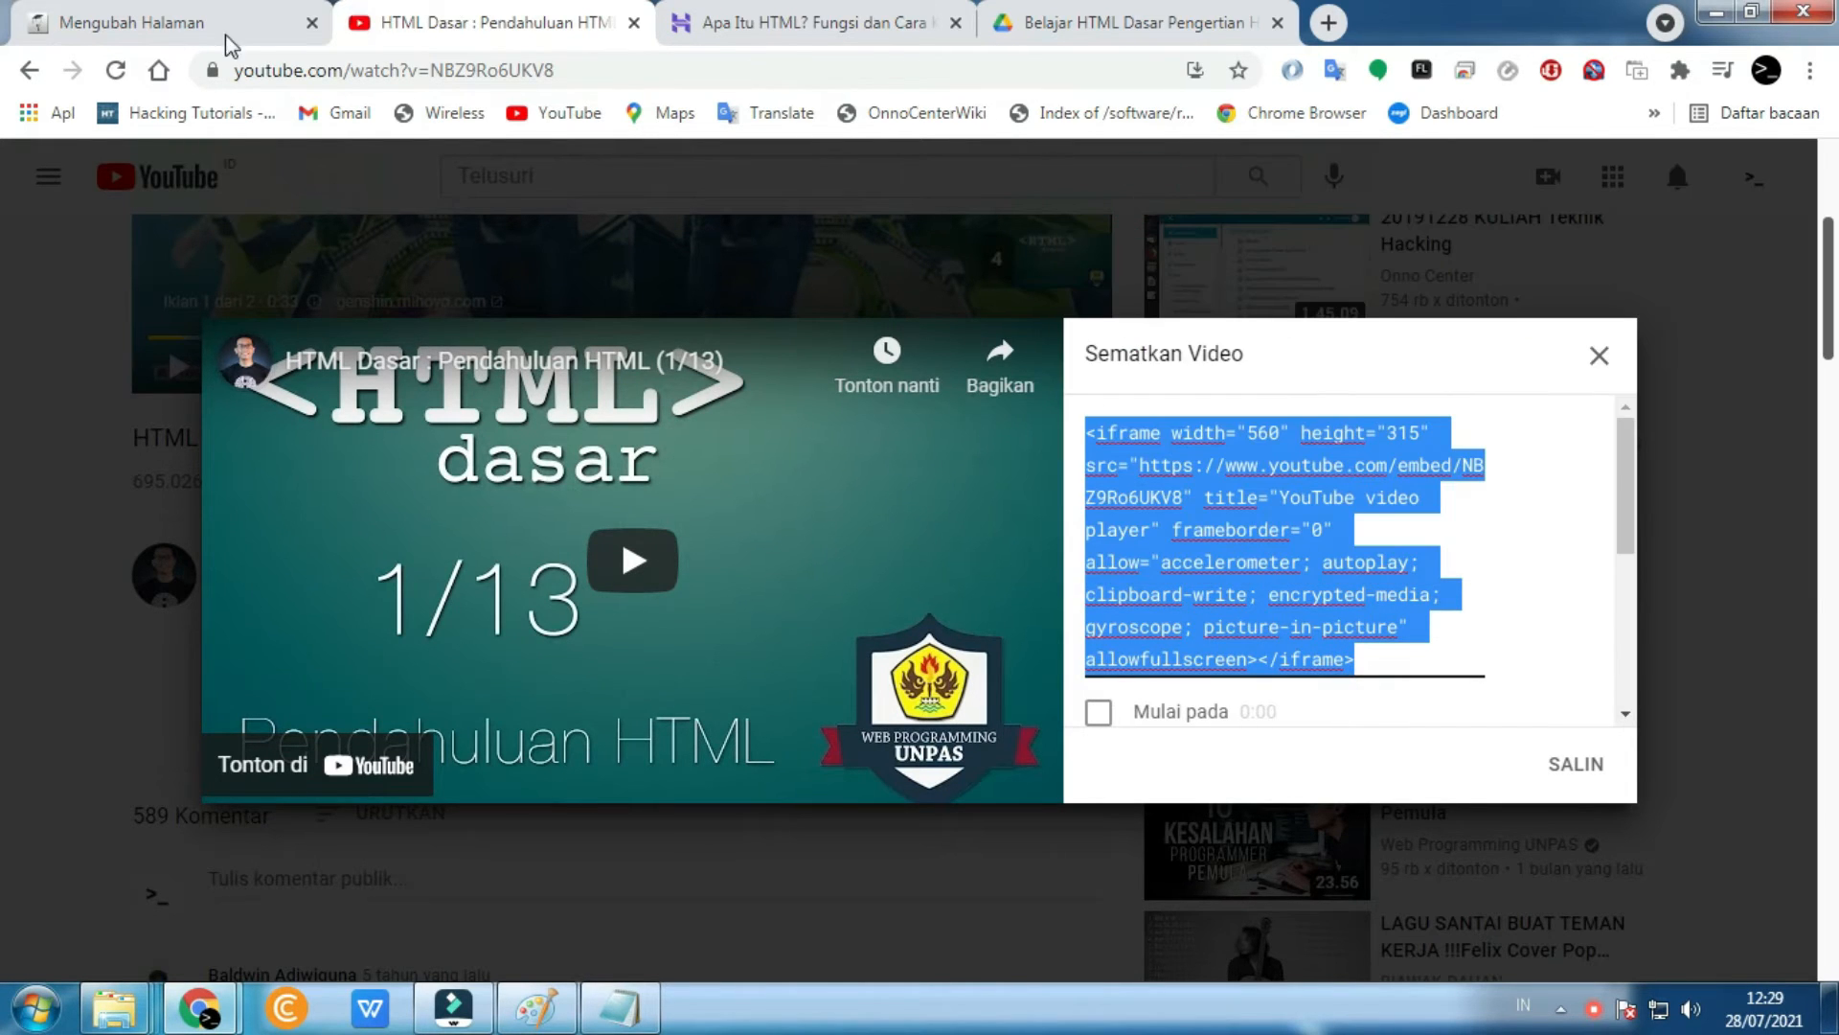
click(161, 36)
- Start inserting a Video through Sisip media by uploading a file from the repository
click(839, 559)
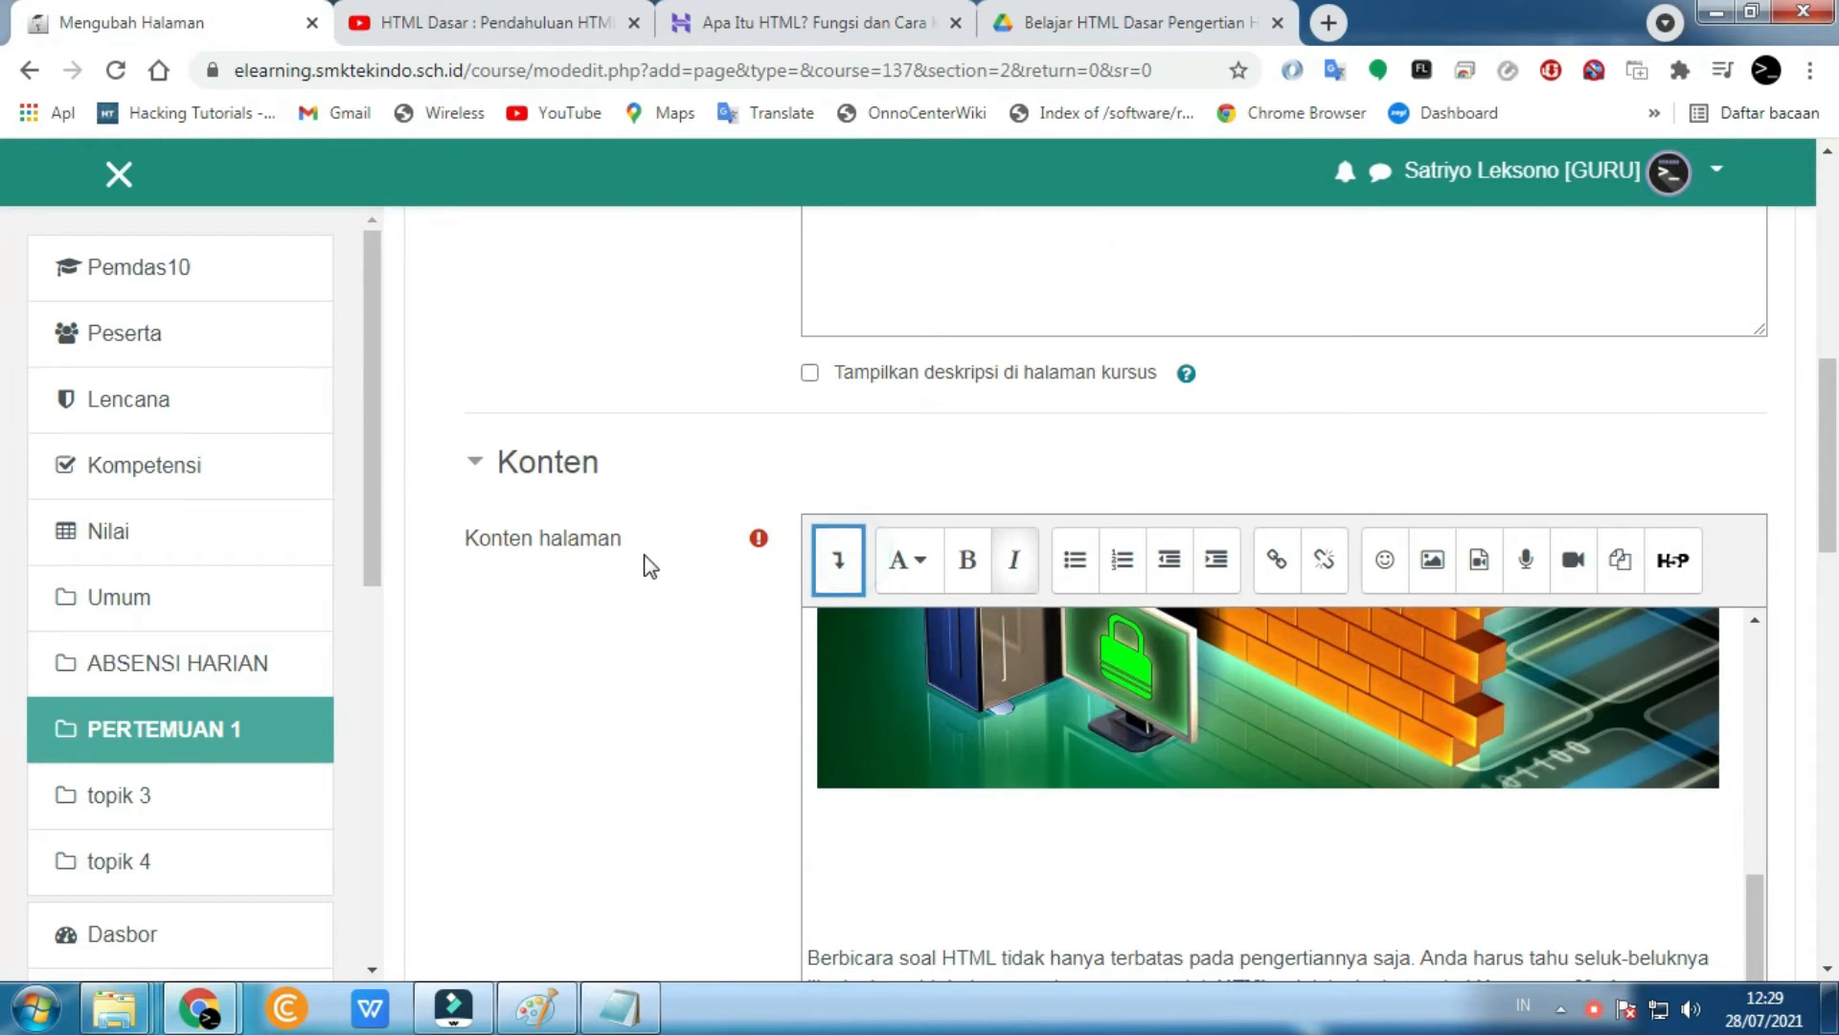
scroll(1380, 682, down, 6)
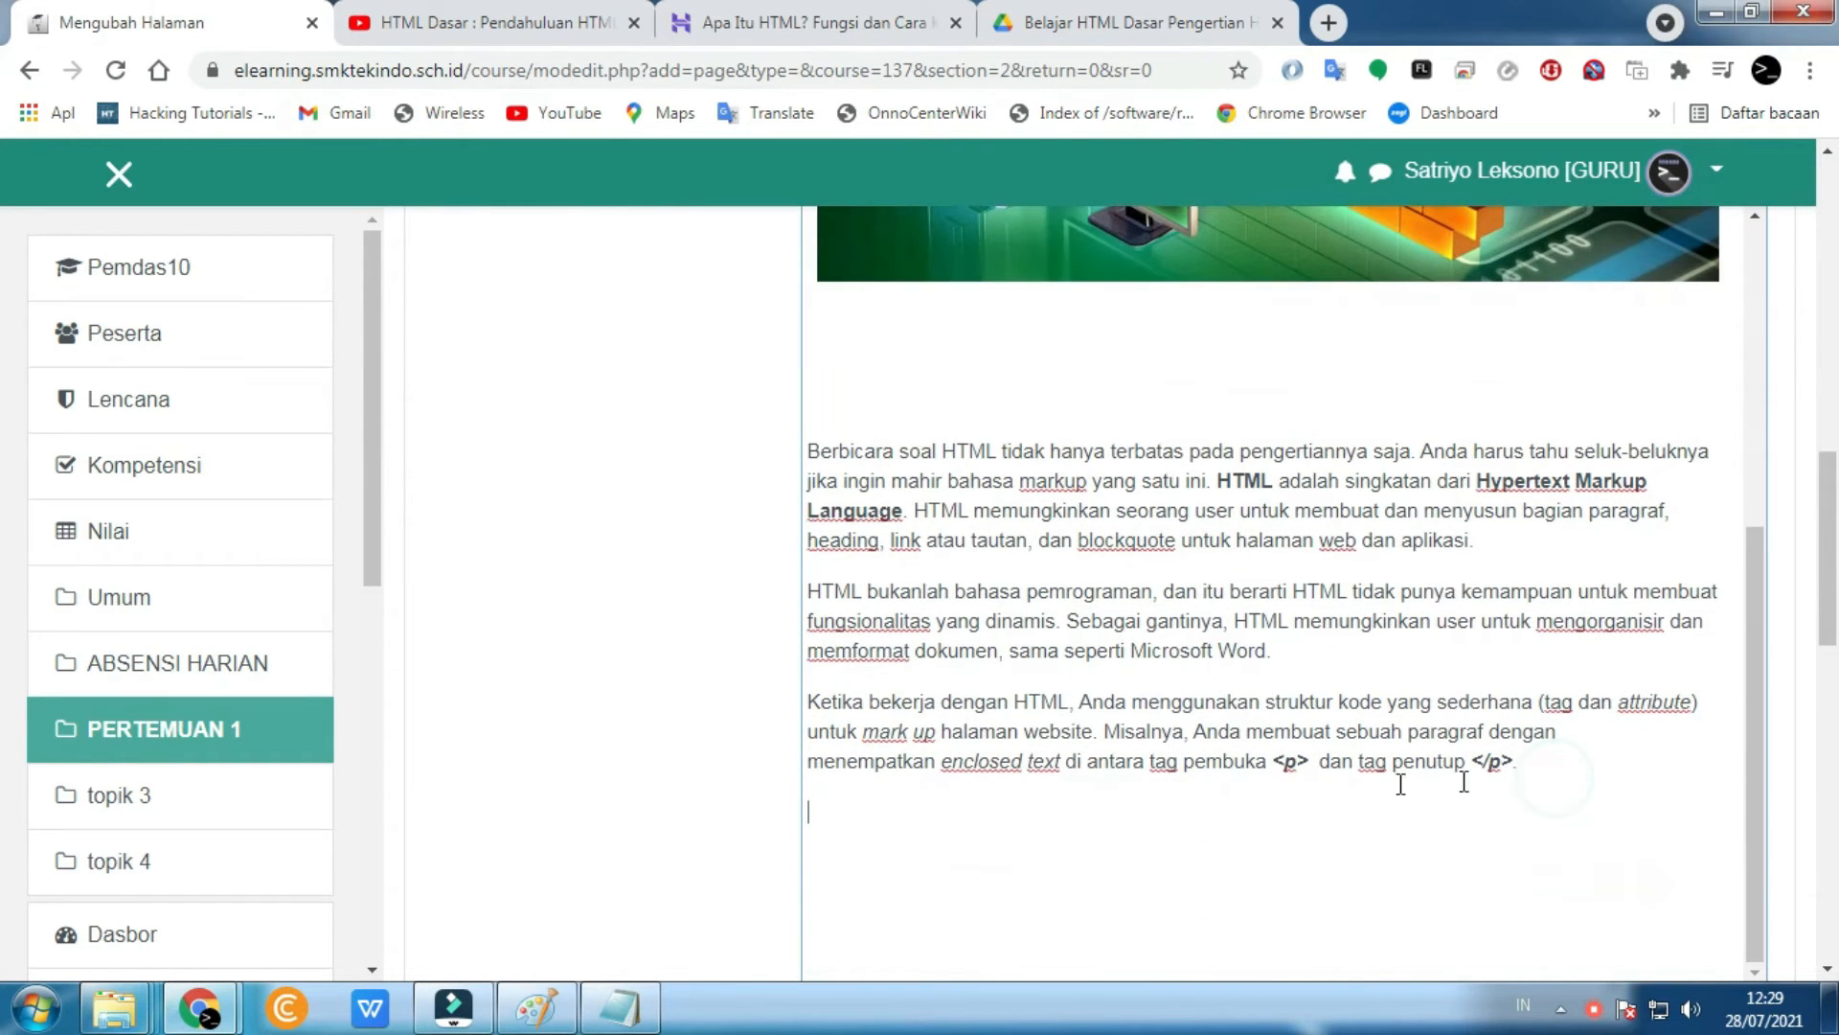
scroll(1149, 728, up, 5)
scroll(697, 585, up, 3)
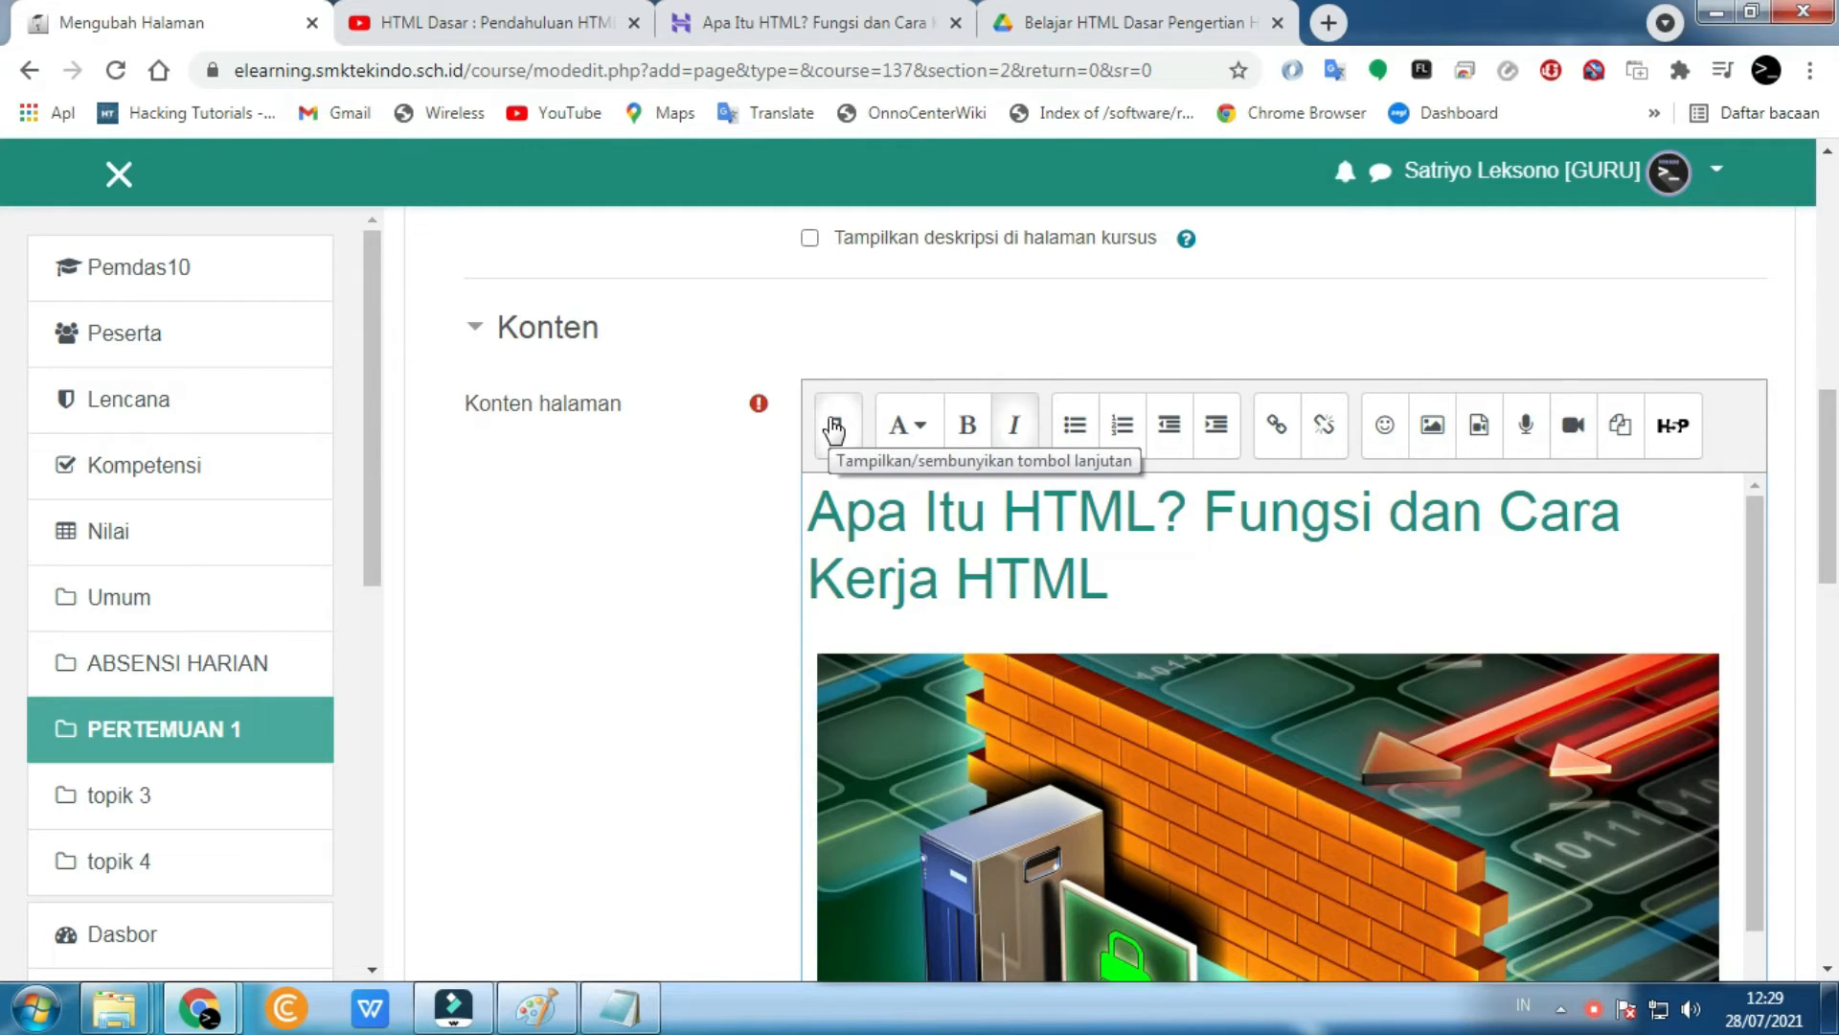
click(1476, 430)
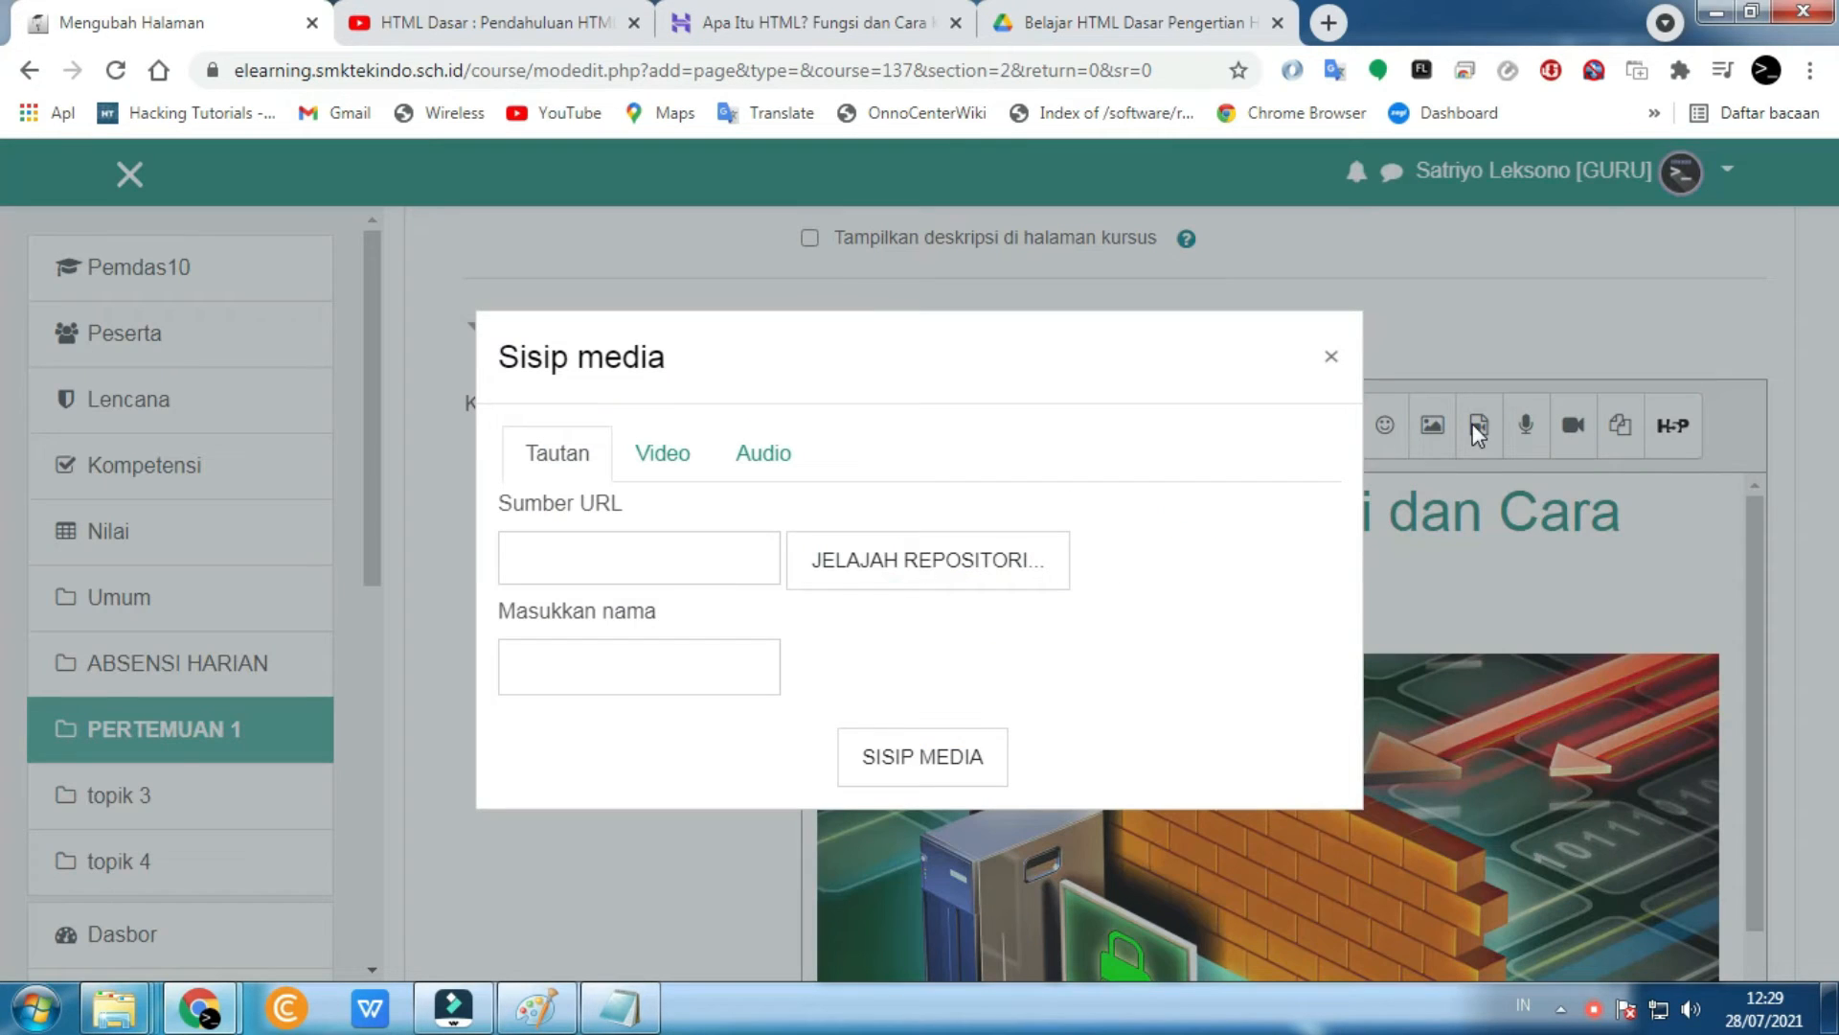
click(691, 462)
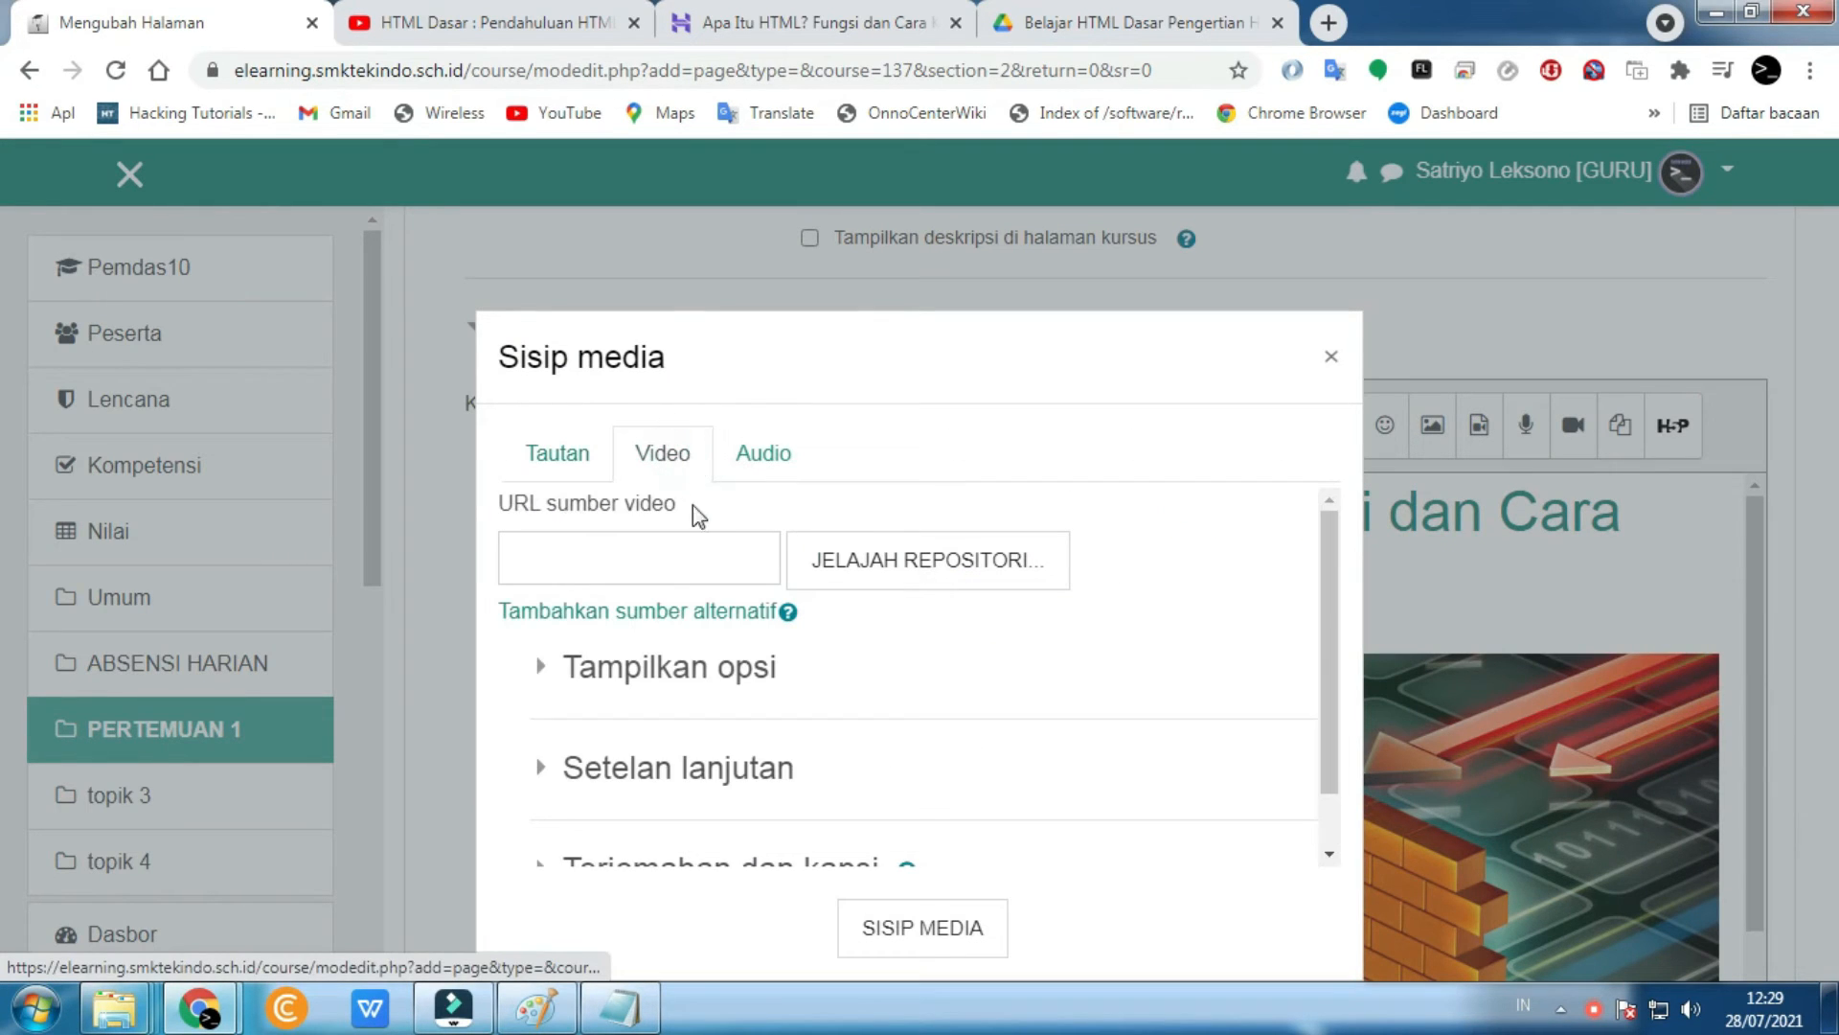
click(883, 565)
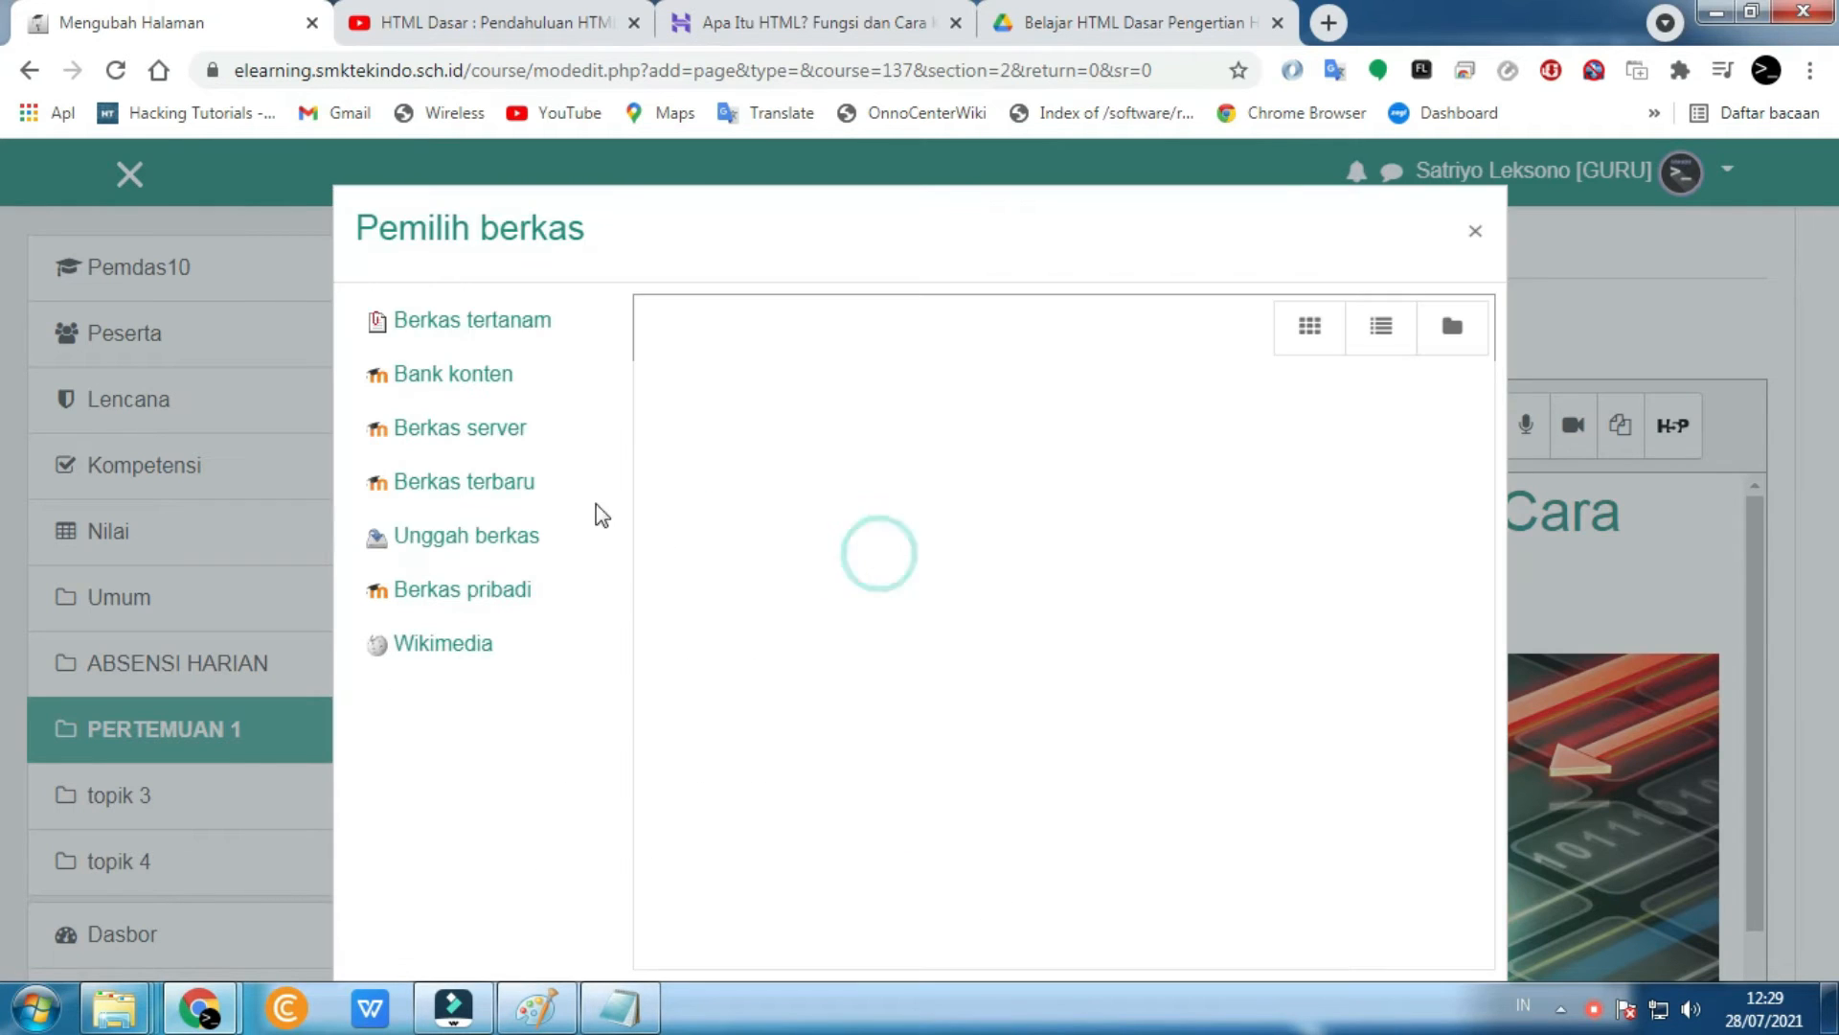
click(459, 536)
click(757, 455)
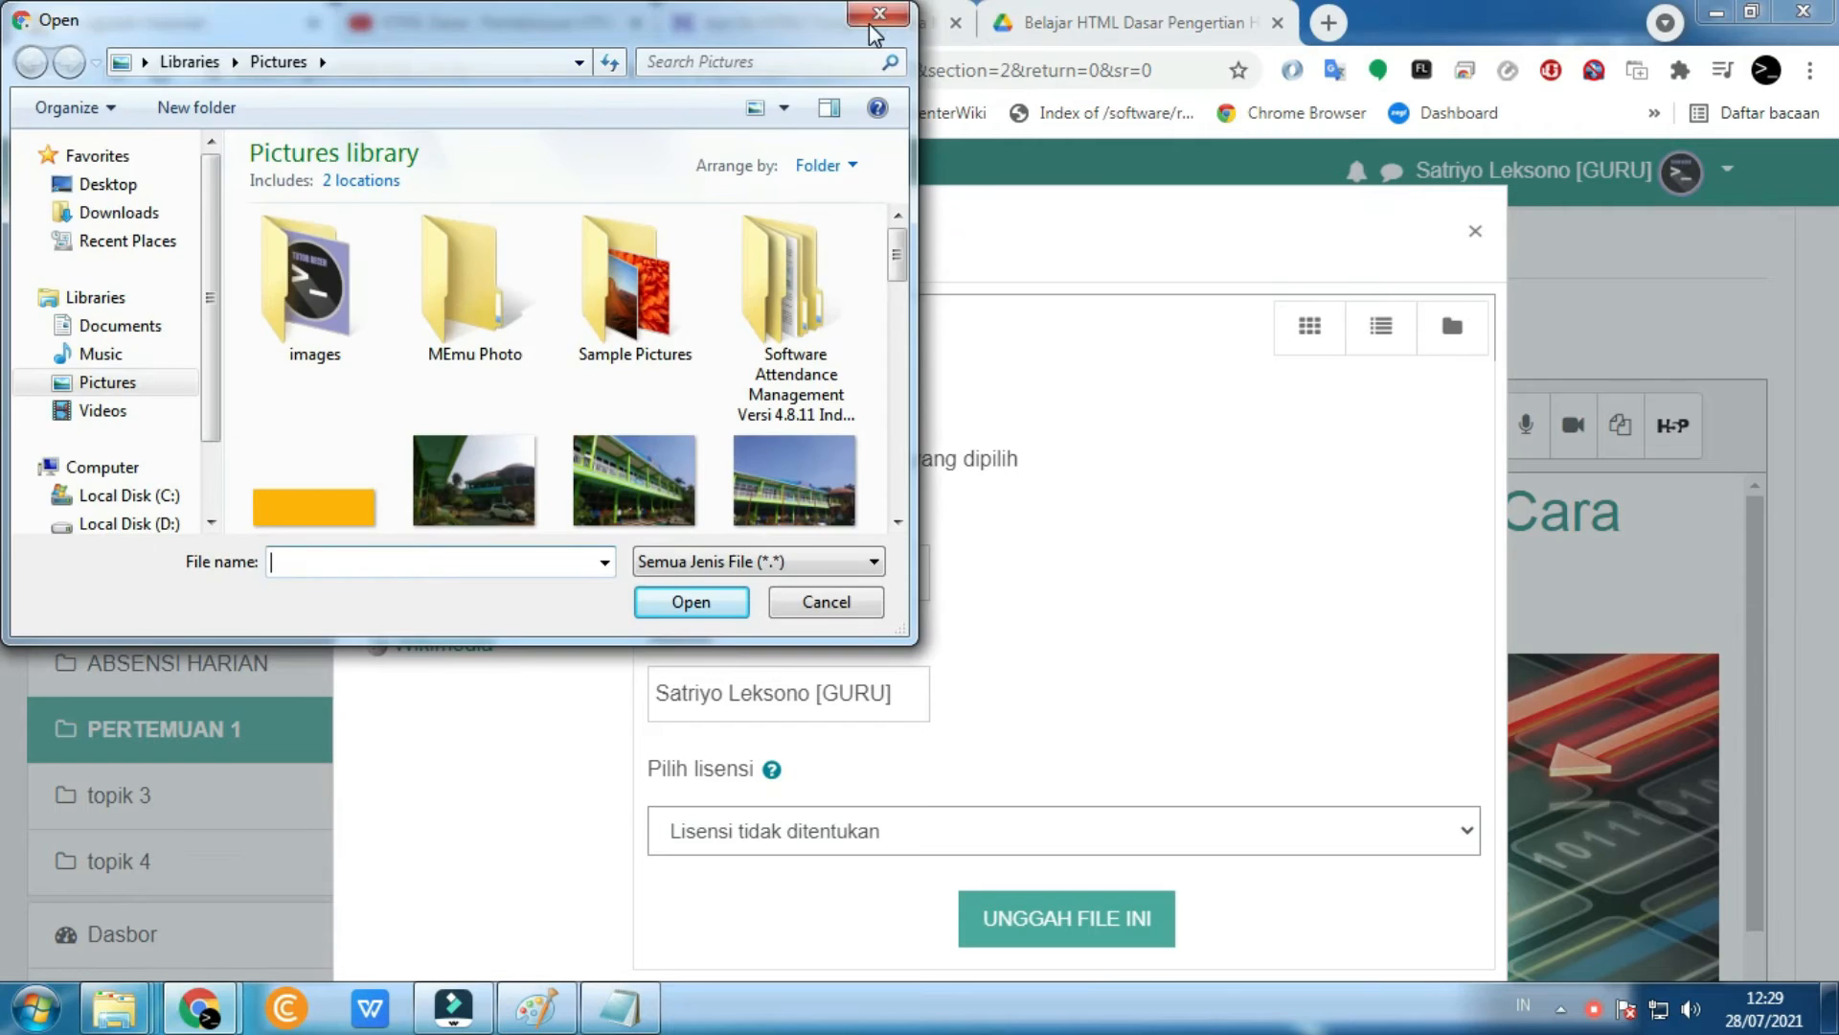
- Cancel the video insertion and show the editor's full set of formatting buttons
click(875, 16)
click(1463, 232)
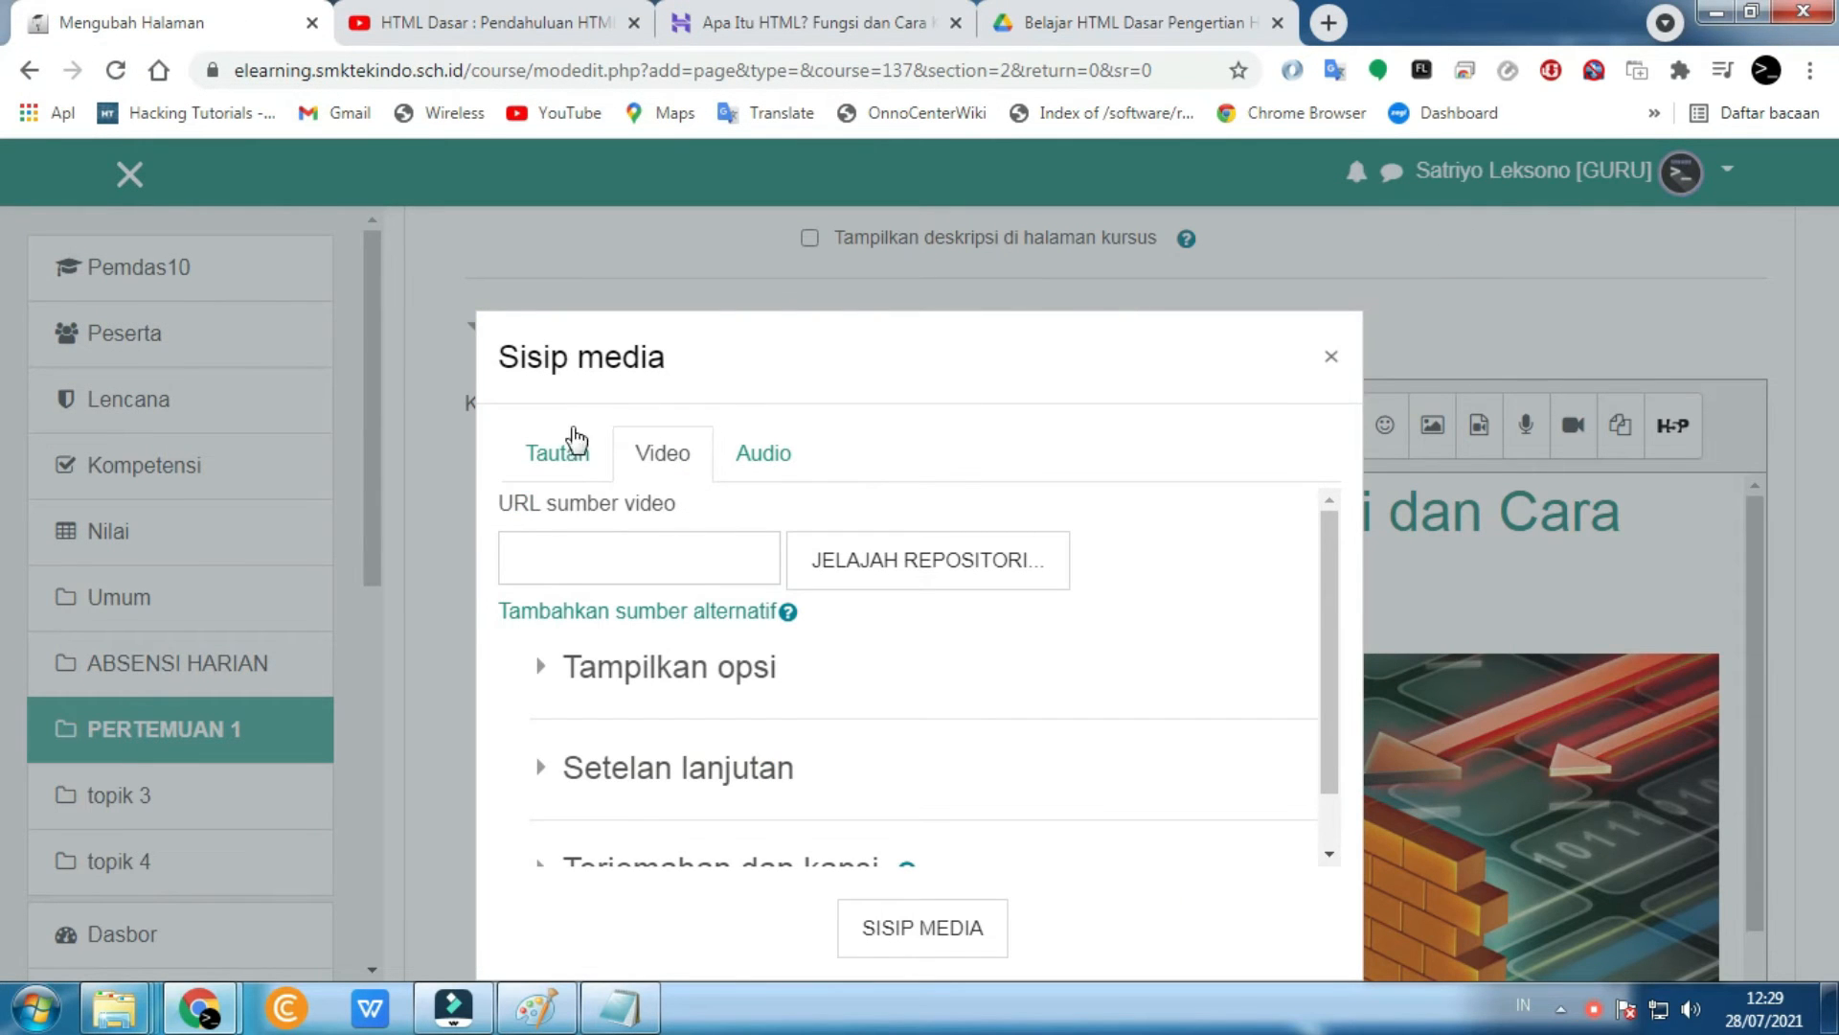
click(1333, 361)
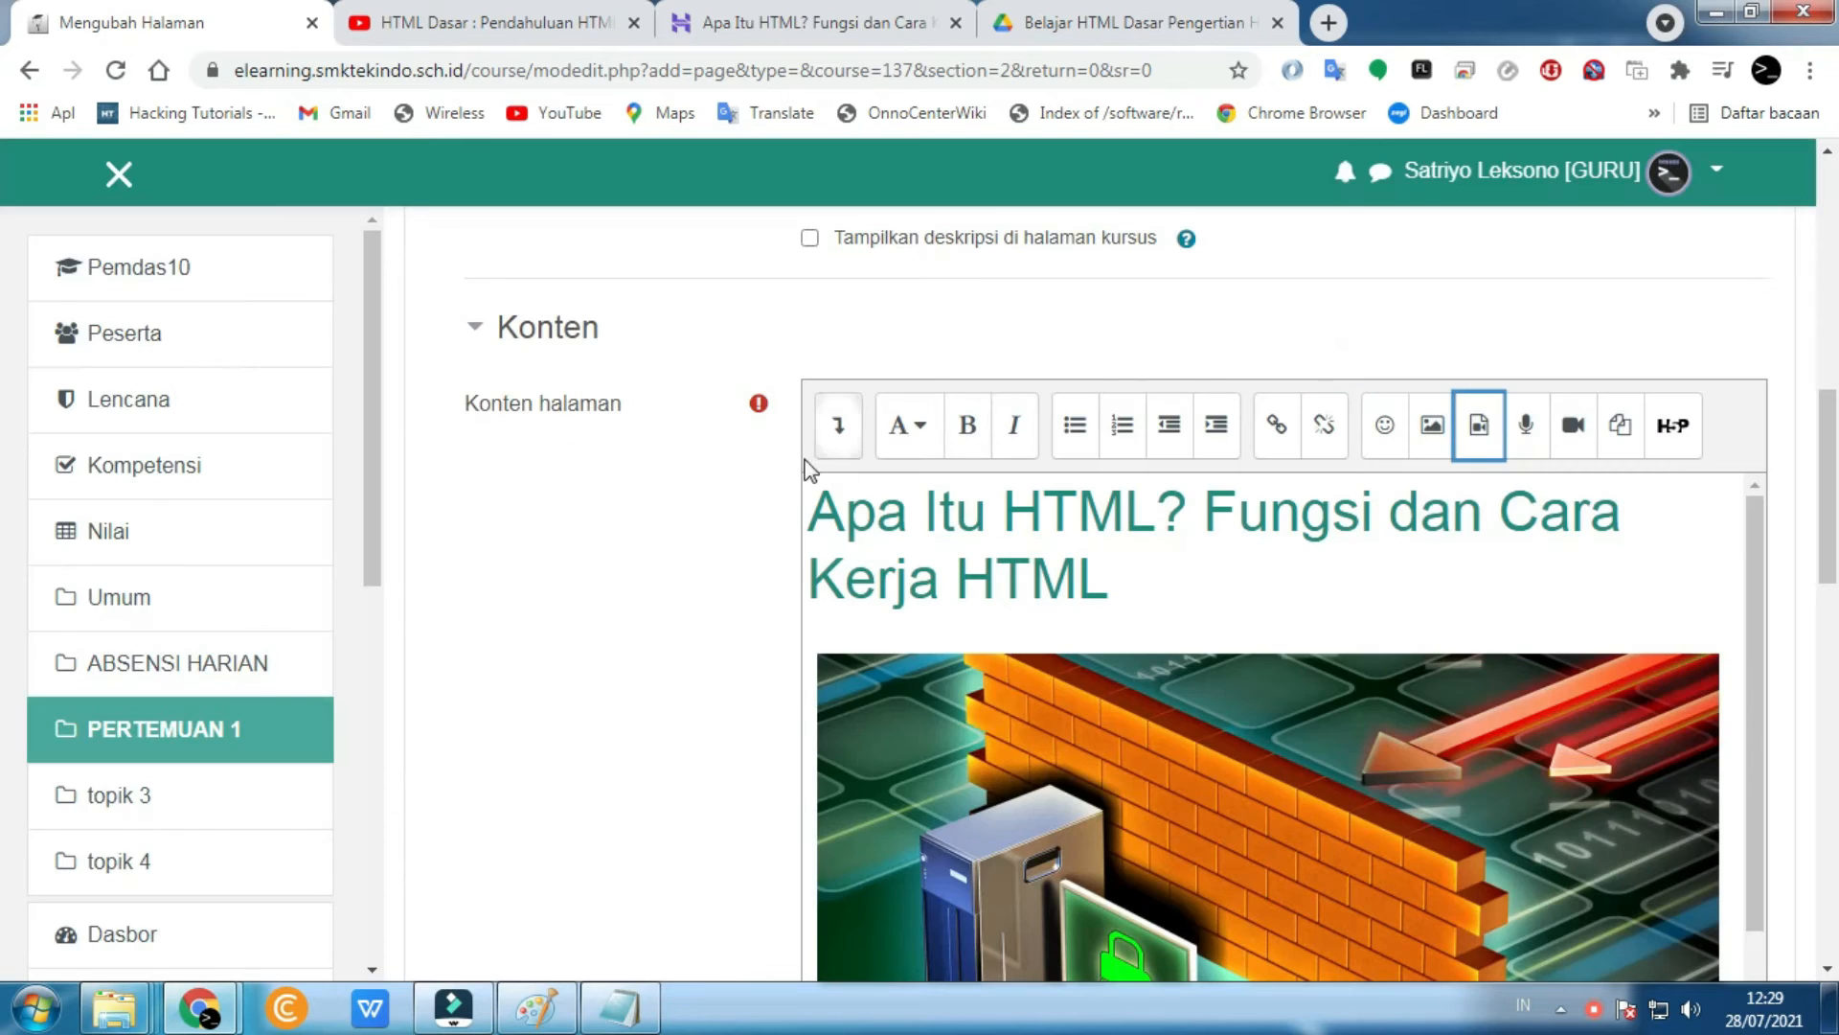
click(845, 442)
- In the HTML source view, paste the YouTube iframe embed code on a new line after line 12
scroll(1249, 452, down, 3)
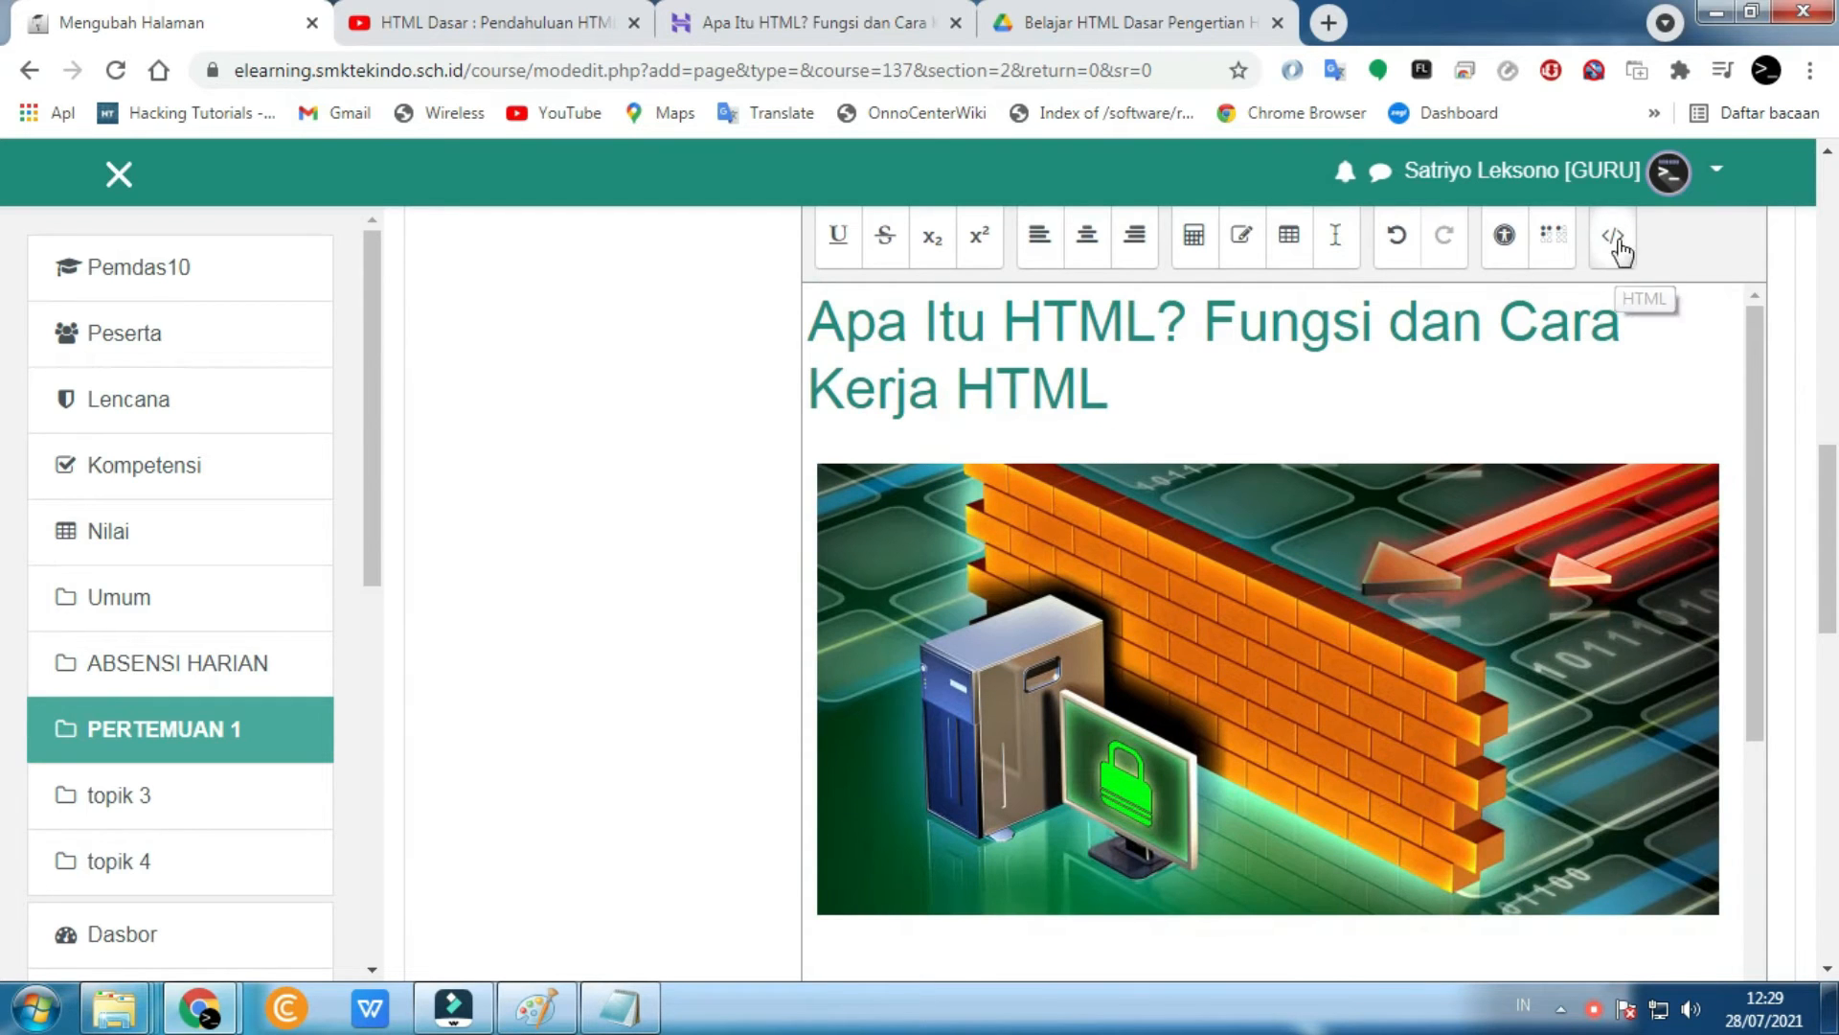
scroll(1619, 418, up, 2)
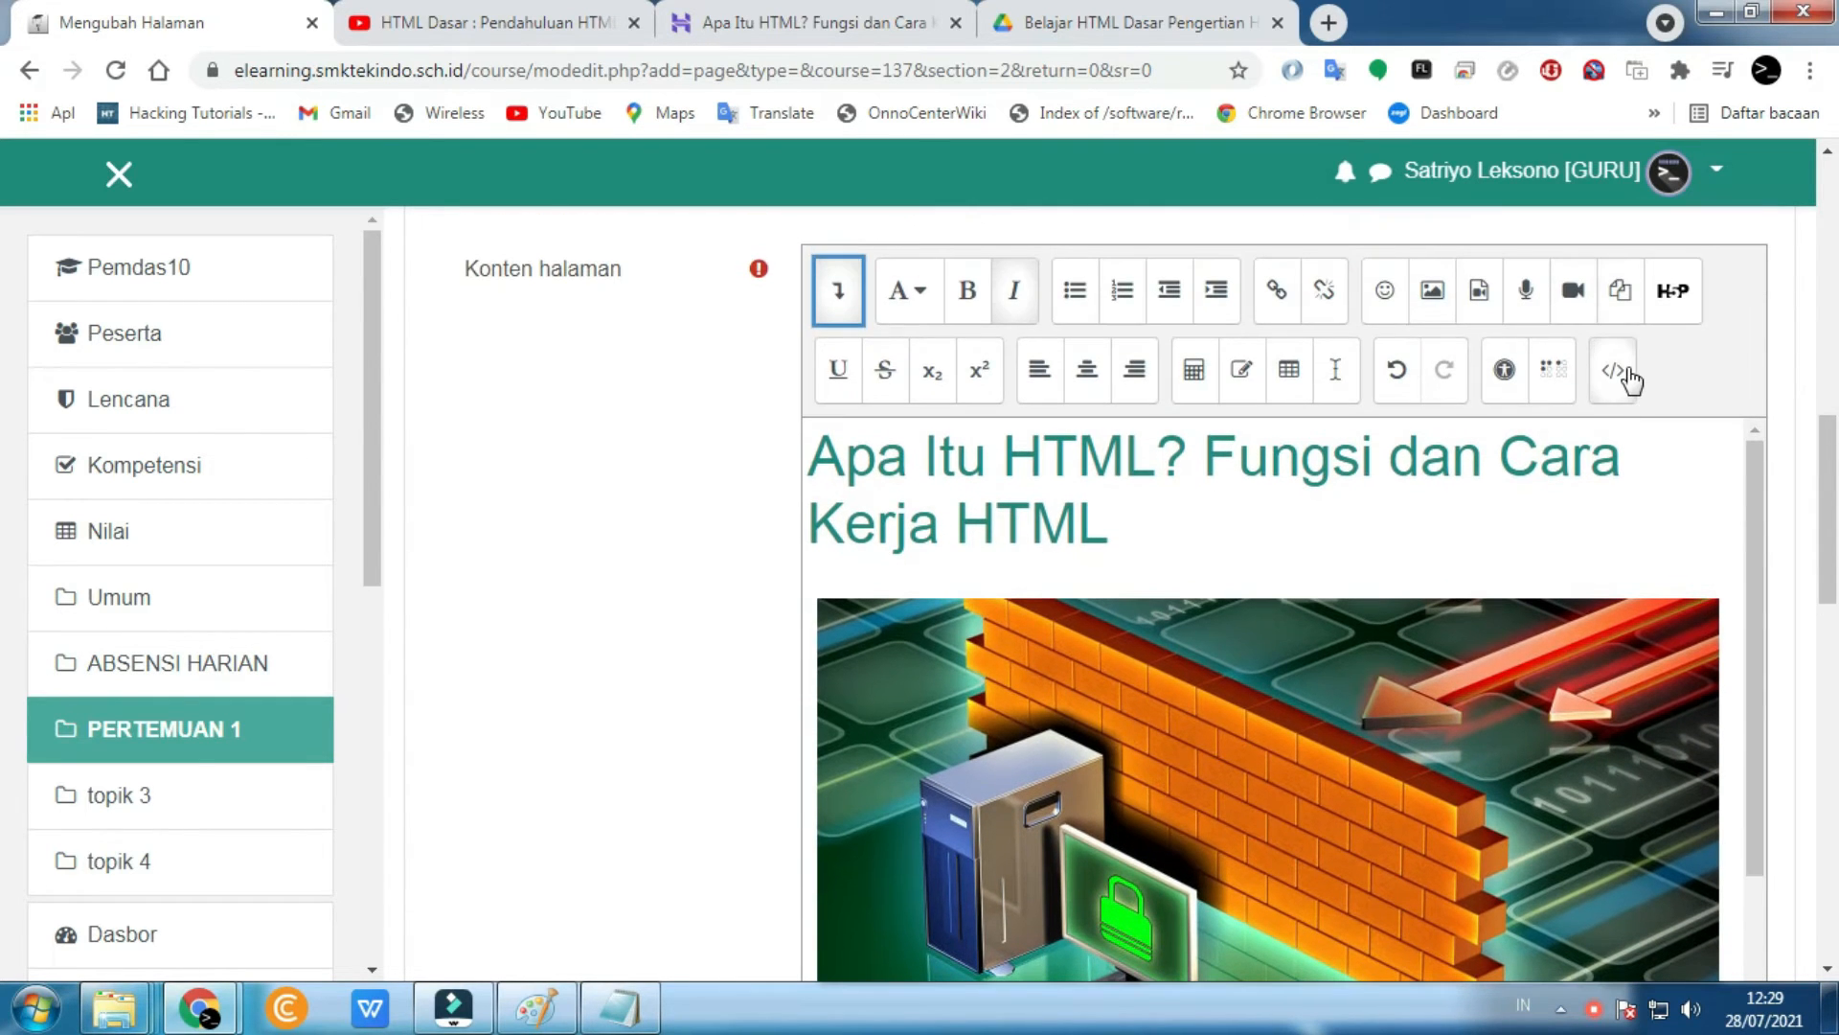
click(1626, 379)
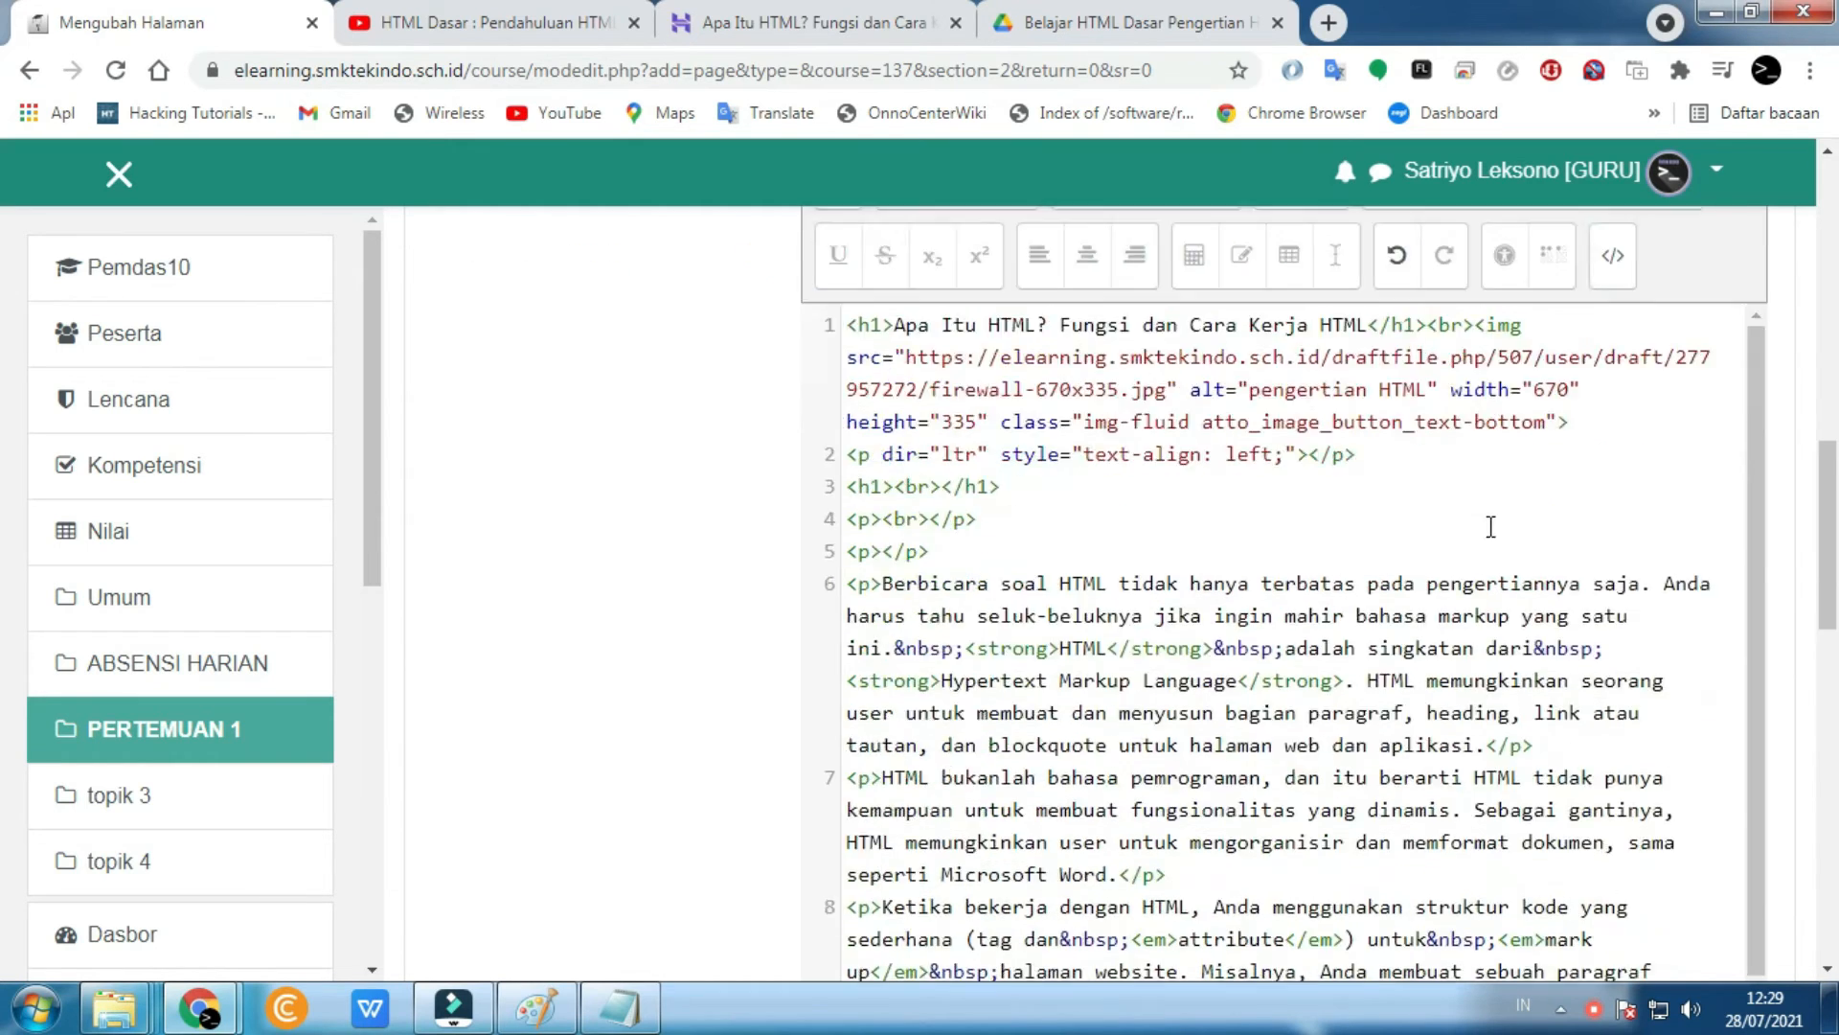
scroll(1339, 594, down, 3)
scroll(1339, 594, down, 2)
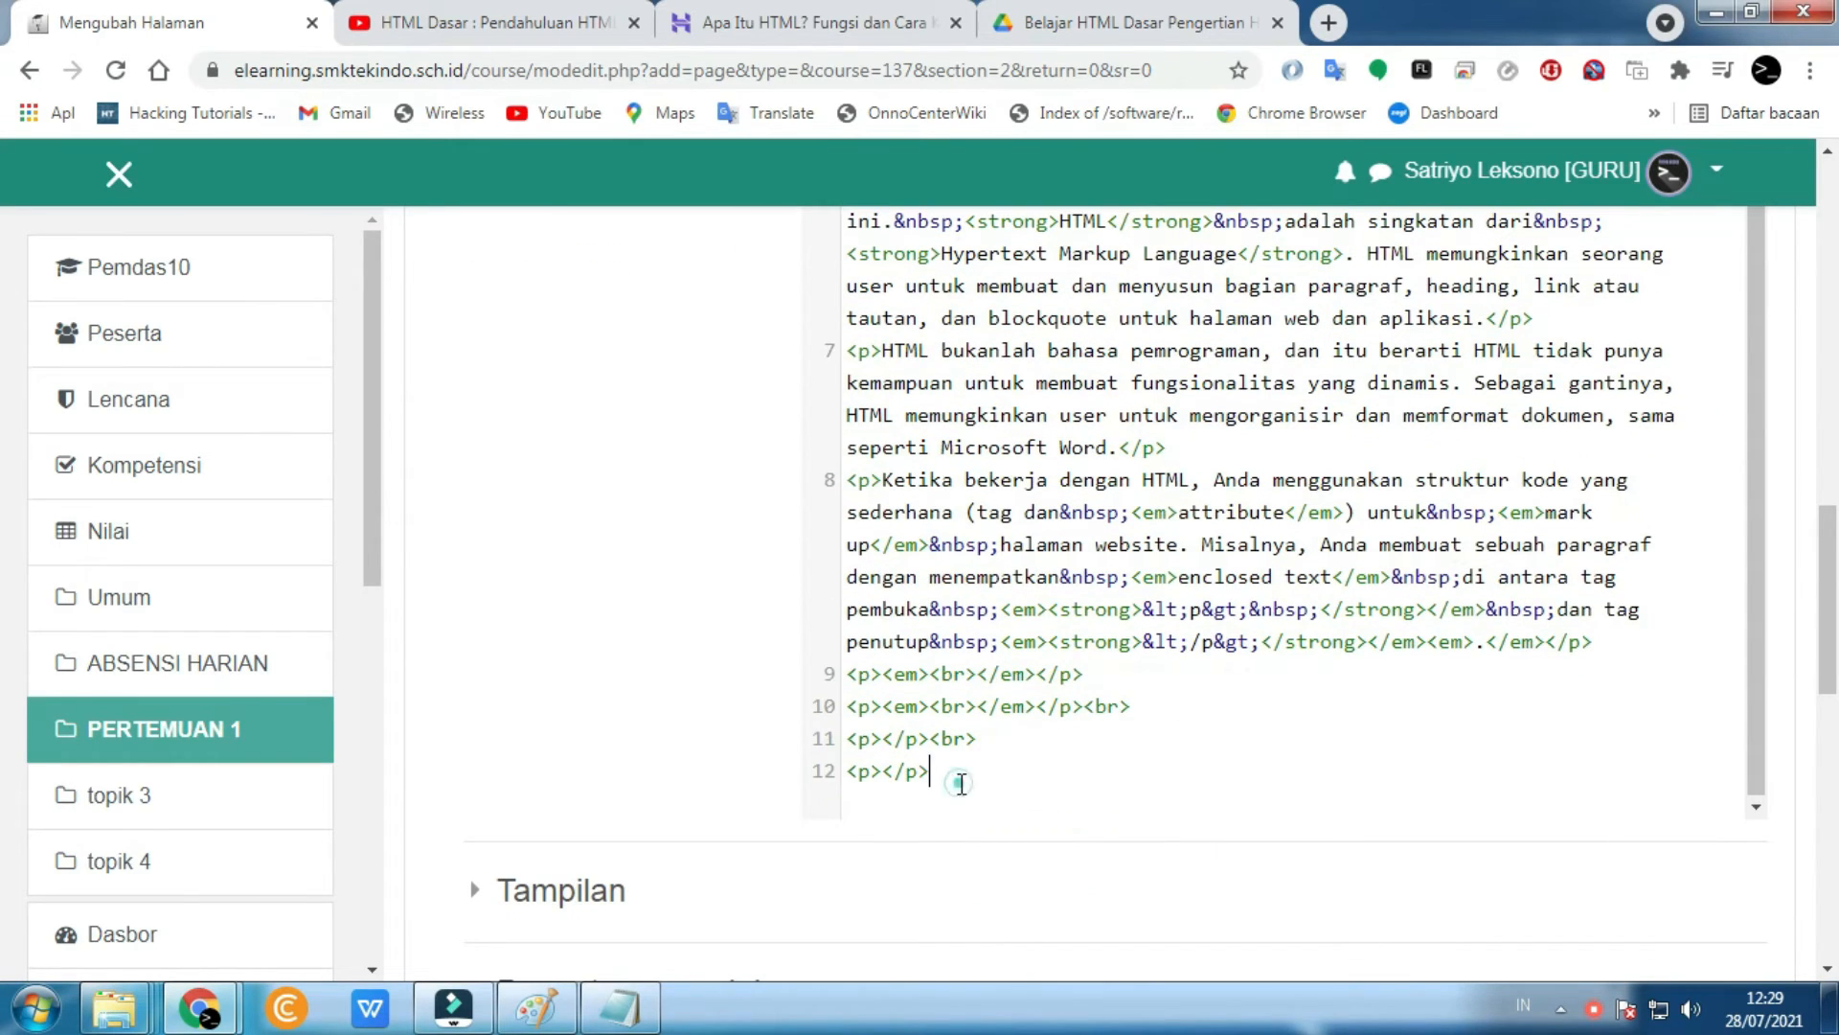
scroll(987, 757, down, 3)
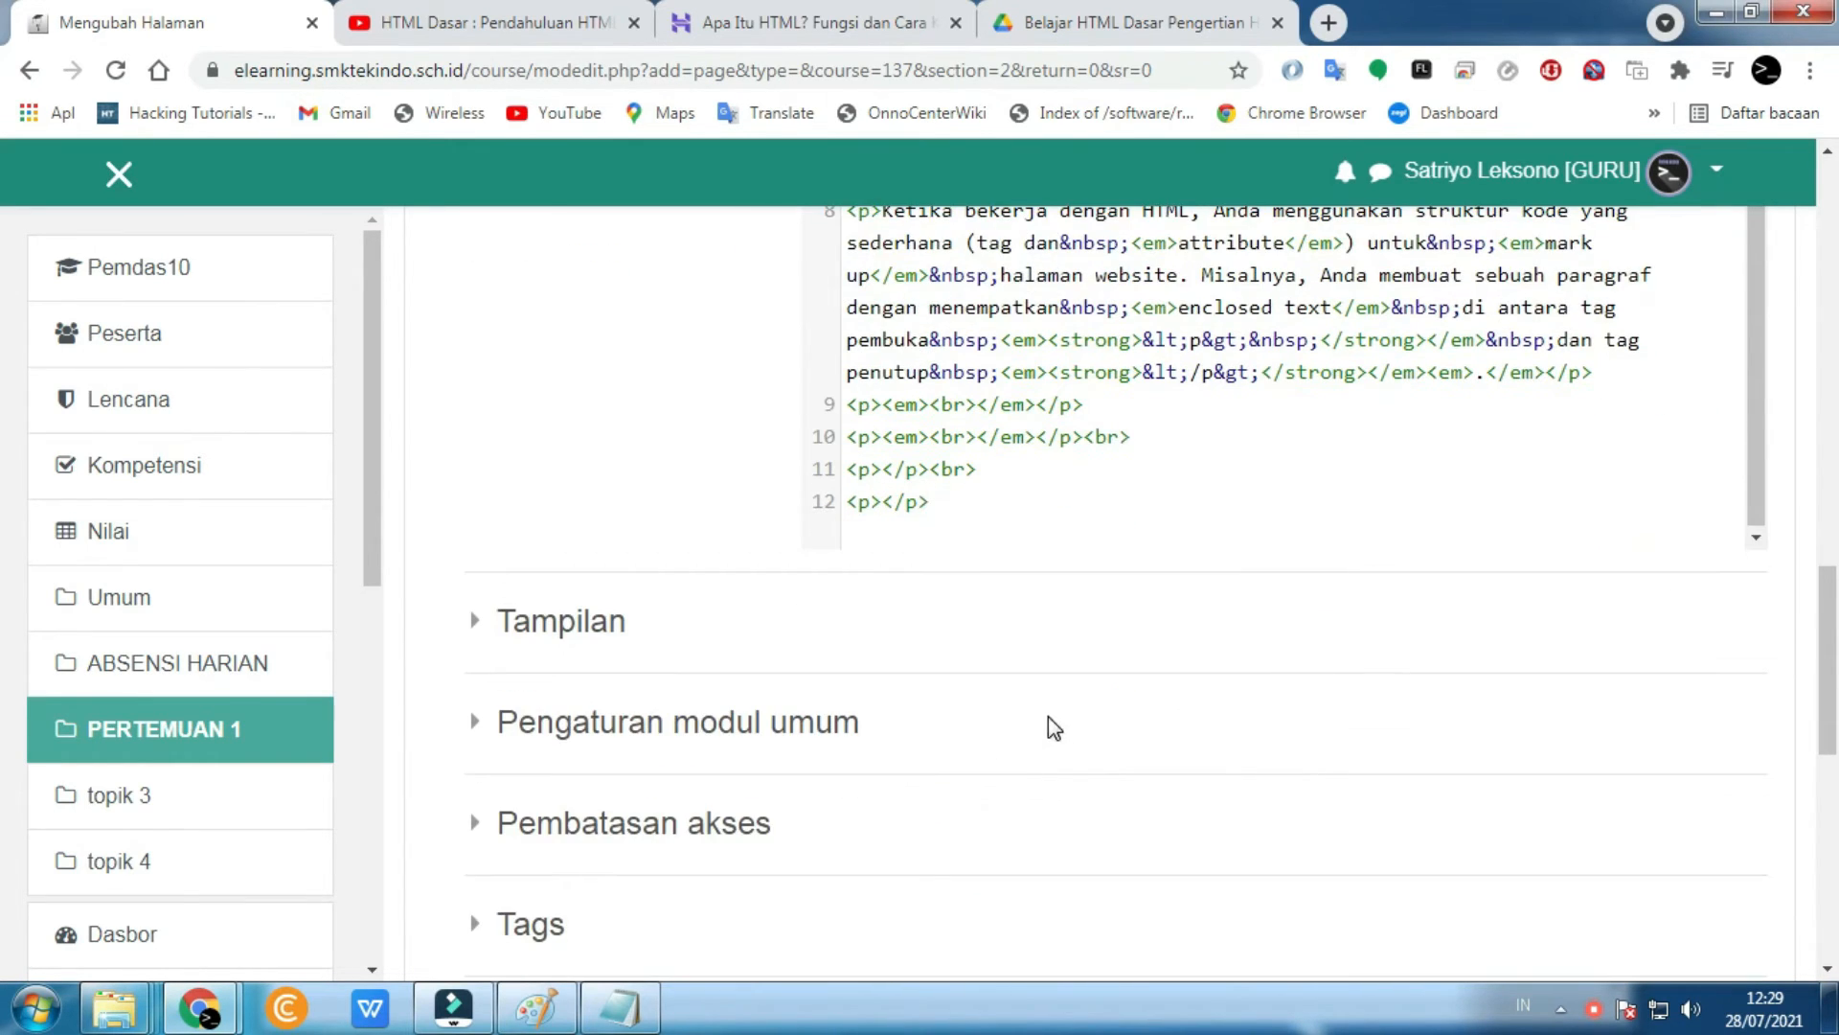
key(Return)
key(Return)
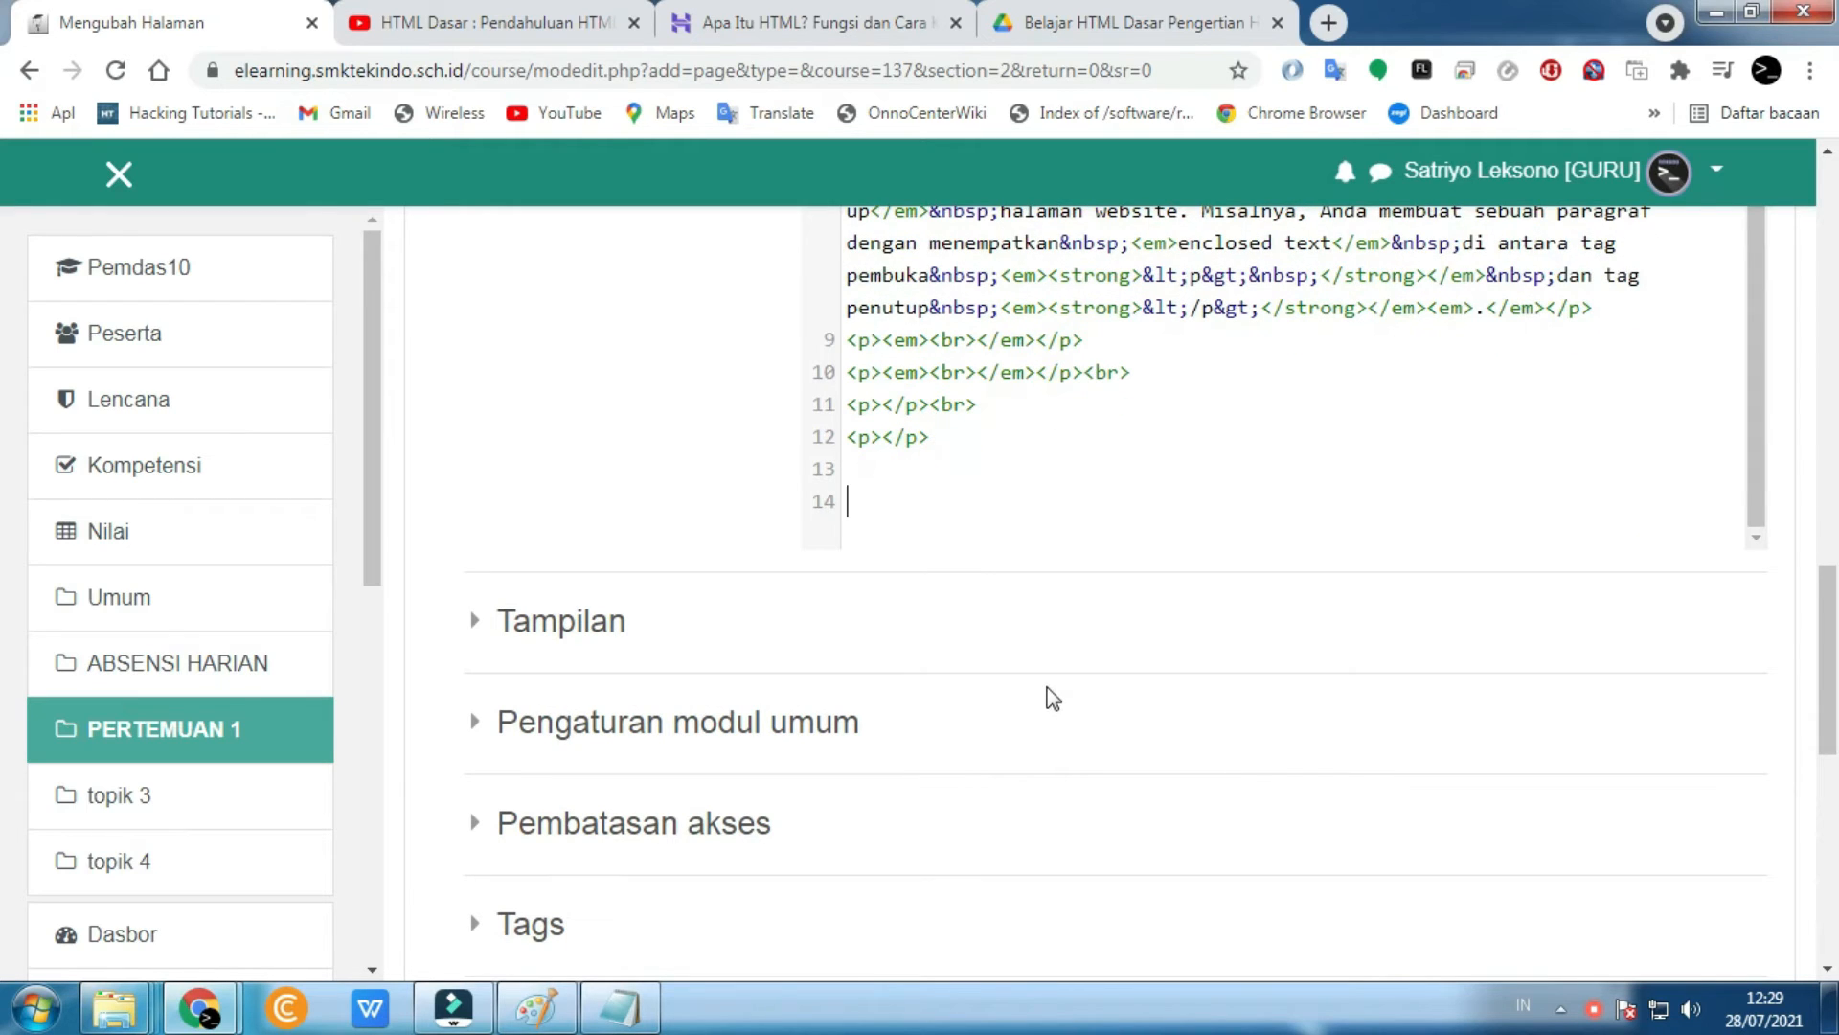
click(498, 22)
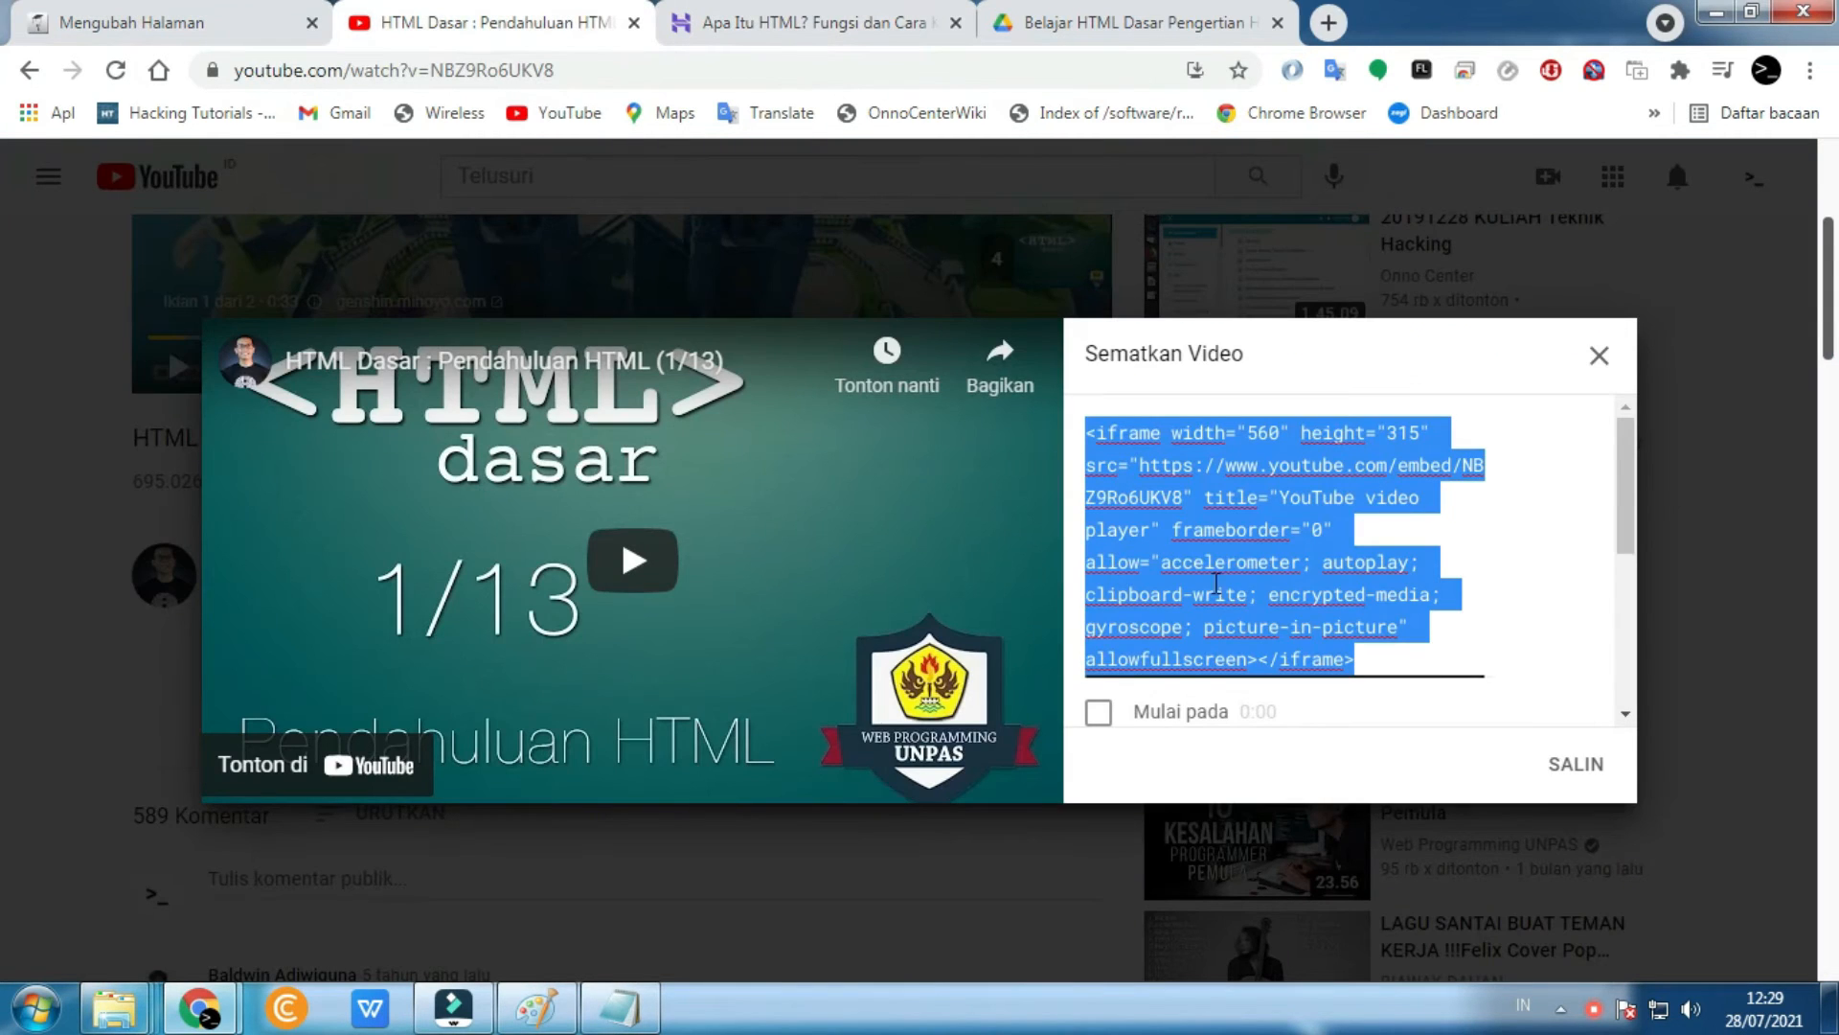
click(206, 18)
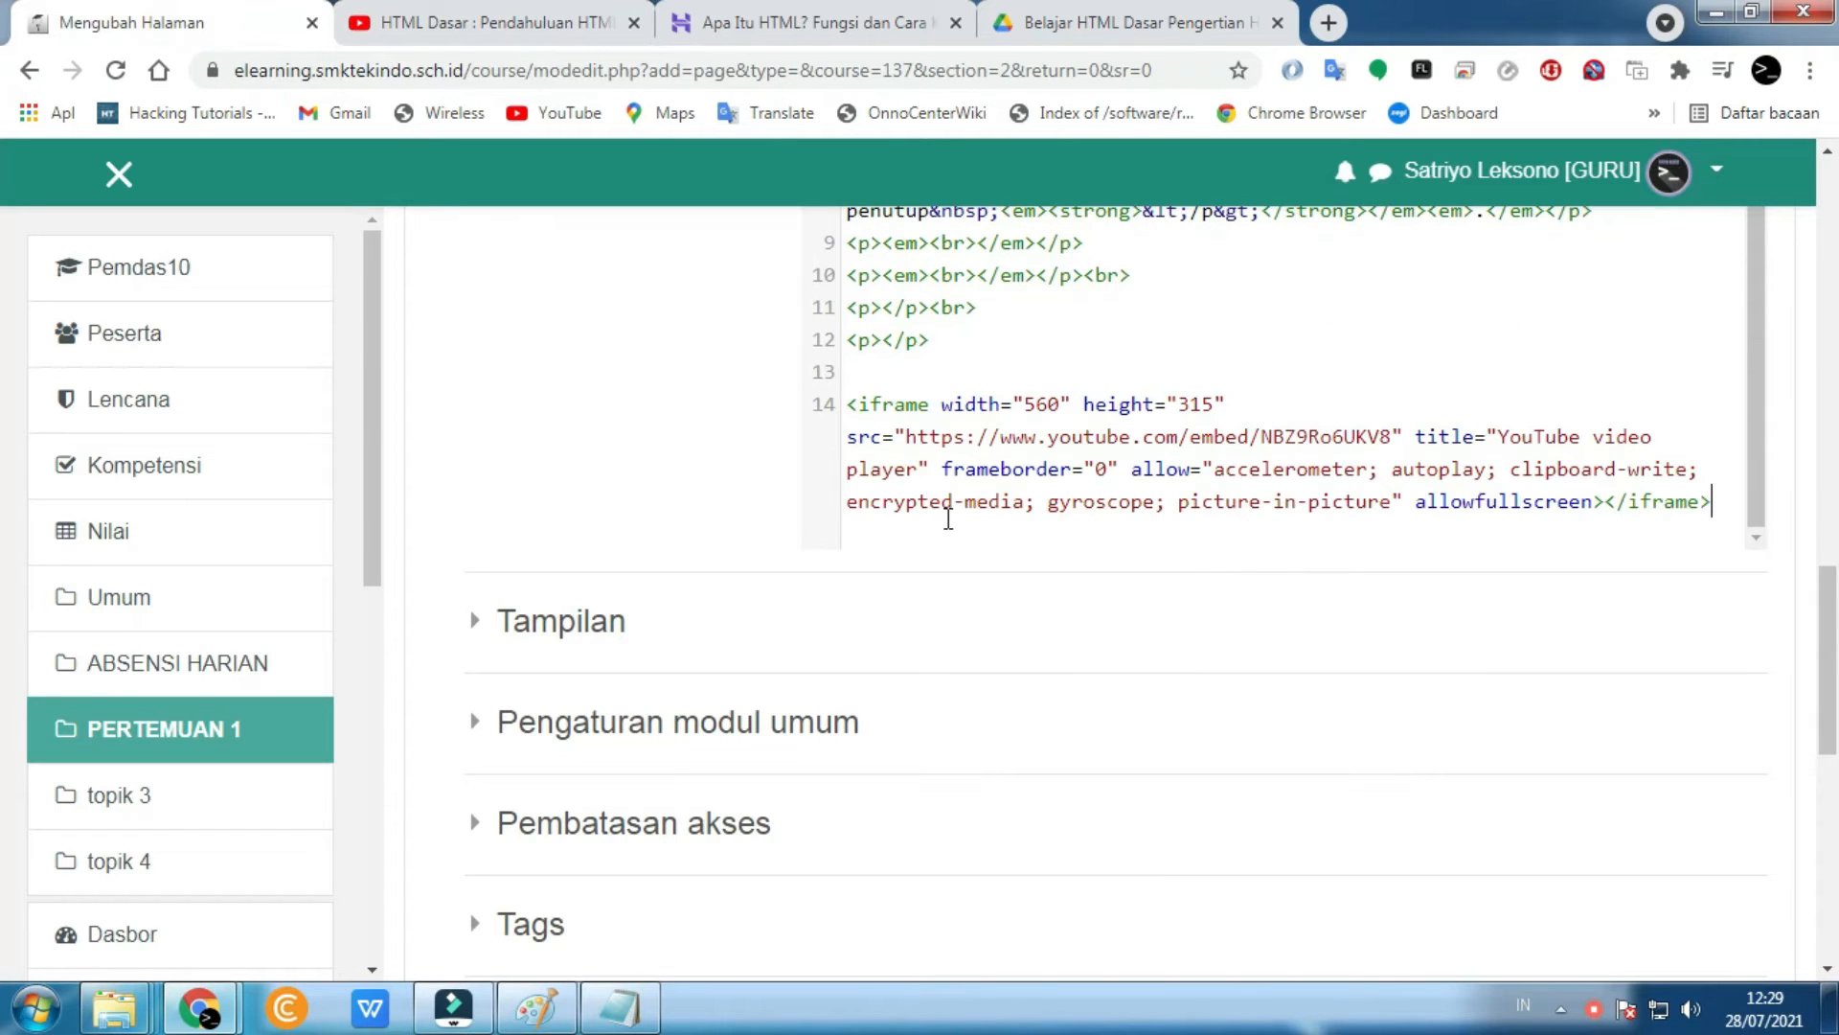
scroll(949, 519, down, 5)
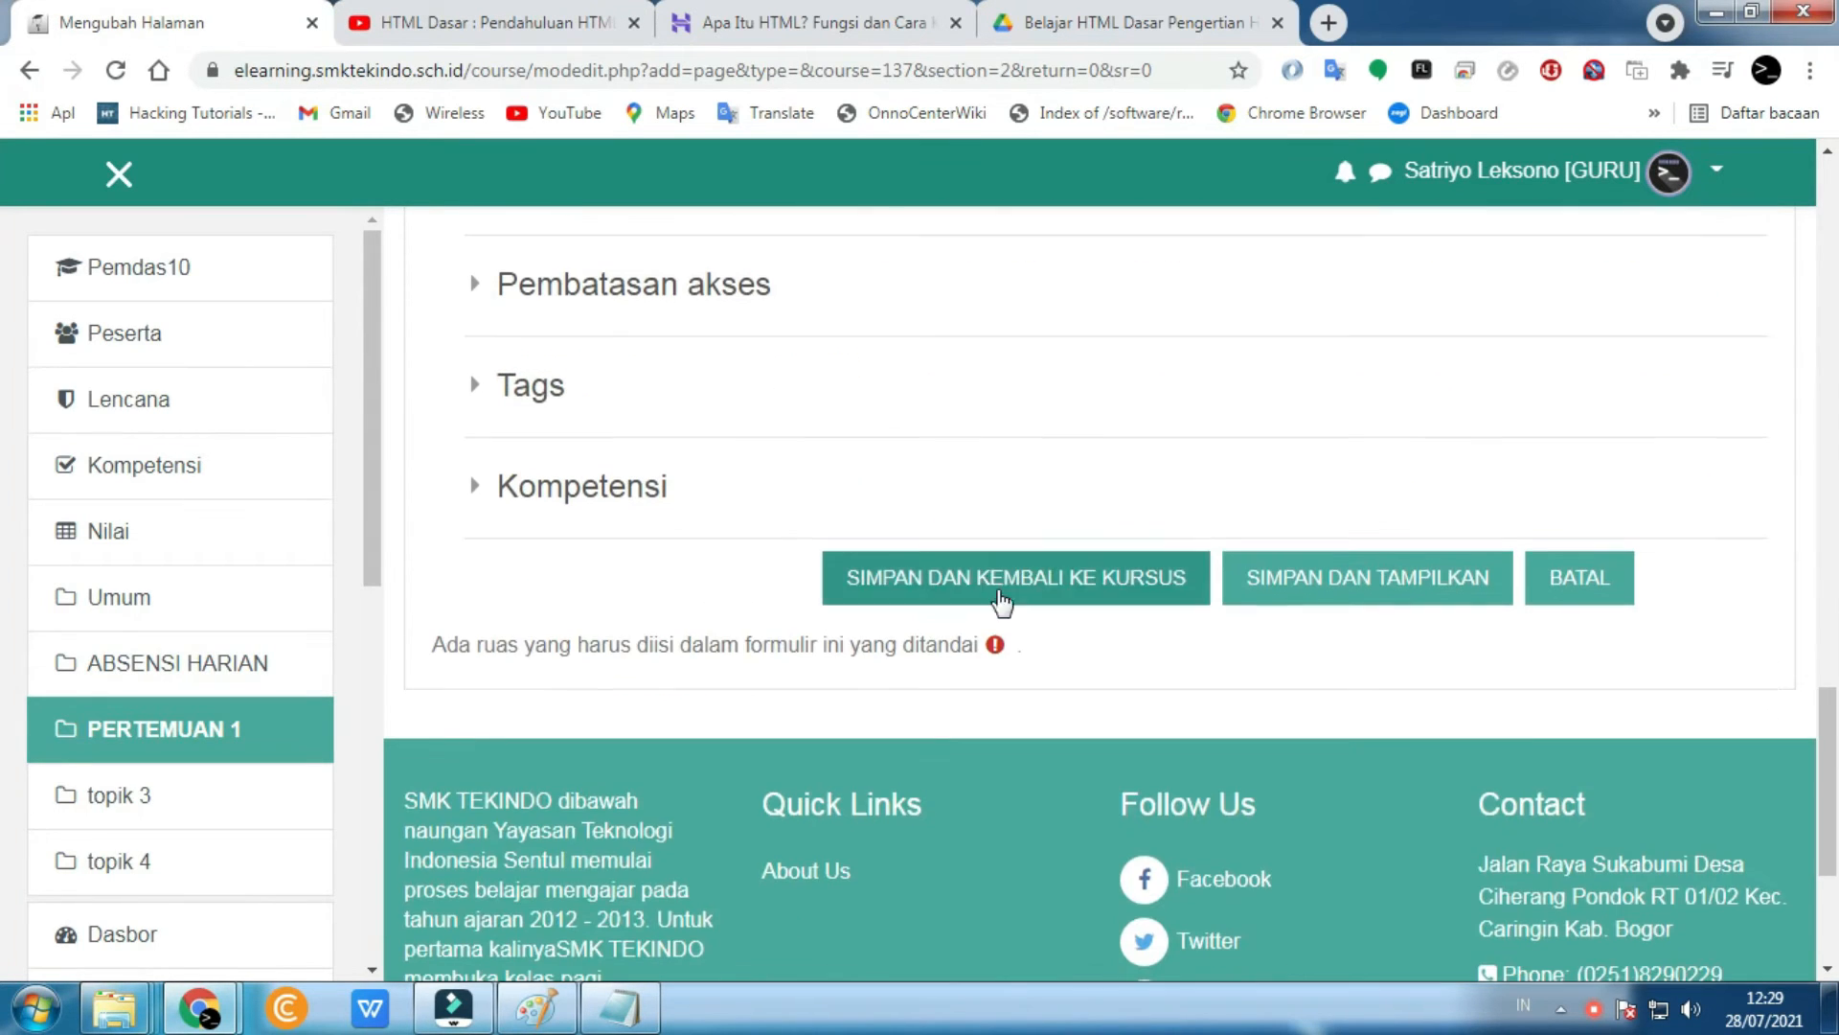
click(1289, 579)
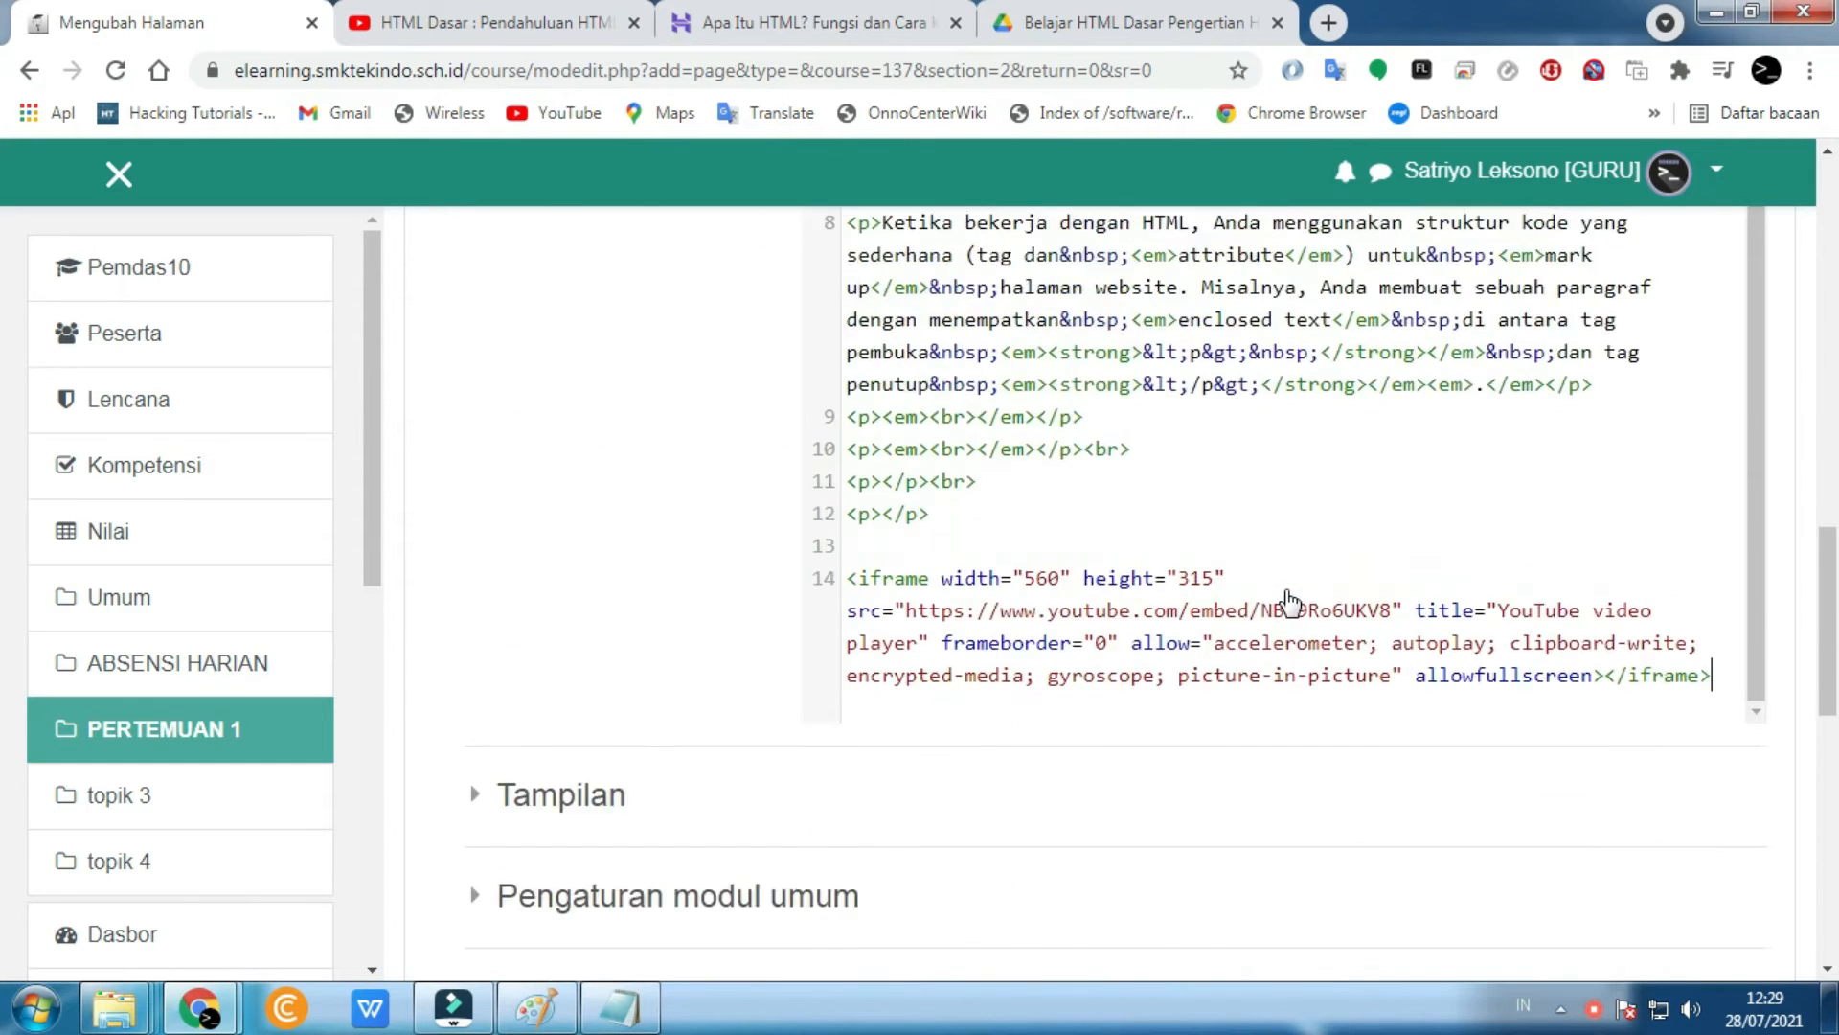
- Return to formatted view to check the embedded video, then save and display the page
scroll(1289, 602, down, 3)
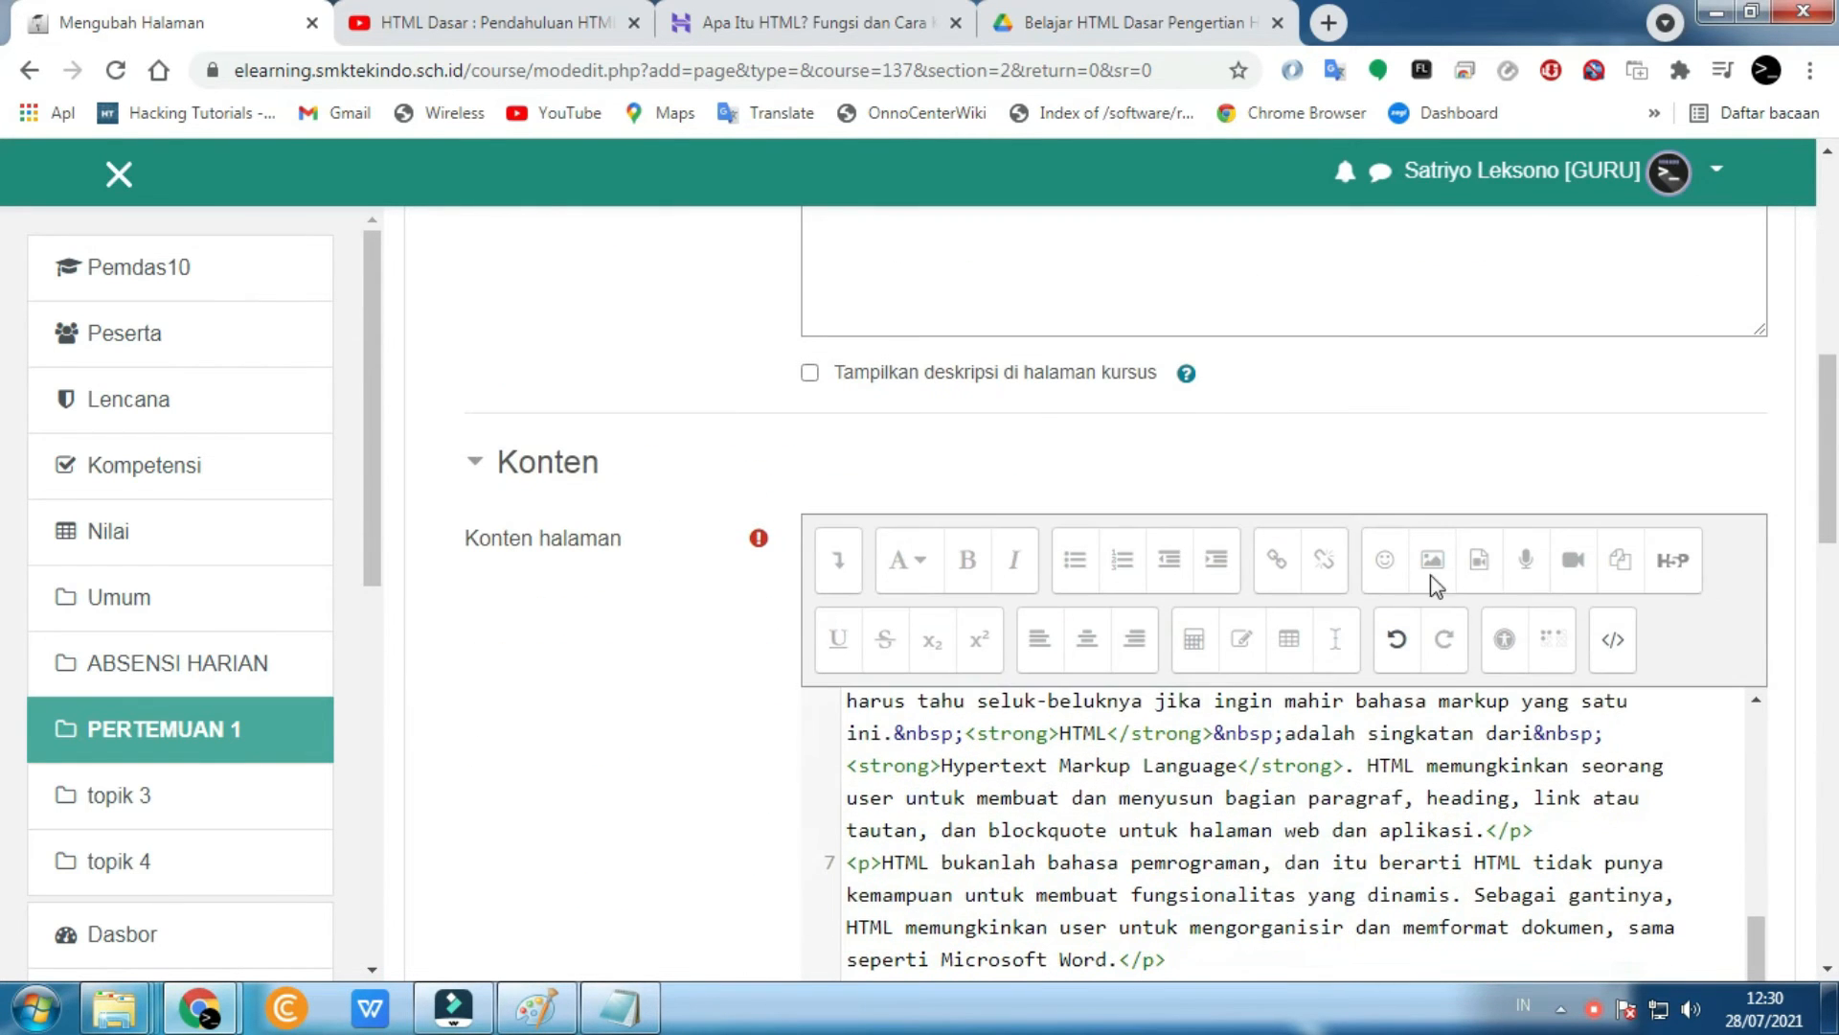
click(1615, 644)
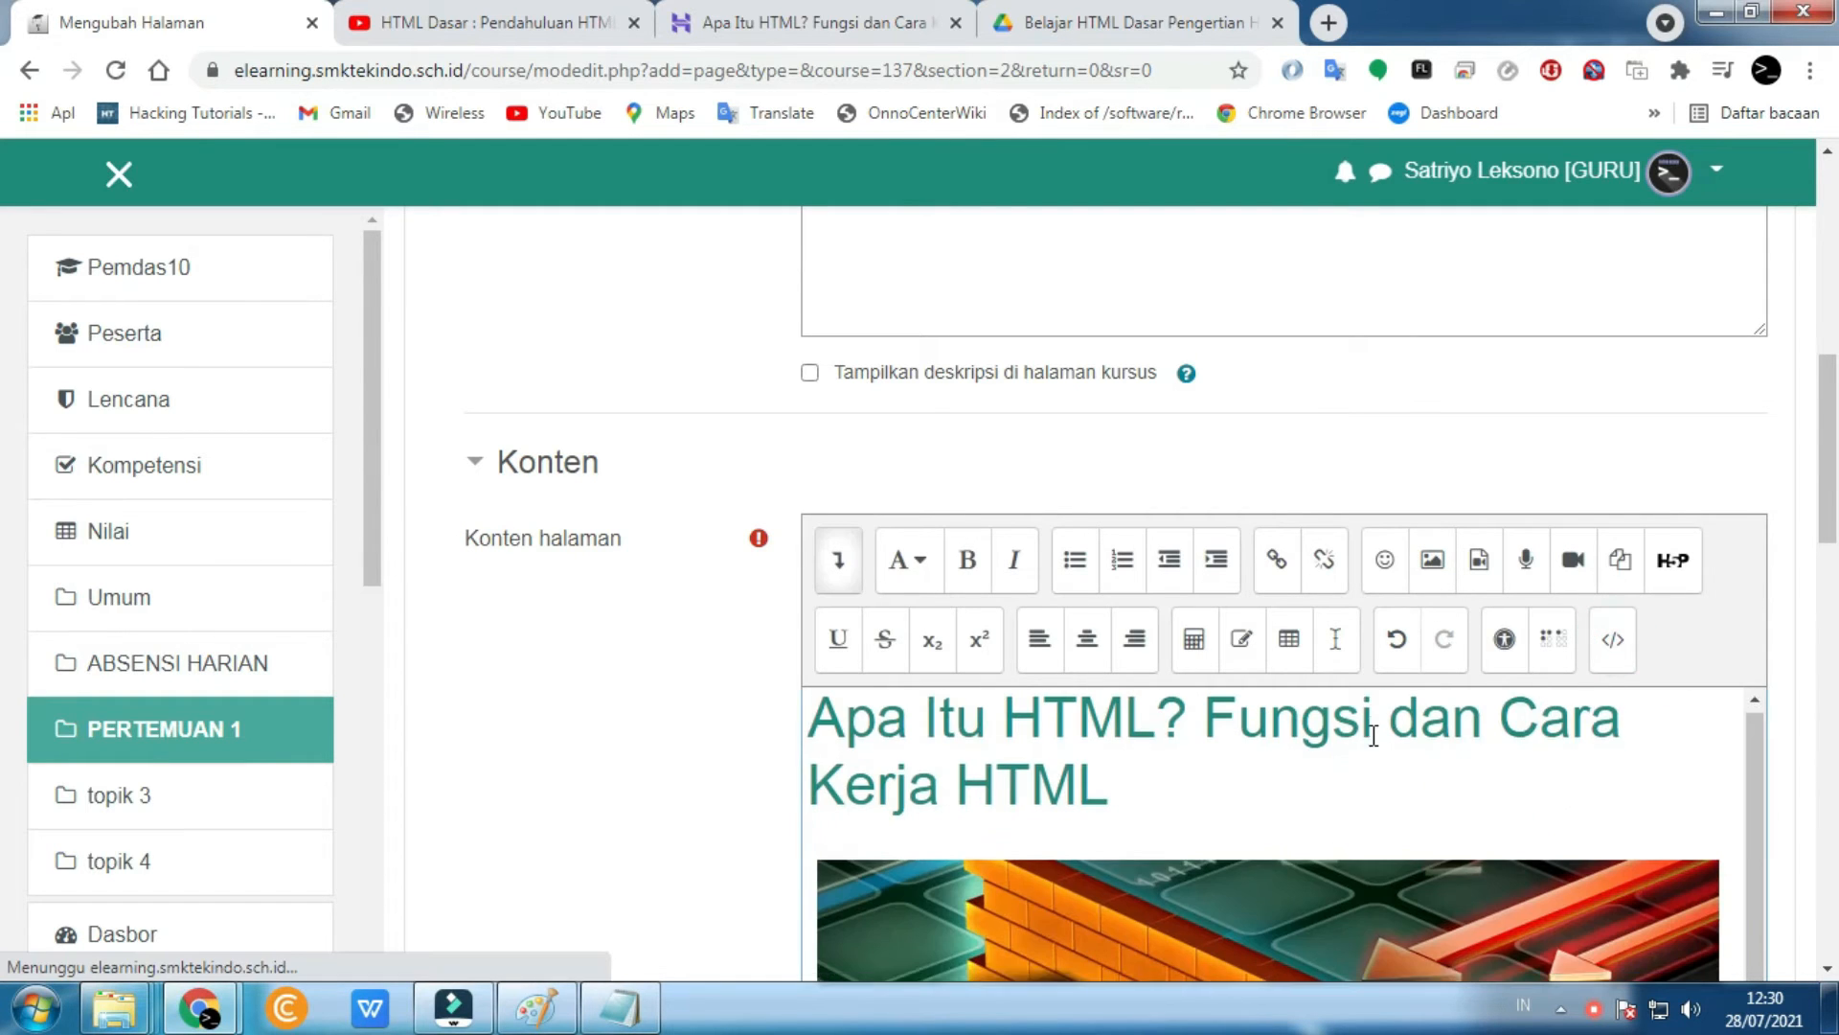
scroll(895, 731, down, 3)
scroll(783, 723, down, 1)
scroll(895, 680, down, 5)
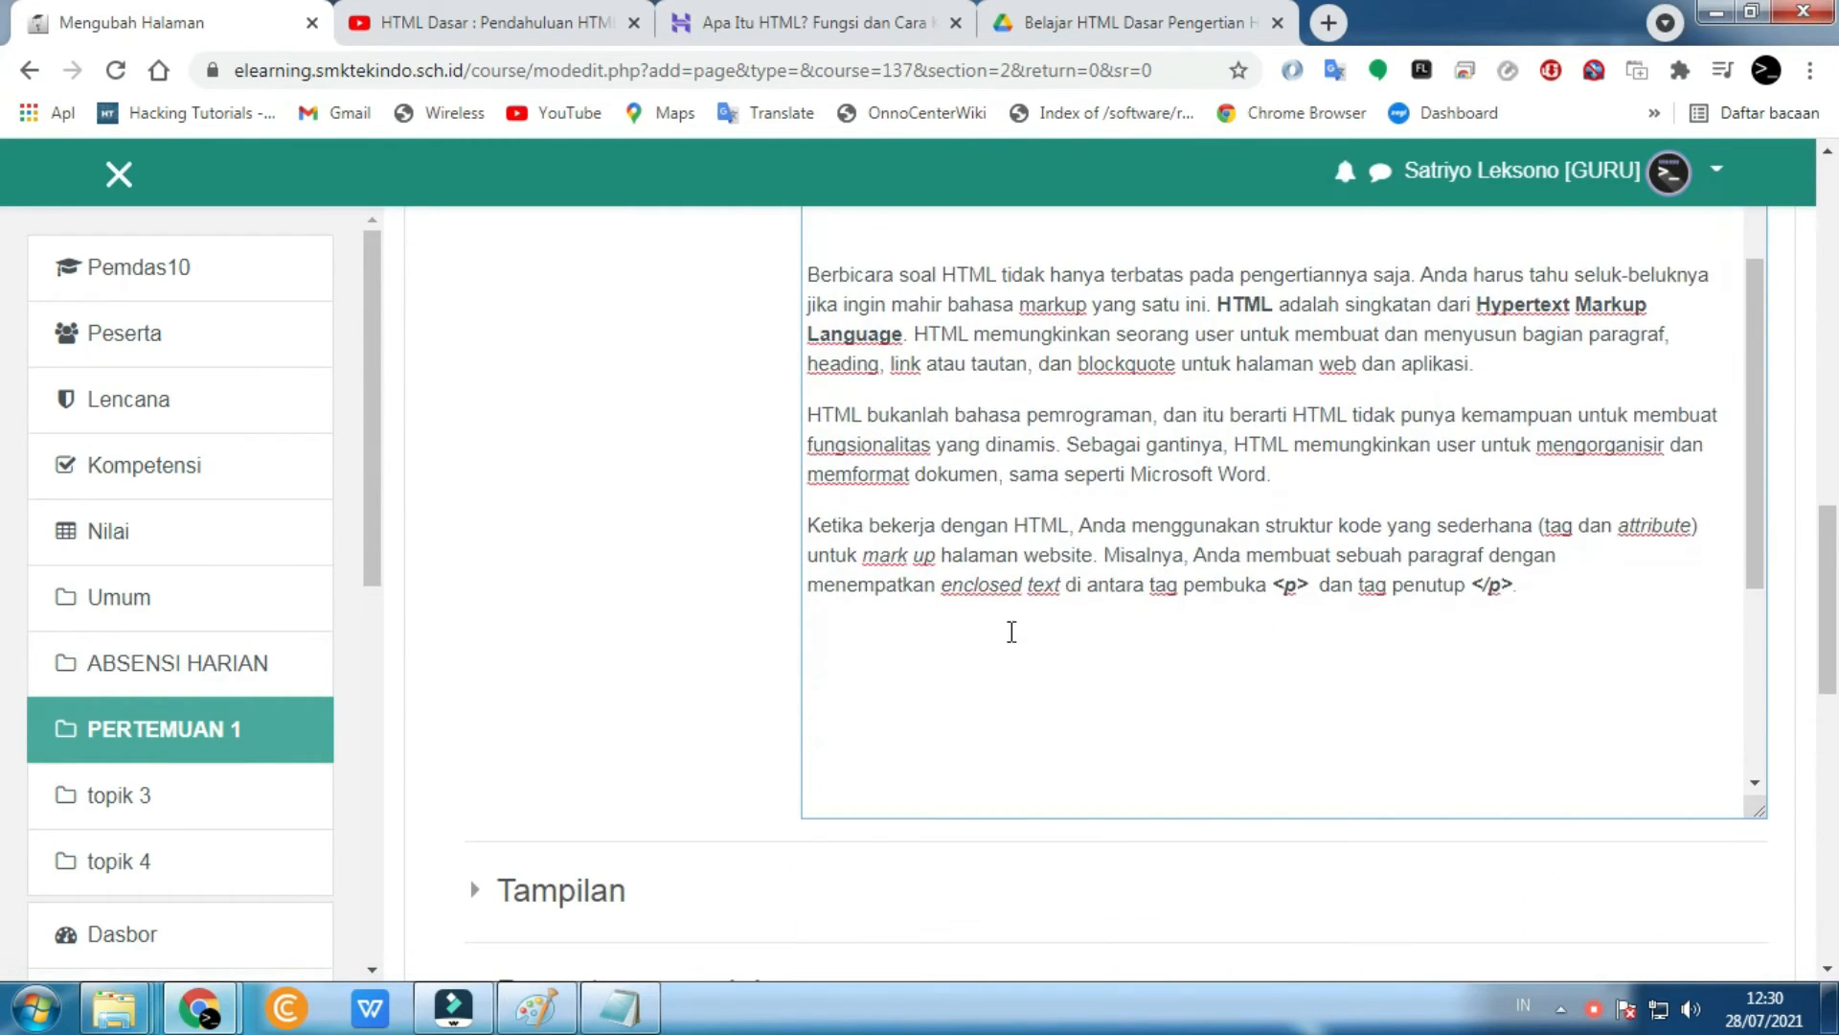
scroll(1006, 628, down, 3)
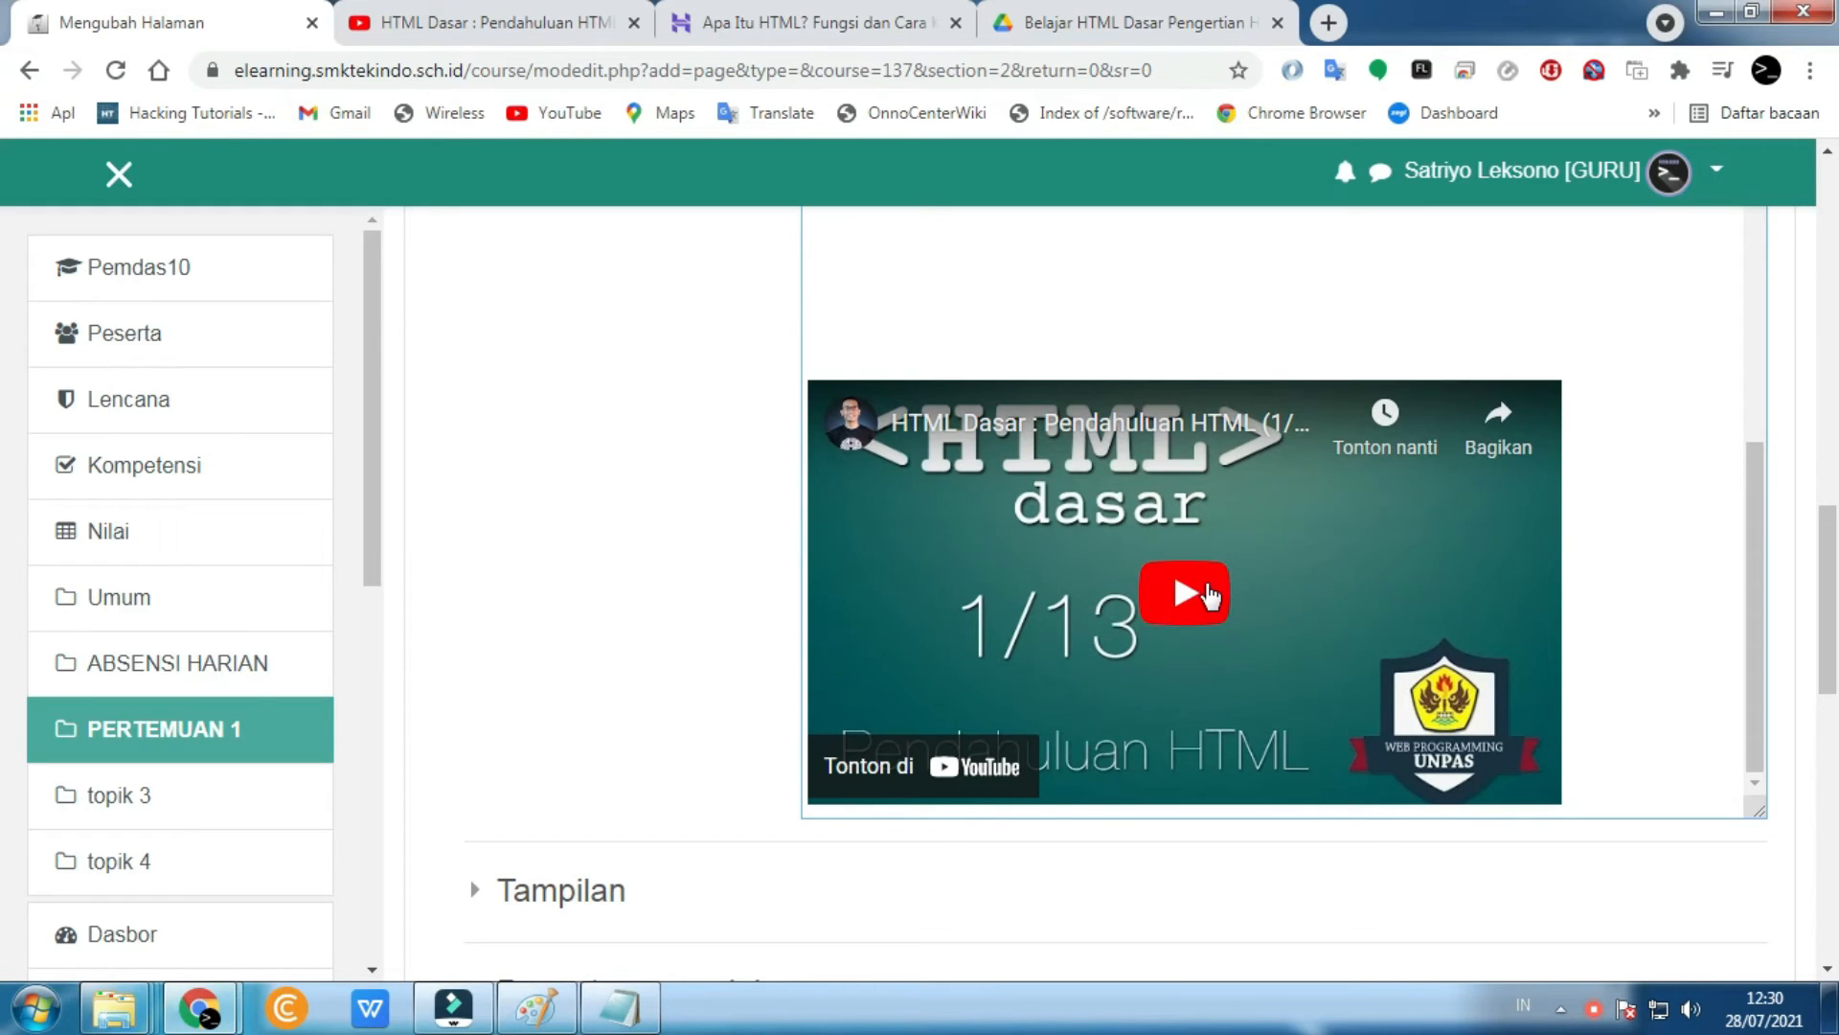
scroll(1209, 596, down, 7)
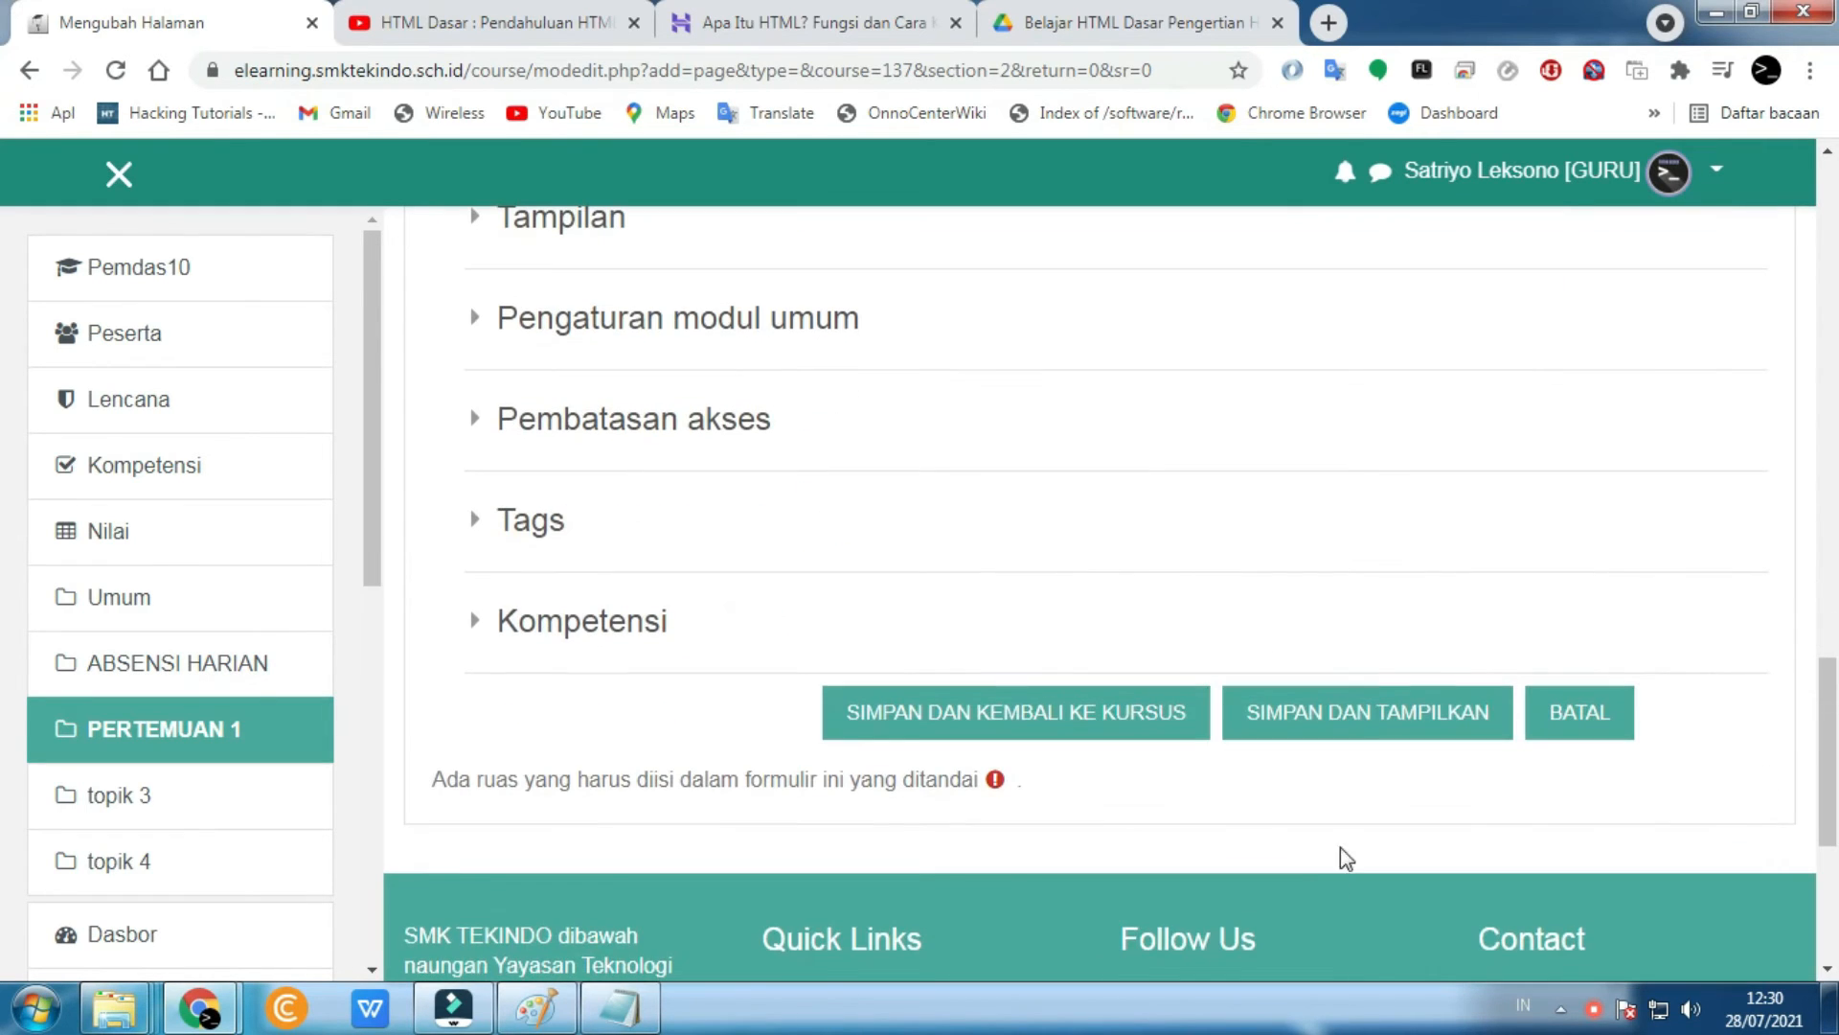
click(1013, 726)
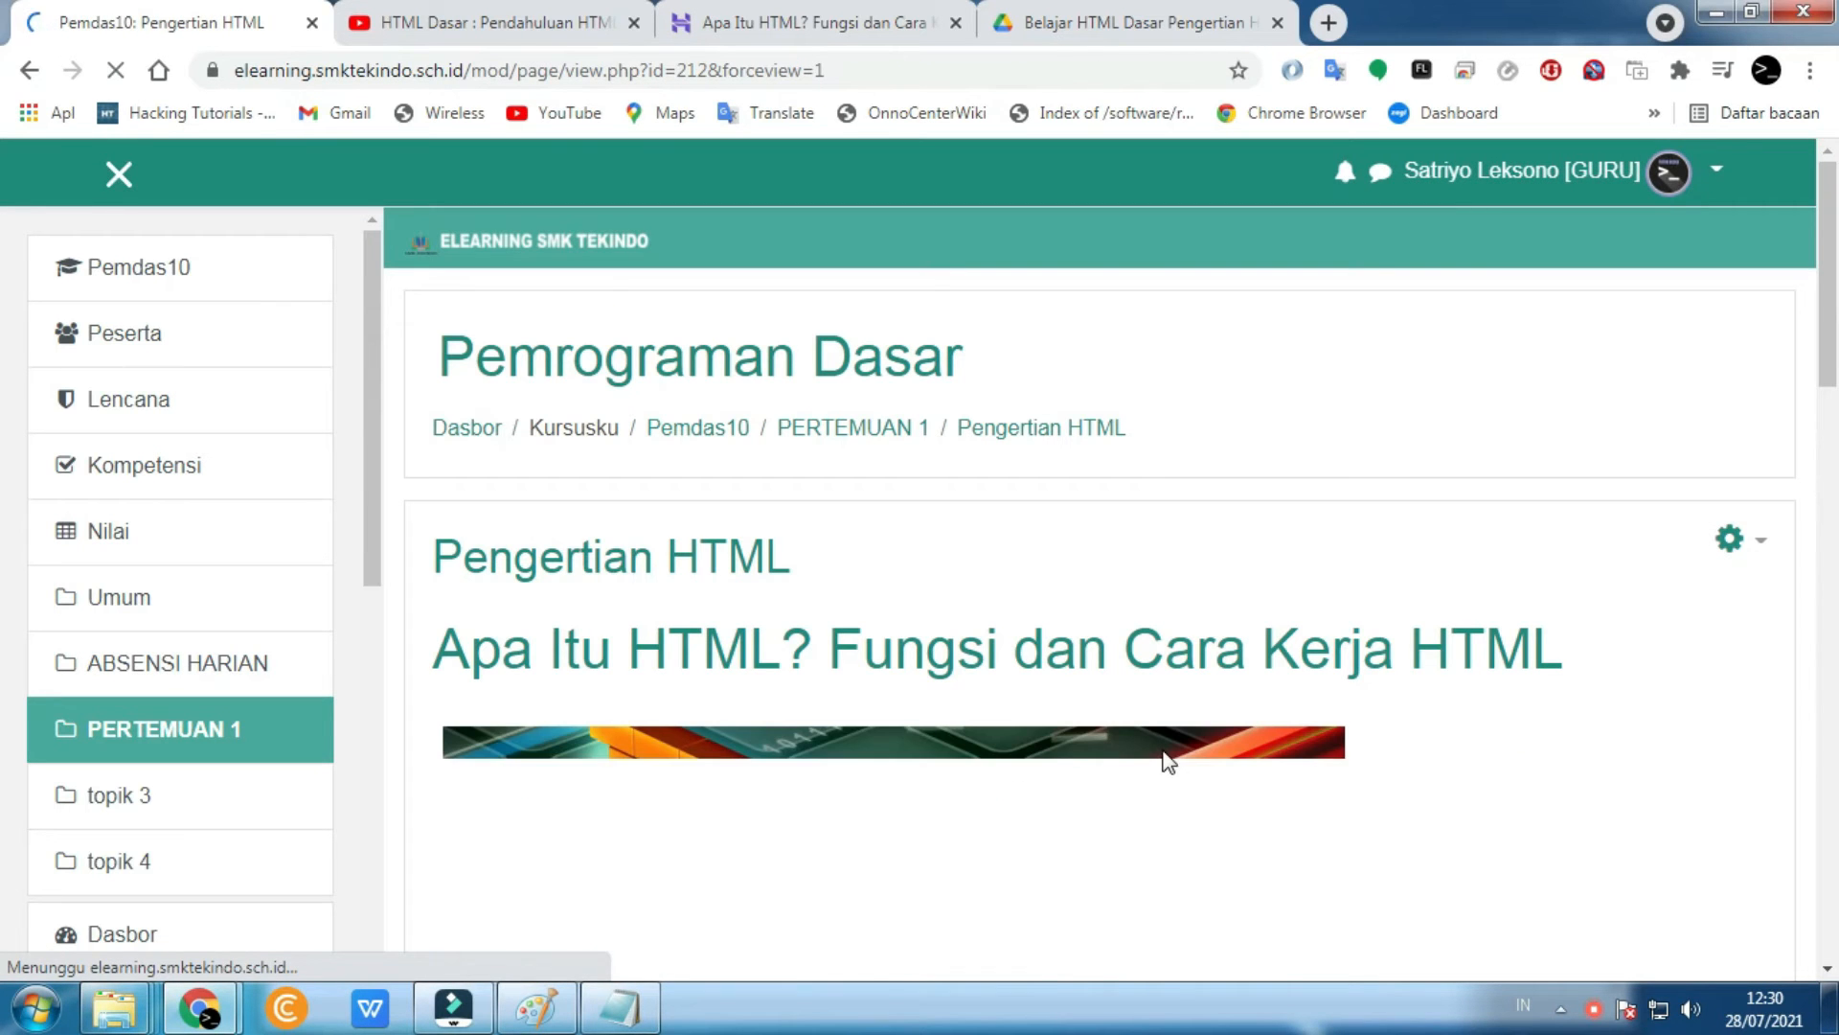
scroll(1163, 750, down, 15)
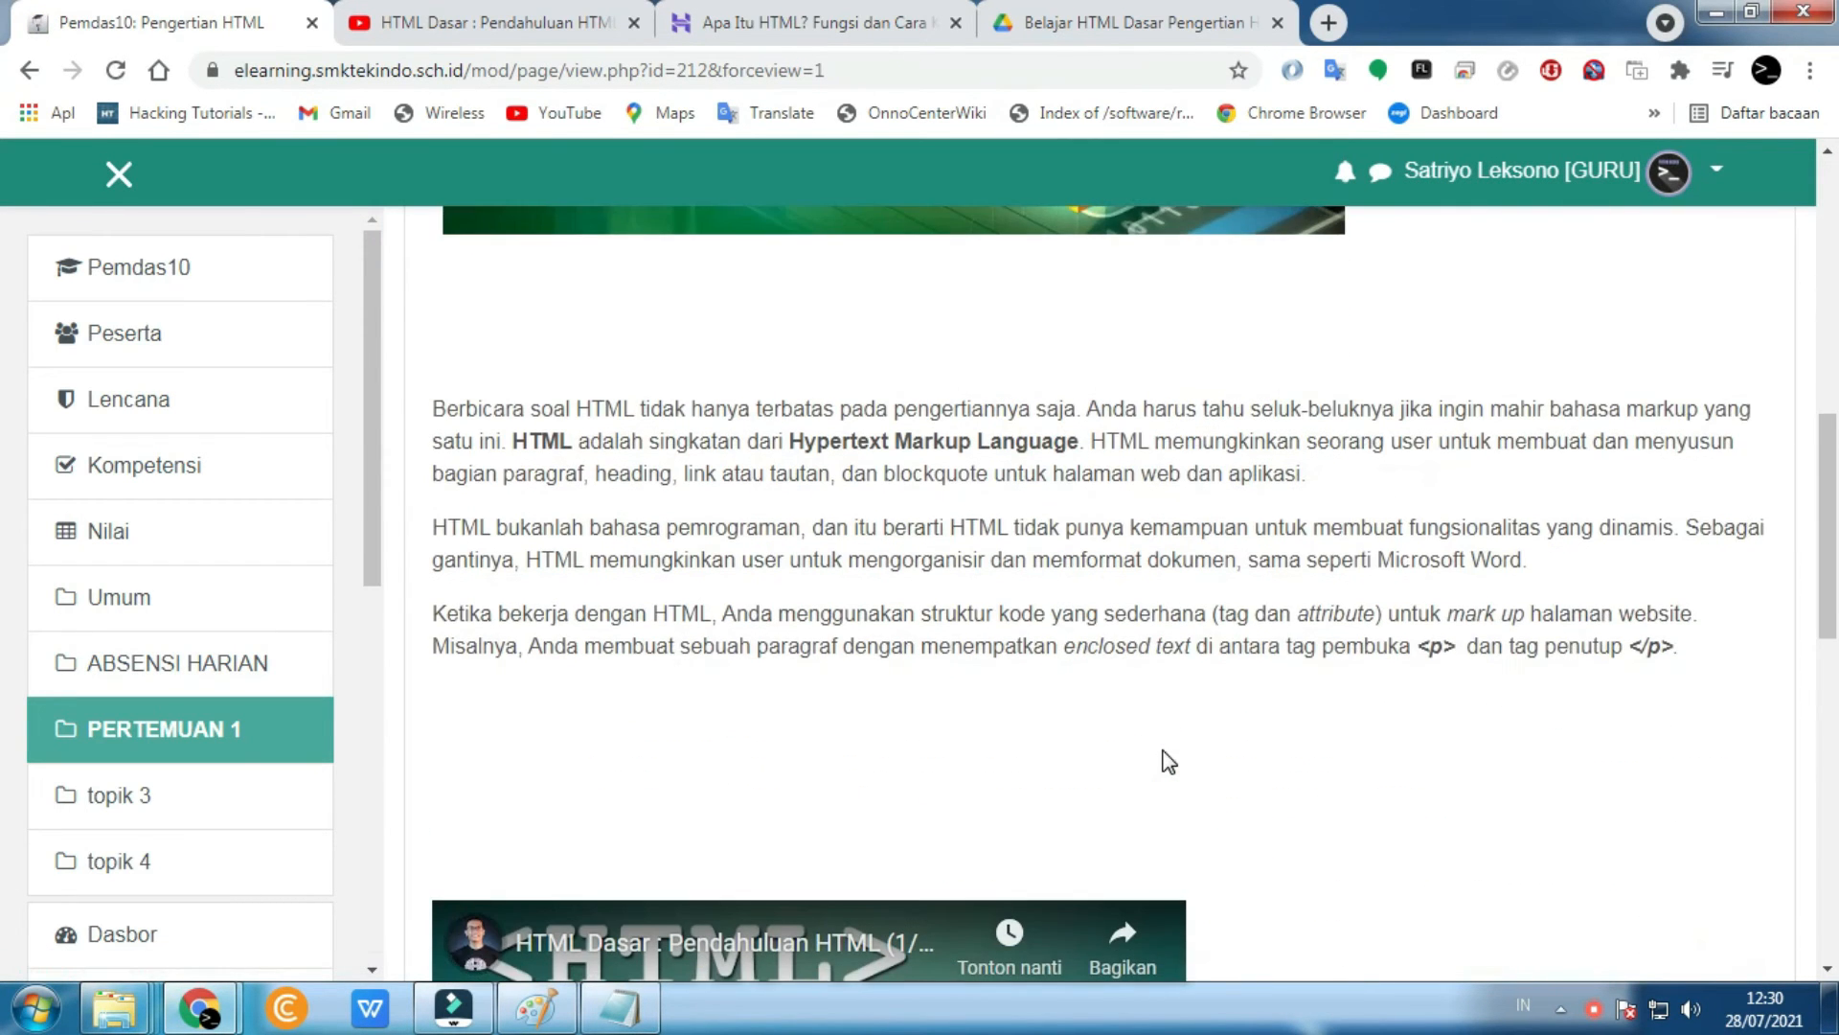
scroll(1163, 757, down, 5)
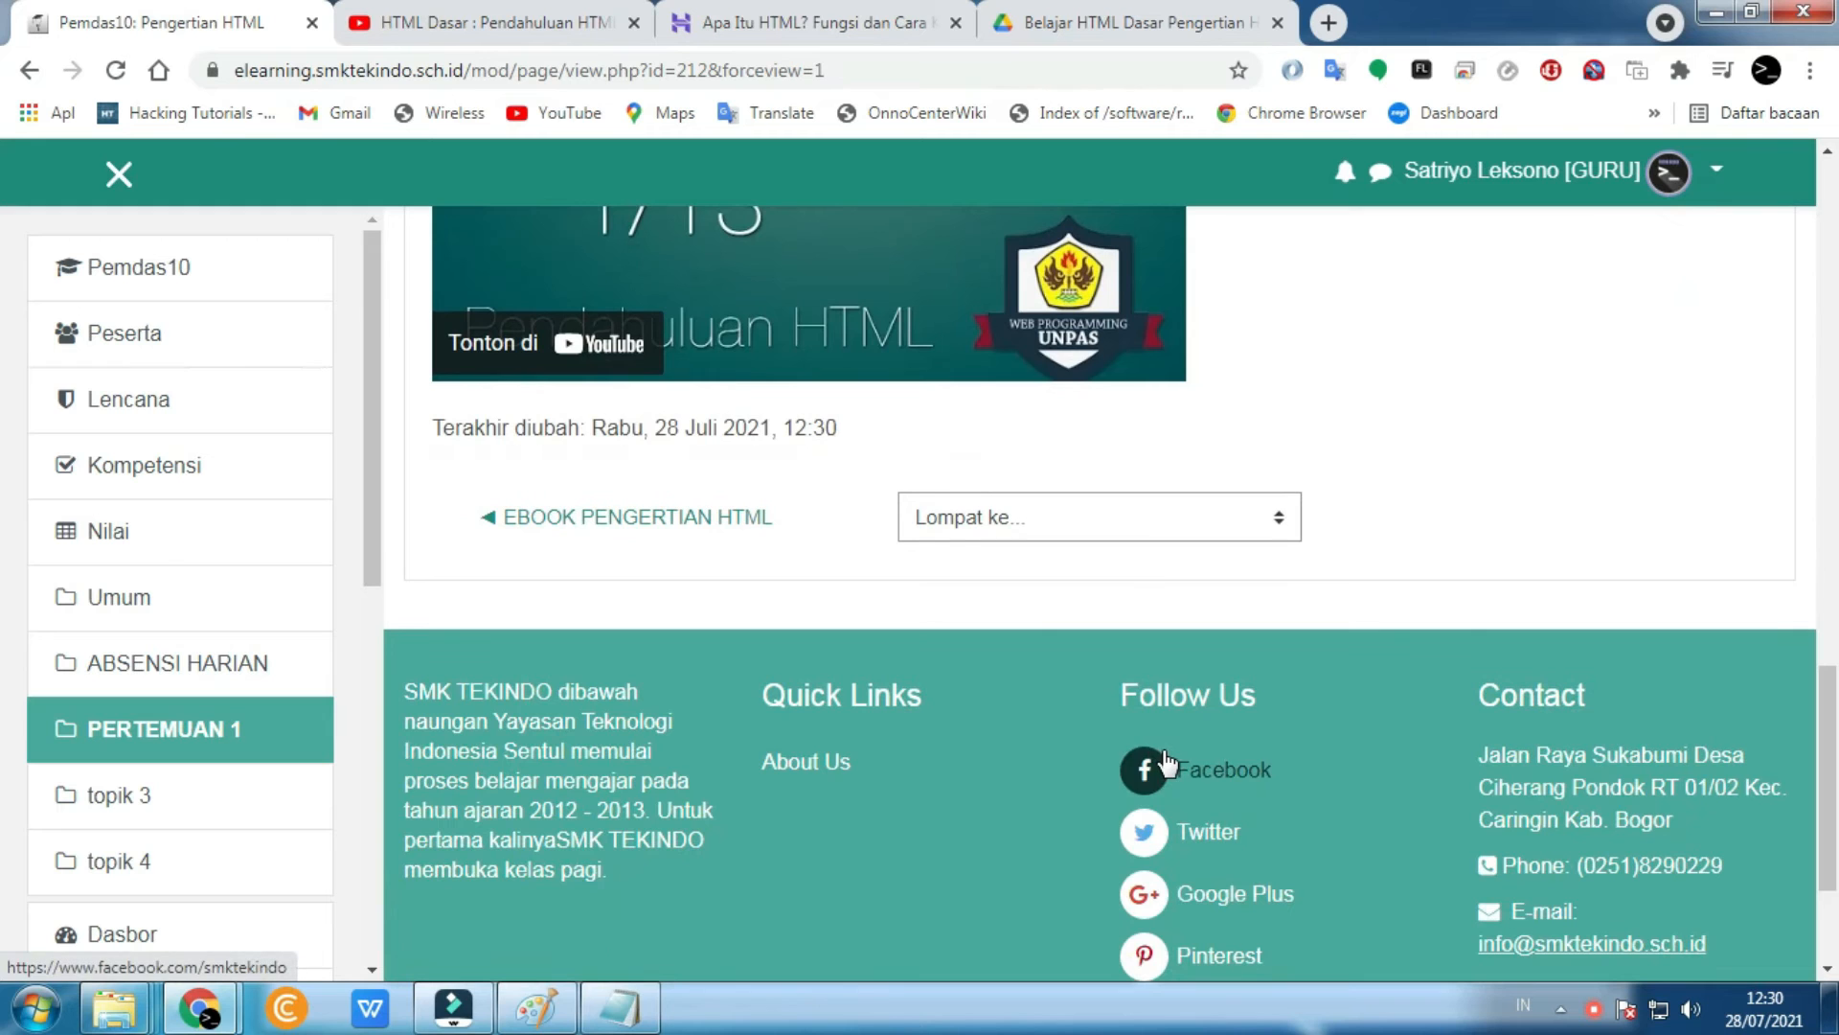
scroll(1163, 757, up, 5)
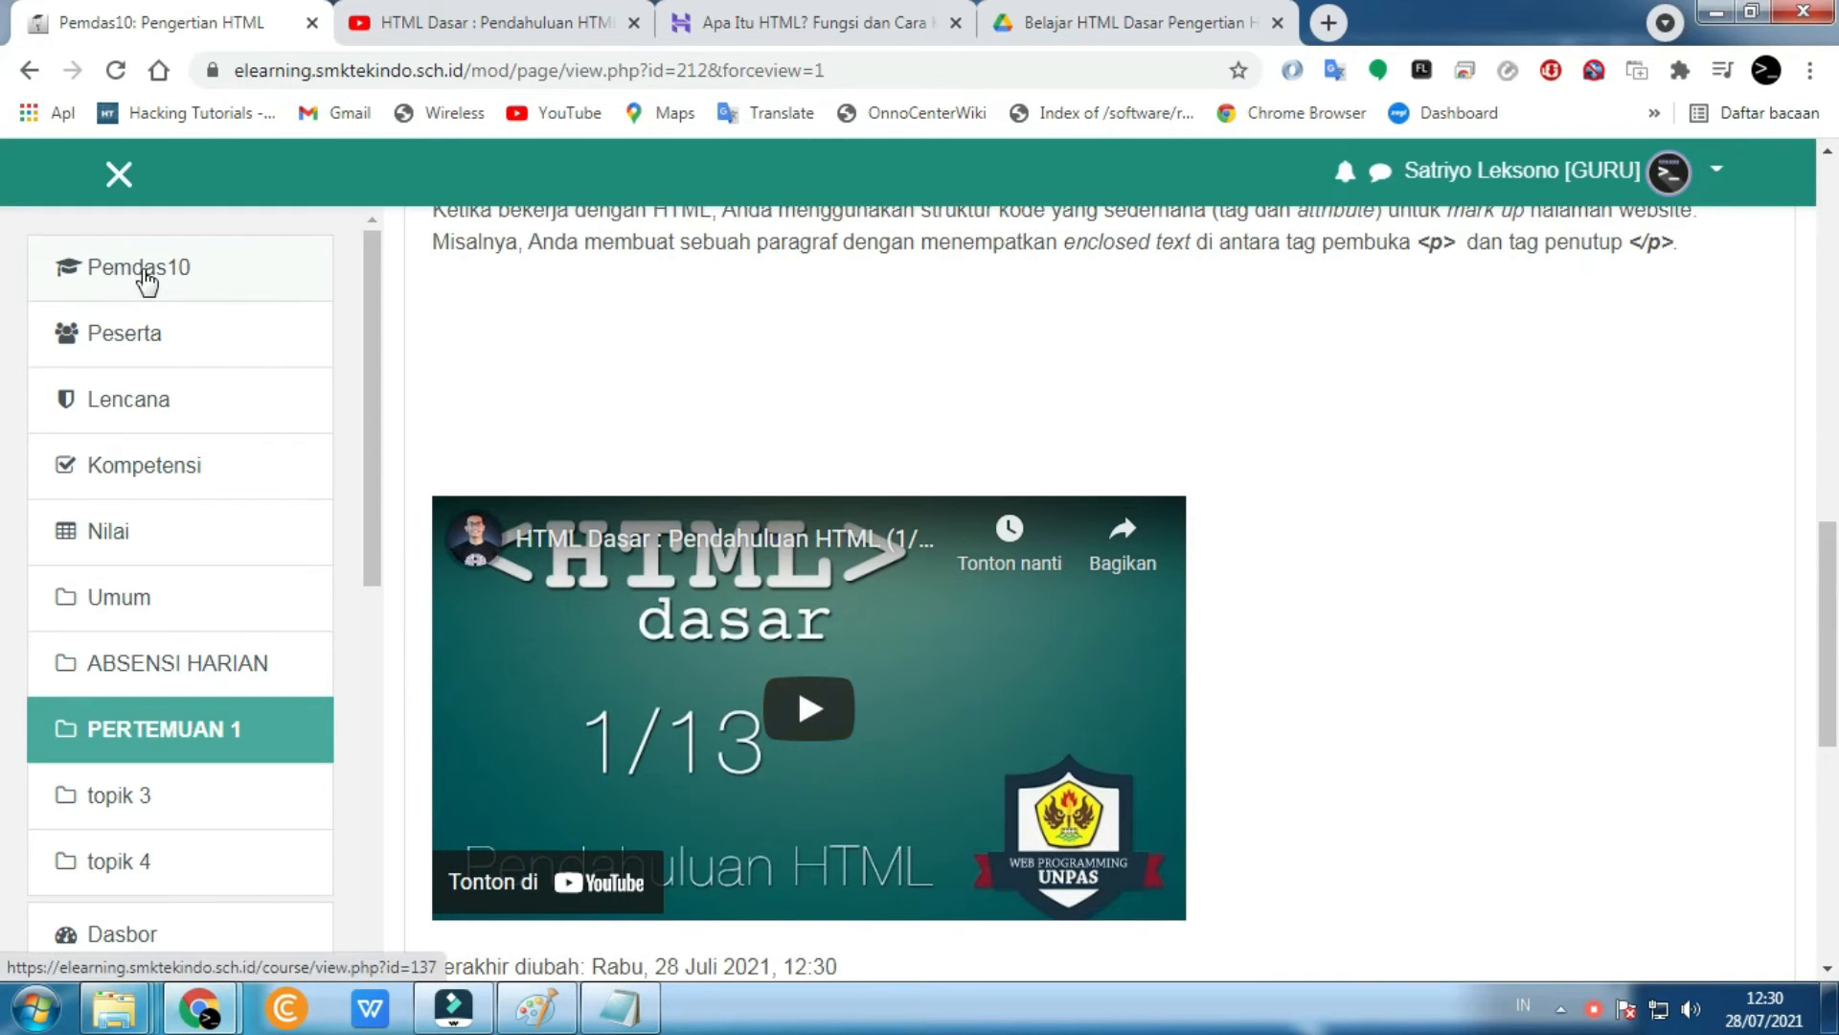
- From the Pemdas10 course page, switch the view to the SISWA (student) role
click(135, 272)
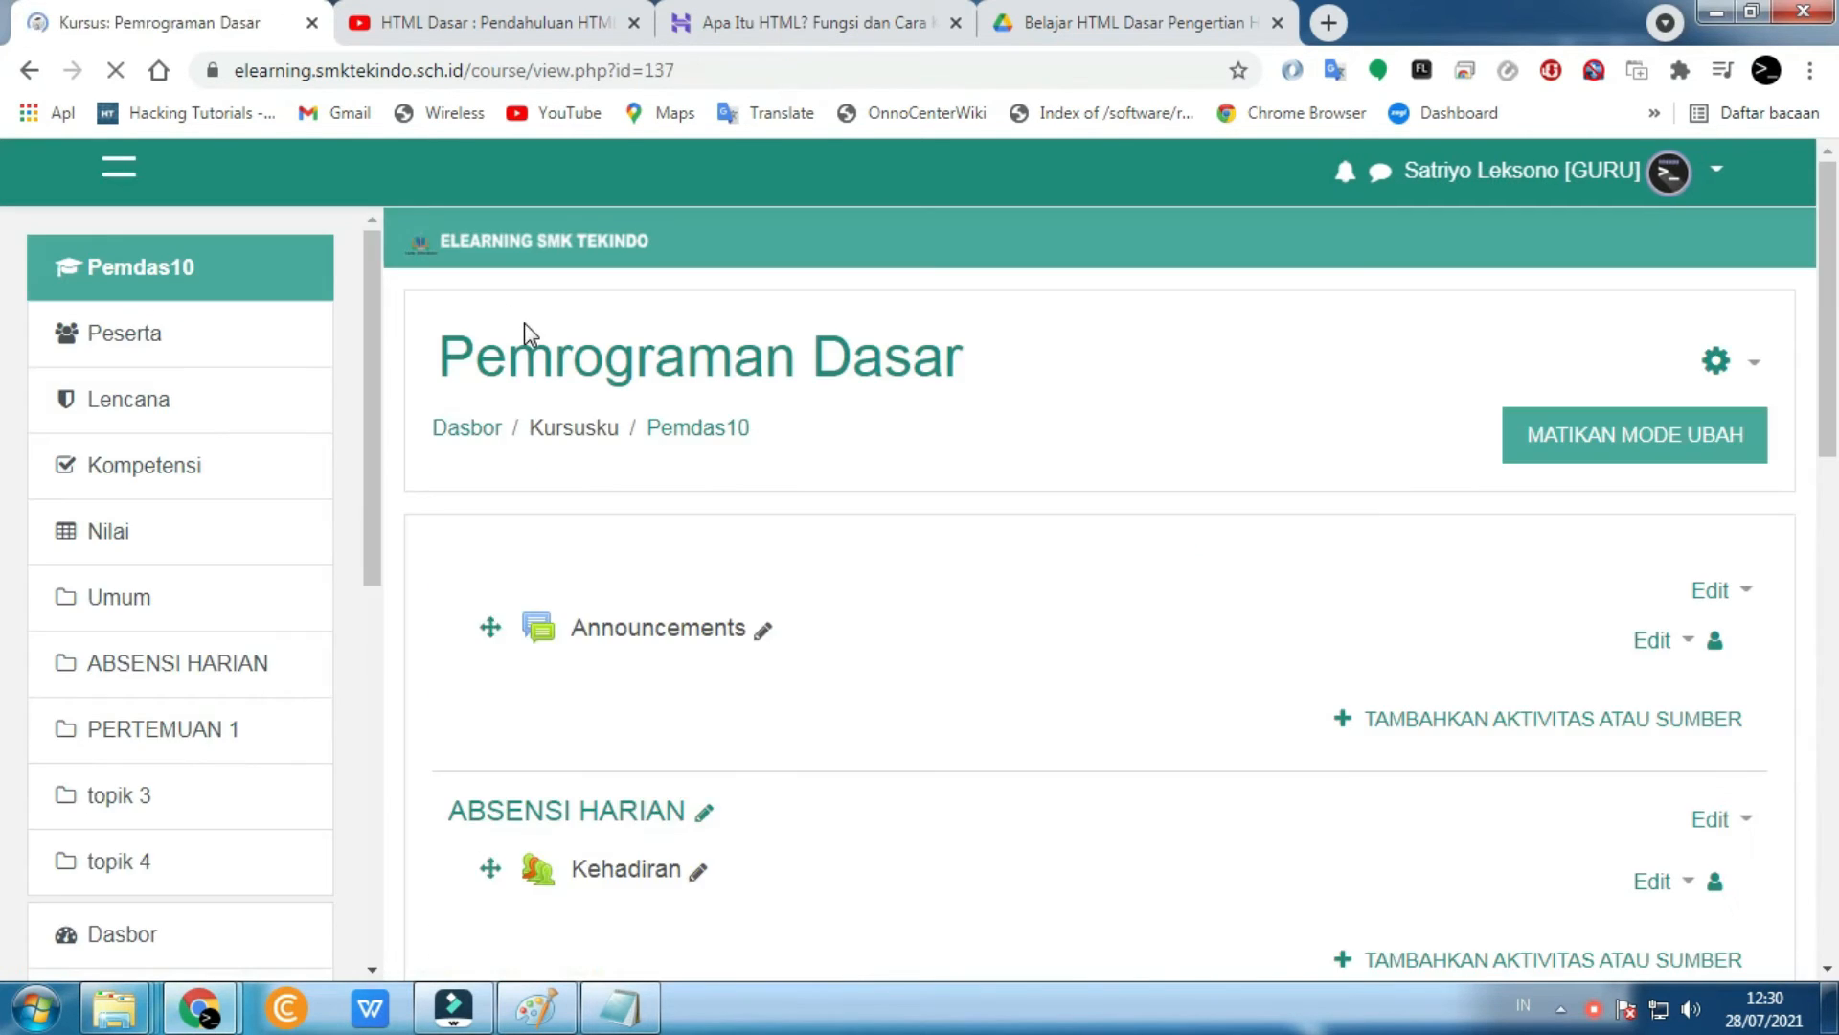
click(1667, 172)
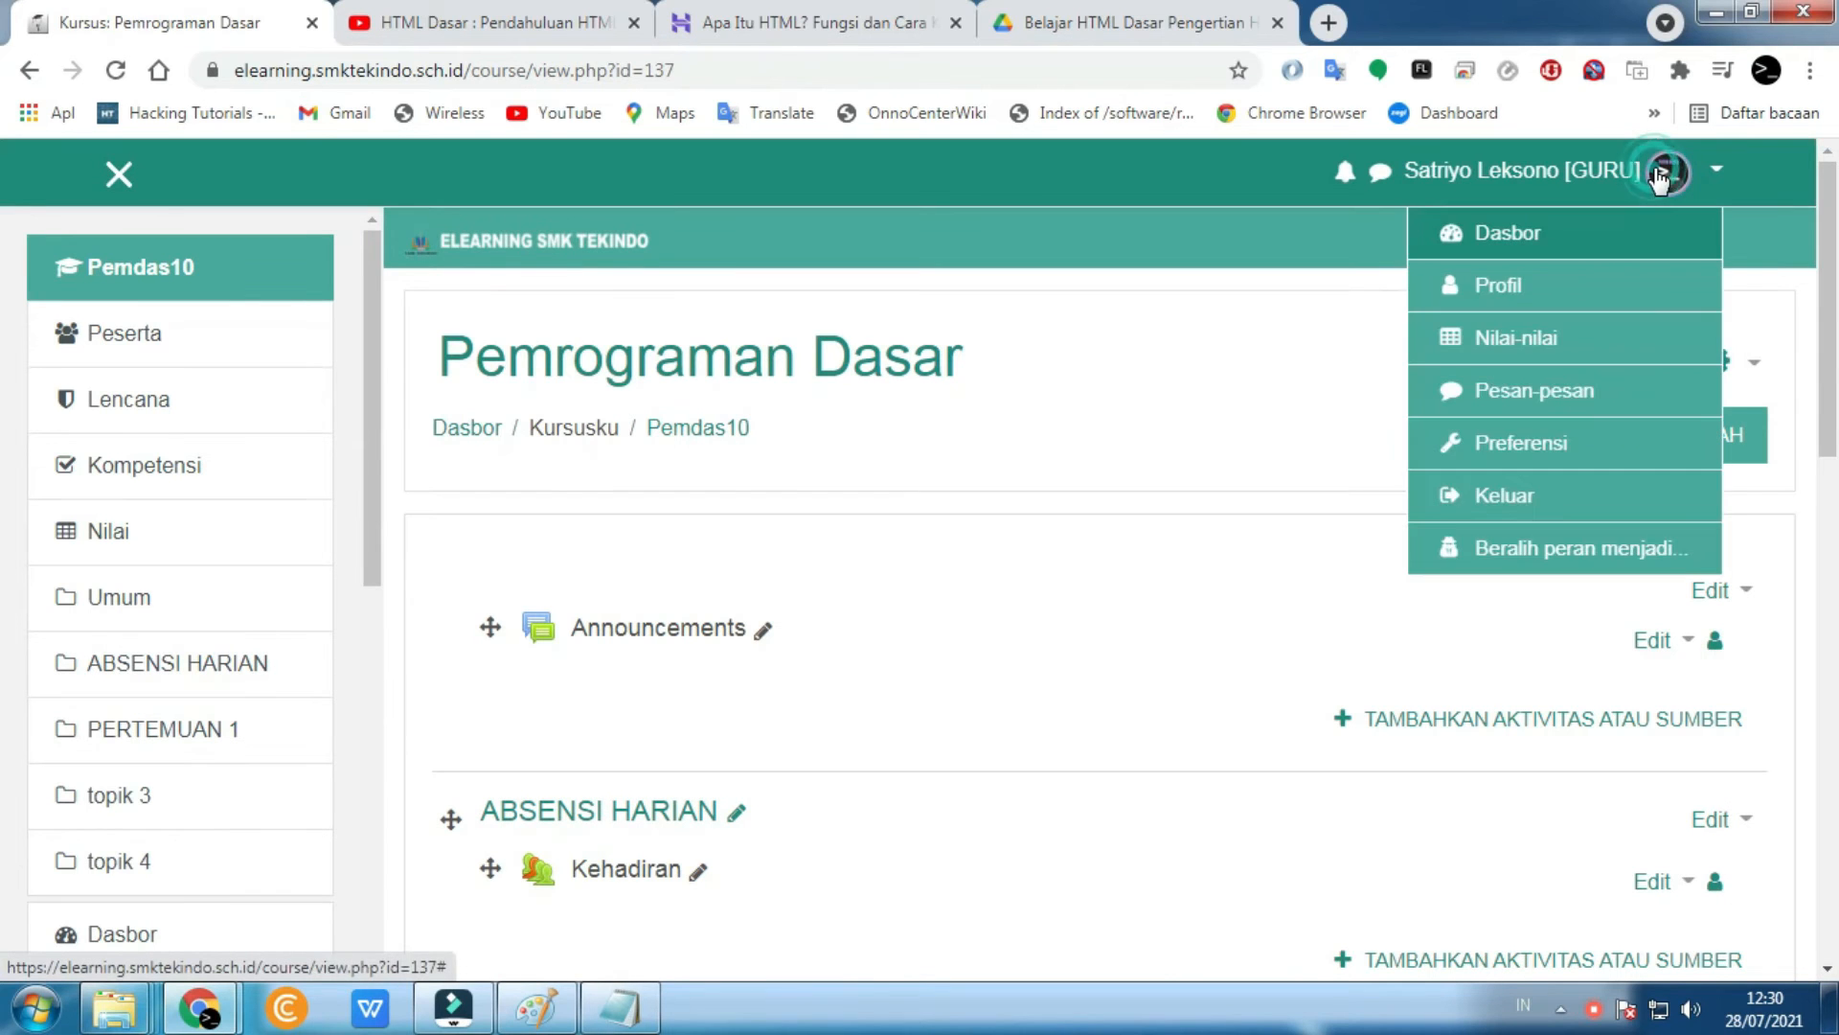
click(1669, 172)
click(1669, 172)
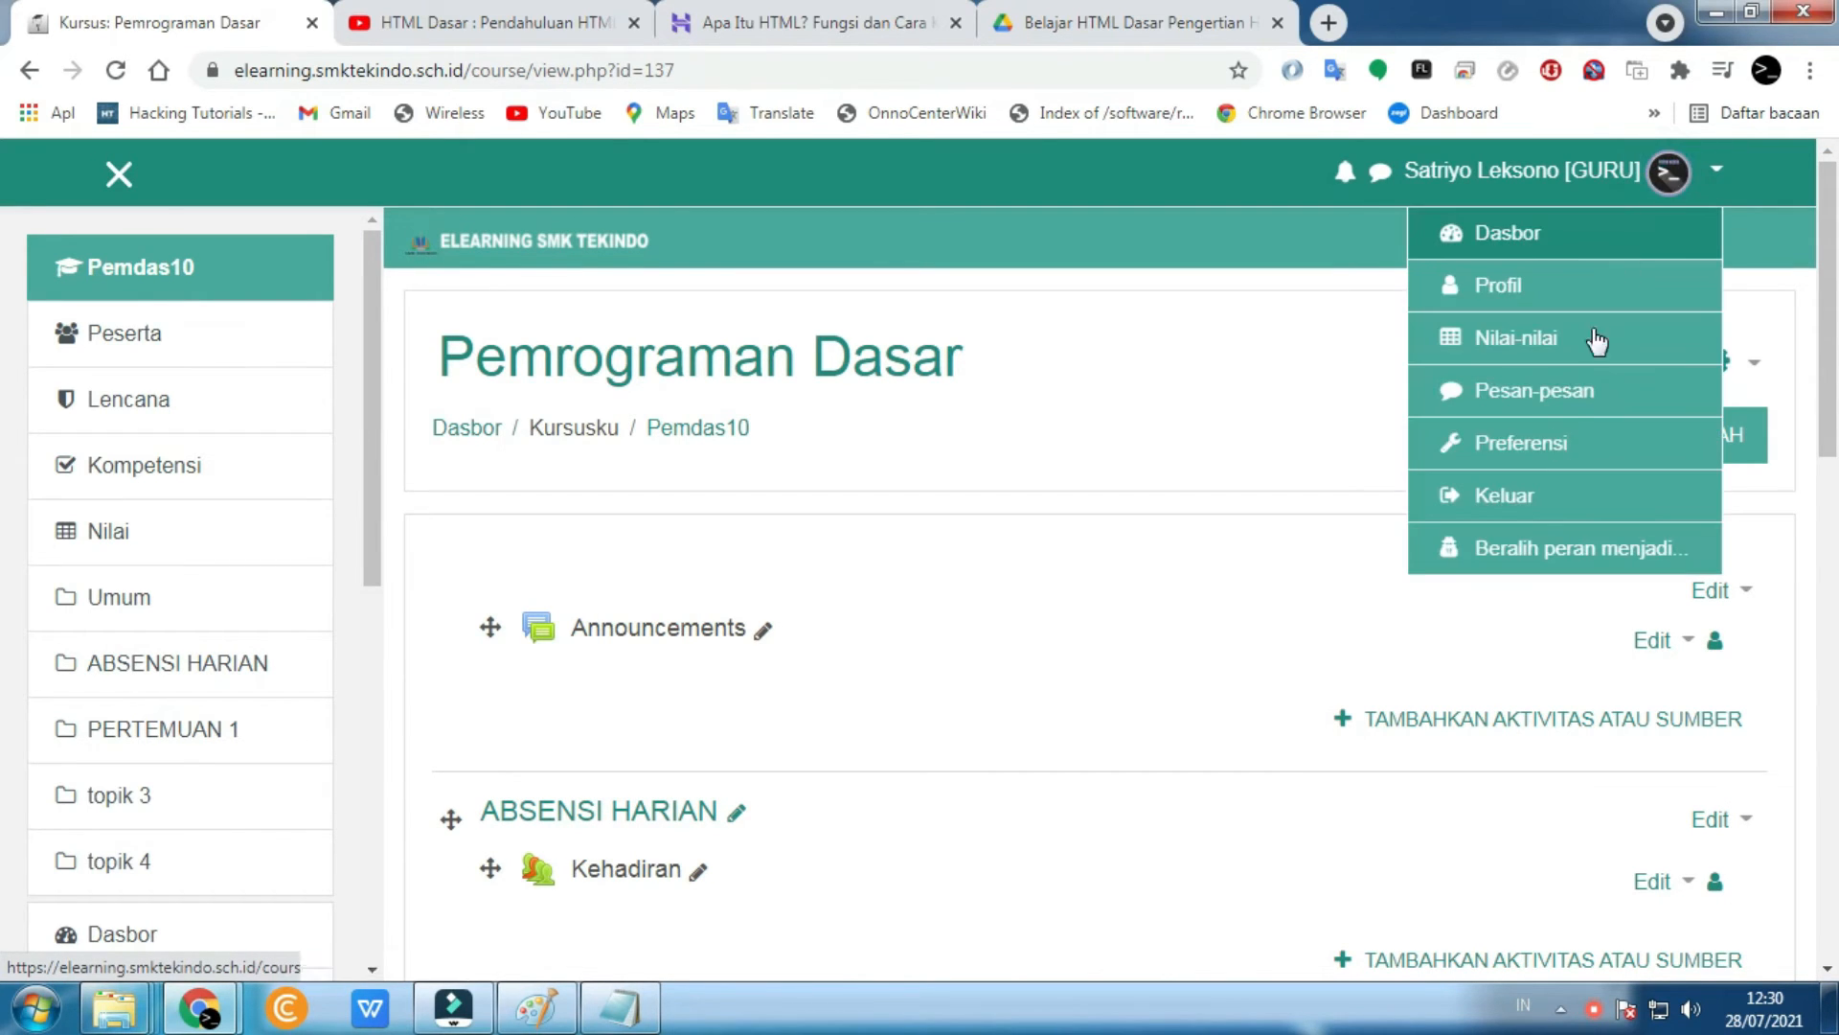
click(1501, 566)
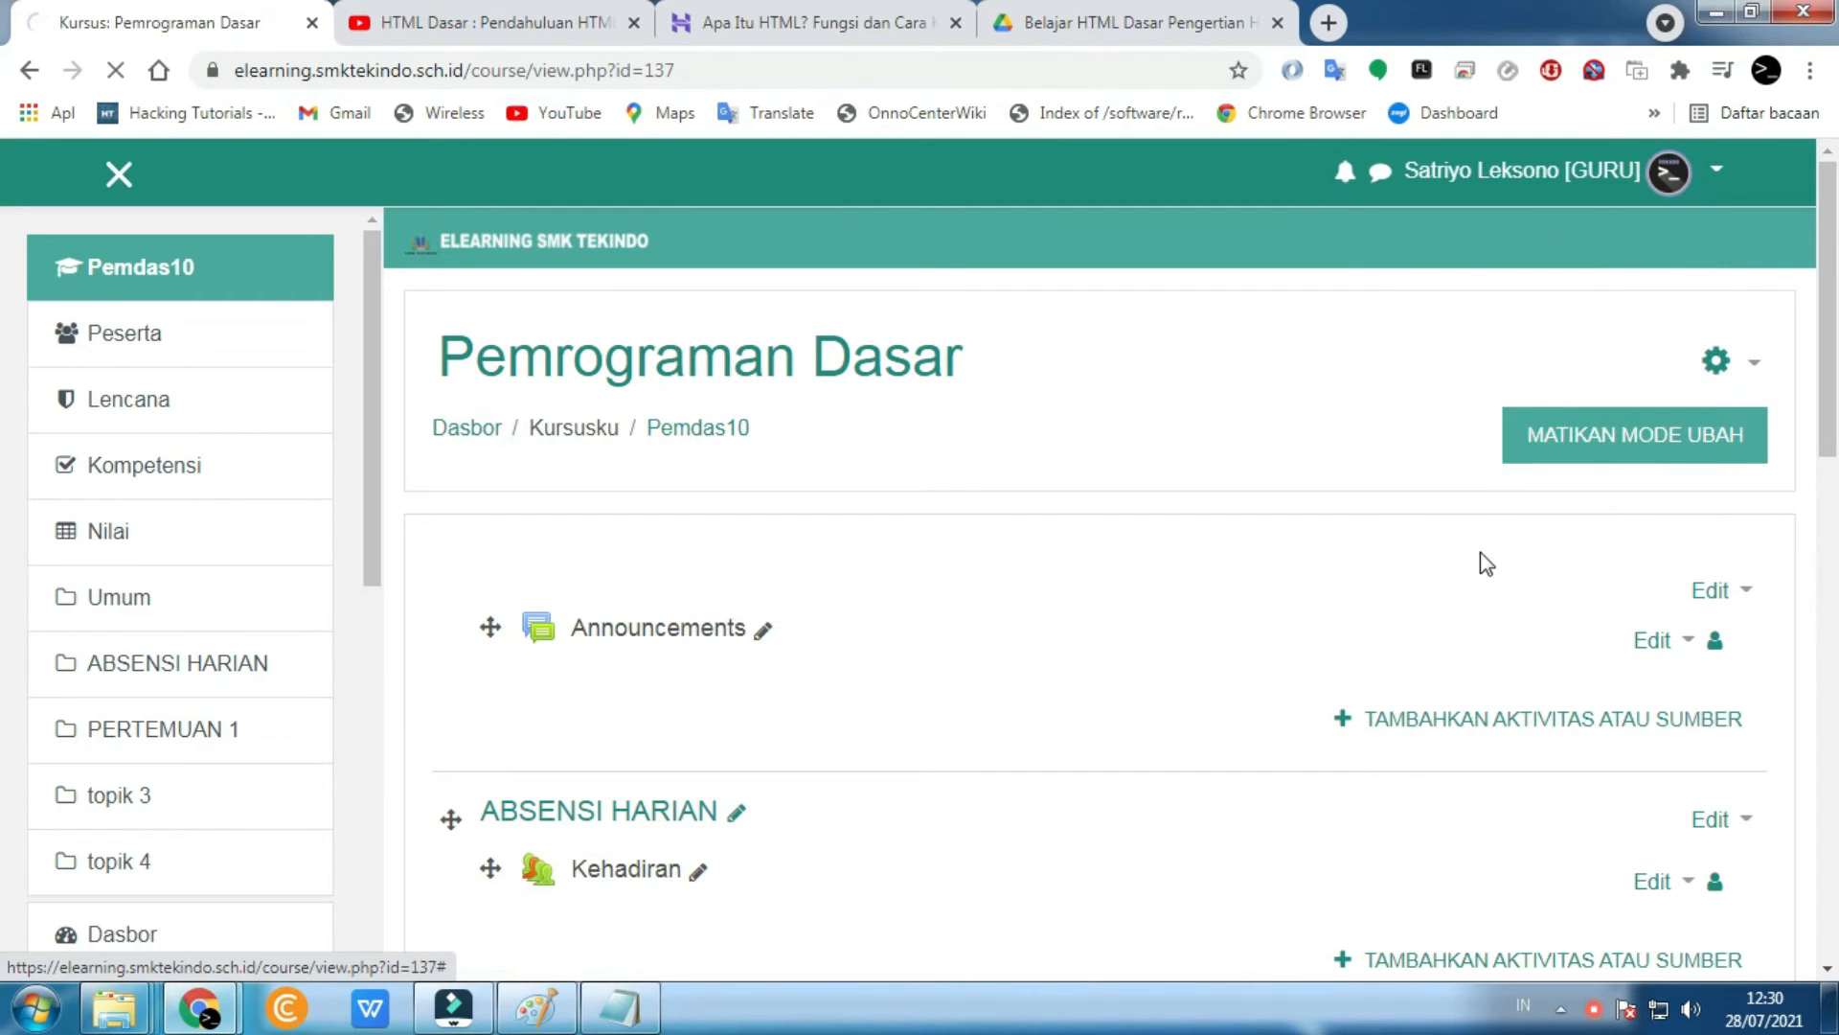
click(529, 822)
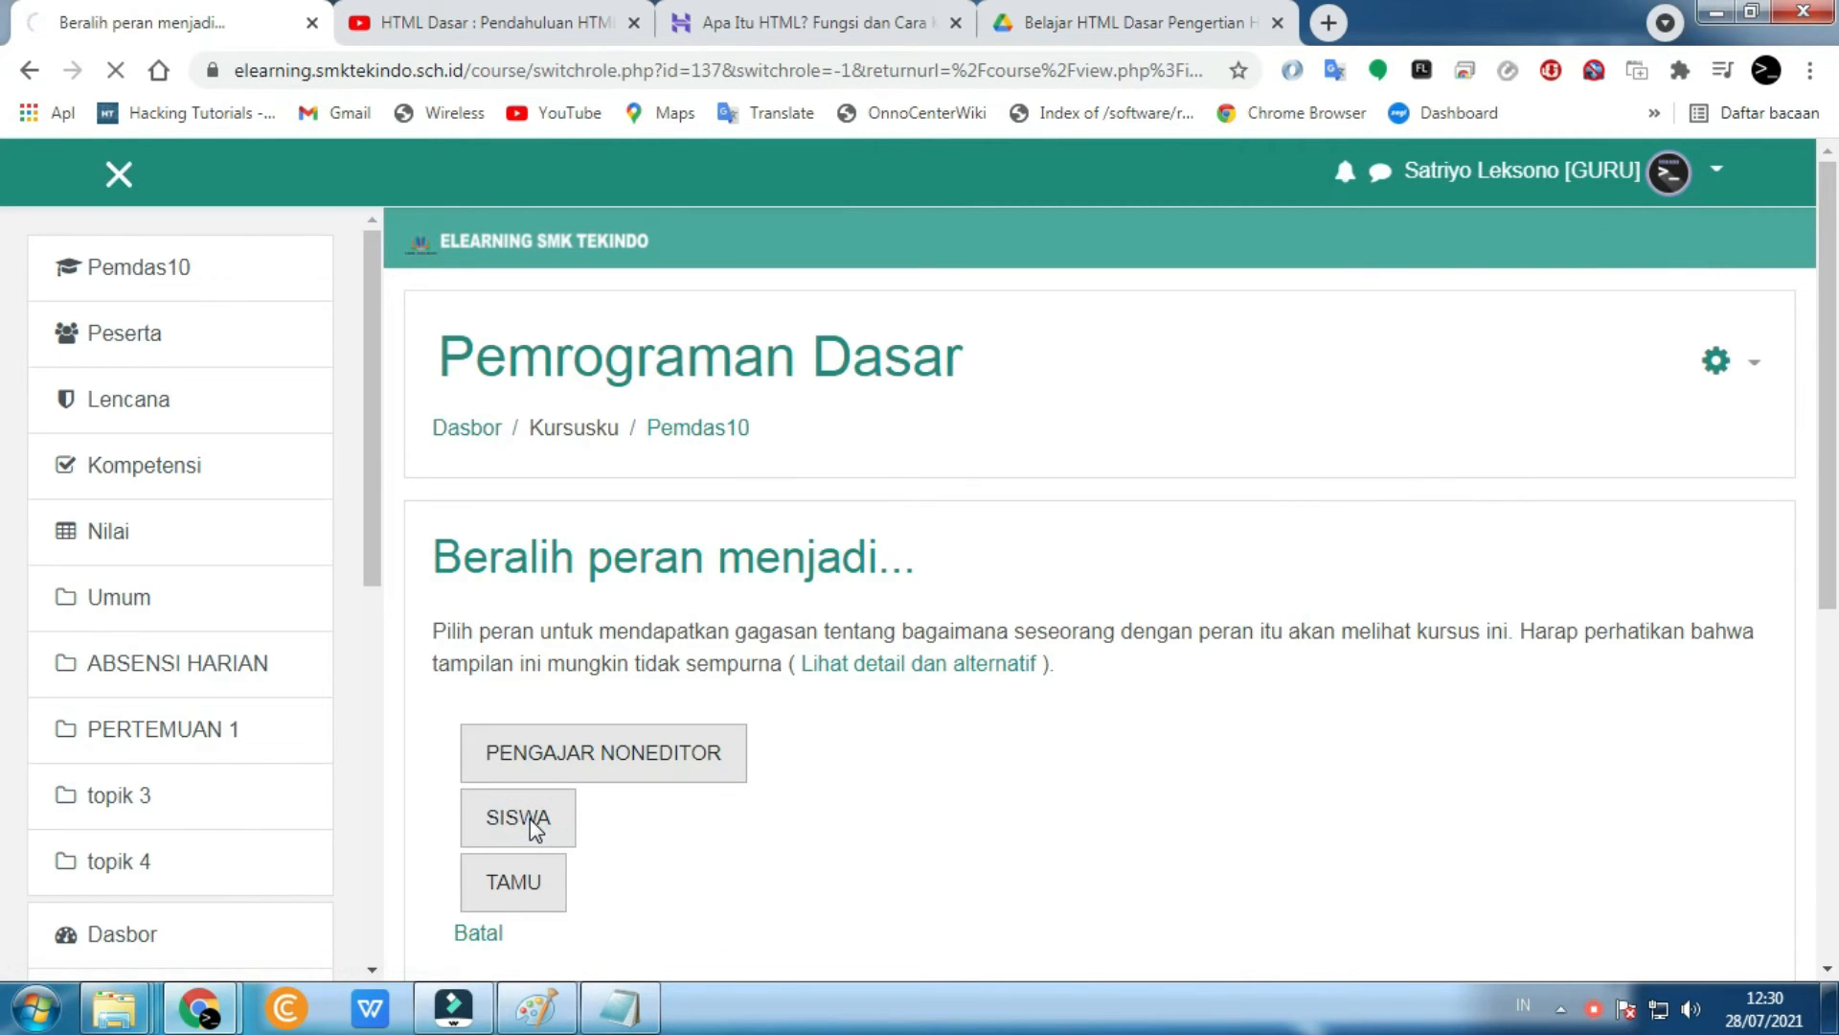
- As a student, open and read the Pengertian HTML page, then return to Pemdas10
scroll(531, 826, down, 5)
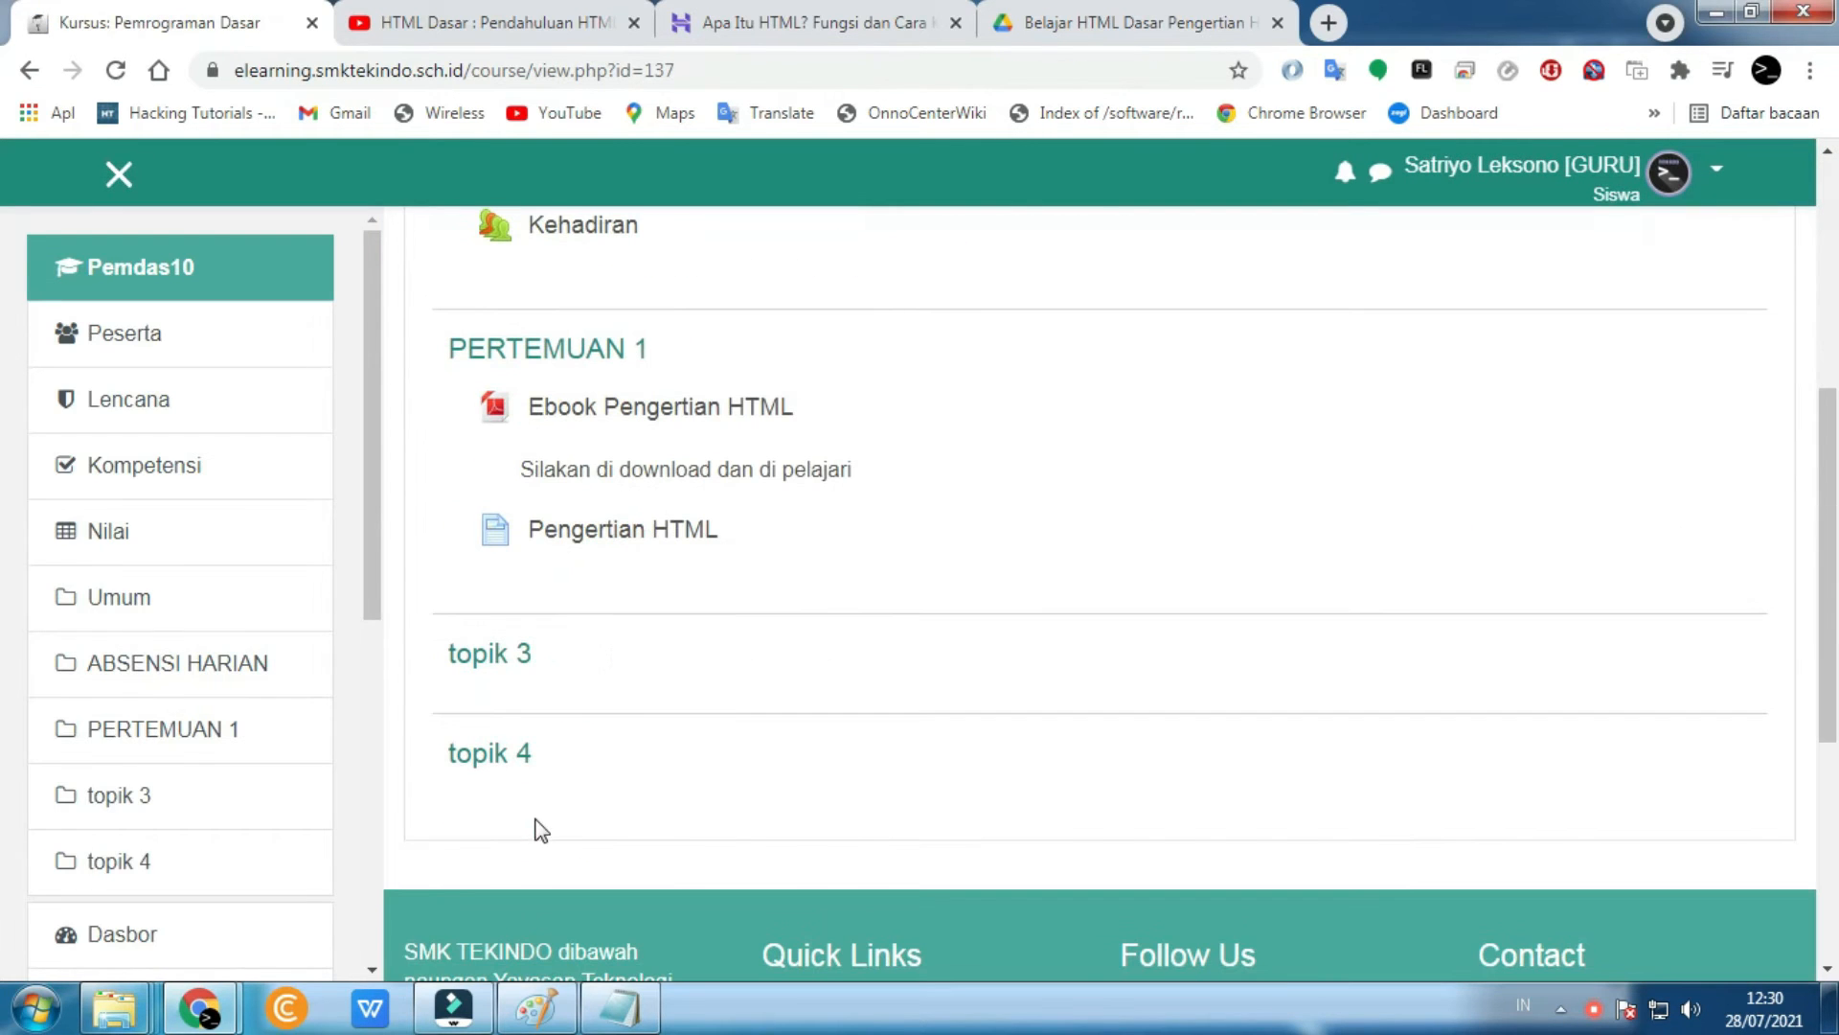
click(610, 551)
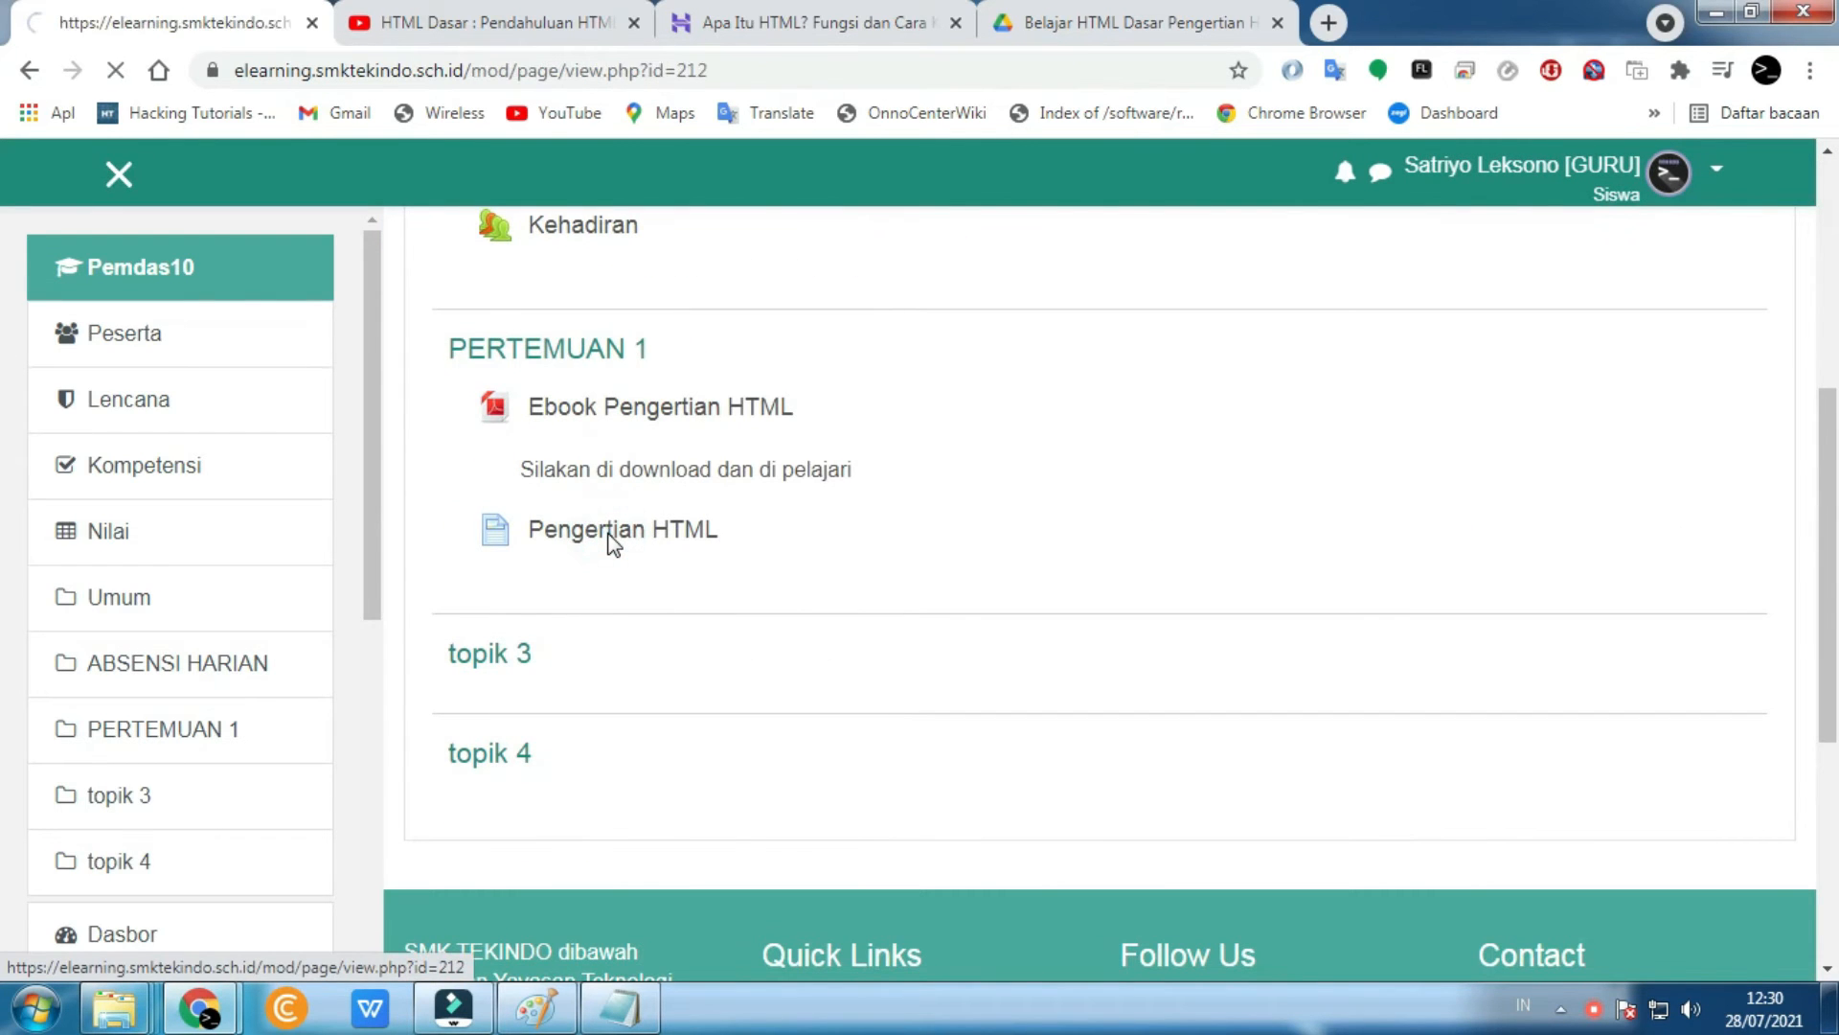
scroll(610, 551, down, 10)
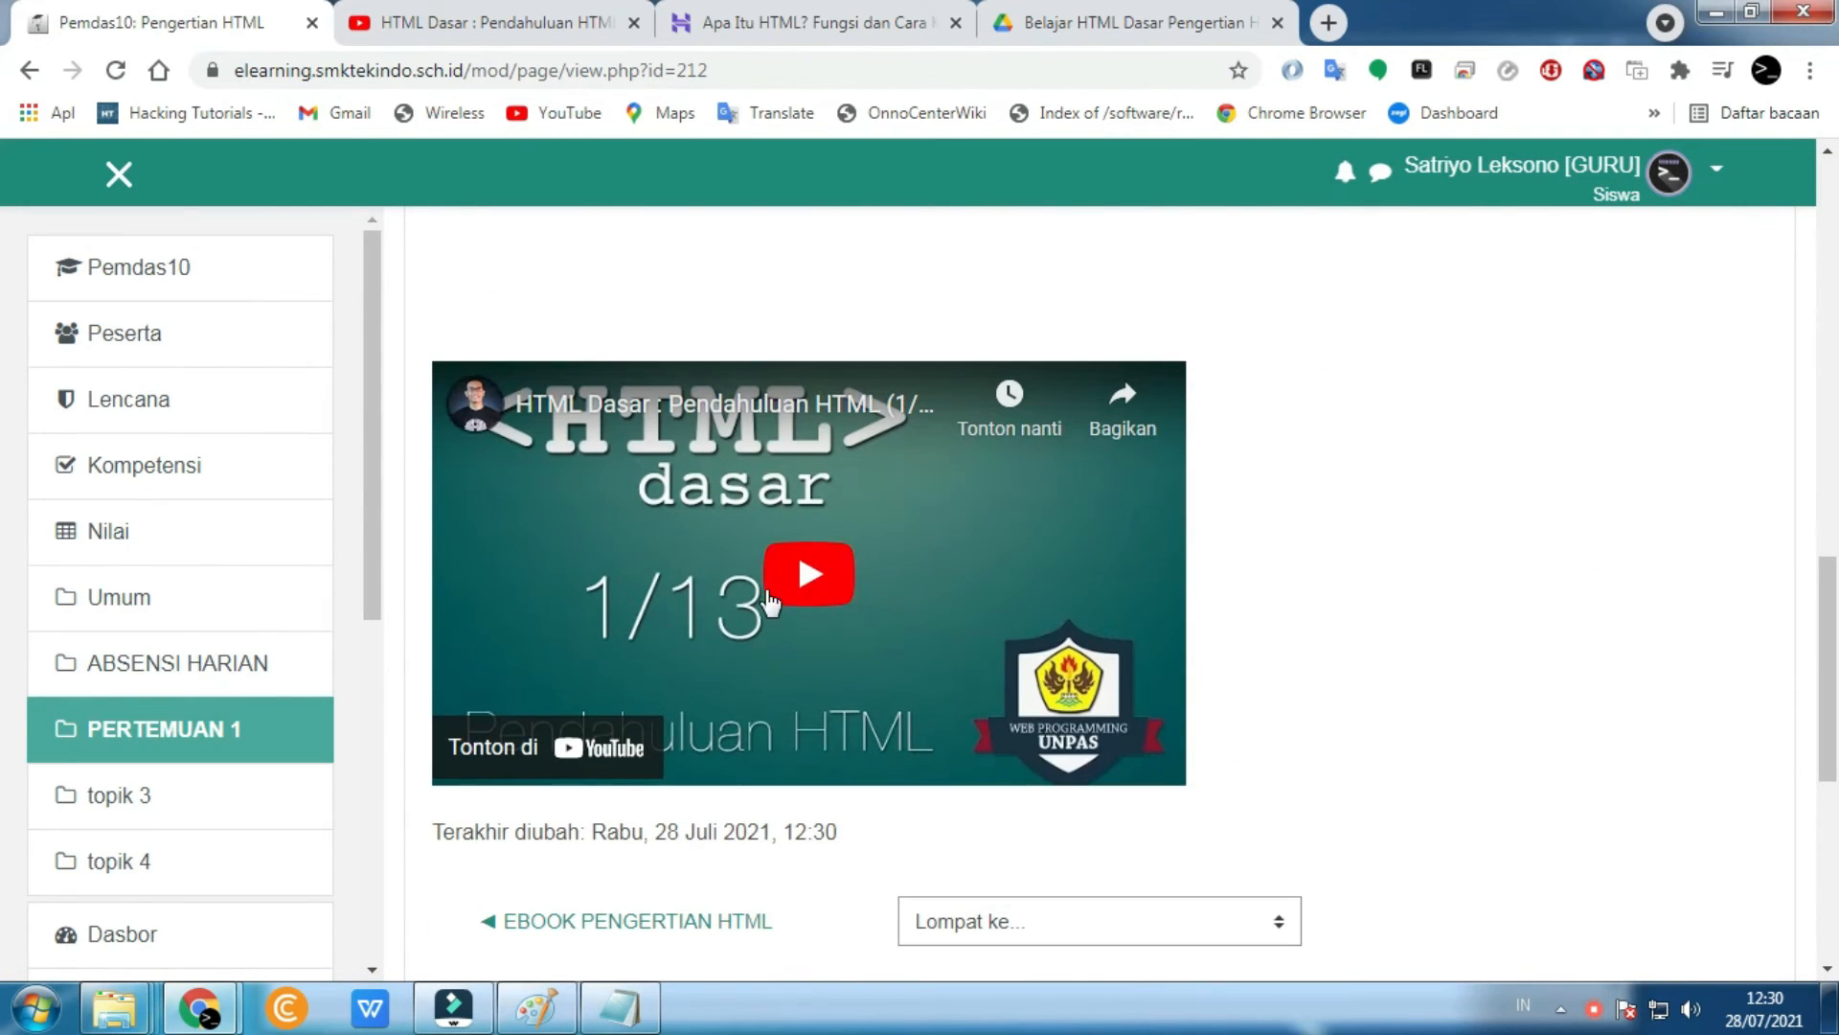
scroll(769, 601, up, 4)
scroll(769, 601, up, 5)
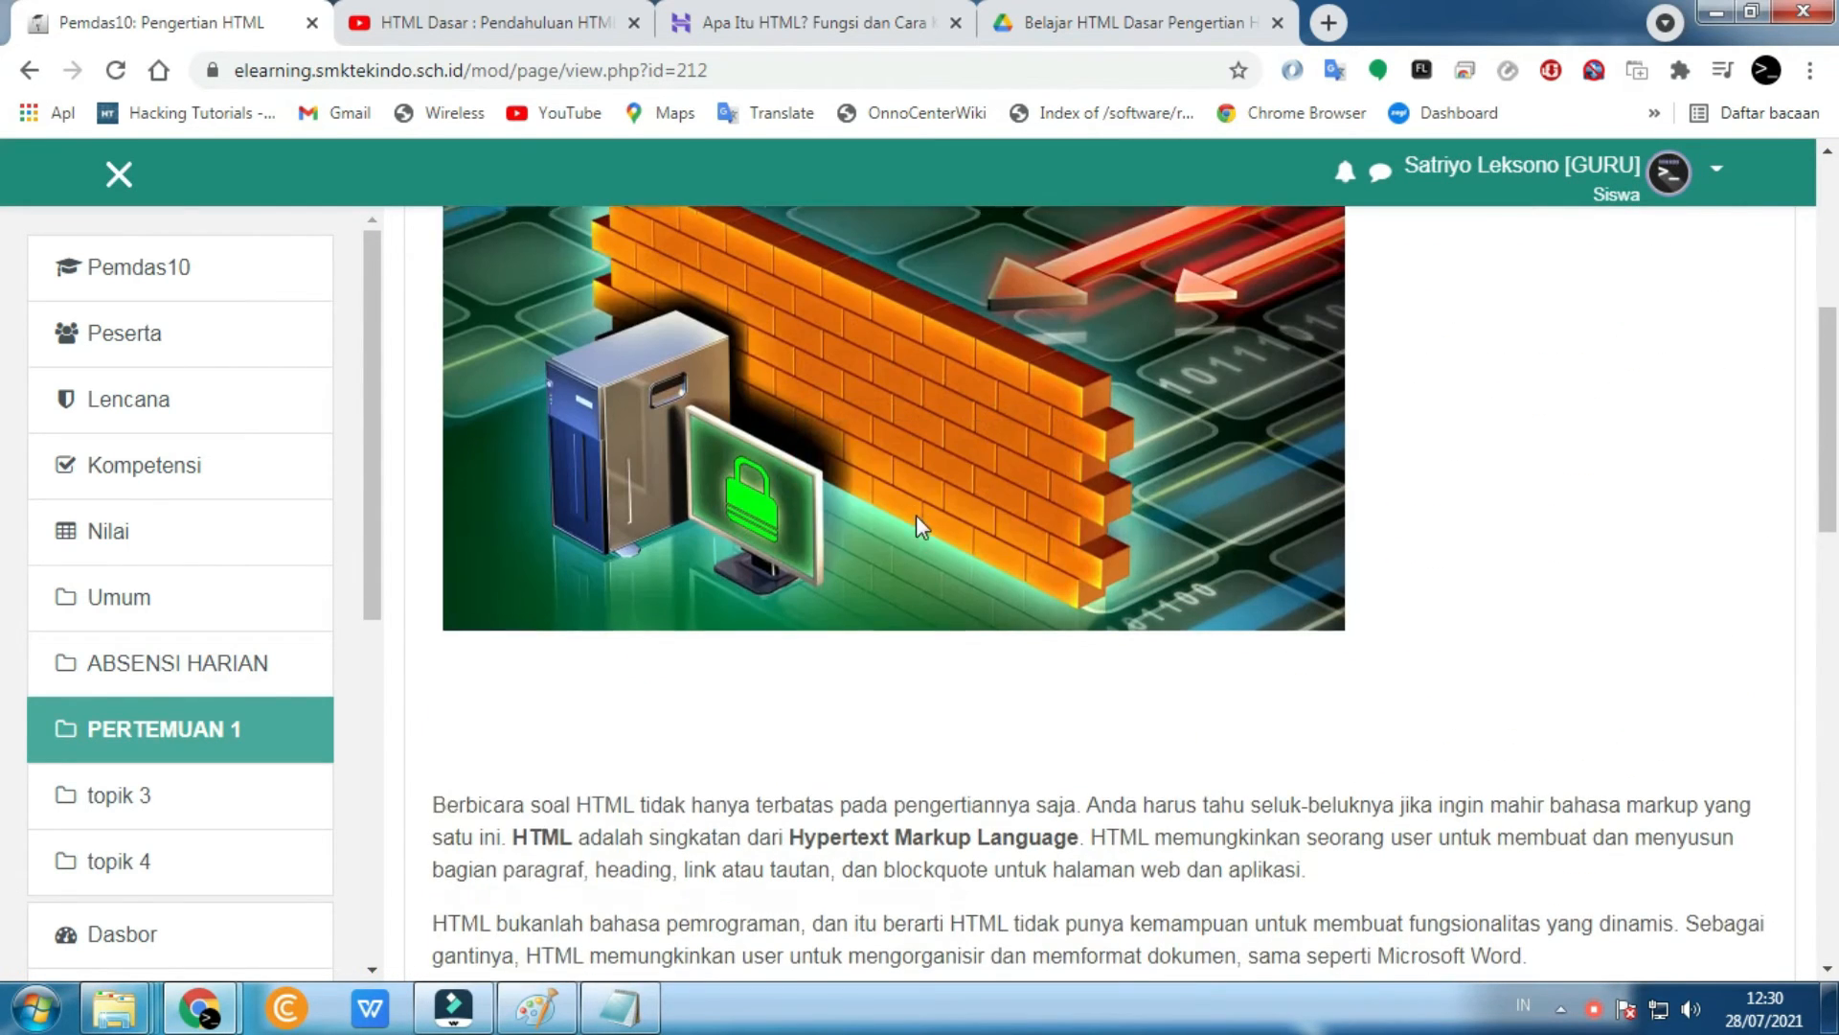
scroll(916, 514, down, 4)
drag(1331, 623, 580, 473)
scroll(587, 537, down, 5)
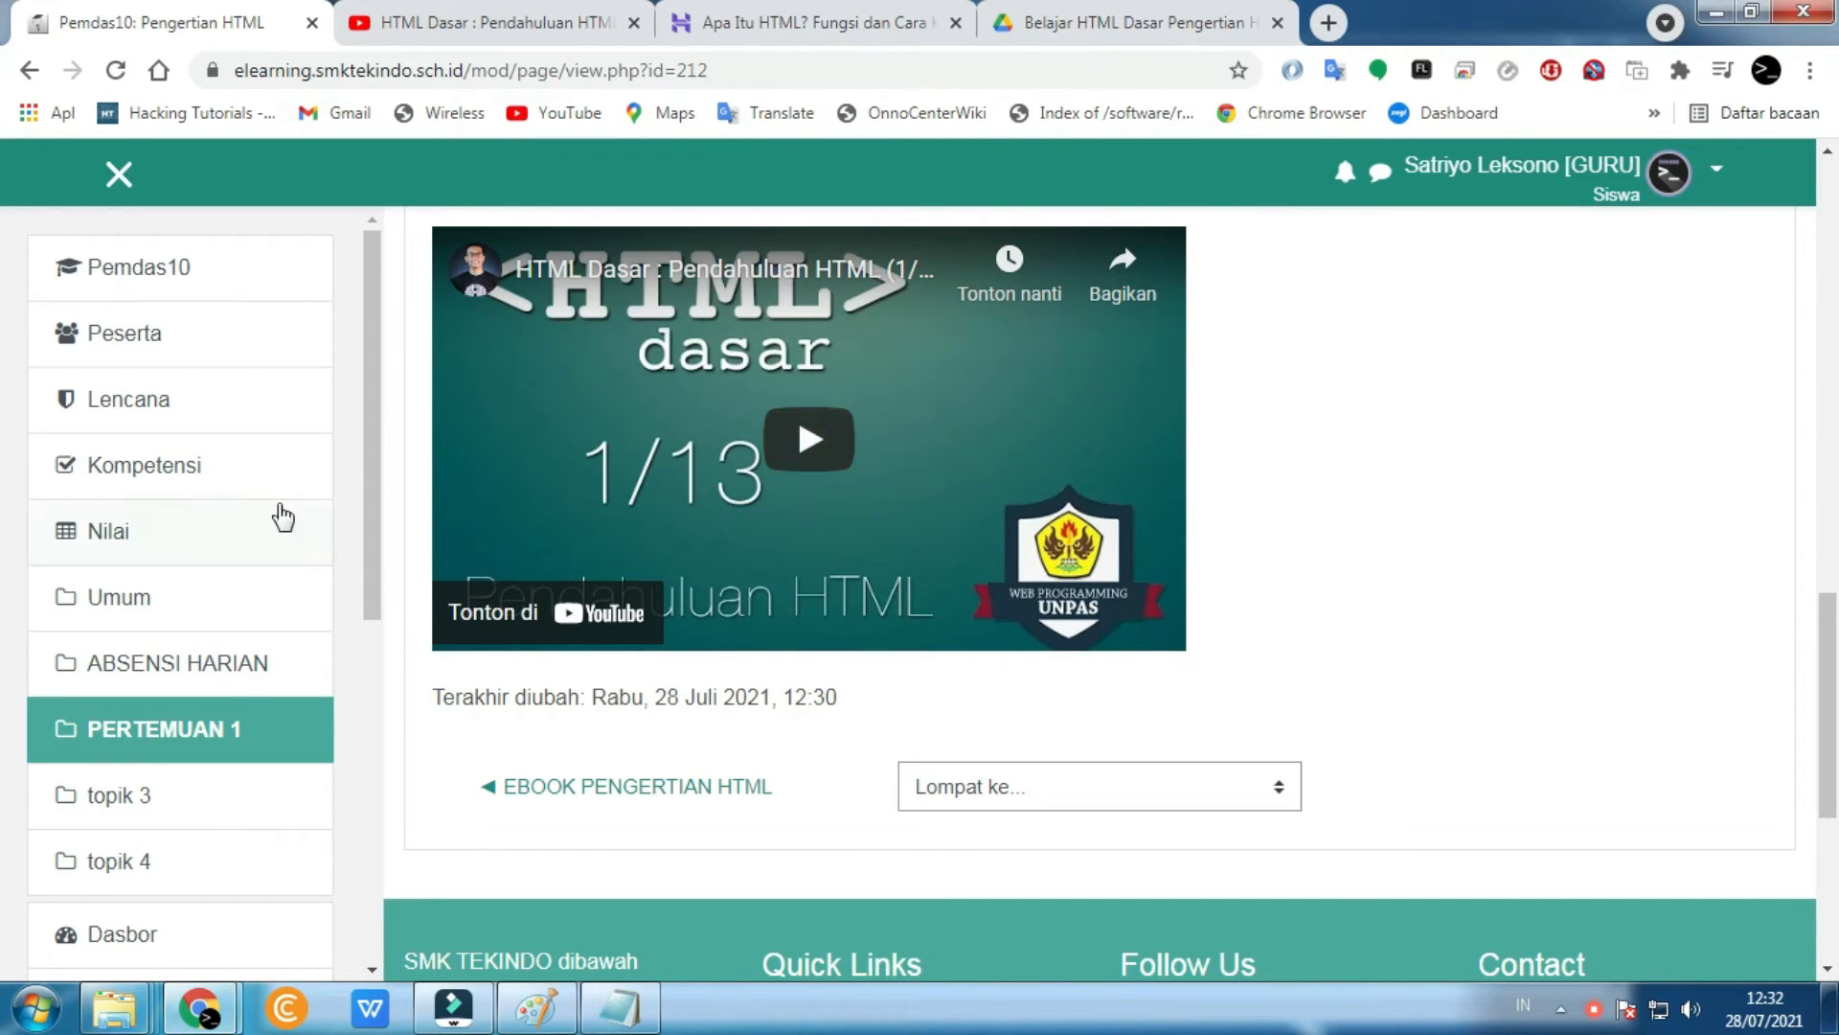
click(215, 278)
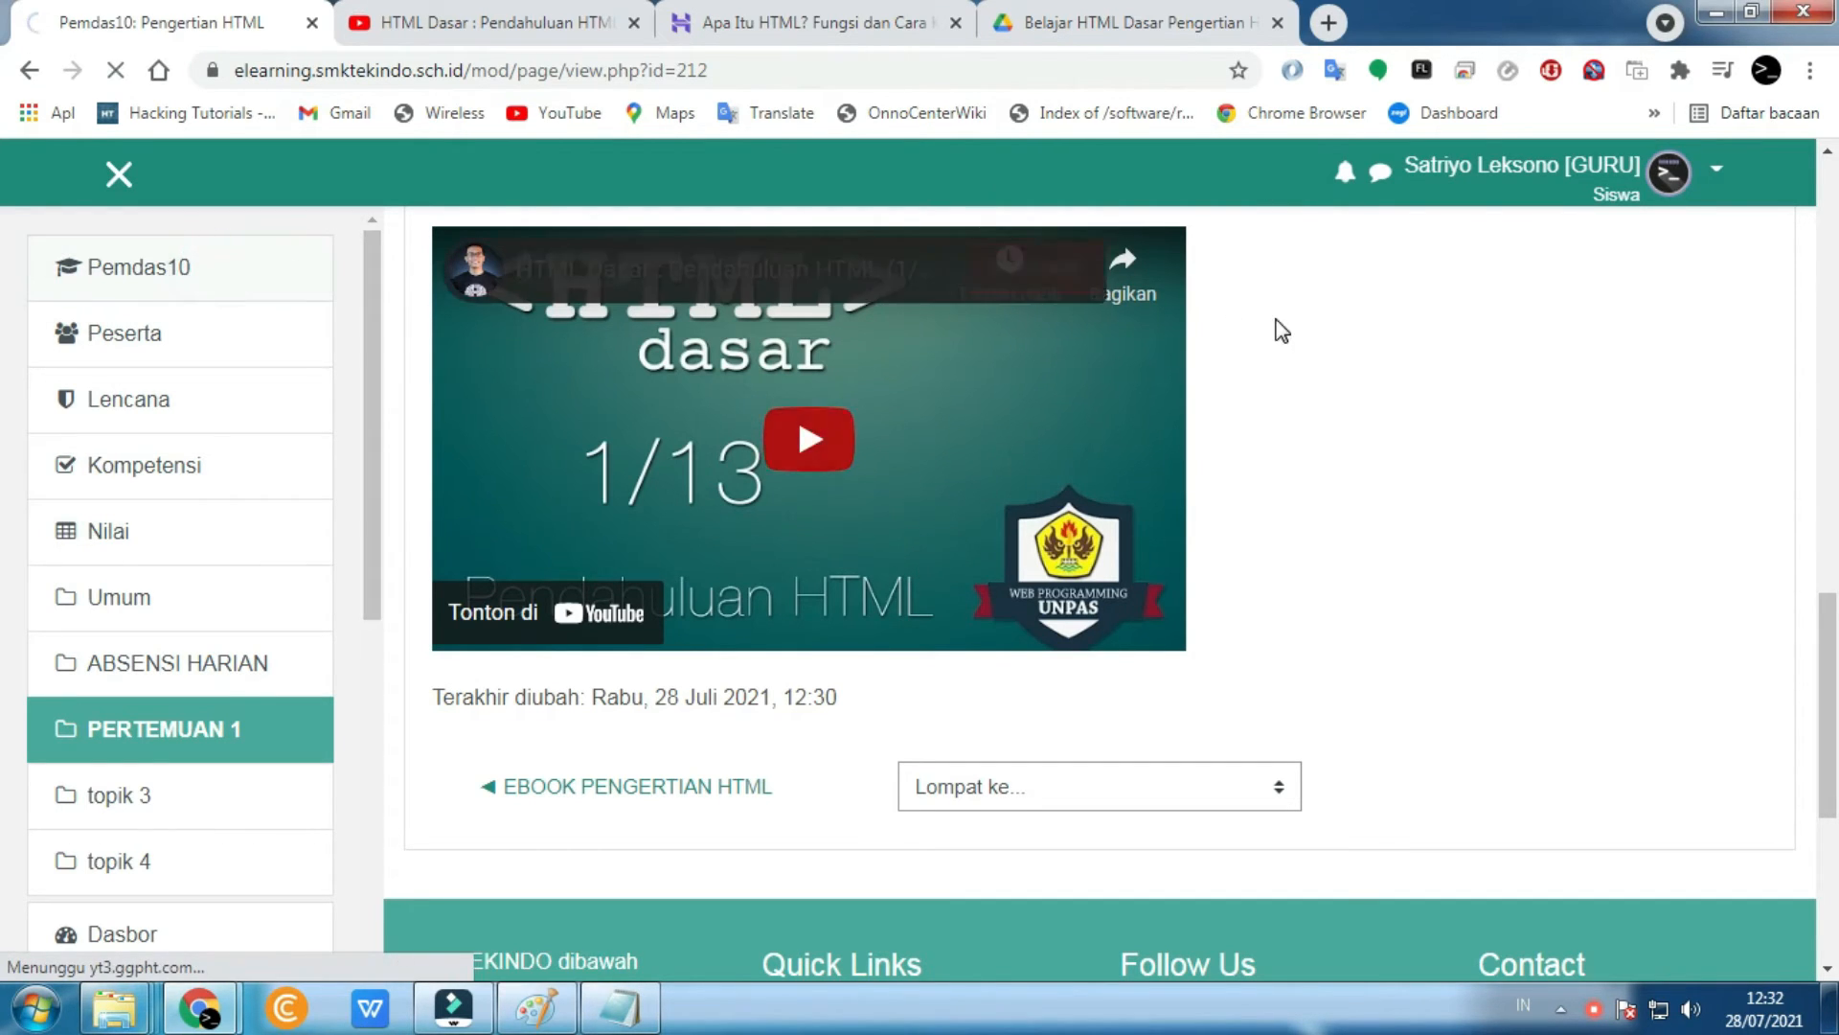
scroll(1274, 332, down, 5)
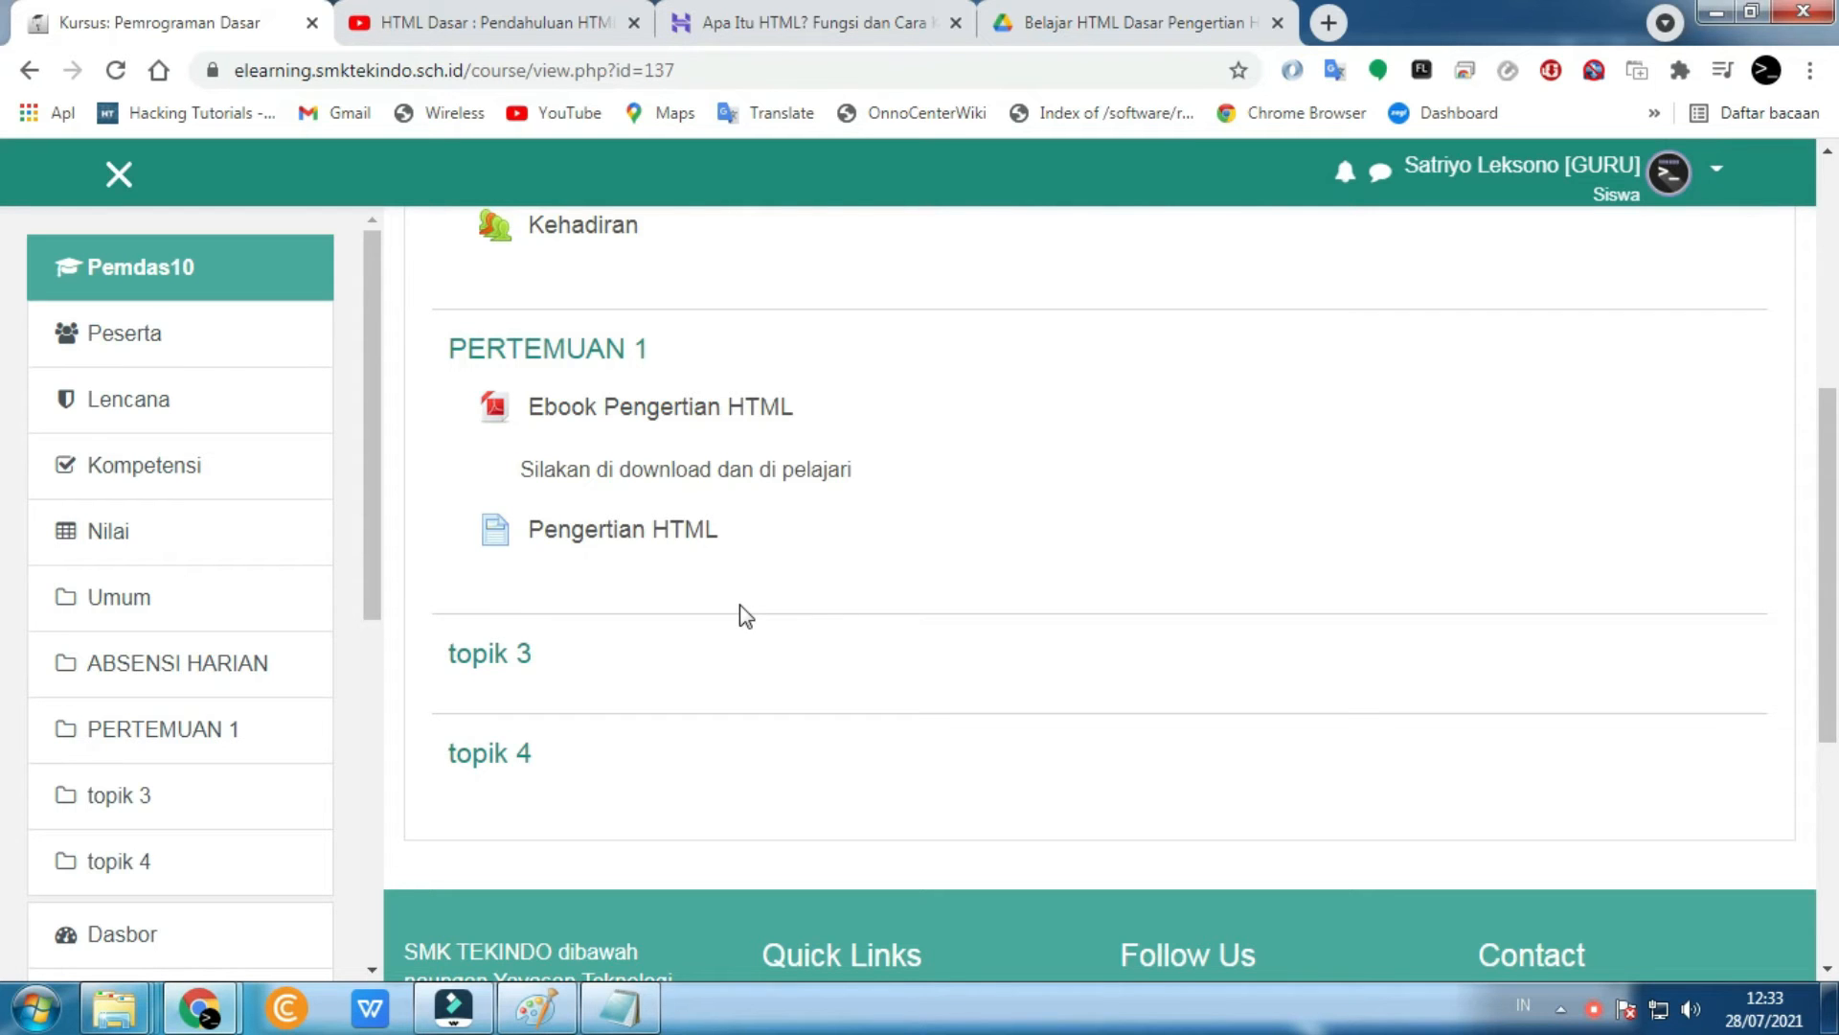
scroll(740, 605, up, 1)
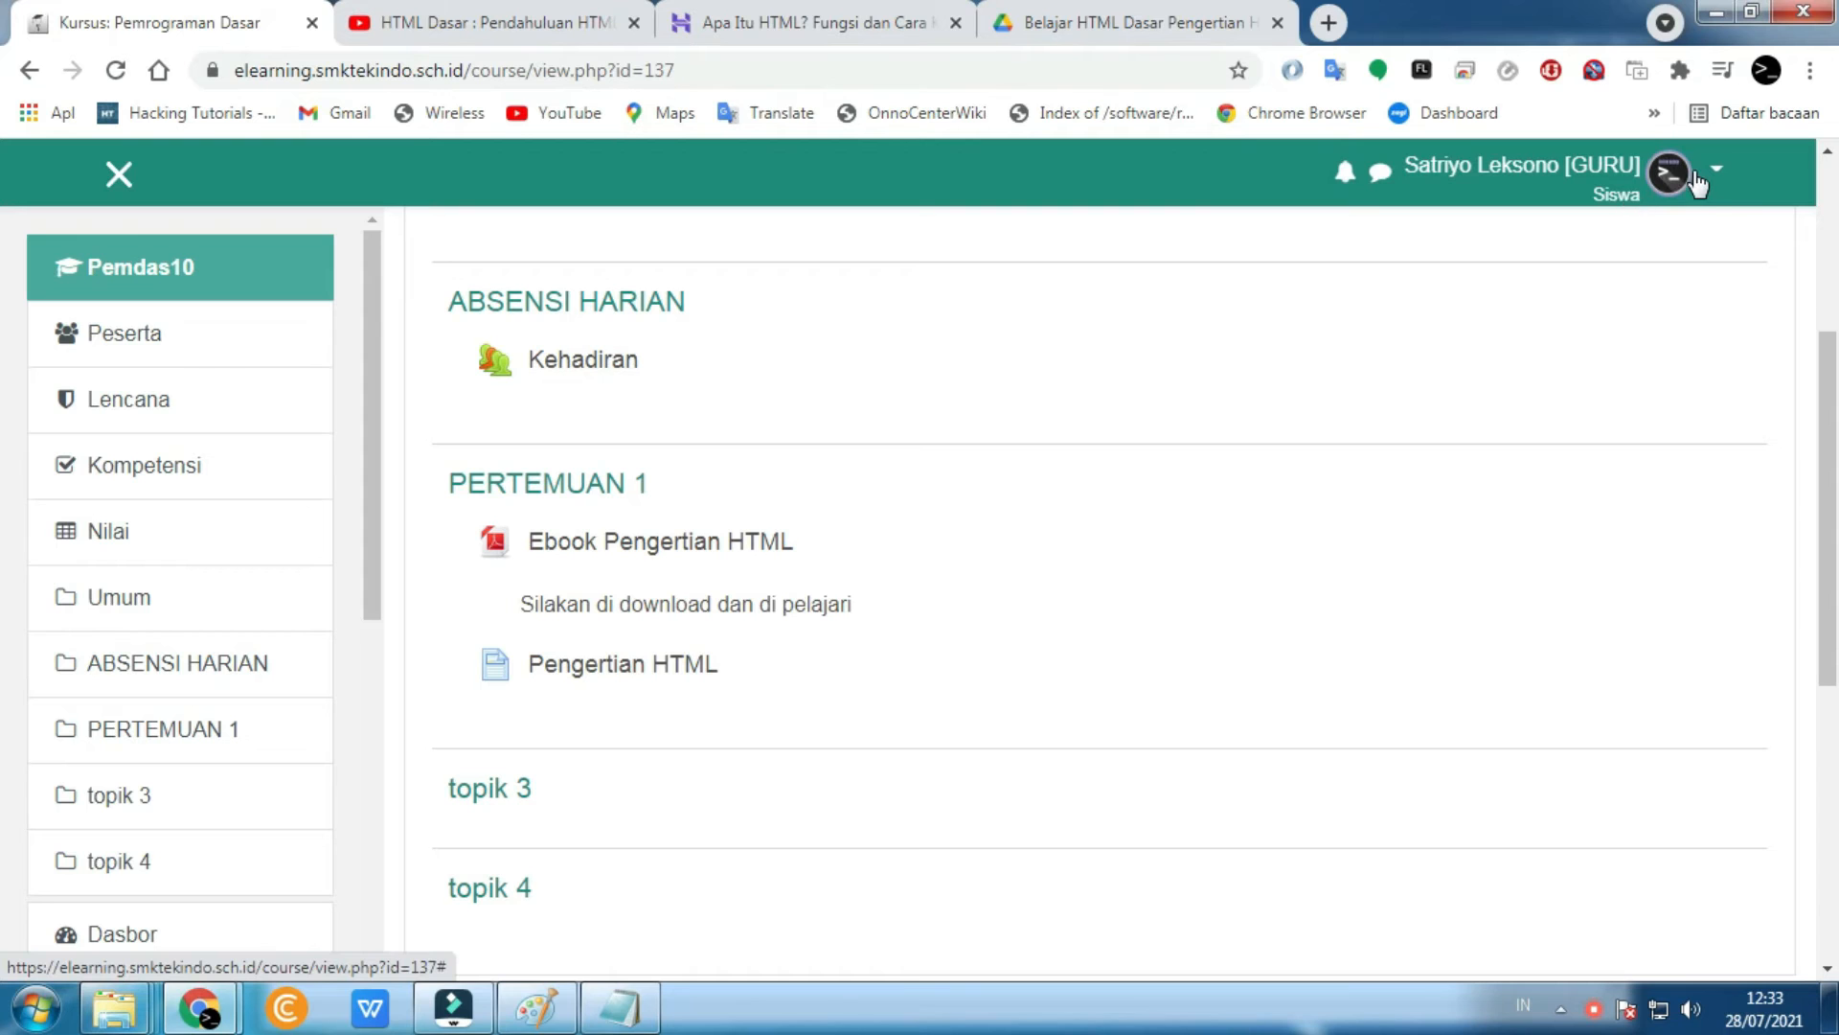
- Leave the student view and return to the normal teacher role
click(1661, 197)
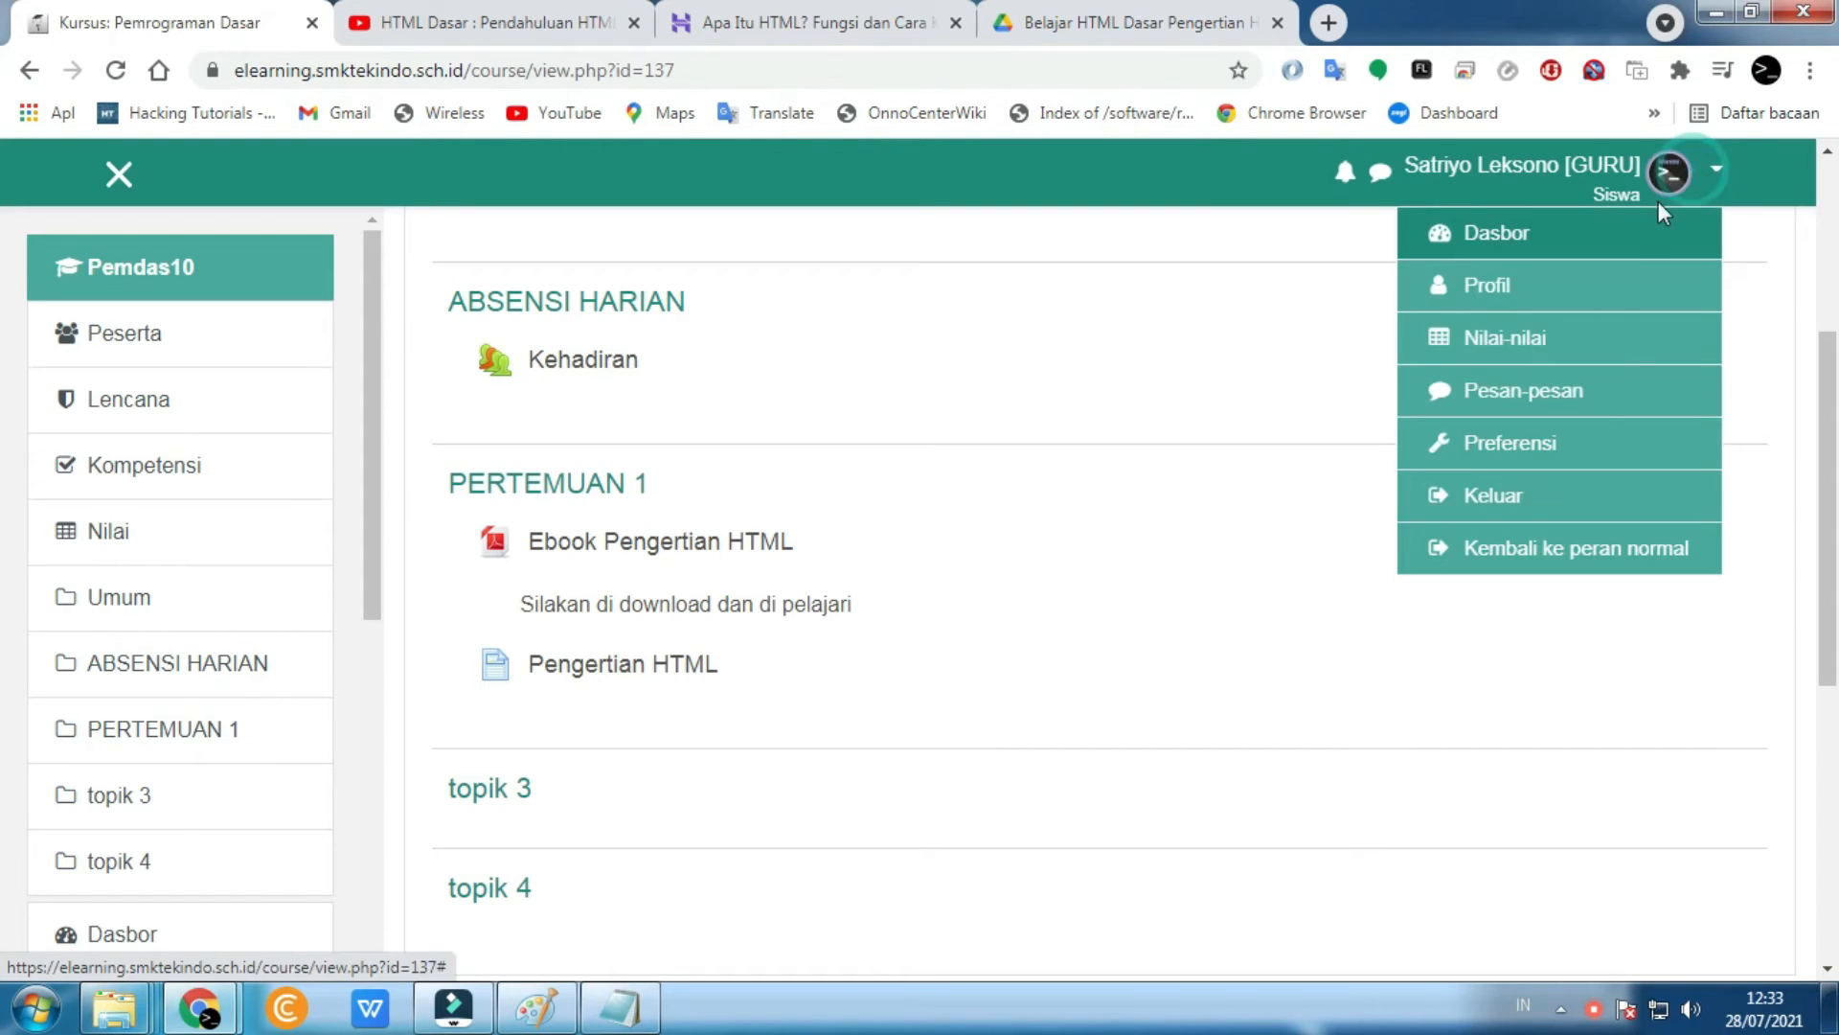
click(1552, 562)
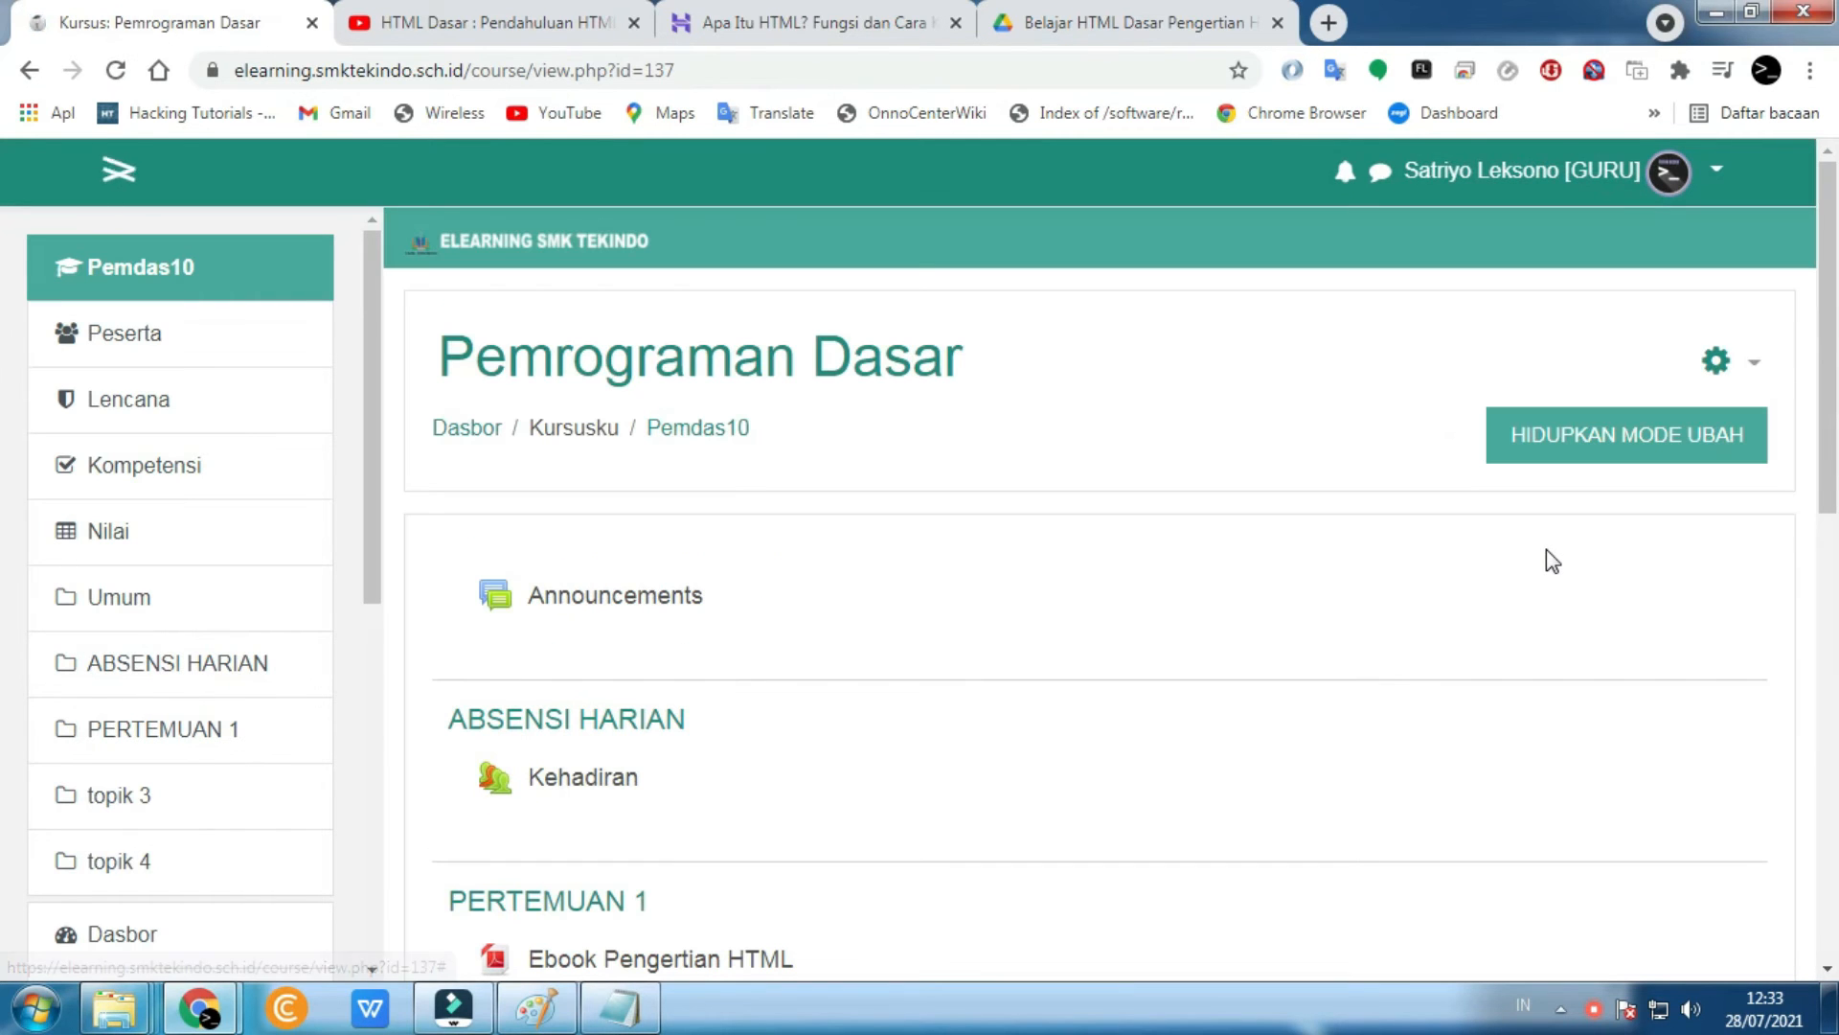
click(1667, 177)
click(1667, 177)
- Turn on editing mode (HIDUPKAN MODE UBAH) for the Pemdas10 course
scroll(1140, 594, down, 5)
scroll(1140, 594, up, 5)
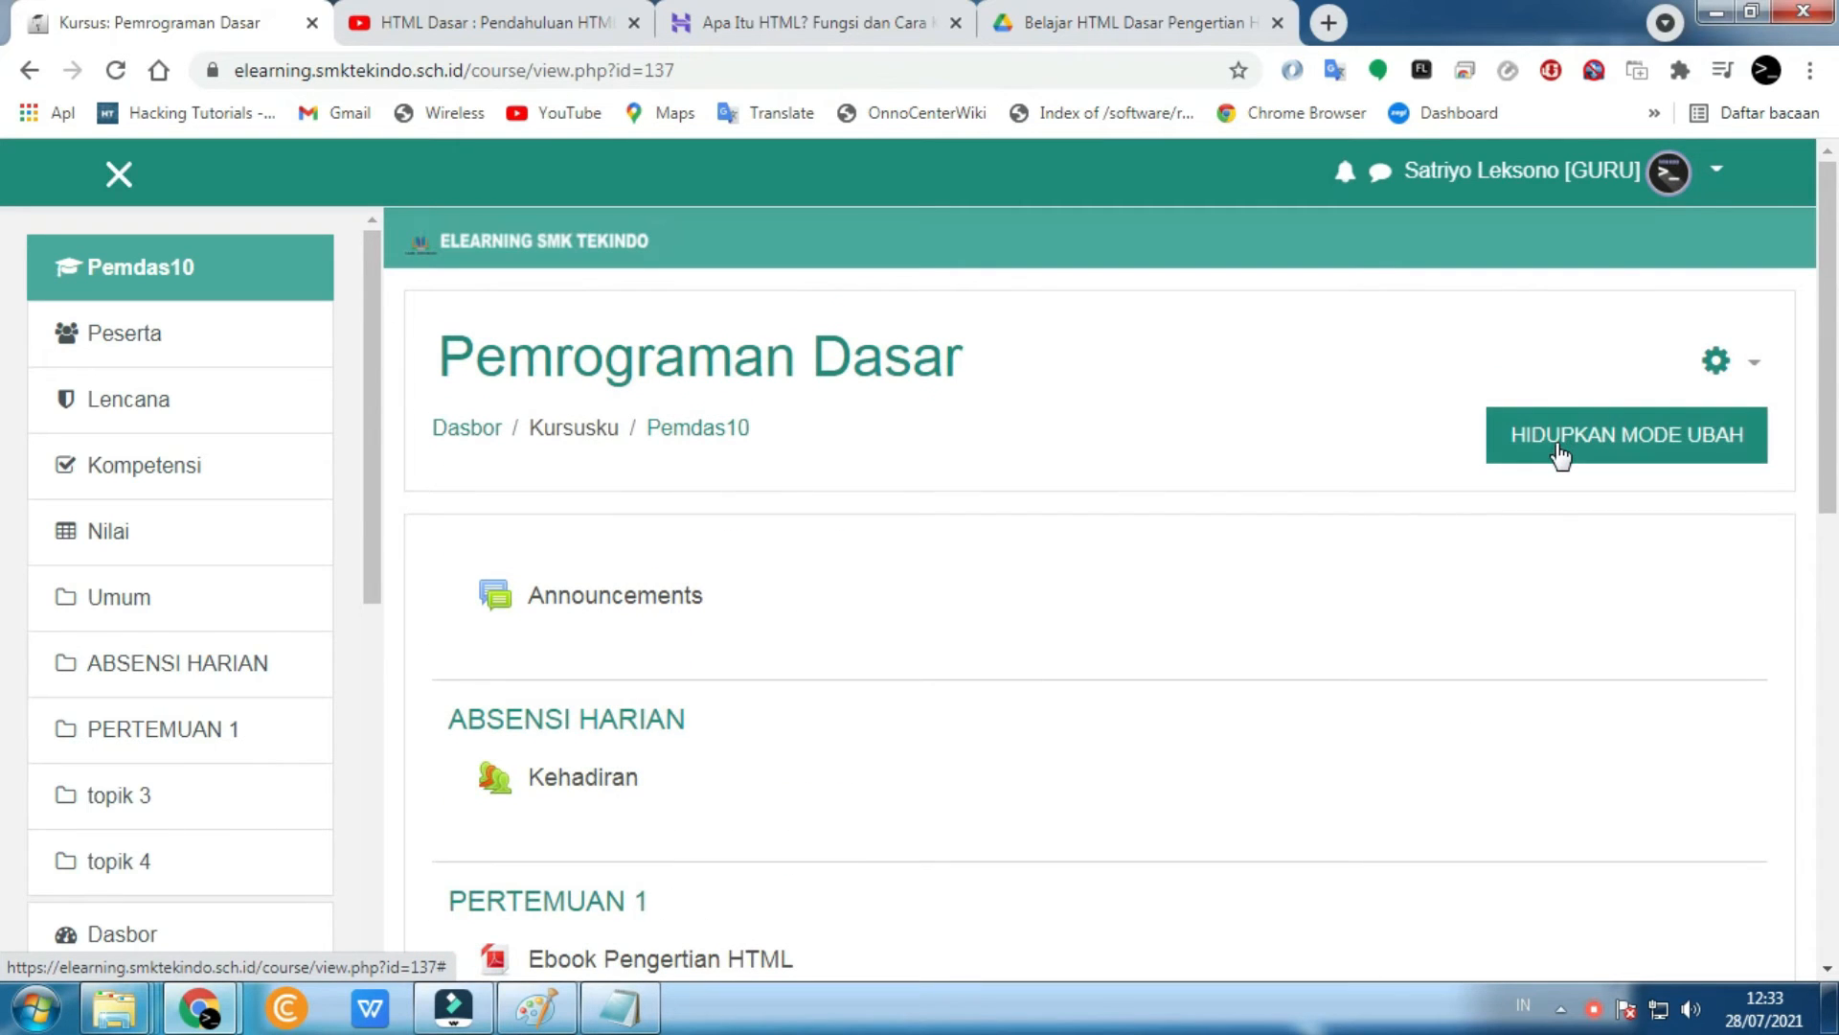
click(1559, 457)
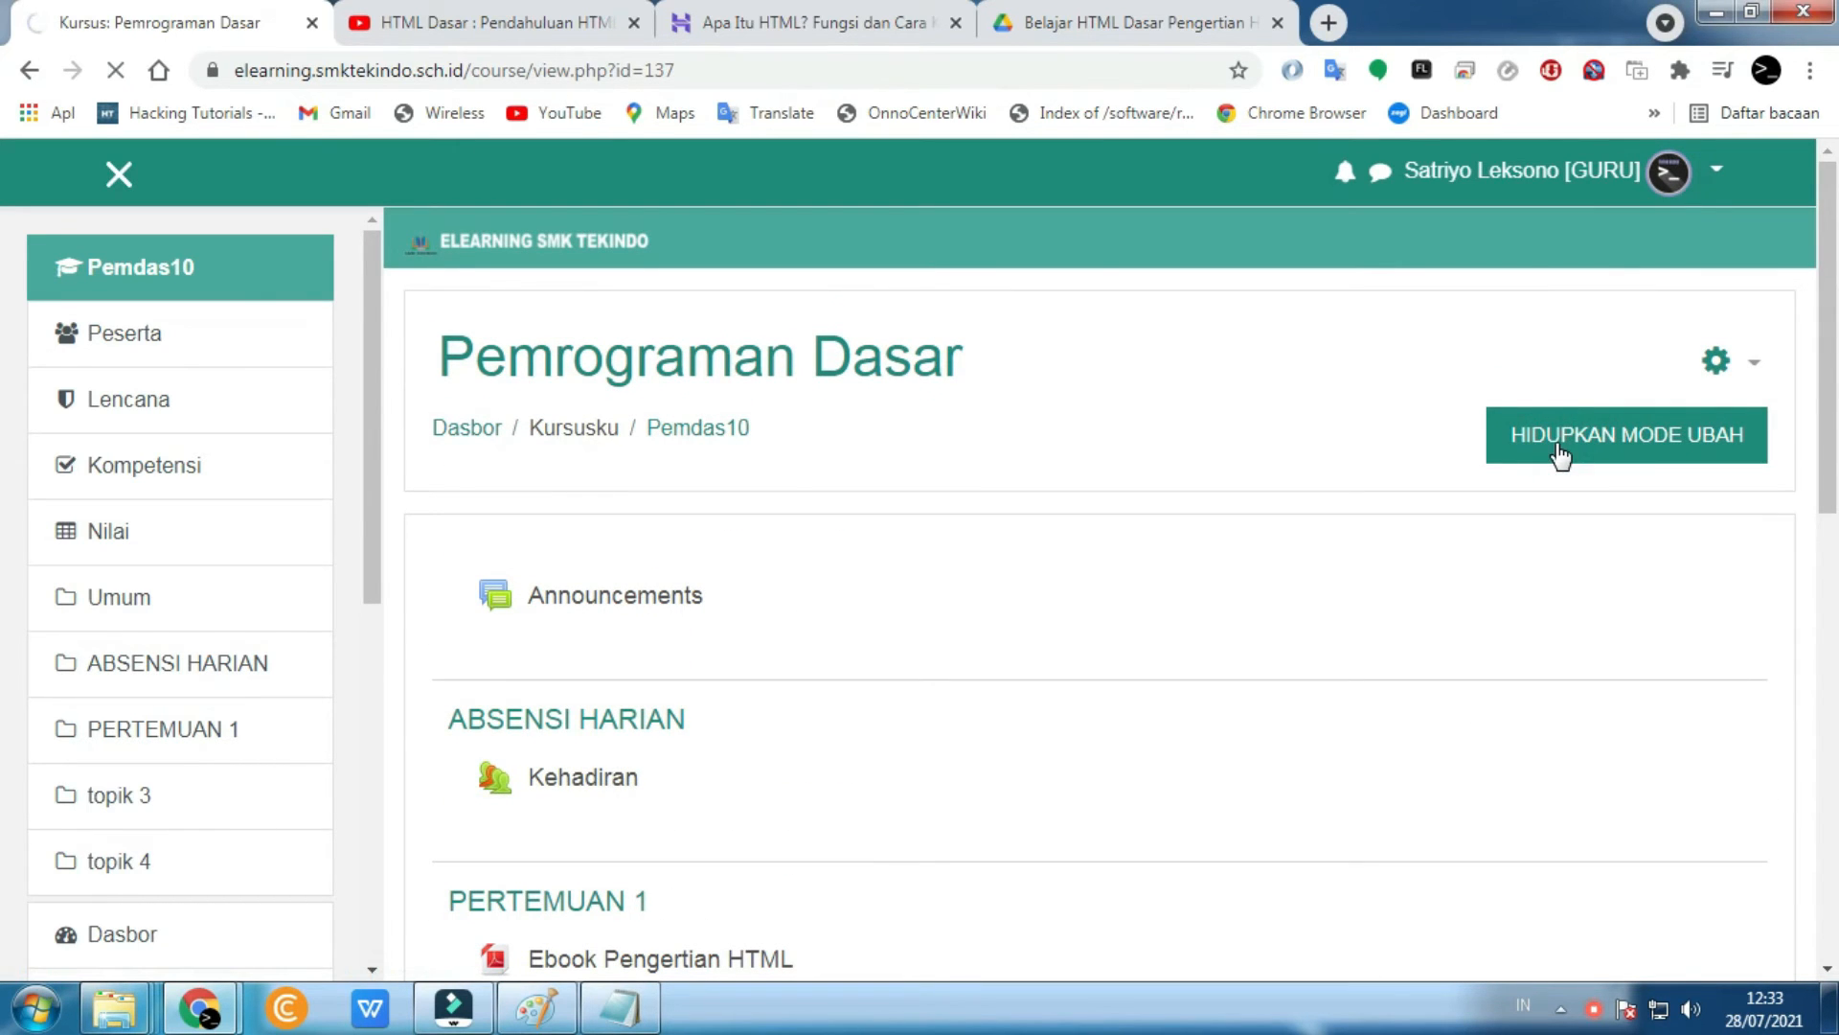
scroll(1393, 498, down, 5)
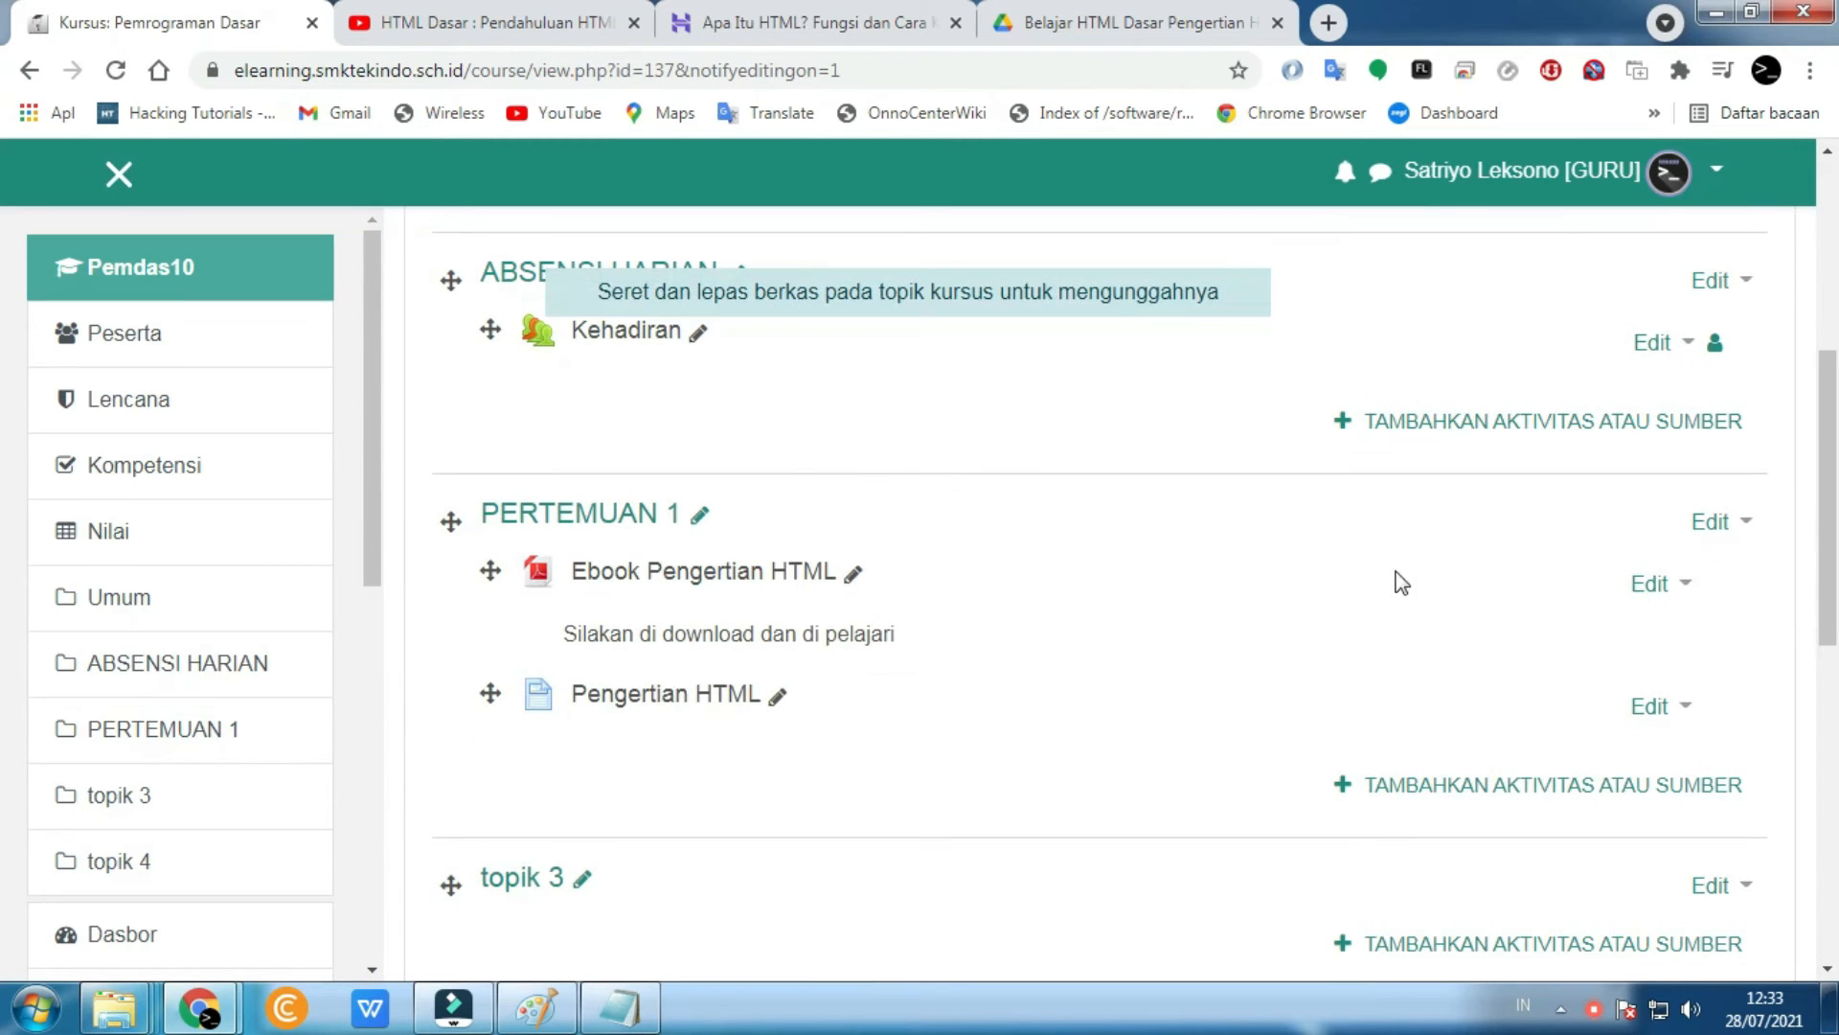
- Add a Google Meet activity to PERTEMUAN 1 with room name 'Pembahasan HTML'
click(1430, 790)
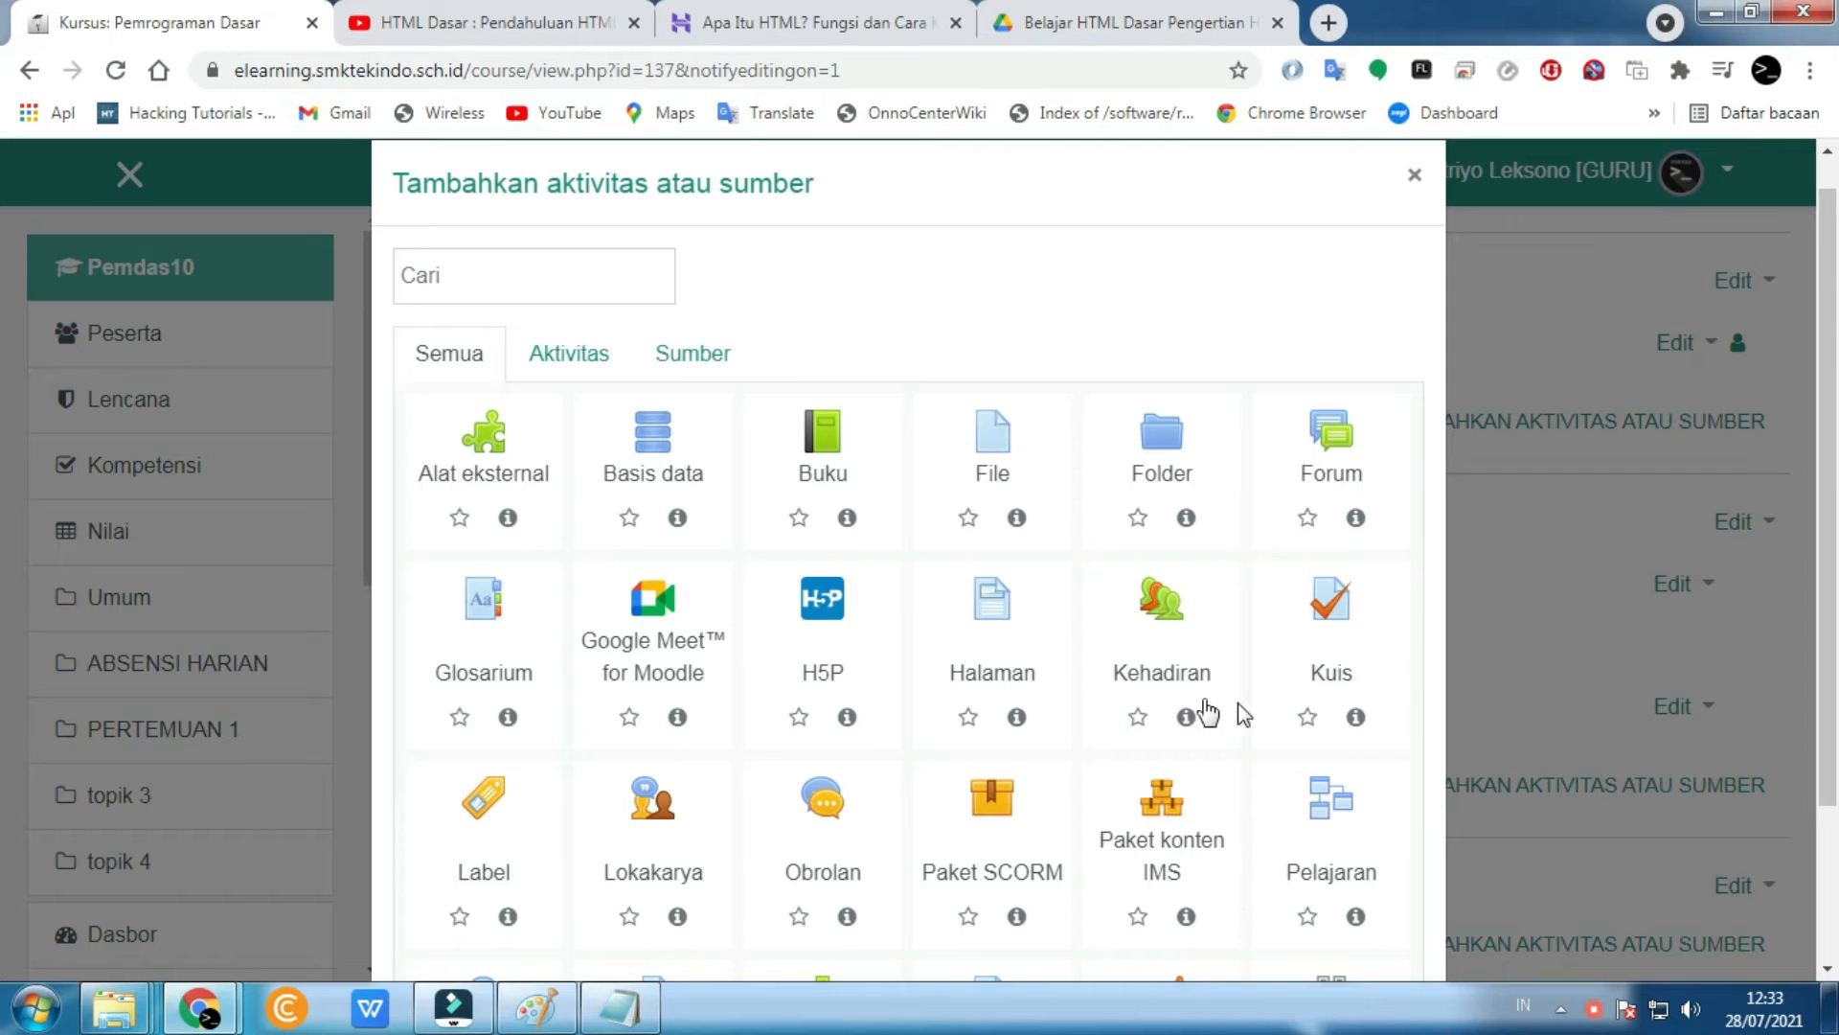
scroll(1209, 711, down, 2)
click(668, 507)
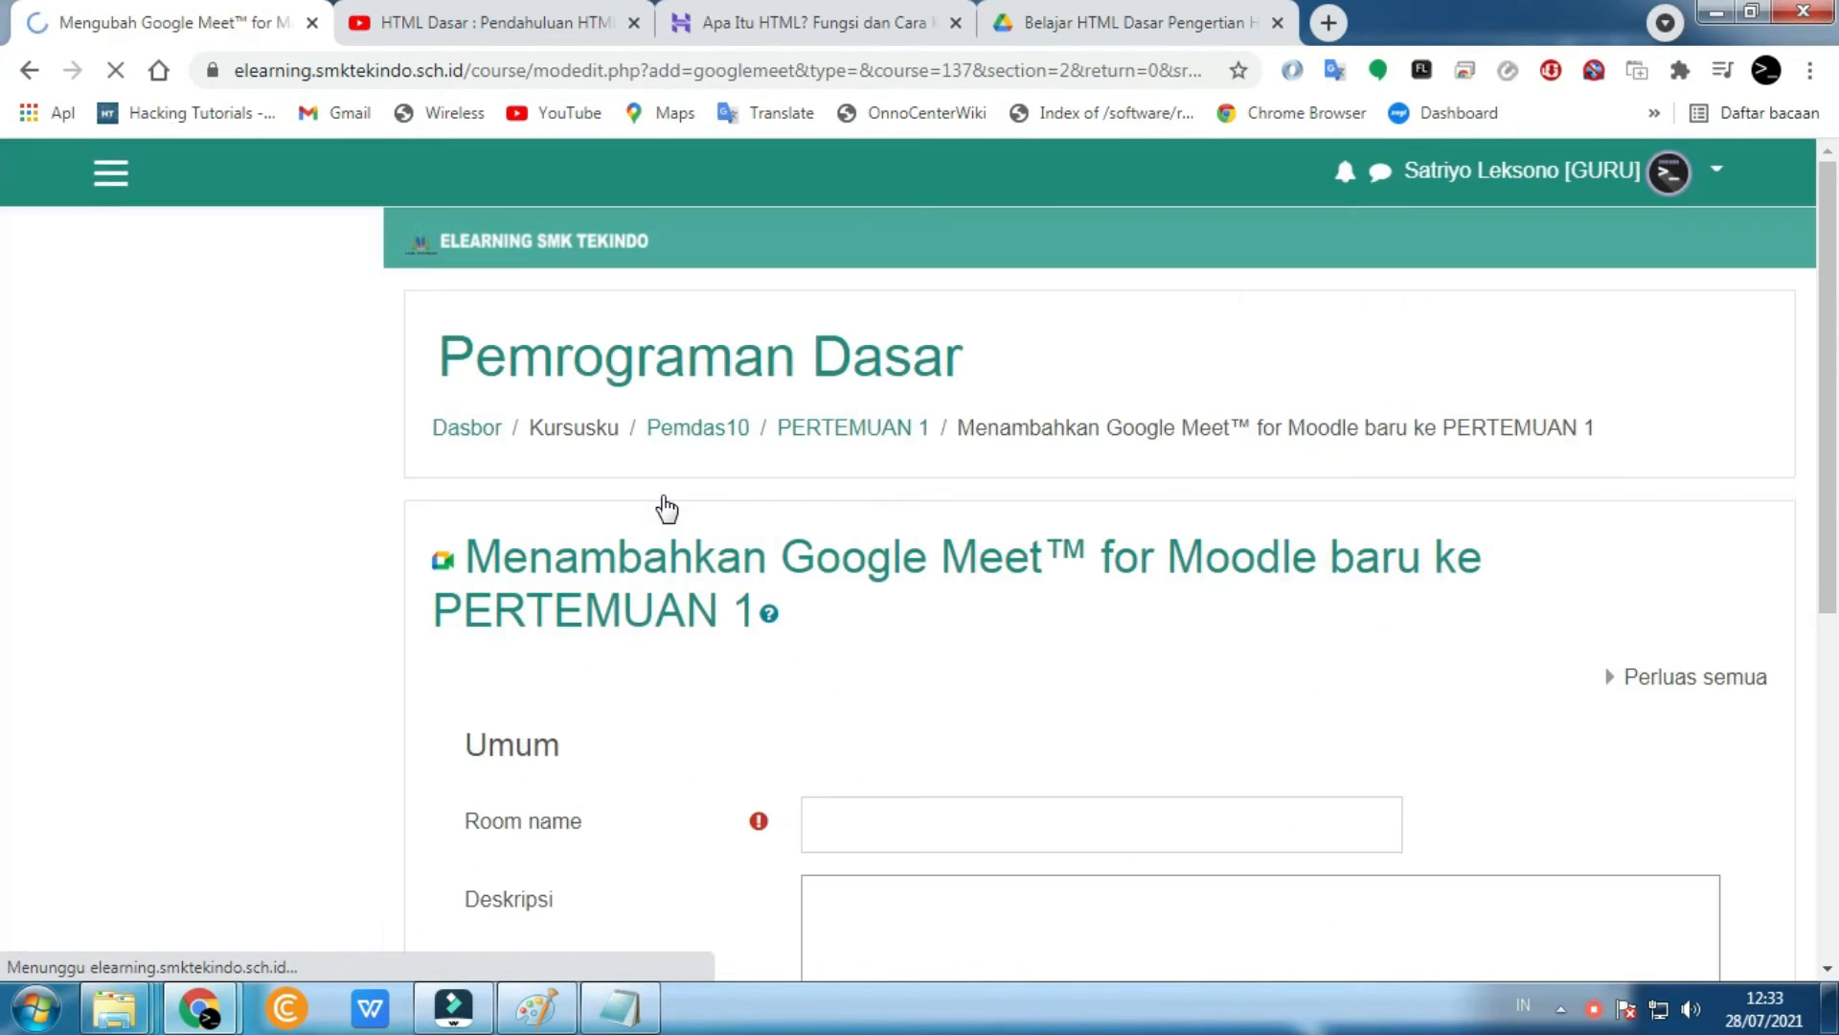
click(877, 544)
click(878, 544)
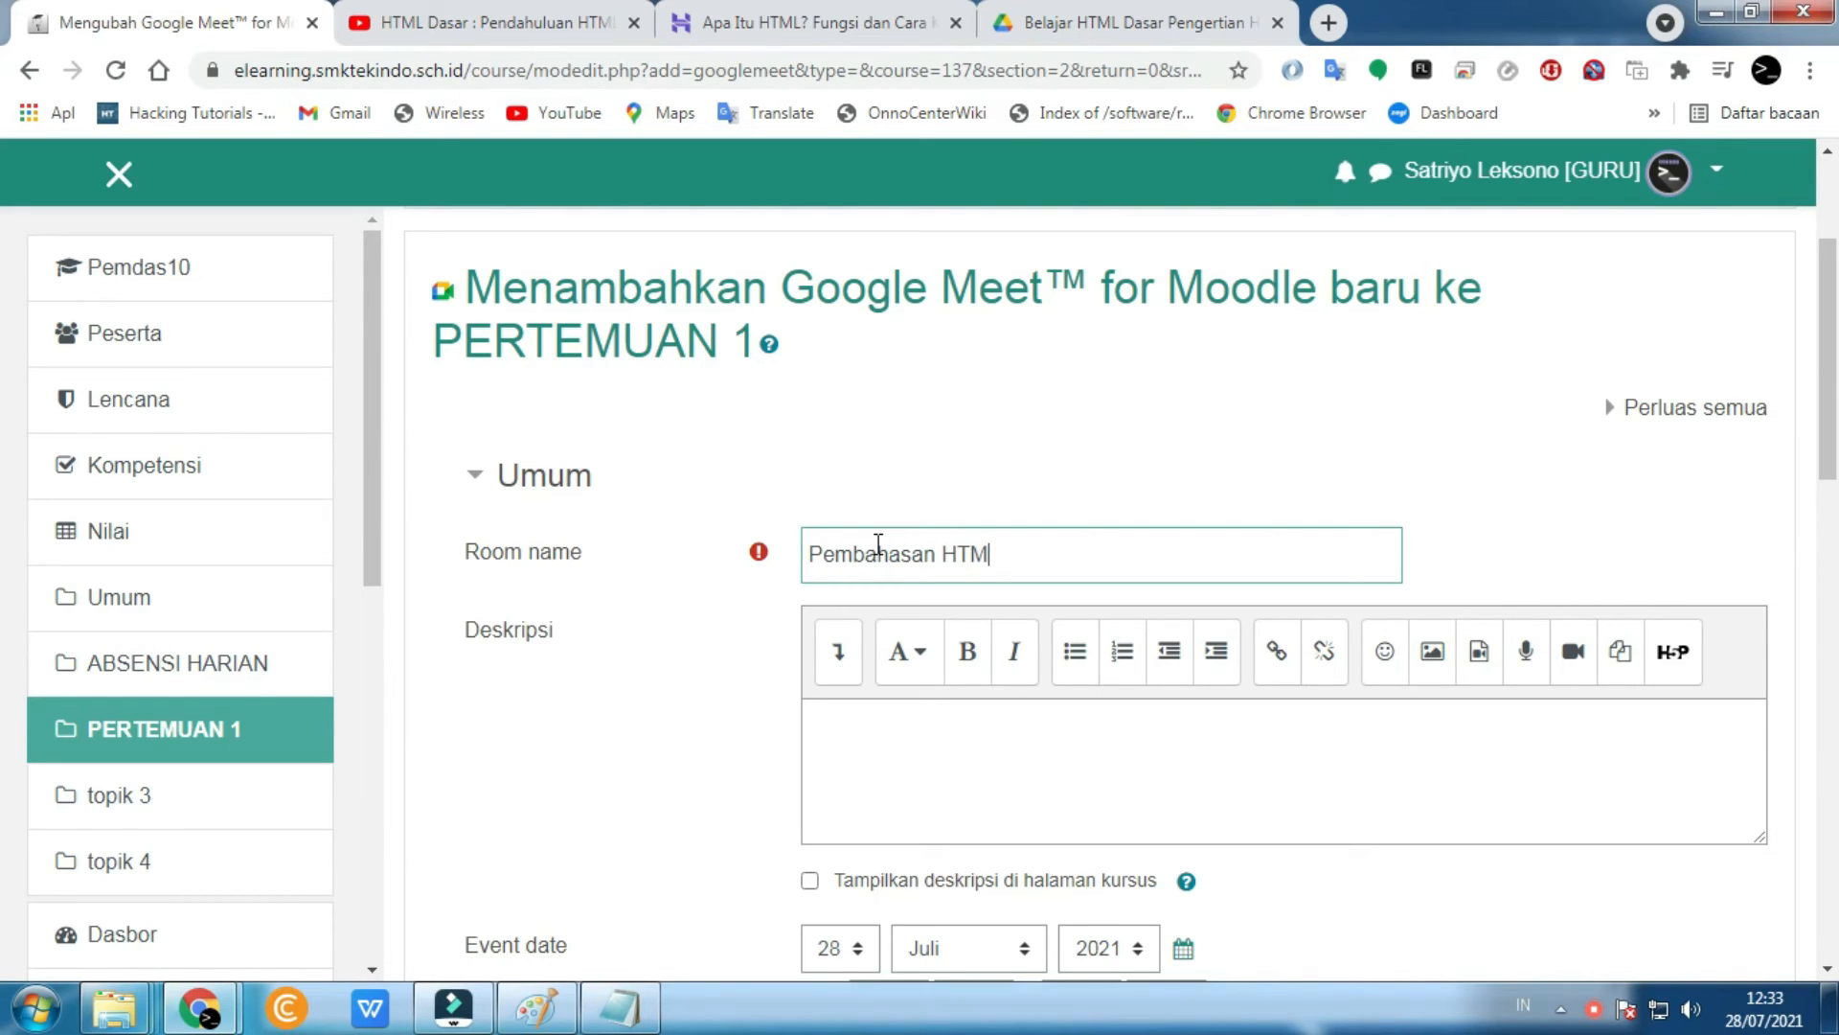
scroll(878, 543, down, 4)
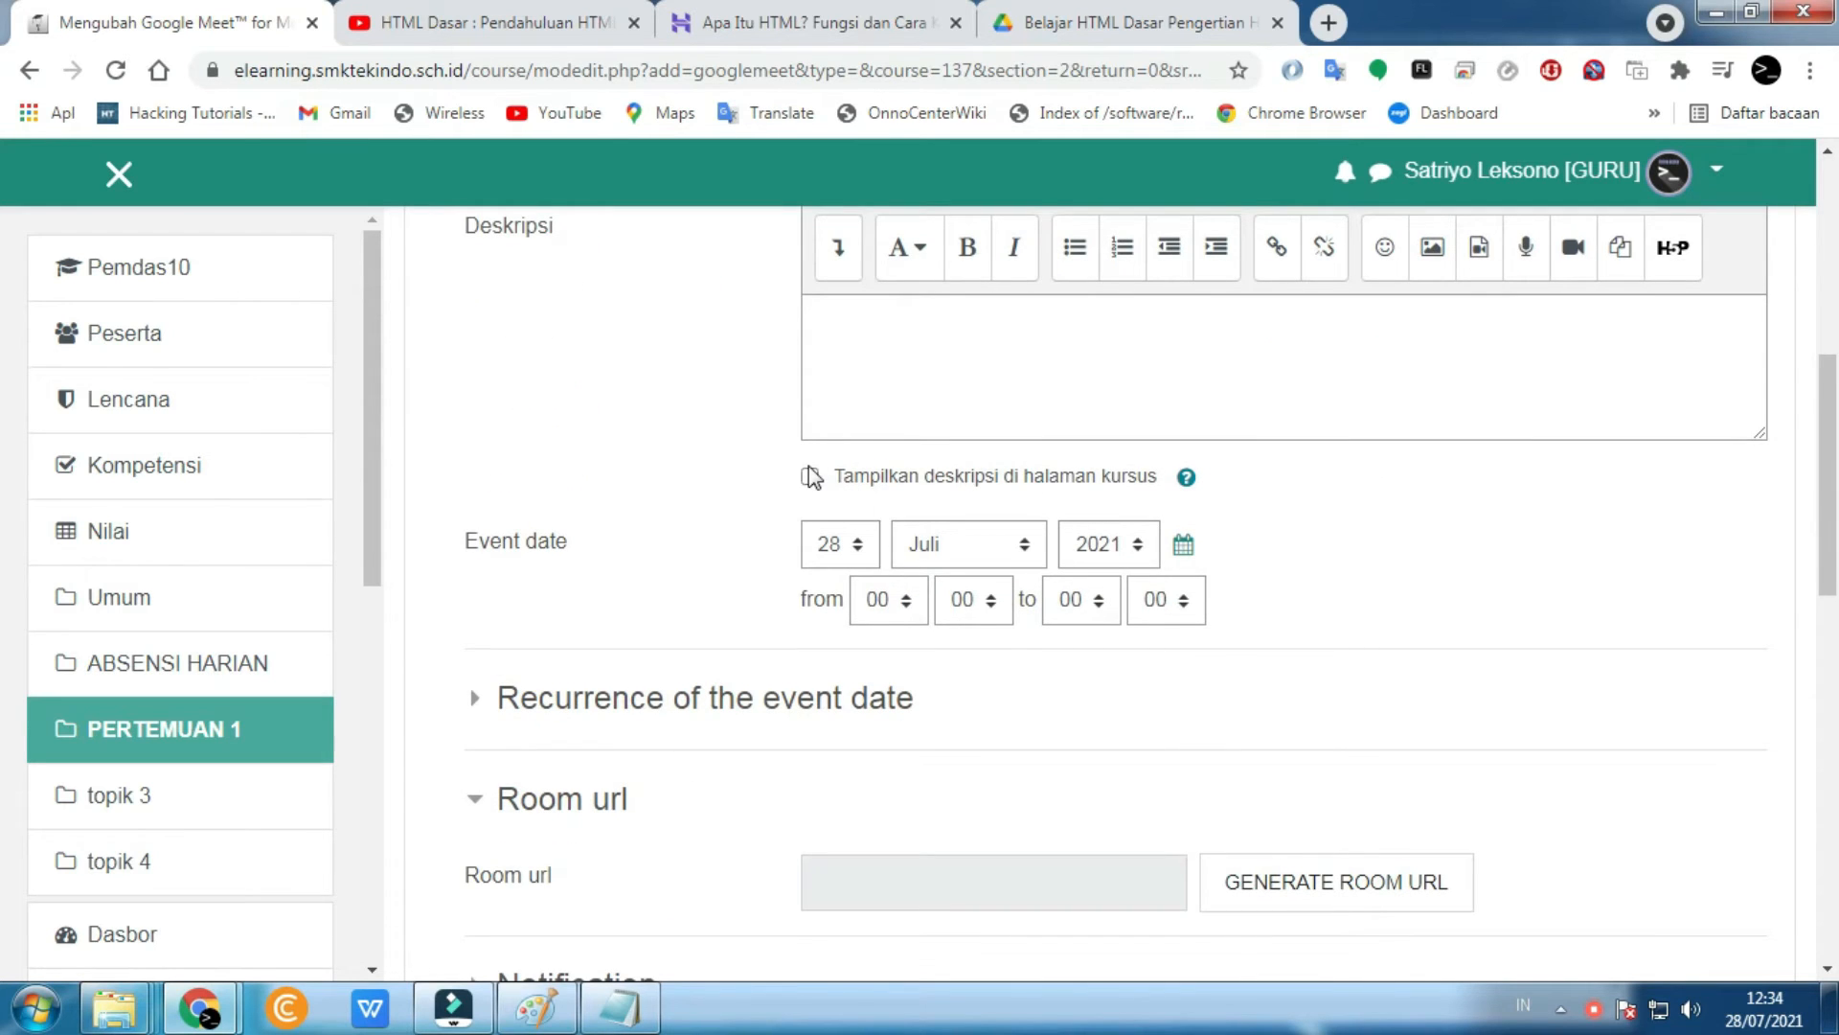
scroll(810, 476, down, 1)
- Schedule the meeting event for 28 Juli 2021 from 07:00 to 12:00
click(867, 412)
click(874, 419)
click(909, 467)
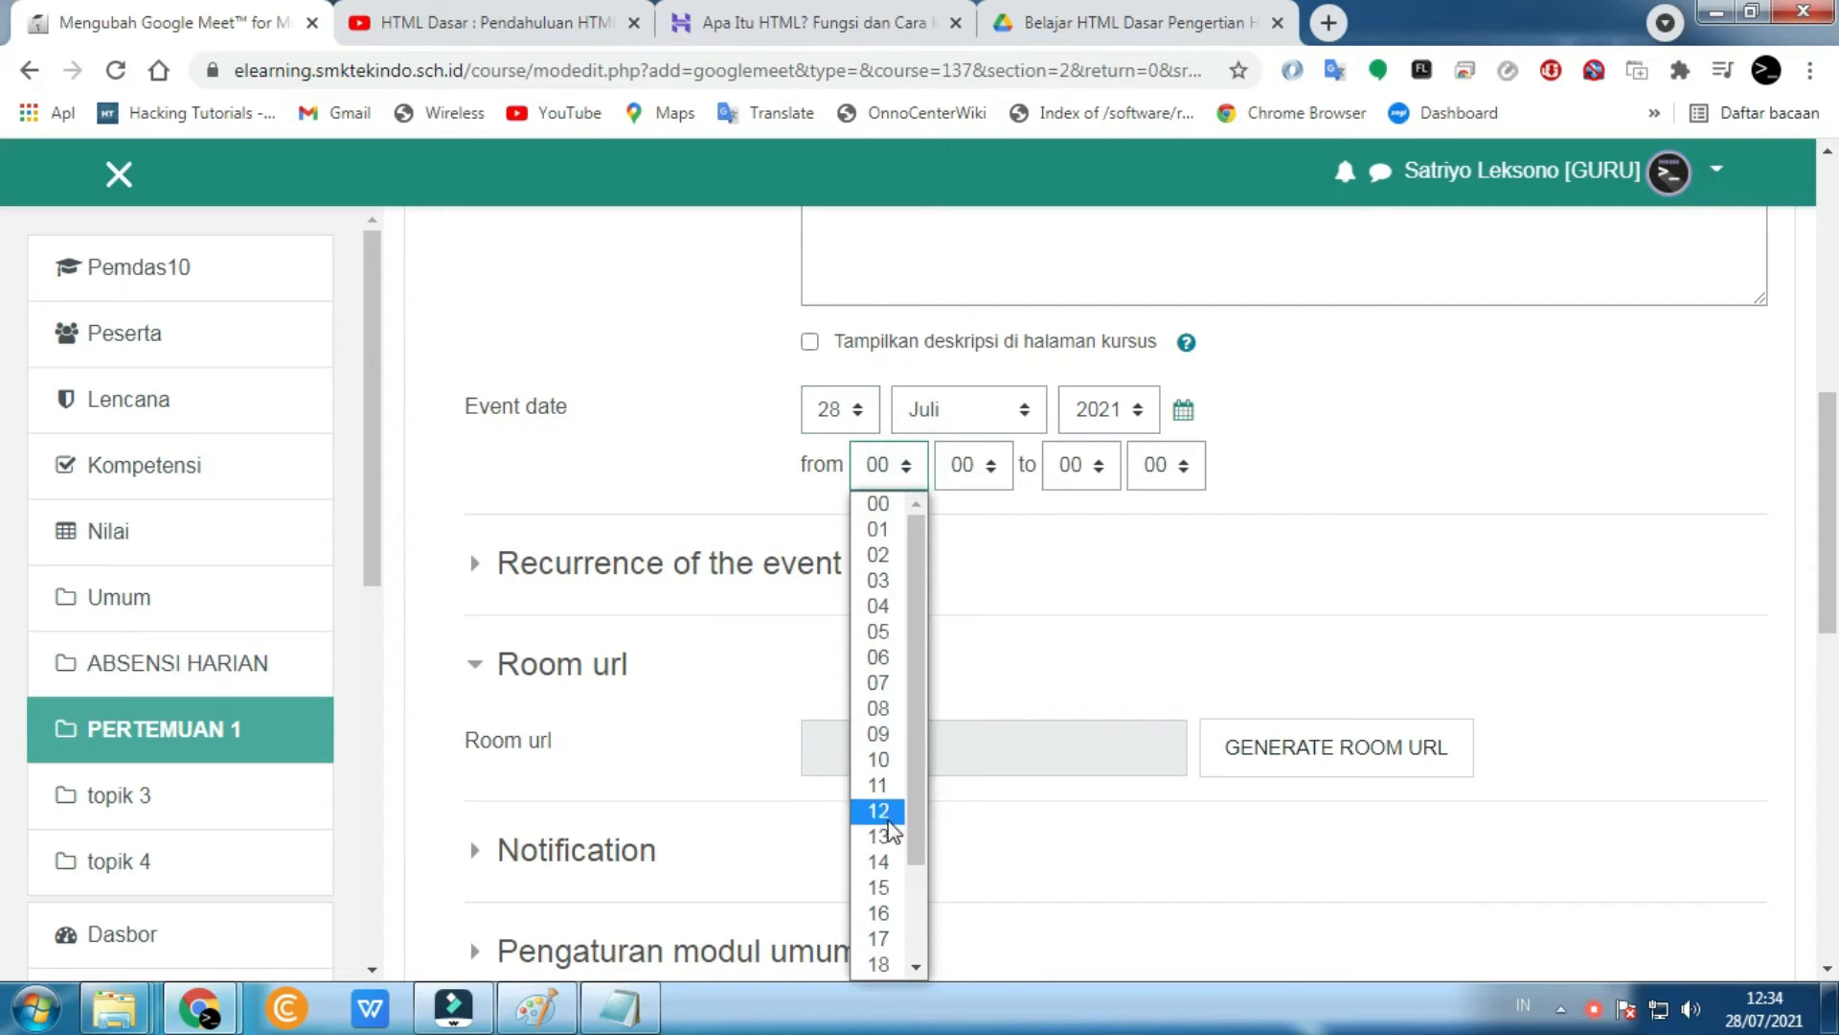
click(893, 692)
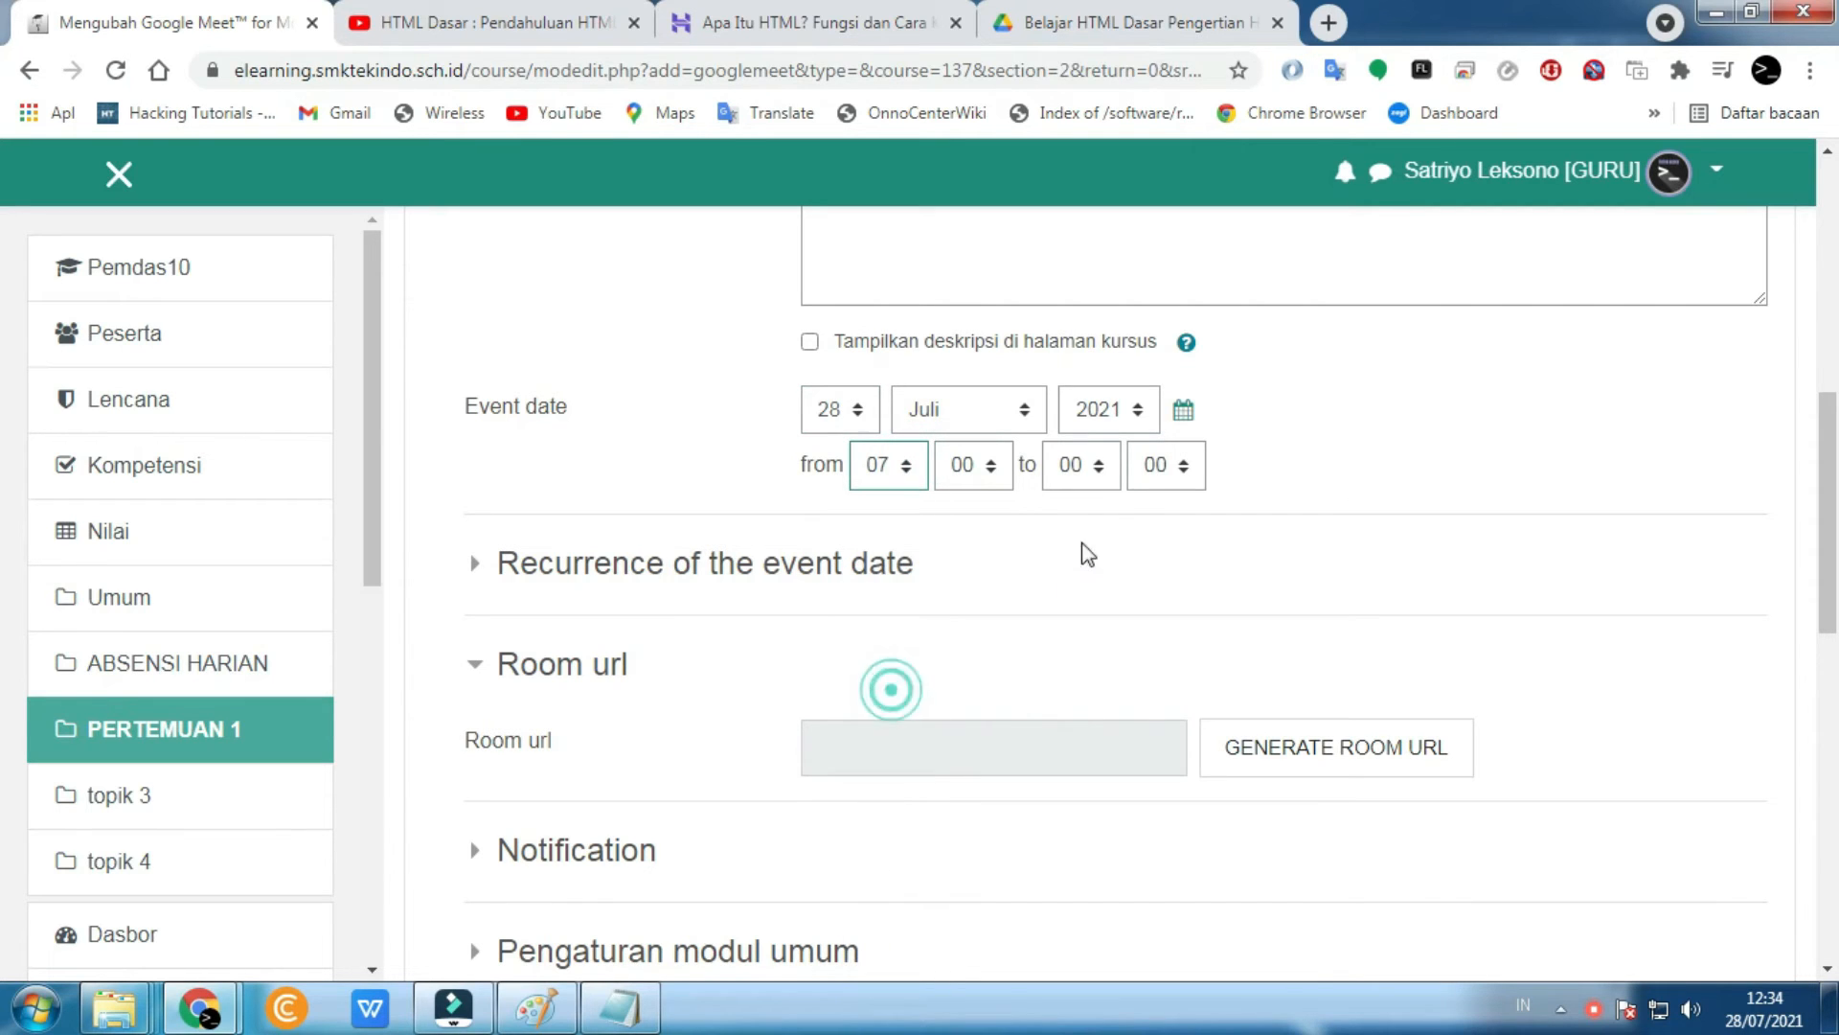
click(1094, 479)
click(1089, 810)
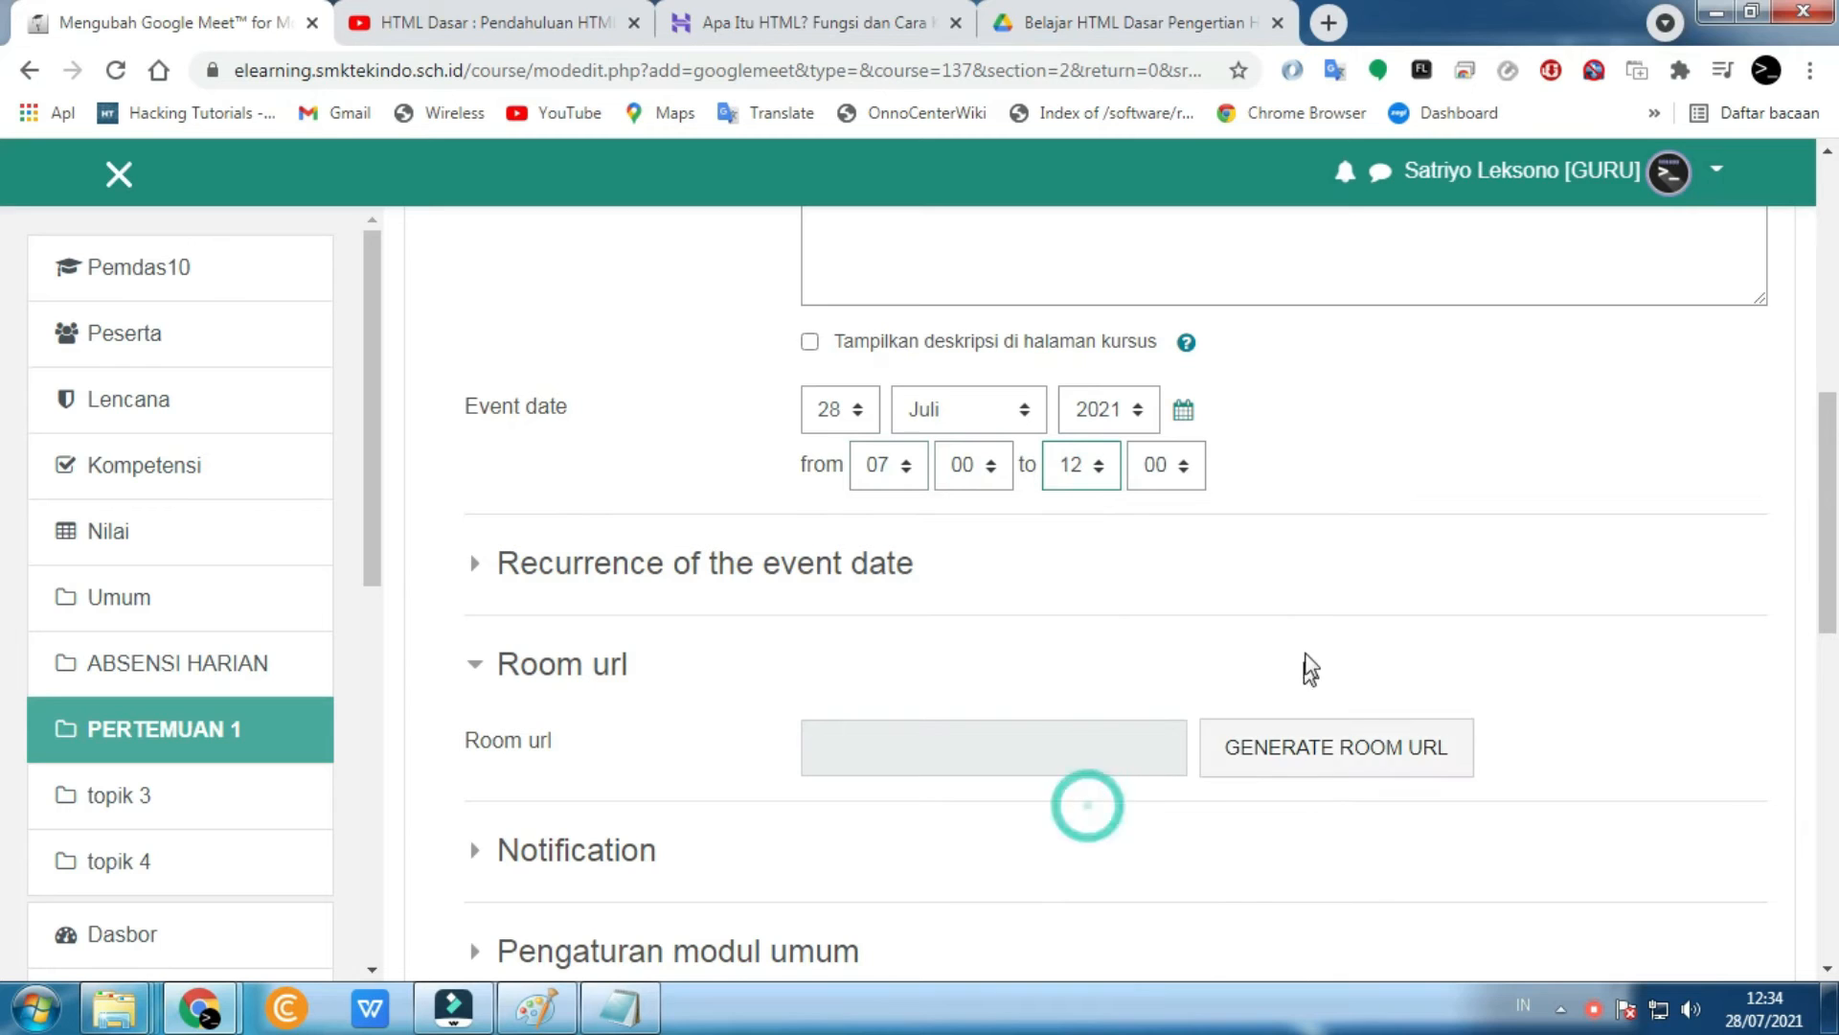
scroll(1306, 608, down, 1)
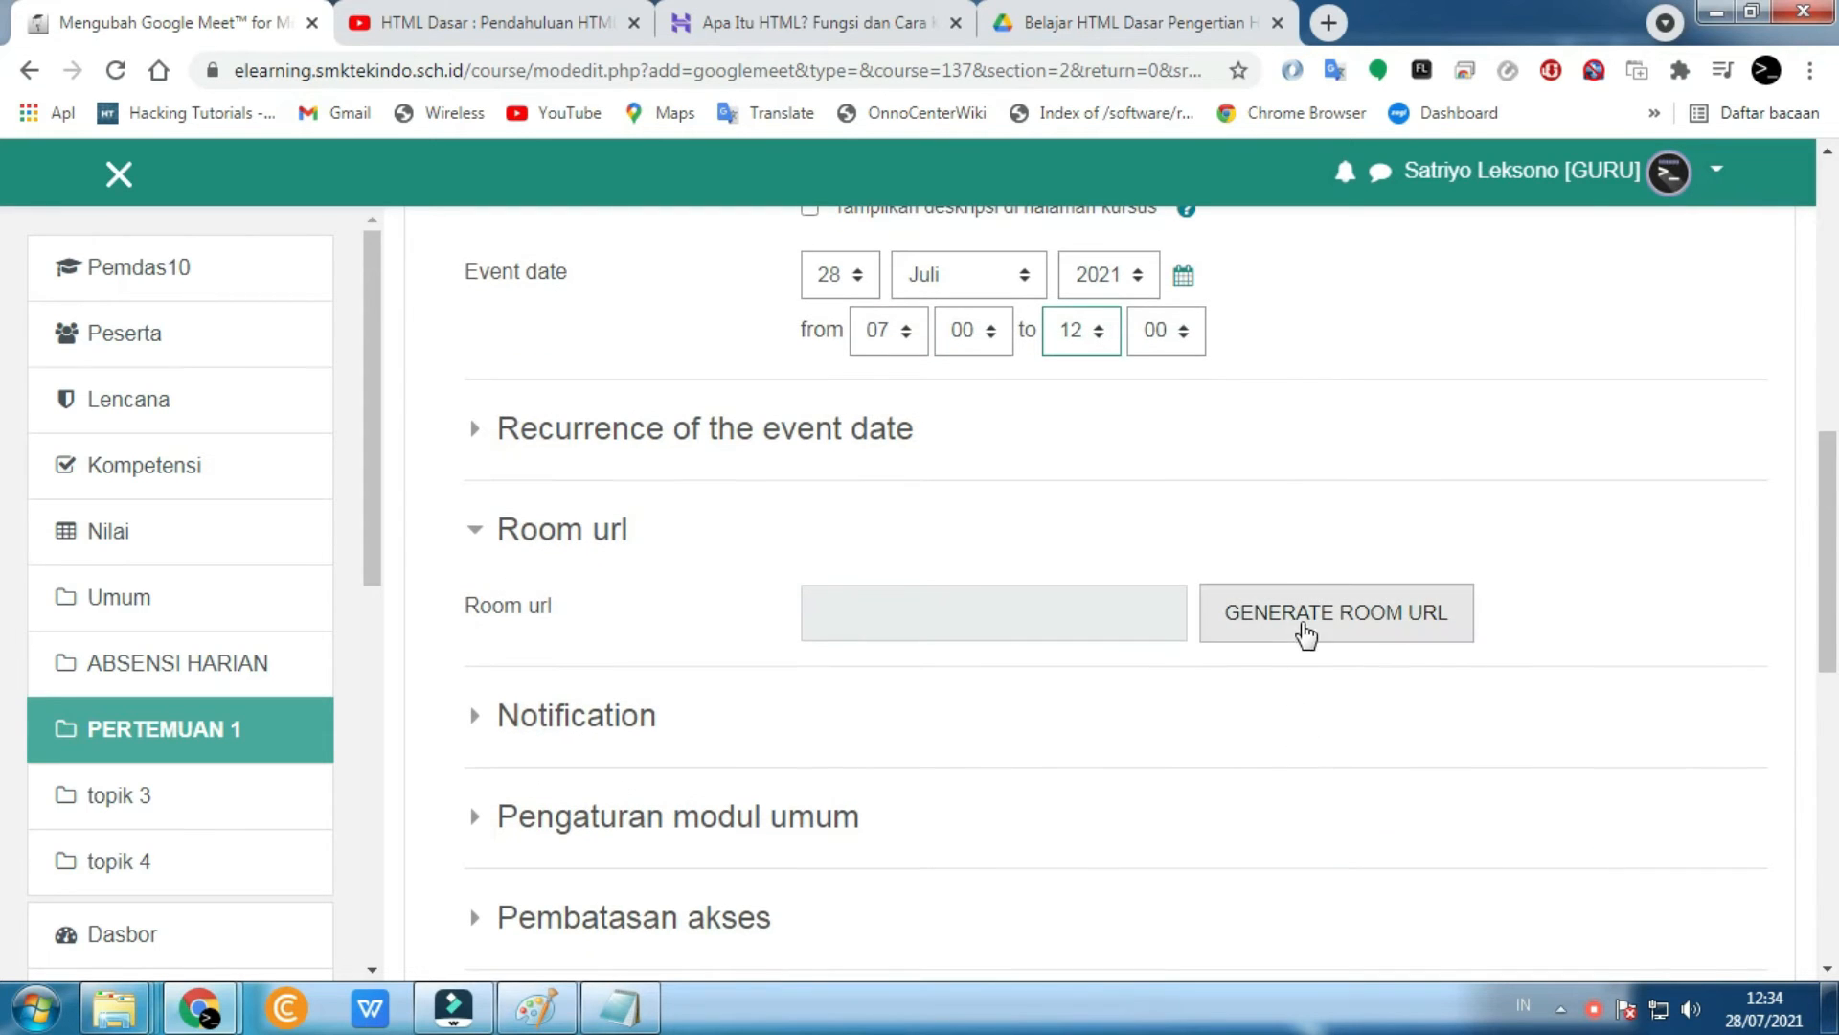
- Request a generated Google Meet room URL, bringing up the Google sign-in popup
click(1284, 628)
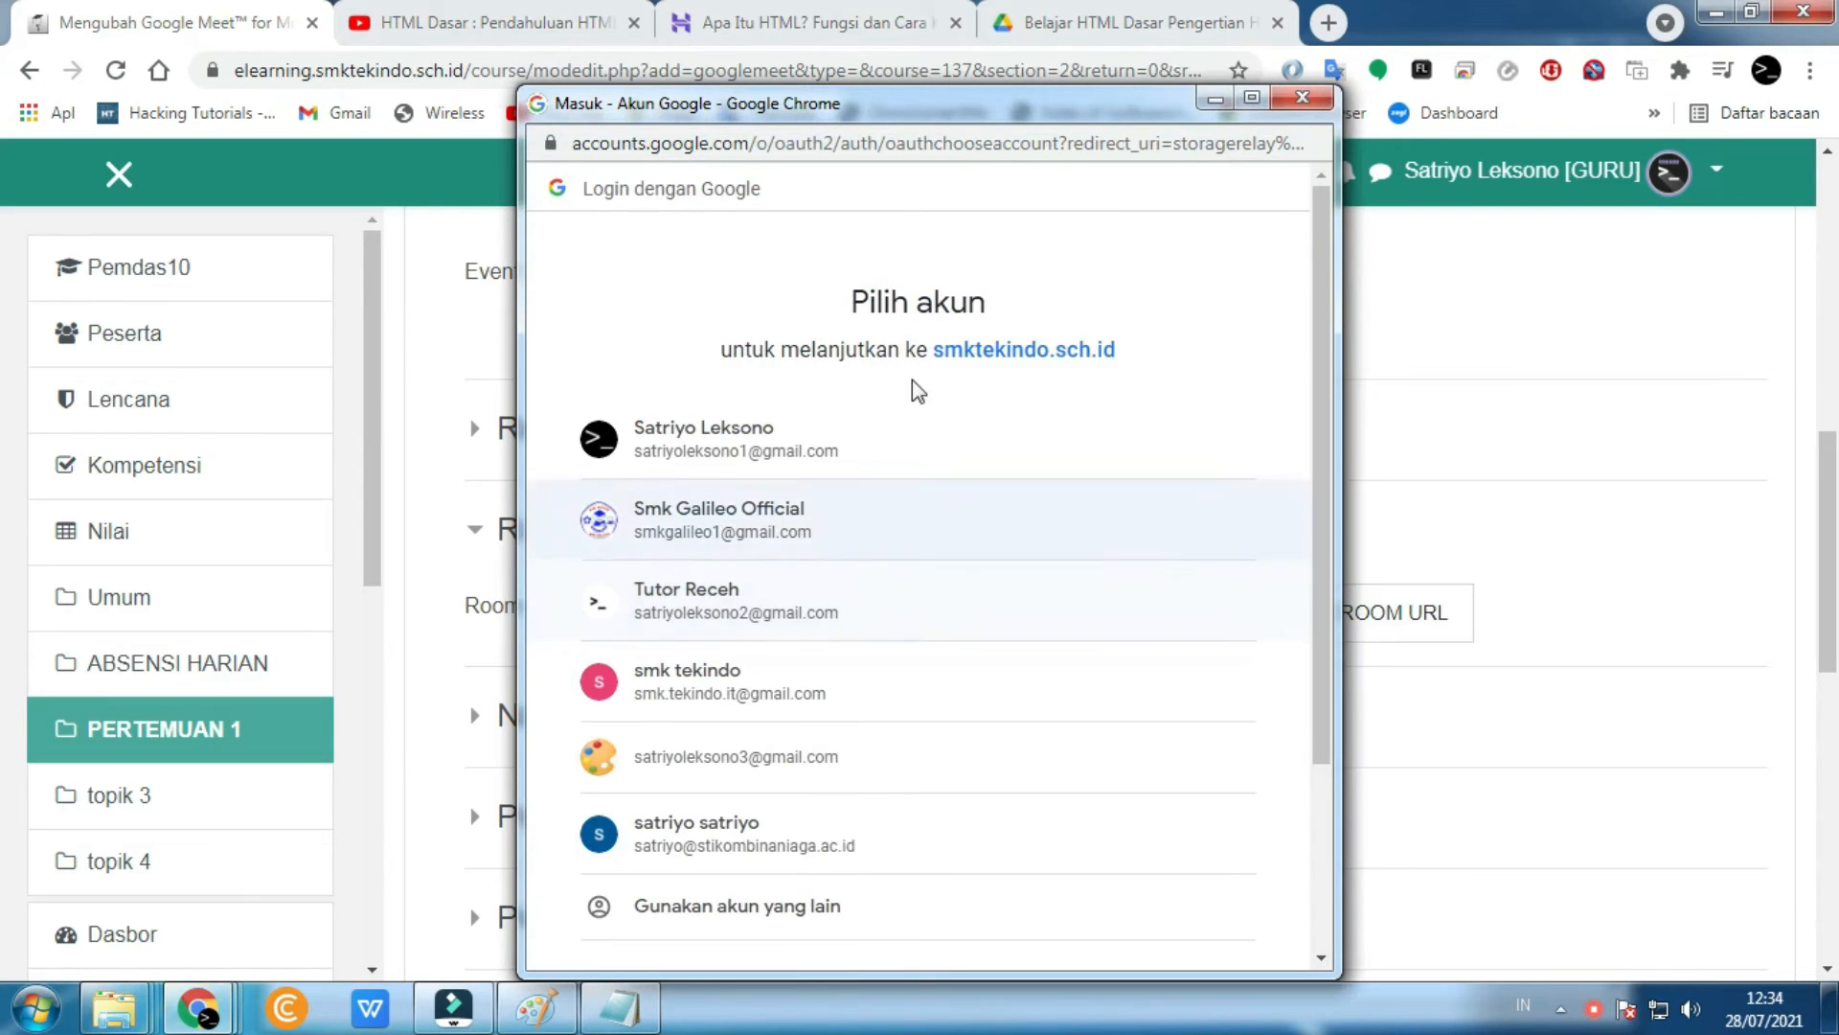
click(1331, 103)
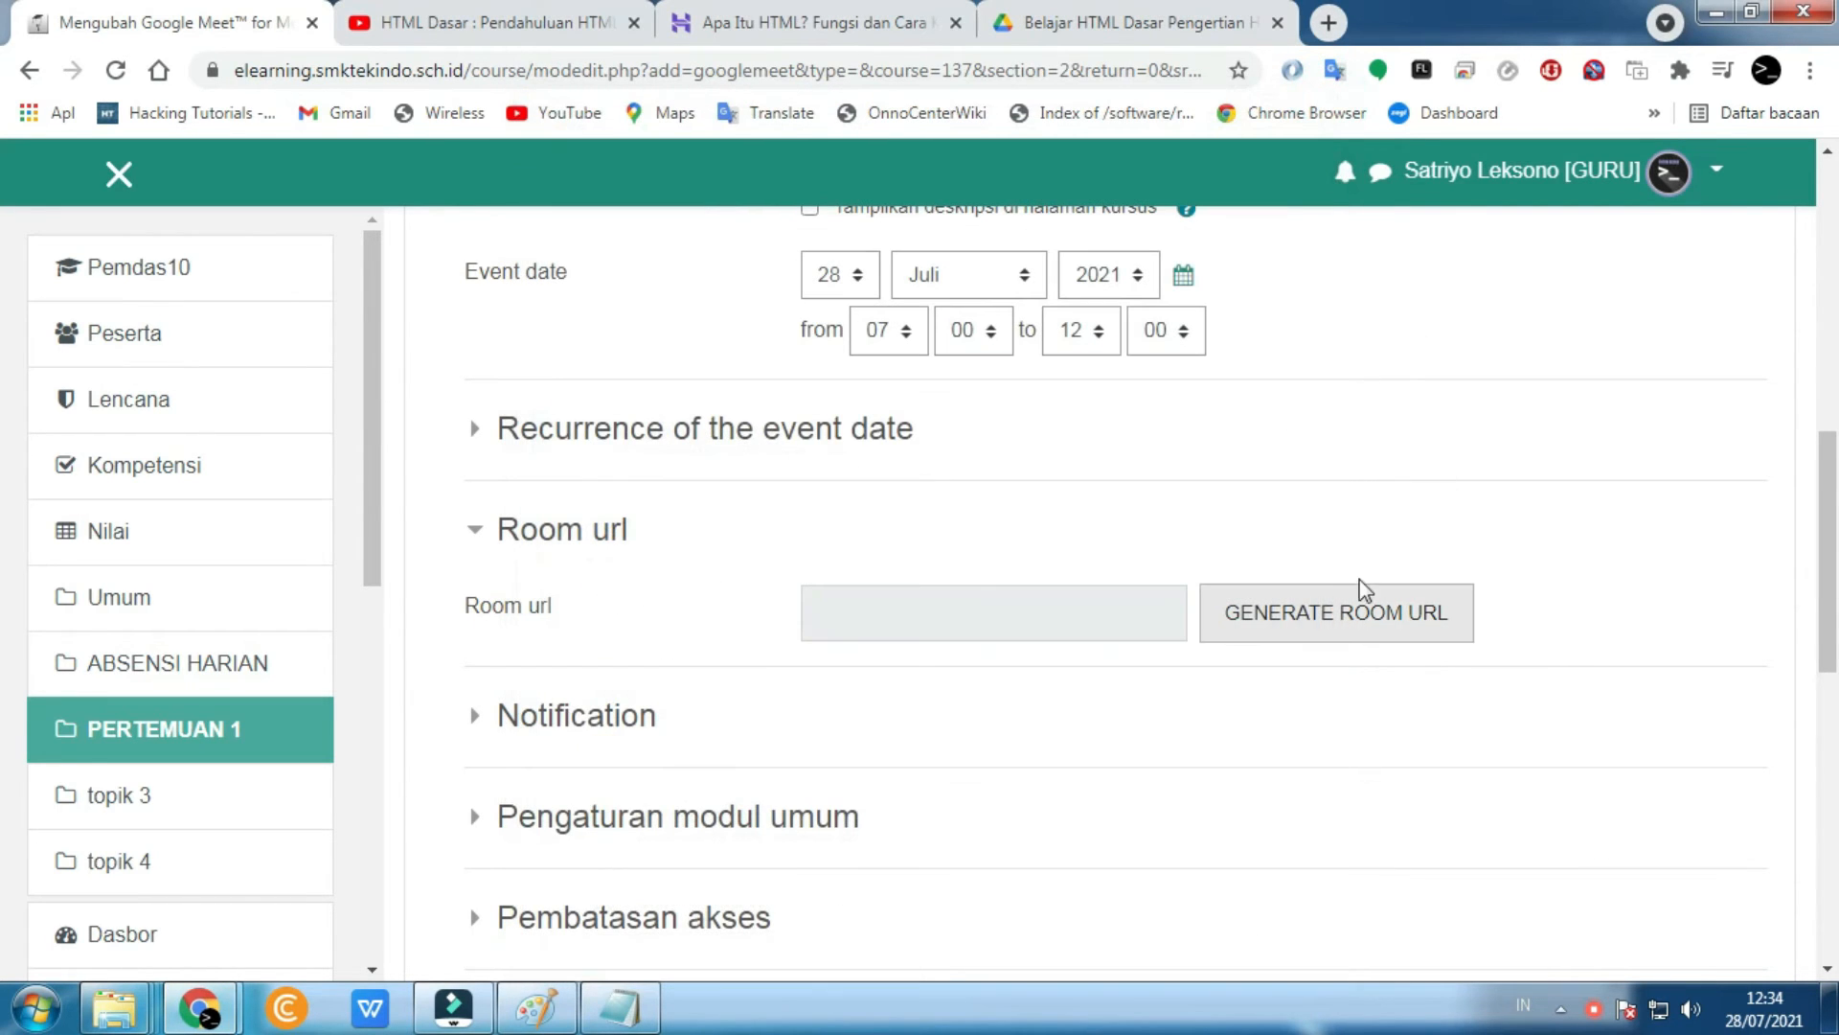
click(1303, 618)
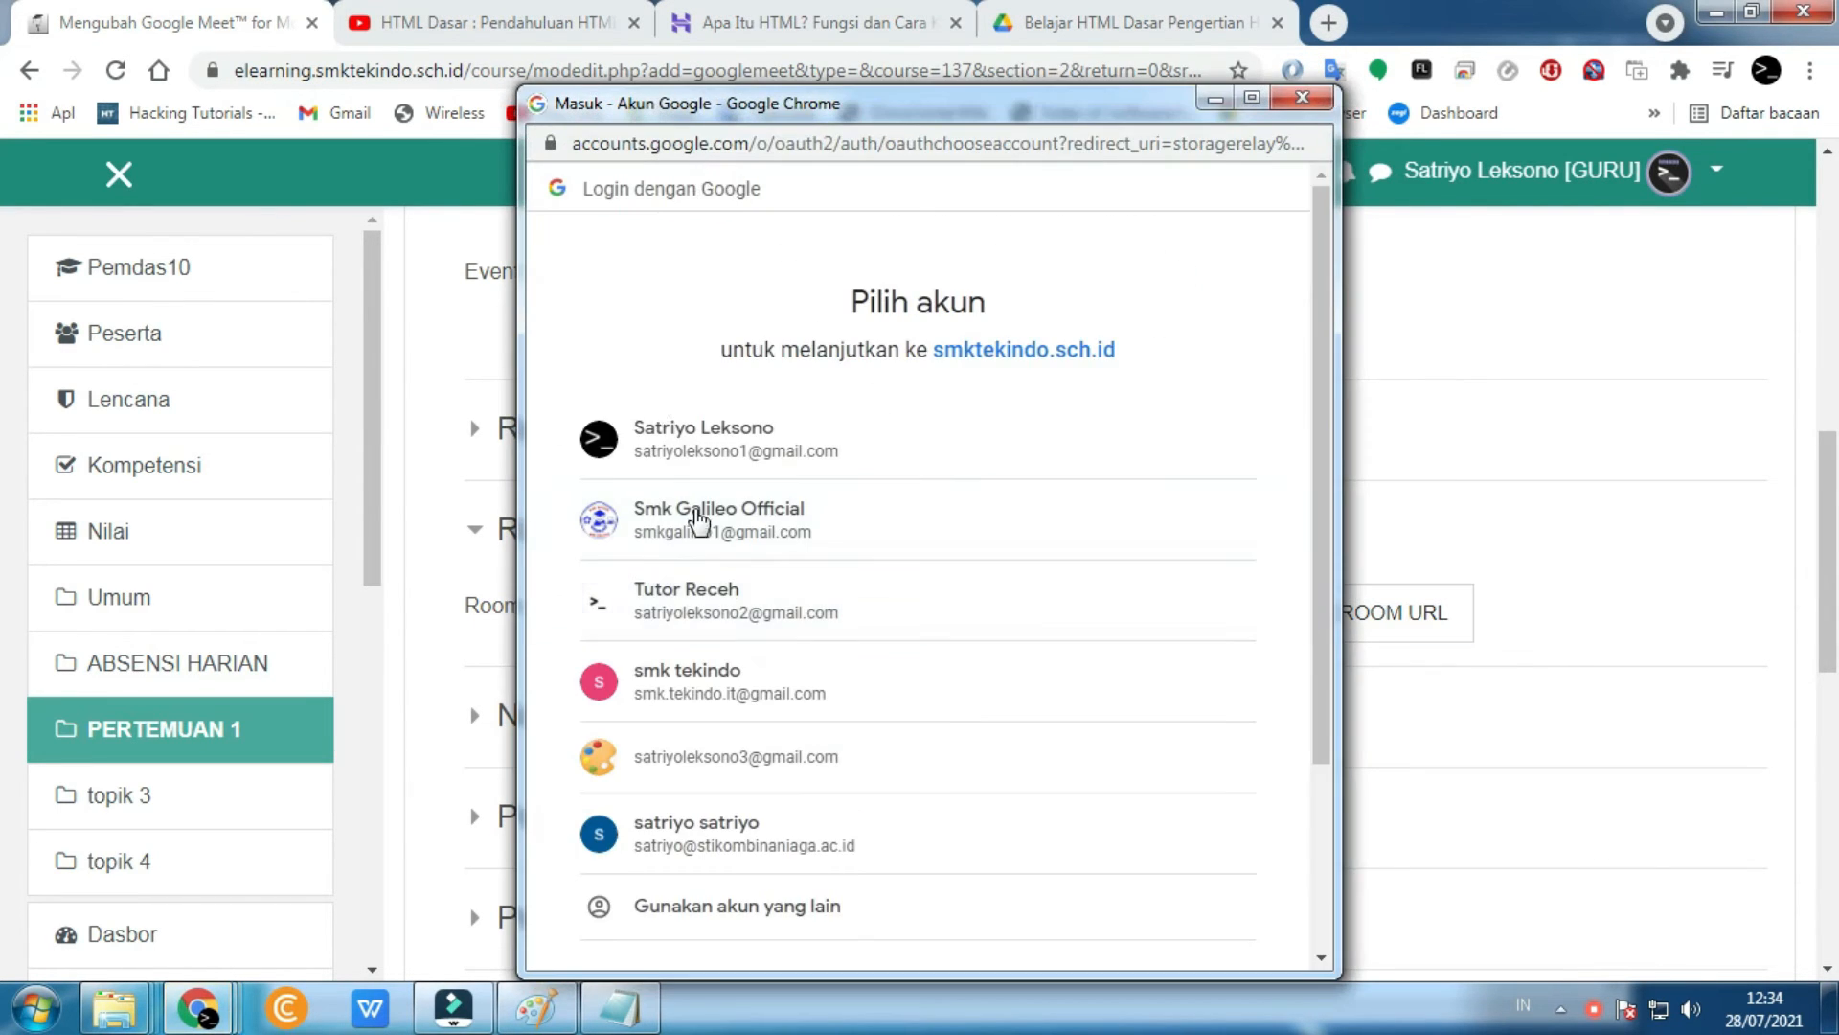
scroll(786, 402, down, 2)
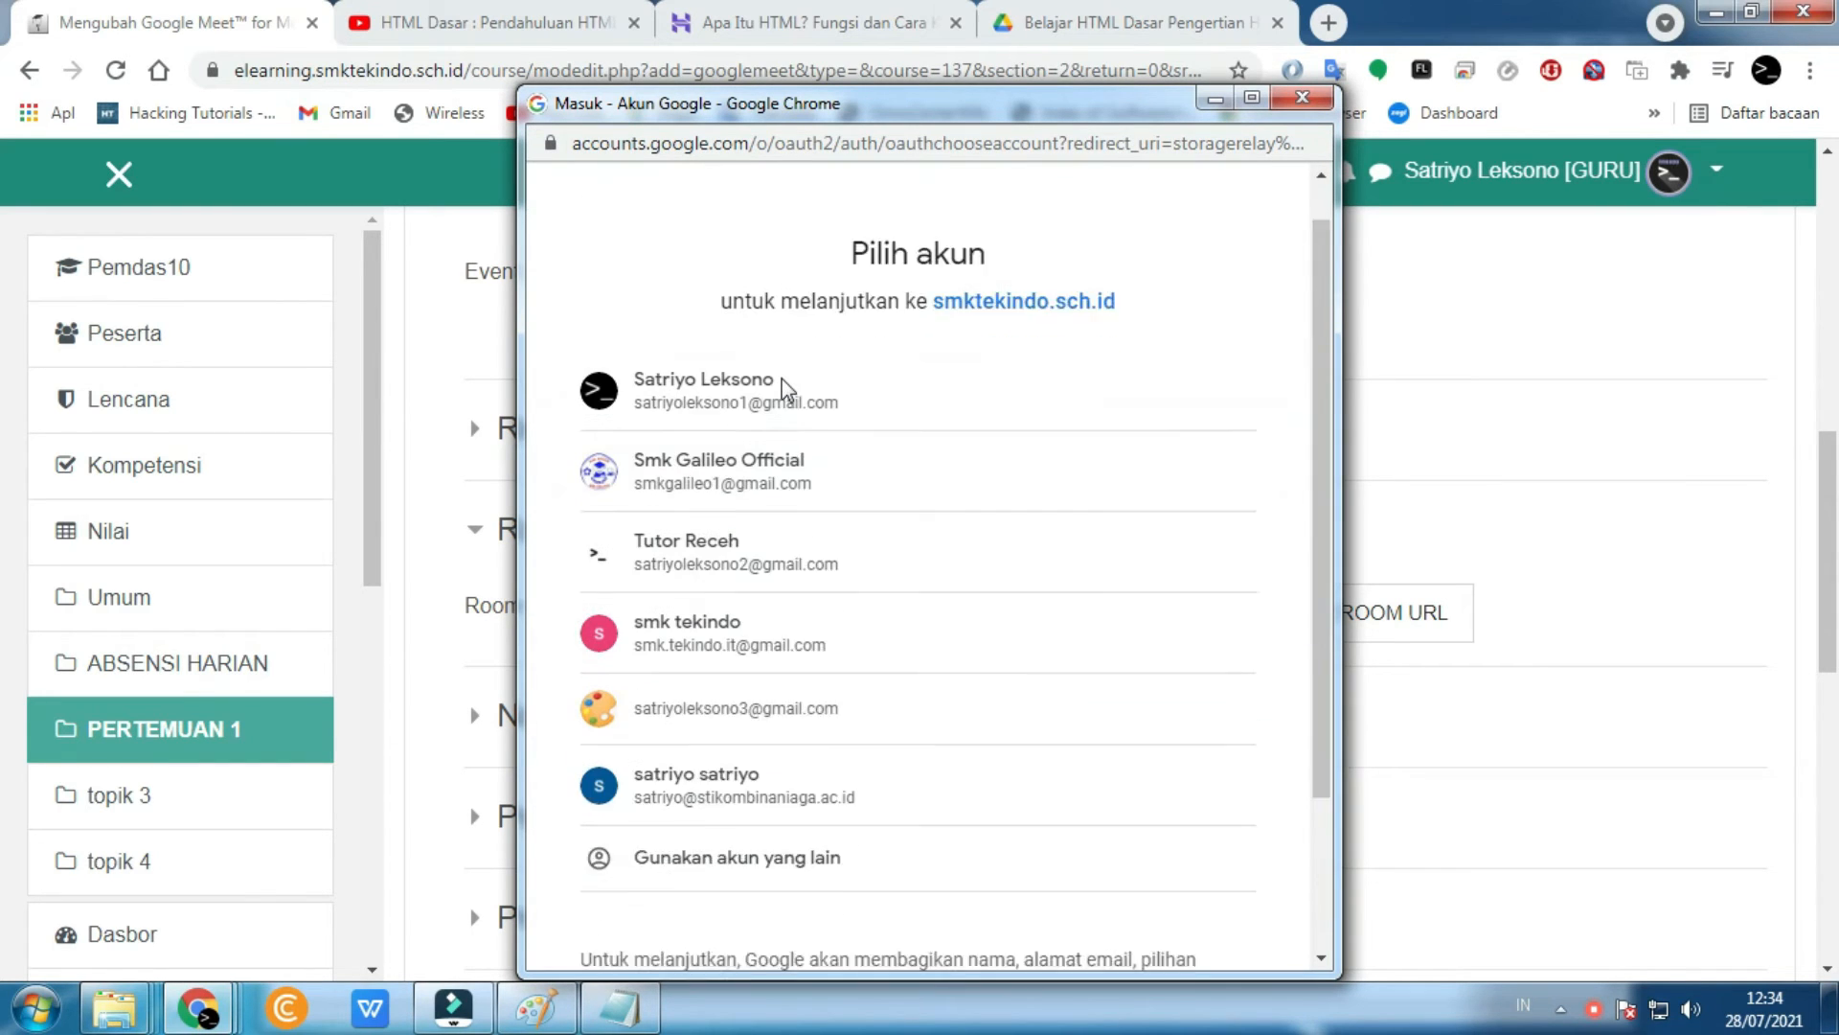
scroll(807, 622, up, 2)
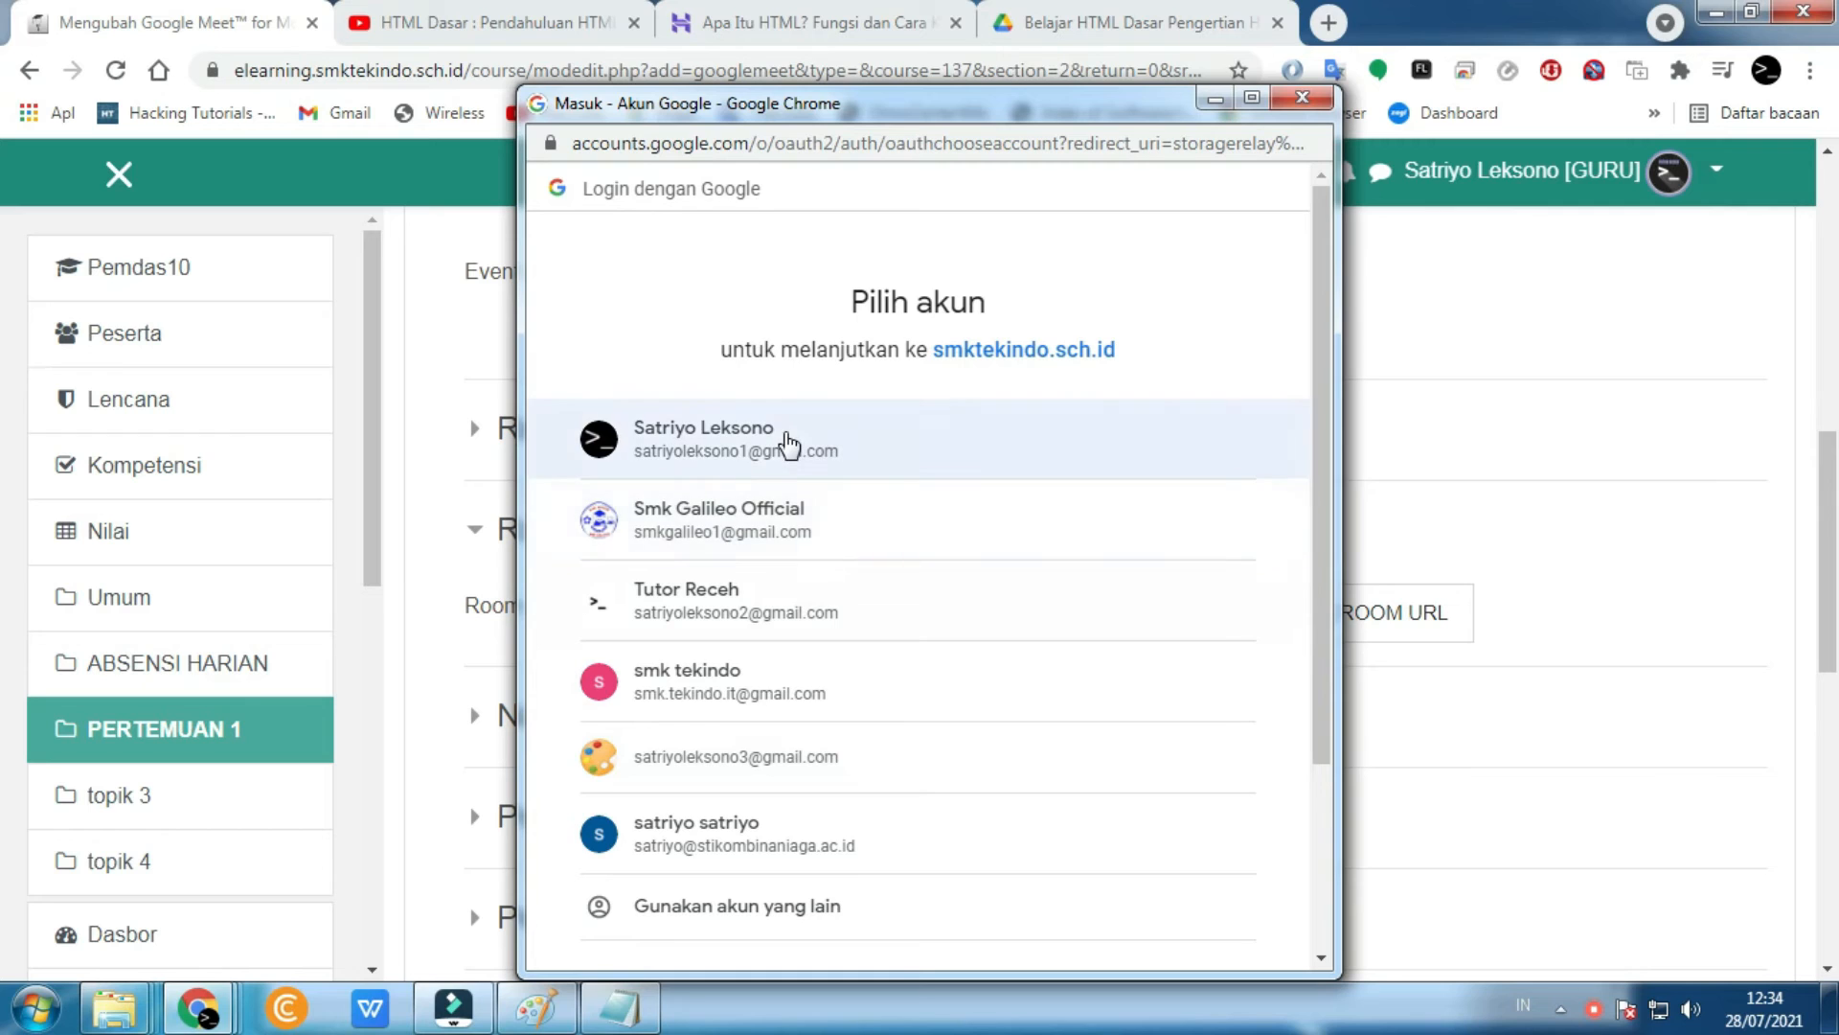
- Sign in with the teacher's Google account, proceed past the unverified-app warning, and grant calendar access
click(786, 441)
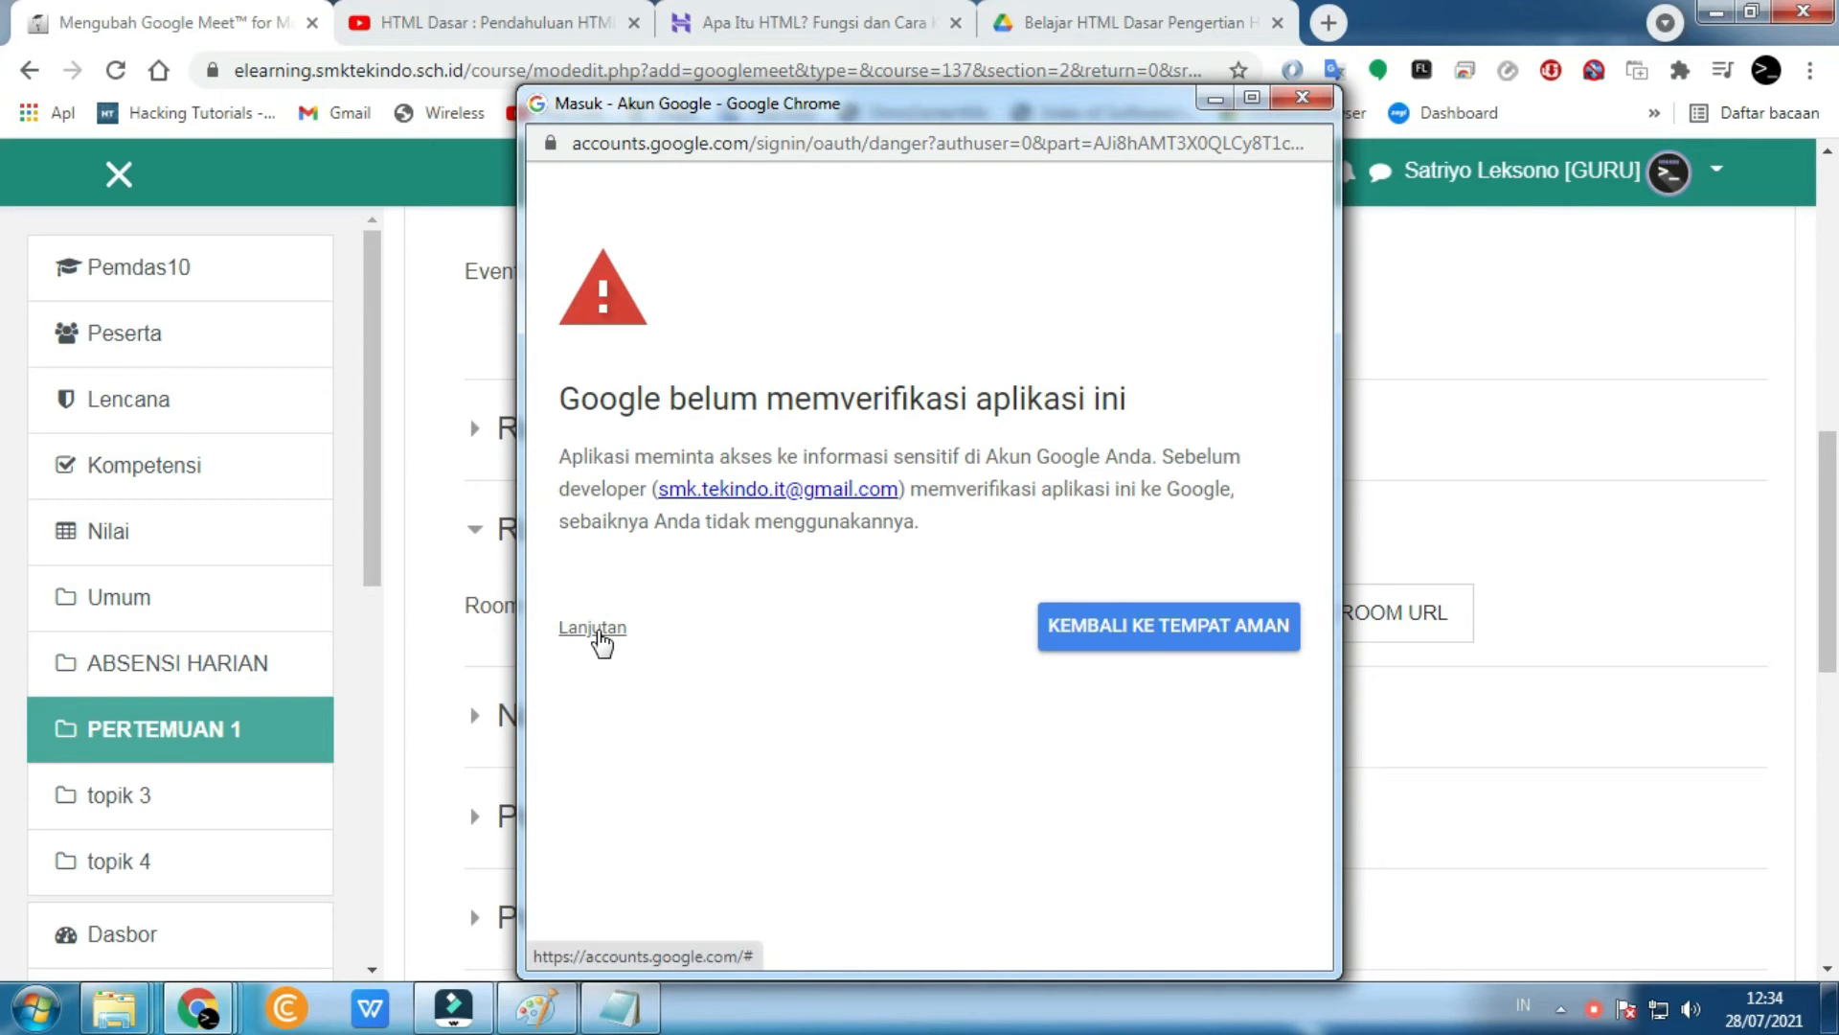
click(593, 629)
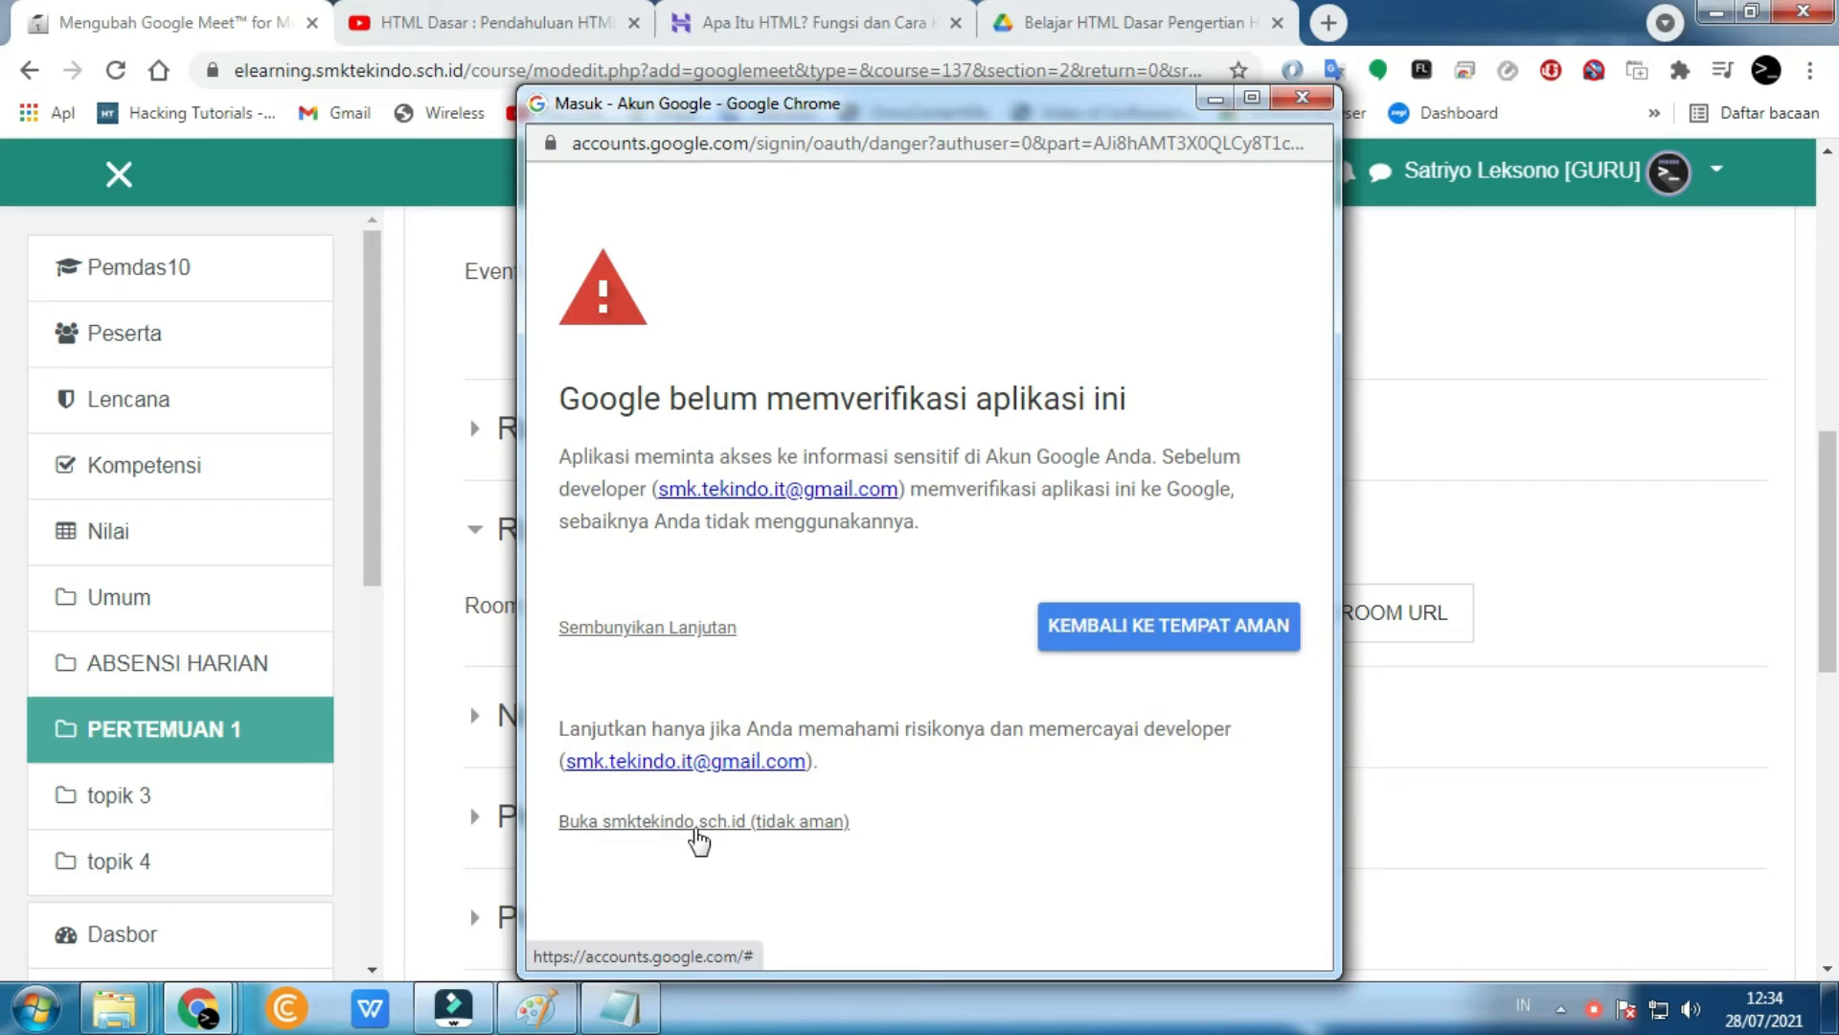
click(741, 828)
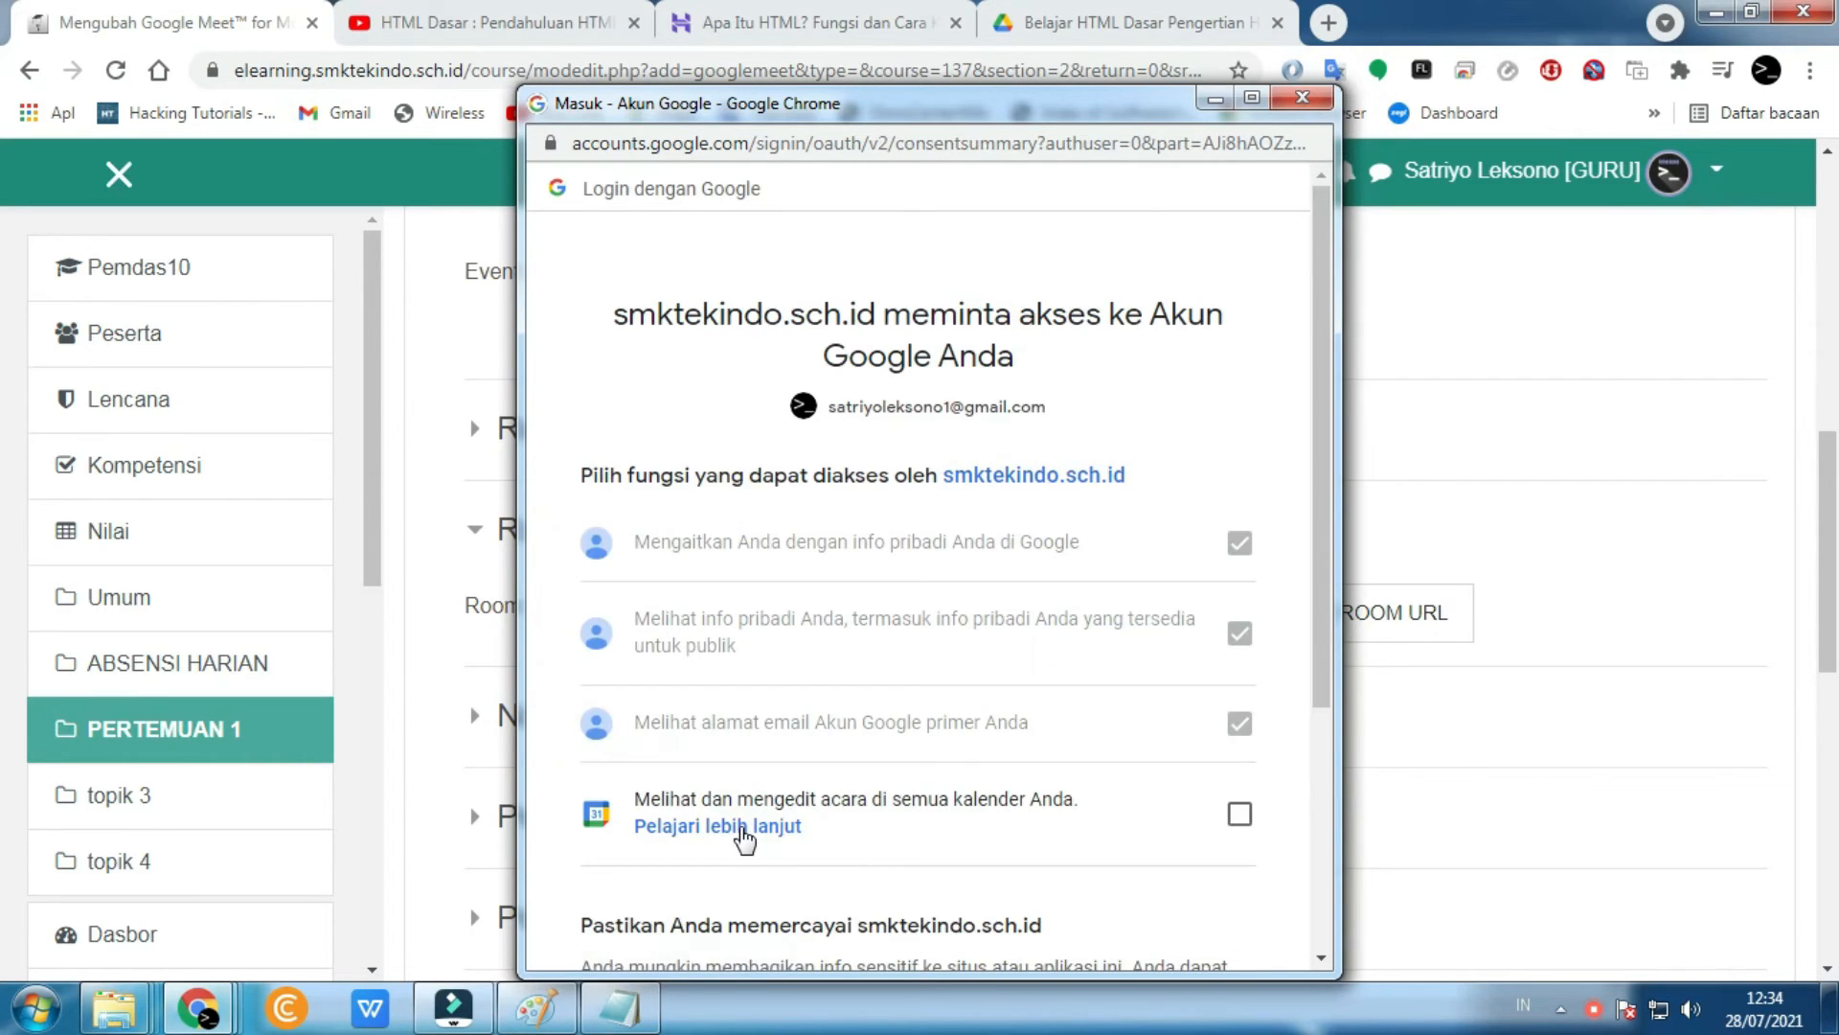
scroll(745, 839, down, 3)
click(1238, 548)
click(1053, 893)
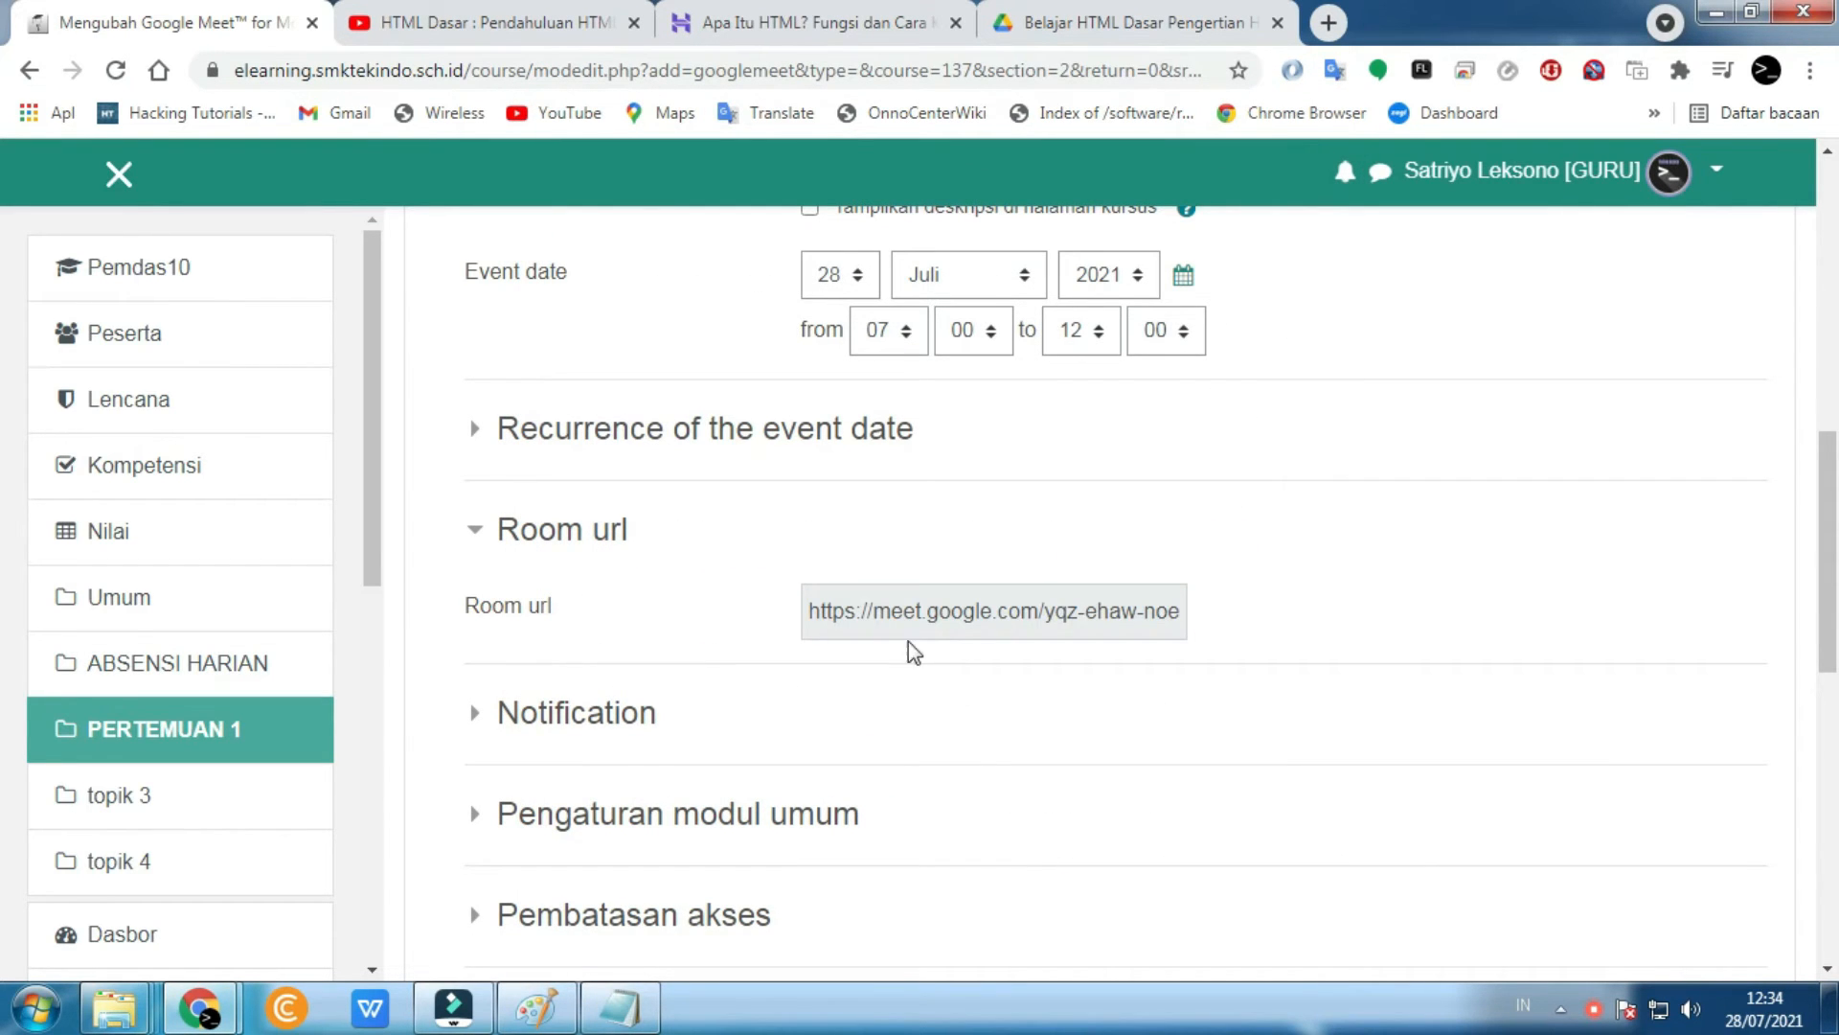
drag(809, 616, 1232, 629)
- Save the Pembahasan HTML Google Meet activity with SIMPAN DAN TAMPILKAN
click(1342, 624)
scroll(1343, 619, down, 2)
scroll(1343, 619, down, 3)
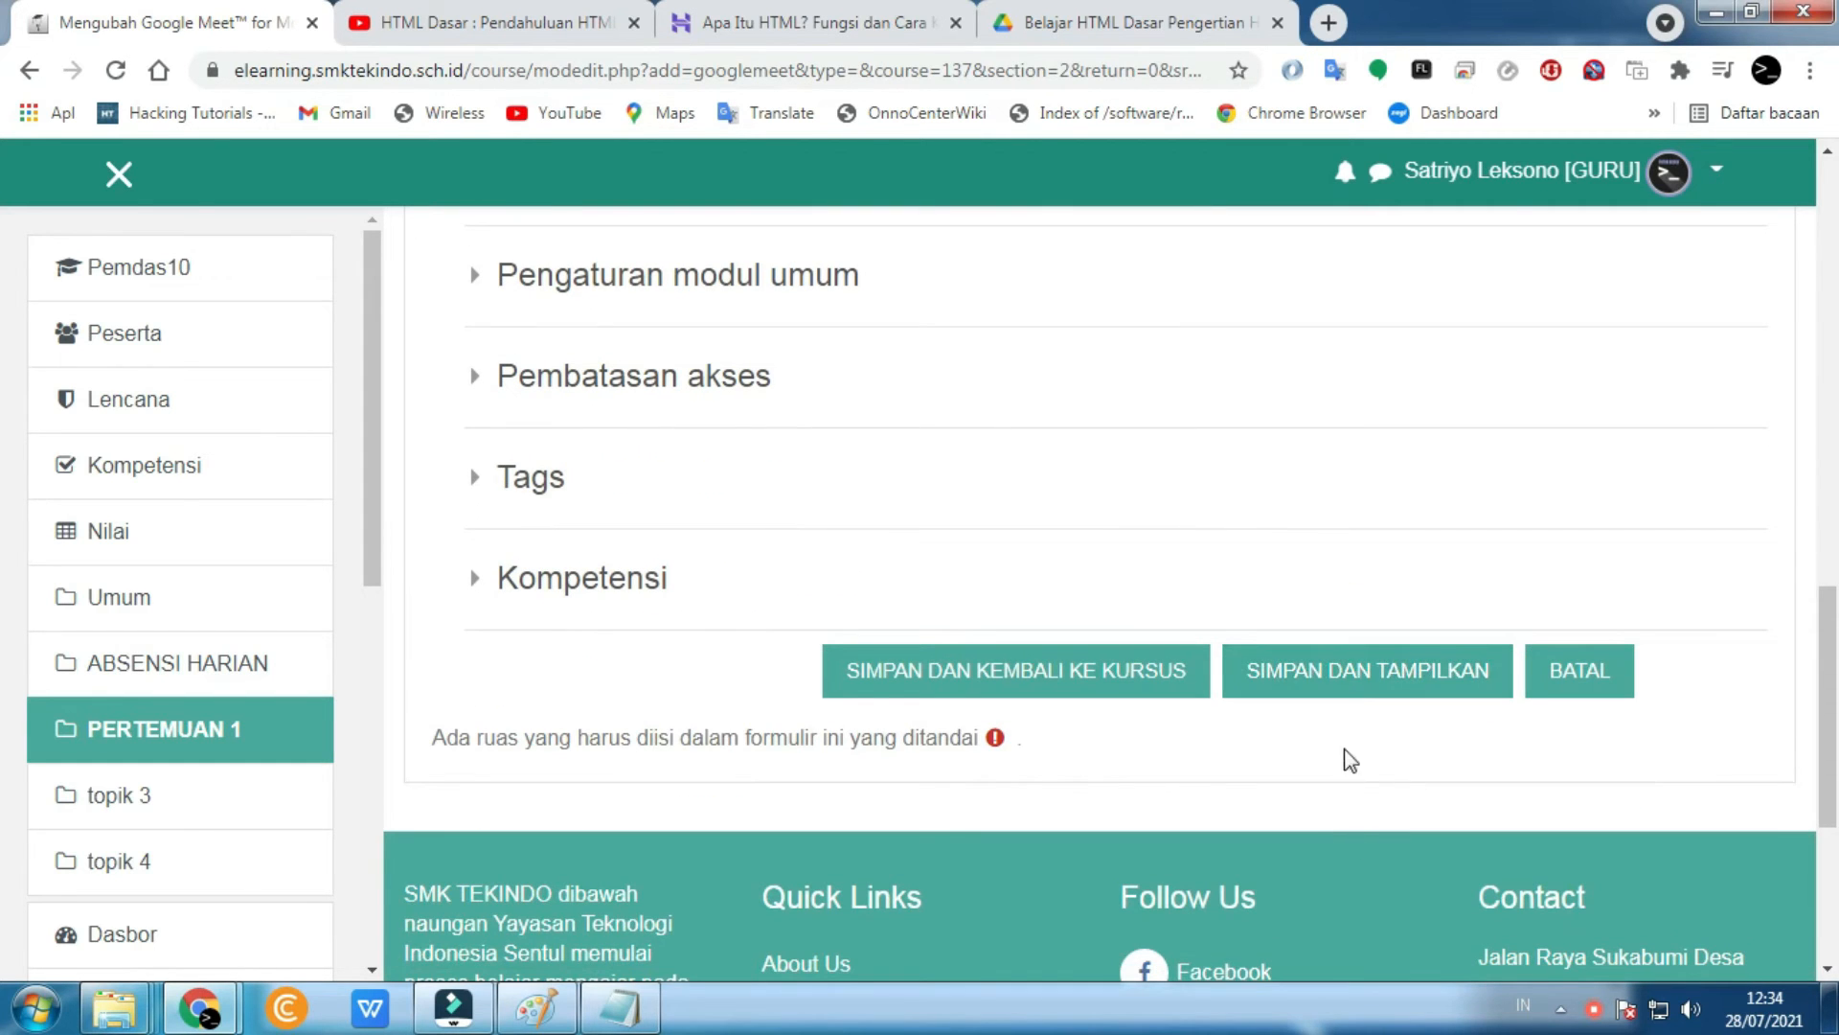
click(1327, 688)
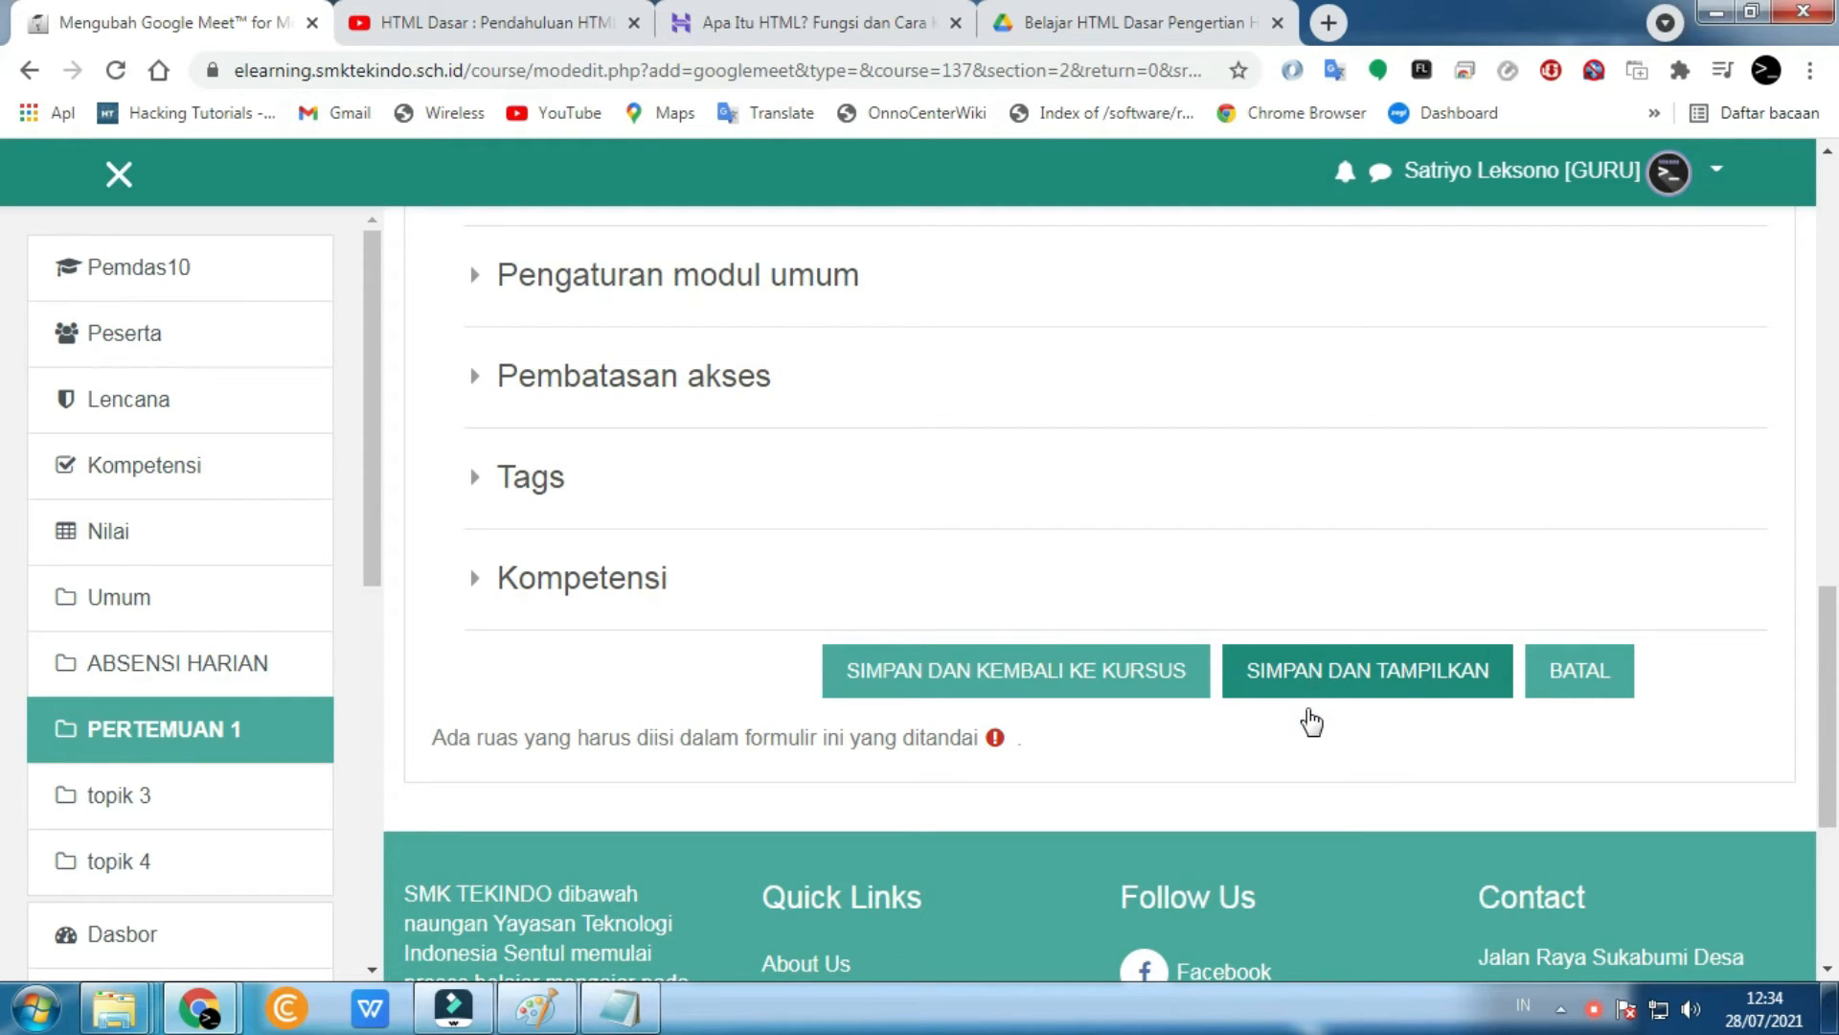
click(1319, 677)
scroll(1065, 661, up, 4)
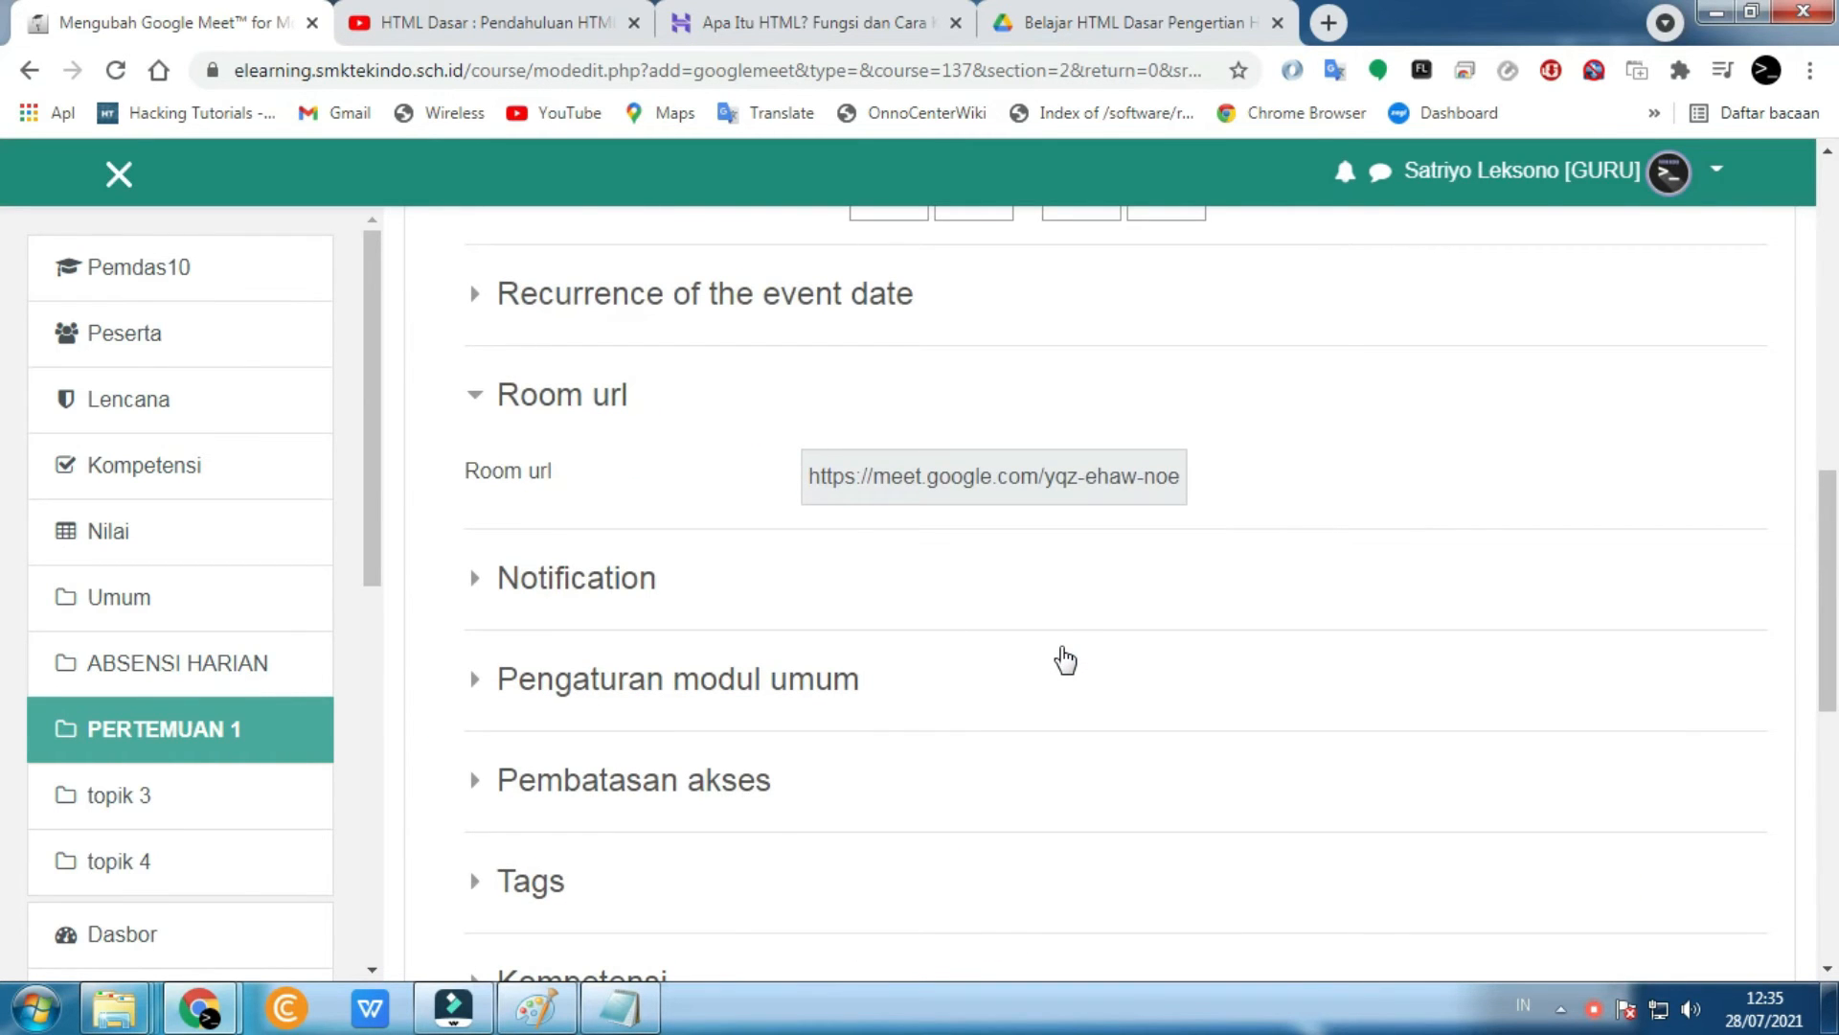
scroll(1066, 661, down, 5)
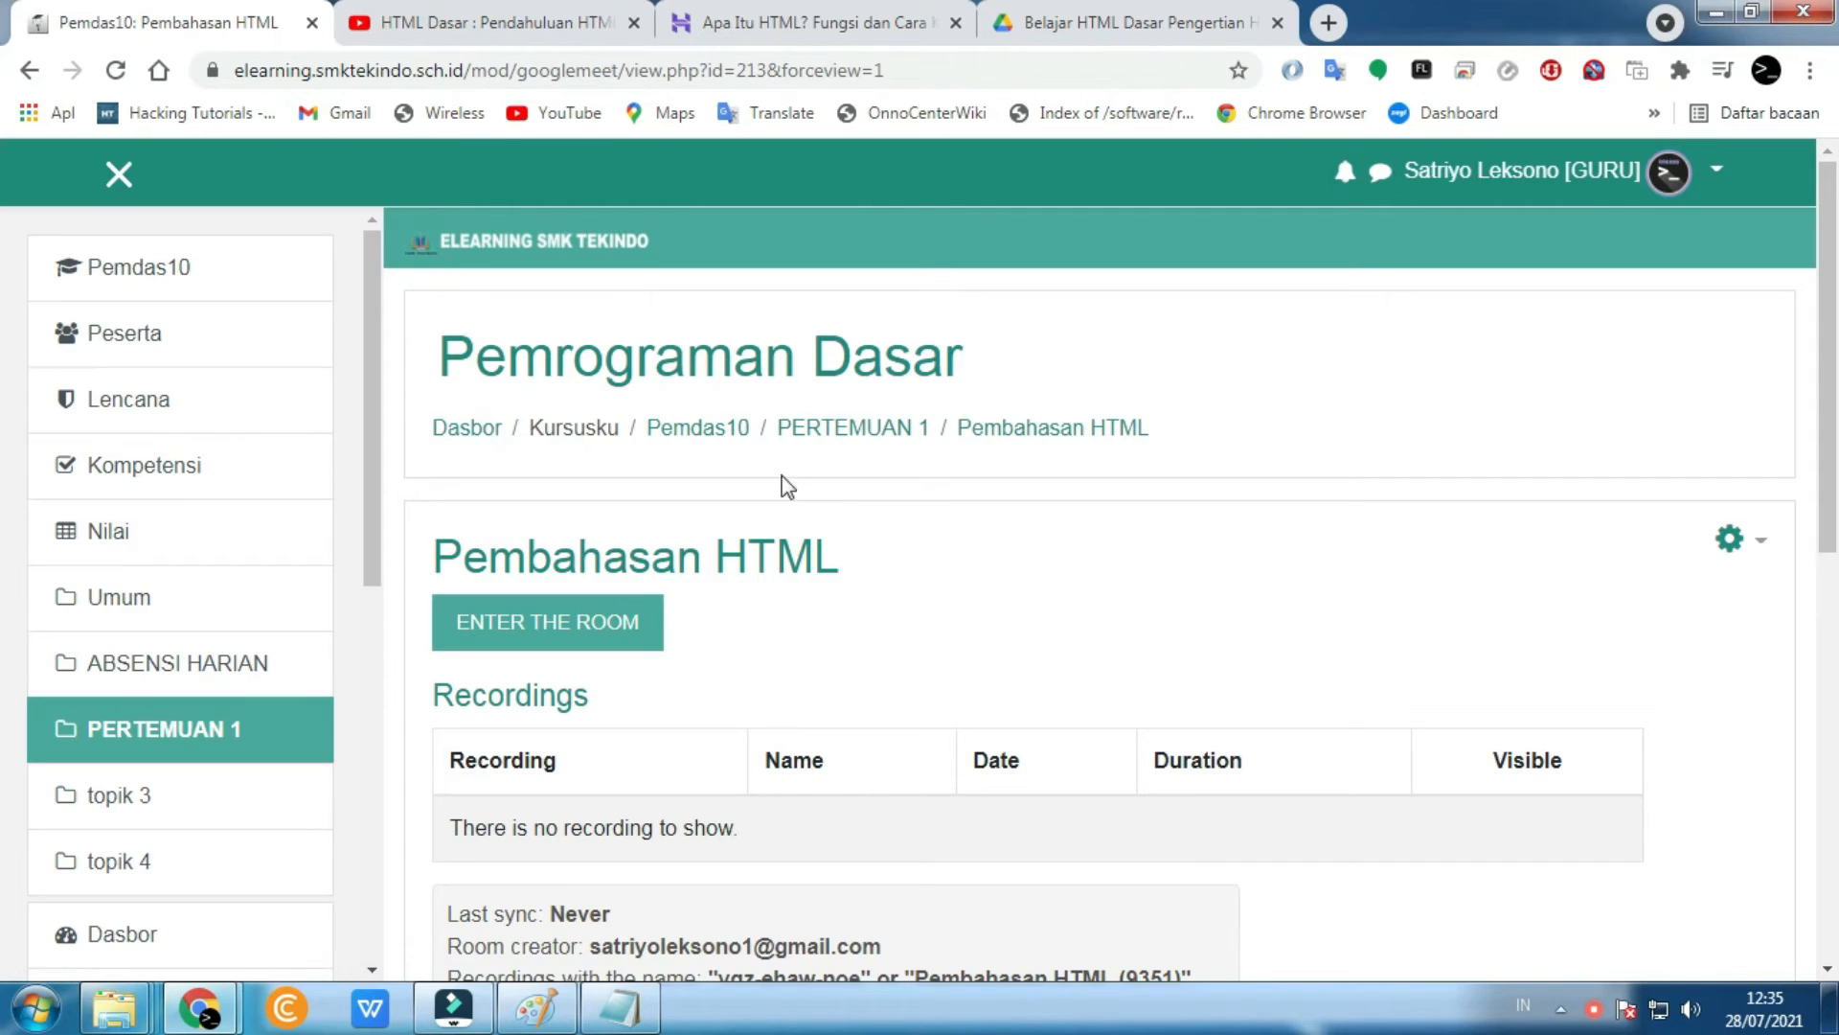
- Go to Pemdas10 and switch the view to the SISWA (student) role
click(160, 278)
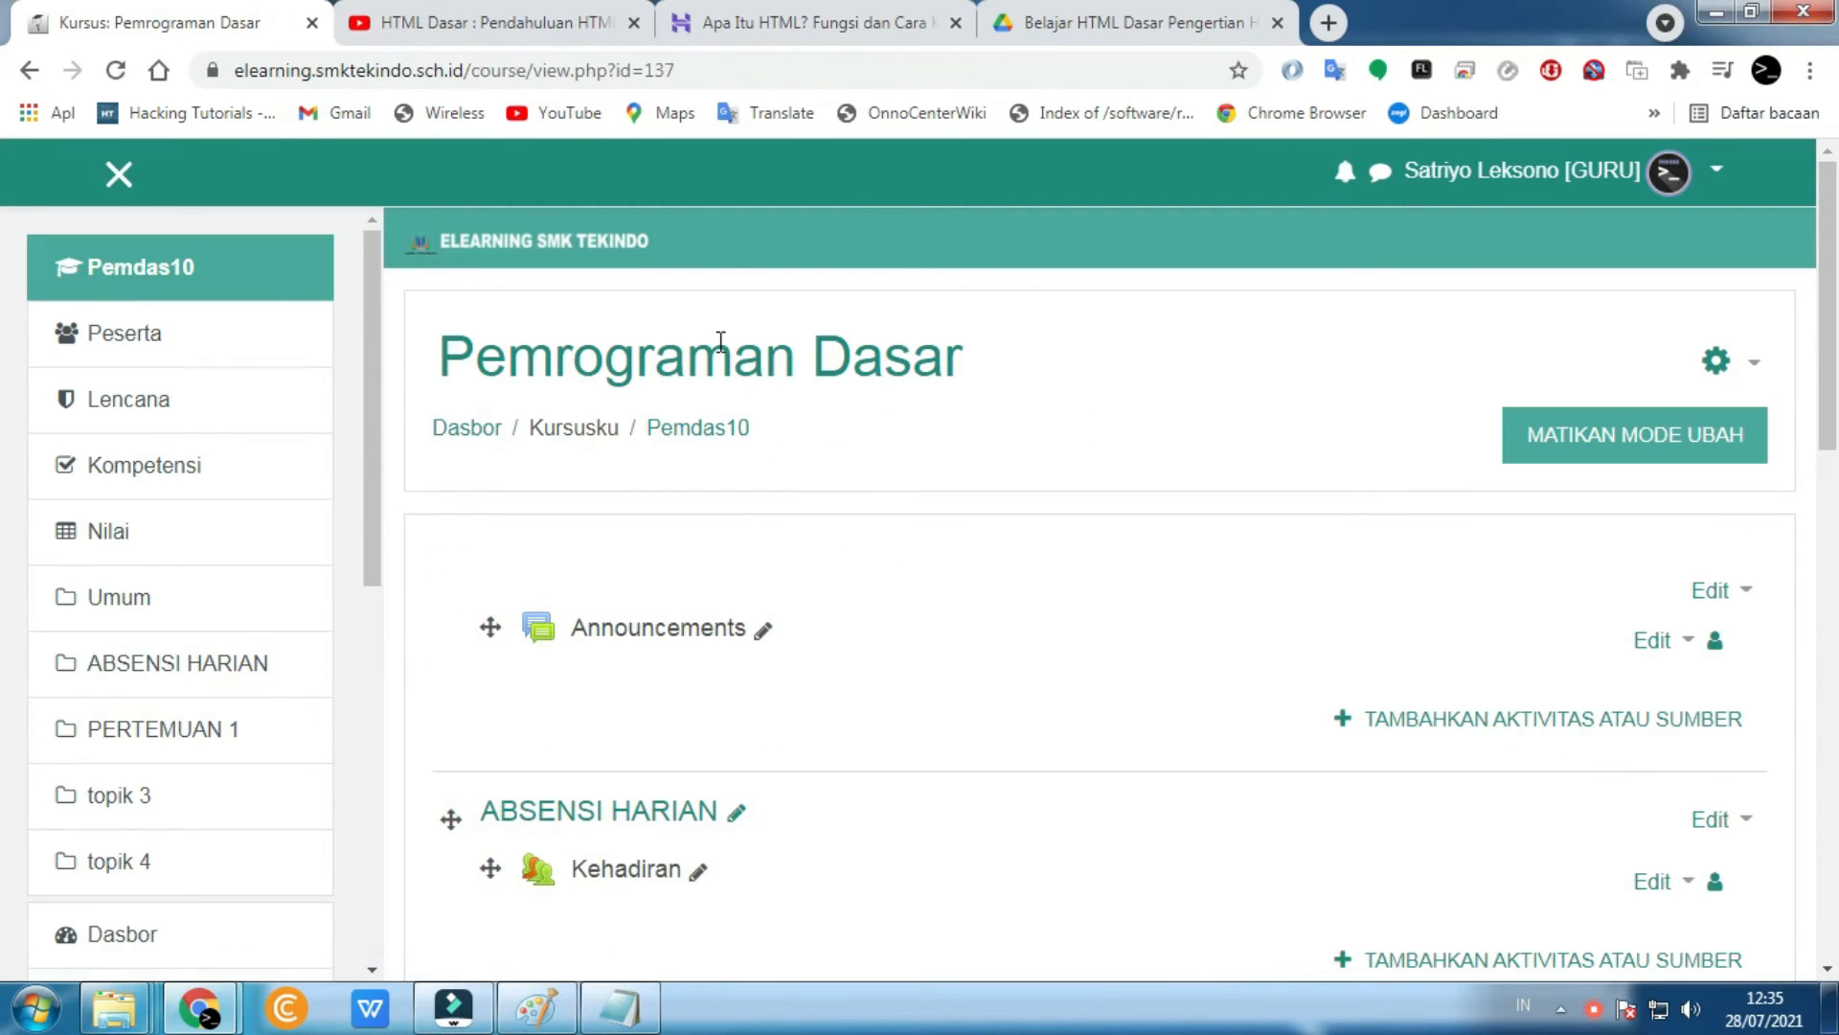
scroll(789, 414, down, 12)
scroll(809, 468, up, 5)
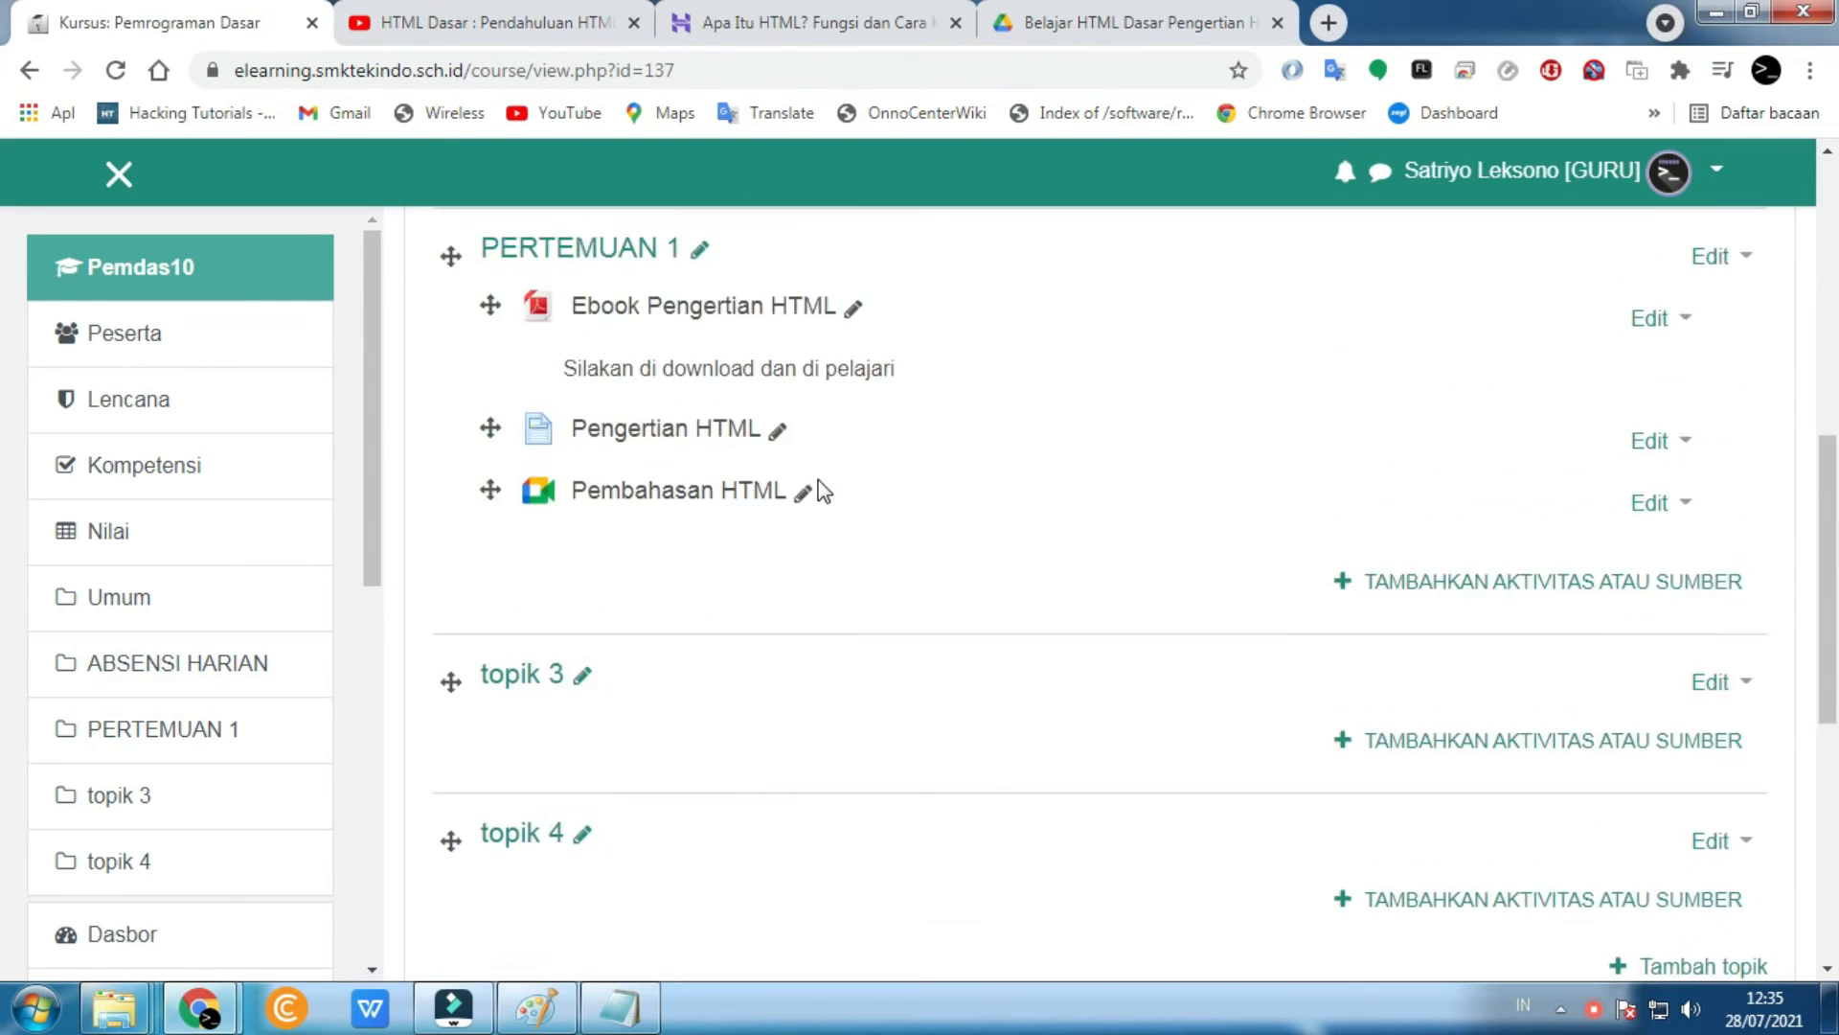
click(1669, 171)
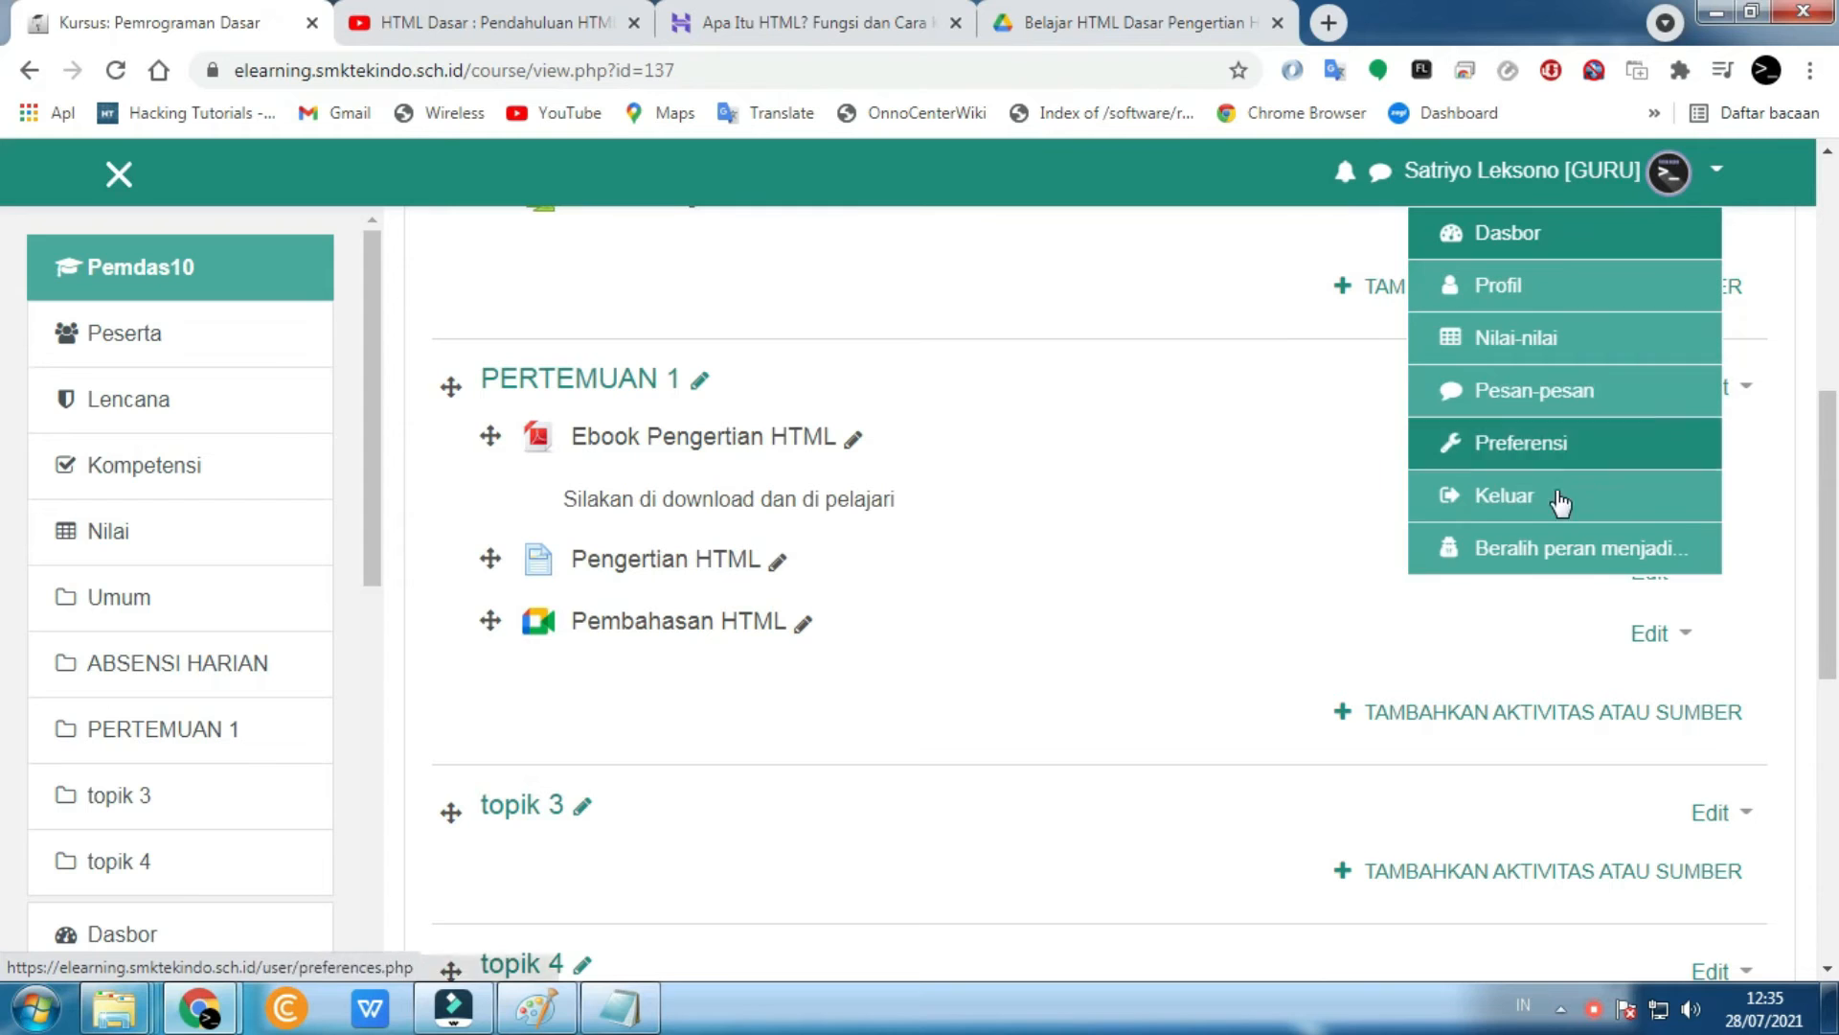
click(1518, 559)
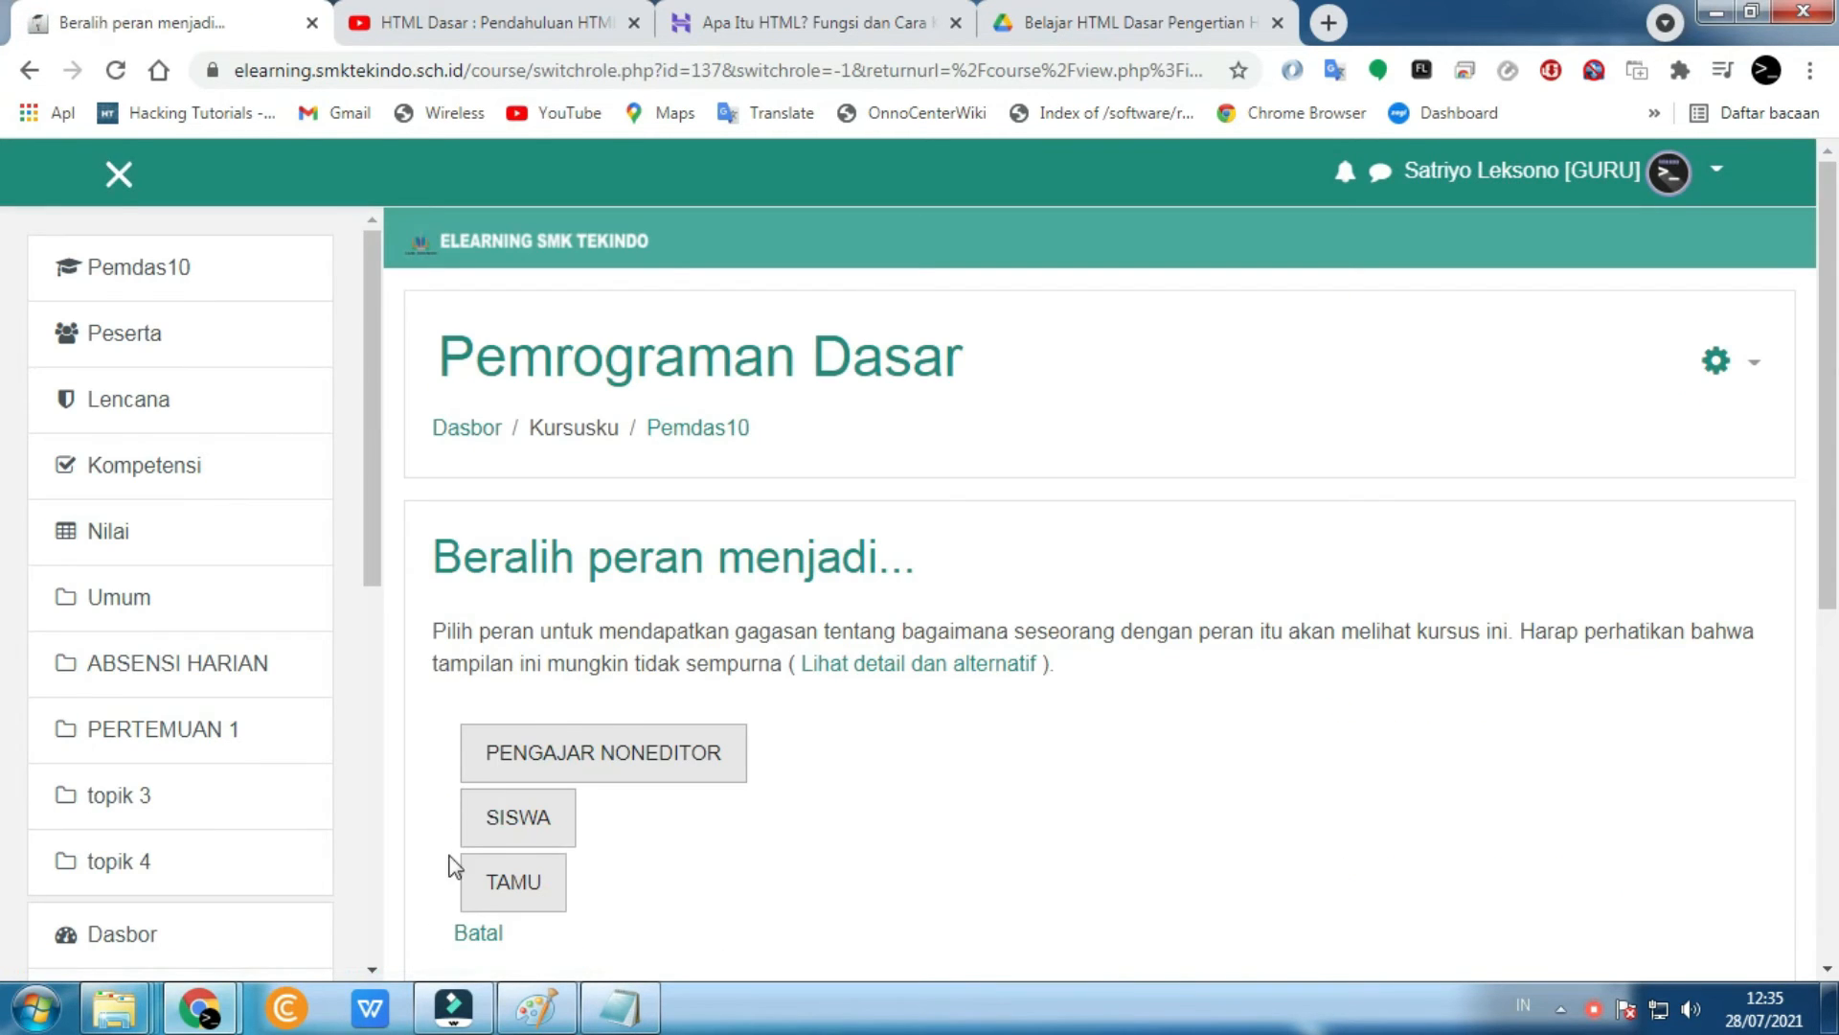
click(526, 824)
- Open the Pembahasan HTML Google Meet activity as a student
scroll(885, 780, down, 5)
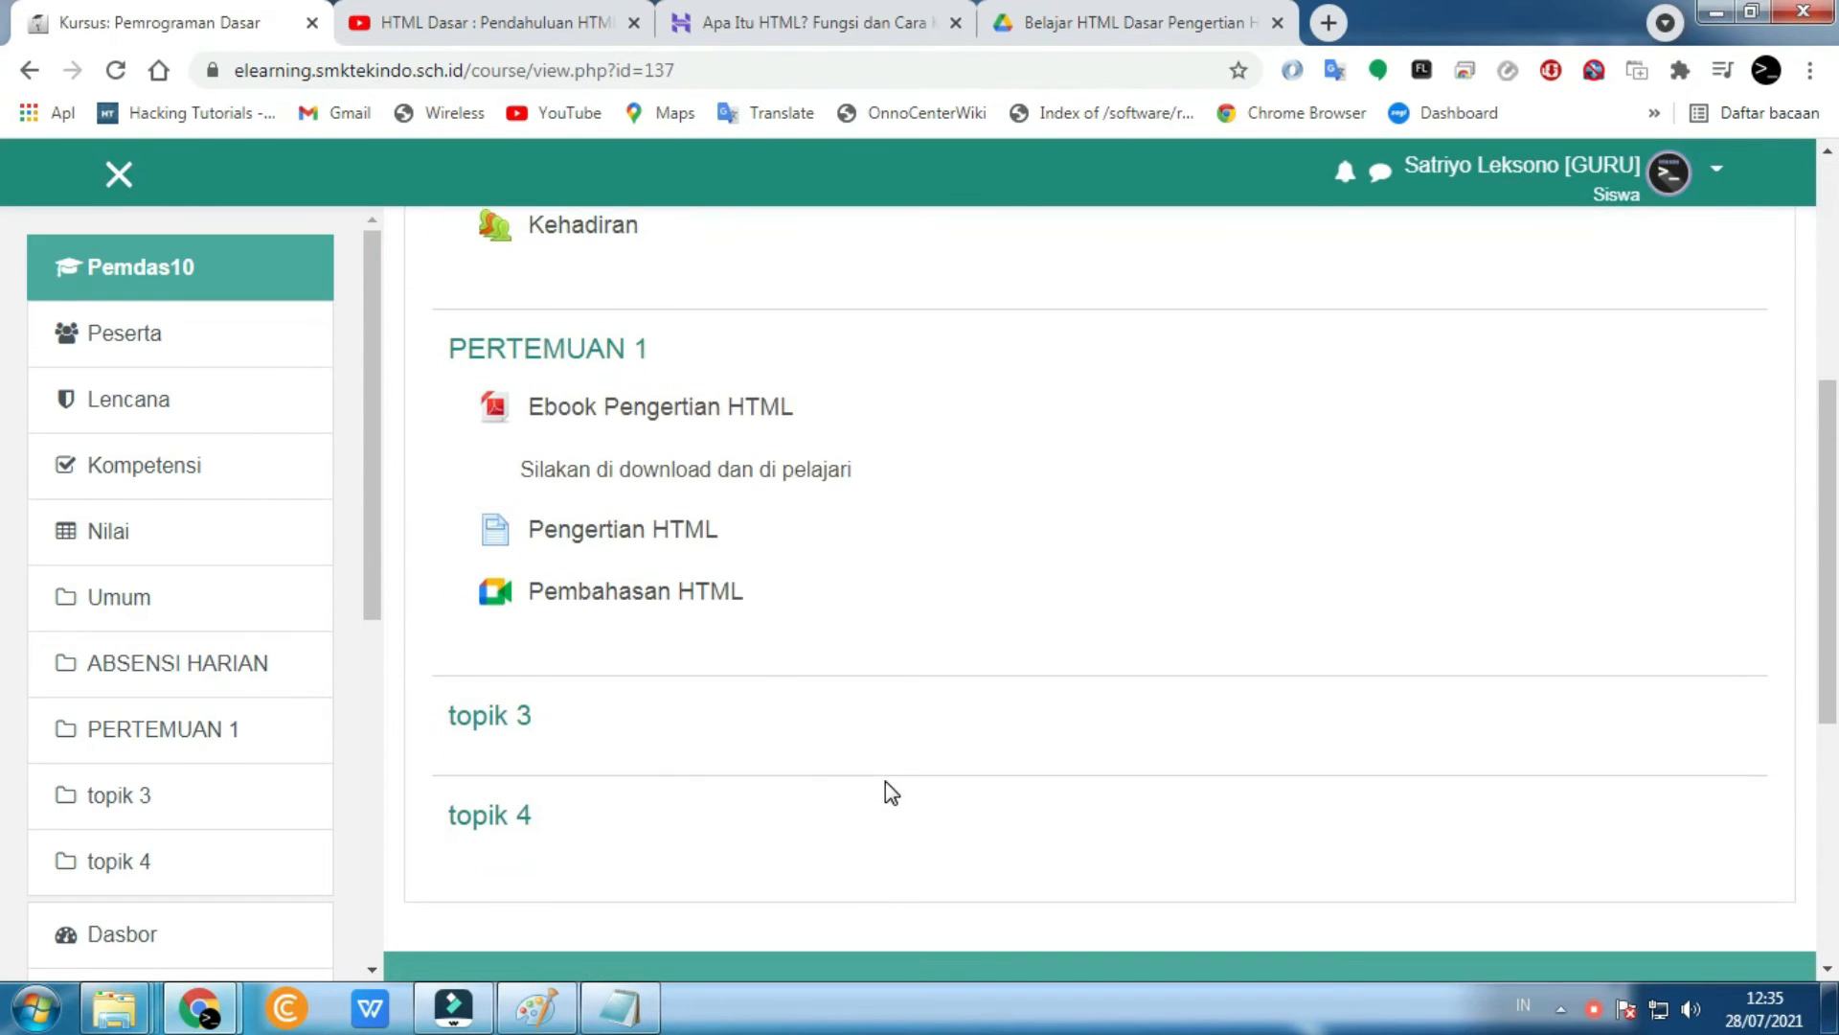
click(569, 595)
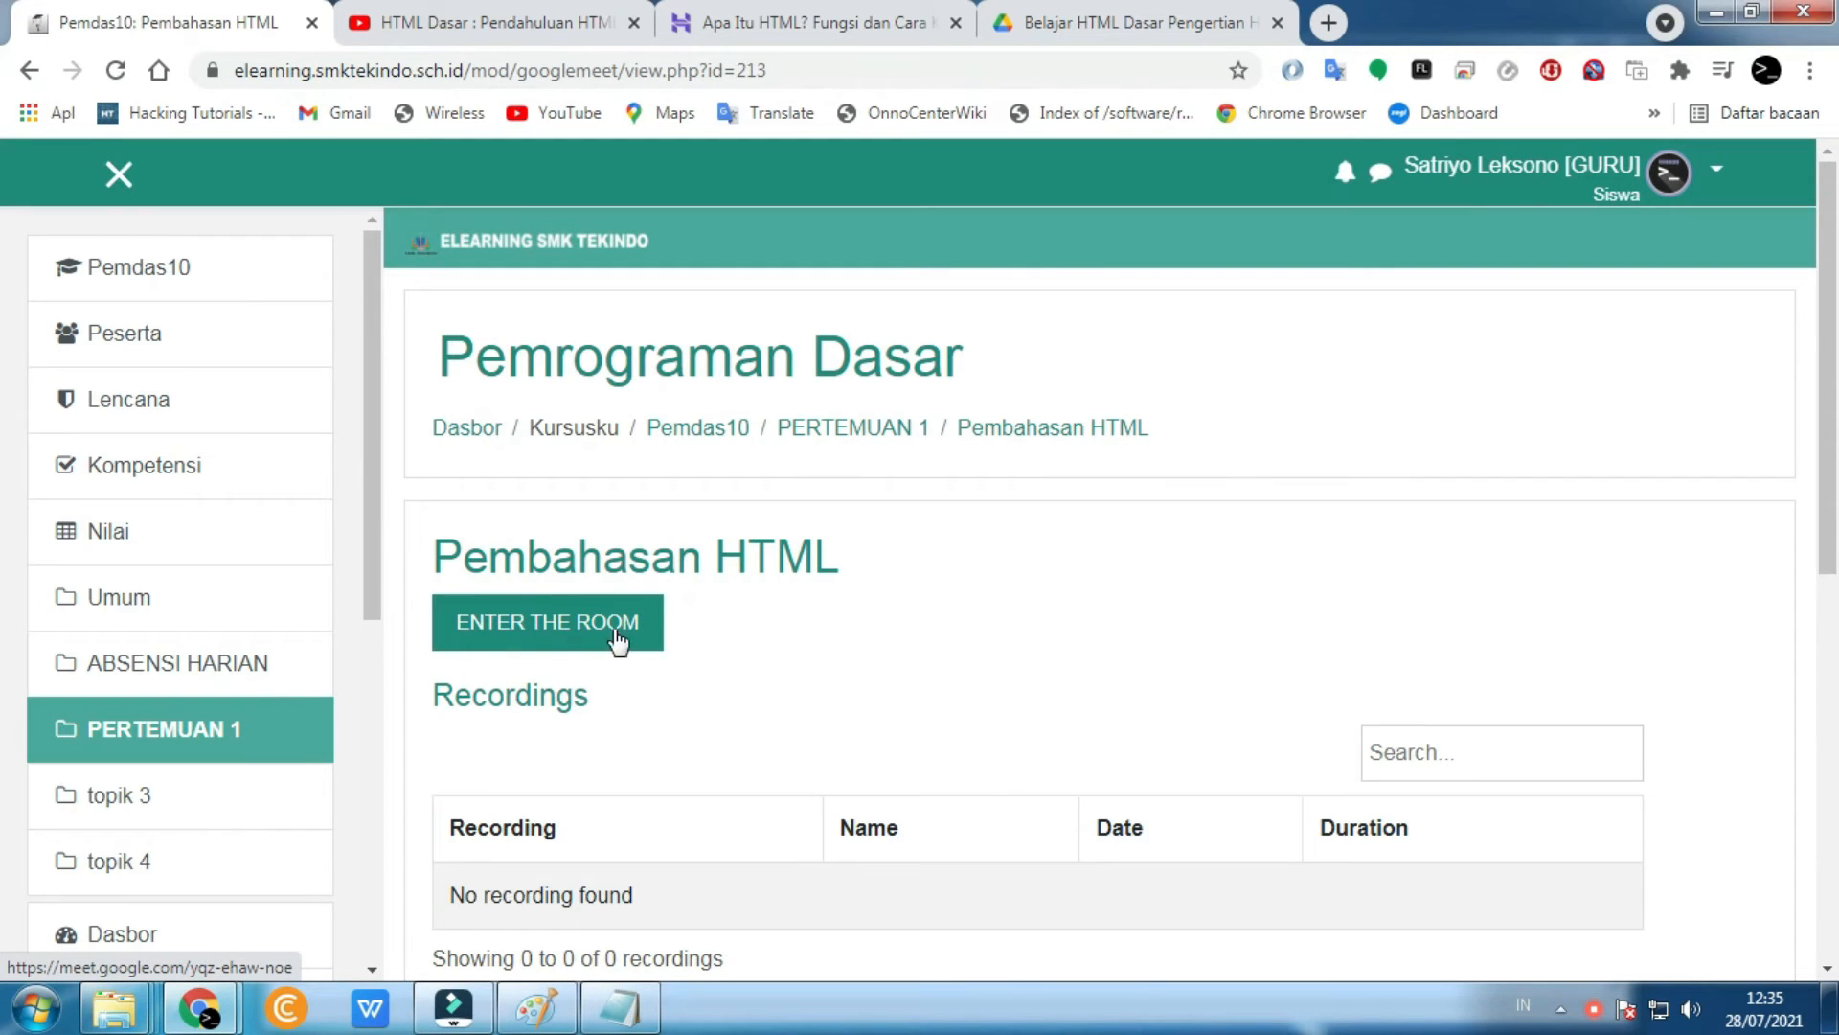
scroll(599, 709, down, 2)
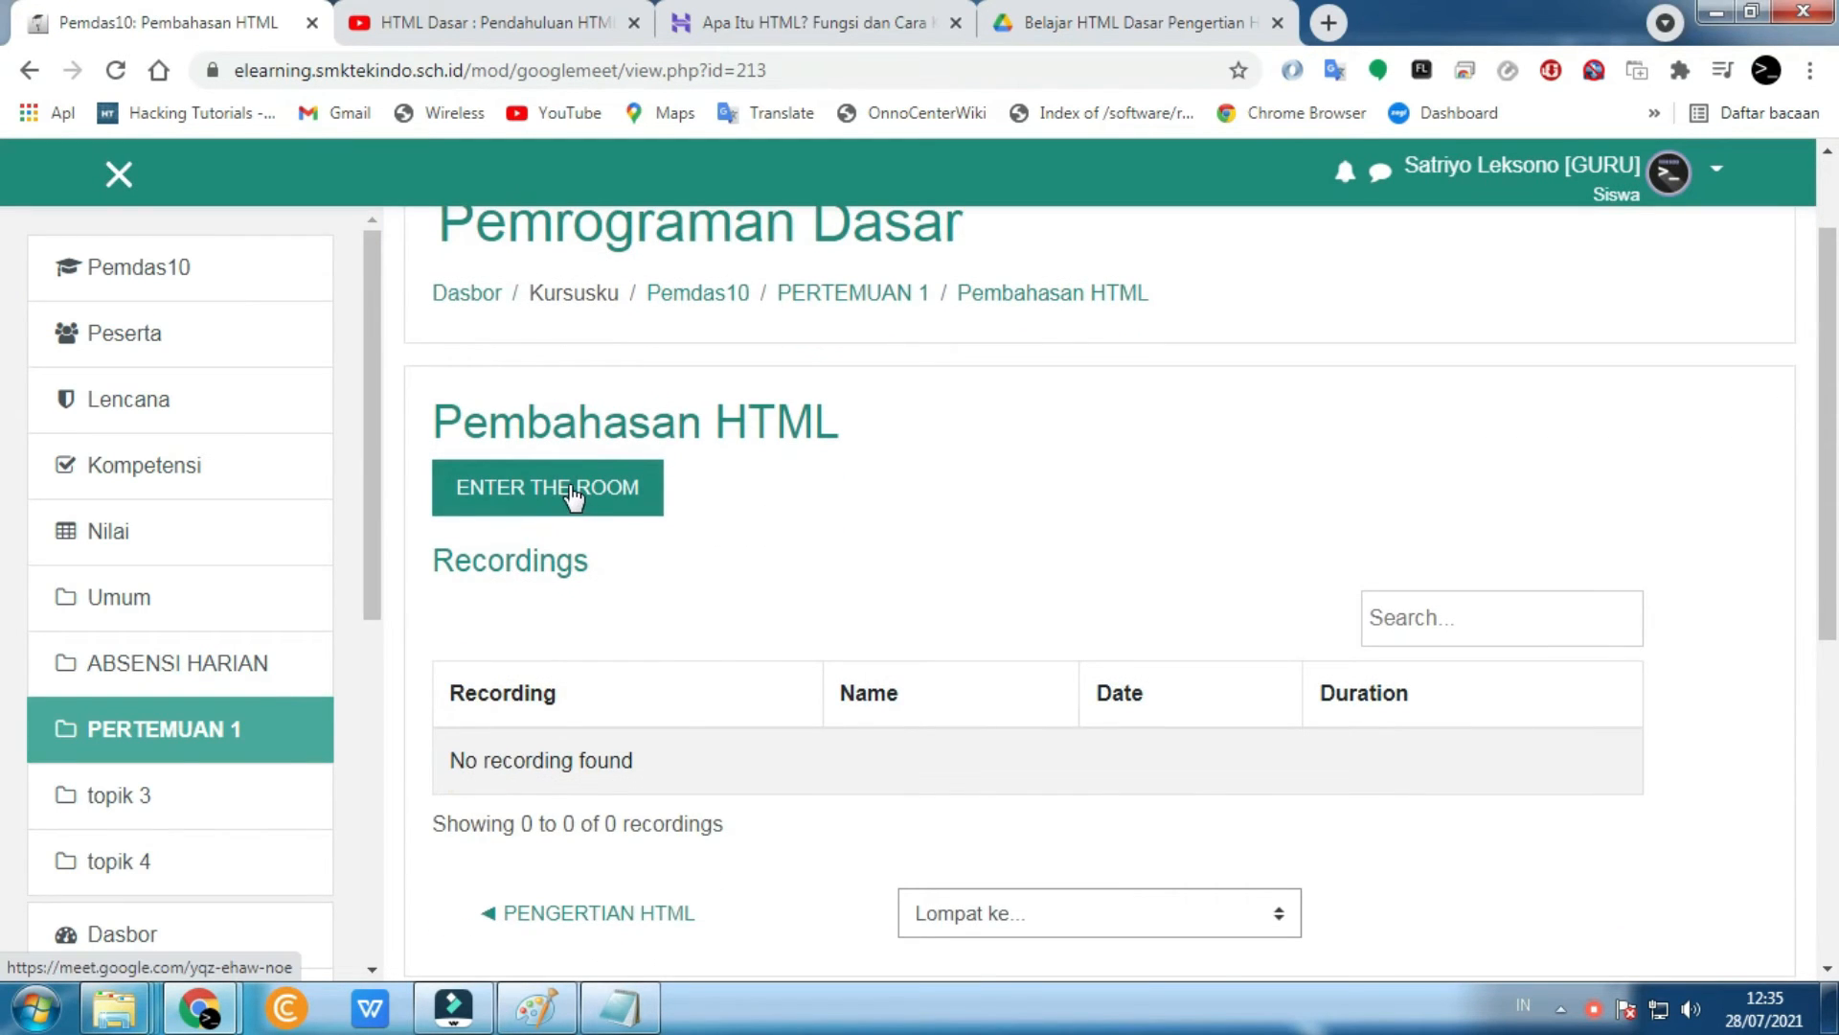
- Enter the yqz-ehaw-noe Google Meet room, join the call, then hang up
click(563, 490)
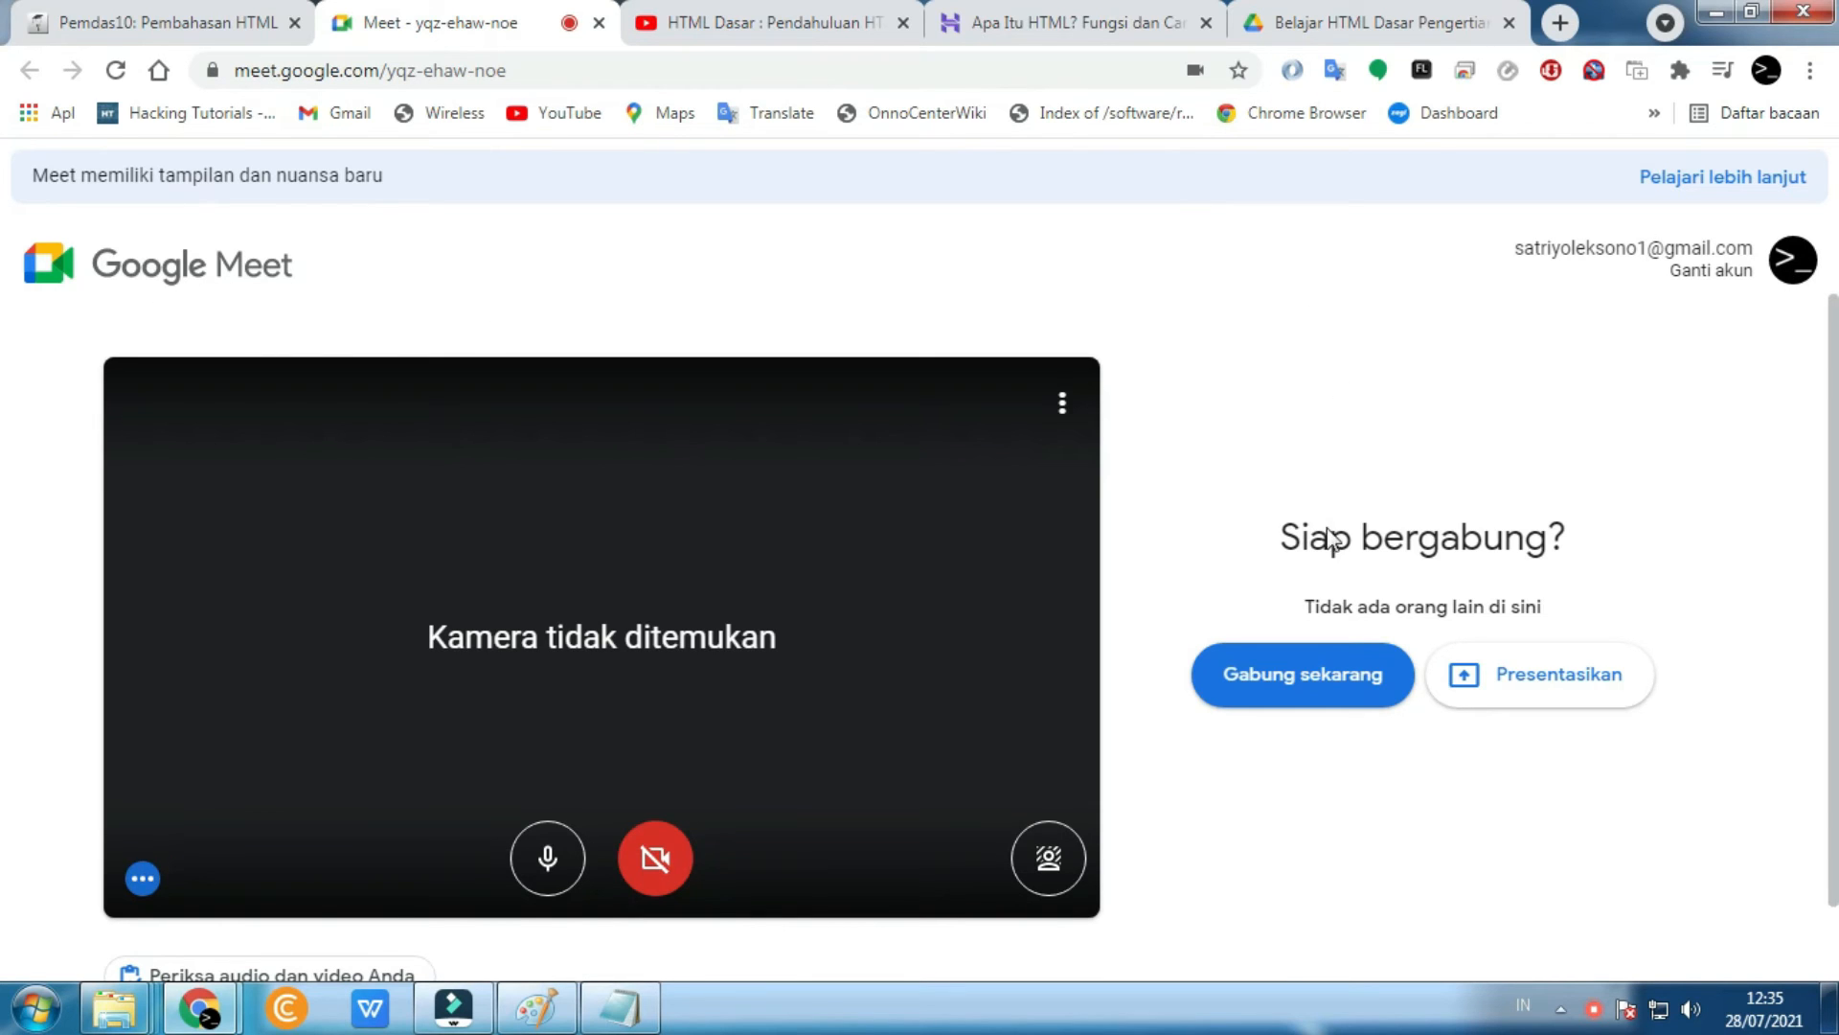
click(1280, 688)
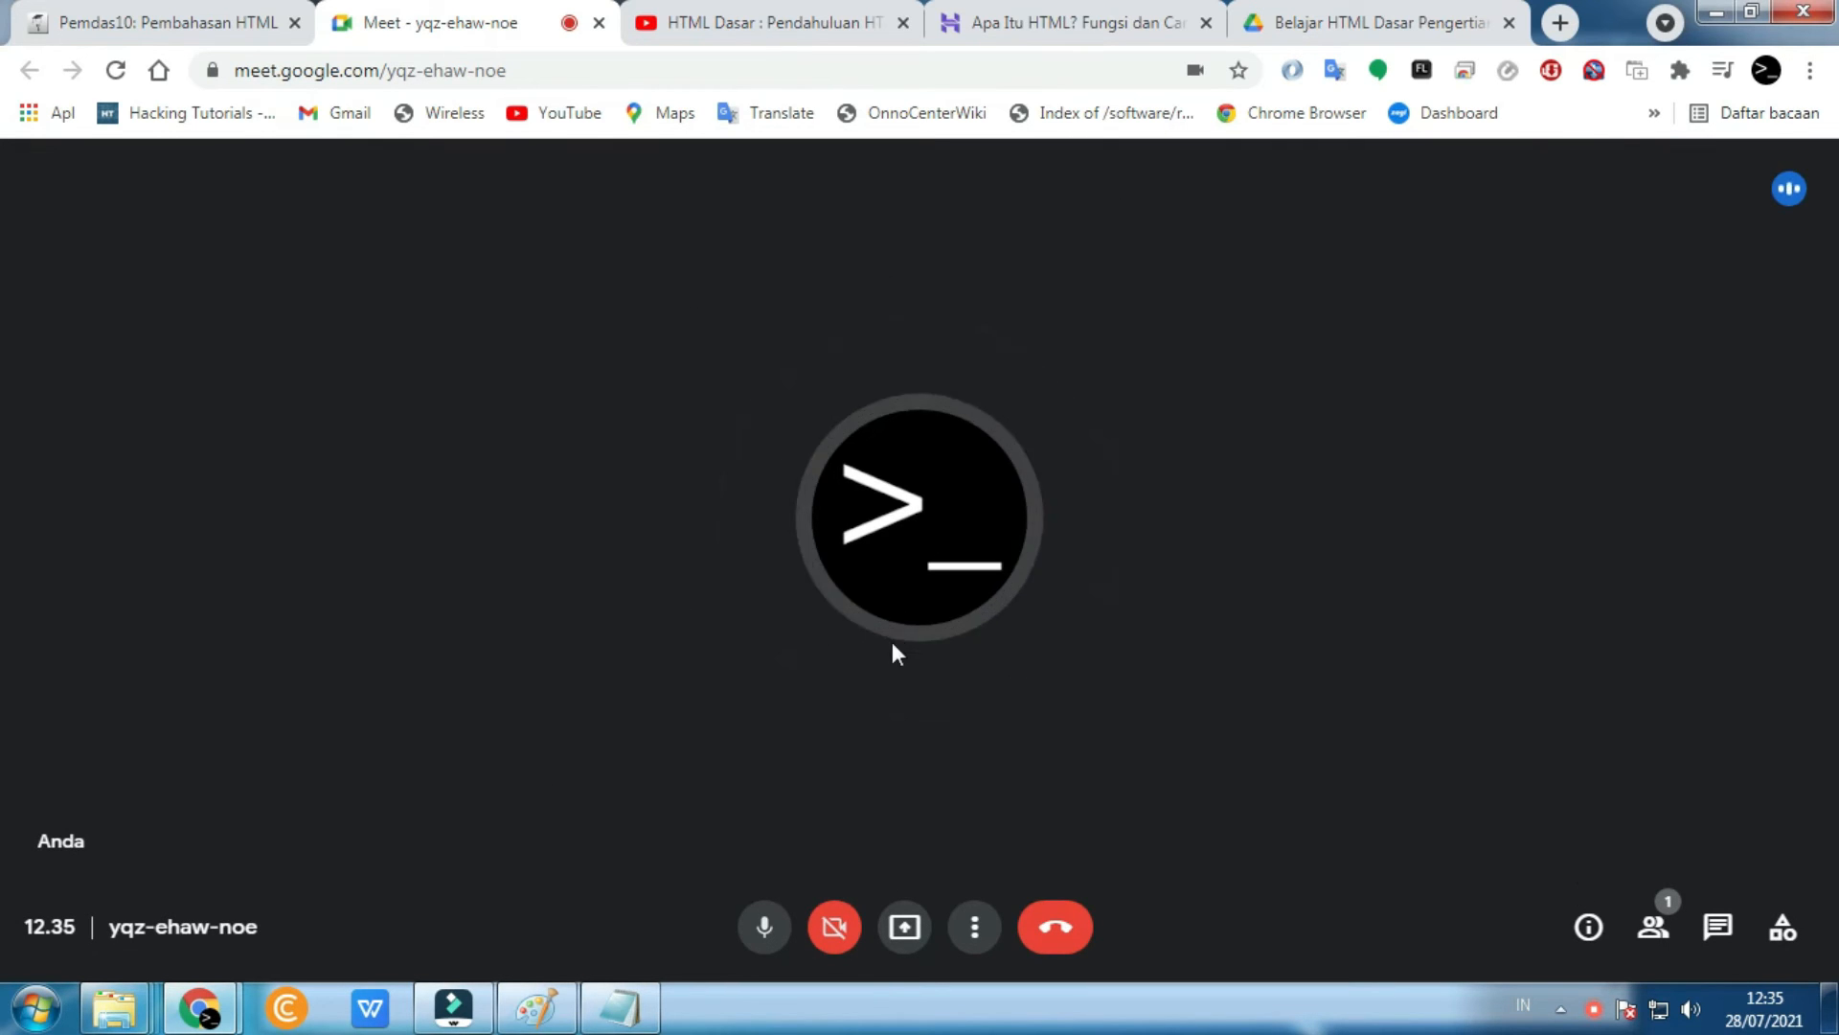
click(144, 21)
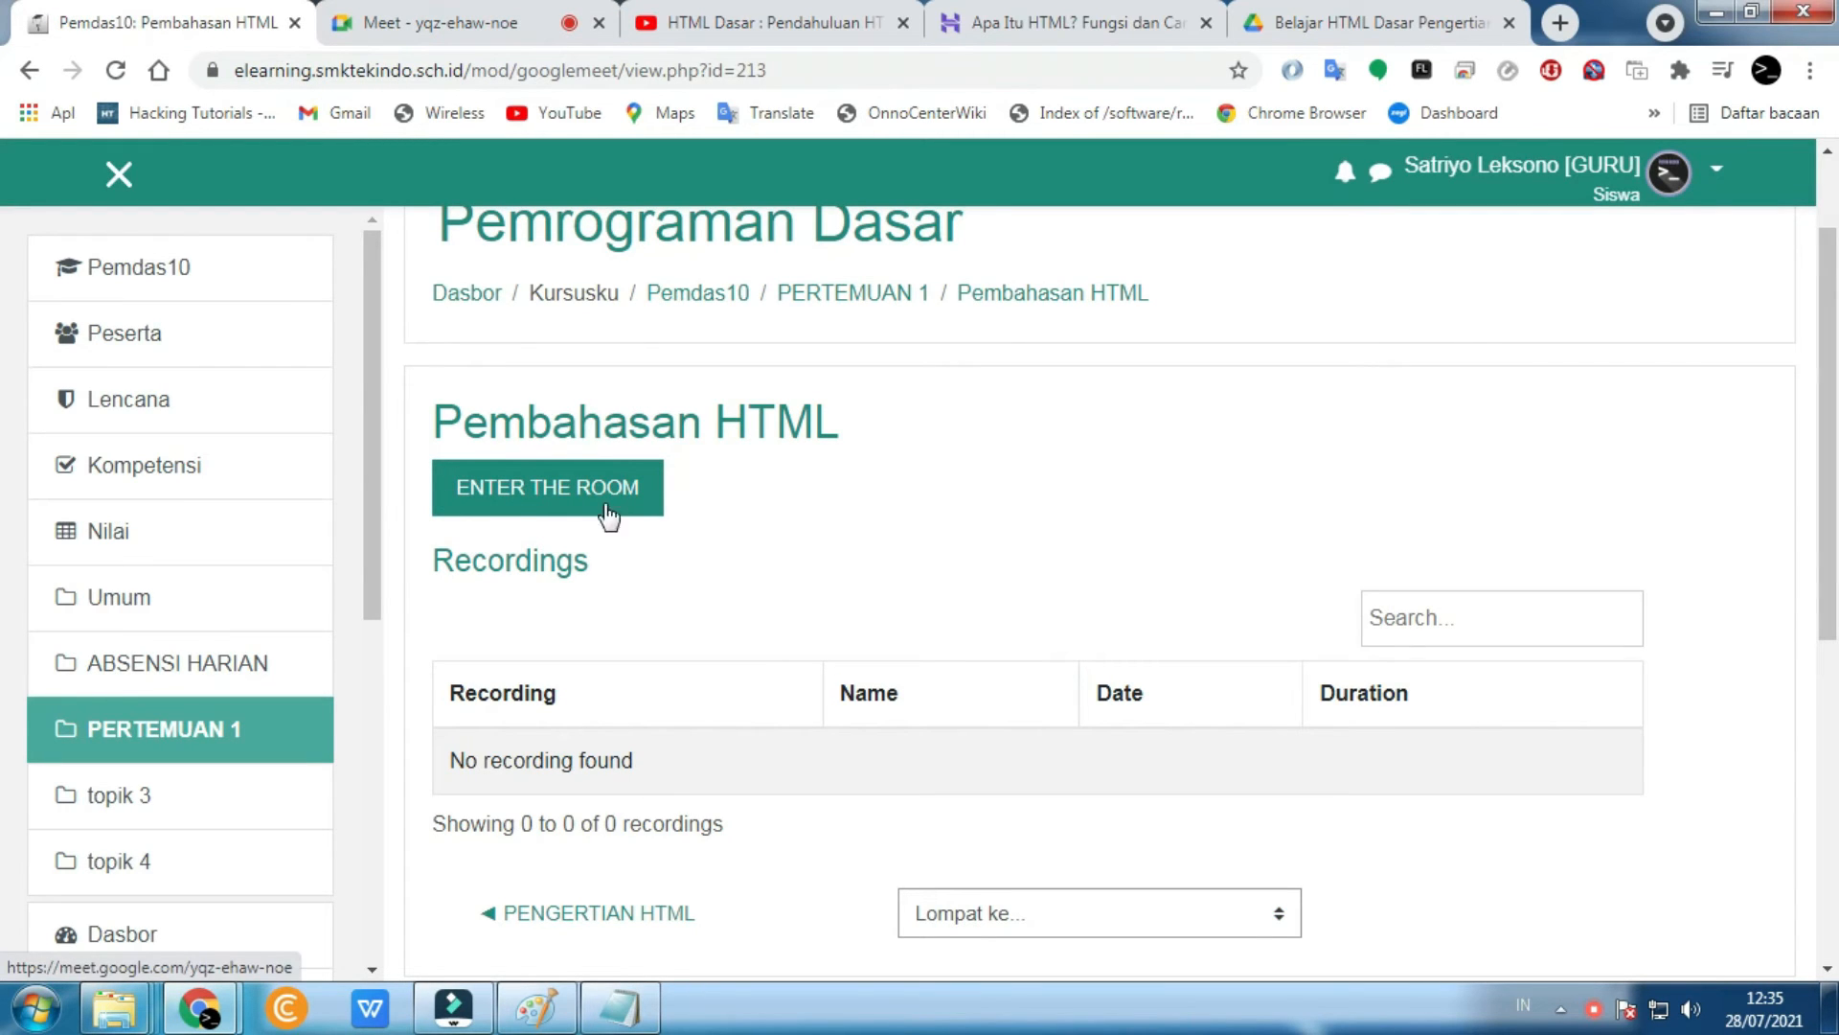
click(458, 15)
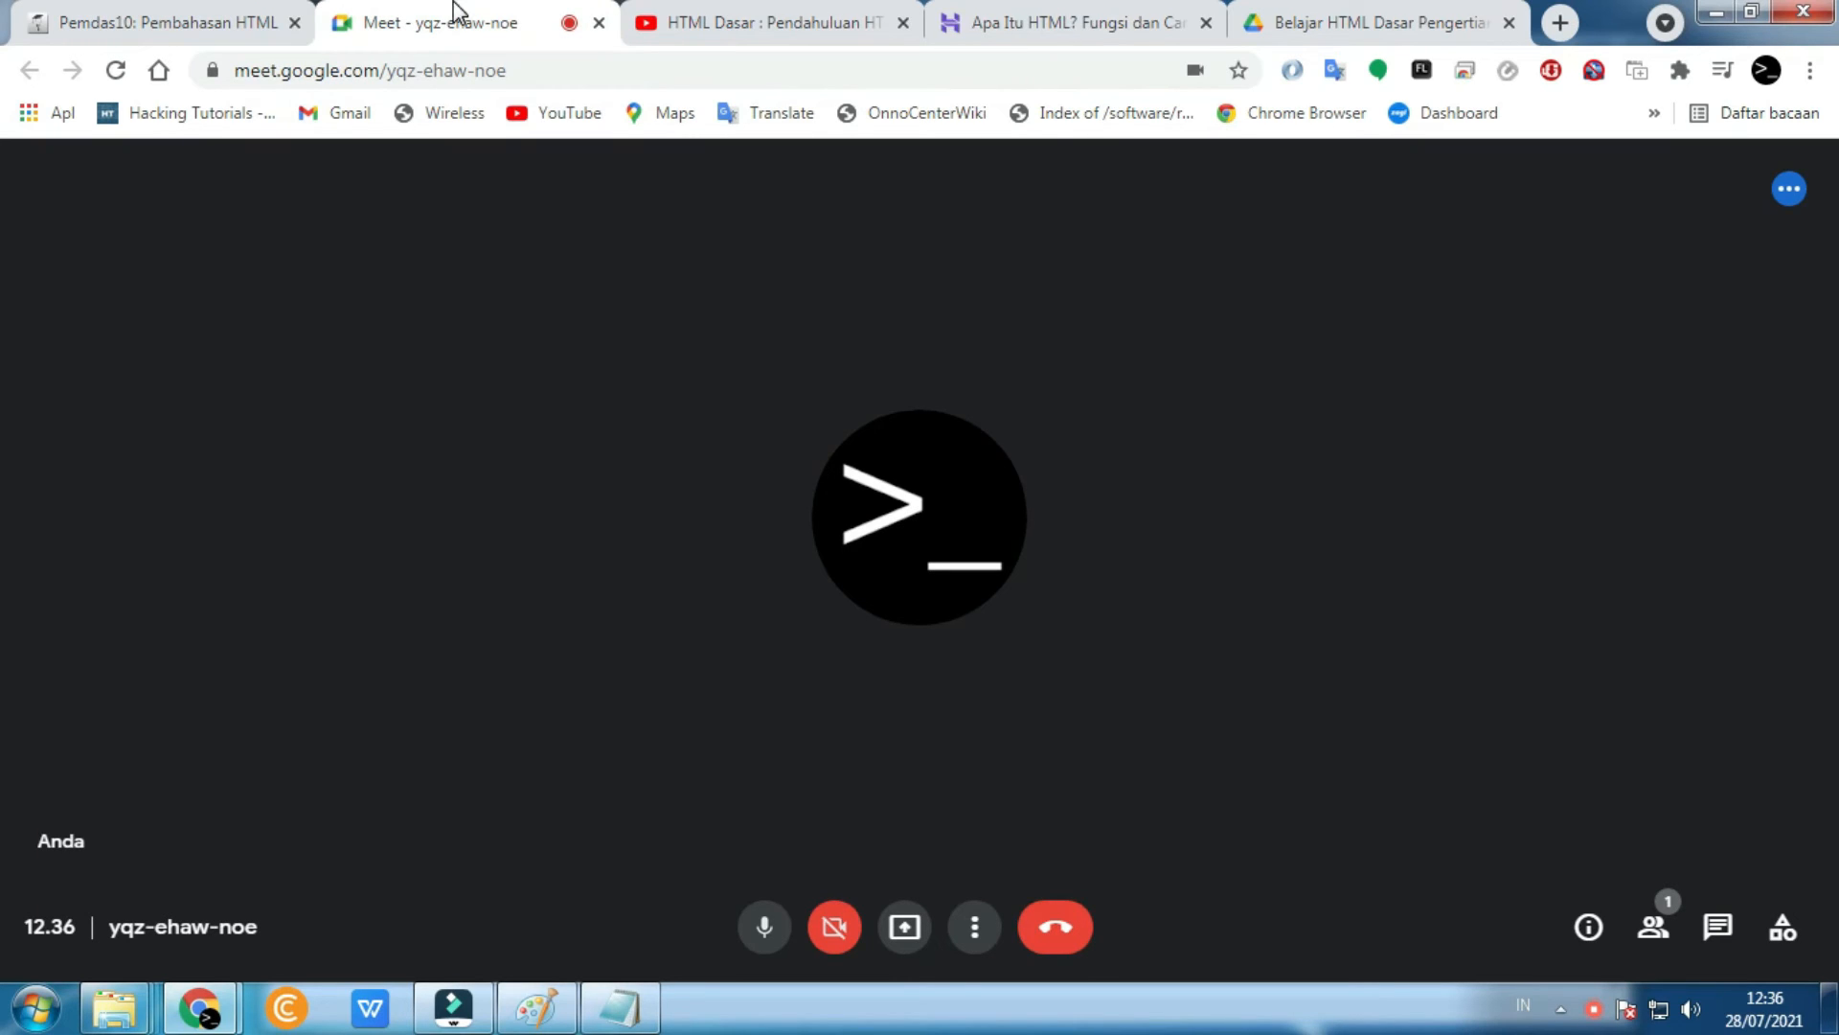
click(1055, 928)
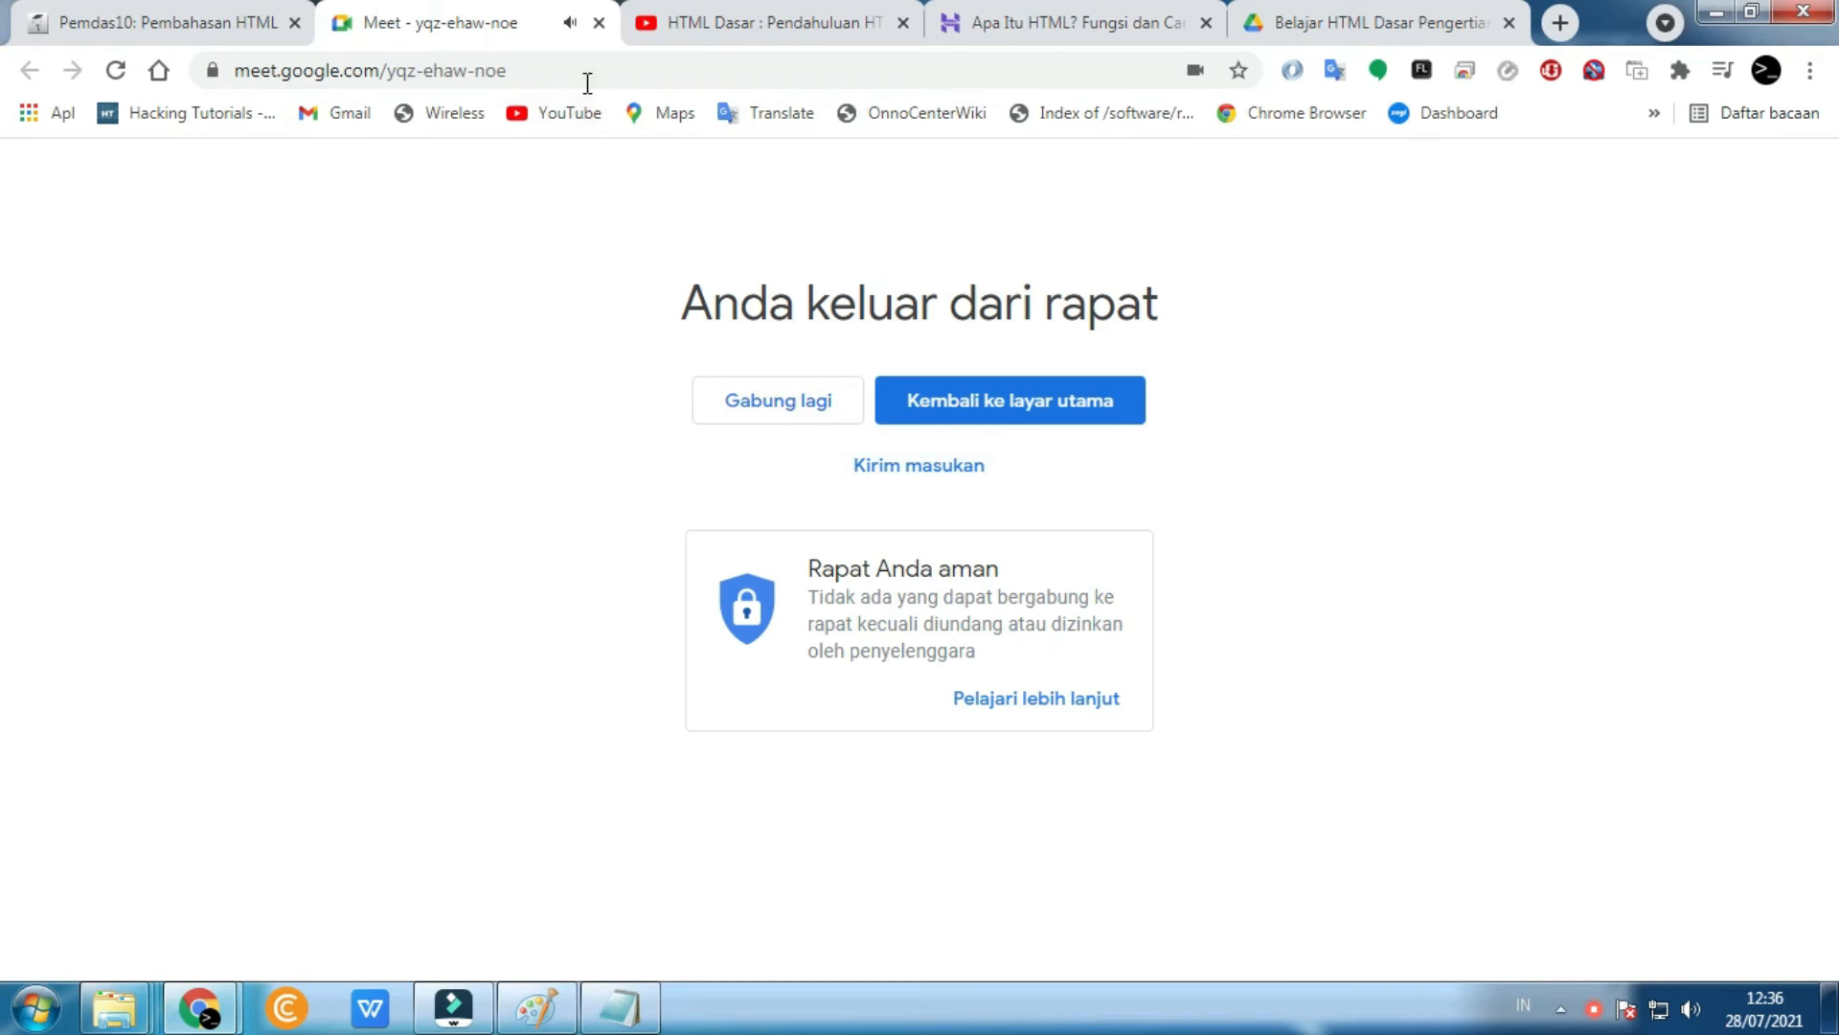
- Close the Meet tab and go back to the Pemdas10 course page
click(599, 22)
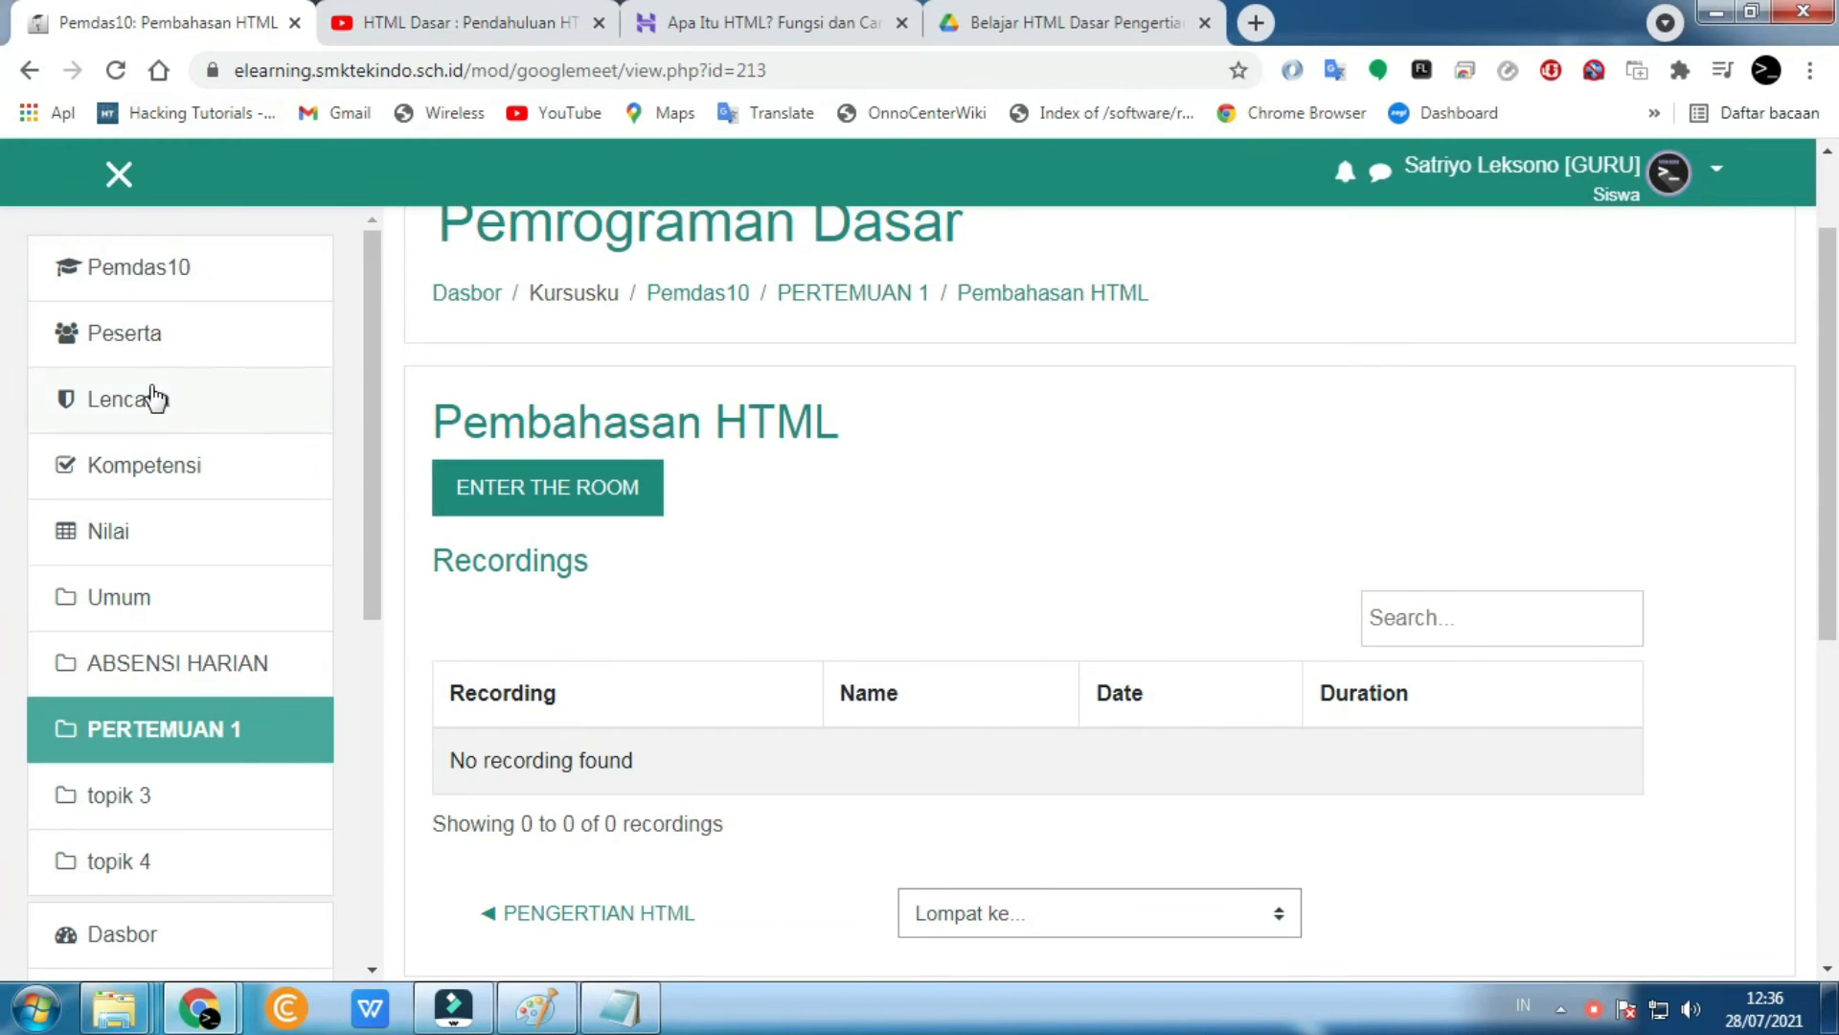
click(131, 280)
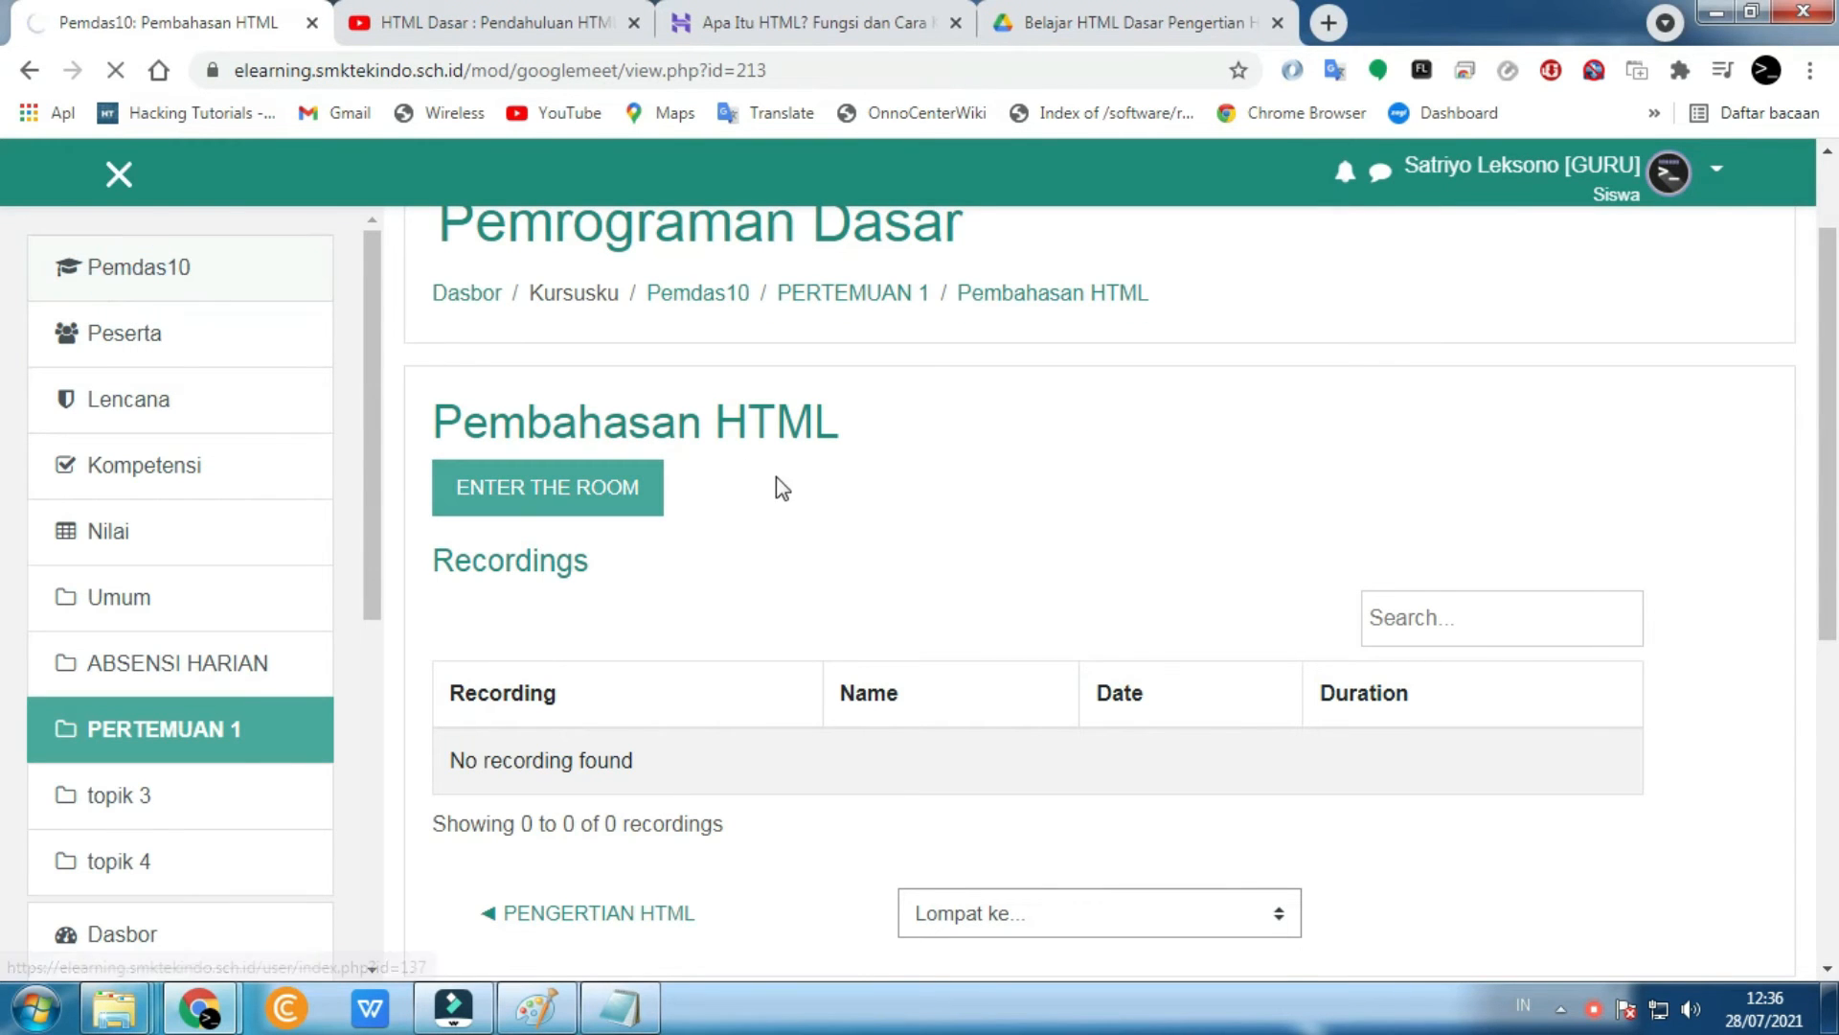
scroll(760, 486, down, 7)
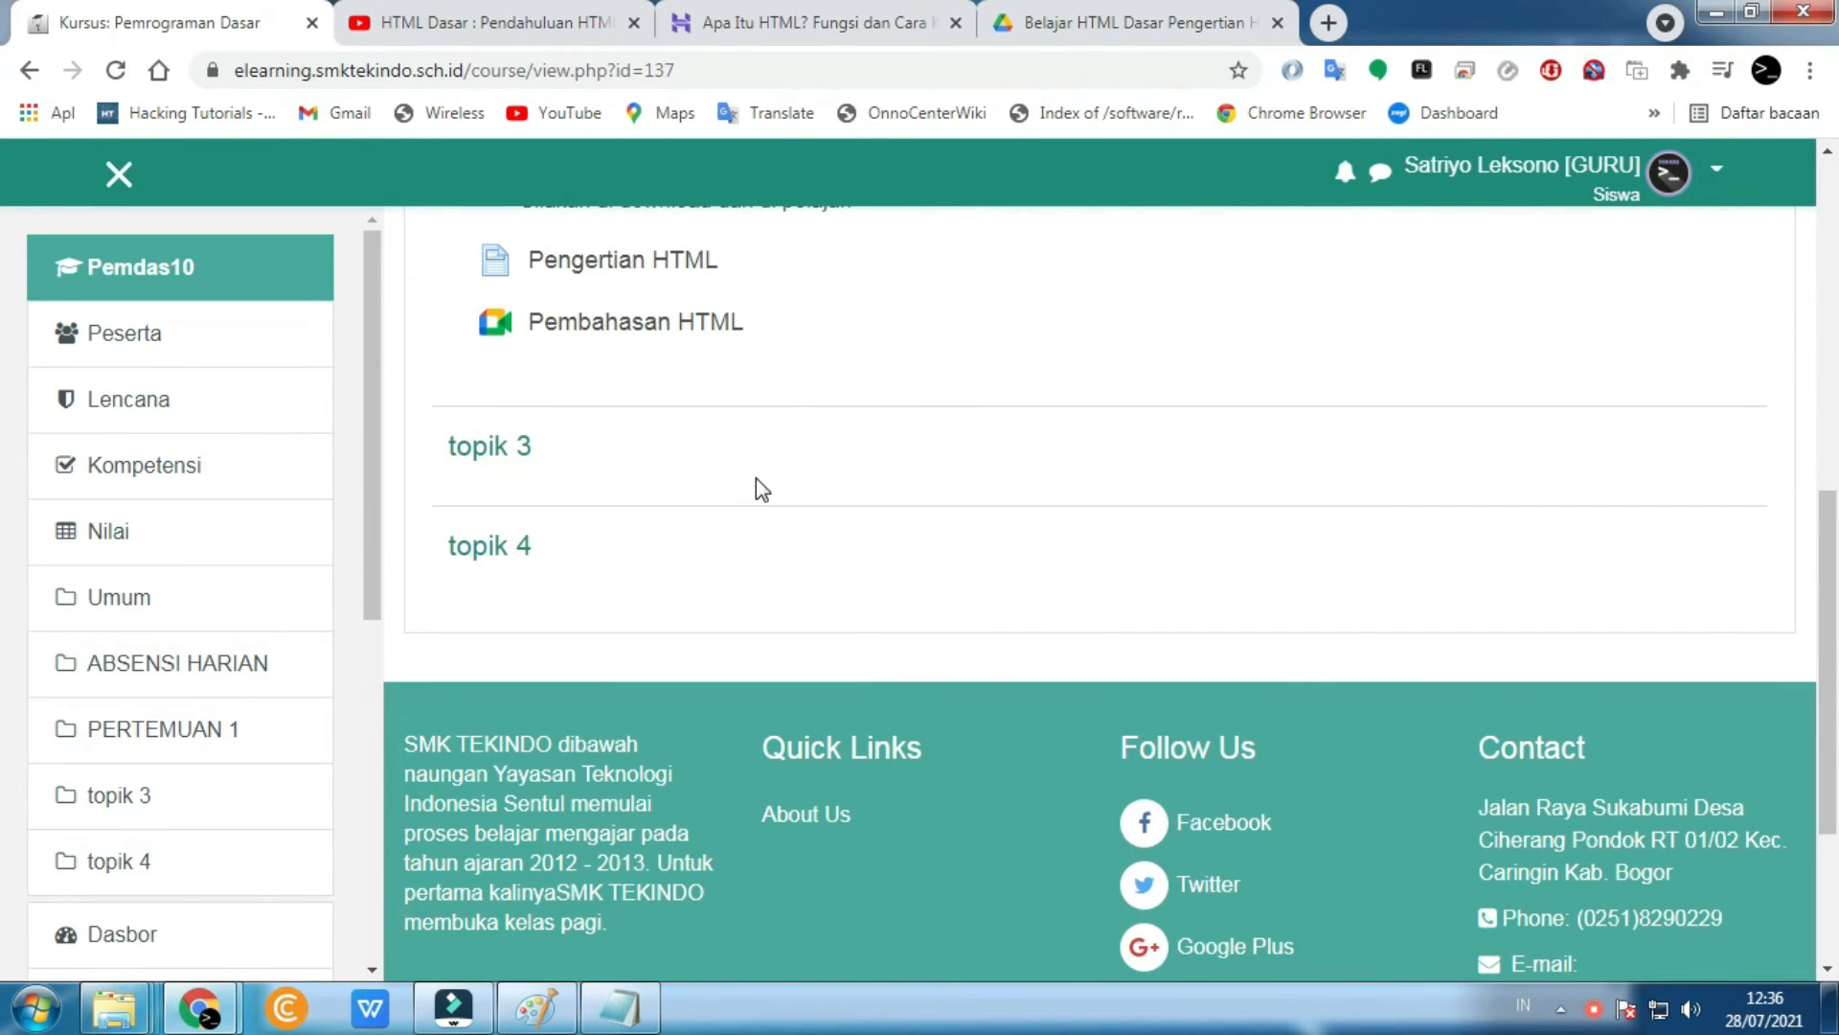
scroll(756, 479, up, 4)
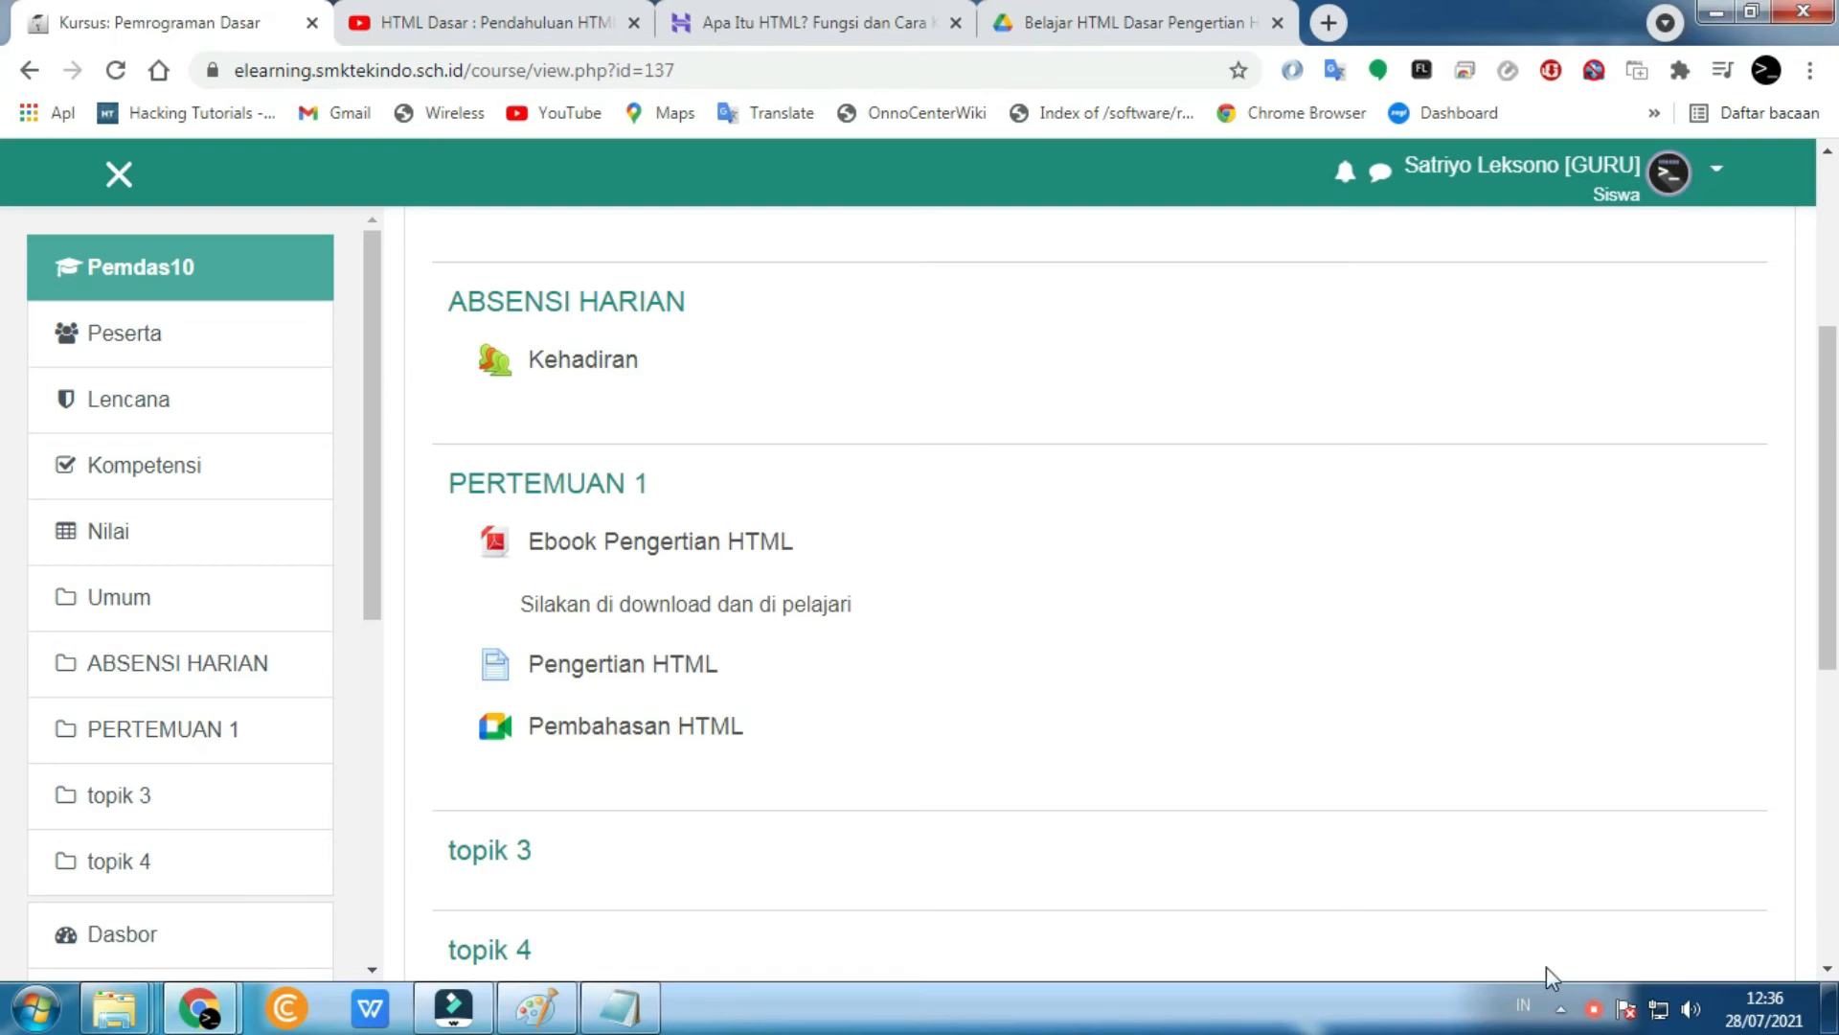
right_click(1593, 1008)
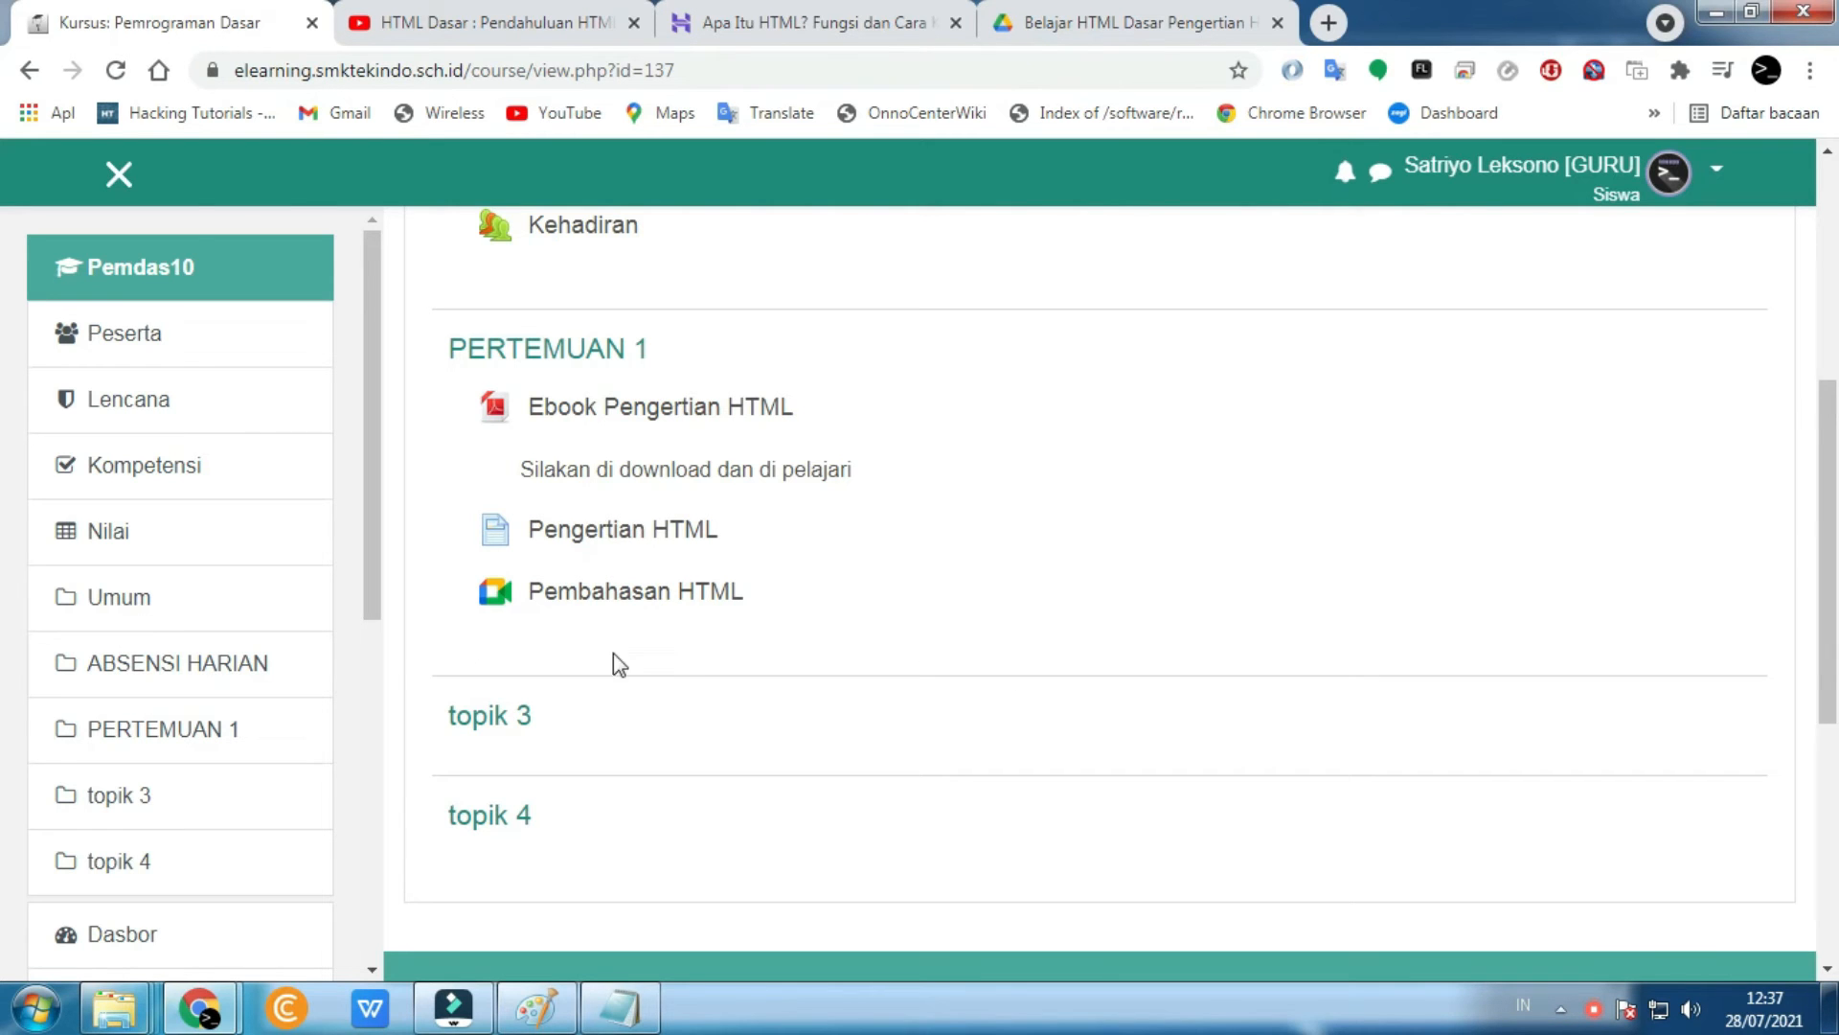
scroll(708, 691, up, 5)
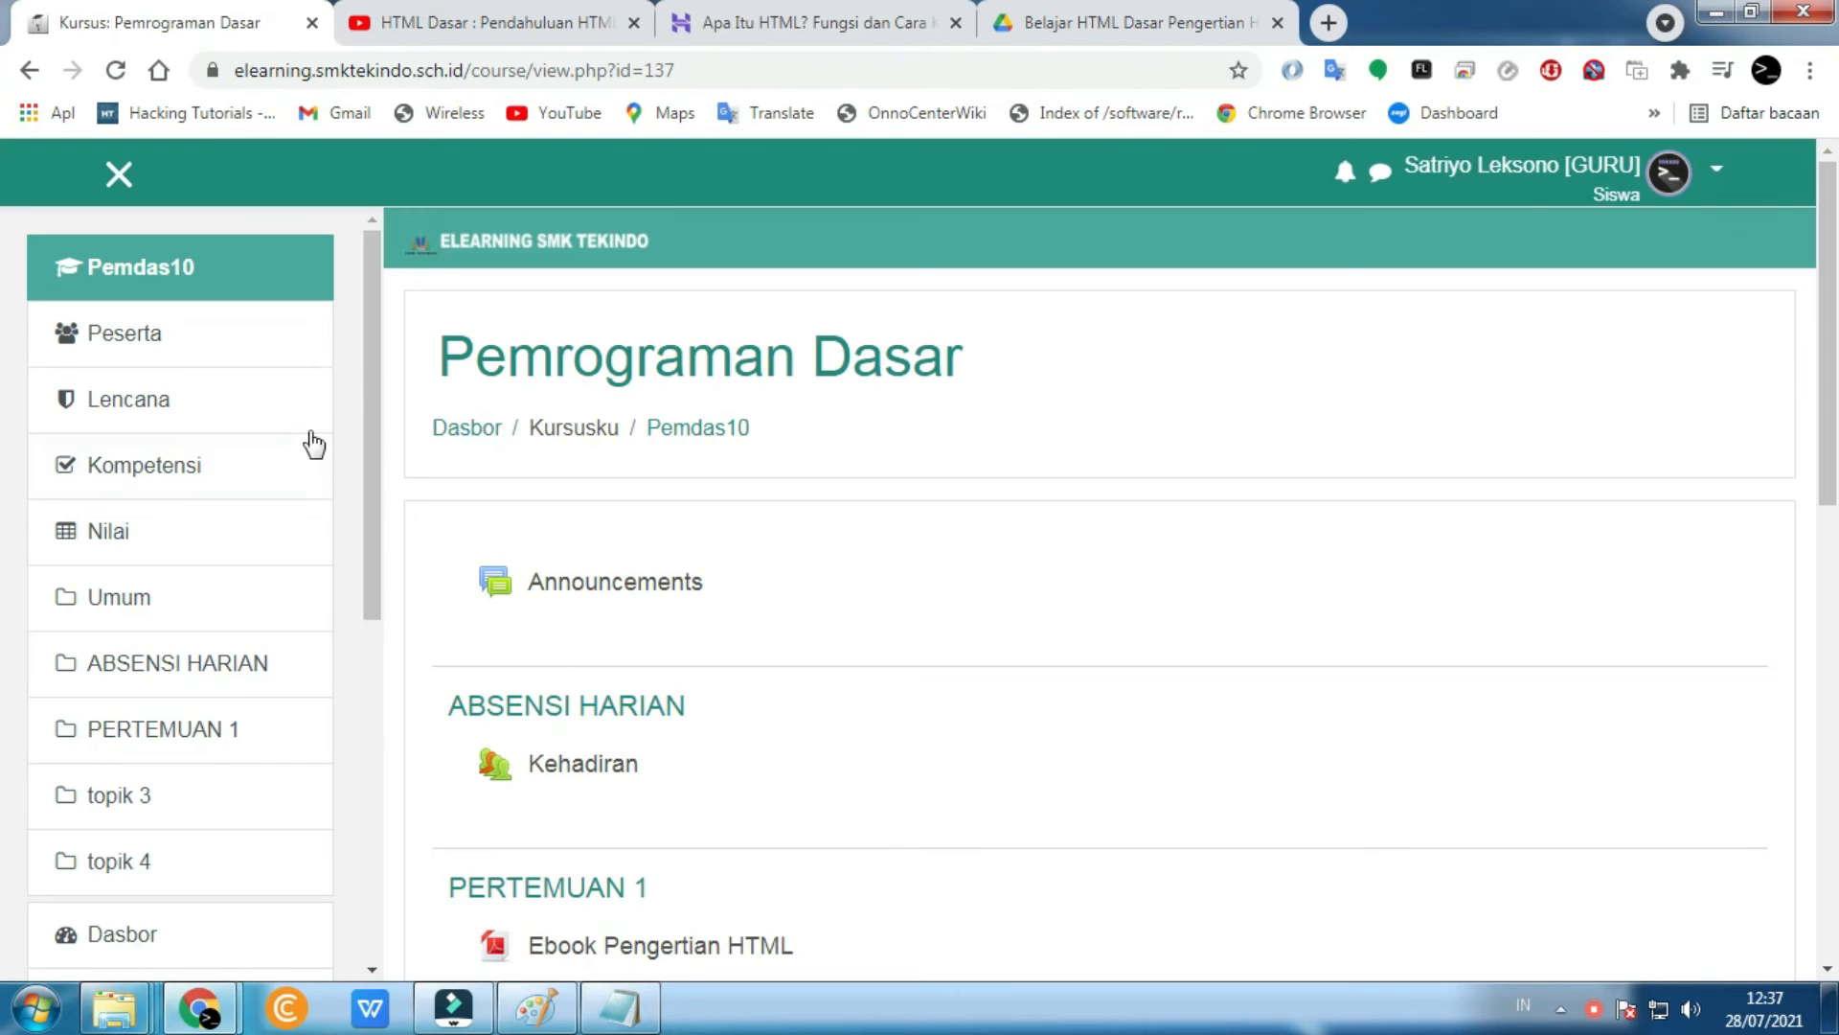
click(228, 273)
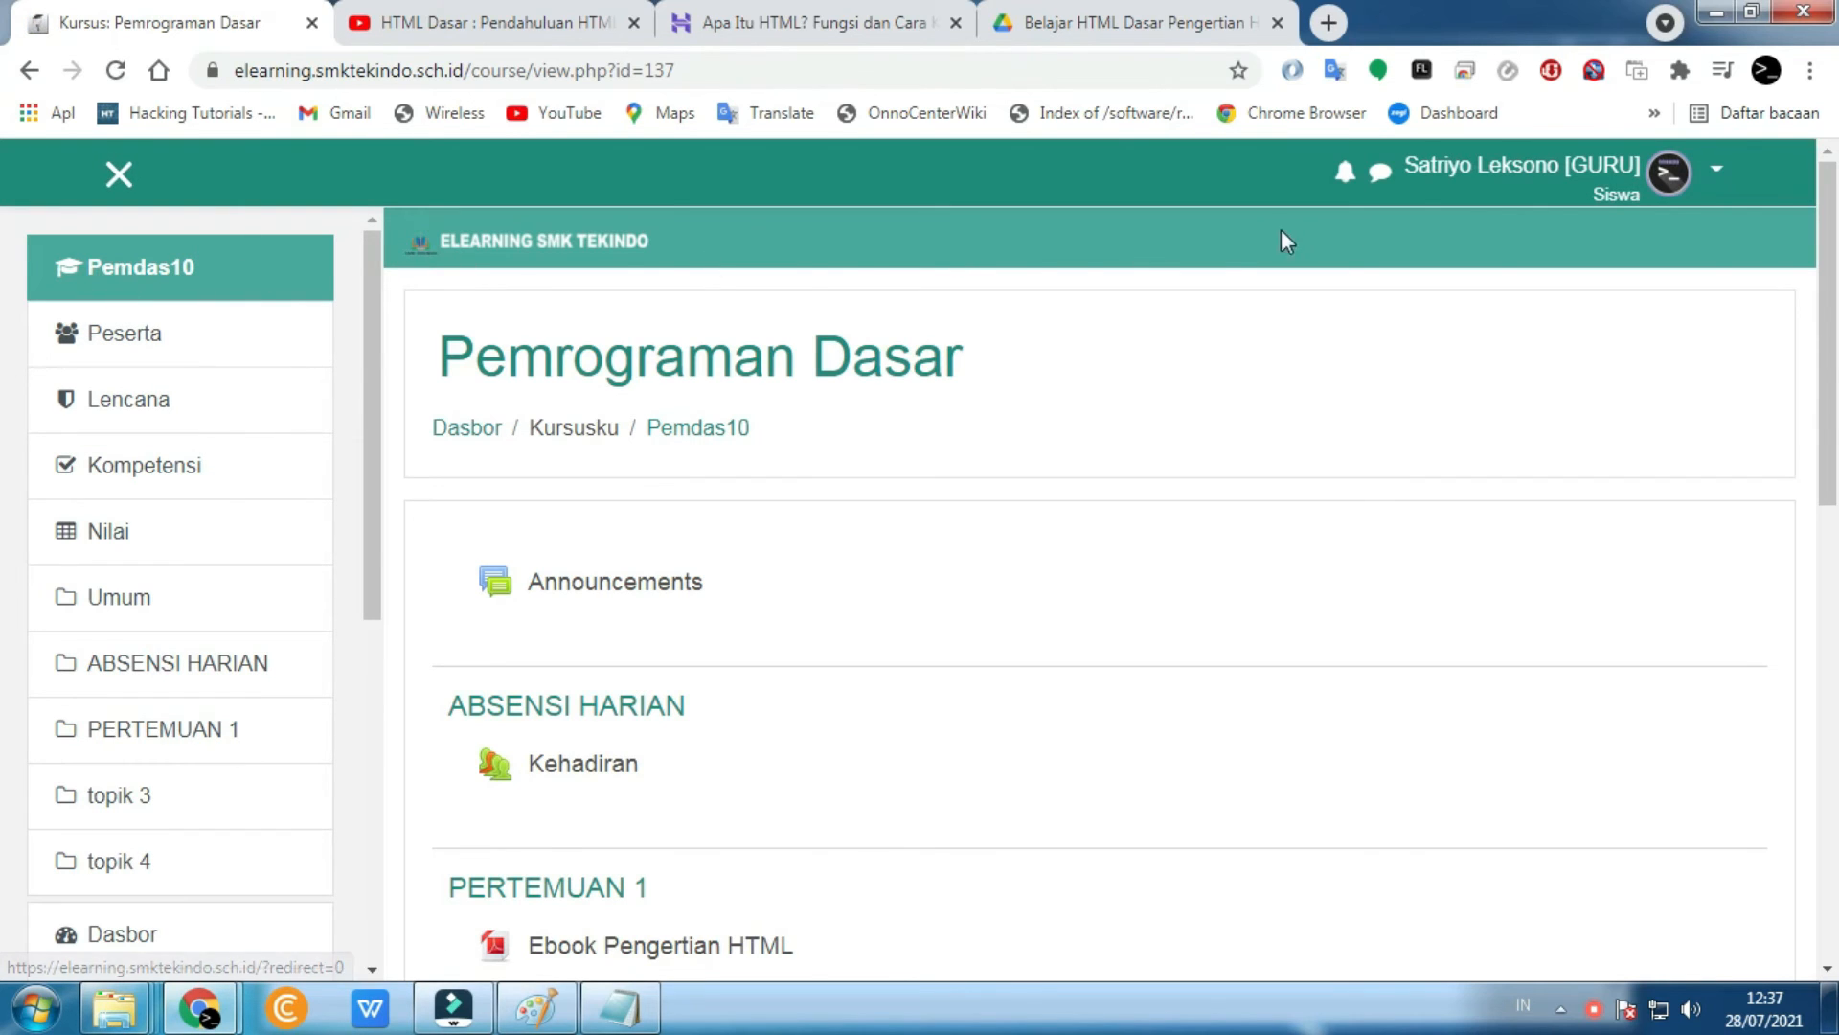
- Switch from the student view back to the normal teacher role
click(1662, 192)
click(1662, 192)
click(1663, 191)
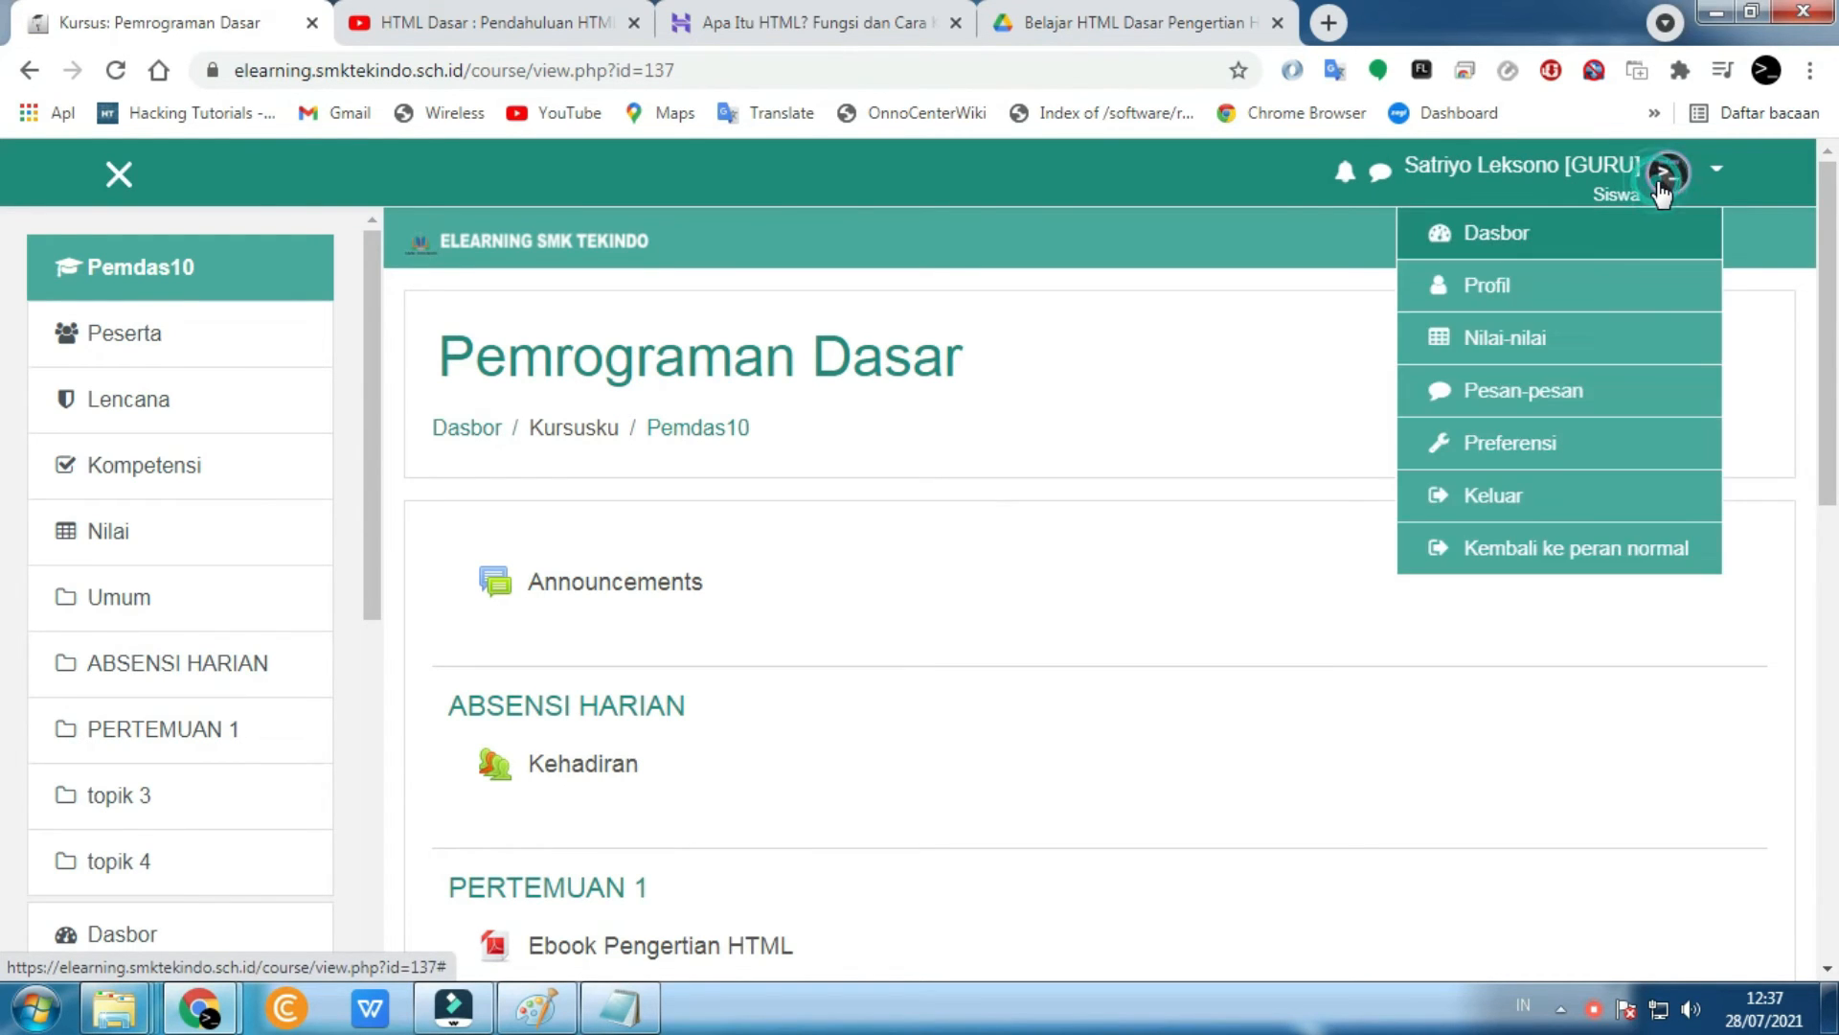
click(1582, 560)
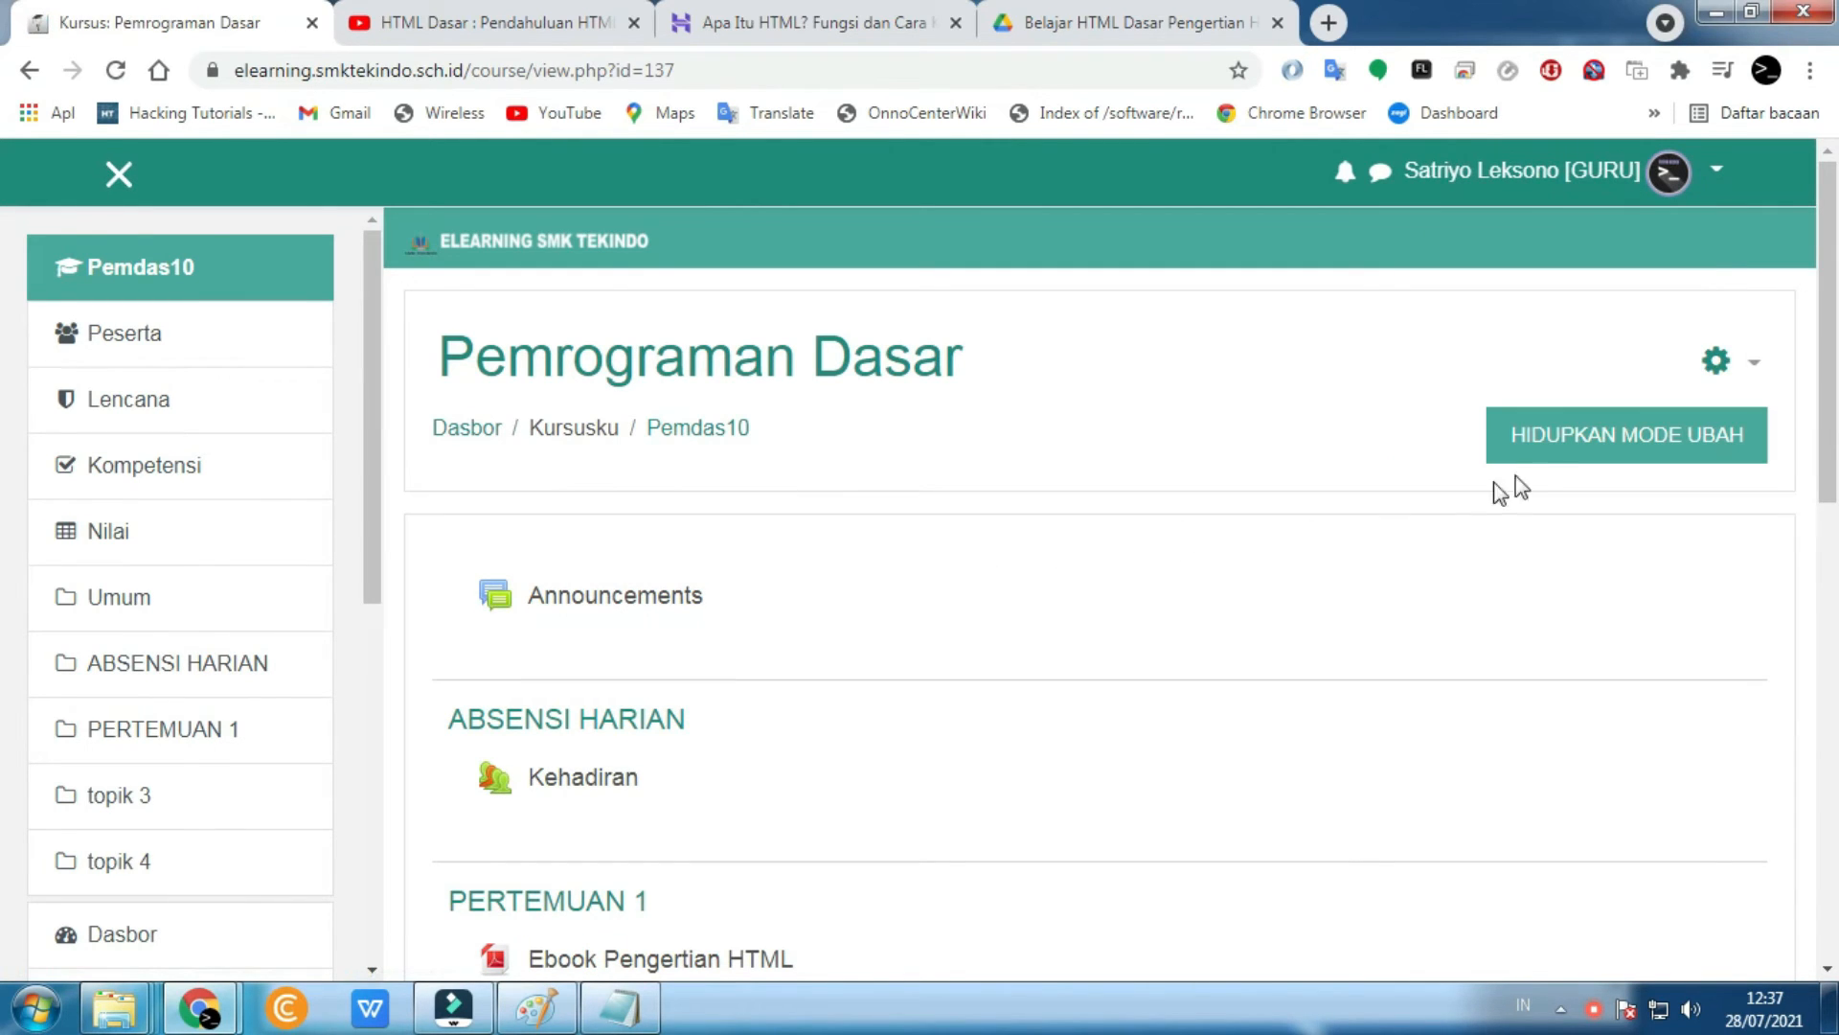
- Turn editing on and rename the 'topik 3' section to 'UJIAN HARIAN HTML'
click(1554, 446)
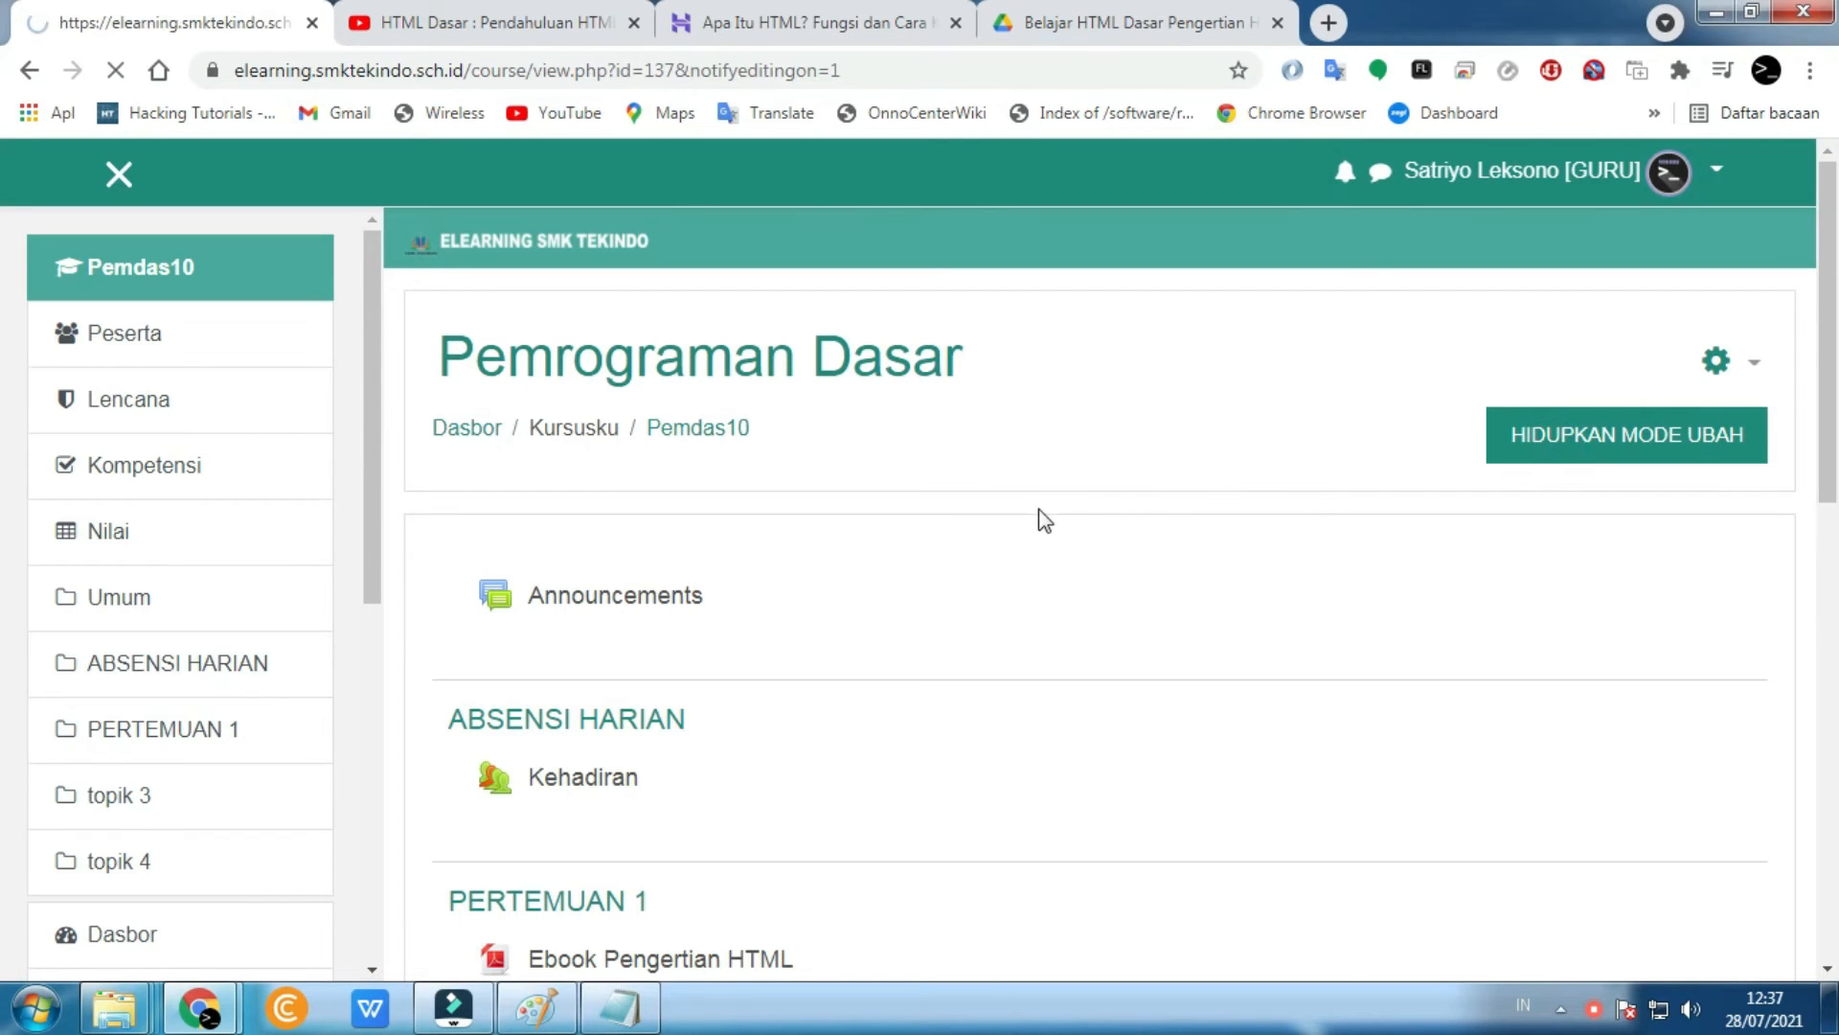
scroll(928, 559, down, 7)
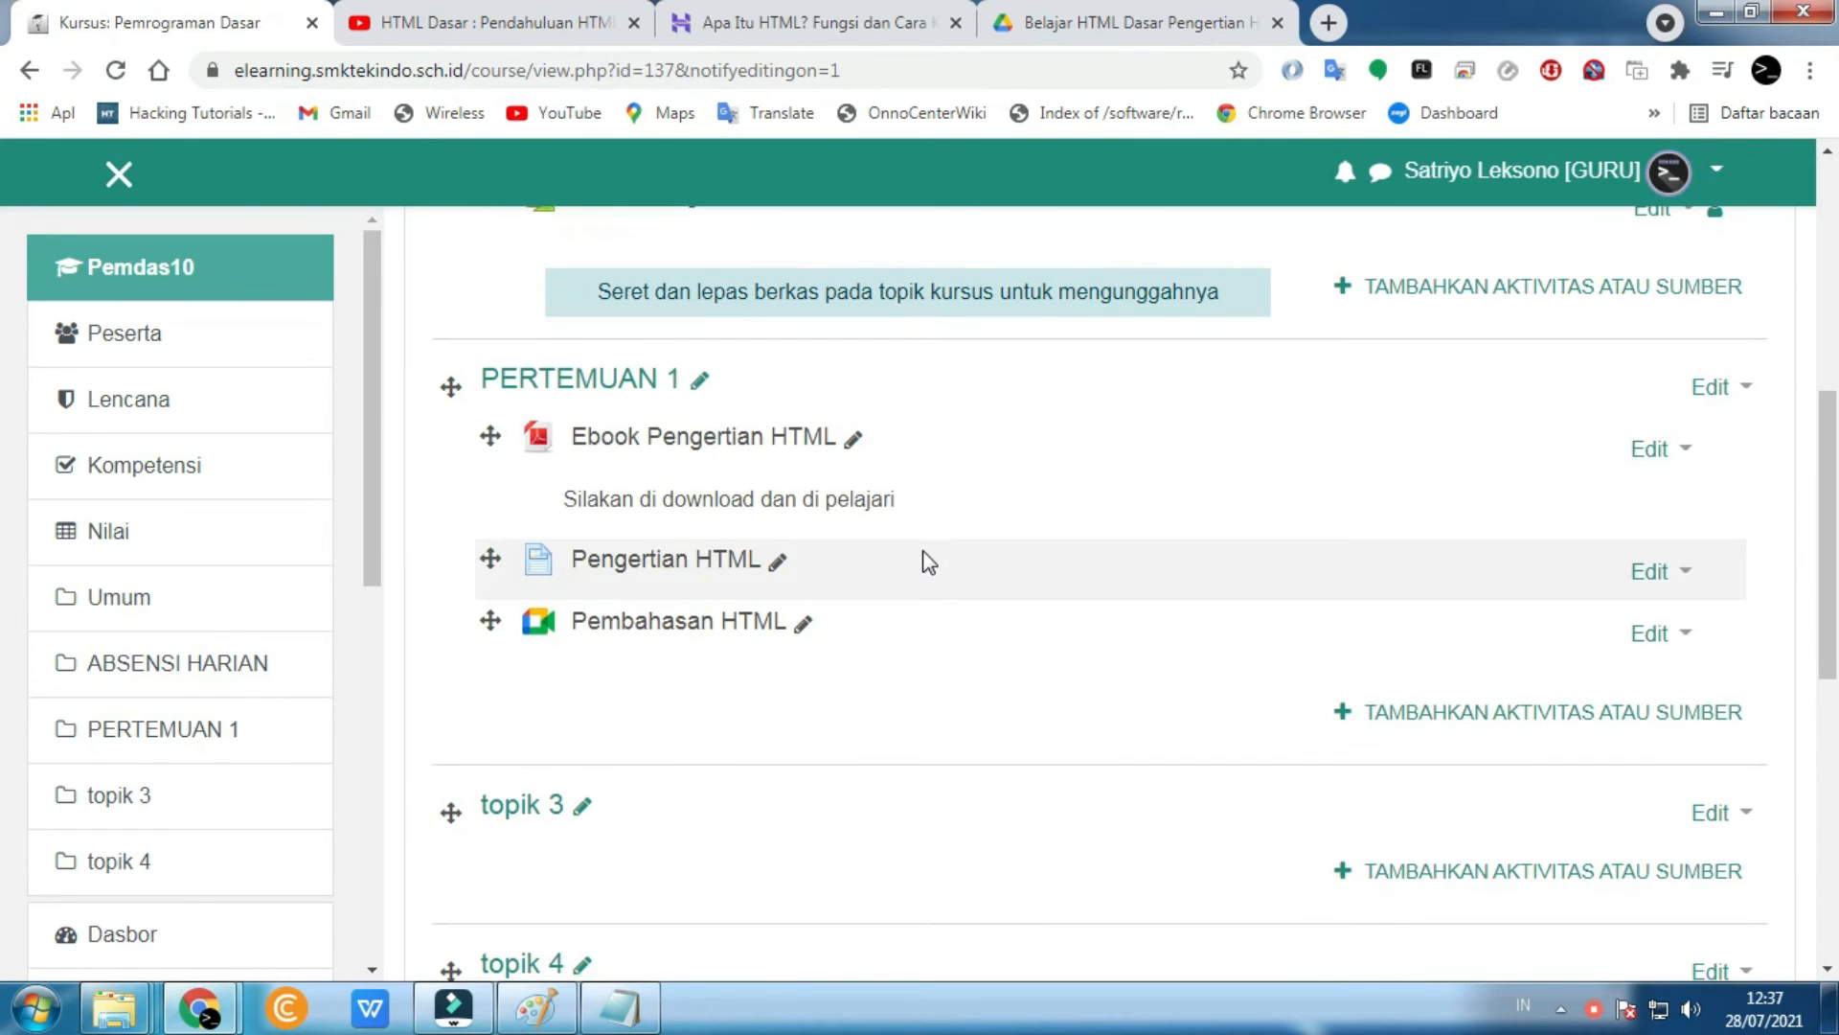
scroll(926, 561, down, 1)
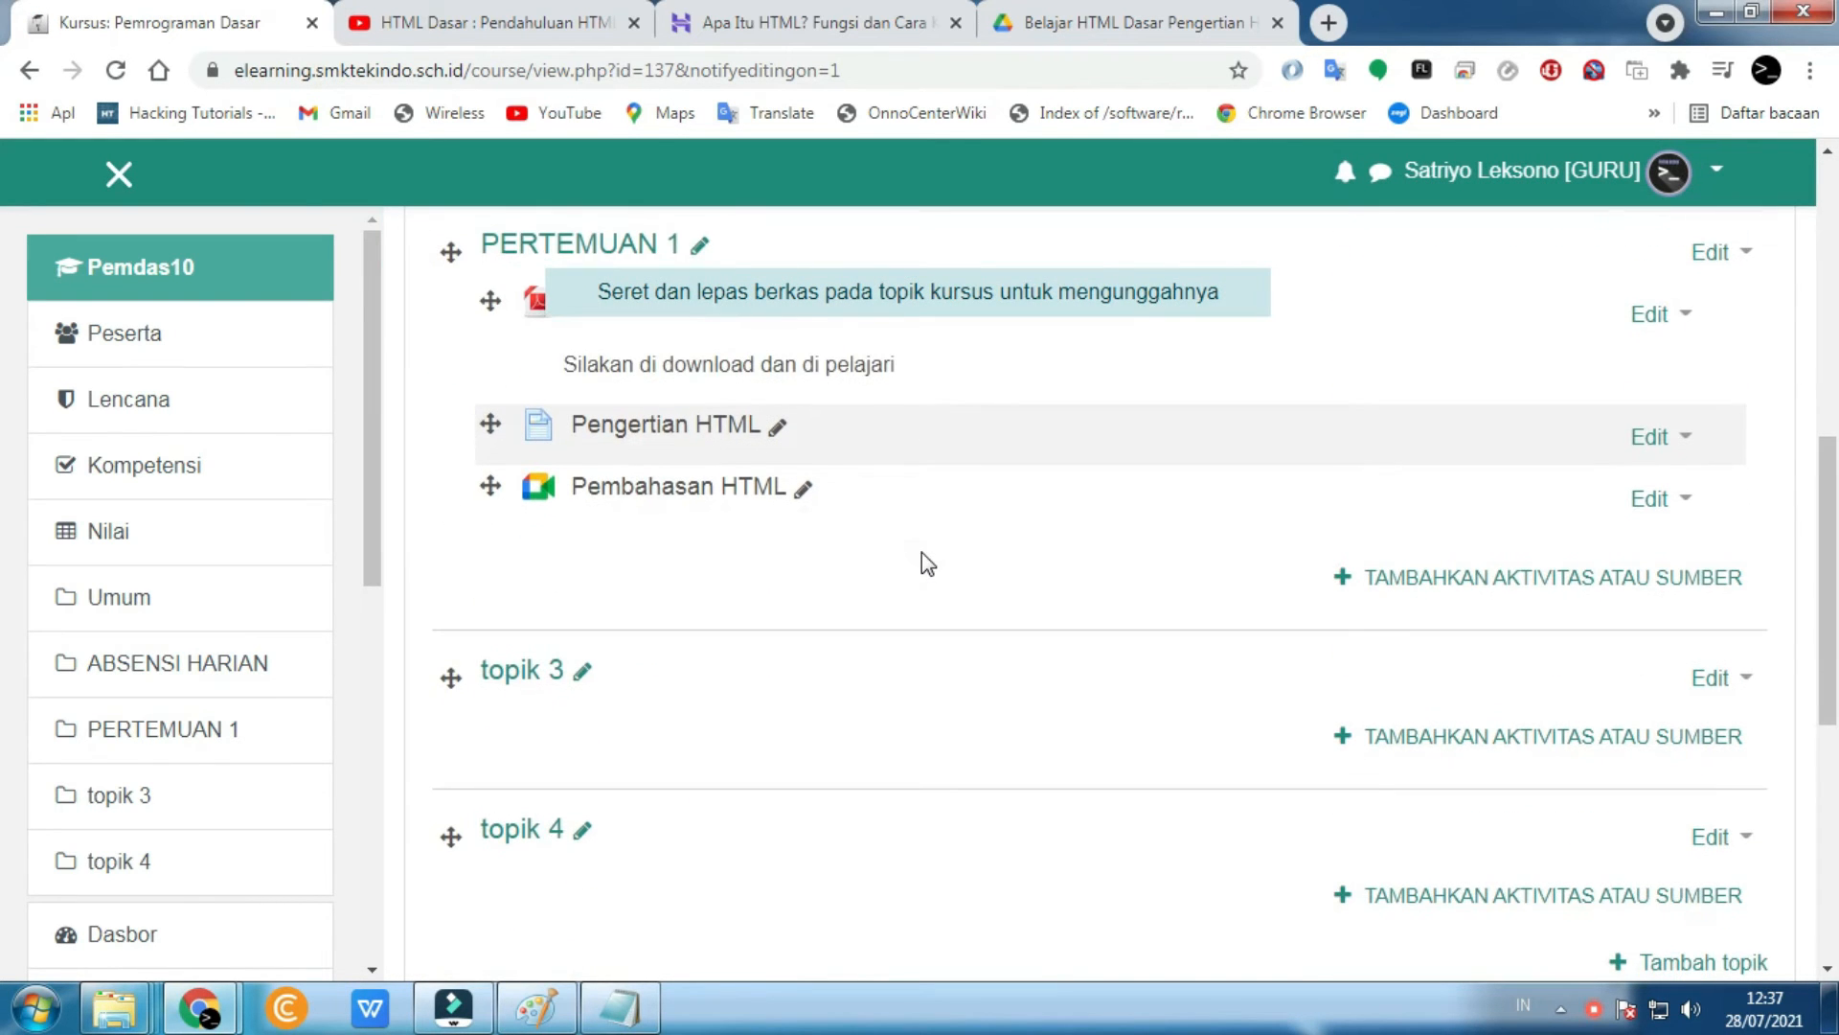
click(584, 670)
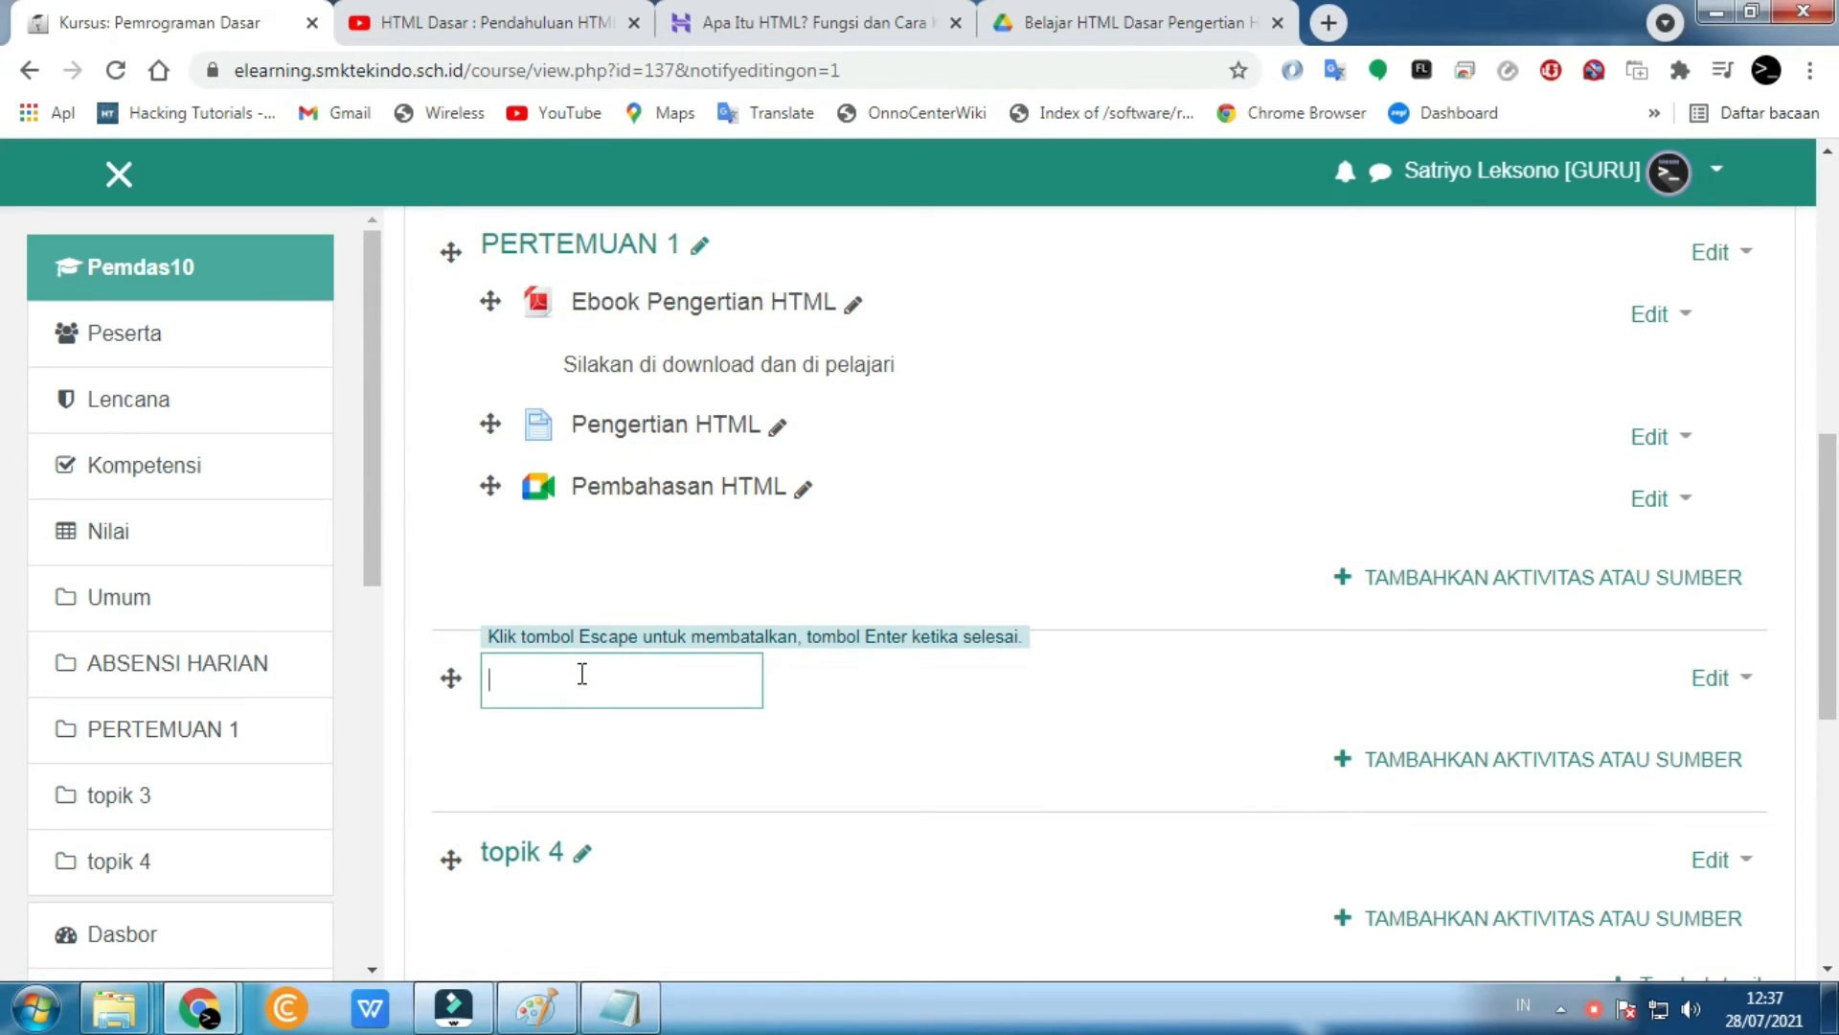
text(UJIAN HARIAN HTML)
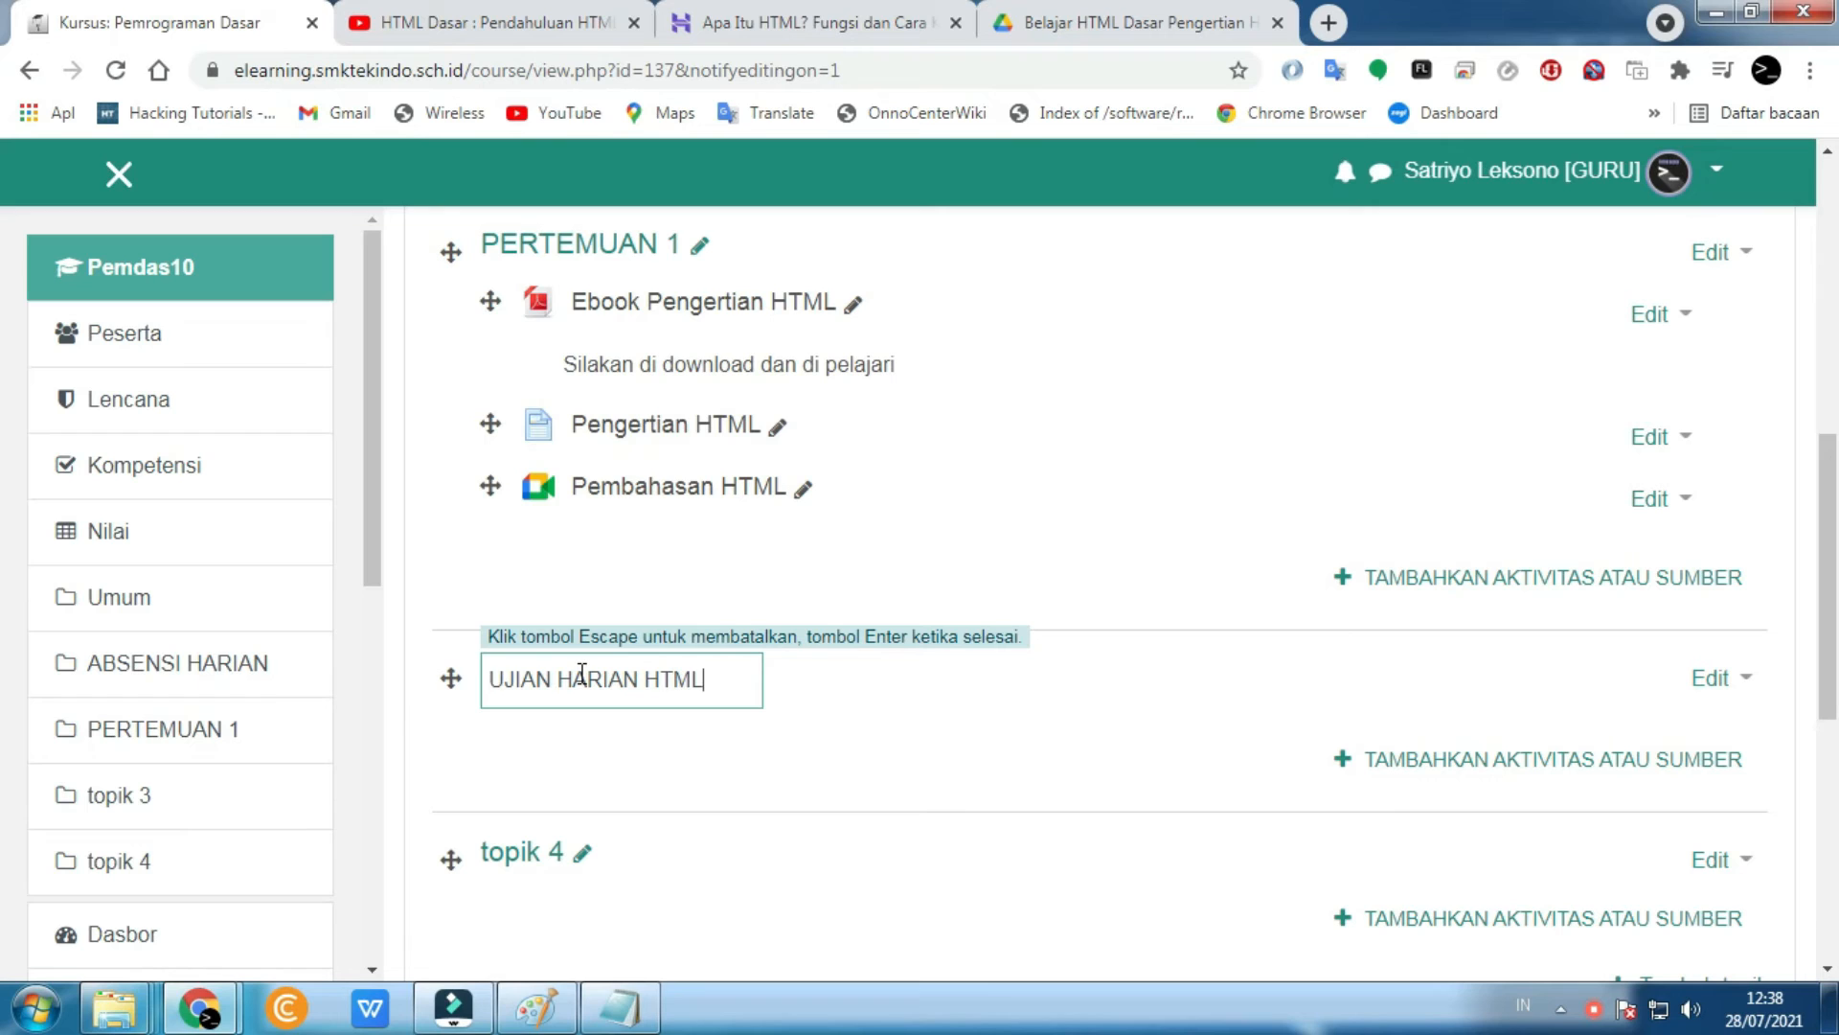
key(Return)
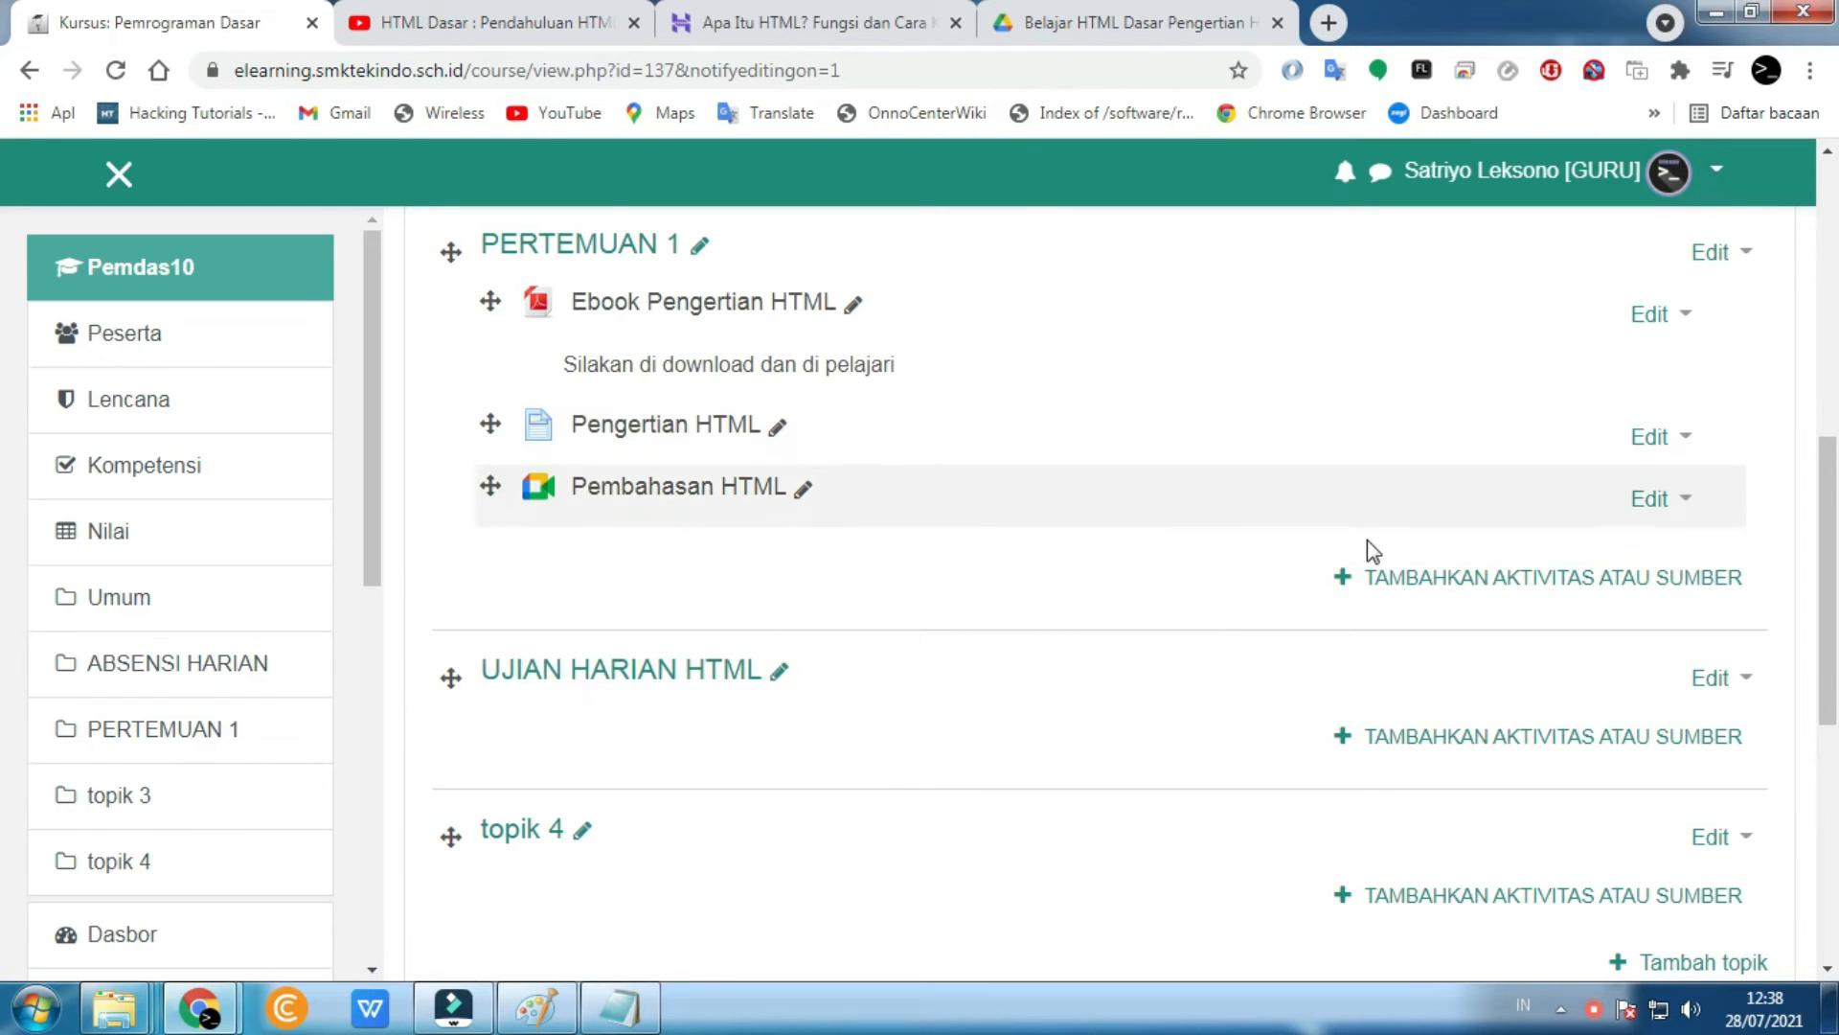
- Add a Kuis activity to UJIAN HARIAN HTML named 'Ujian HTML'
click(1473, 737)
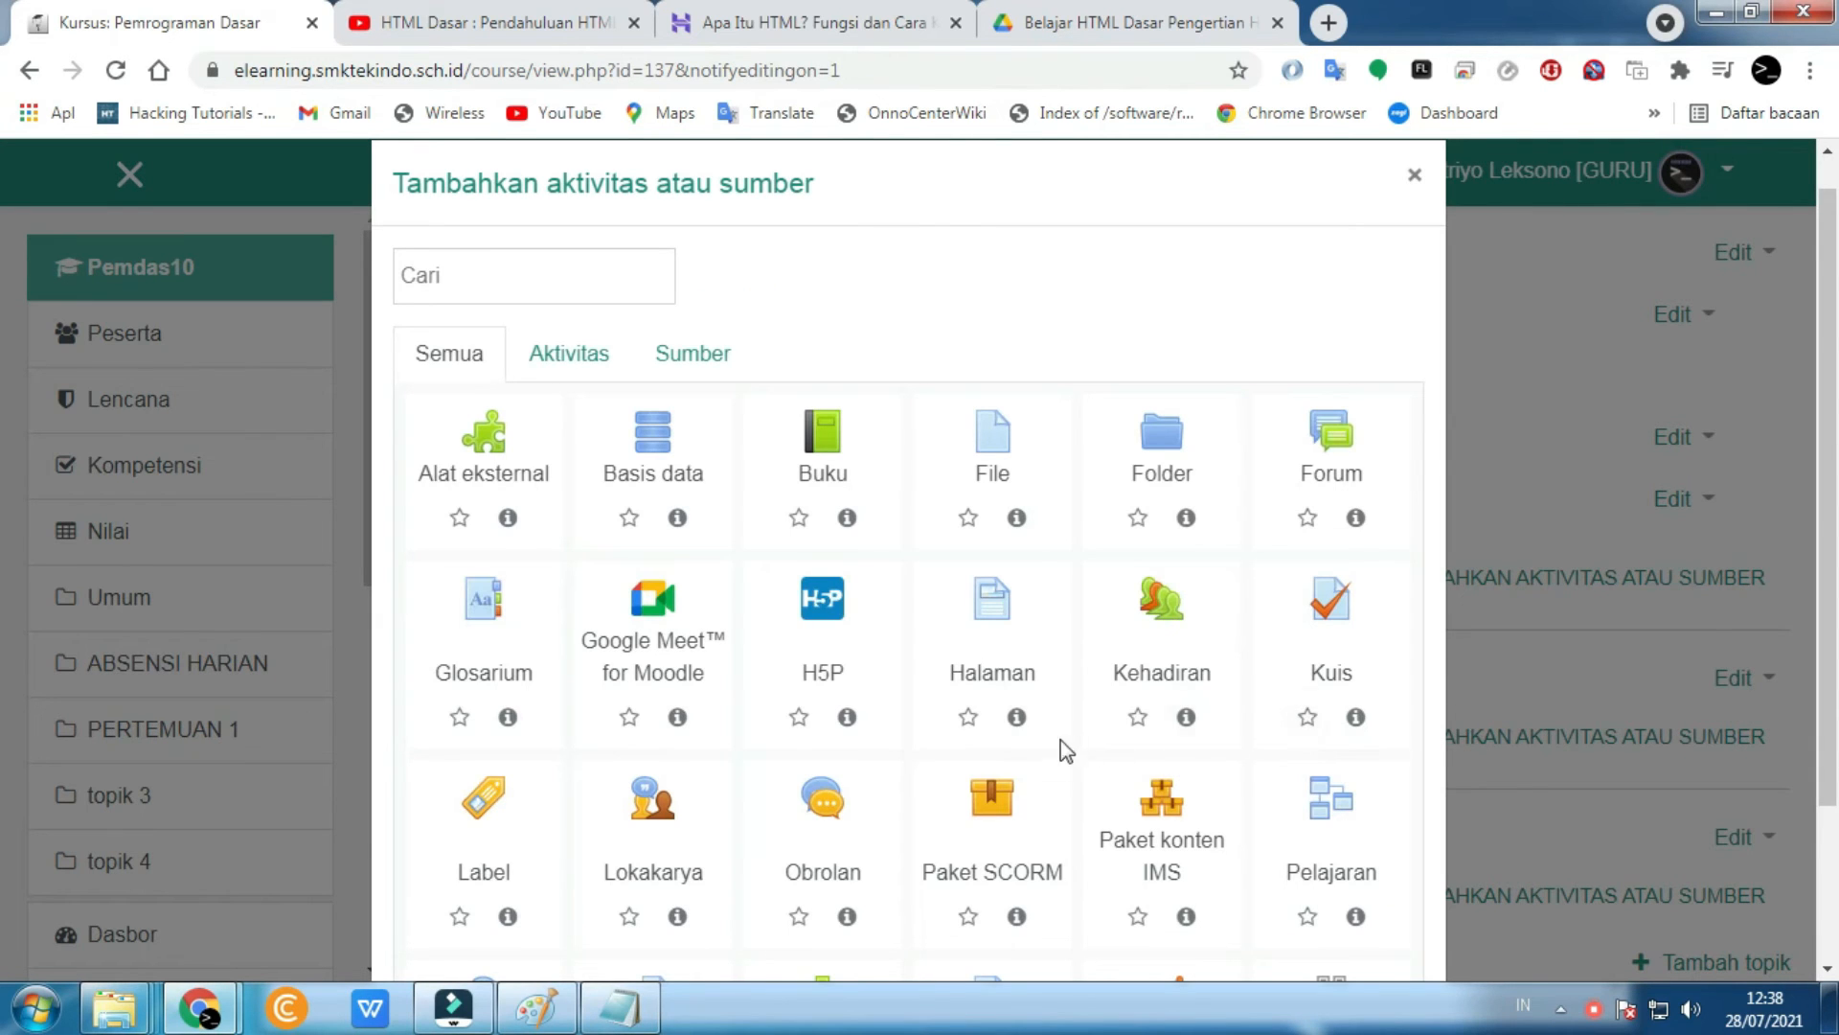
click(1314, 632)
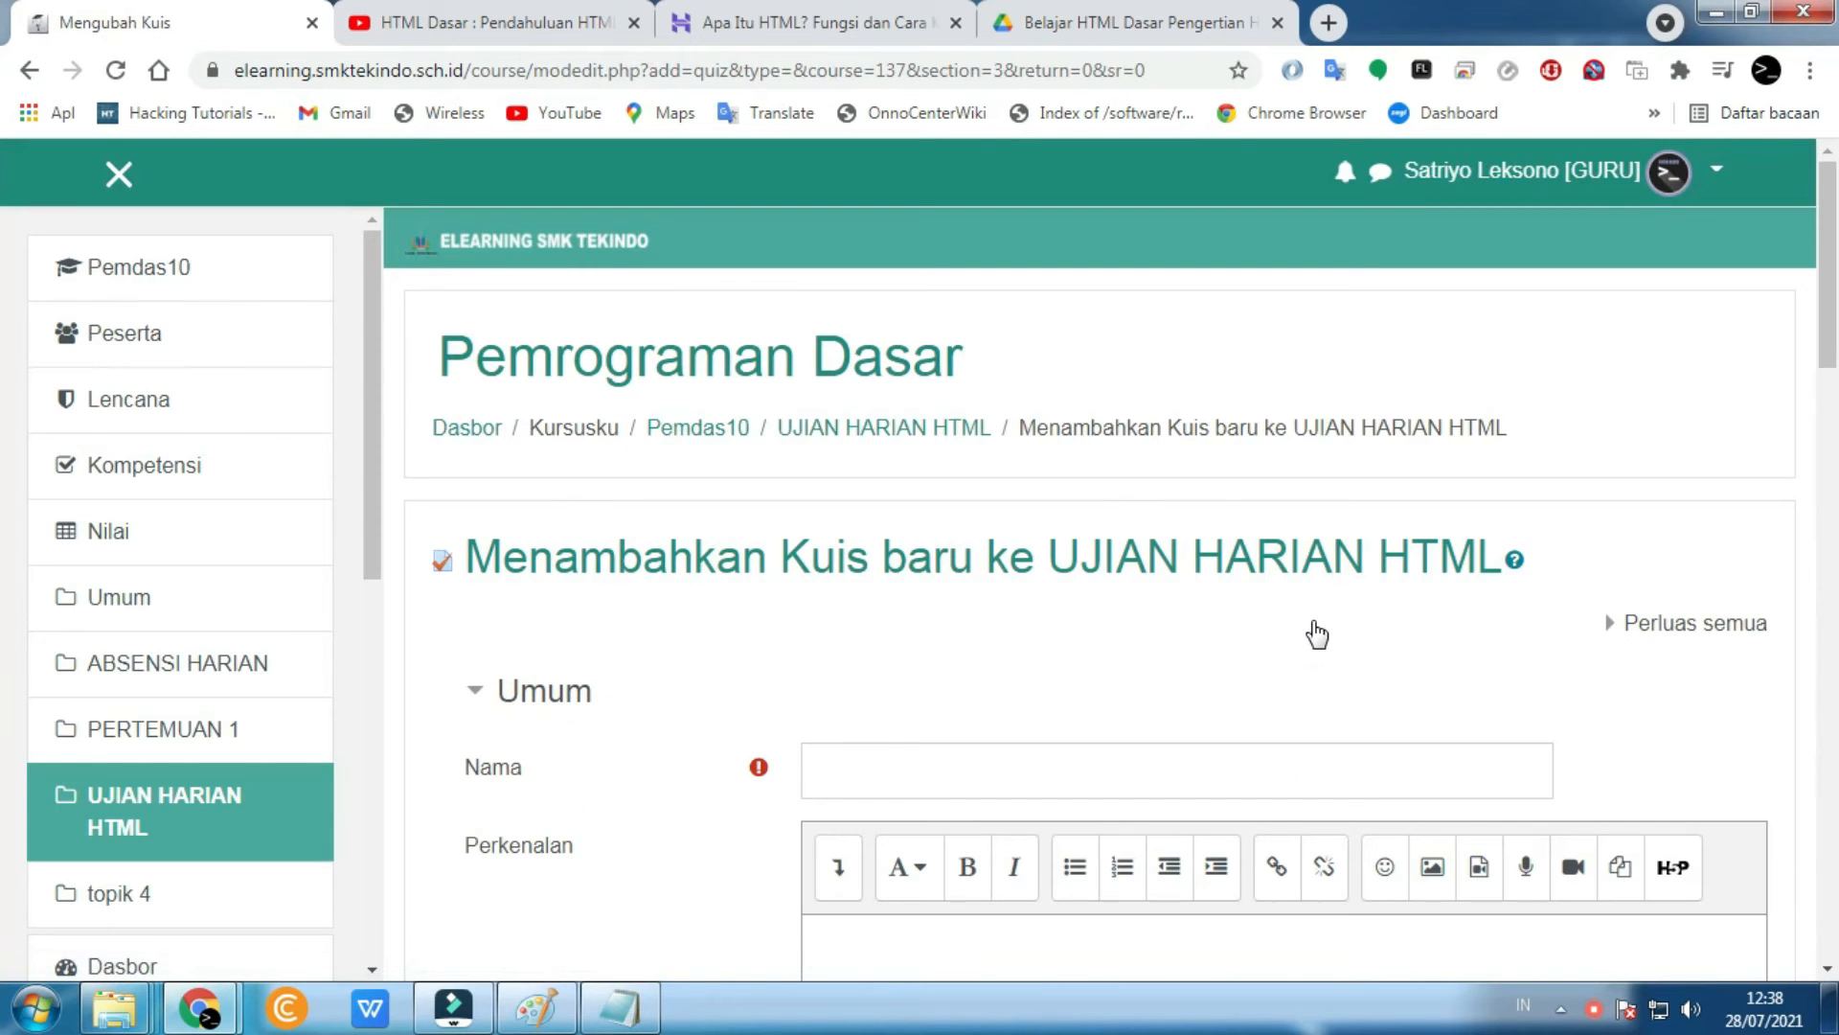
click(922, 772)
scroll(970, 682, down, 3)
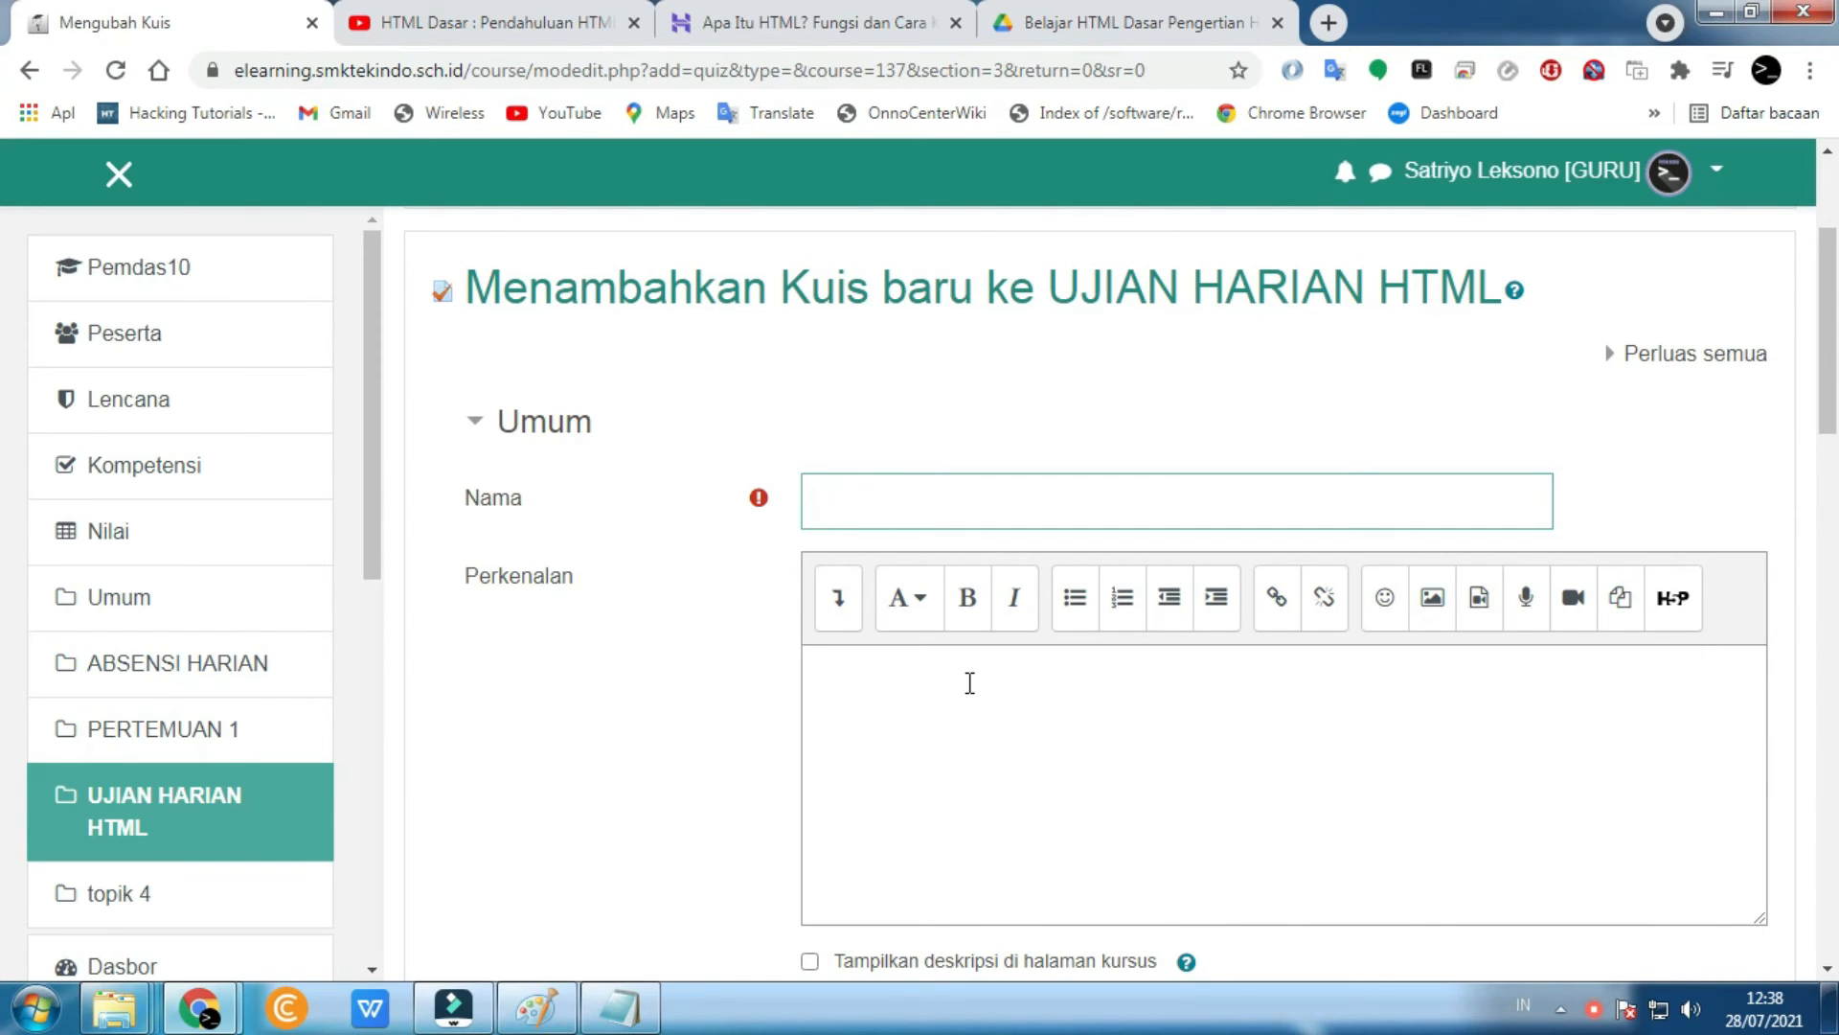
text(Ujian HTML)
key(Tab)
key(Tab)
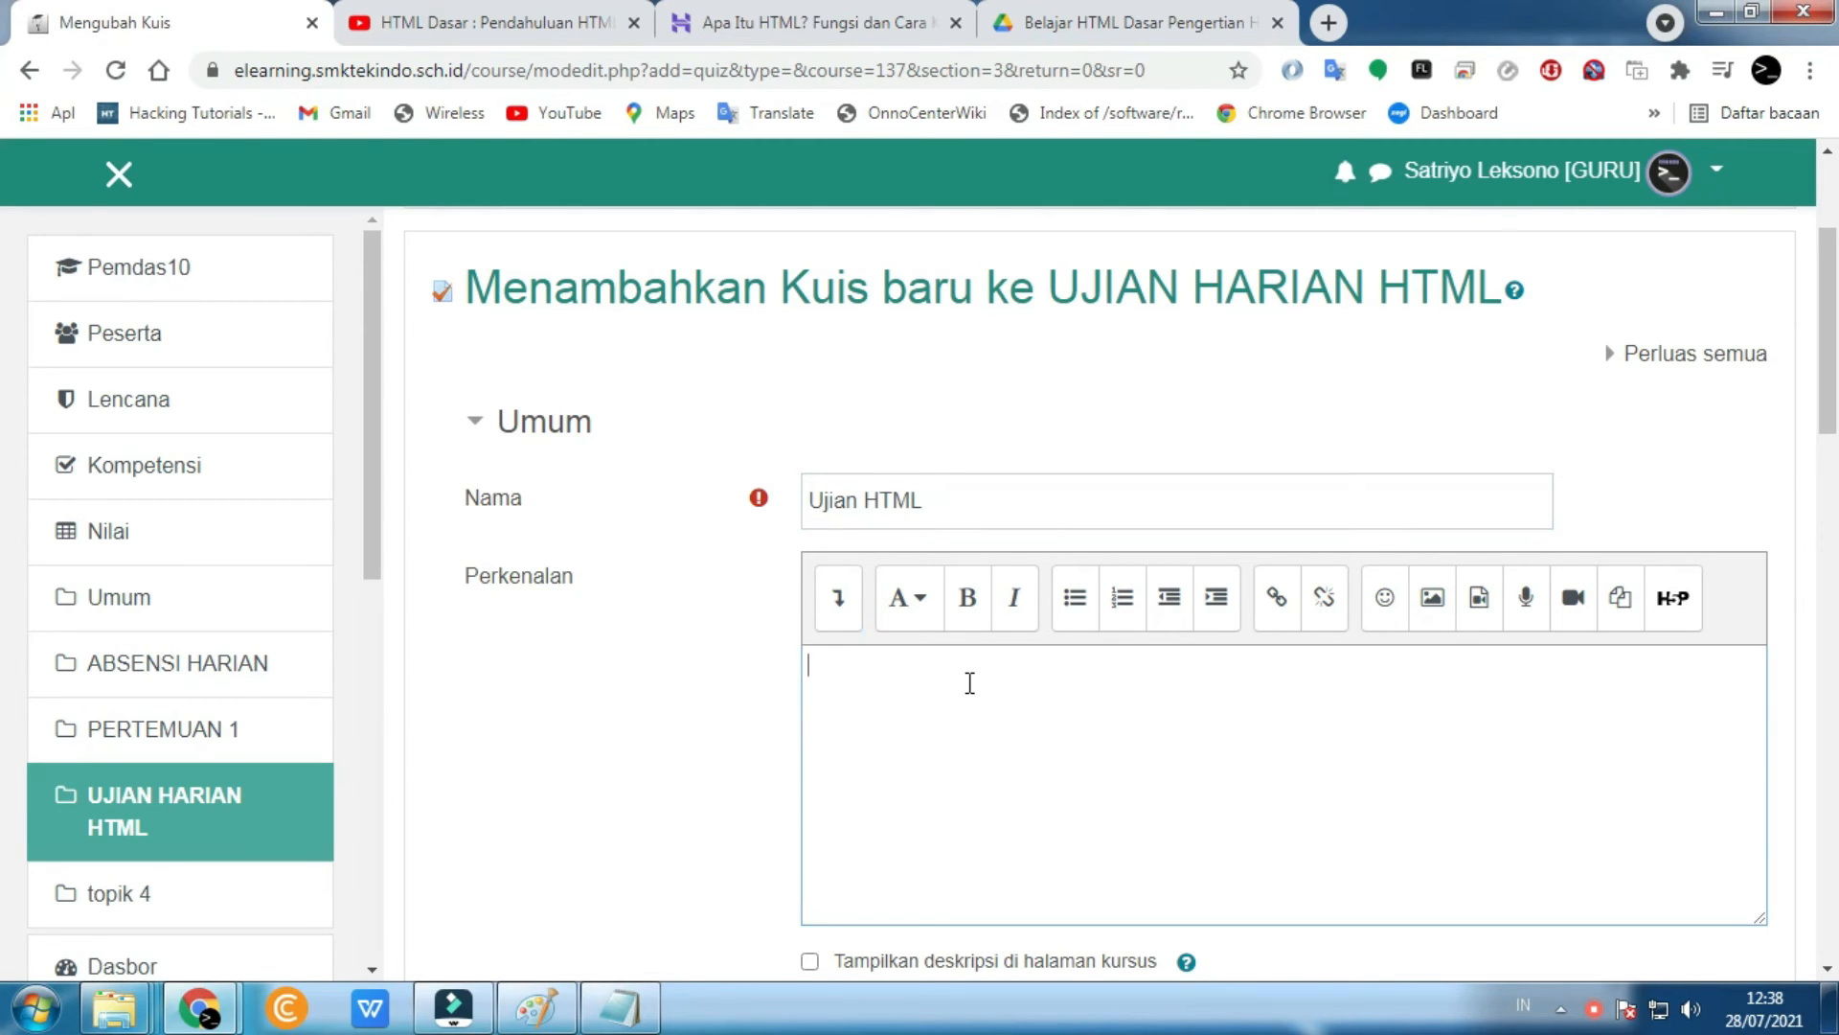
- Write the quiz introduction about the shared material and show it on the course page
scroll(969, 682, down, 3)
scroll(860, 564, up, 1)
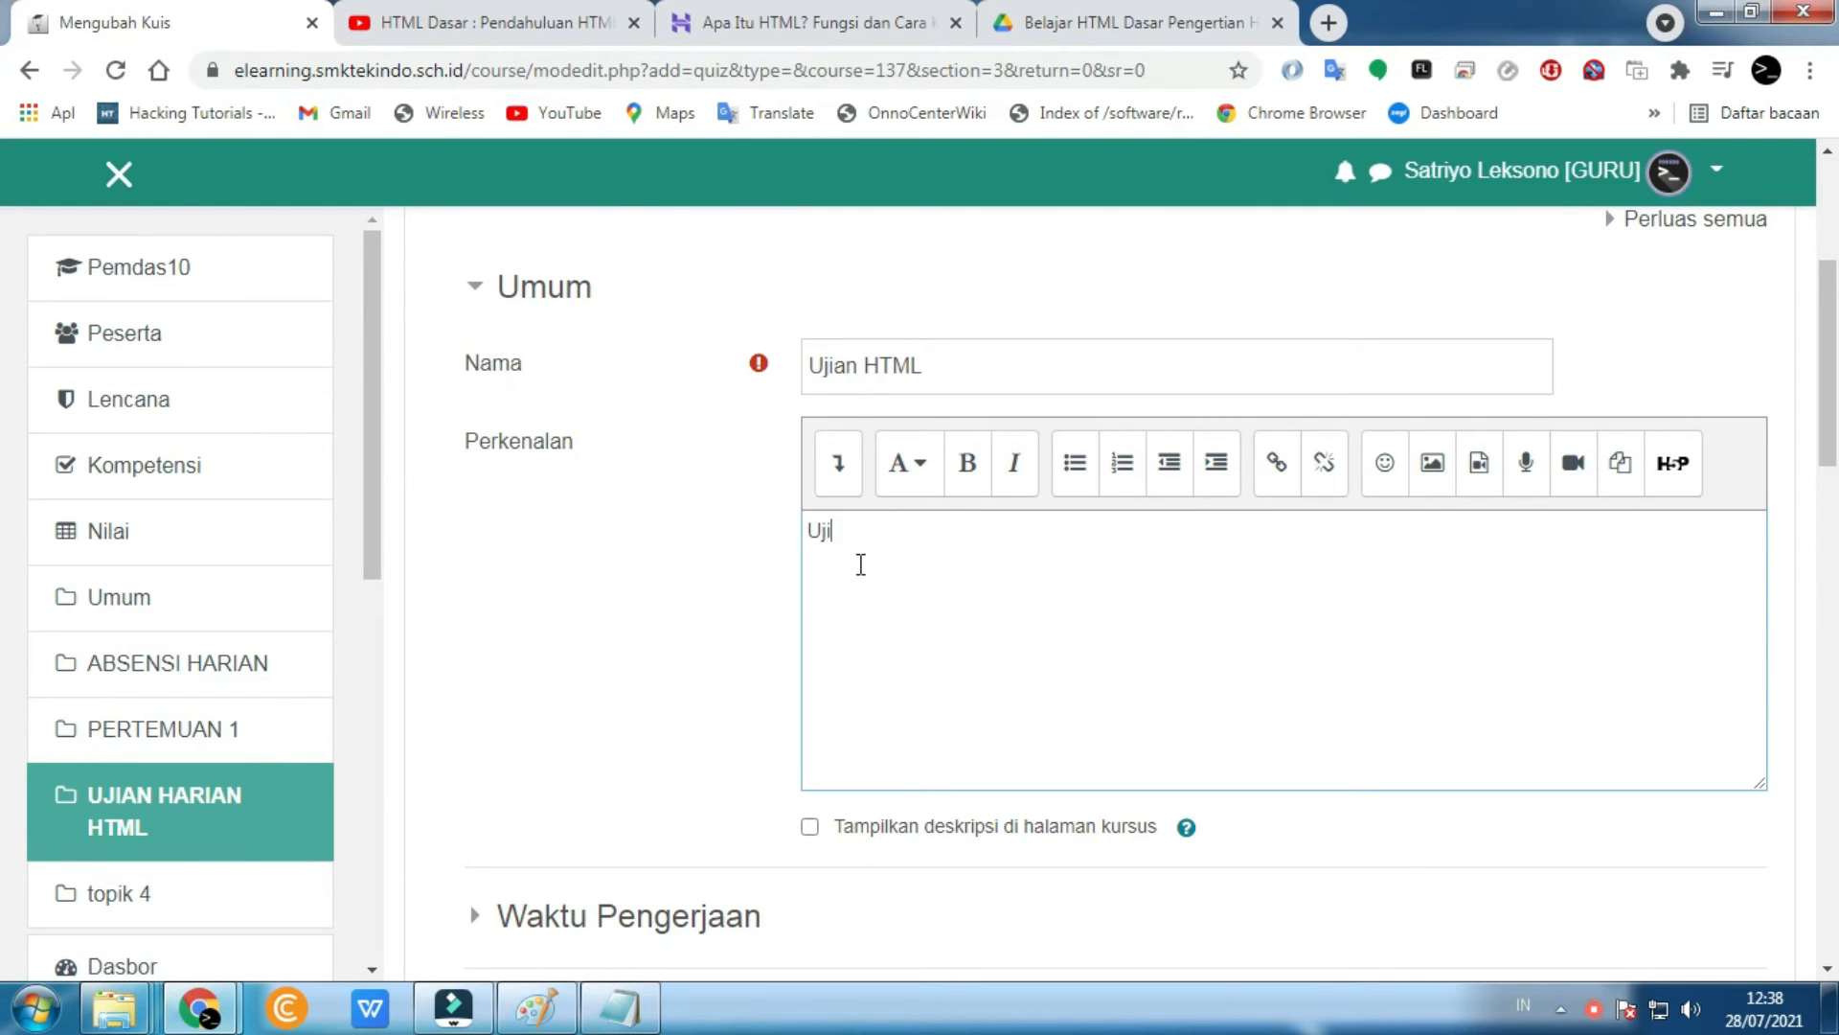
text(Ujian ini tentang apa yan)
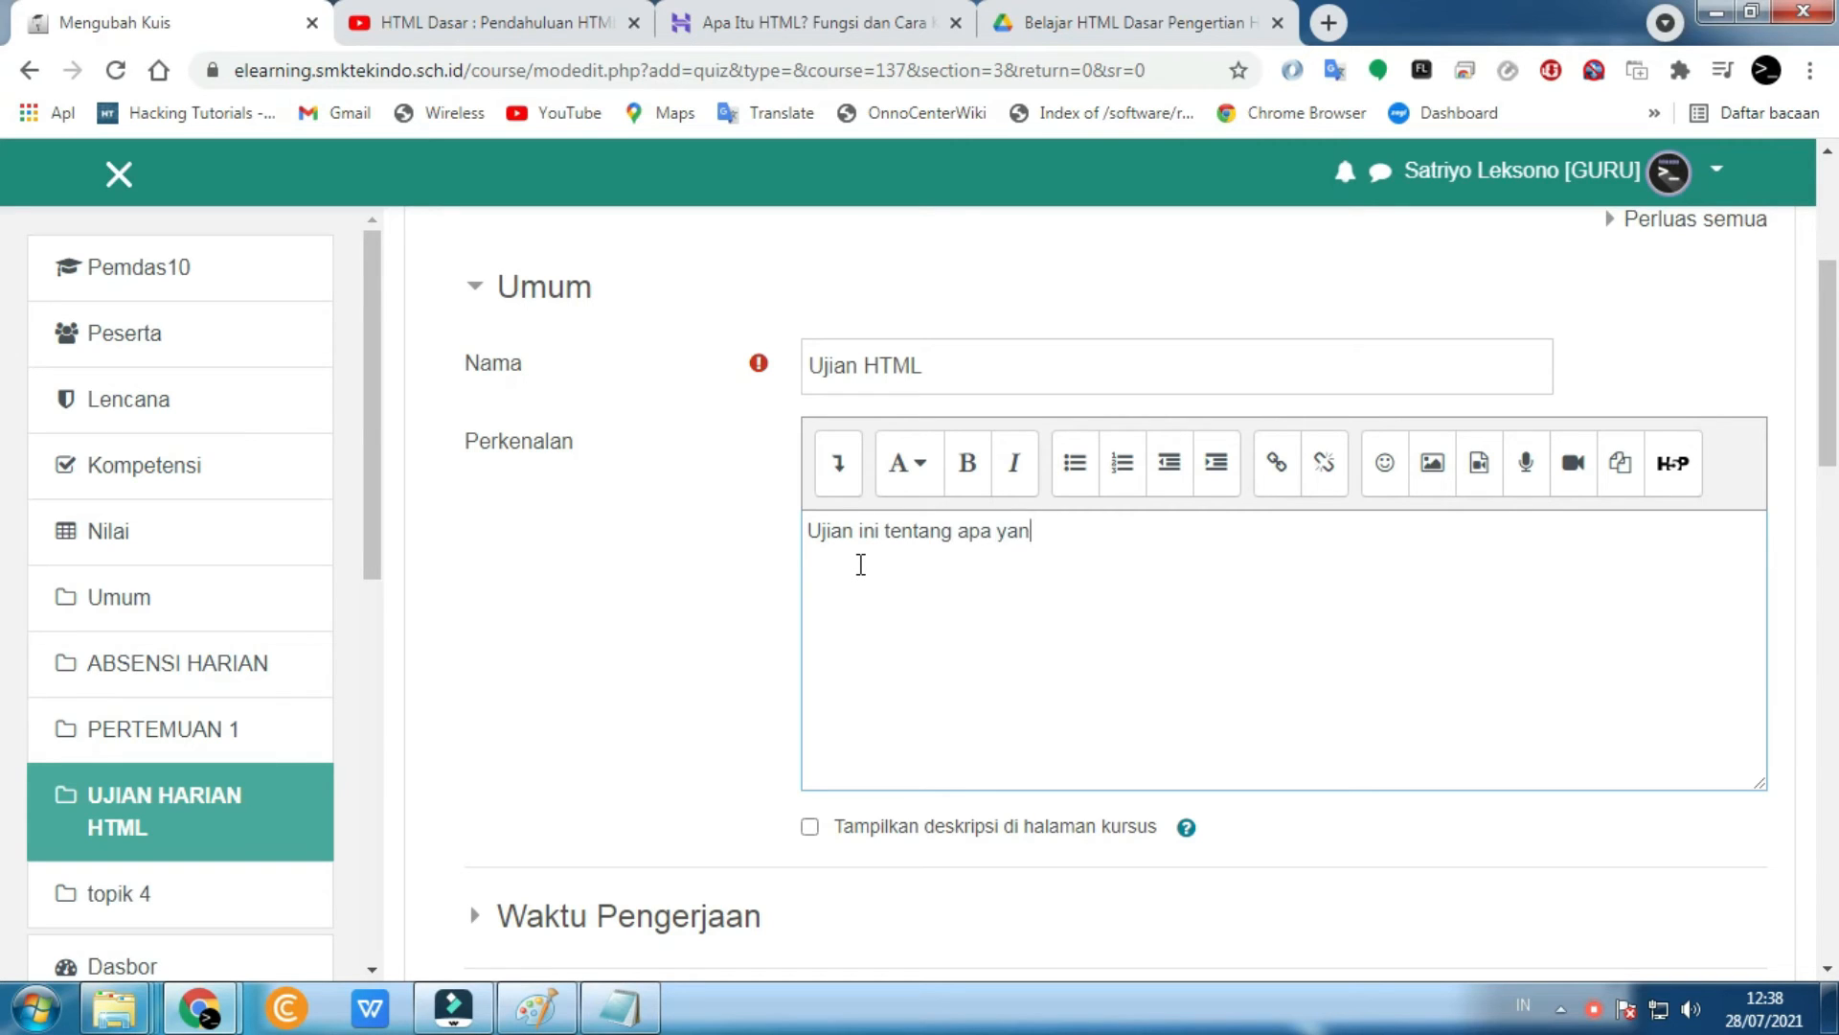
text(g kalian pelajari dimateri)
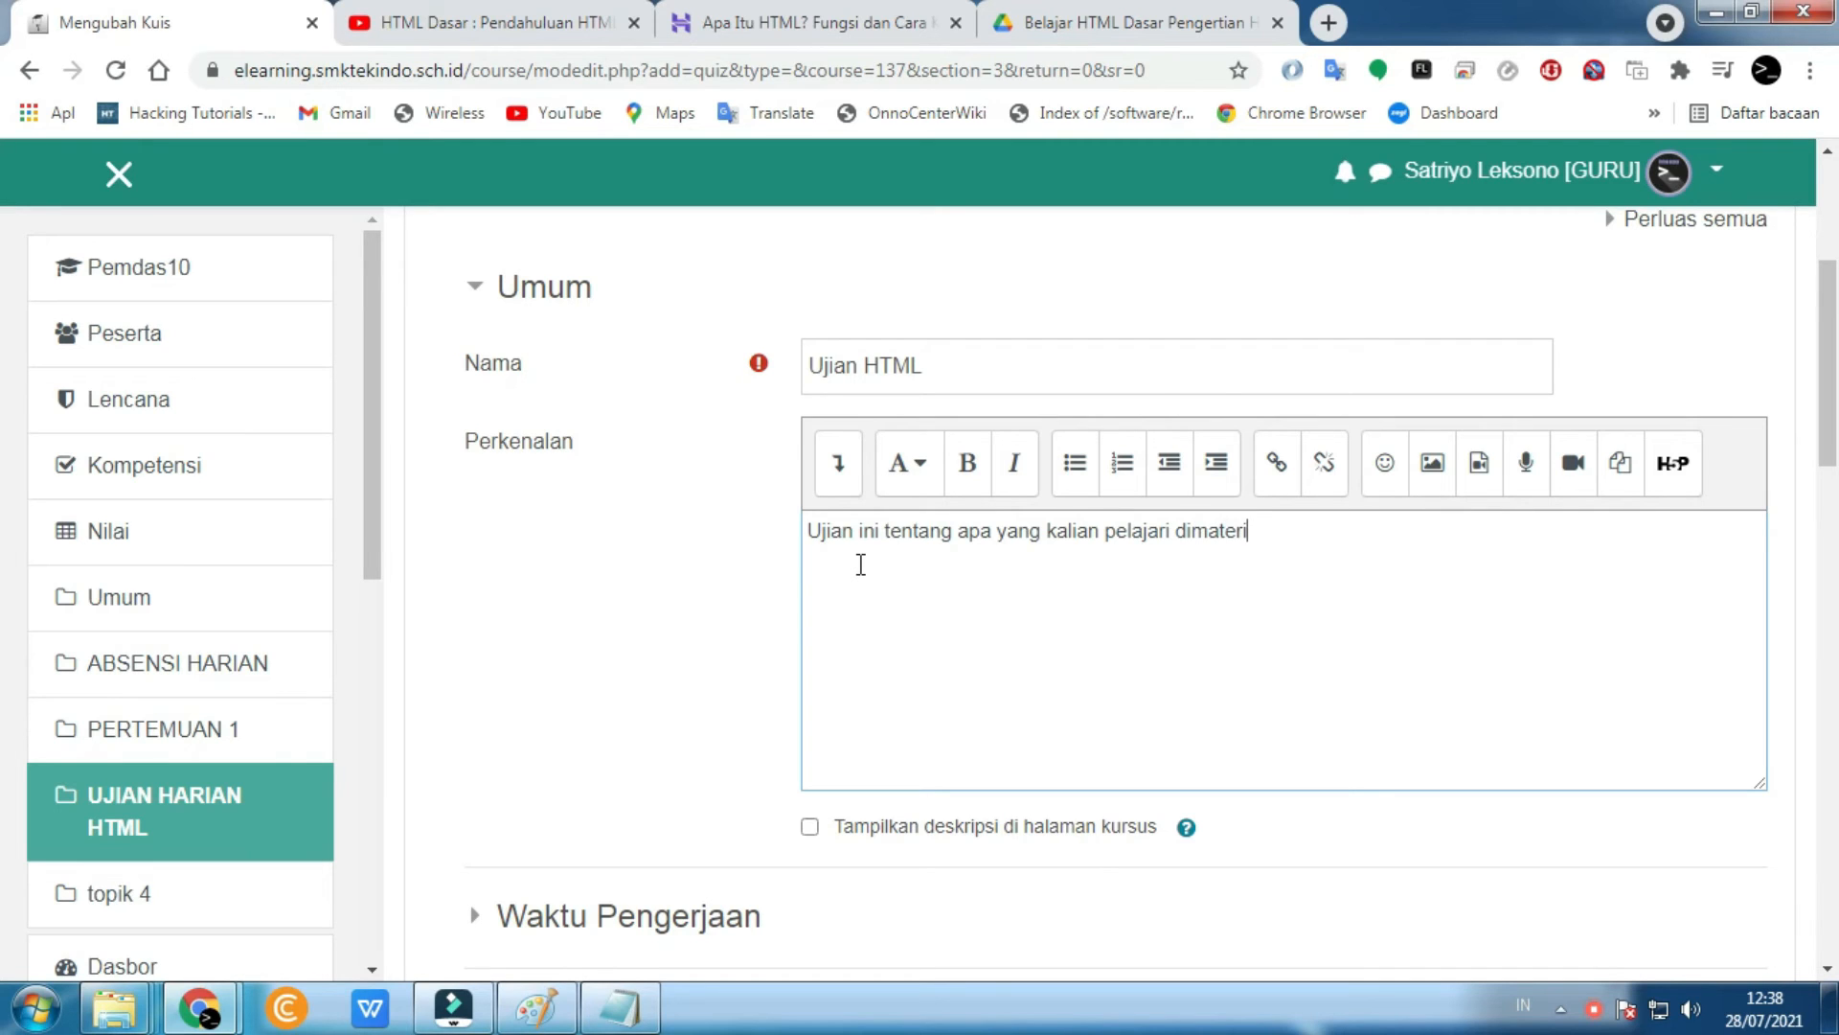
text(yang sudah saya bagikan di elearning)
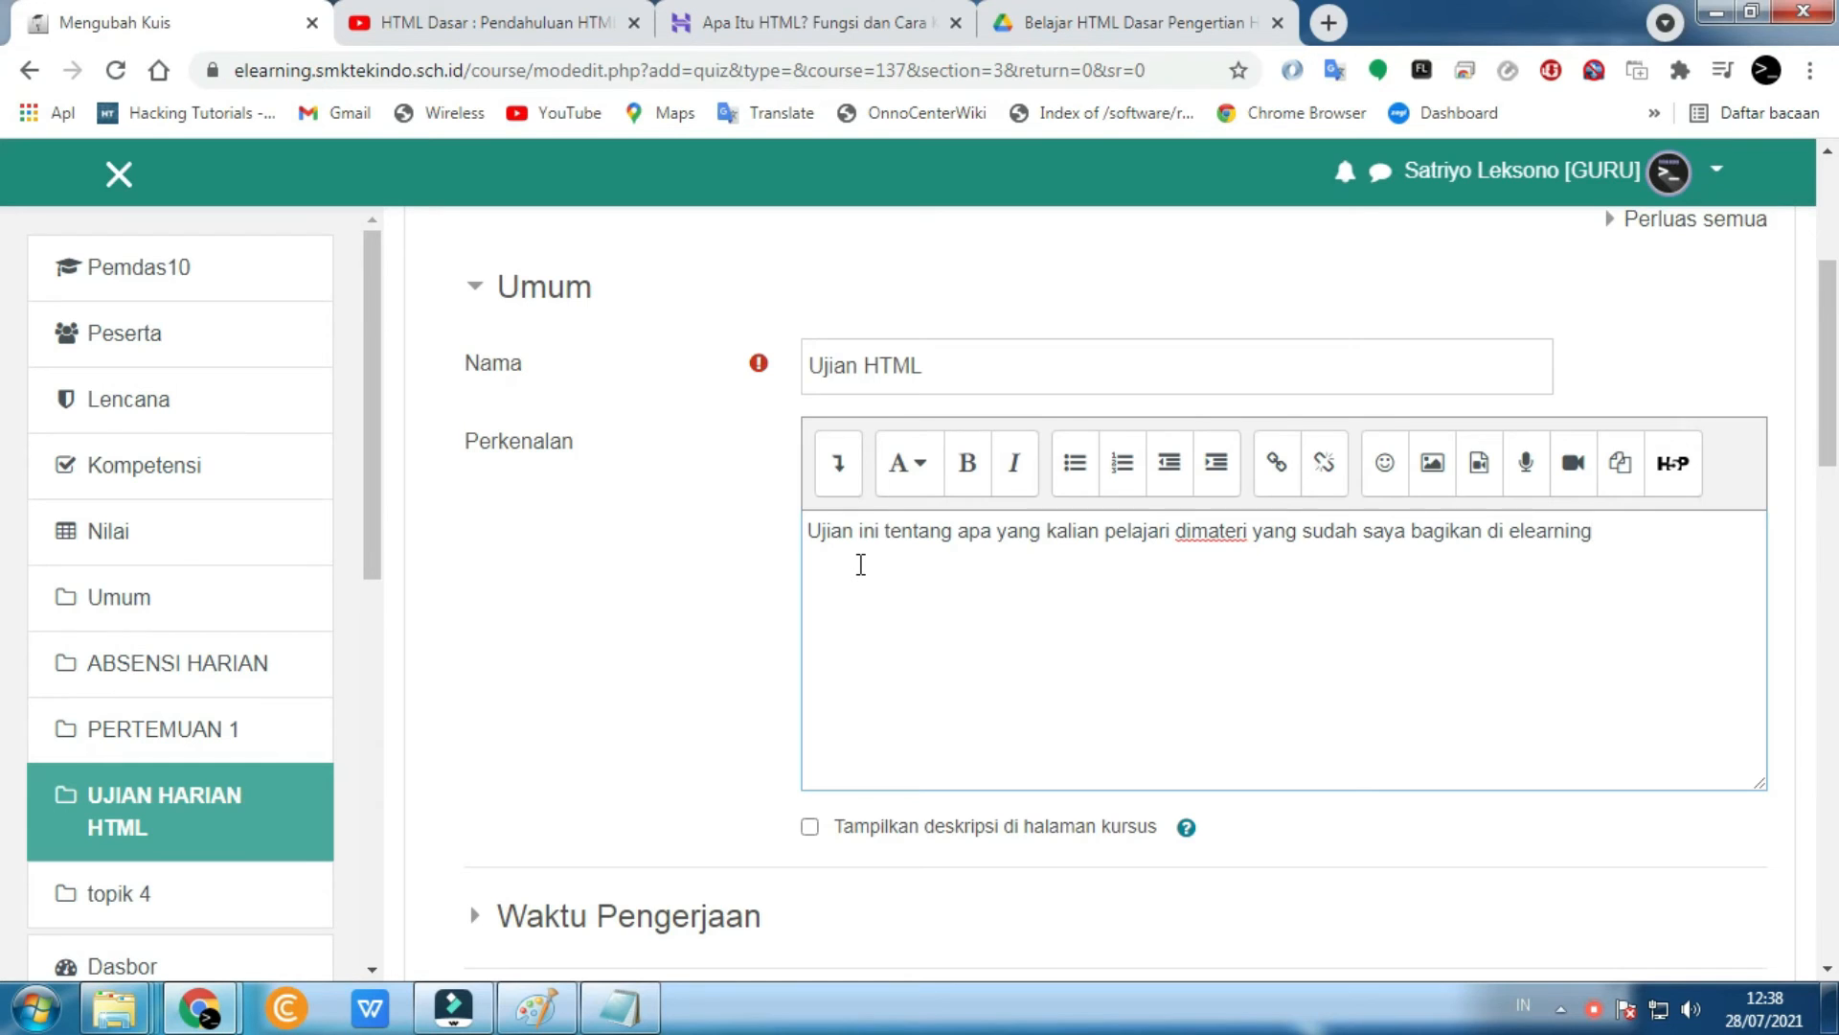
scroll(861, 564, down, 3)
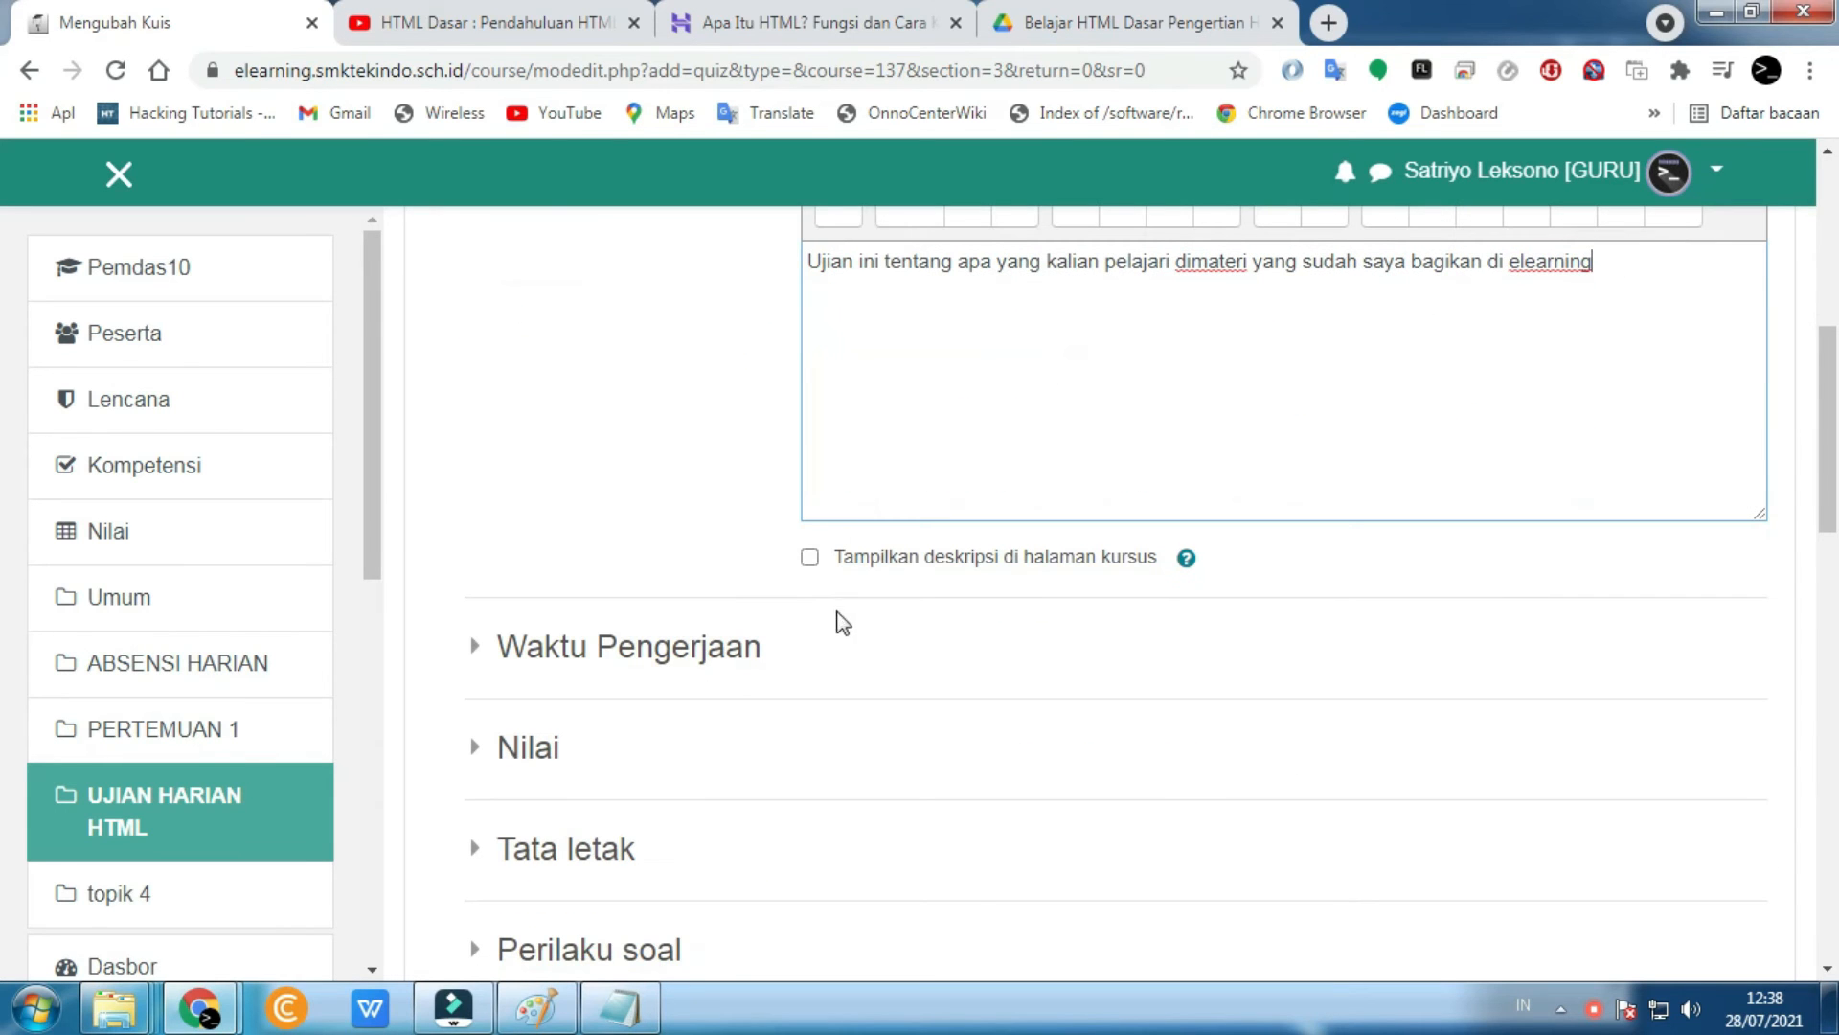
click(811, 559)
scroll(812, 565, down, 4)
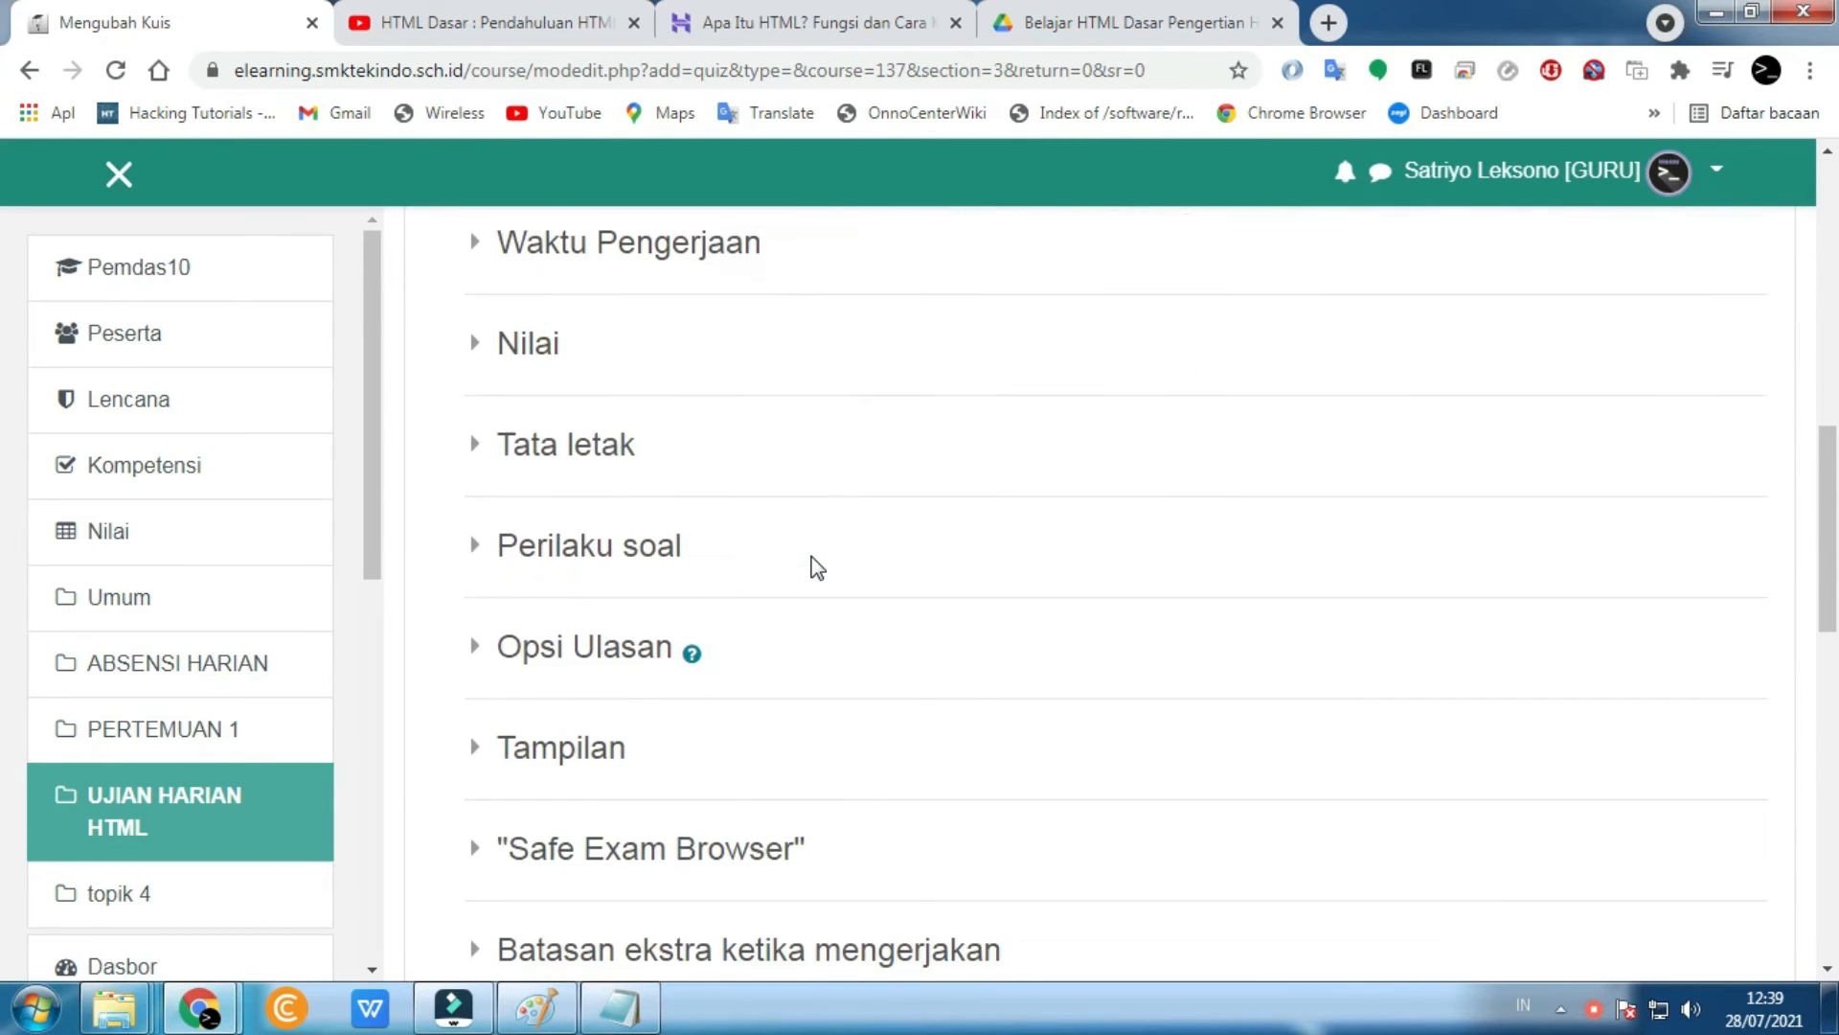
scroll(813, 566, down, 3)
scroll(813, 567, up, 5)
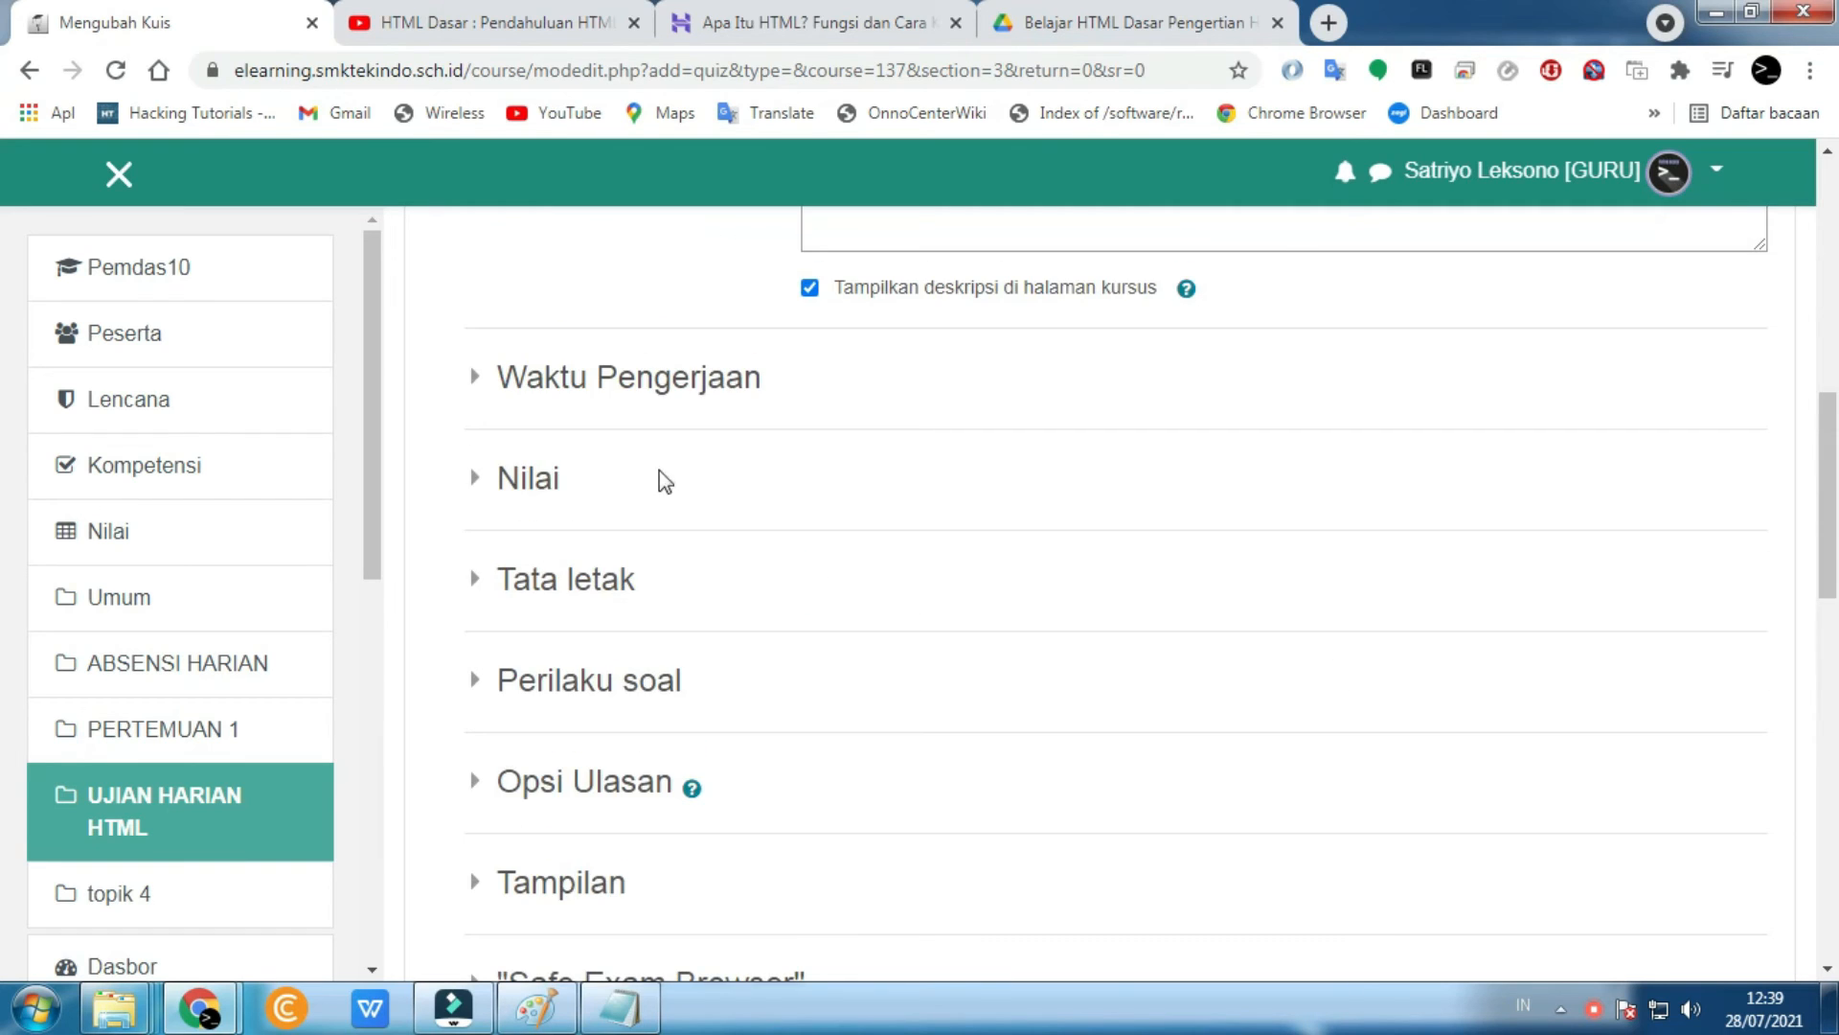
- Enable the quiz opening time and set it to 28 Juli 2021, 07:00
click(633, 388)
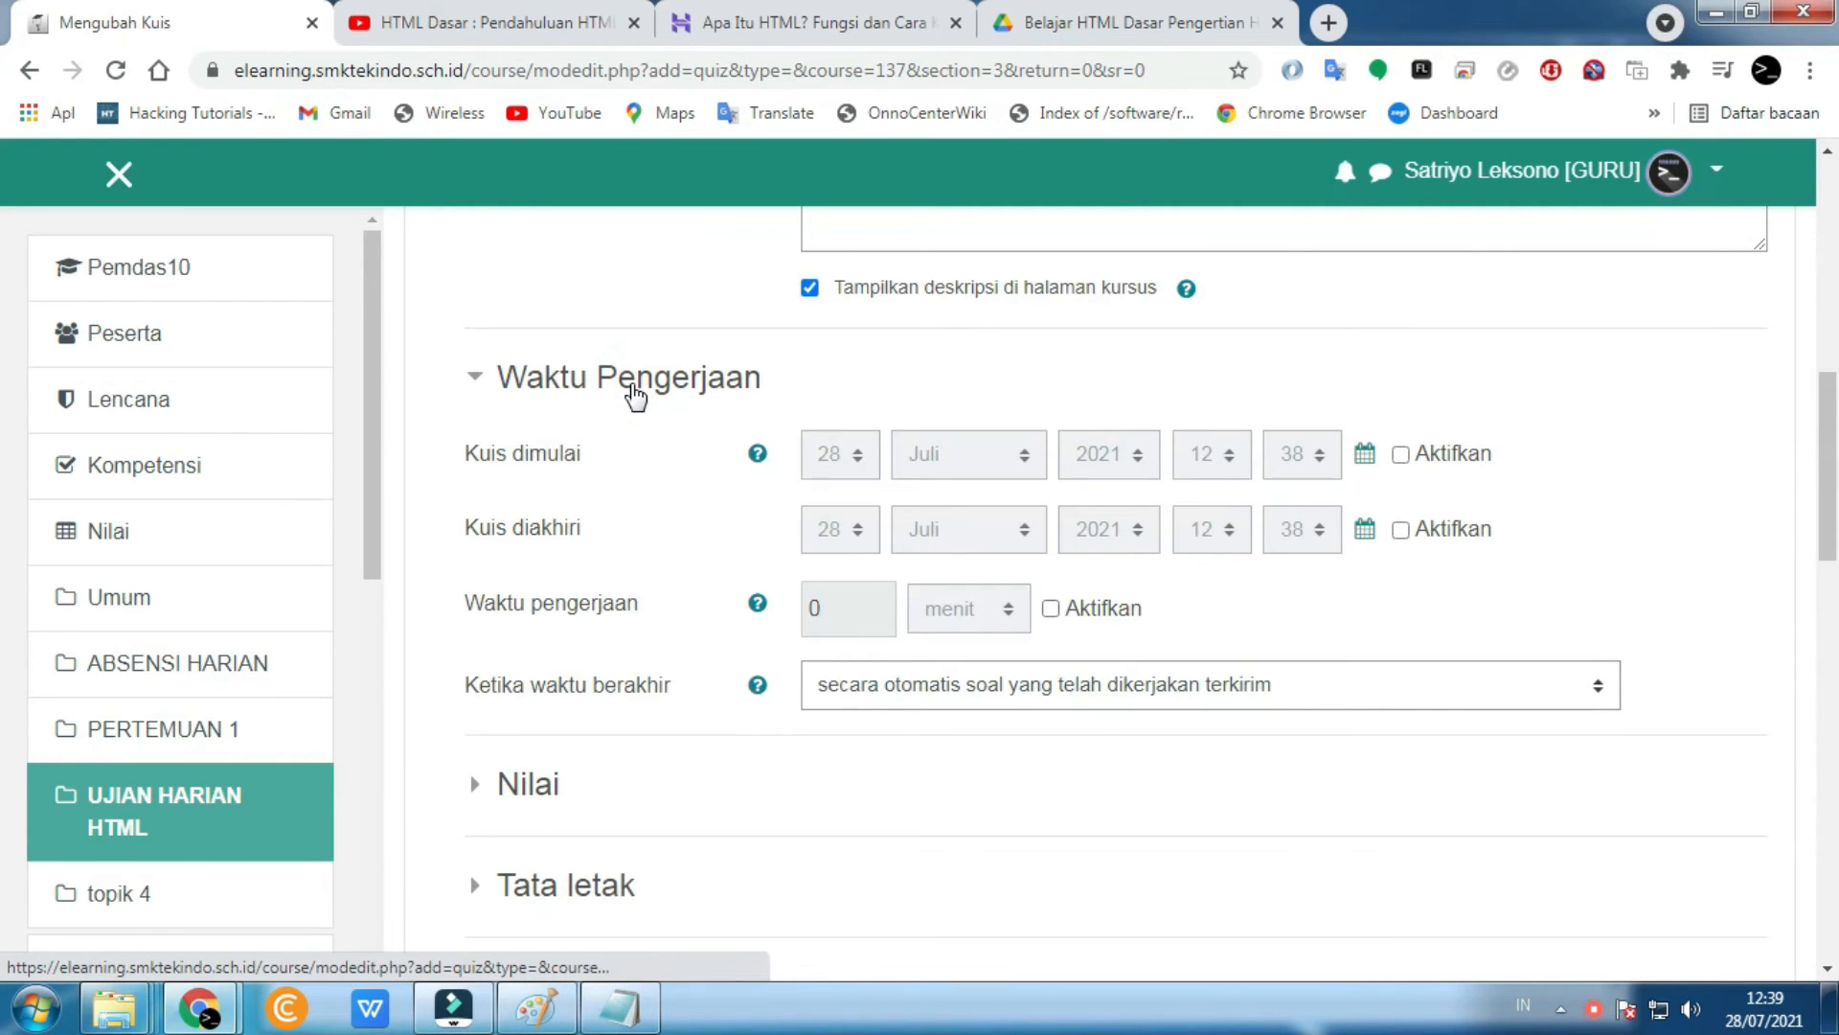
click(632, 393)
click(634, 395)
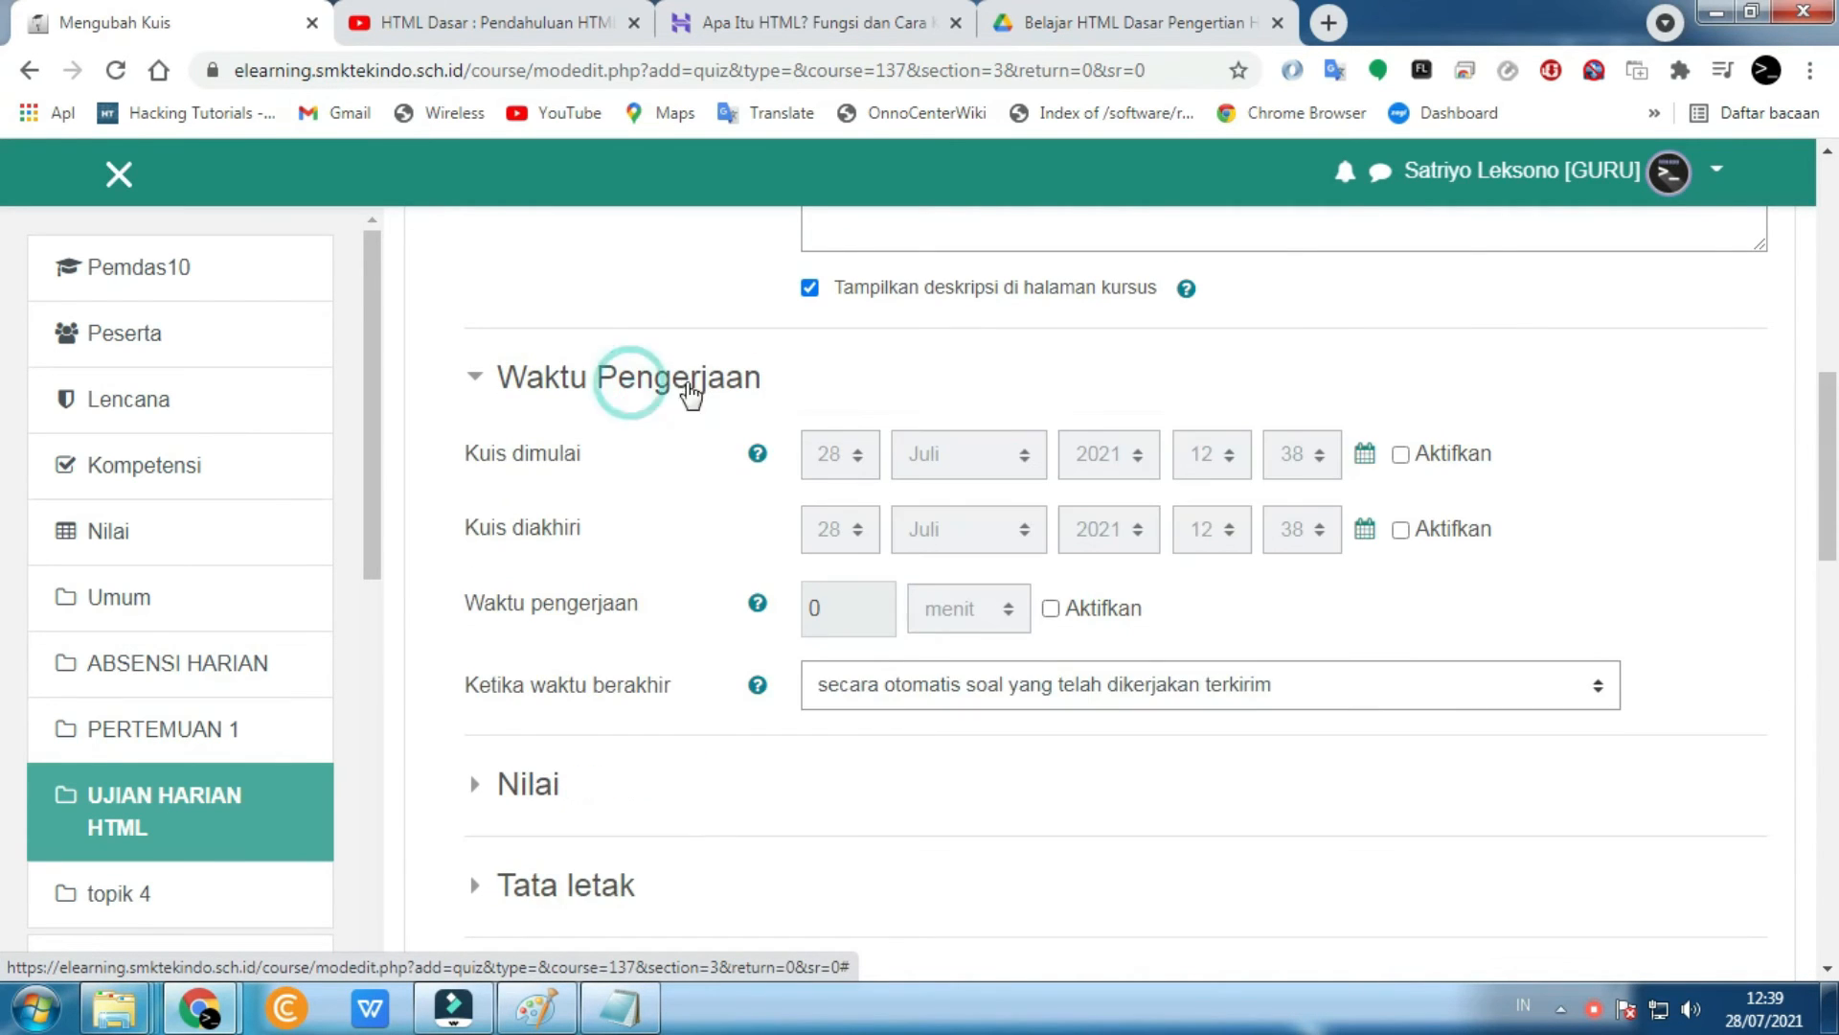
click(1399, 456)
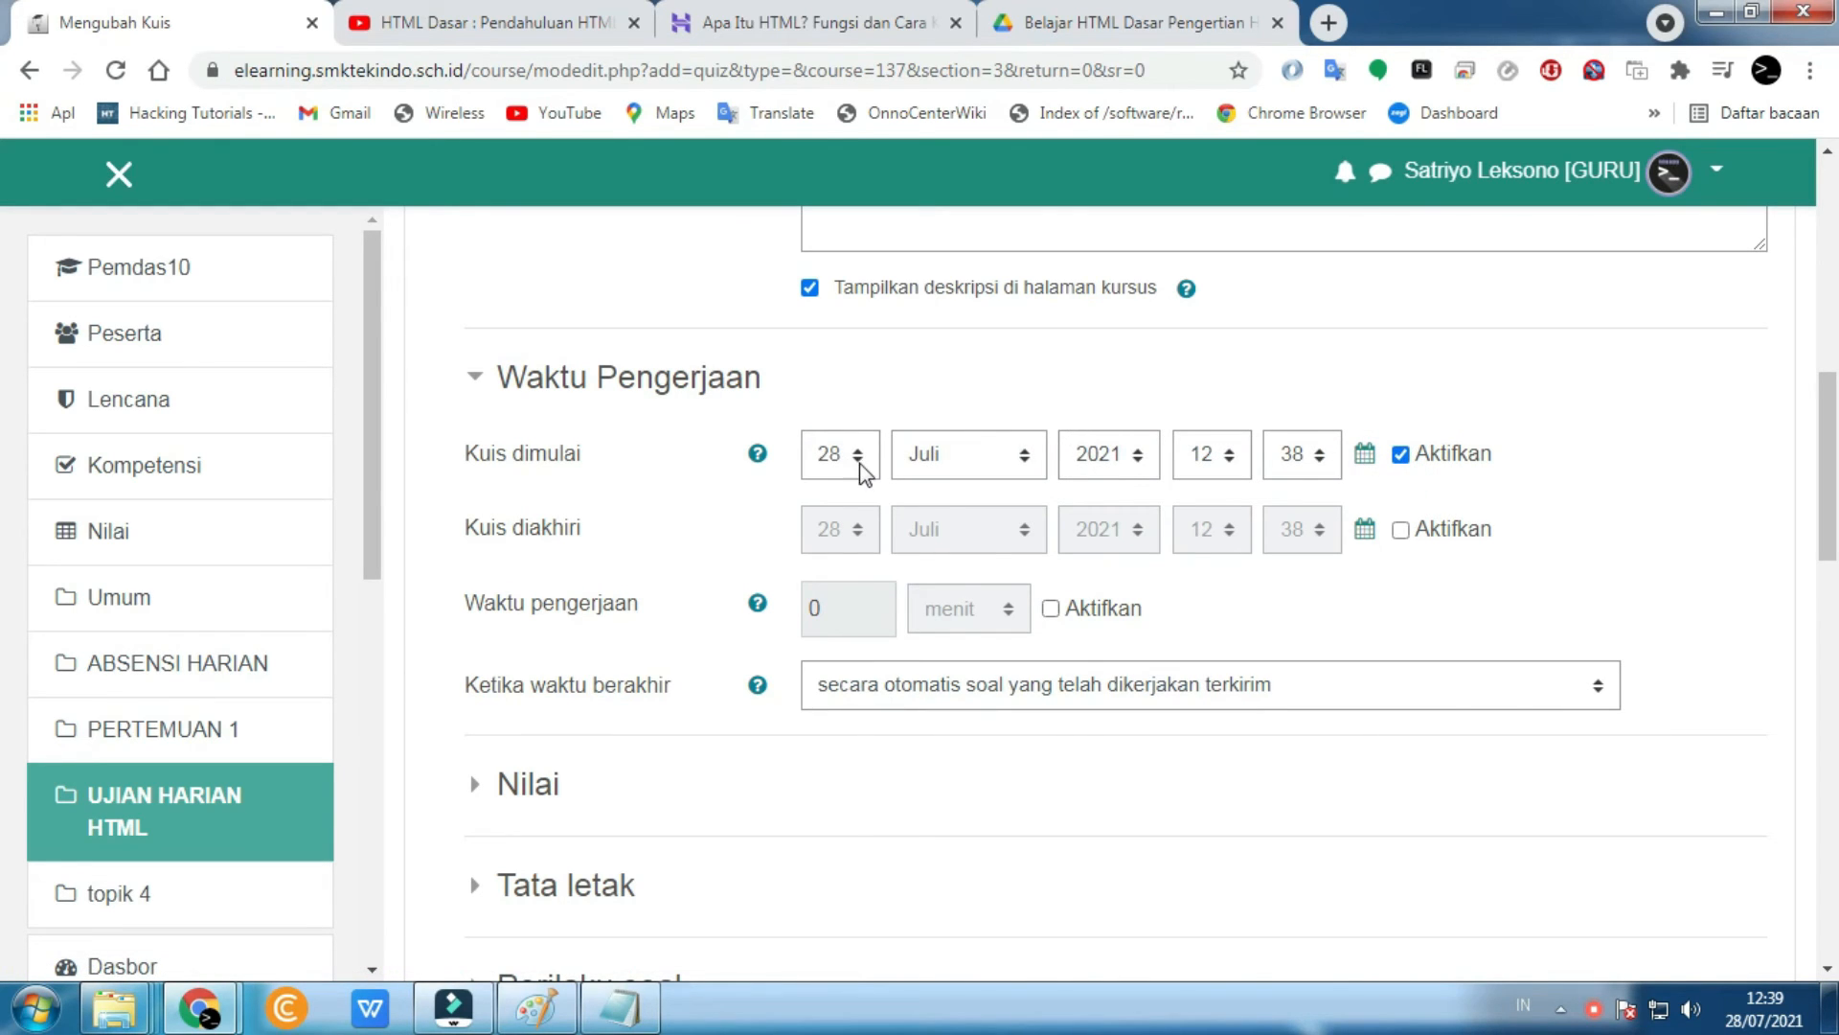
click(1230, 459)
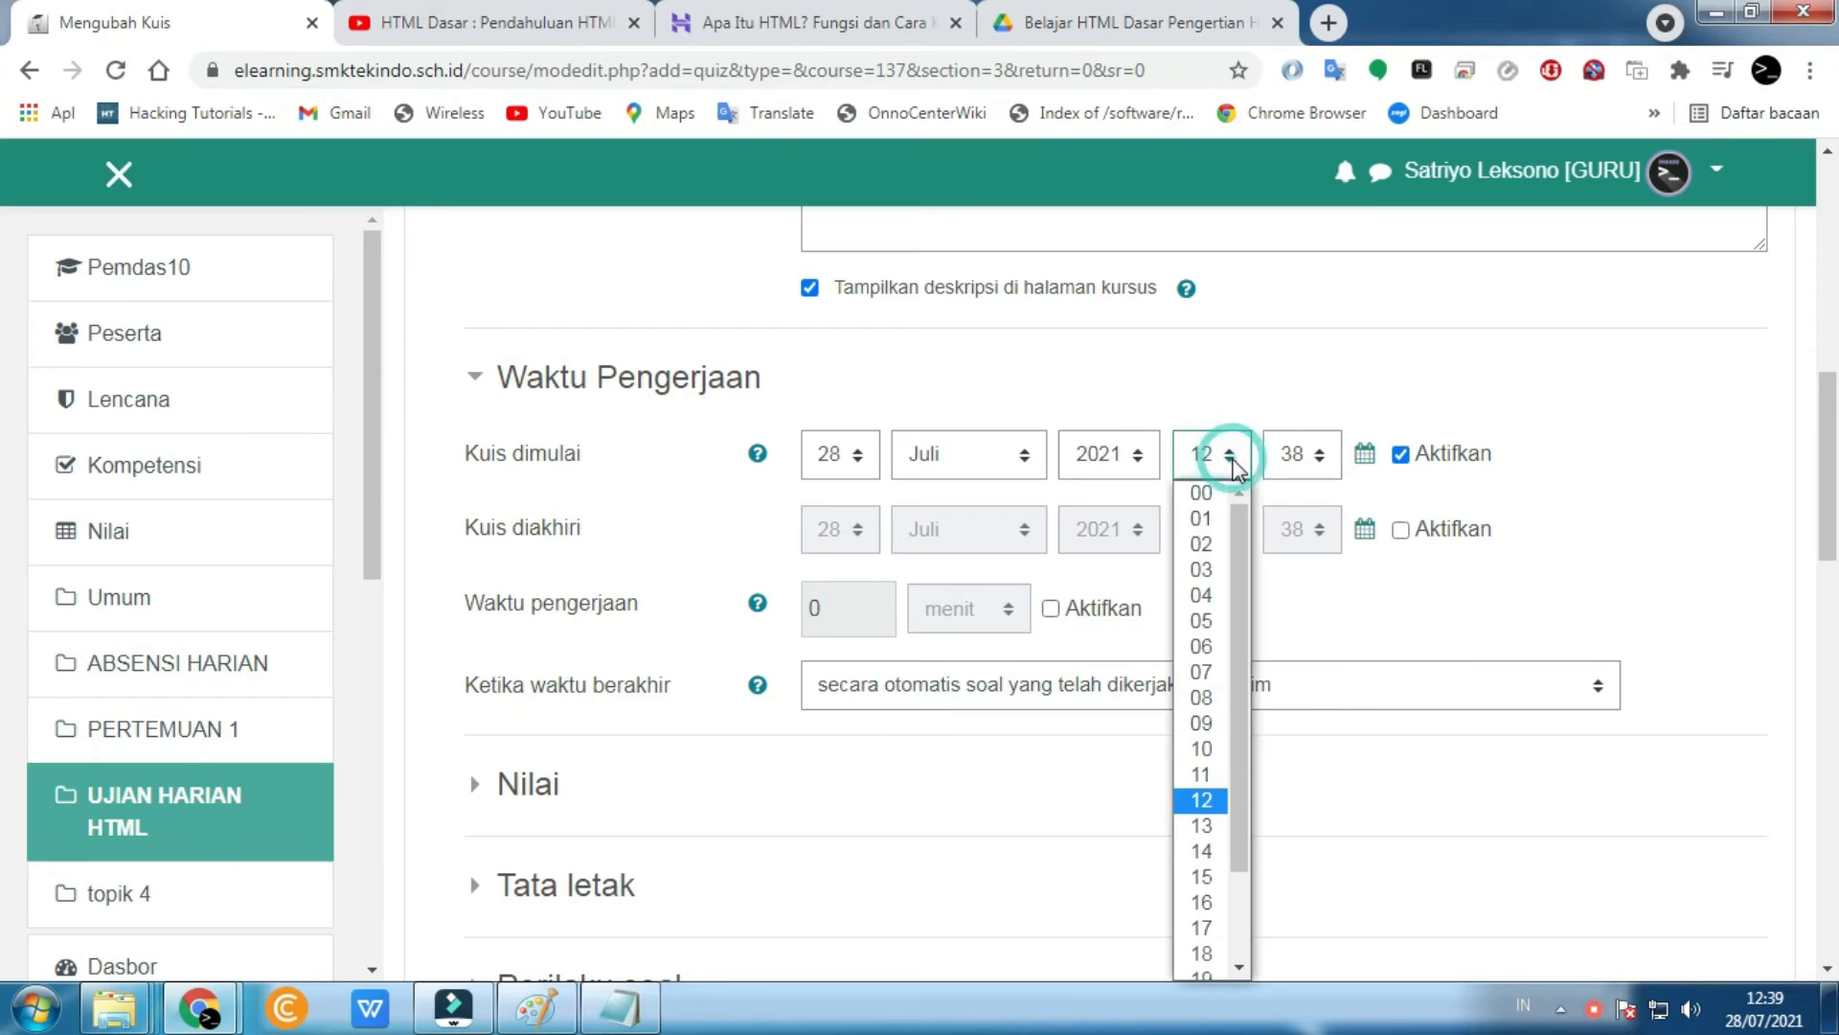
click(1217, 672)
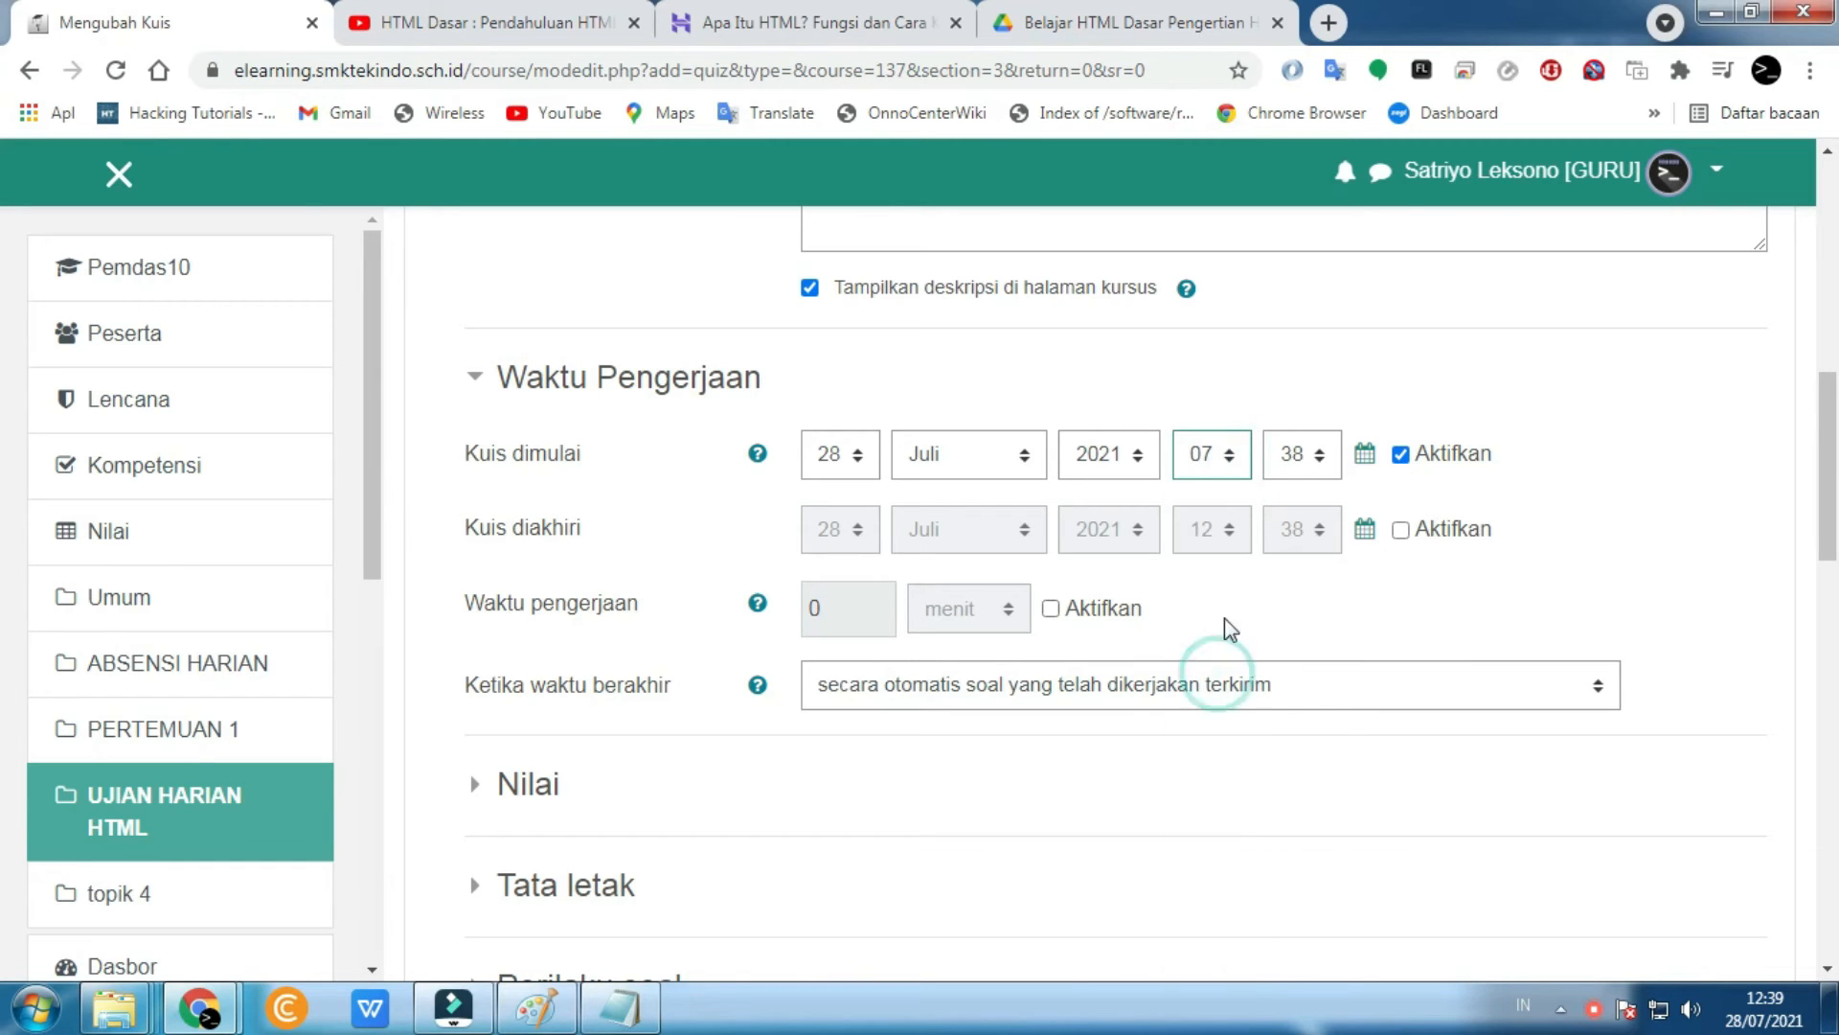
click(1314, 458)
scroll(1306, 693, up, 6)
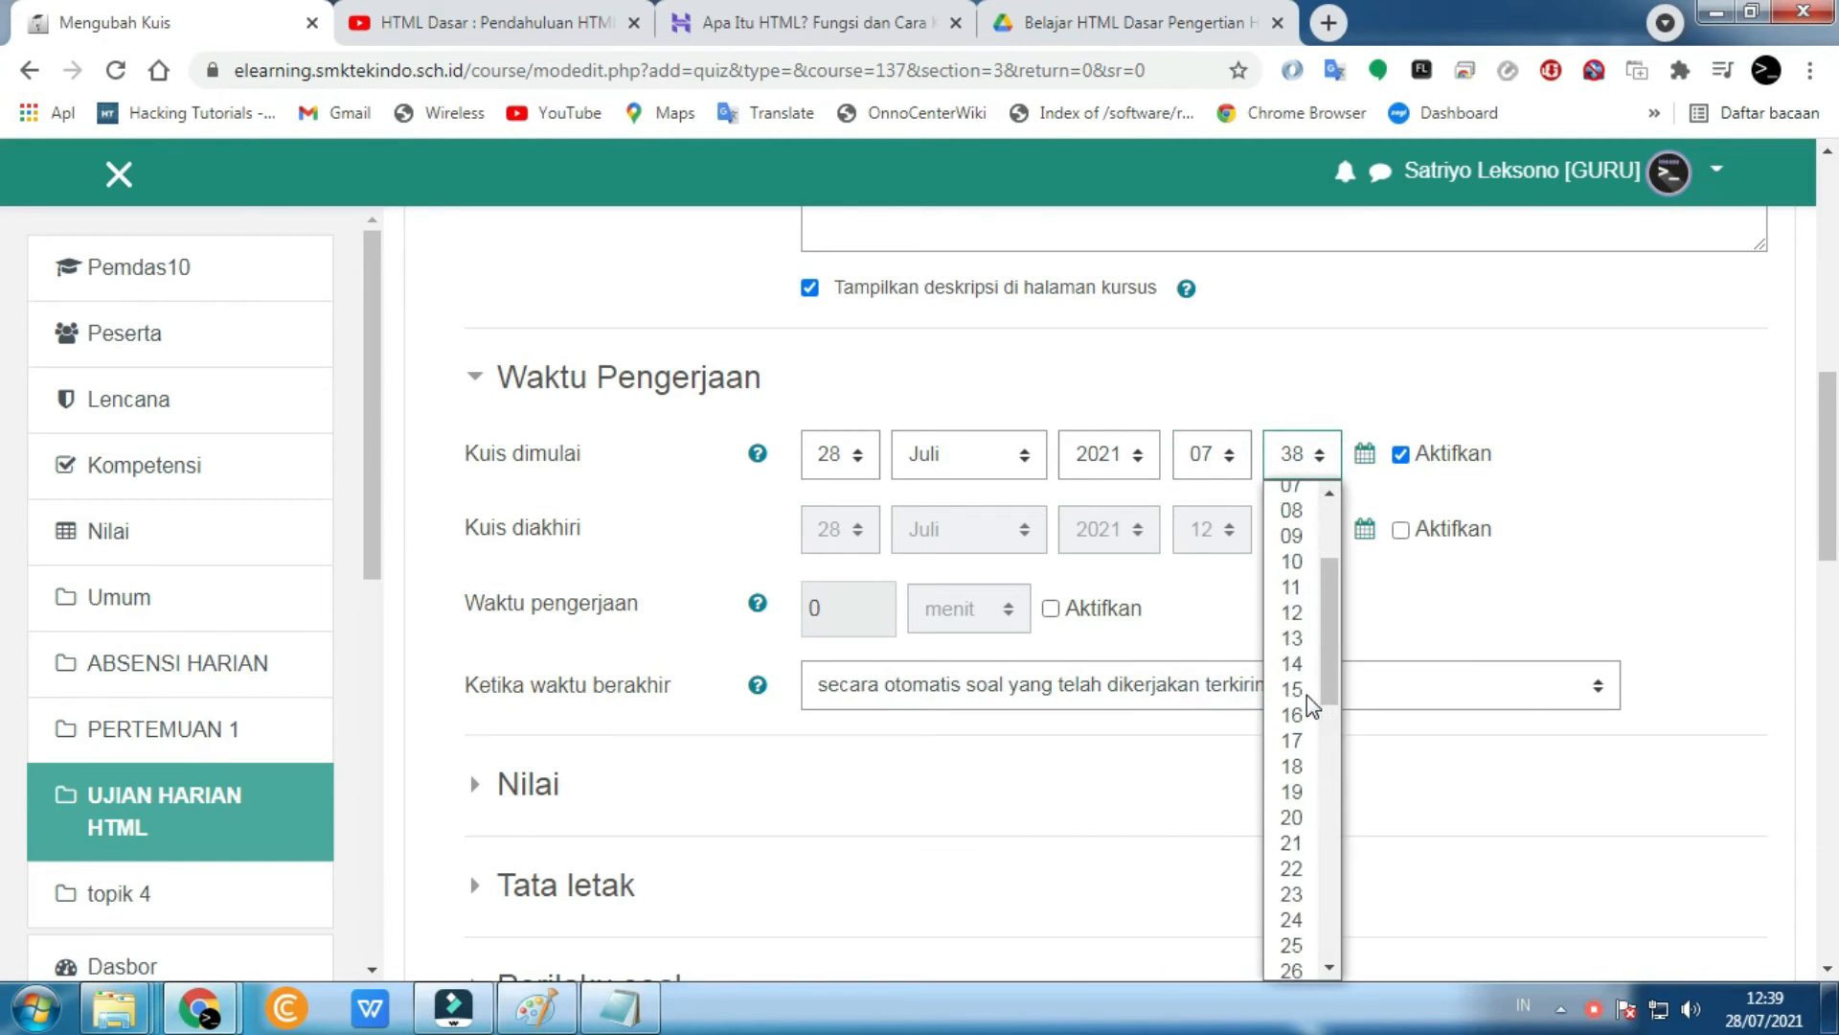
click(1290, 493)
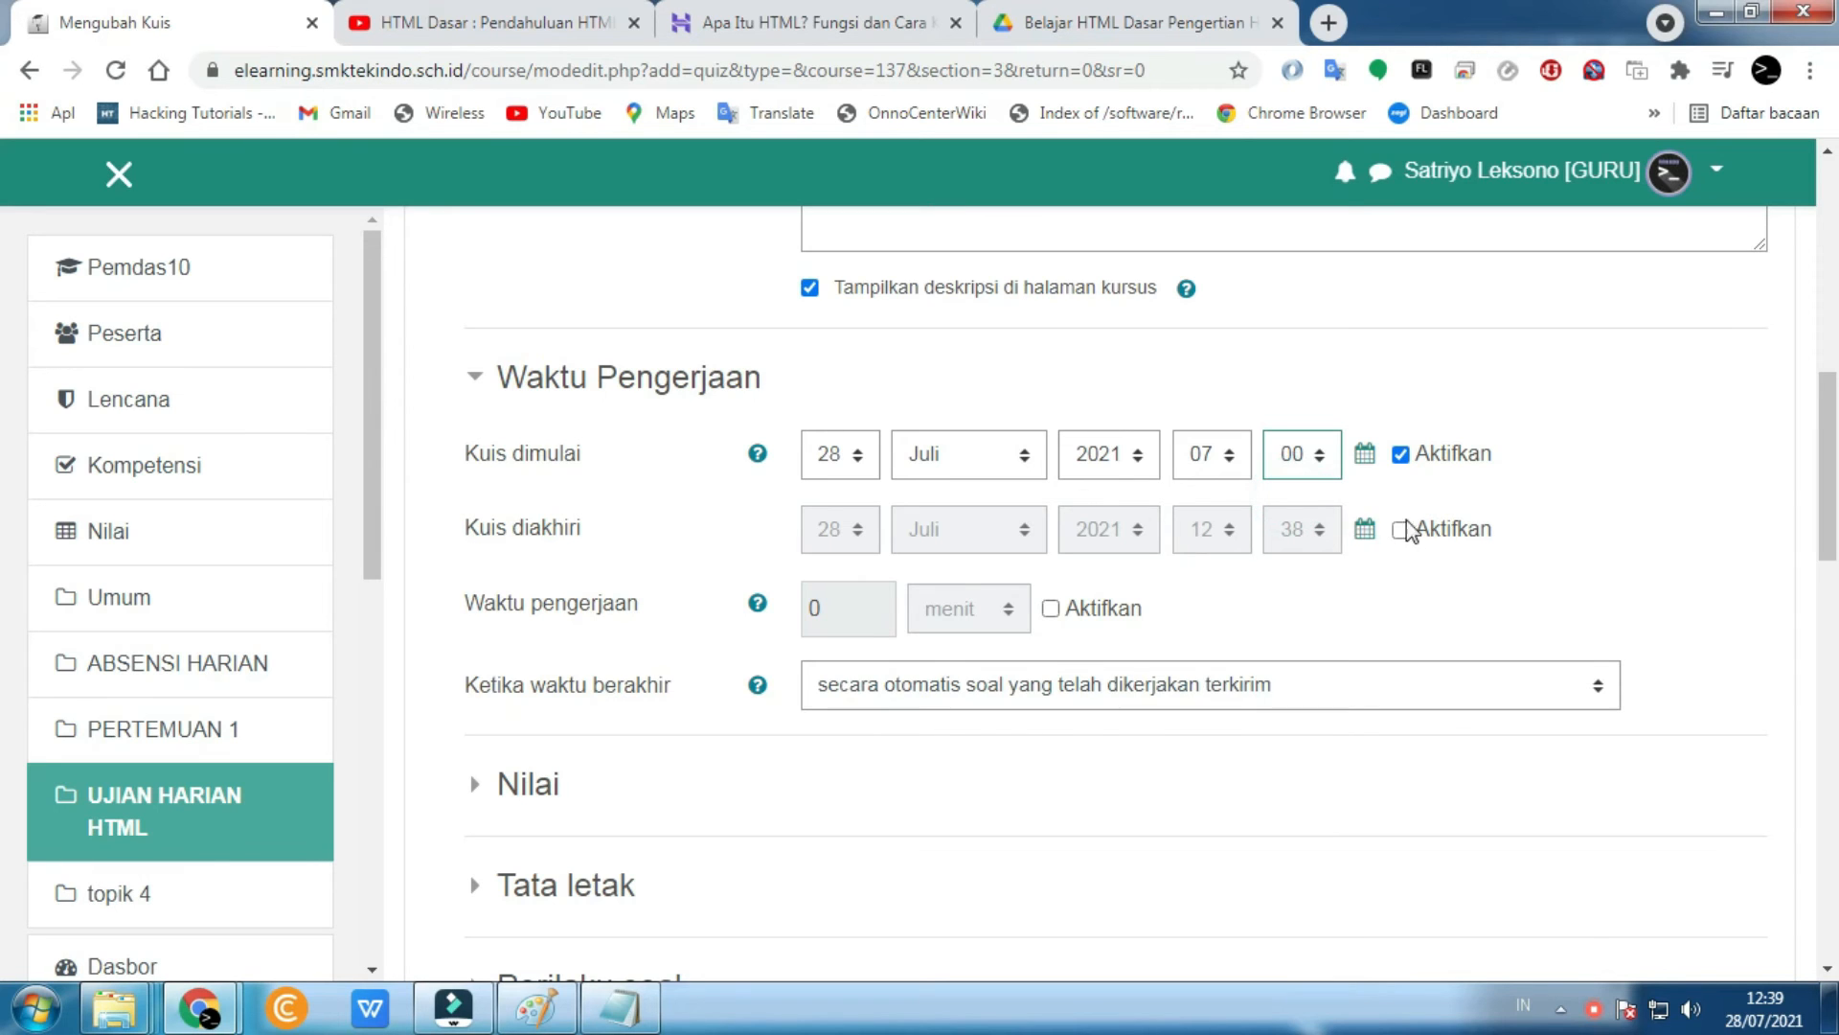
- Enable the quiz closing time and set it to 15:00
click(1401, 583)
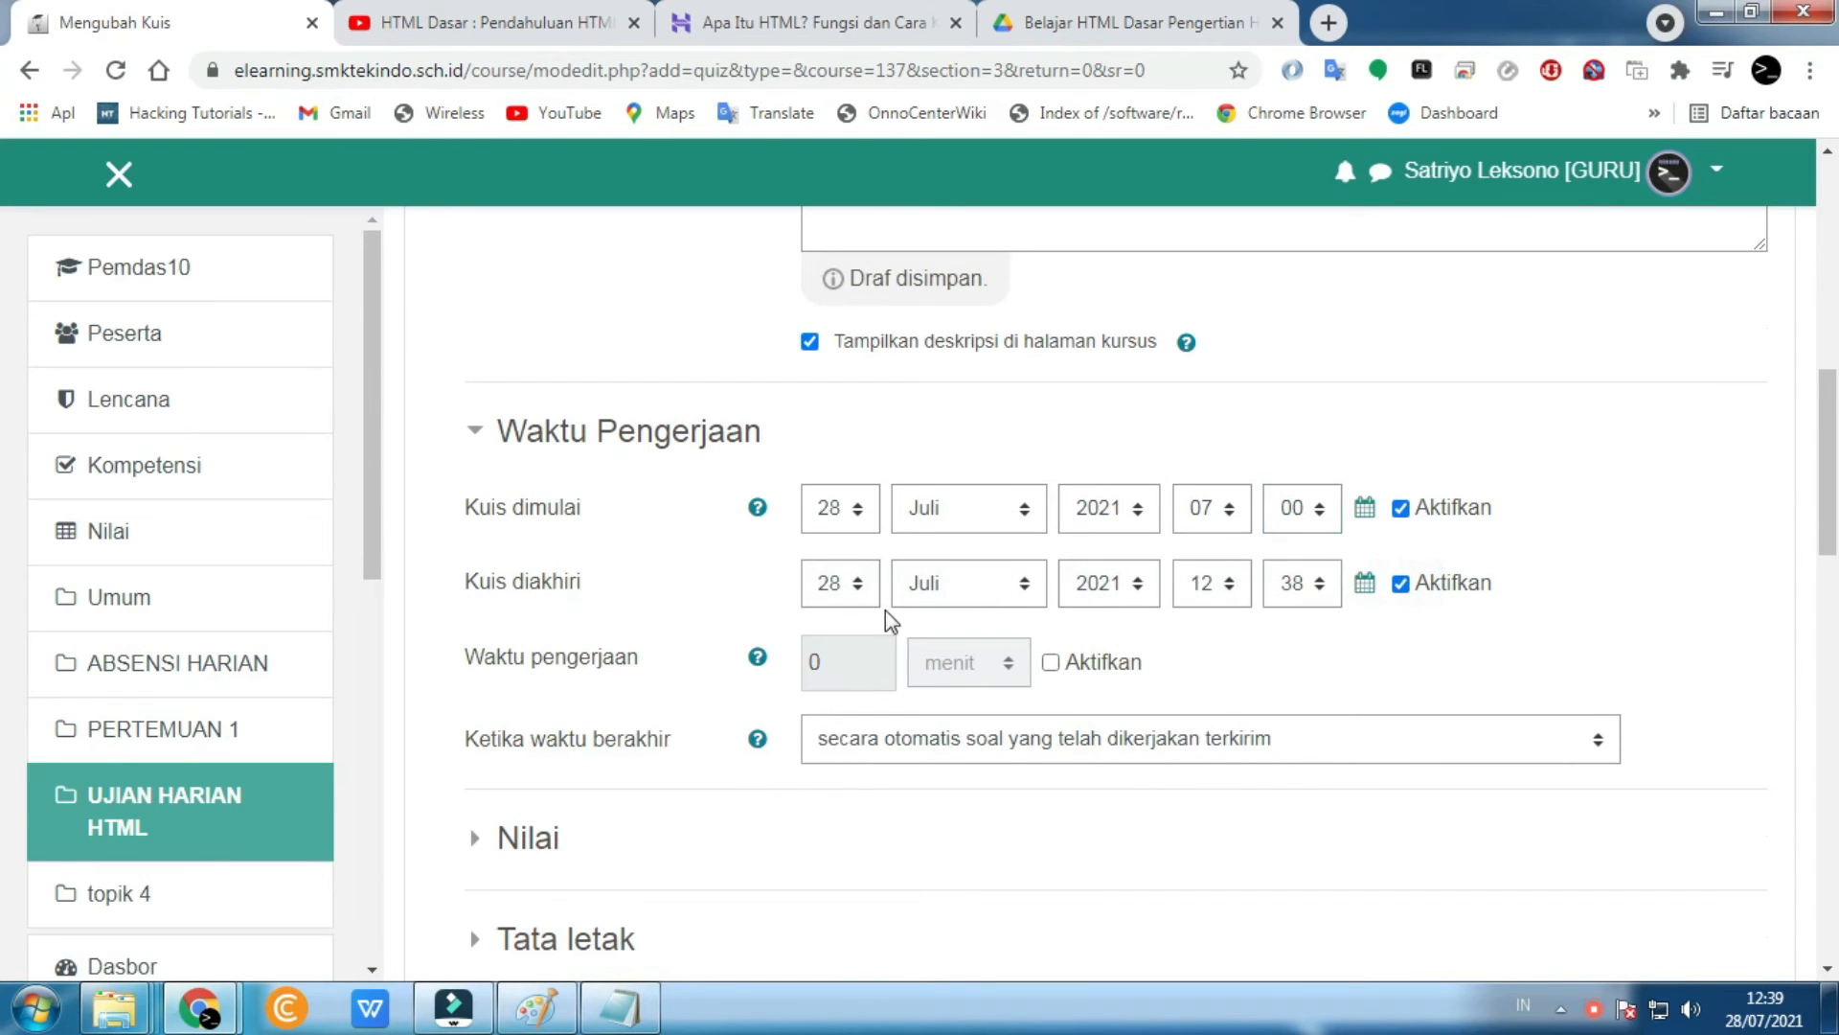
click(1236, 585)
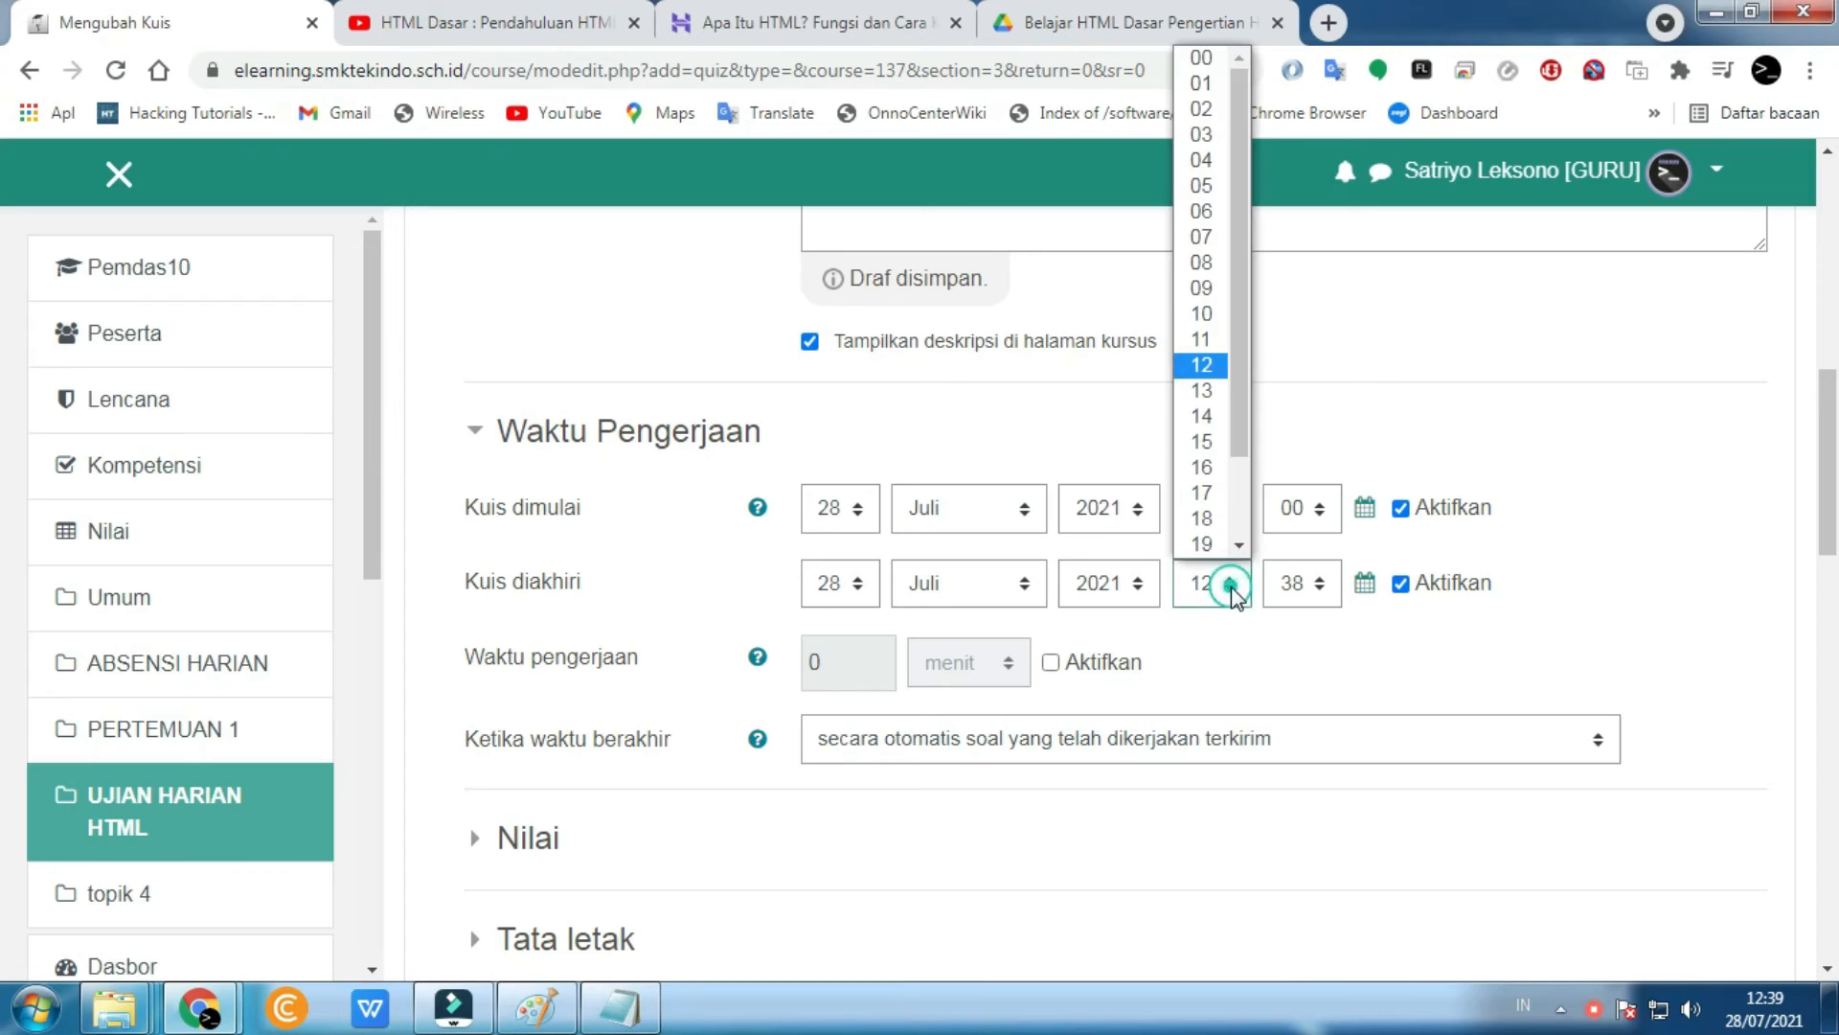
click(1202, 443)
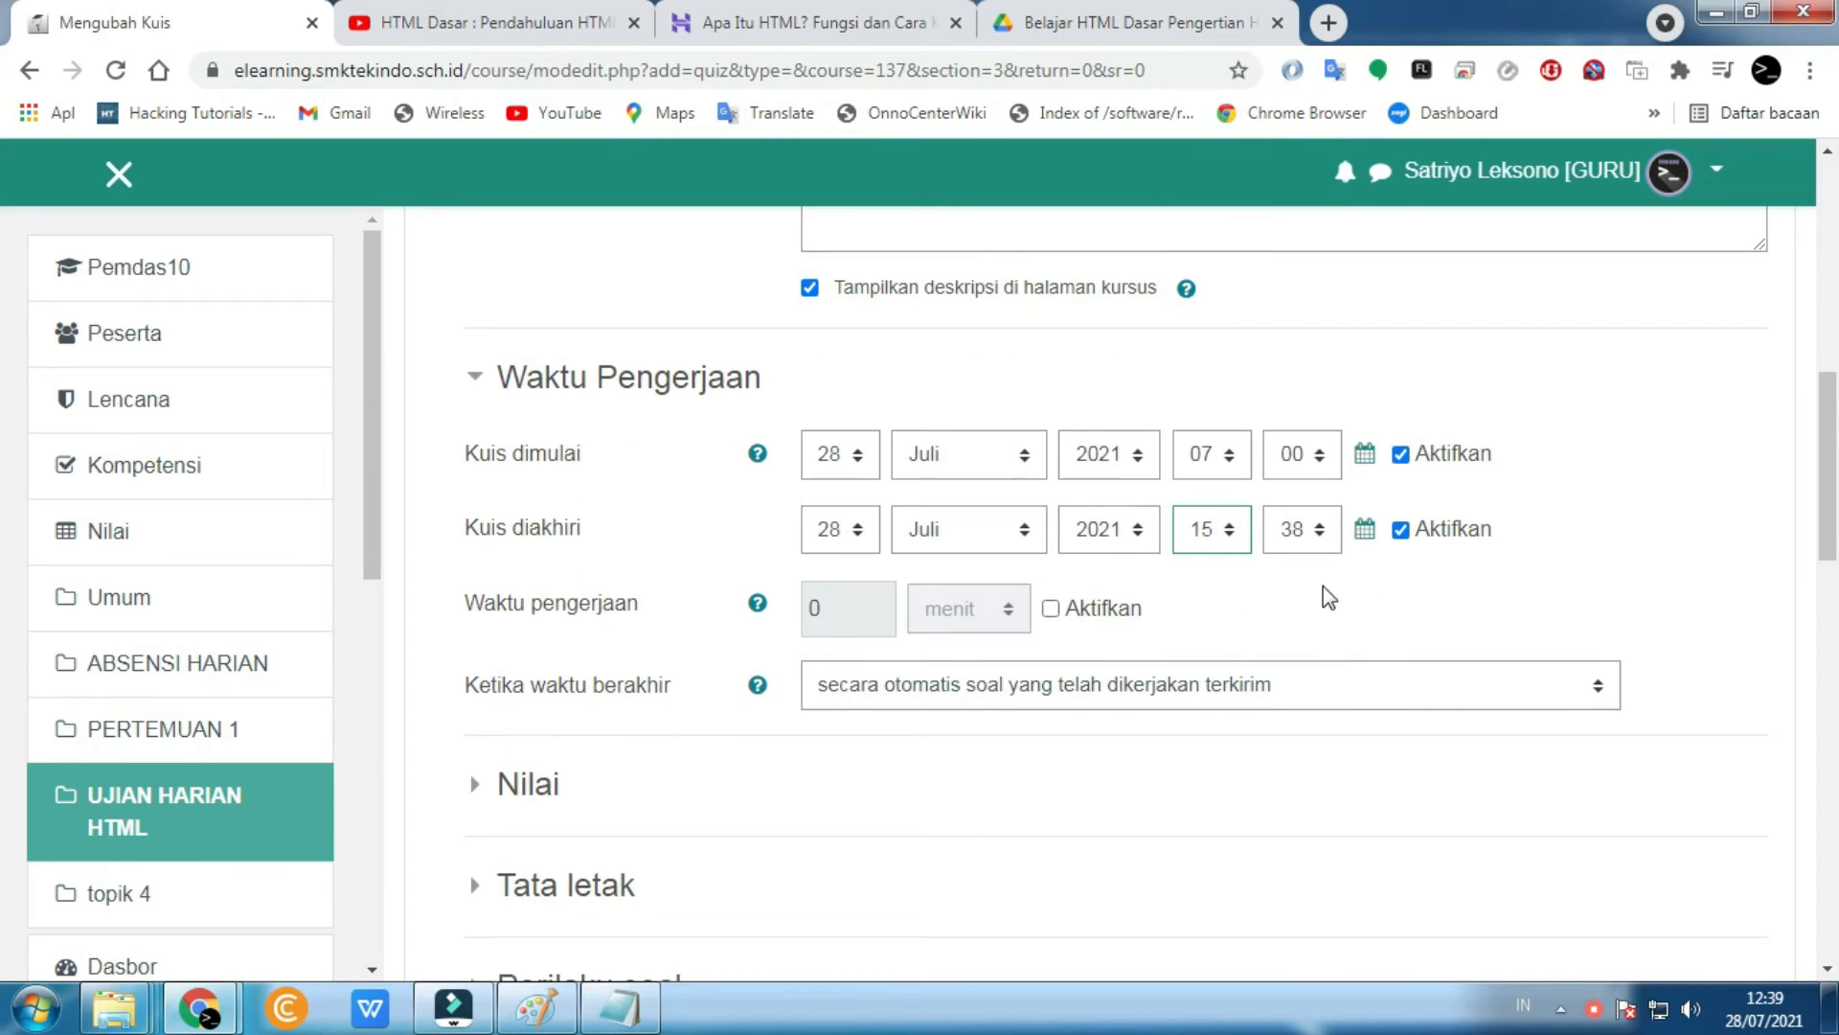
click(1325, 544)
scroll(1293, 143, up, 7)
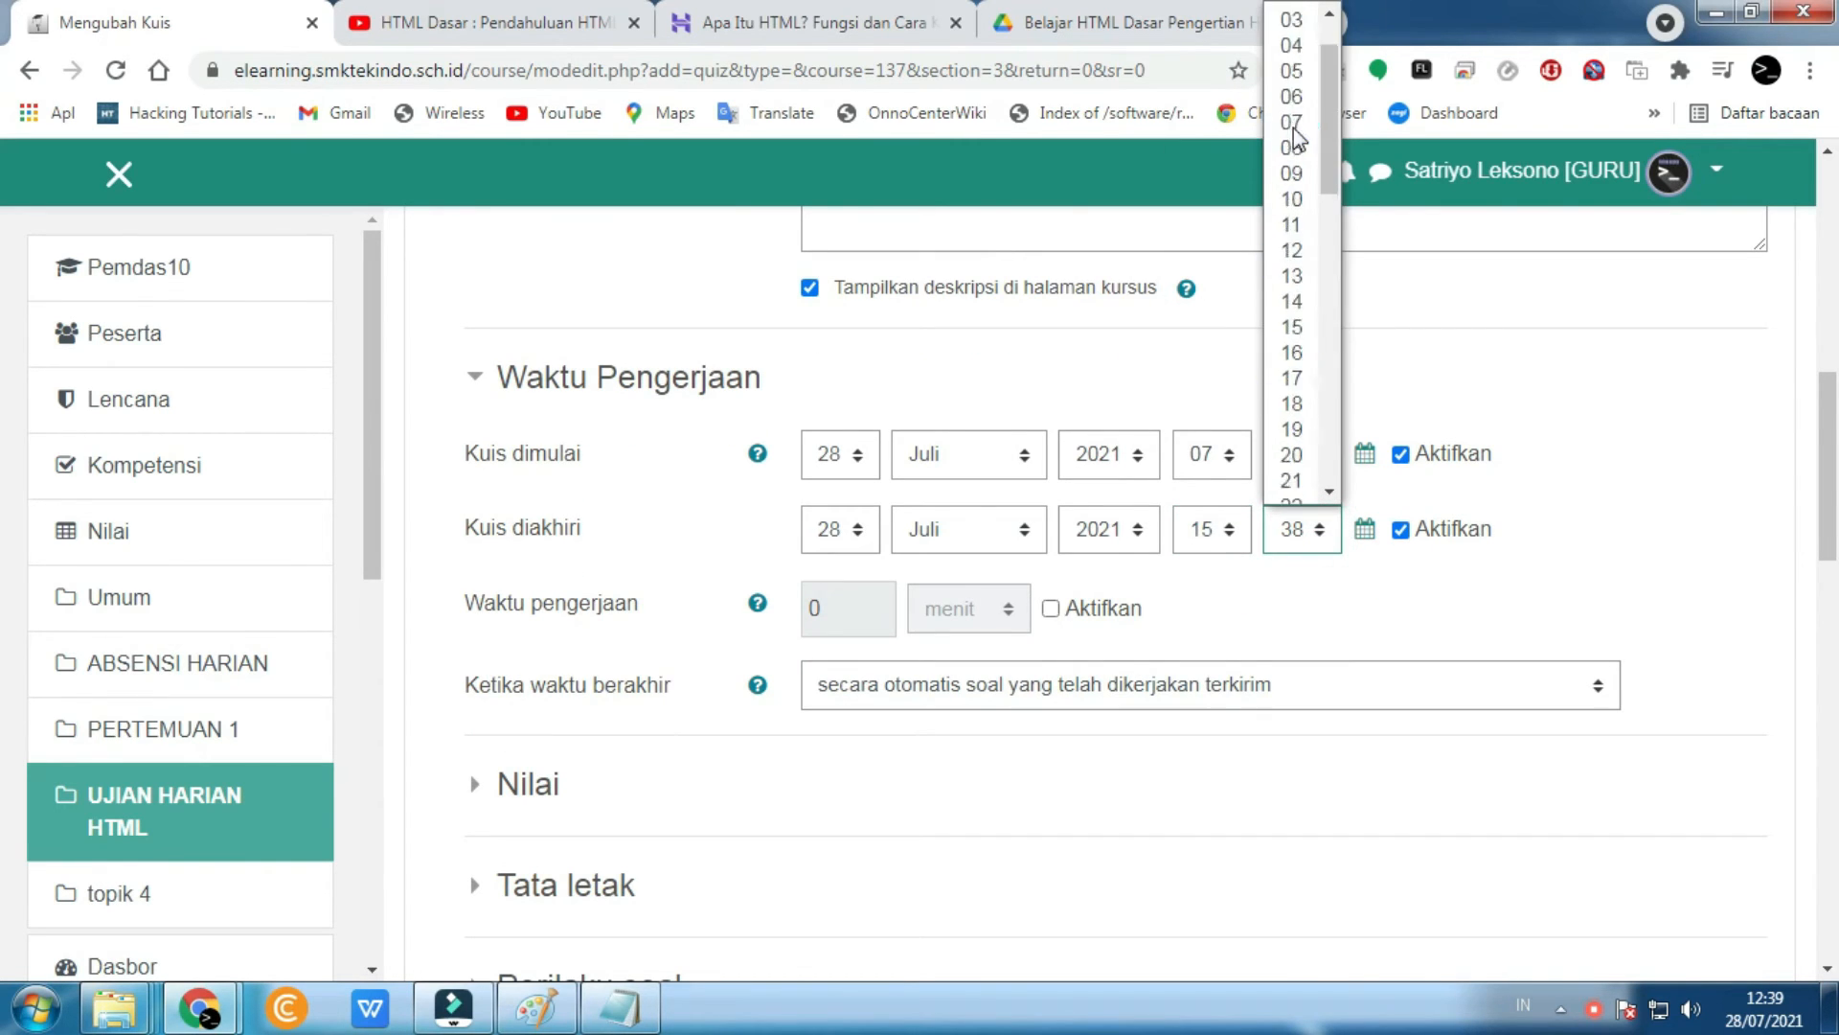
click(1291, 14)
click(1569, 573)
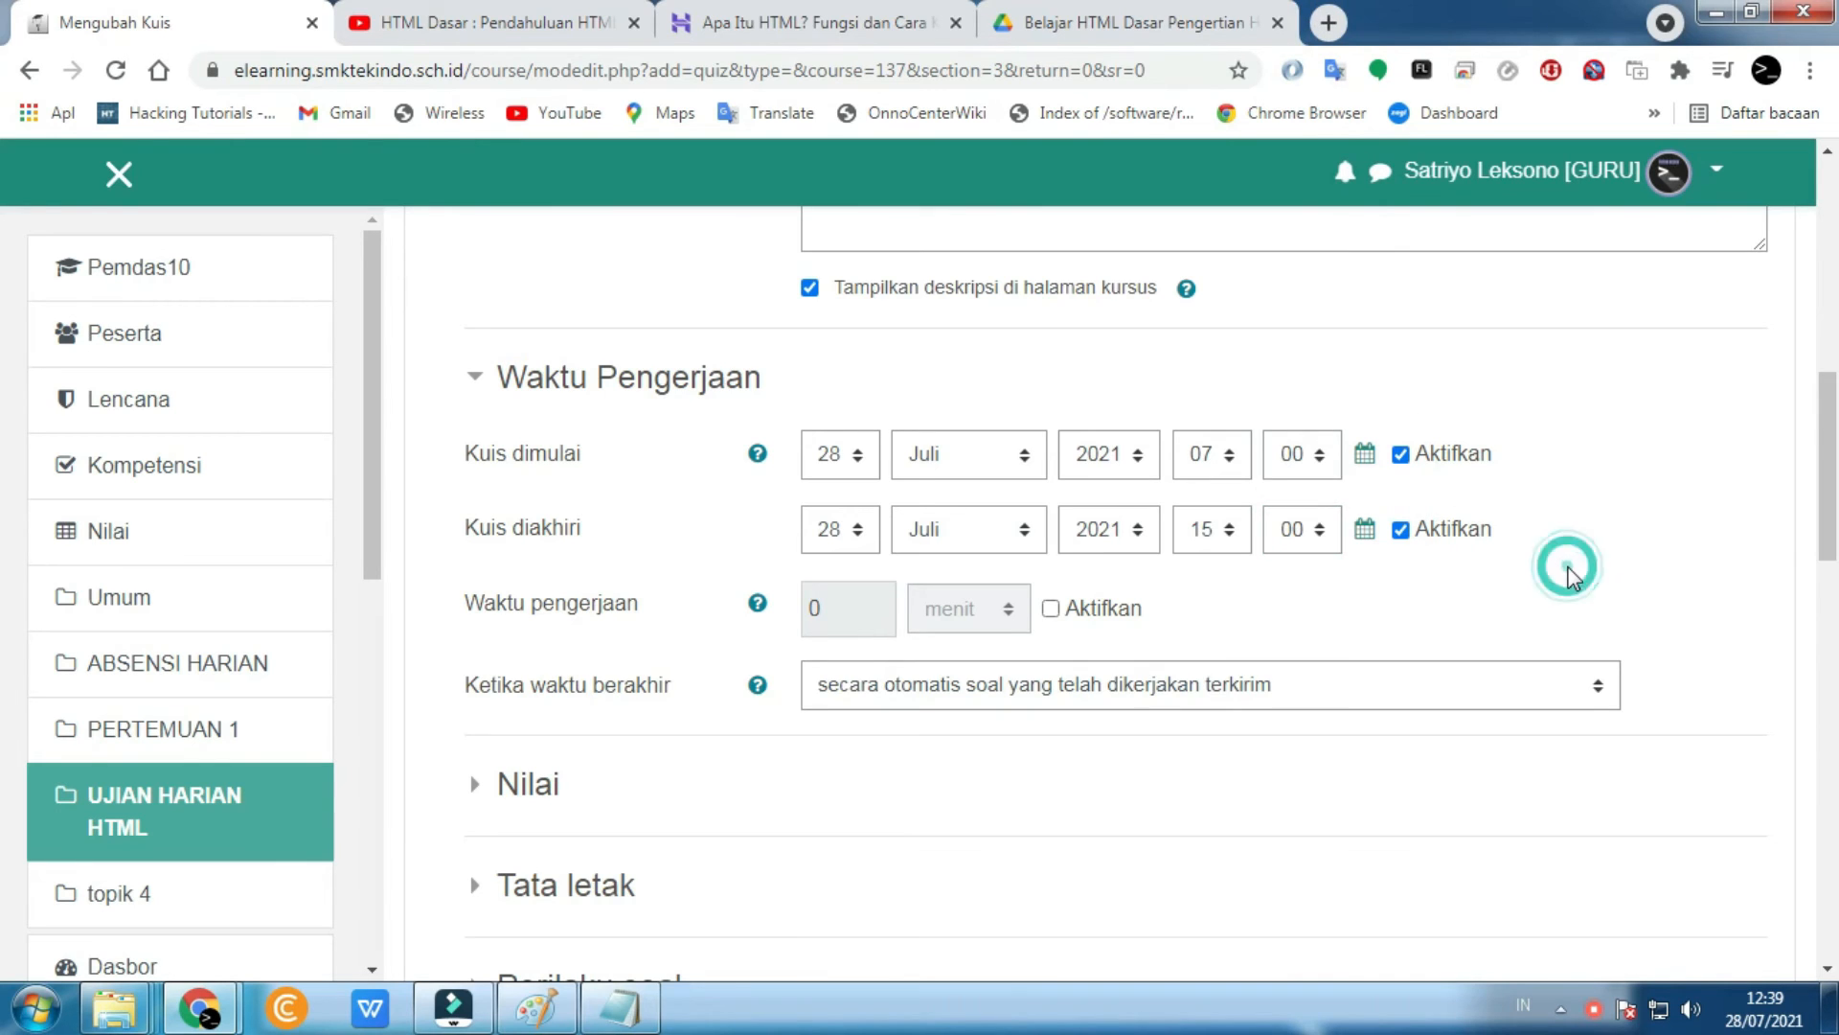
scroll(1548, 575, down, 2)
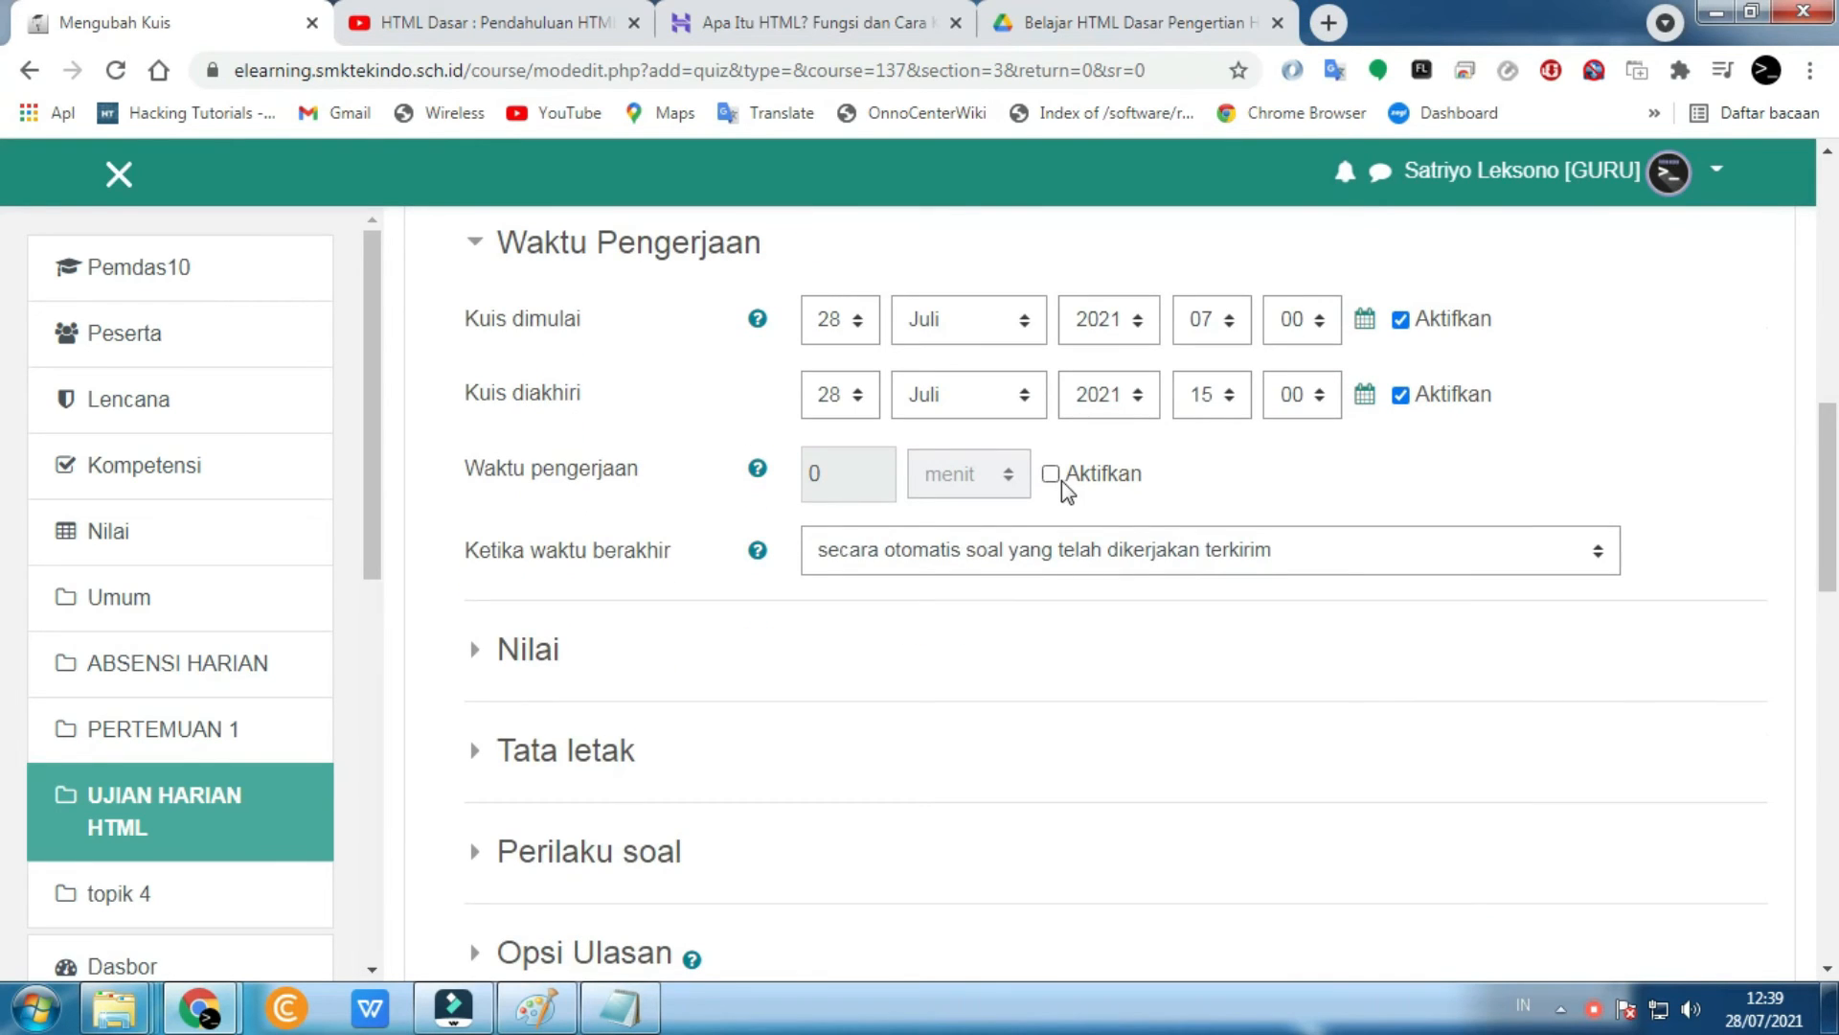
- Enable the quiz time limit and set it to 60 minutes
click(1054, 476)
double_click(858, 473)
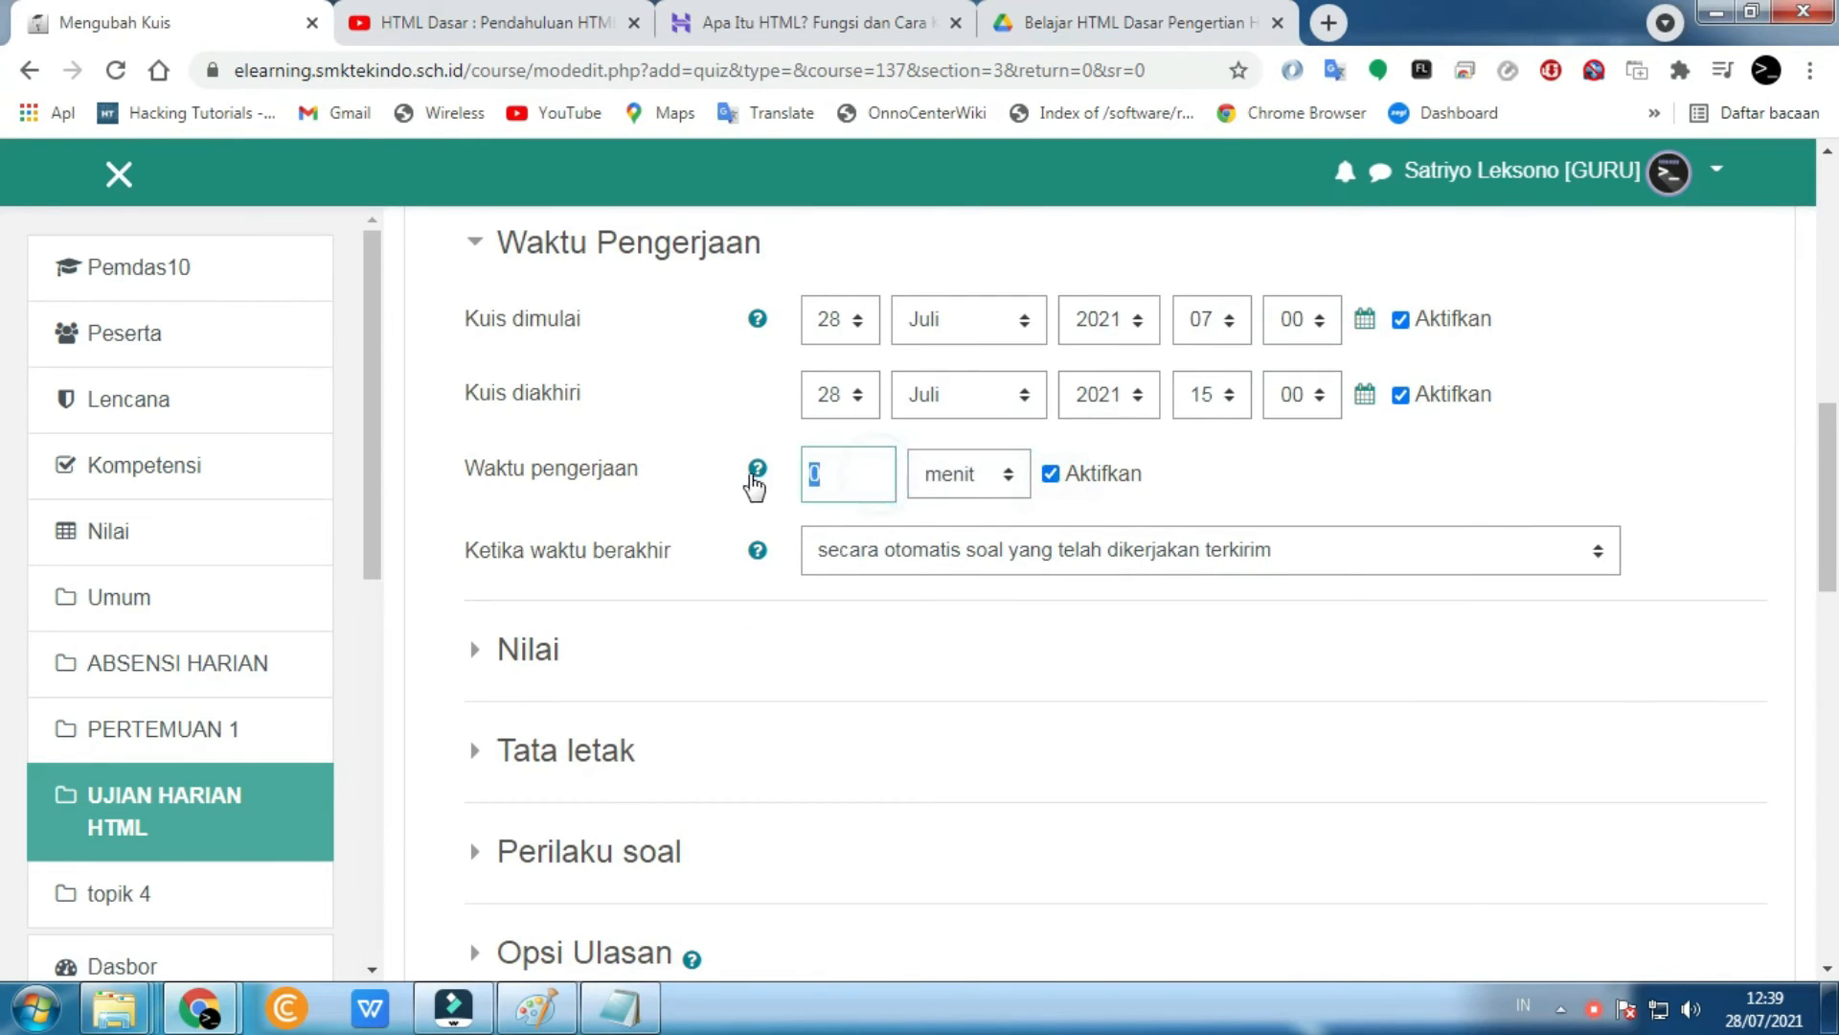
click(855, 589)
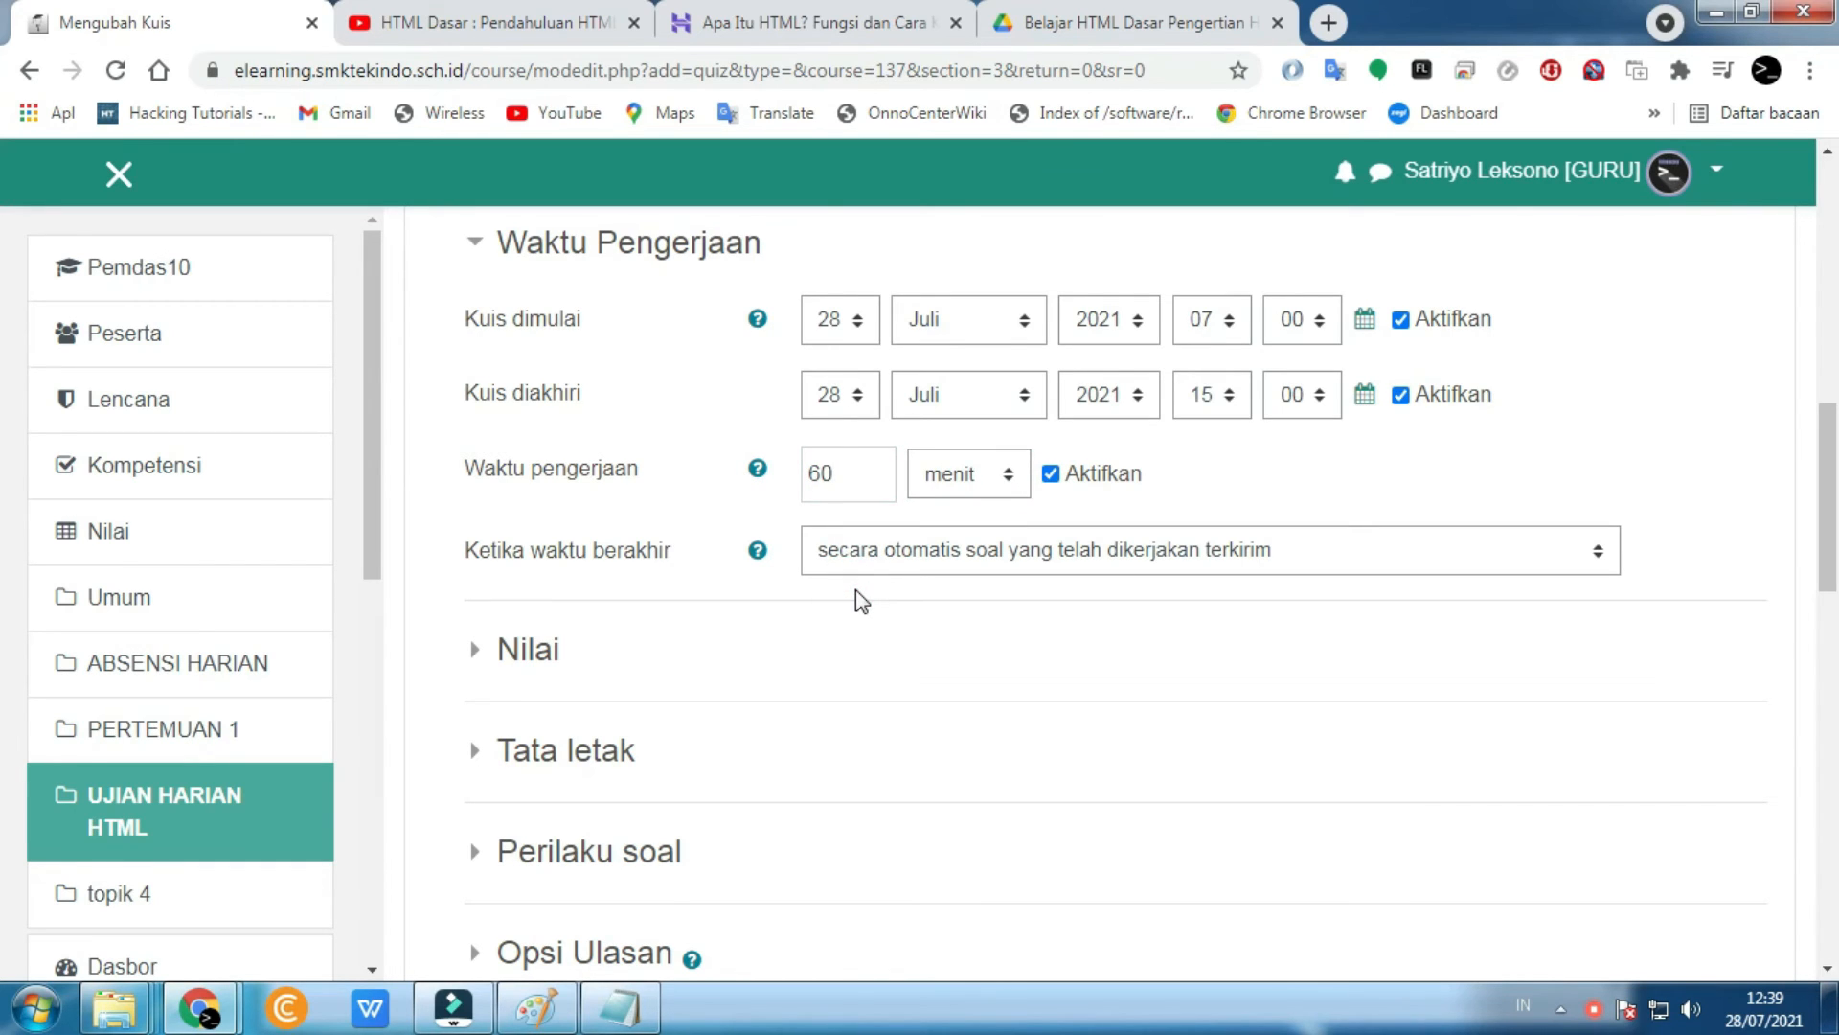
scroll(856, 601, down, 1)
- Look through the grade, layout and question behaviour sections, then expand Opsi Ulasan
click(508, 522)
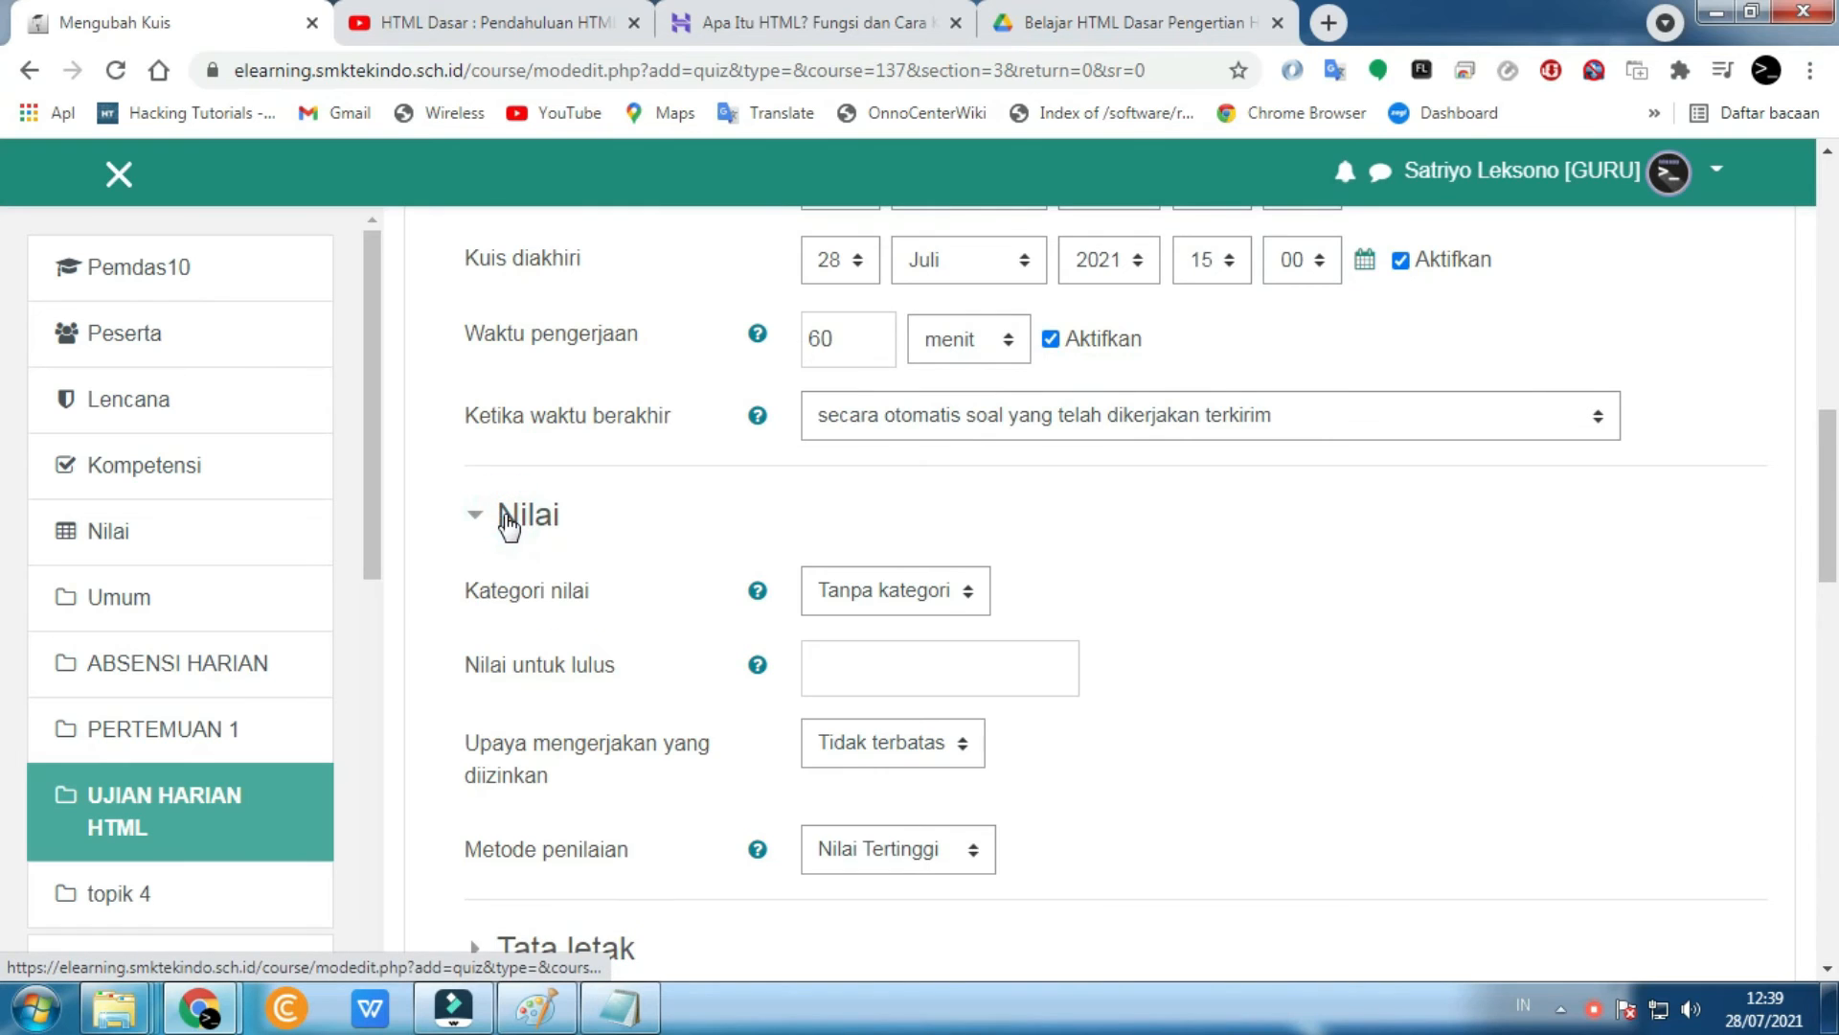
click(871, 588)
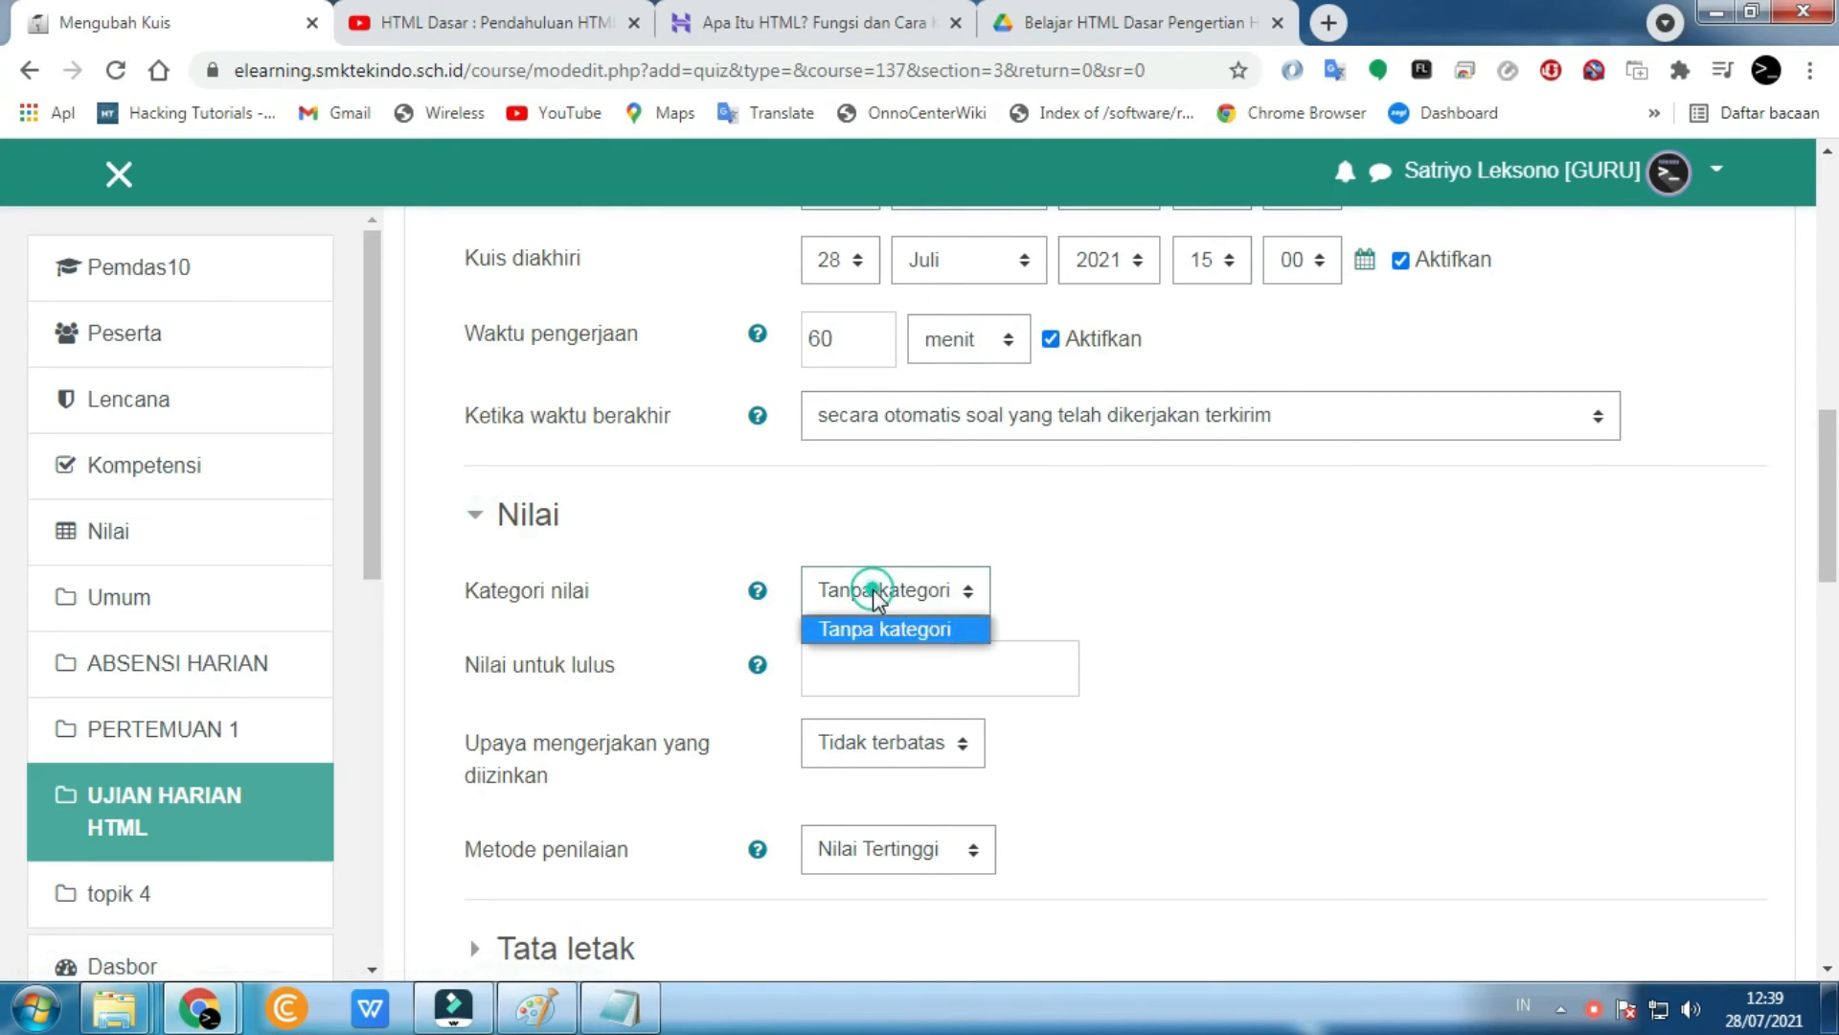
click(532, 522)
scroll(534, 529, down, 1)
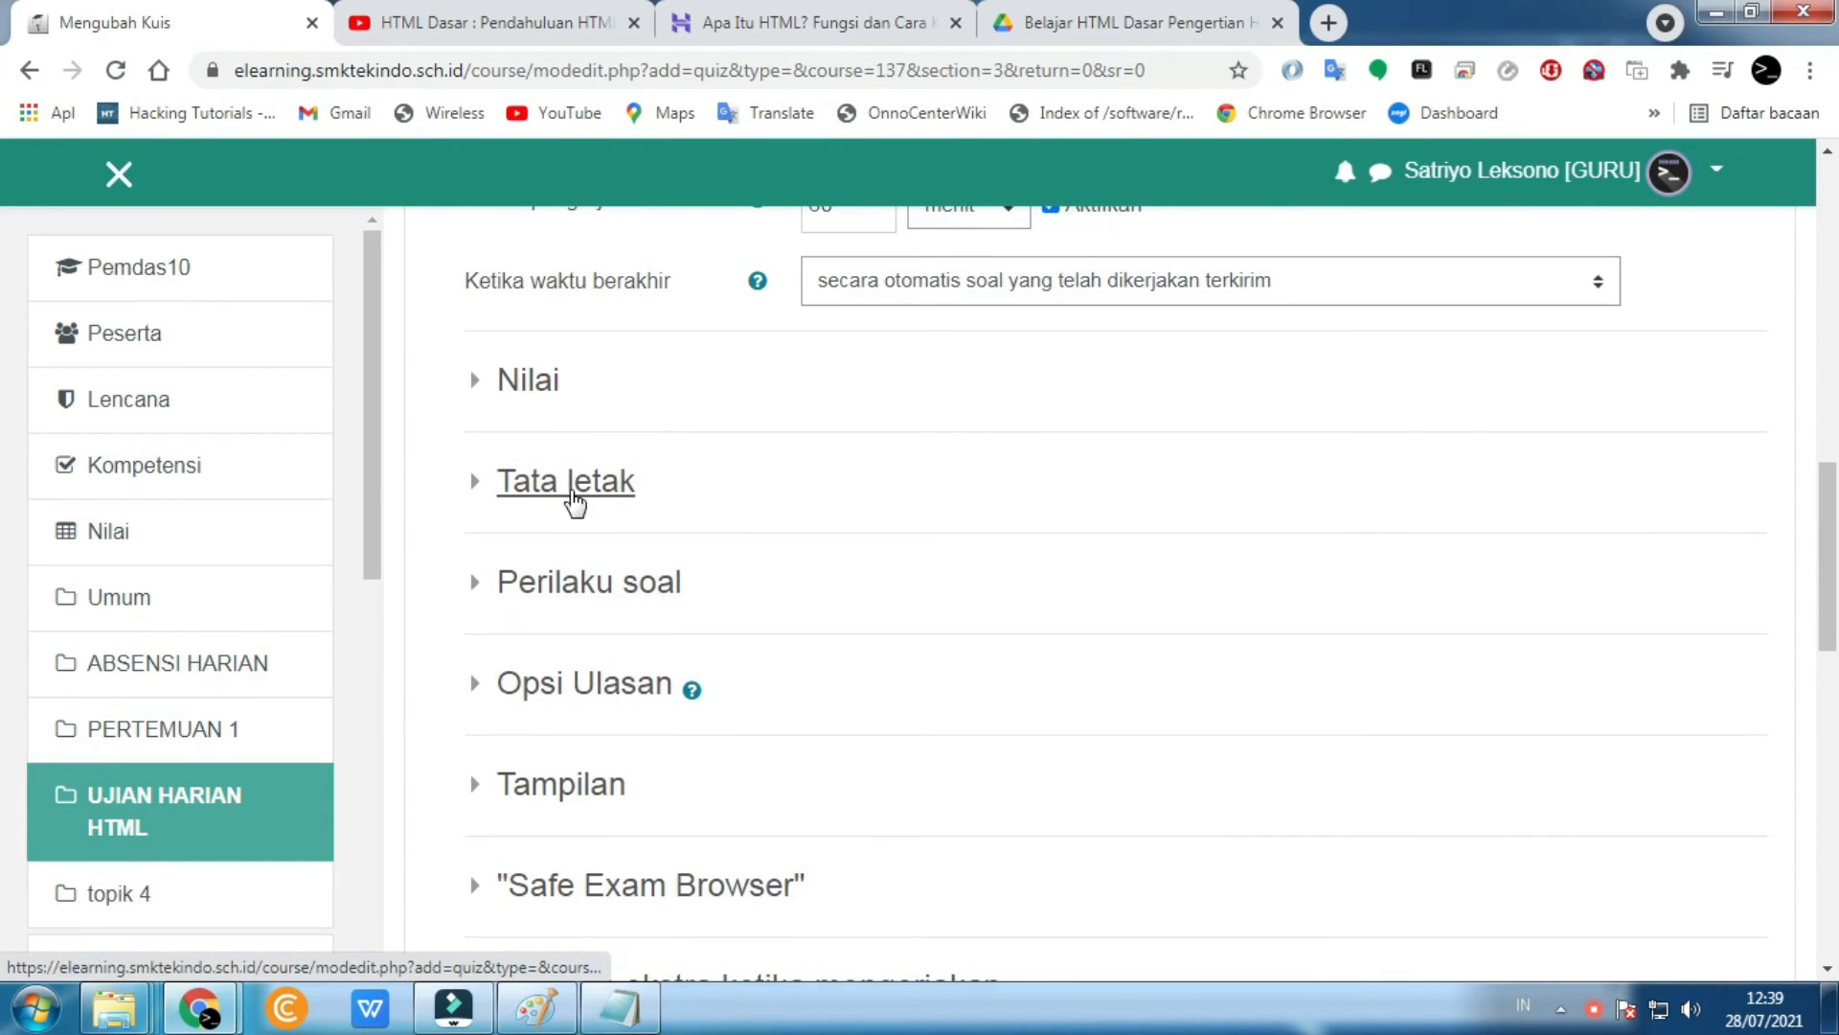
click(573, 493)
click(569, 488)
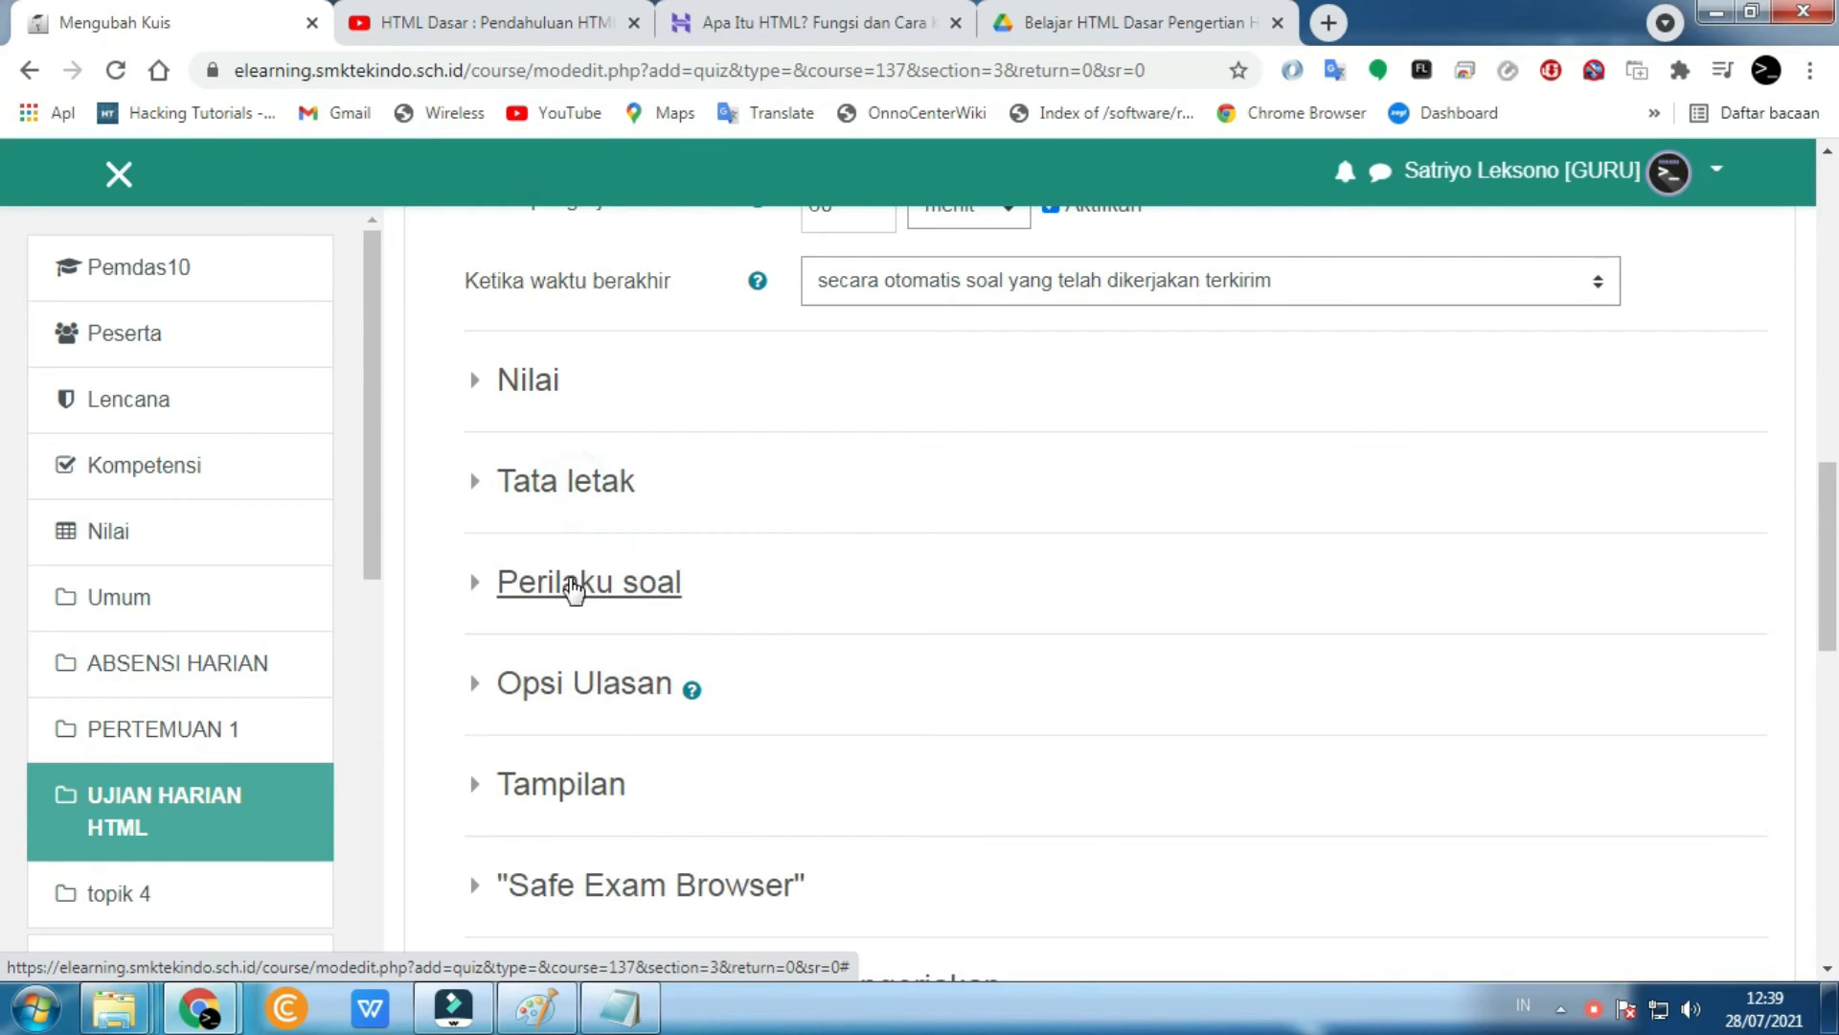
click(559, 695)
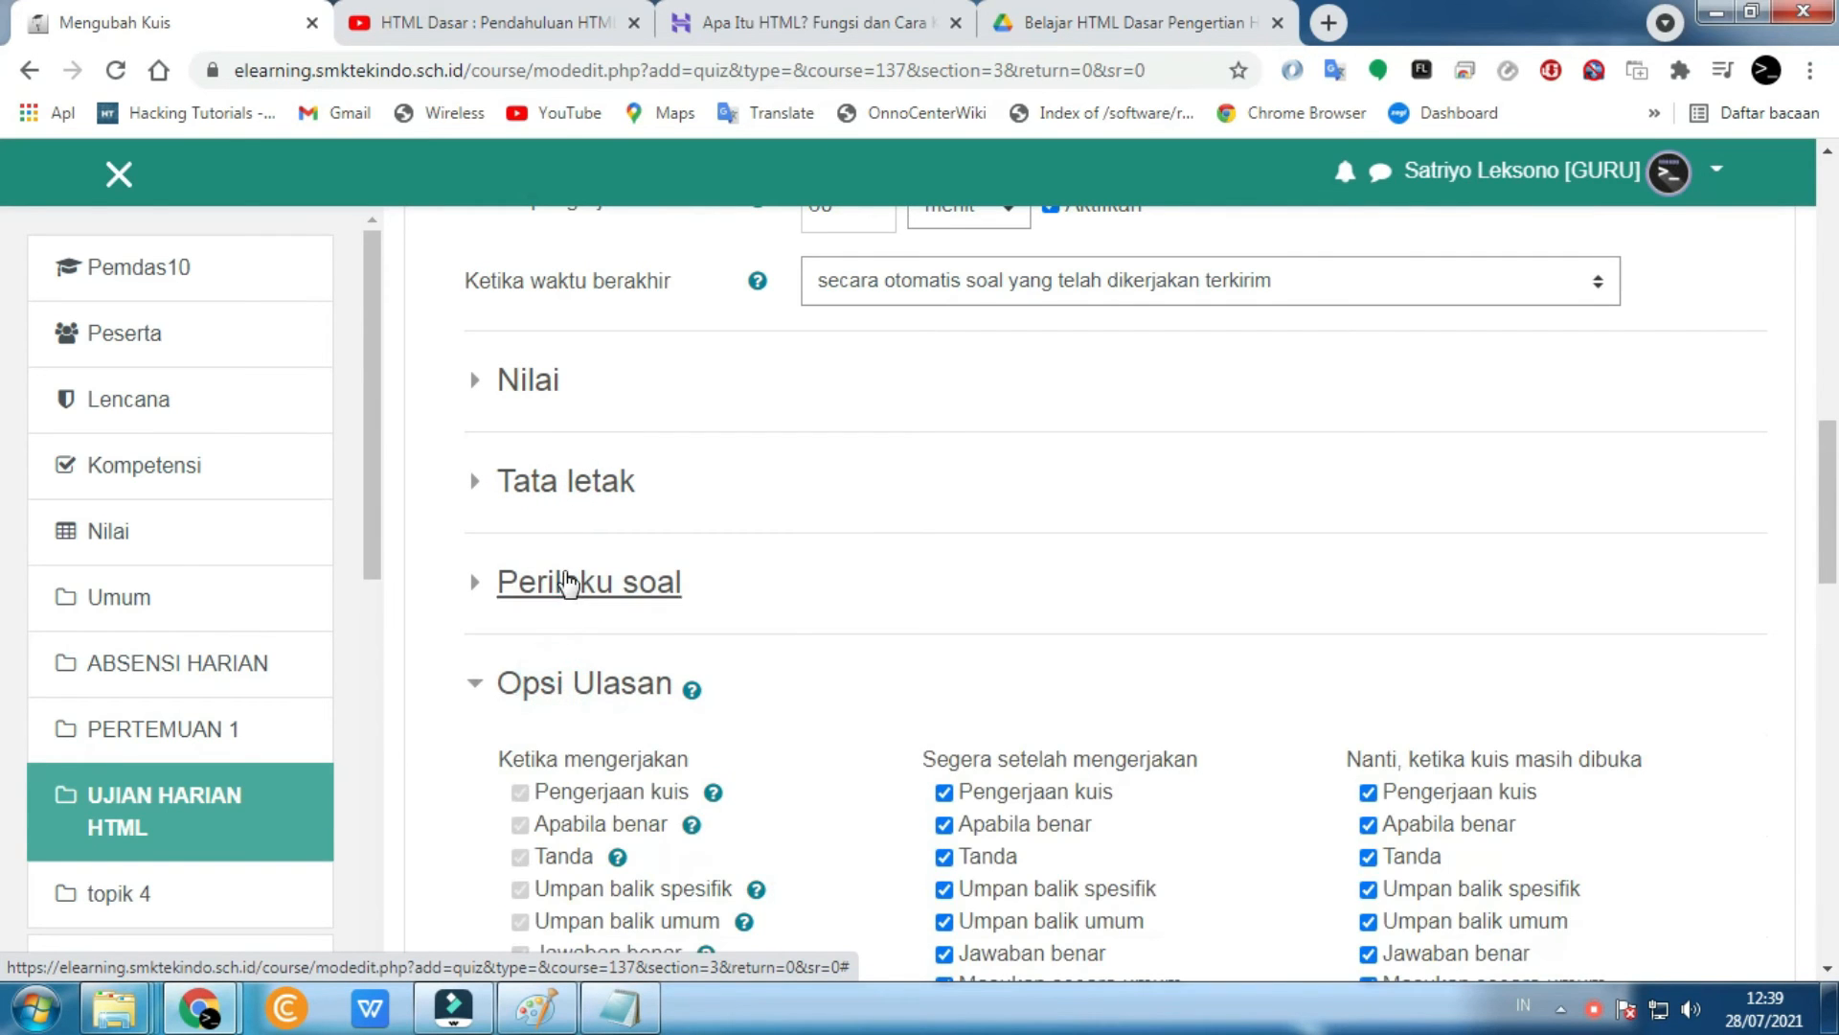
click(567, 584)
click(567, 583)
scroll(670, 637, down, 2)
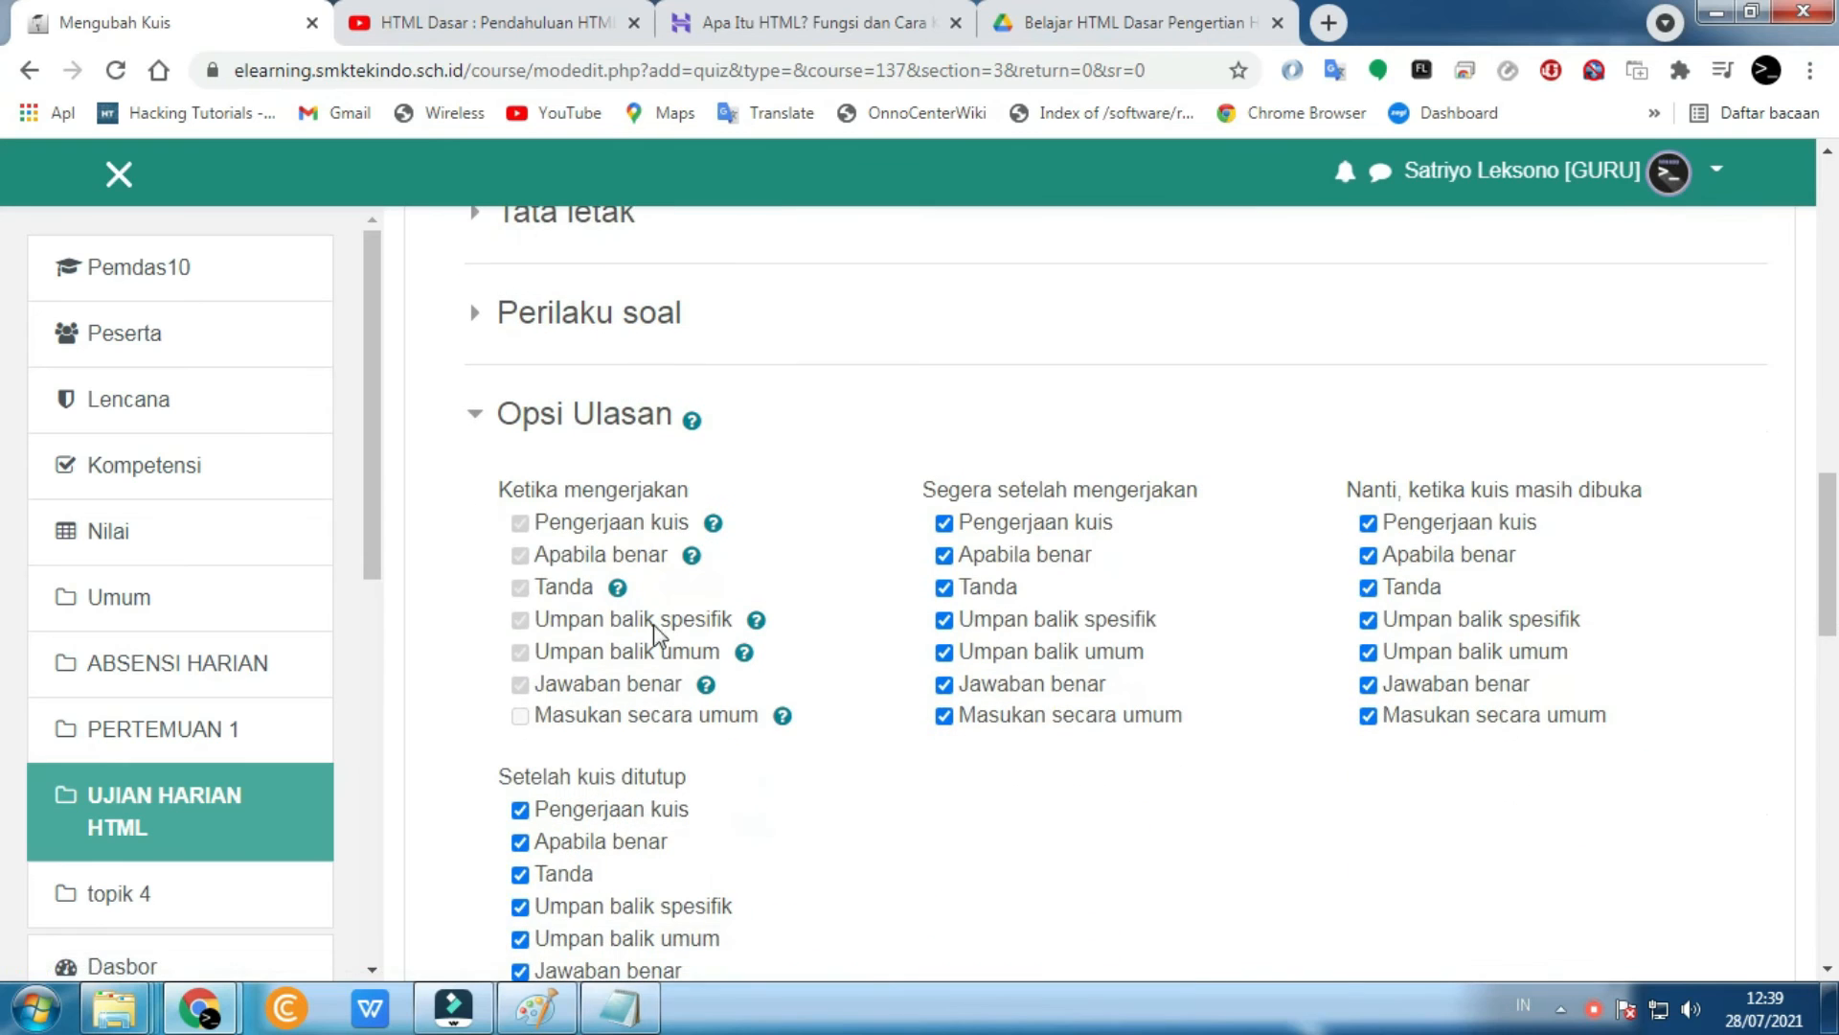
- Uncheck correctness, specific and general feedback, right answer and overall feedback for immediately after the attempt
click(945, 556)
click(946, 619)
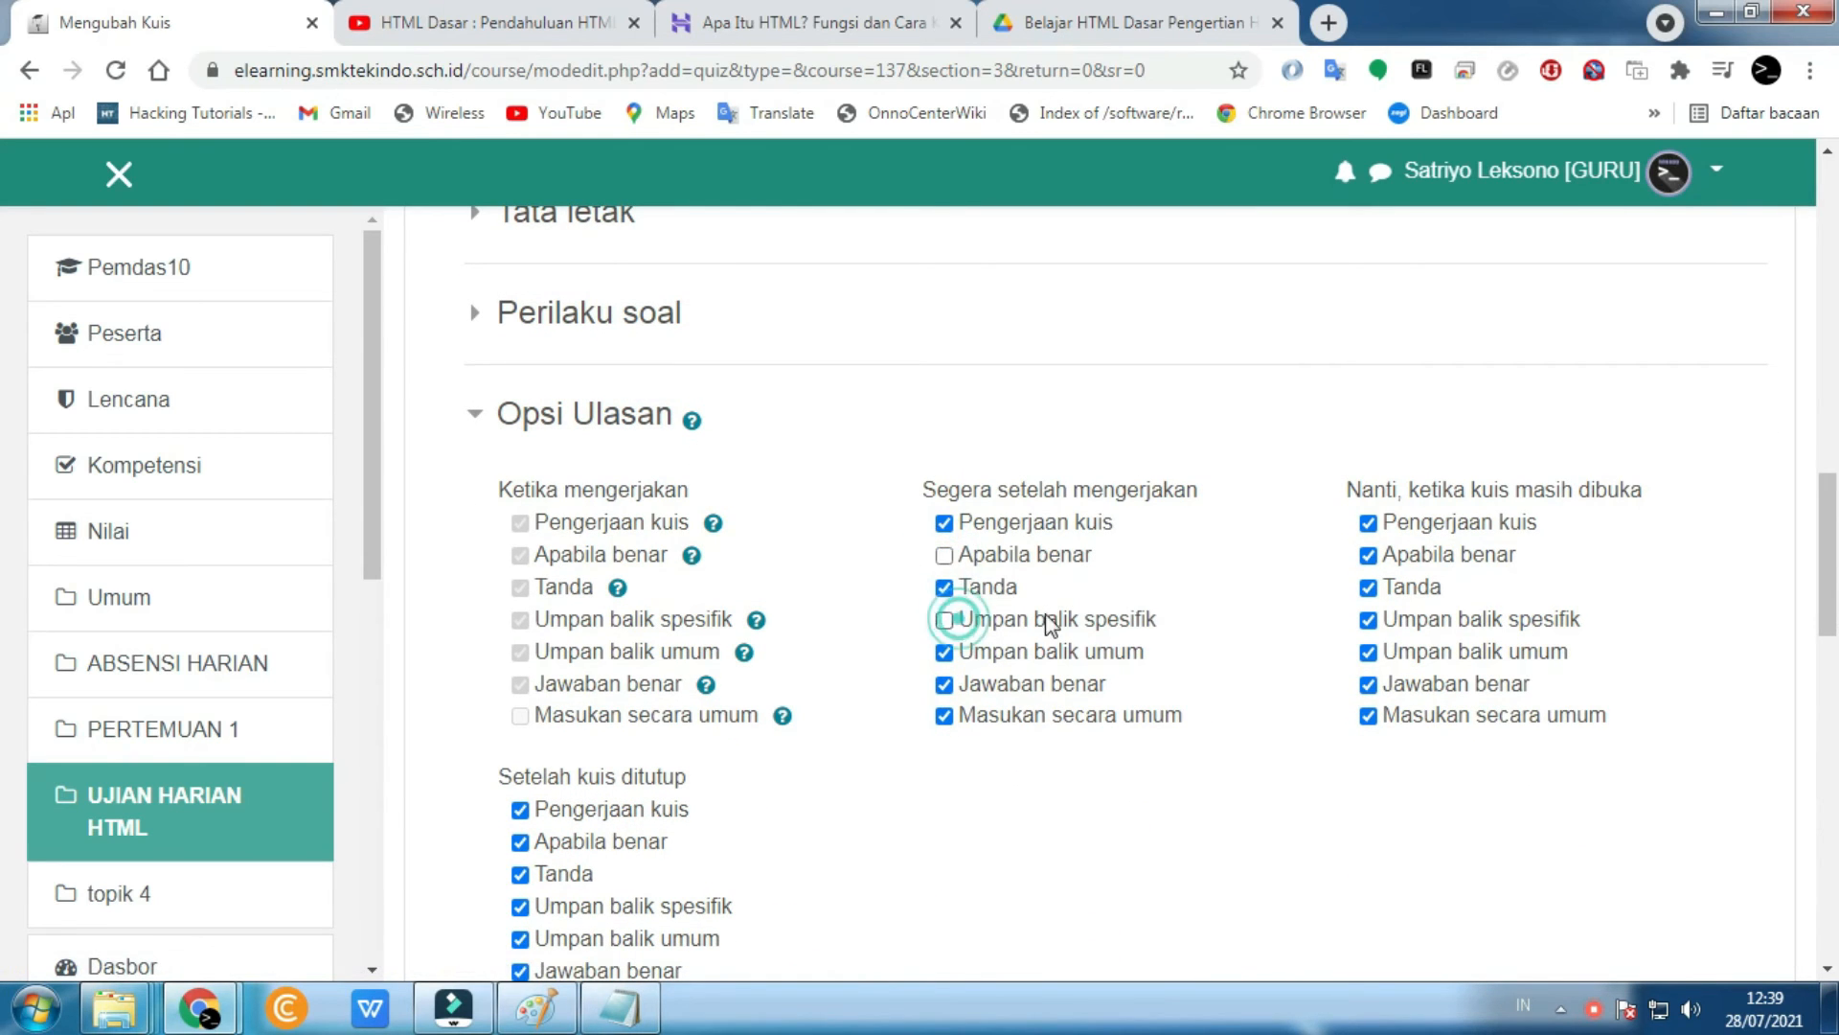
click(992, 658)
click(987, 684)
click(977, 716)
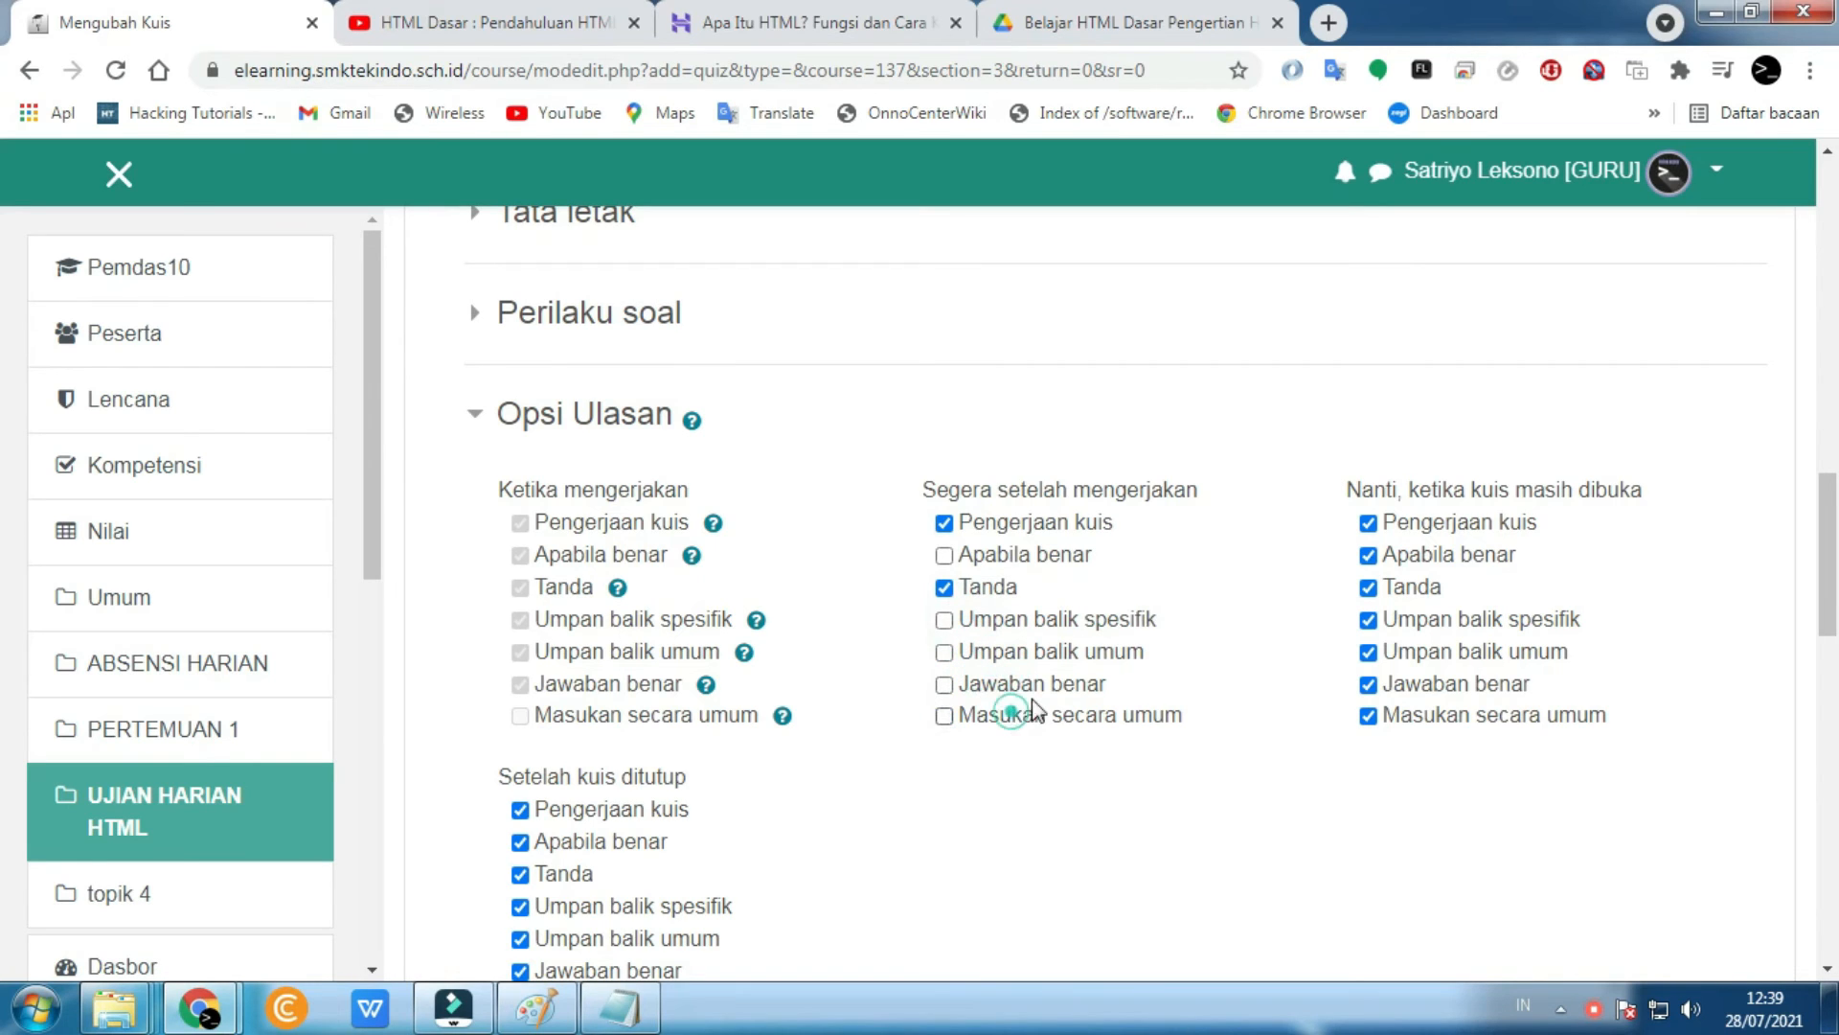
- Uncheck correctness, general feedback, right answer and overall feedback for later while the quiz is open
click(1389, 554)
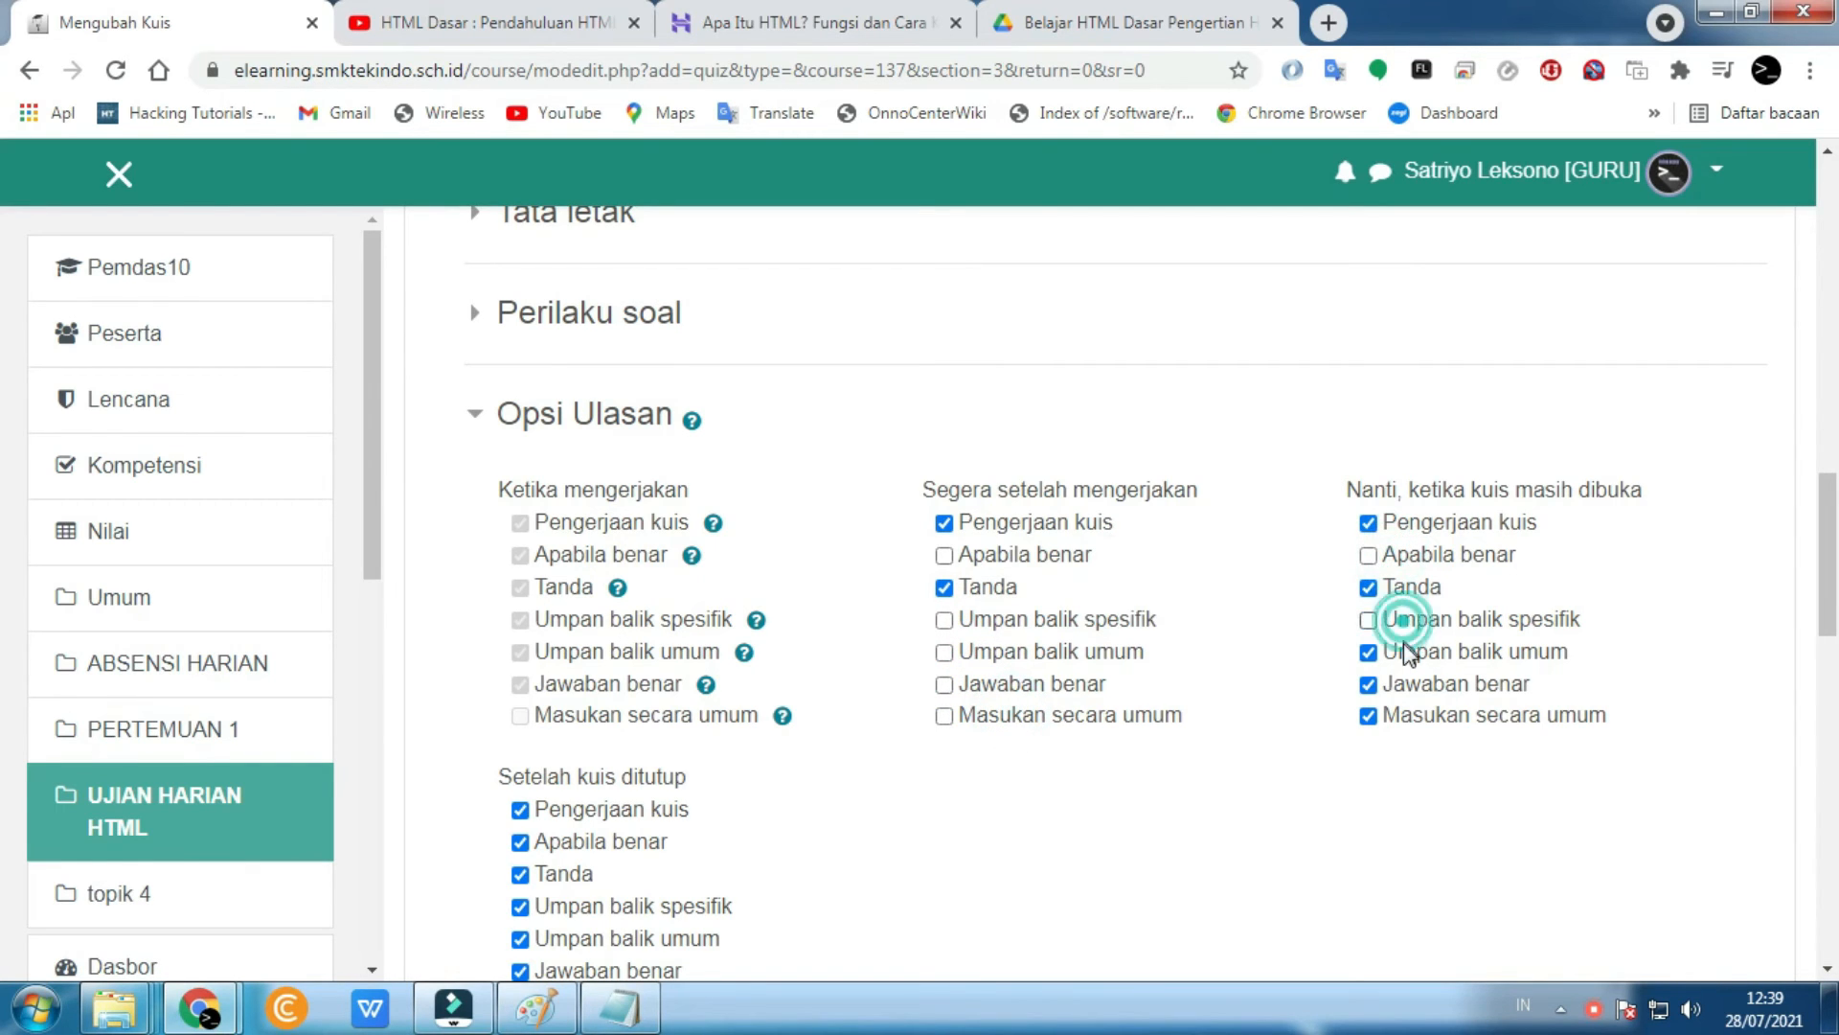
click(1400, 655)
click(1404, 684)
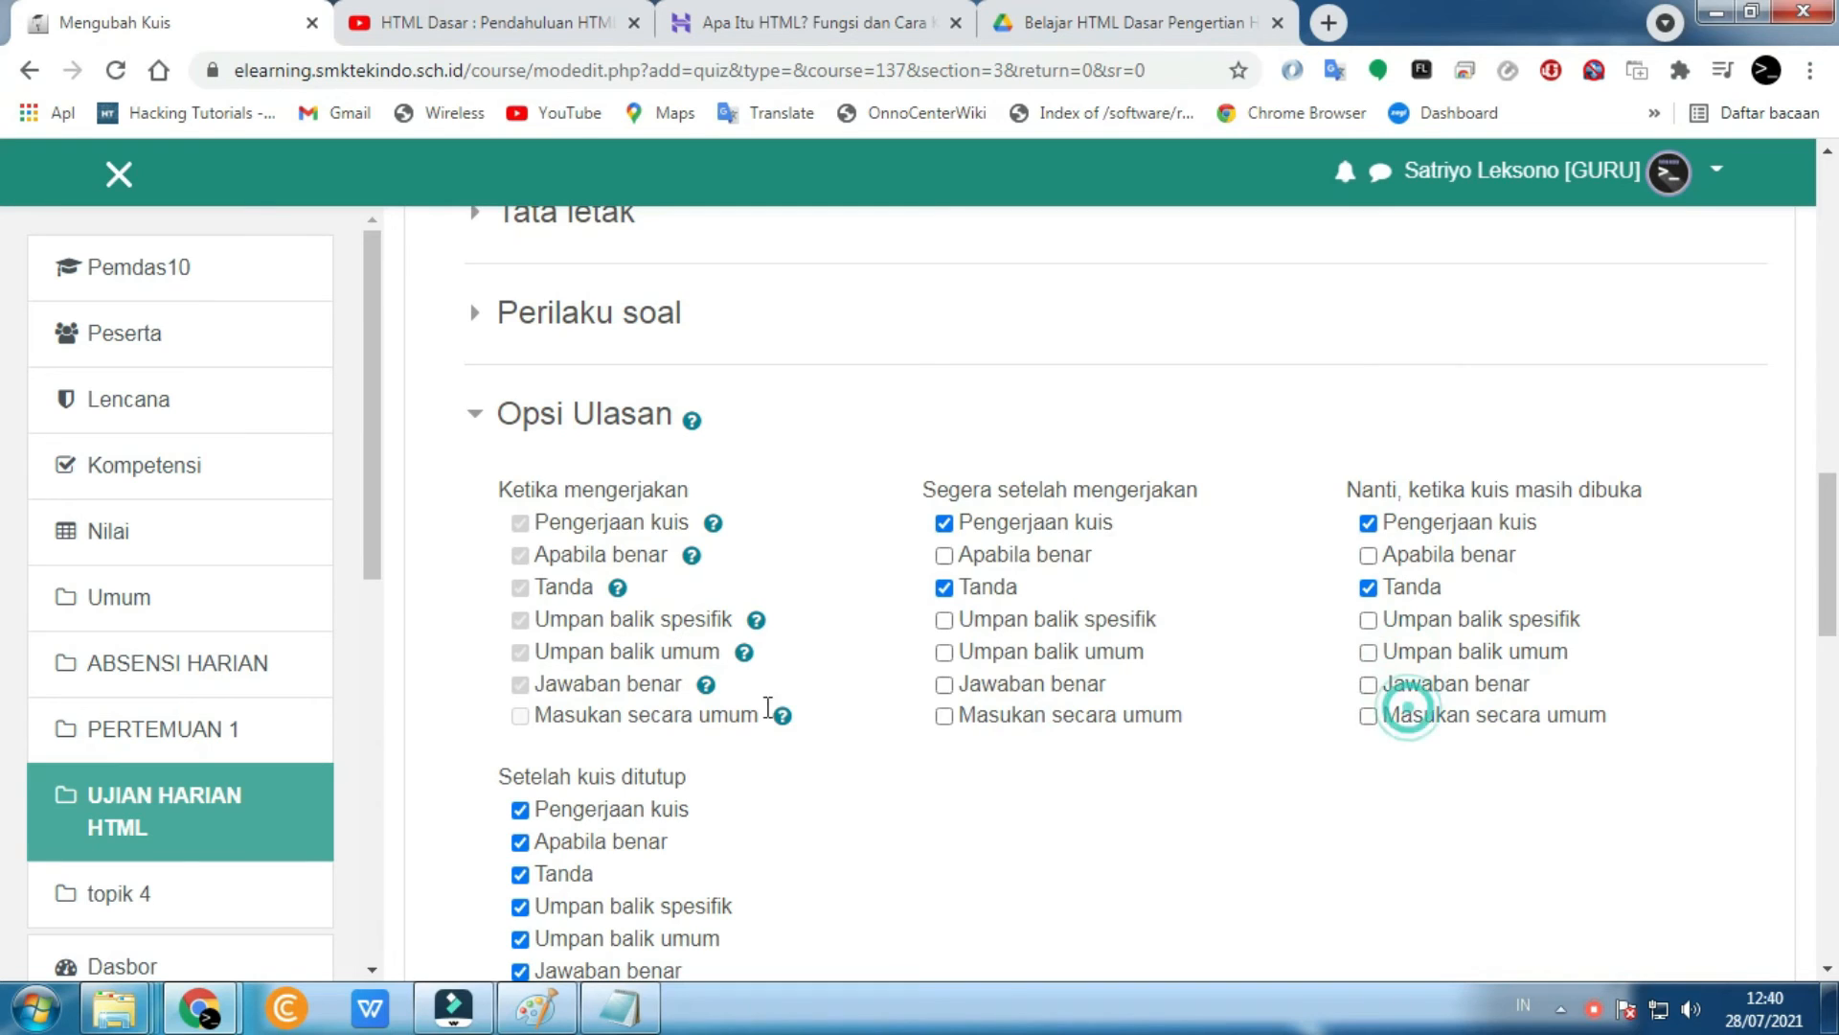
click(1403, 716)
scroll(719, 717, down, 1)
scroll(718, 717, down, 1)
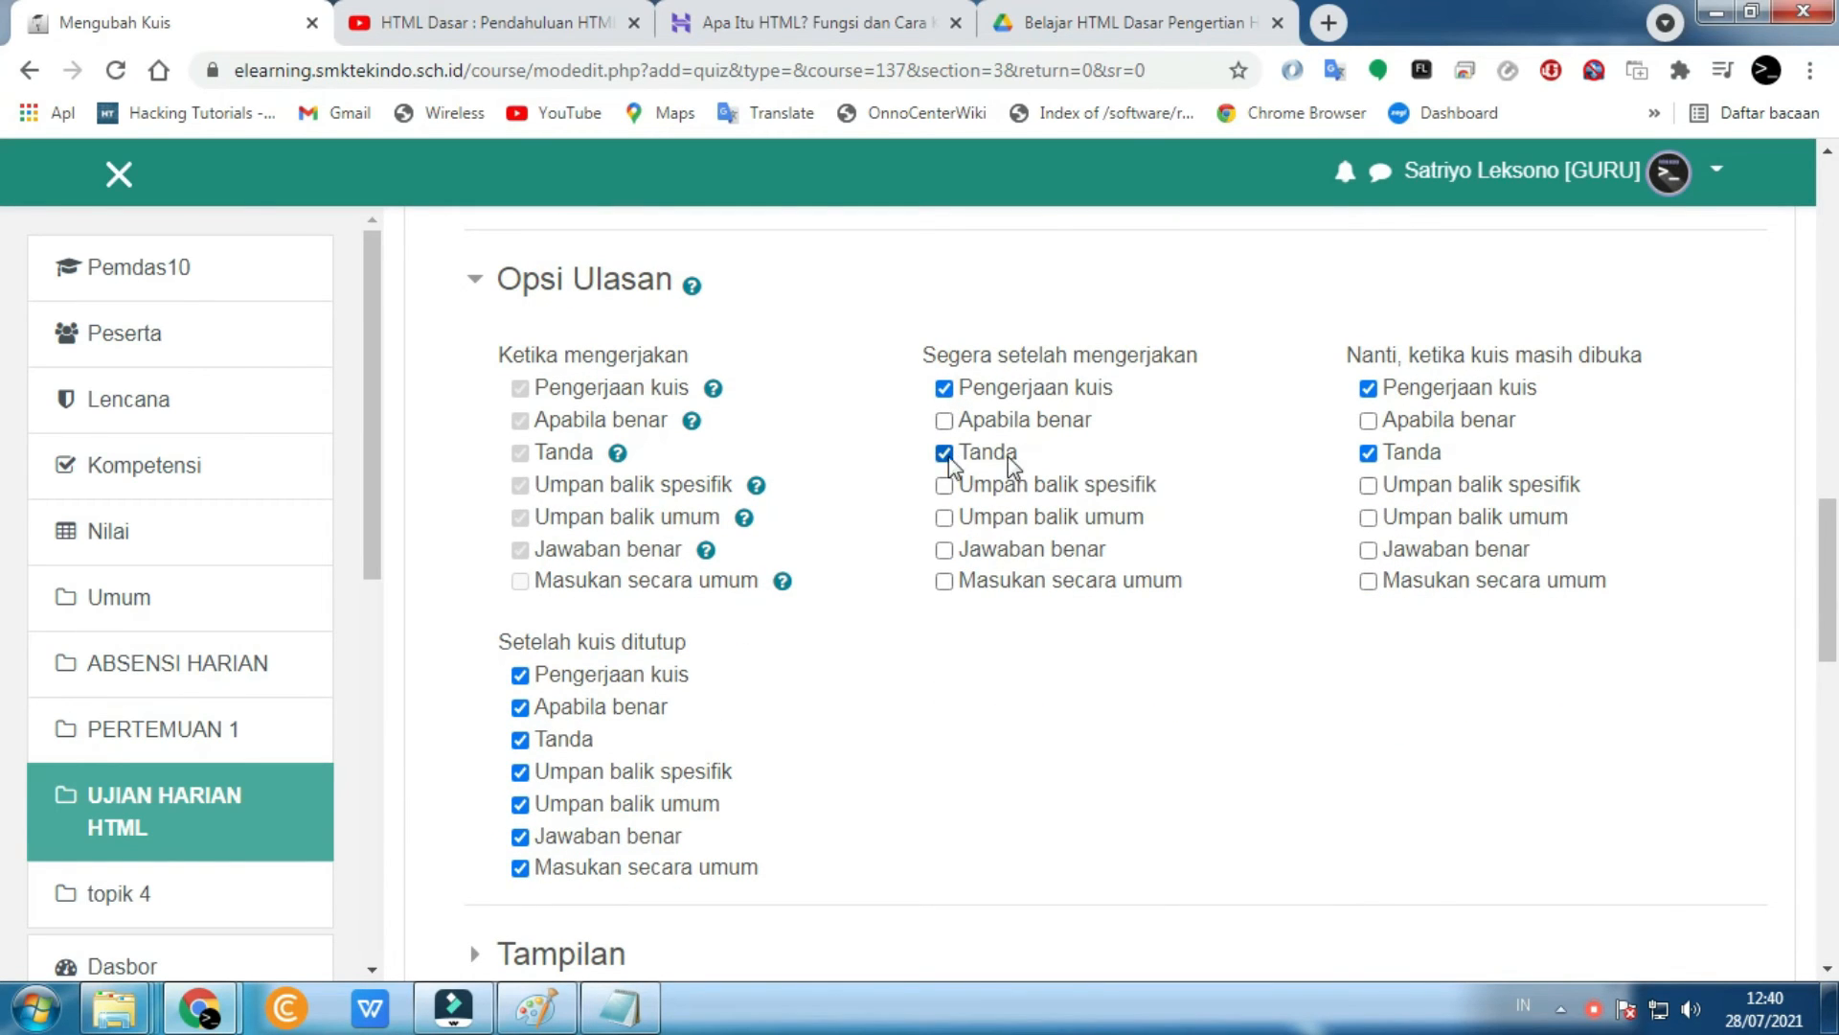
- Uncheck correctness, specific and general feedback, right answer and overall feedback for after the quiz closes
click(573, 704)
click(605, 771)
click(605, 803)
click(605, 836)
click(602, 862)
scroll(808, 688, up, 5)
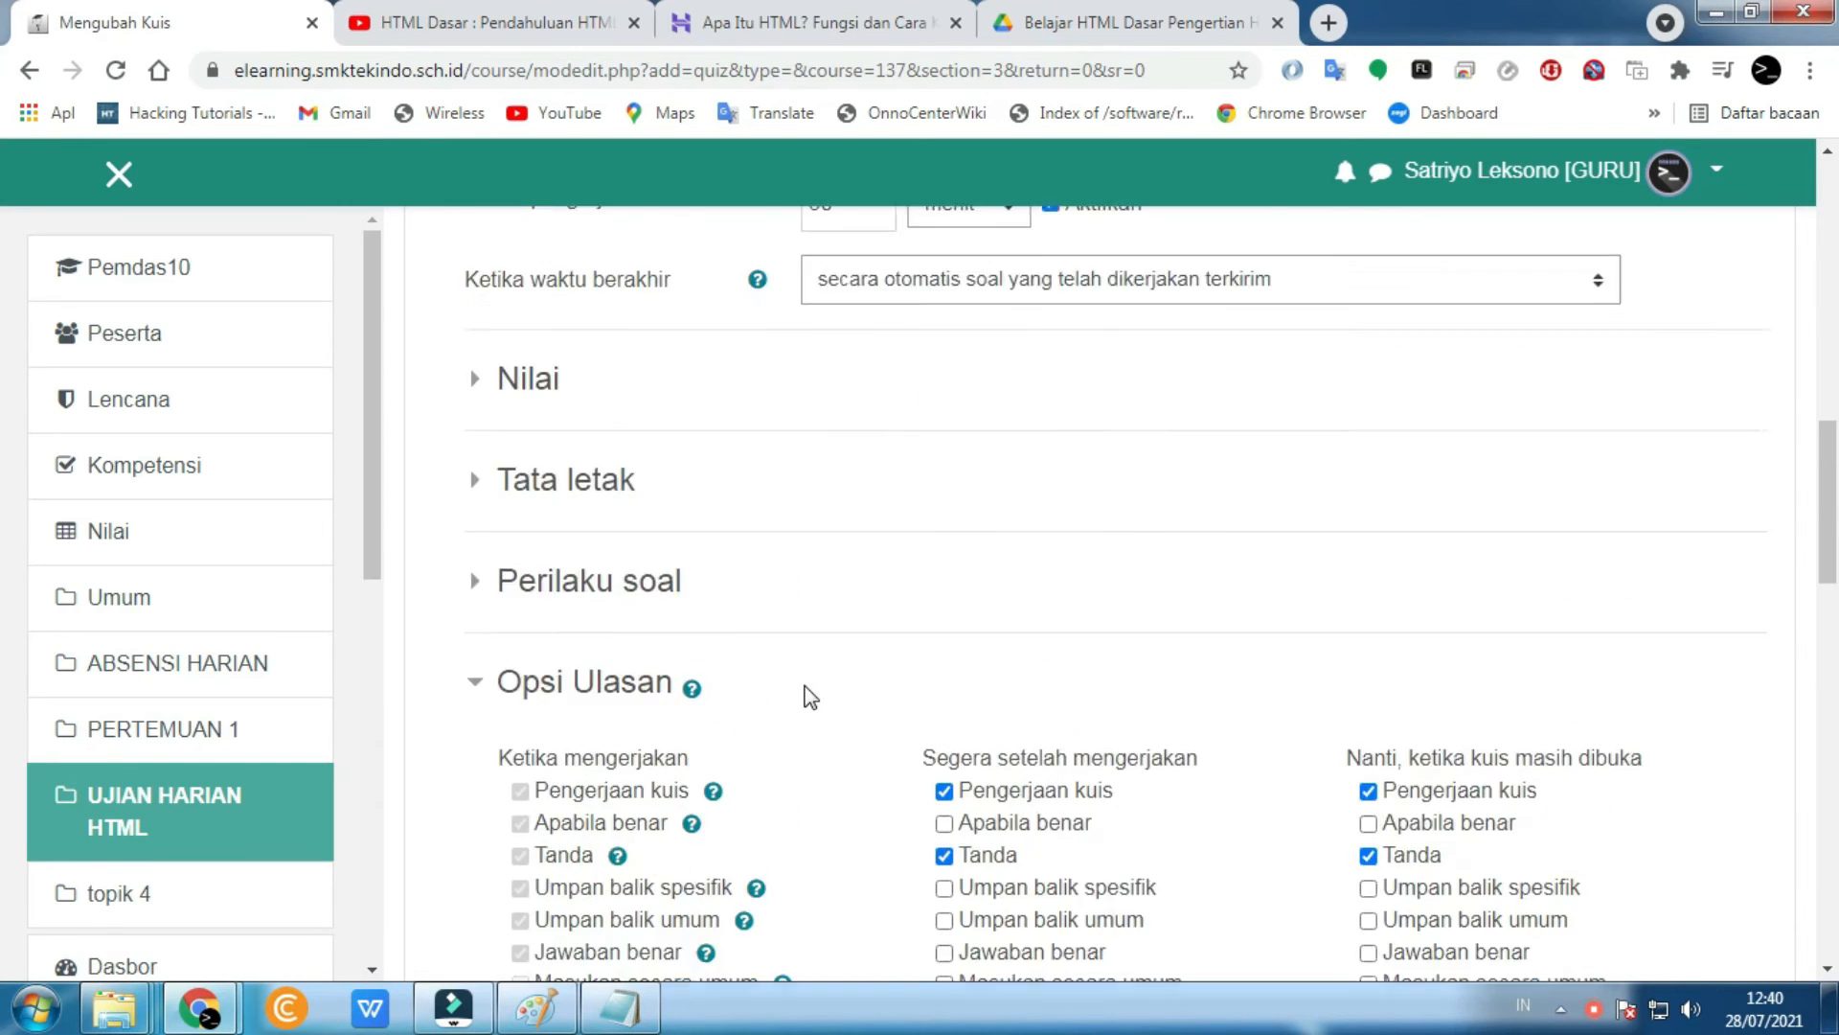
- In the Nilai section, set 'Upaya mengerjakan yang diizinkan' to 1
click(520, 508)
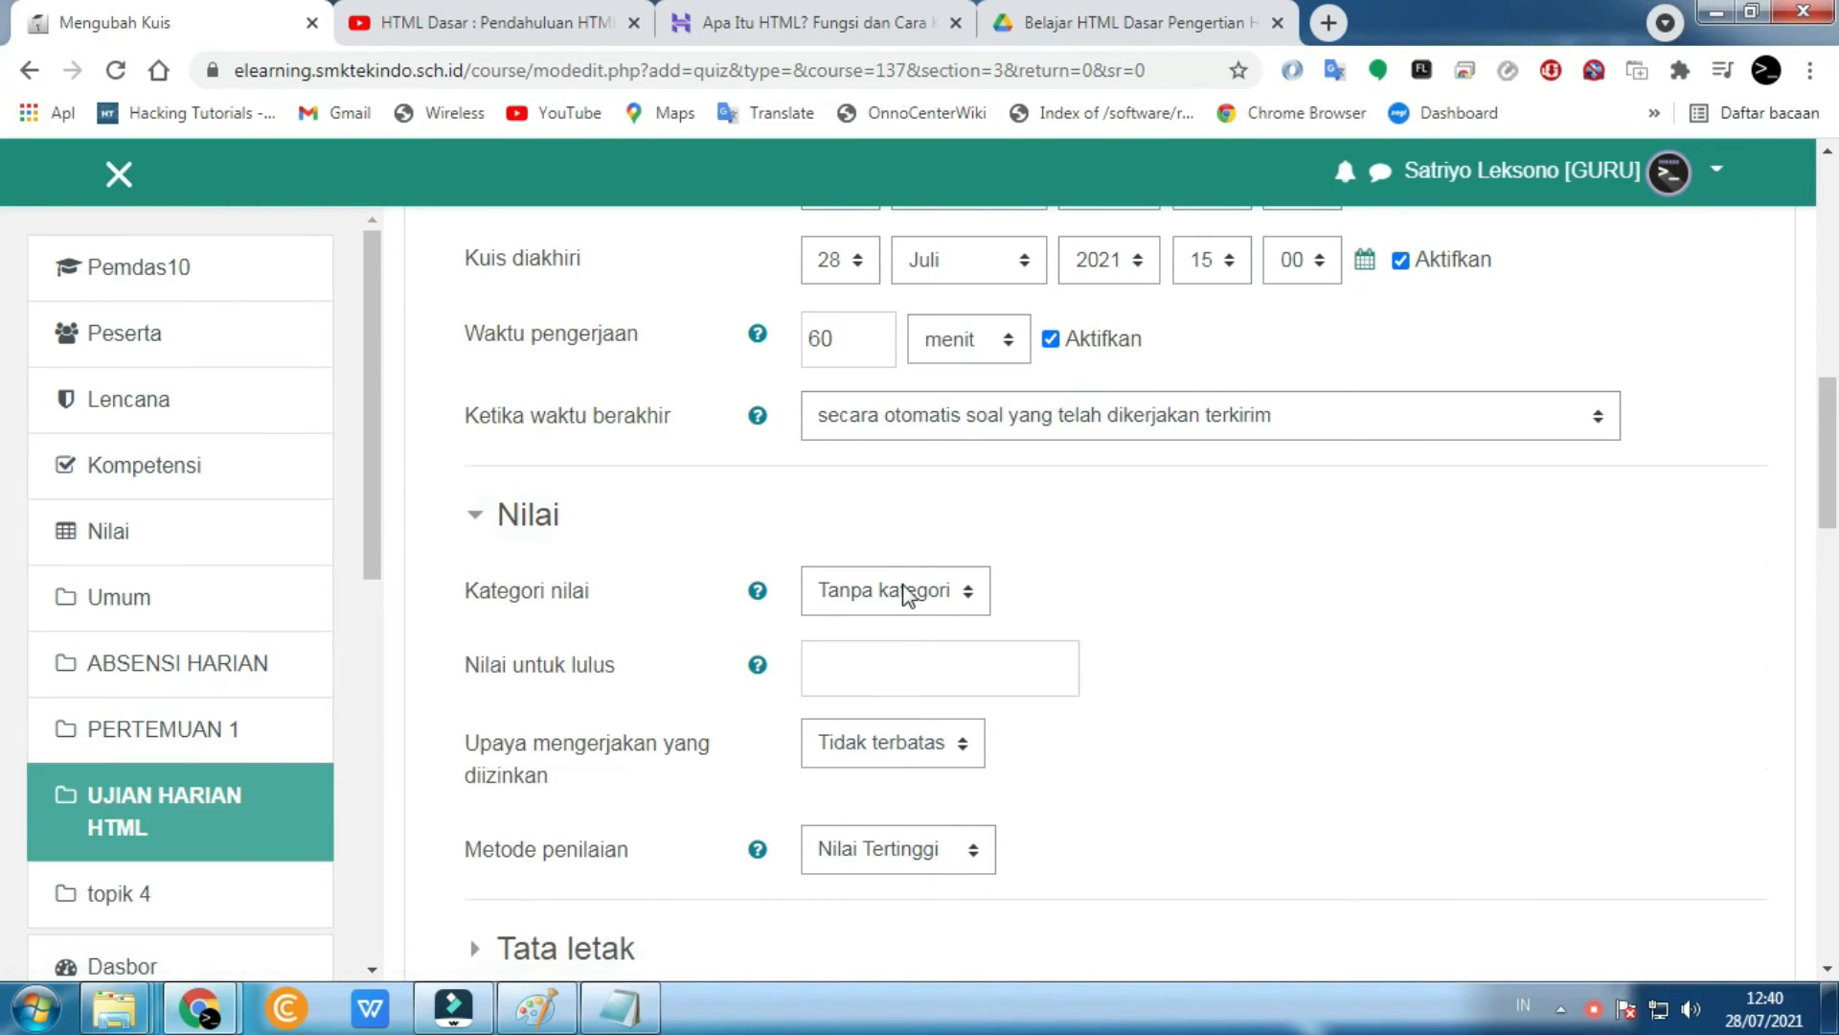
scroll(546, 759, down, 1)
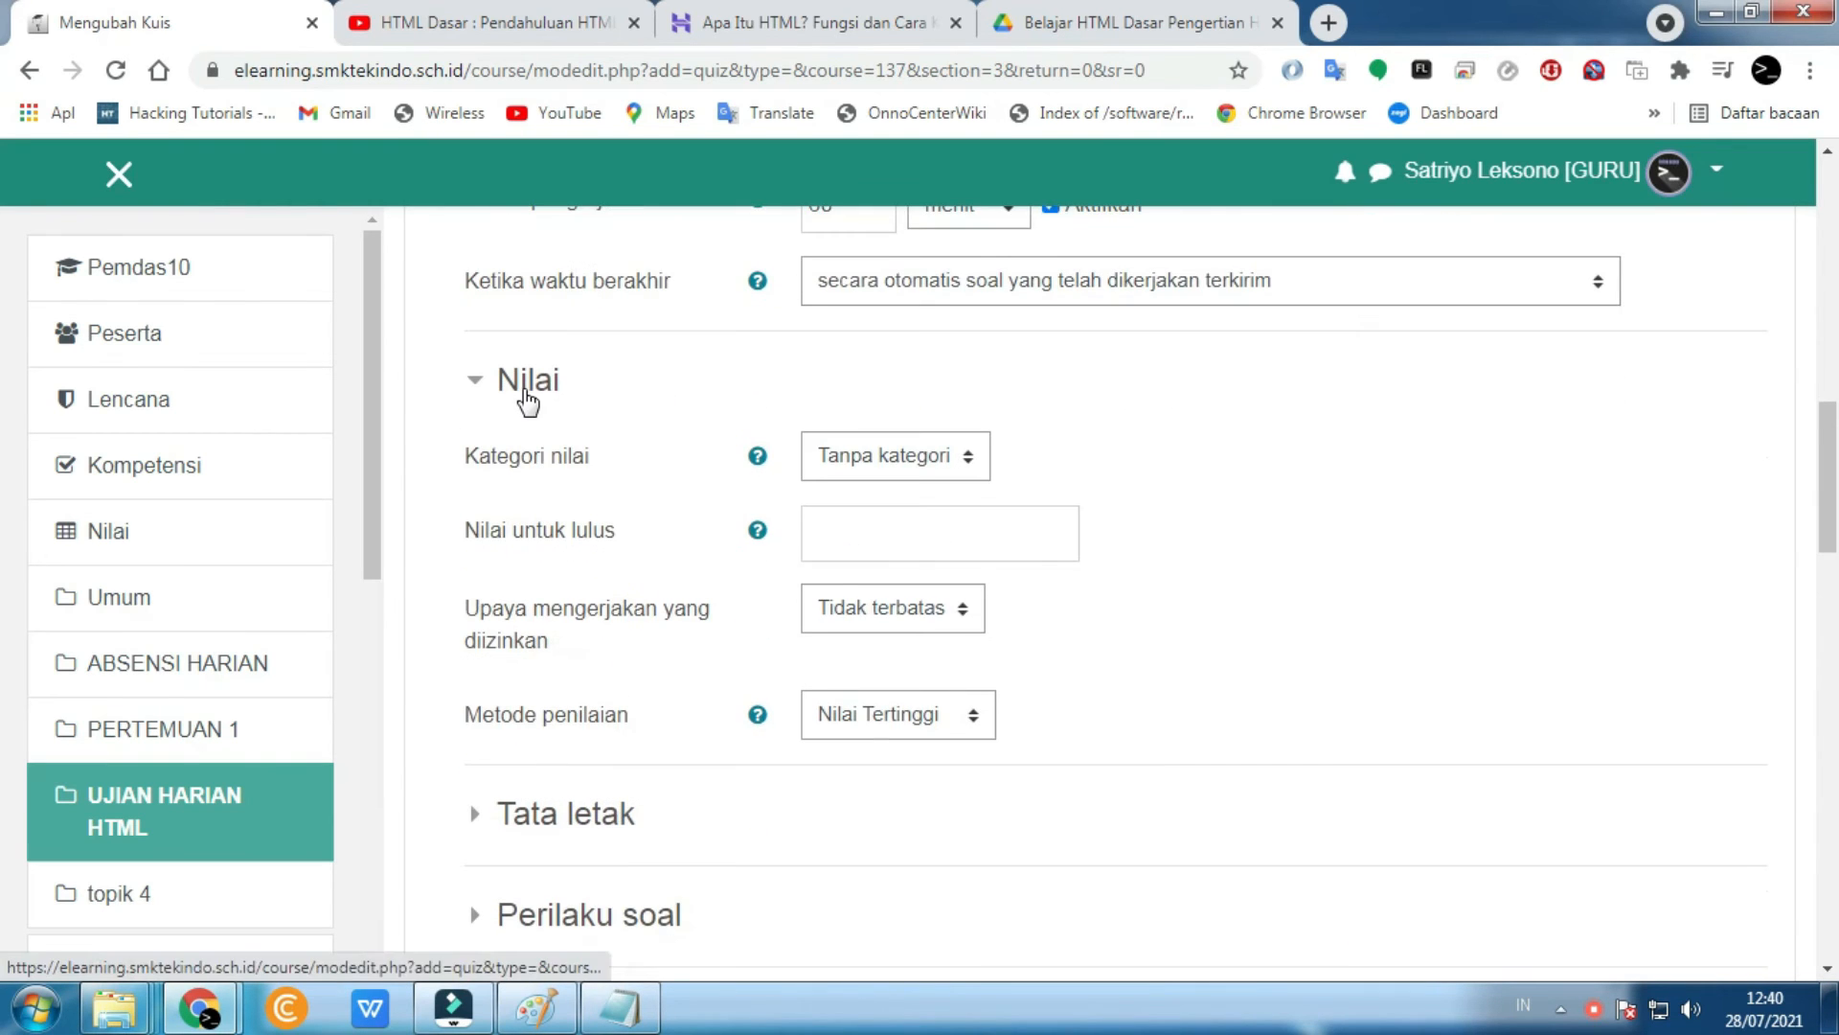
scroll(479, 386, down, 2)
scroll(532, 410, up, 2)
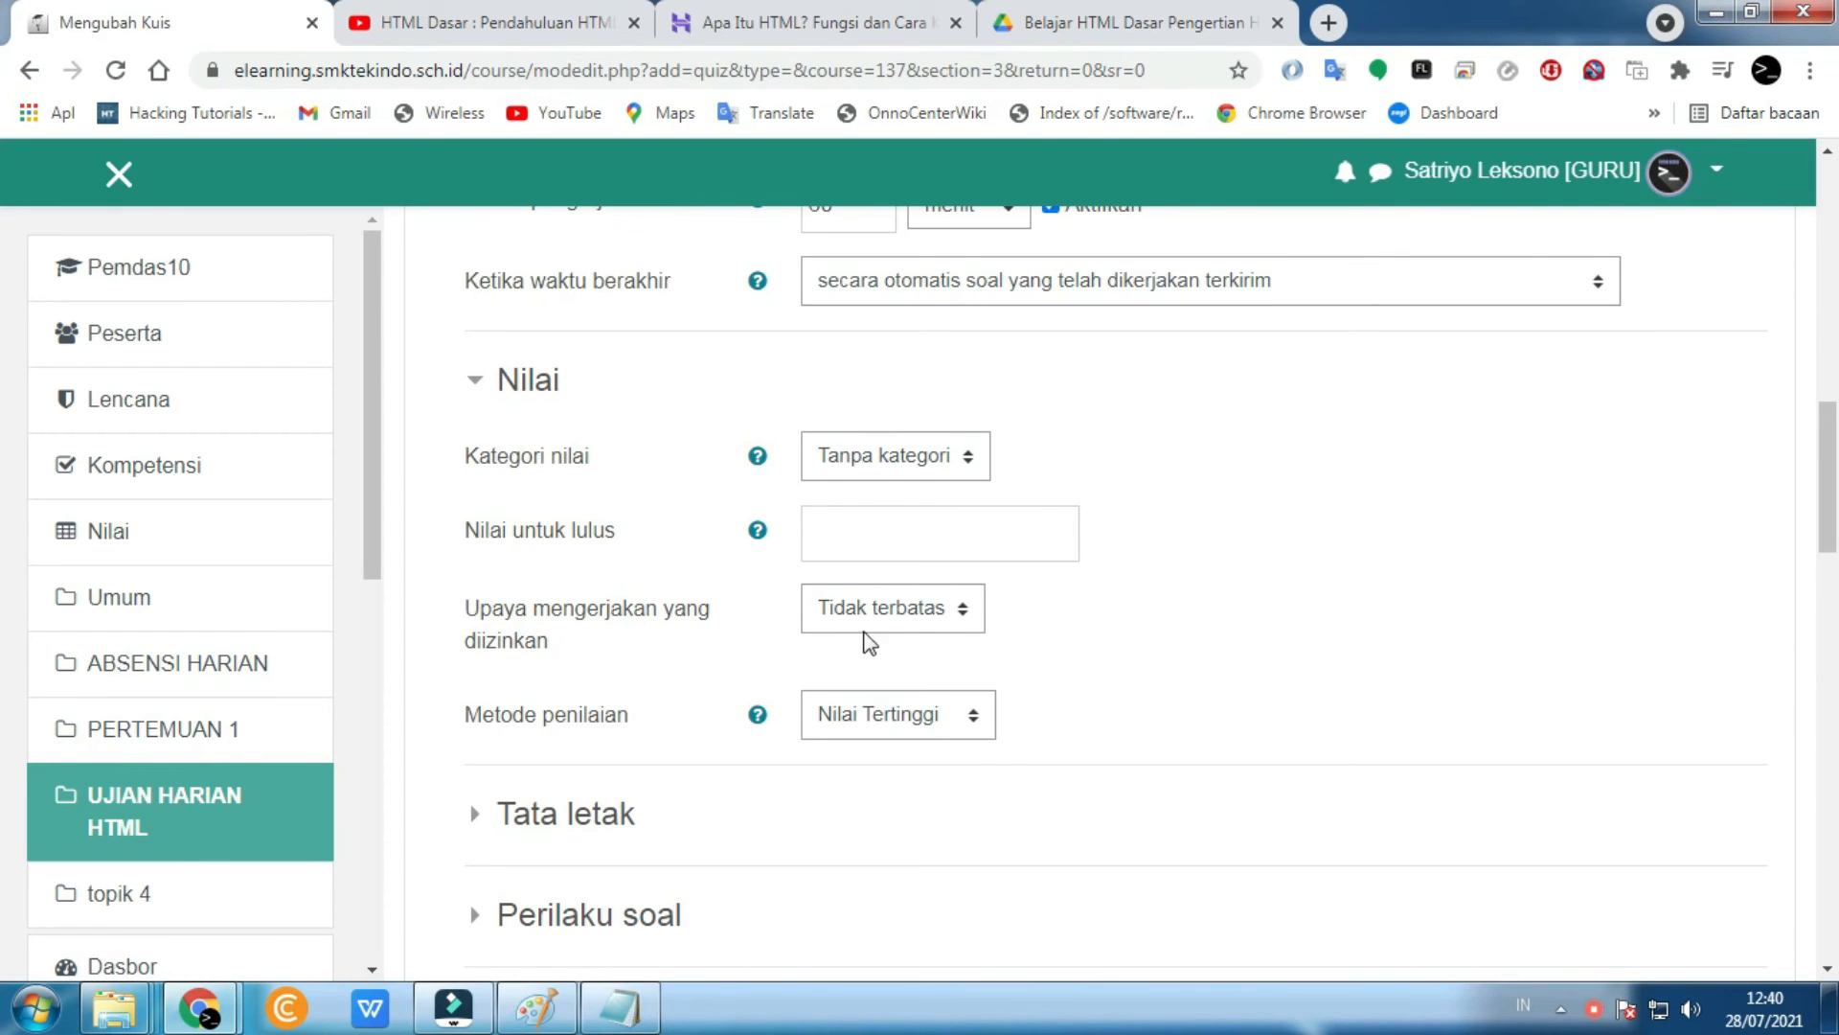
click(910, 623)
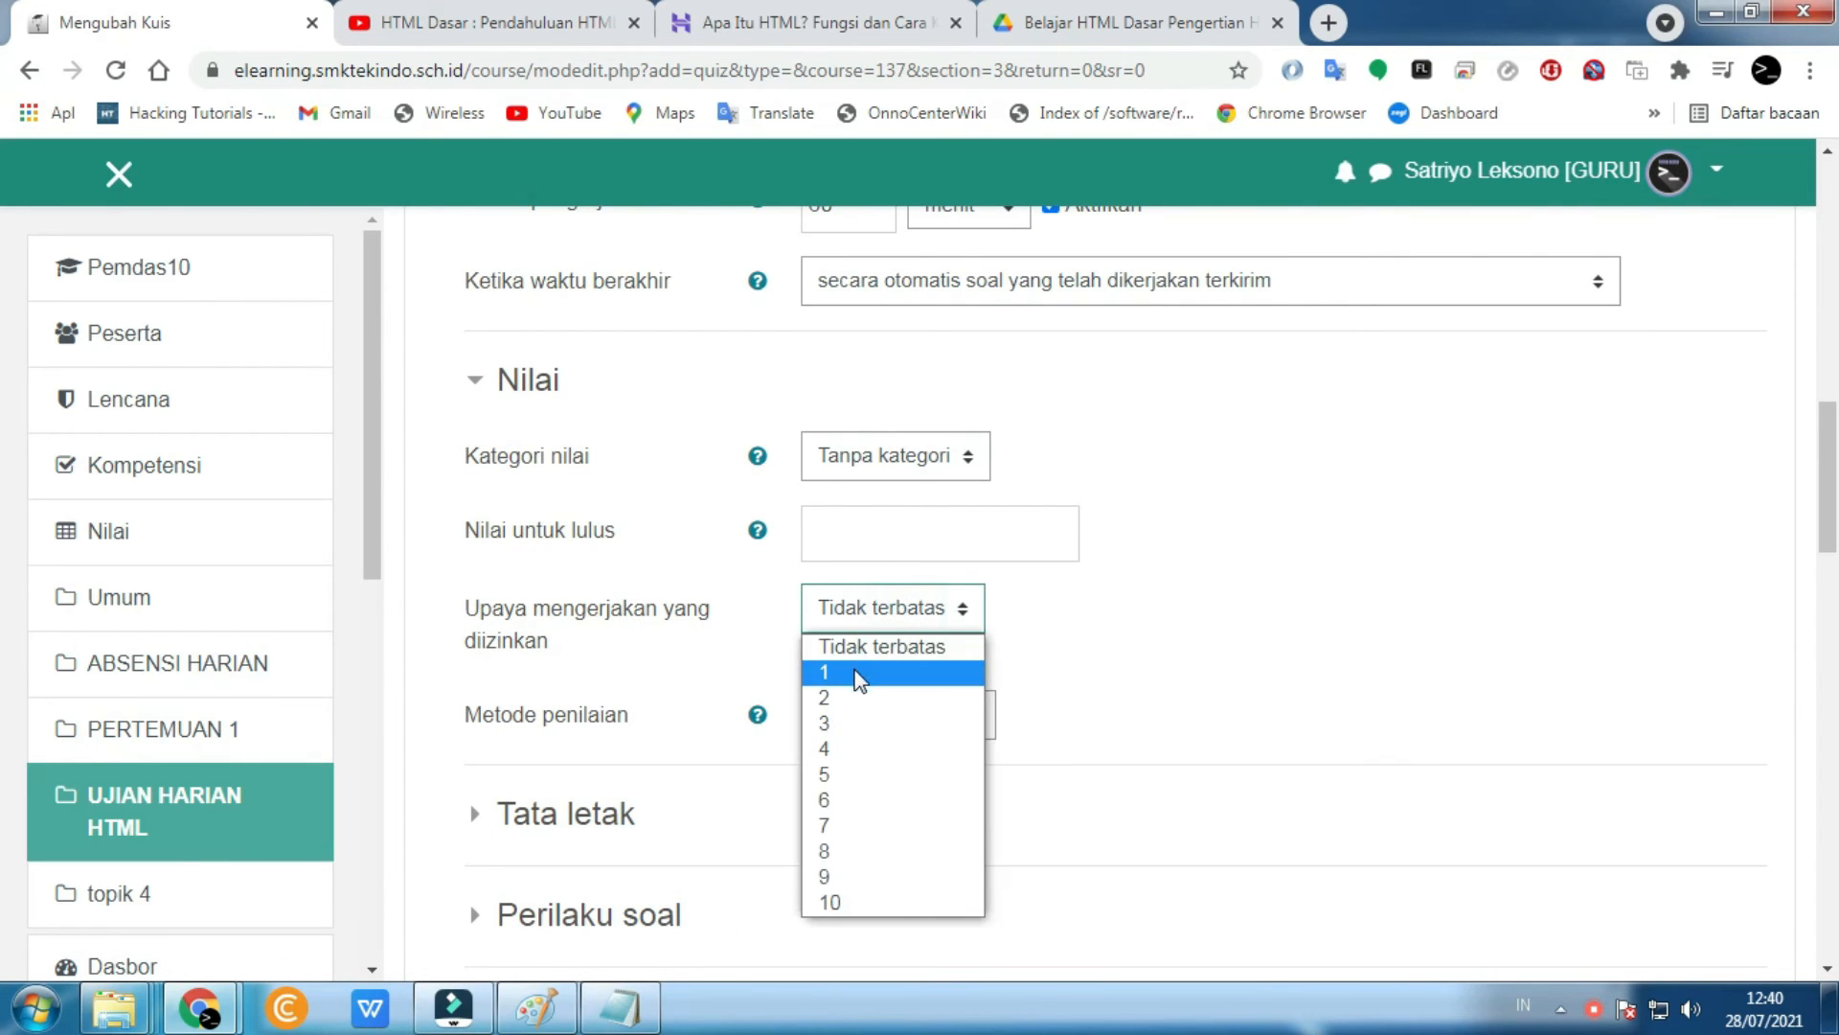
click(858, 673)
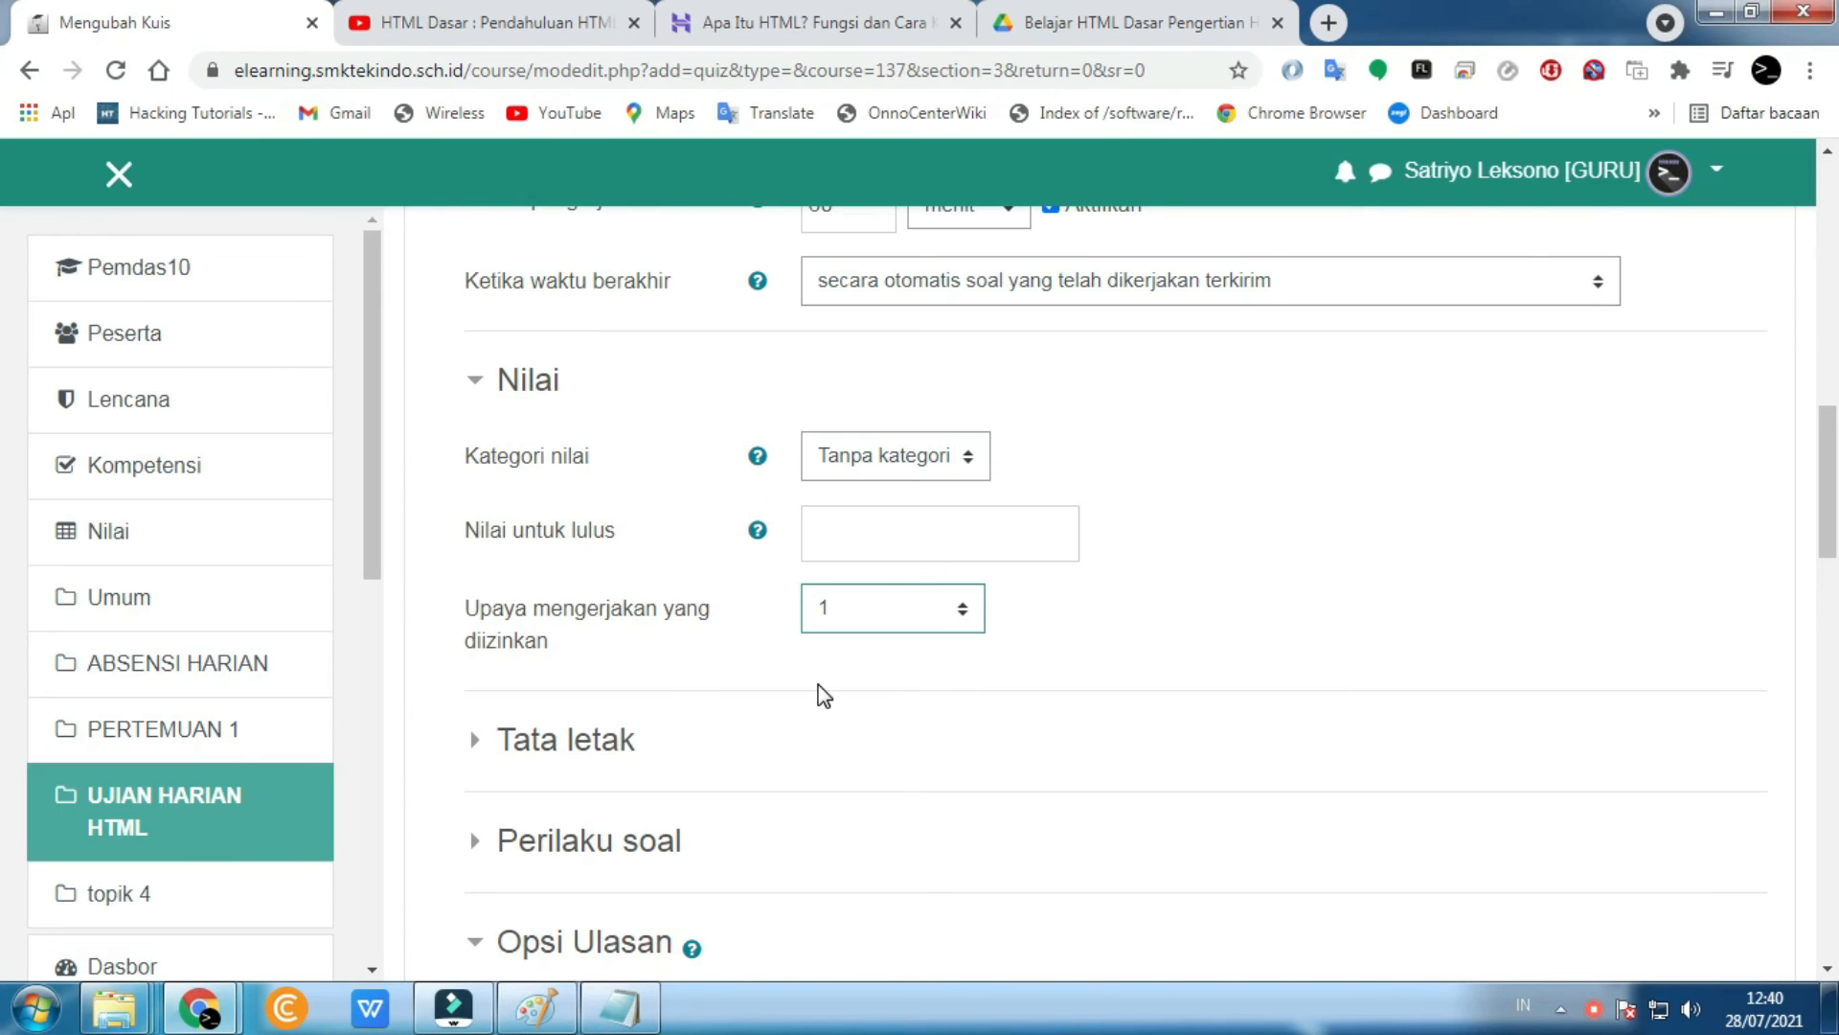
scroll(818, 684, down, 15)
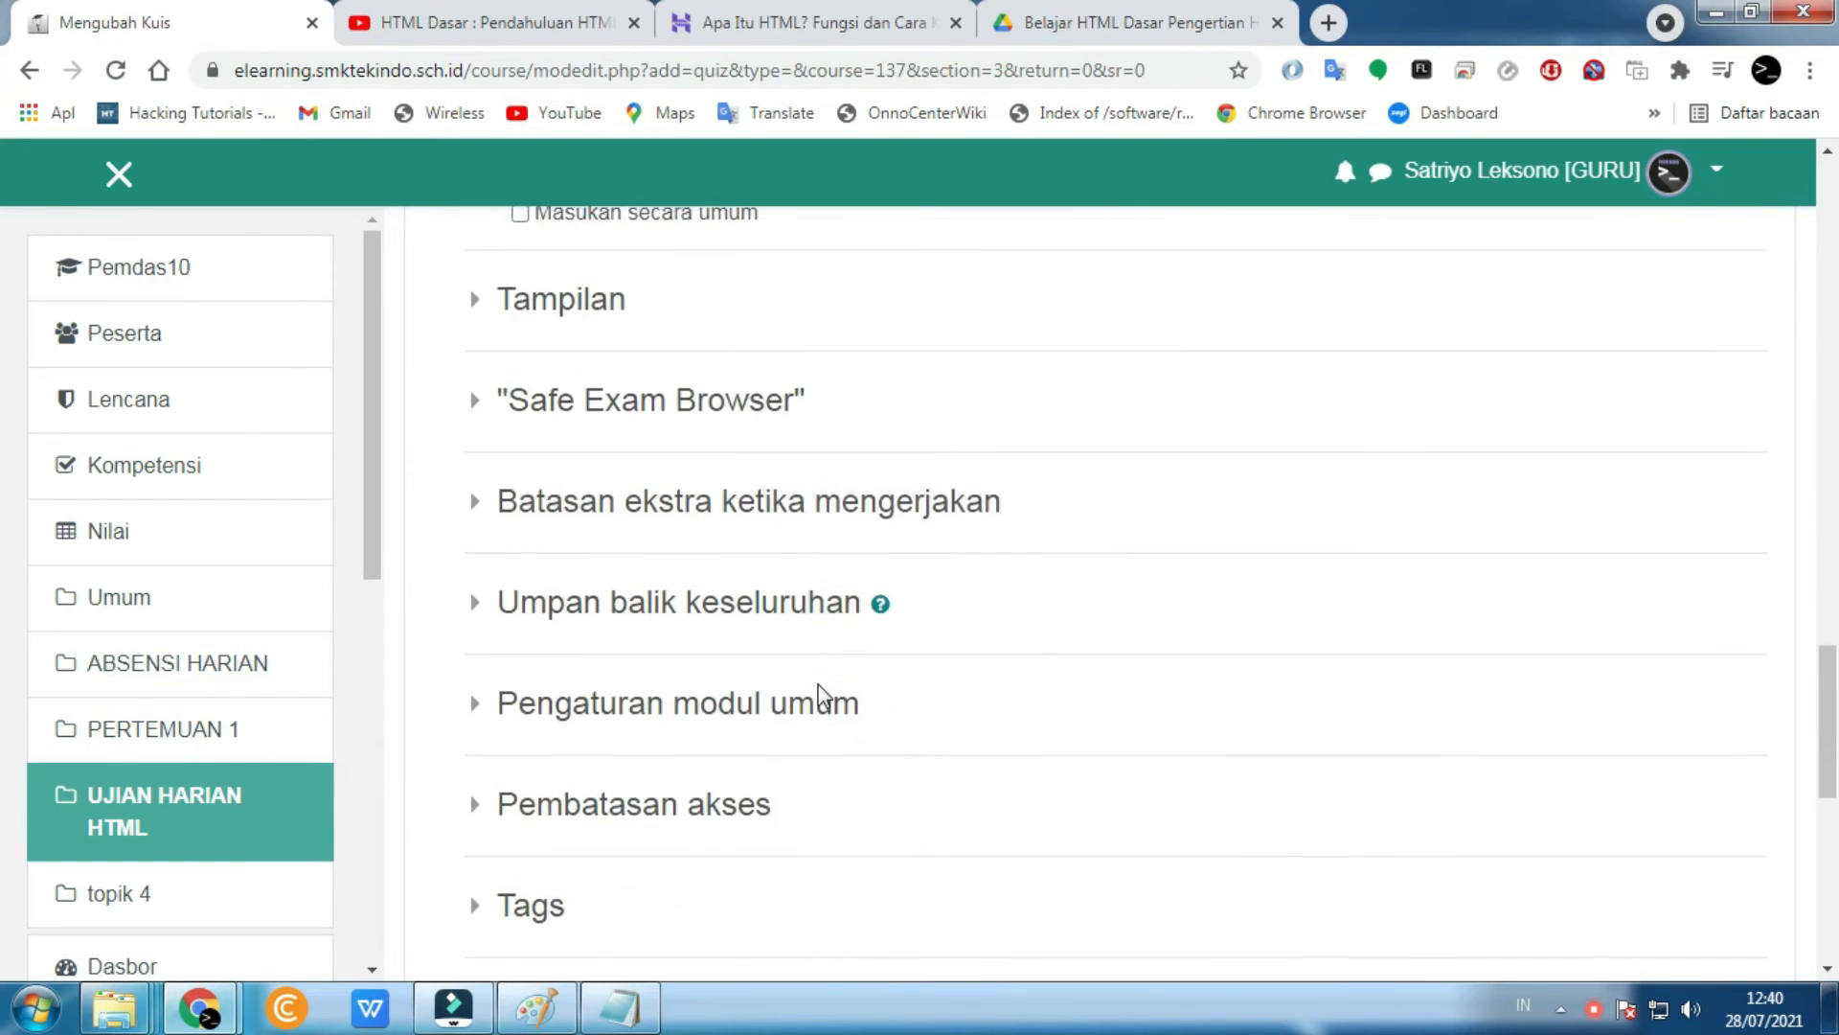
scroll(821, 698, down, 3)
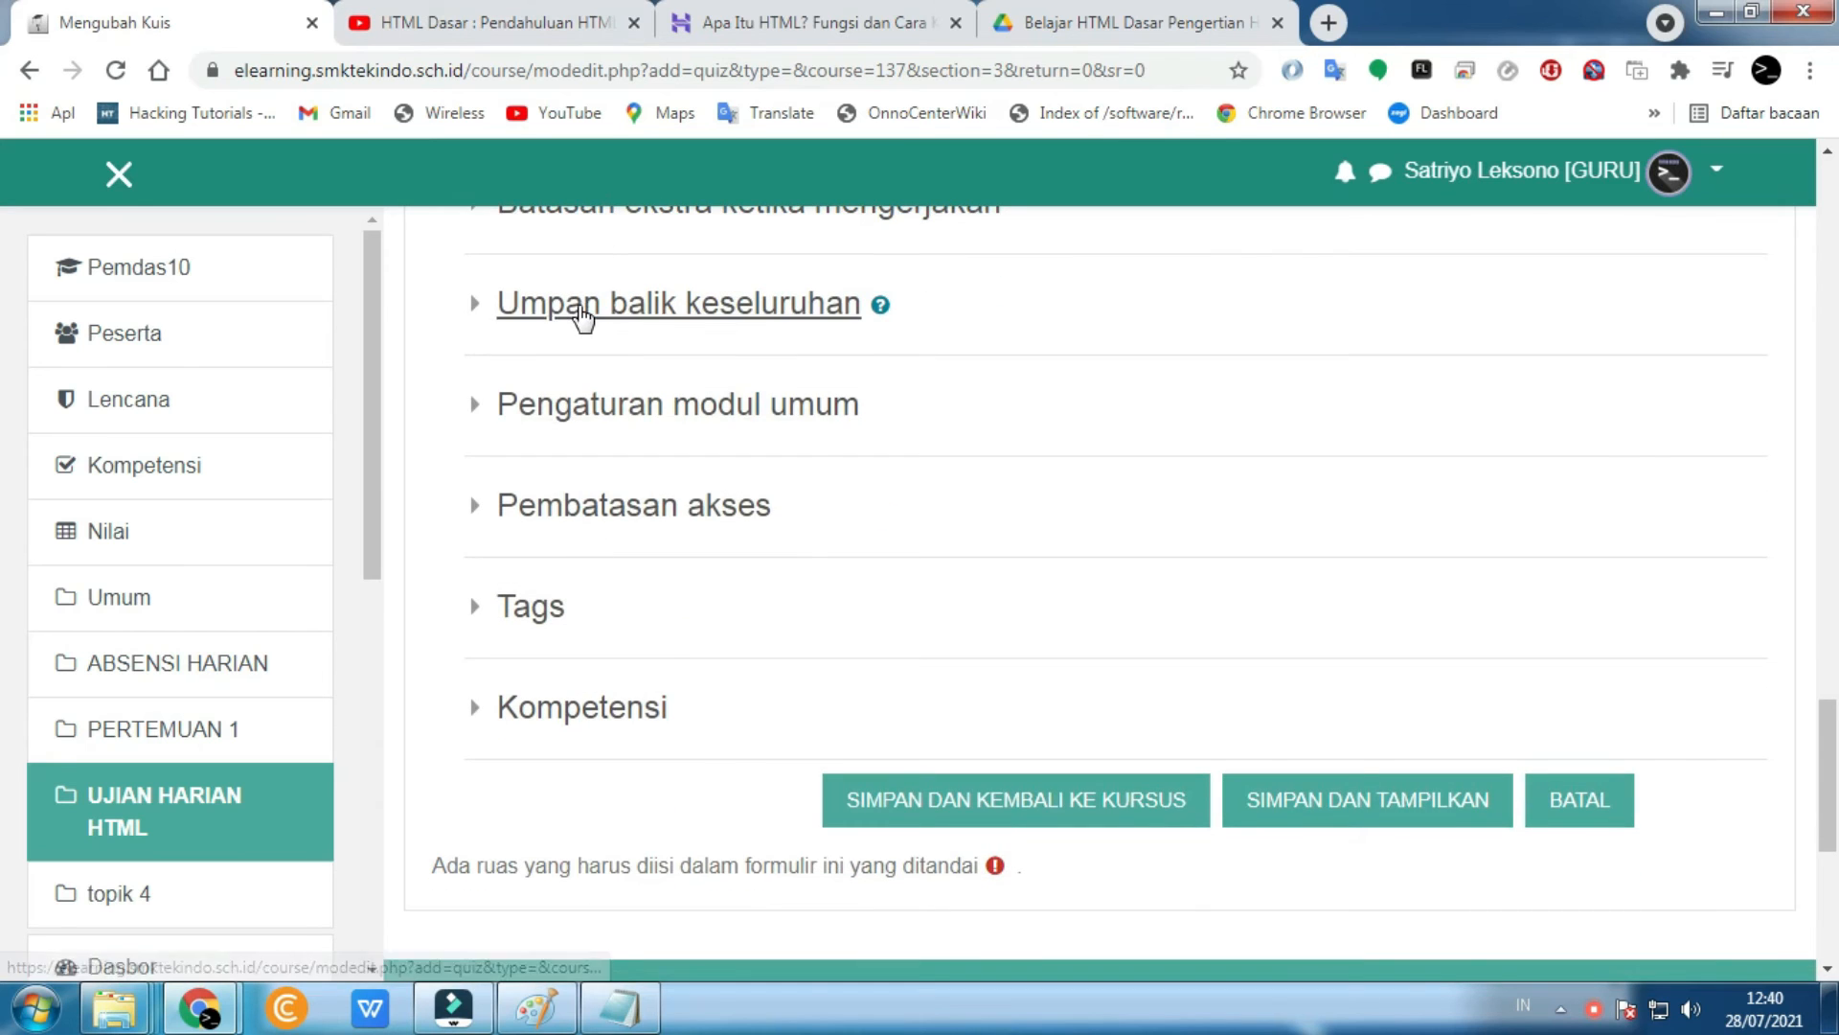
click(583, 317)
click(581, 314)
scroll(1054, 479, down, 3)
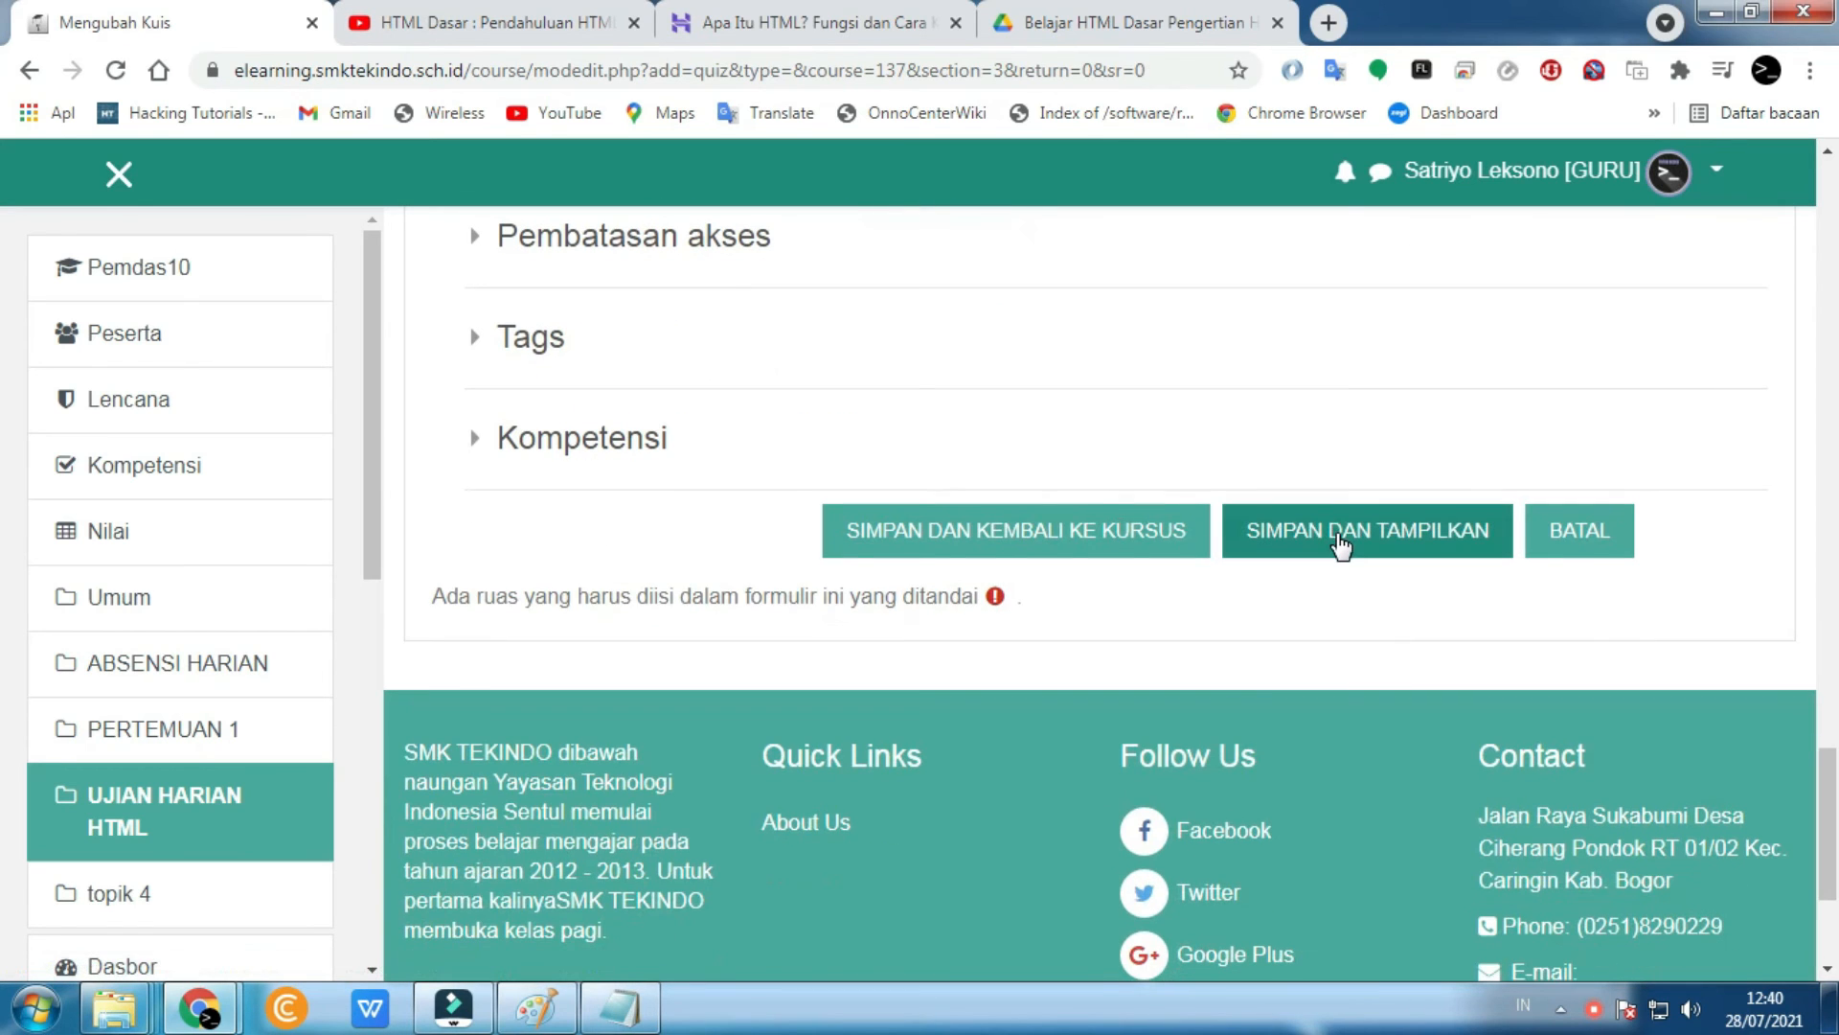
- Save the quiz settings with Simpan dan Tampilkan and dismiss the guided tour
click(837, 536)
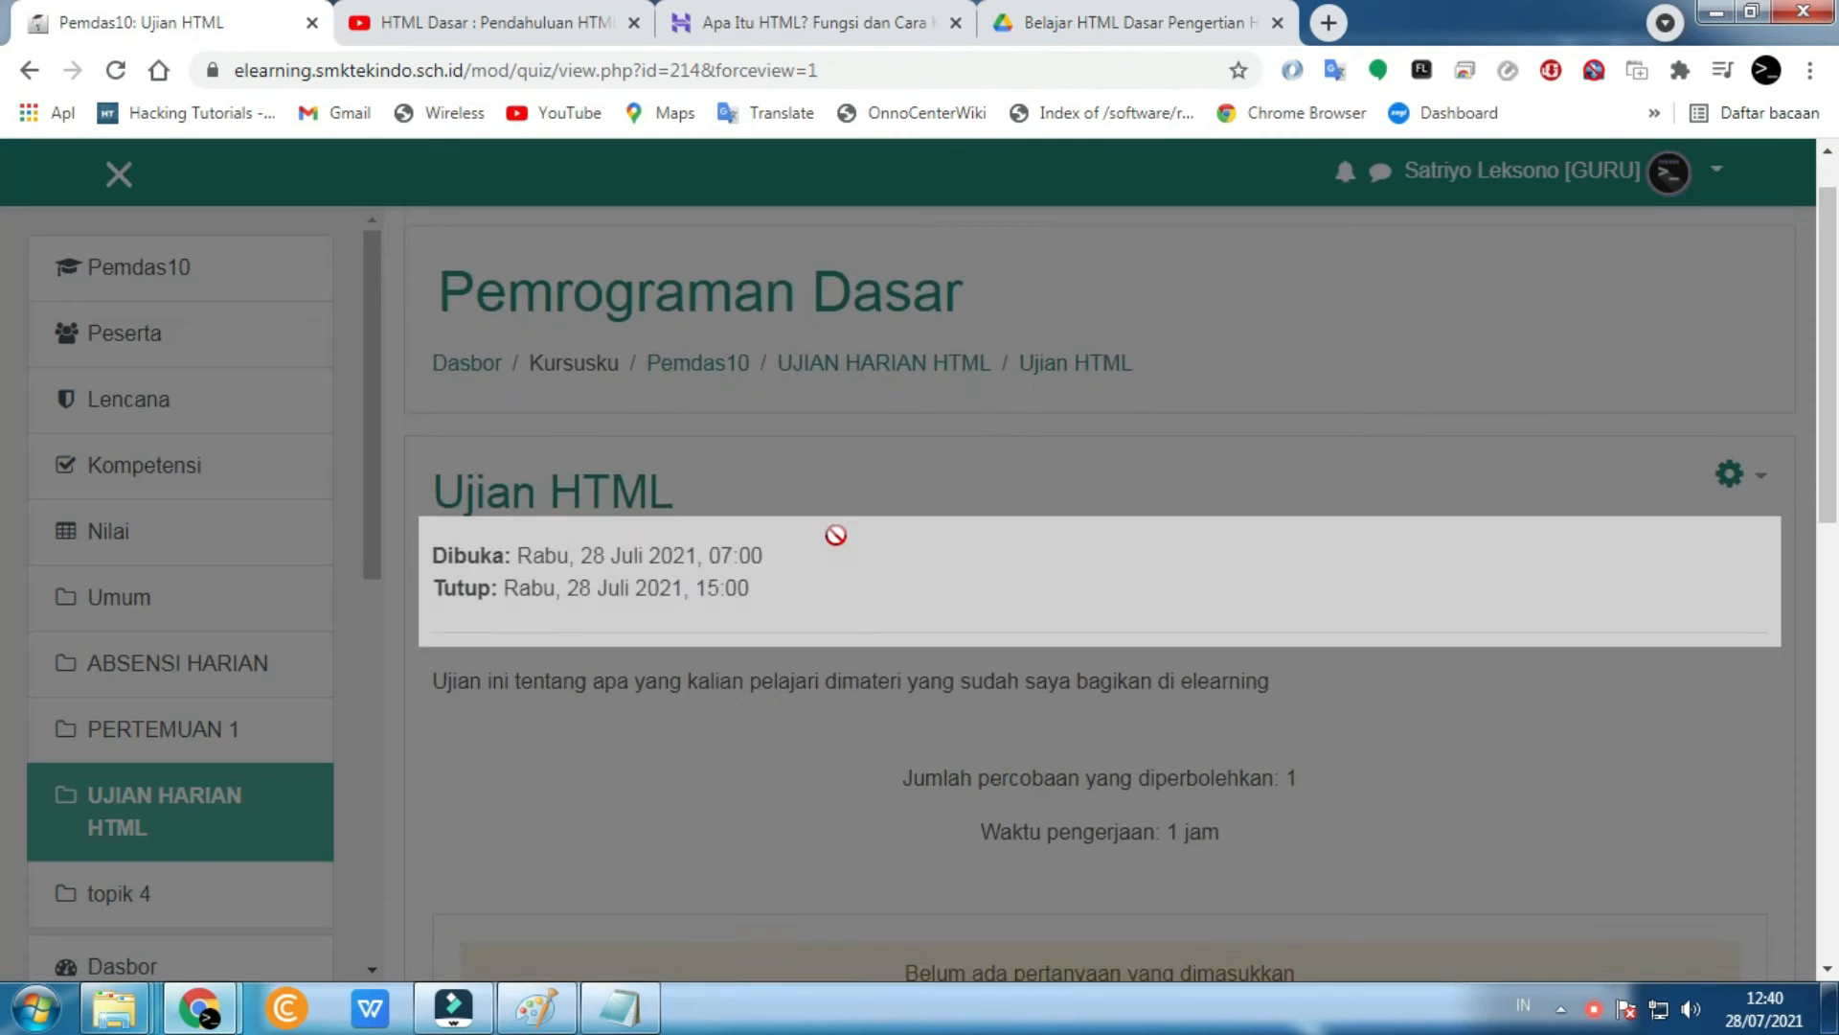
click(954, 512)
scroll(1004, 519, down, 2)
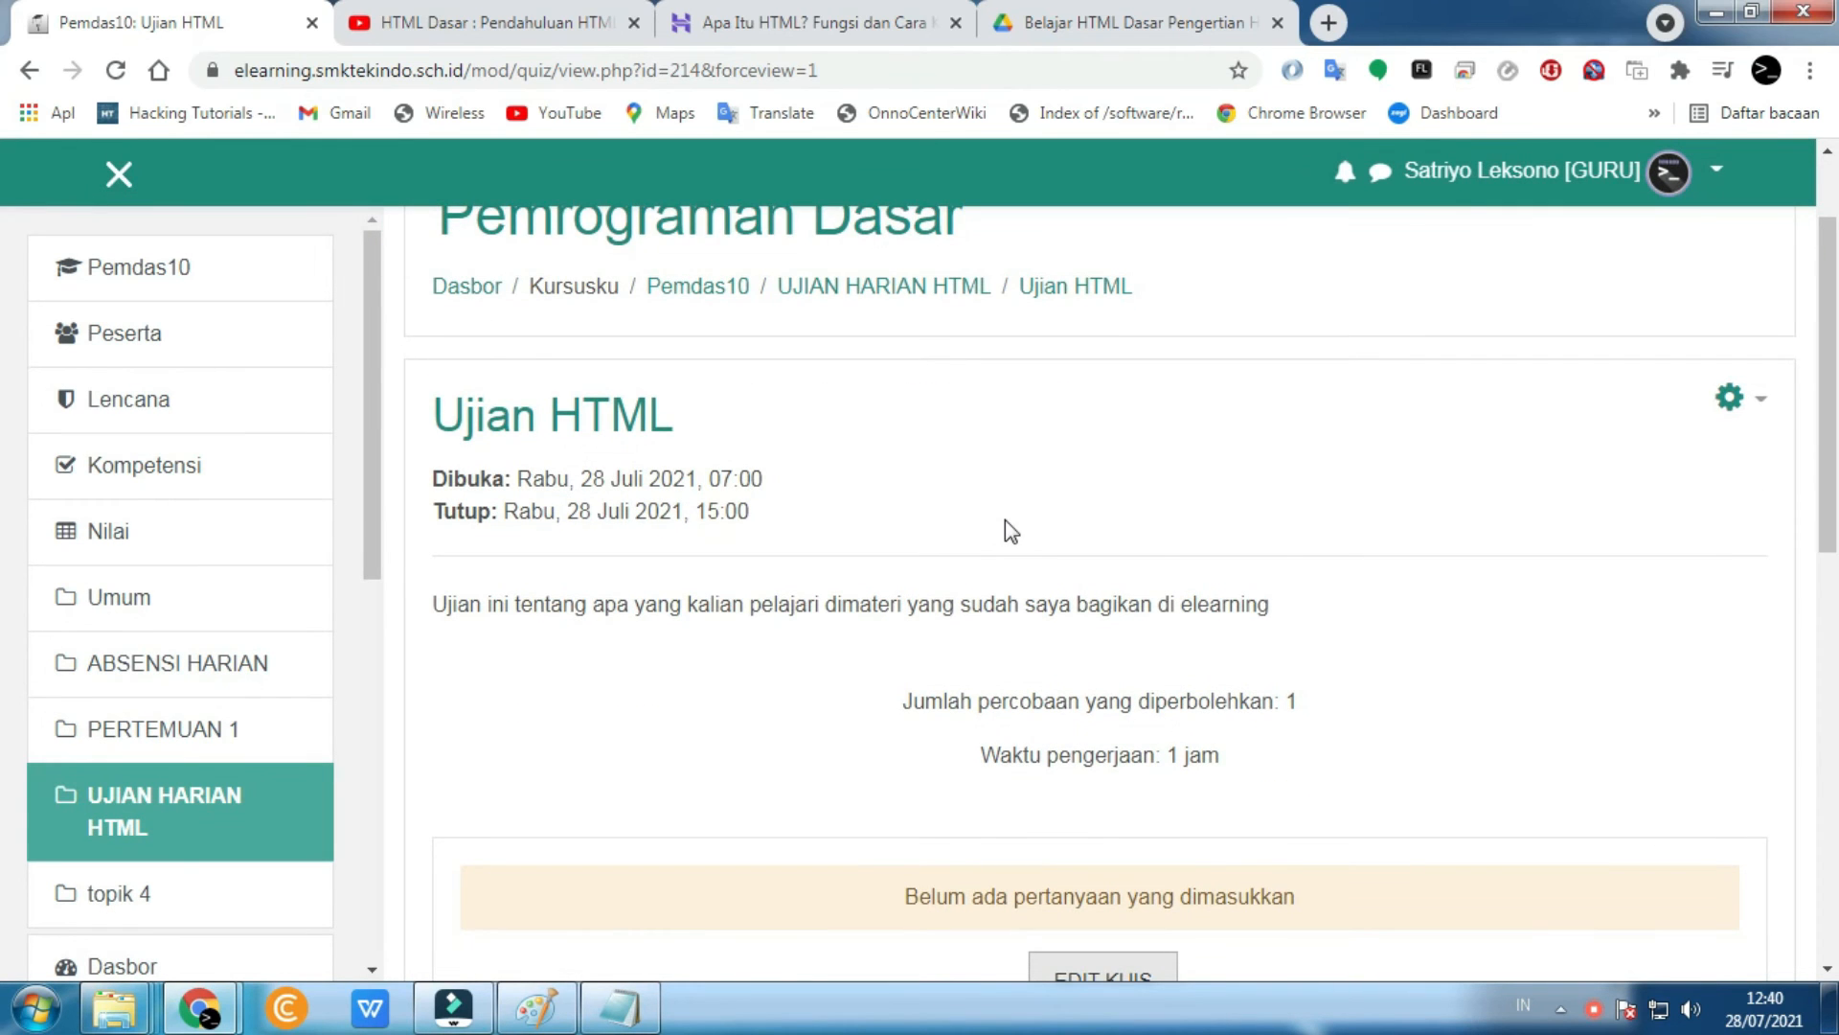
scroll(1044, 543, down, 4)
scroll(1101, 571, up, 3)
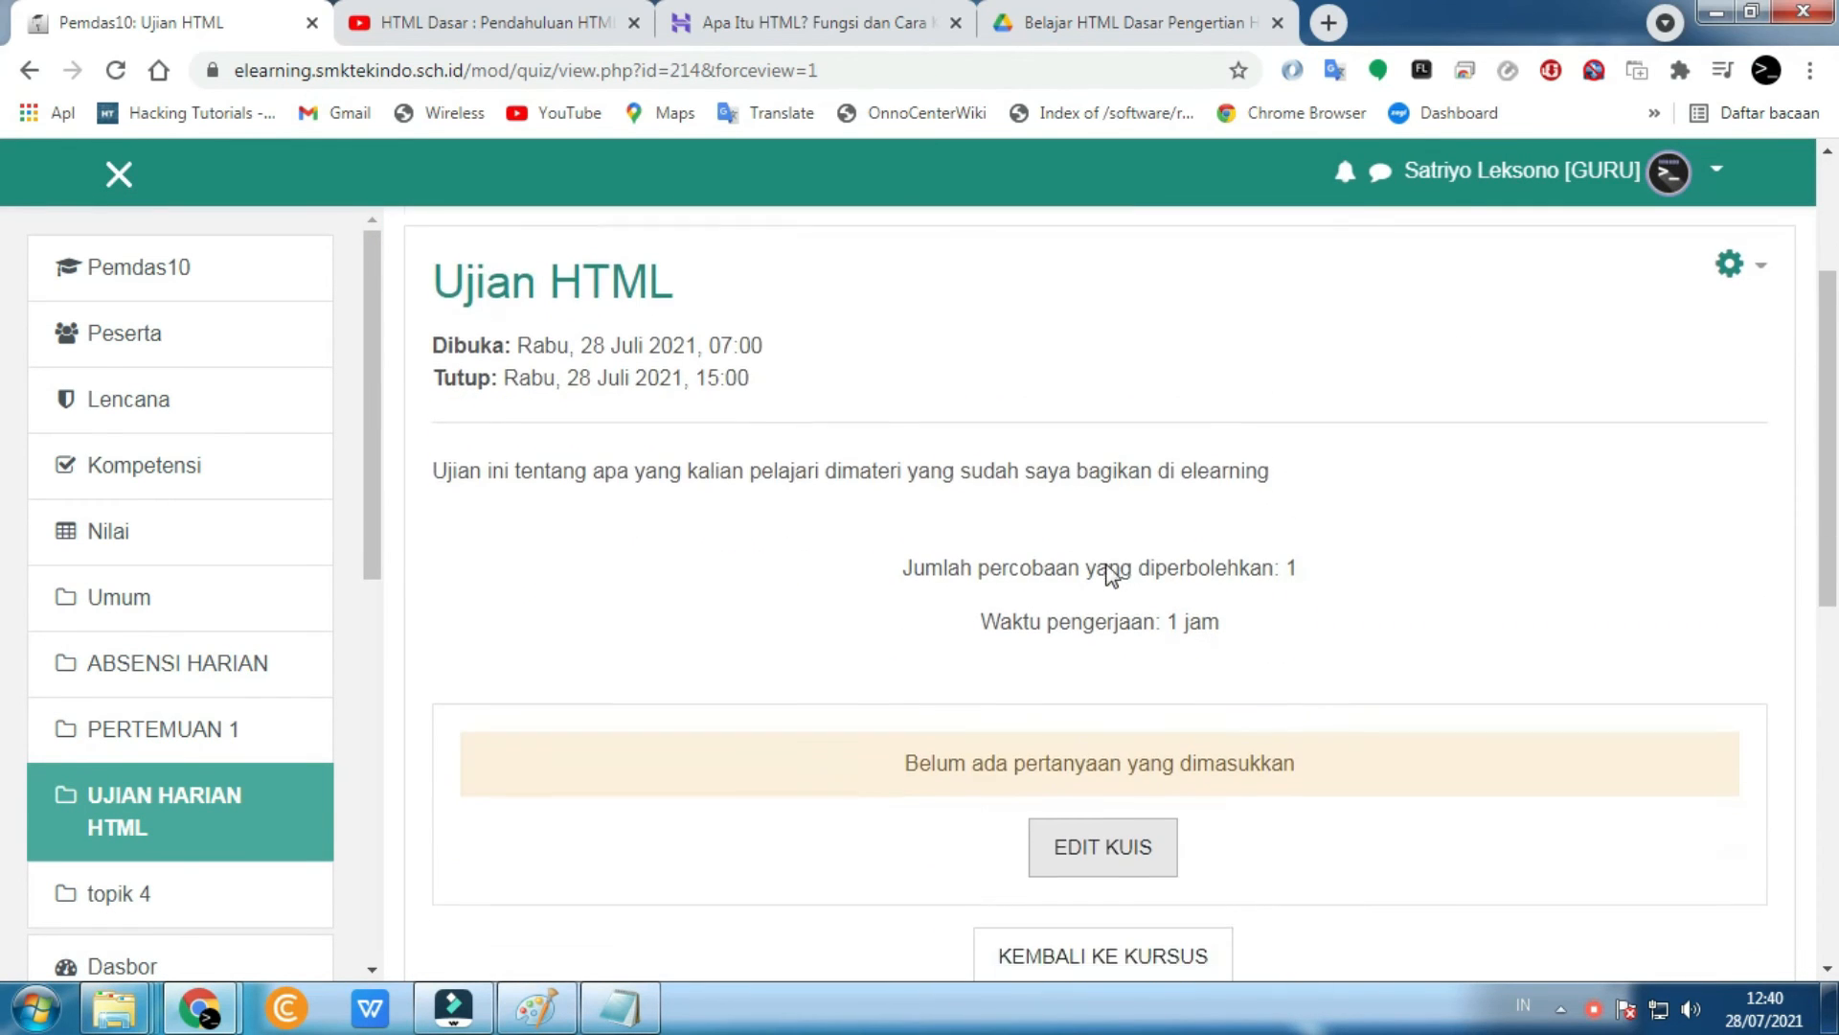
scroll(1284, 764, down, 2)
- In Edit Kuis, add a new Pilihan ganda (multiple-choice) question
click(1111, 709)
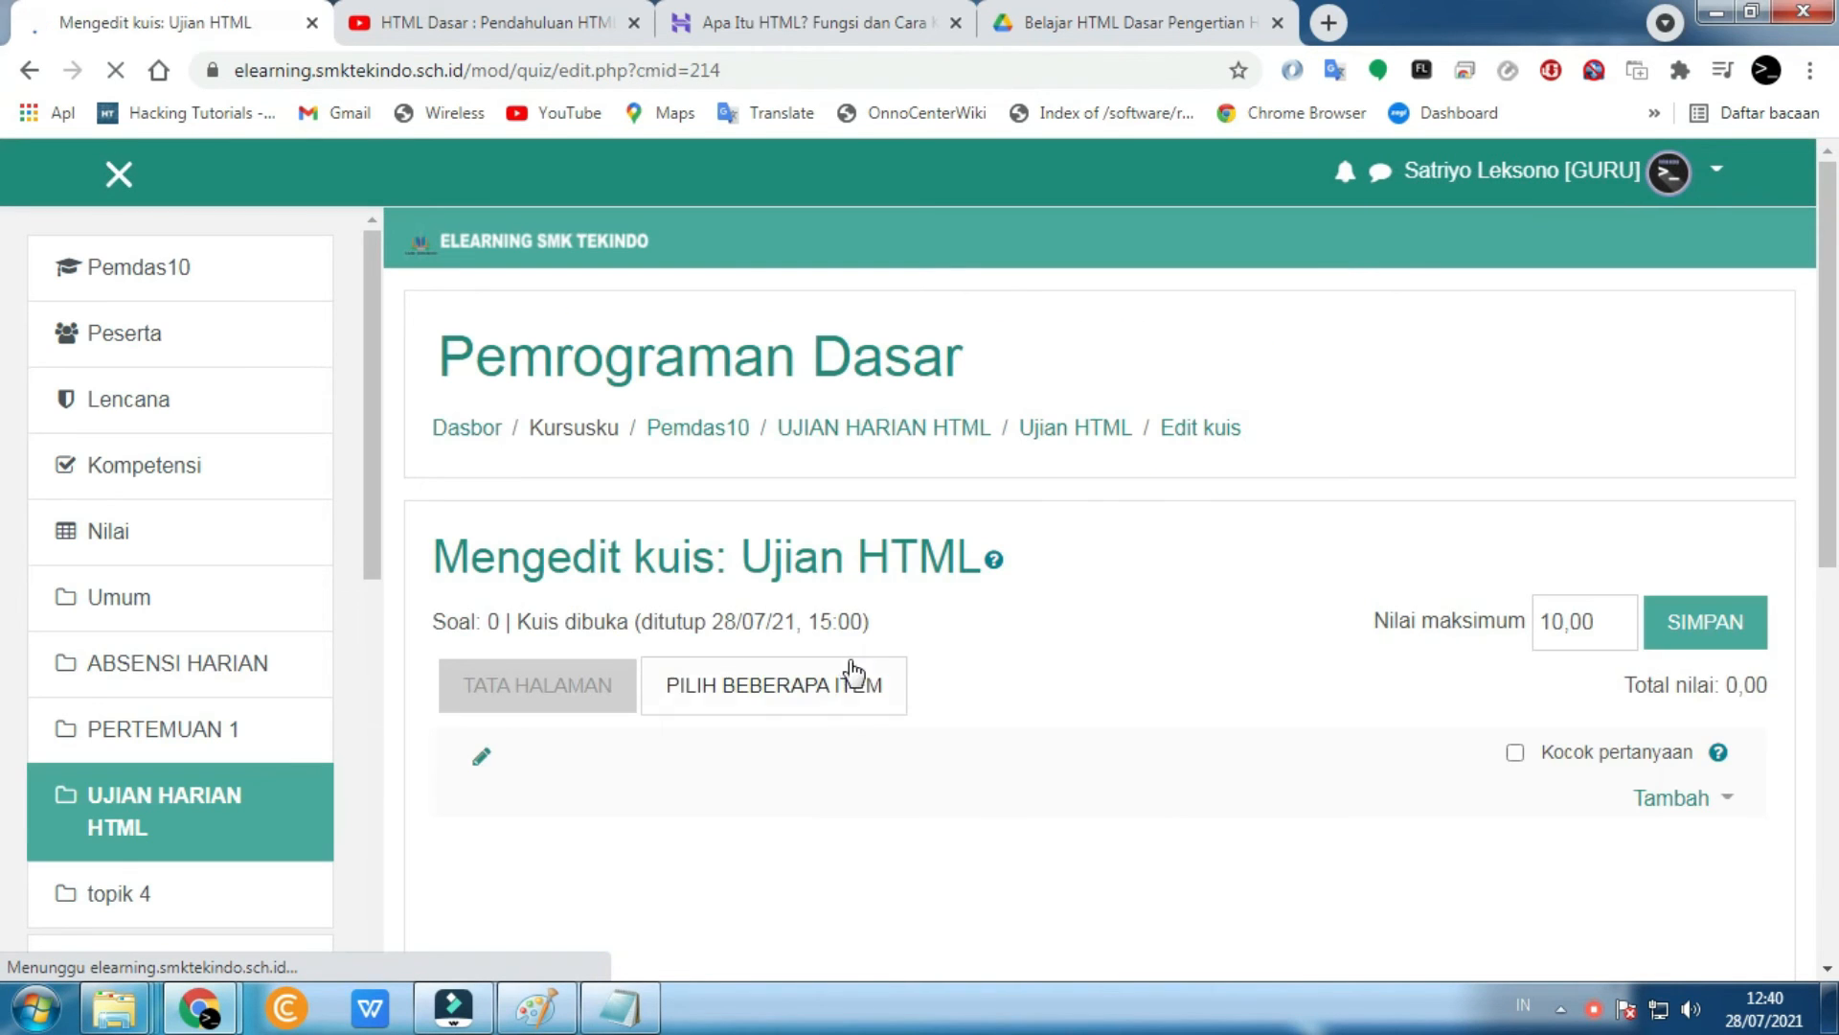
scroll(1187, 670, down, 1)
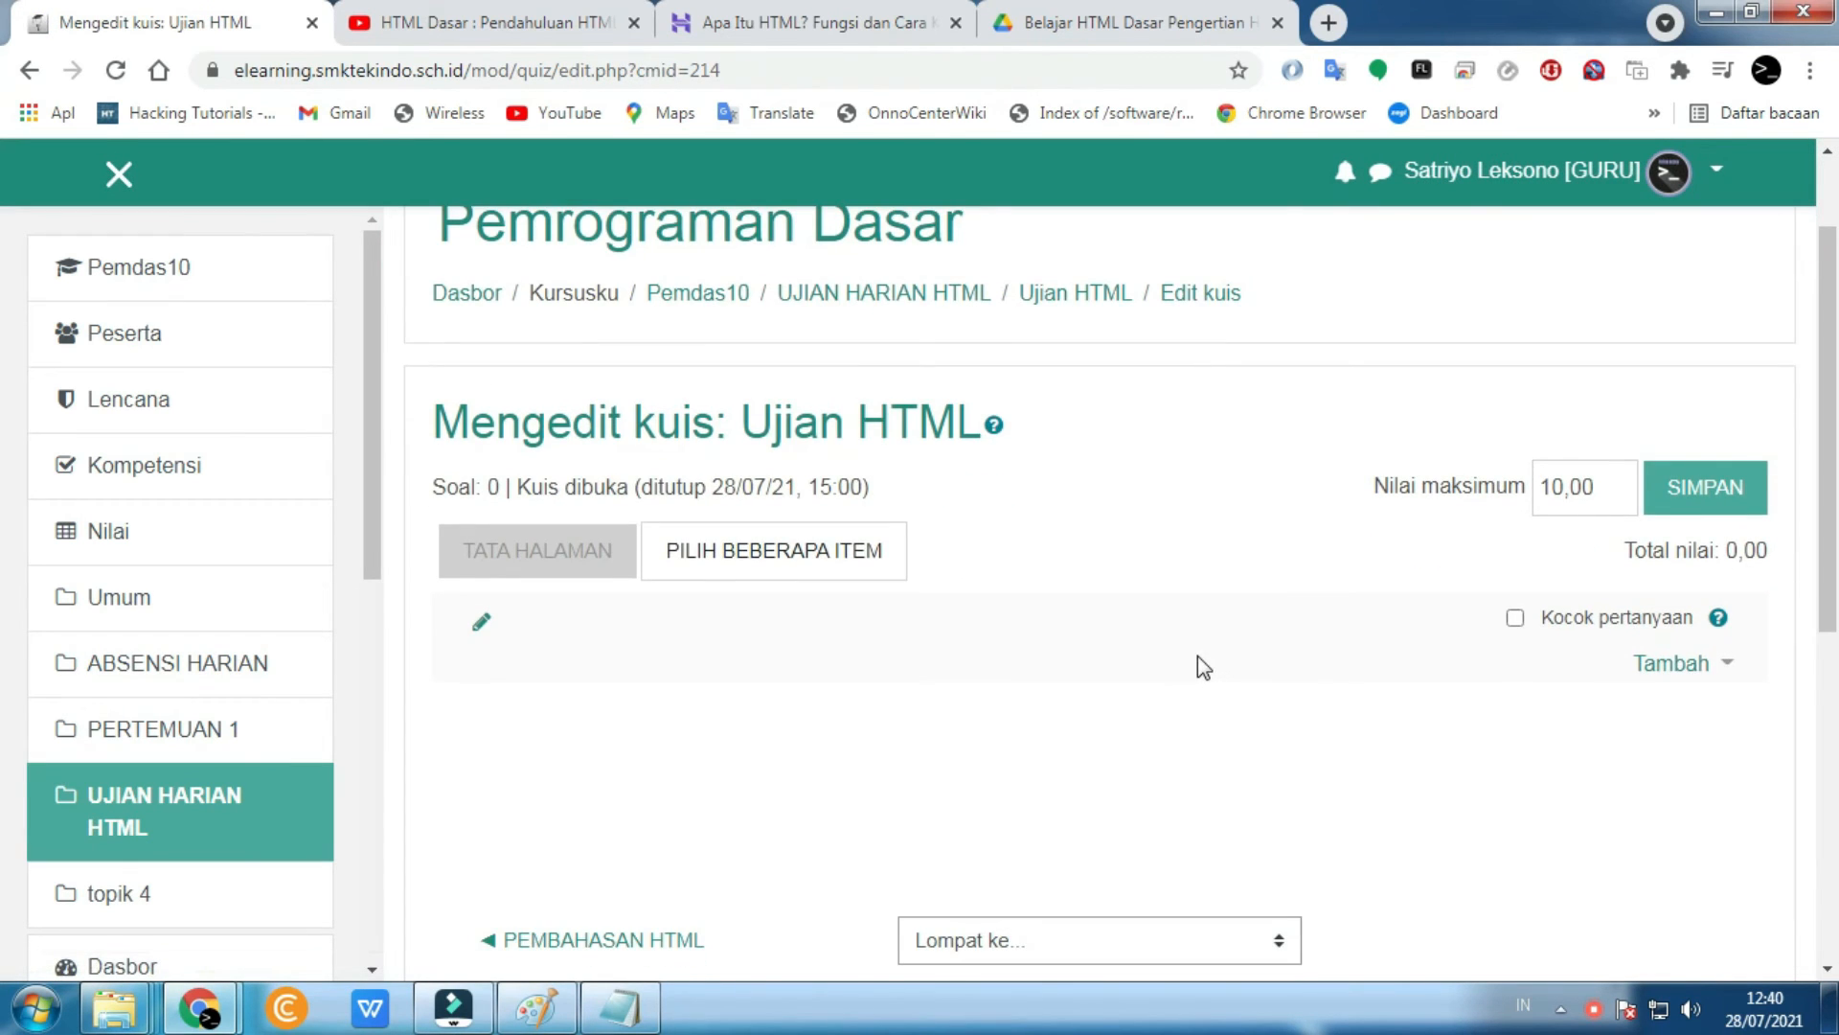
scroll(1198, 656, down, 2)
click(1679, 535)
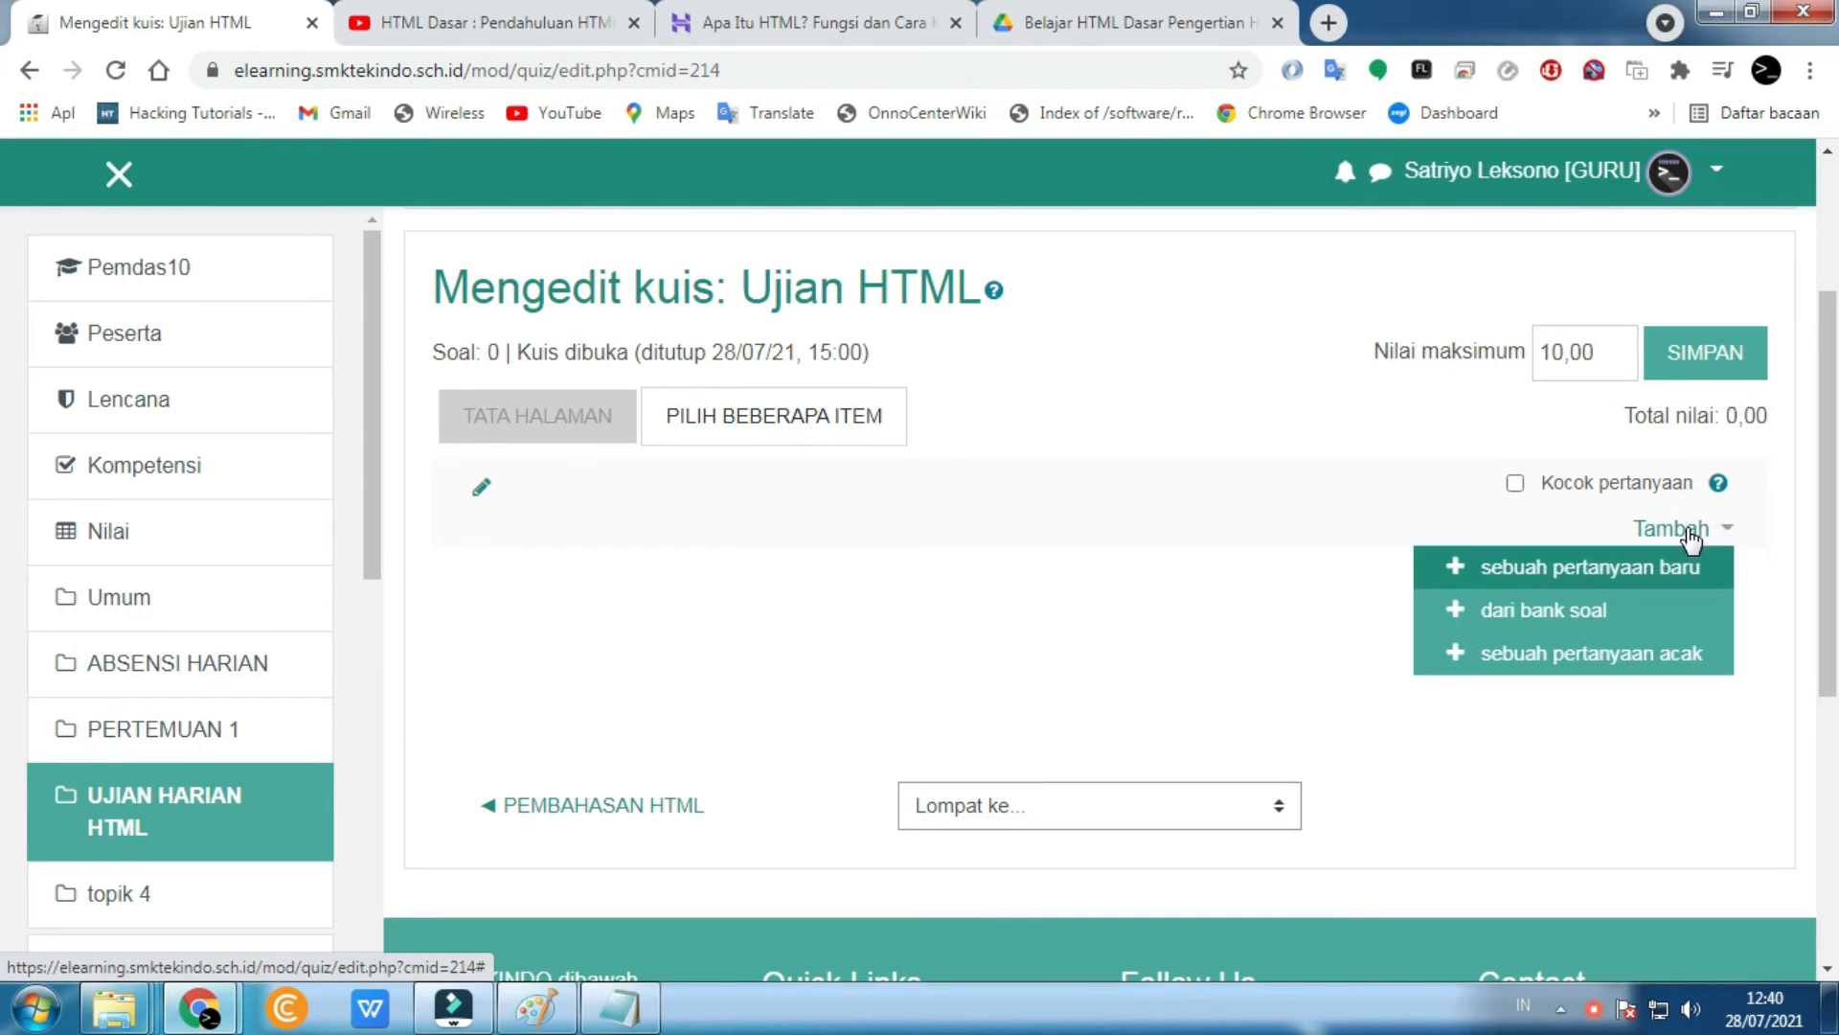
click(1530, 573)
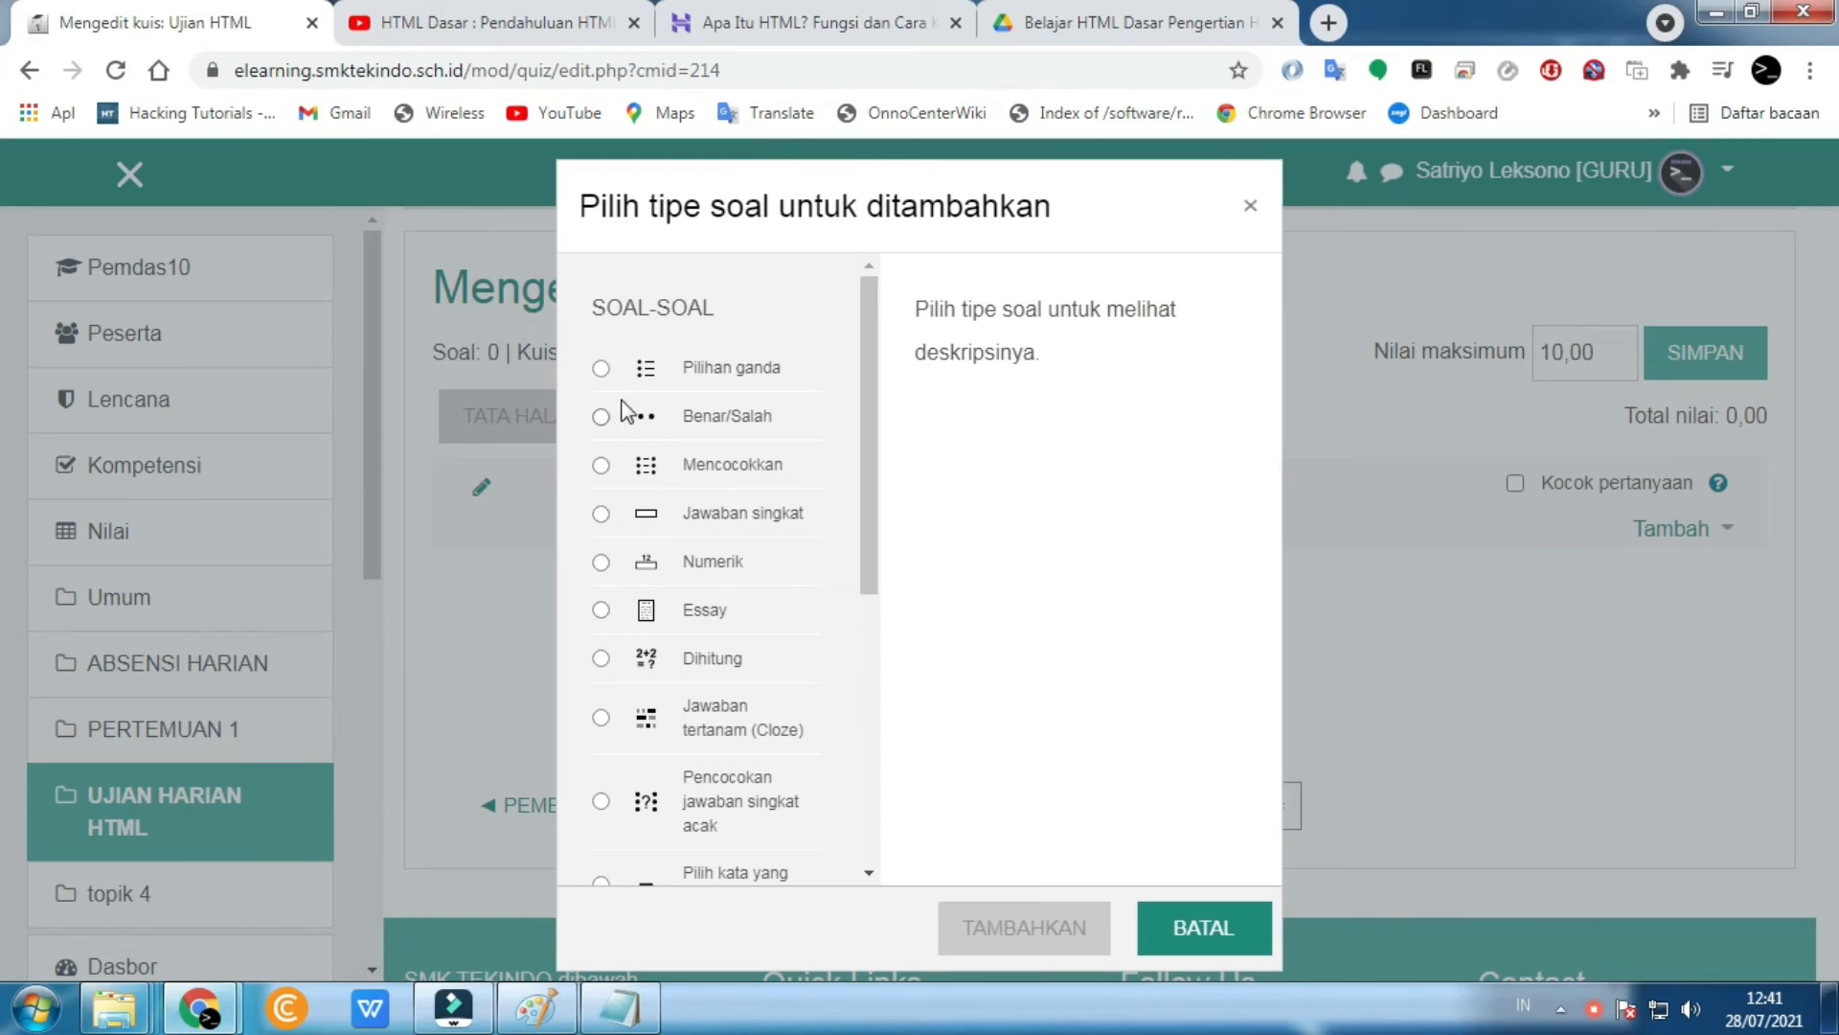
click(601, 369)
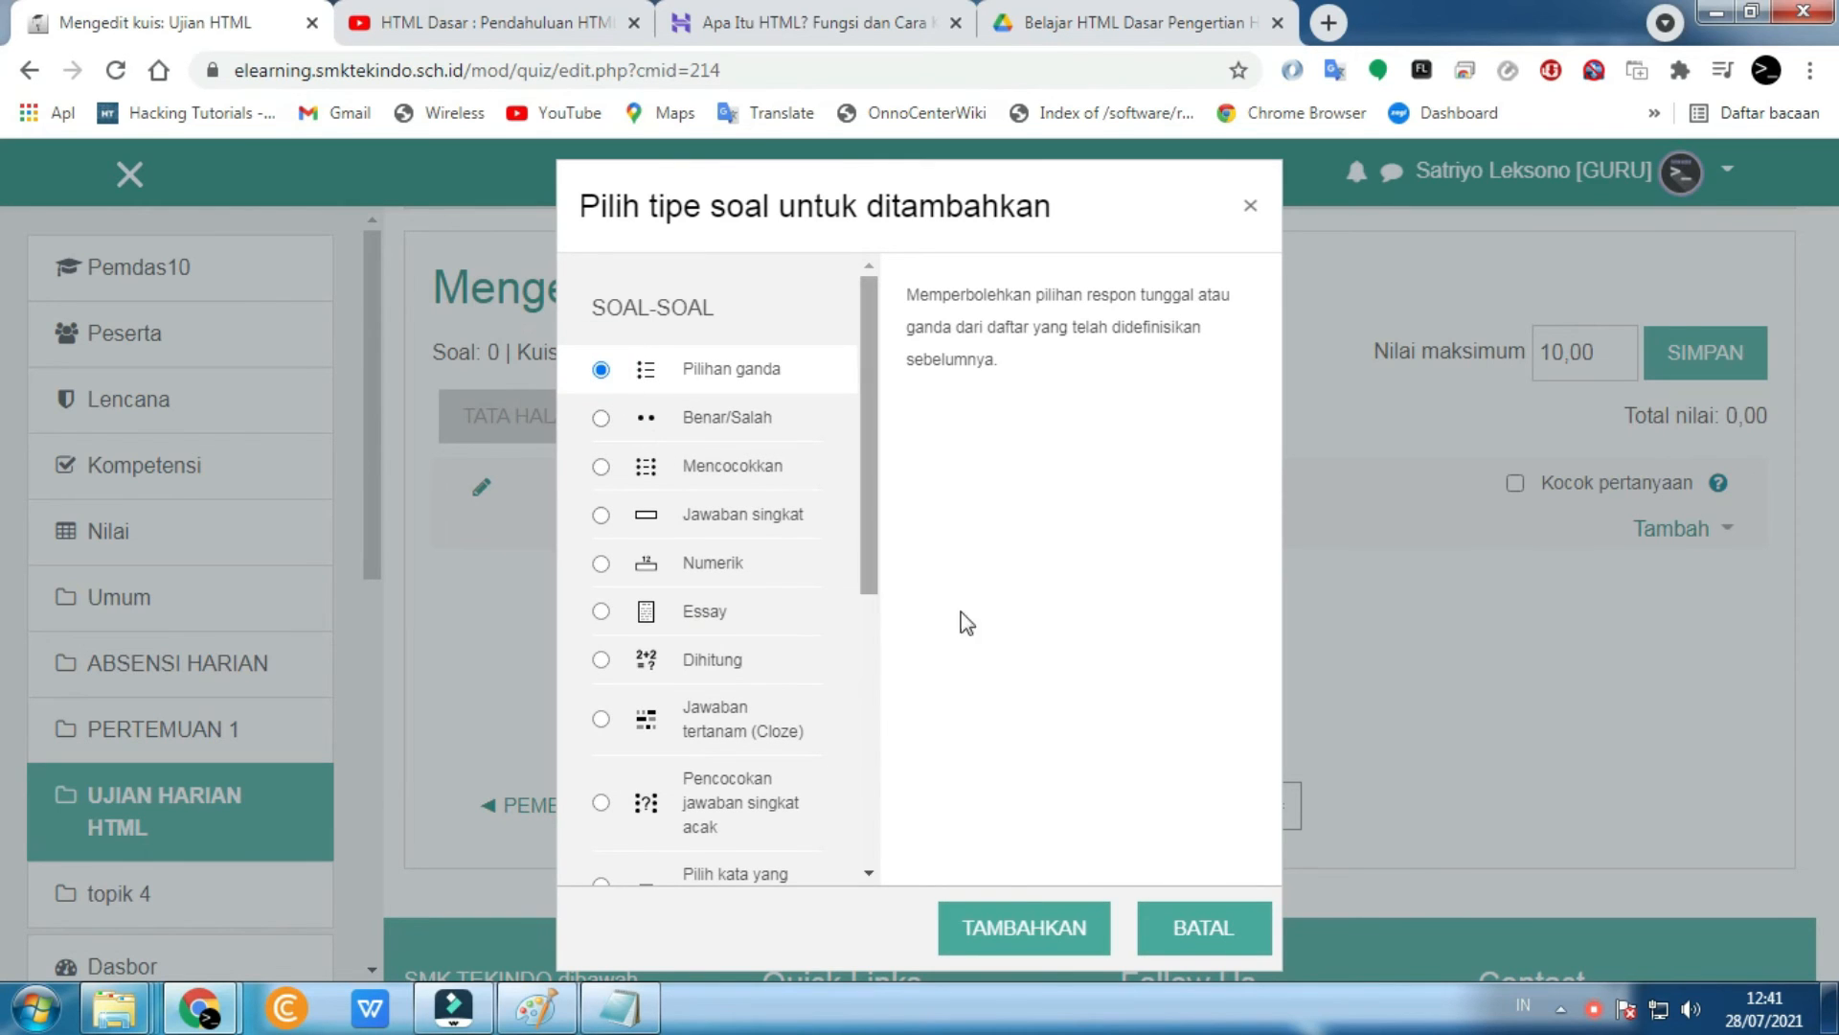
click(1079, 932)
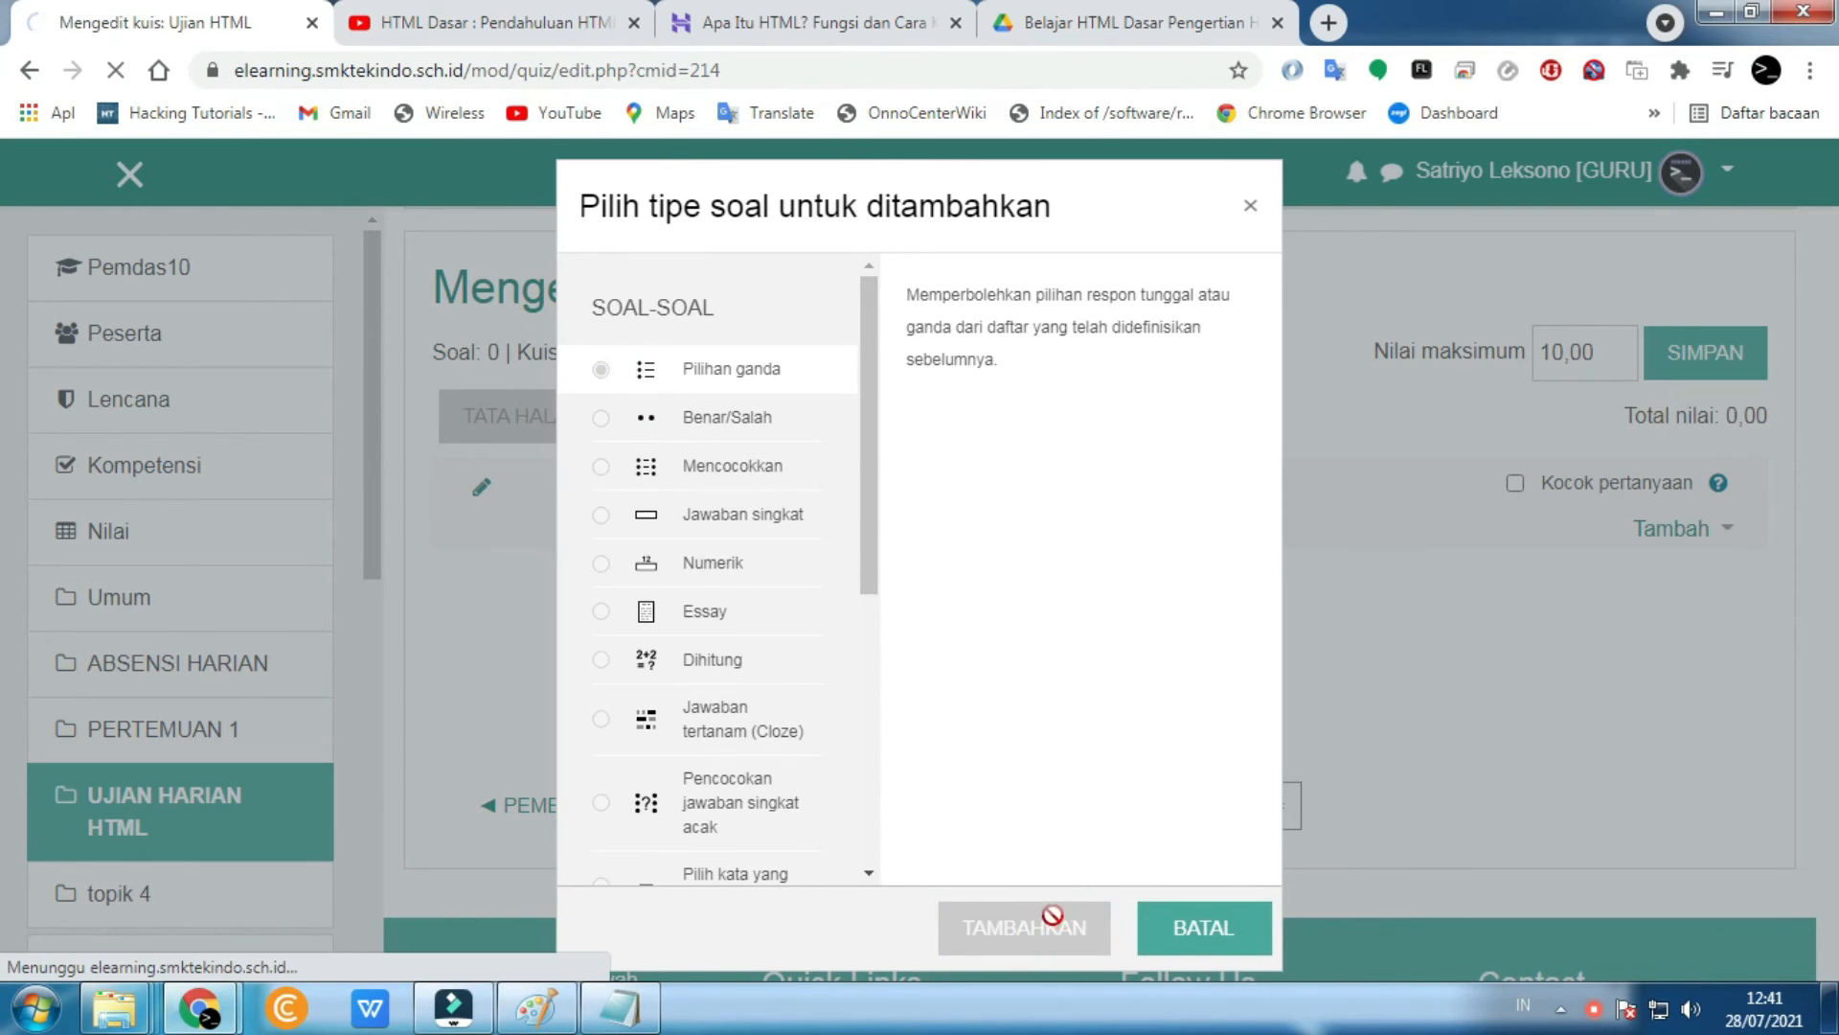
- Name the question 'Pengertian HTML'
scroll(961, 866, down, 4)
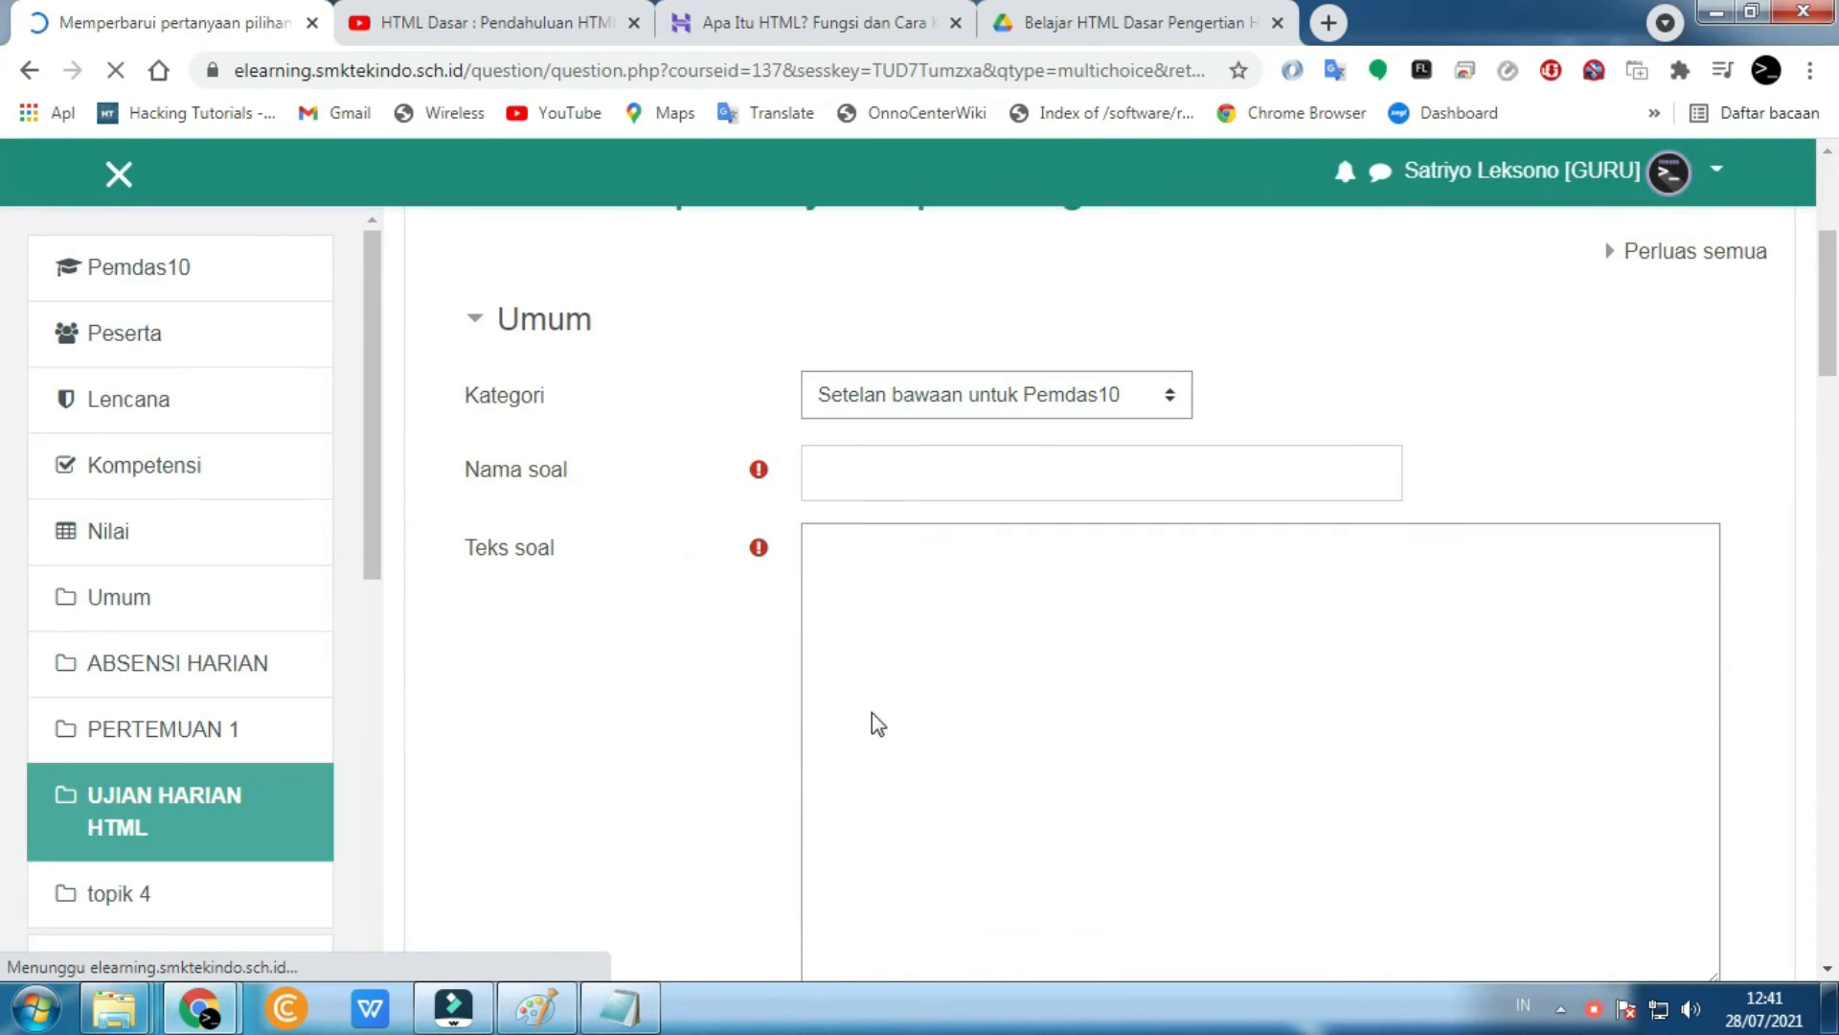
click(859, 491)
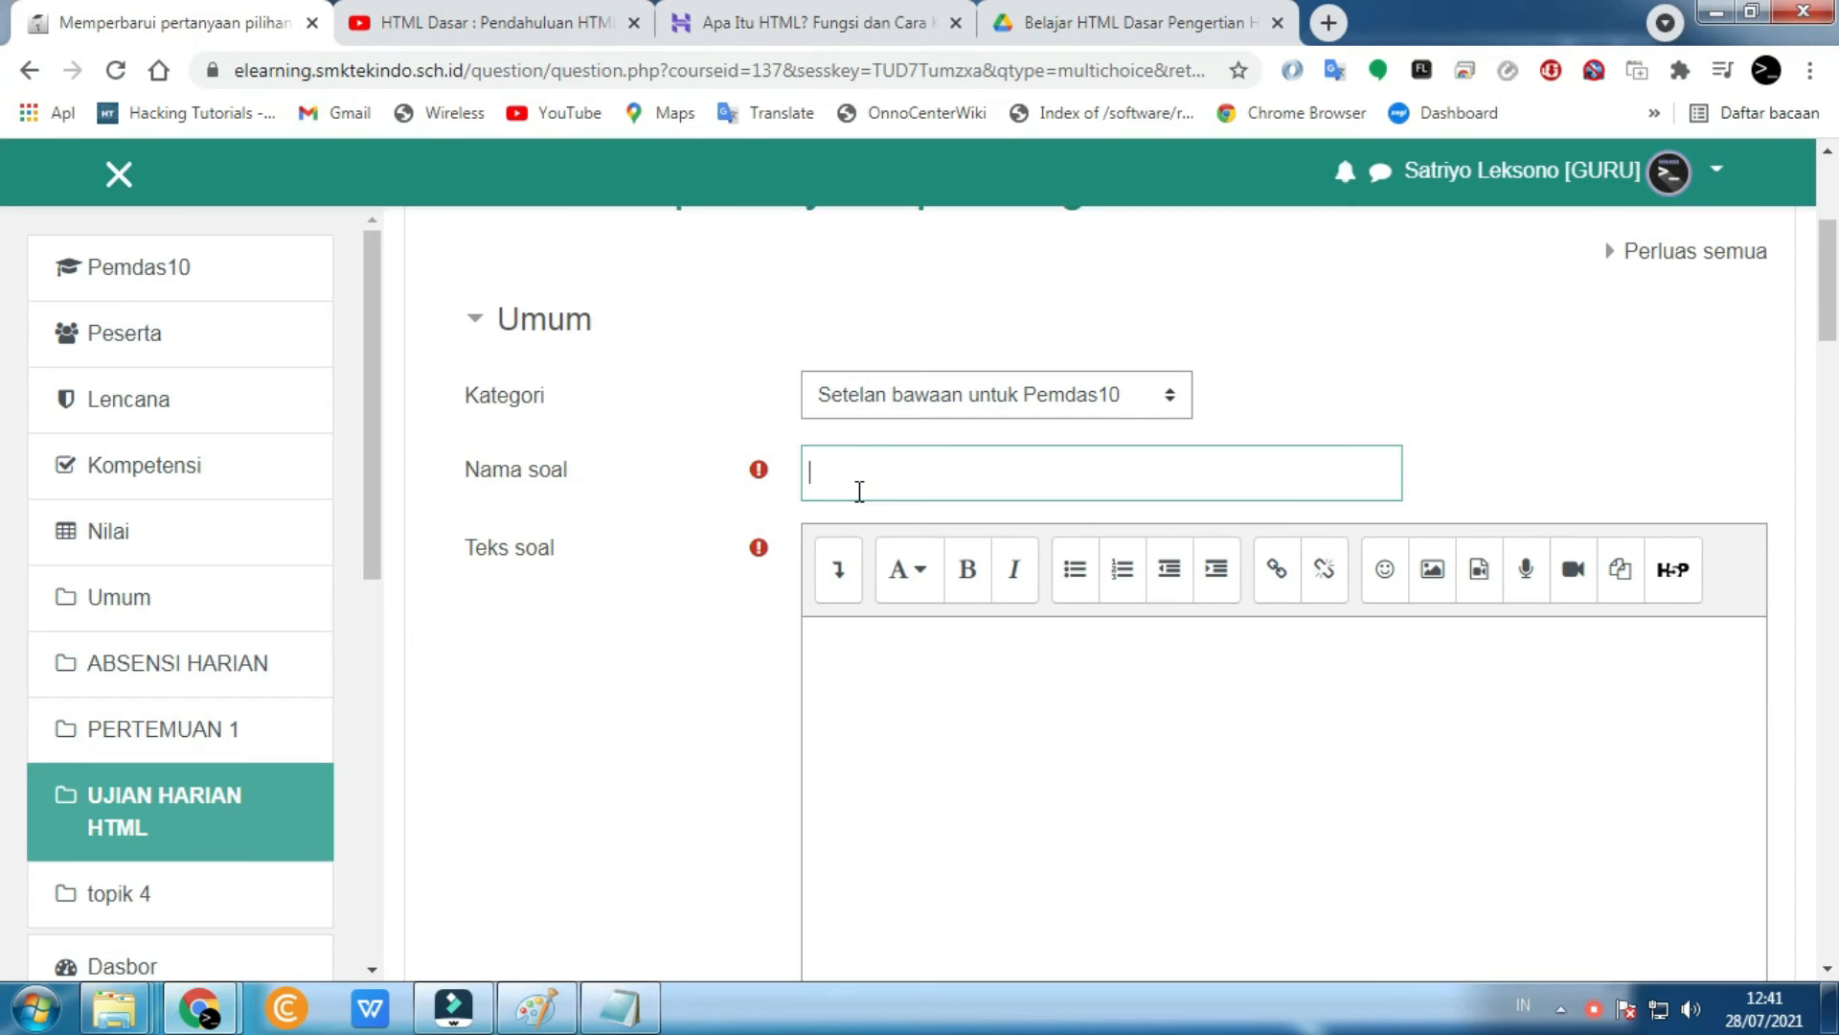
text(Penge)
key(BackSpace)
key(BackSpace)
key(BackSpace)
key(BackSpace)
key(BackSpace)
key(BackSpace)
key(BackSpace)
key(BackSpace)
key(BackSpace)
key(BackSpace)
text(Pengertian HTM)
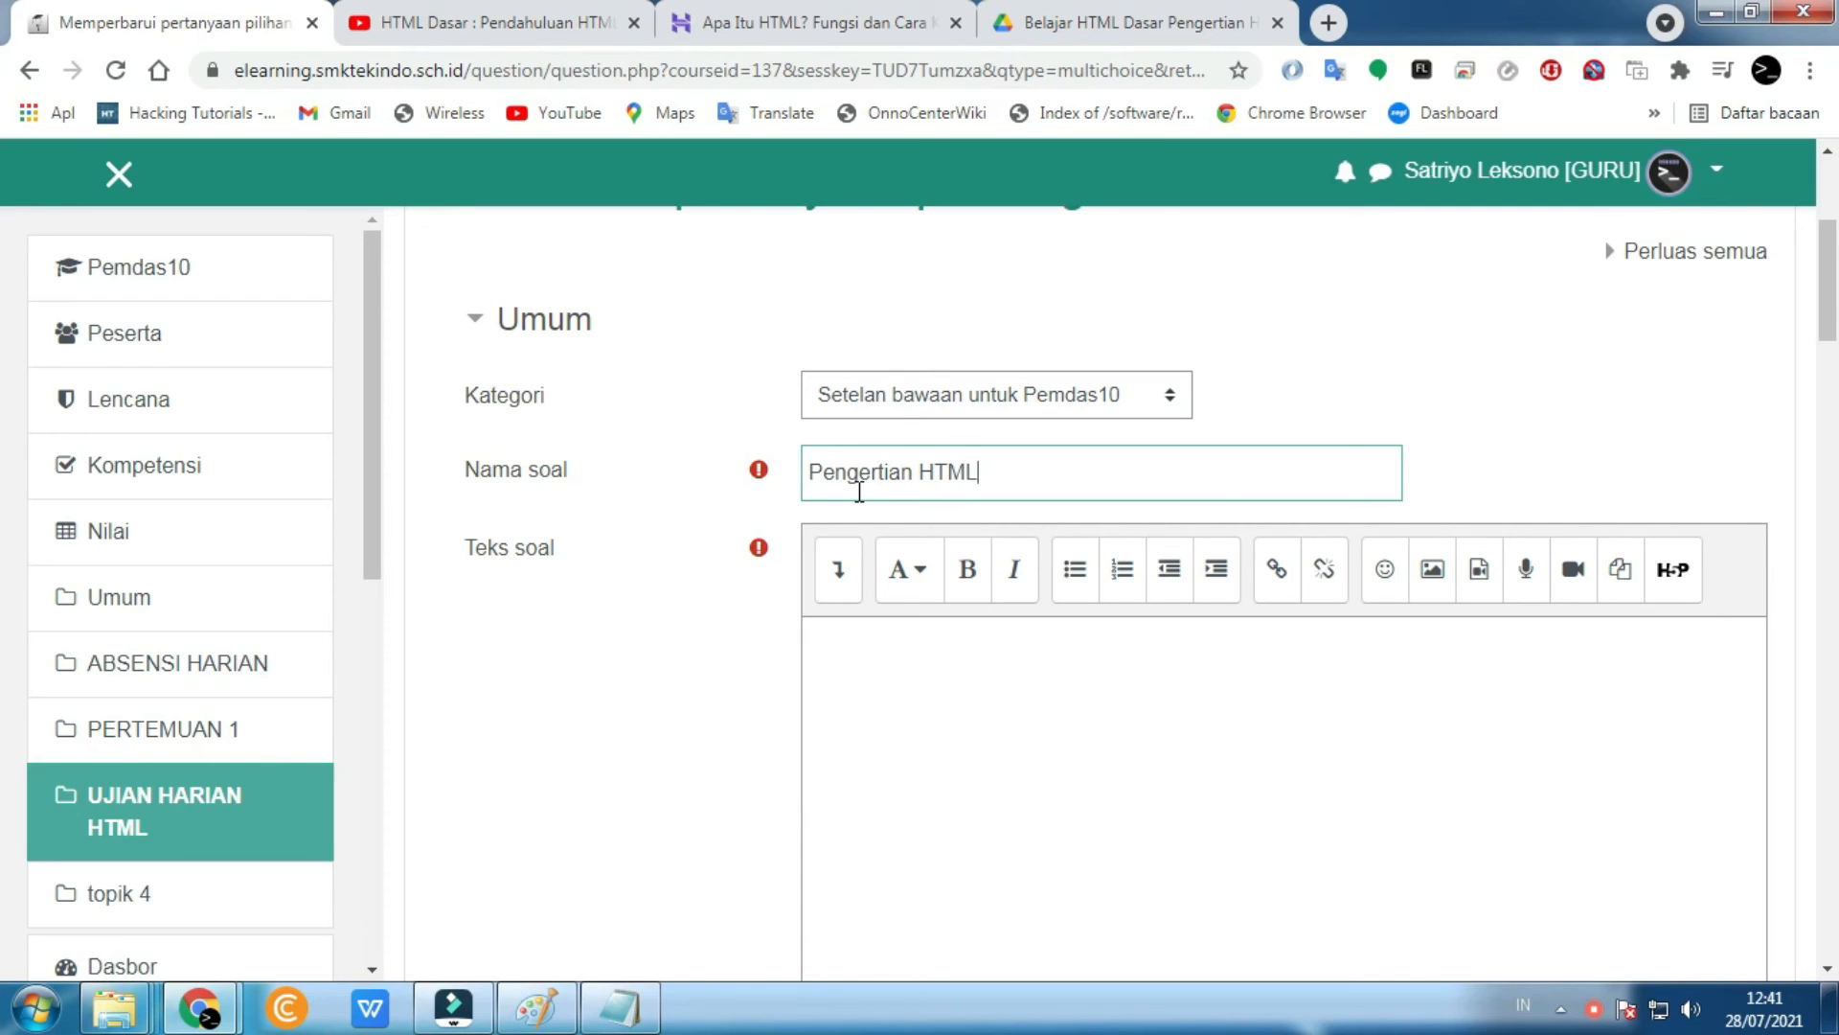
text(L)
- Enter the question text 'HTML adalah singkatan dari ?'
click(905, 647)
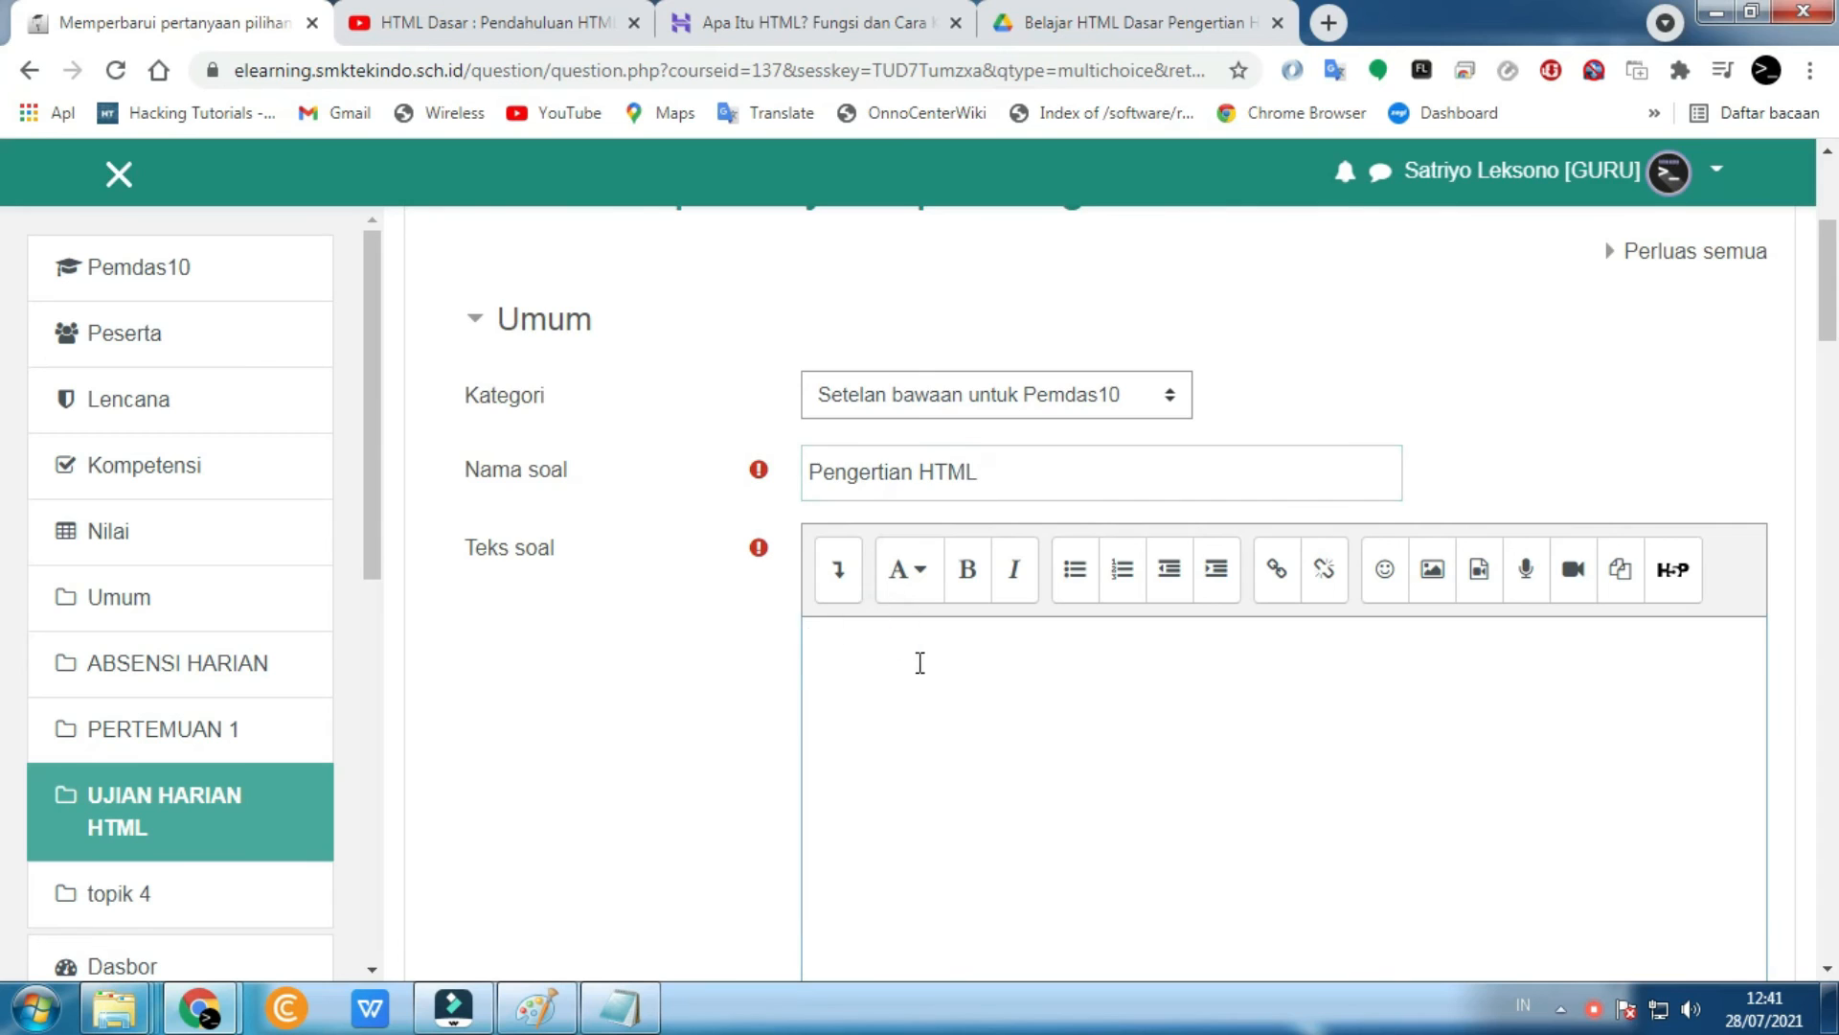
scroll(920, 657, down, 2)
scroll(921, 659, up, 1)
text(HTML adalah singkatan dari ?)
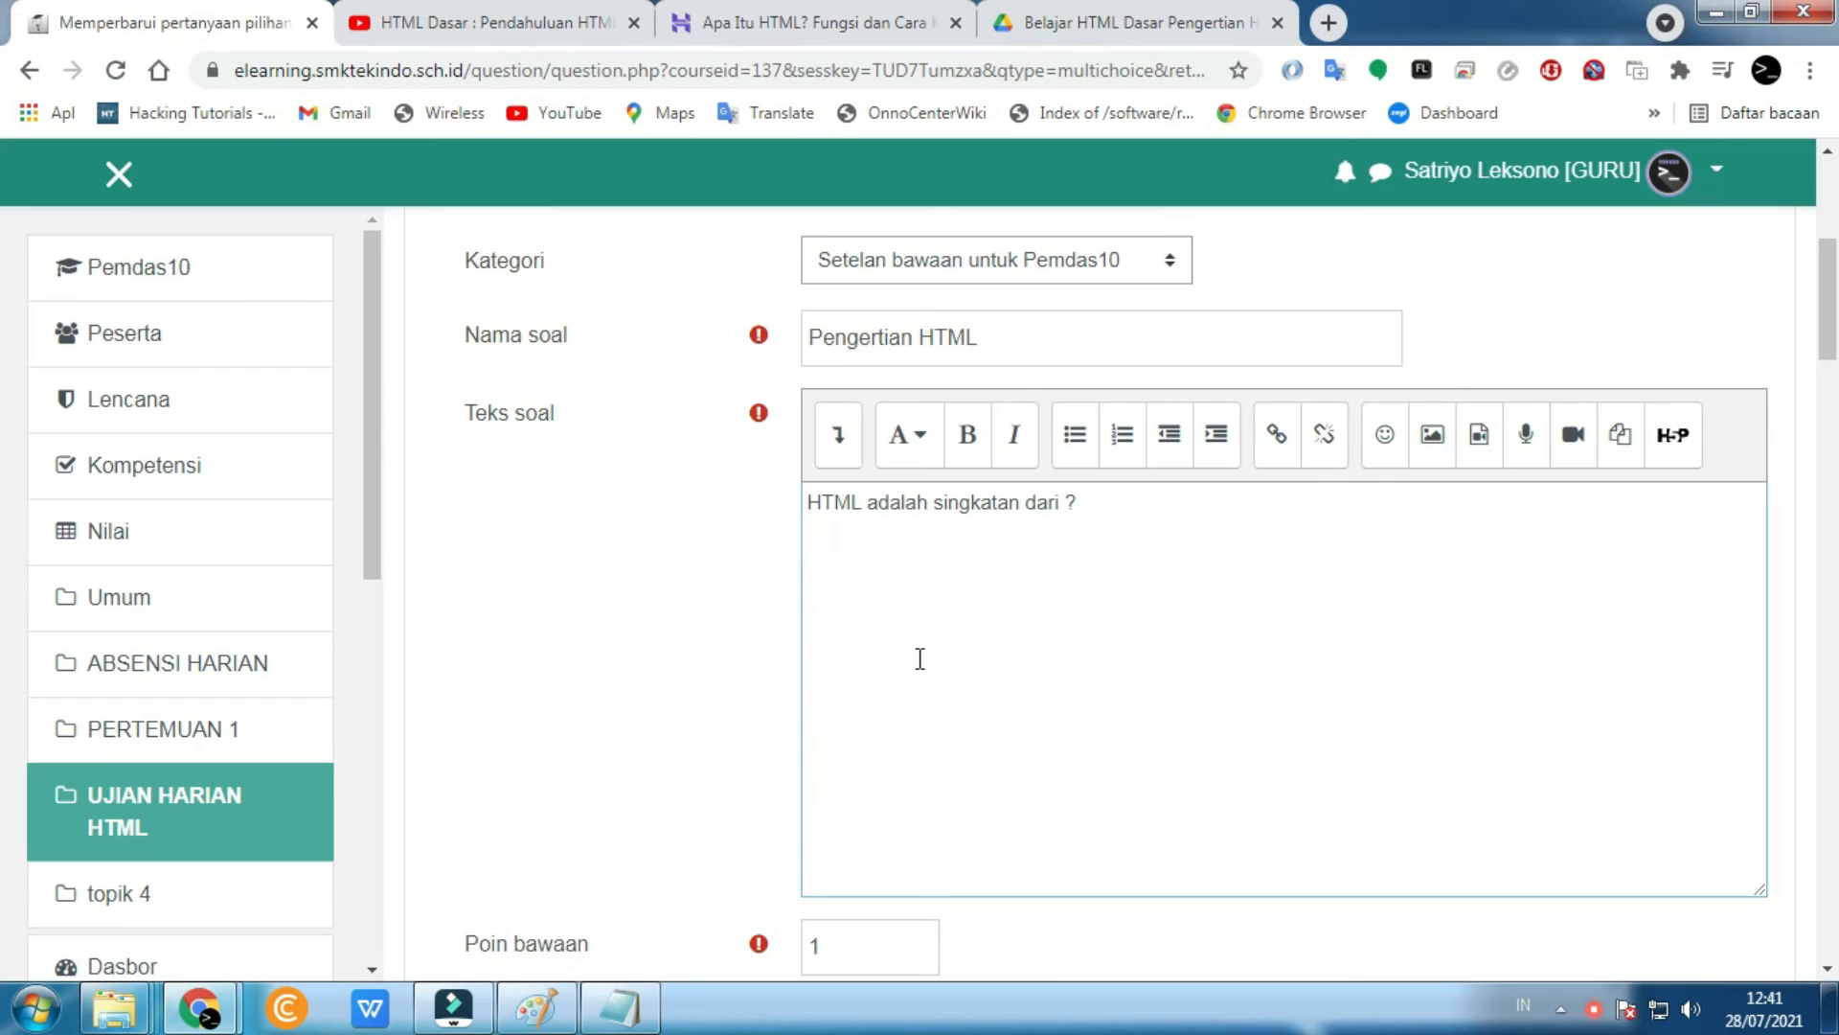
- Select the default mark value of 1
scroll(920, 658, down, 4)
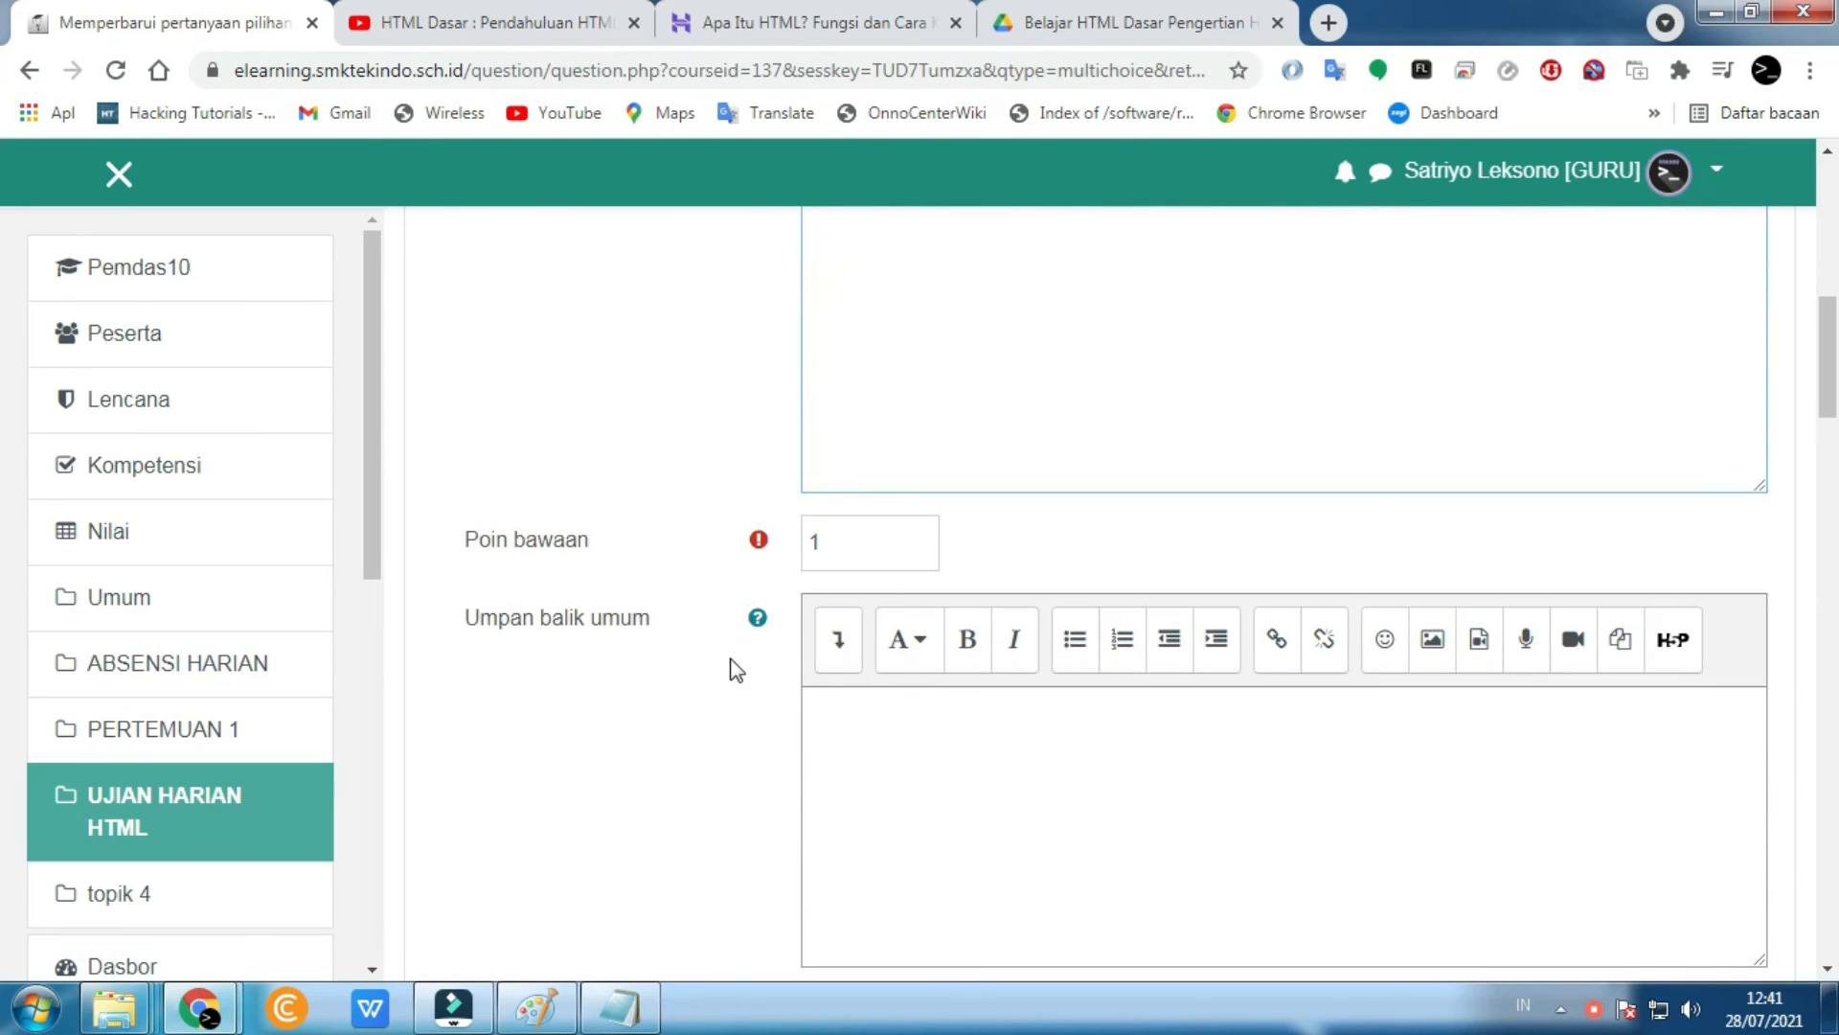
double_click(829, 541)
click(853, 546)
drag(854, 541, 762, 542)
click(830, 552)
drag(854, 539, 807, 546)
- Move down the form to the Pilih 1 answer editor
scroll(766, 667, down, 5)
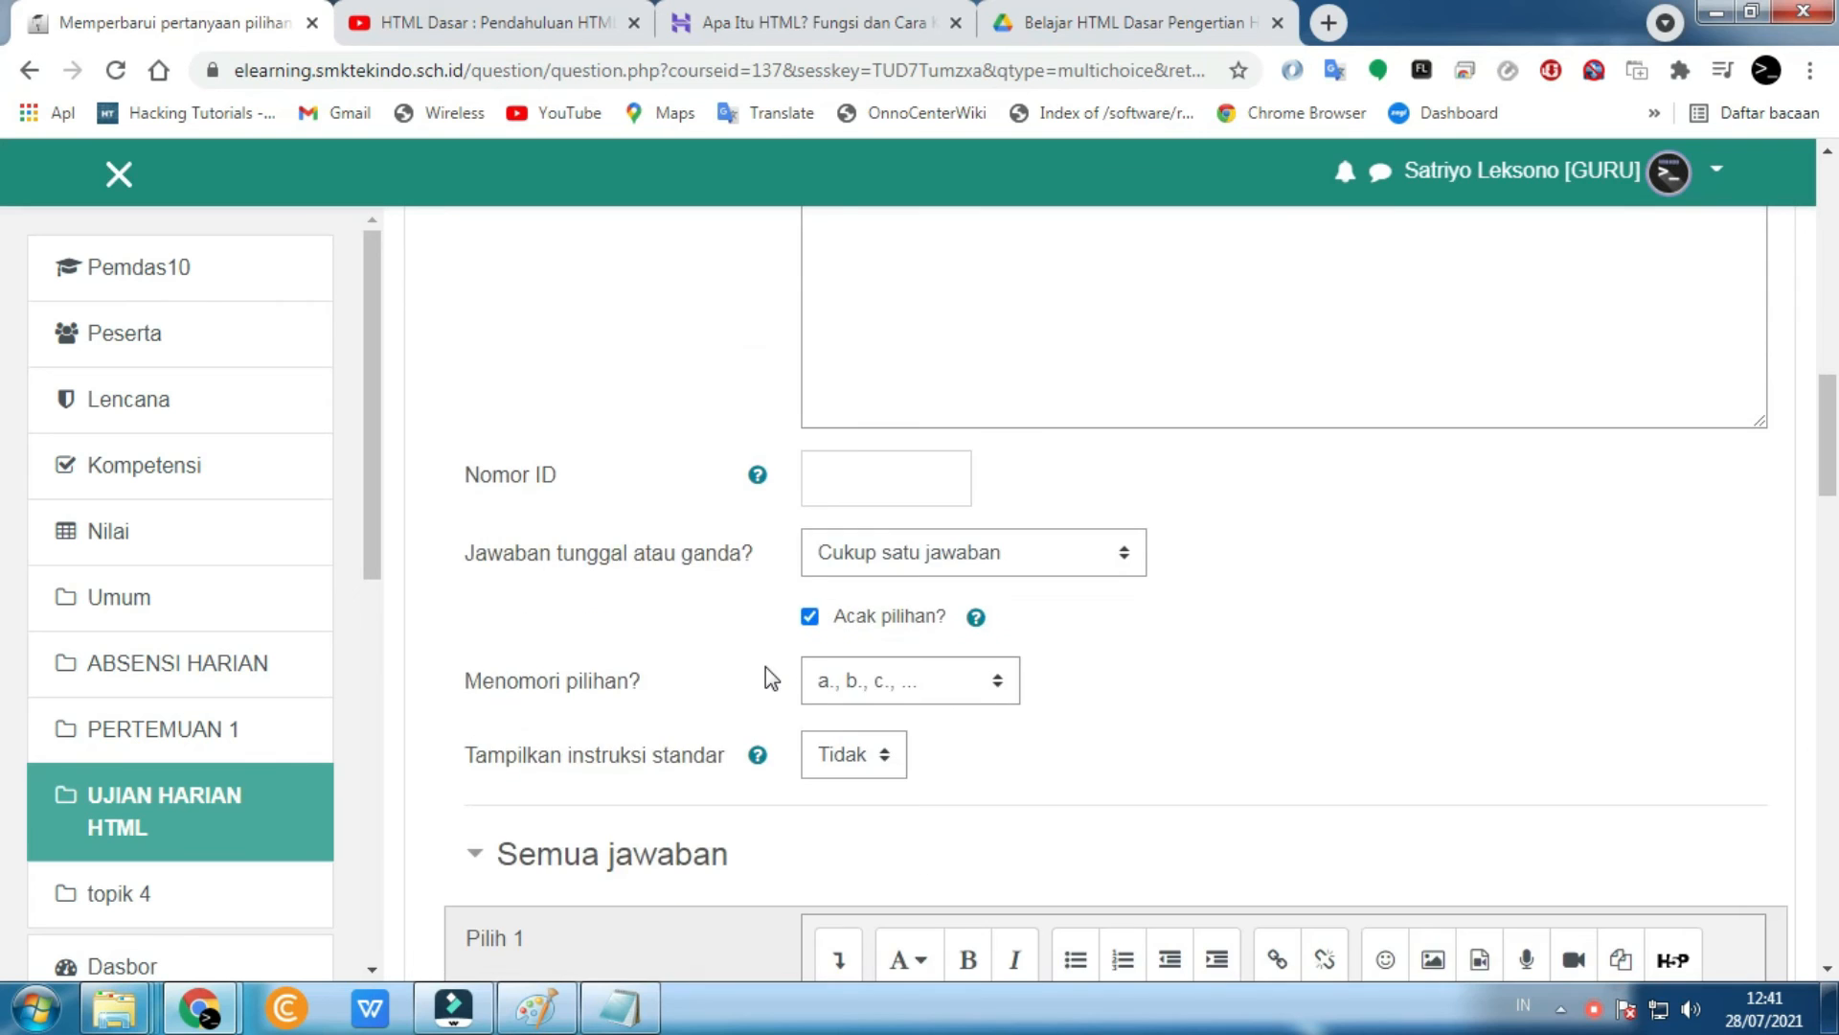
scroll(766, 667, down, 1)
click(812, 481)
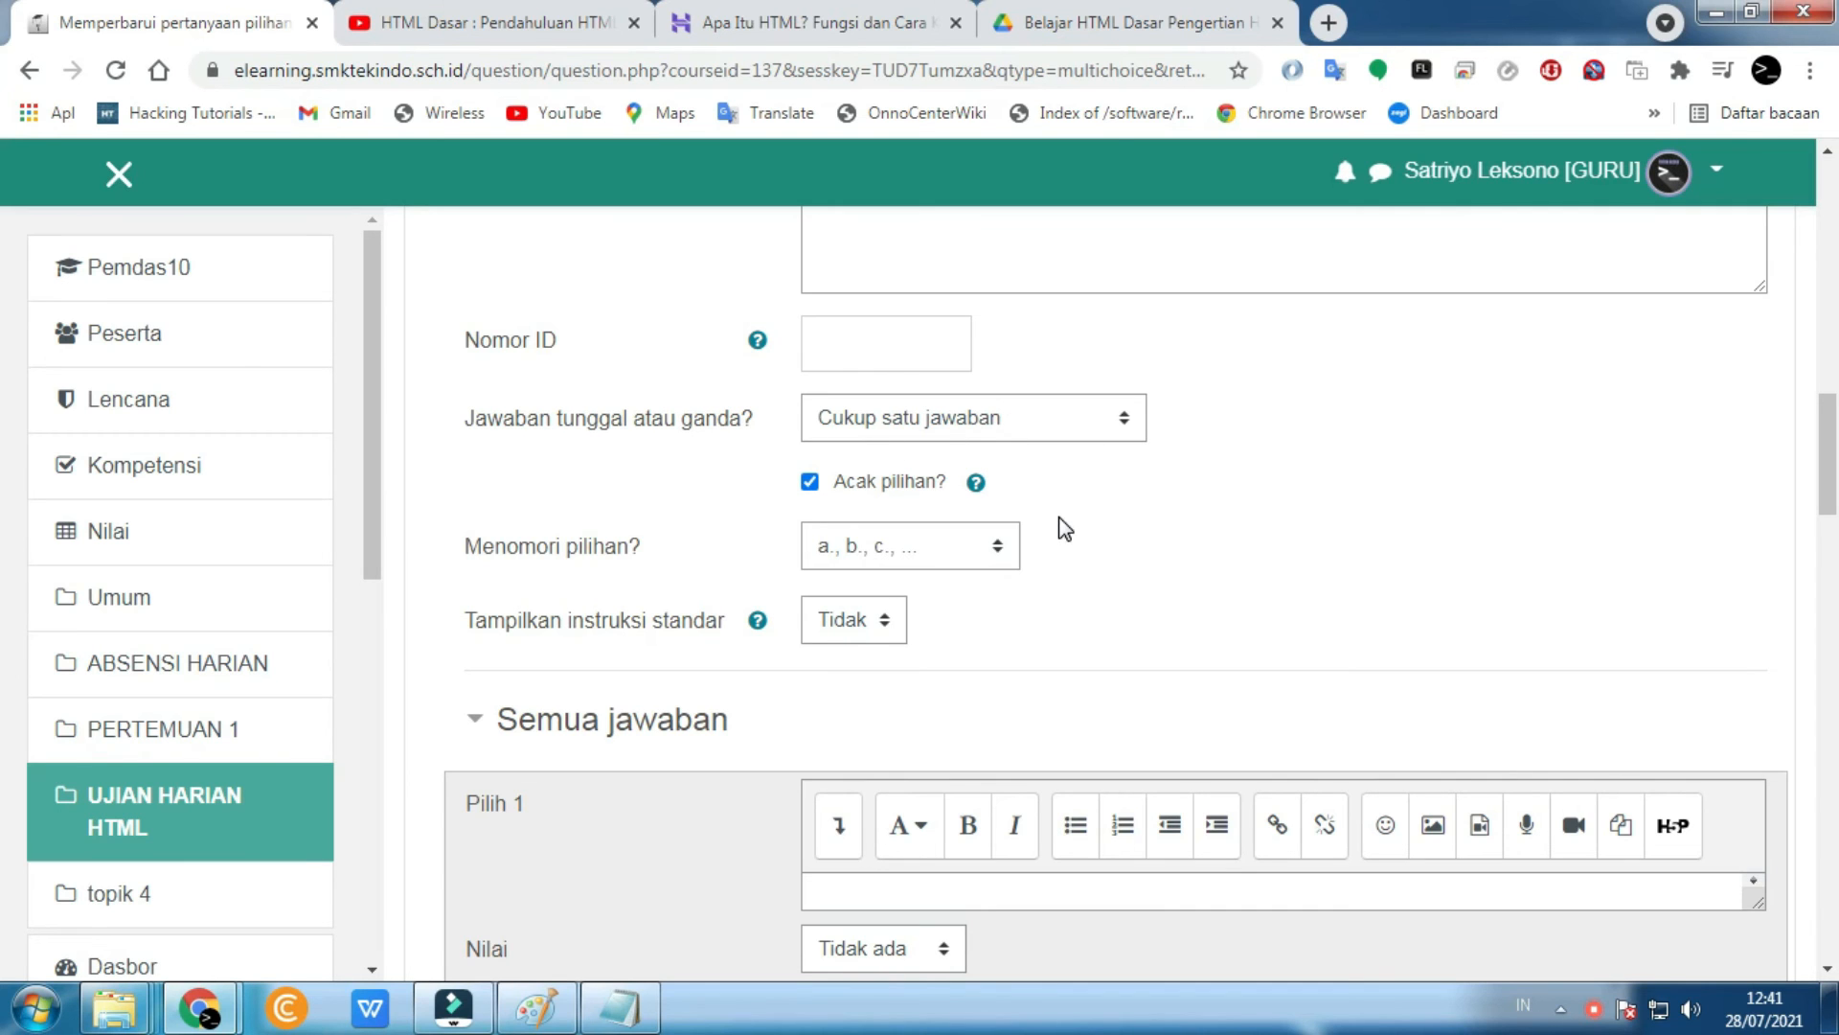
scroll(1057, 527, down, 3)
scroll(1057, 527, down, 1)
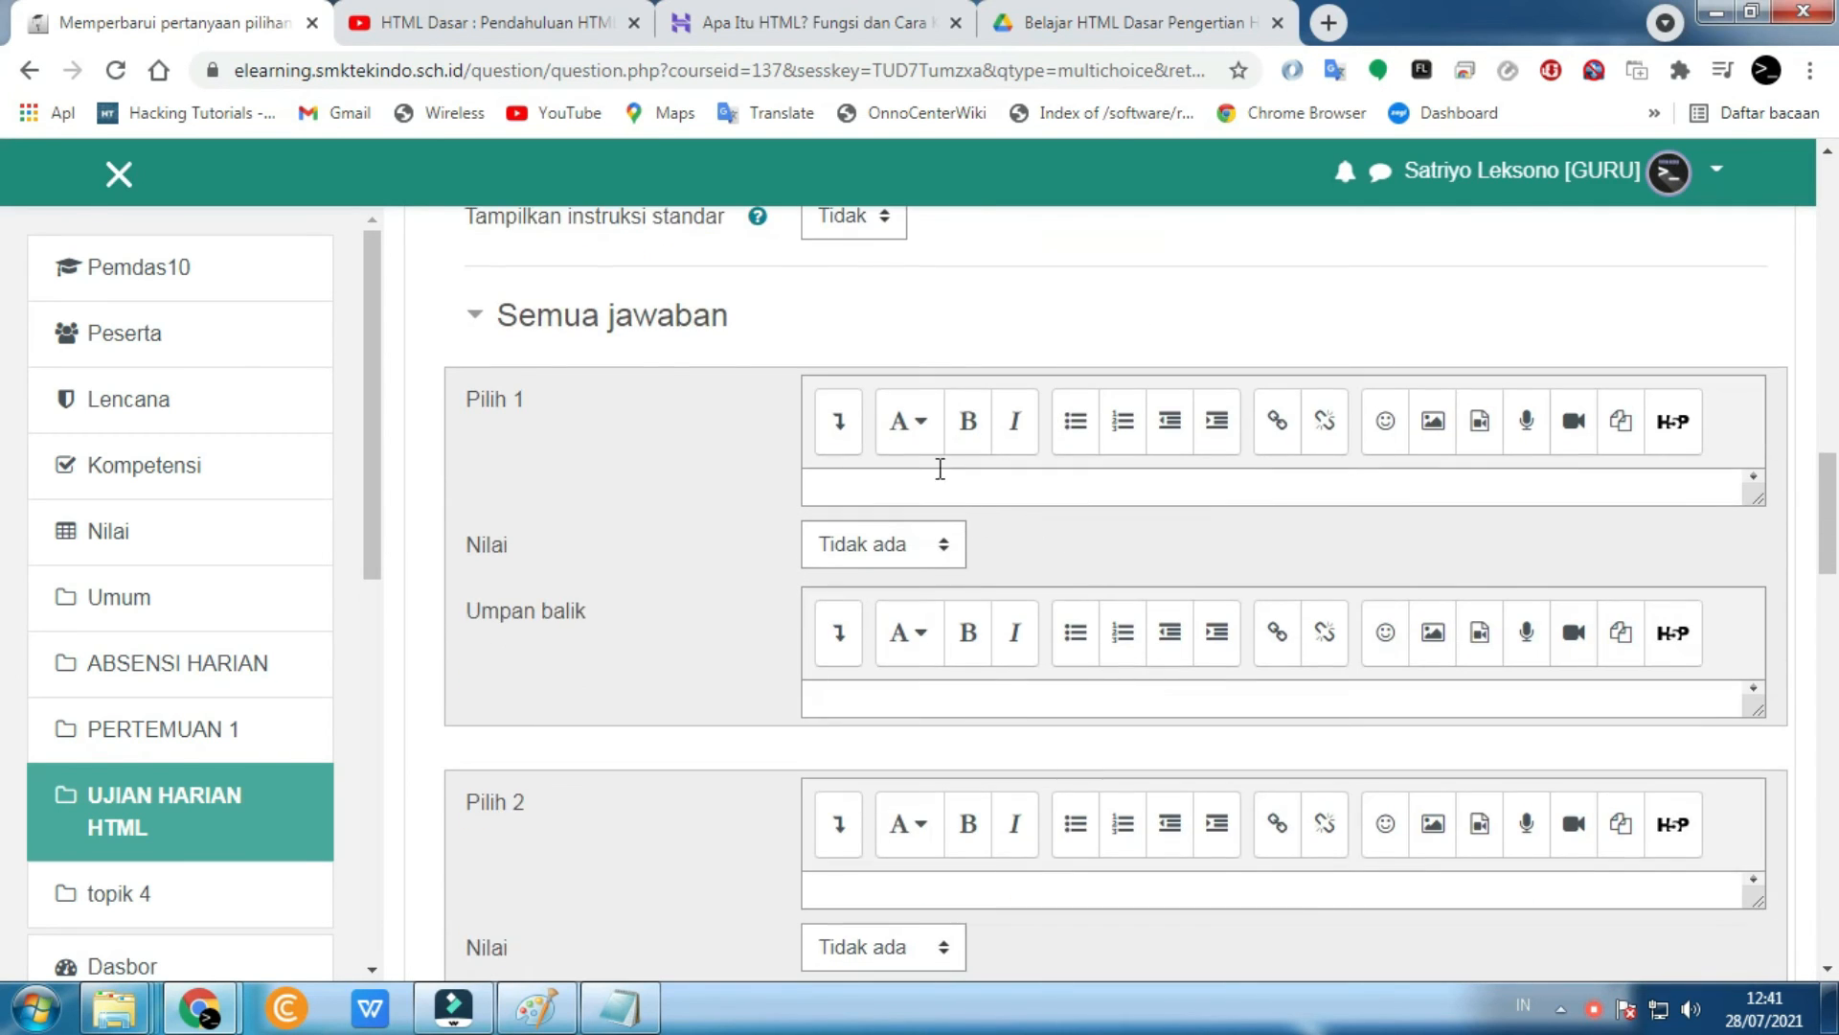
click(918, 494)
- Select 'Hypertext Markup Language' in the Hostinger HTML article and return to the Moodle question form
click(771, 23)
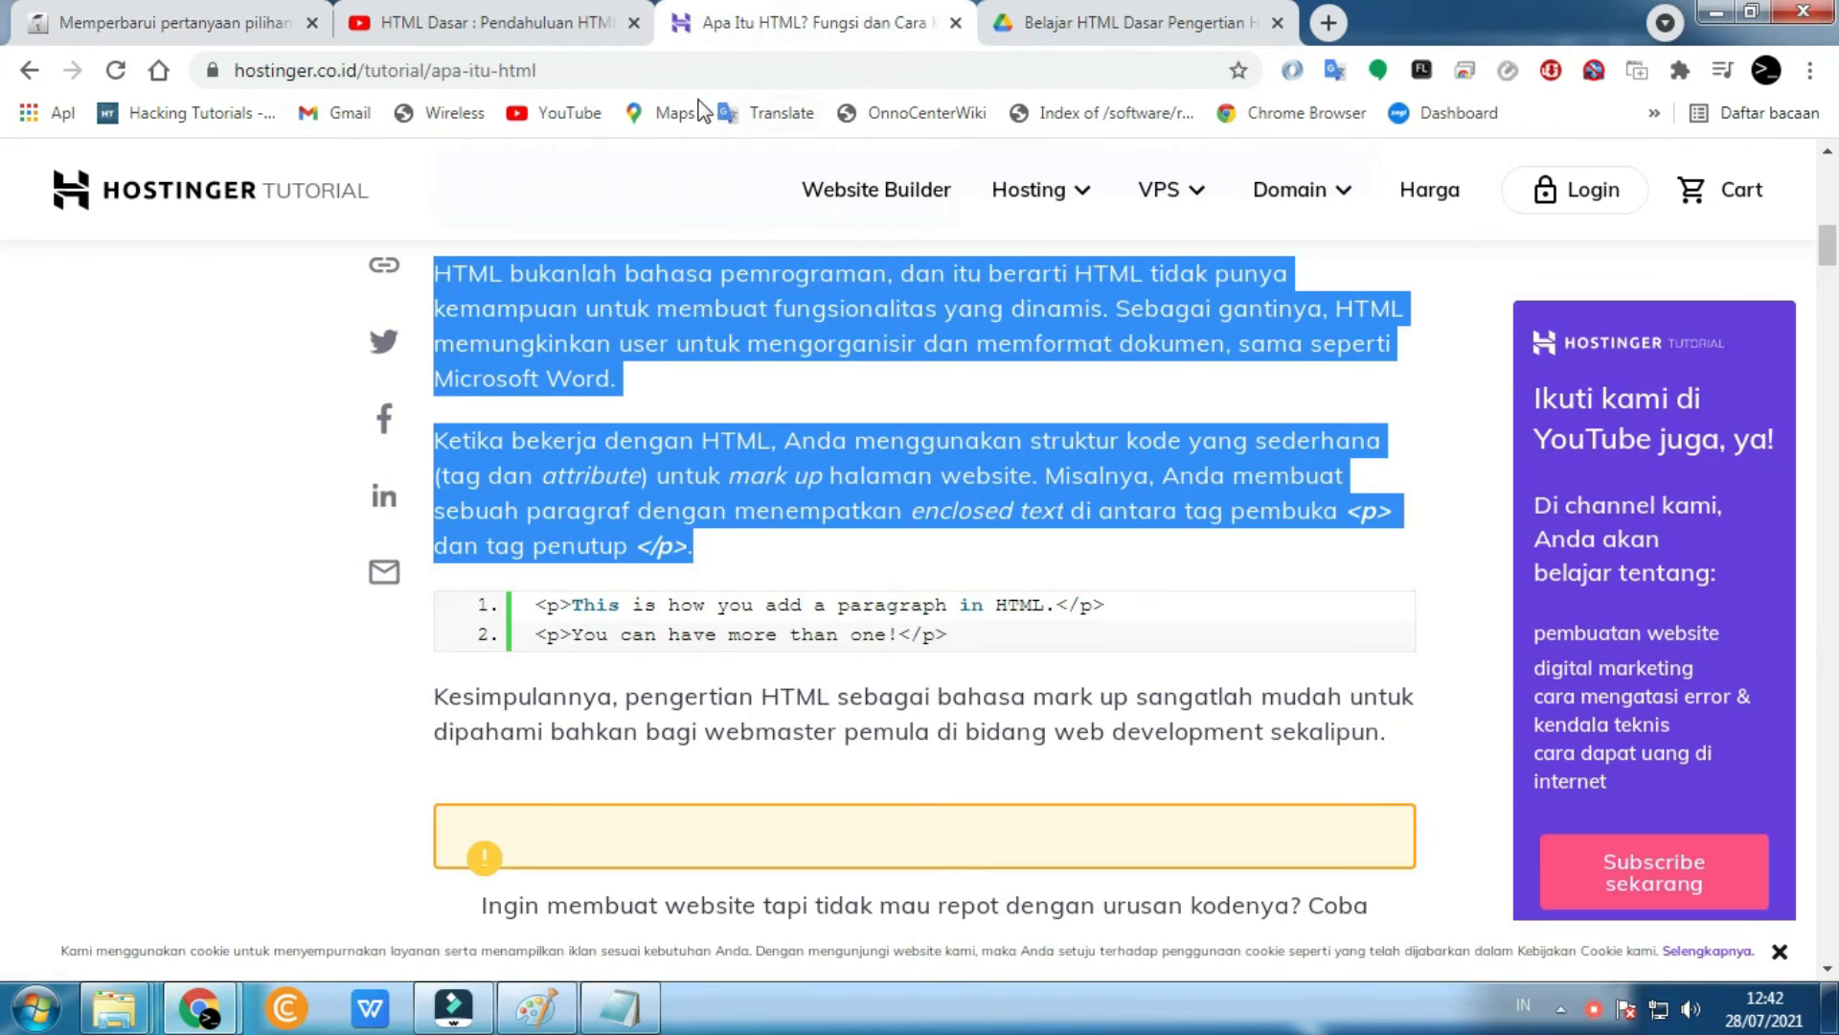
scroll(659, 387, up, 5)
click(736, 702)
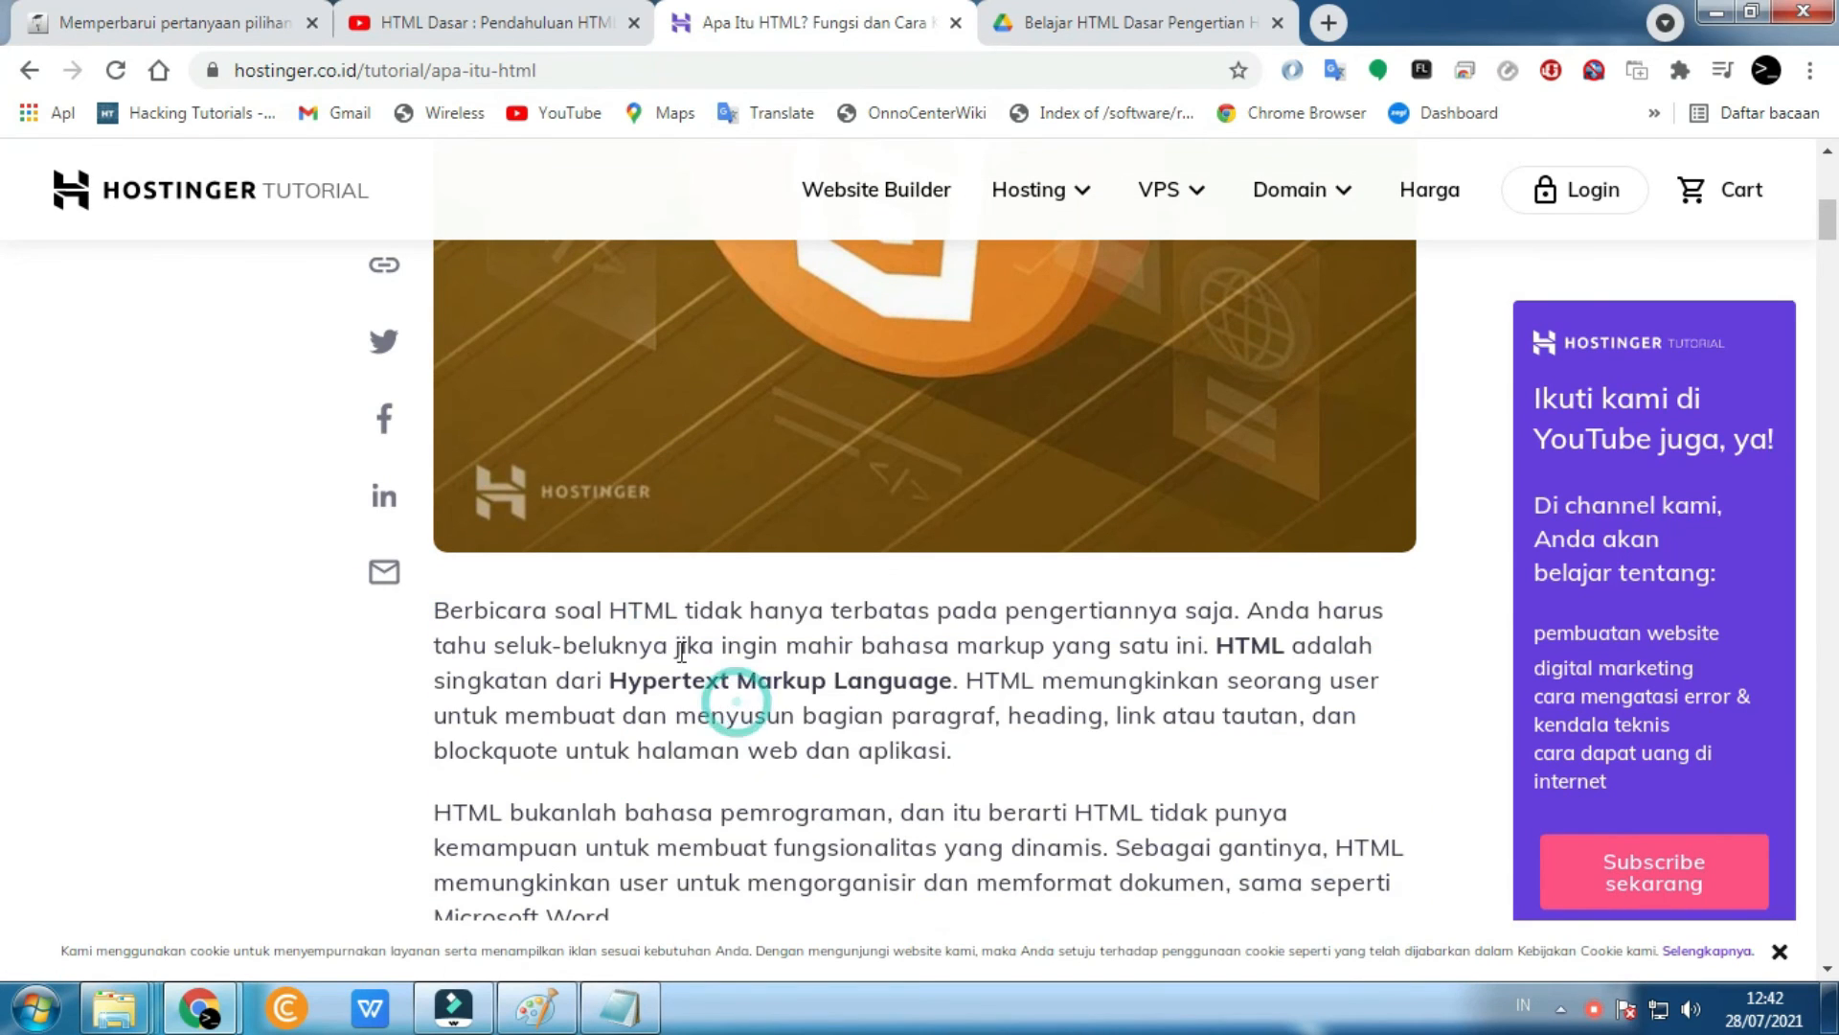
drag(618, 680, 965, 675)
key(ctrl+c)
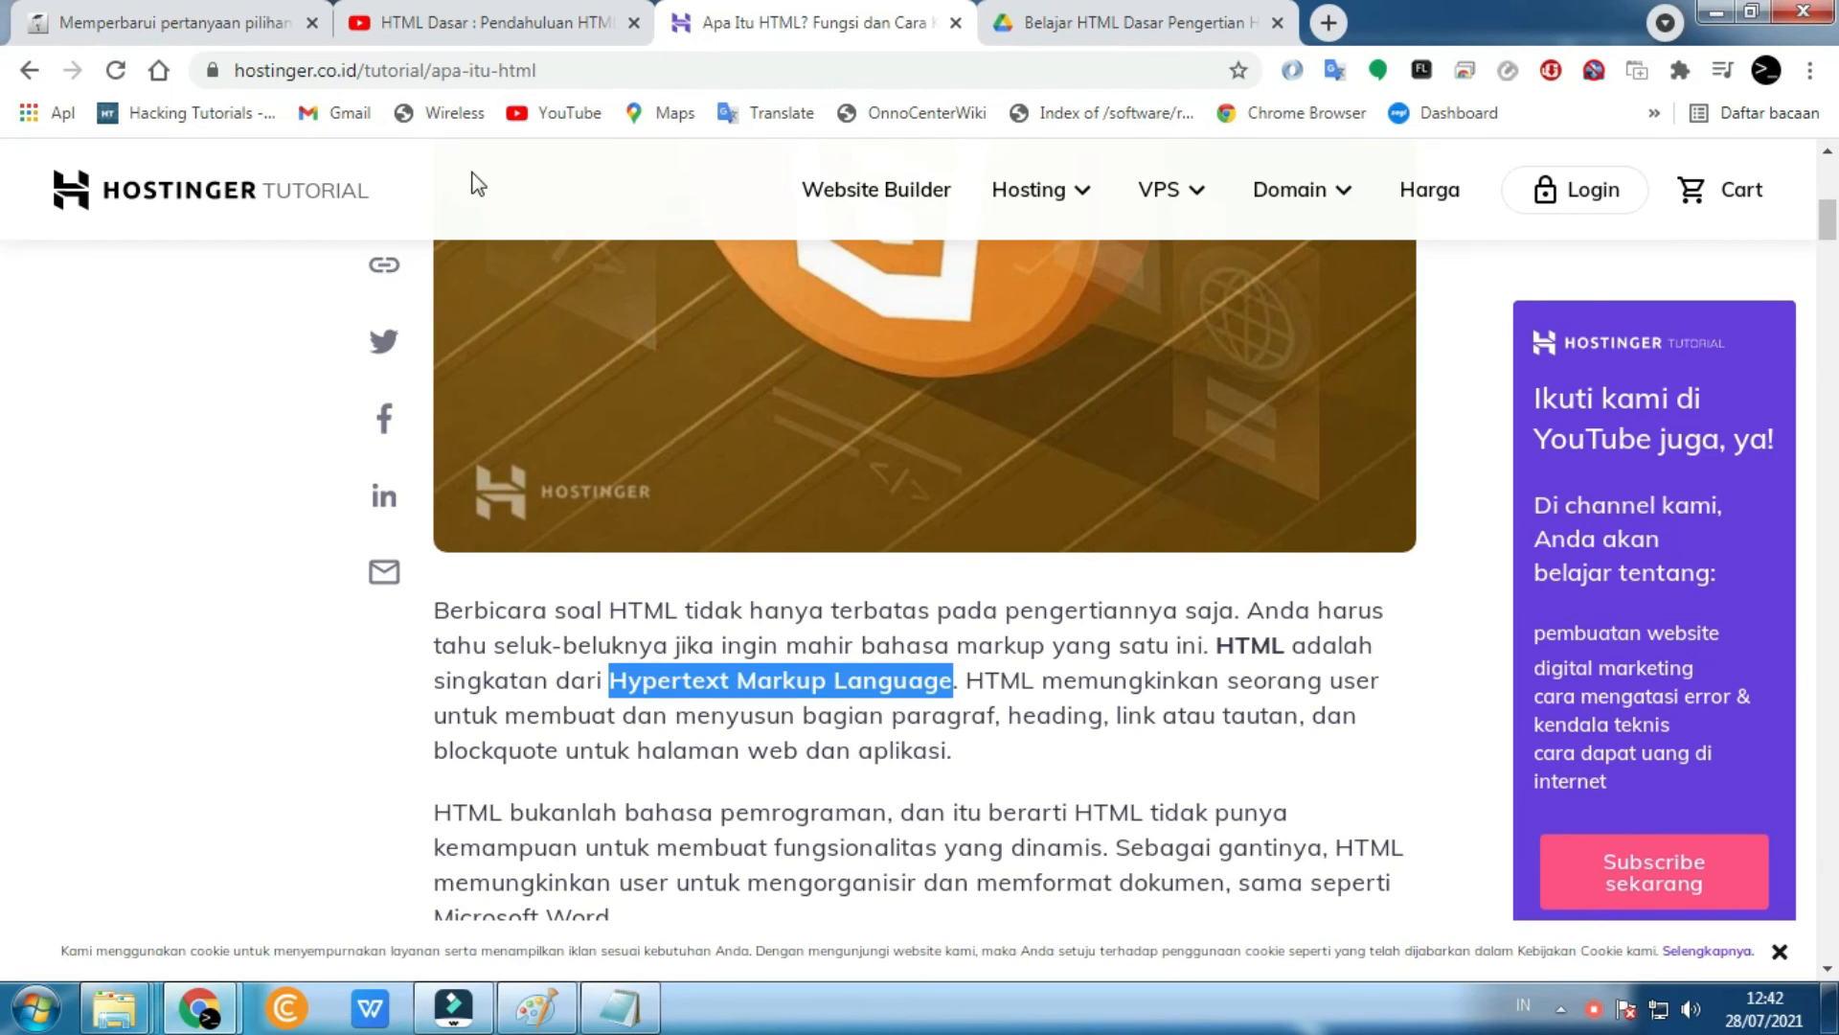
click(246, 20)
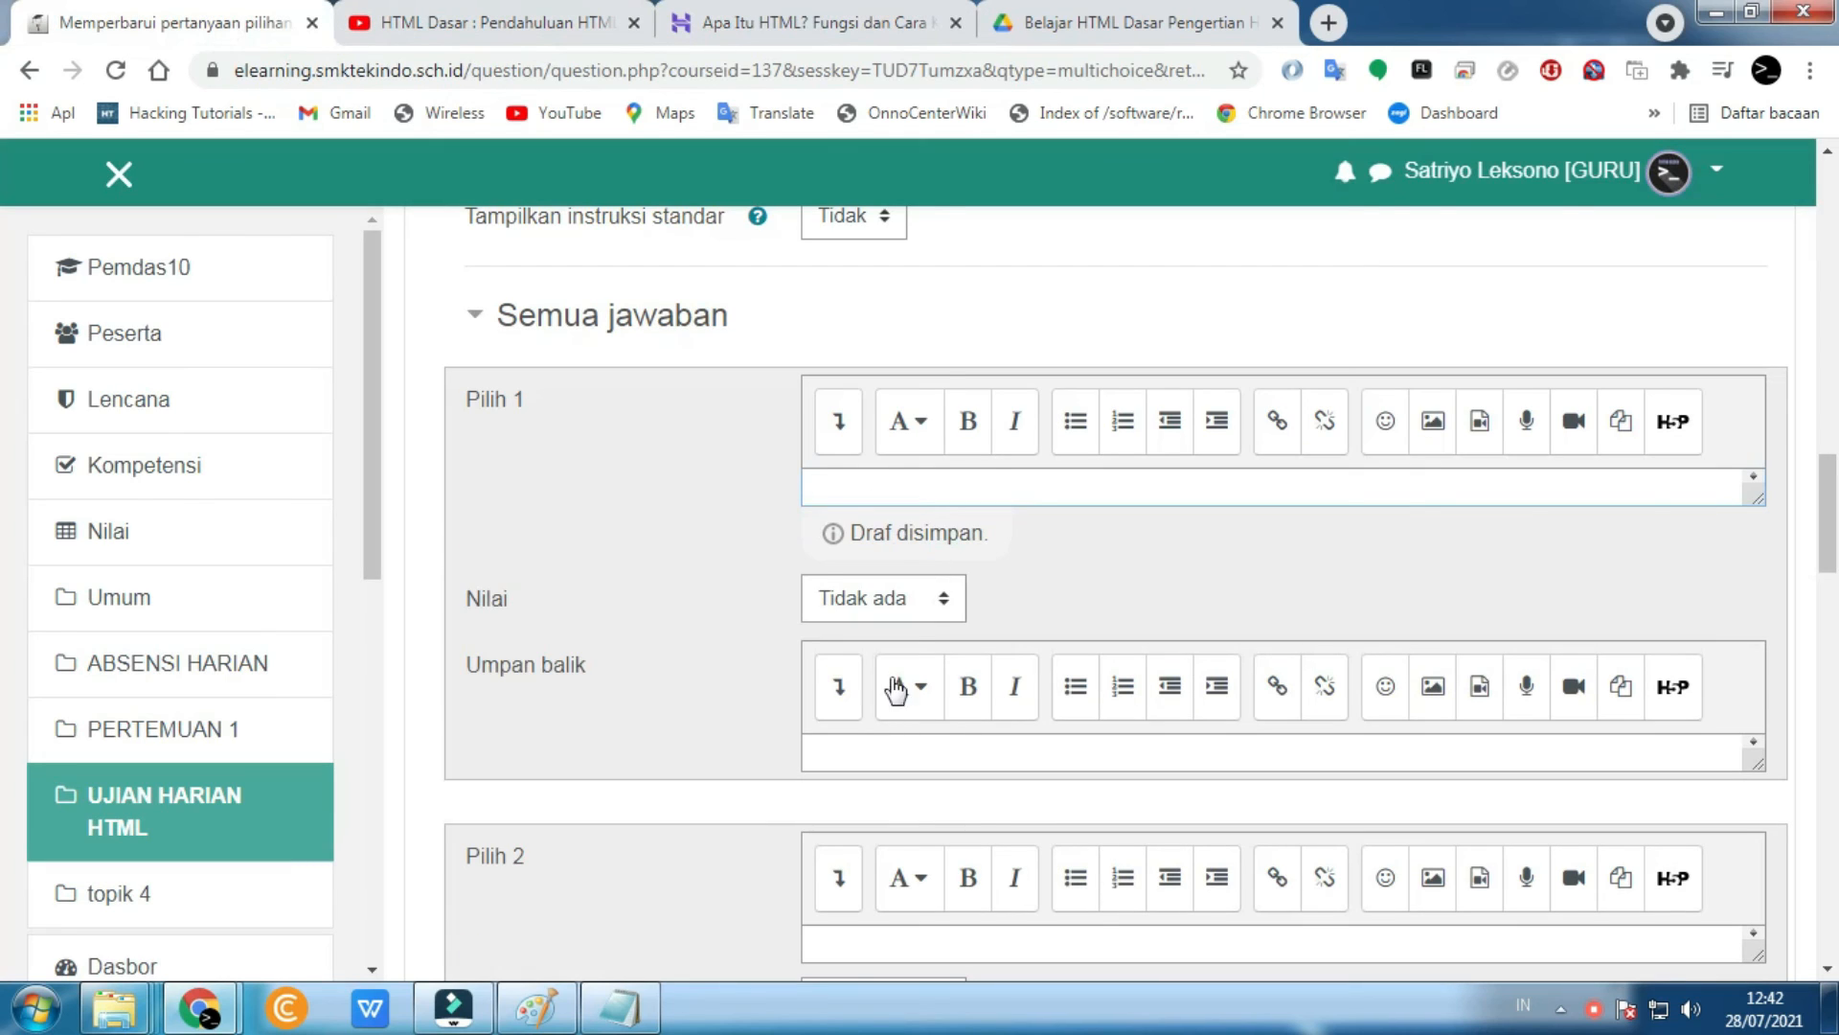
- Paste 'Hypertext Markup Language' into the first answer's feedback box
click(883, 766)
key(ctrl+v)
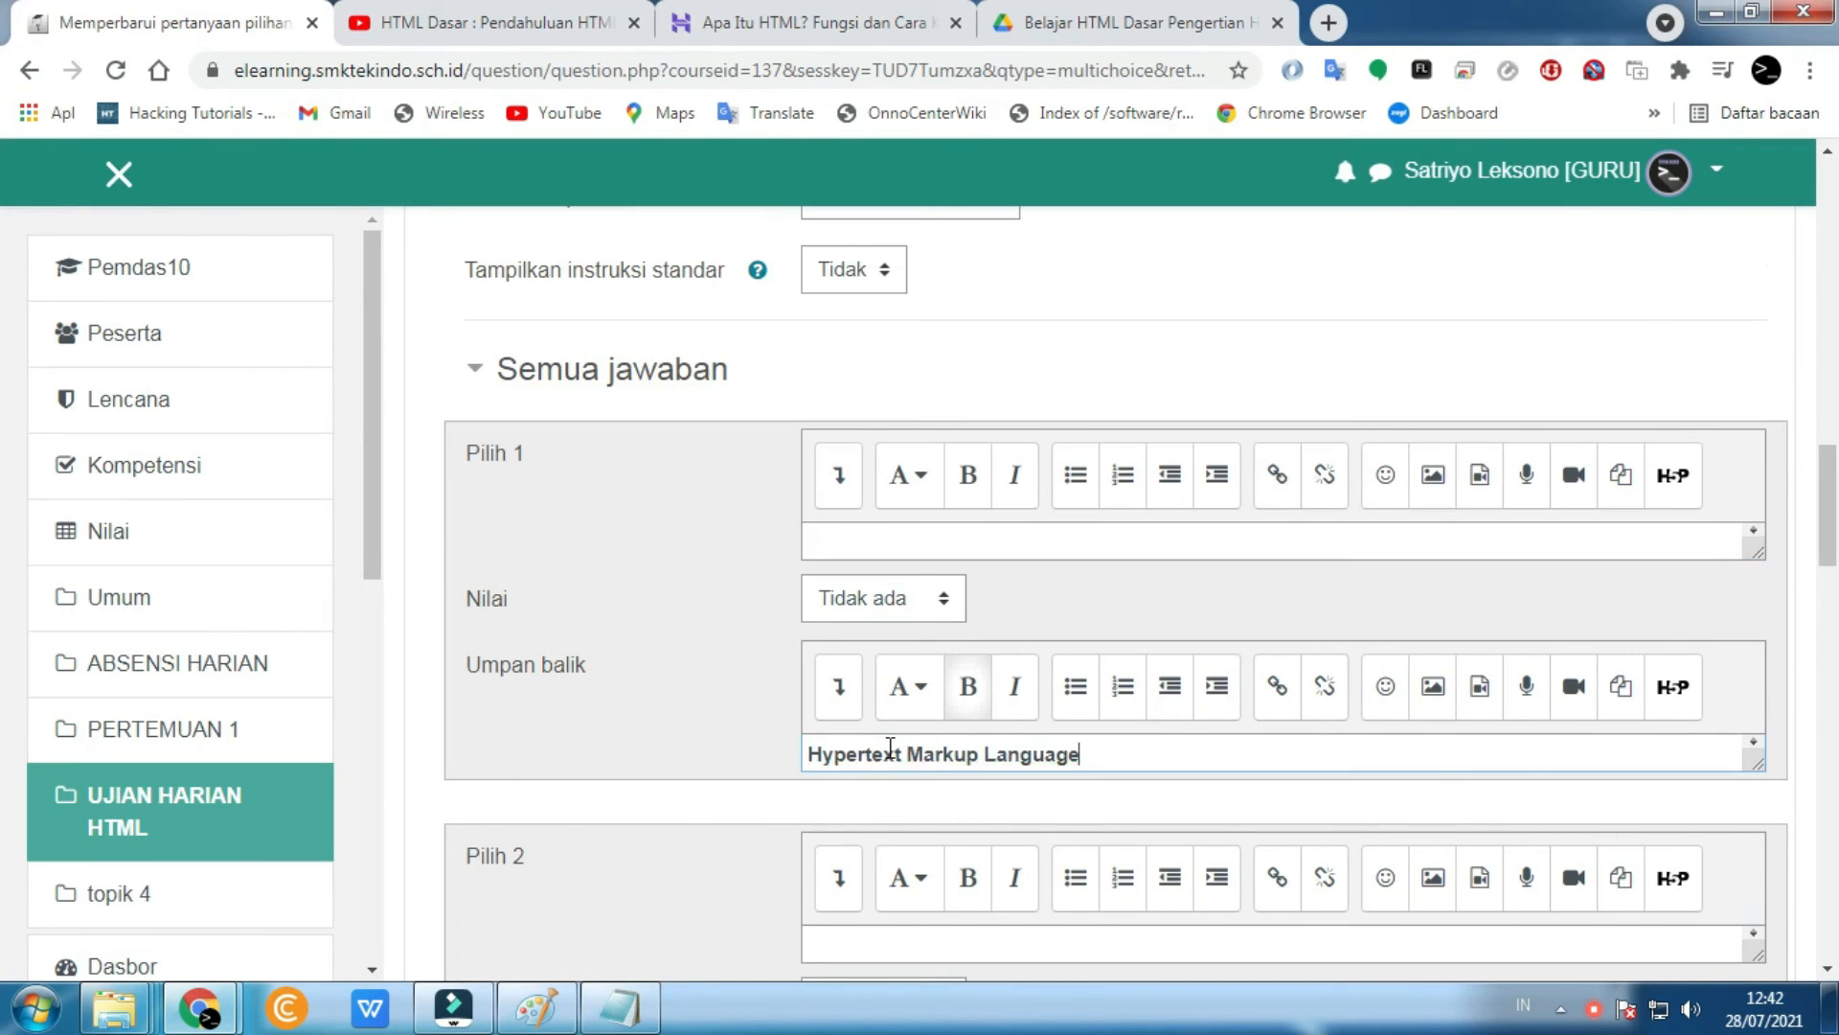
scroll(891, 748, down, 1)
scroll(757, 761, down, 3)
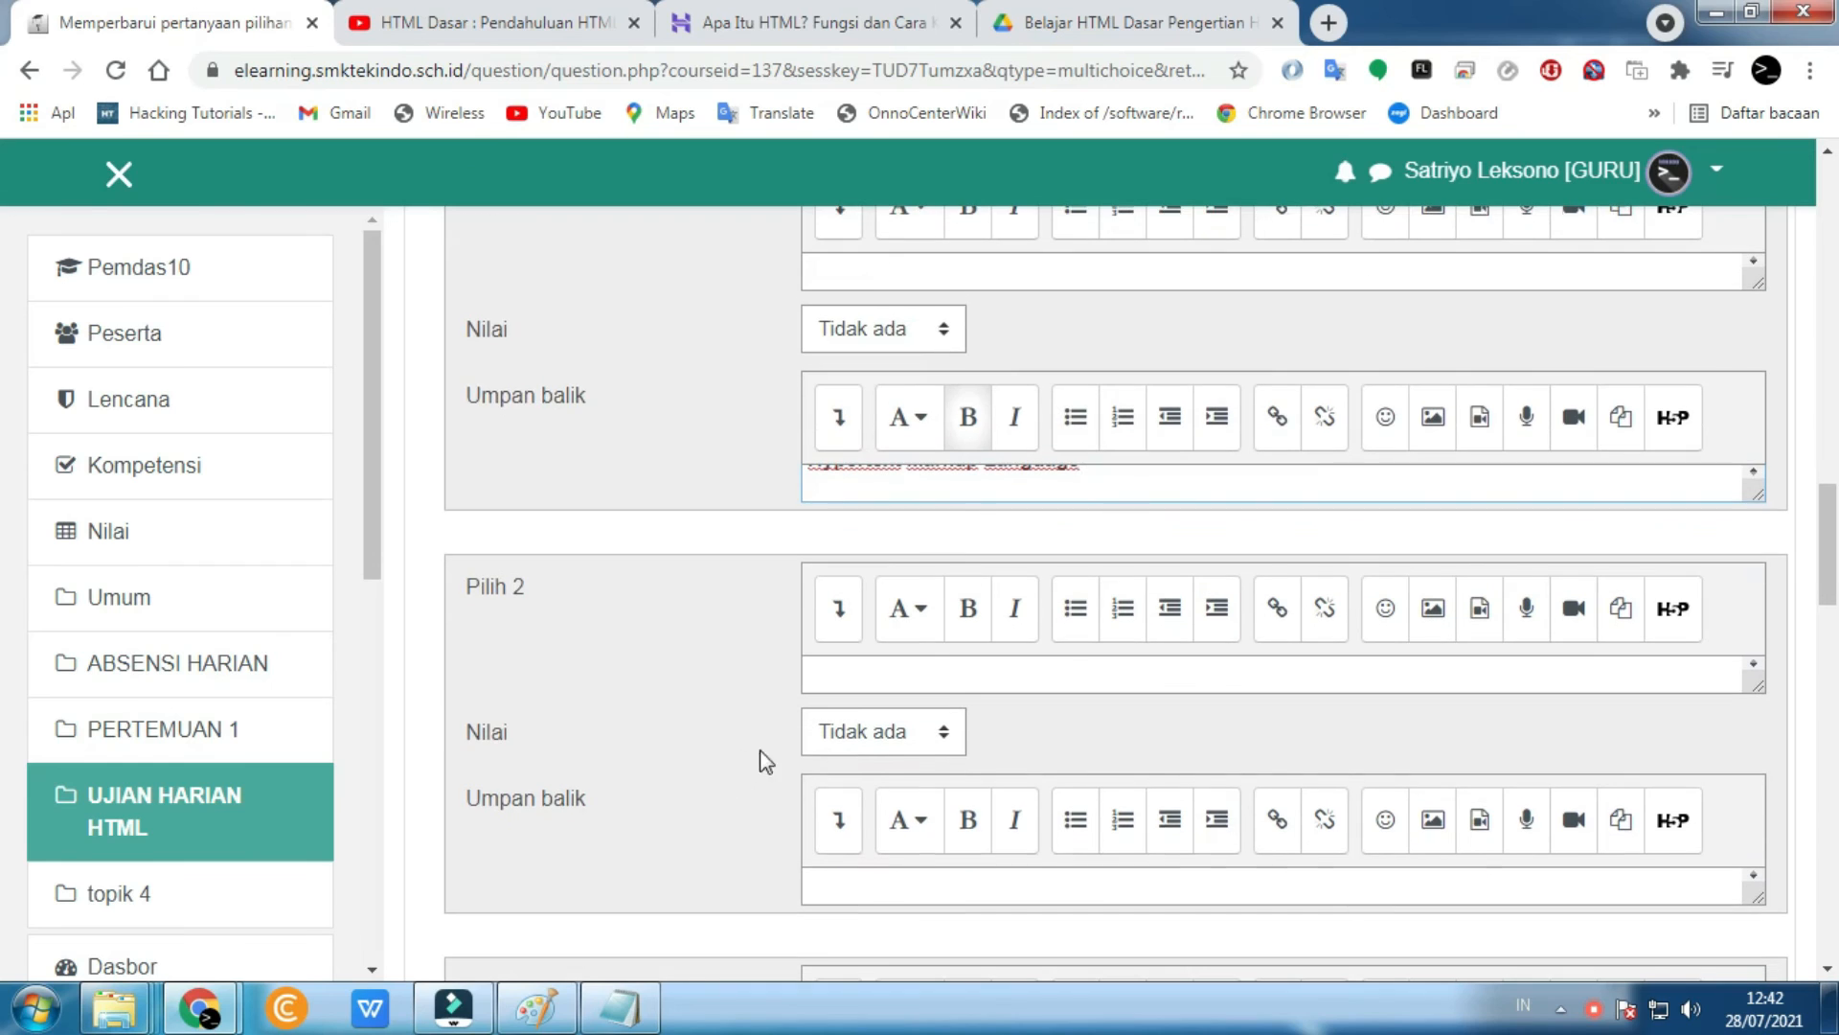
- Enter 'tidak' as answer choice 2 and 'Hiper text' as choice 3
click(873, 667)
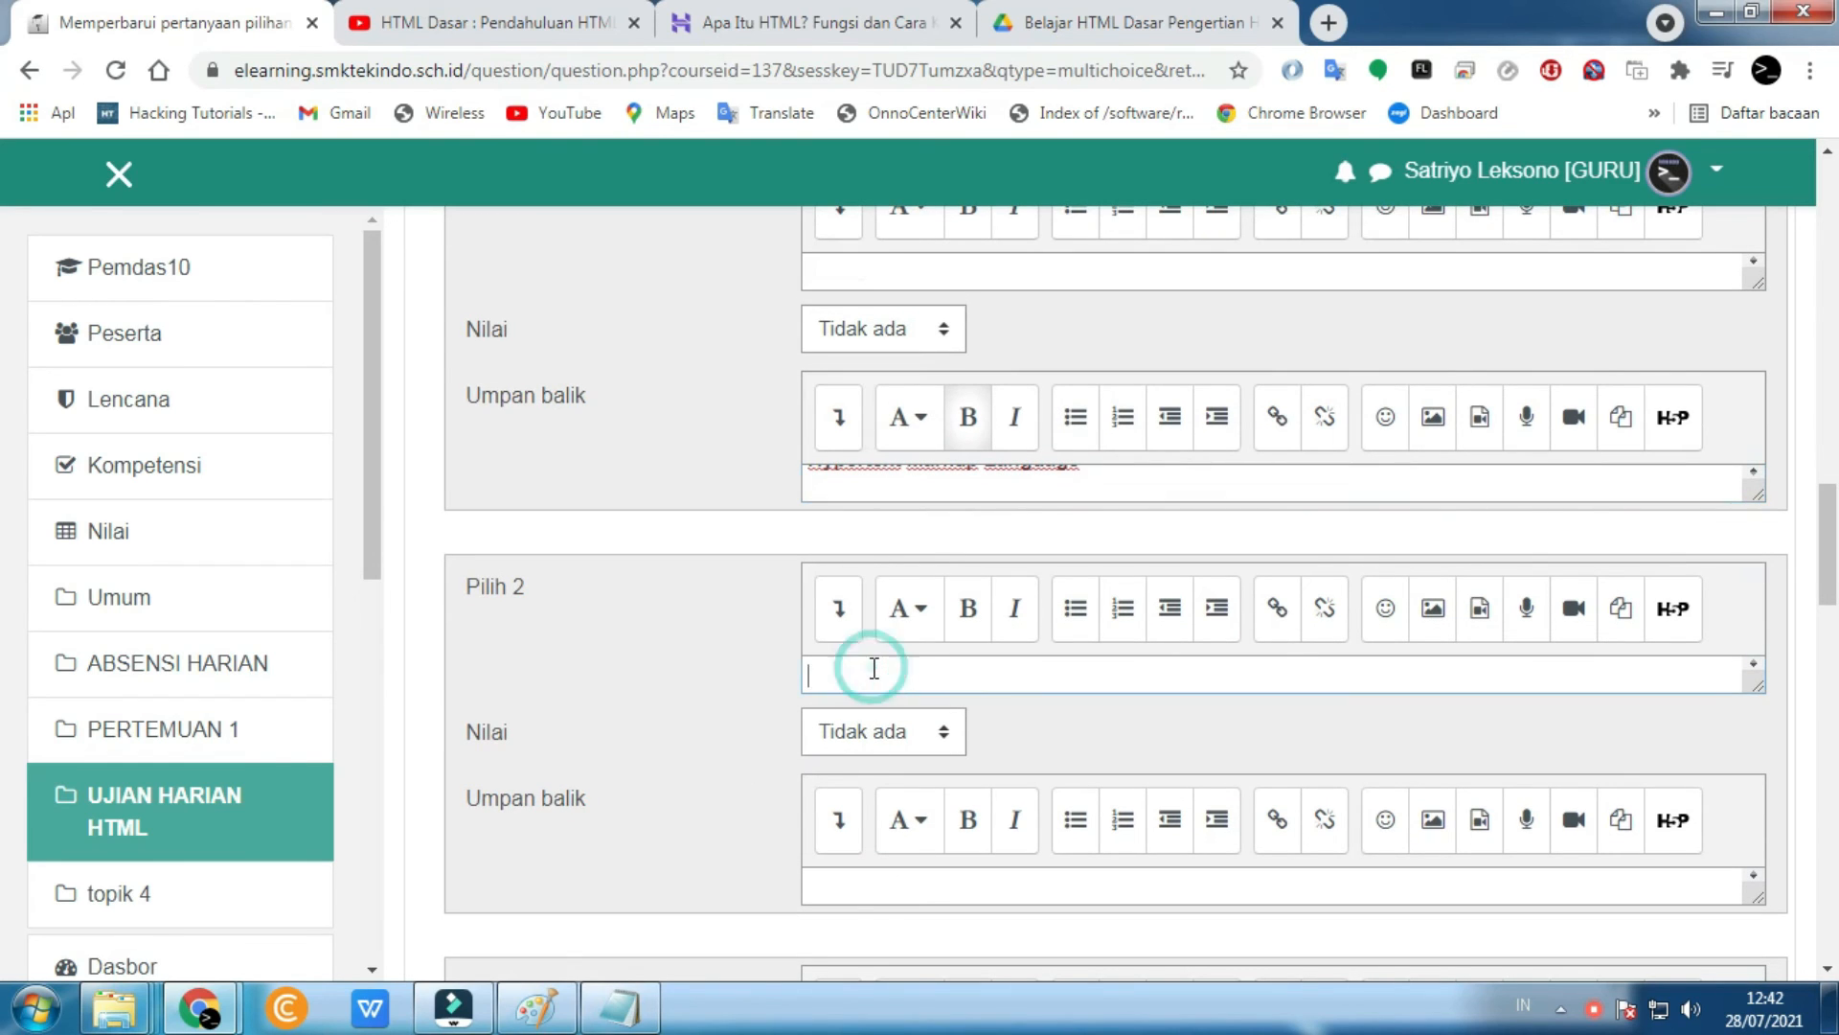
text(tidak ada,)
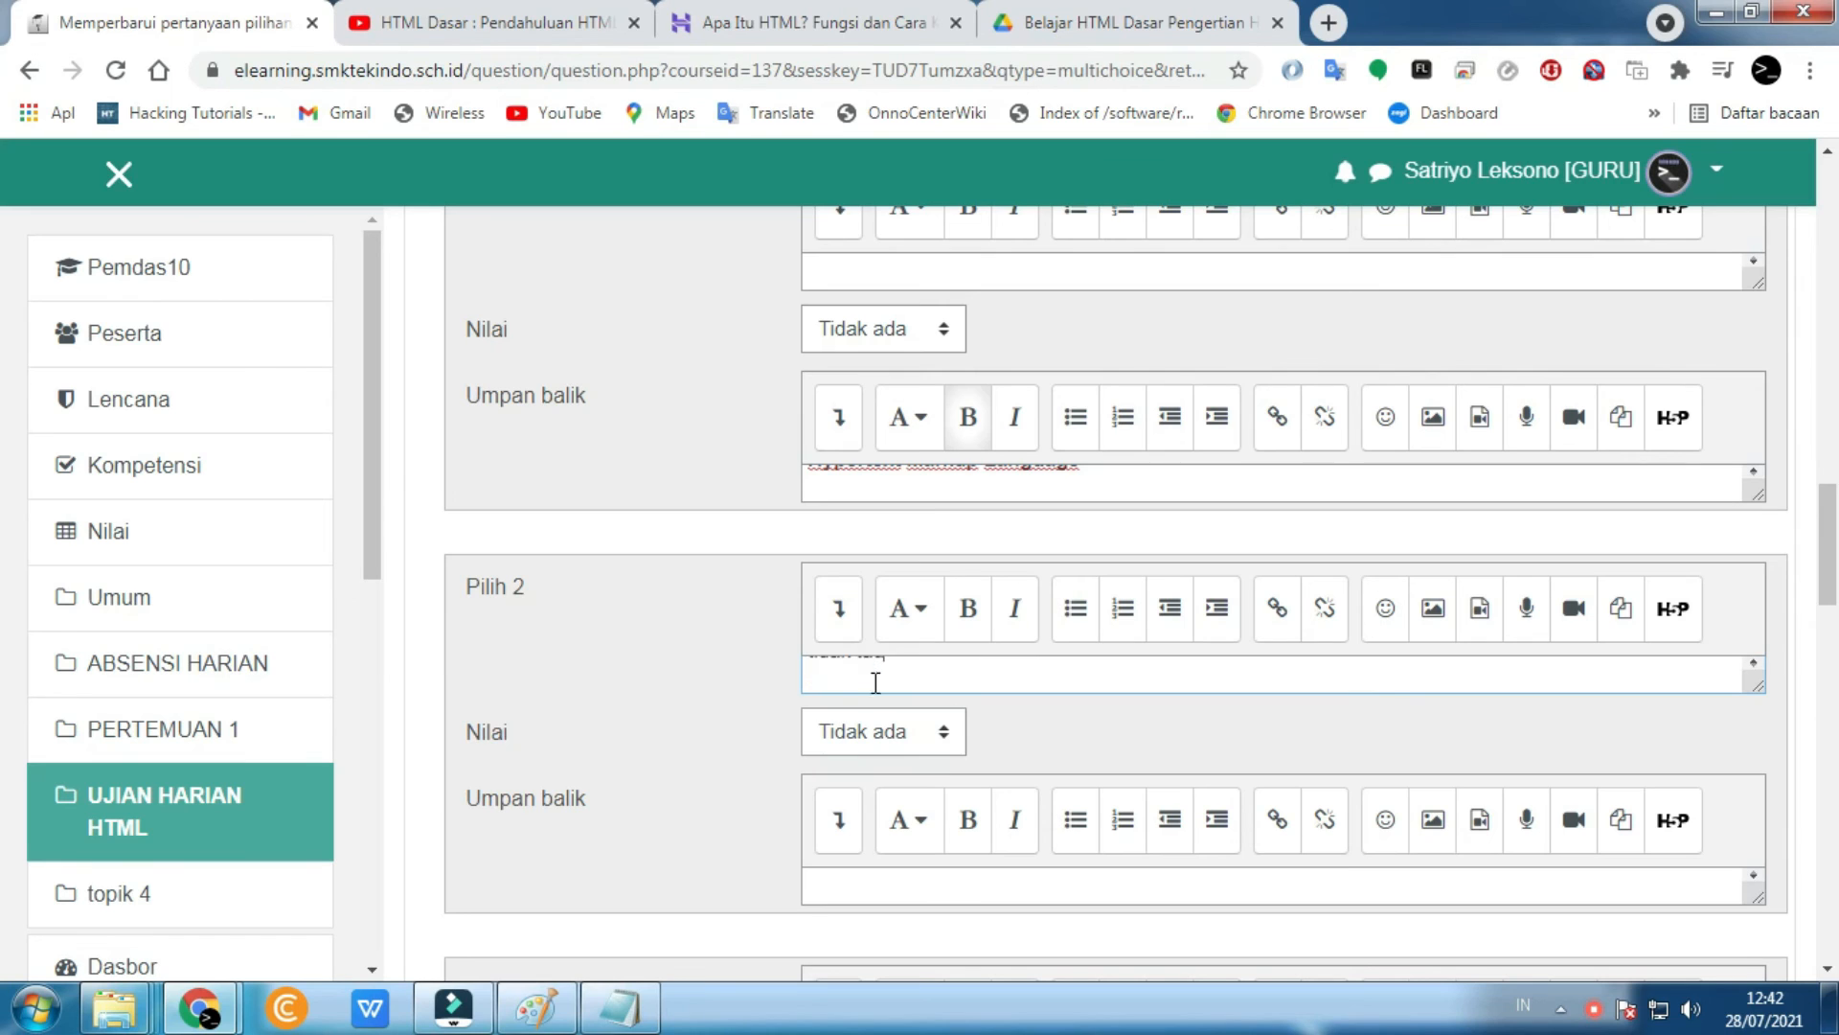
scroll(587, 796, down, 3)
click(880, 792)
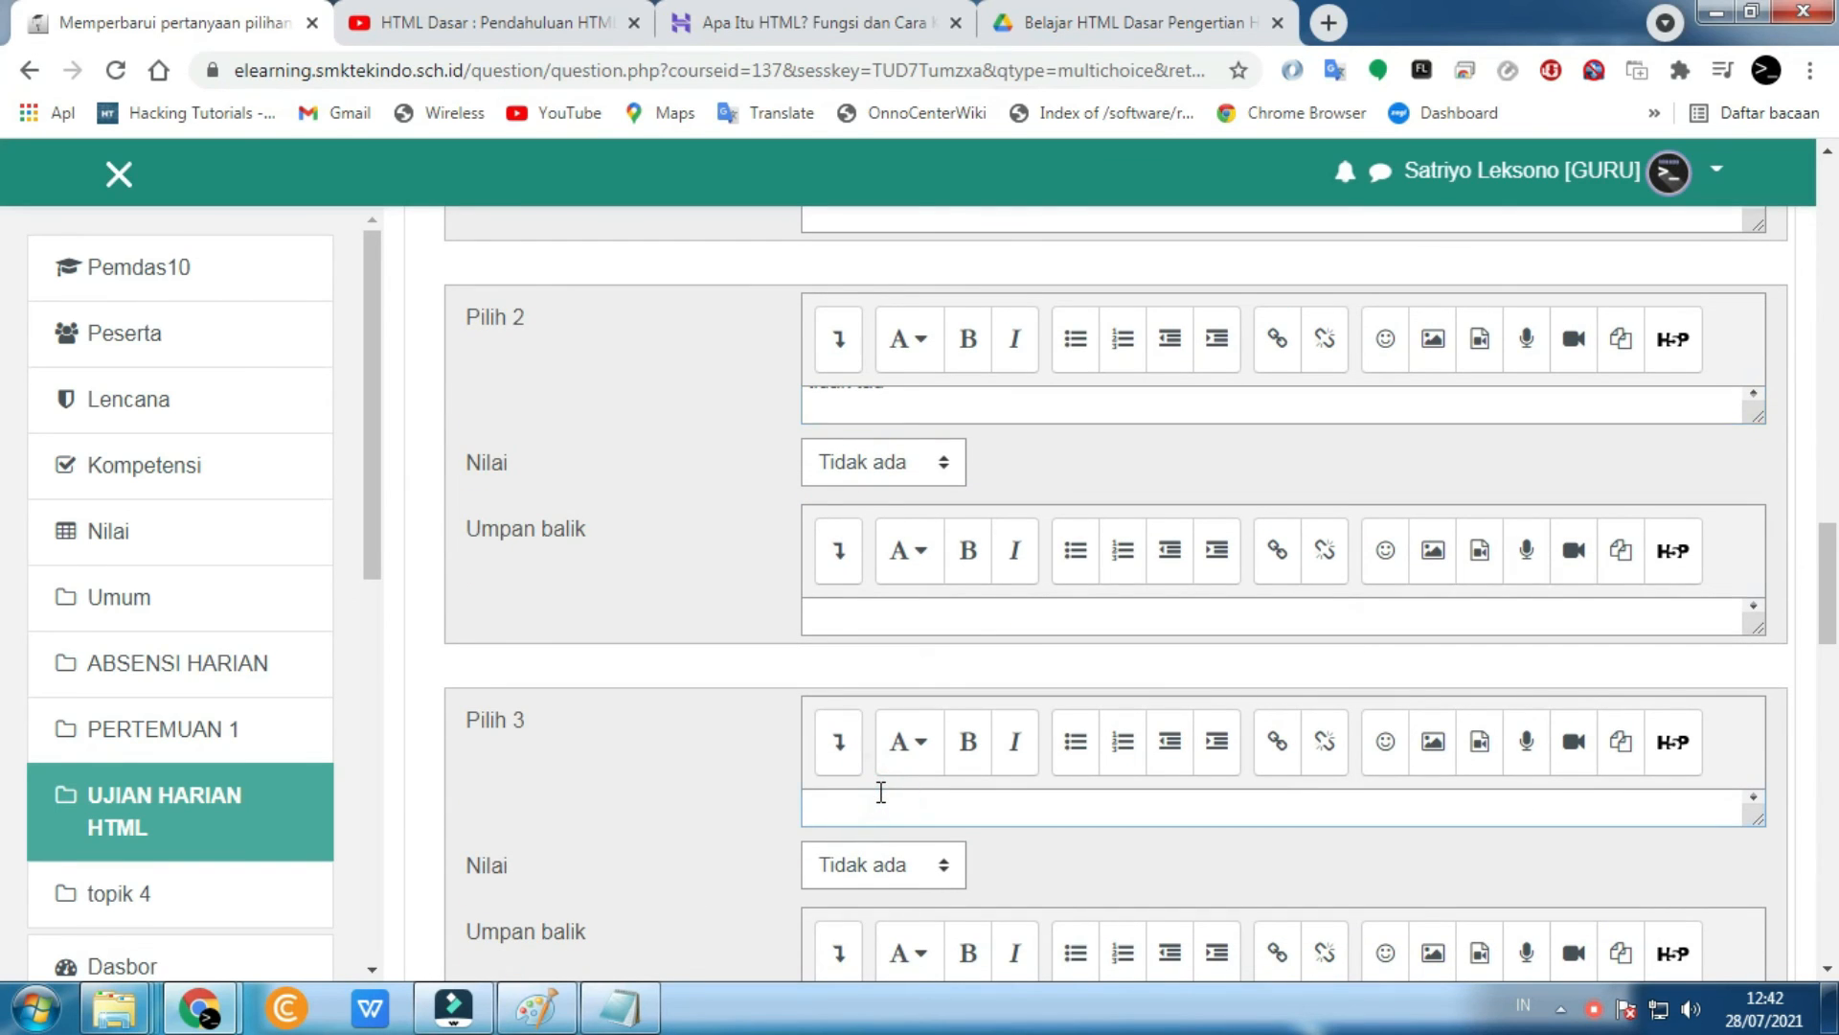
text(Hiper text)
key(Return)
- Enter 'Bahasa Pemograman' as answer choice 4 and begin choice 5 with 'php da'
scroll(766, 747, down, 4)
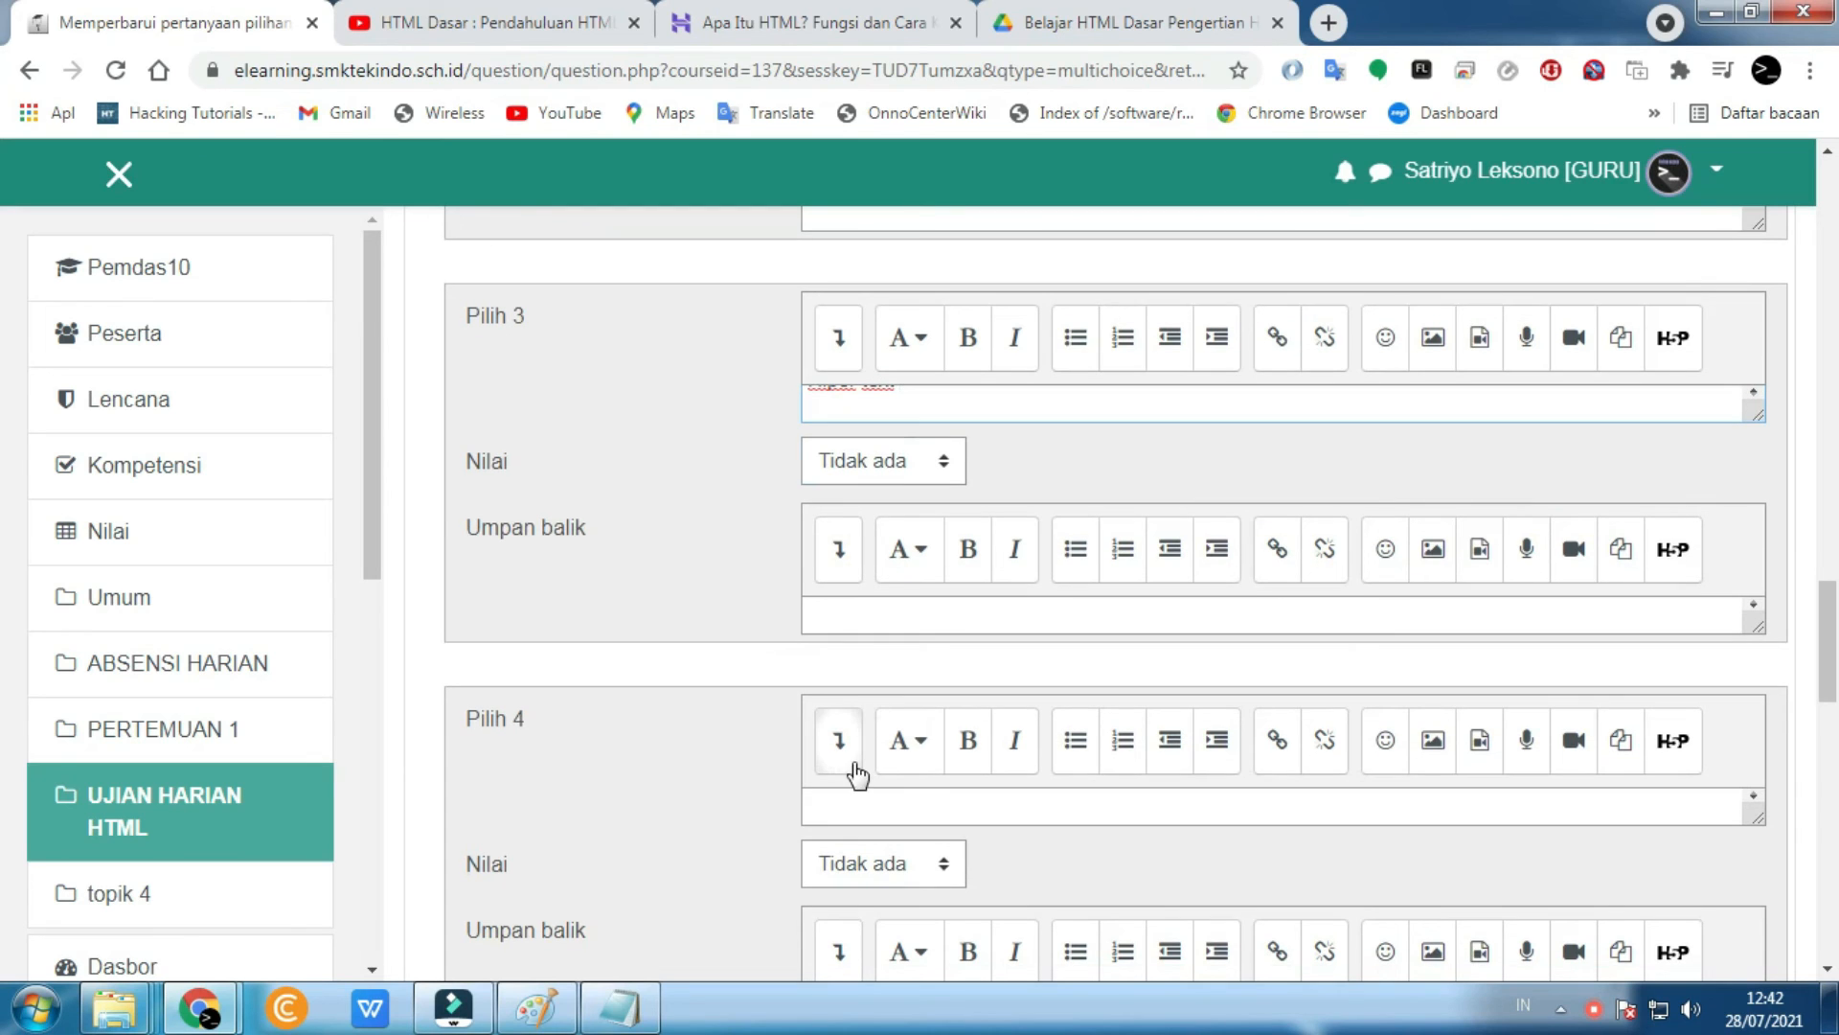
click(876, 809)
scroll(749, 773, down, 1)
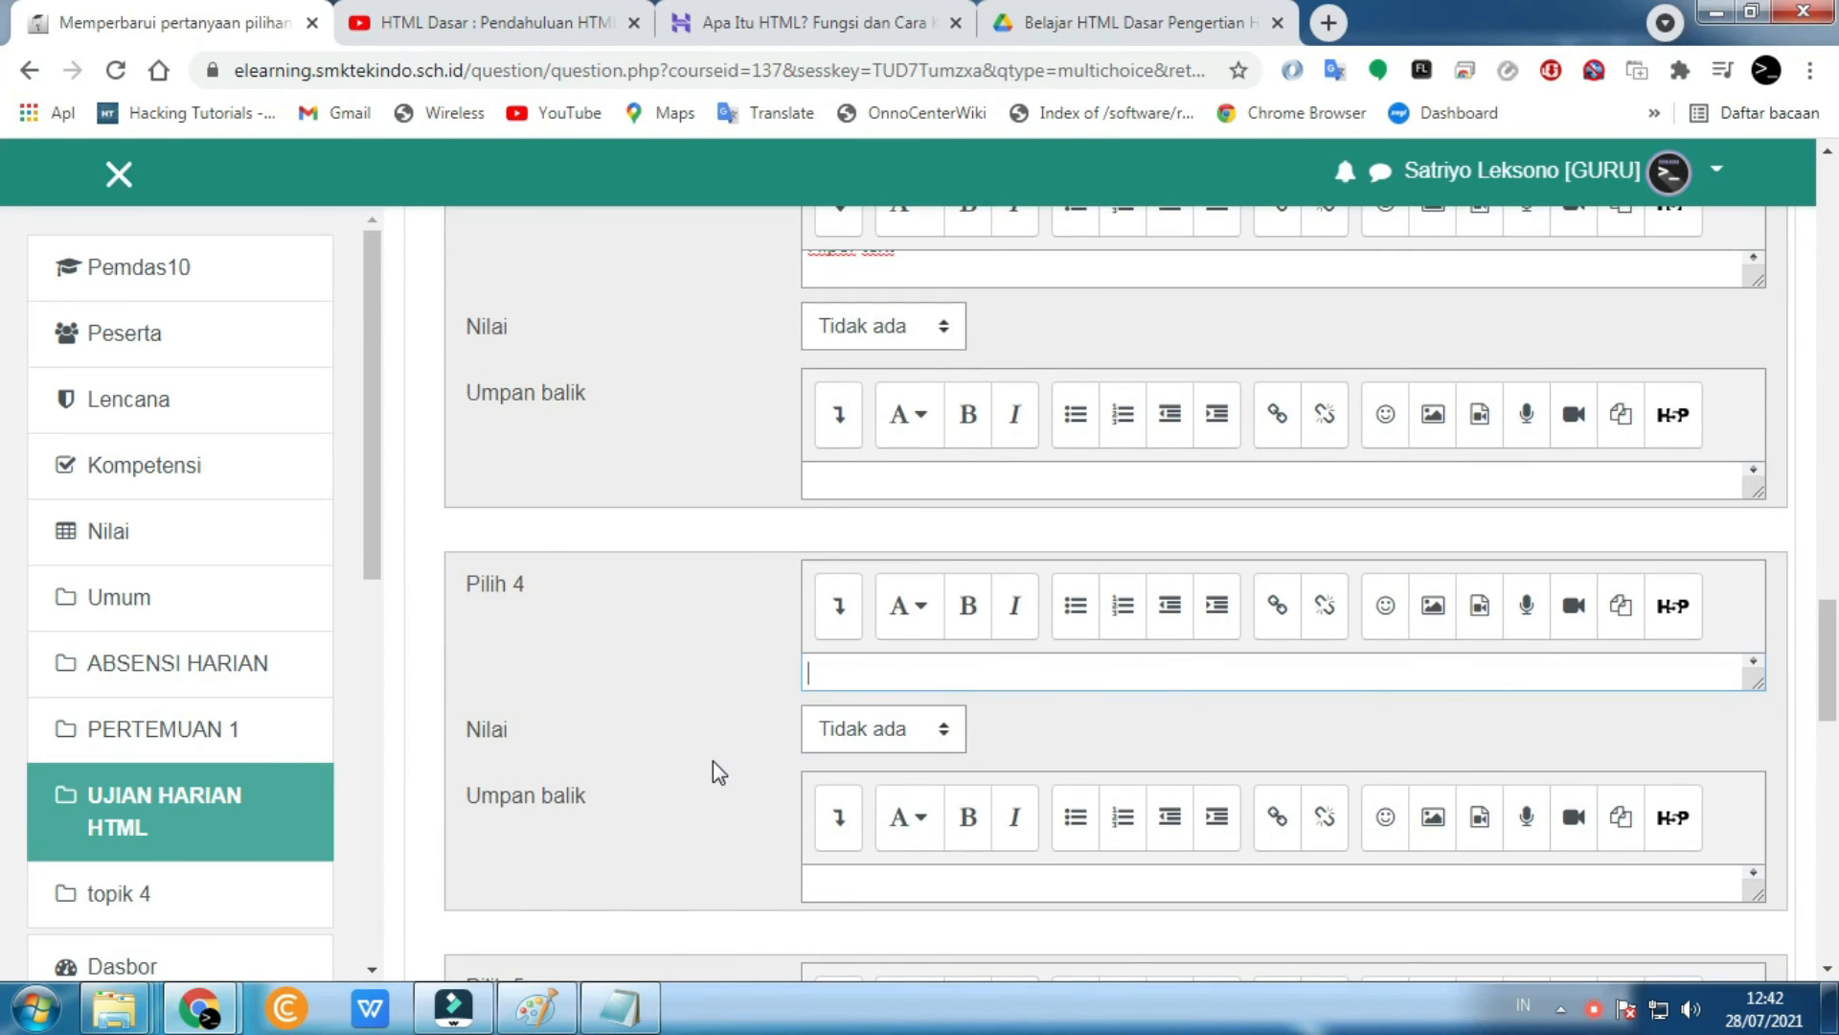
text(Bahasa Pemograman)
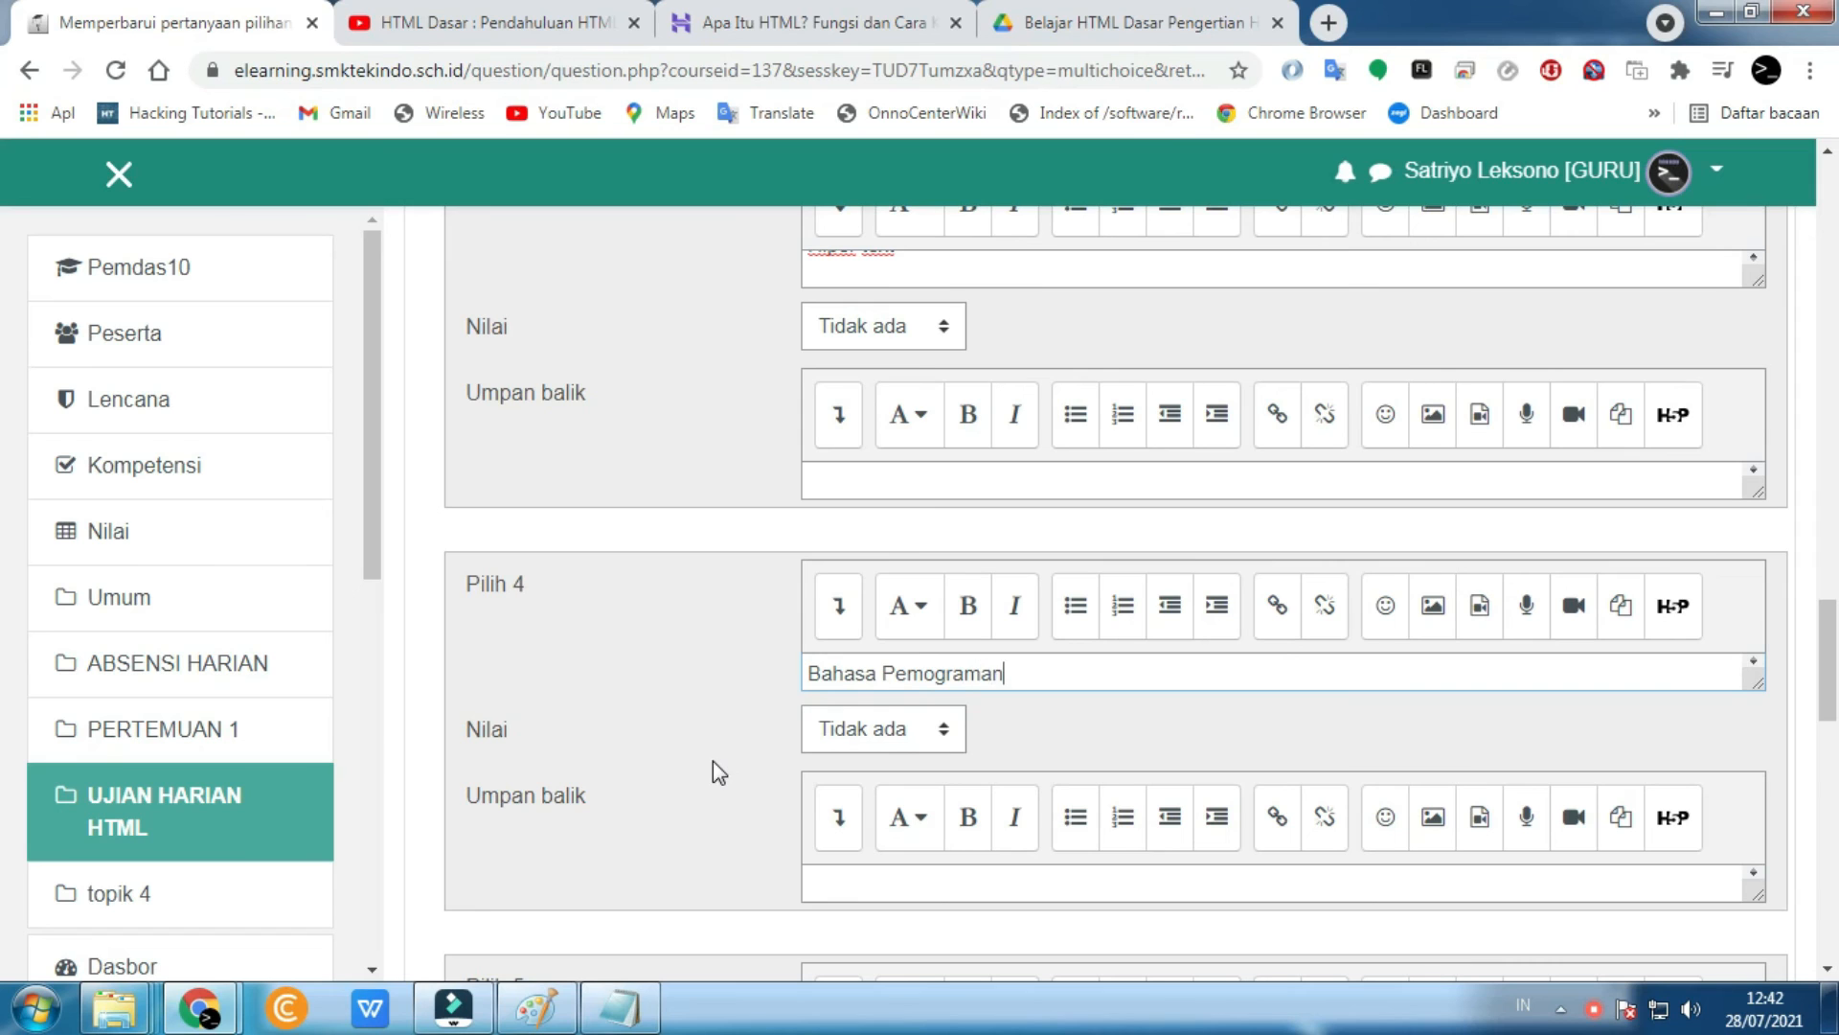
scroll(713, 761, down, 3)
click(912, 658)
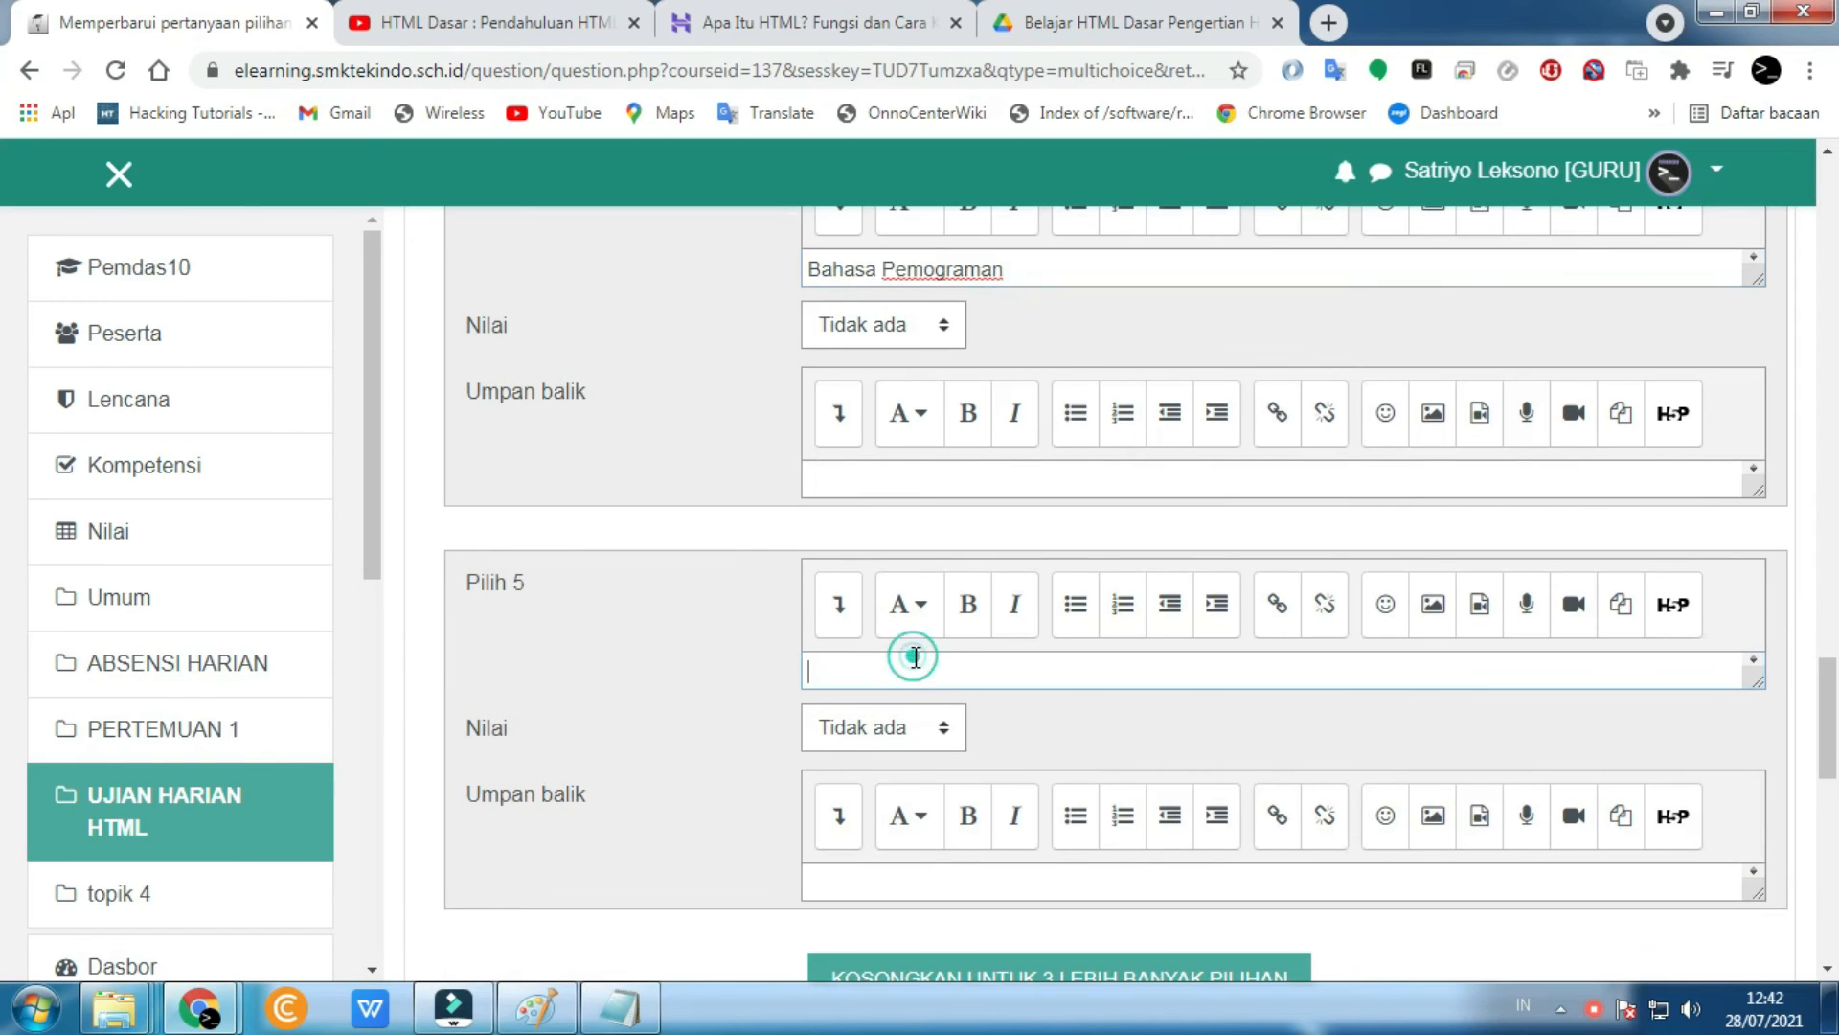
text(php dasar)
scroll(617, 686, up, 6)
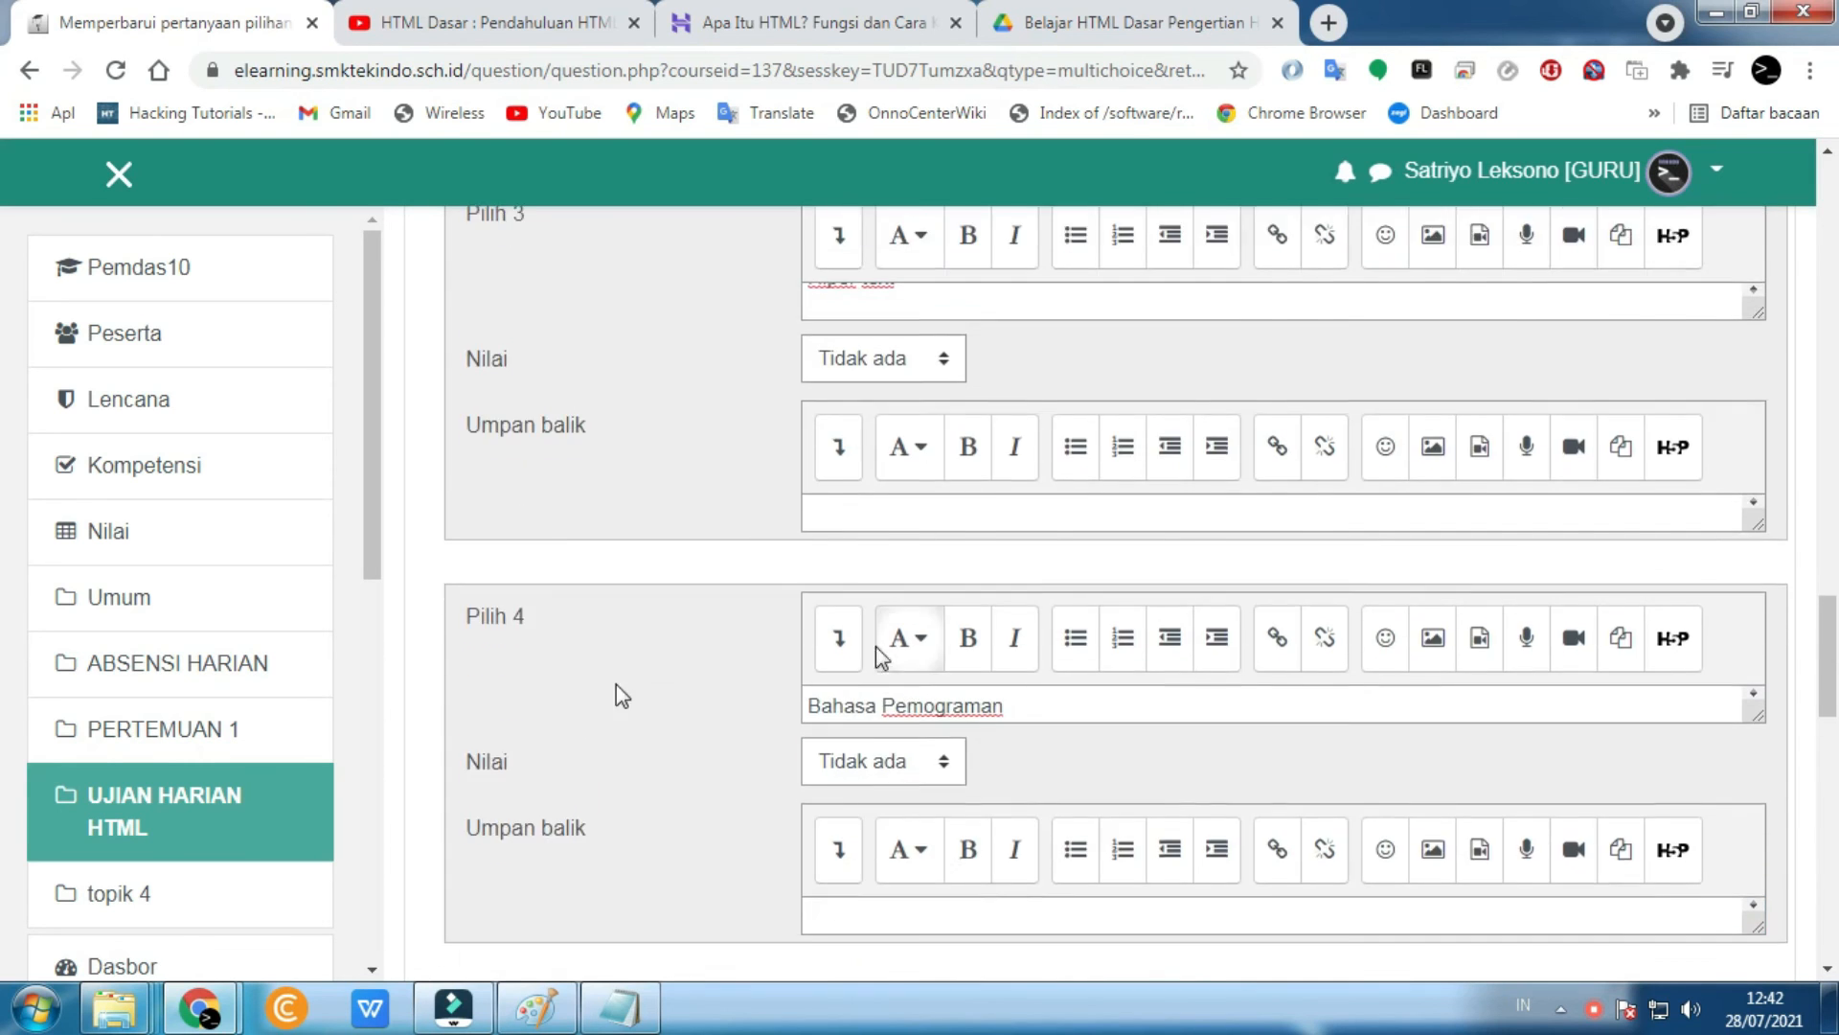
scroll(577, 699, up, 3)
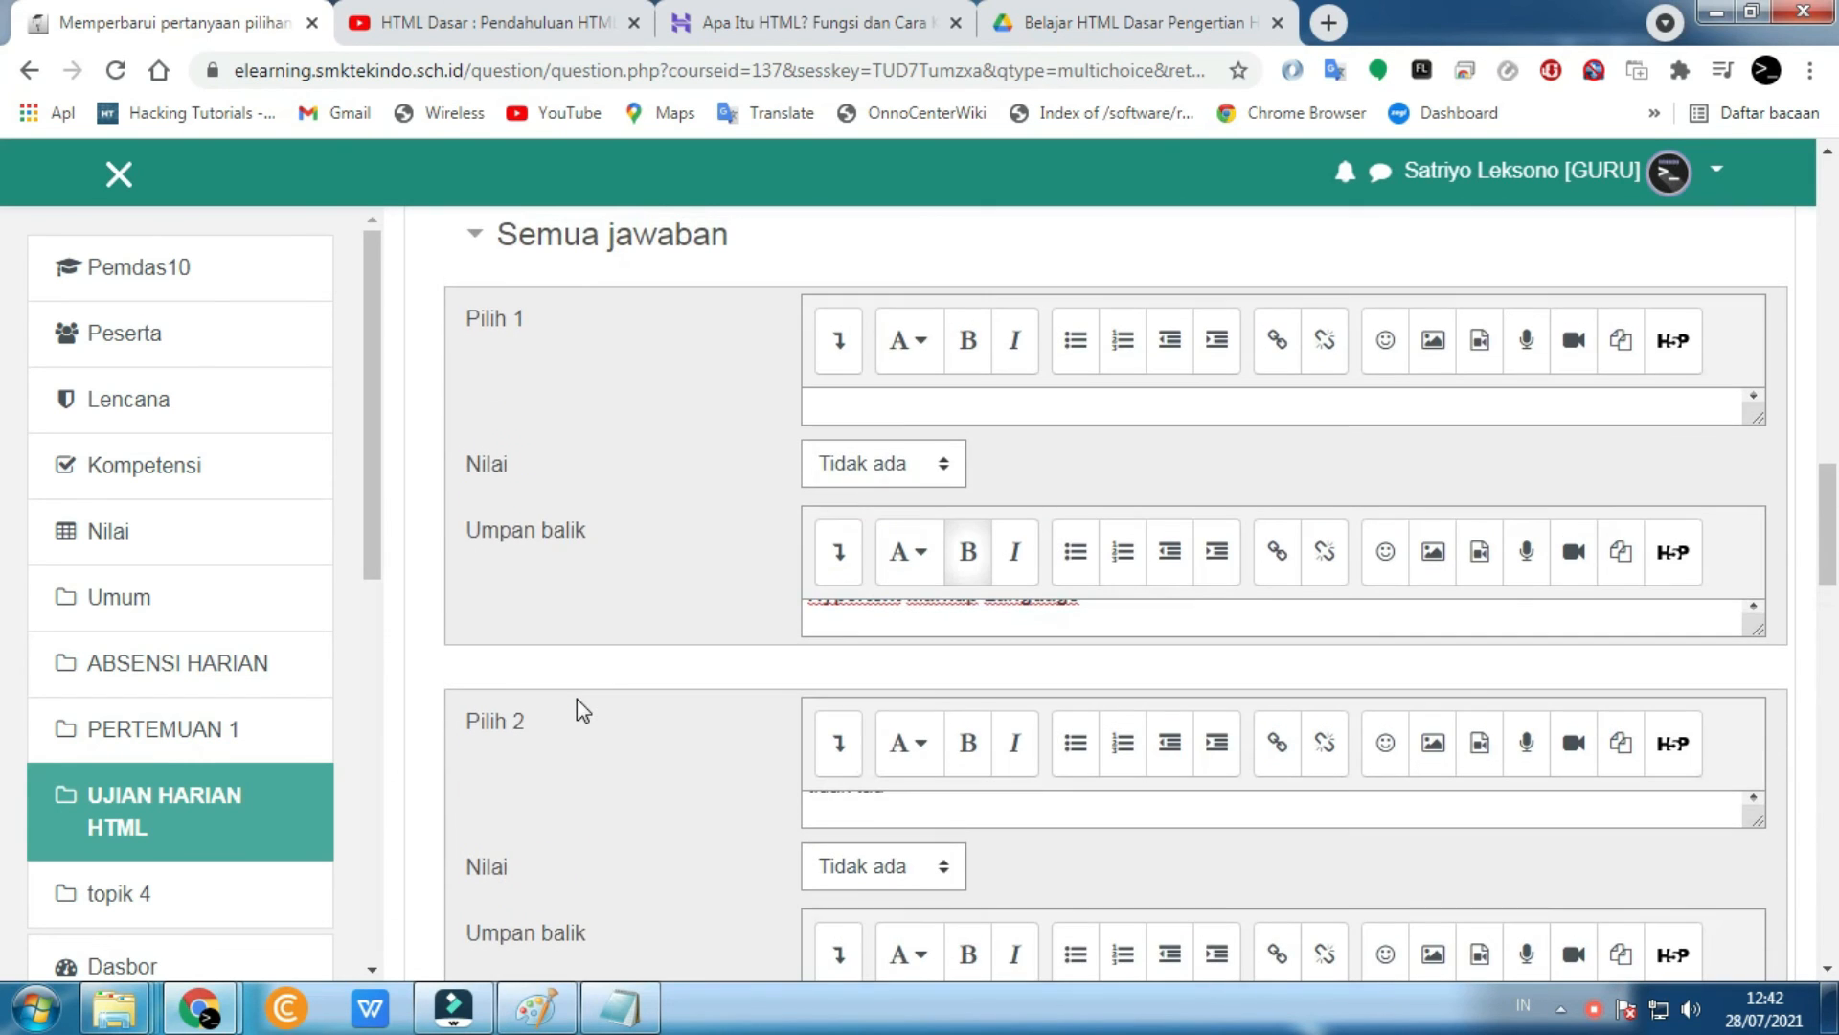
- Give the first answer a 100% grade and try saving the question
click(848, 462)
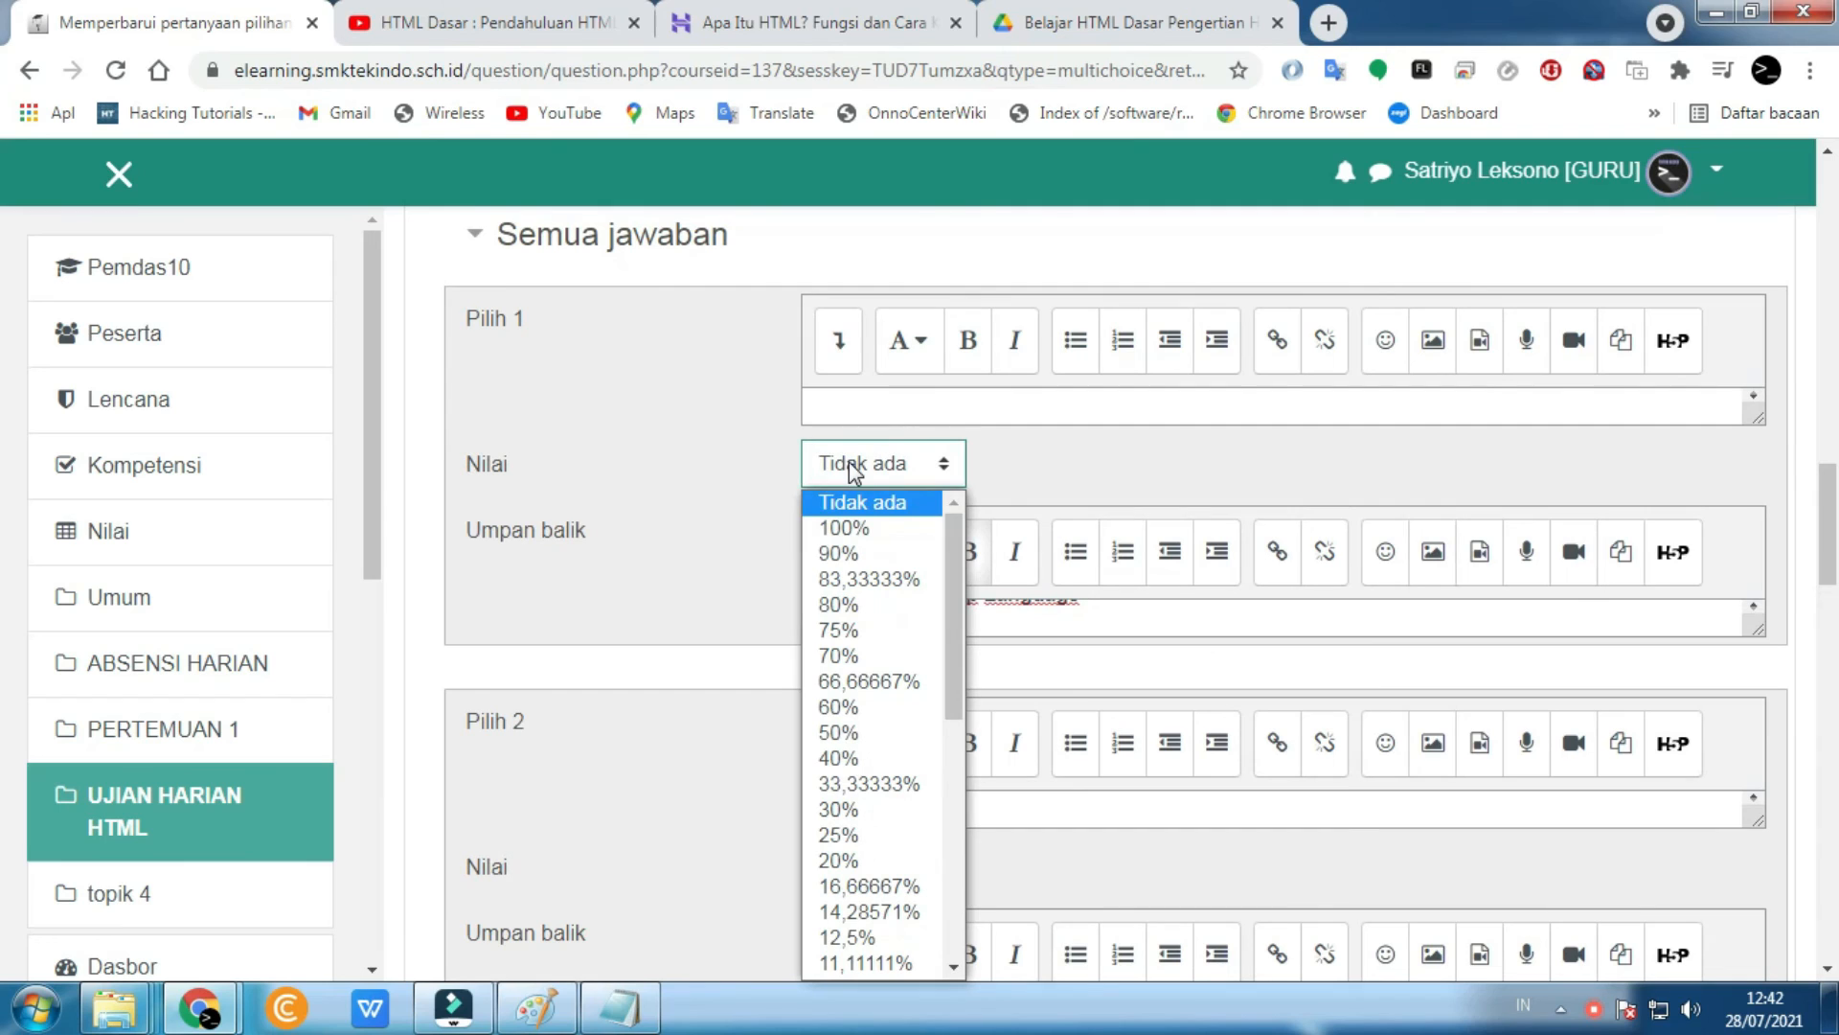
click(855, 530)
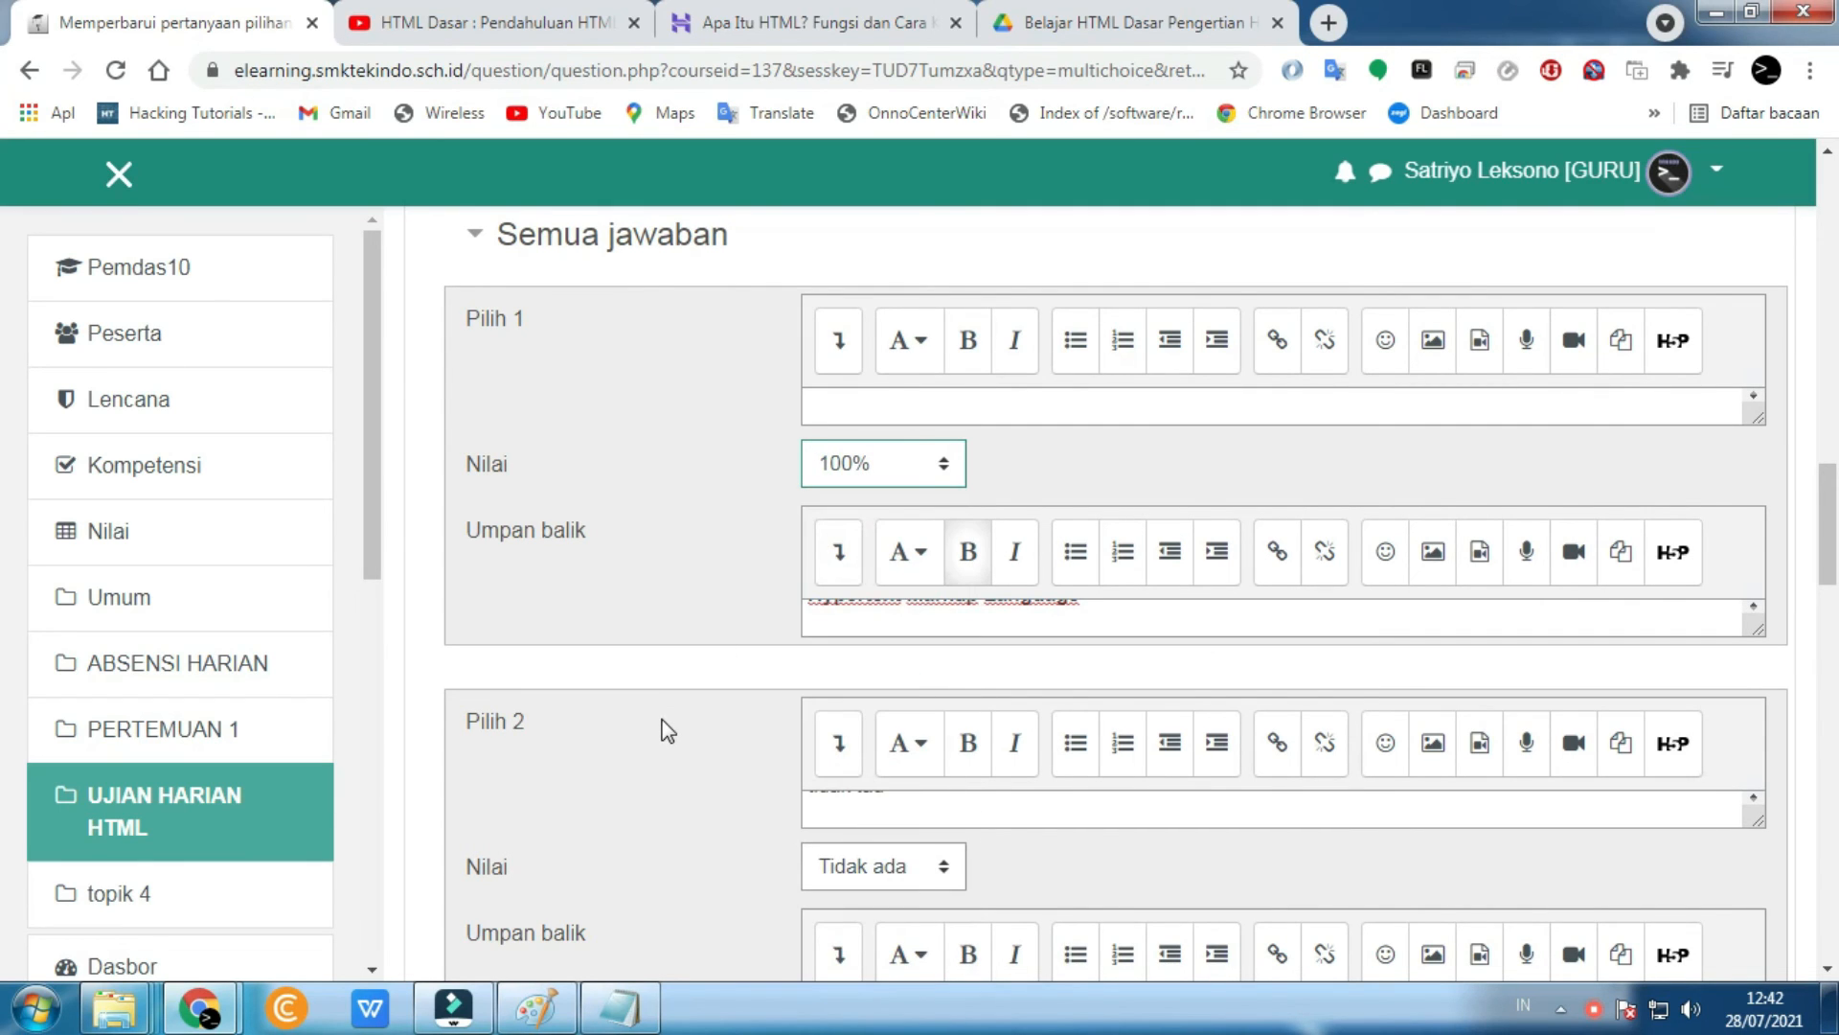
scroll(668, 731, down, 12)
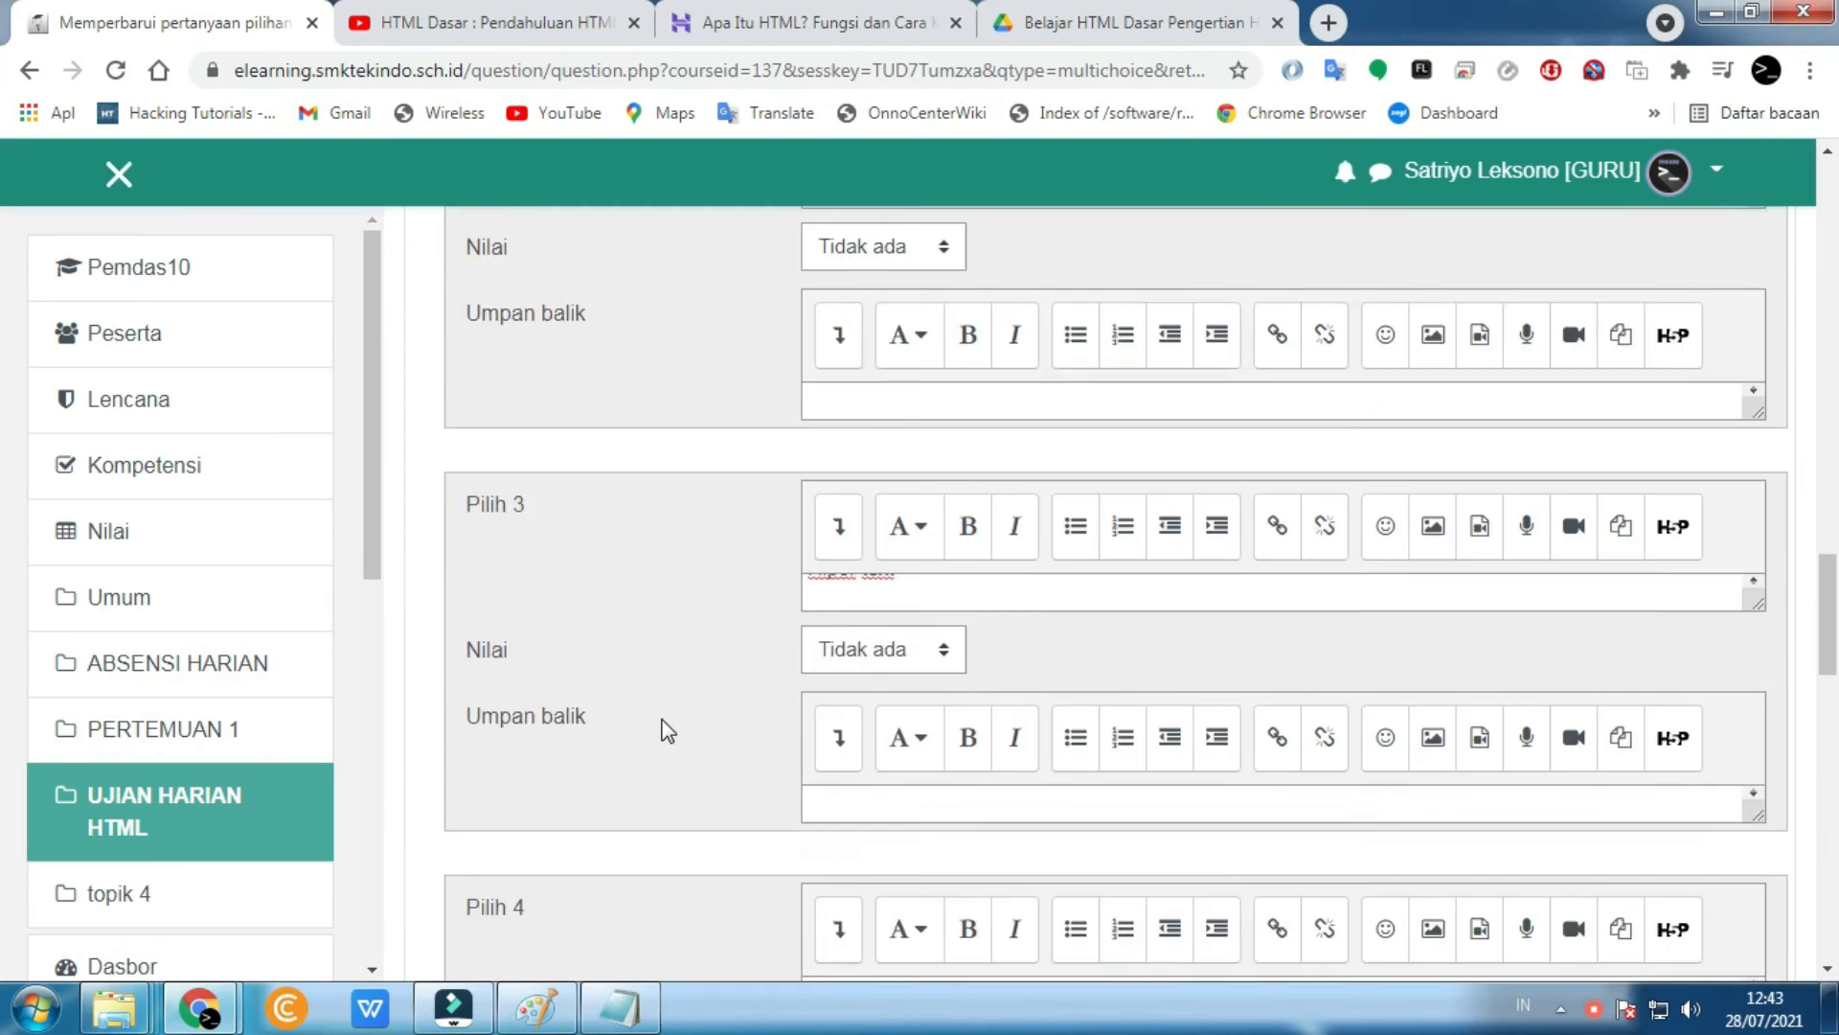
scroll(667, 731, down, 3)
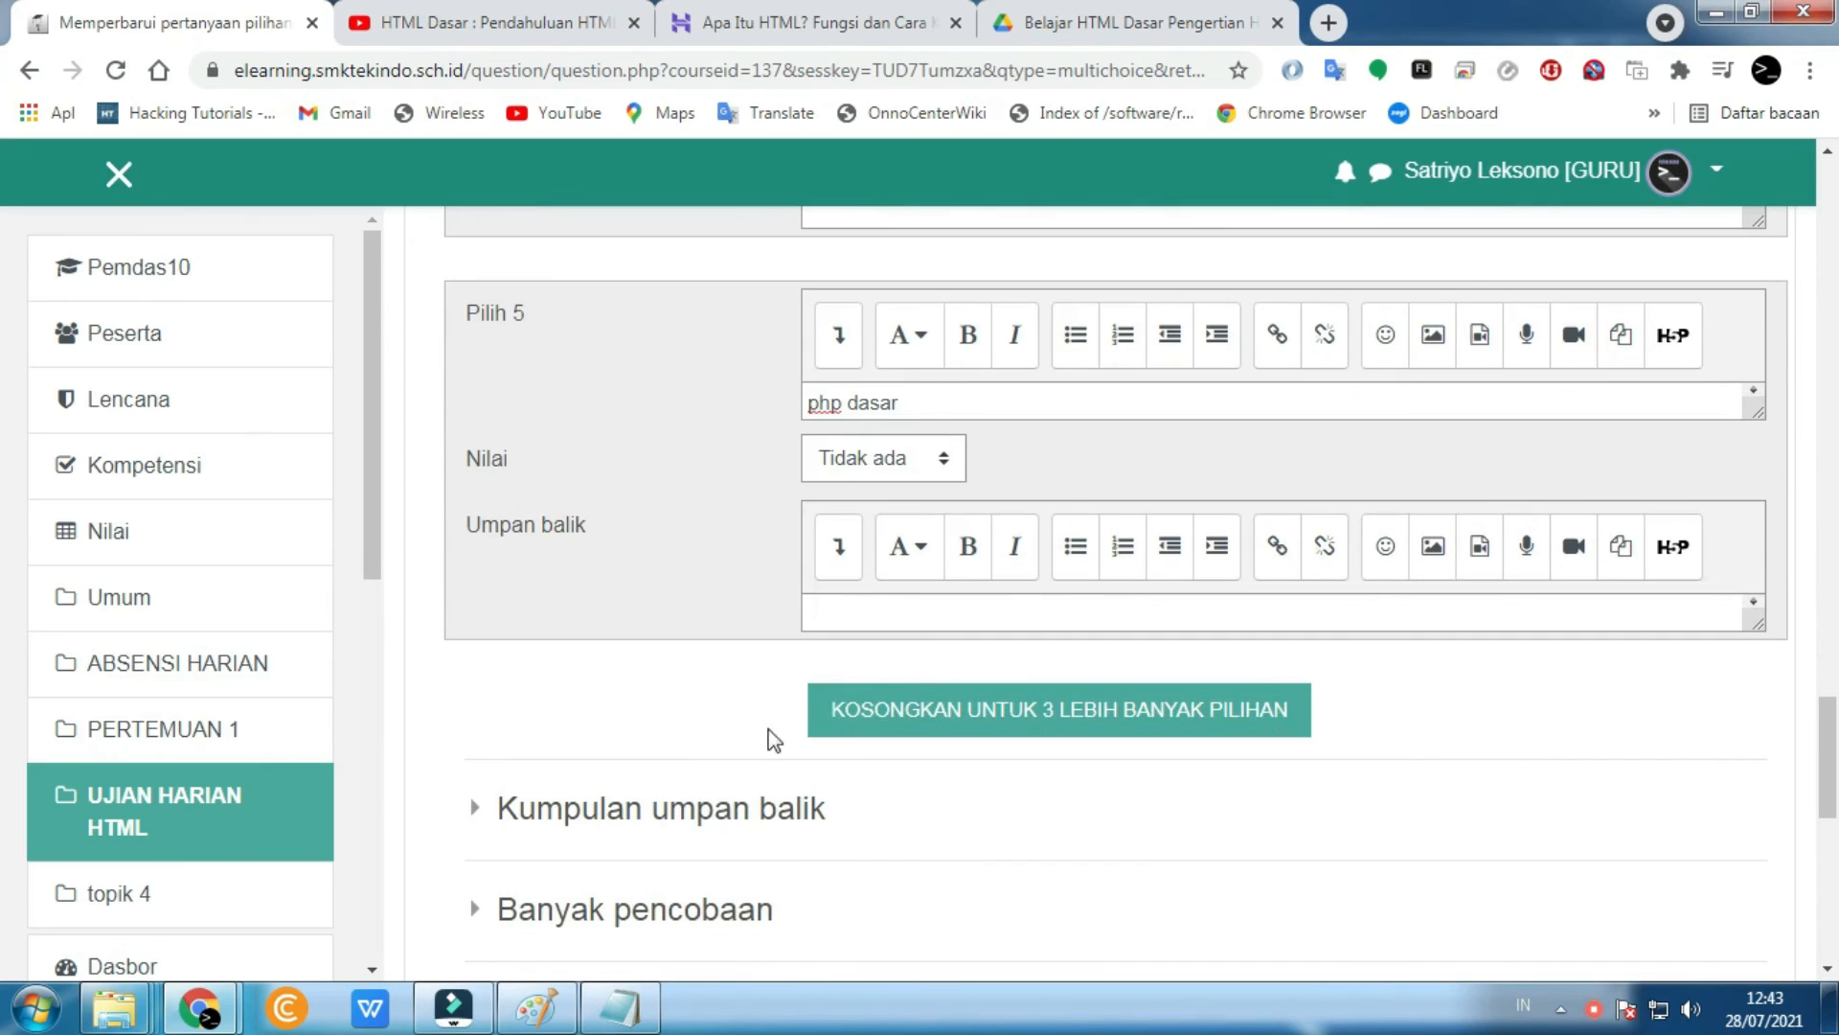
scroll(814, 763, down, 6)
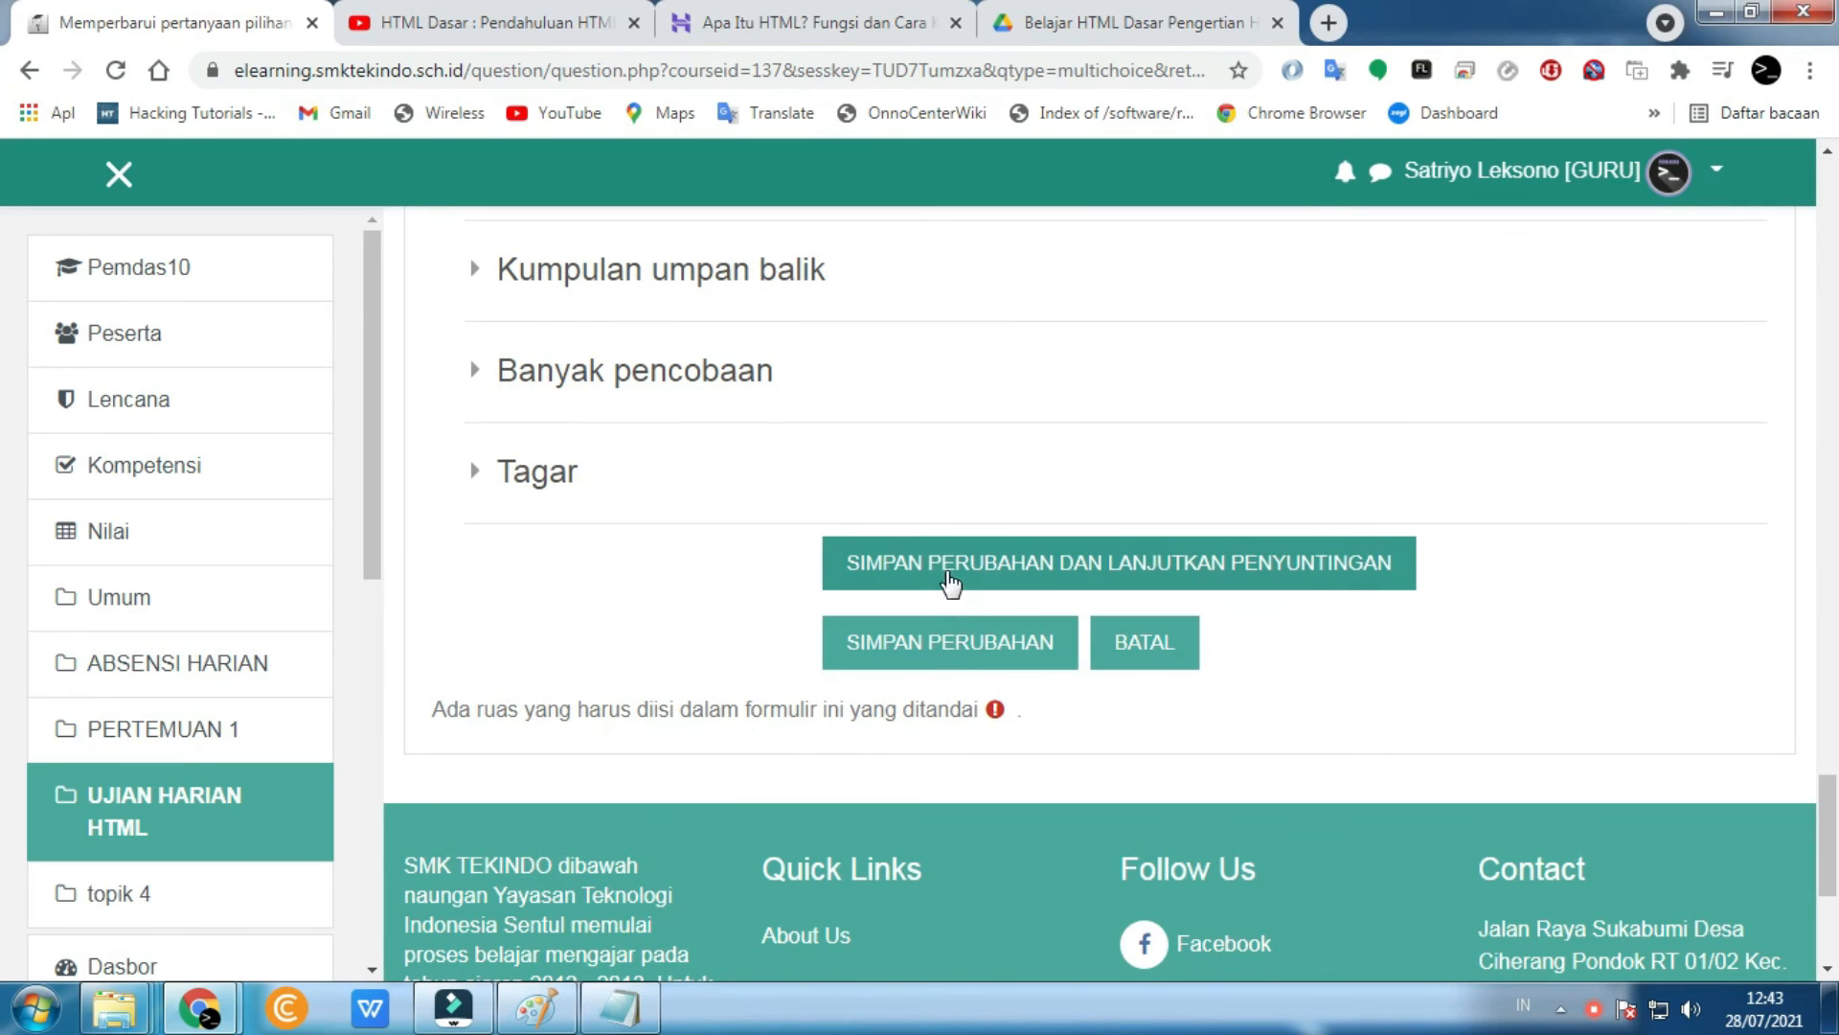
click(935, 661)
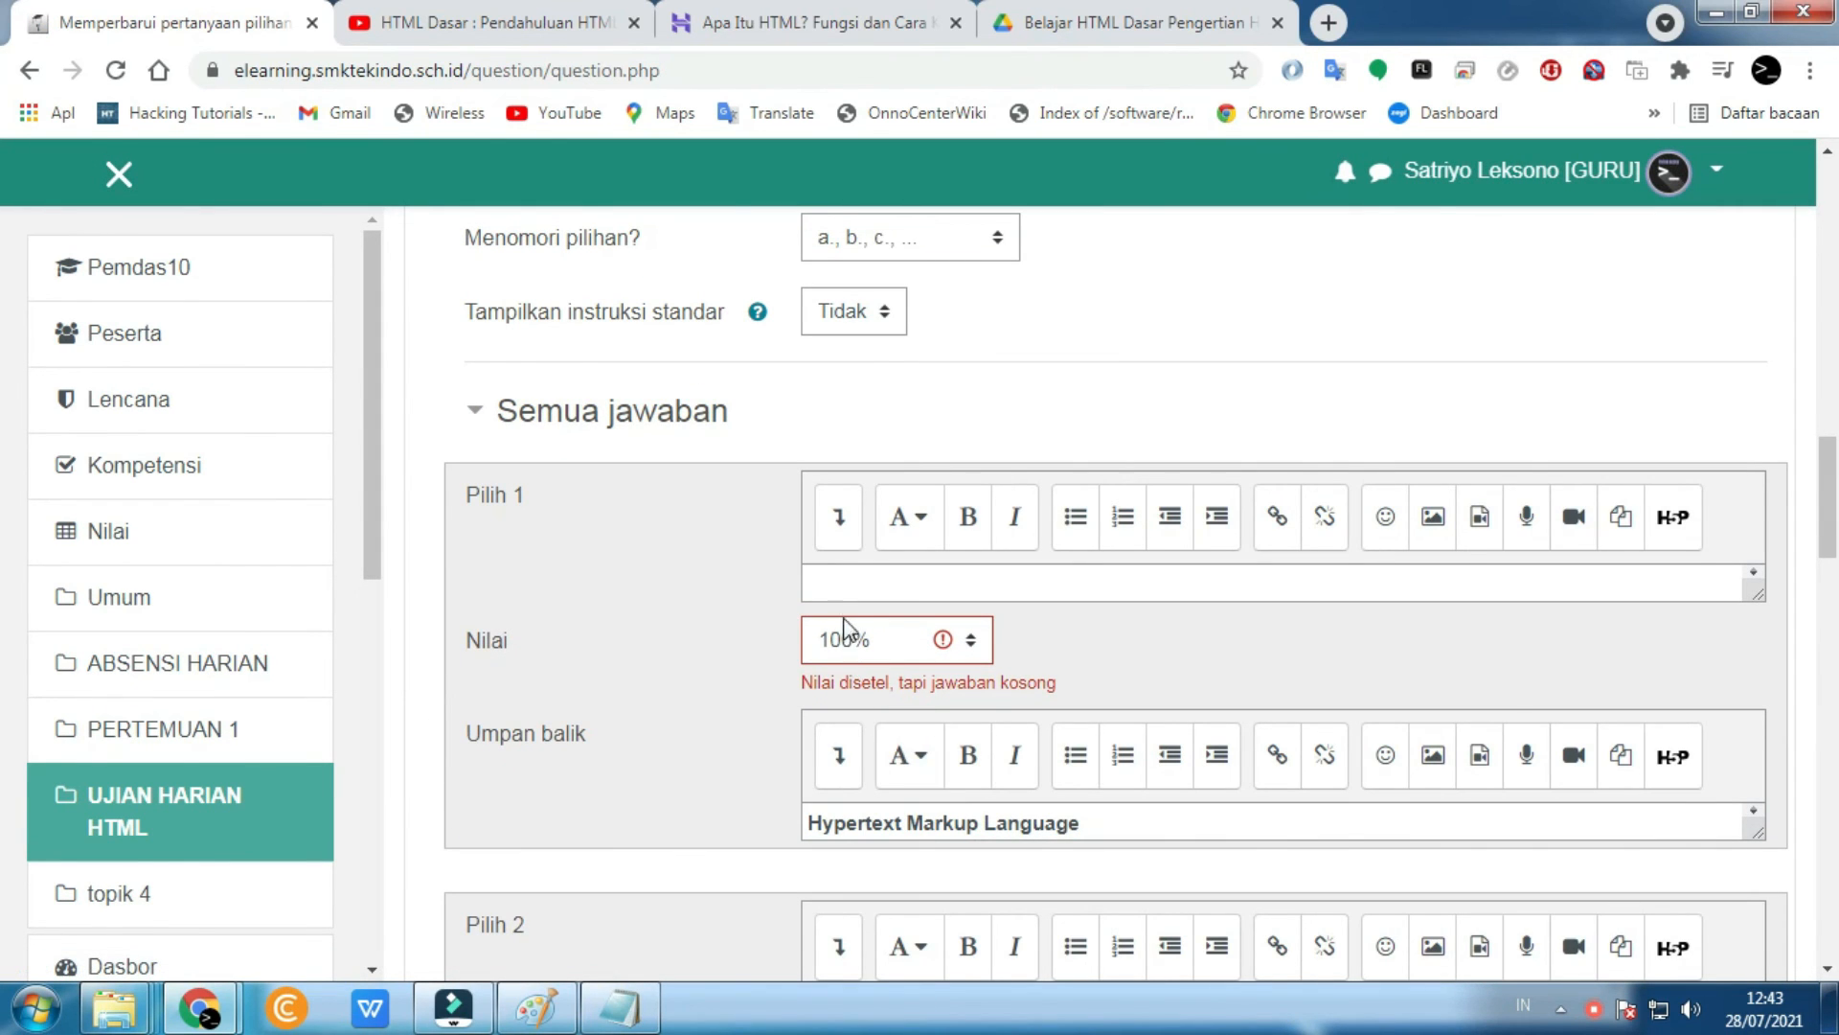
- Move 'Hypertext Markup Language' from the first answer's feedback into the answer field
drag(1112, 822, 733, 819)
key(ctrl+c)
key(BackSpace)
click(851, 584)
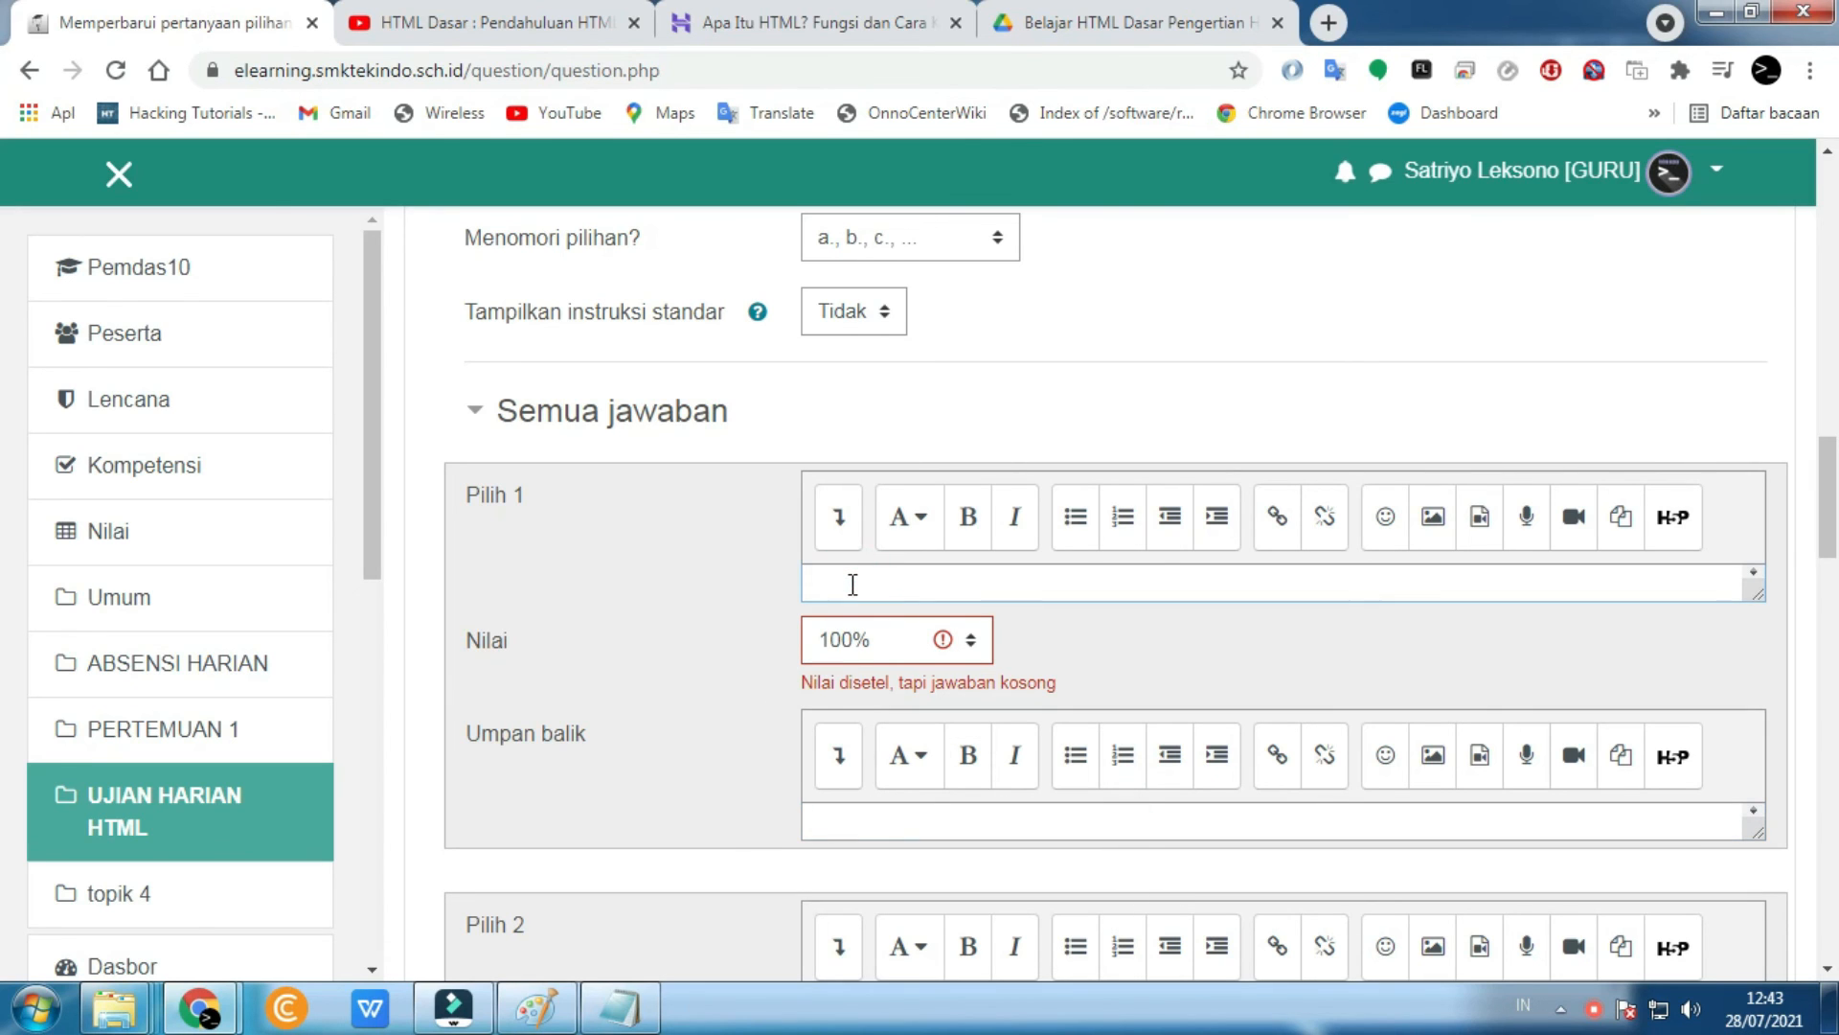
key(ctrl+v)
scroll(698, 745, down, 3)
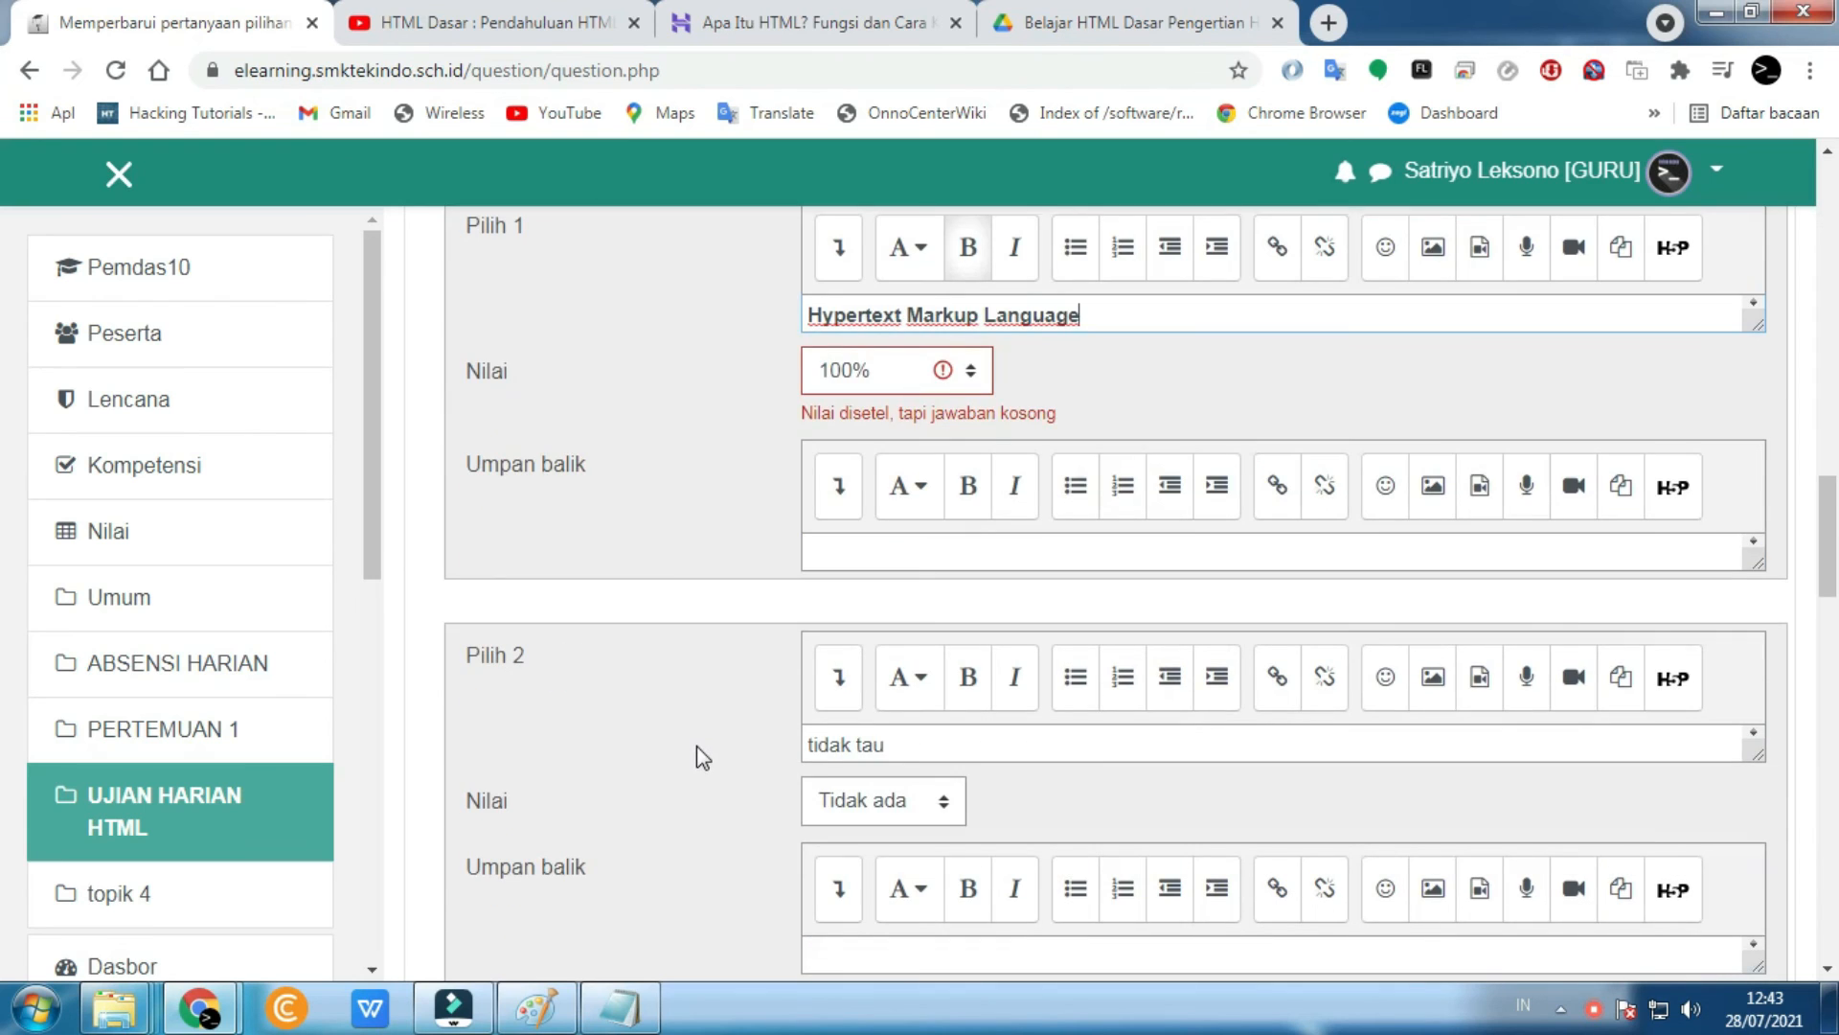
scroll(697, 745, up, 2)
- Save the multiple-choice question changes with Simpan Perubahan
click(867, 688)
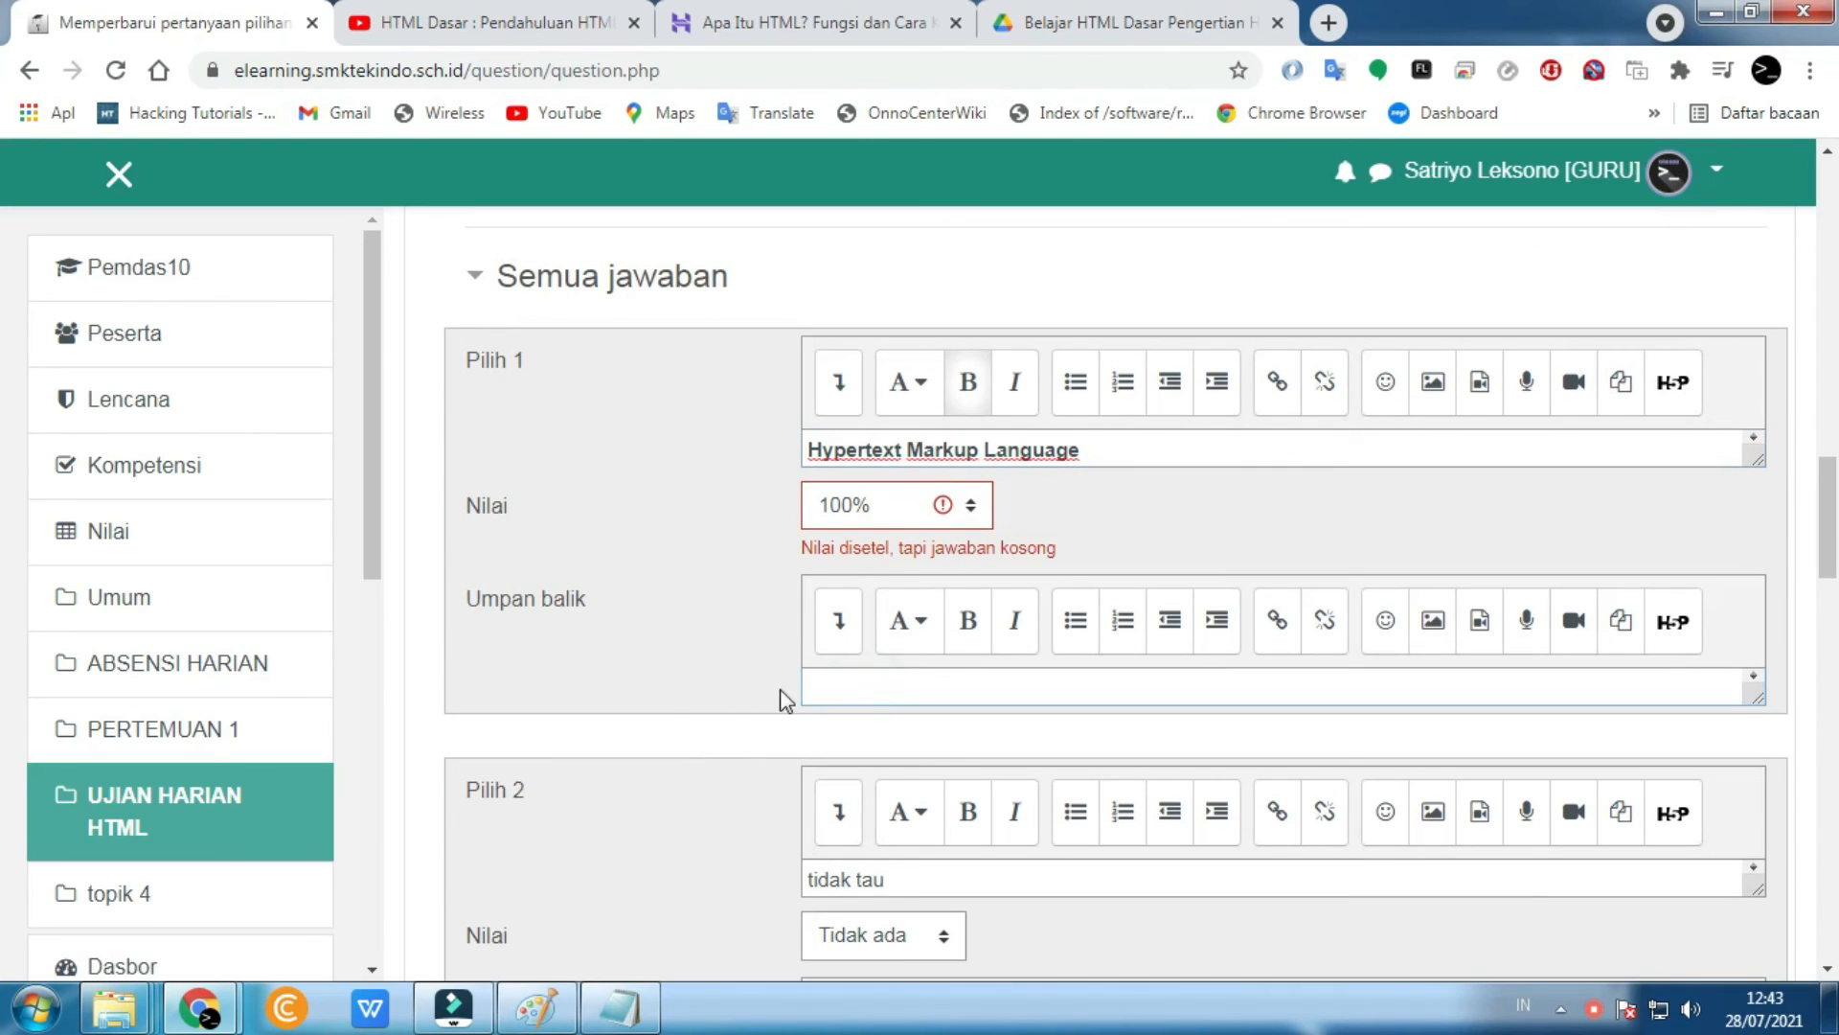
scroll(659, 703, down, 4)
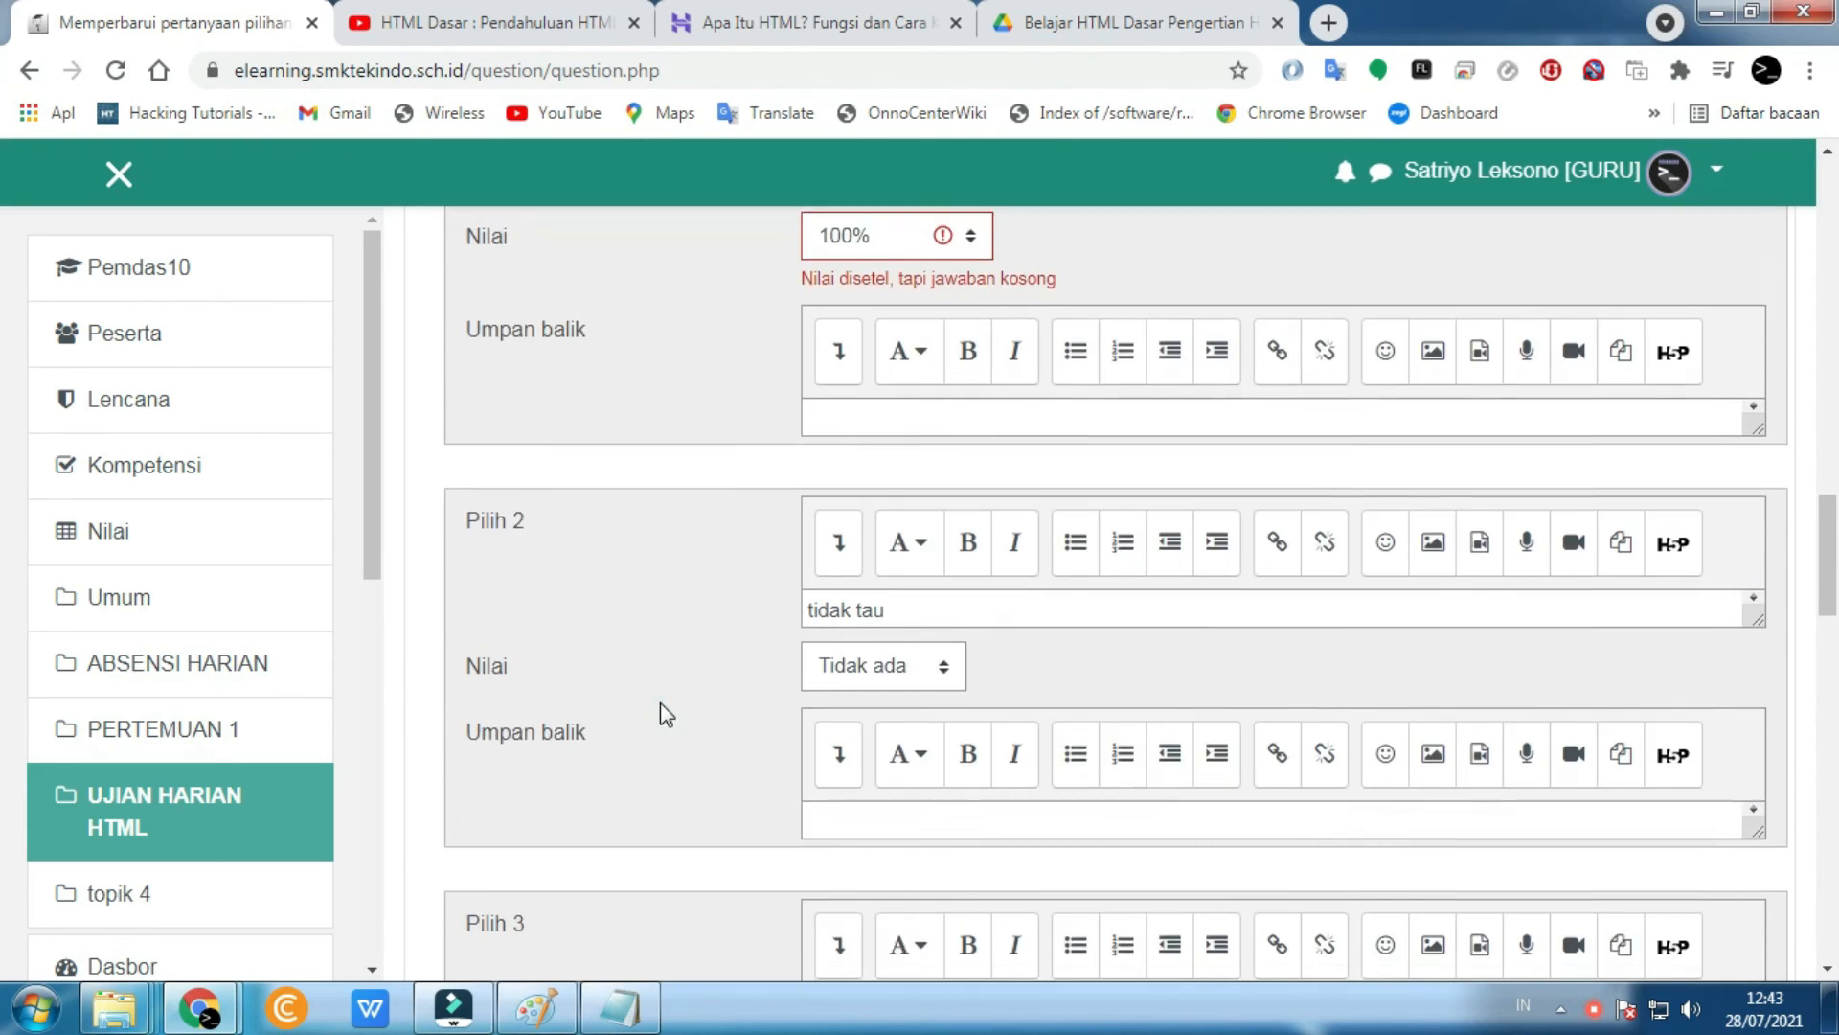
scroll(659, 703, up, 6)
scroll(659, 703, down, 20)
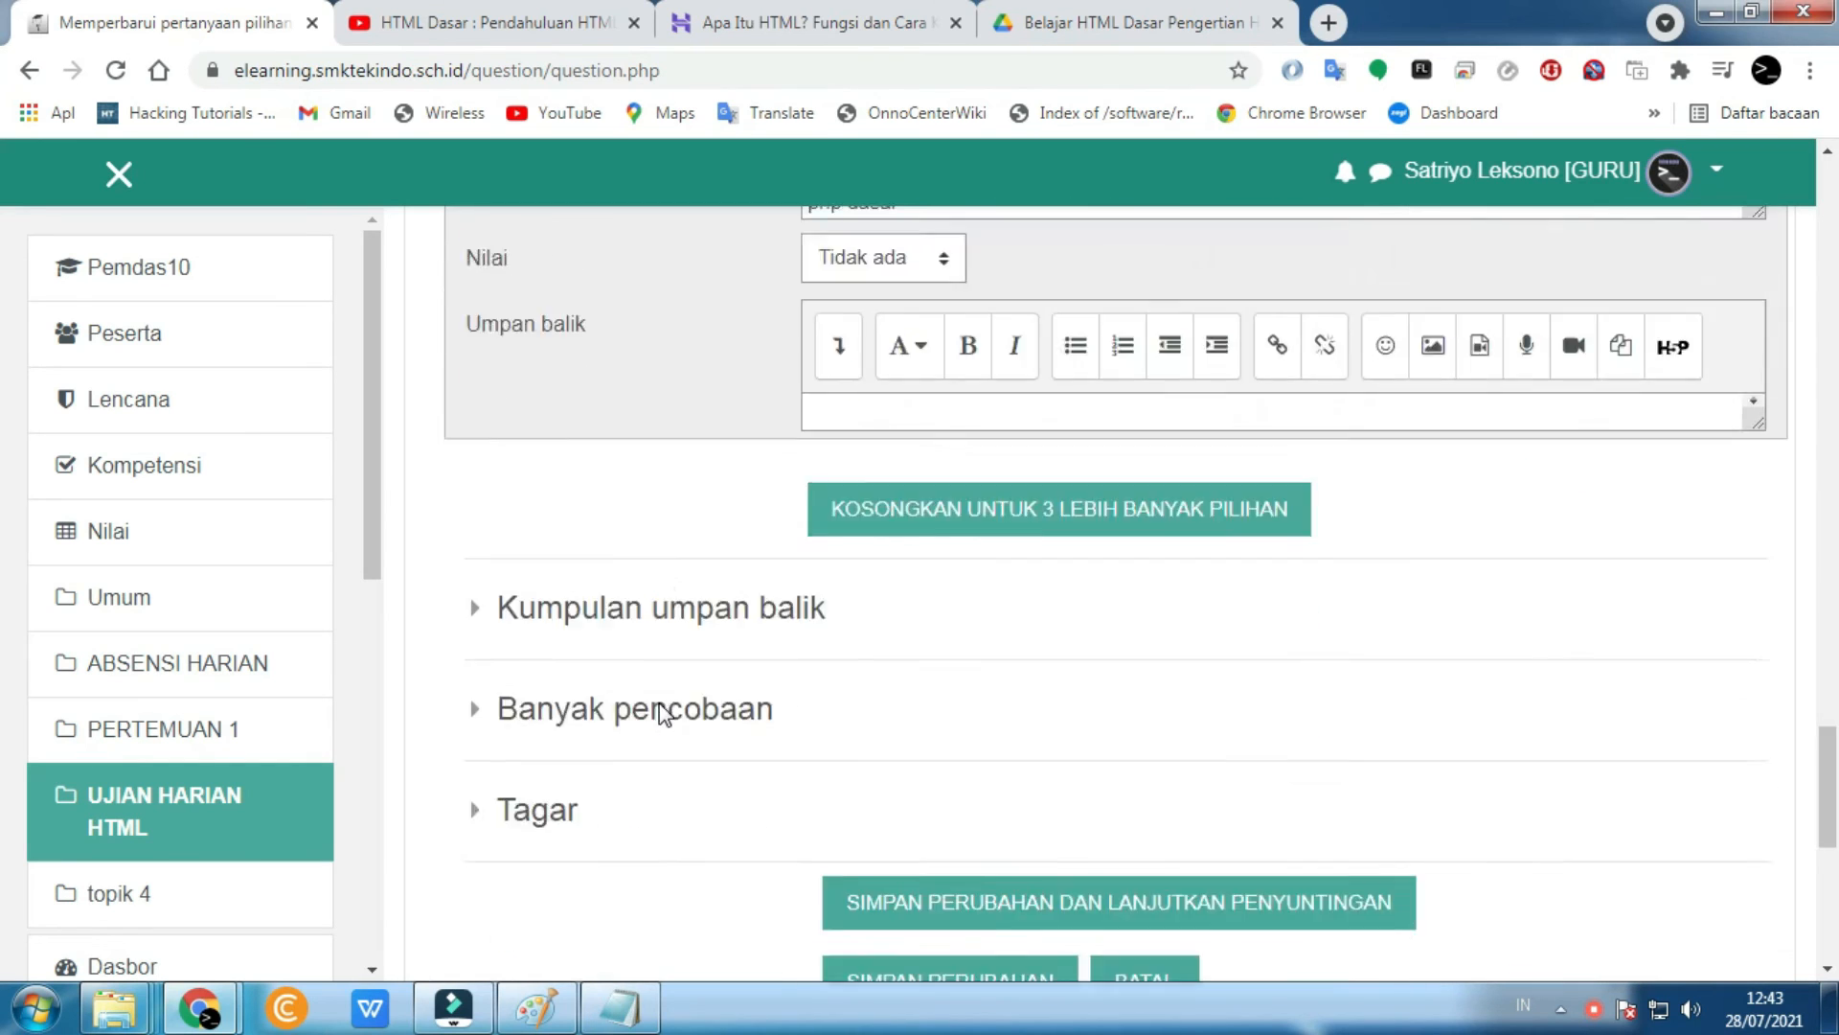
click(905, 578)
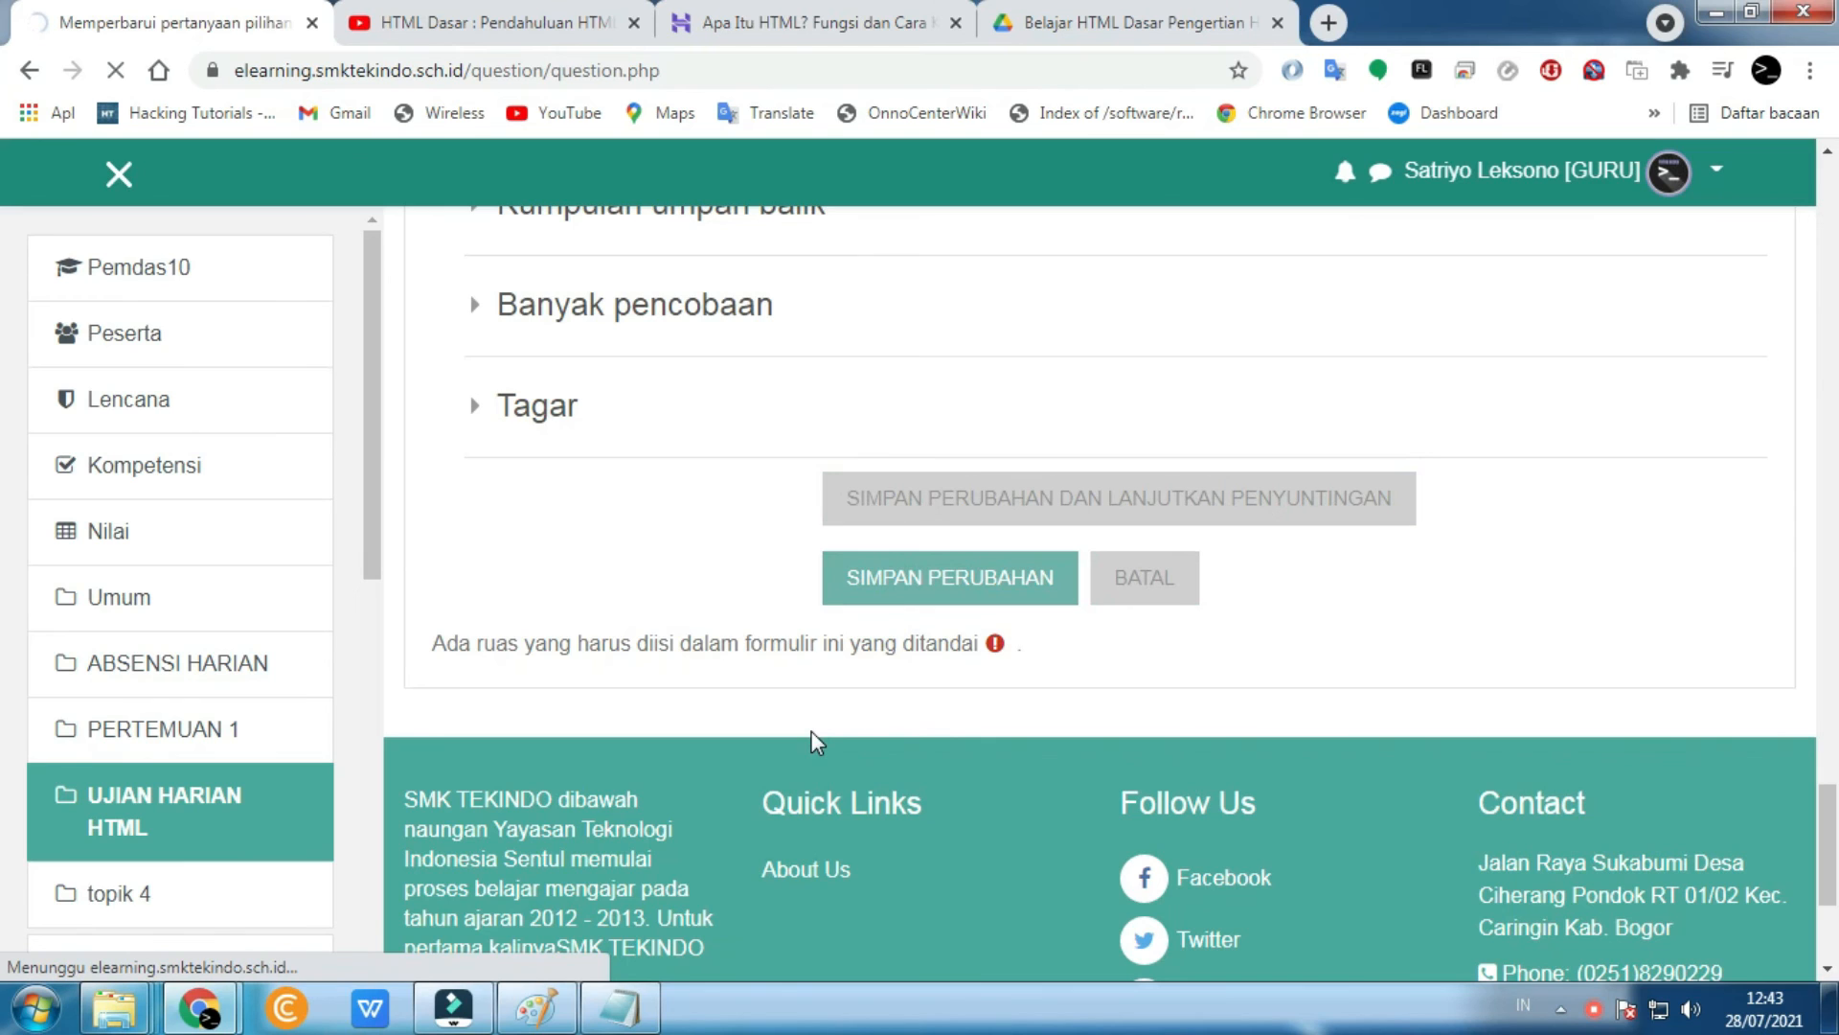
- Preview question 1, try options e and d, and confirm Hypertext Markup Language is the correct answer
scroll(812, 743, down, 1)
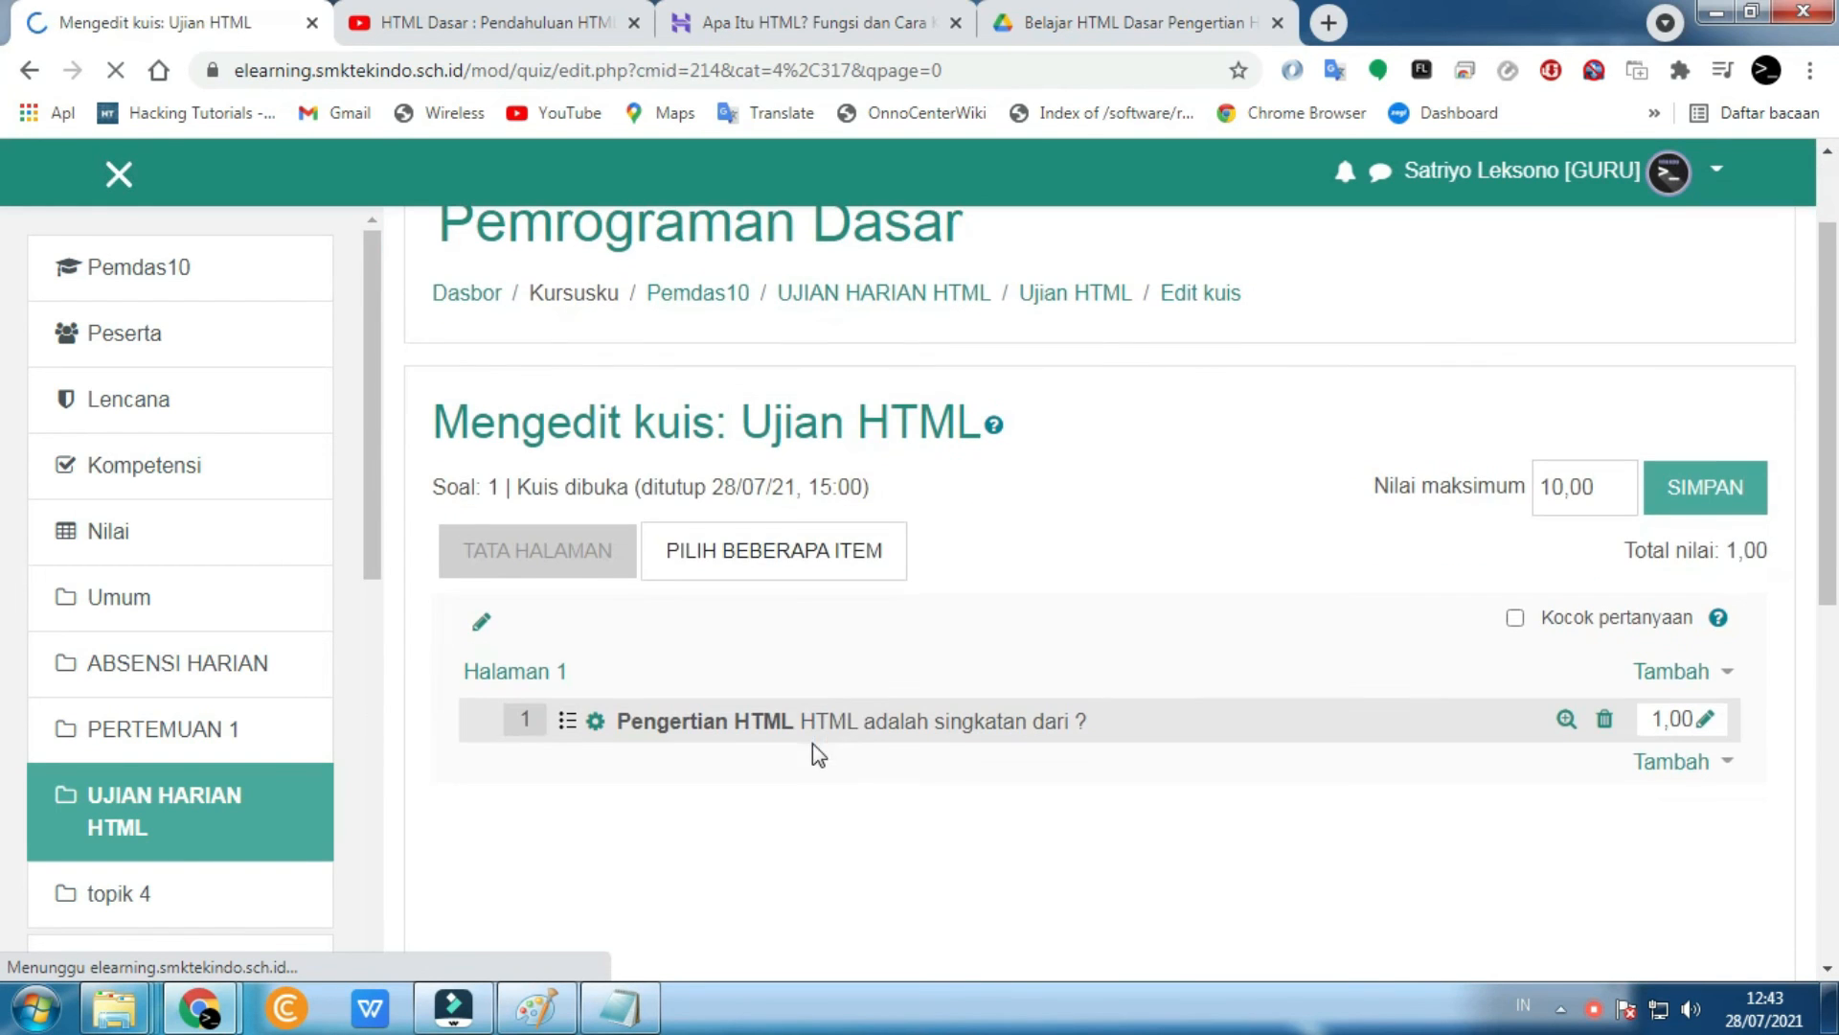
click(1565, 722)
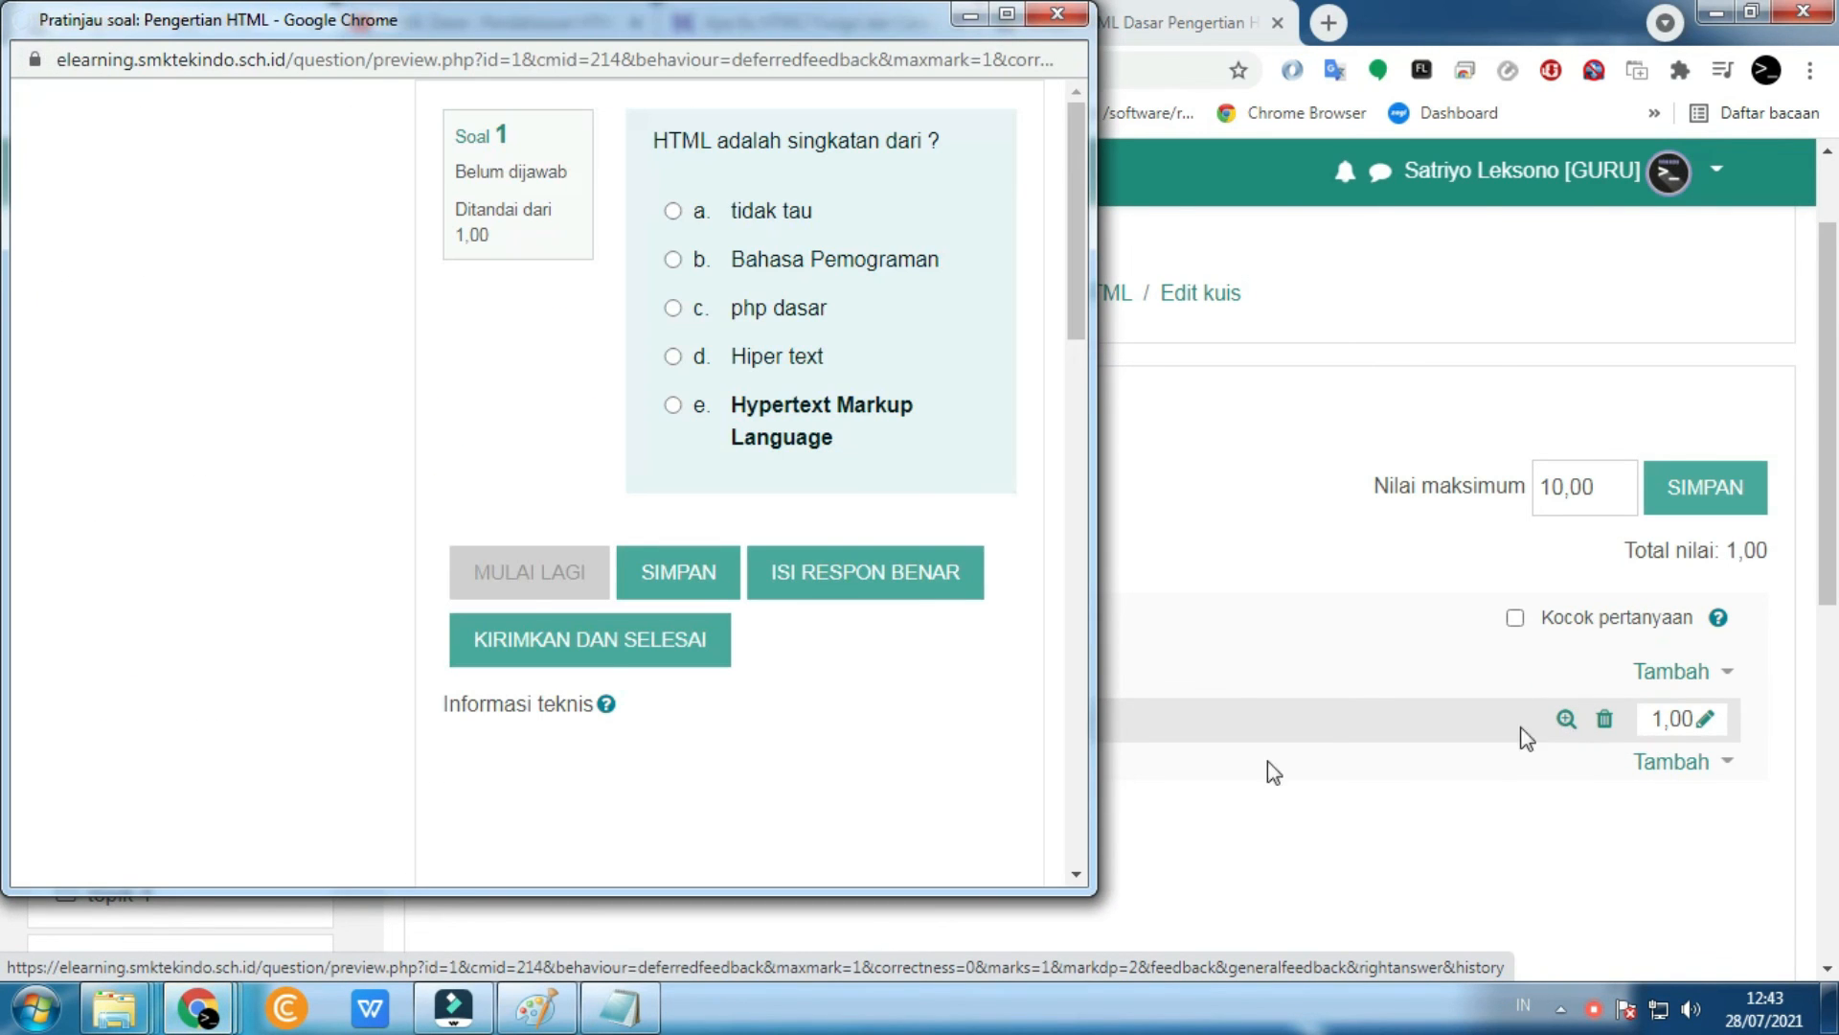
click(672, 405)
click(674, 357)
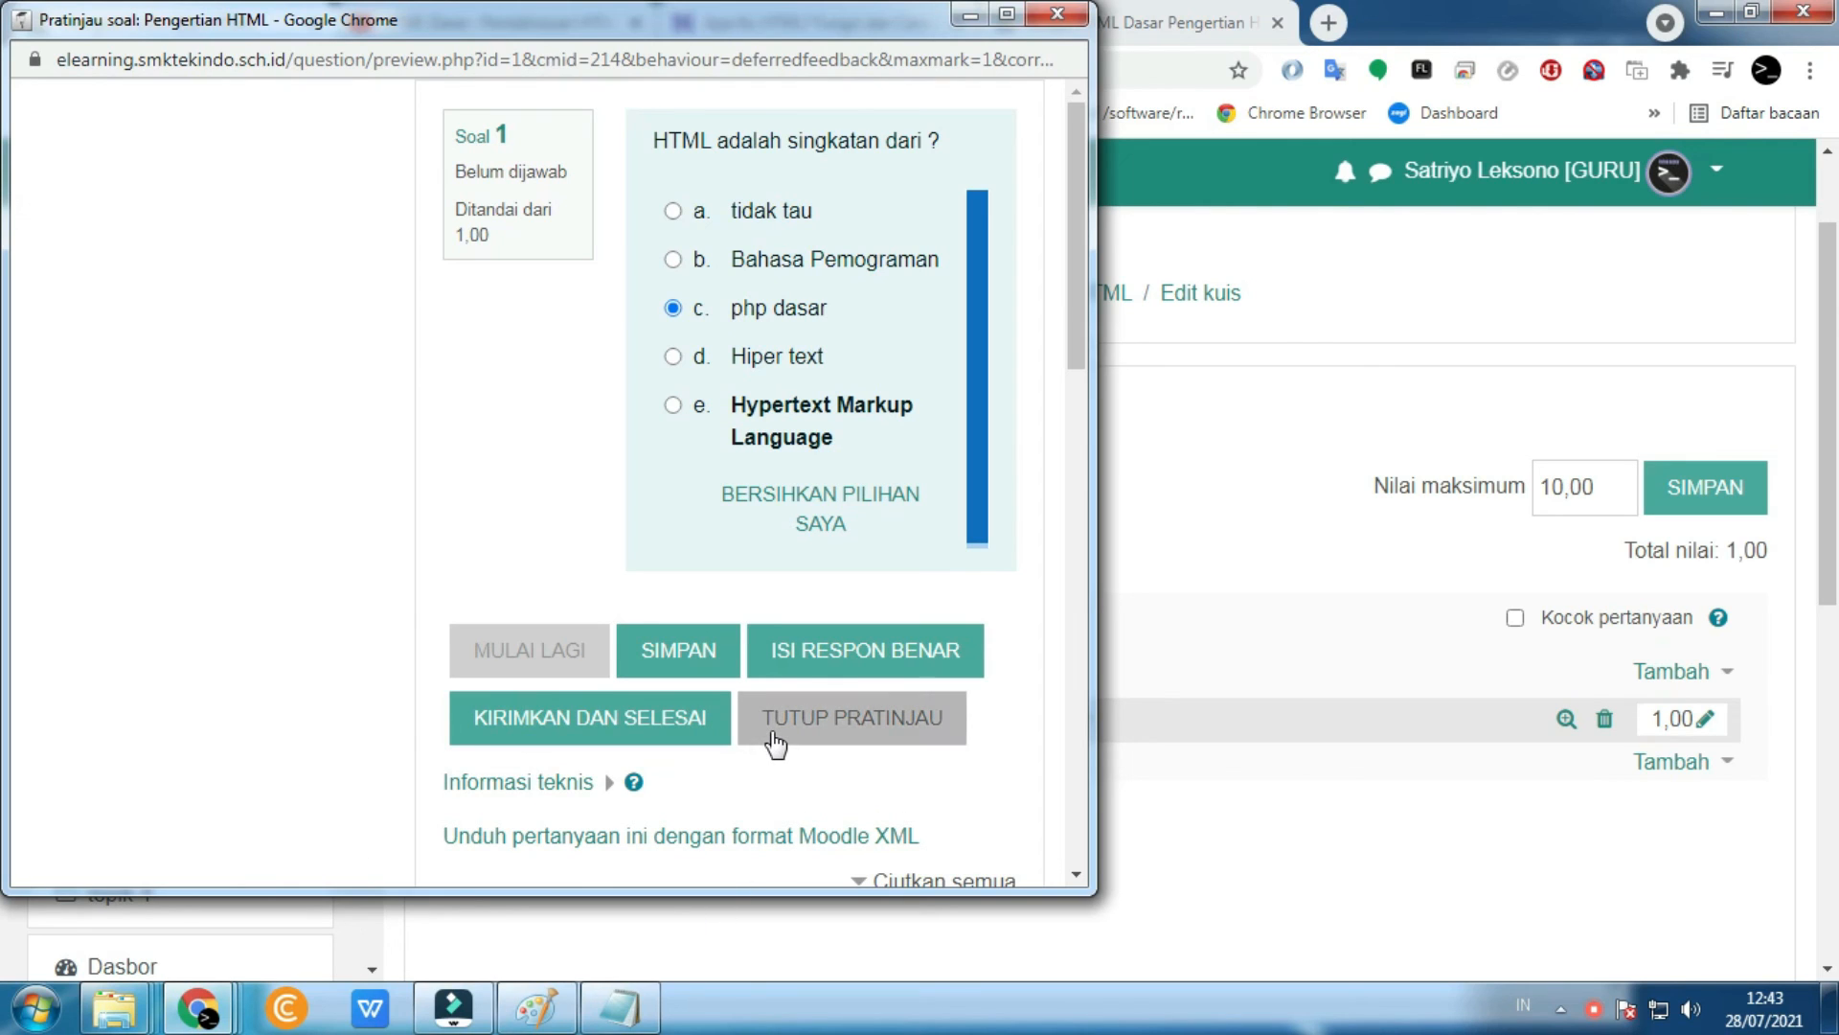
click(826, 659)
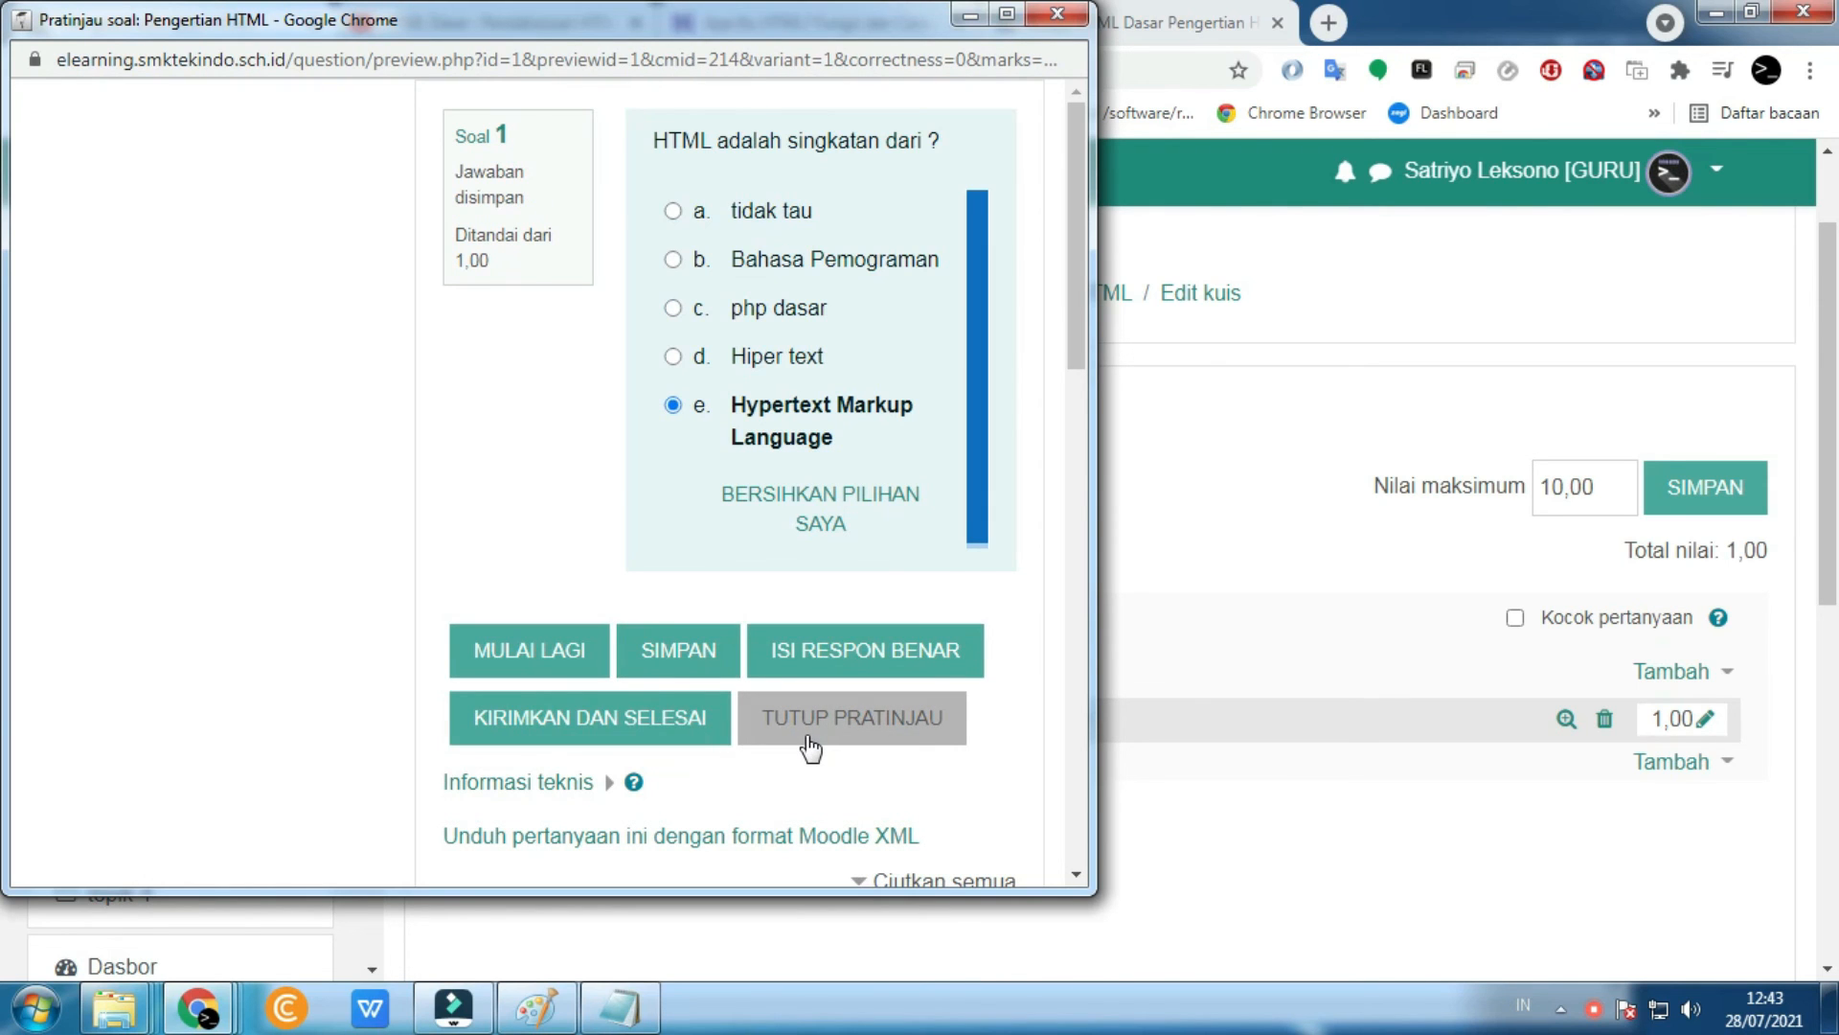
scroll(808, 739, down, 4)
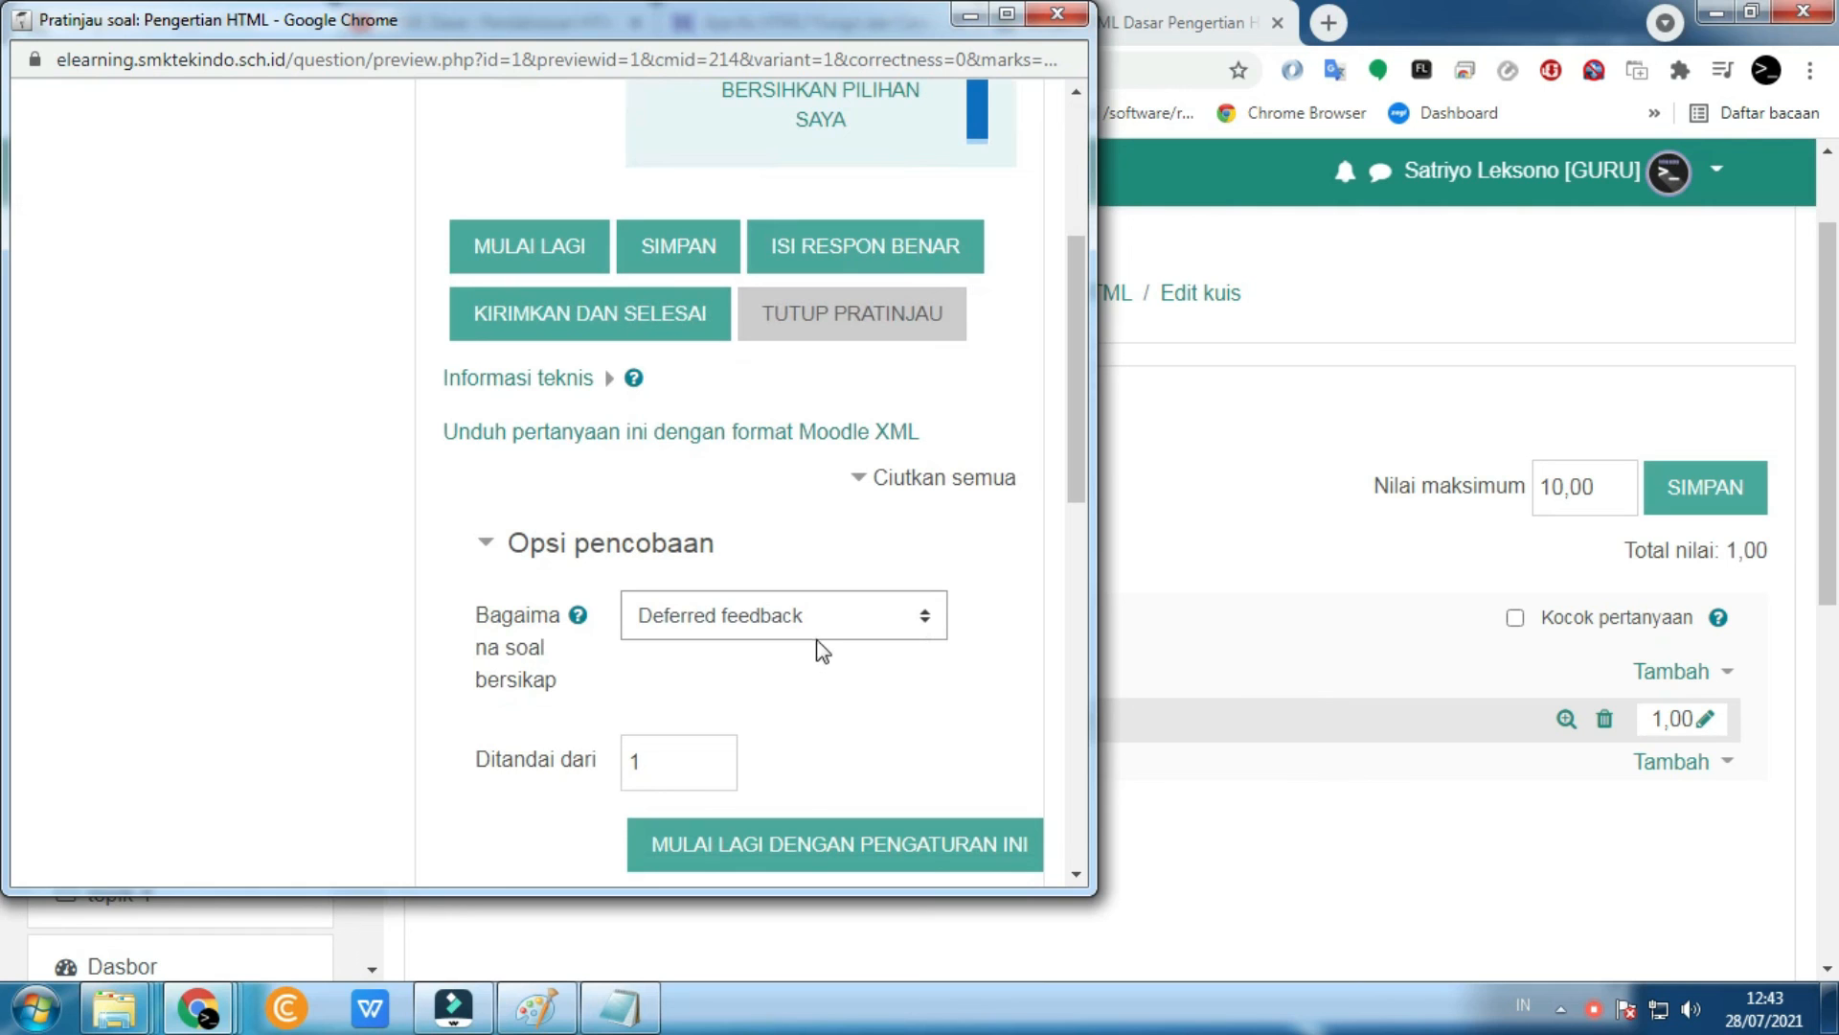
click(1057, 14)
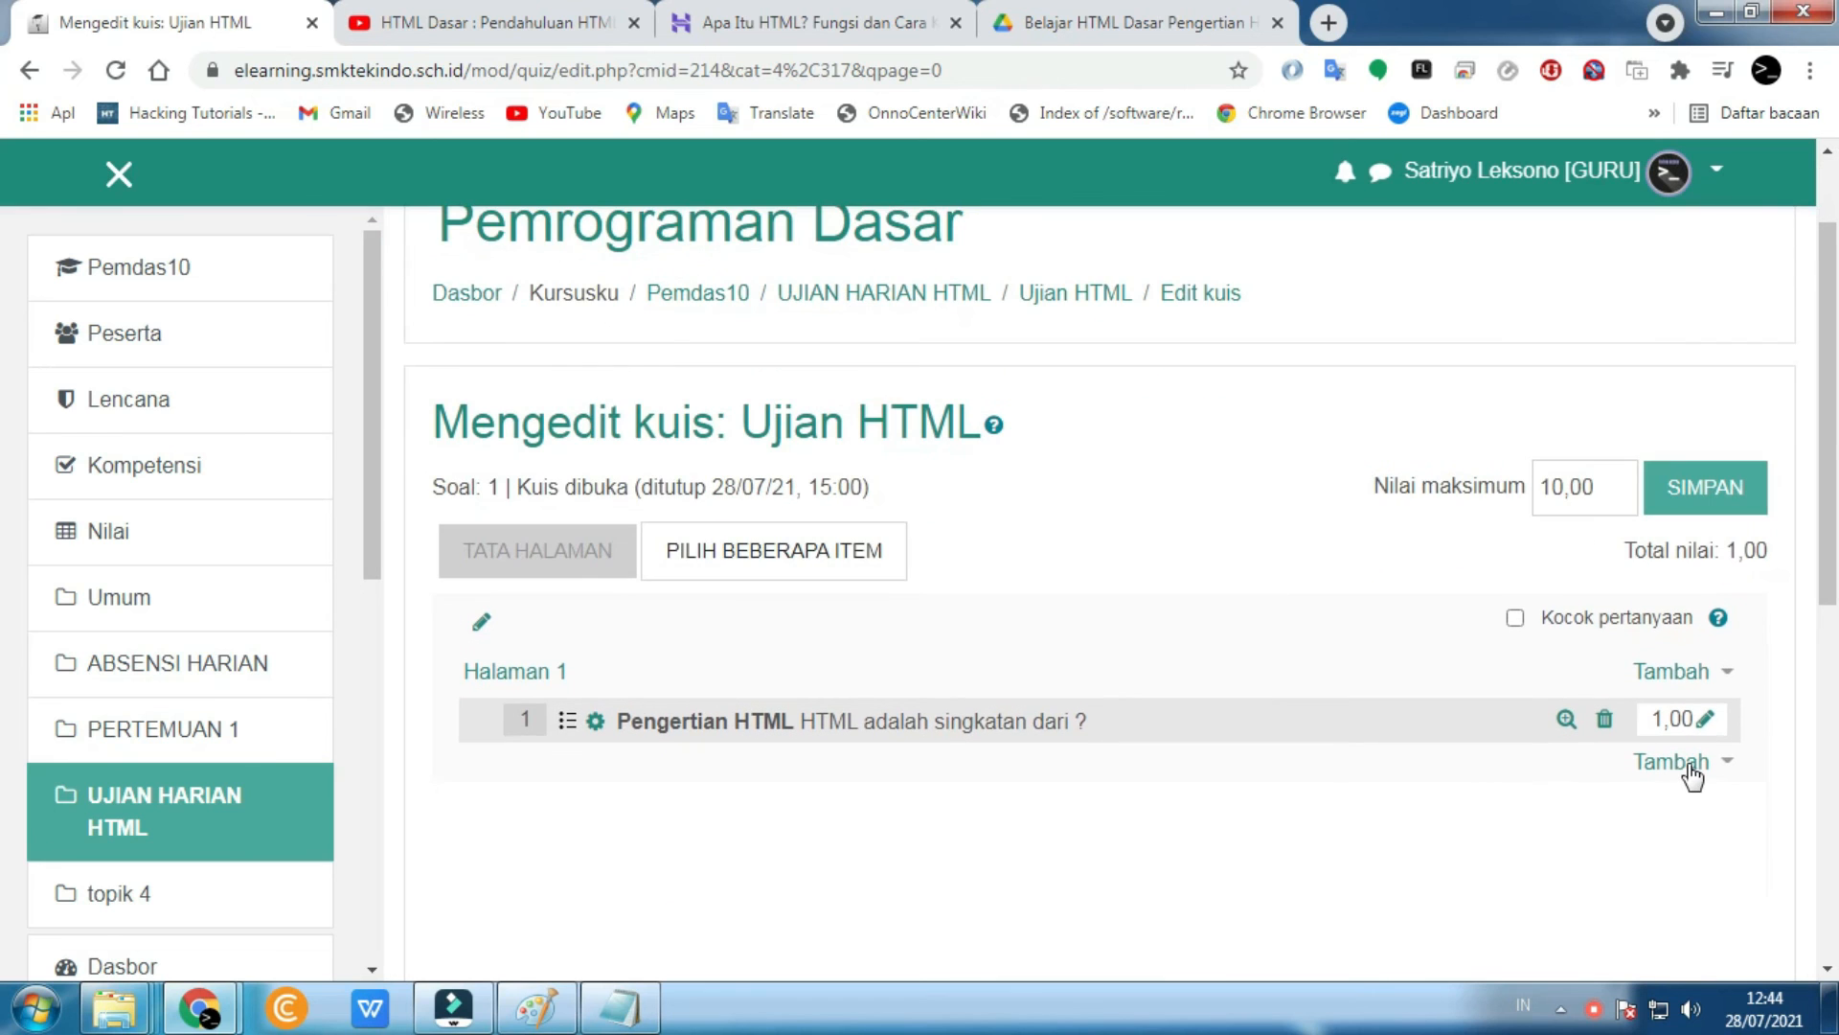
- Start a new Essay question in the Ujian HTML quiz
click(1693, 772)
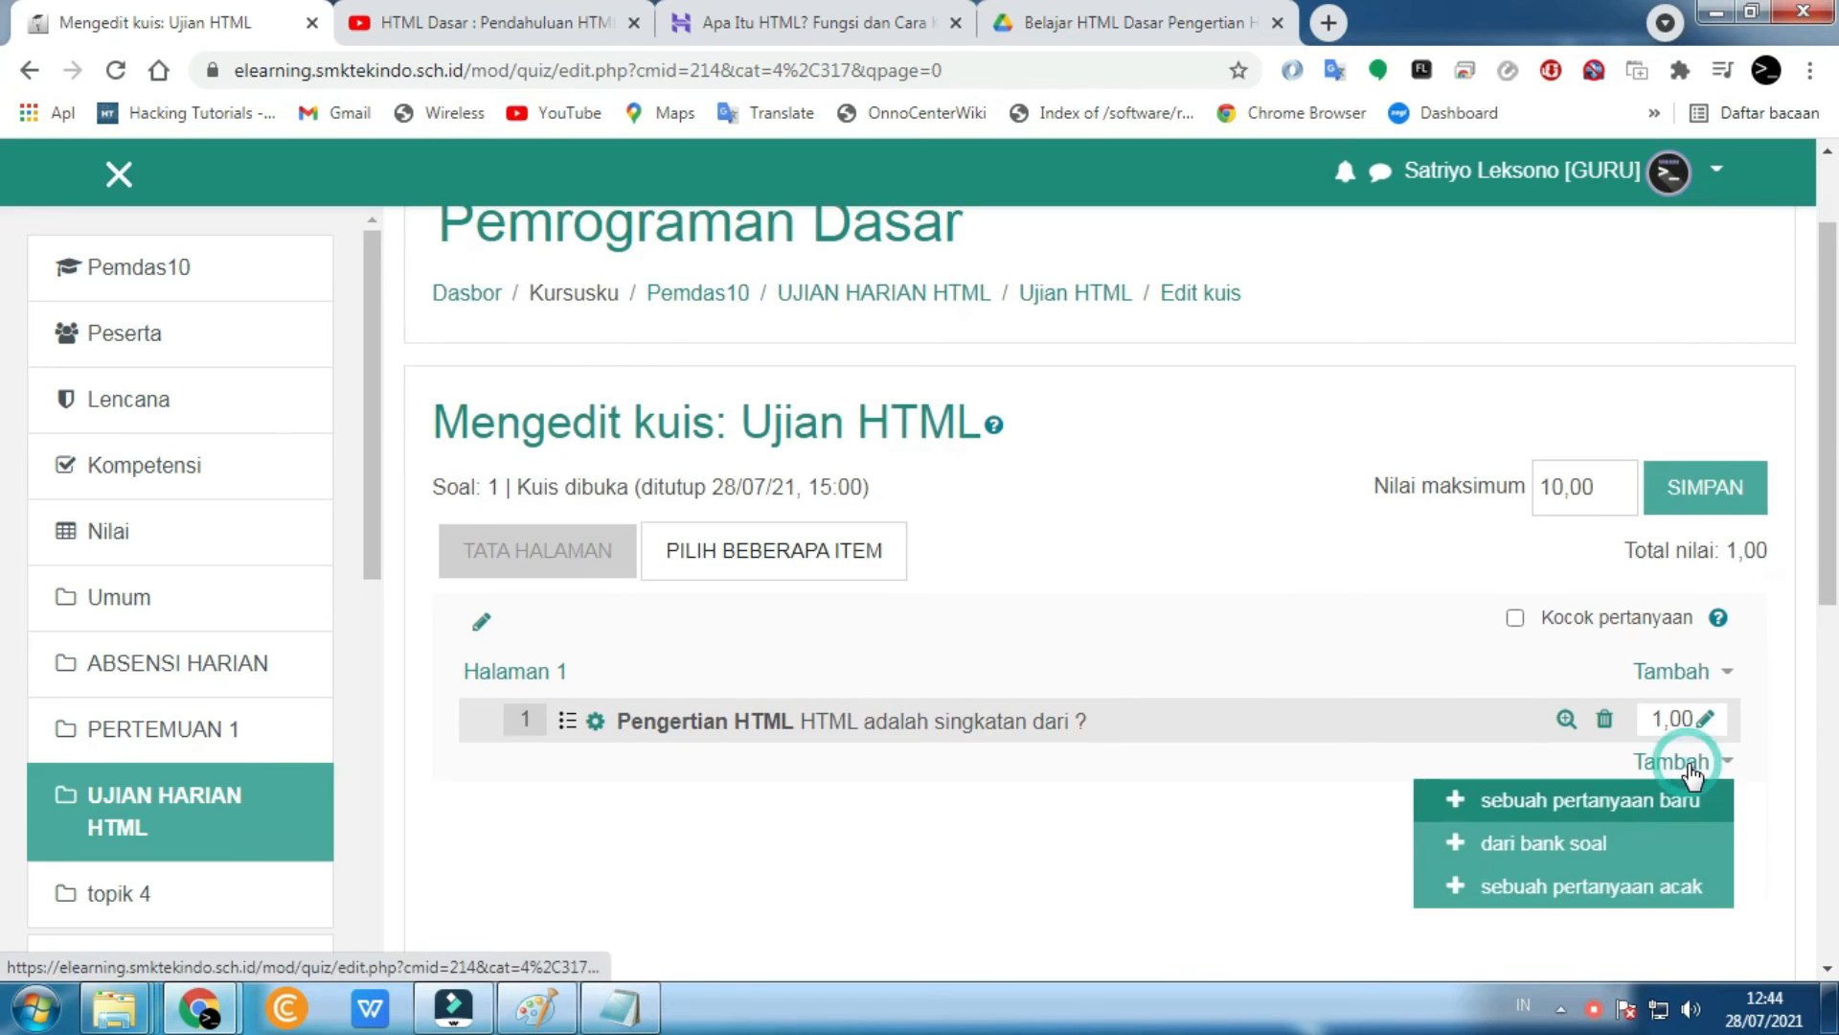
click(1607, 795)
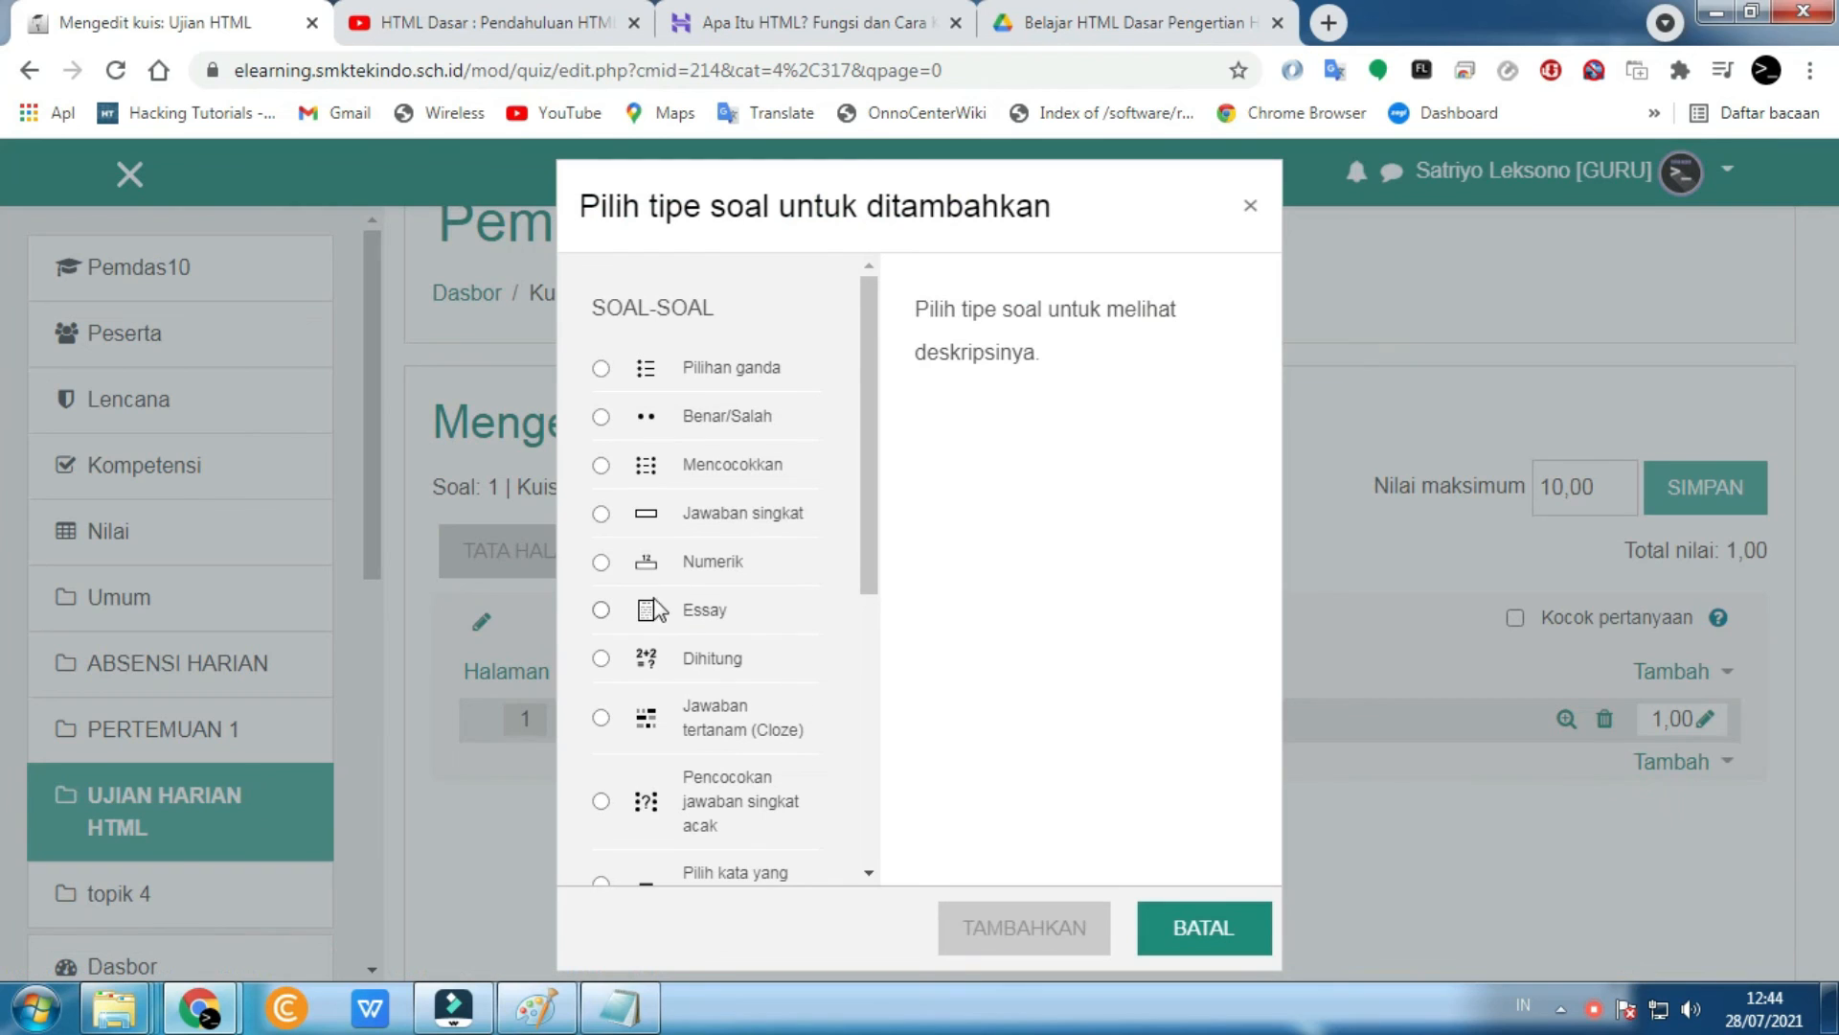
click(627, 611)
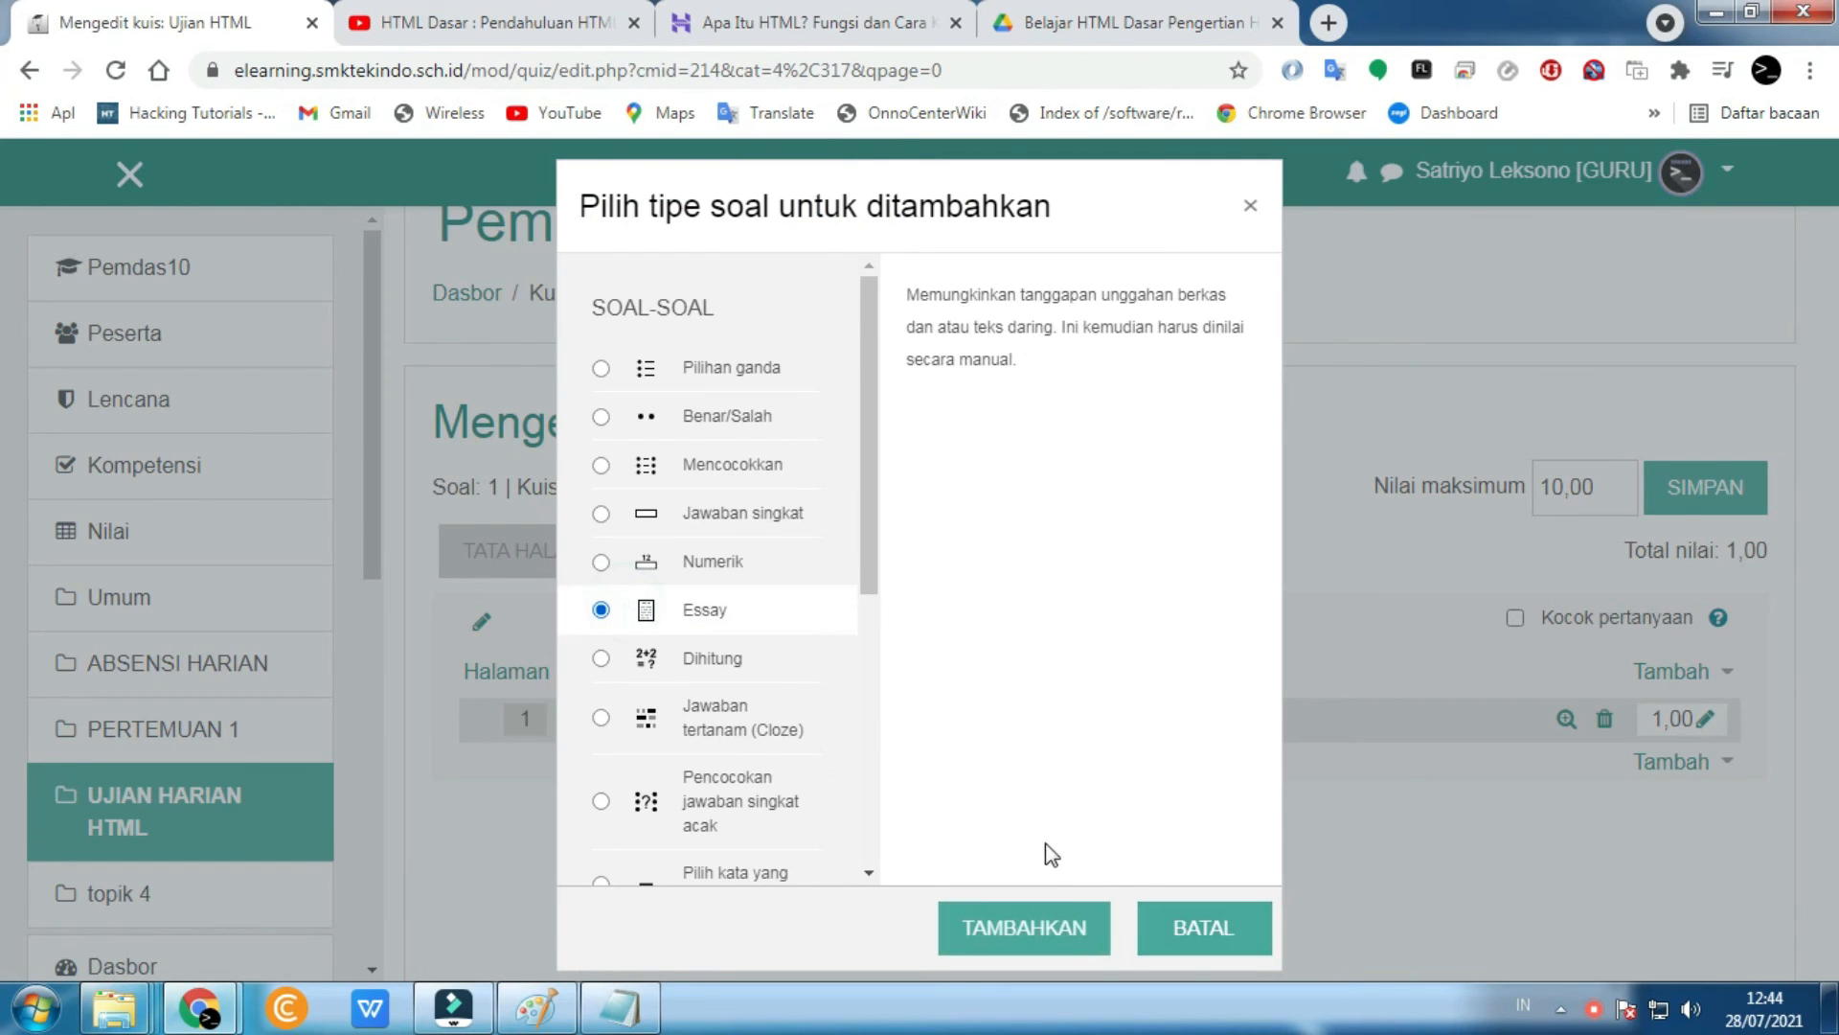
click(1062, 944)
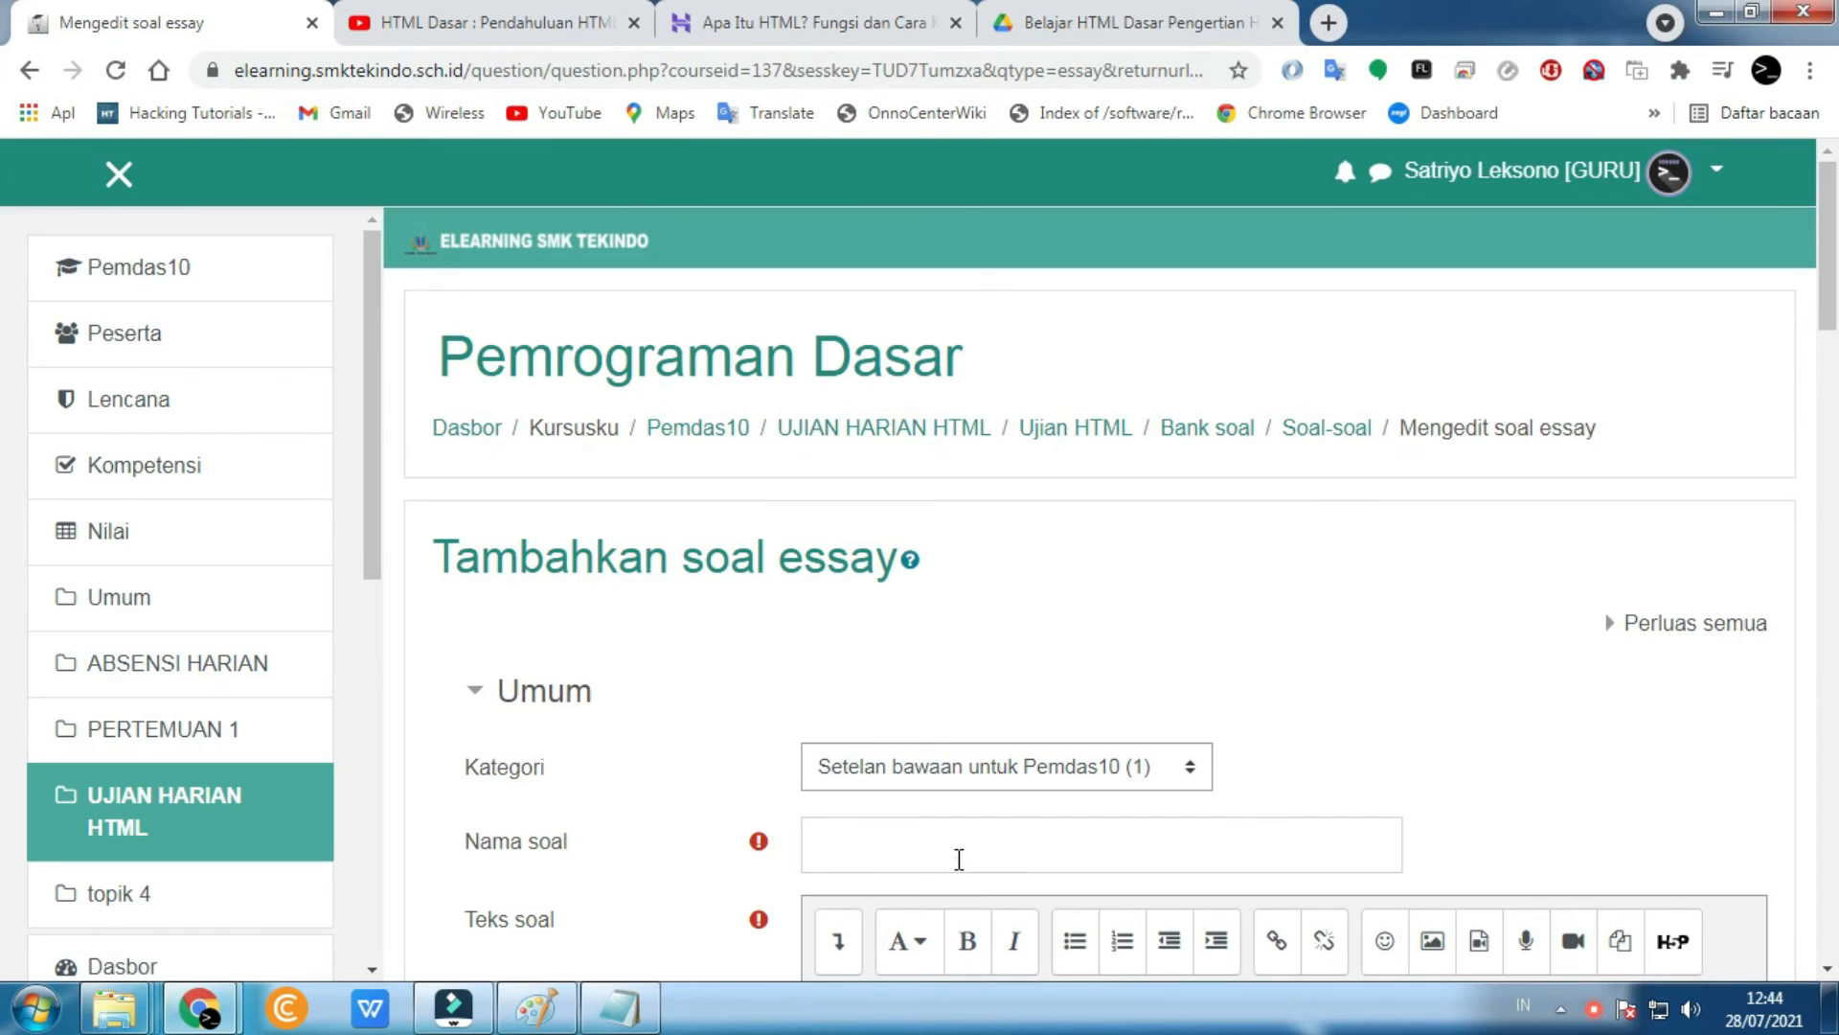
- Name it 'Pengertian HTML' with question text 'Apa yang dimaksud dengan HTML ?' and save
click(959, 858)
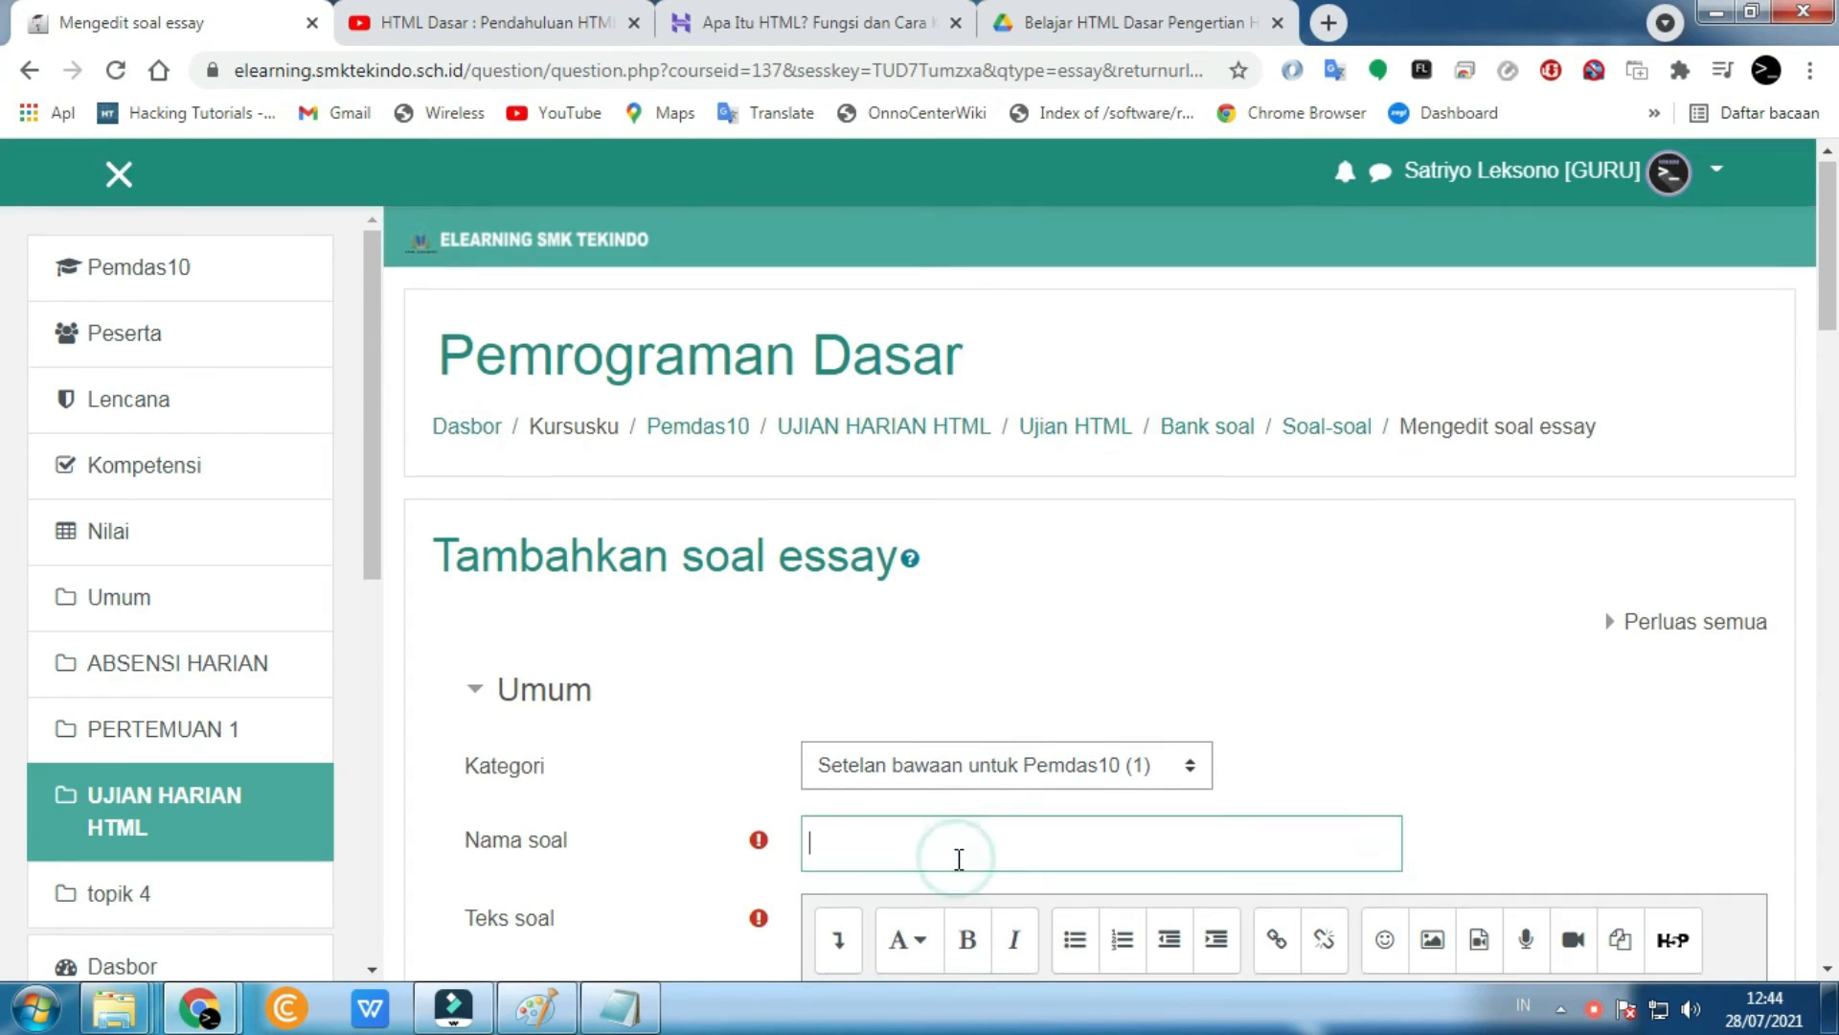
scroll(959, 859, down, 4)
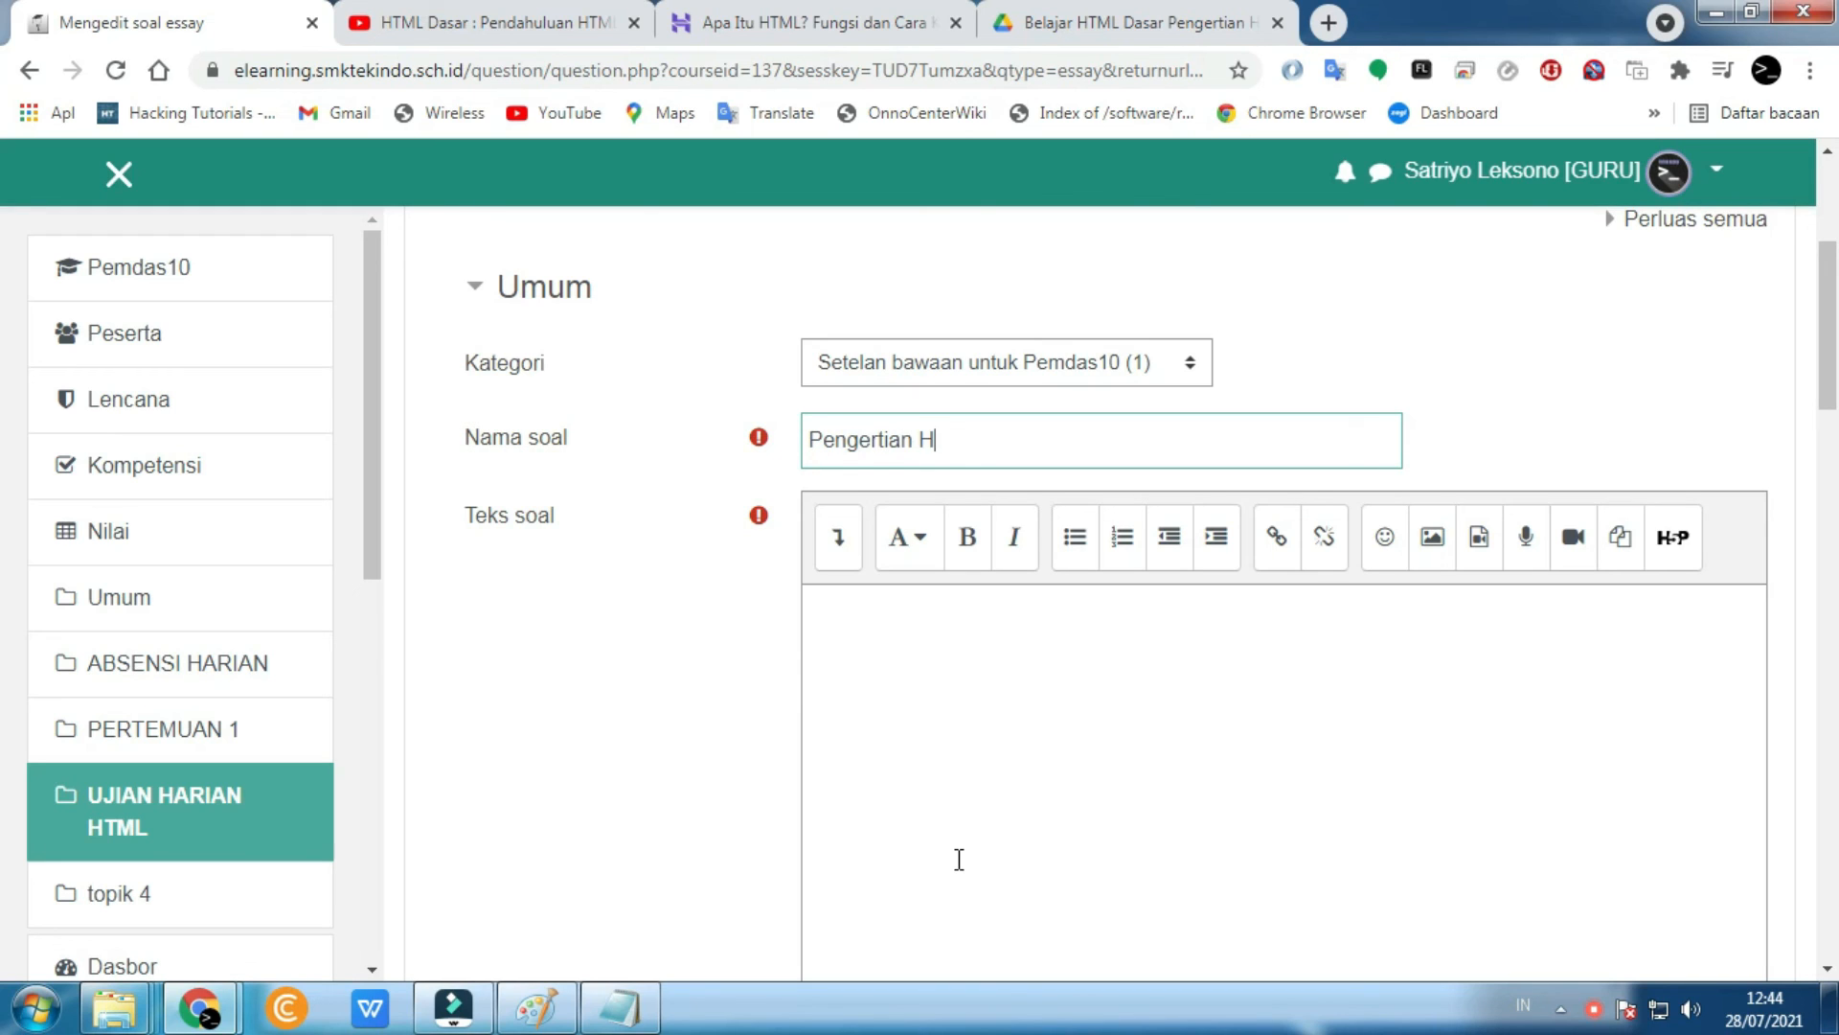
click(965, 774)
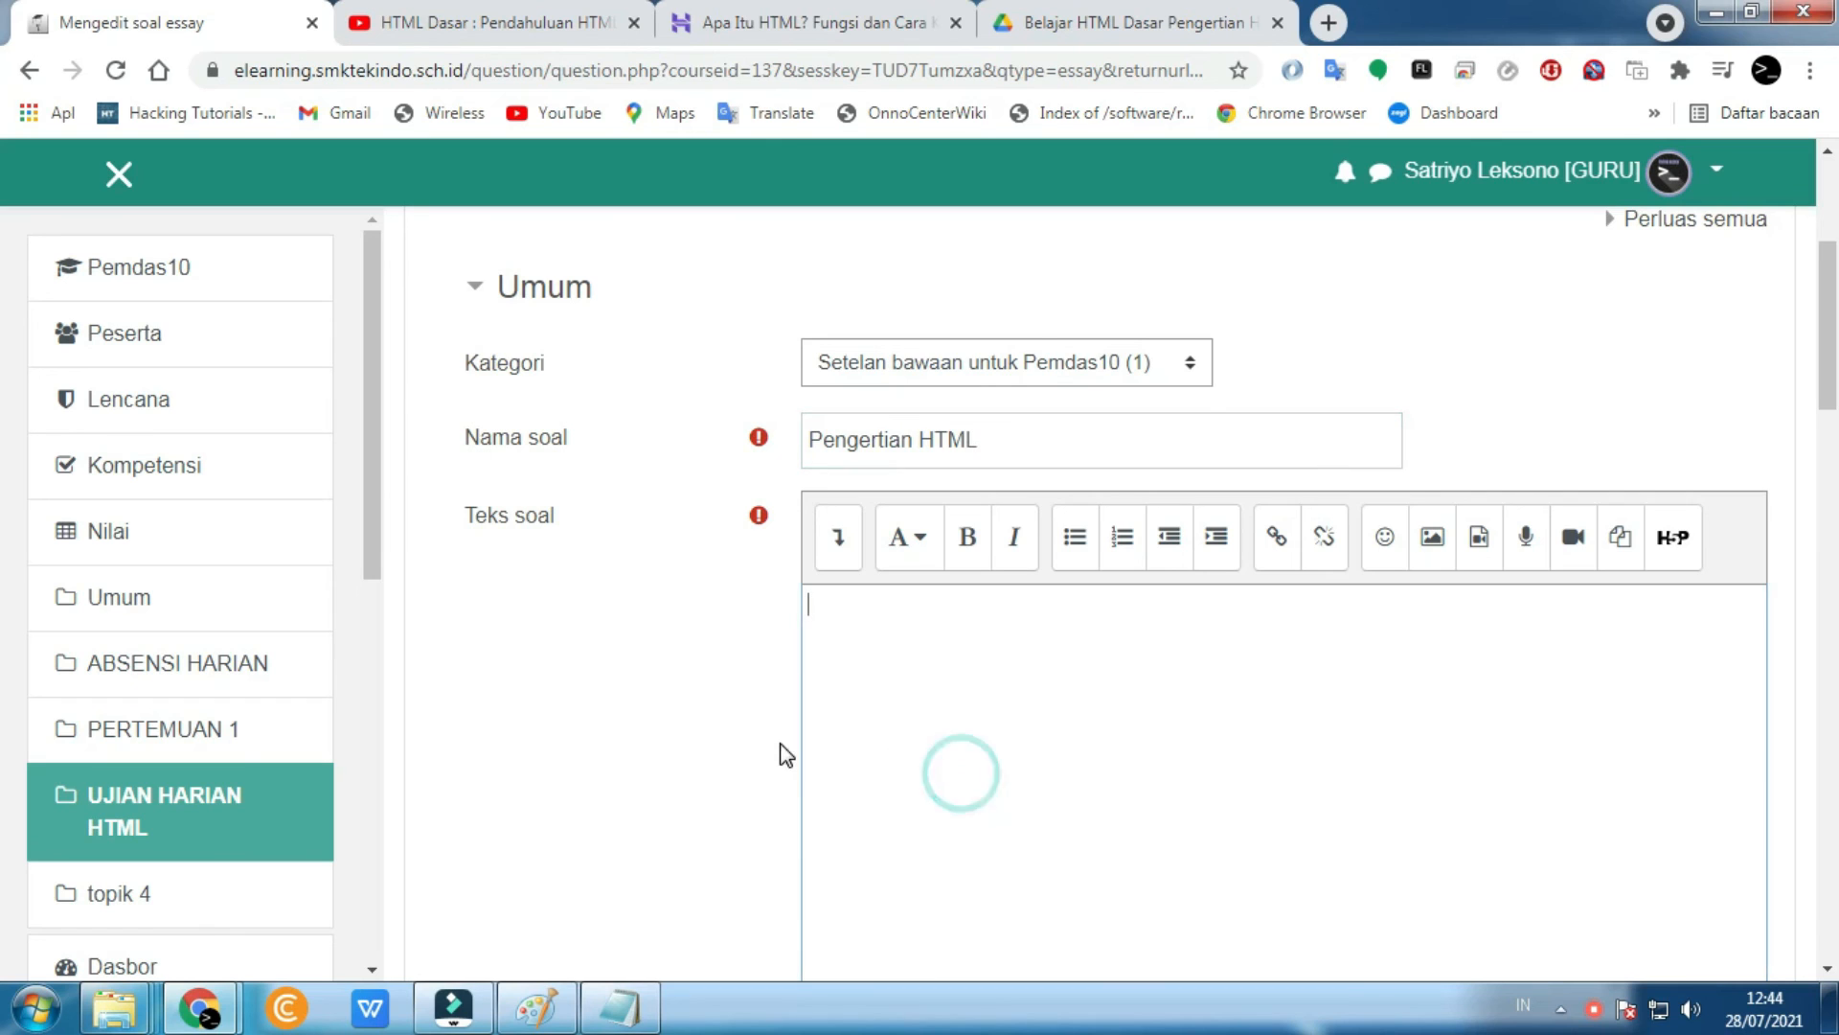
scroll(779, 751, down, 1)
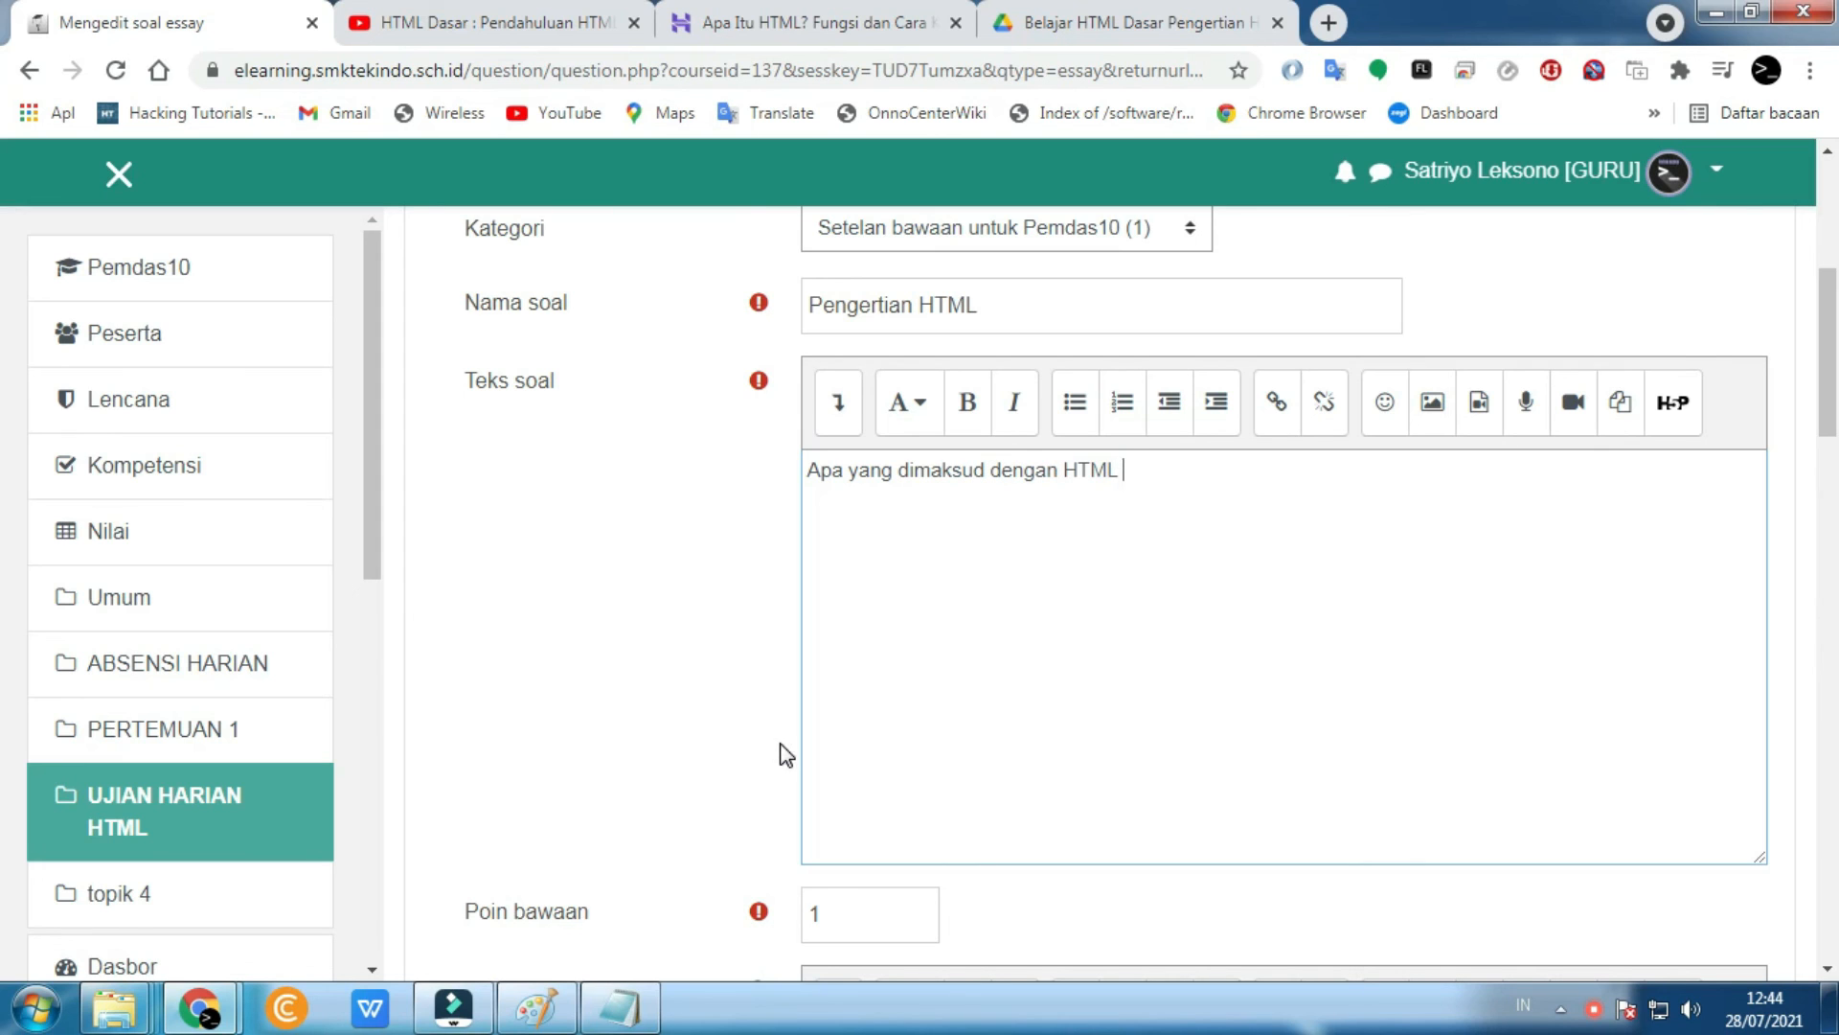
scroll(785, 755, down, 9)
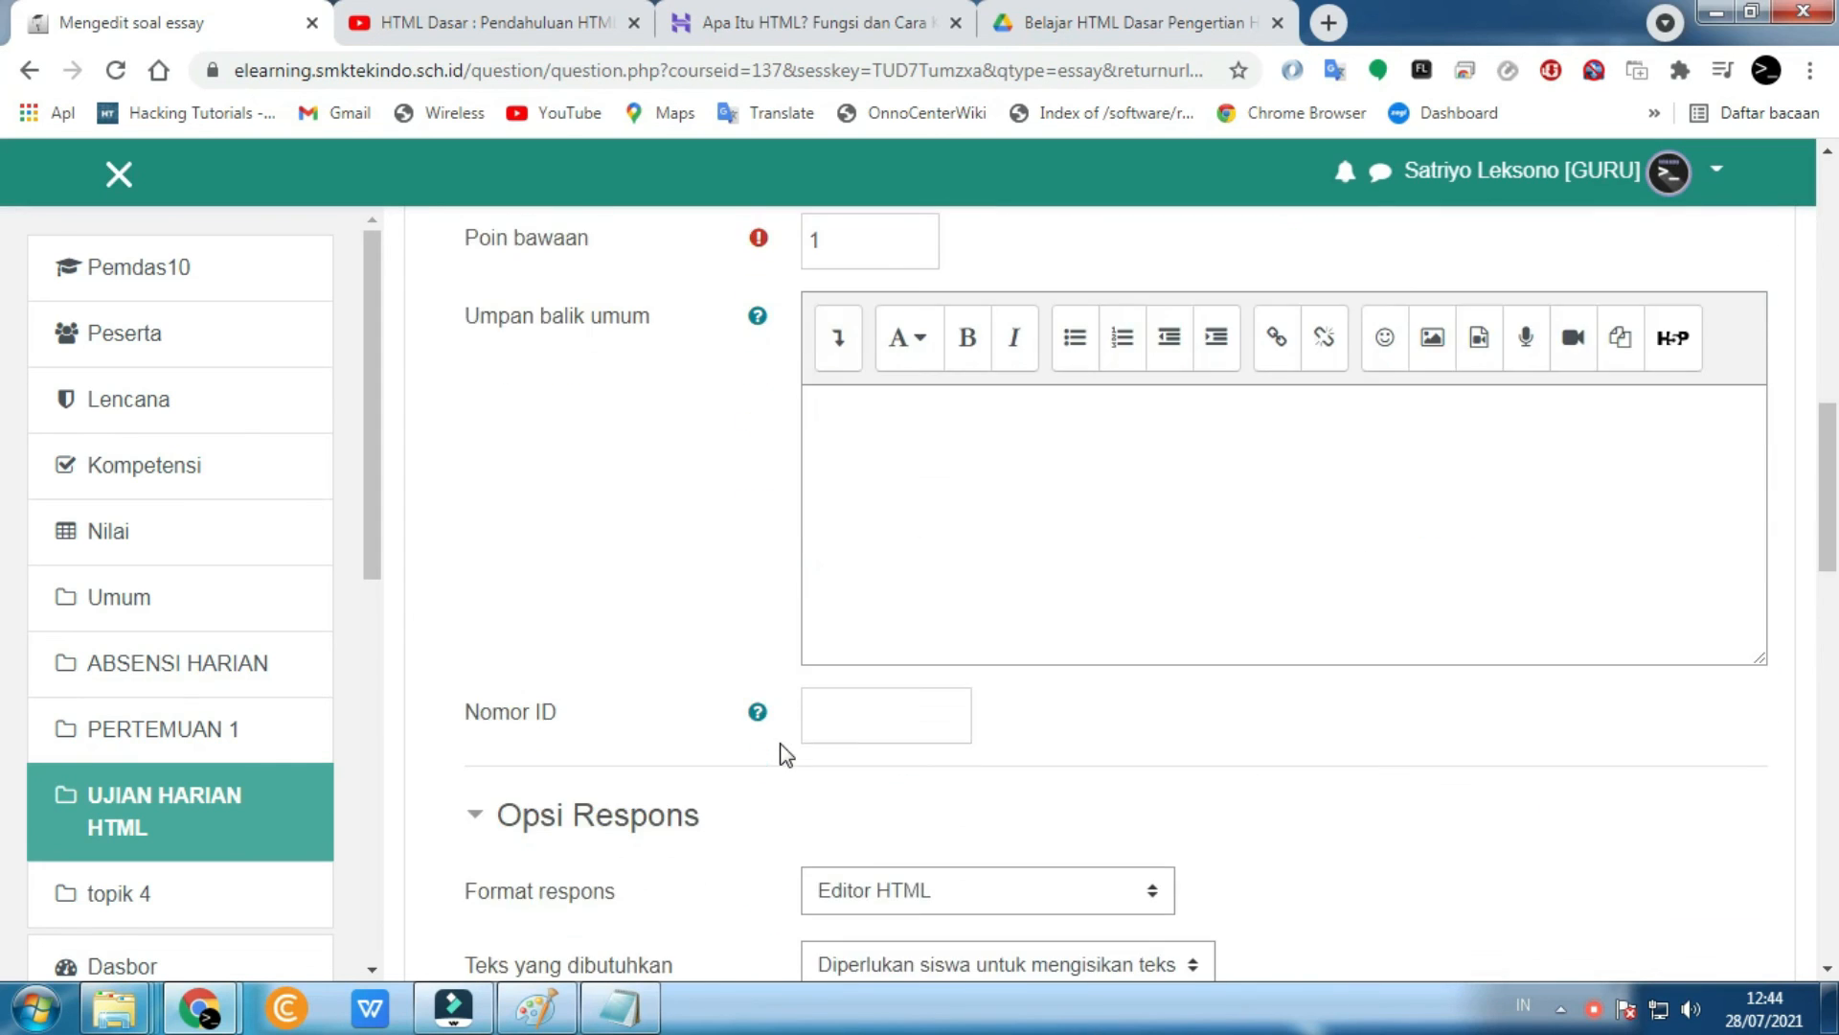
scroll(786, 755, down, 2)
scroll(786, 755, down, 2)
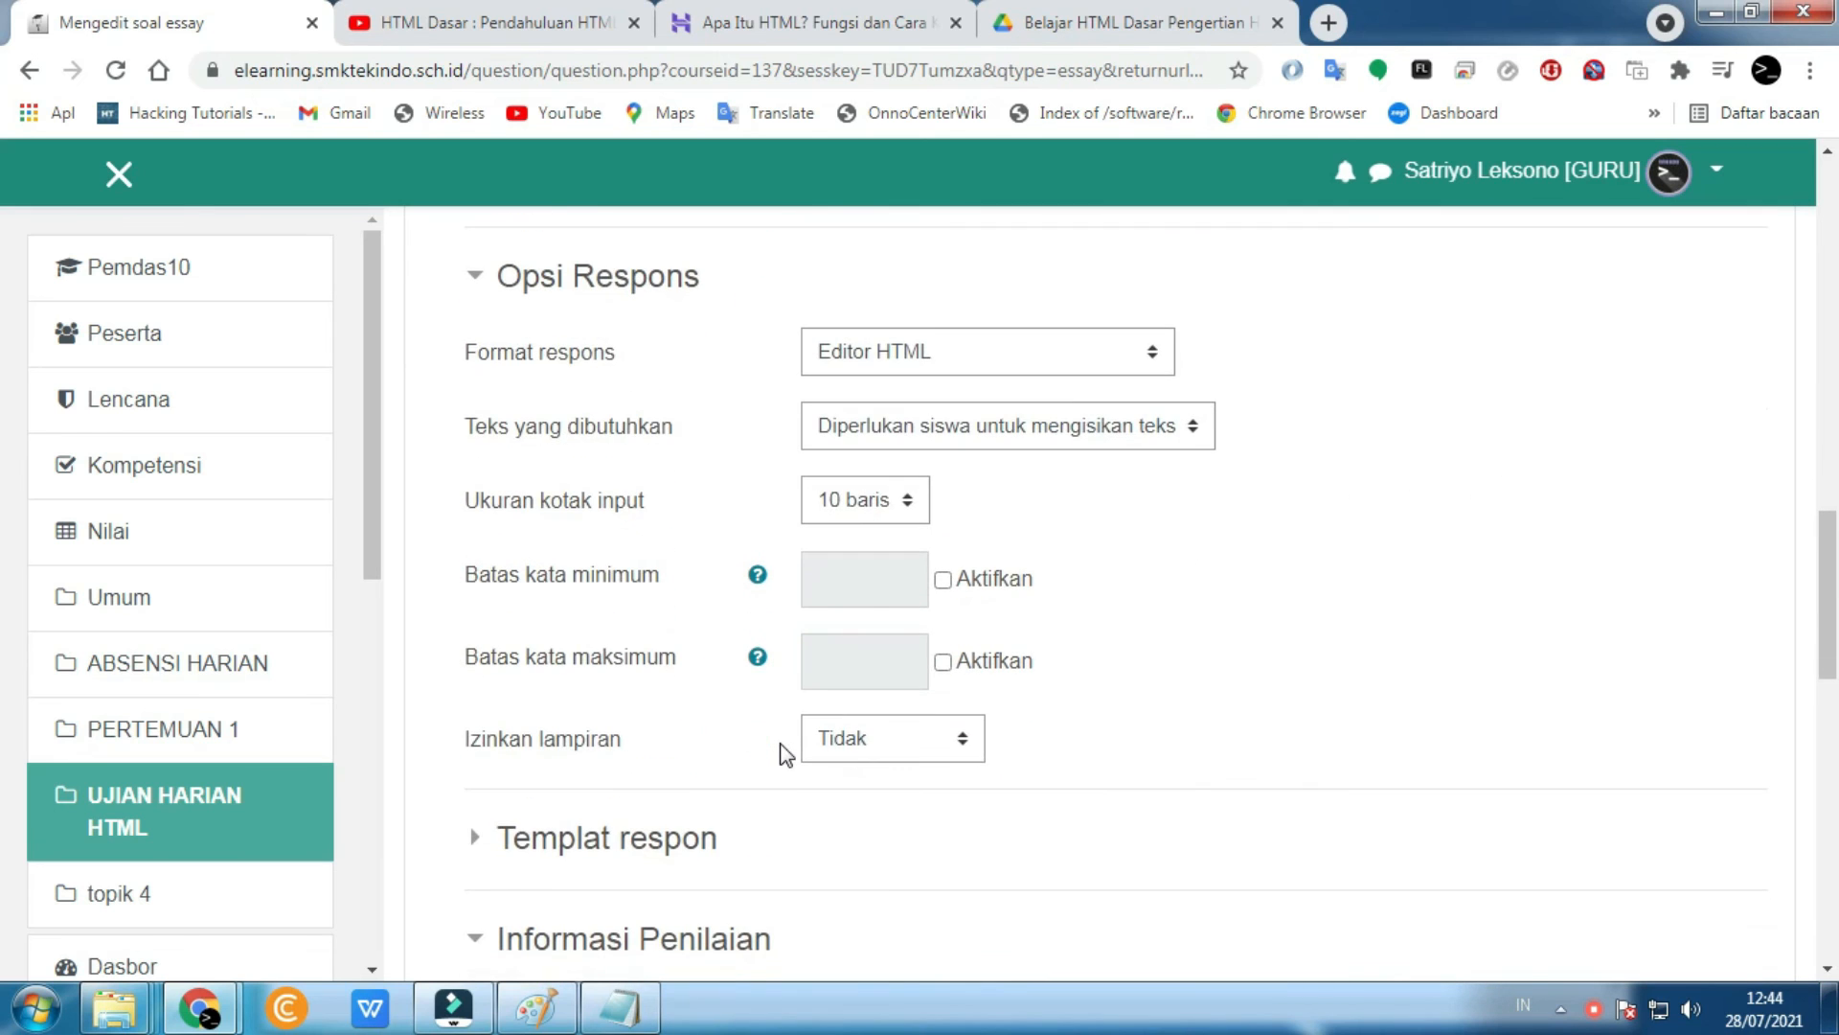
scroll(786, 755, down, 12)
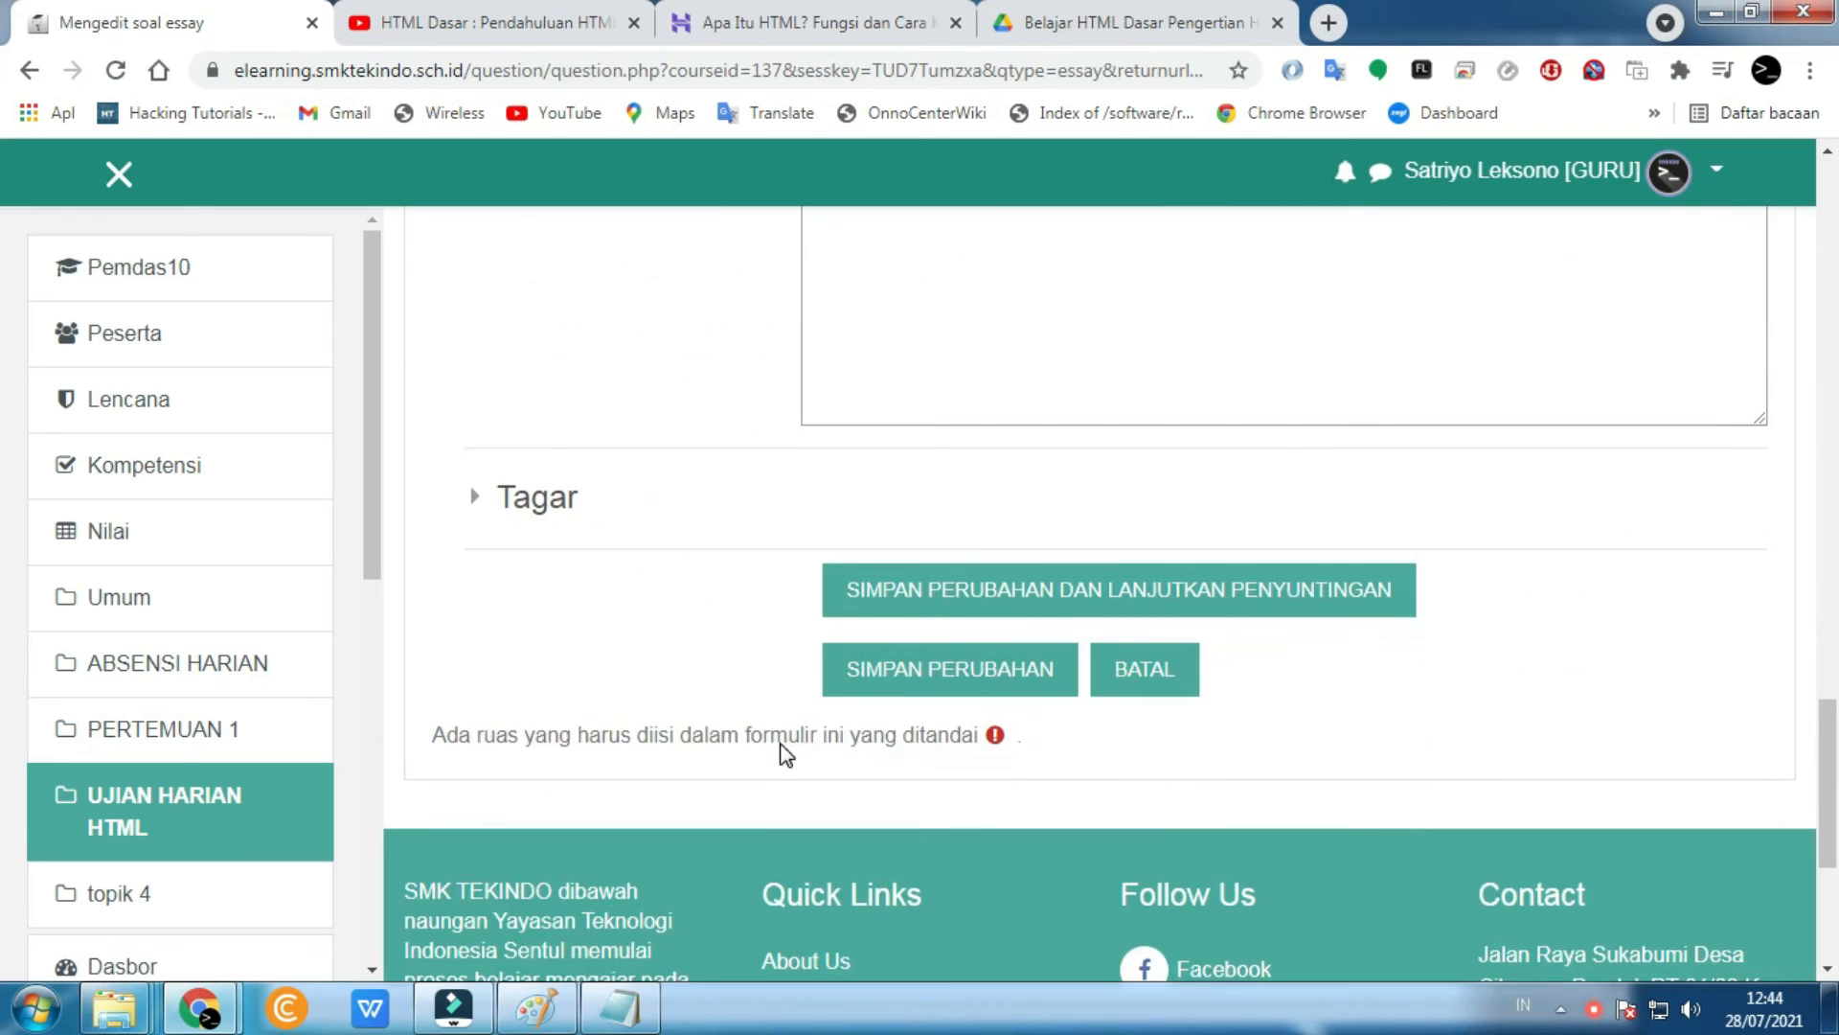
click(898, 668)
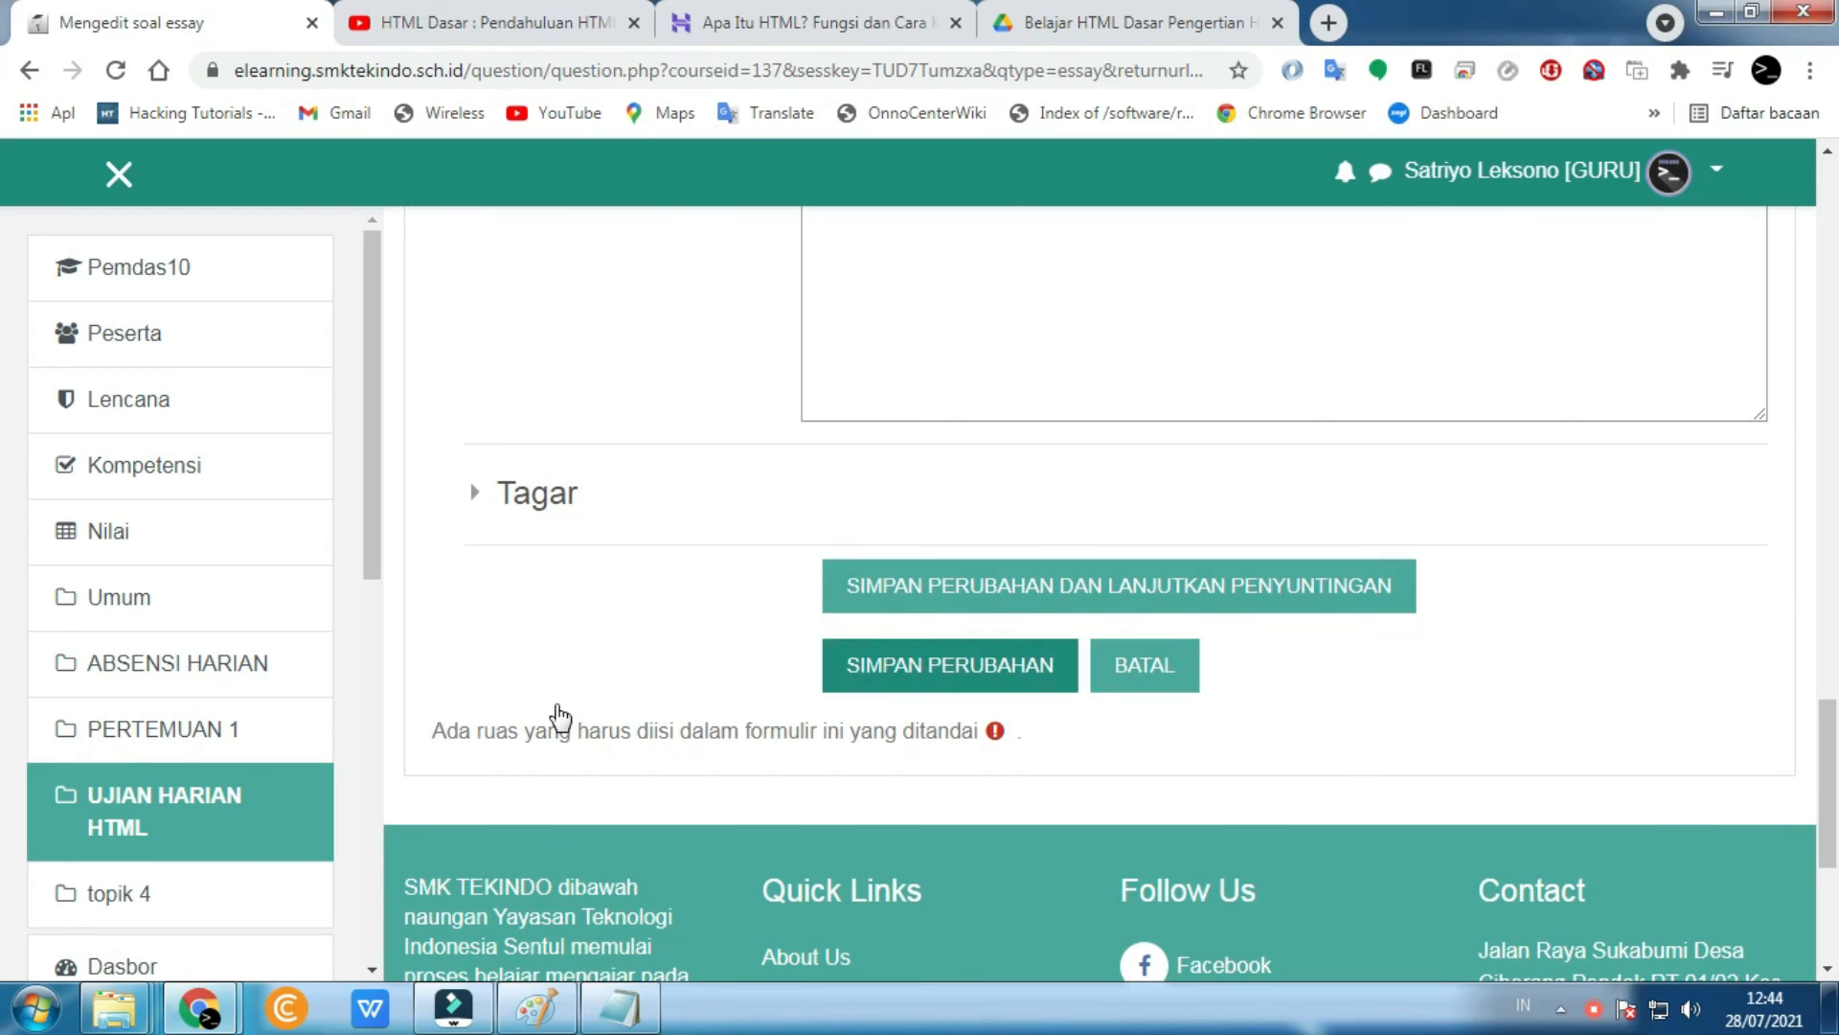
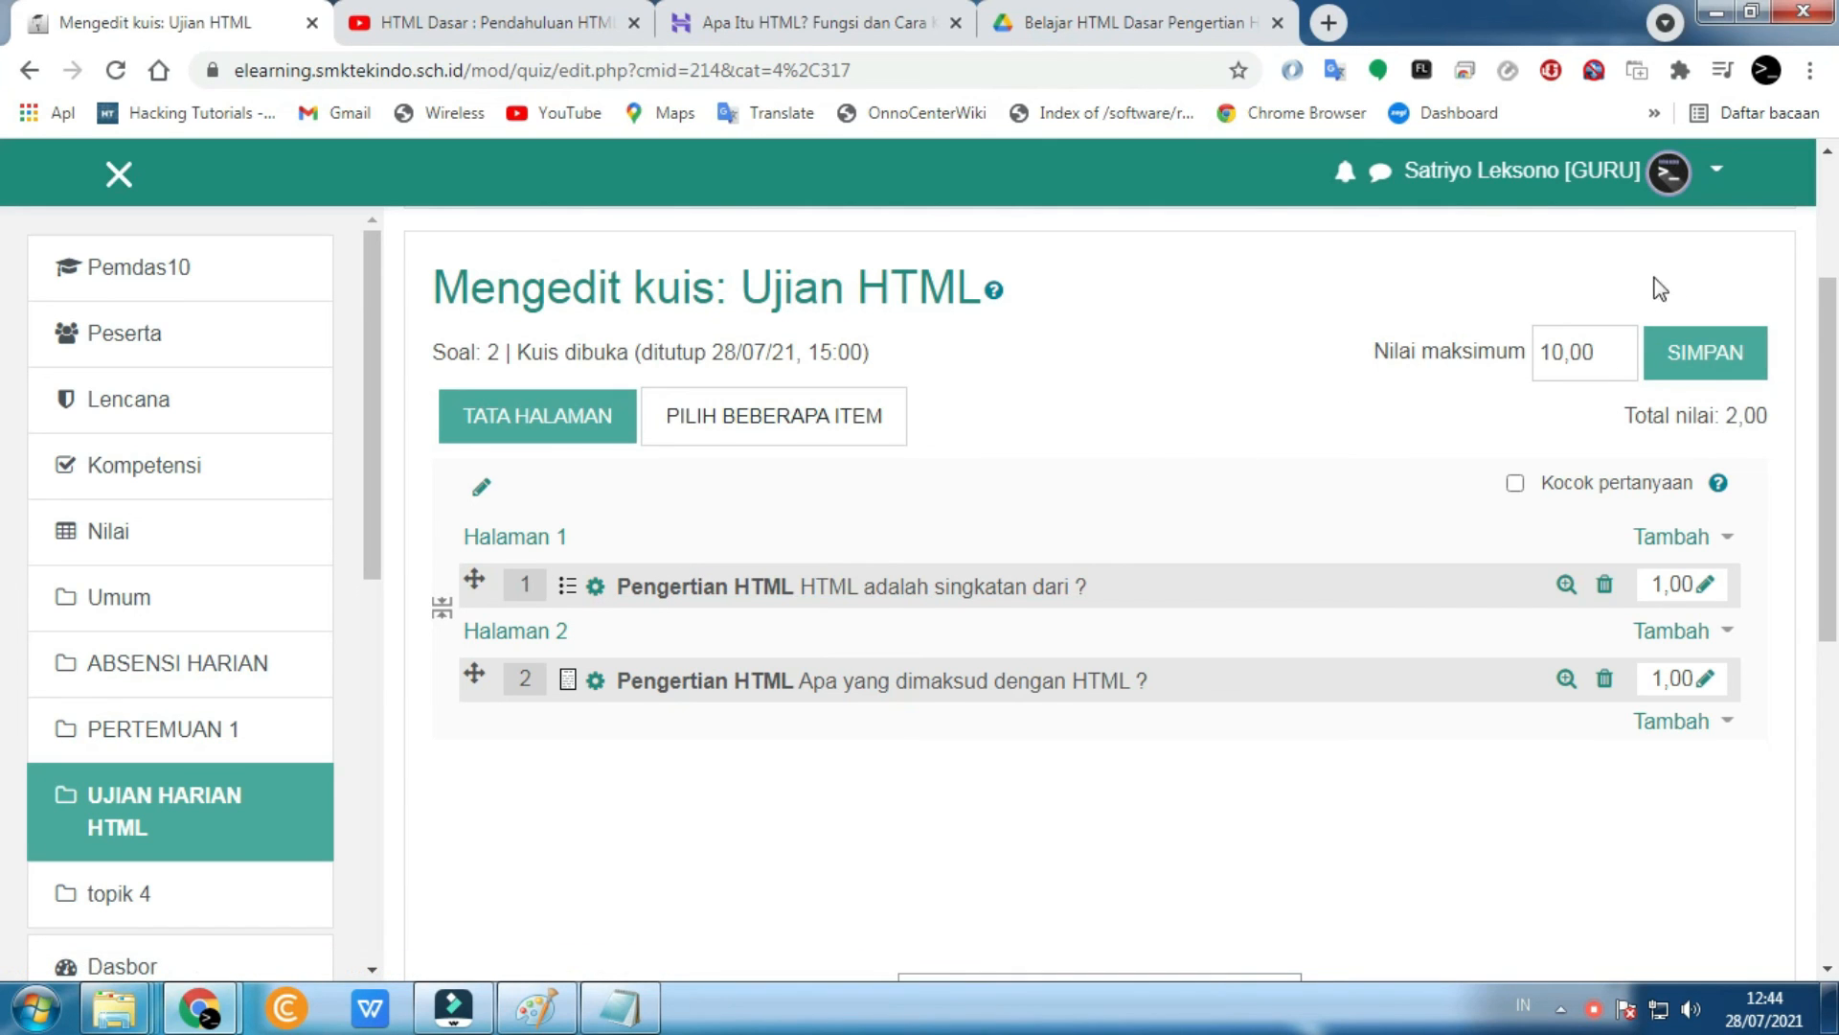
- Save the quiz's maximum grade setting and return to the Pemdas10 course page
click(1705, 353)
click(143, 273)
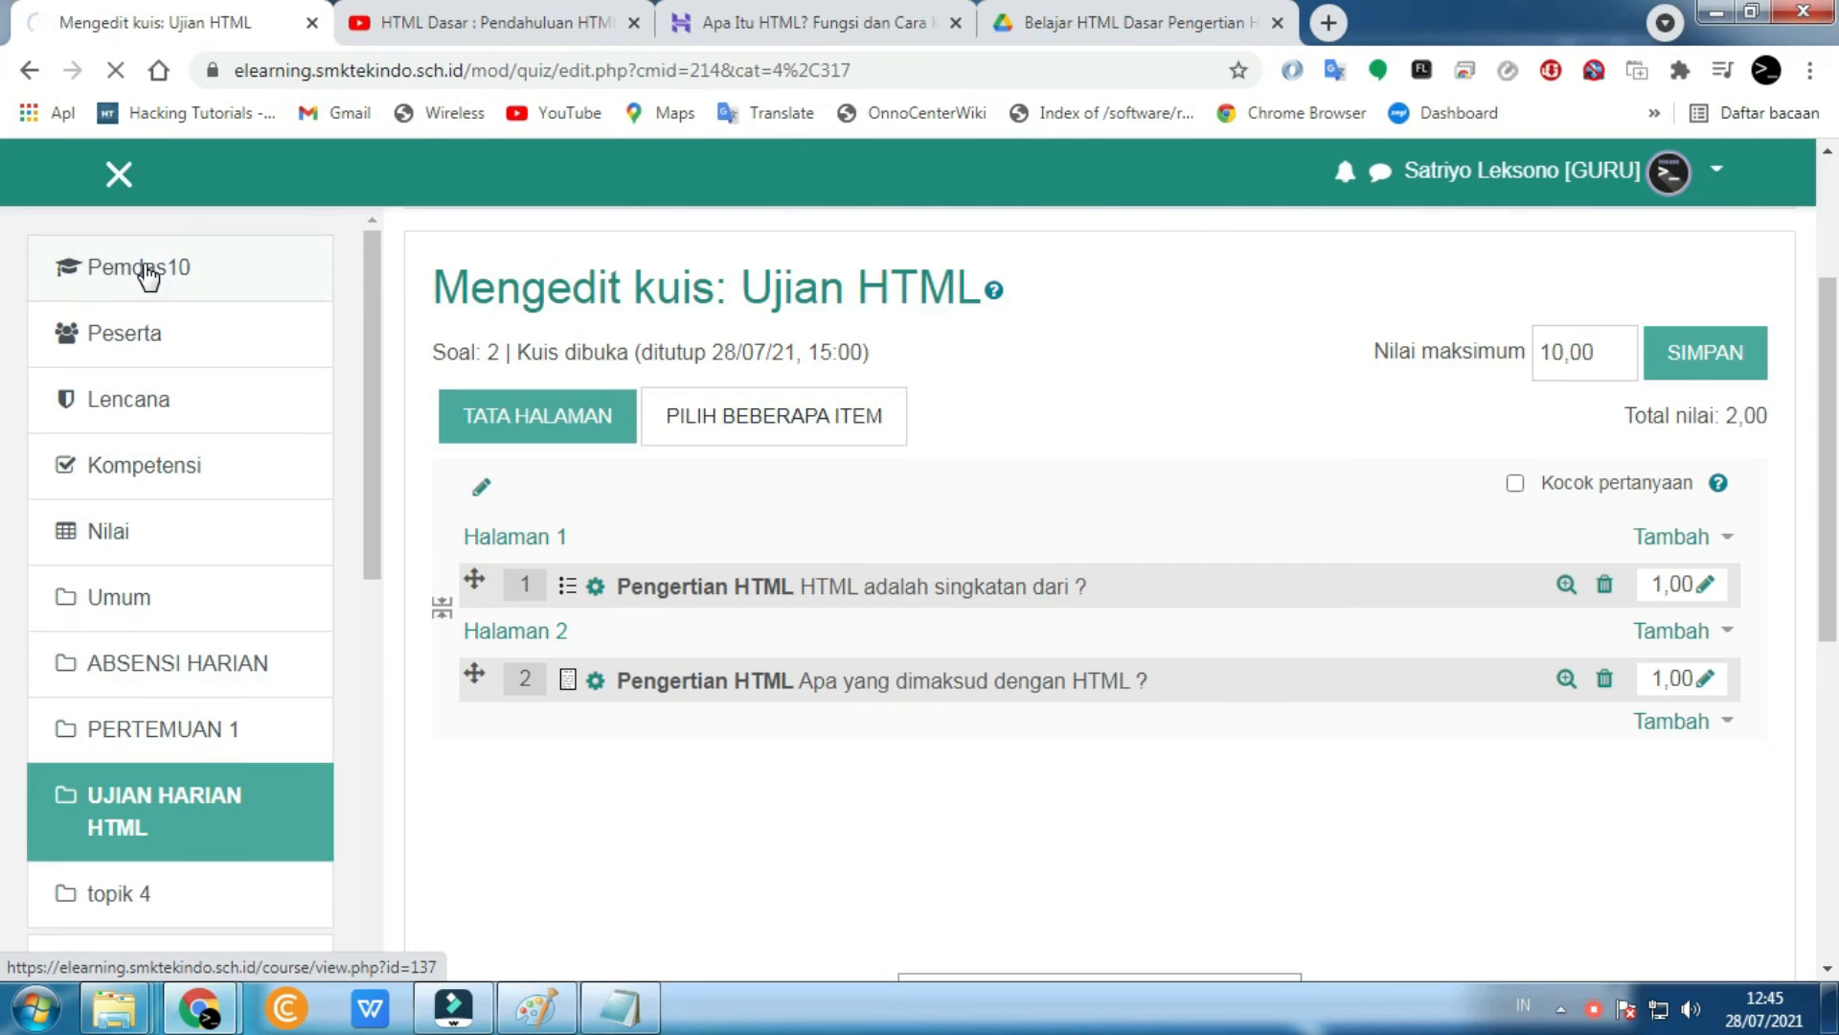
scroll(1440, 630, down, 10)
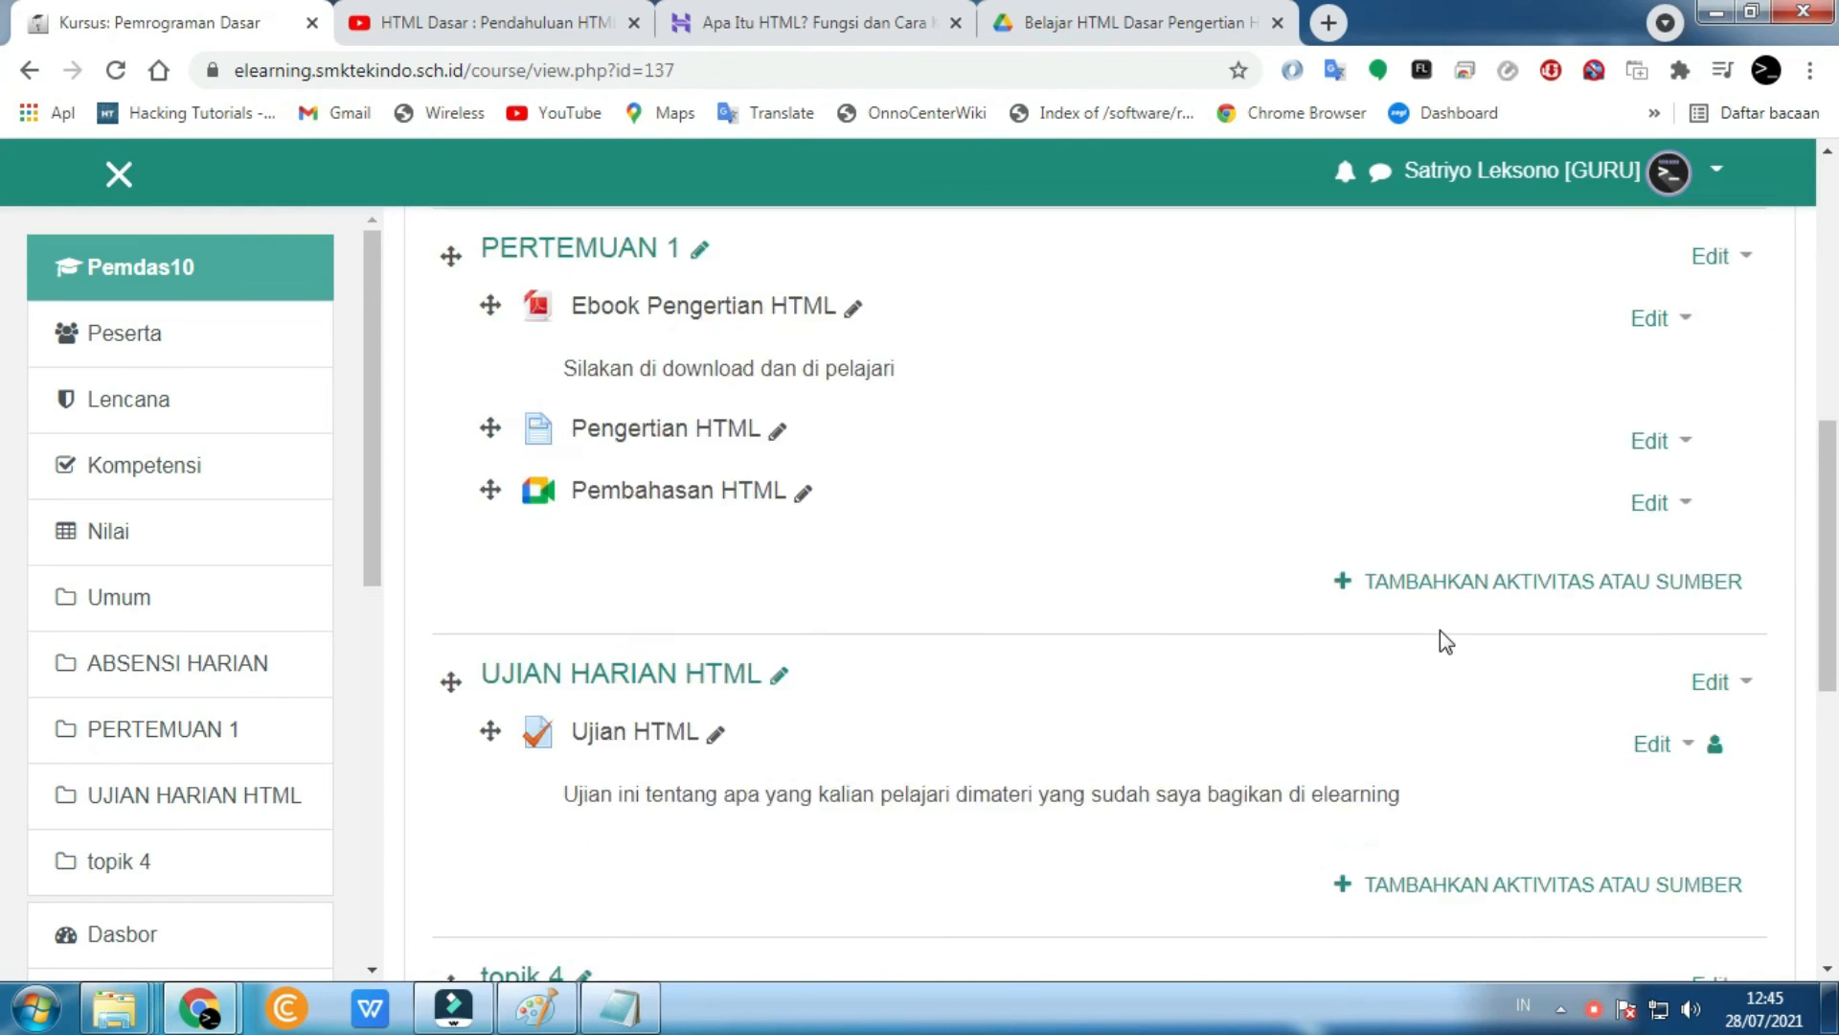
scroll(1361, 728, up, 2)
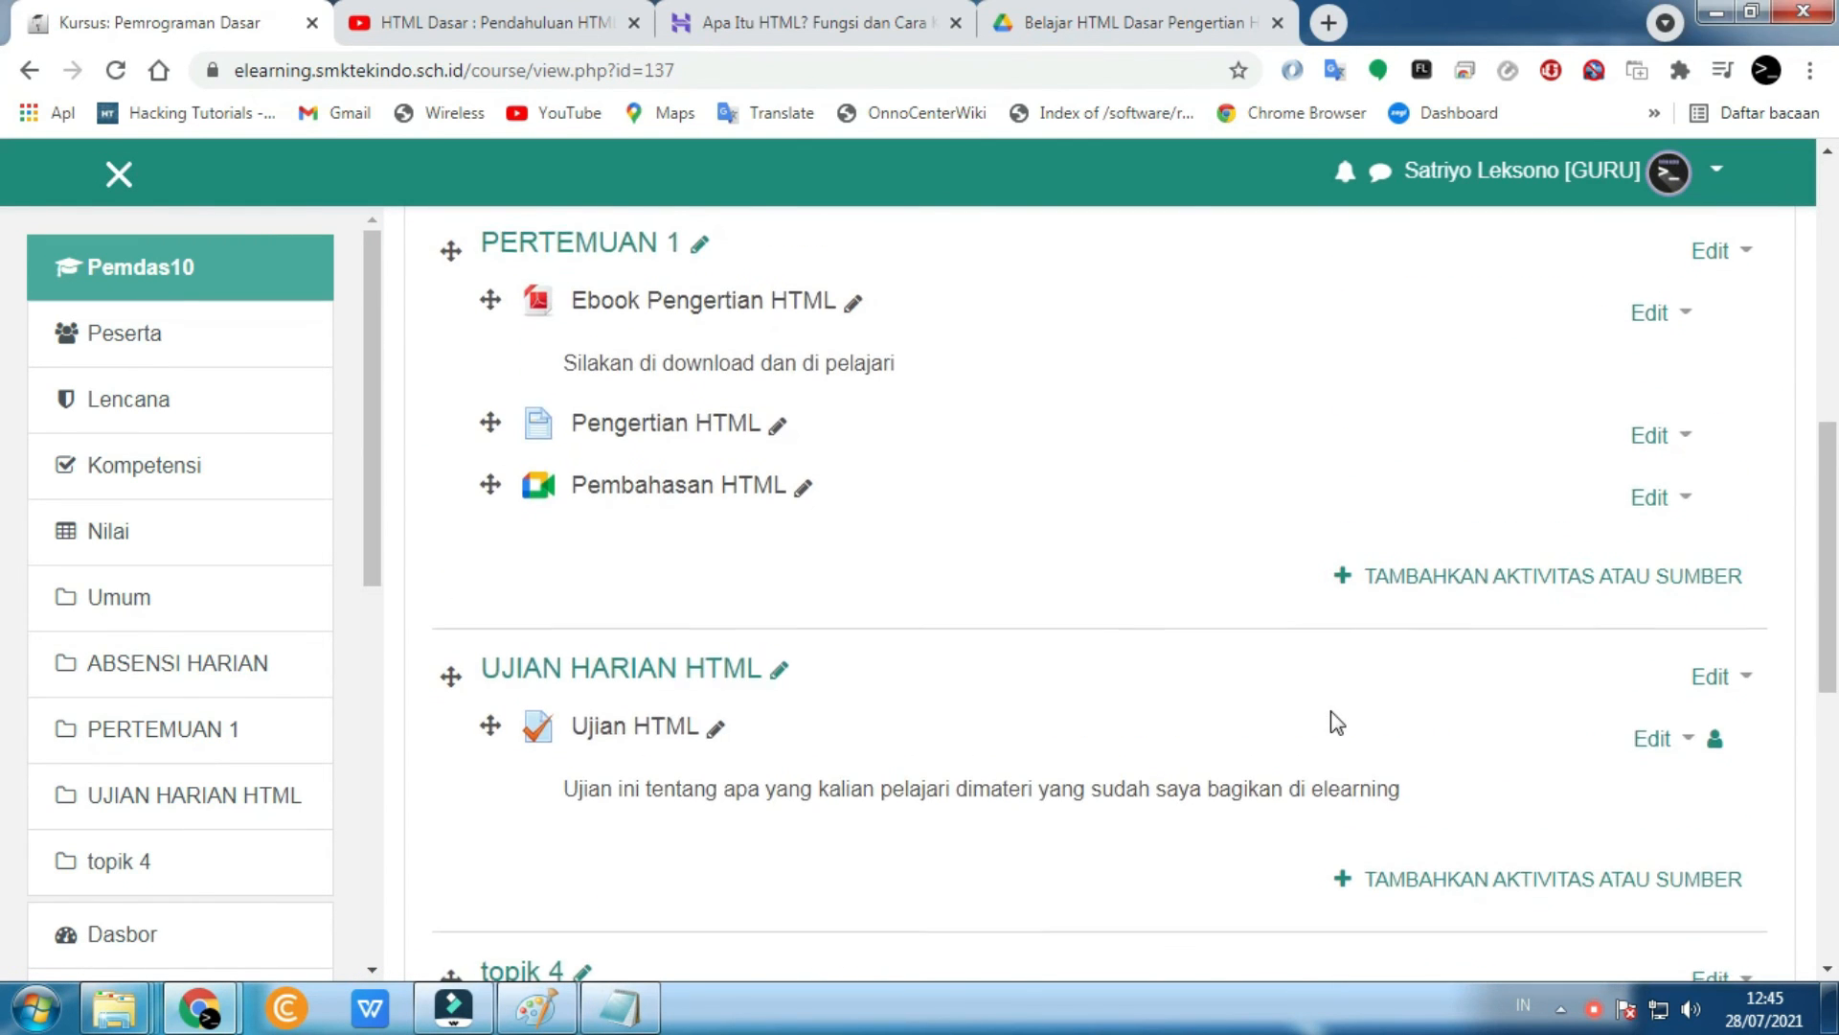
scroll(1454, 636, up, 3)
- Switch role to SISWA and open the Ujian HTML quiz as a student
click(1670, 177)
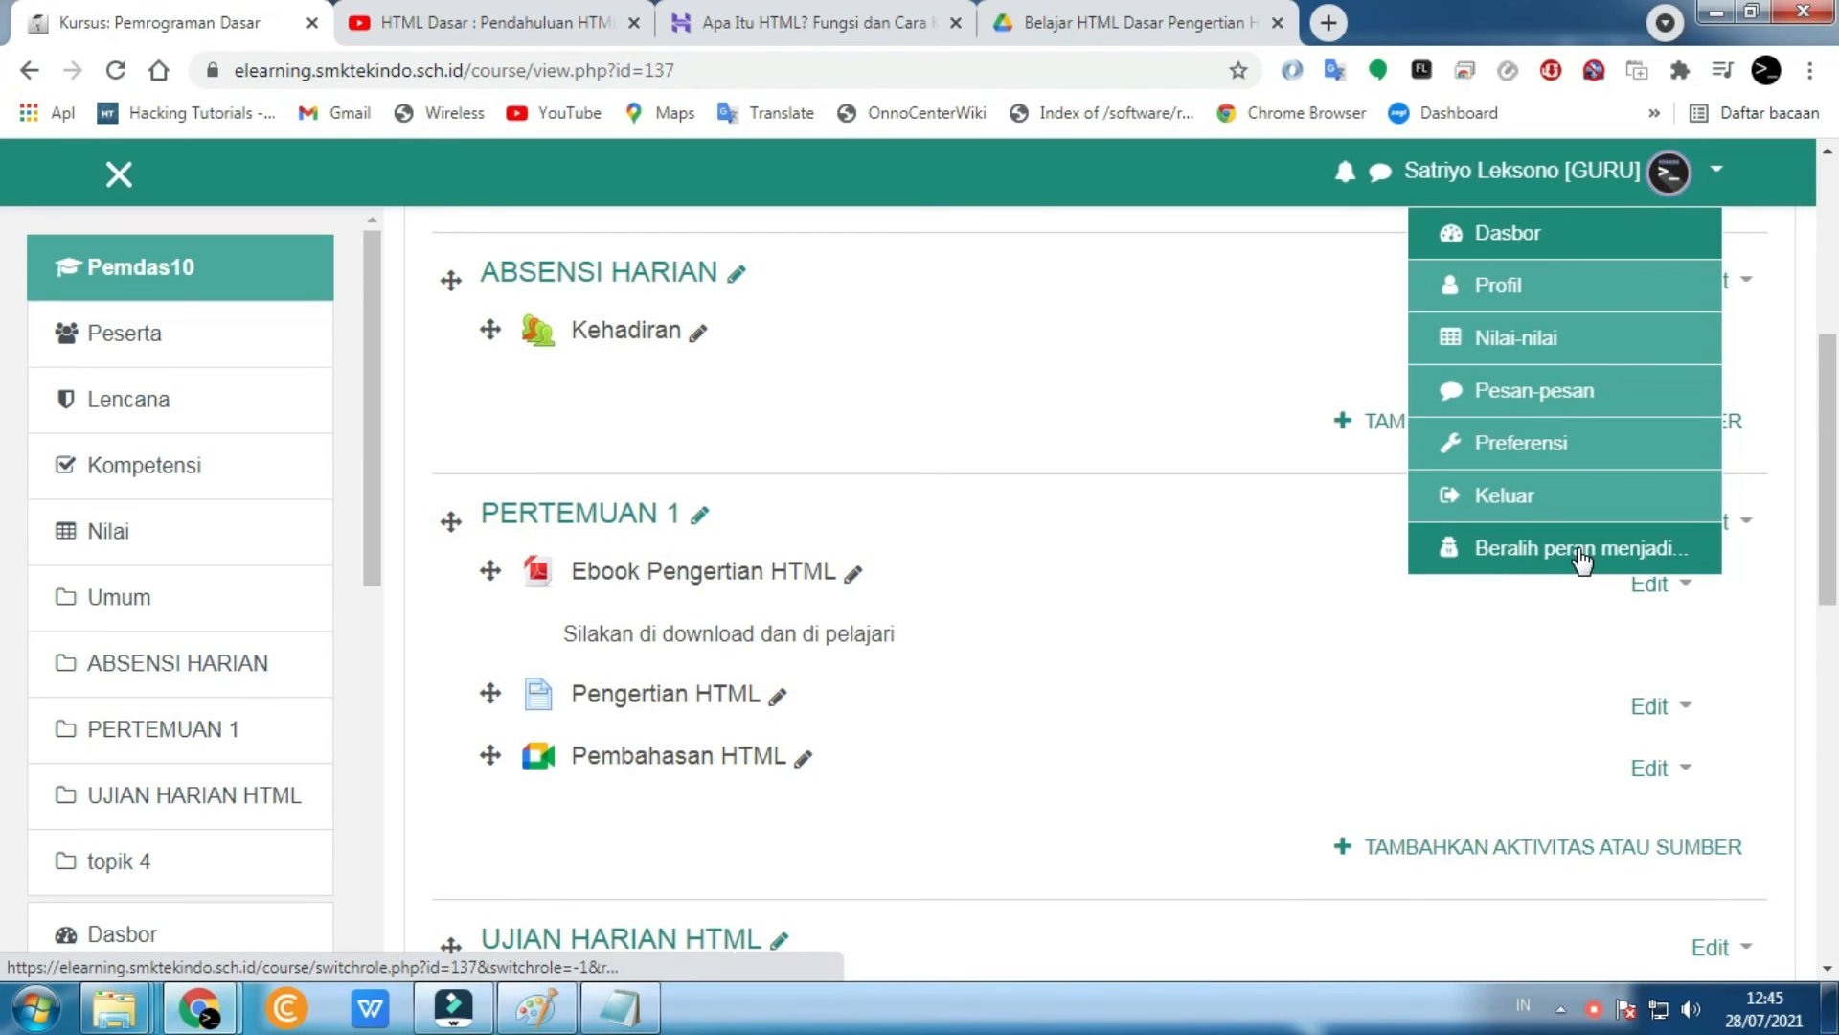
click(1609, 560)
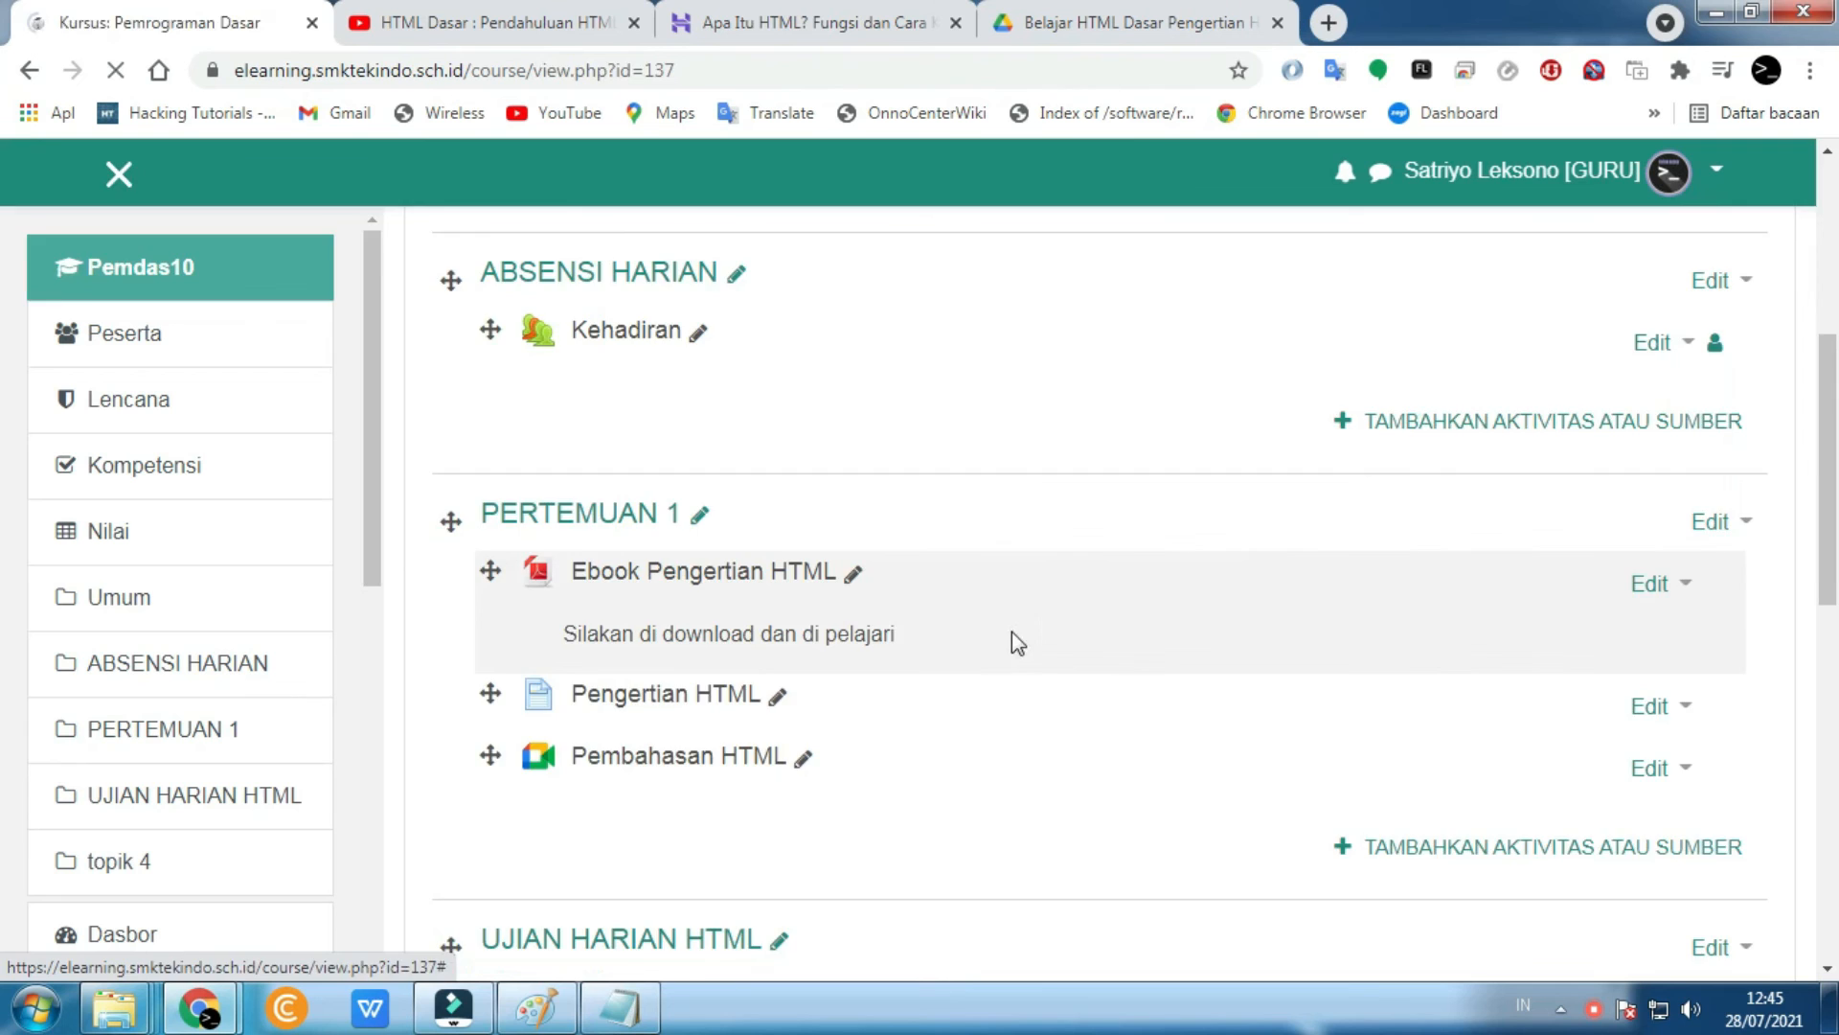
click(510, 843)
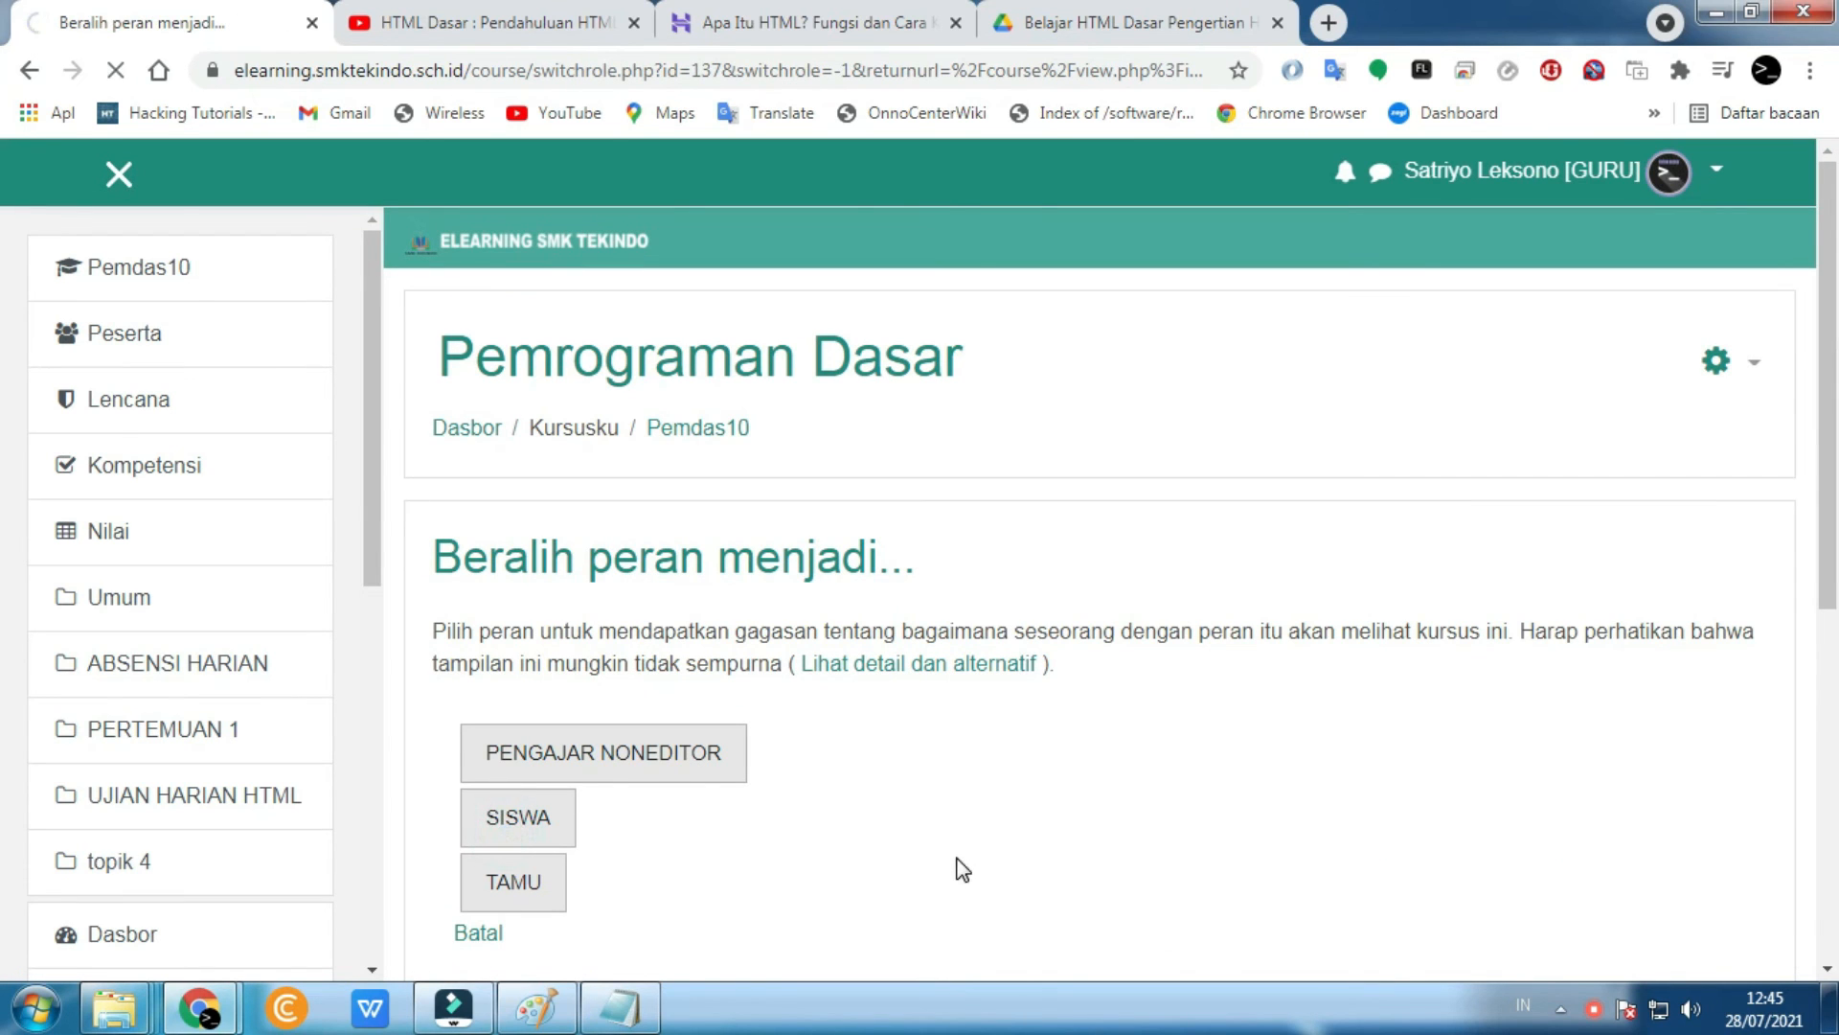
scroll(962, 869, down, 5)
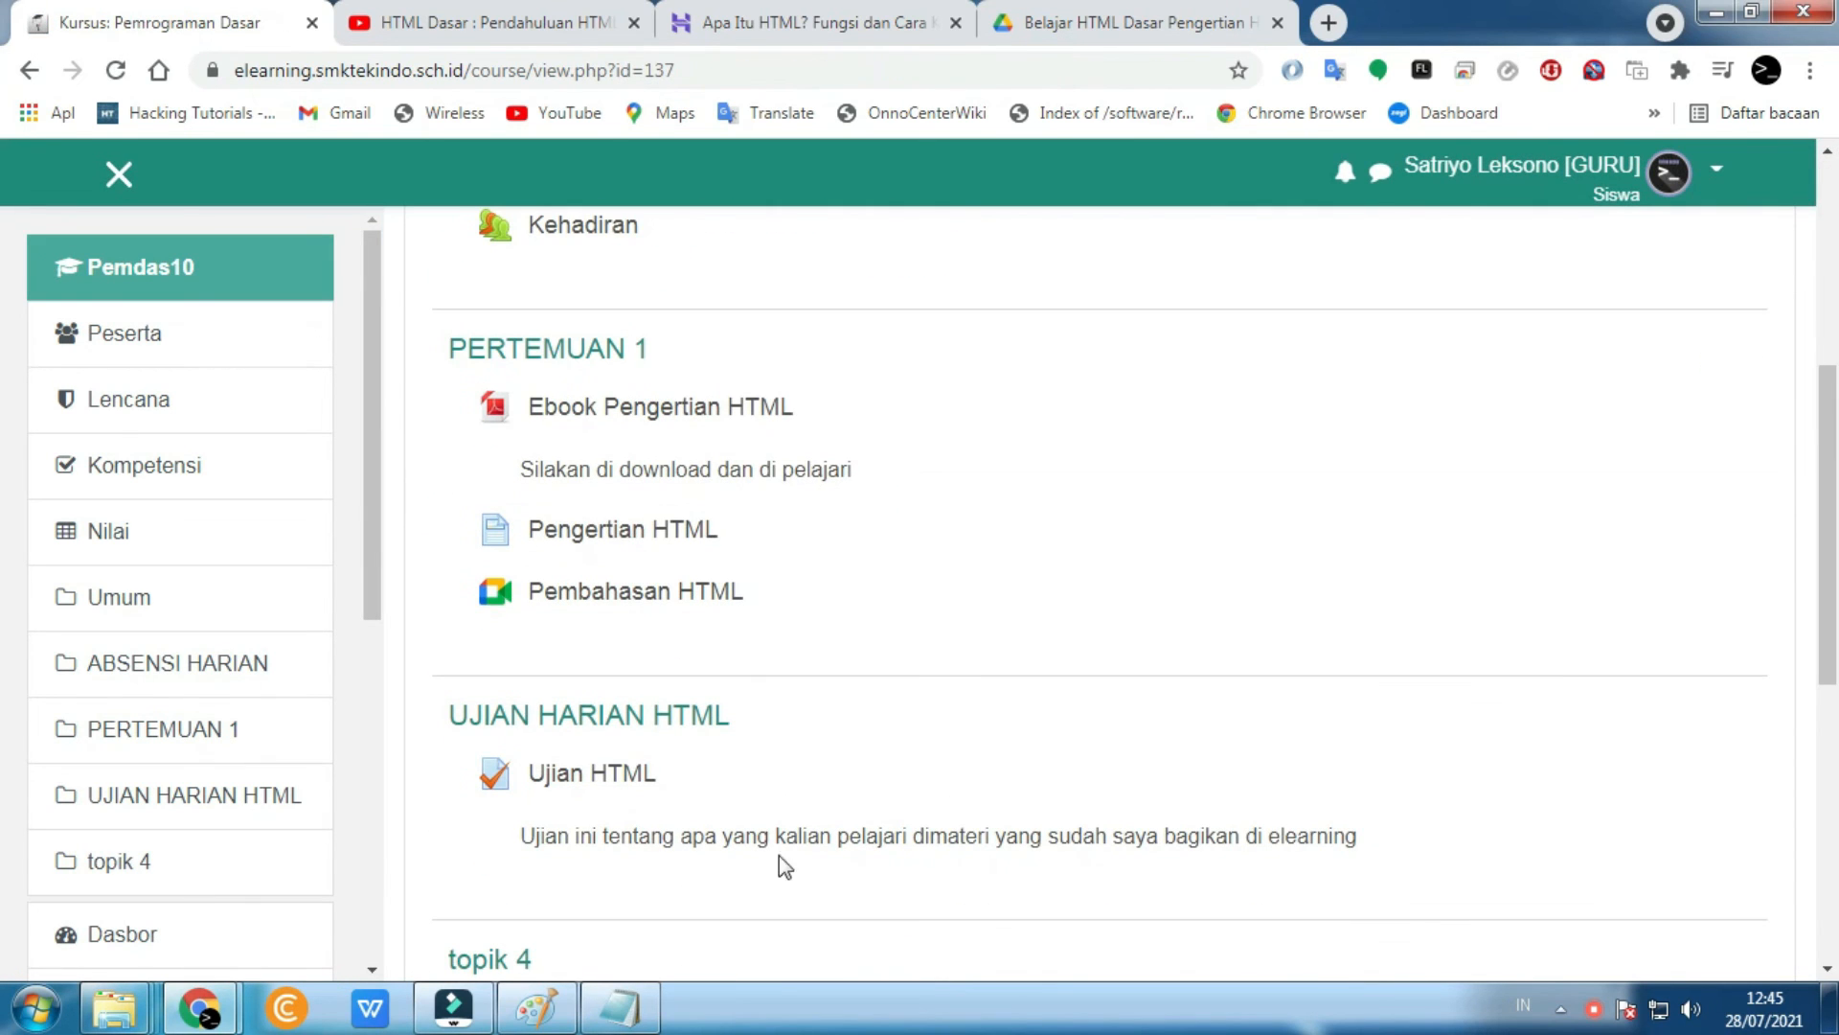
click(594, 774)
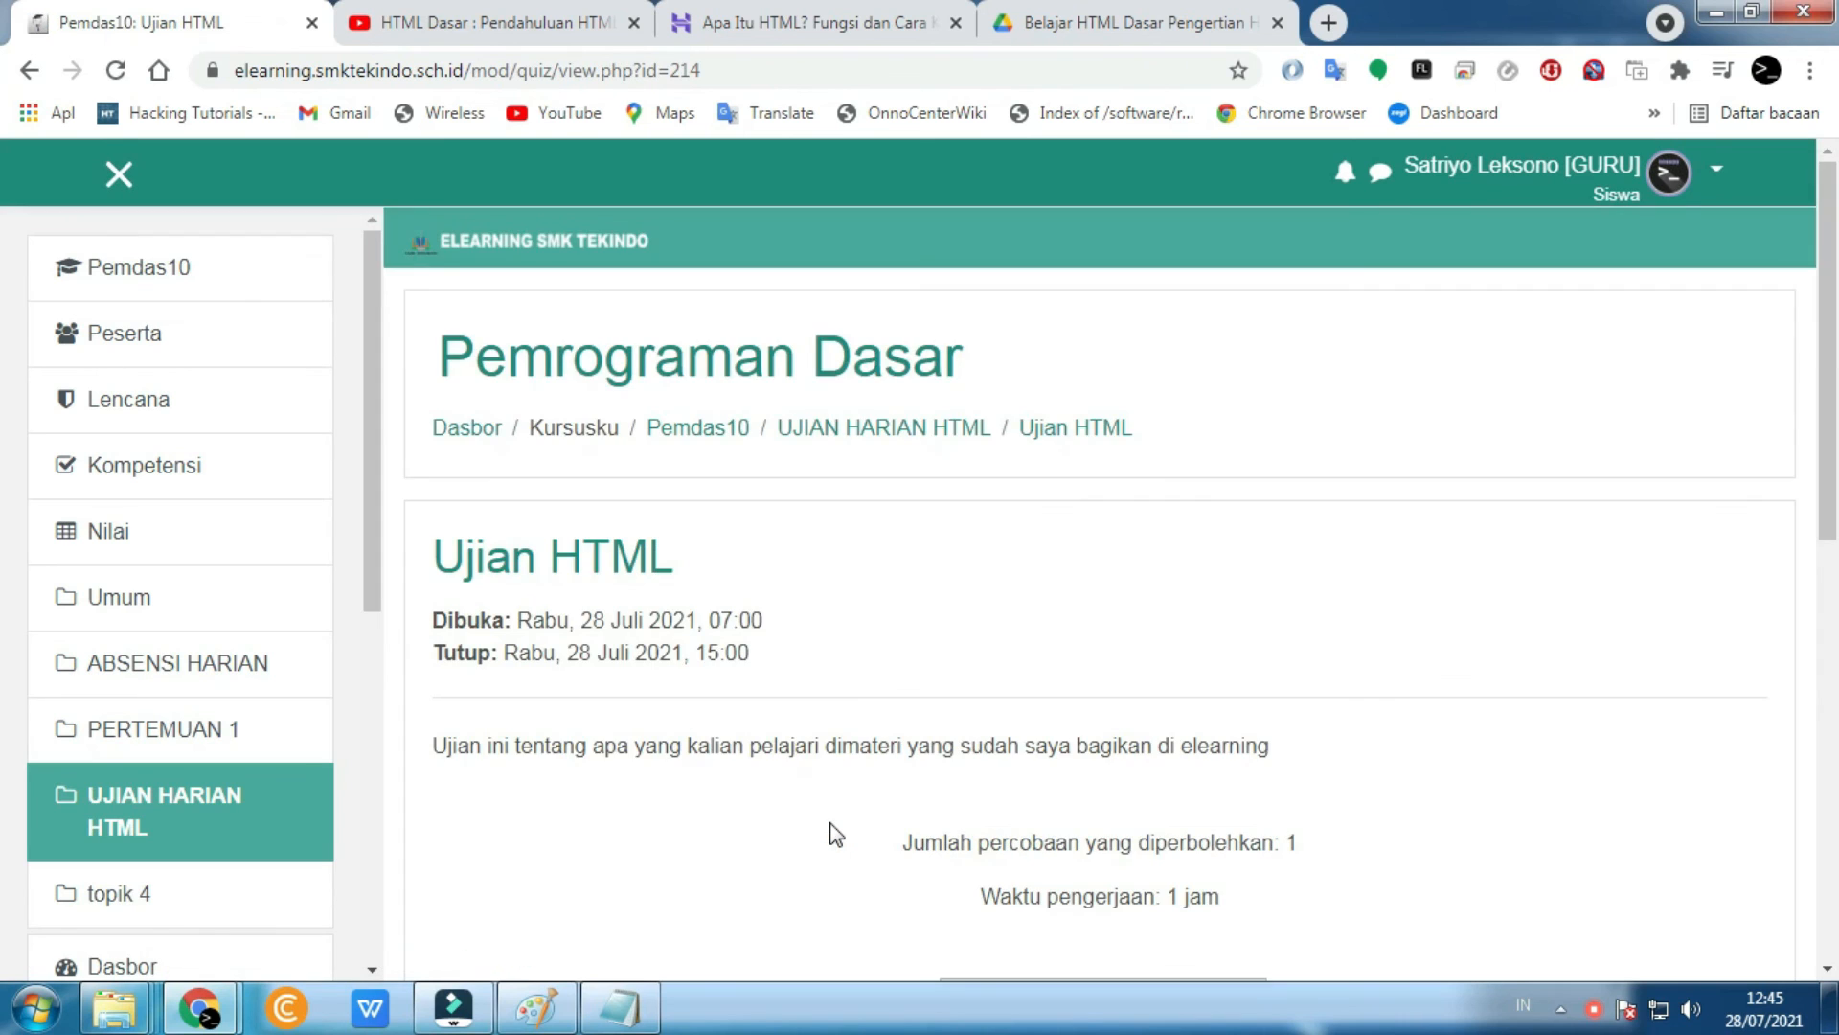
- Start the one-hour timed attempt and answer question 1 with Hypertext Markup Language
scroll(831, 827, down, 5)
click(1104, 470)
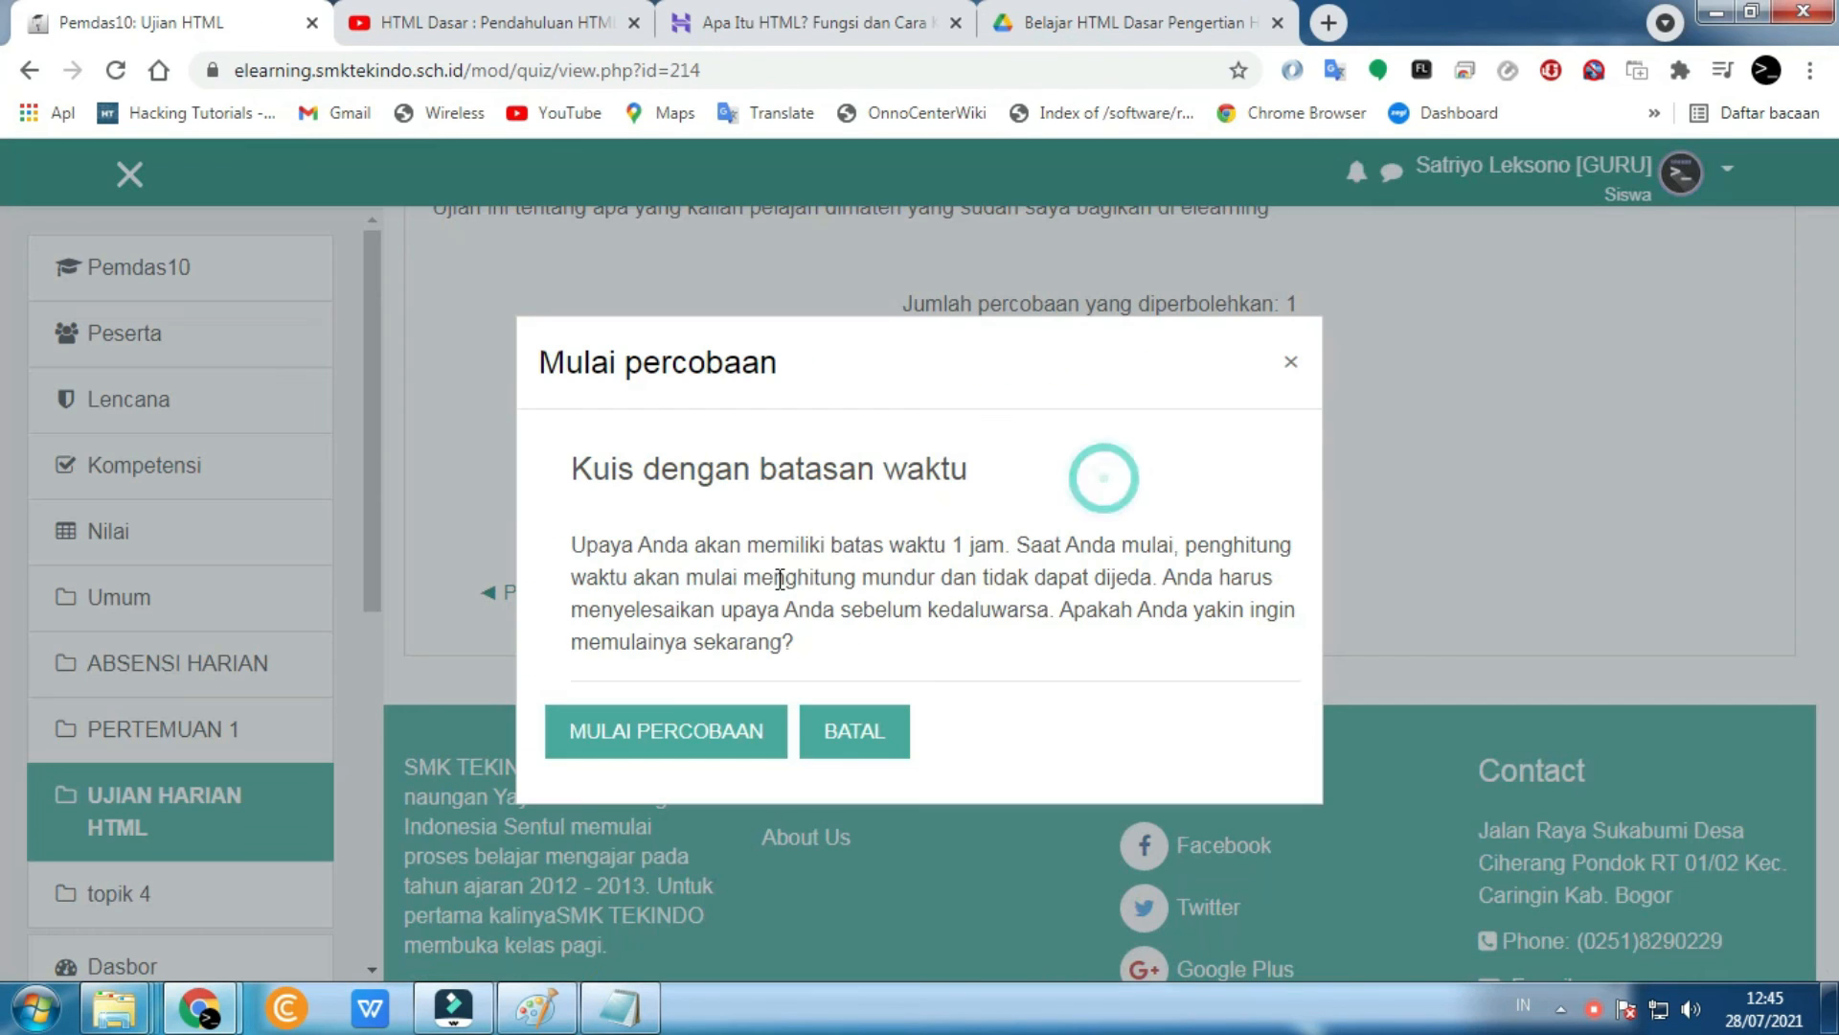
click(711, 739)
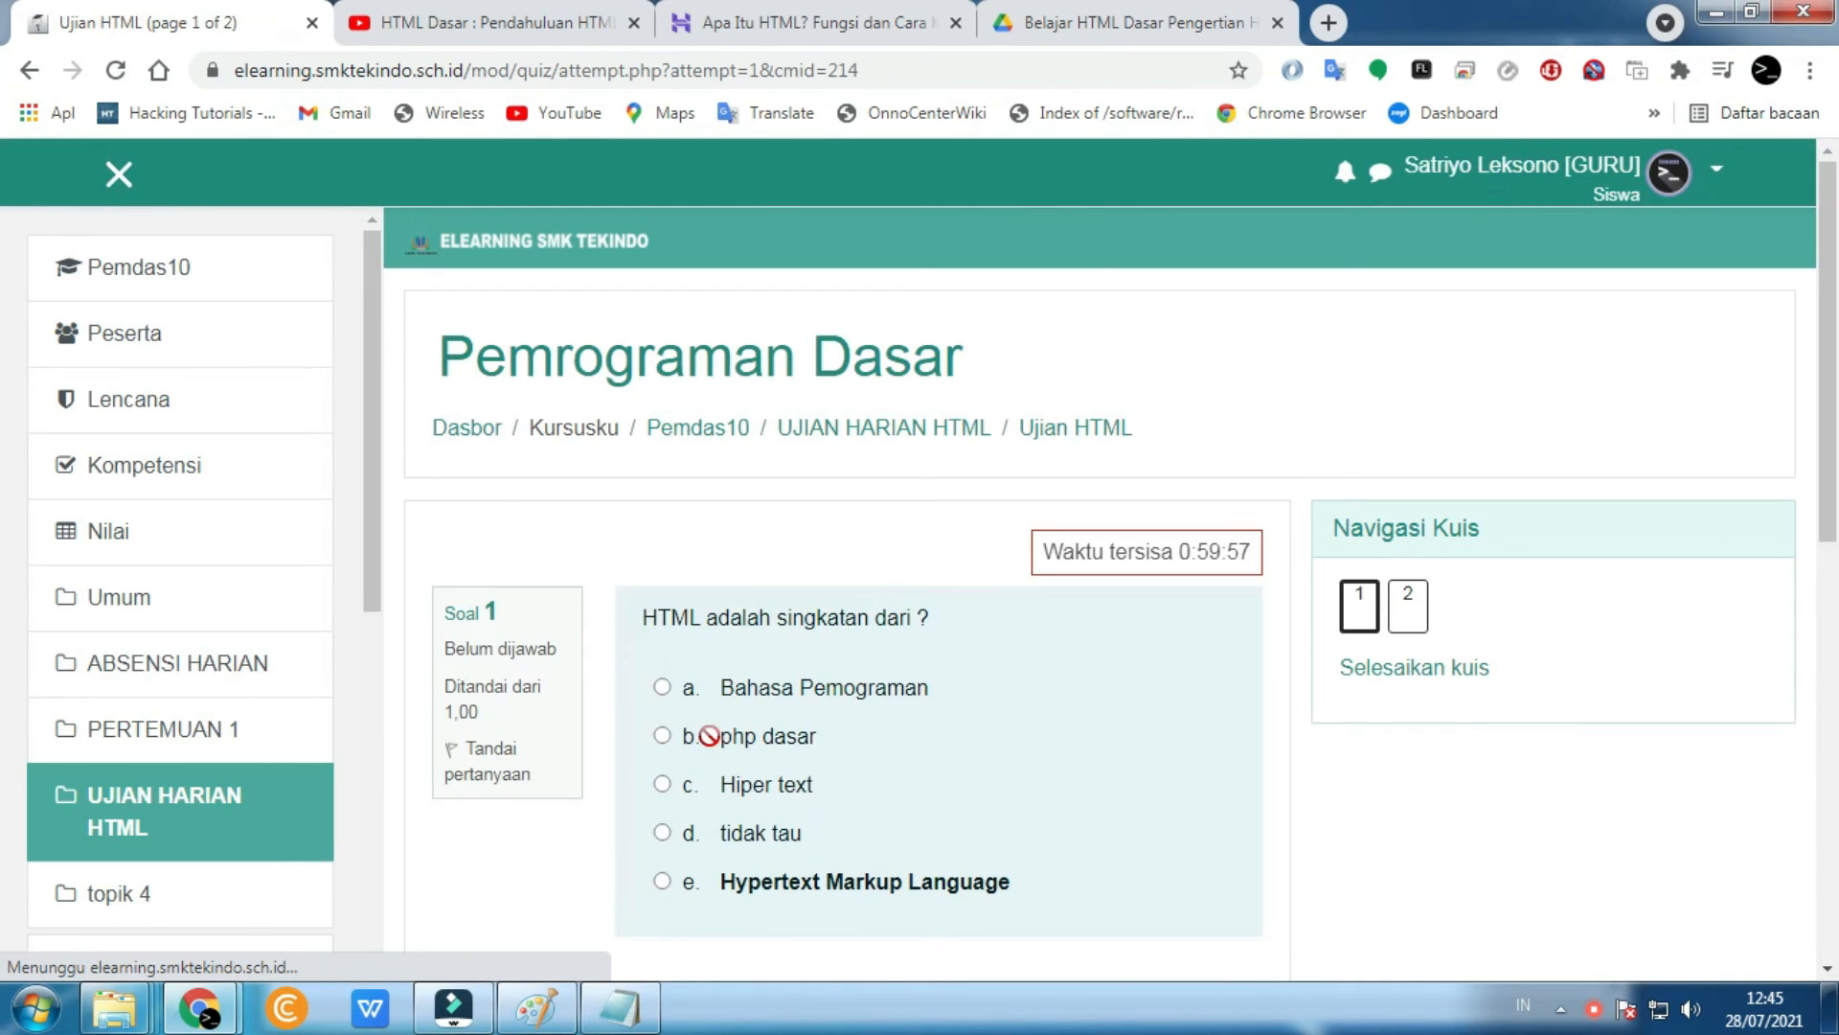
scroll(722, 640, down, 4)
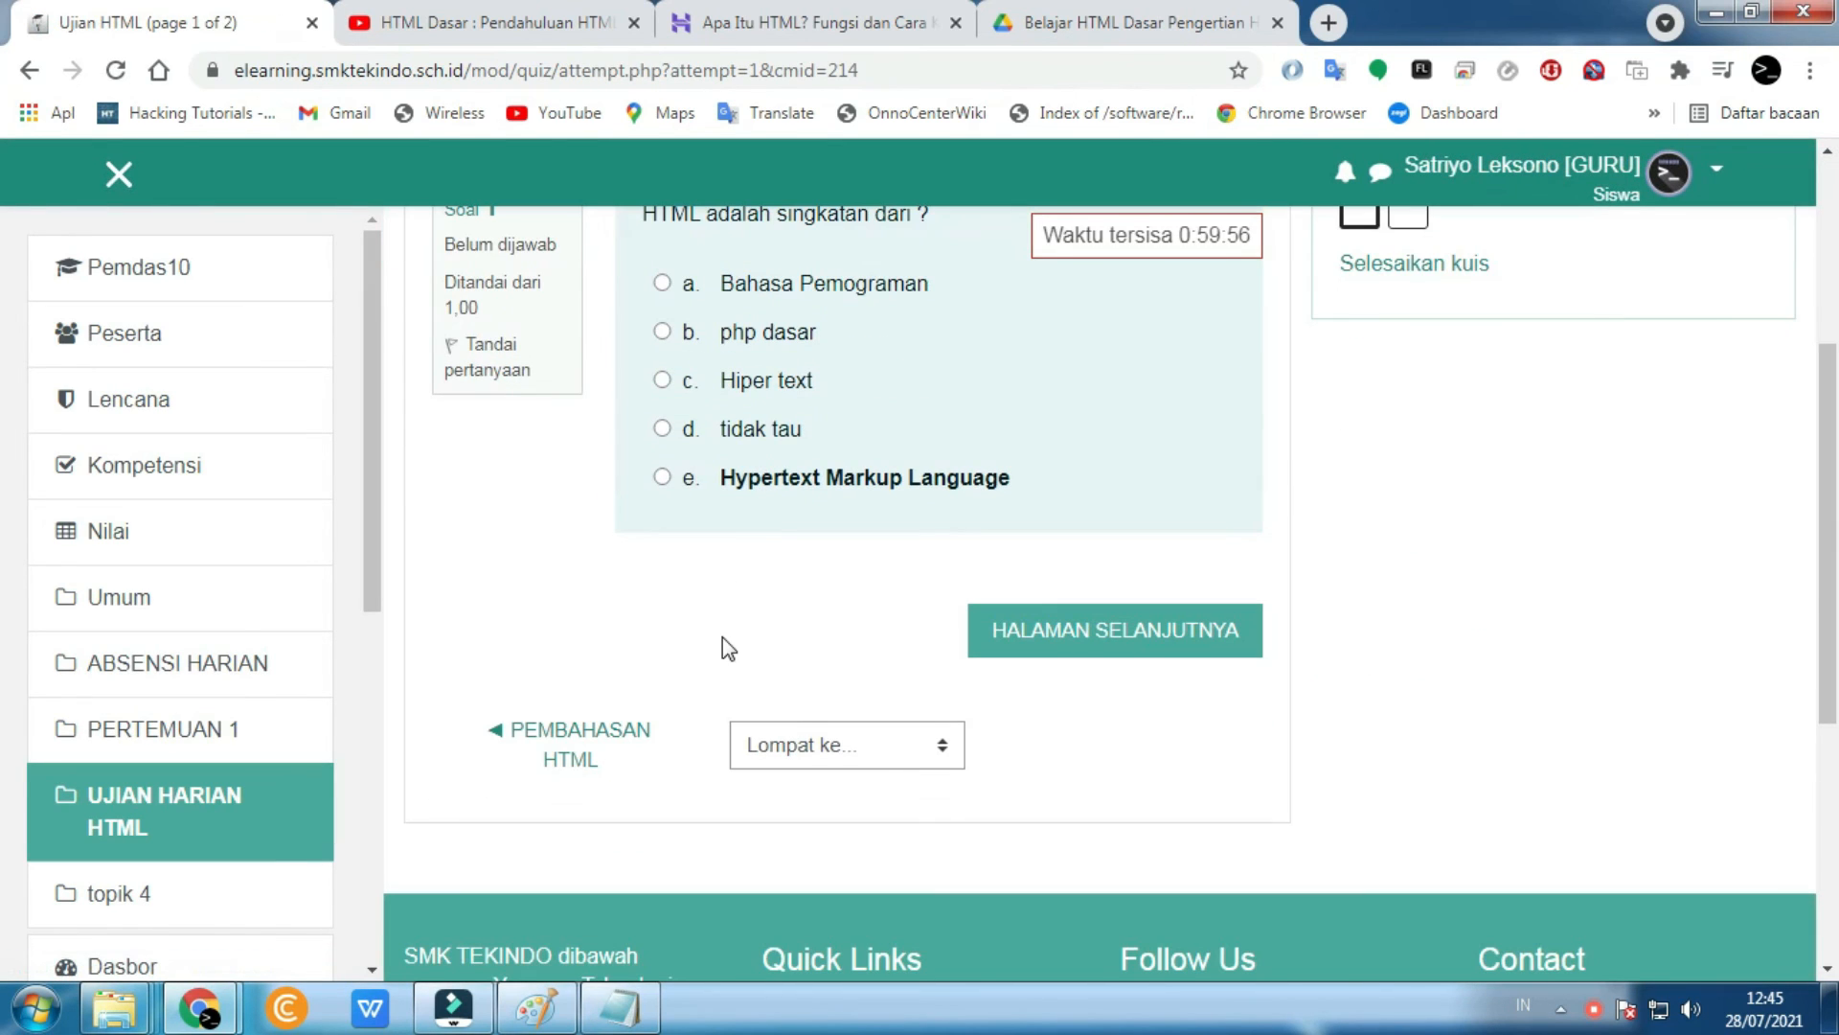
click(662, 477)
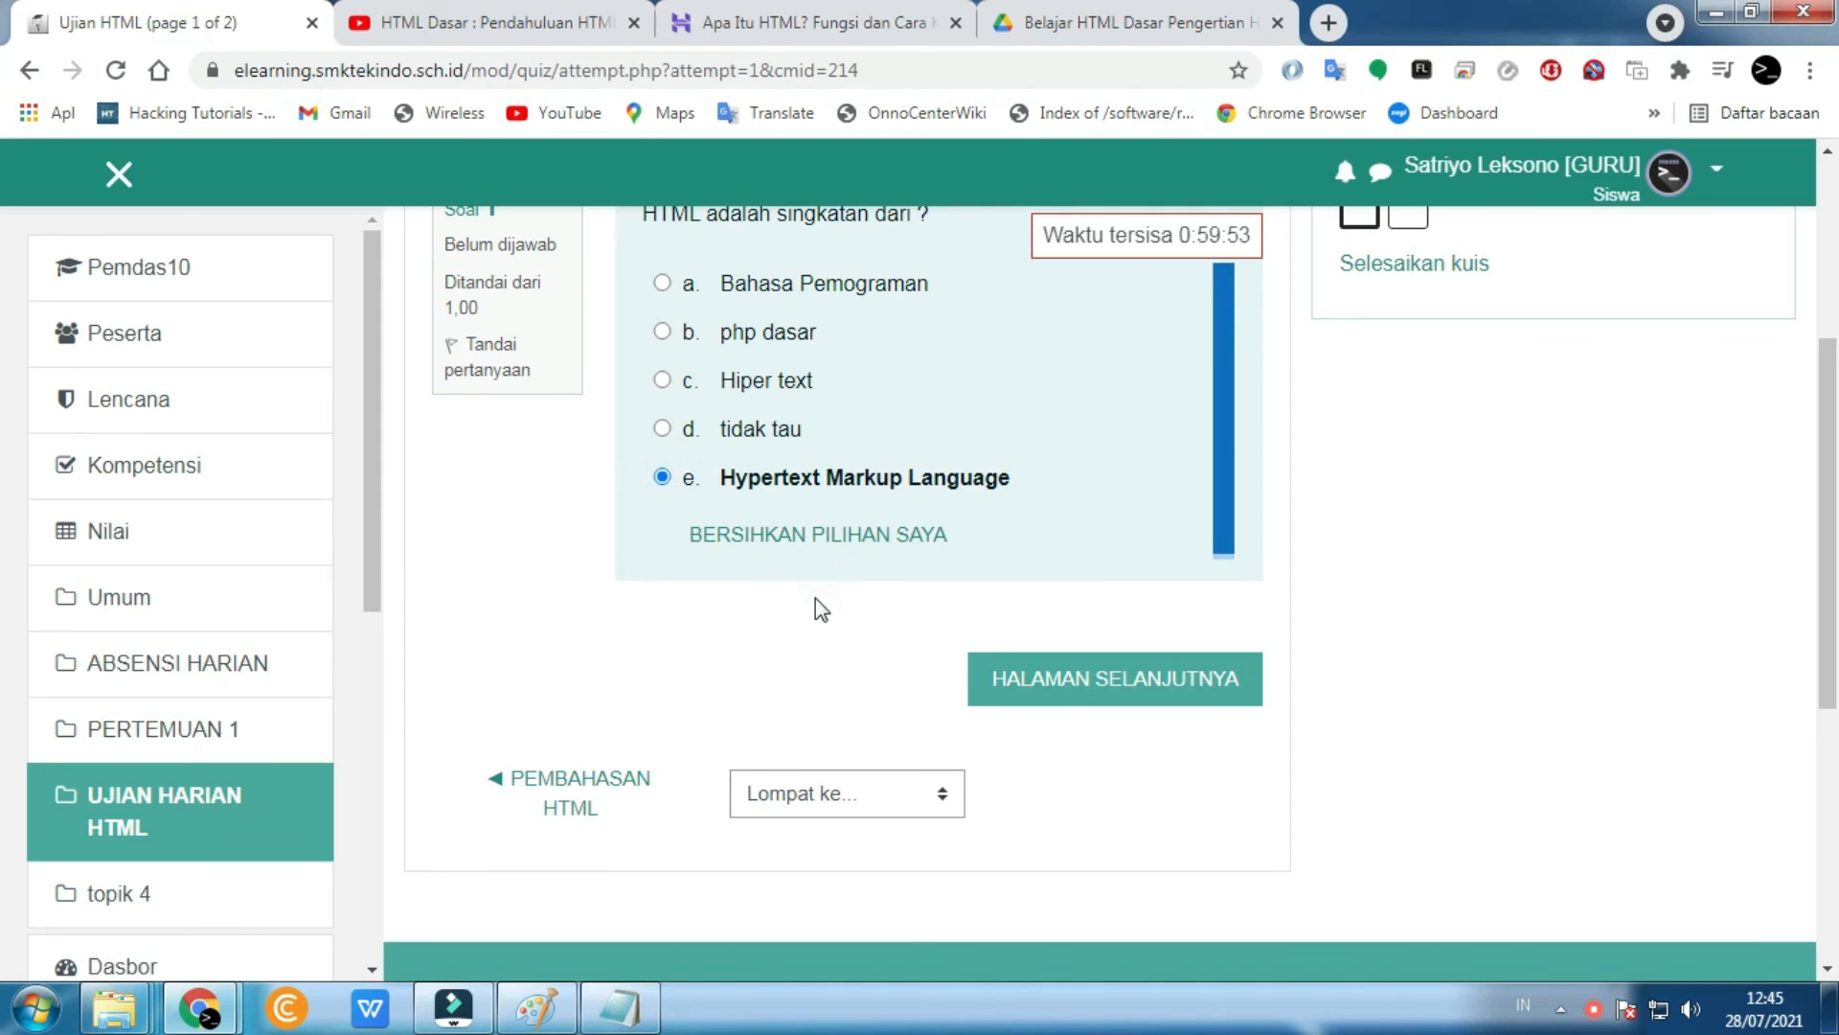
scroll(997, 603, up, 1)
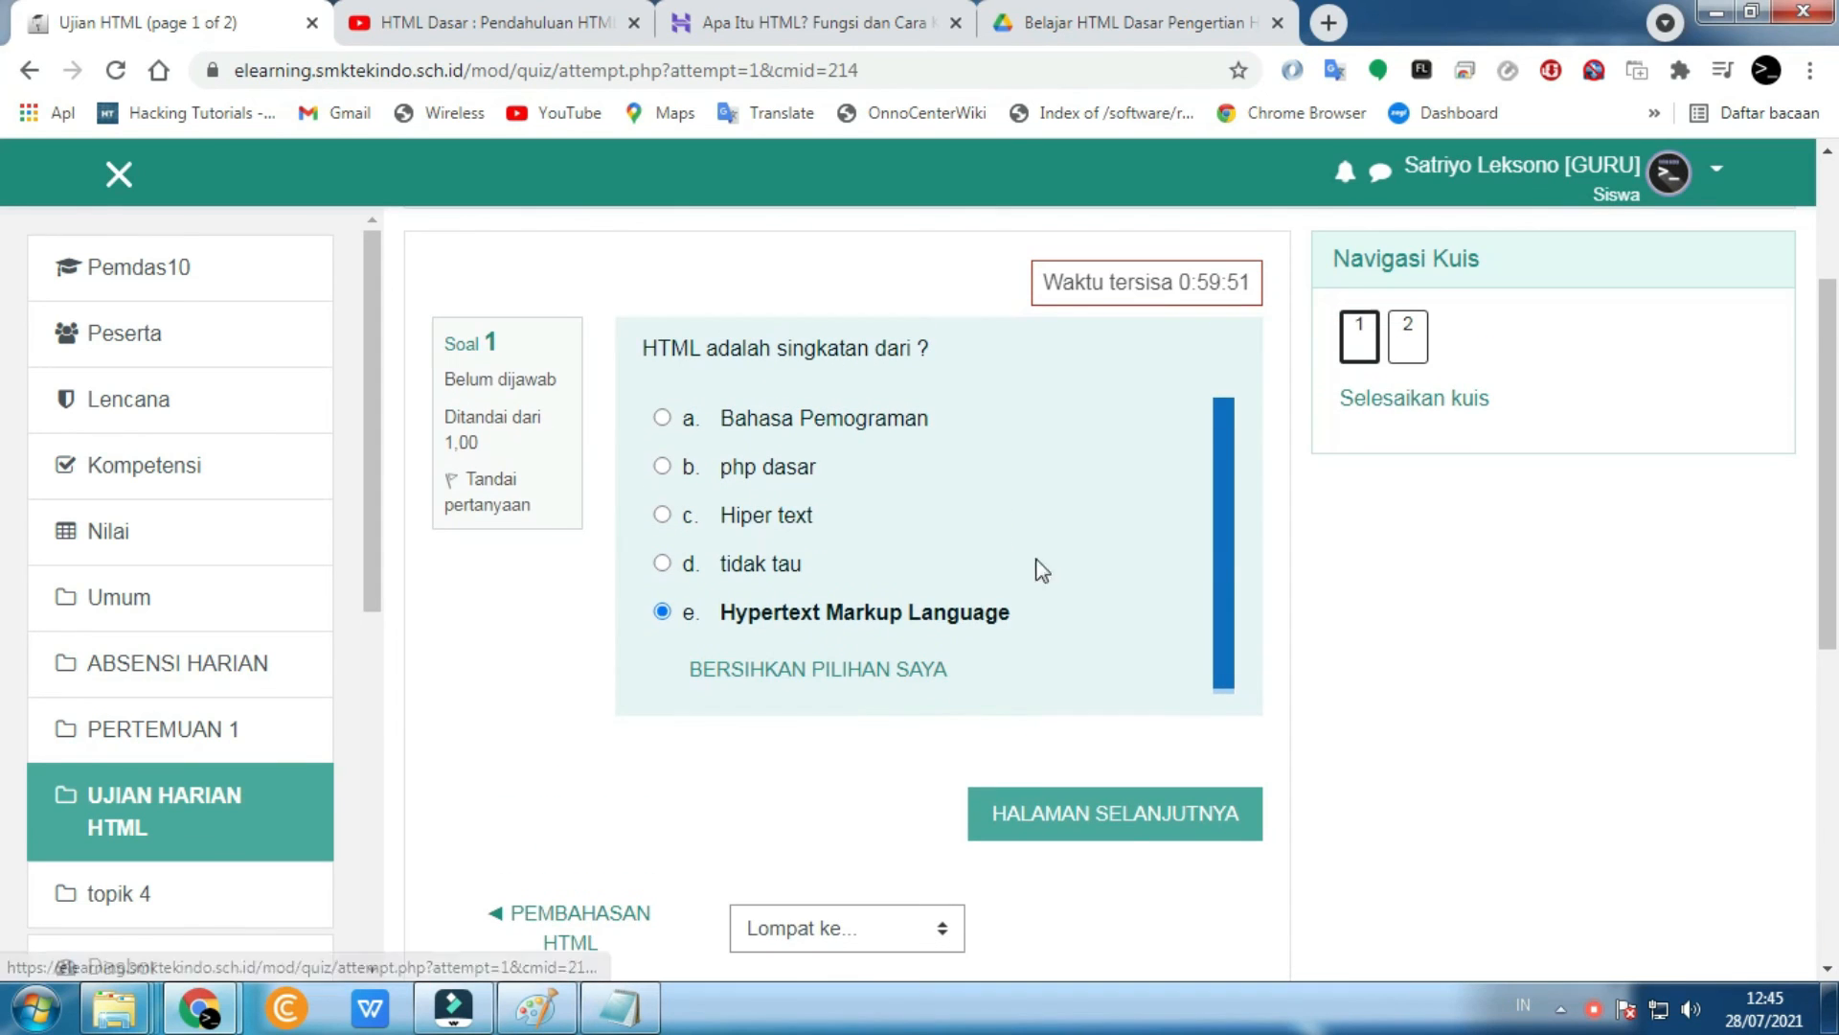
drag(1242, 290, 1162, 286)
- On question 2, enter the essay answer 'dsawdasdsadsadasdwdrwd'
click(1403, 334)
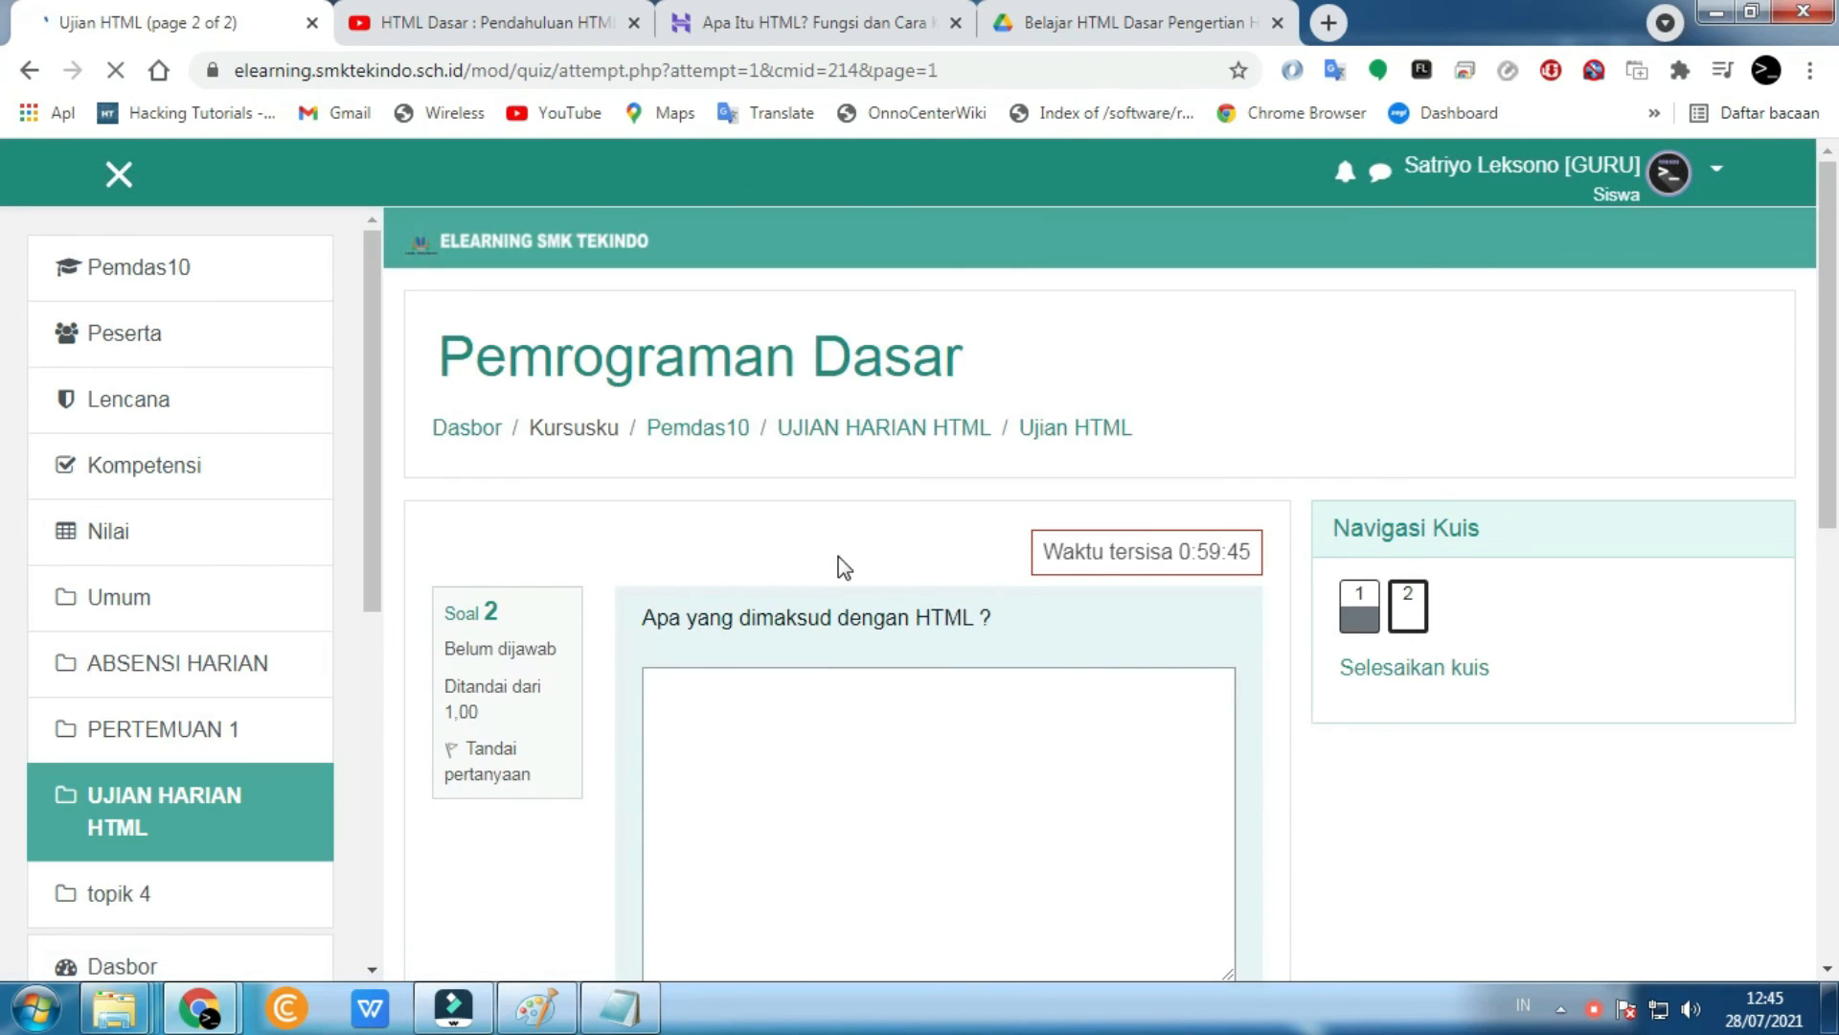
scroll(843, 567, down, 3)
click(836, 555)
text(dsawdasdsadsadasdwdrwd)
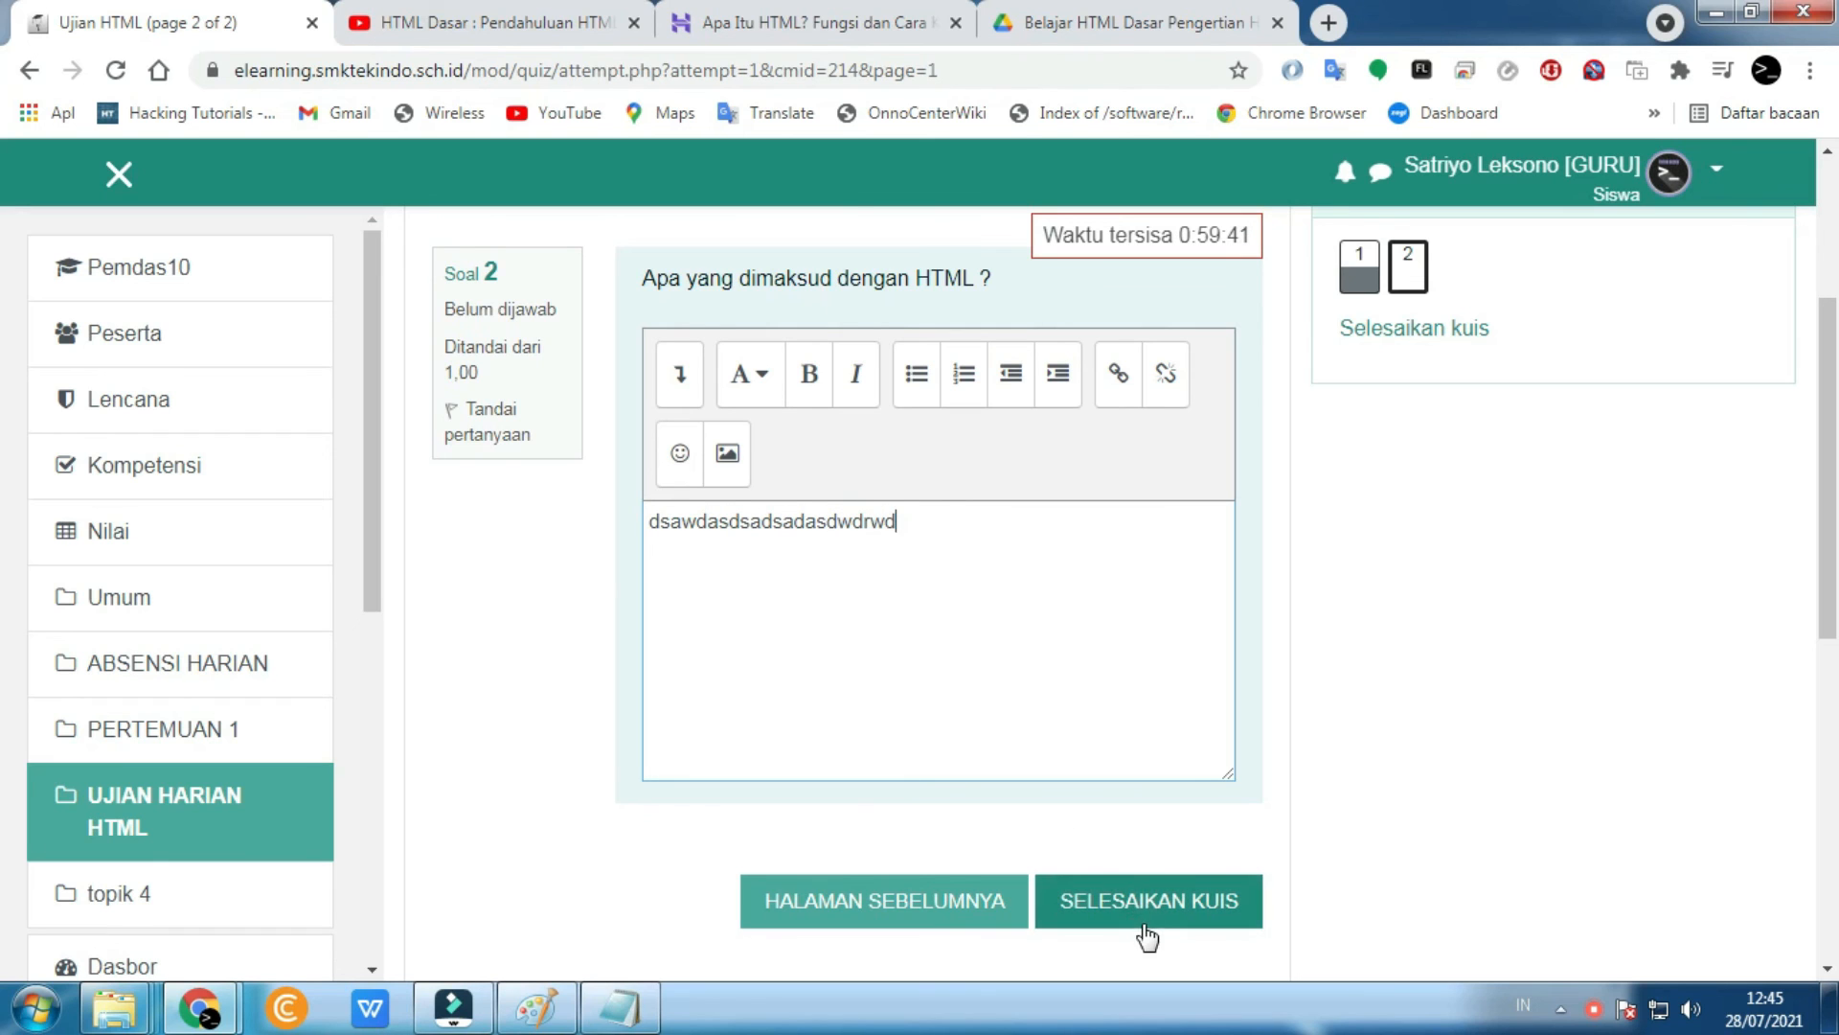
- Finish the attempt, submitting all answers with KUMPULKAN SEMUA DAN SELESAI and confirming
click(1143, 915)
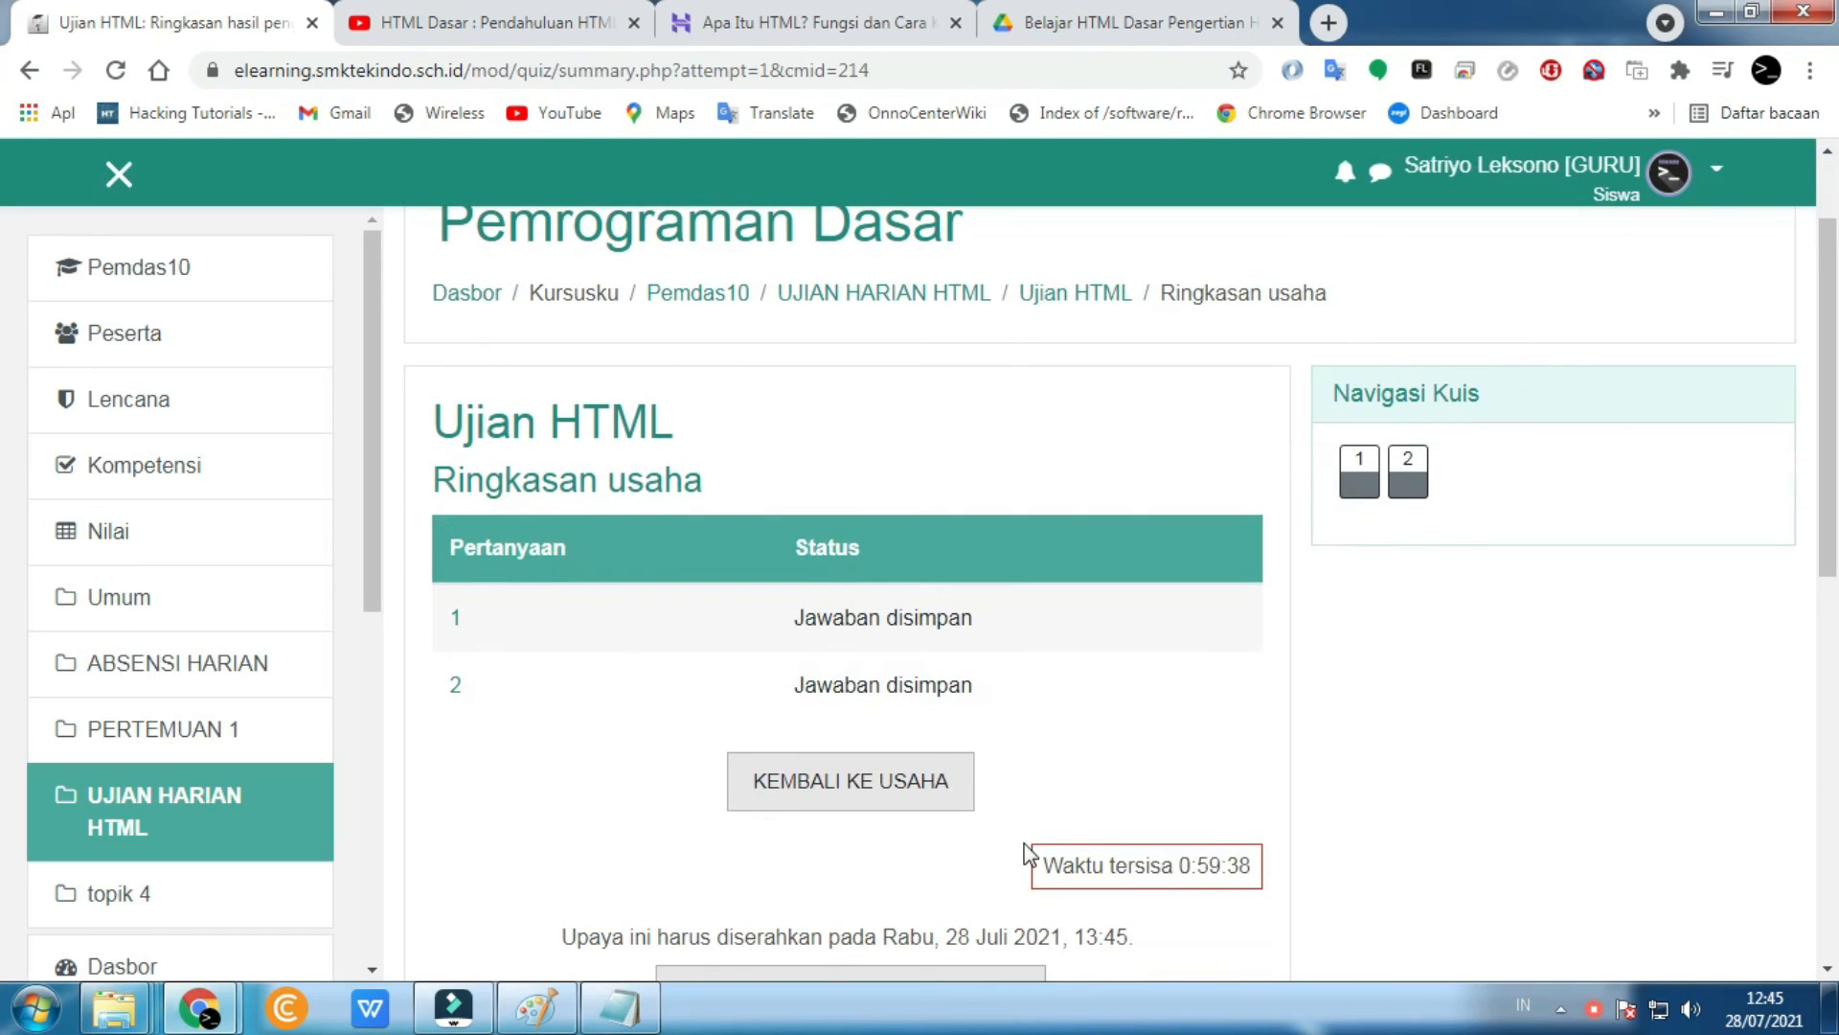
scroll(834, 848, down, 1)
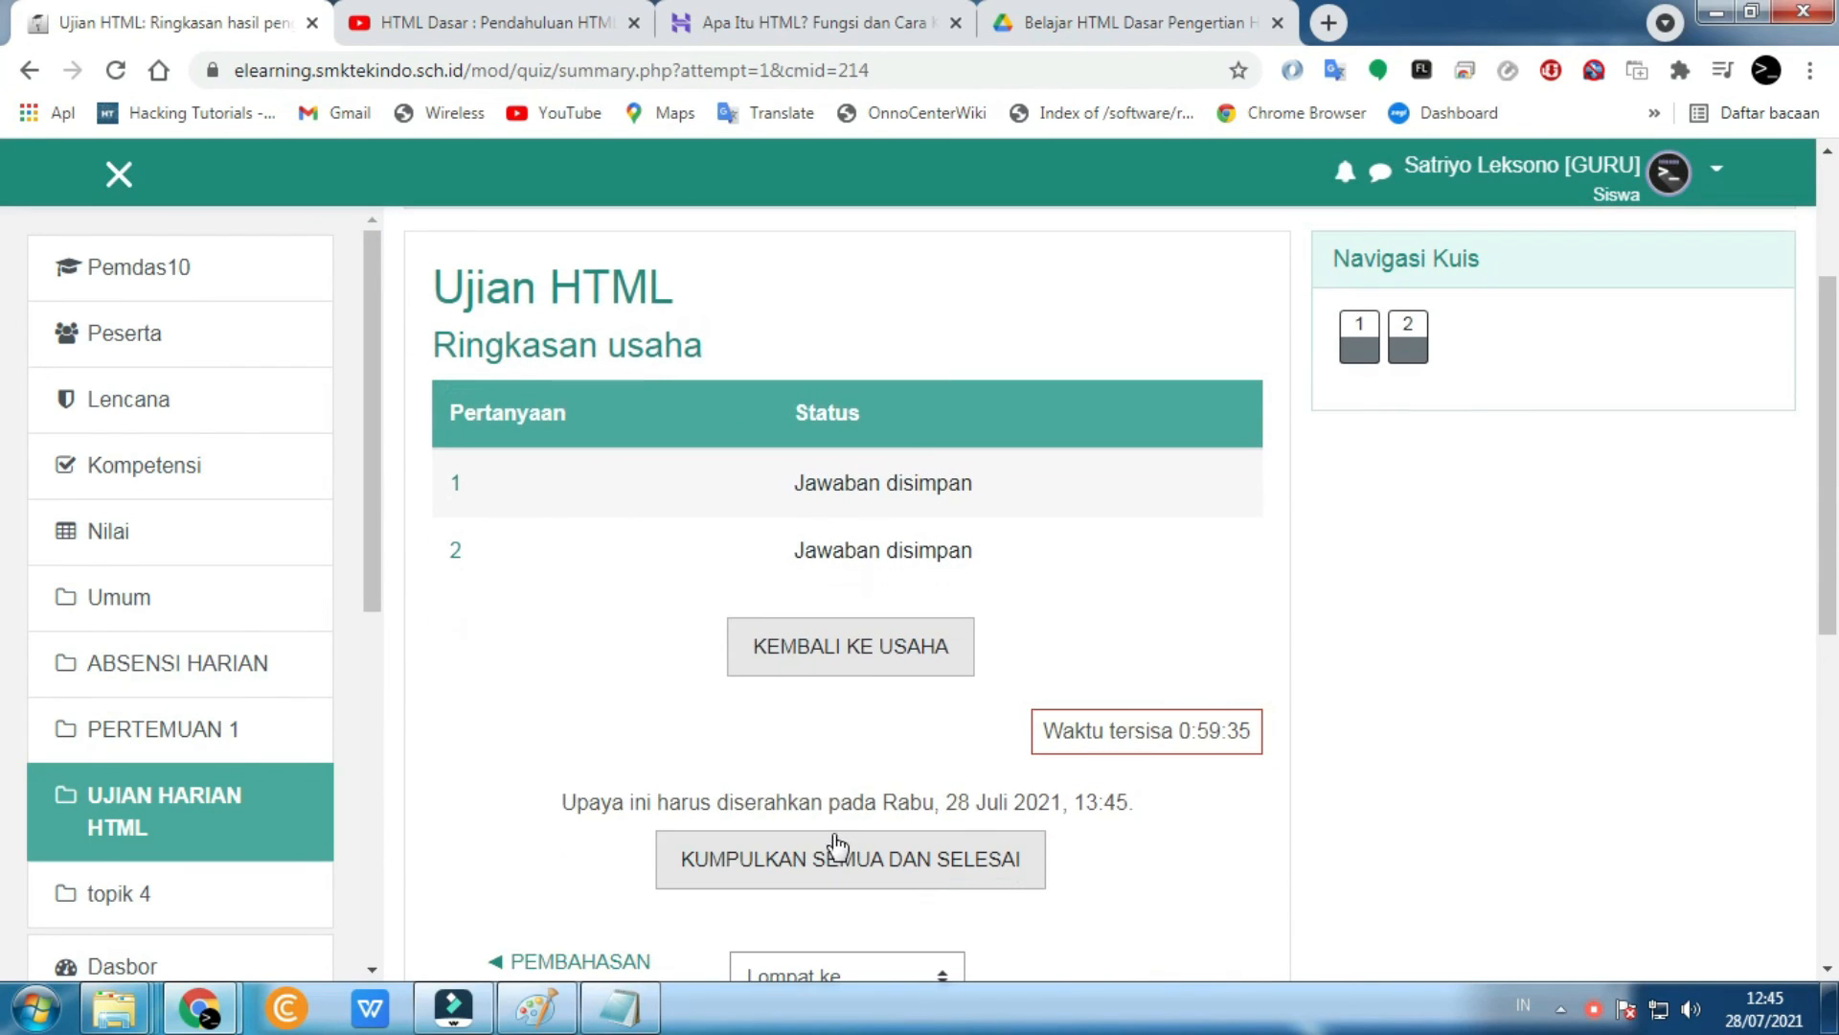
click(852, 640)
scroll(797, 656, down, 4)
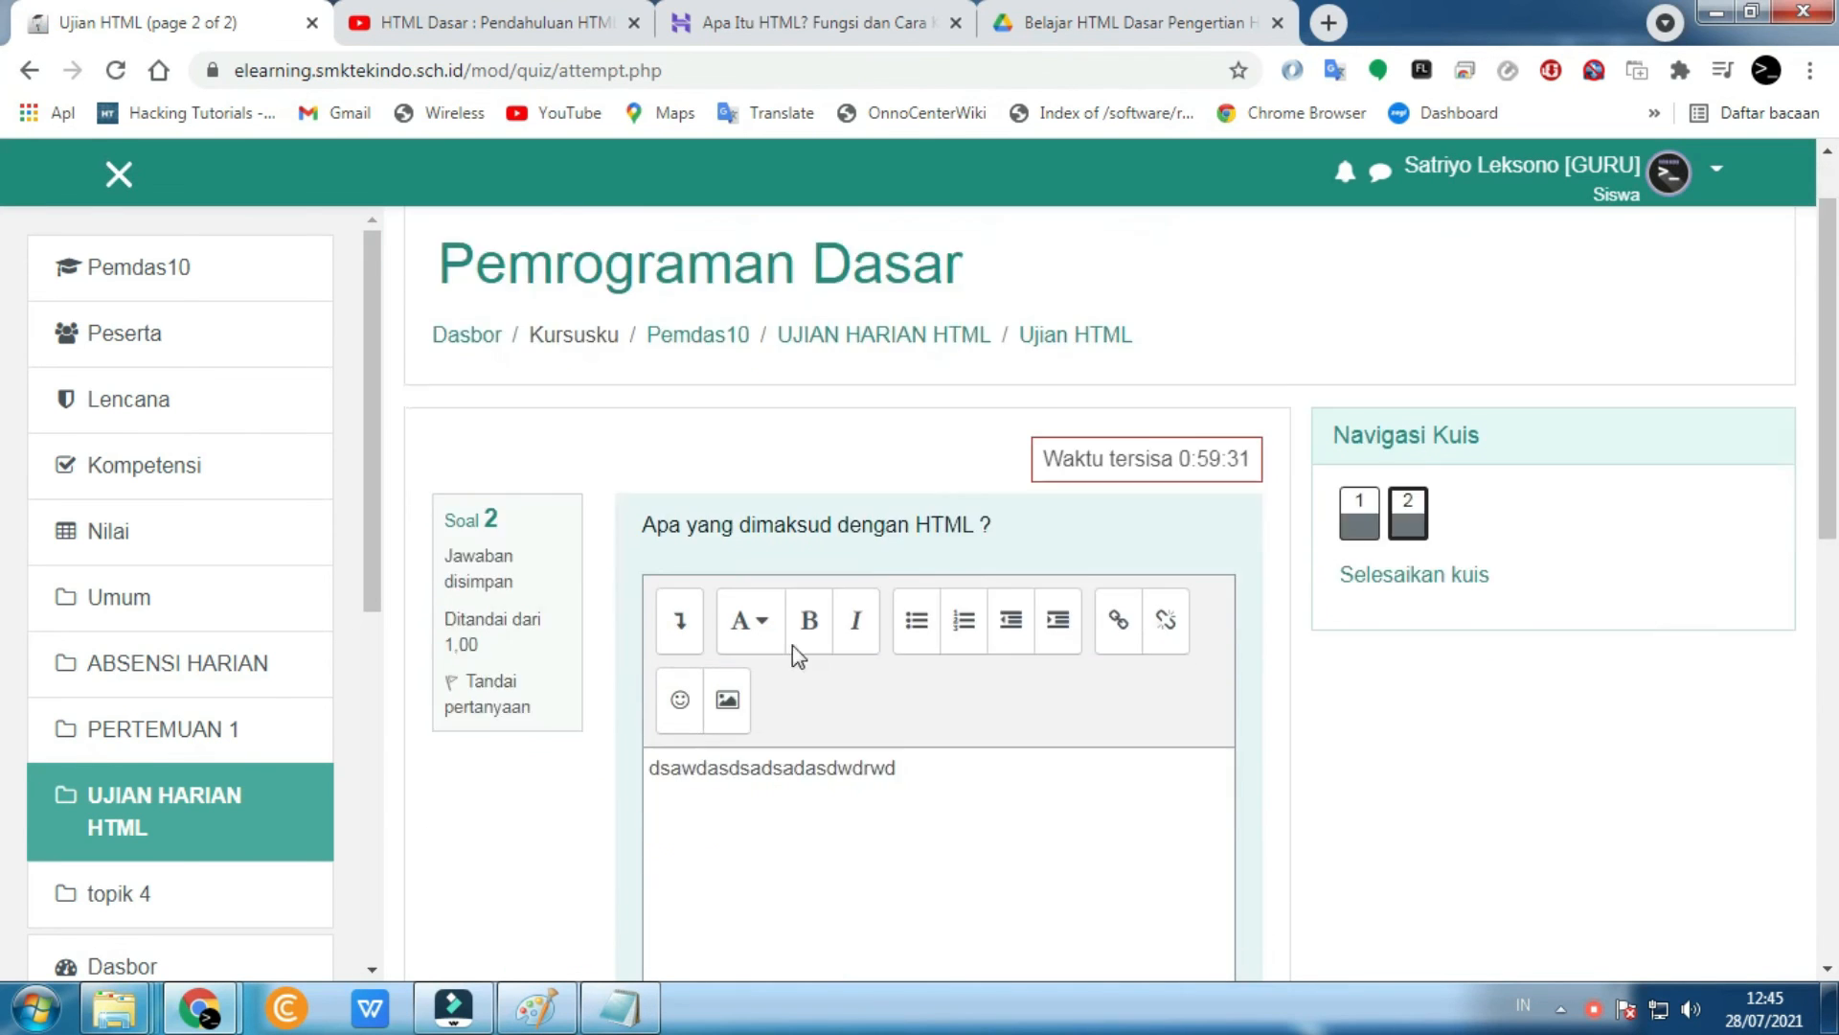
click(1132, 847)
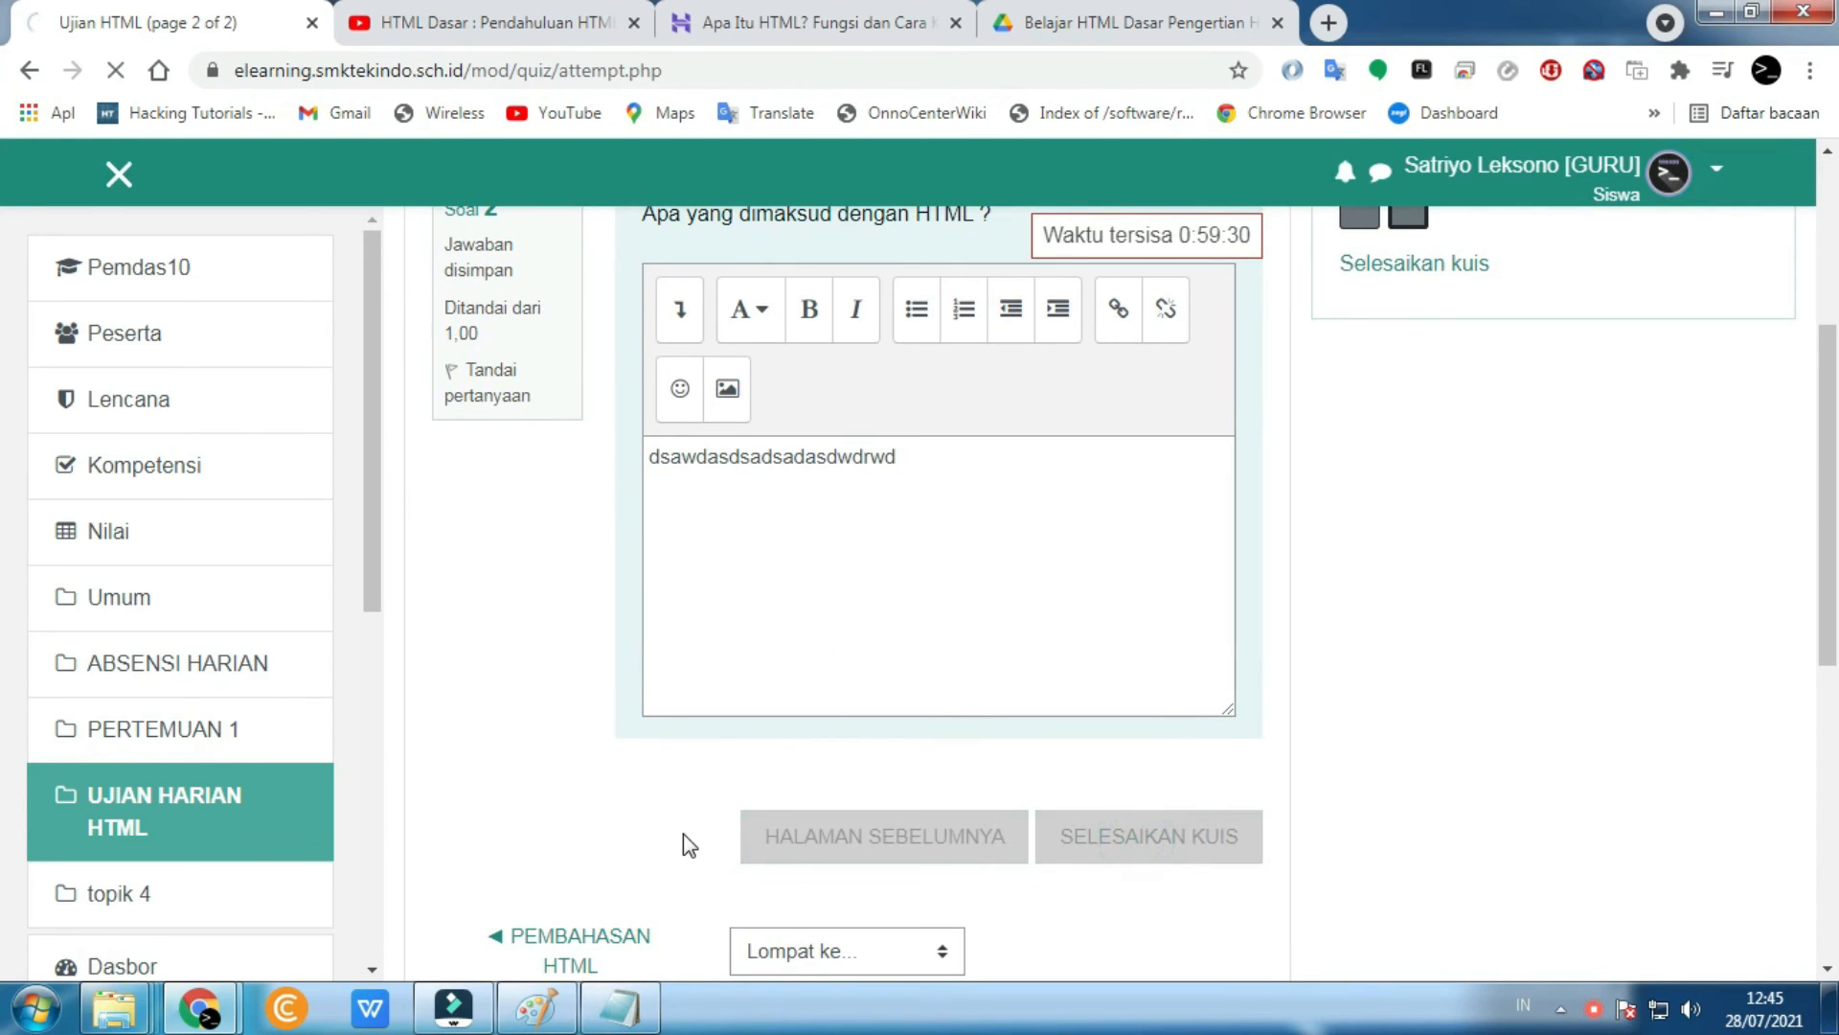
scroll(682, 841, down, 5)
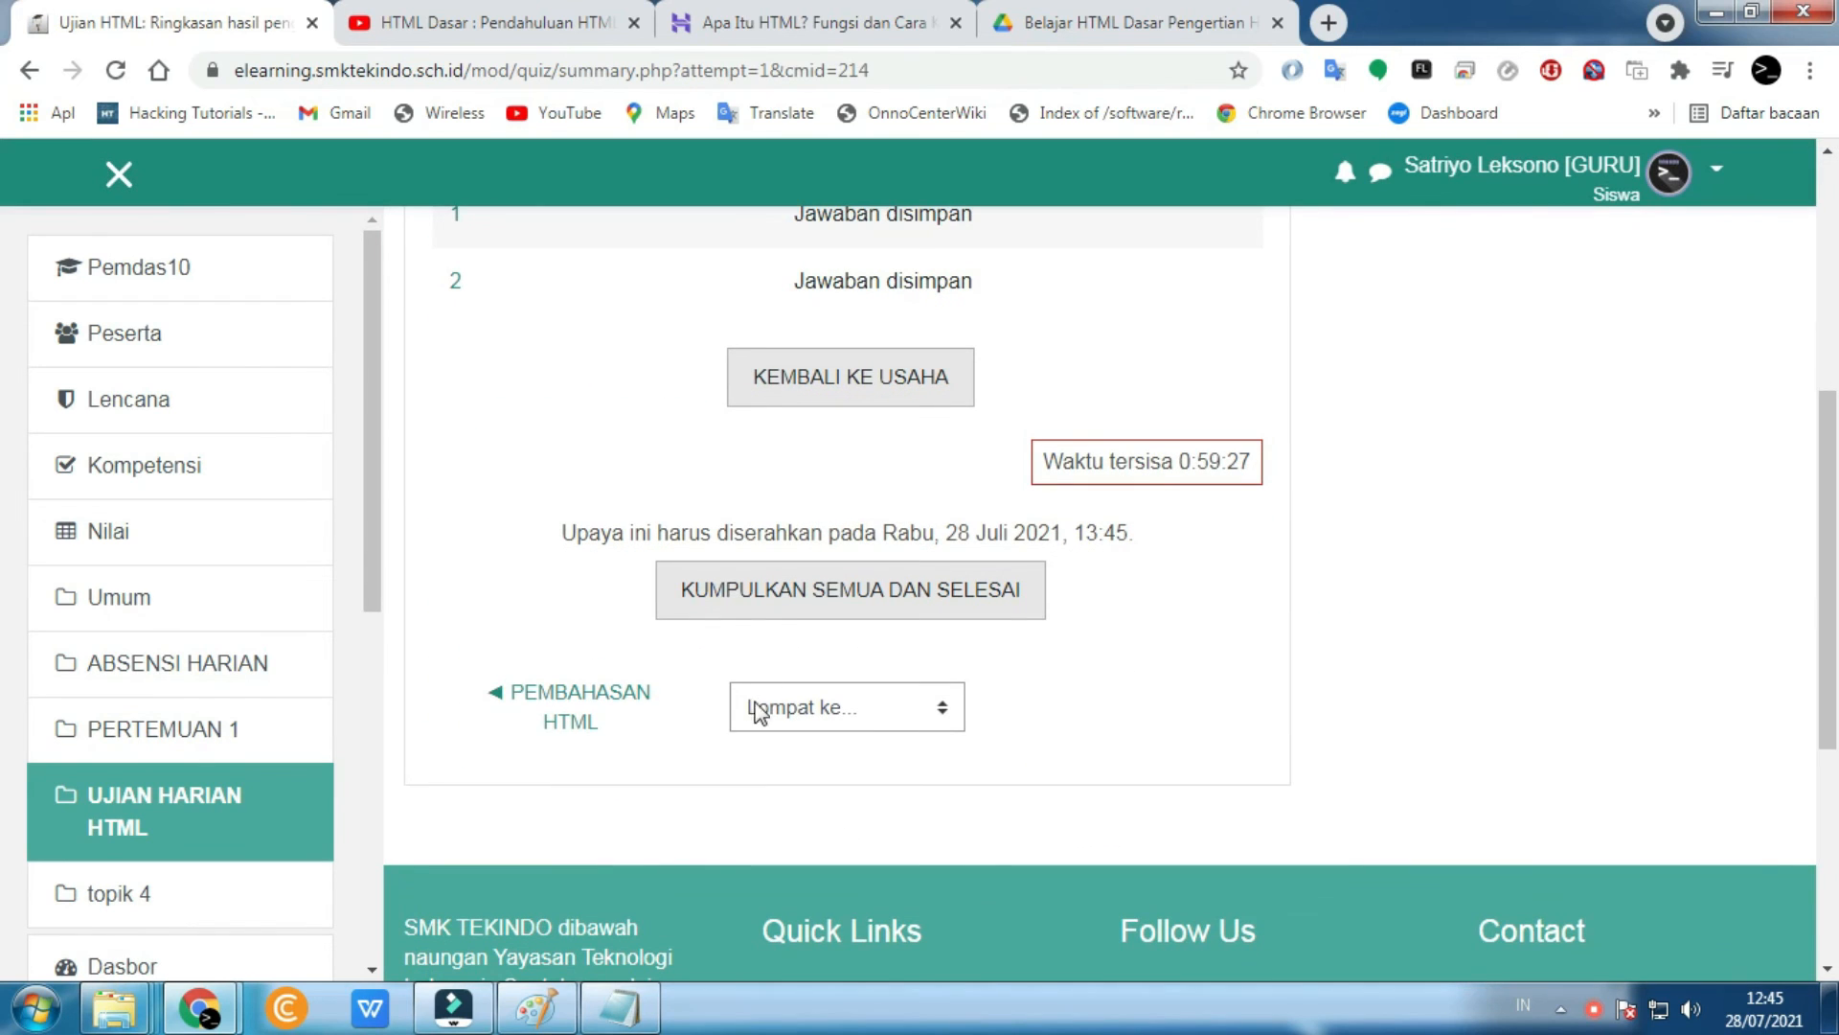
click(793, 599)
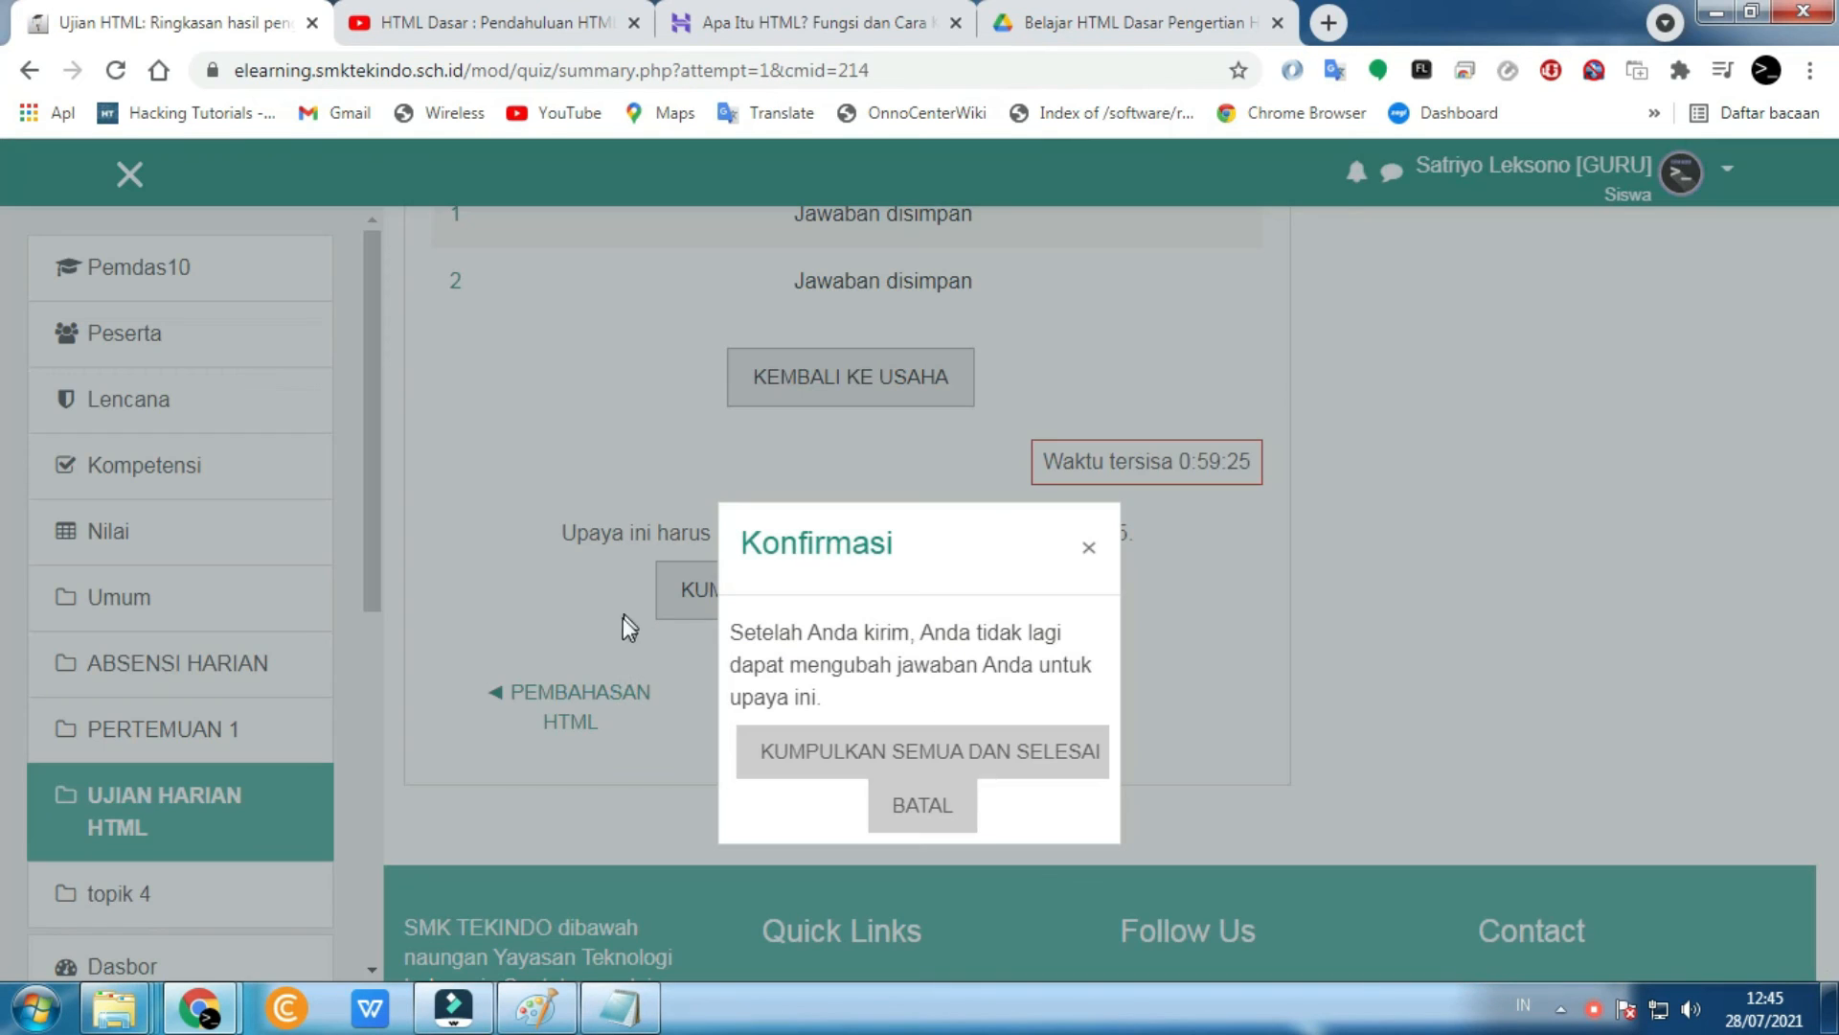
click(757, 751)
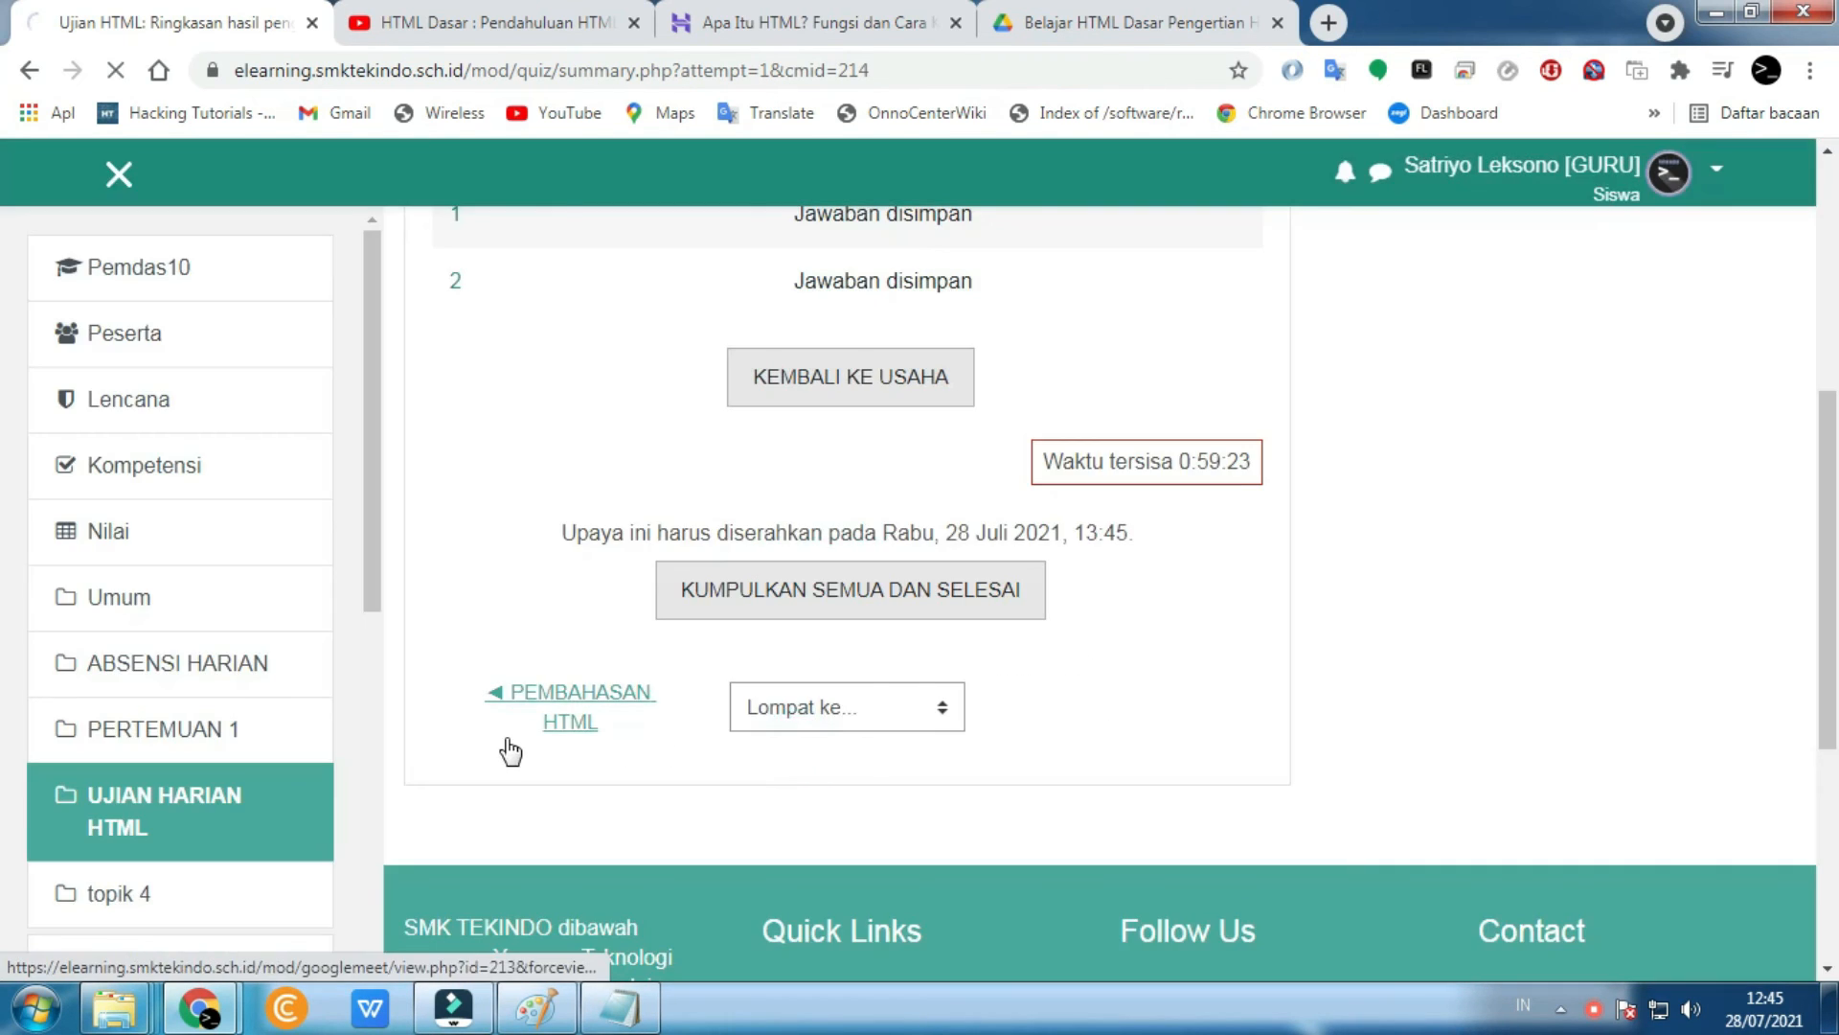
- Leave the student view with Kembali ke peran normal
scroll(510, 750, down, 2)
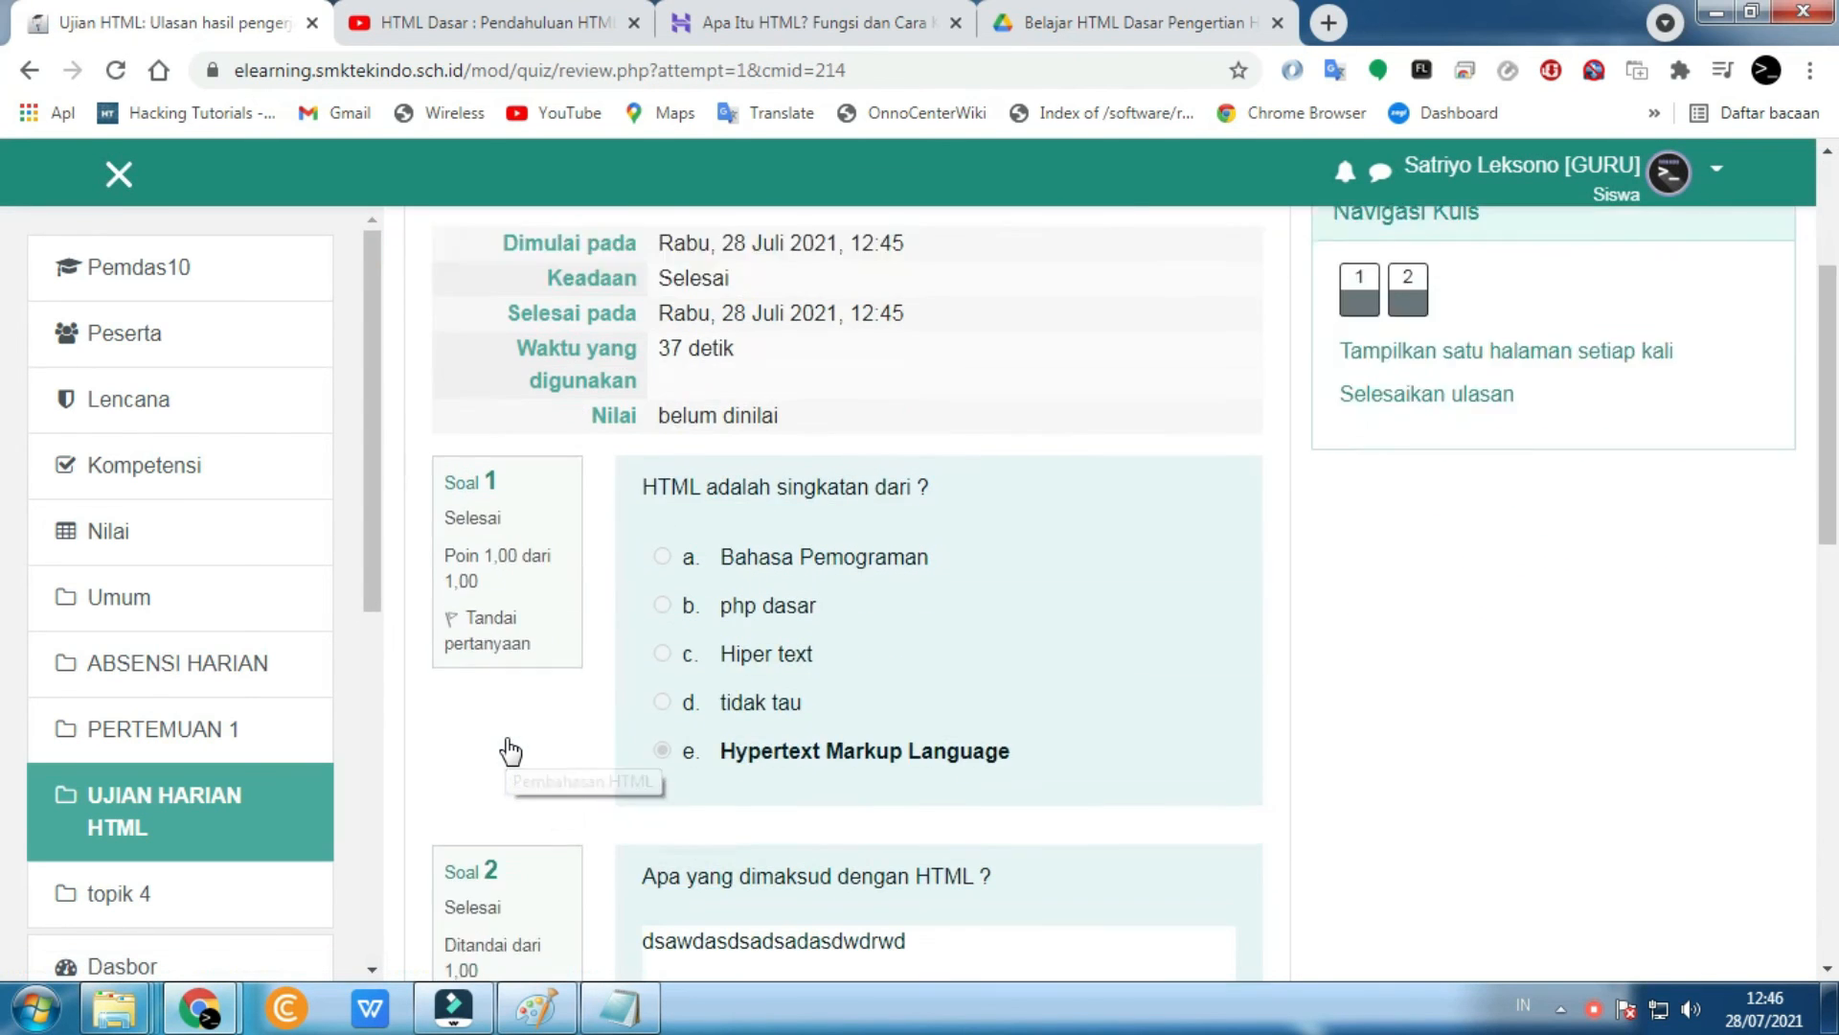
scroll(511, 751, down, 4)
scroll(511, 750, up, 8)
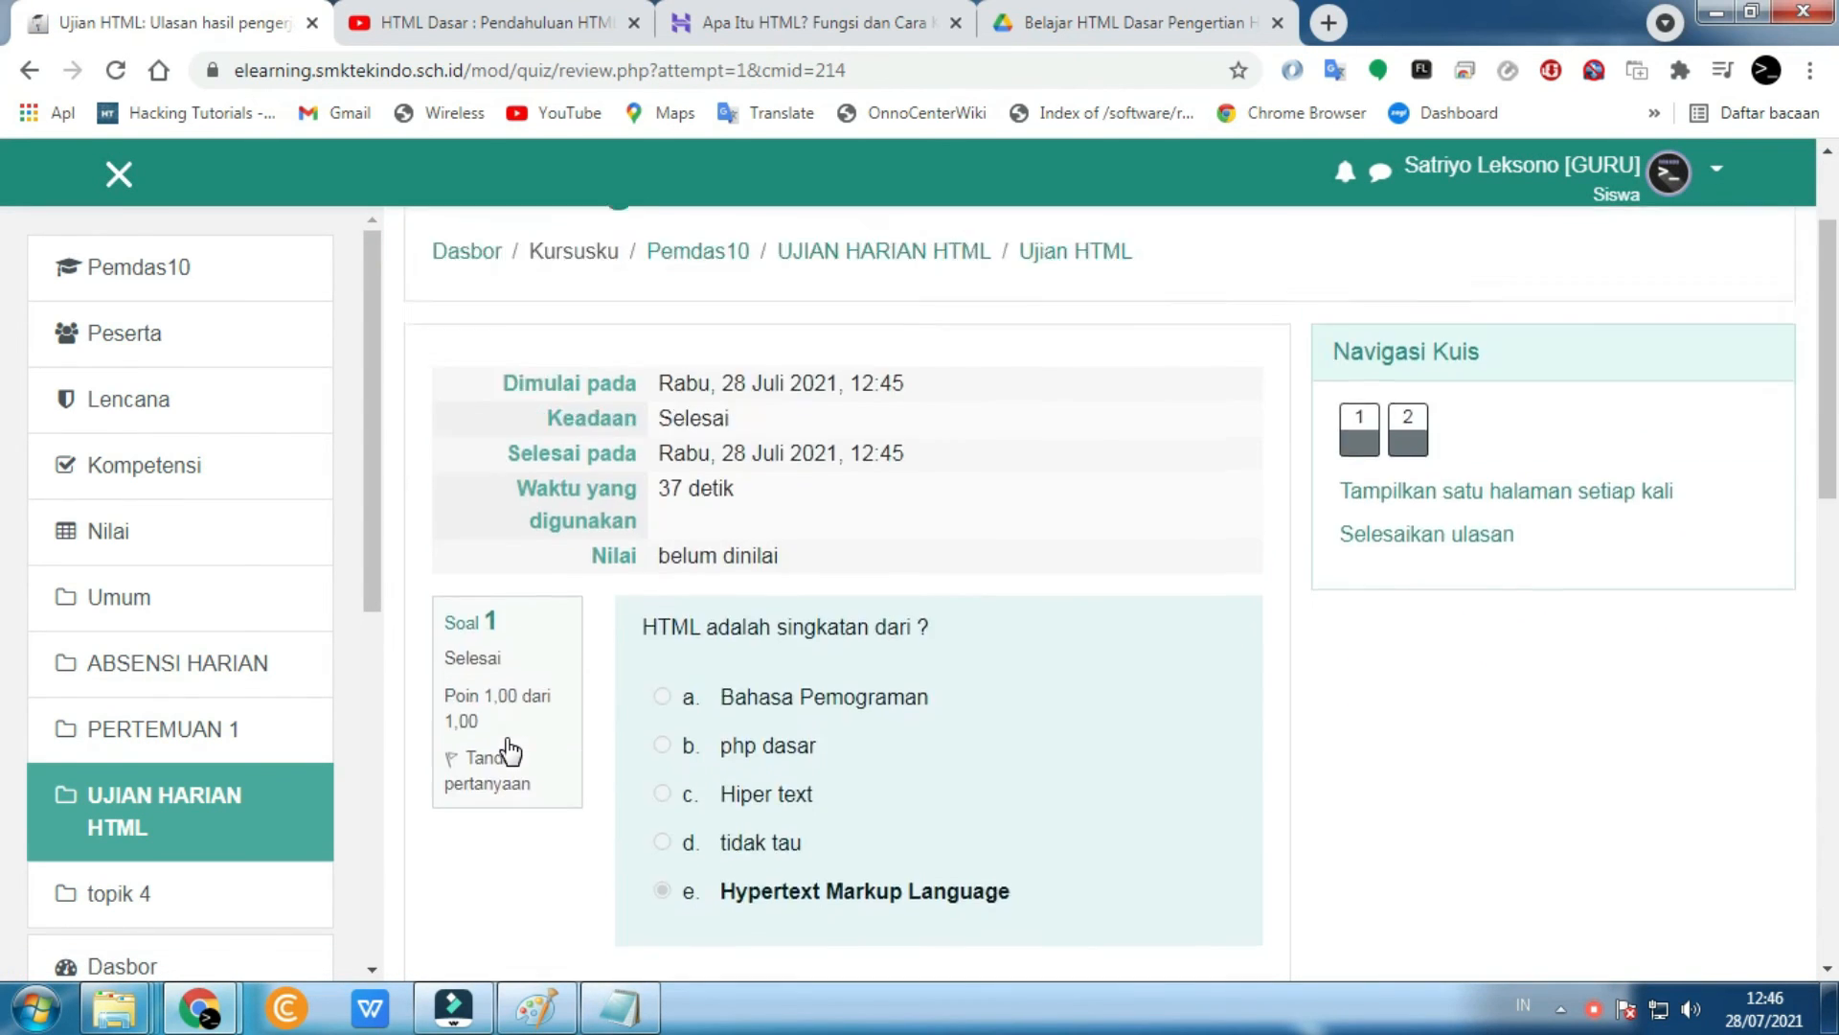
scroll(510, 750, down, 15)
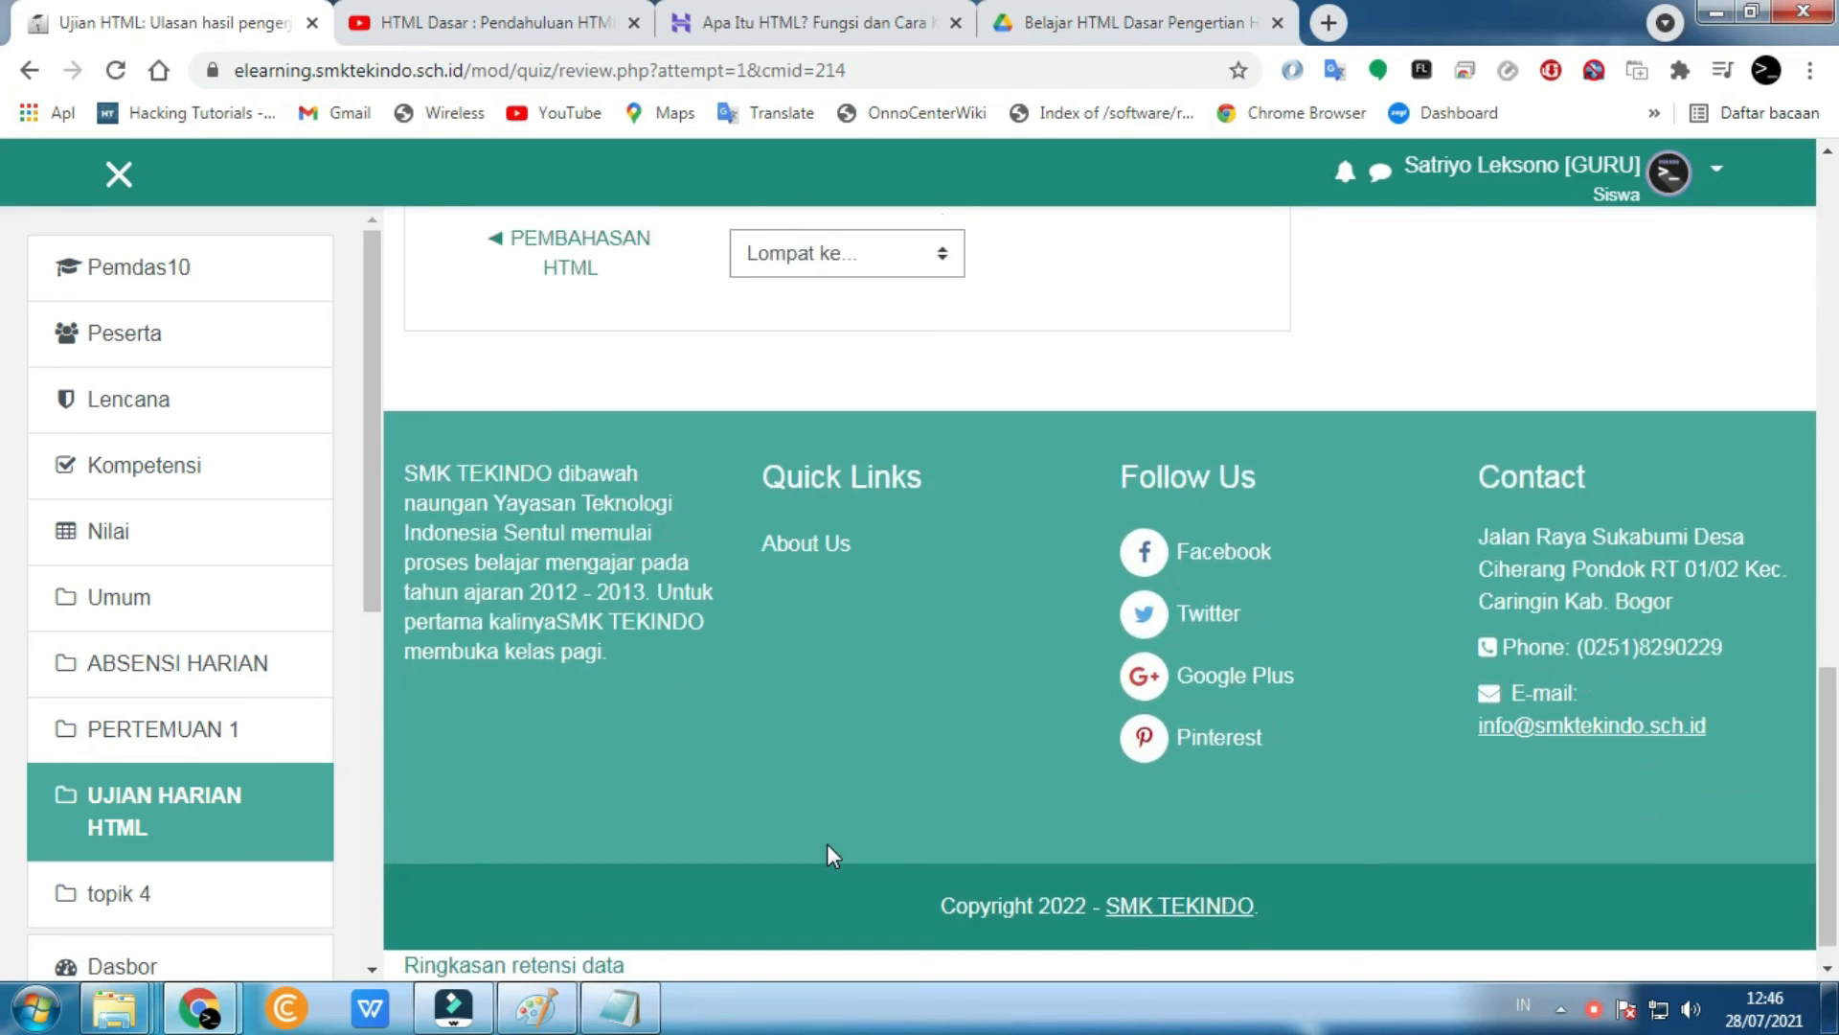
scroll(826, 843, up, 10)
click(1672, 172)
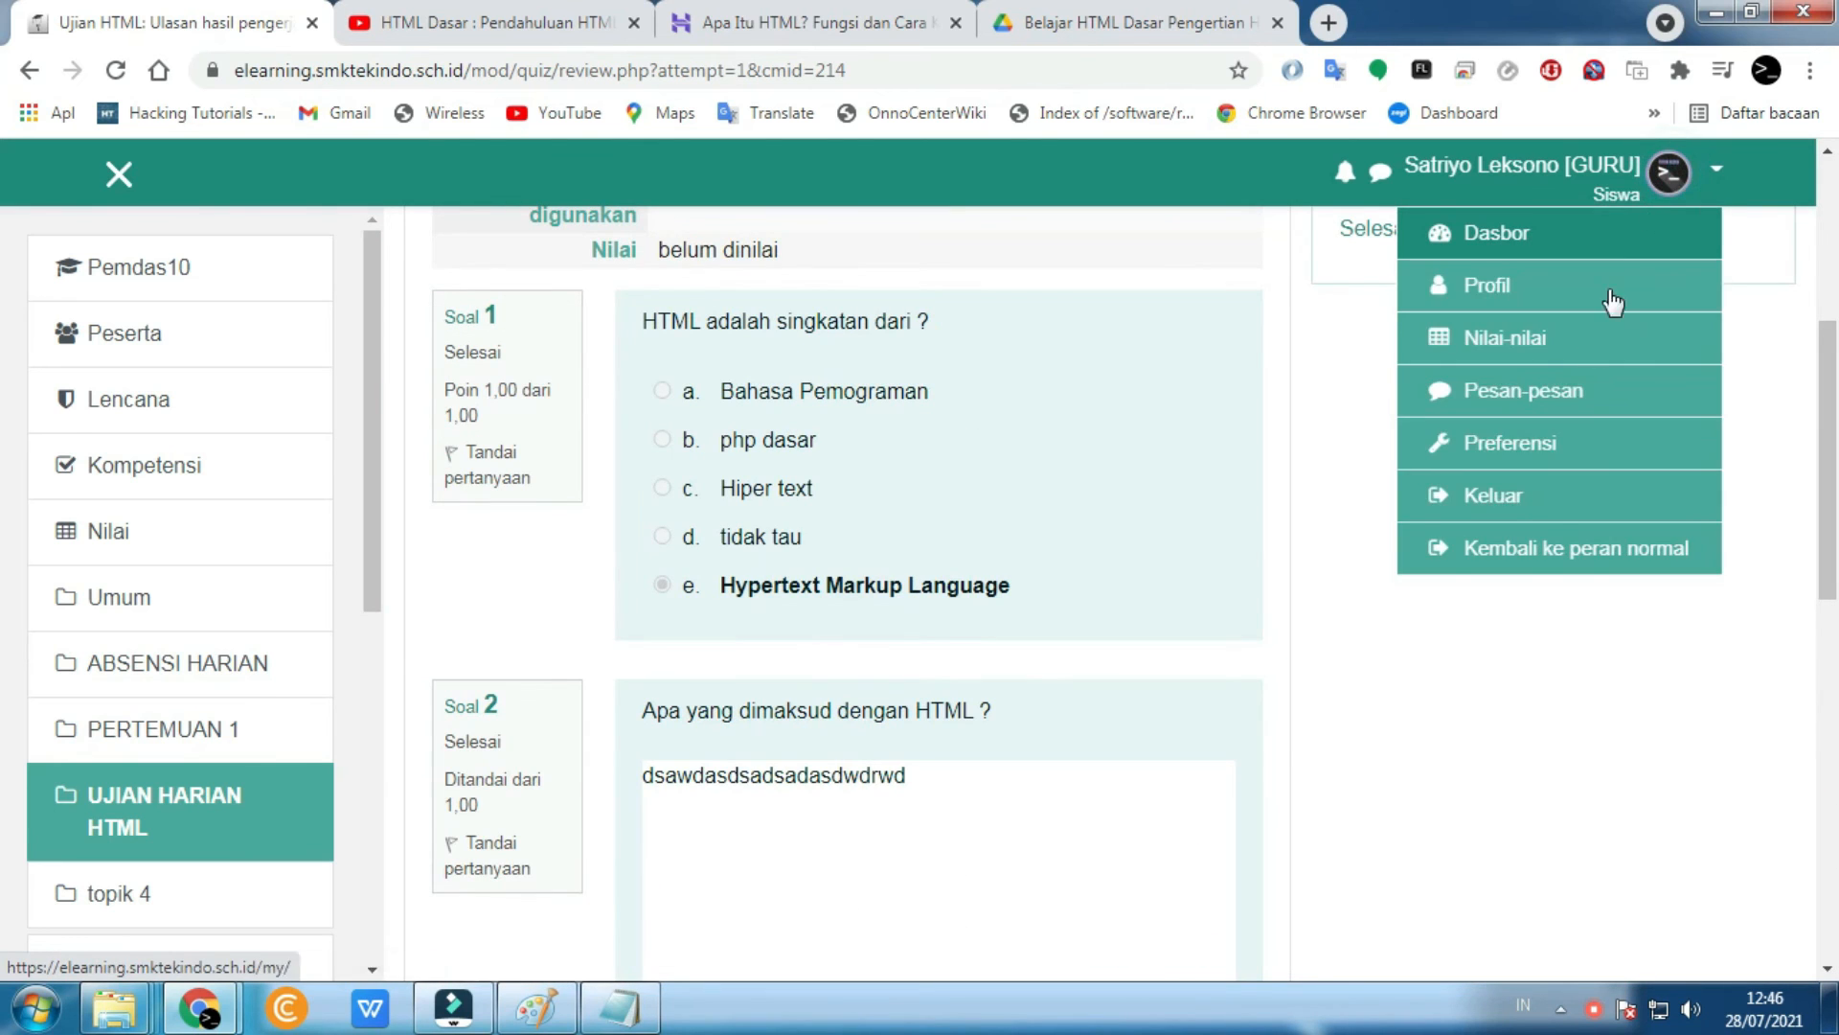
click(1499, 562)
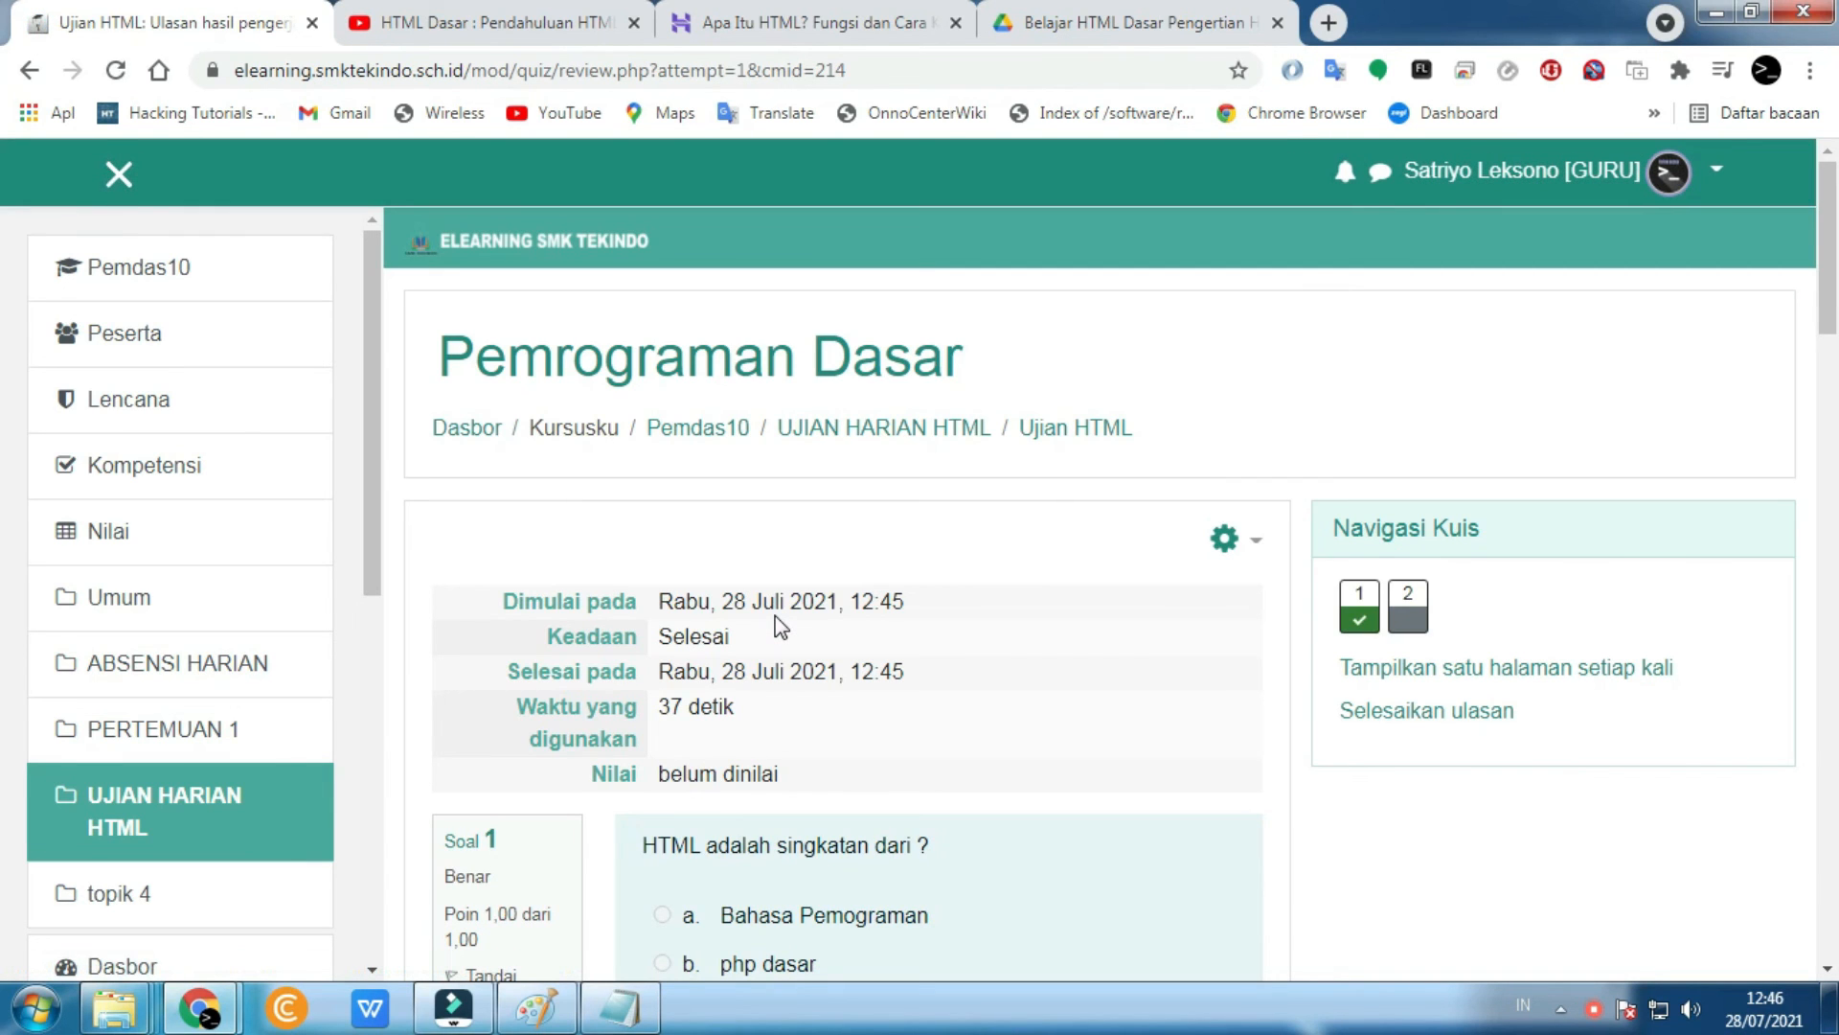
- Reopen the Ujian HTML quiz from the Pemdas10 course to see the finished, ungraded attempt
click(155, 276)
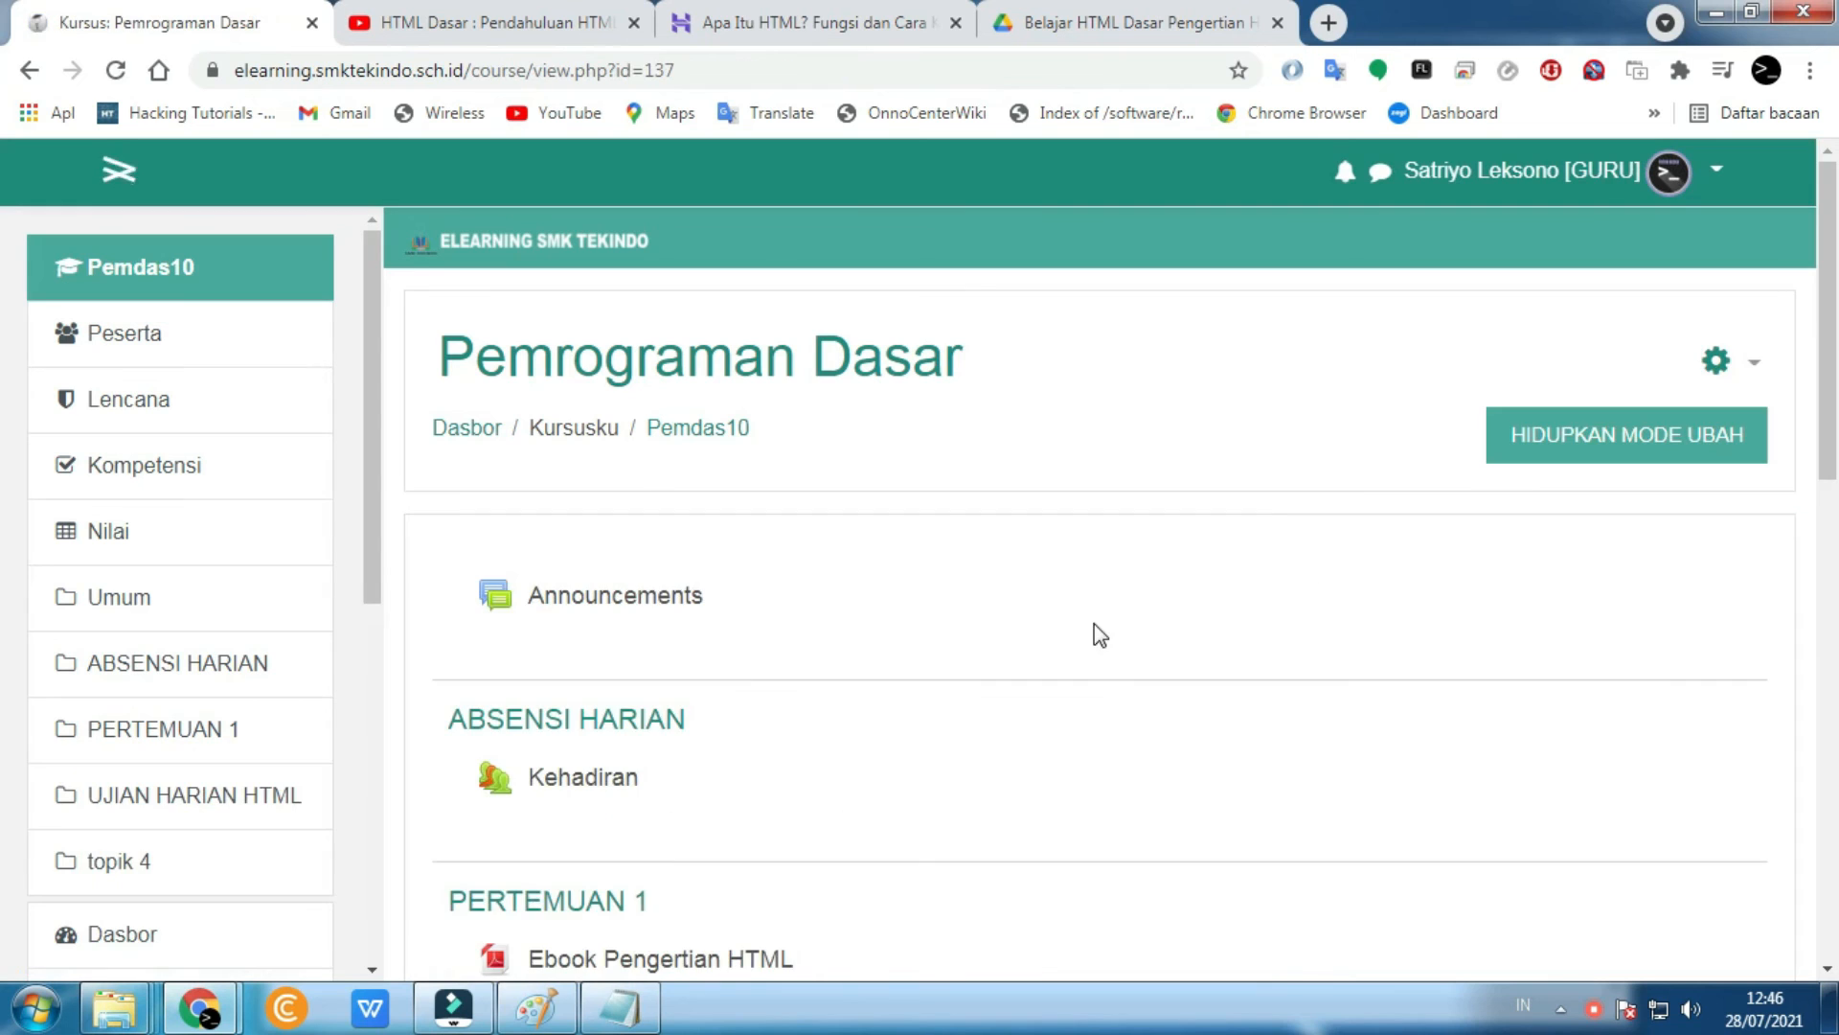
scroll(867, 690, down, 5)
click(592, 789)
scroll(584, 791, down, 8)
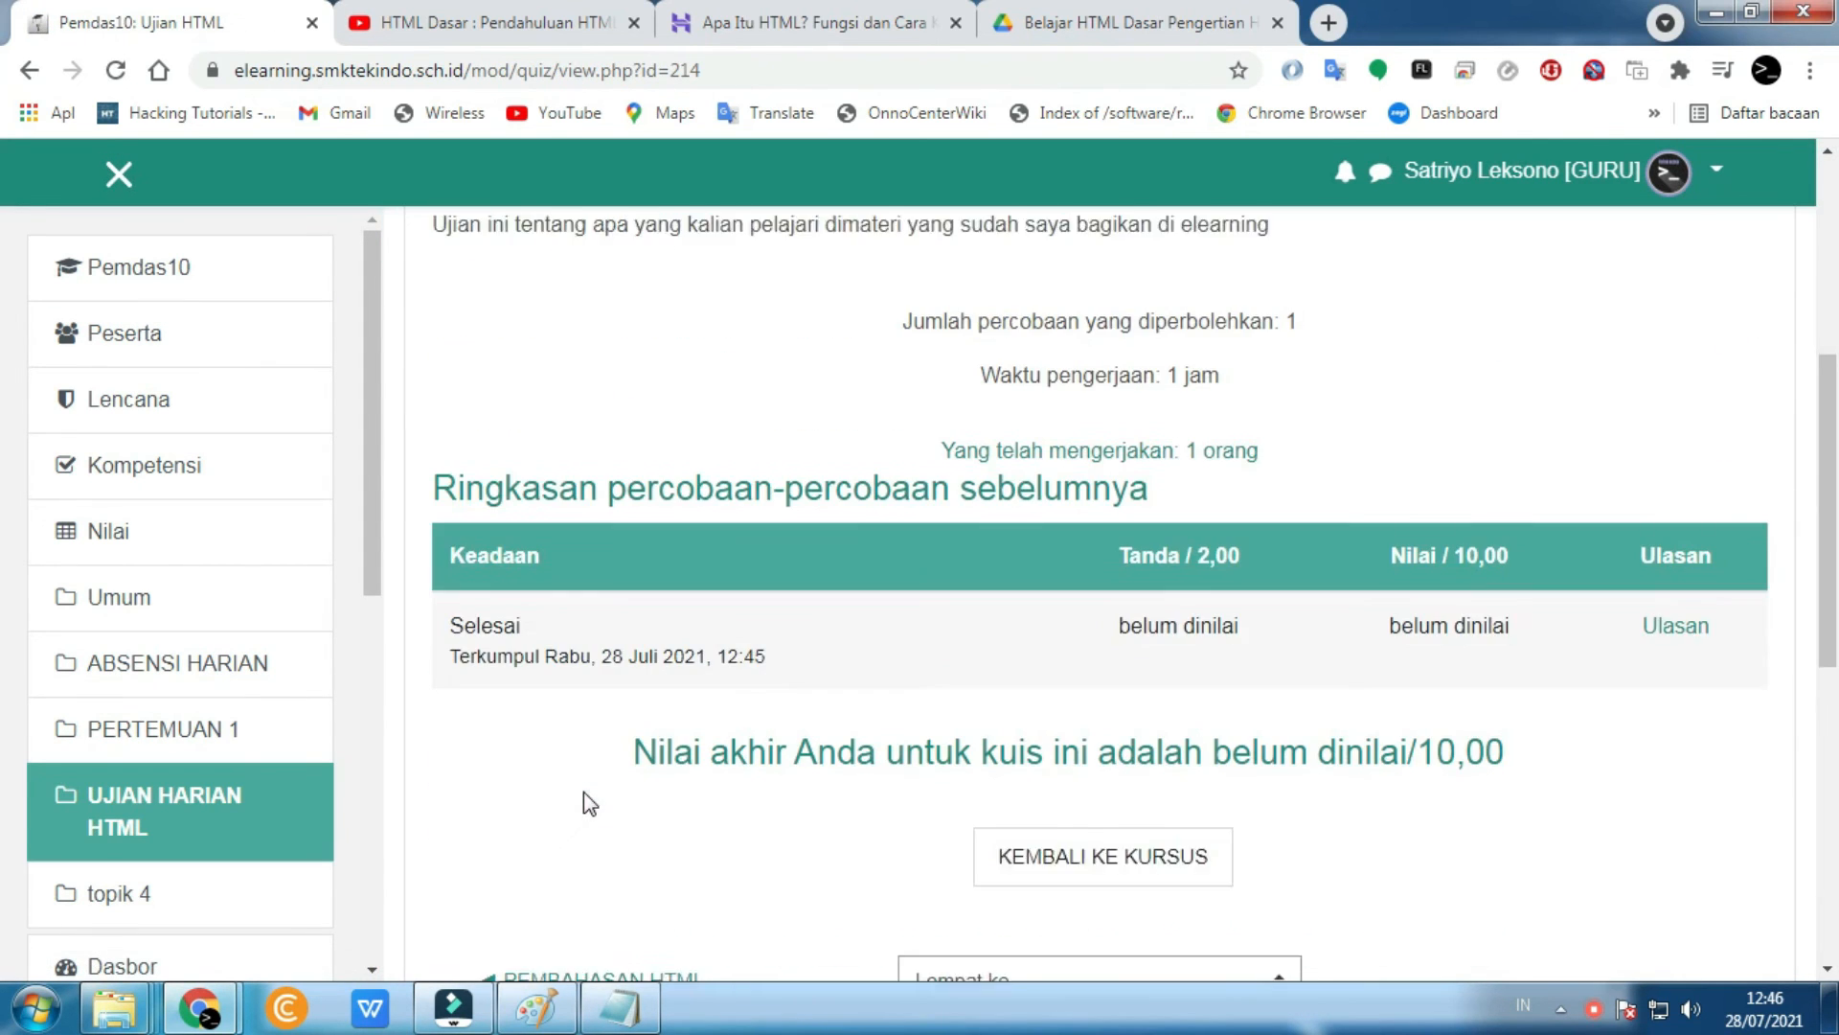
scroll(632, 810, up, 3)
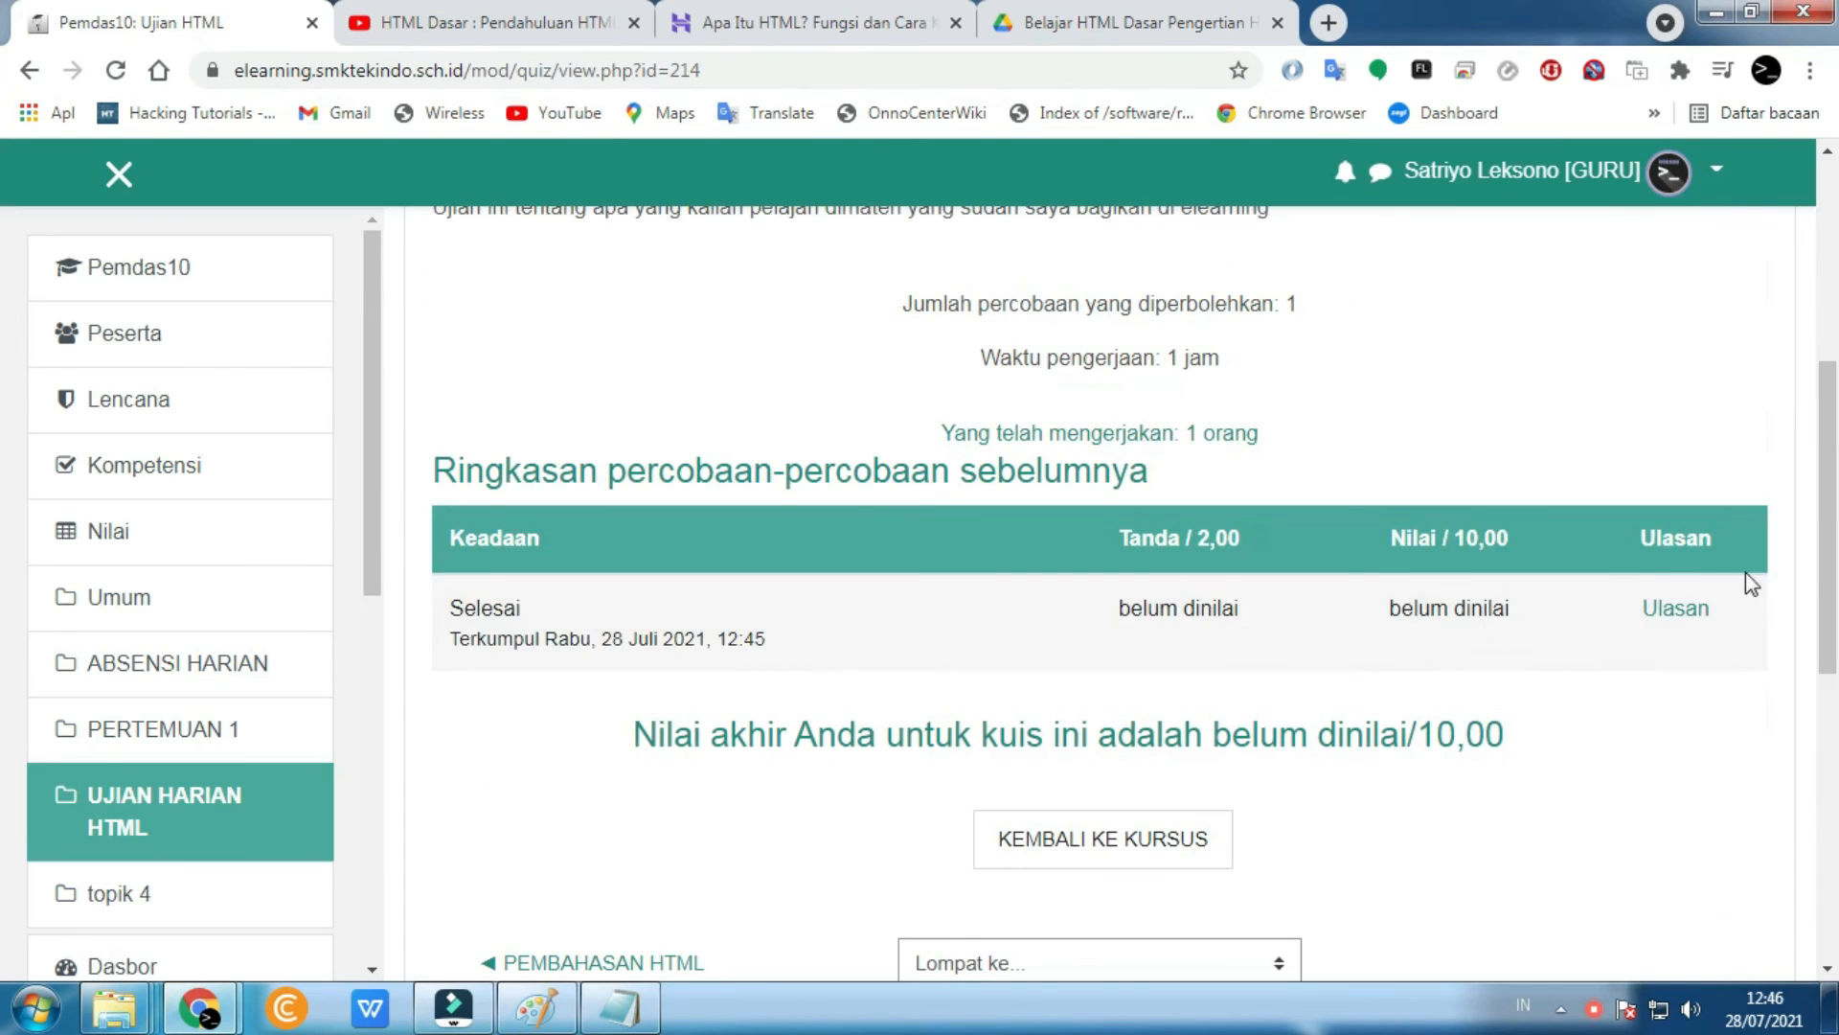
scroll(882, 709, down, 4)
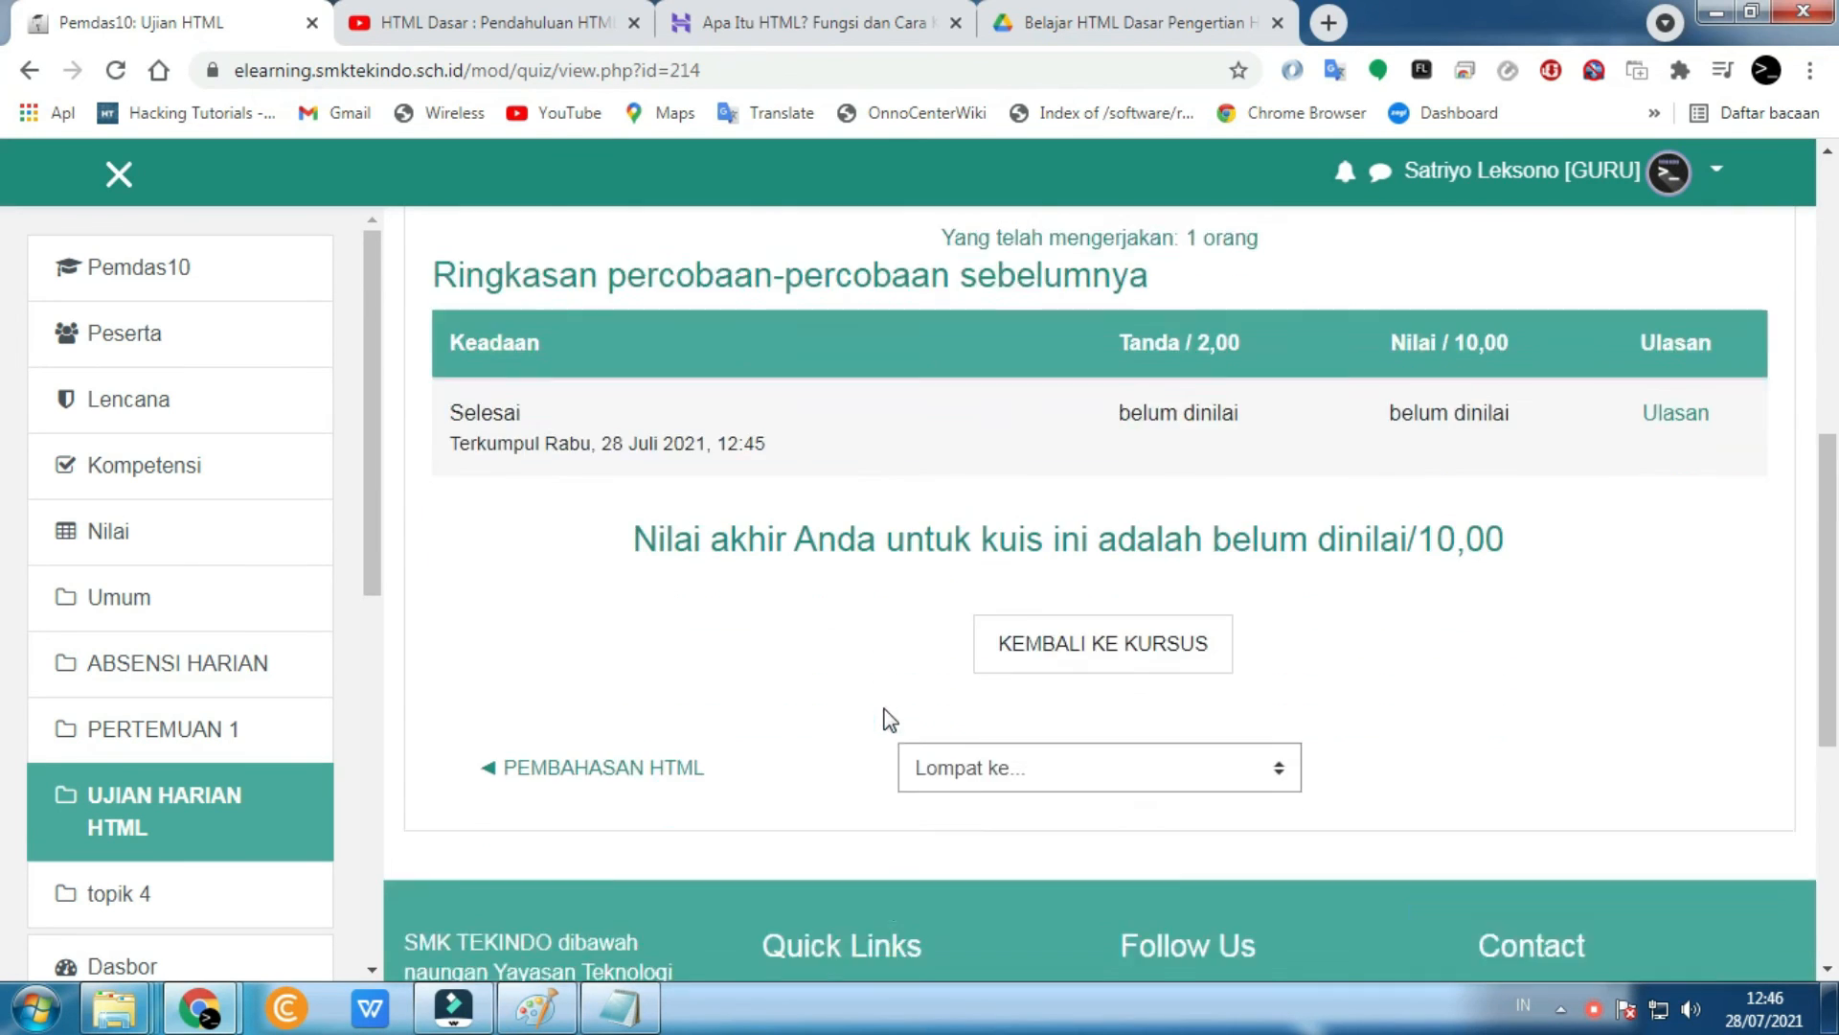
scroll(883, 709, up, 4)
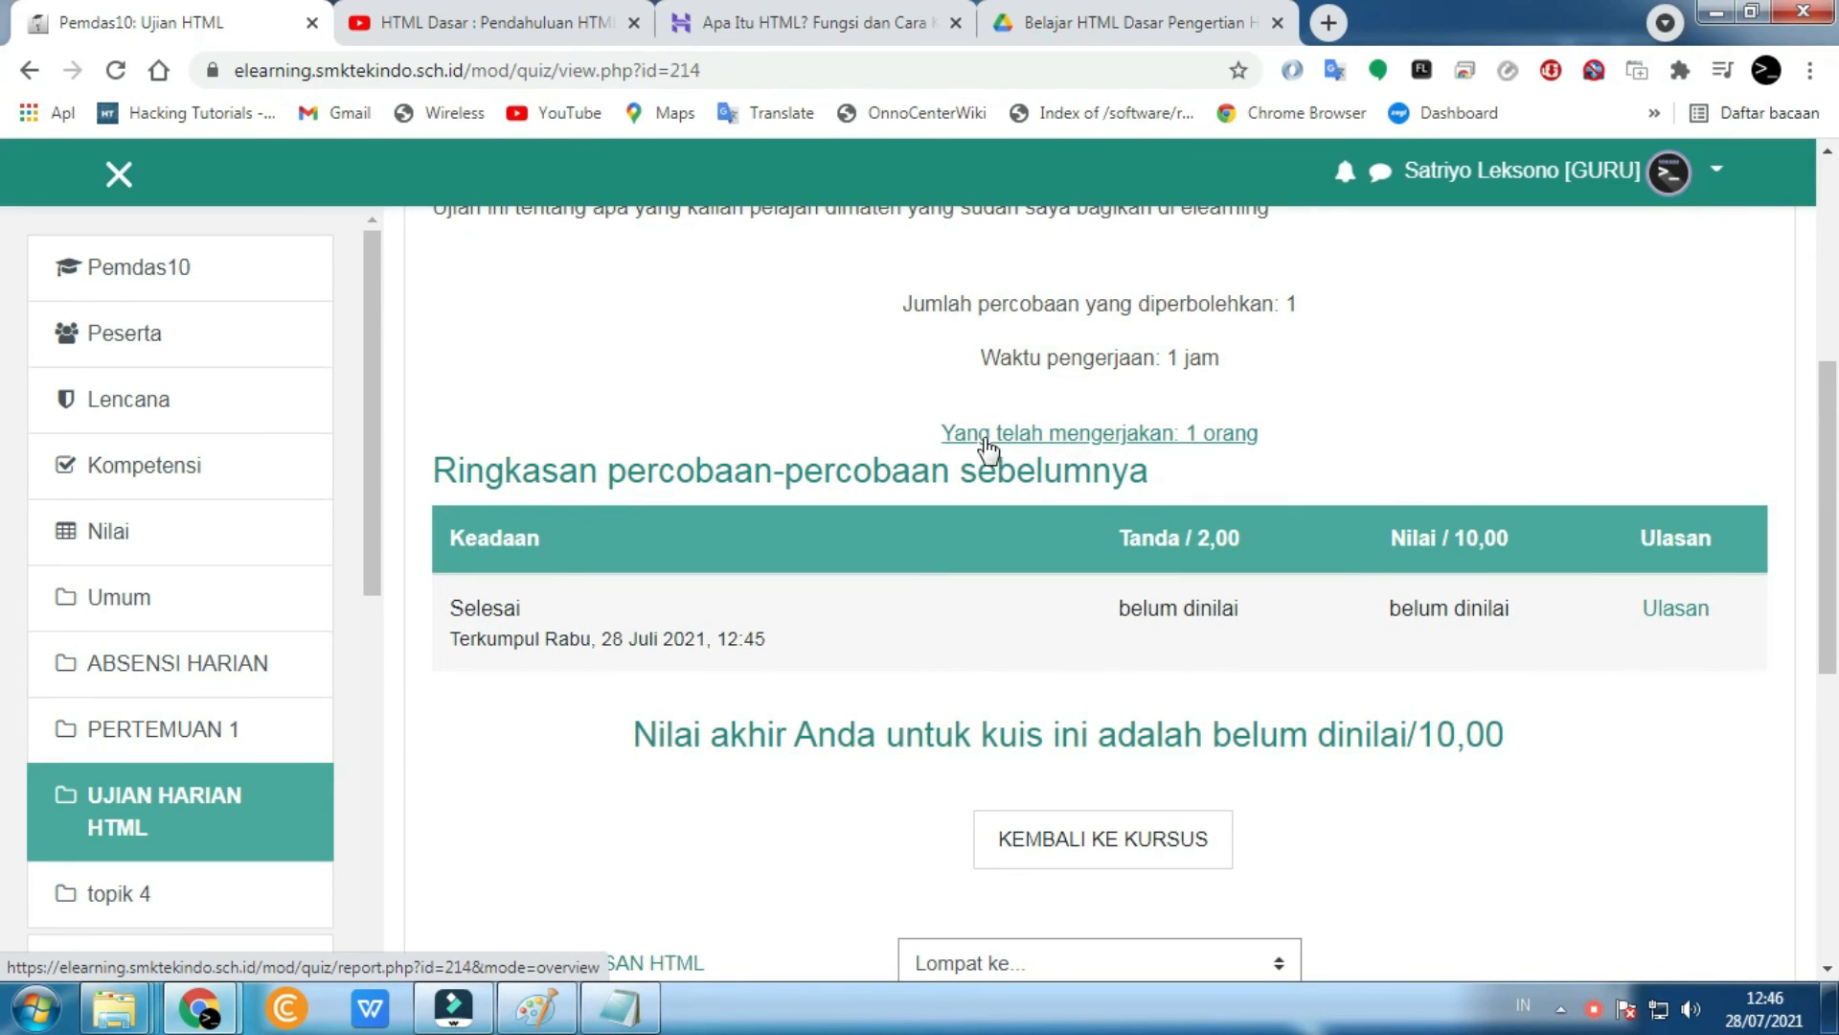
- Open the 'Yang telah mengerjakan: 1 orang' report and look over its 'Tidak ada yang ditampilkan' message
click(1102, 436)
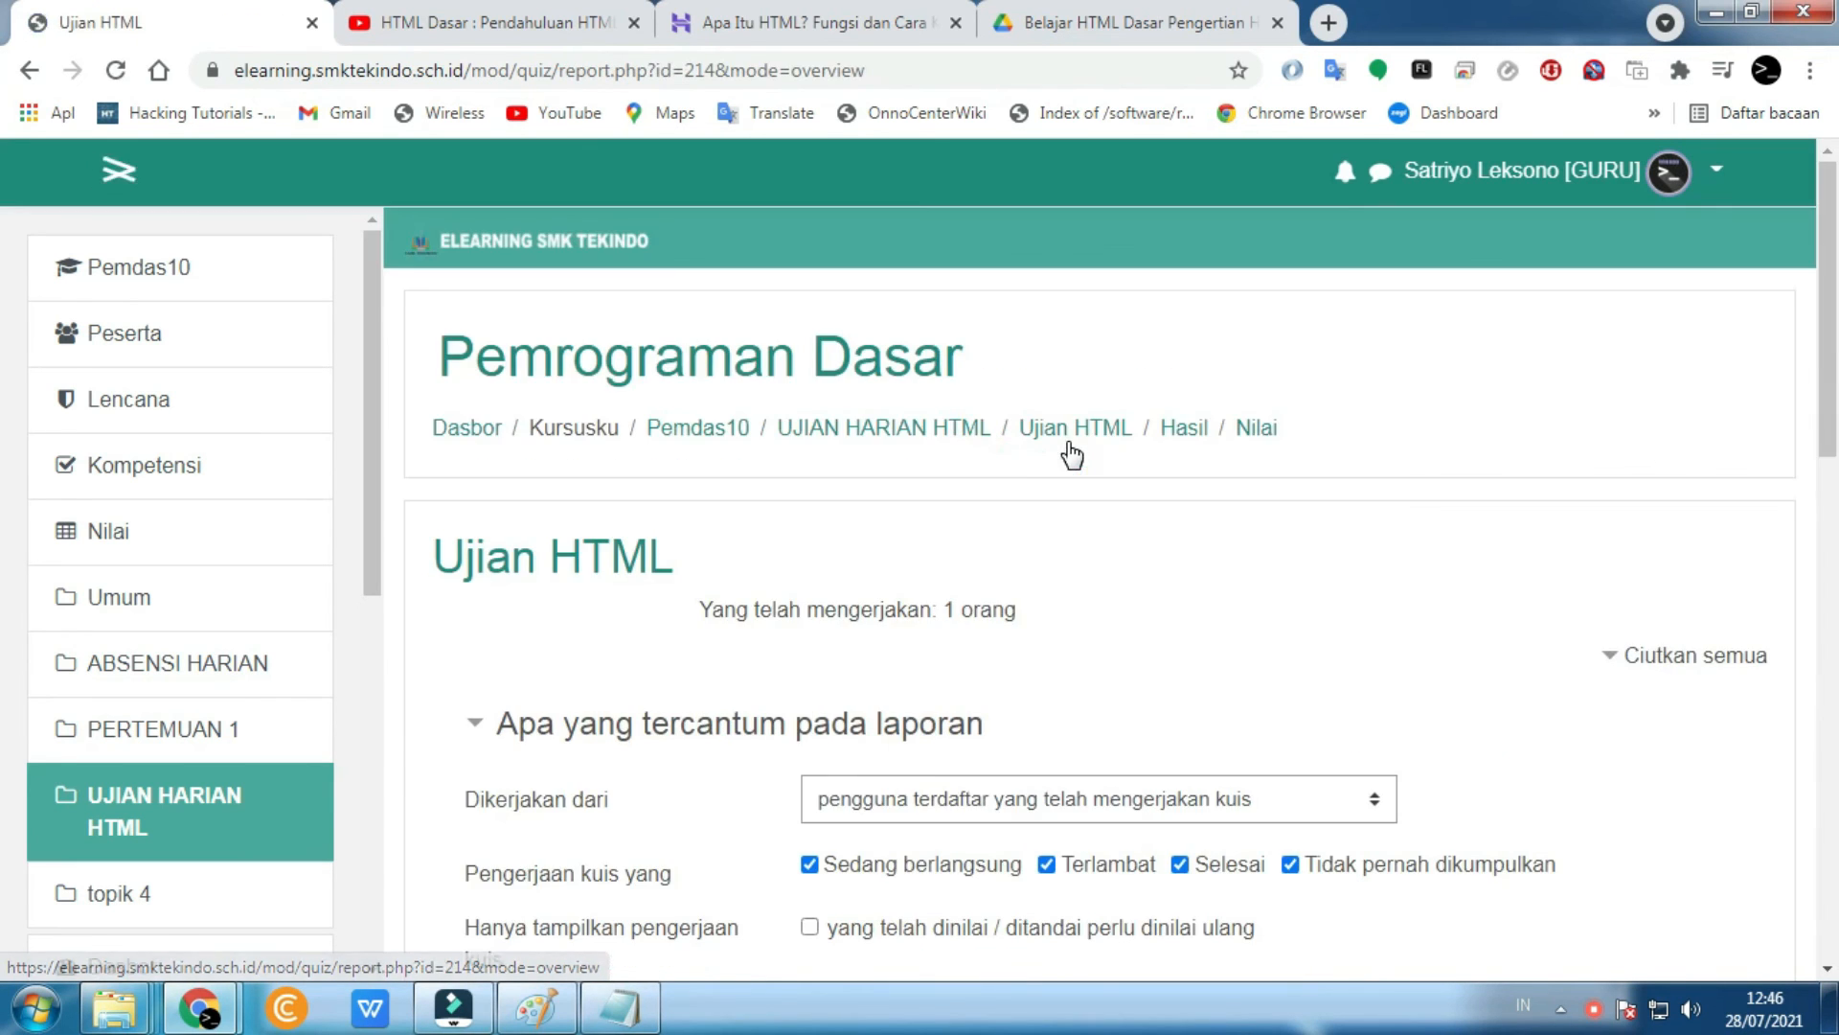
scroll(899, 622, down, 9)
scroll(895, 706, down, 3)
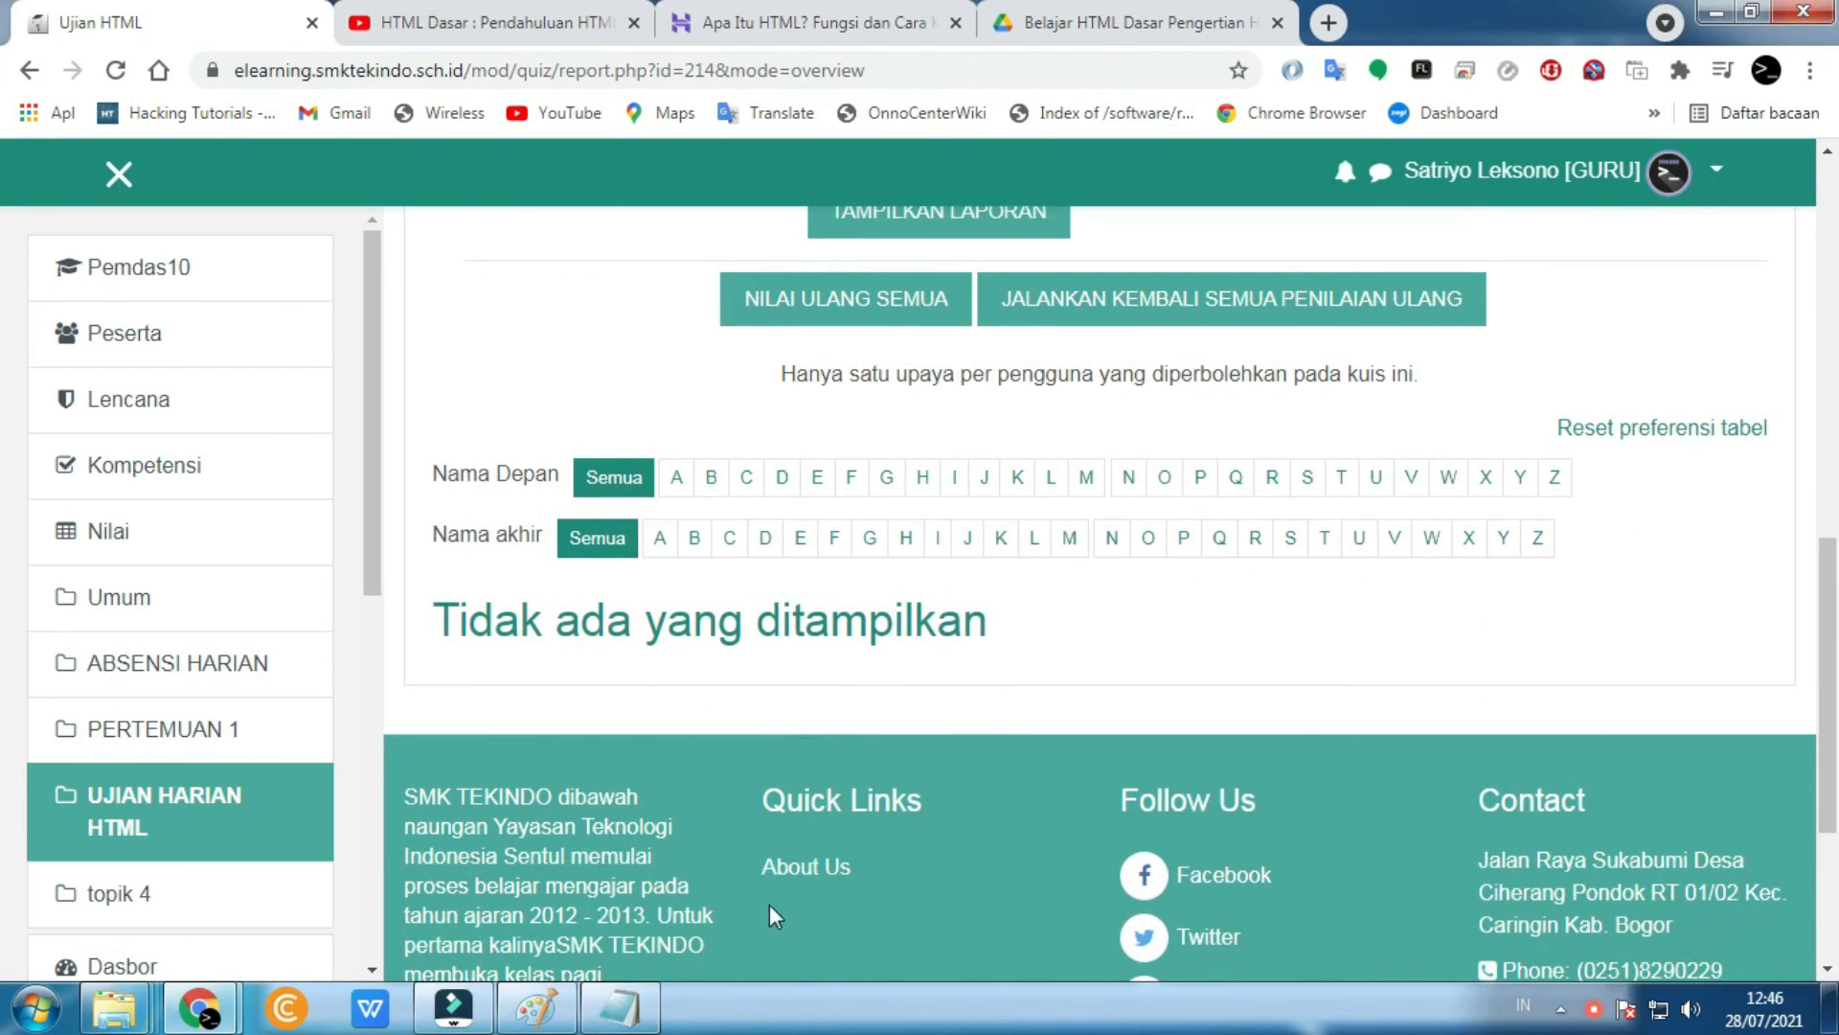
drag(438, 633, 1004, 651)
drag(1145, 631, 1054, 630)
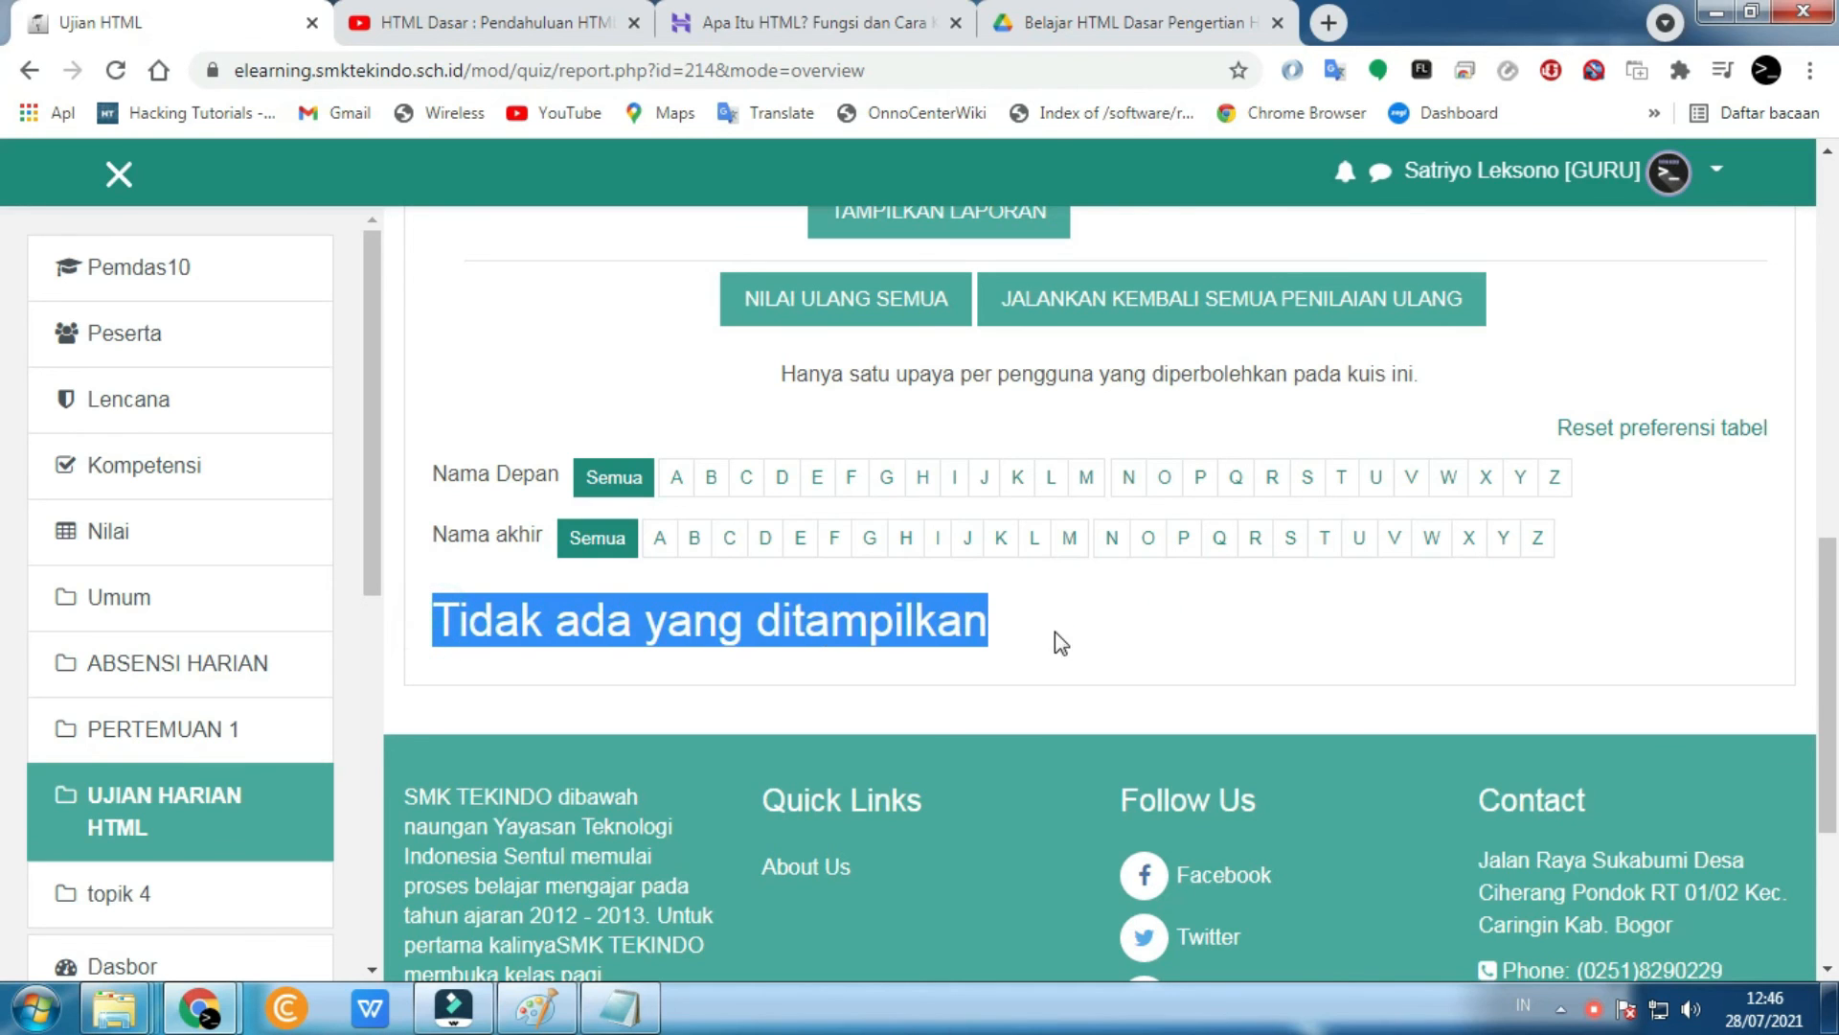
scroll(797, 894, up, 7)
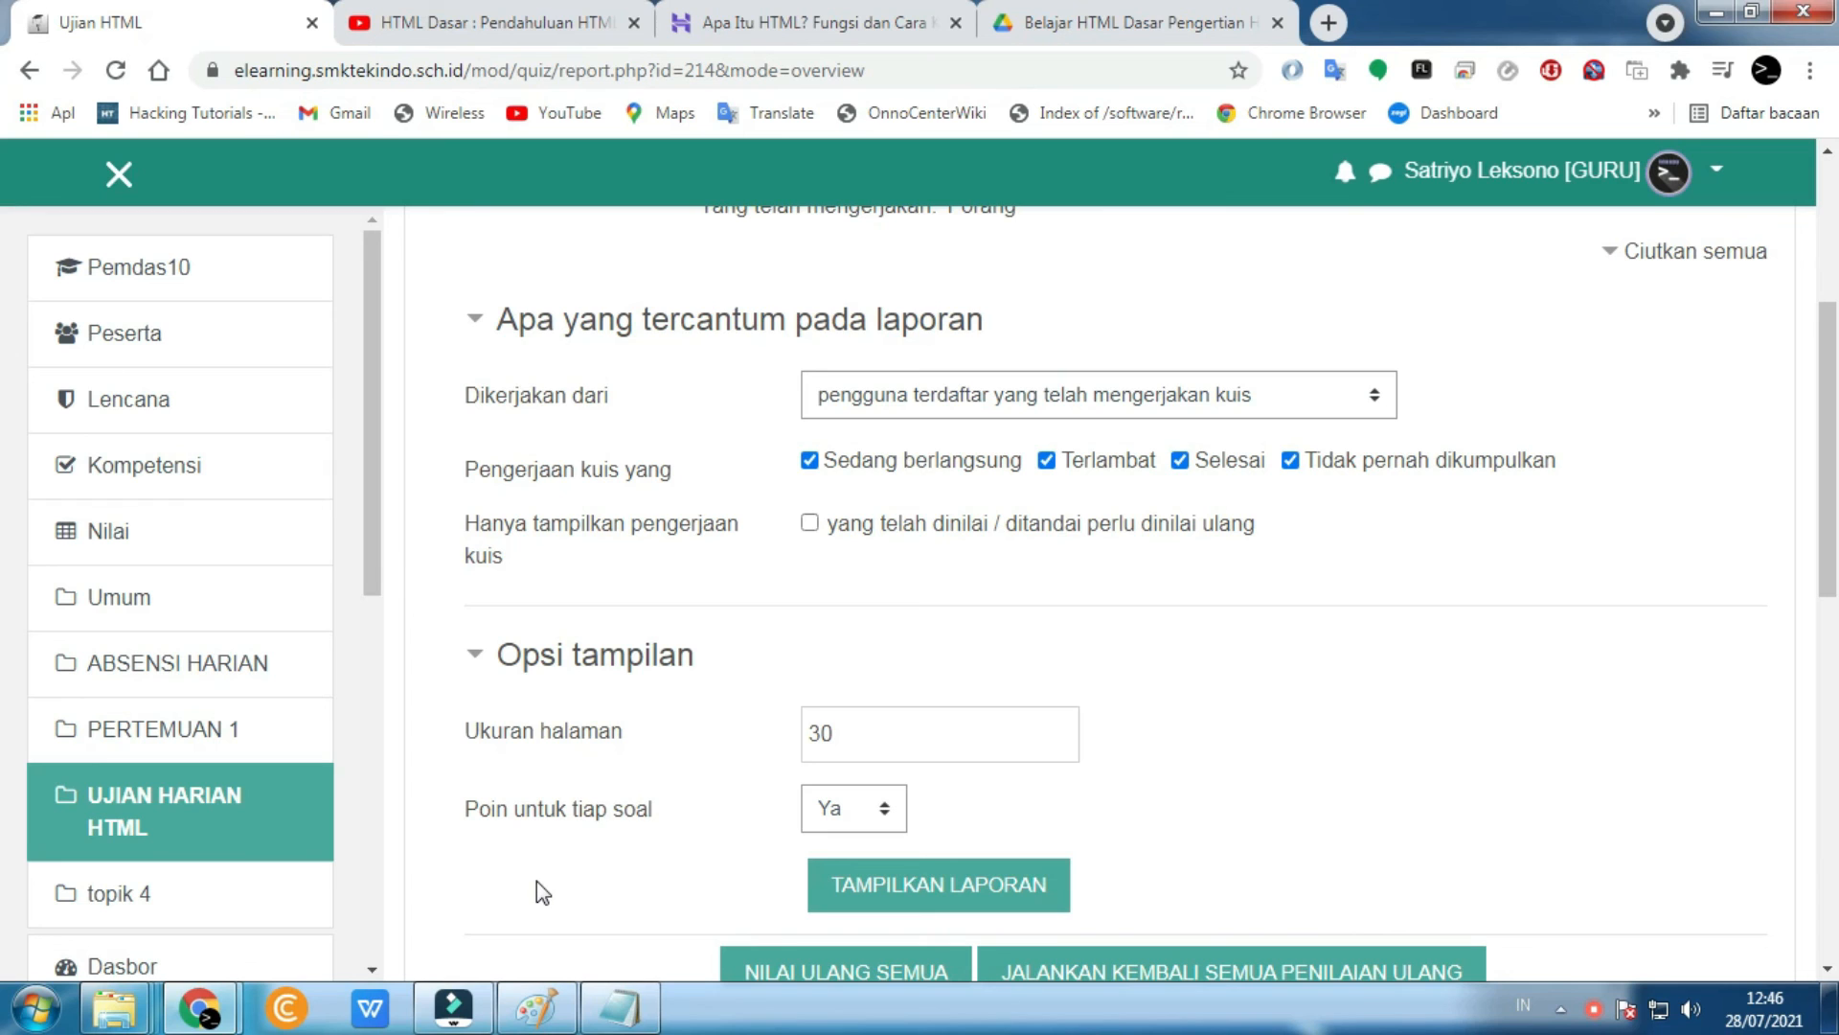
scroll(536, 882, down, 3)
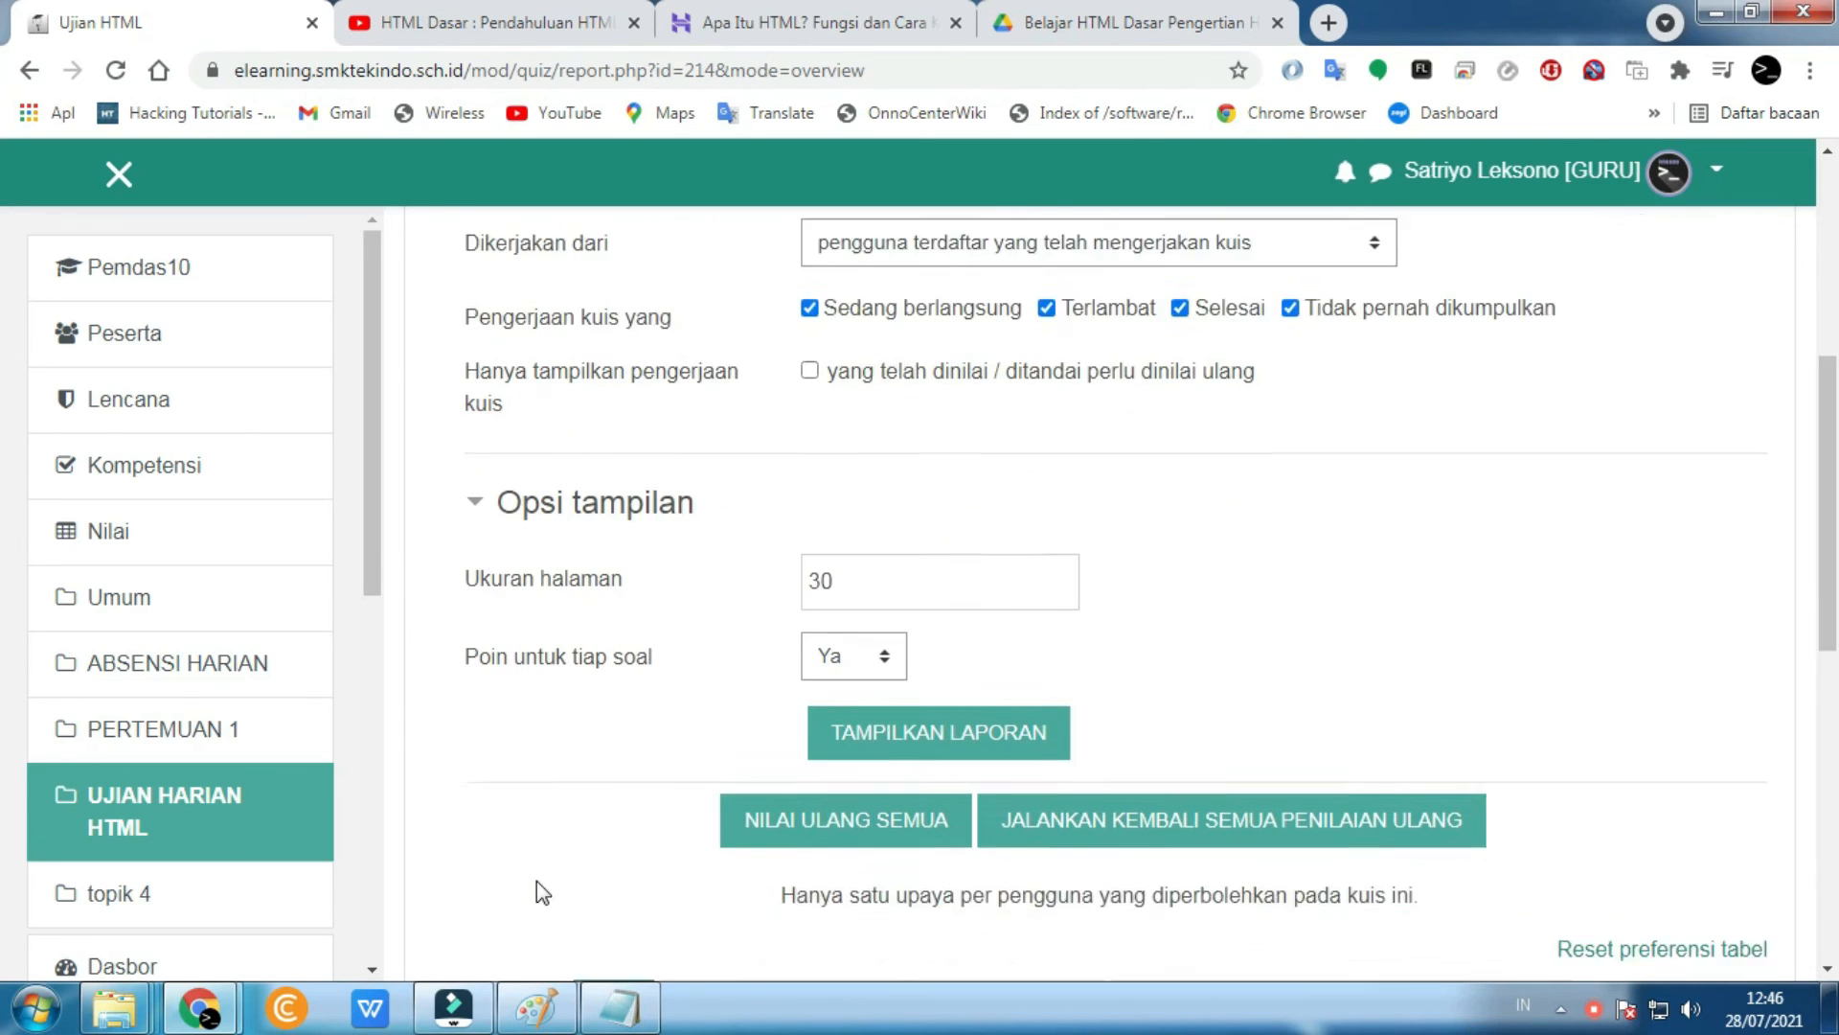